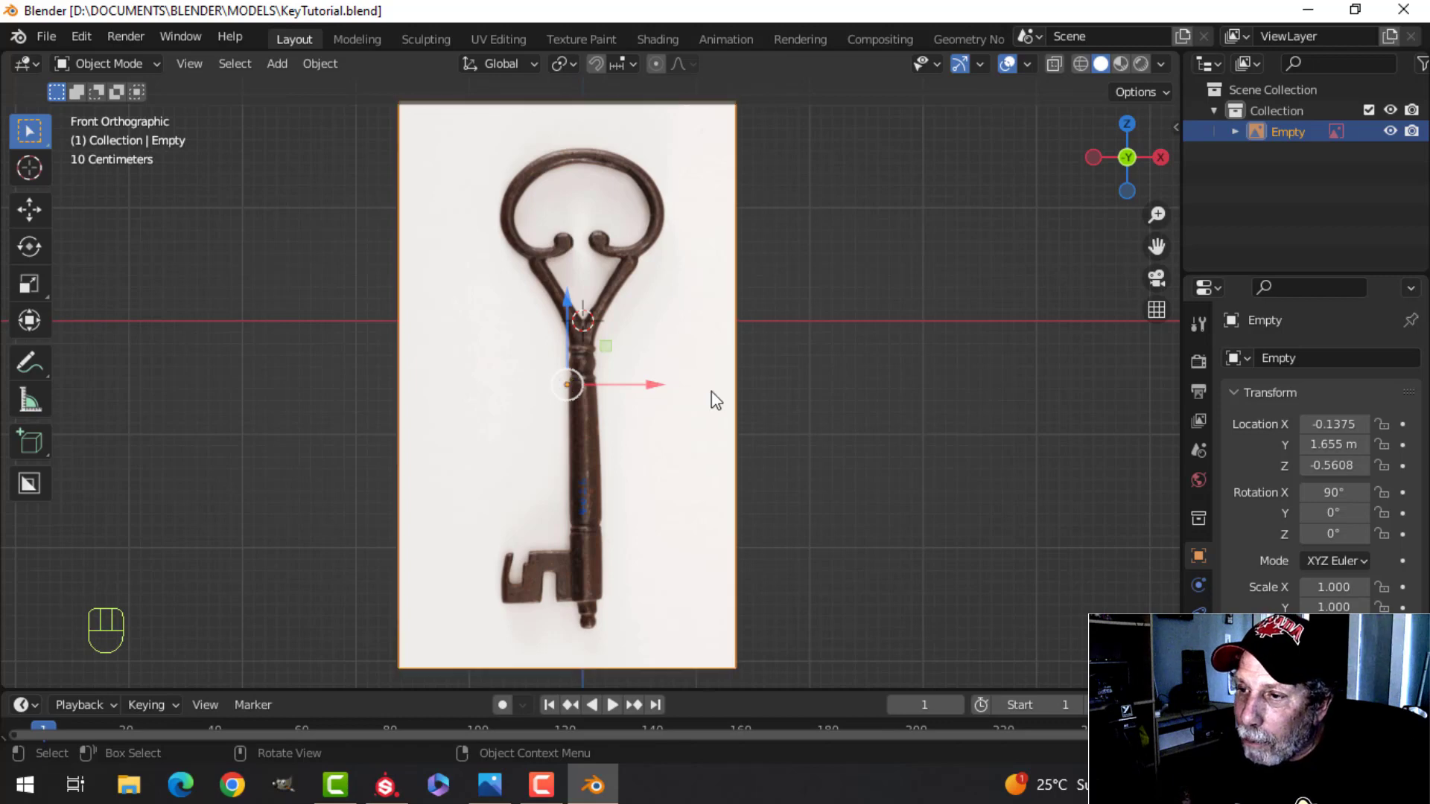
Step: Examine the key reference image from the front, checking the bow, shank and bit at close range
{"action": "scroll", "coordinate": [703, 400], "scroll_direction": "up", "scroll_amount": 3}
{"action": "scroll", "coordinate": [705, 401], "scroll_direction": "down", "scroll_amount": 1}
{"action": "scroll", "coordinate": [704, 402], "scroll_direction": "down", "scroll_amount": 1}
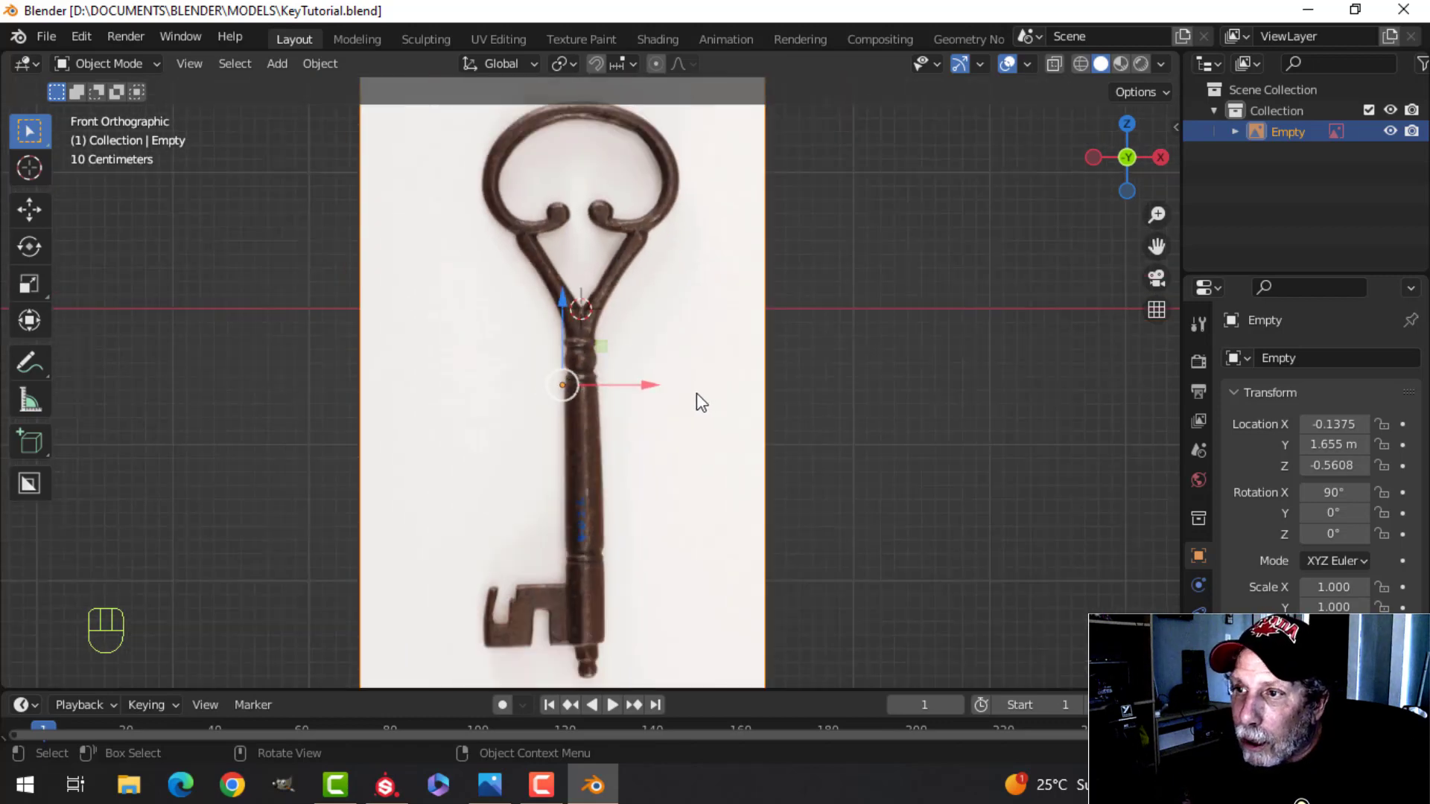
{"action": "middle_click_drag", "start_coordinate": [721, 357], "coordinate": [717, 370]}
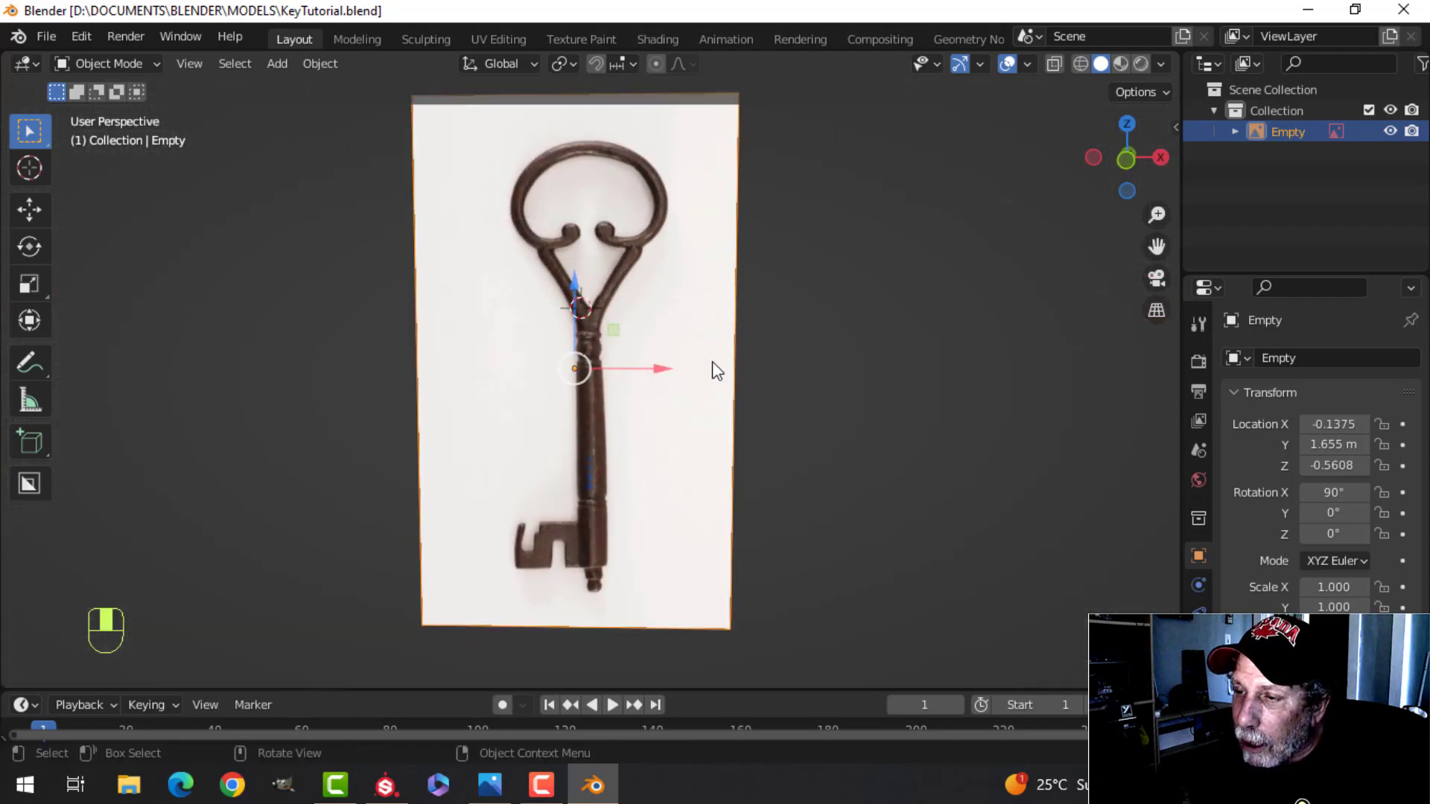
{"action": "key", "text": "KP_1"}
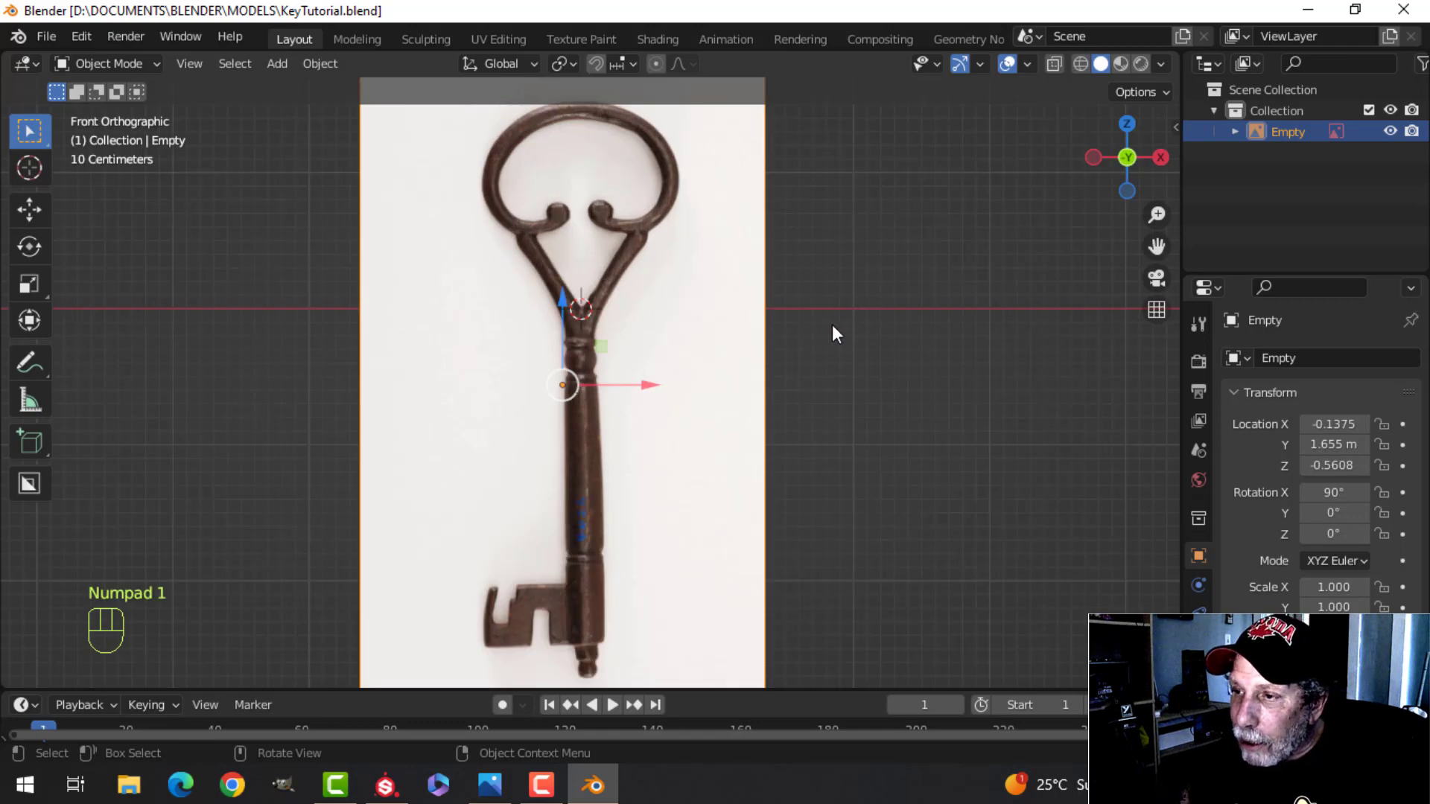
{"action": "scroll", "coordinate": [706, 333], "scroll_direction": "up", "scroll_amount": 2}
{"action": "scroll", "coordinate": [705, 332], "scroll_direction": "up", "scroll_amount": 1}
{"action": "key", "text": "KP_7"}
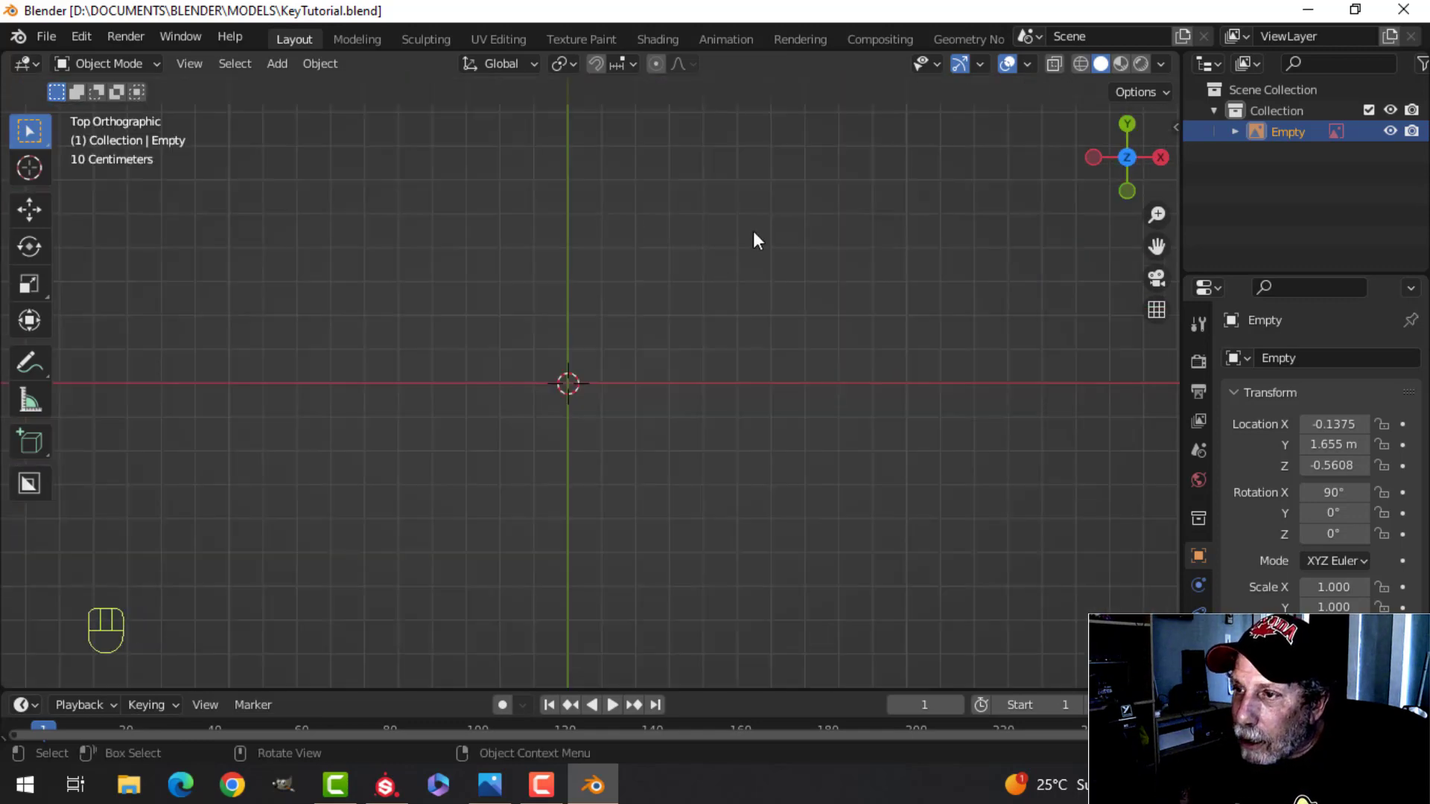
{"action": "key", "text": "KP_1"}
{"action": "scroll", "coordinate": [742, 228], "scroll_direction": "up", "scroll_amount": 5, "text": "shift"}
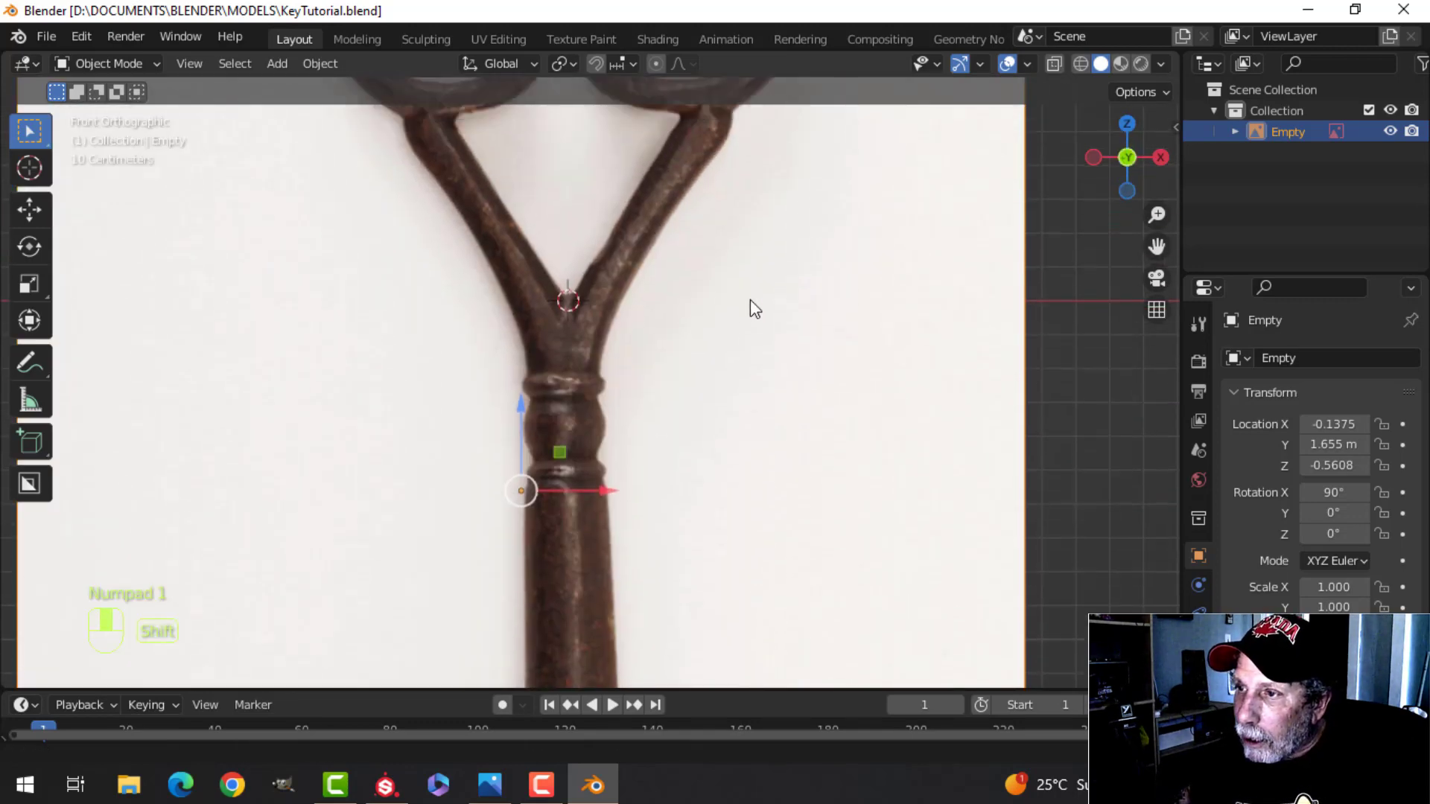
{"action": "scroll", "coordinate": [717, 372], "scroll_direction": "down", "scroll_amount": 3}
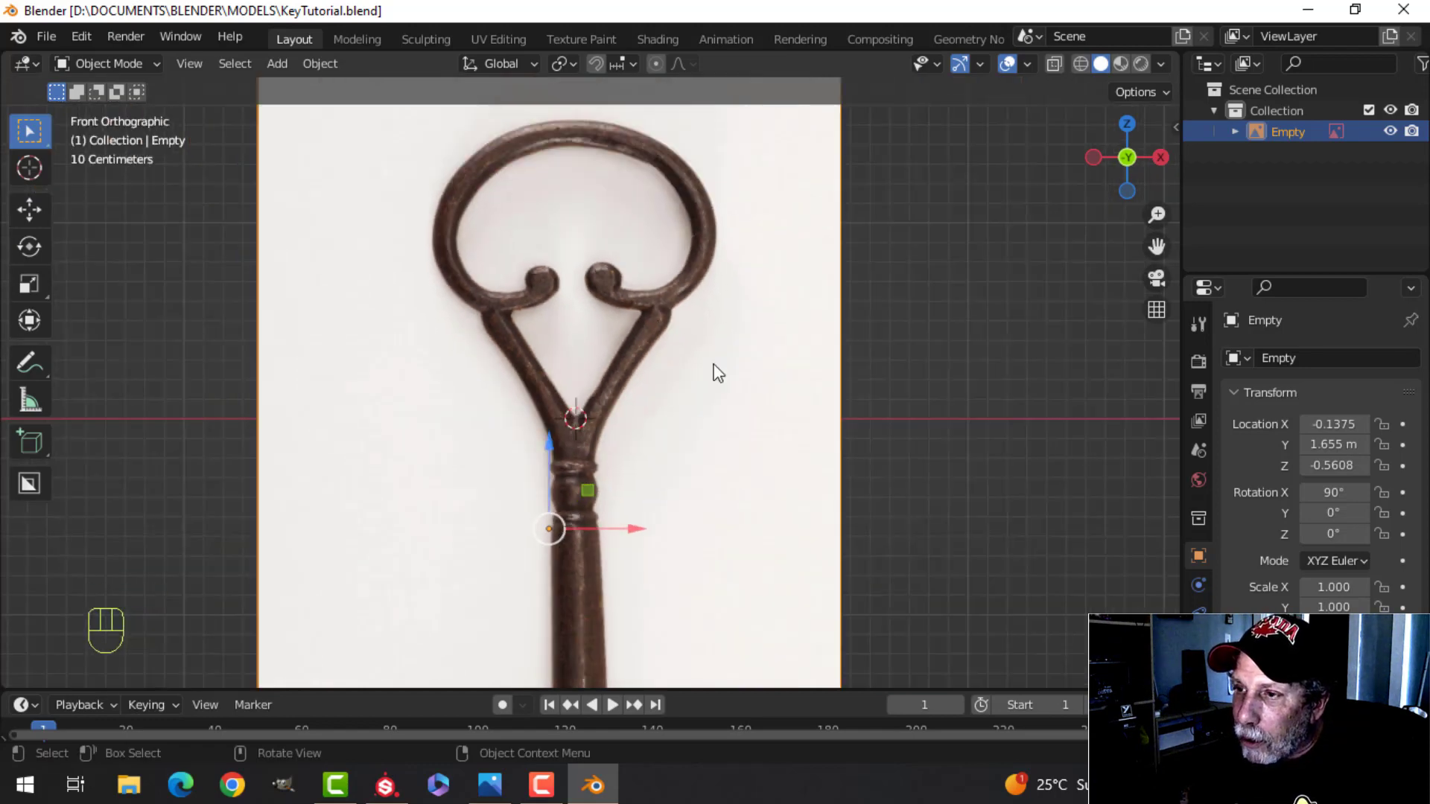
{"action": "scroll", "coordinate": [709, 468], "scroll_direction": "down", "scroll_amount": 3, "text": "shift"}
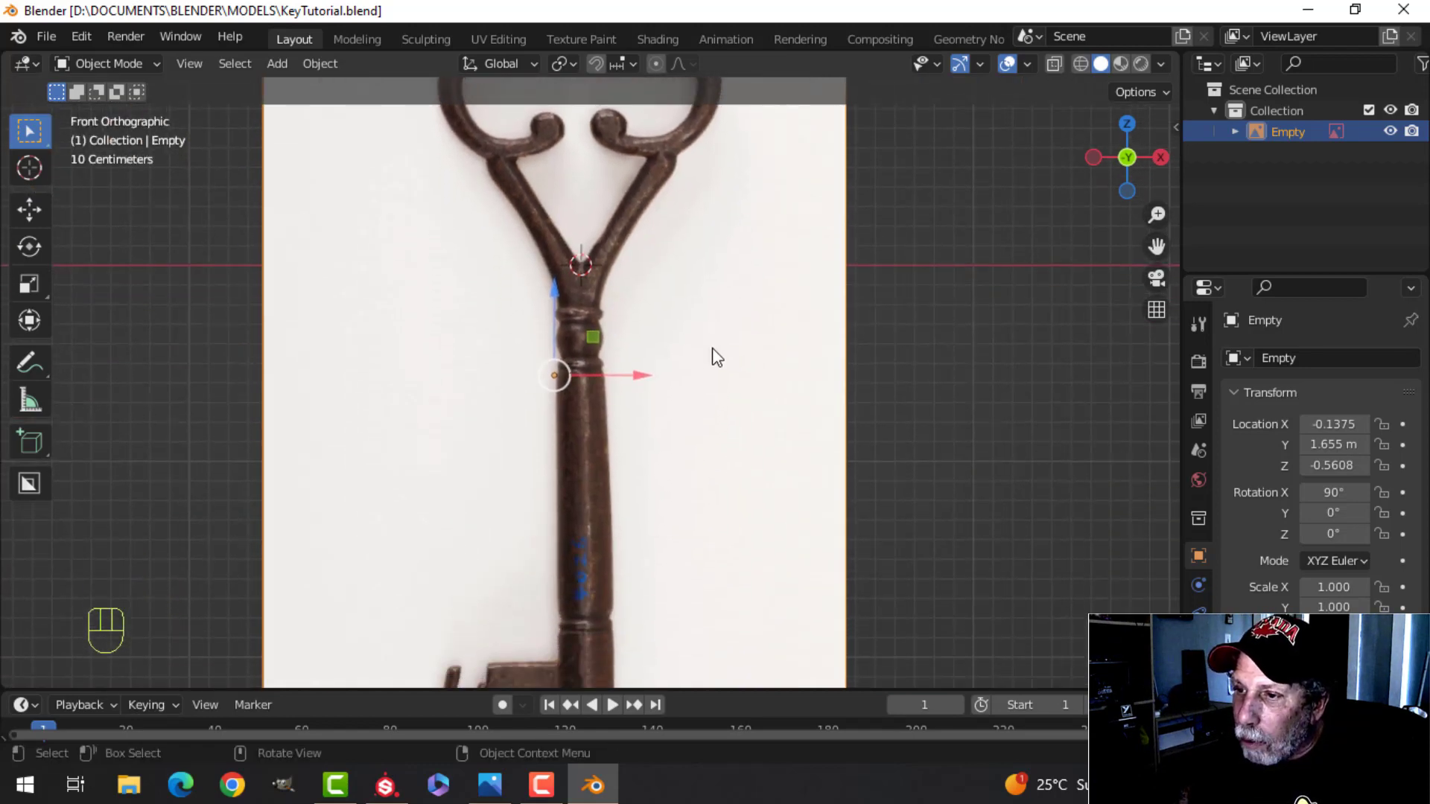
{"action": "scroll", "coordinate": [713, 358], "scroll_direction": "up", "scroll_amount": 1}
{"action": "scroll", "coordinate": [711, 402], "scroll_direction": "down", "scroll_amount": 3}
{"action": "scroll", "coordinate": [703, 400], "scroll_direction": "up", "scroll_amount": 1, "text": "shift"}
{"action": "scroll", "coordinate": [705, 380], "scroll_direction": "down", "scroll_amount": 2, "text": "shift"}
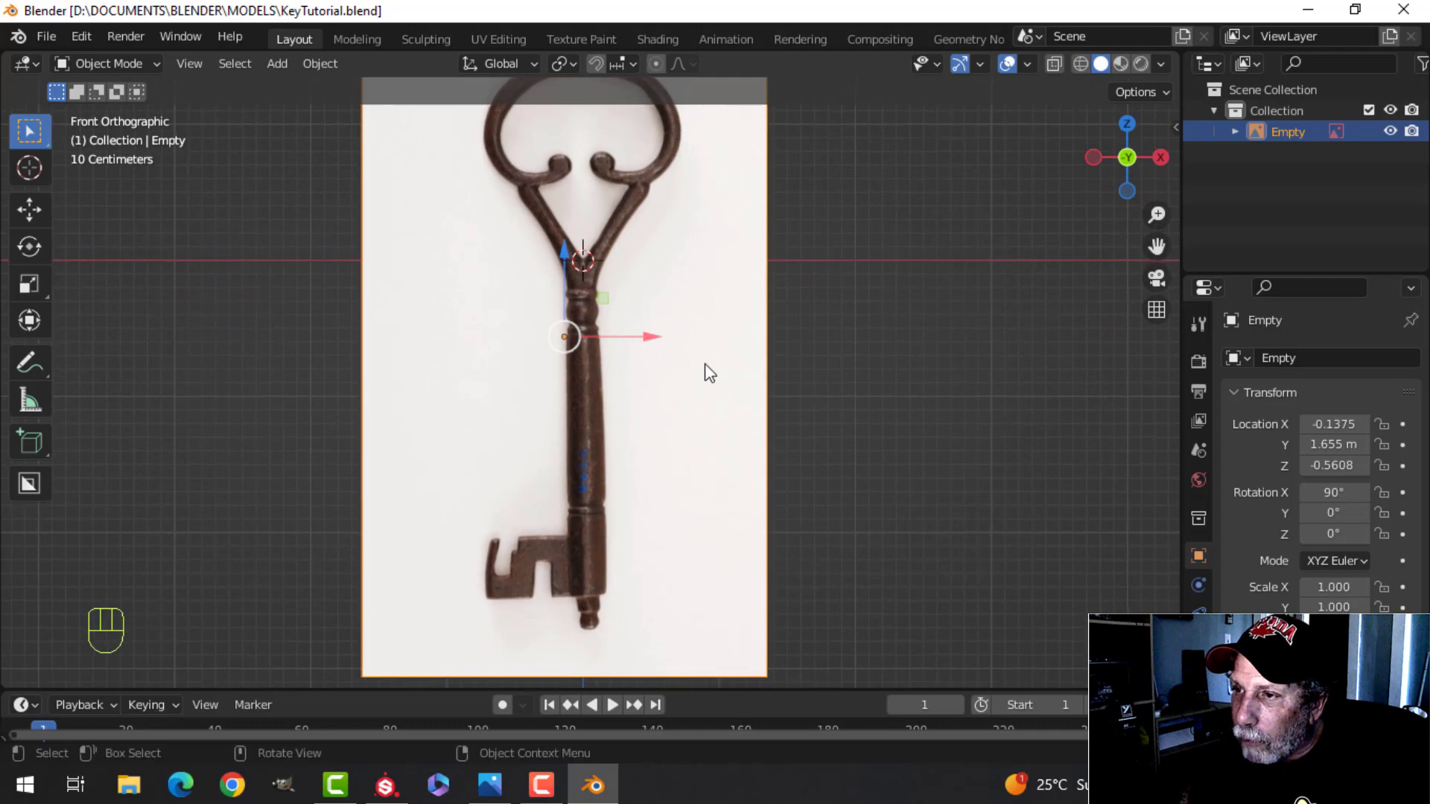
{"action": "scroll", "coordinate": [704, 354], "scroll_direction": "up", "scroll_amount": 1, "text": "shift"}
{"action": "scroll", "coordinate": [697, 358], "scroll_direction": "up", "scroll_amount": 1, "text": "shift"}
{"action": "scroll", "coordinate": [708, 365], "scroll_direction": "up", "scroll_amount": 3}
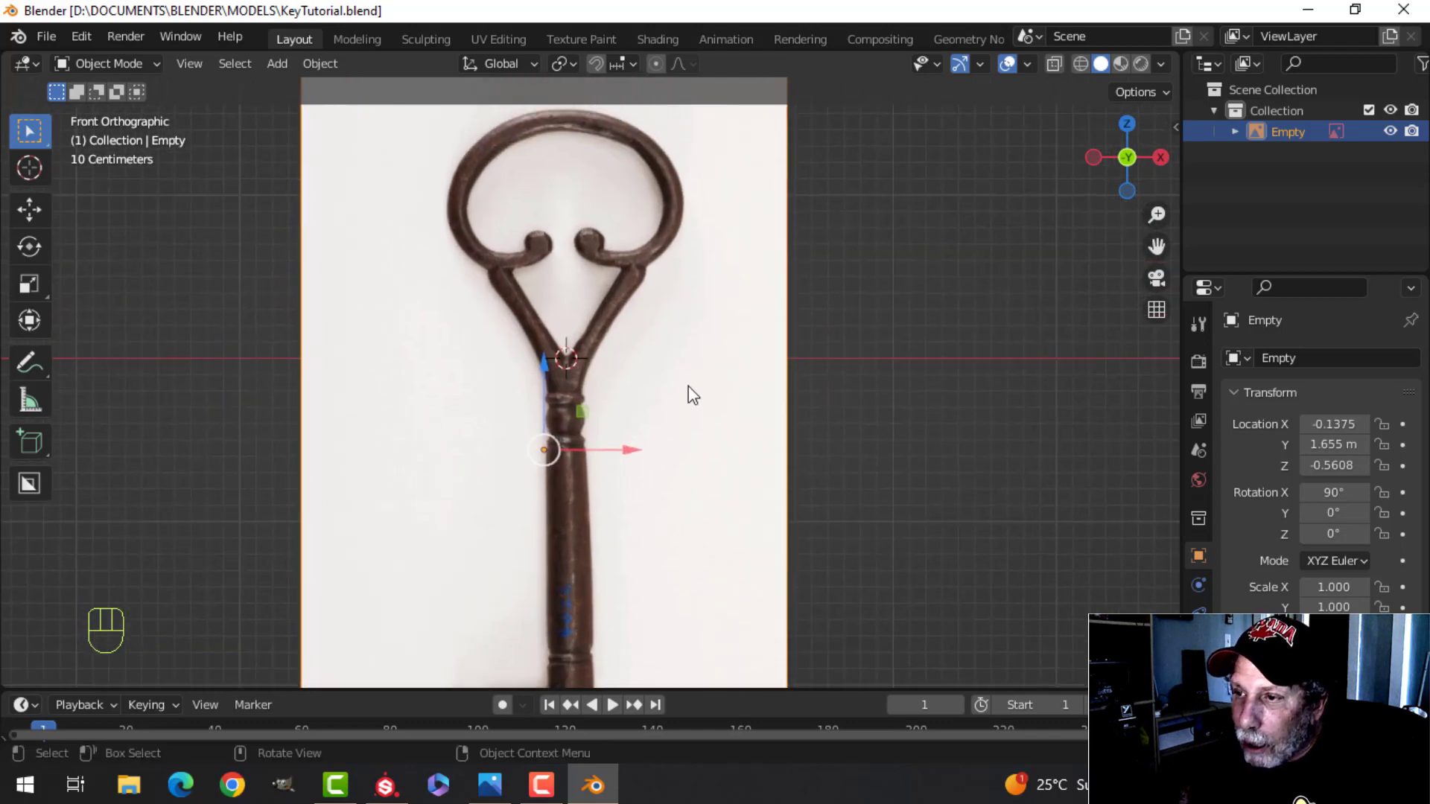
{"action": "scroll", "coordinate": [715, 369], "scroll_direction": "up", "scroll_amount": 1, "text": "shift"}
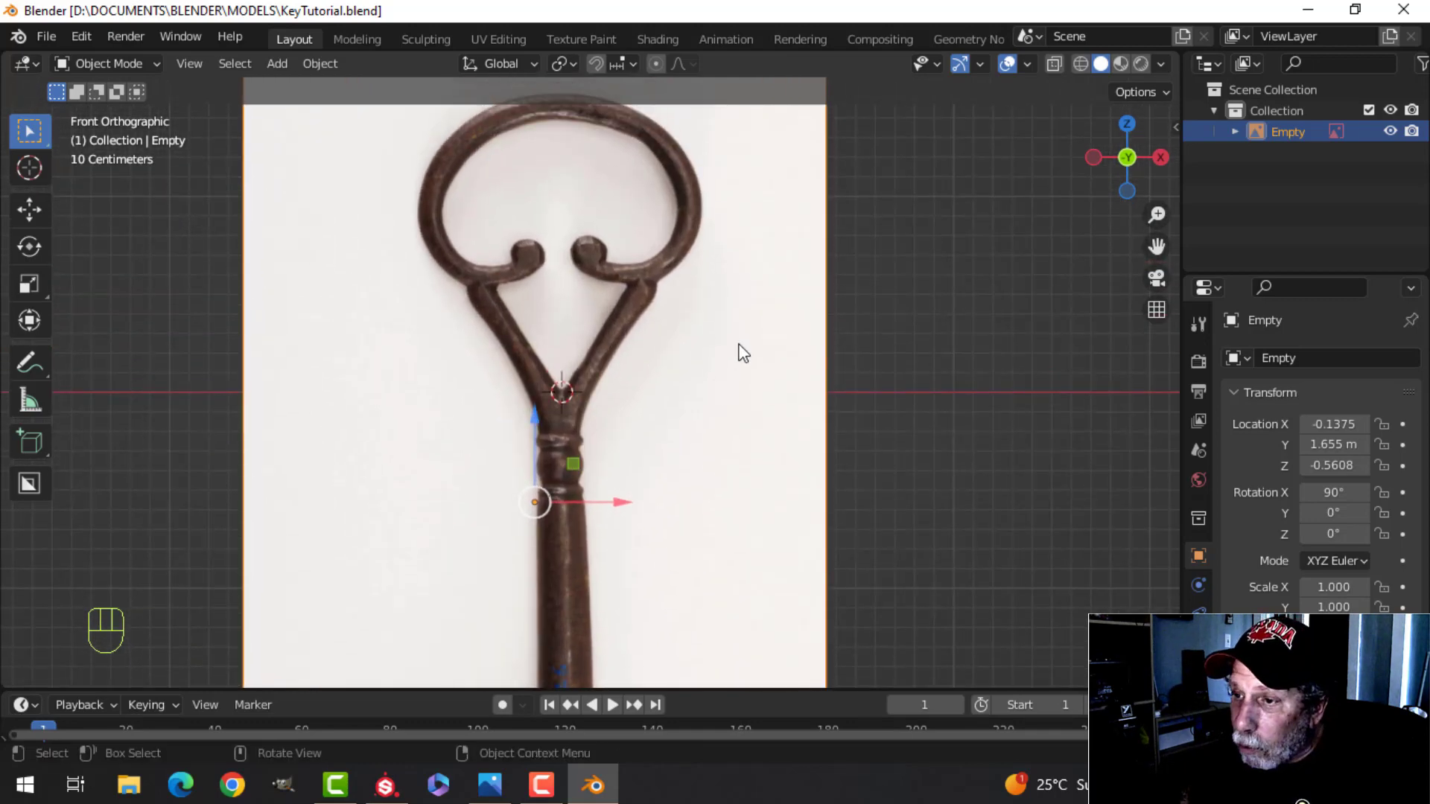
{"action": "scroll", "coordinate": [722, 351], "scroll_direction": "down", "scroll_amount": 1}
{"action": "scroll", "coordinate": [715, 352], "scroll_direction": "up", "scroll_amount": 1}
{"action": "scroll", "coordinate": [723, 336], "scroll_direction": "down", "scroll_amount": 1}
{"action": "scroll", "coordinate": [731, 316], "scroll_direction": "up", "scroll_amount": 1, "text": "shift"}
{"action": "scroll", "coordinate": [732, 339], "scroll_direction": "up", "scroll_amount": 1}
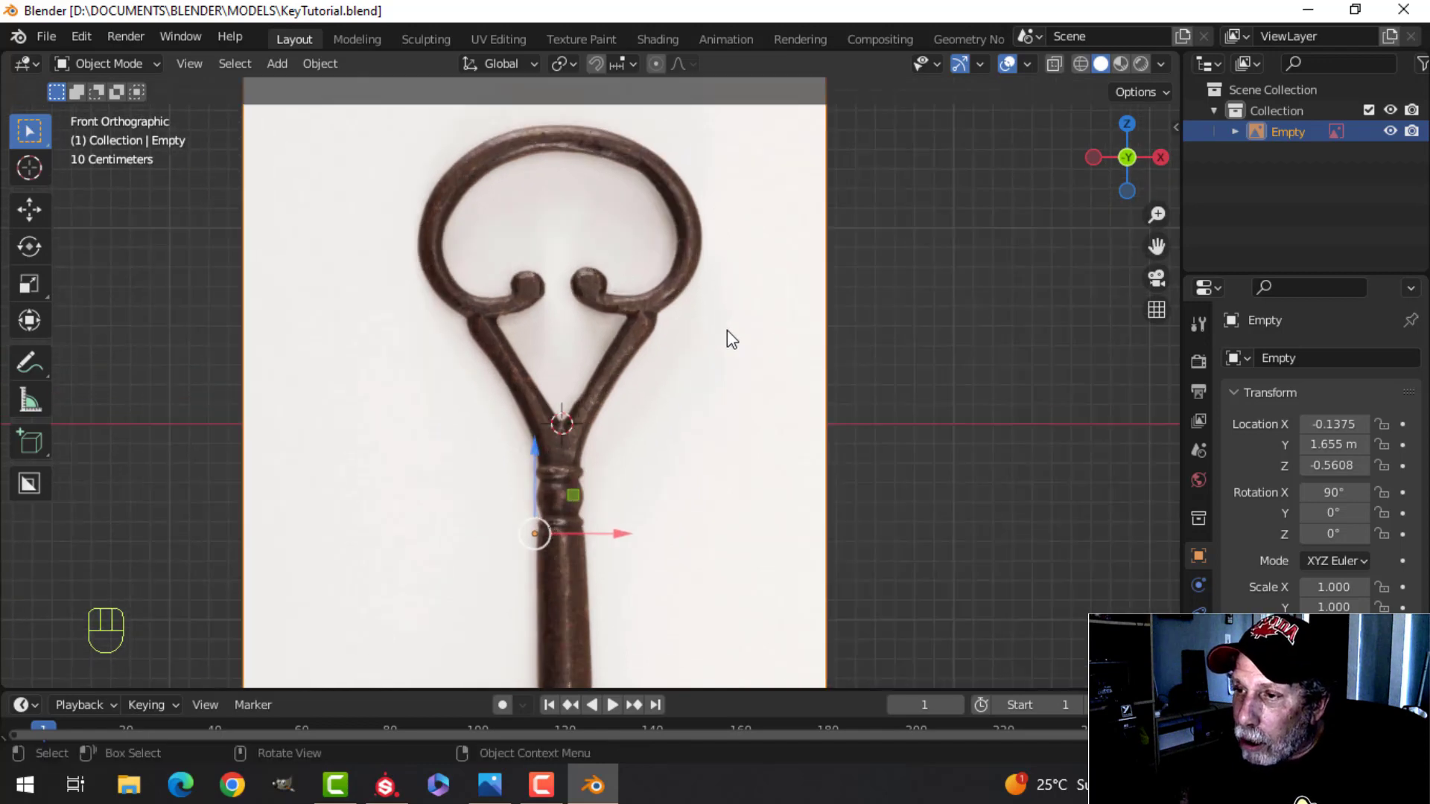
{"action": "scroll", "coordinate": [724, 343], "scroll_direction": "up", "scroll_amount": 1, "text": "shift"}
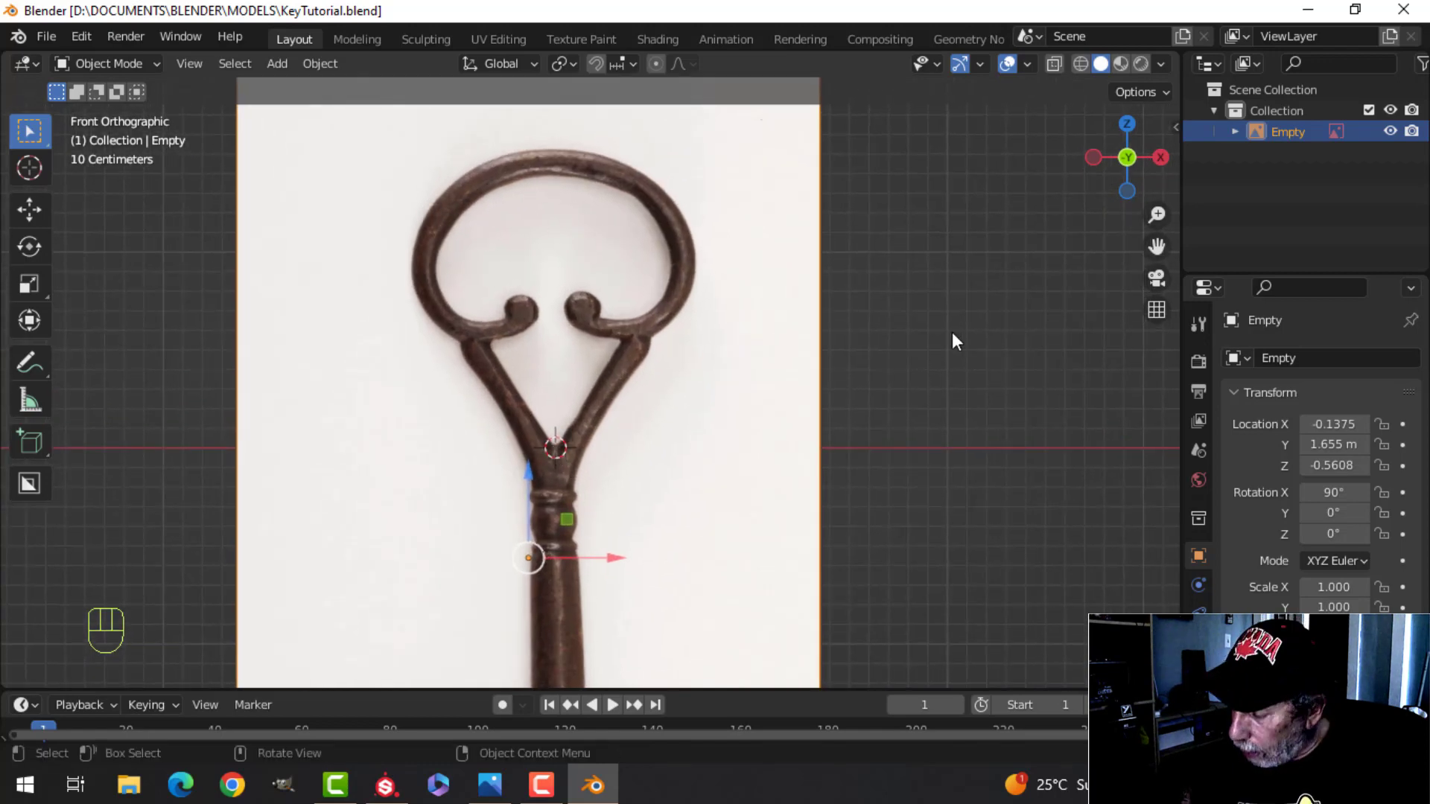
{"action": "middle_click_drag", "start_coordinate": [954, 341], "coordinate": [675, 373]}
{"action": "key", "text": "KP_1"}
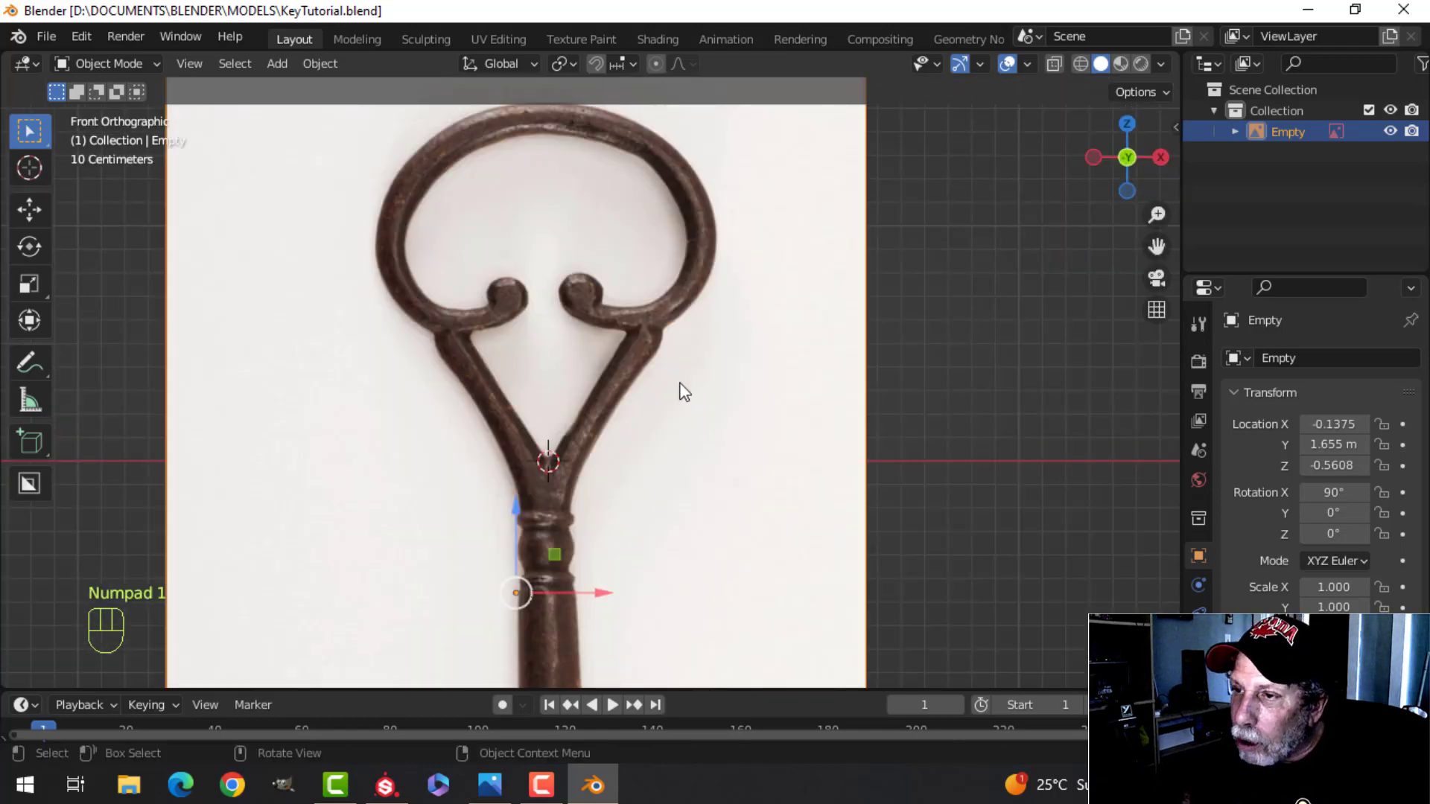
Step: Add a NURBS path curve at the 3D cursor in the front view
{"action": "scroll", "coordinate": [679, 382], "scroll_direction": "up", "scroll_amount": 1}
{"action": "scroll", "coordinate": [680, 377], "scroll_direction": "down", "scroll_amount": 1}
{"action": "middle_click_drag", "start_coordinate": [704, 295], "coordinate": [694, 355], "text": "shift"}
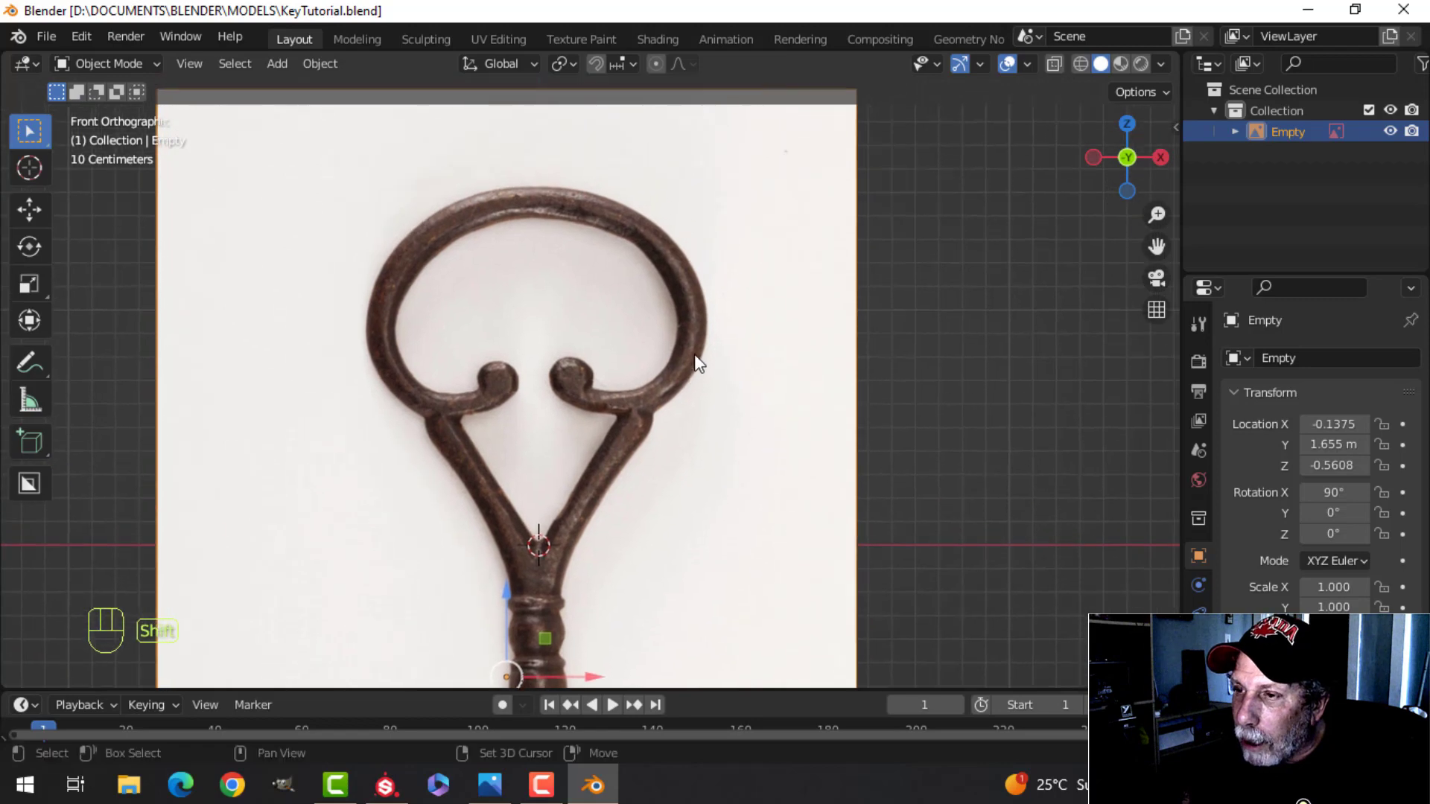
{"action": "scroll", "coordinate": [696, 350], "scroll_direction": "up", "scroll_amount": 1}
{"action": "key", "text": "shift+a"}
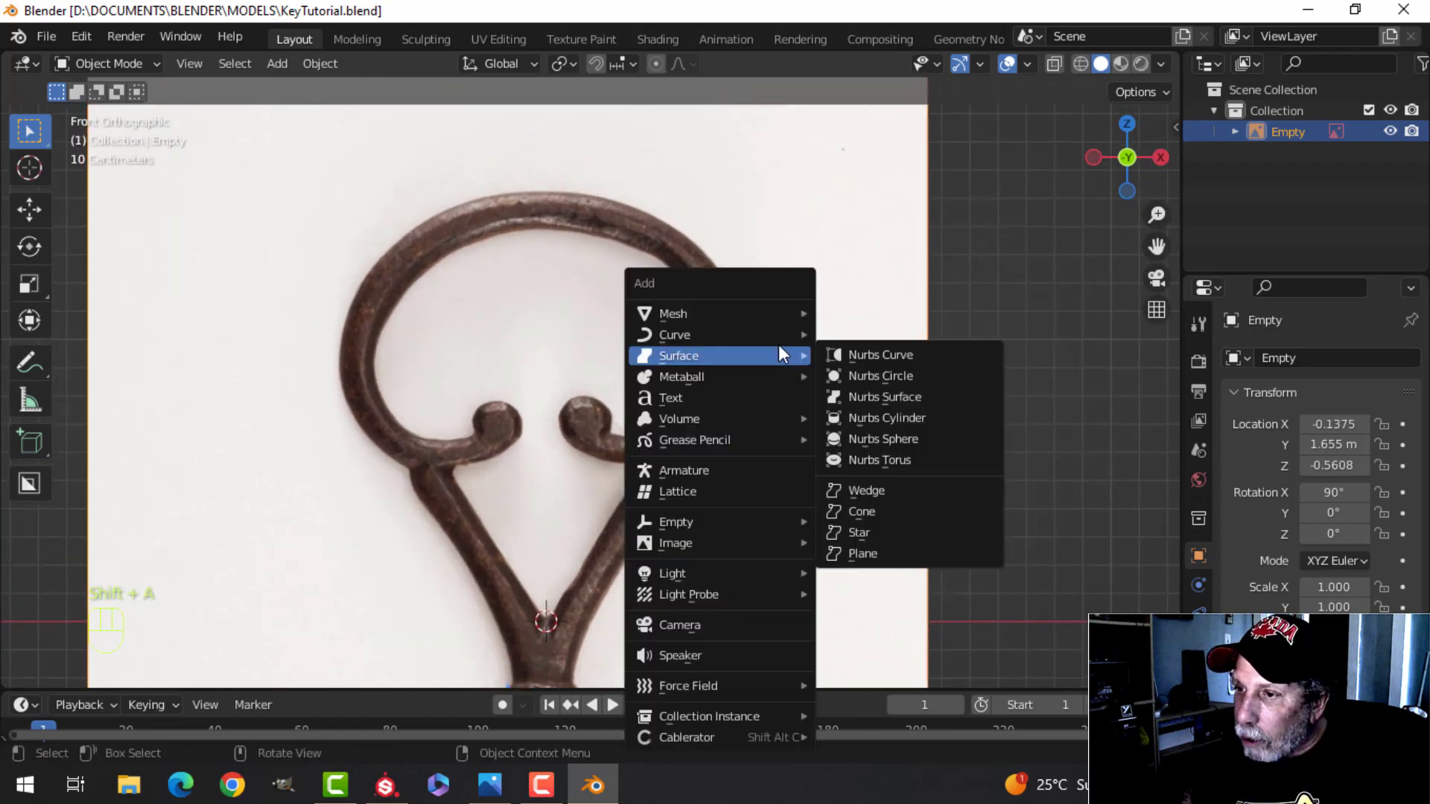
{"action": "mouse_move", "coordinate": [717, 334]}
{"action": "left_click", "coordinate": [864, 427]}
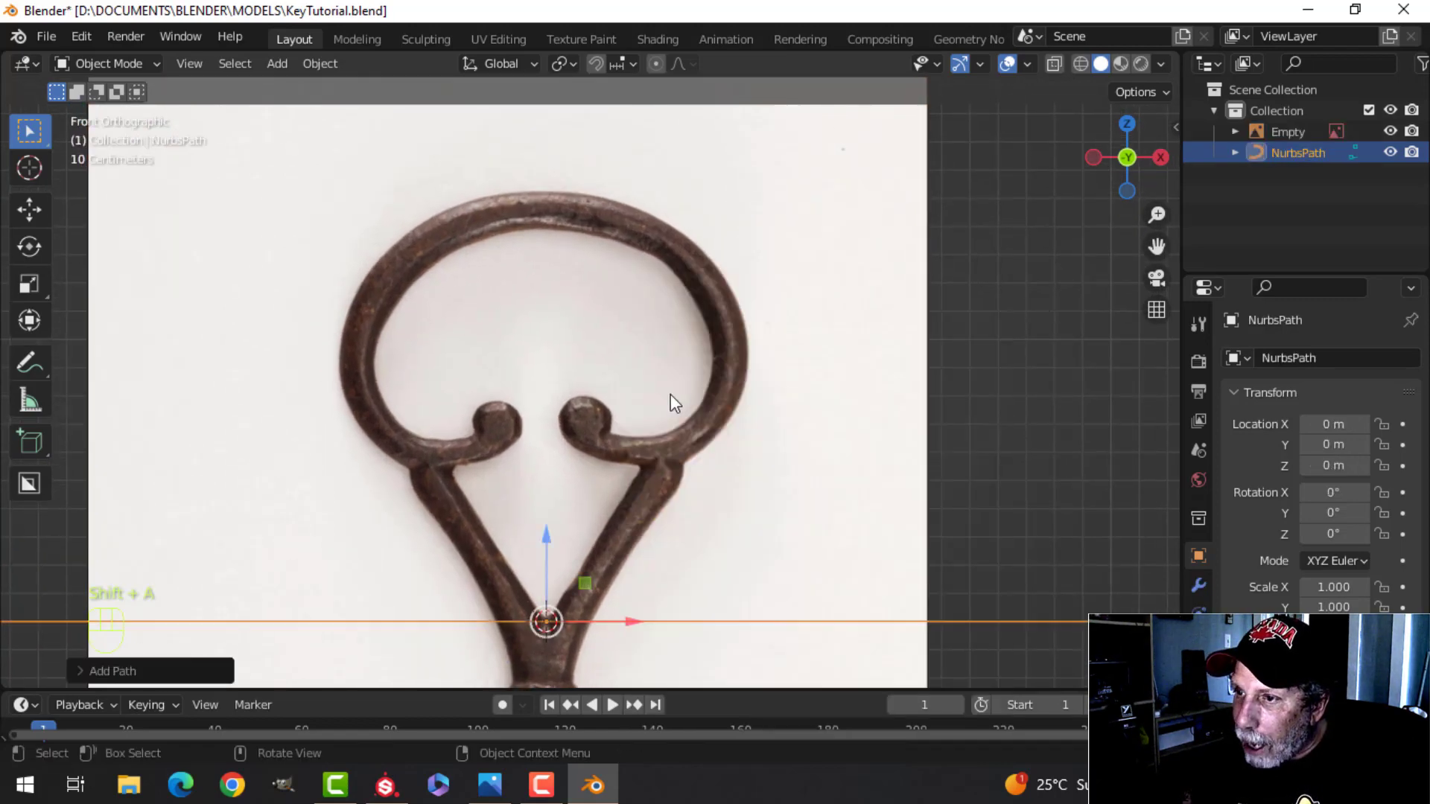
Step: In Edit Mode, scale the whole path to about 0.39 and move it up so its right end sits at the bow's top centre
{"action": "key", "text": "Tab"}
{"action": "key", "text": "s"}
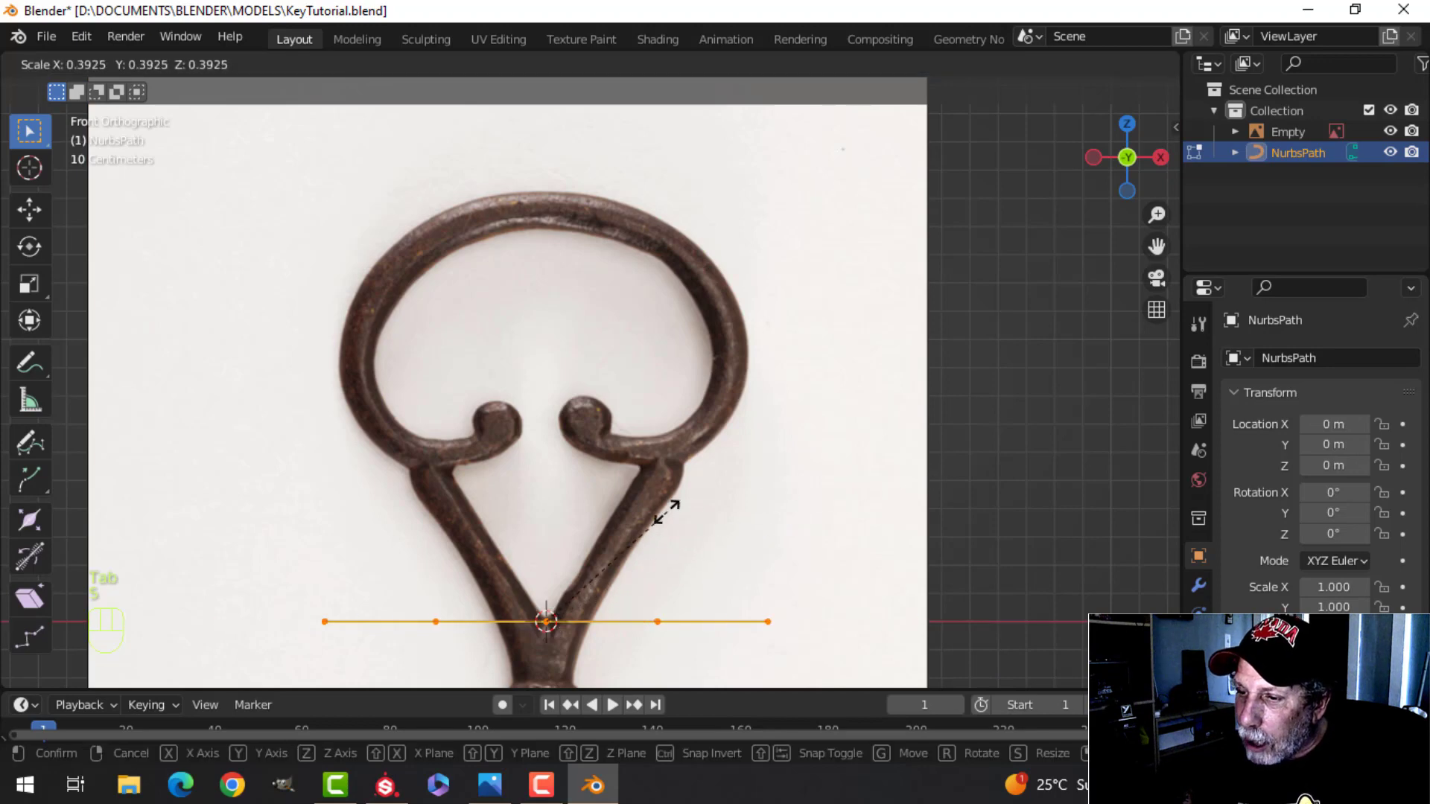
{"action": "left_click", "coordinate": [664, 511]}
{"action": "key", "text": "g"}
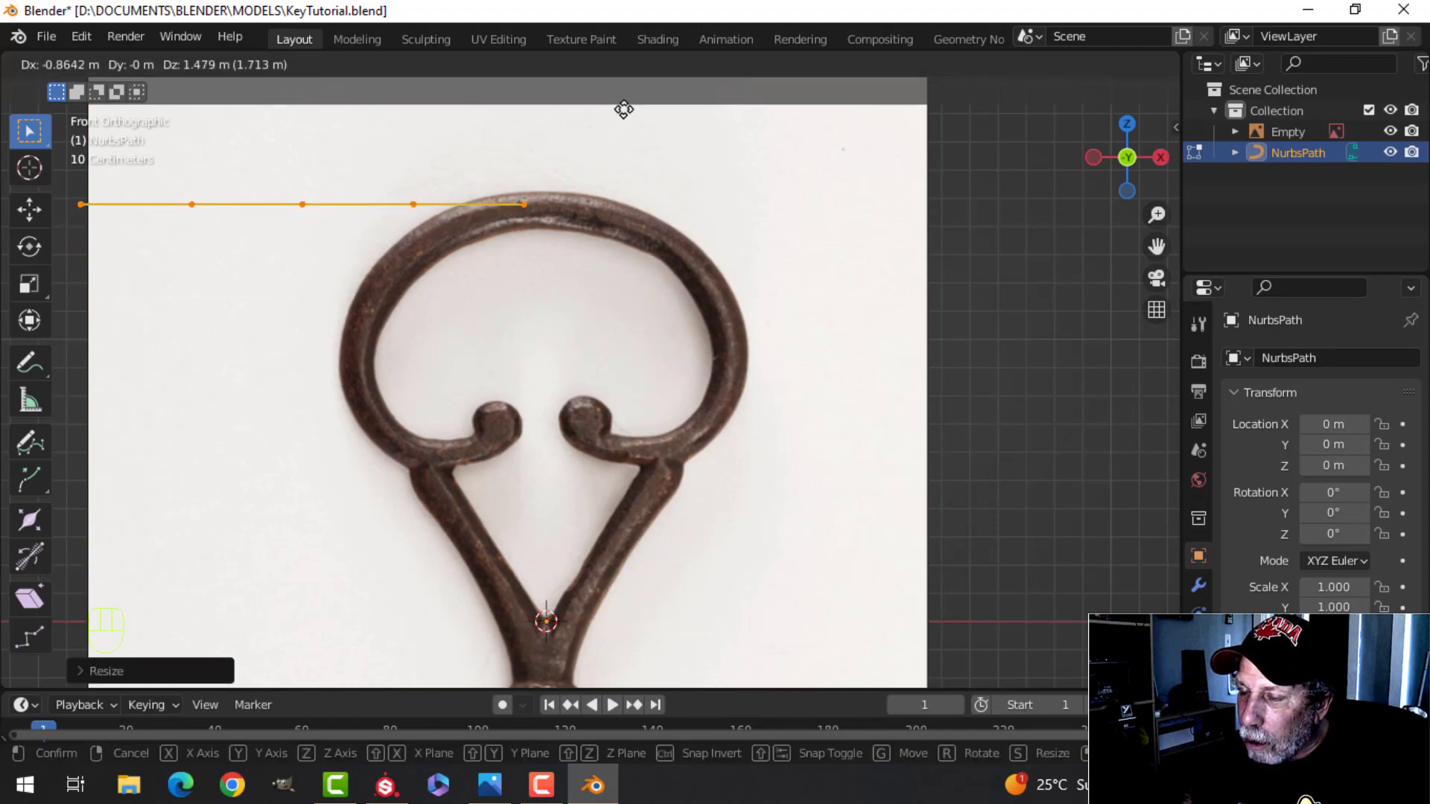
{"action": "left_click", "coordinate": [628, 110]}
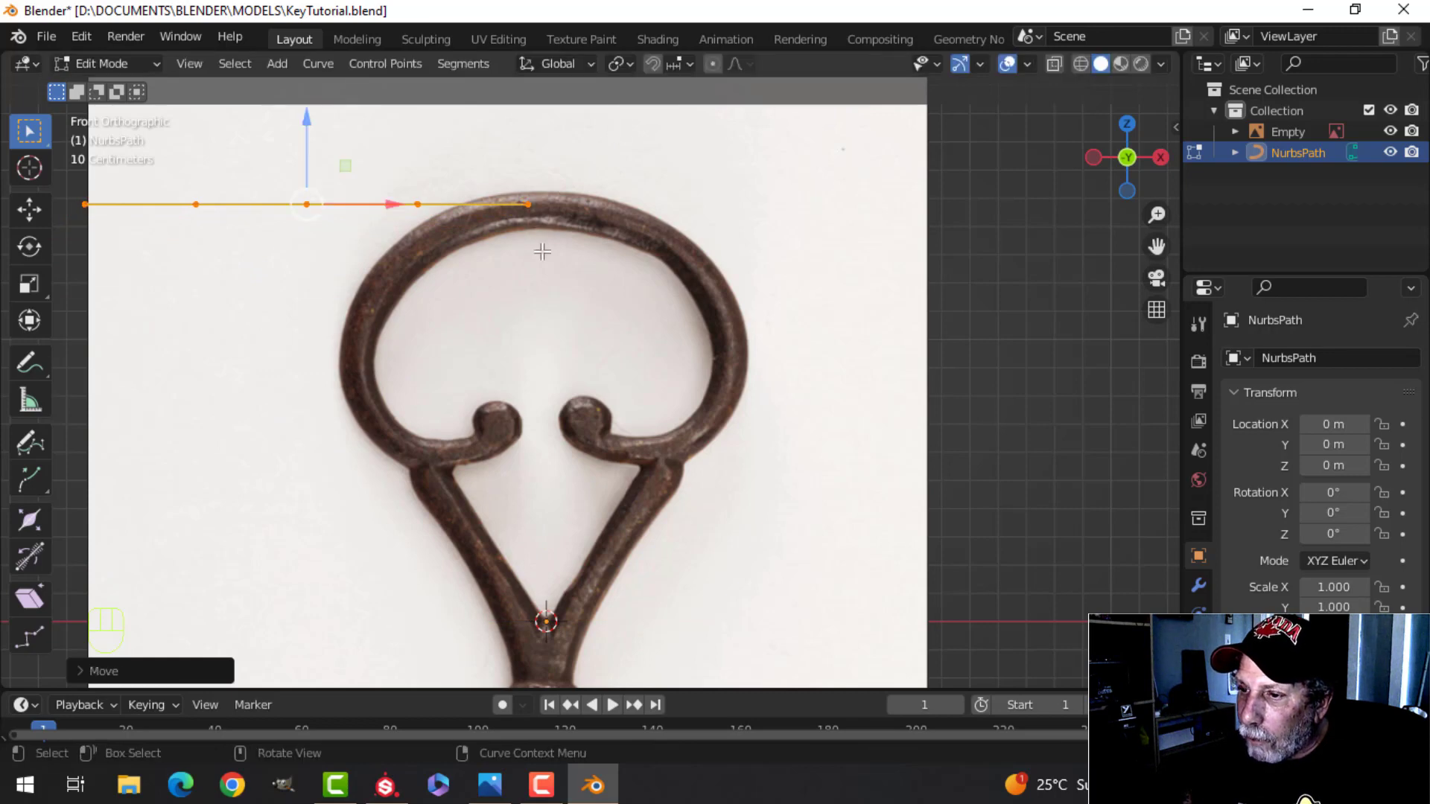
Step: Move the path's other four control points, one after another, down along the left half of the key's bow to its lower junction
{"action": "left_click", "coordinate": [420, 199]}
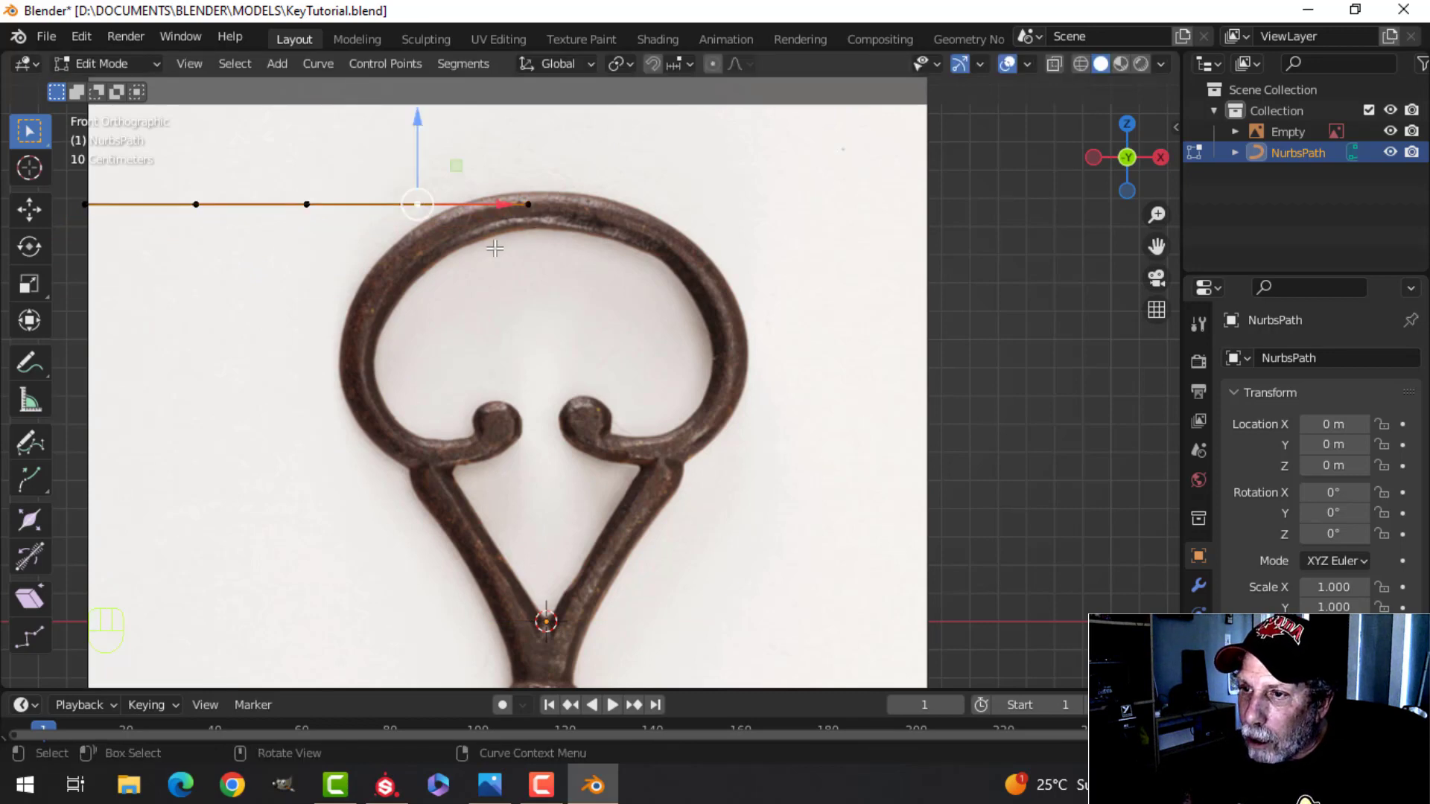
{"action": "key", "text": "g"}
{"action": "left_click", "coordinate": [434, 276]}
{"action": "left_click", "coordinate": [304, 201]}
{"action": "key", "text": "g"}
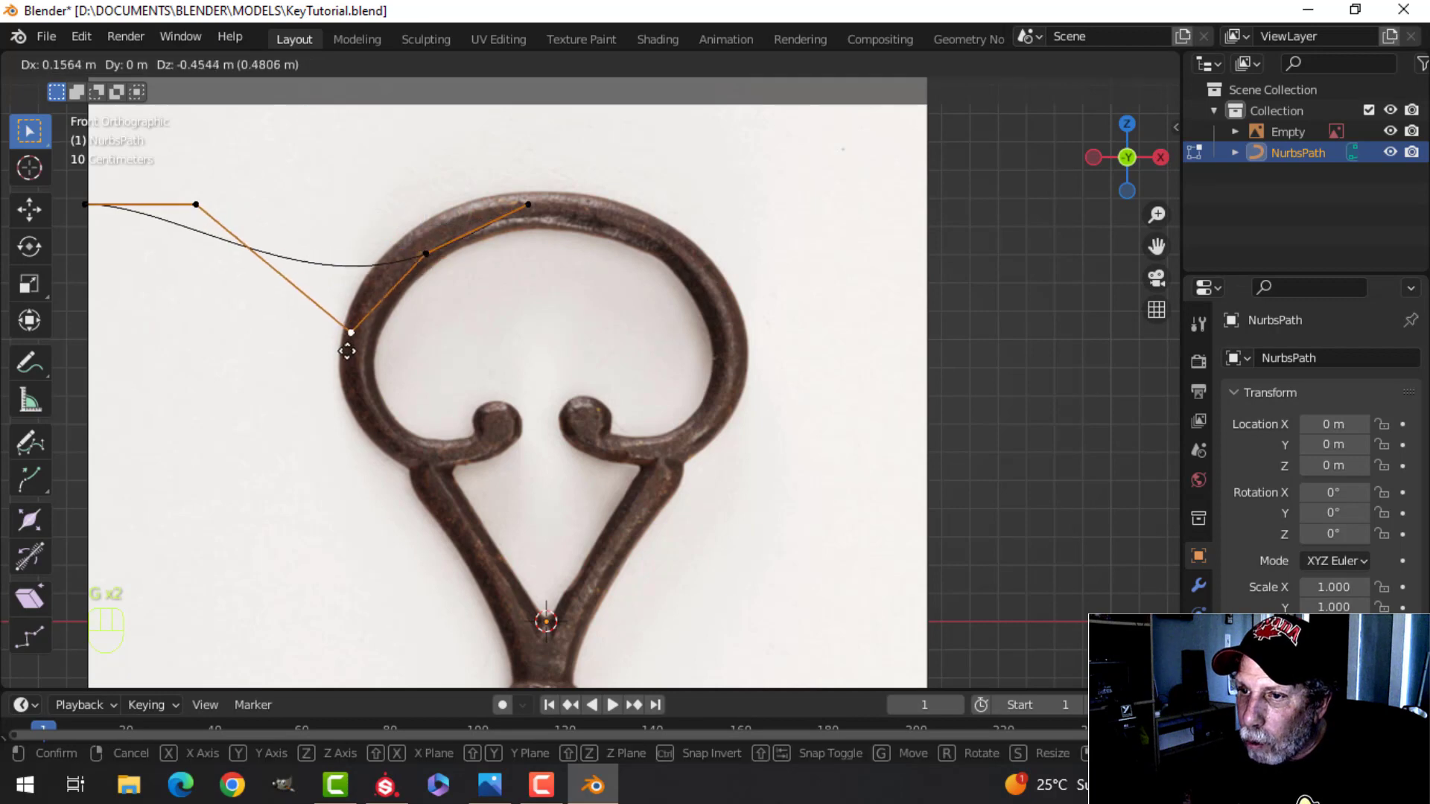
{"action": "left_click", "coordinate": [347, 341]}
{"action": "left_click", "coordinate": [196, 201]}
{"action": "key", "text": "g"}
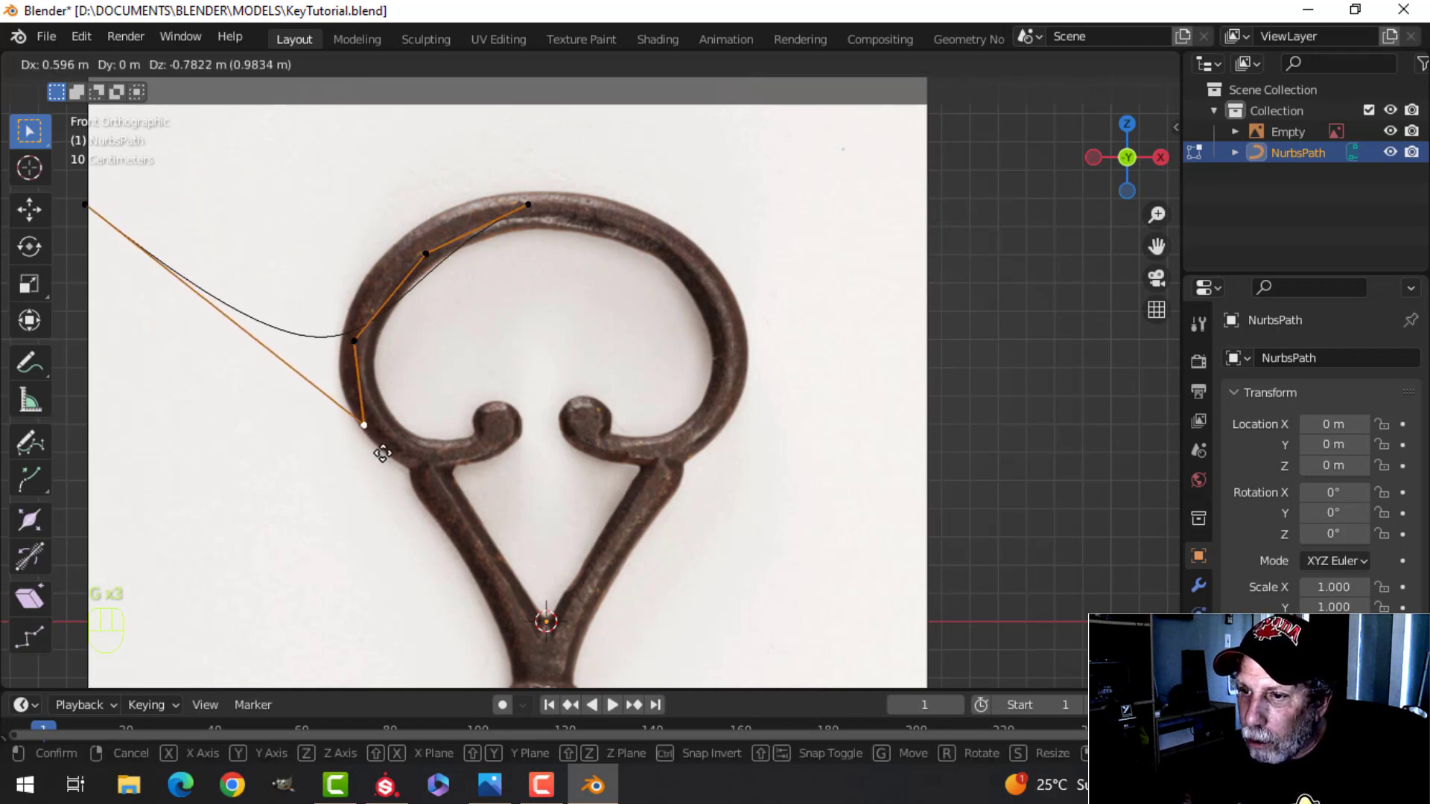
{"action": "left_click", "coordinate": [374, 430]}
{"action": "scroll", "coordinate": [371, 338], "scroll_direction": "down", "scroll_amount": 2}
{"action": "left_click", "coordinate": [238, 256]}
{"action": "key", "text": "g"}
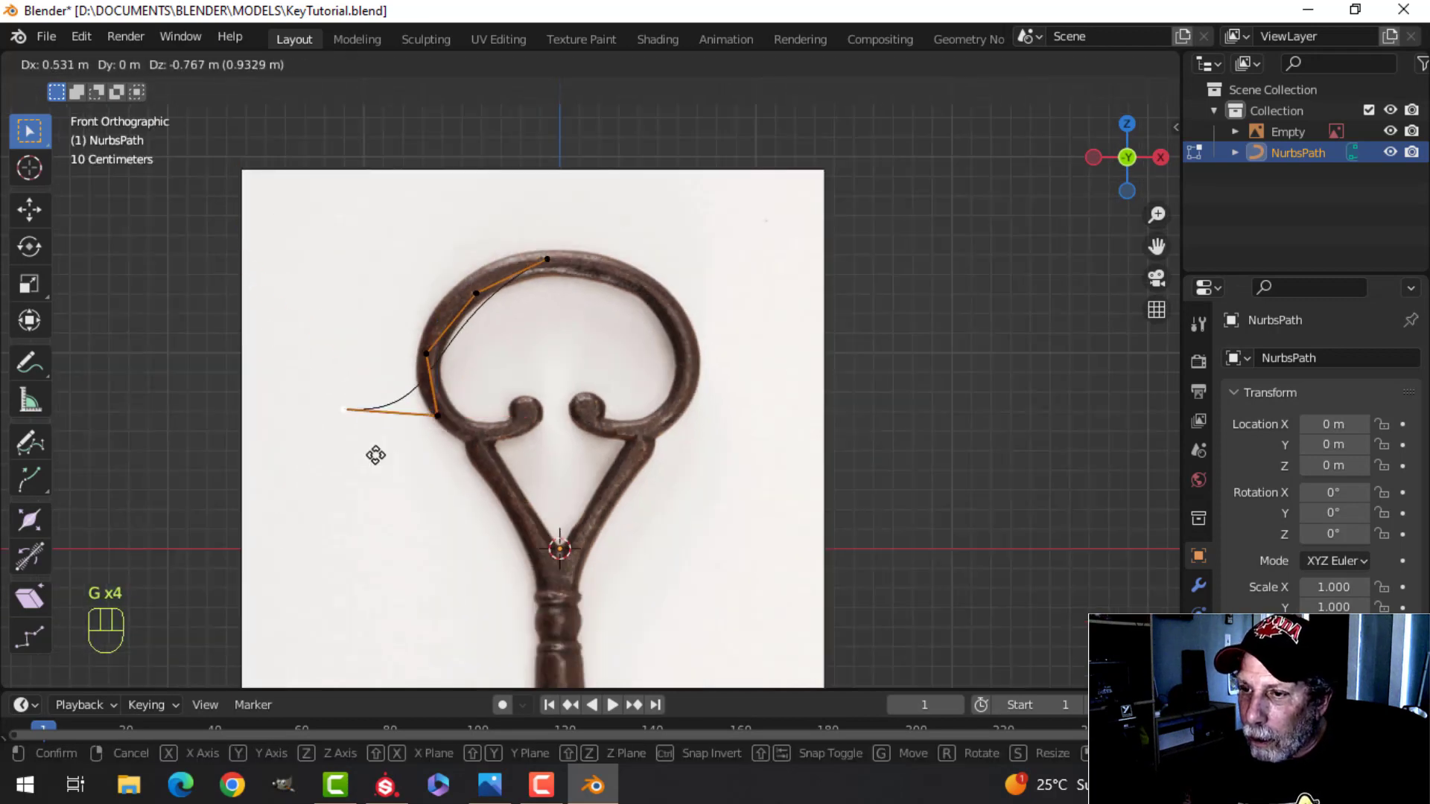
{"action": "left_click", "coordinate": [473, 433]}
Step: Move the three intermediate control points outward so the curve follows the left side of the bow
{"action": "scroll", "coordinate": [447, 289], "scroll_direction": "up", "scroll_amount": 3}
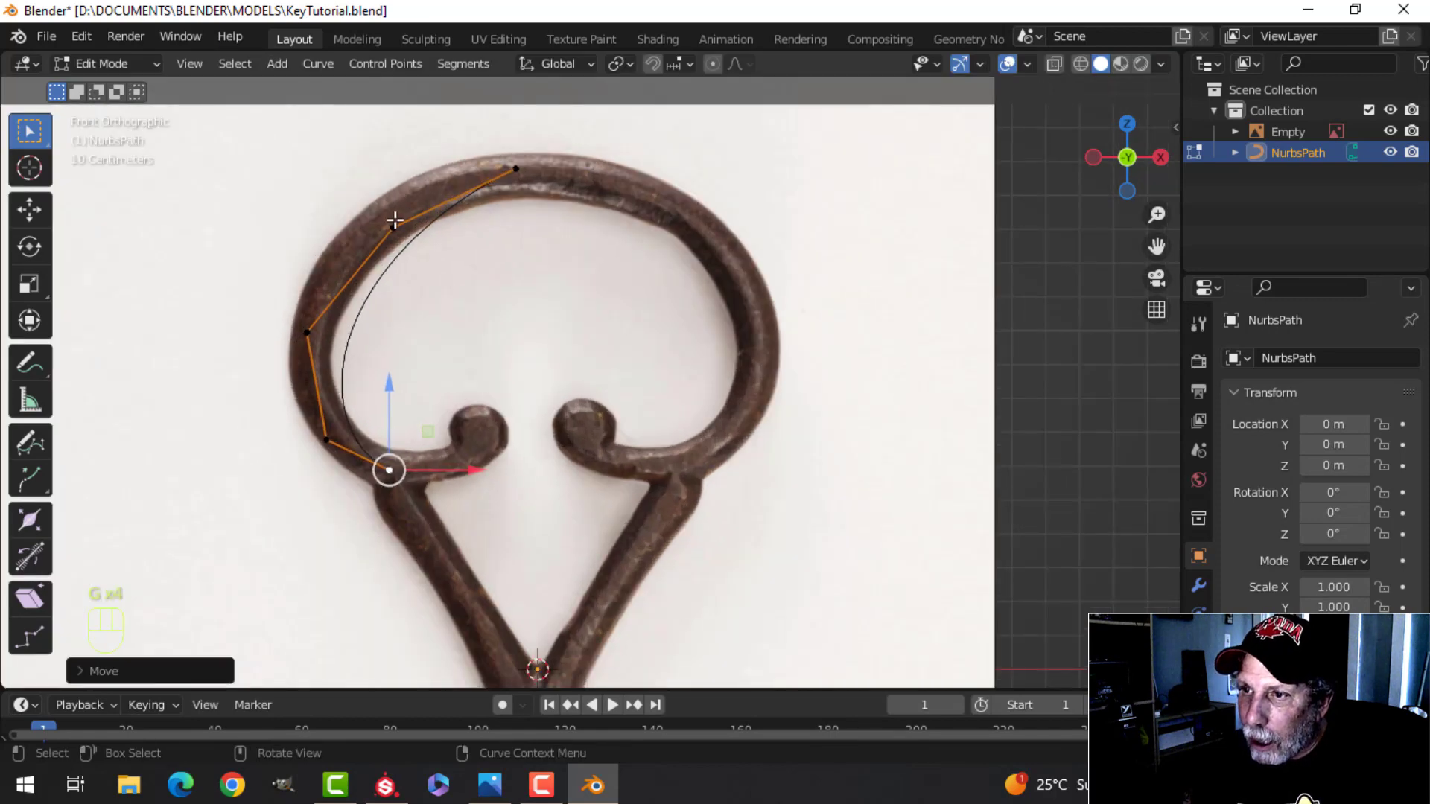
{"action": "left_click", "coordinate": [395, 220]}
{"action": "key", "text": "g"}
{"action": "left_click", "coordinate": [390, 181]}
{"action": "left_click", "coordinate": [301, 331]}
{"action": "key", "text": "g"}
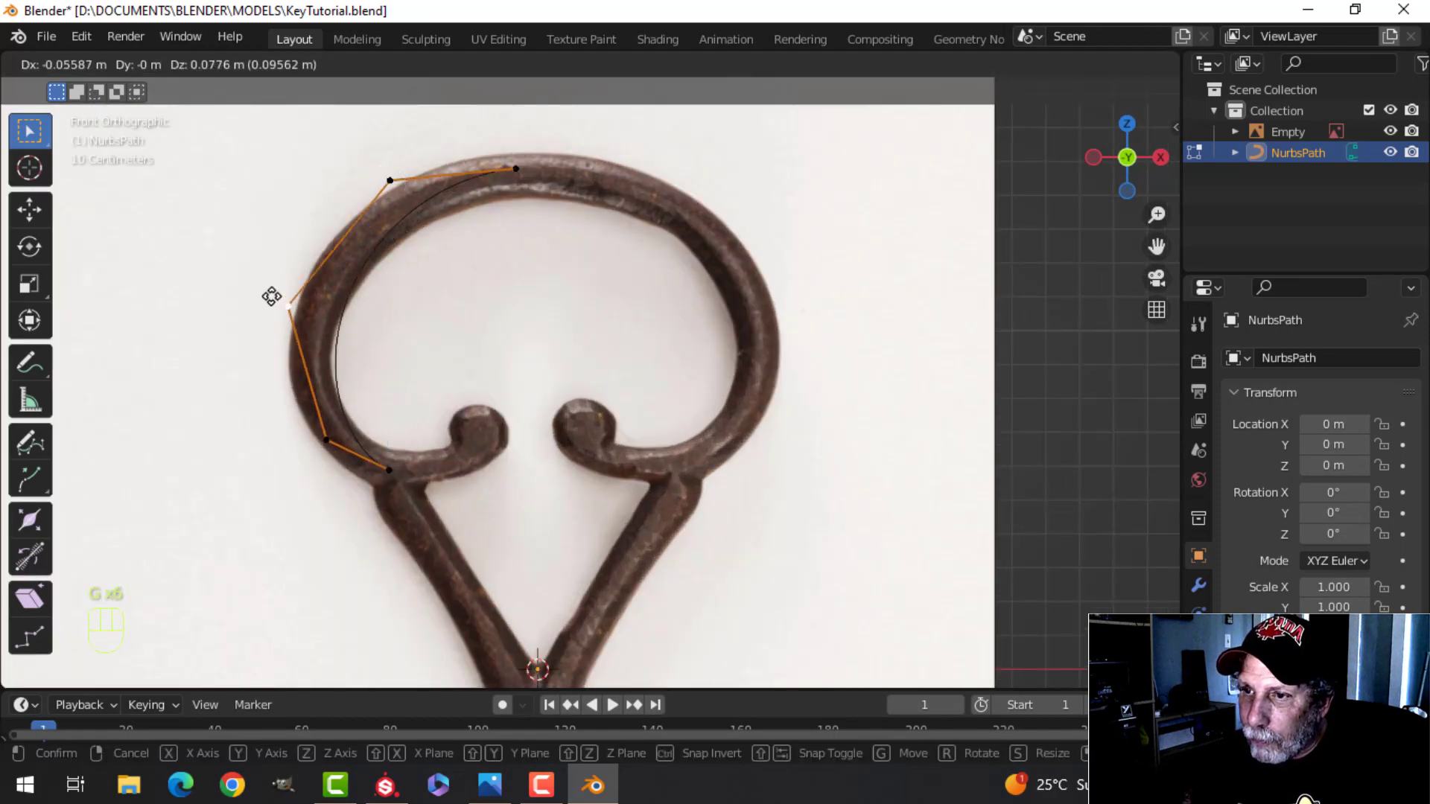
{"action": "left_click", "coordinate": [246, 264]}
{"action": "left_click", "coordinate": [326, 440]}
{"action": "key", "text": "g"}
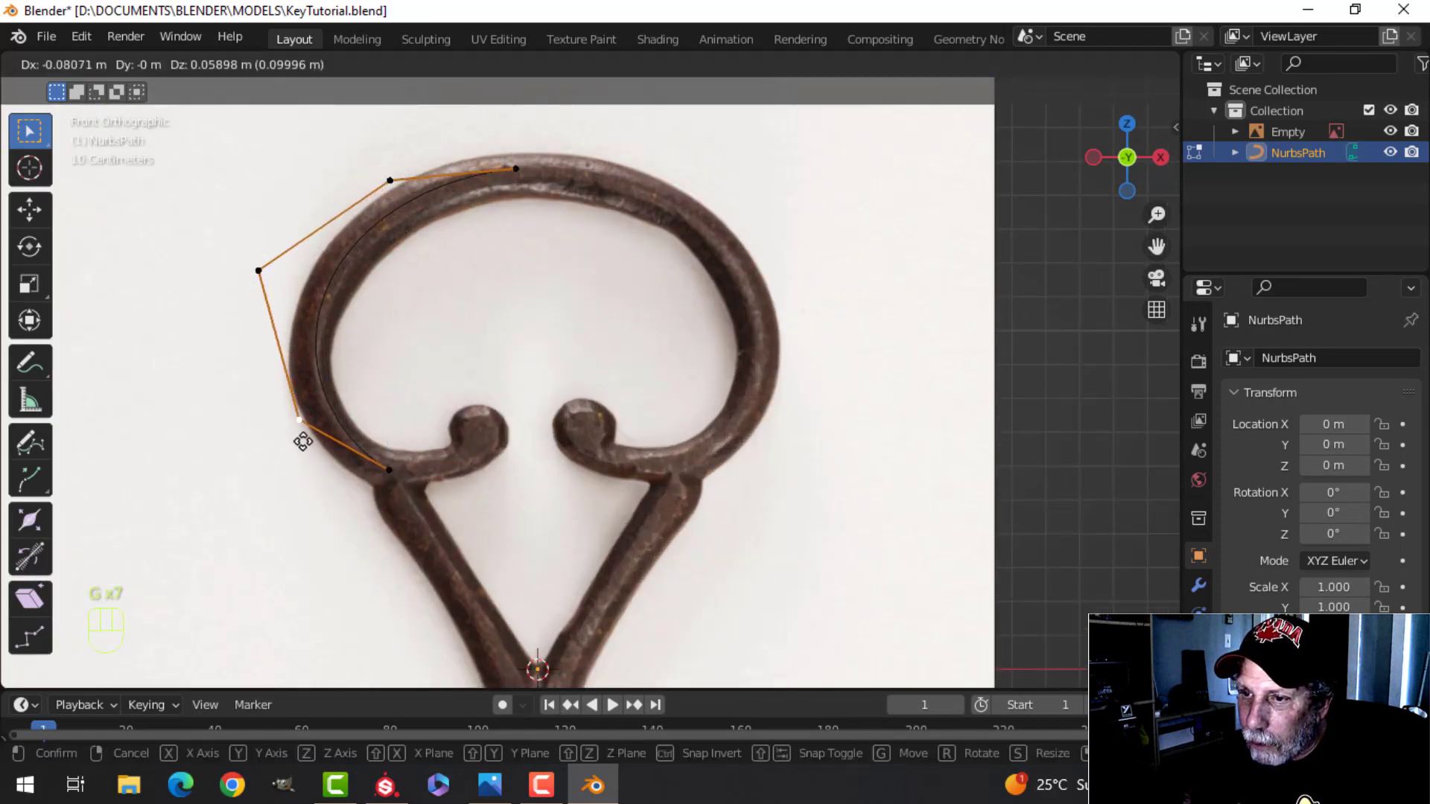
{"action": "left_click", "coordinate": [295, 441]}
Step: Extrude two more control points from the path's lower end along the bow toward the left scroll tip
{"action": "left_click", "coordinate": [388, 470]}
{"action": "scroll", "coordinate": [469, 490], "scroll_direction": "up", "scroll_amount": 1}
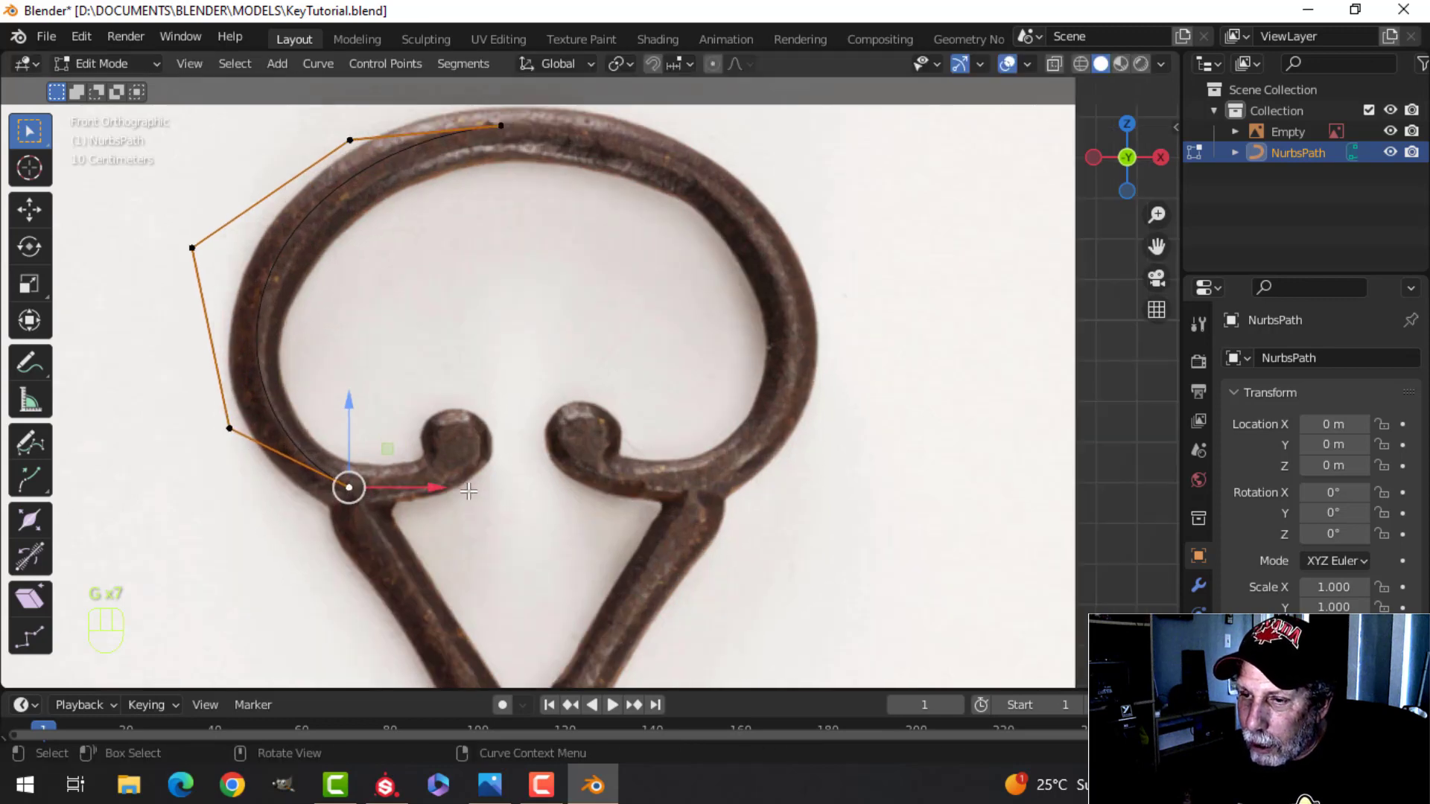
{"action": "key", "text": "e"}
{"action": "left_click", "coordinate": [526, 487]}
{"action": "key", "text": "e"}
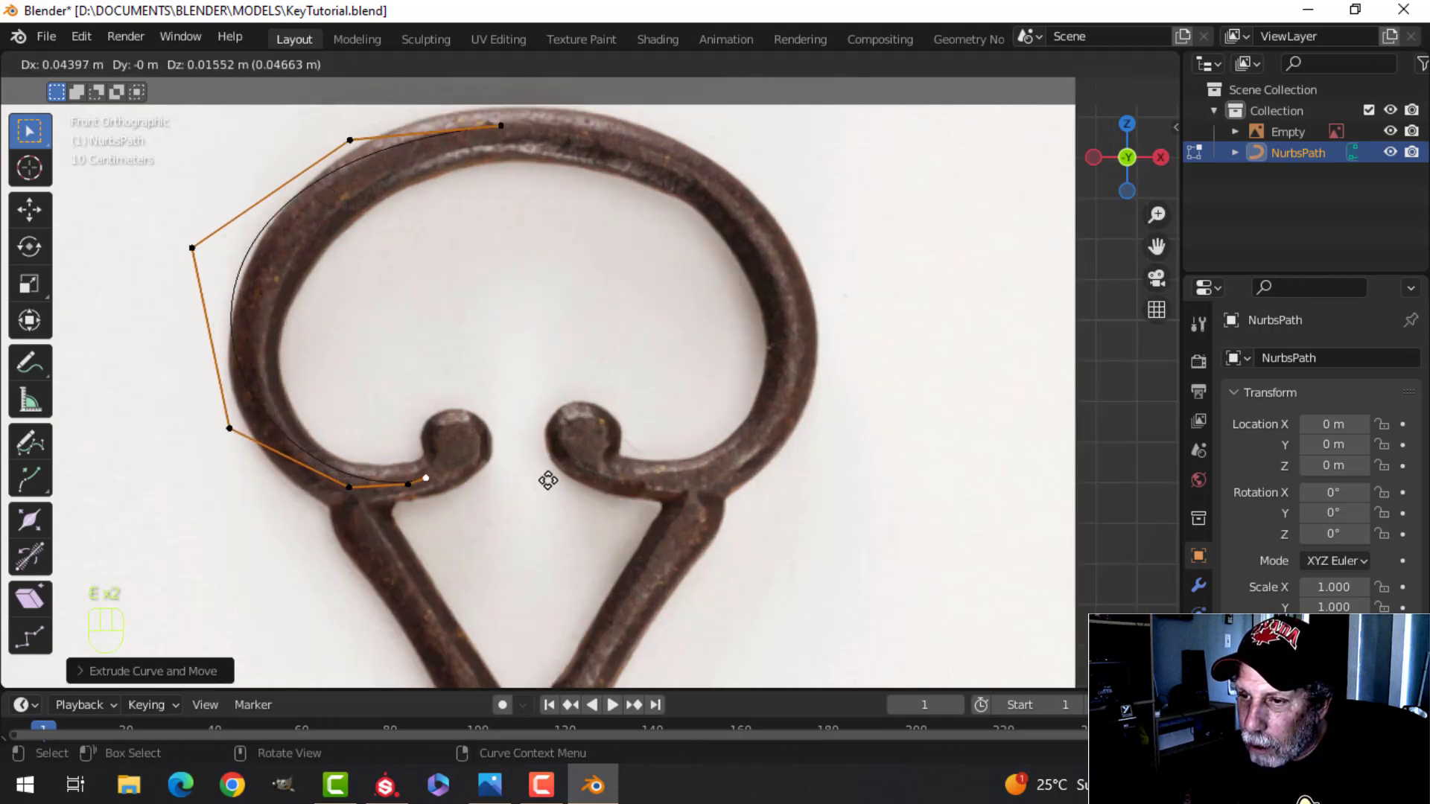
{"action": "left_click", "coordinate": [545, 466]}
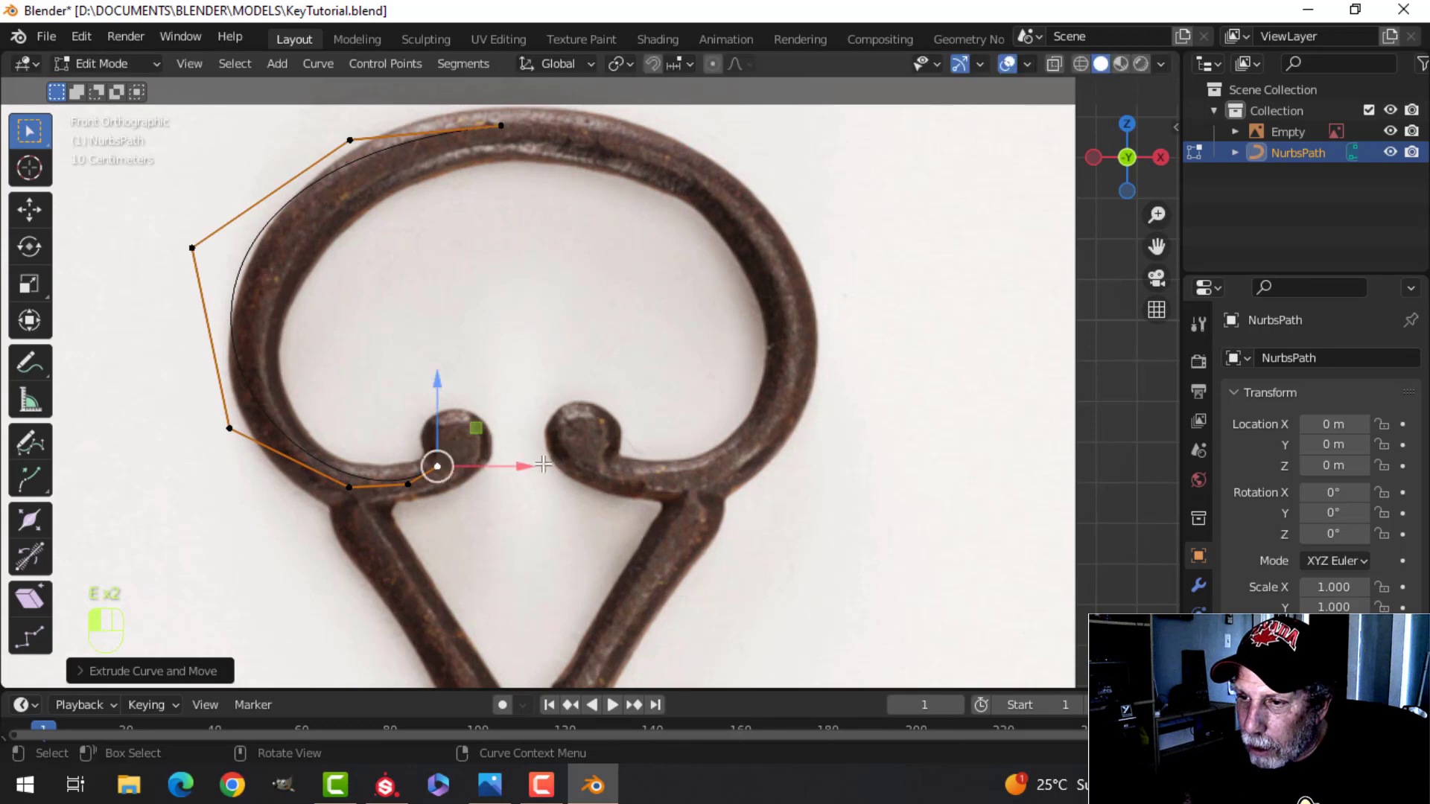
Step: Fine-tune the curve by moving the bottom control point slightly outward and the upper-left one slightly inward
{"action": "left_click", "coordinate": [356, 487]}
{"action": "key", "text": "g"}
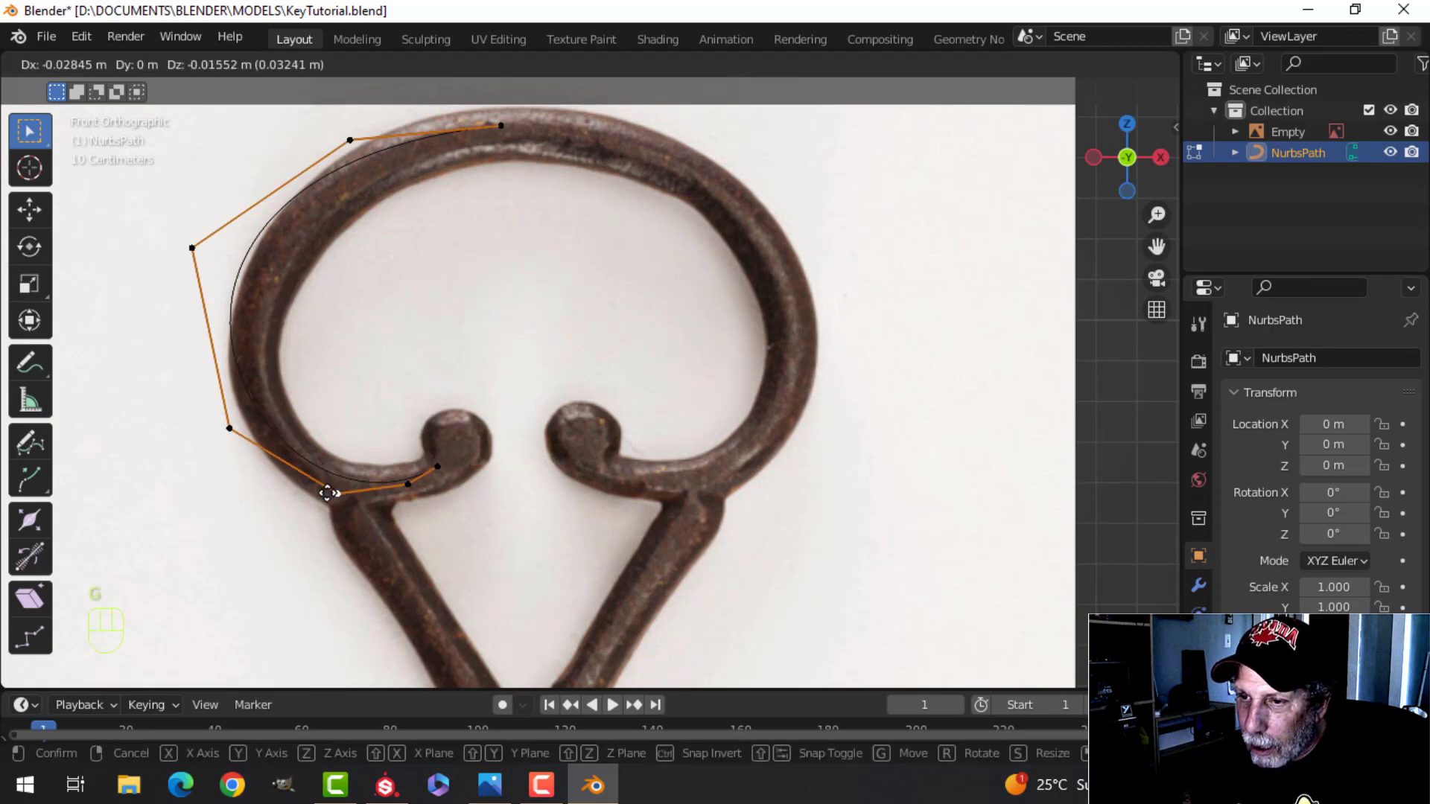
{"action": "left_click", "coordinate": [339, 493]}
{"action": "left_click", "coordinate": [194, 238]}
{"action": "key", "text": "g"}
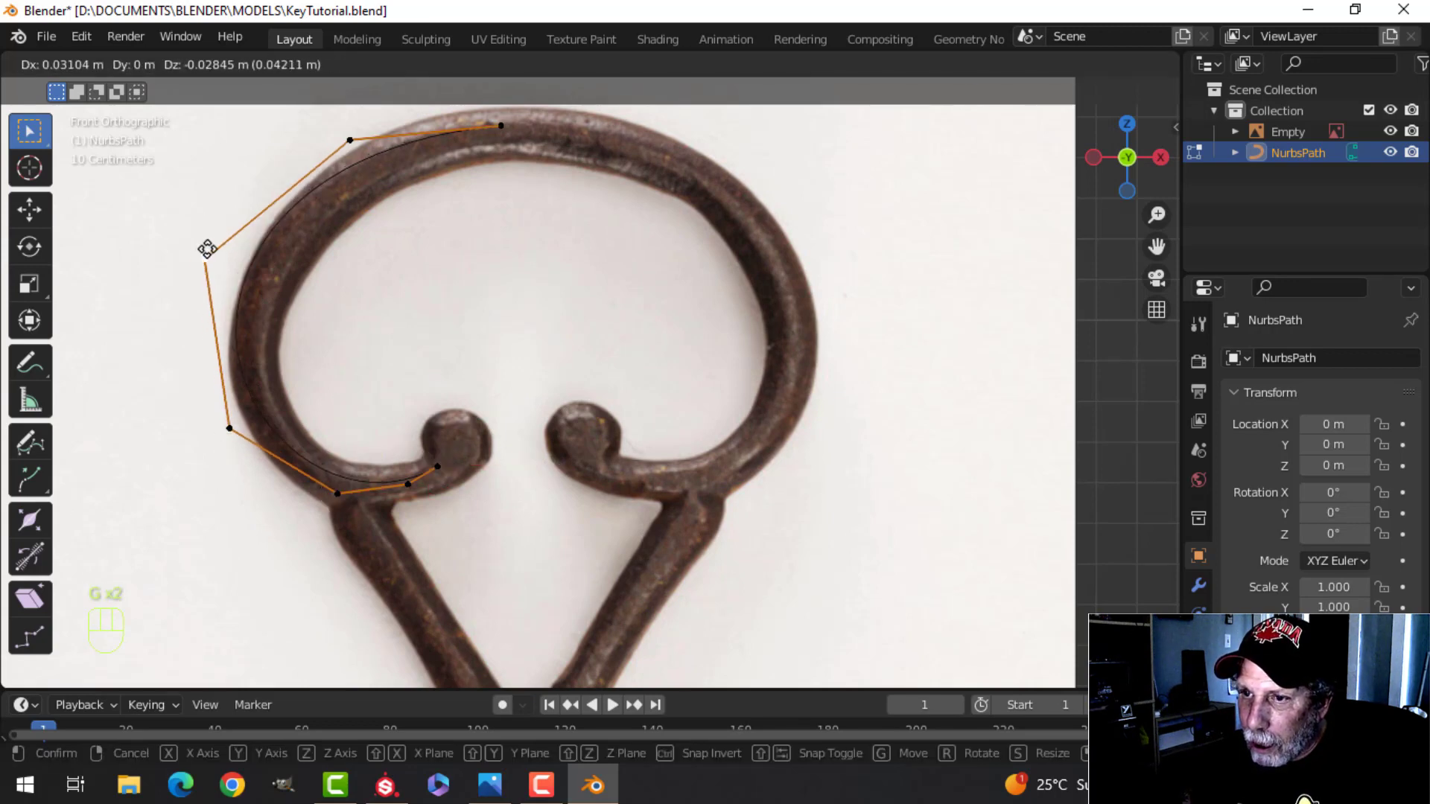
{"action": "left_click", "coordinate": [215, 250]}
Step: Give the path a round bevel with a depth of 0.06 m in its curve geometry settings
{"action": "left_click", "coordinate": [1198, 674]}
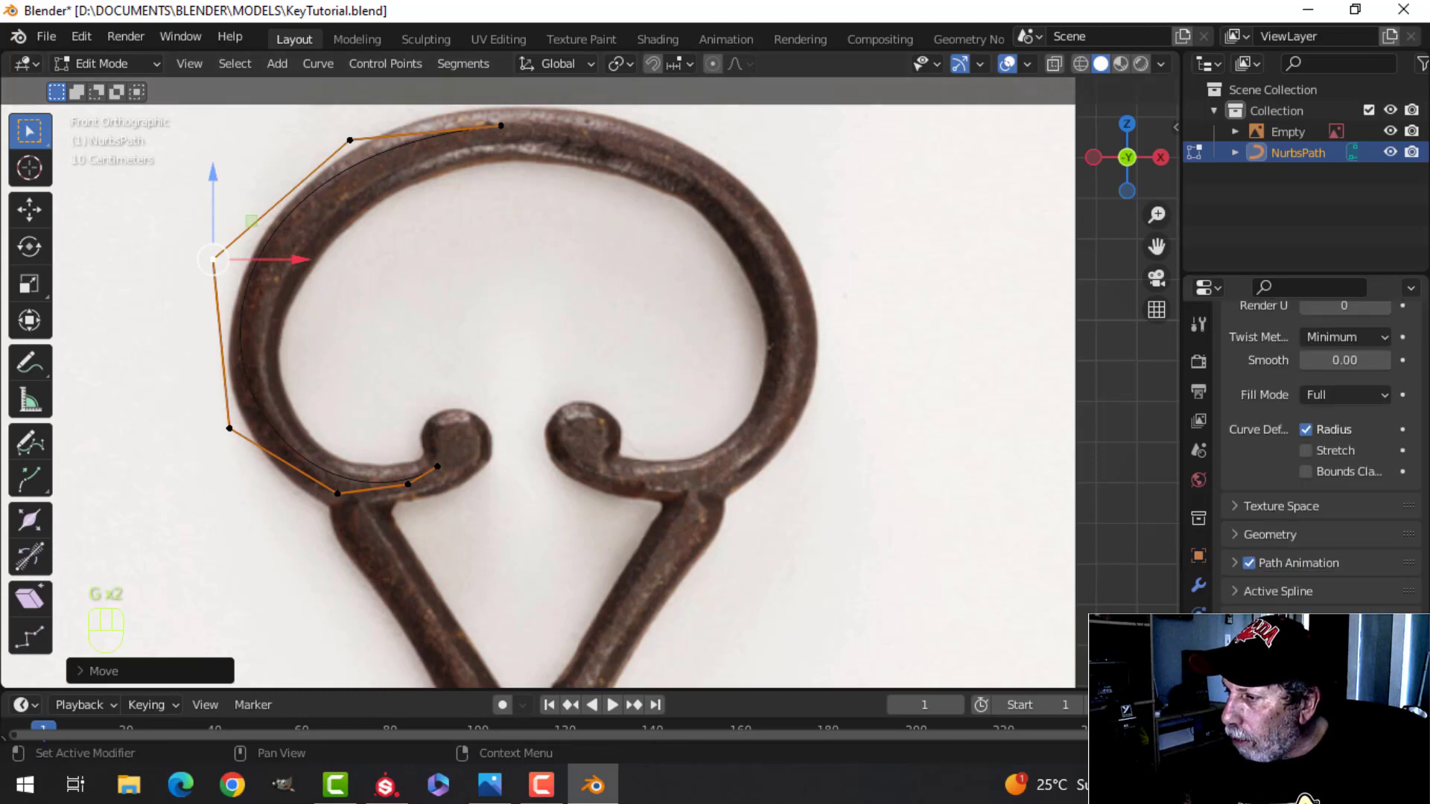
{"action": "scroll", "coordinate": [1252, 521], "scroll_direction": "down", "scroll_amount": 1}
{"action": "left_click", "coordinate": [1259, 511]}
{"action": "scroll", "coordinate": [1340, 581], "scroll_direction": "down", "scroll_amount": 5}
{"action": "scroll", "coordinate": [1341, 581], "scroll_direction": "down", "scroll_amount": 1}
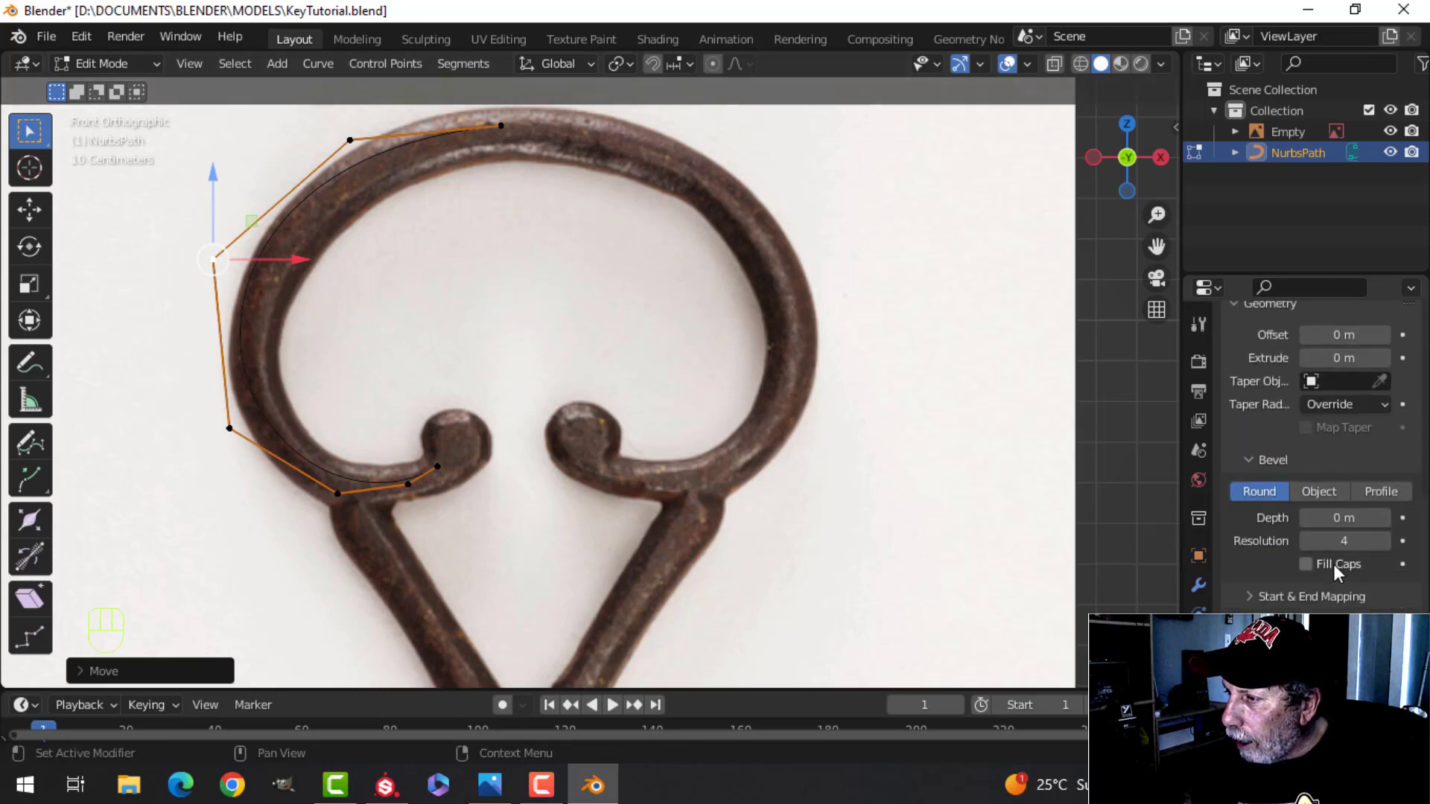
{"action": "left_click_drag", "start_coordinate": [1341, 517], "coordinate": [1390, 518], "text": "shift"}
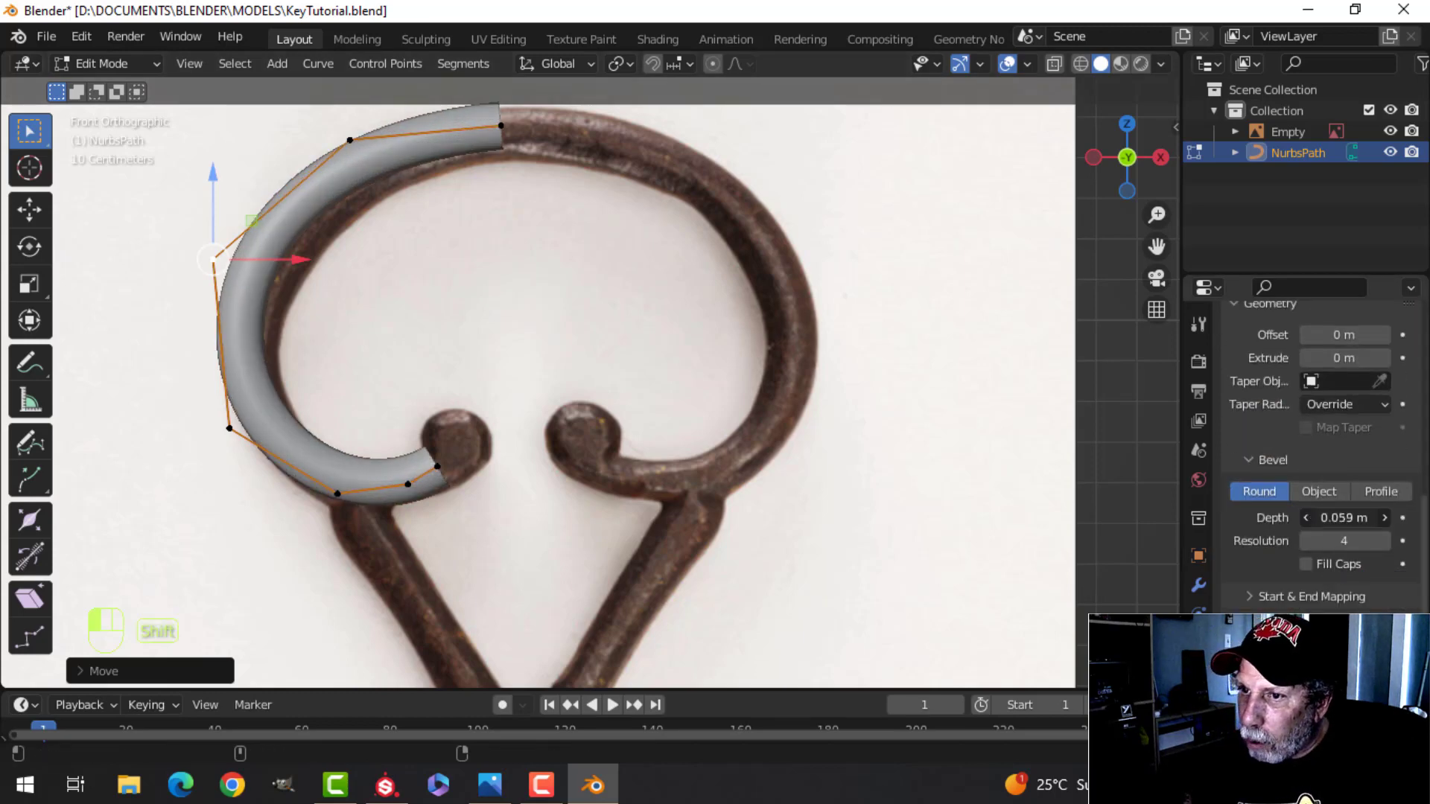
{"action": "middle_click_drag", "start_coordinate": [216, 294], "coordinate": [357, 353], "text": "shift"}
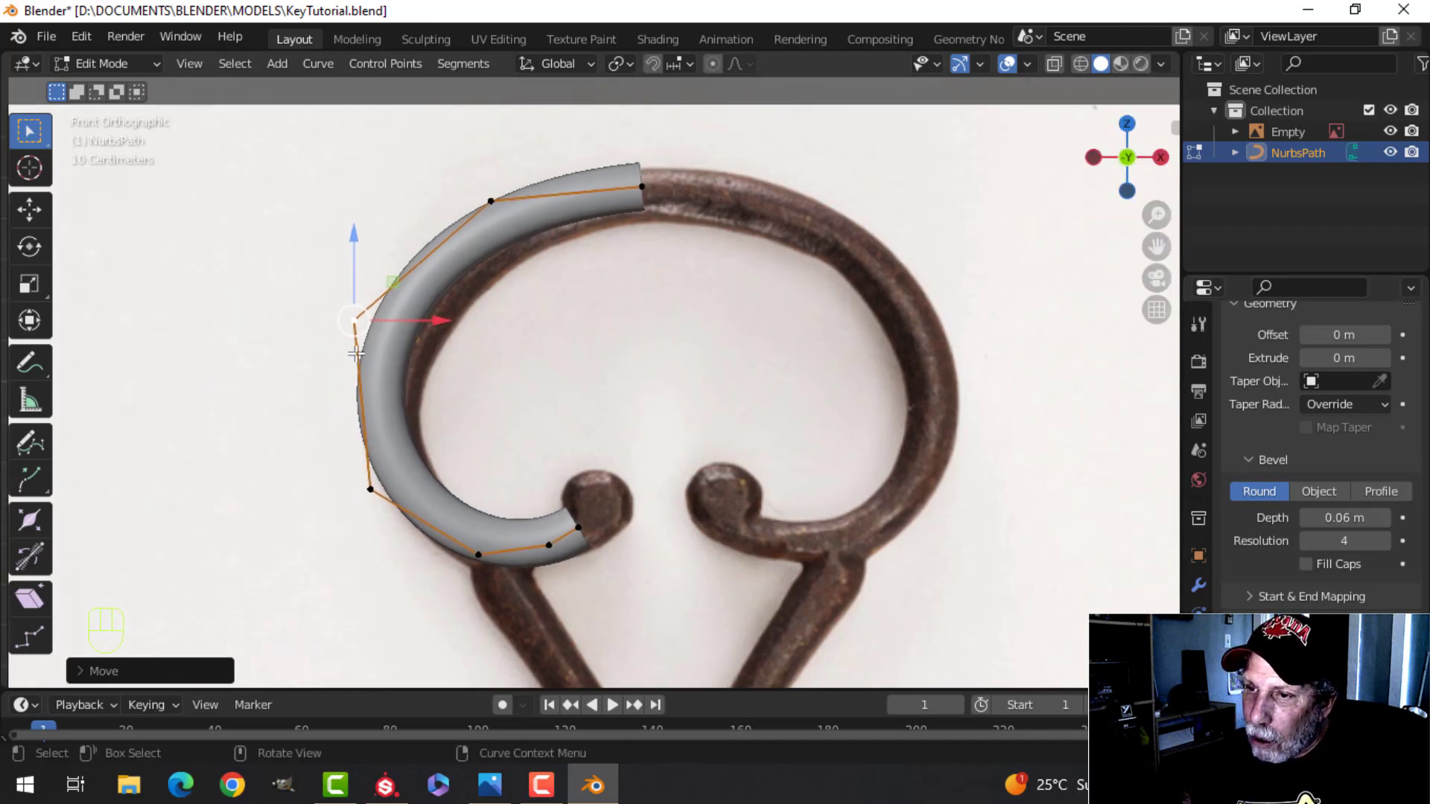
Step: Nudge the three control points along the bow's upper-left and left side inward so the tube follows the reference outline
{"action": "key", "text": "g"}
{"action": "left_click", "coordinate": [459, 356]}
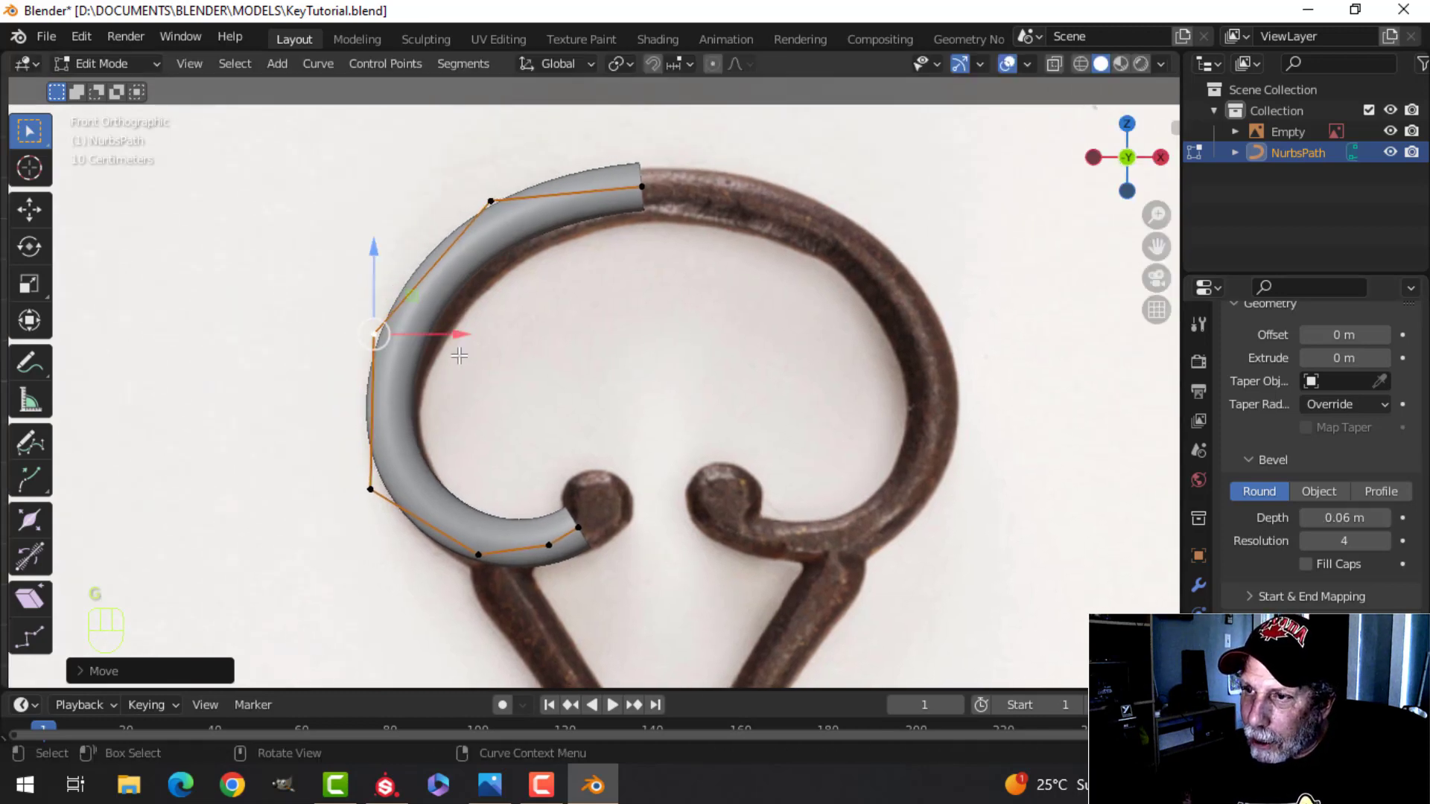
{"action": "left_click", "coordinate": [482, 214]}
{"action": "key", "text": "g"}
{"action": "left_click", "coordinate": [490, 220]}
{"action": "left_click", "coordinate": [375, 333]}
{"action": "key", "text": "g"}
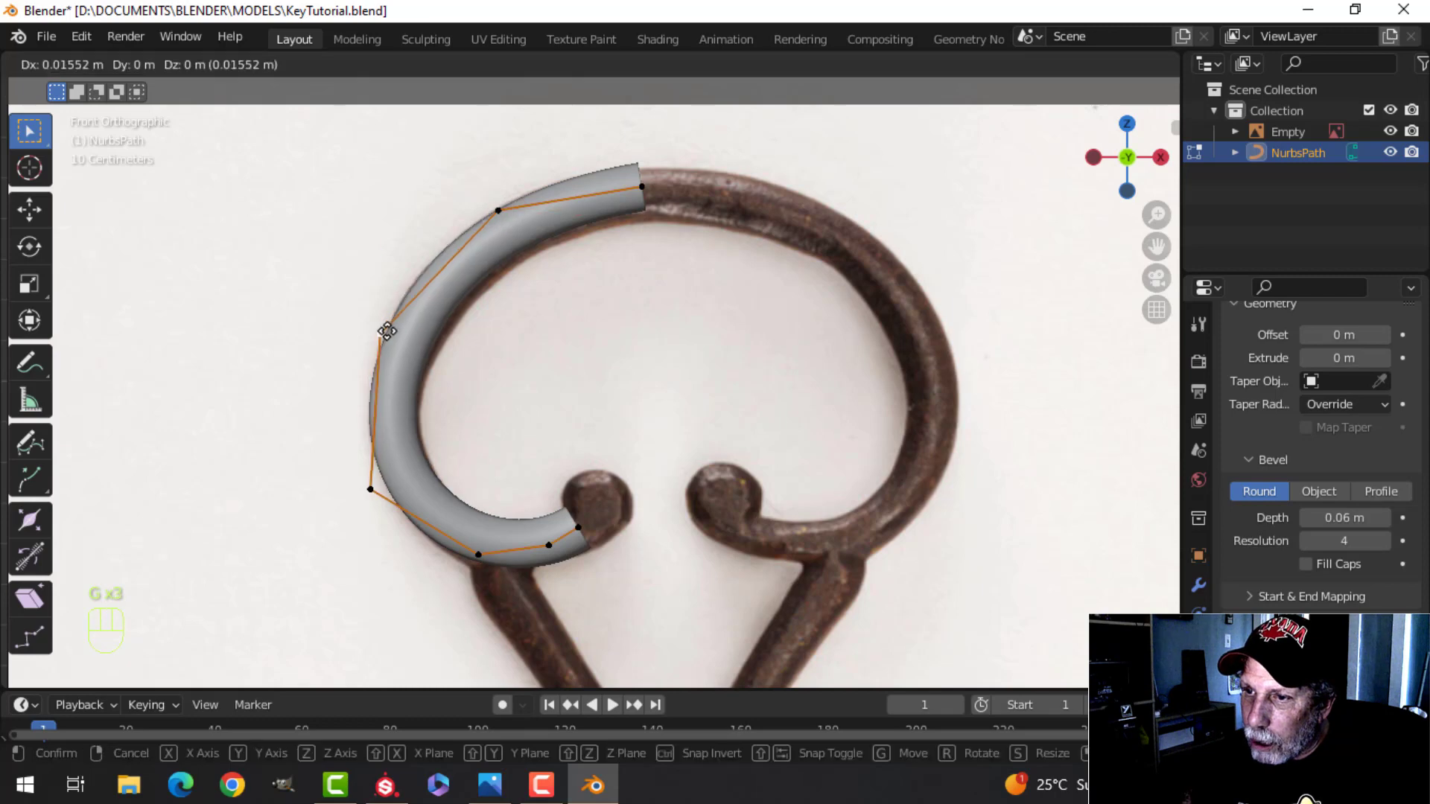
{"action": "left_click", "coordinate": [386, 332]}
{"action": "left_click", "coordinate": [370, 489]}
{"action": "key", "text": "g"}
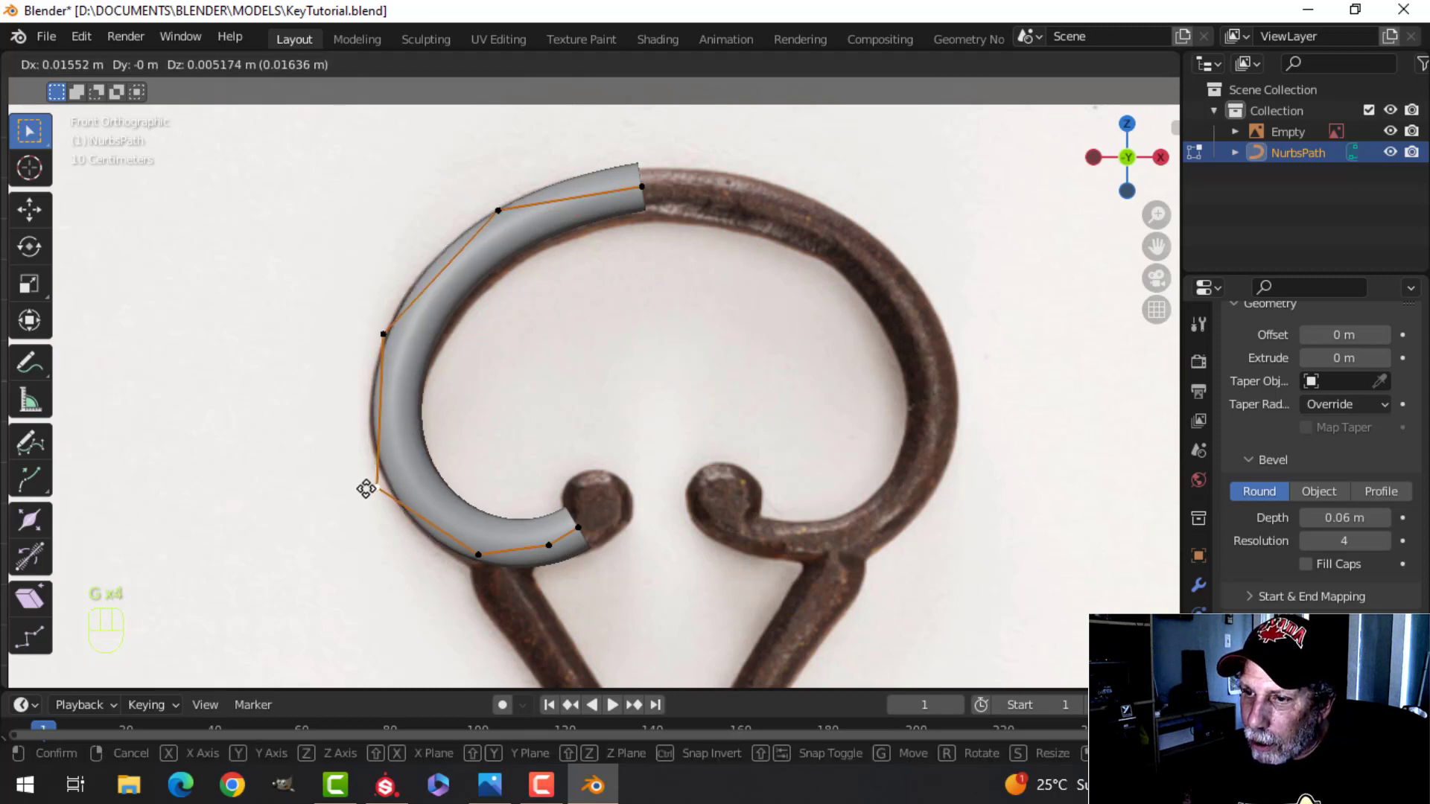
{"action": "left_click", "coordinate": [377, 489]}
Step: Fatten the tube slightly at the path's top end point and shift that point slightly left and down onto the reference
{"action": "middle_click_drag", "start_coordinate": [634, 343], "coordinate": [619, 412], "text": "shift"}
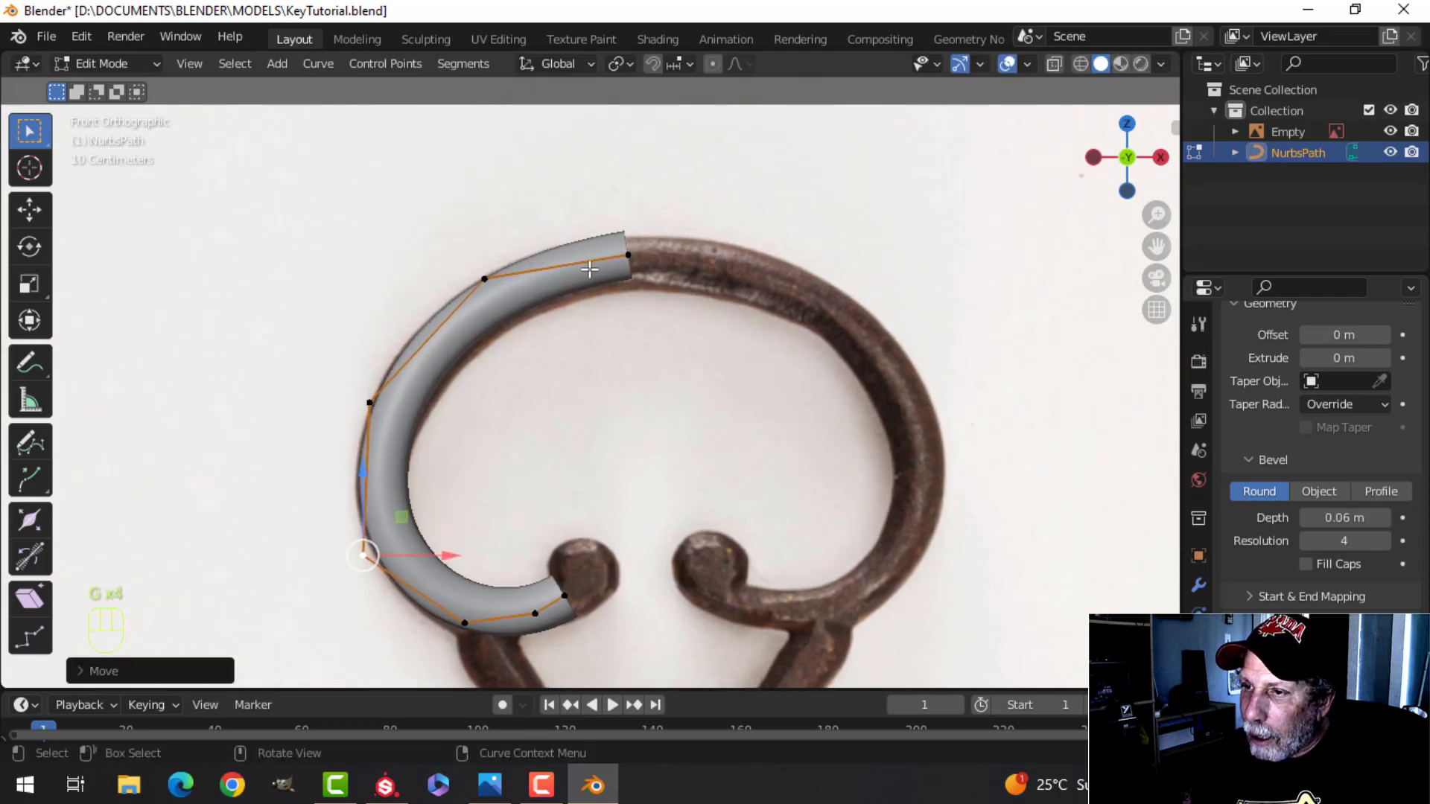
{"action": "left_click", "coordinate": [490, 277]}
{"action": "left_click", "coordinate": [632, 260]}
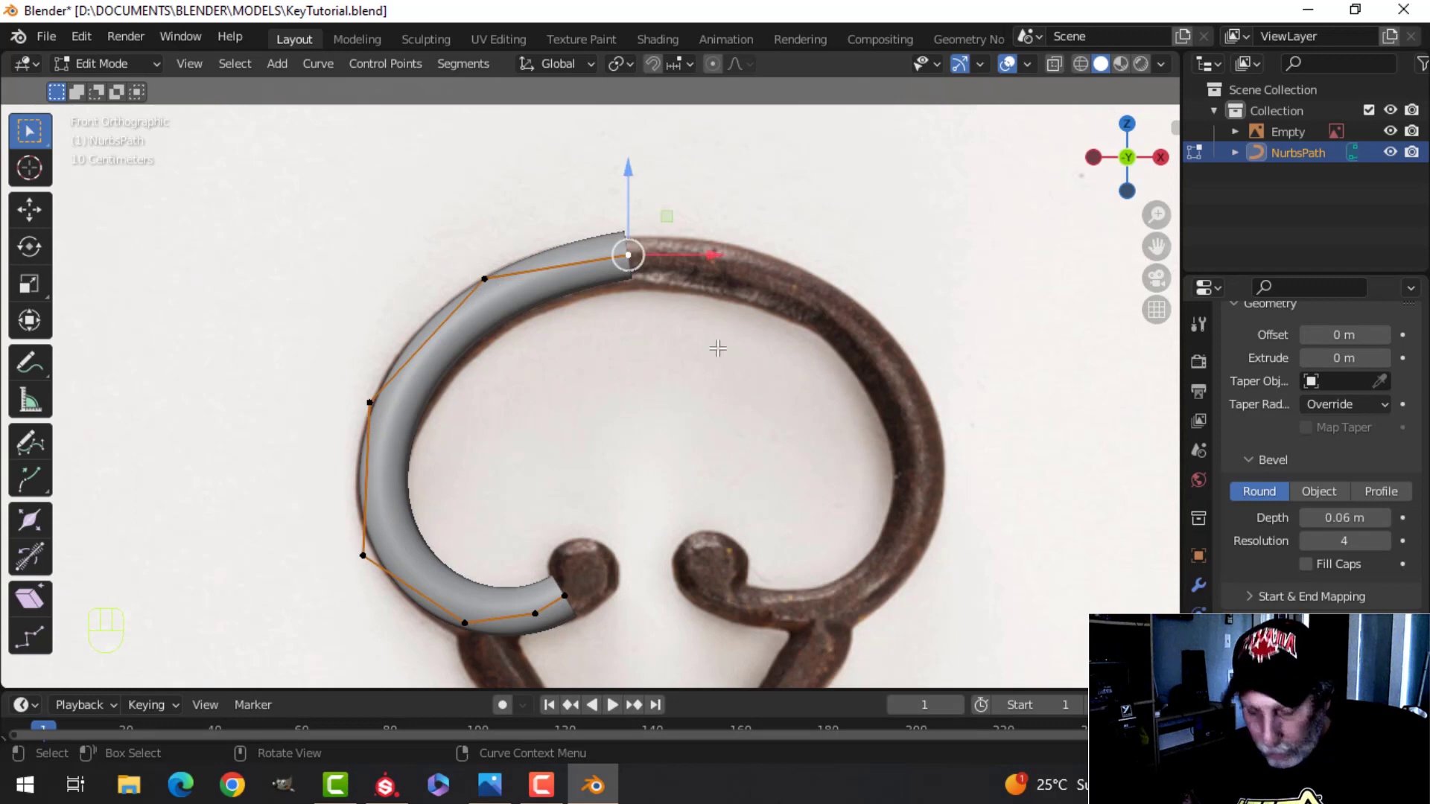
{"action": "key", "text": "alt+s"}
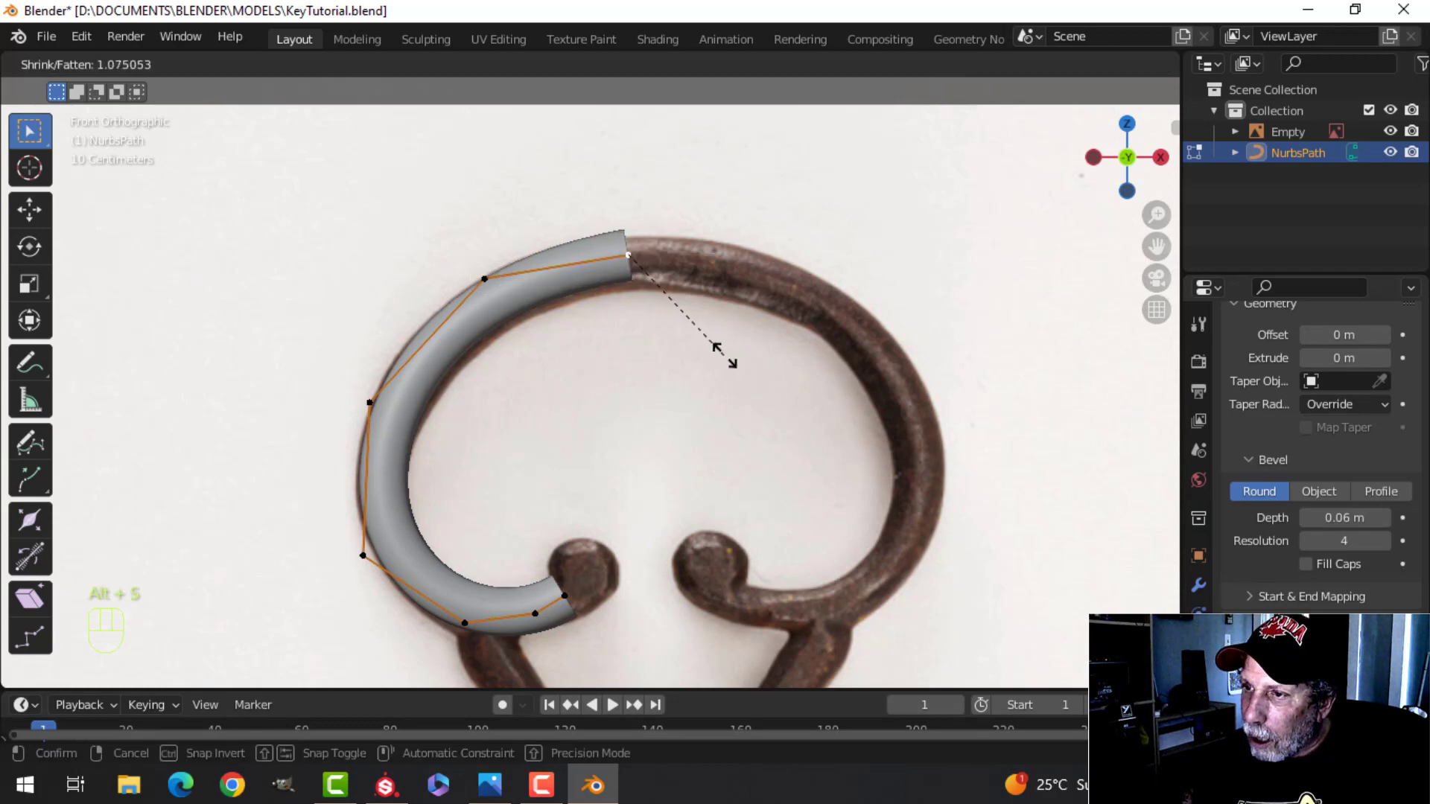
{"action": "left_click", "coordinate": [741, 376]}
{"action": "key", "text": "g"}
{"action": "left_click", "coordinate": [732, 388]}
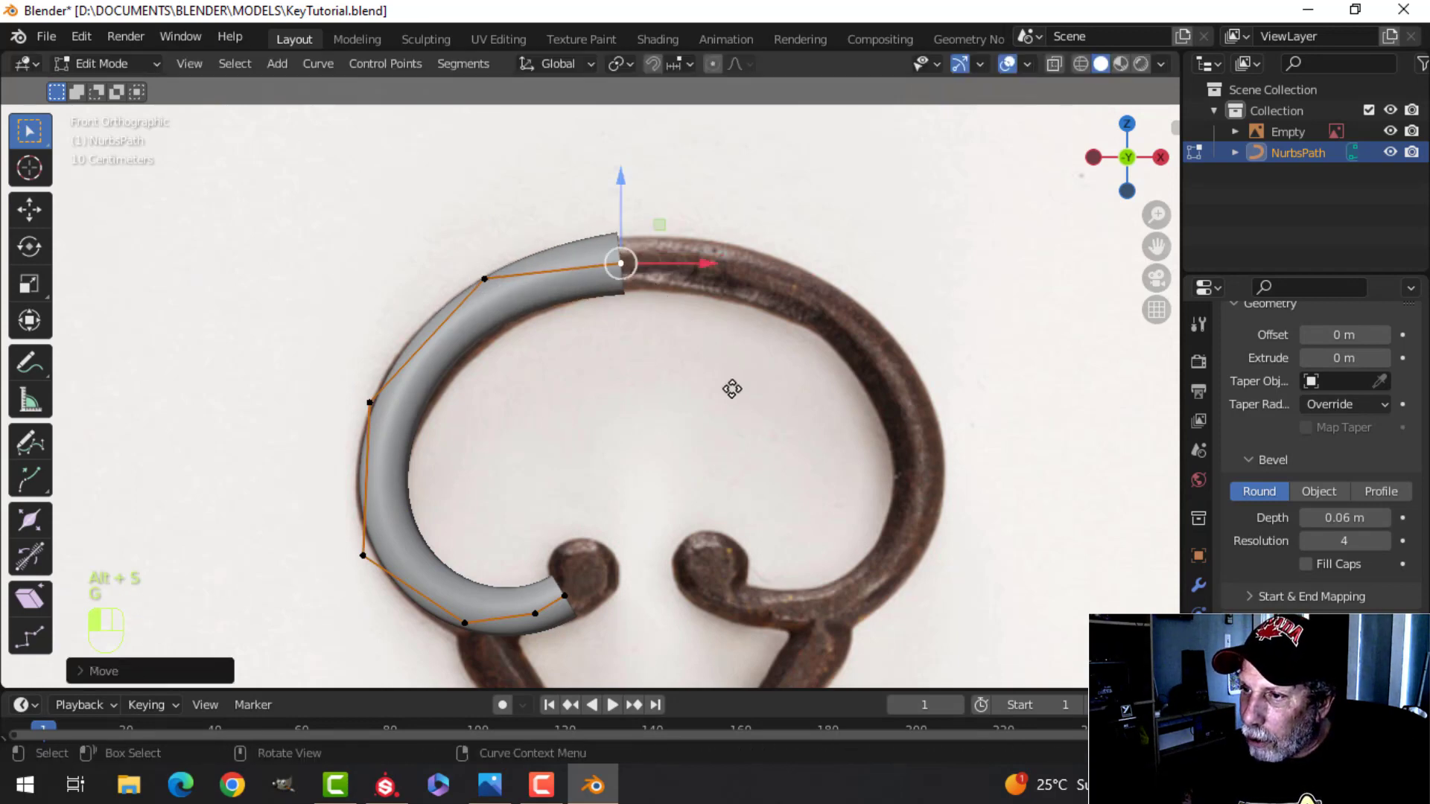
Step: Fatten the tube slightly at the control point next to the top end
{"action": "left_click", "coordinate": [486, 295]}
{"action": "key", "text": "alt+s"}
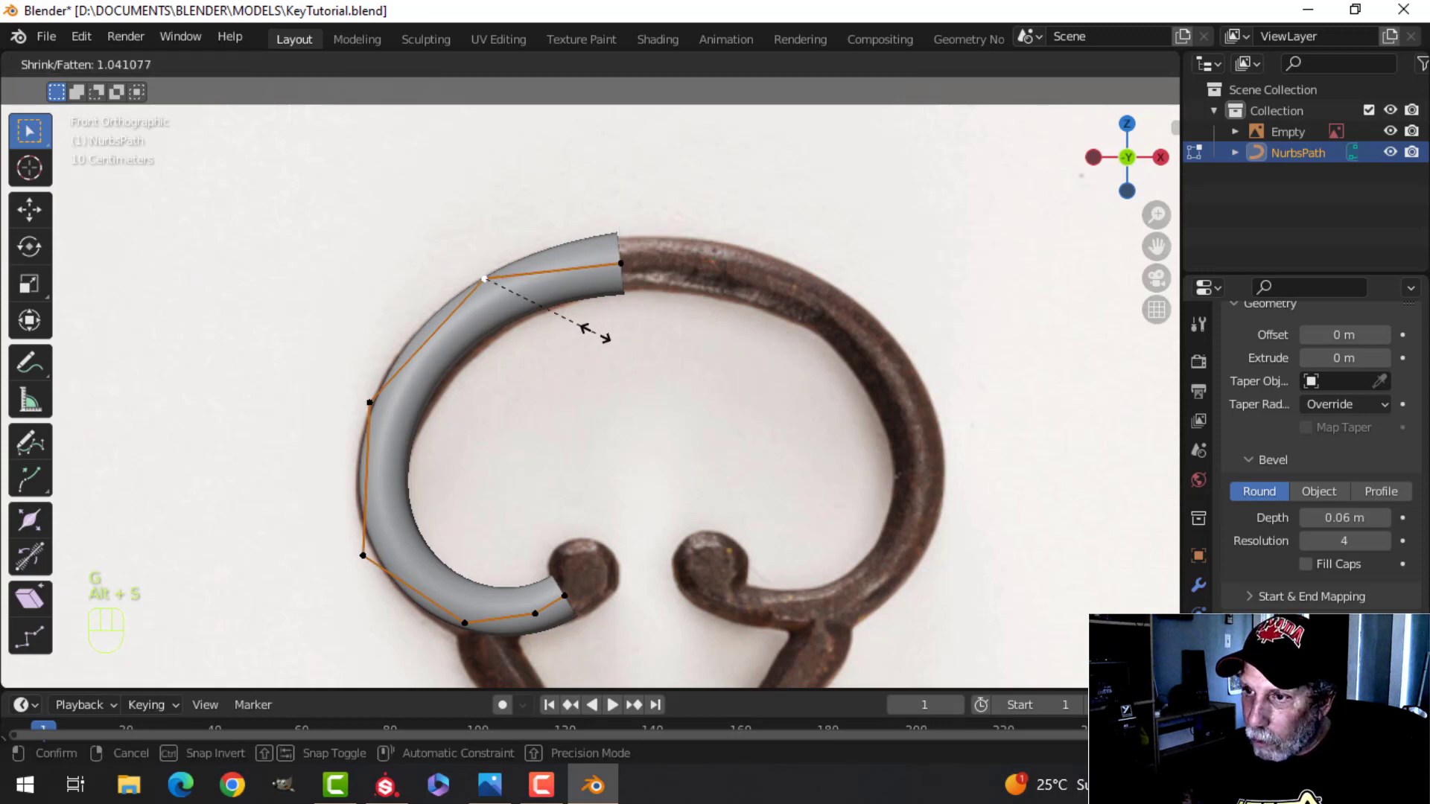
{"action": "left_click", "coordinate": [612, 350]}
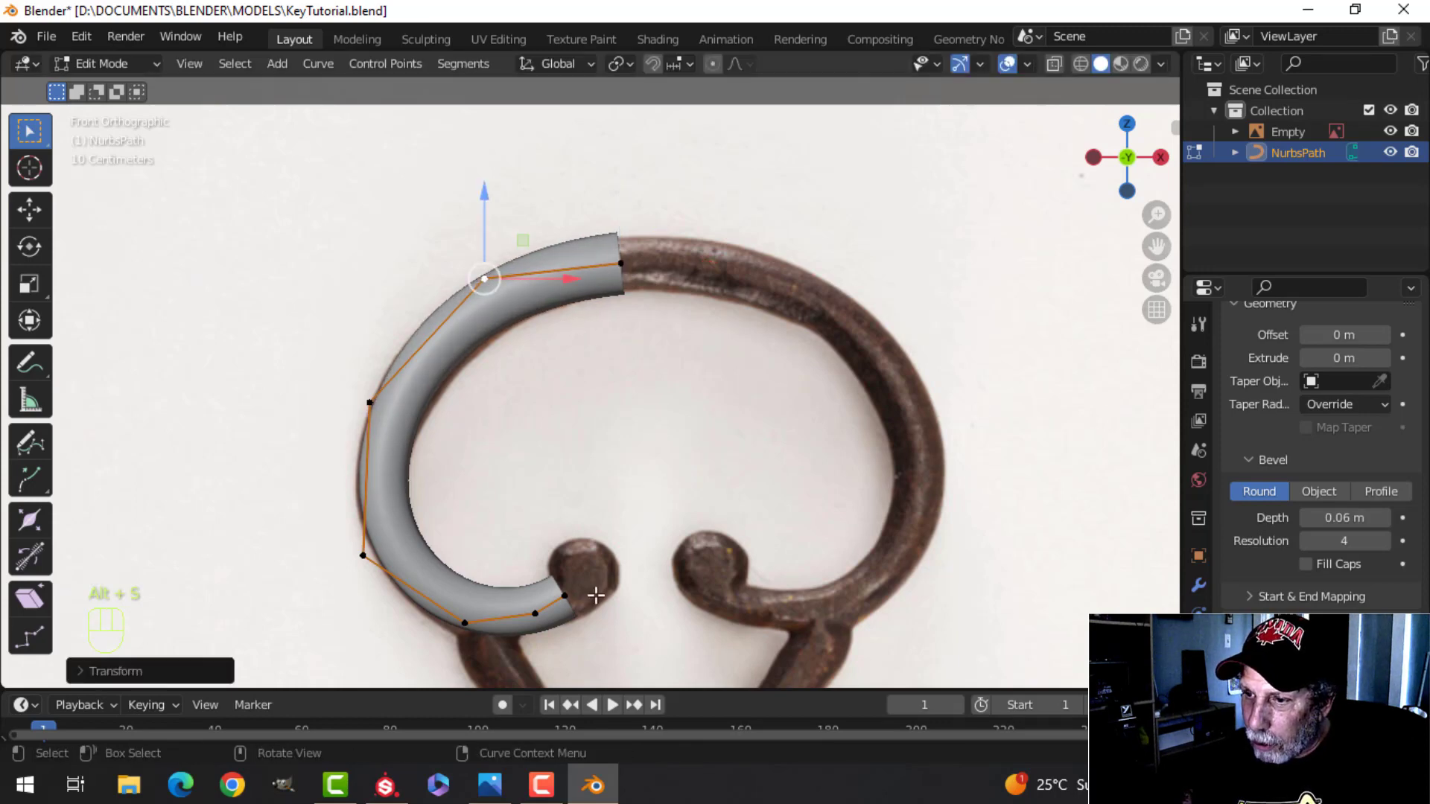
Step: Shrink the tube radius at the last two control points by the scroll tip, and adjust the radius of the end point alone
{"action": "left_click", "coordinate": [563, 592]}
{"action": "middle_click_drag", "start_coordinate": [562, 592], "coordinate": [563, 476], "text": "shift"}
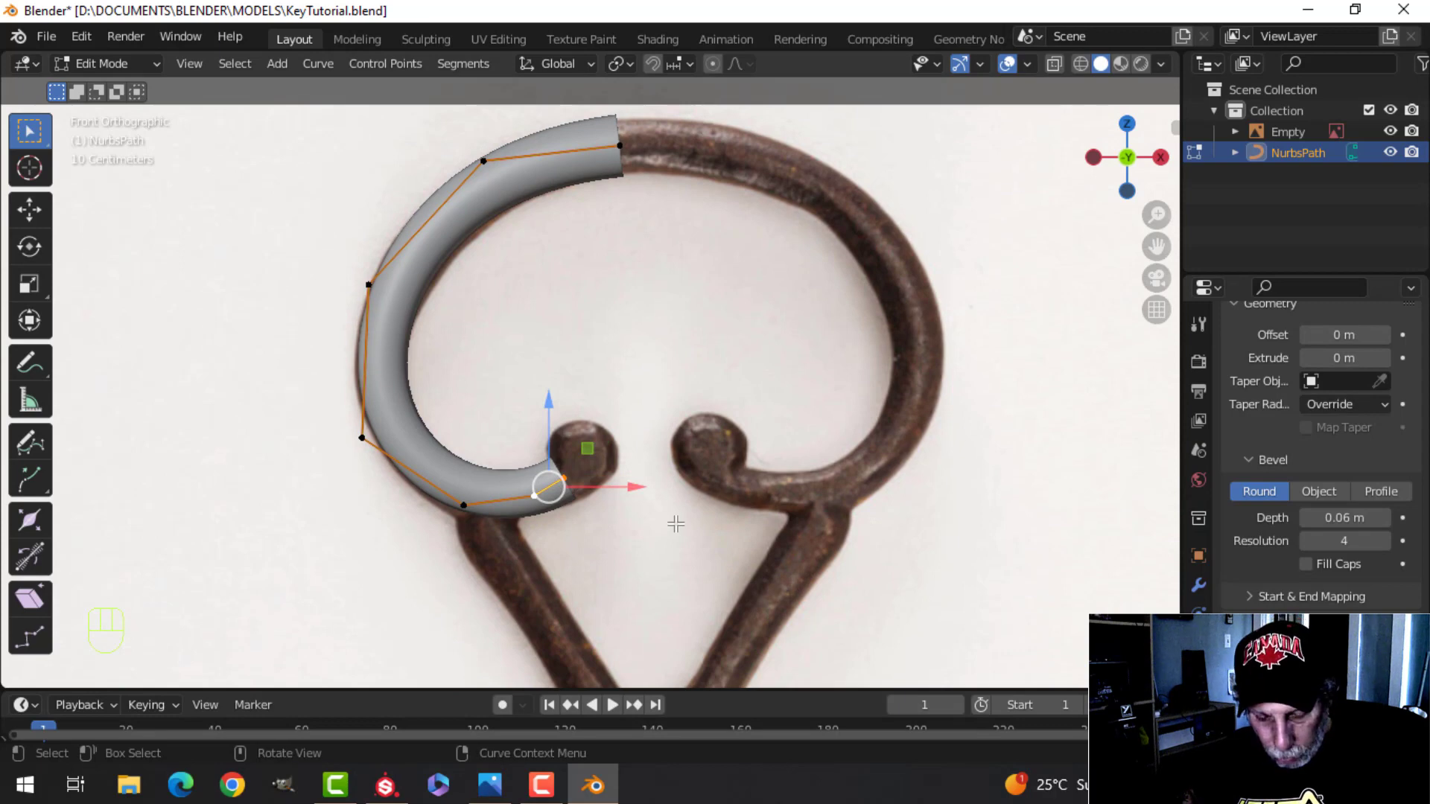
{"action": "key", "text": "alt+s"}
{"action": "left_click", "coordinate": [648, 507]}
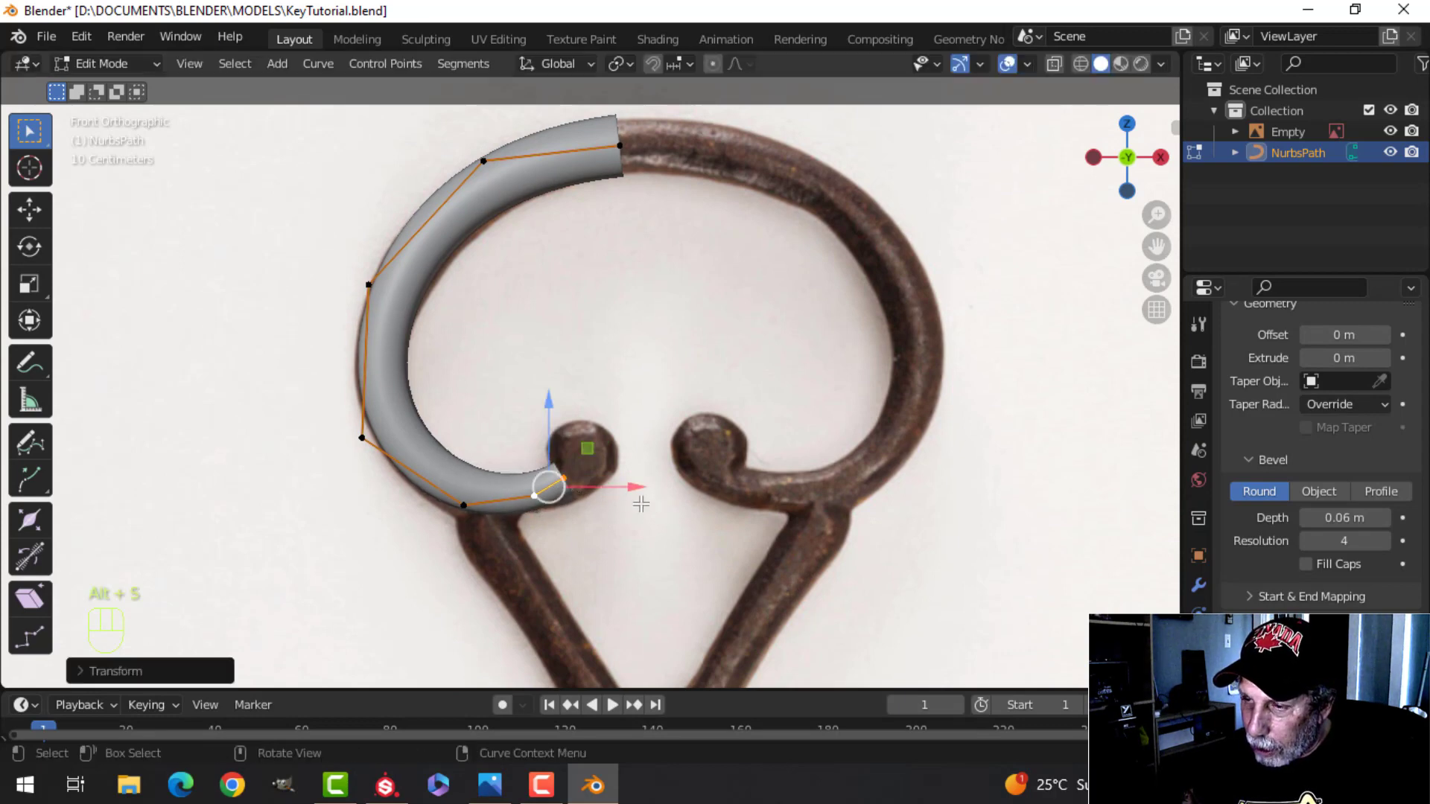
{"action": "key", "text": "alt+s"}
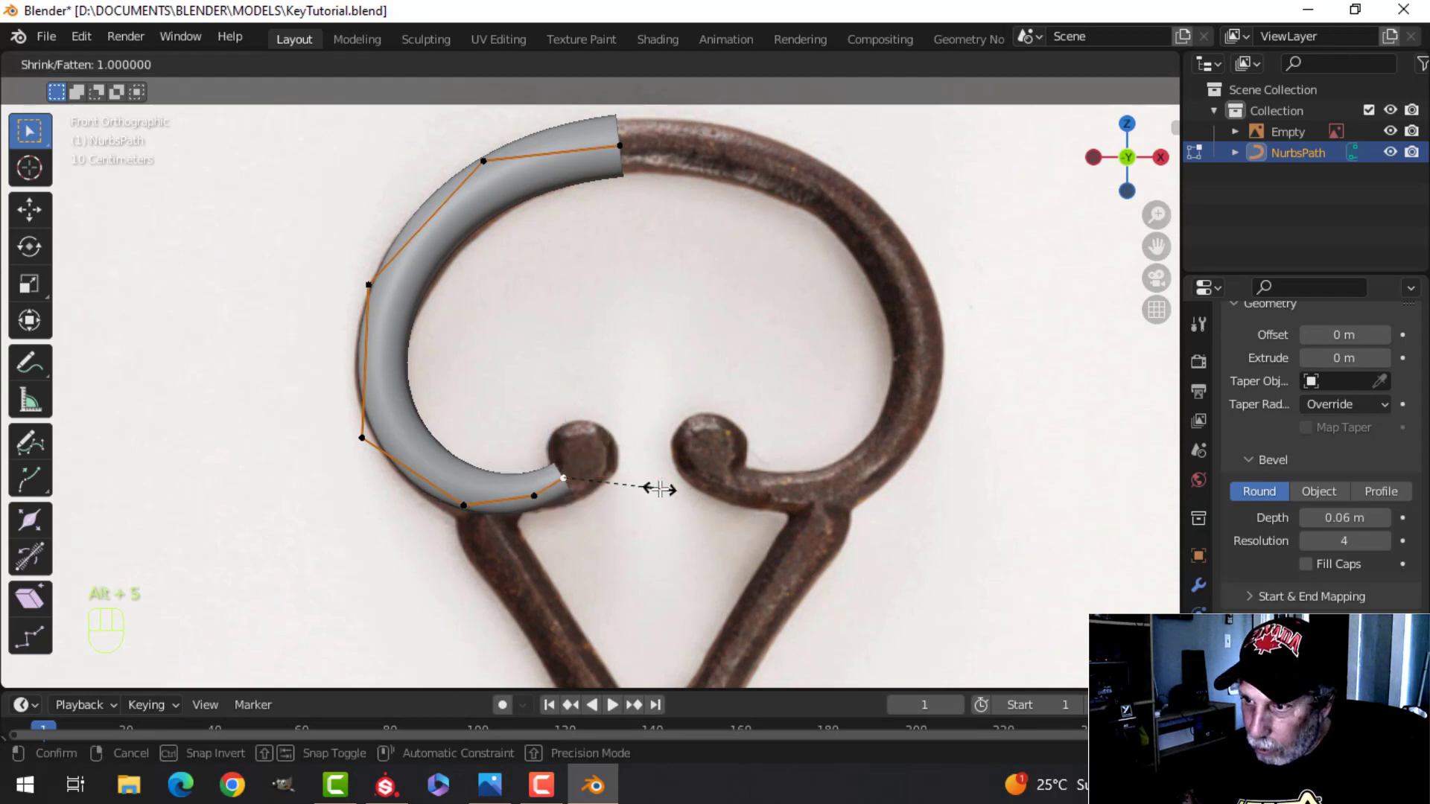
{"action": "left_click", "coordinate": [642, 479]}
Step: Nudge the bottom control point slightly outward, the lower-left one up and outward, and the one above it up and inward
{"action": "left_click", "coordinate": [462, 505]}
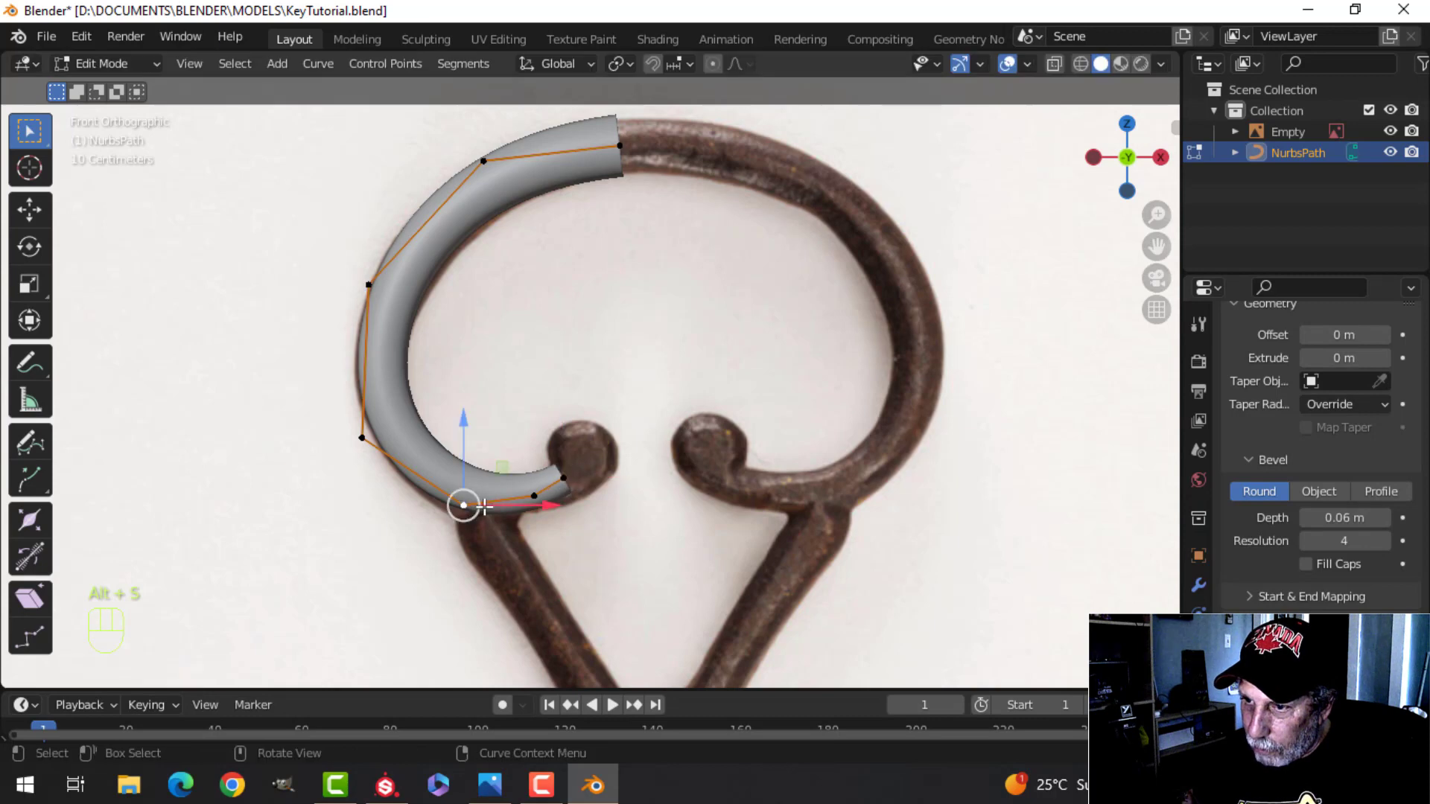
{"action": "key", "text": "g"}
{"action": "left_click", "coordinate": [460, 509]}
{"action": "left_click", "coordinate": [360, 439]}
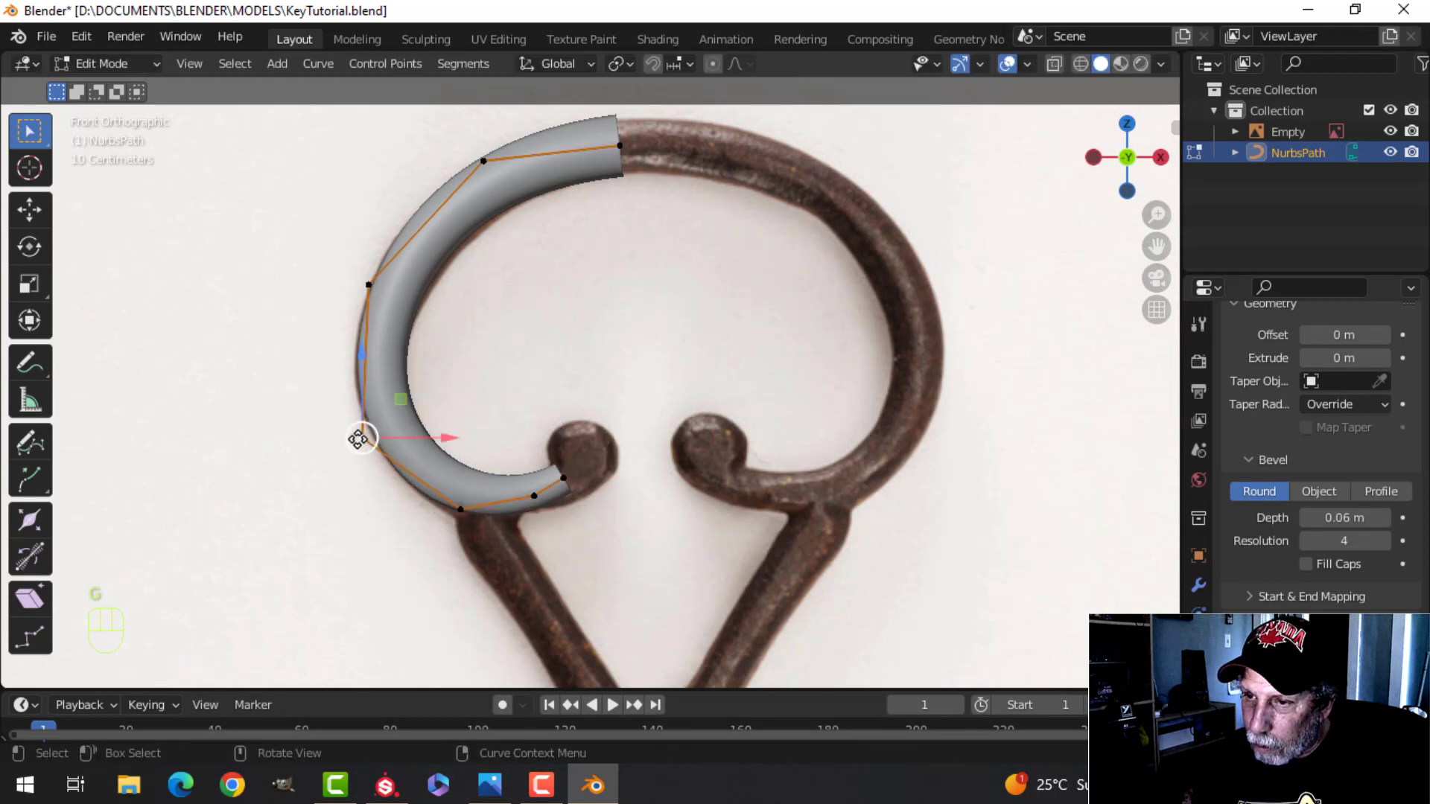
{"action": "key", "text": "g"}
{"action": "left_click", "coordinate": [350, 430]}
{"action": "left_click", "coordinate": [370, 282]}
{"action": "key", "text": "g"}
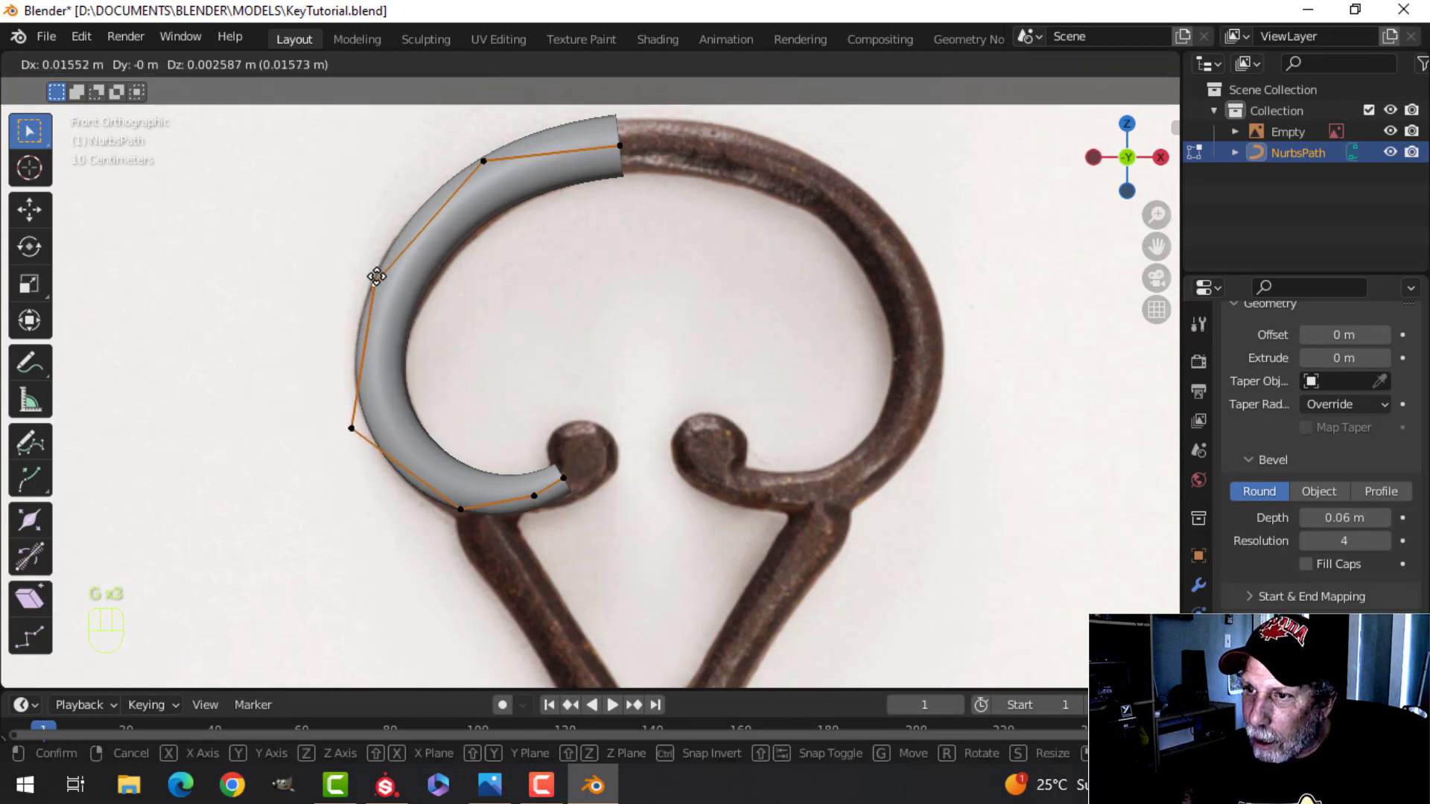
{"action": "left_click", "coordinate": [375, 277]}
Step: Return to Object Mode and set the curve's preview resolution to 3
{"action": "middle_click_drag", "start_coordinate": [584, 223], "coordinate": [630, 285], "text": "shift"}
{"action": "key", "text": "Tab"}
{"action": "scroll", "coordinate": [667, 339], "scroll_direction": "down", "scroll_amount": 2}
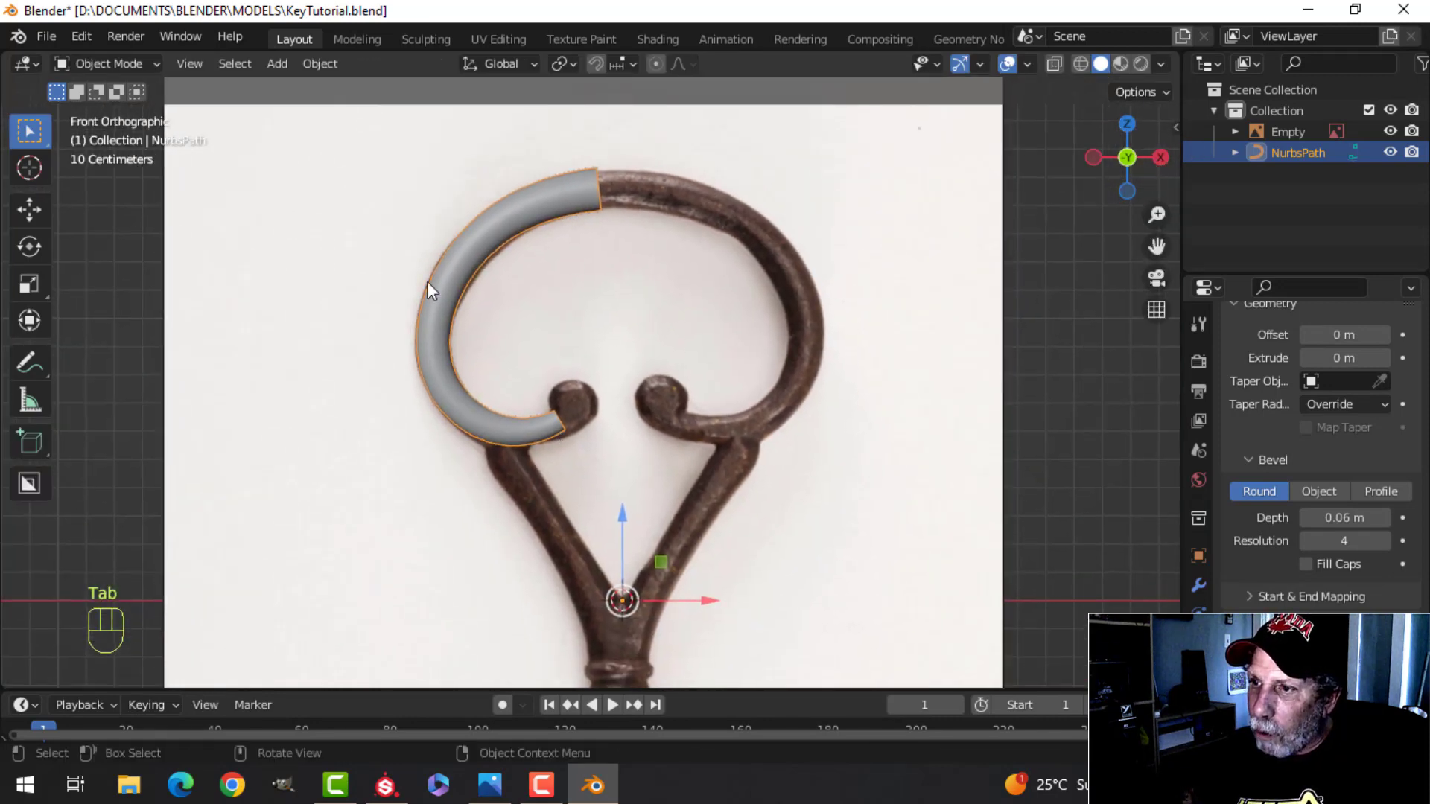
{"action": "scroll", "coordinate": [597, 372], "scroll_direction": "up", "scroll_amount": 2}
{"action": "mouse_move", "coordinate": [597, 377]}
{"action": "middle_mouse_down", "text": "shift"}
{"action": "mouse_move", "coordinate": [574, 287]}
{"action": "mouse_move", "coordinate": [597, 382]}
{"action": "mouse_move", "coordinate": [589, 355]}
{"action": "mouse_move", "coordinate": [578, 371]}
{"action": "middle_mouse_up", "text": "shift"}
{"action": "scroll", "coordinate": [592, 358], "scroll_direction": "down", "scroll_amount": 1}
{"action": "scroll", "coordinate": [587, 355], "scroll_direction": "up", "scroll_amount": 1}
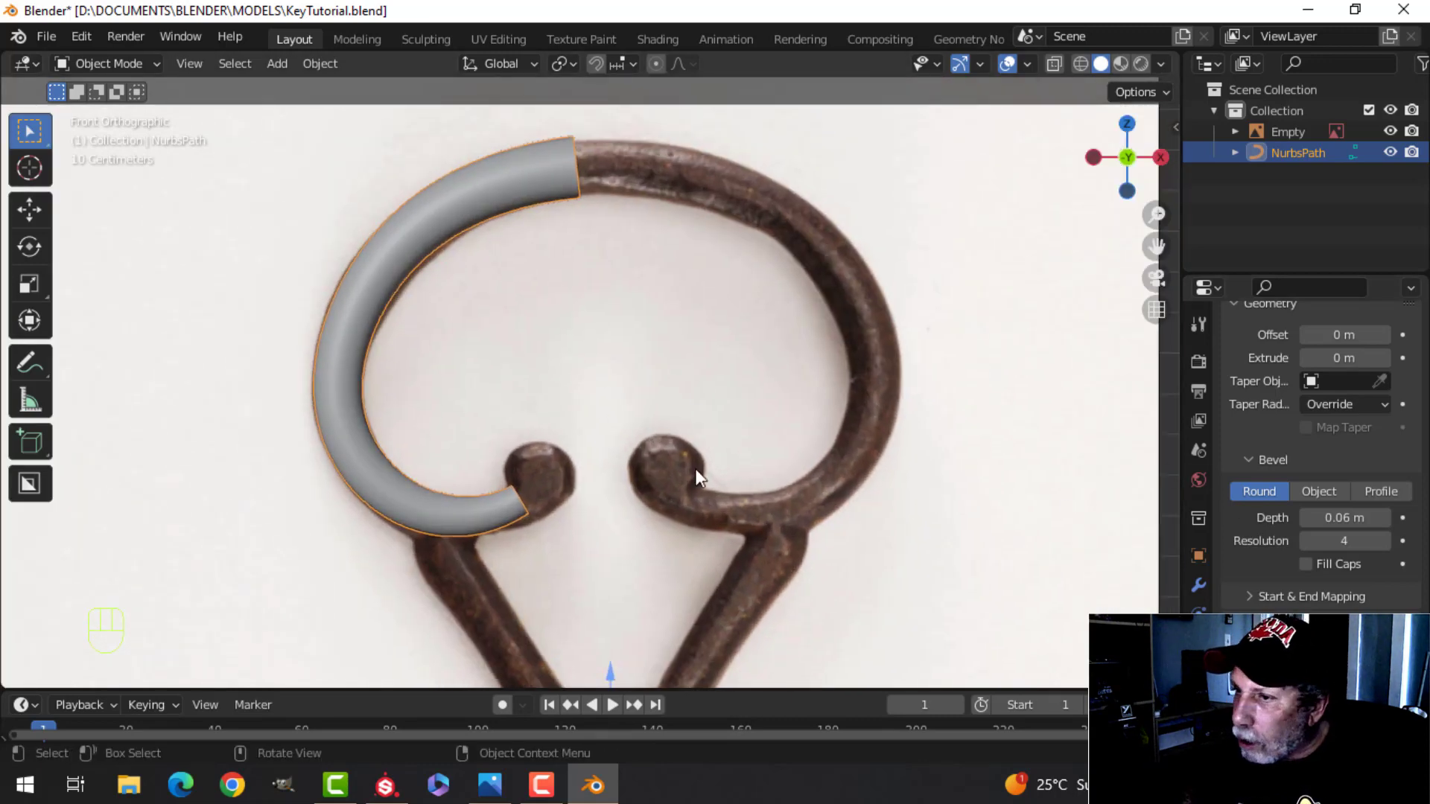
{"action": "scroll", "coordinate": [1324, 419], "scroll_direction": "up", "scroll_amount": 8}
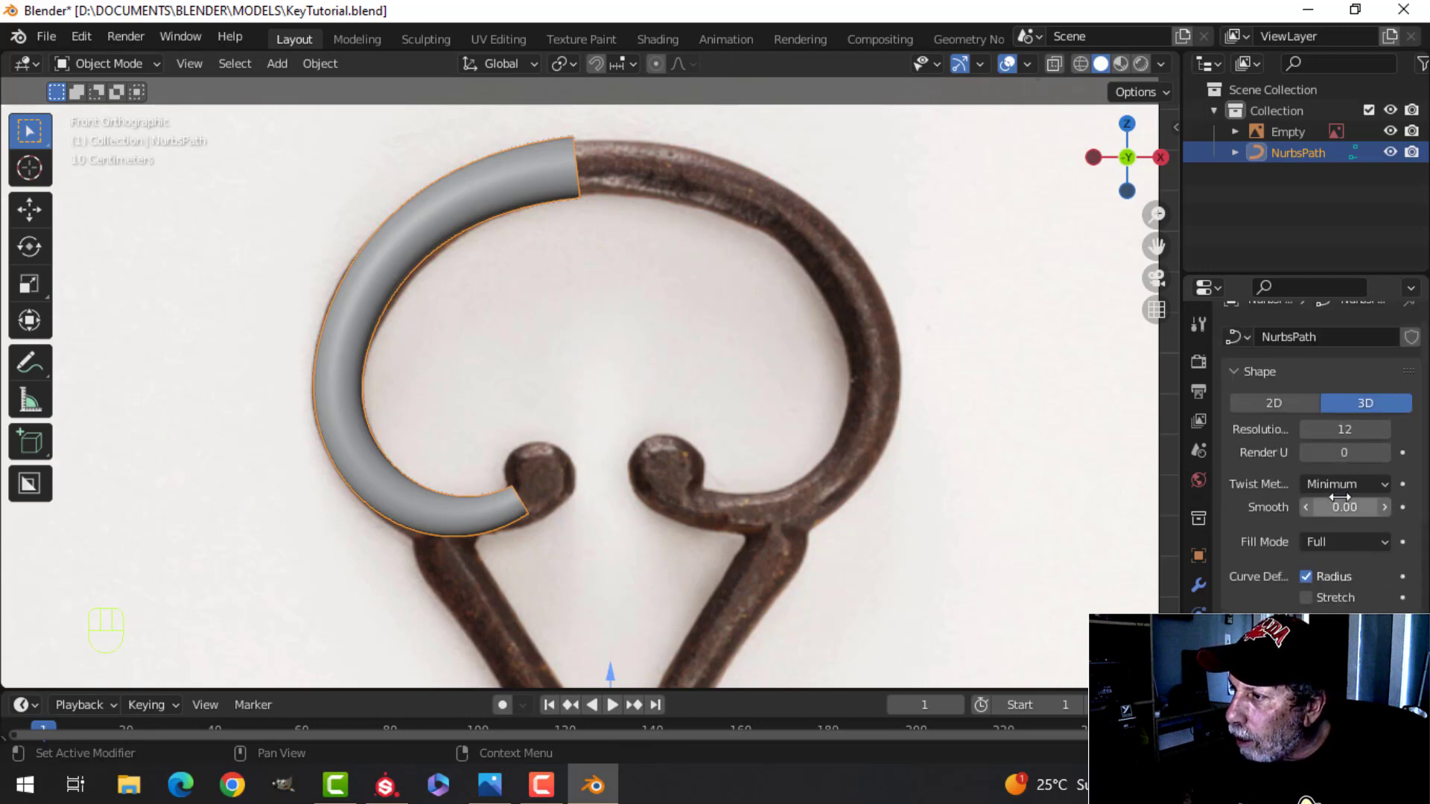
{"action": "left_click", "coordinate": [1330, 428]}
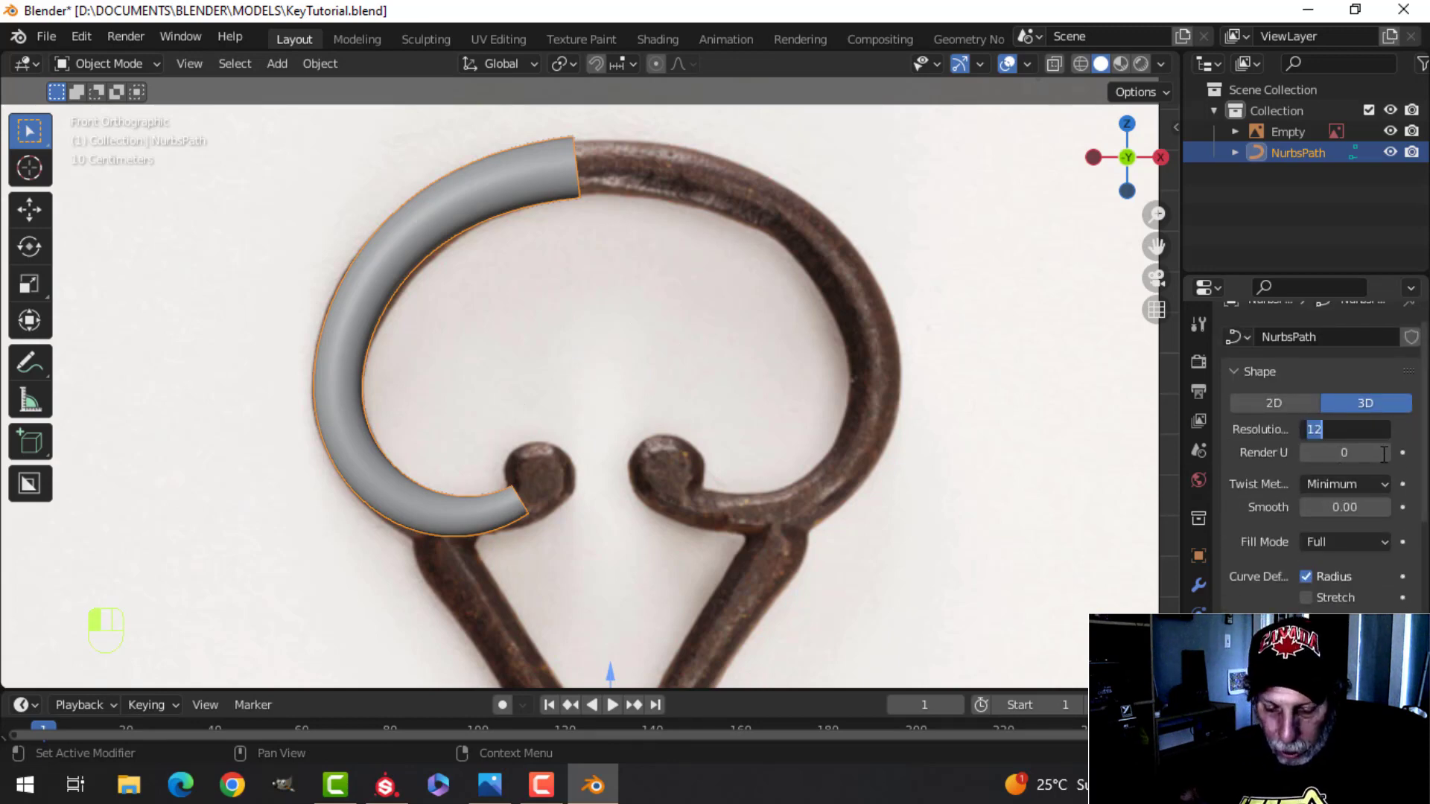
{"action": "type", "text": "3"}
{"action": "key", "text": "Return"}
Step: Set the curve's bevel resolution to 2
{"action": "scroll", "coordinate": [1335, 481], "scroll_direction": "down", "scroll_amount": 10}
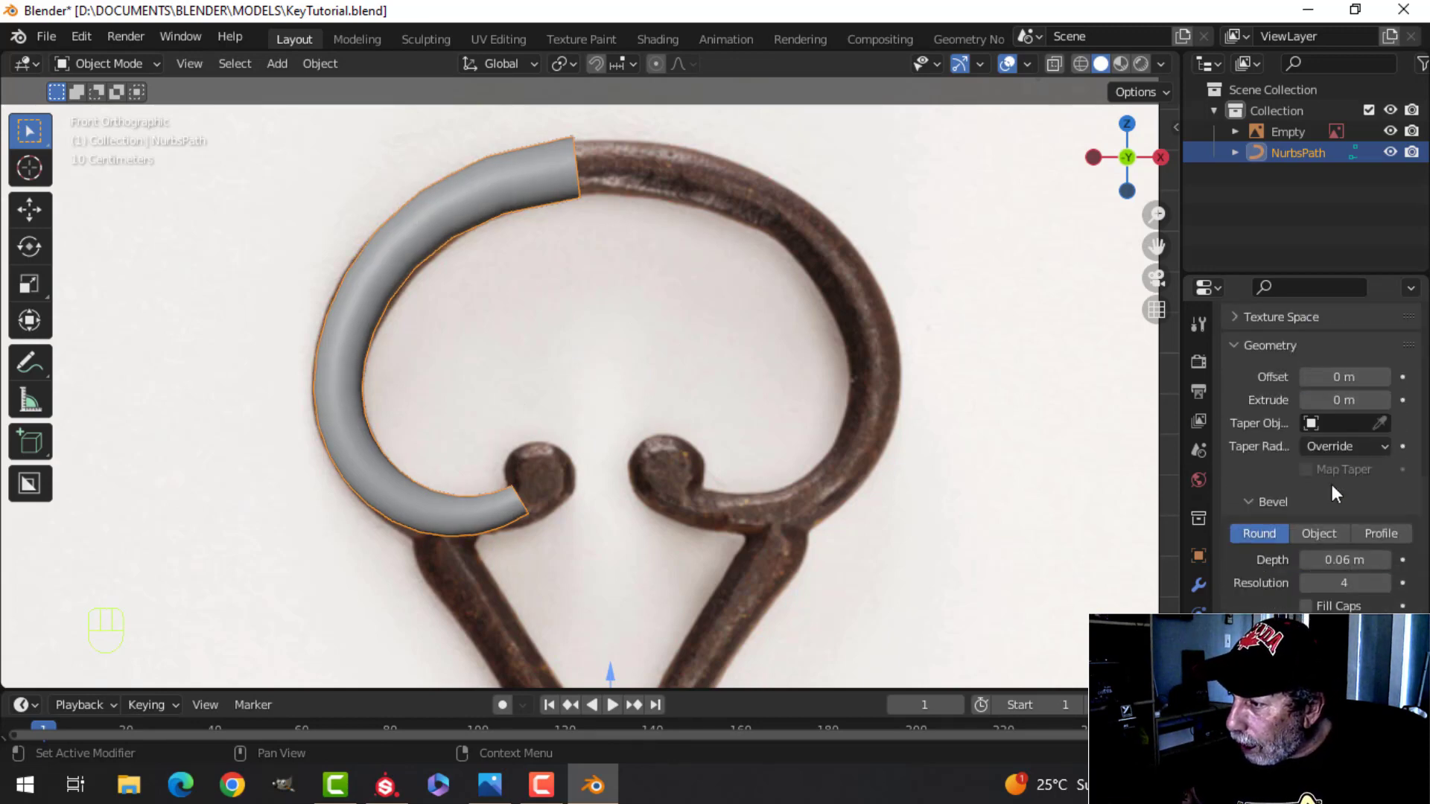
{"action": "left_click", "coordinate": [1329, 502]}
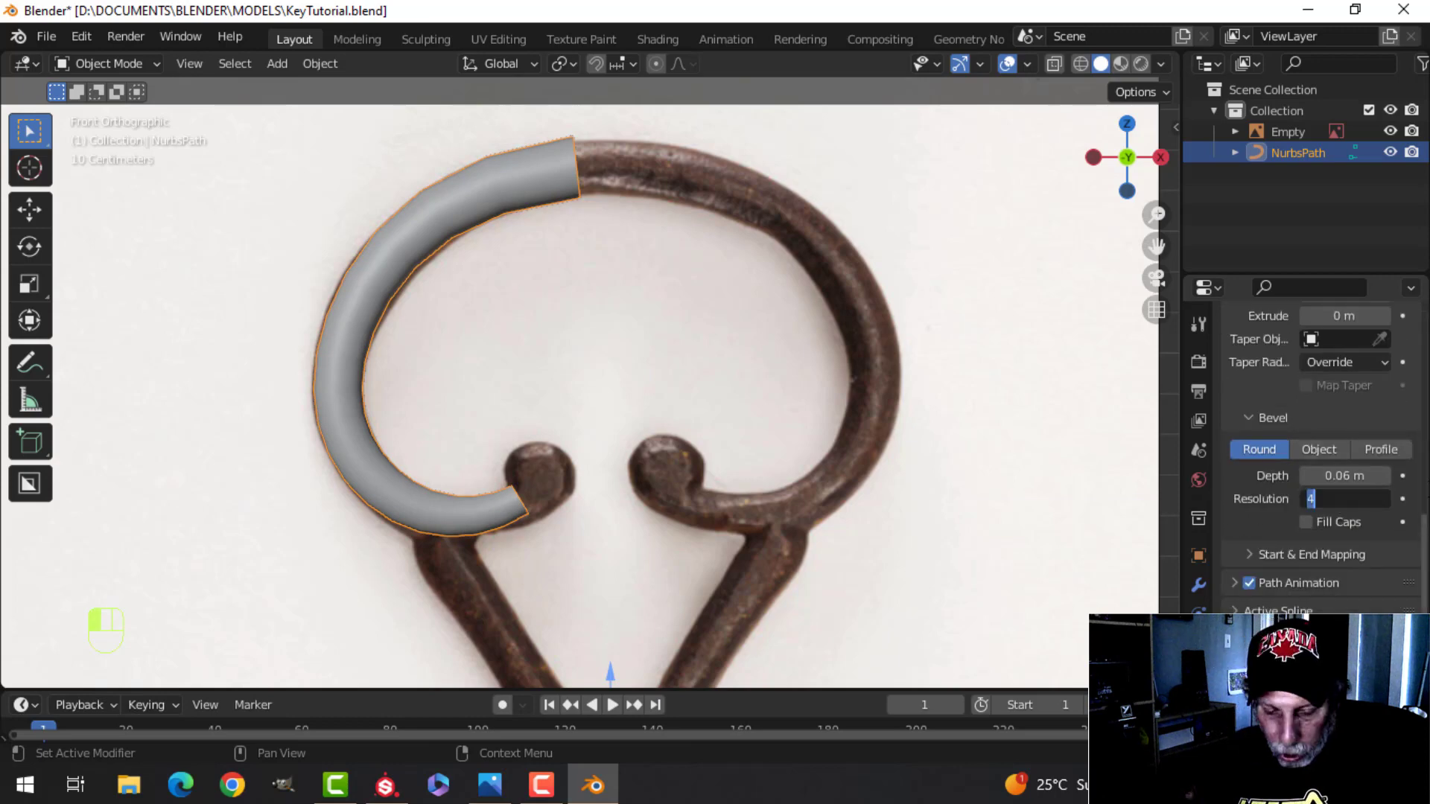
{"action": "key", "text": "Return"}
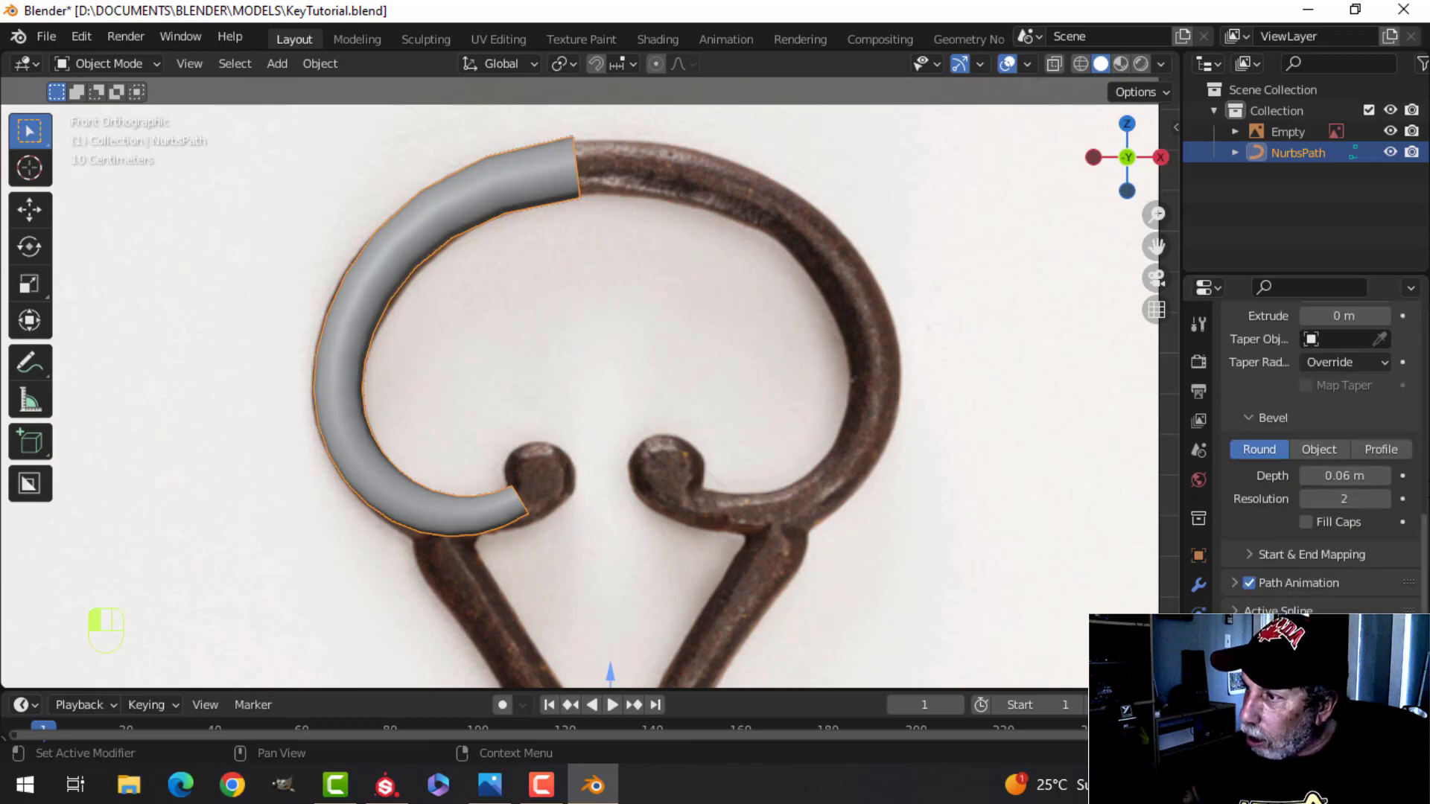
Step: Convert the beveled NURBS path to a mesh
{"action": "right_click", "coordinate": [505, 178]}
{"action": "mouse_move", "coordinate": [447, 406]}
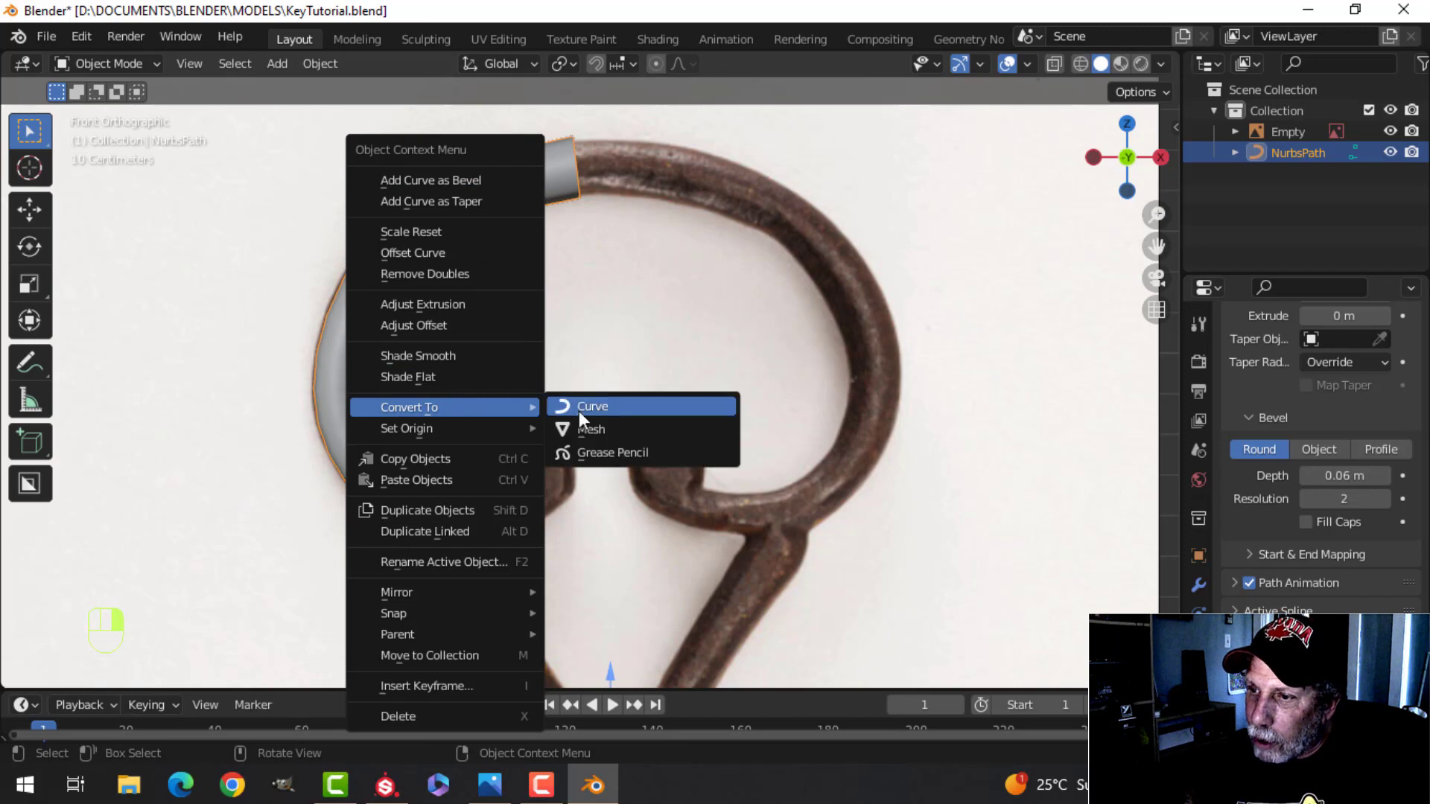
{"action": "left_click", "coordinate": [585, 426]}
Step: Select the open edge loop at the mesh's lower end in Edit Mode and snap the 3D cursor to it
{"action": "key", "text": "Tab"}
{"action": "scroll", "coordinate": [543, 447], "scroll_direction": "up", "scroll_amount": 3}
{"action": "middle_click_drag", "start_coordinate": [543, 447], "coordinate": [405, 372]}
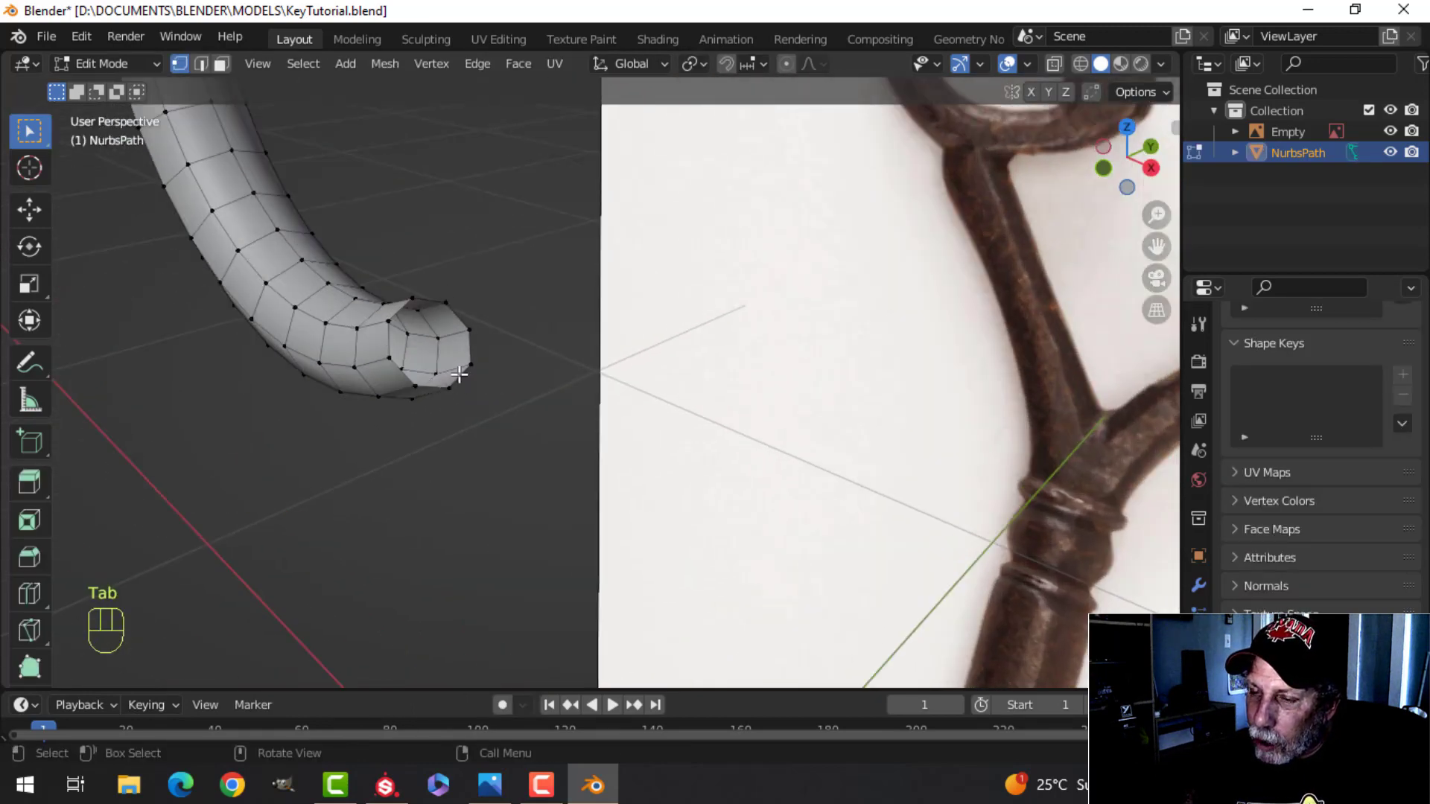
{"action": "left_click", "coordinate": [390, 344], "text": "alt+shift"}
{"action": "middle_click_drag", "start_coordinate": [471, 379], "coordinate": [628, 373]}
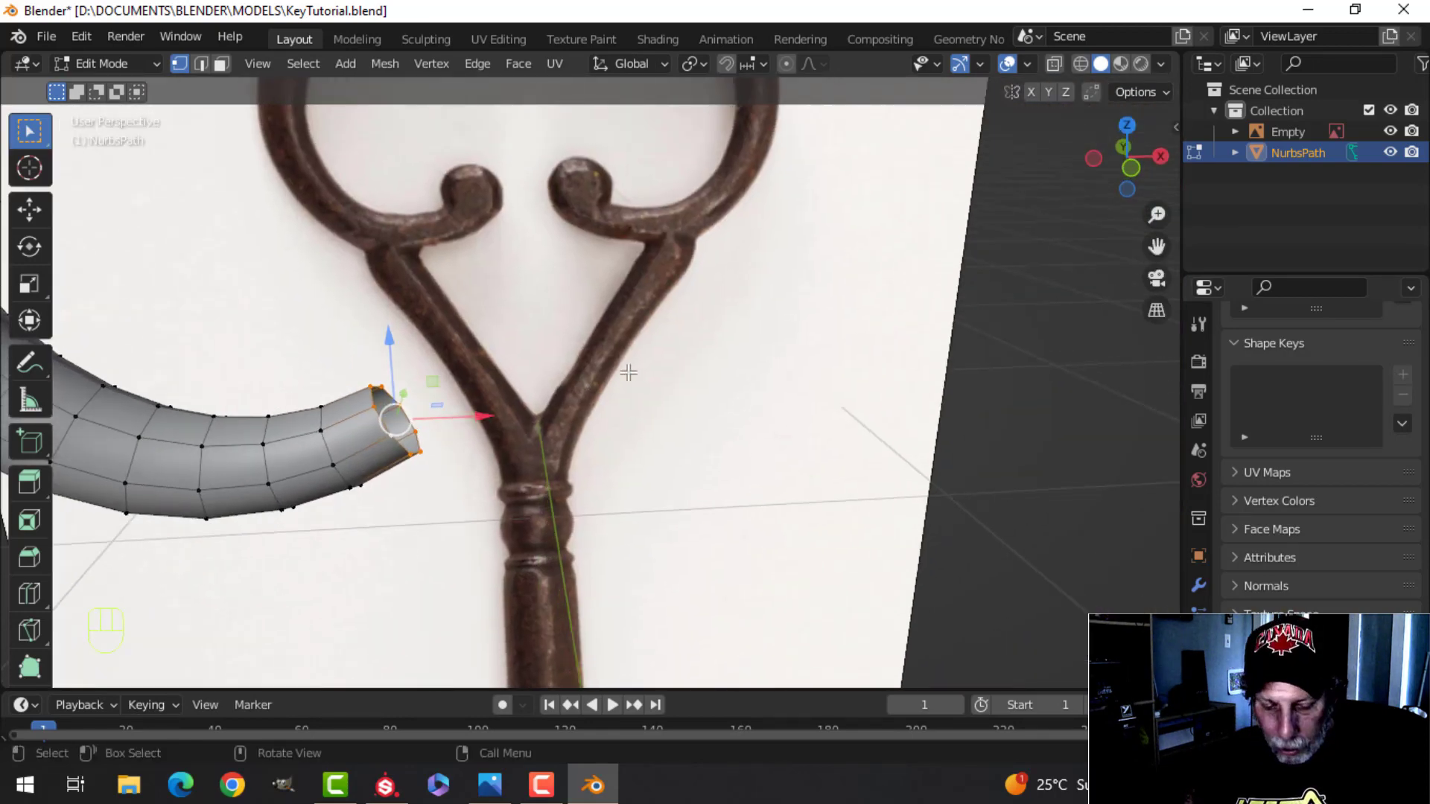
{"action": "key", "text": "shift+s"}
{"action": "left_click", "coordinate": [630, 492]}
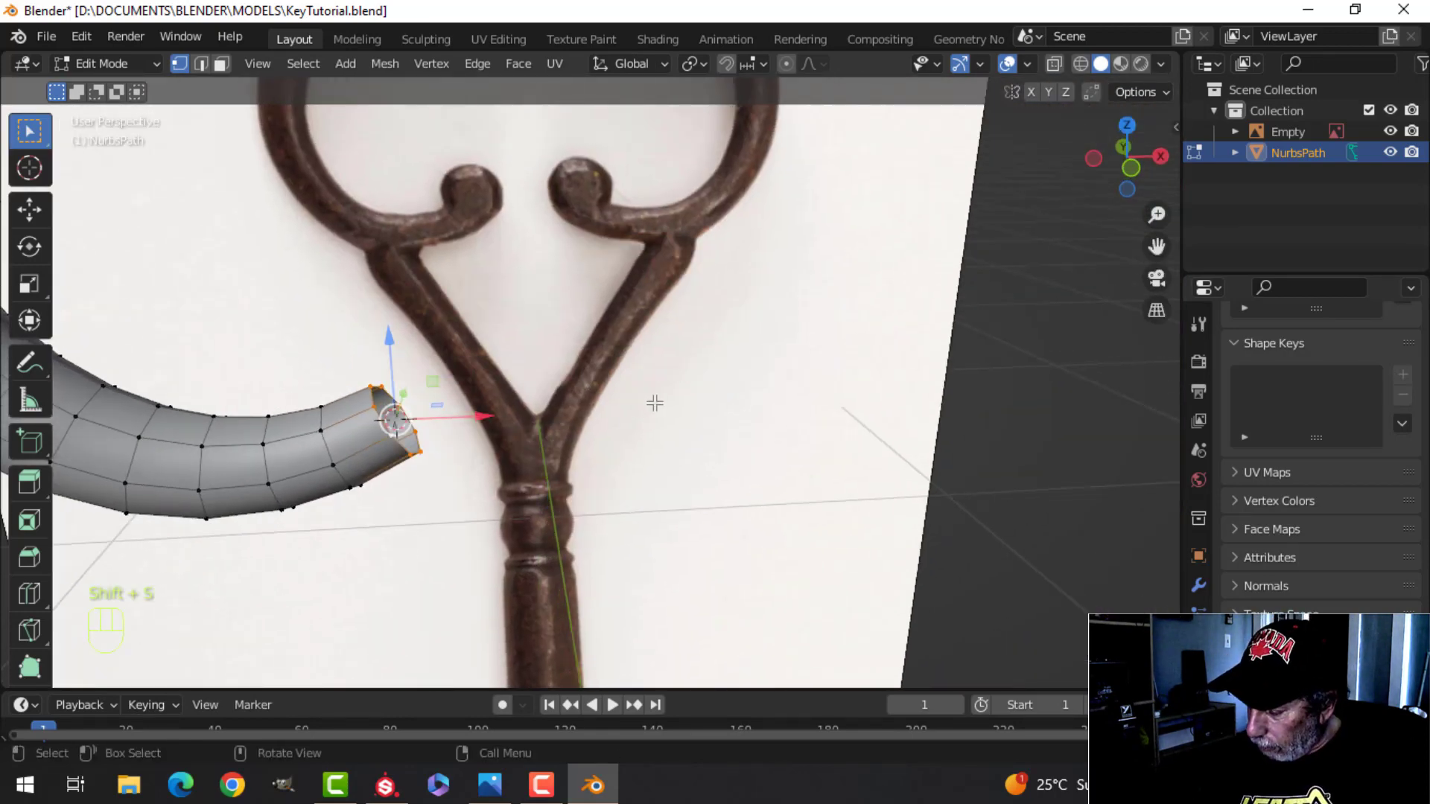
Step: Add a UV sphere with 8 segments and 8 rings at the 3D cursor, working in front view
{"action": "key", "text": "KP_1"}
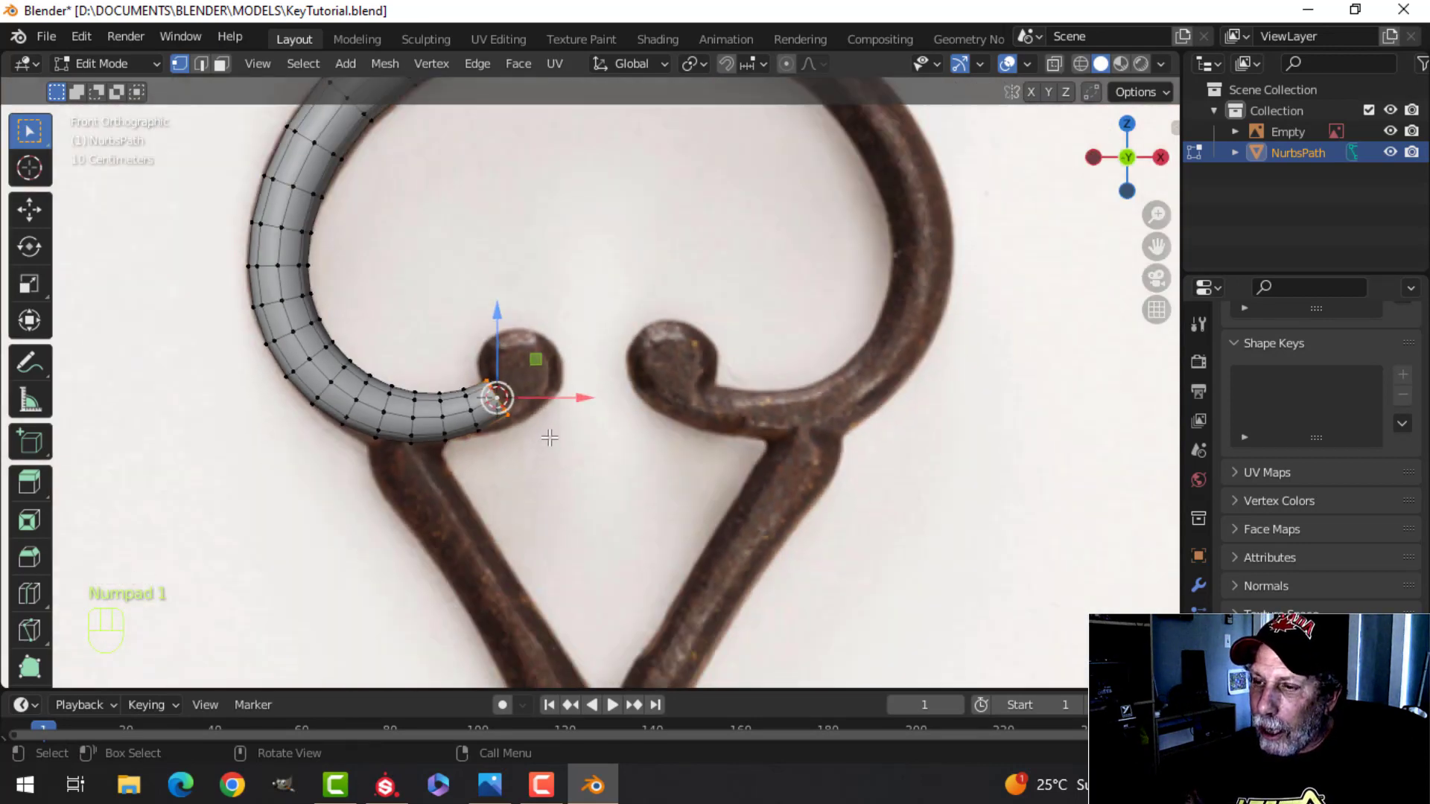
{"action": "scroll", "coordinate": [549, 438], "scroll_direction": "up", "scroll_amount": 3}
{"action": "middle_click_drag", "start_coordinate": [552, 438], "coordinate": [619, 446], "text": "shift"}
{"action": "scroll", "coordinate": [632, 431], "scroll_direction": "up", "scroll_amount": 1}
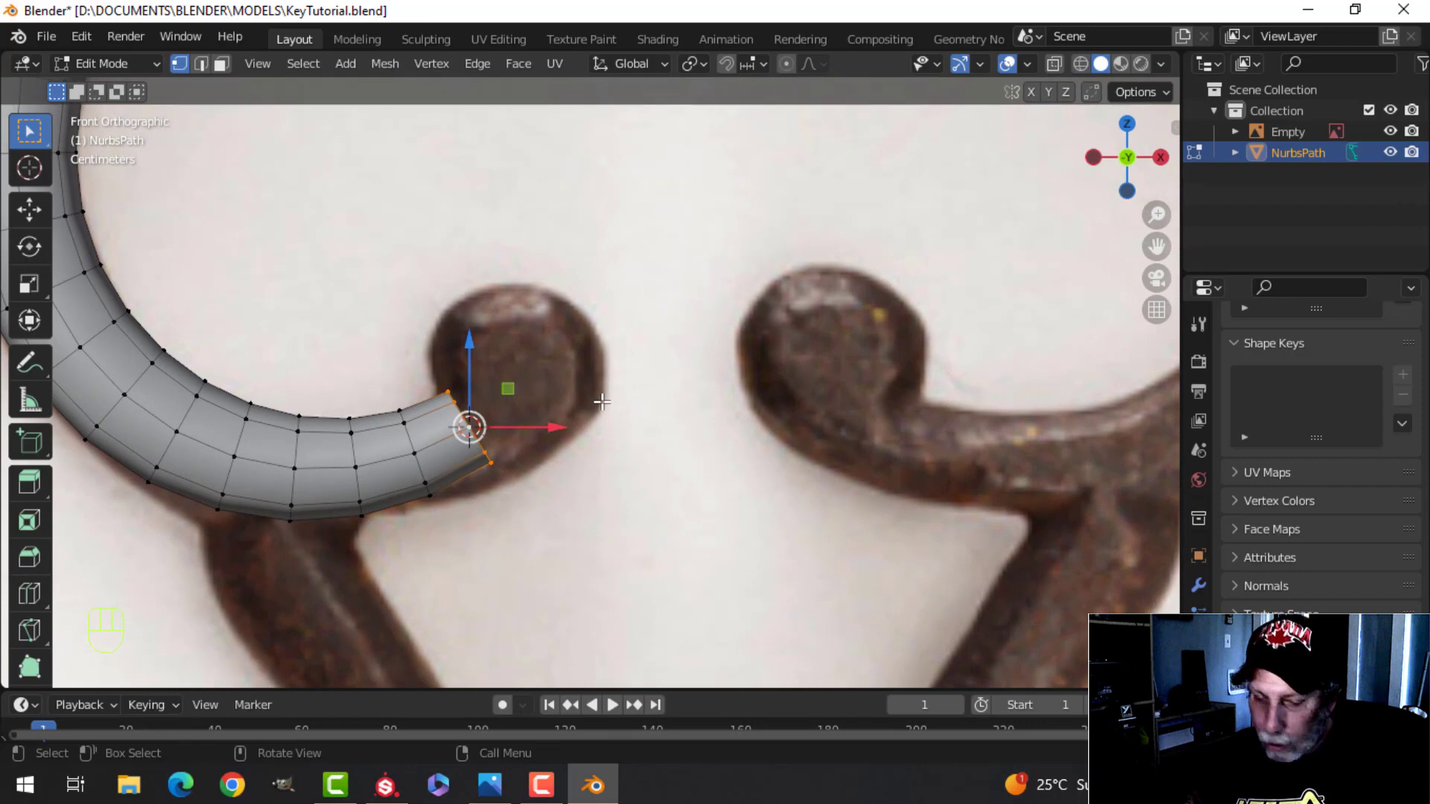
{"action": "key", "text": "shift+a"}
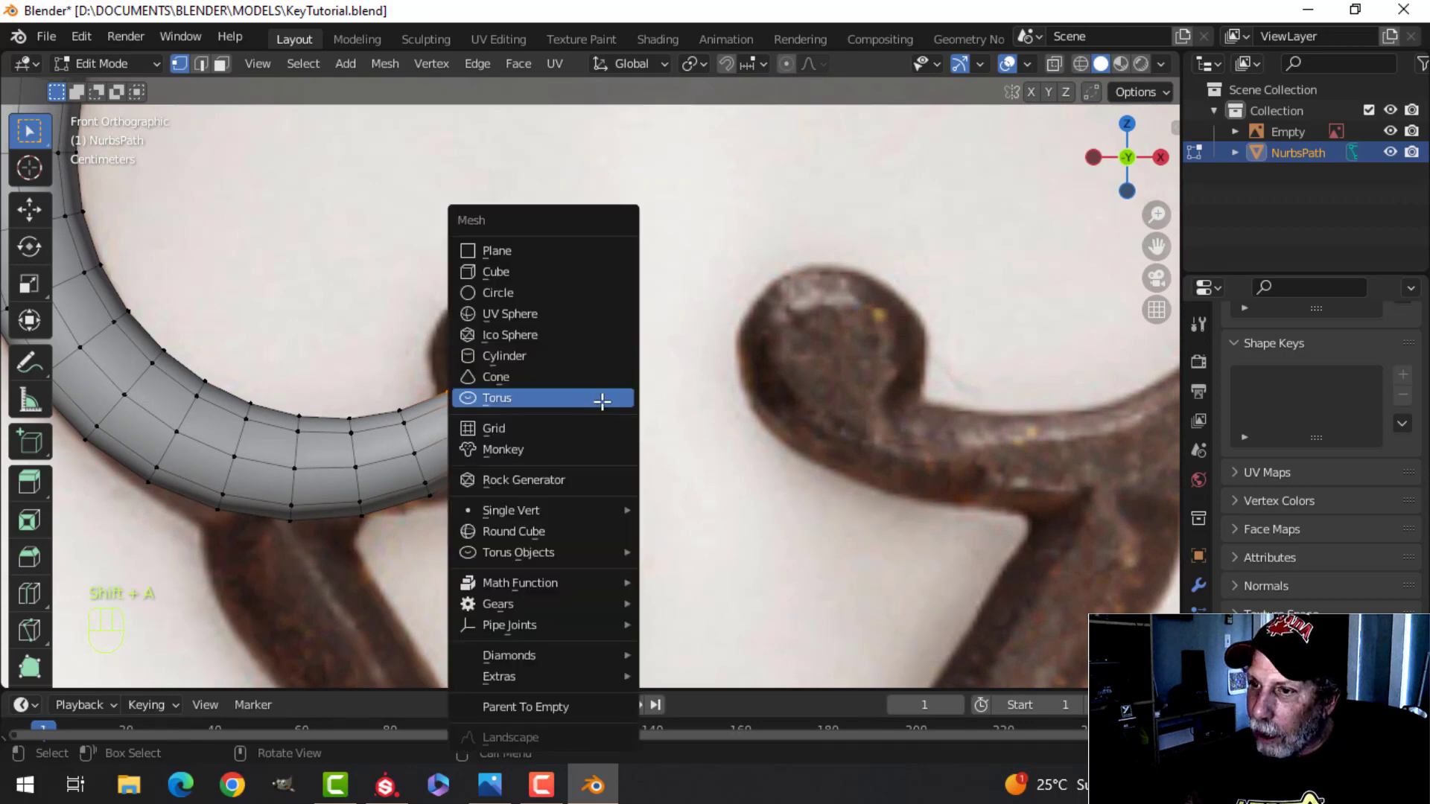
{"action": "left_click", "coordinate": [523, 314]}
{"action": "left_click", "coordinate": [144, 664]}
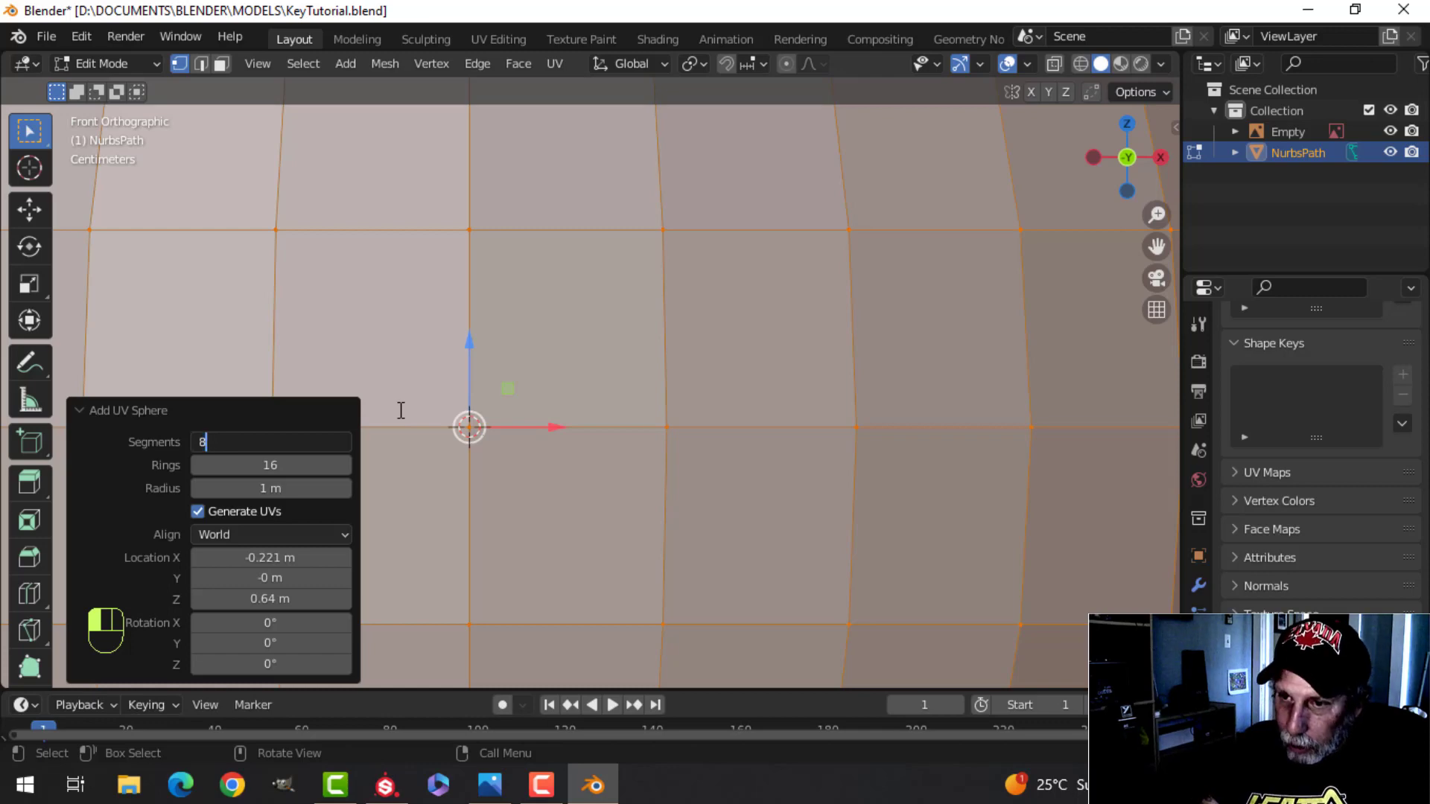
{"action": "type", "text": "8"}
{"action": "key", "text": "Tab"}
{"action": "key", "text": "Return"}
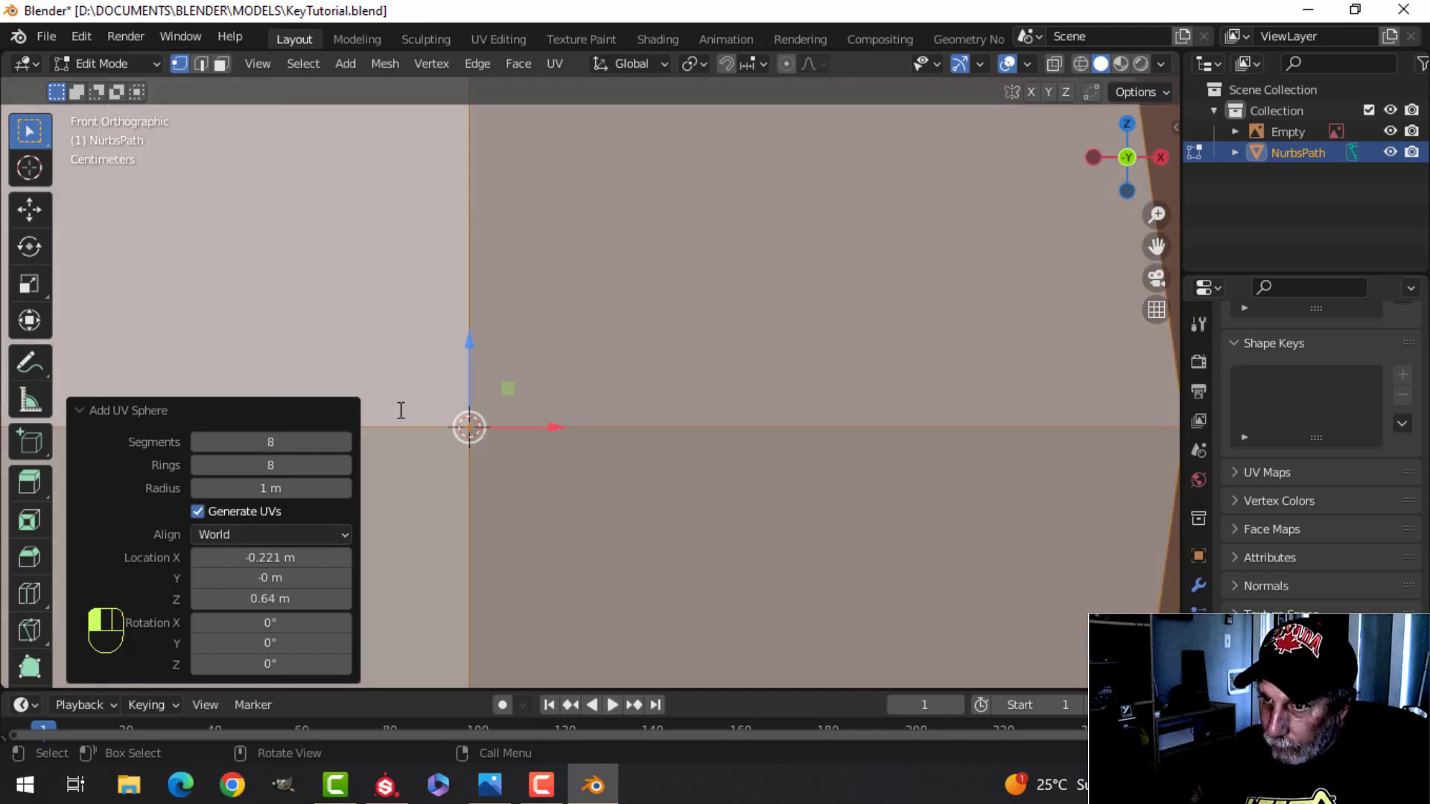
{"action": "left_click", "coordinate": [274, 413]}
Step: Scale the sphere down to the size of the left scroll tip and move it over the tip in the reference
{"action": "scroll", "coordinate": [776, 370], "scroll_direction": "down", "scroll_amount": 5}
{"action": "key", "text": "s"}
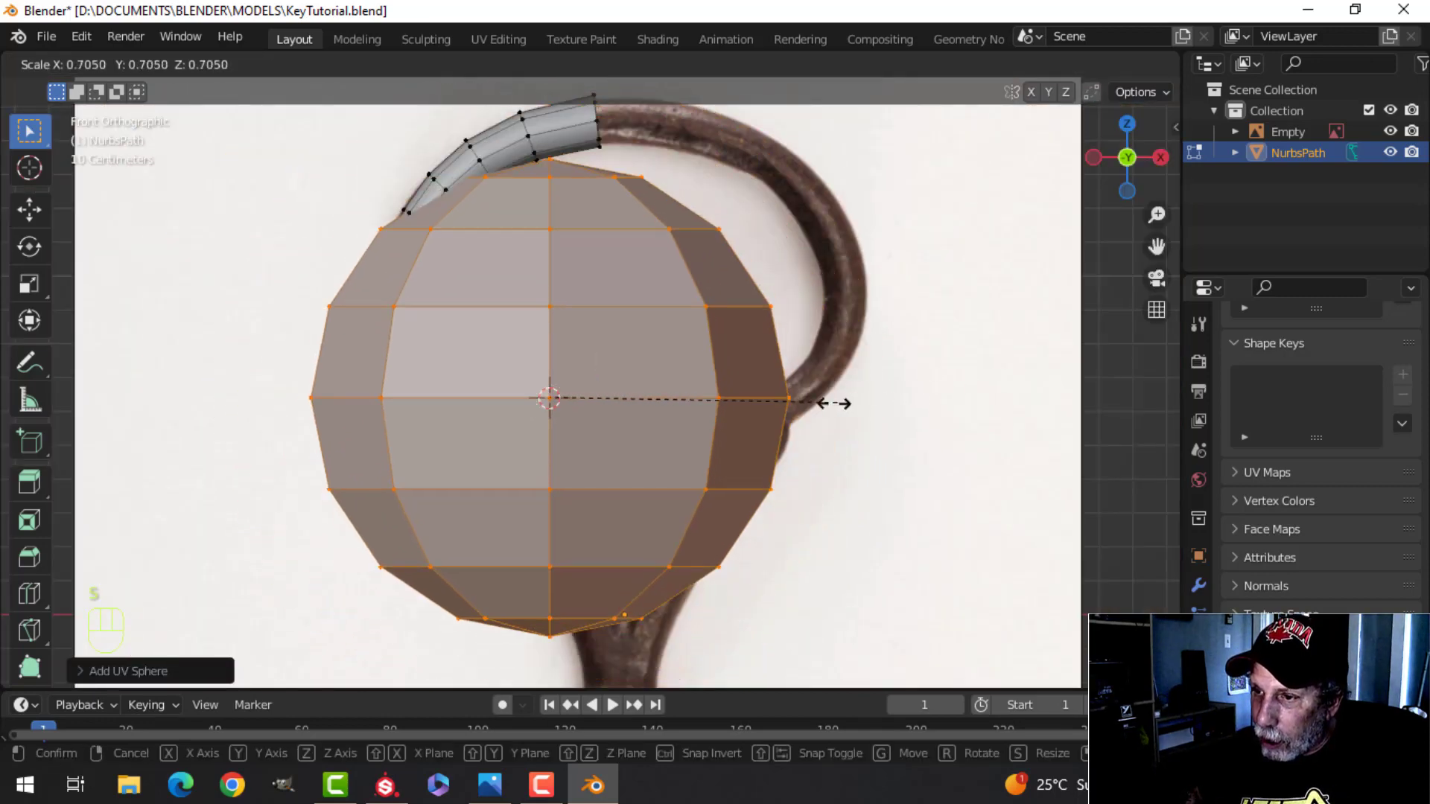
{"action": "left_click", "coordinate": [600, 418]}
{"action": "scroll", "coordinate": [601, 418], "scroll_direction": "up", "scroll_amount": 4}
{"action": "key", "text": "s"}
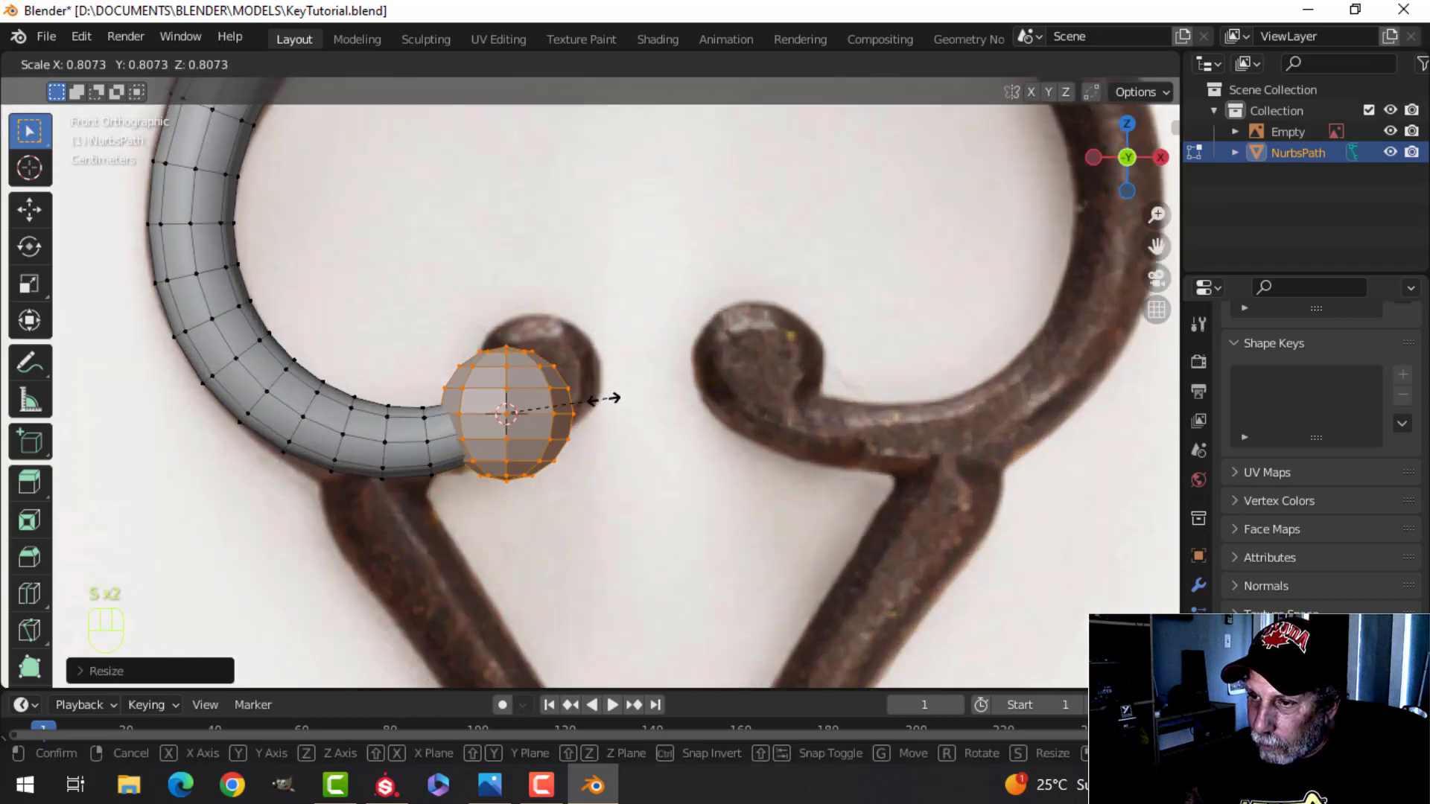
{"action": "left_click", "coordinate": [598, 403]}
{"action": "key", "text": "g"}
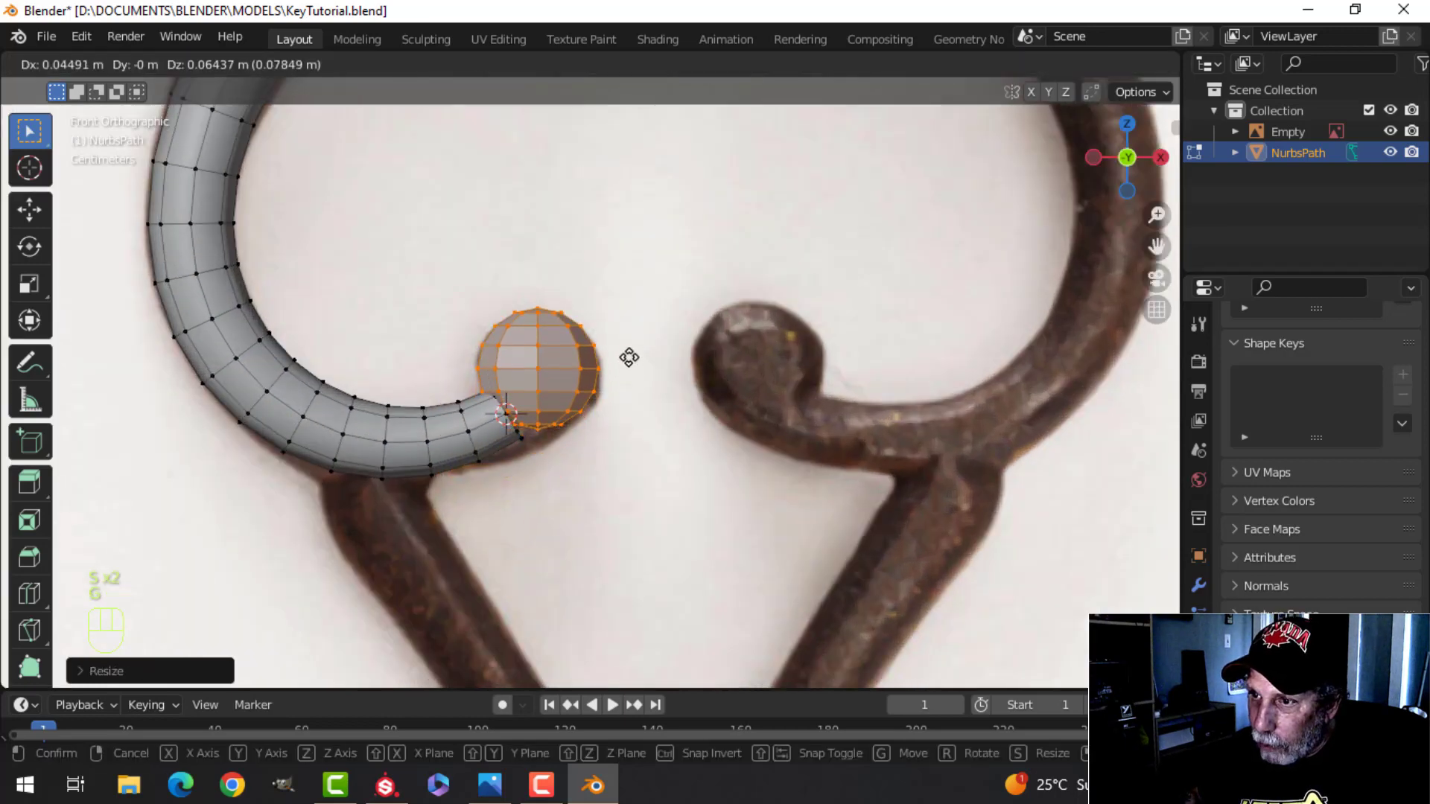
{"action": "left_click", "coordinate": [631, 358]}
{"action": "scroll", "coordinate": [661, 352], "scroll_direction": "up", "scroll_amount": 3}
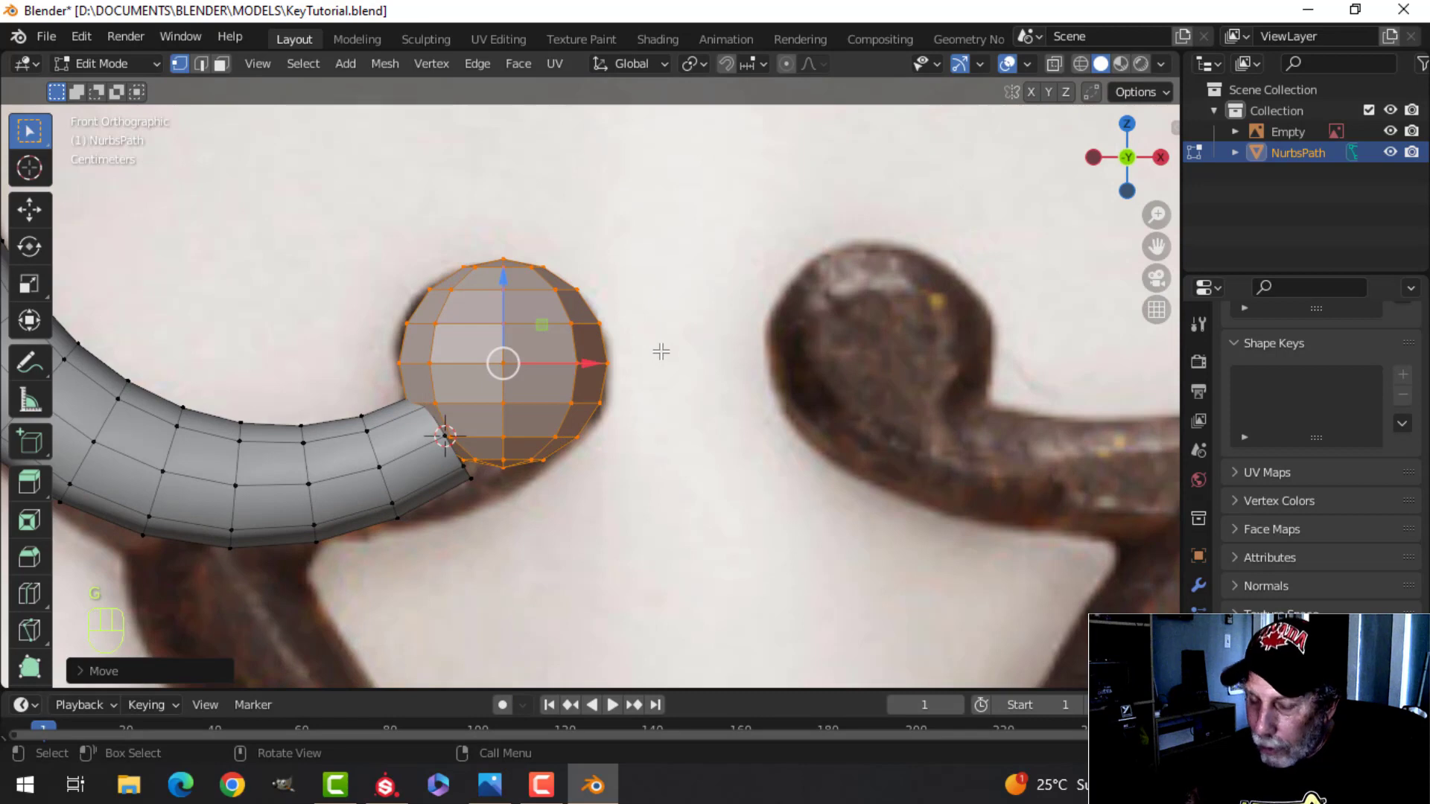
Step: Rotate the sphere so its pole faces the tube's open end, and adjust its position and size to fit the left scroll tip
{"action": "key", "text": "r"}
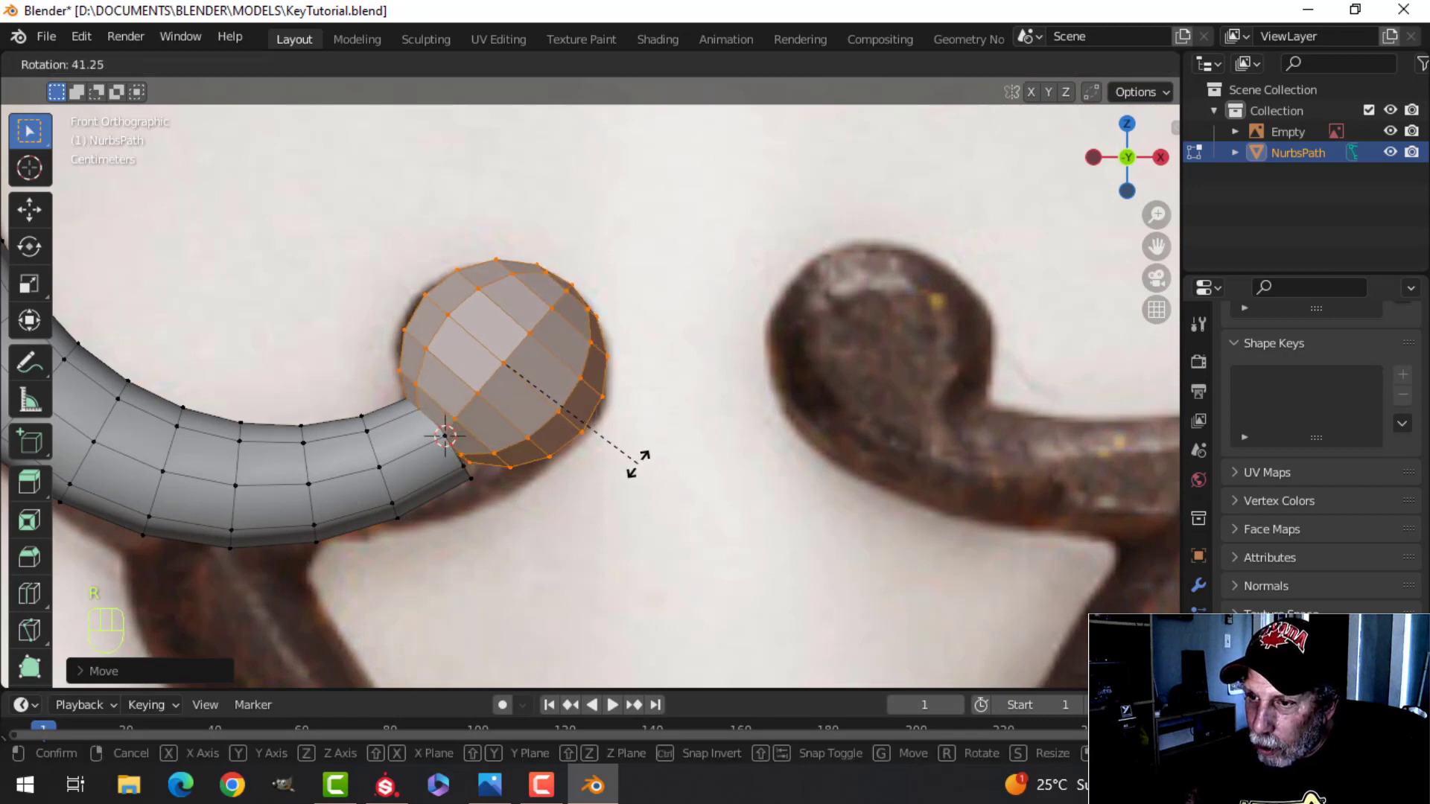
{"action": "left_click", "coordinate": [640, 459]}
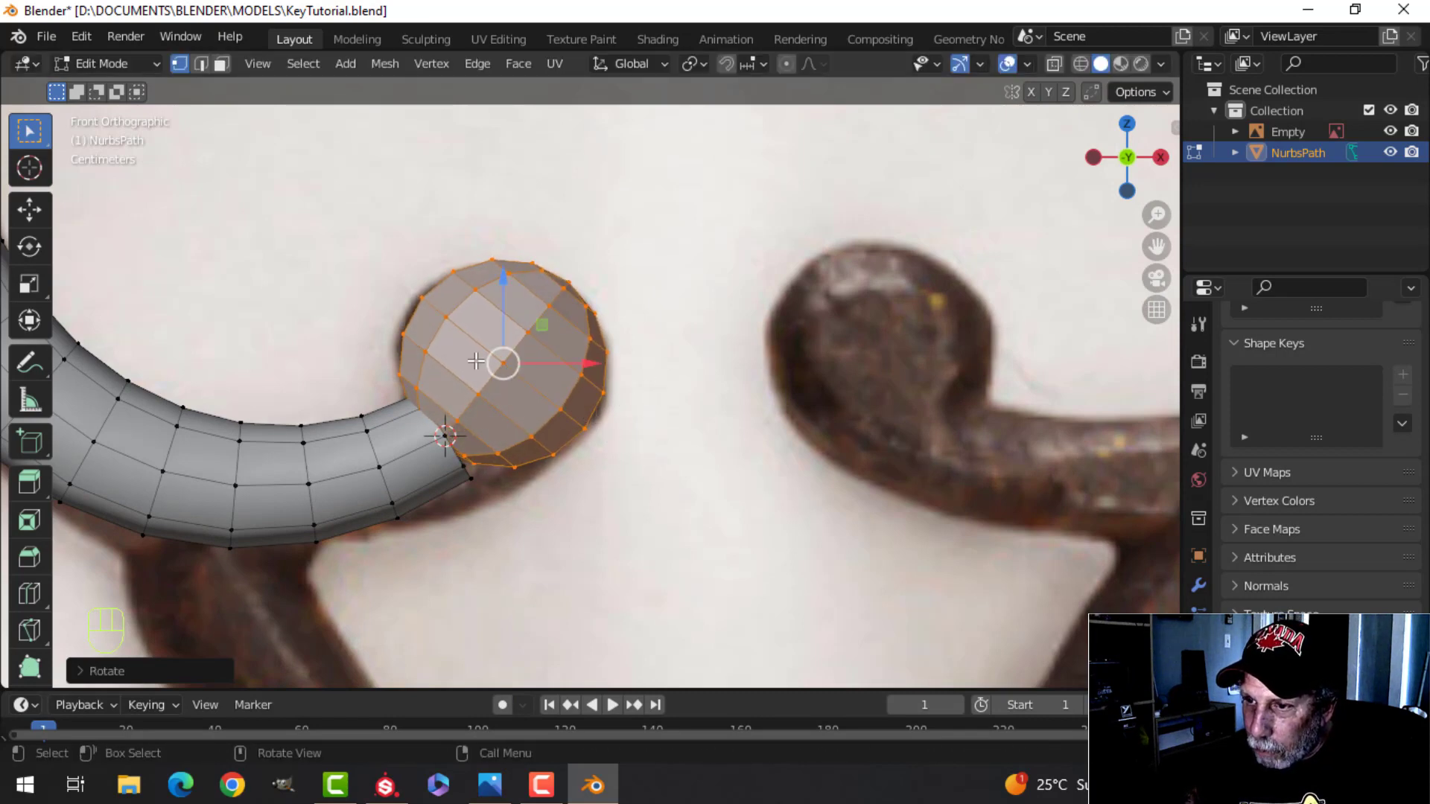
{"action": "key", "text": "r"}
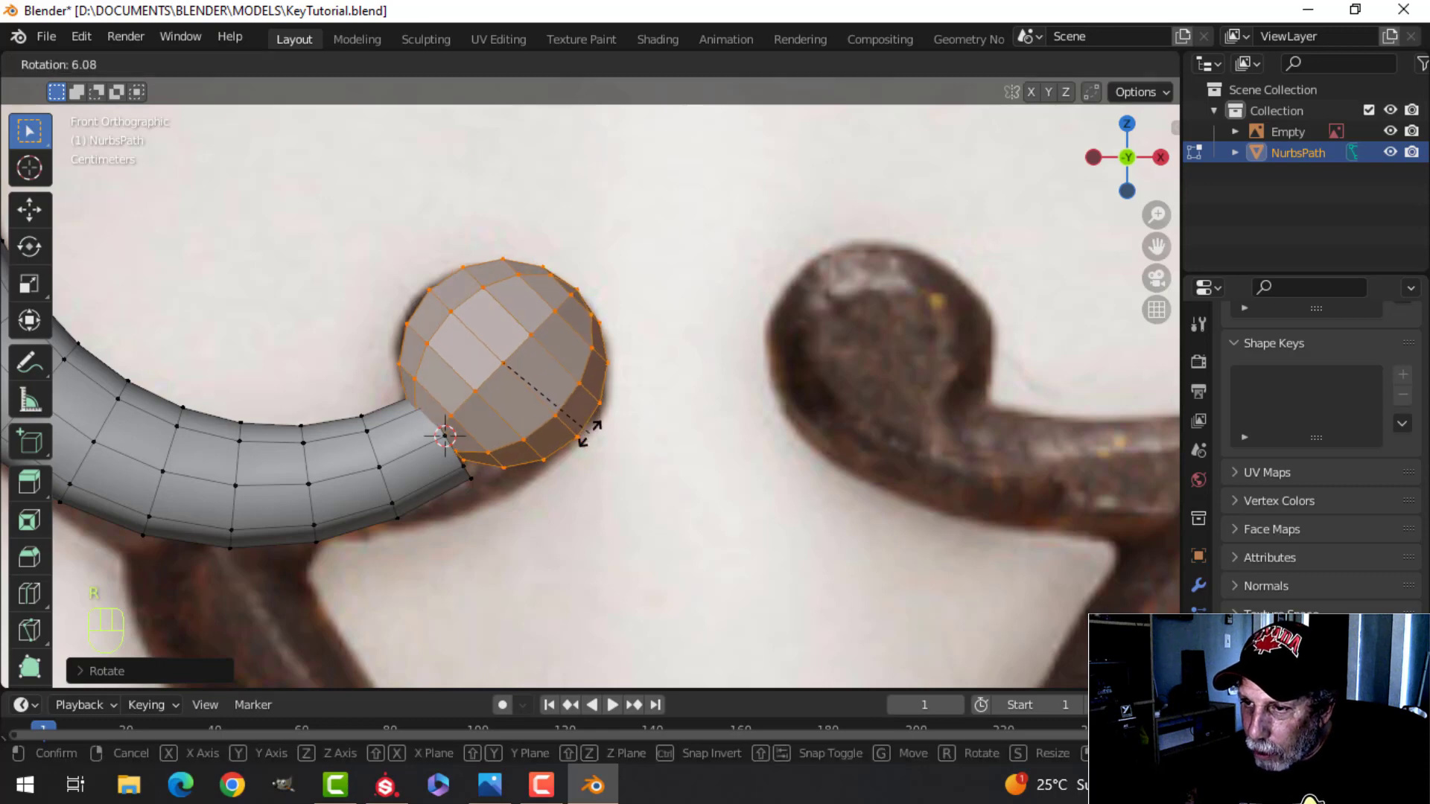
{"action": "right_click", "coordinate": [588, 432]}
{"action": "key", "text": "g"}
{"action": "left_click", "coordinate": [594, 442]}
{"action": "key", "text": "s"}
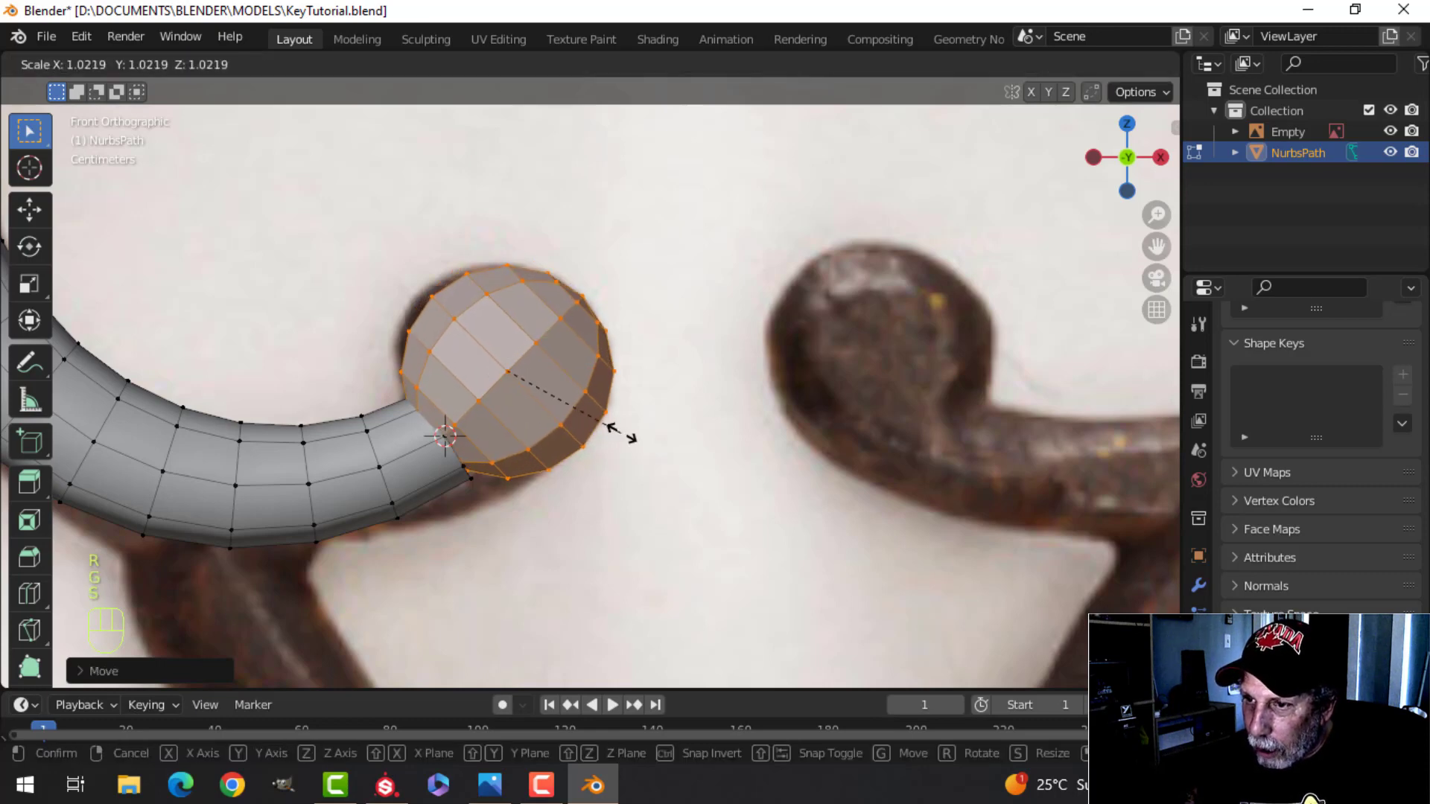
{"action": "left_click", "coordinate": [625, 433]}
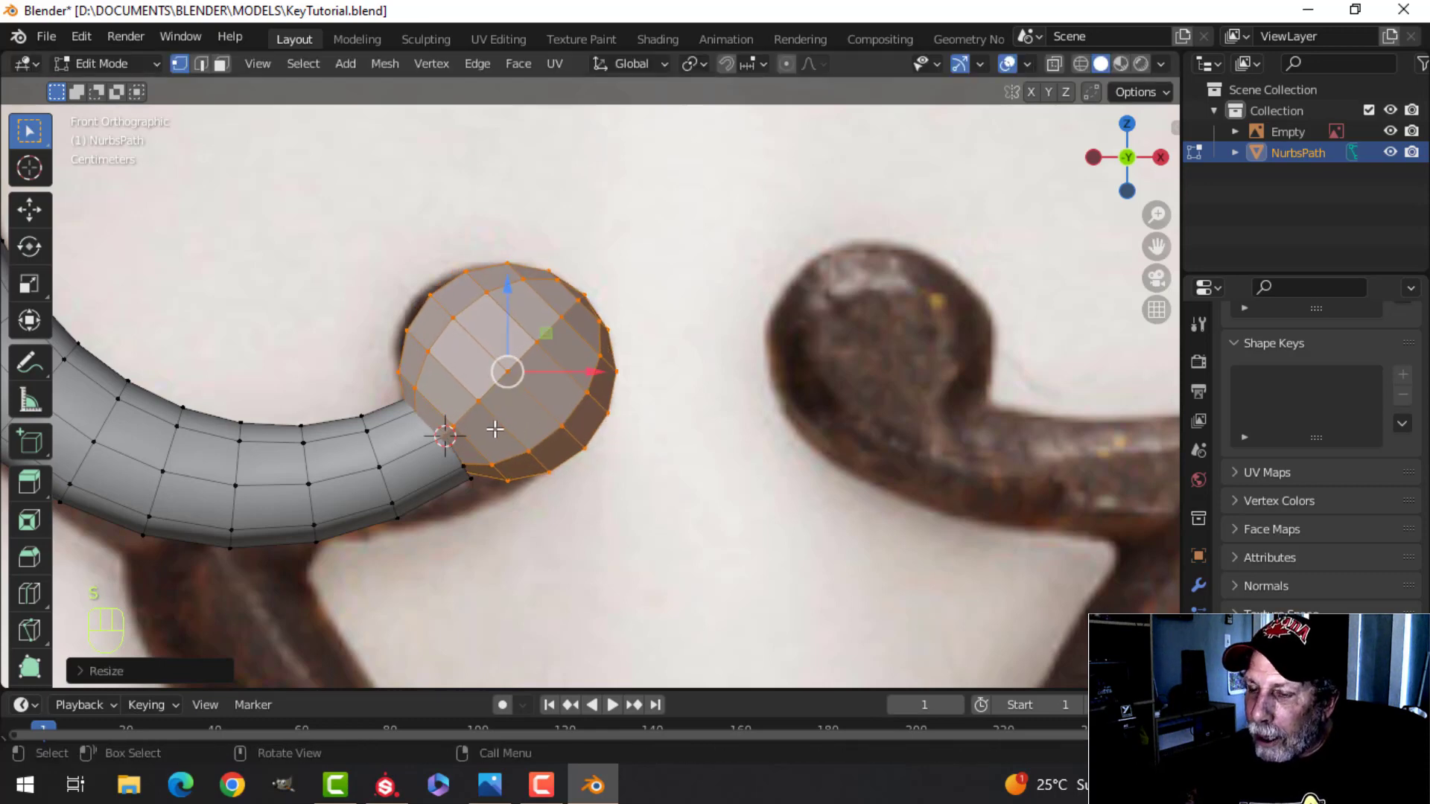
Step: In wireframe display, delete the sphere's cap around the pole facing the tube, leaving an open edge loop there
{"action": "key", "text": "z"}
{"action": "left_click", "coordinate": [430, 450]}
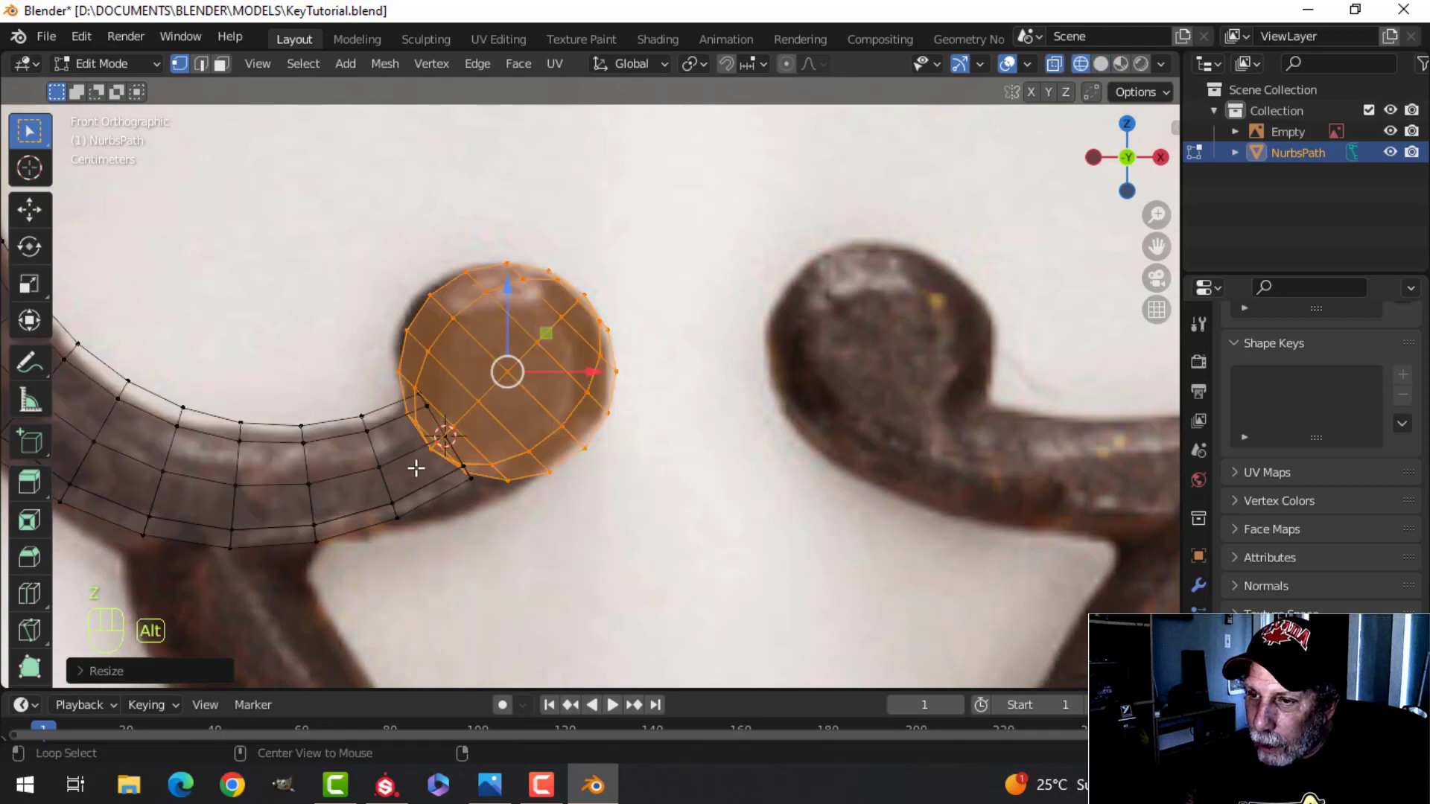
{"action": "key", "text": "alt+a"}
{"action": "left_click", "coordinate": [422, 452]}
{"action": "middle_click_drag", "start_coordinate": [483, 462], "coordinate": [563, 422]}
{"action": "key", "text": "KP_1"}
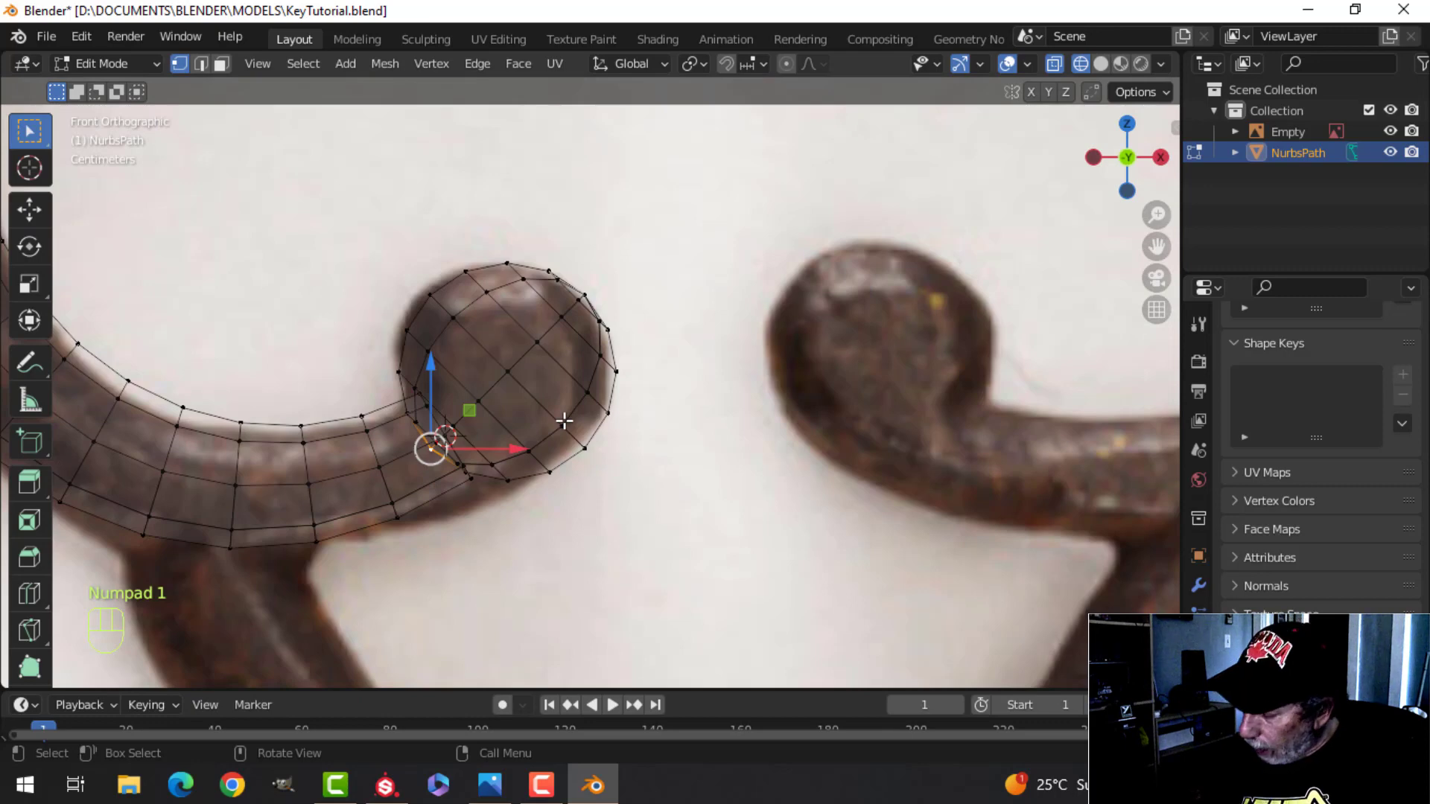
{"action": "key", "text": "ctrl+KP_Add"}
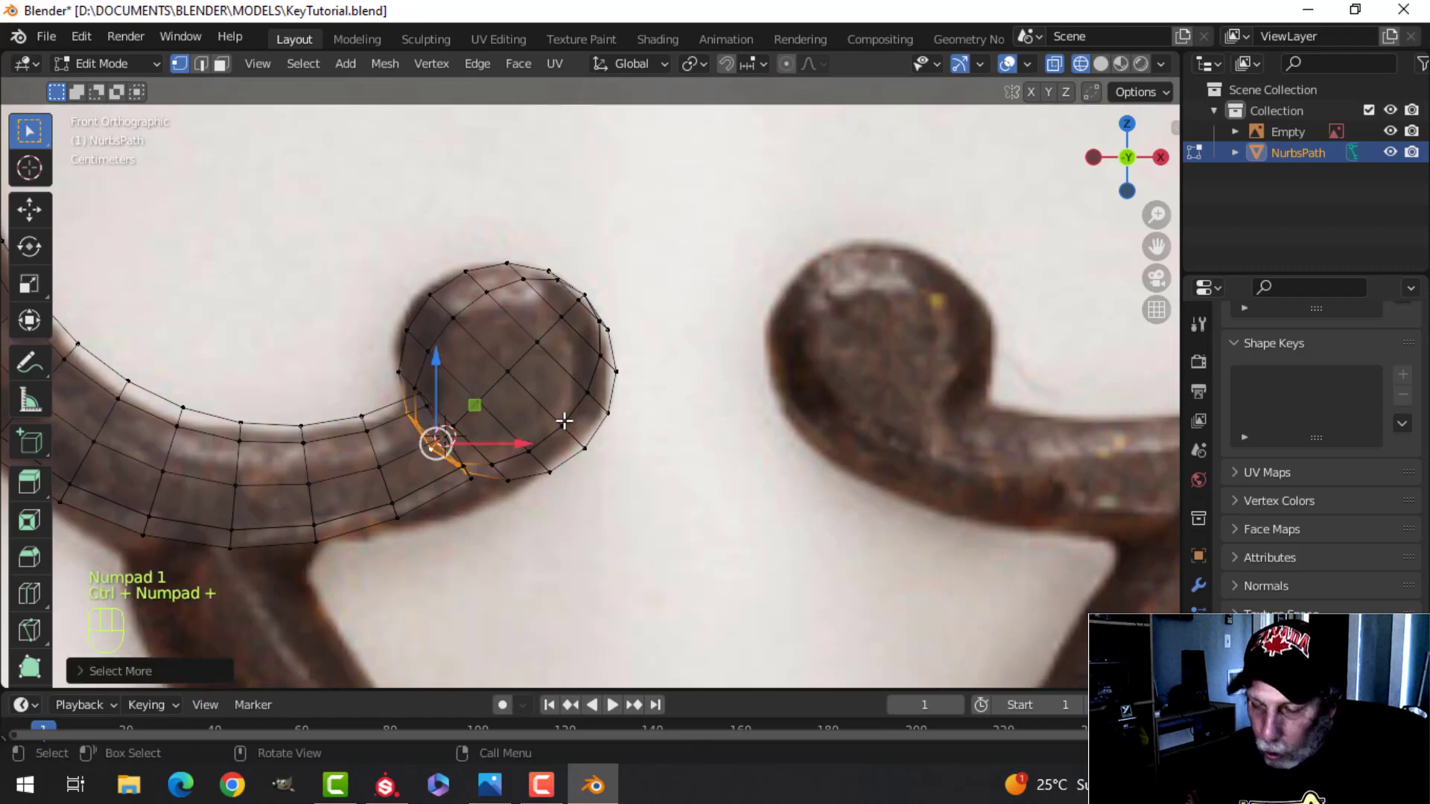
{"action": "key", "text": "x"}
{"action": "left_click", "coordinate": [467, 422]}
Step: Move the tube's second-to-last edge loop slightly down and away from the sphere to follow the reference
{"action": "scroll", "coordinate": [575, 424], "scroll_direction": "up", "scroll_amount": 1}
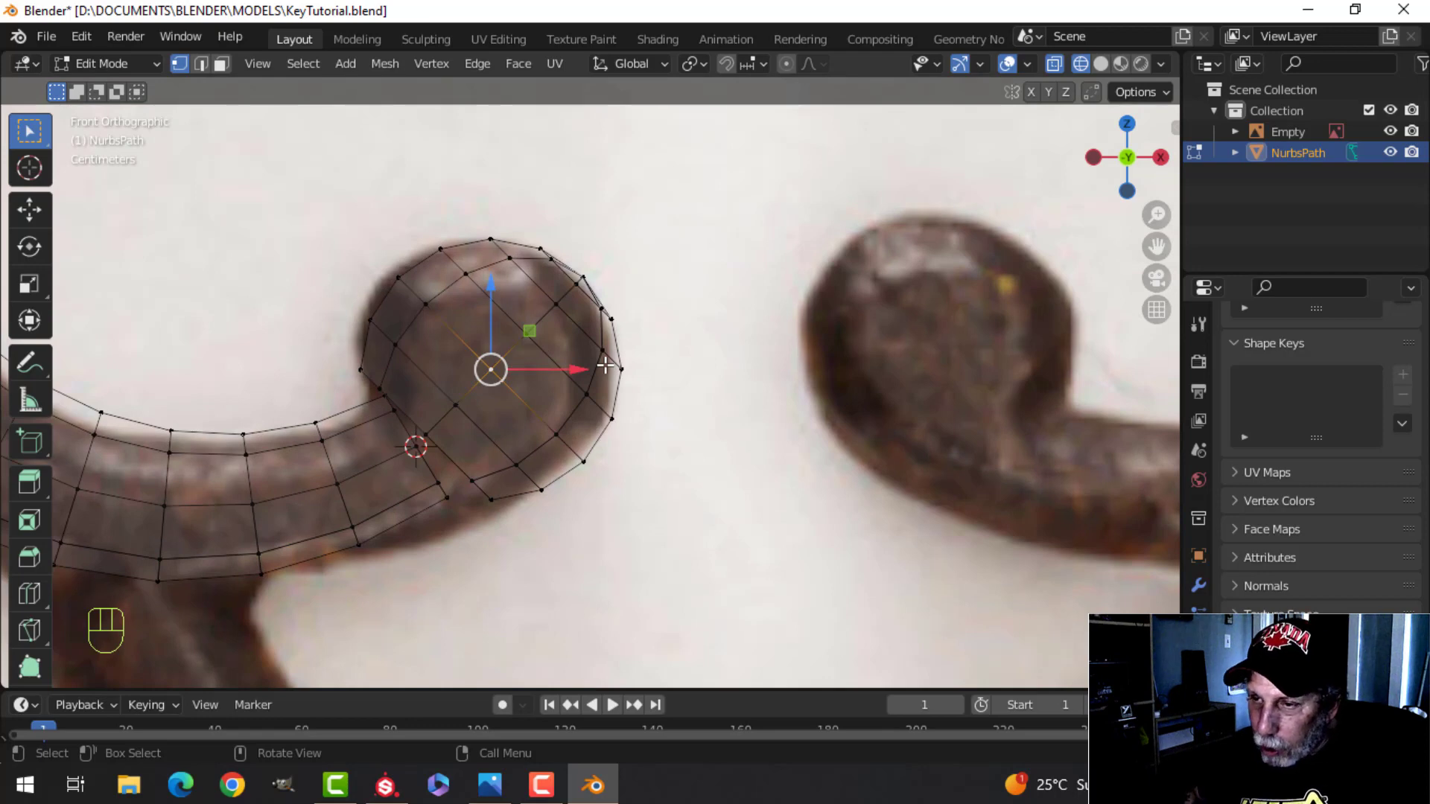
{"action": "key", "text": "alt+a"}
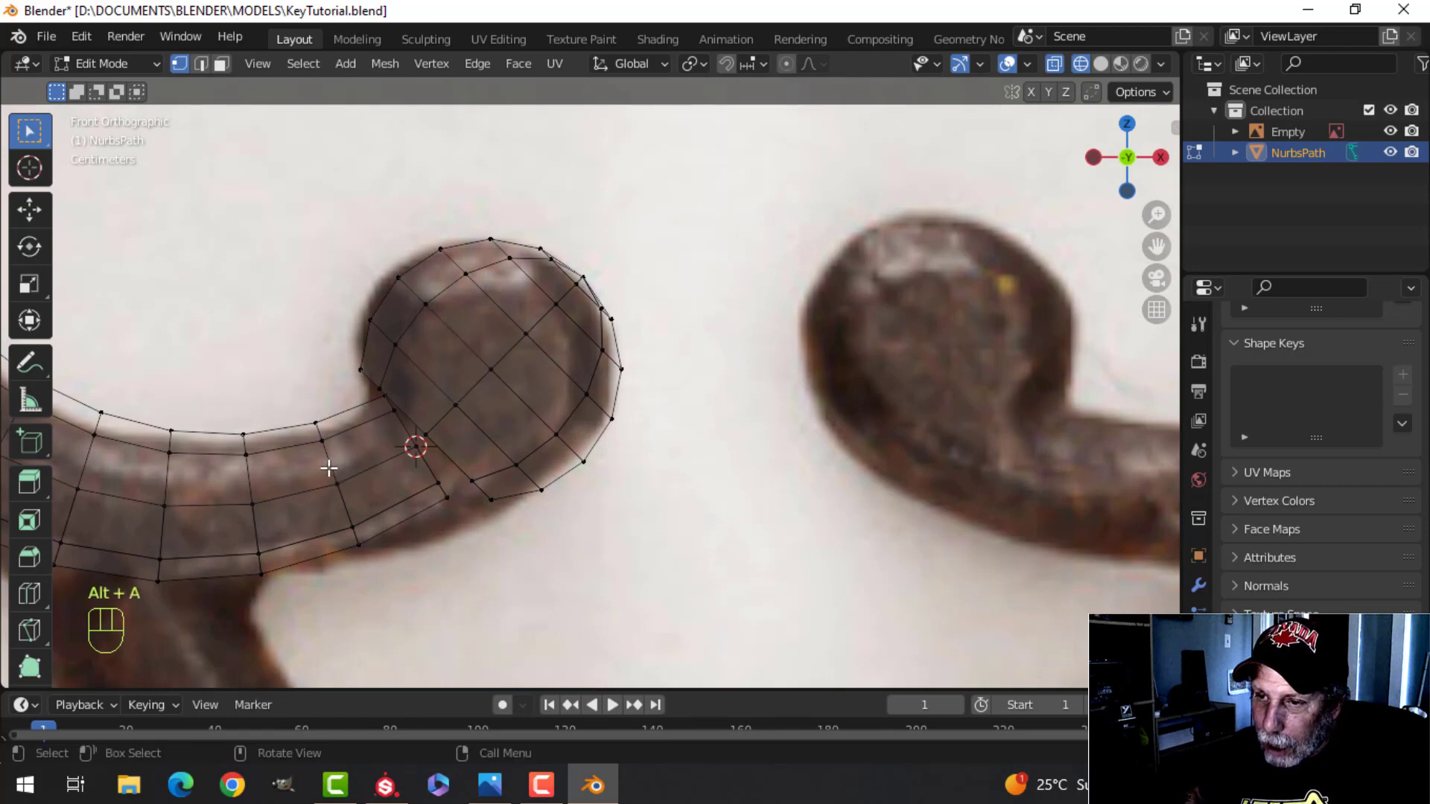
{"action": "left_click", "coordinate": [331, 469], "text": "alt"}
{"action": "key", "text": "g"}
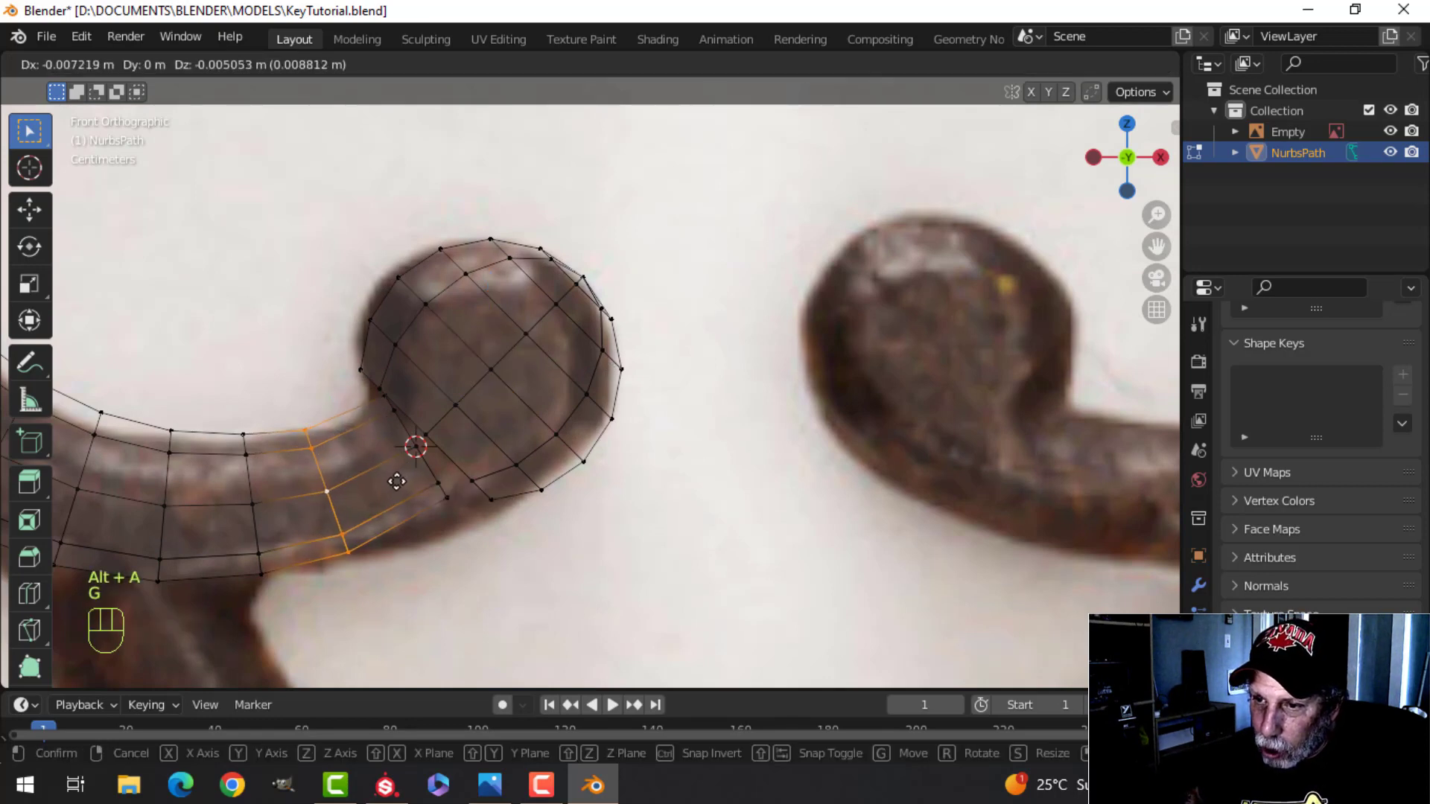
{"action": "left_click", "coordinate": [400, 464]}
Step: Move the tube's end loop back from the sphere and rotate it about -11° to face the sphere's opening
{"action": "key", "text": "alt+a"}
{"action": "left_click", "coordinate": [409, 440], "text": "alt+shift"}
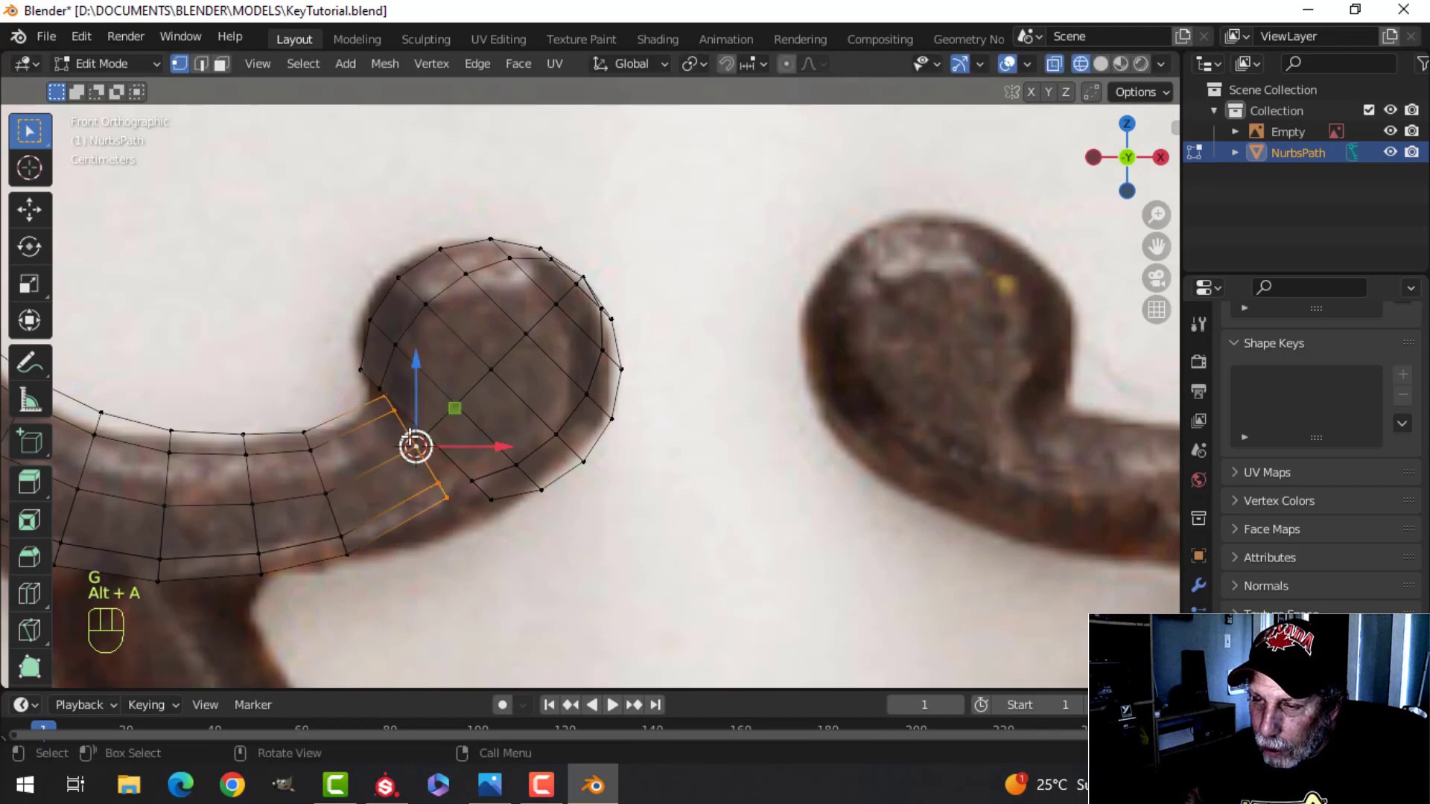
{"action": "key", "text": "g"}
{"action": "left_click", "coordinate": [400, 456]}
{"action": "key", "text": "r"}
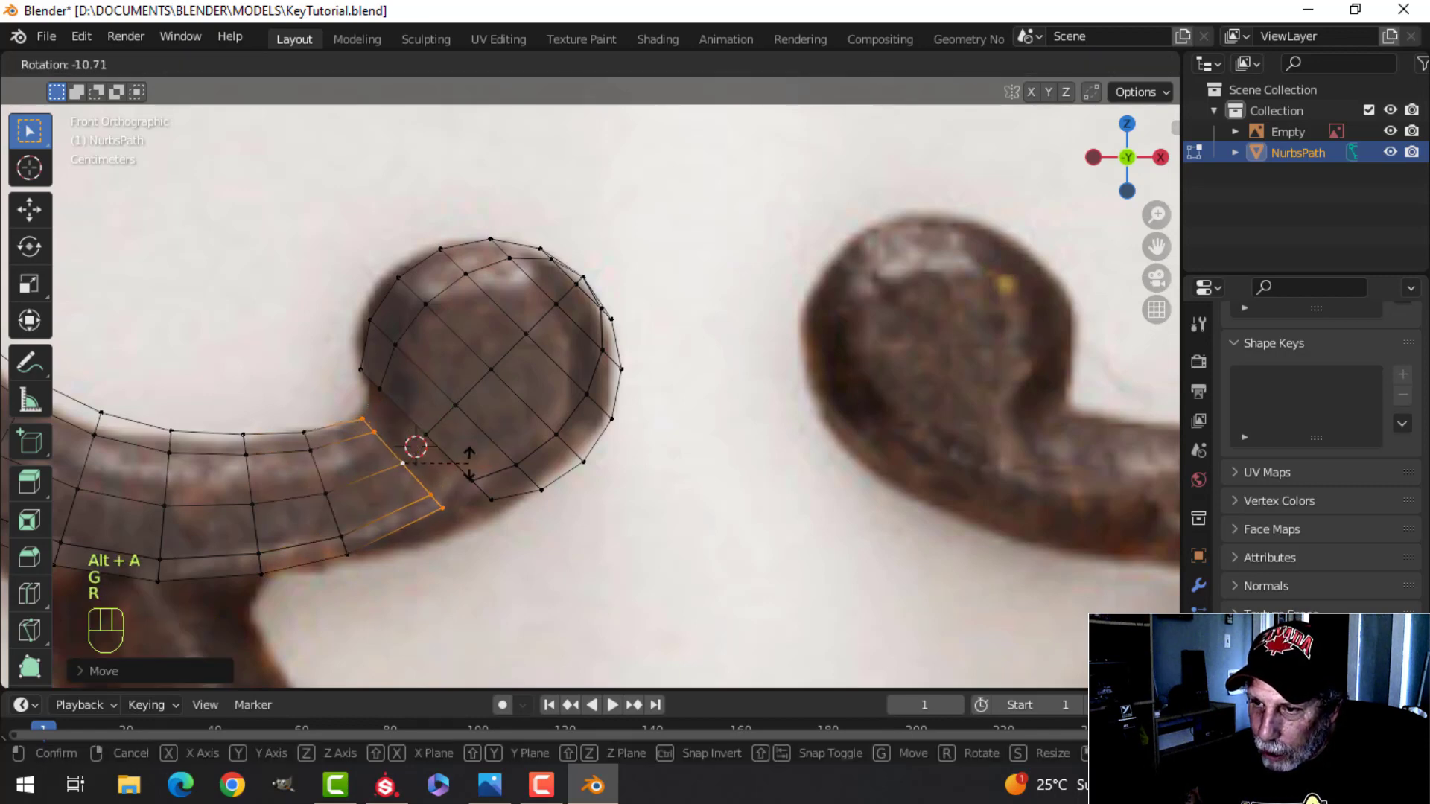
{"action": "left_click", "coordinate": [469, 463]}
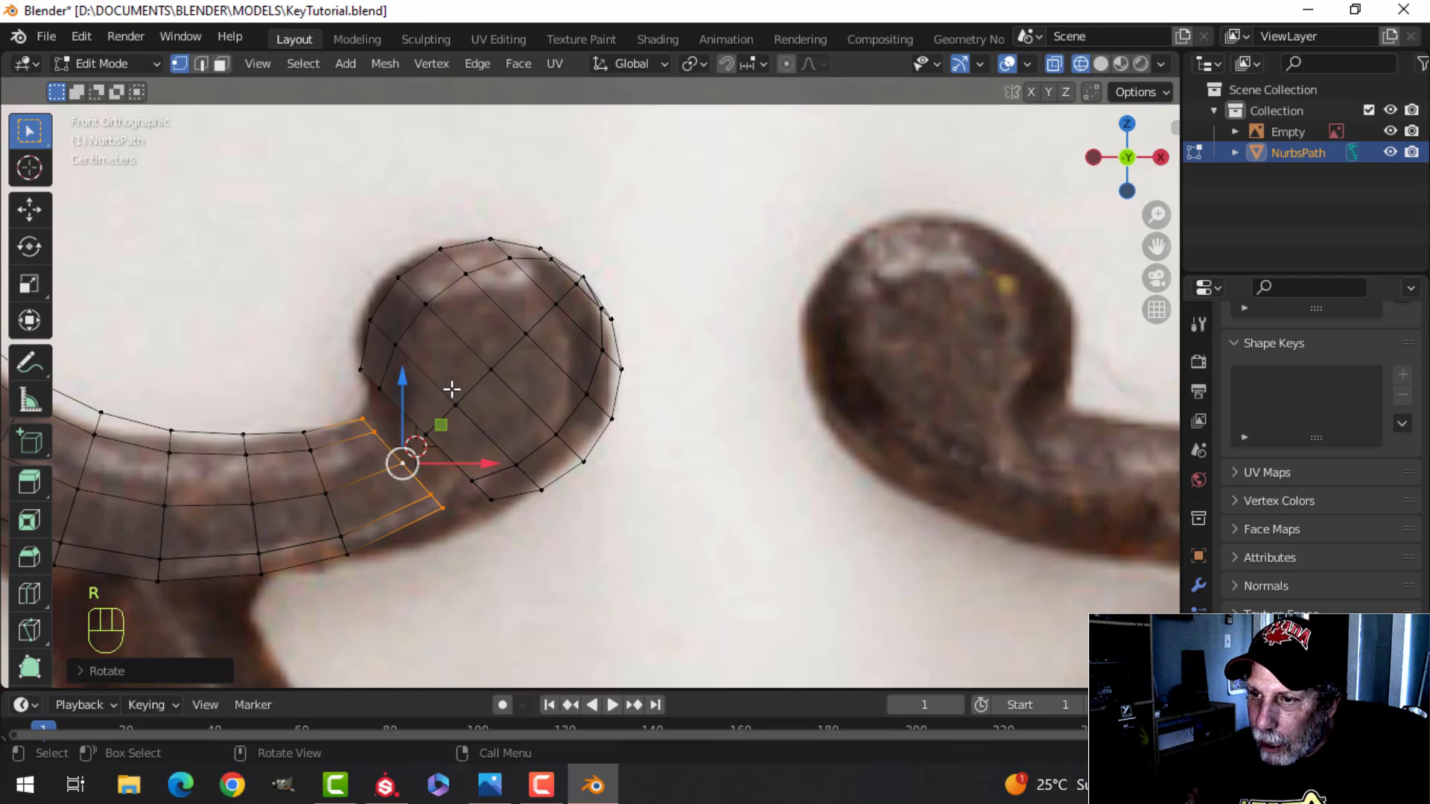
Step: Select the whole opened sphere and nudge it slightly down over the scroll tip in the reference
{"action": "left_click", "coordinate": [452, 389]}
{"action": "key", "text": "ctrl+l"}
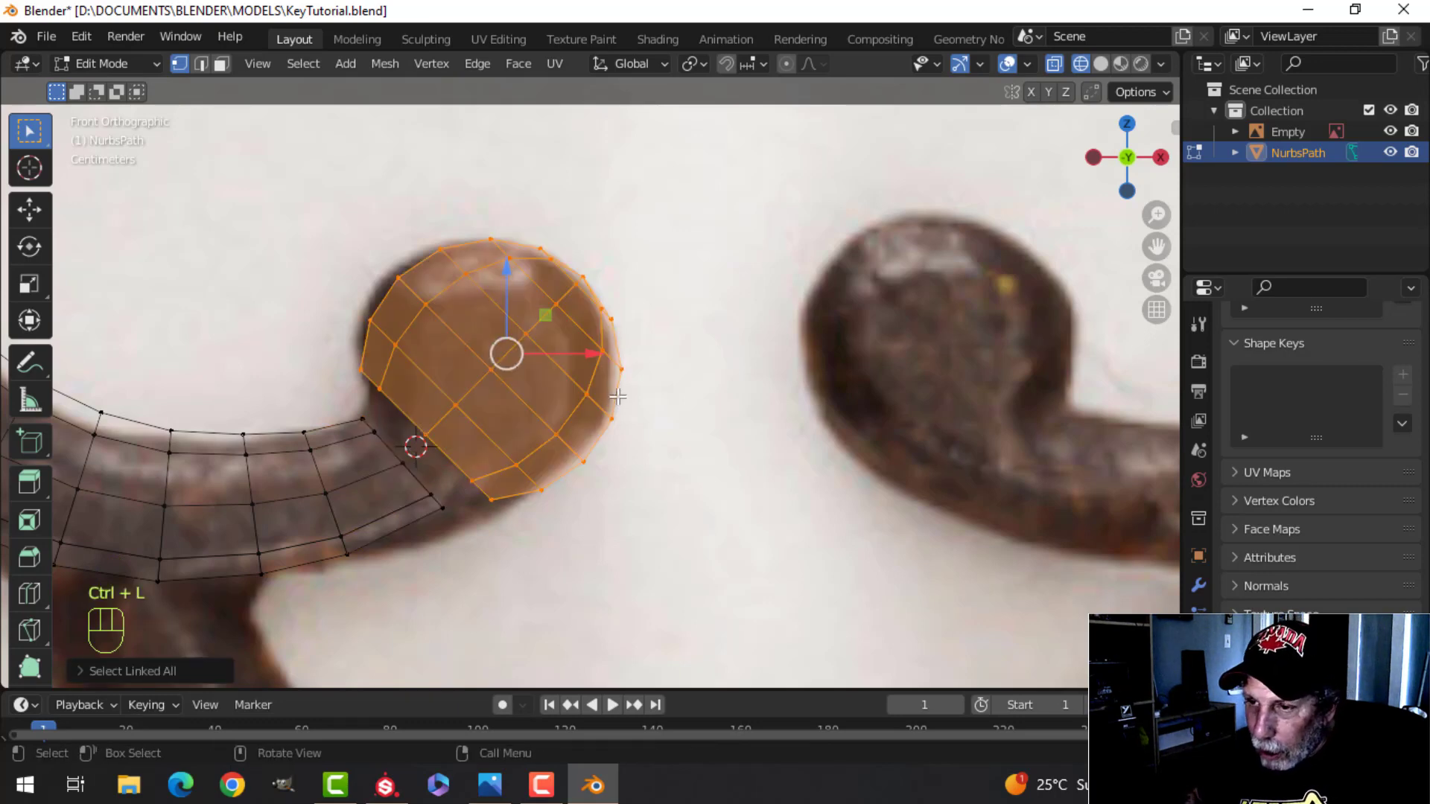
{"action": "key", "text": "g"}
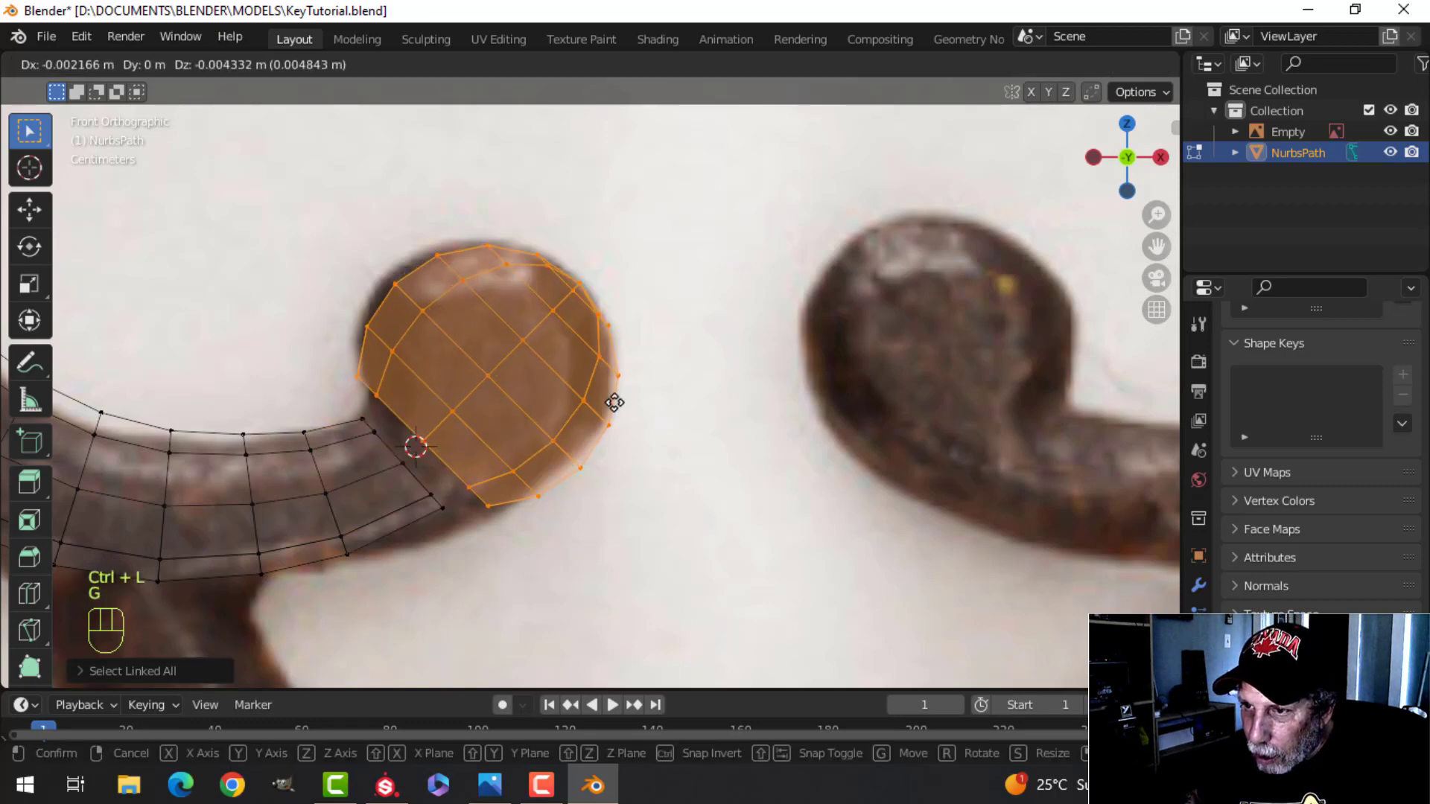
{"action": "left_click", "coordinate": [616, 400]}
Step: Bridge the tube's end loop to the sphere's open edge loop
{"action": "key", "text": "alt+a"}
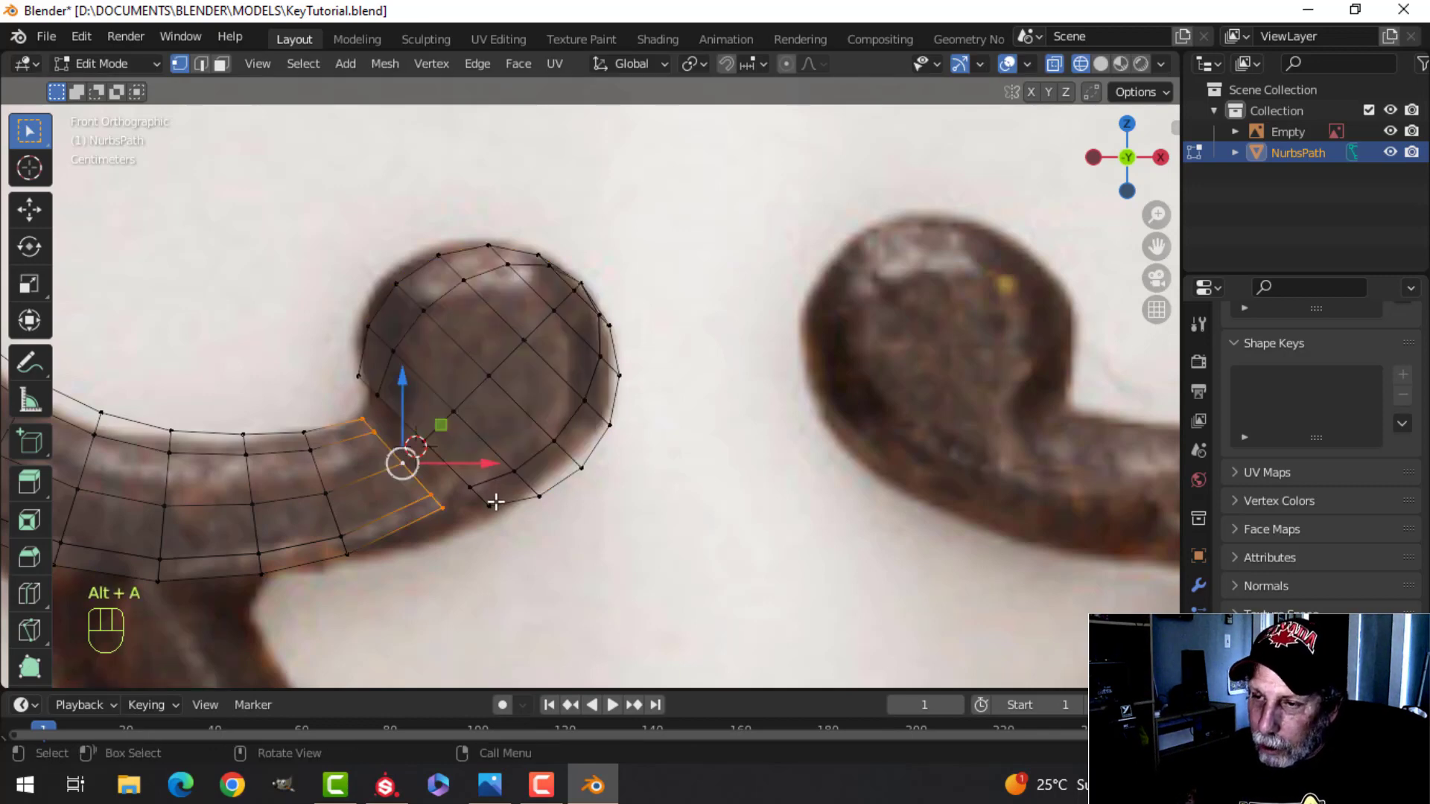
{"action": "left_click", "coordinate": [447, 469], "text": "alt+shift"}
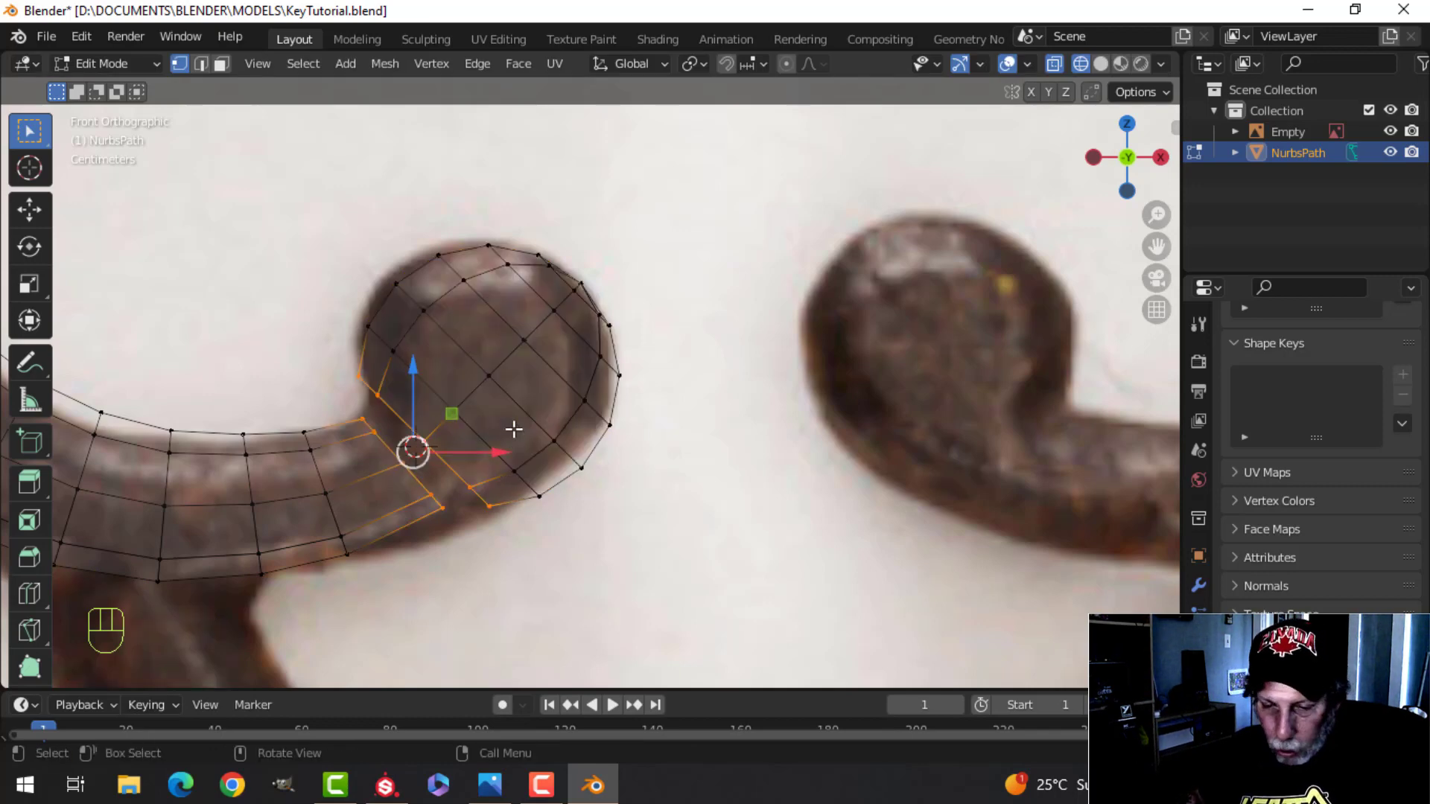
{"action": "key", "text": "ctrl+e"}
{"action": "left_click", "coordinate": [448, 272]}
{"action": "scroll", "coordinate": [616, 415], "scroll_direction": "down", "scroll_amount": 2}
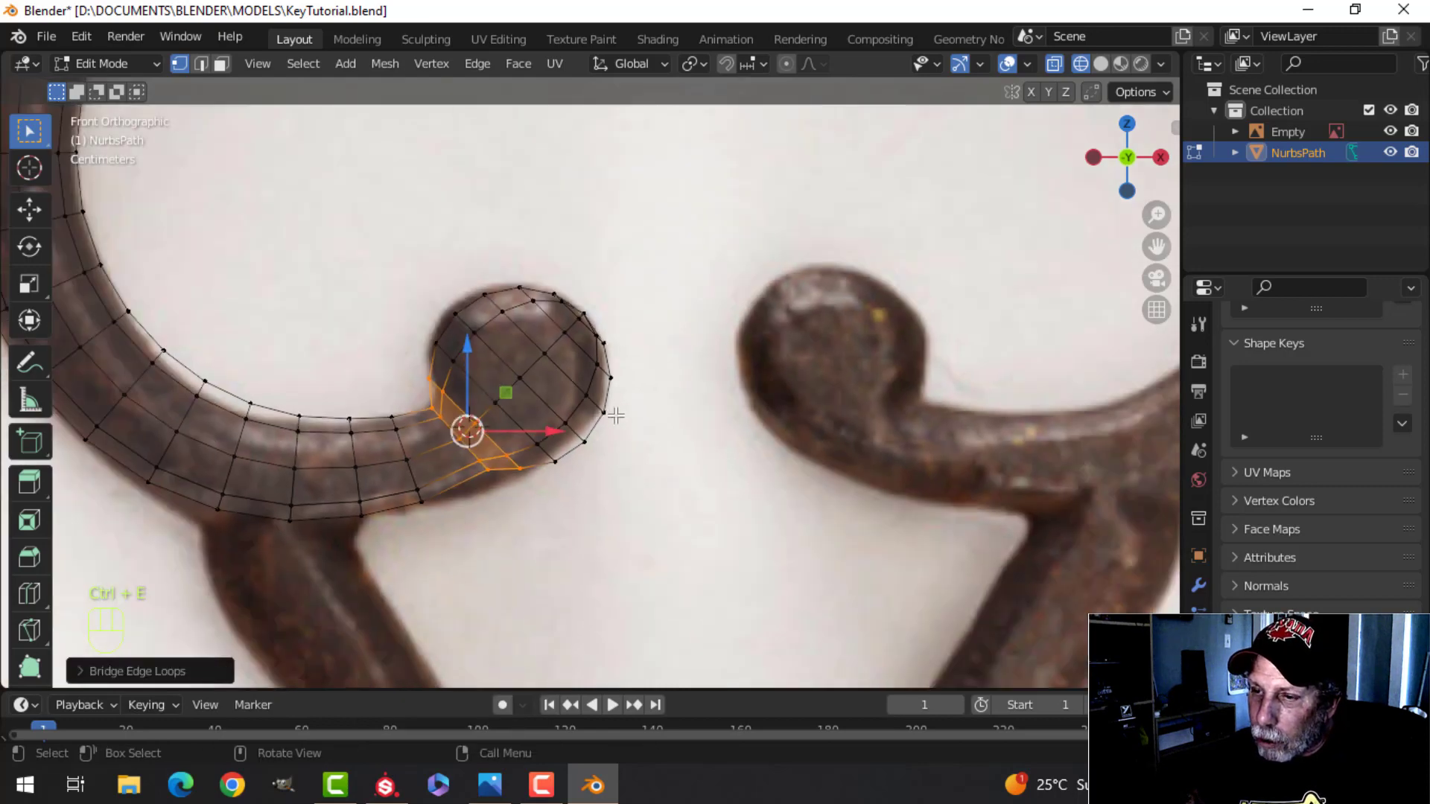
Step: Leave Edit Mode and display the bow half in solid shading
{"action": "scroll", "coordinate": [616, 415], "scroll_direction": "down", "scroll_amount": 5}
{"action": "key", "text": "alt+a"}
{"action": "key", "text": "Tab"}
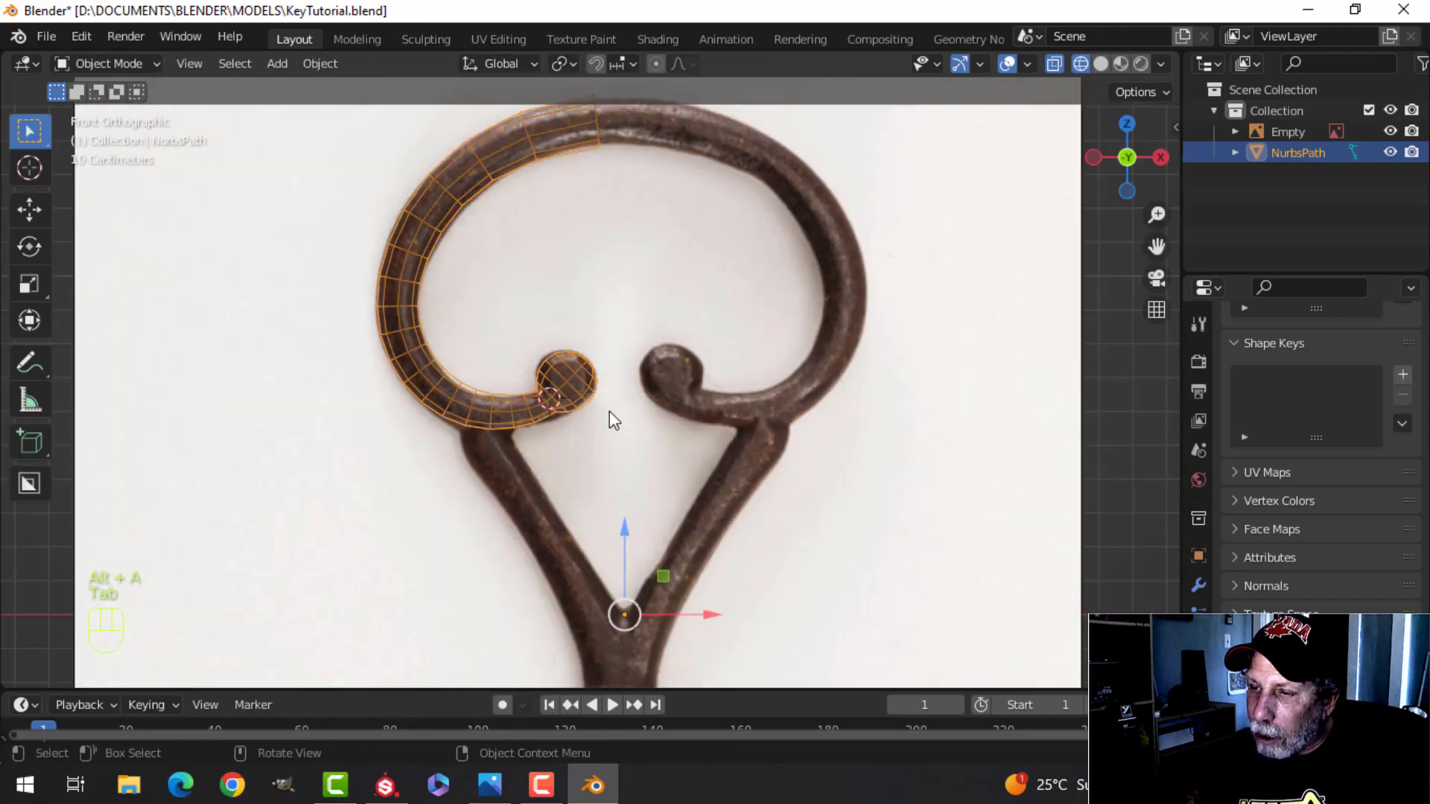
{"action": "key", "text": "z"}
{"action": "left_click", "coordinate": [749, 409]}
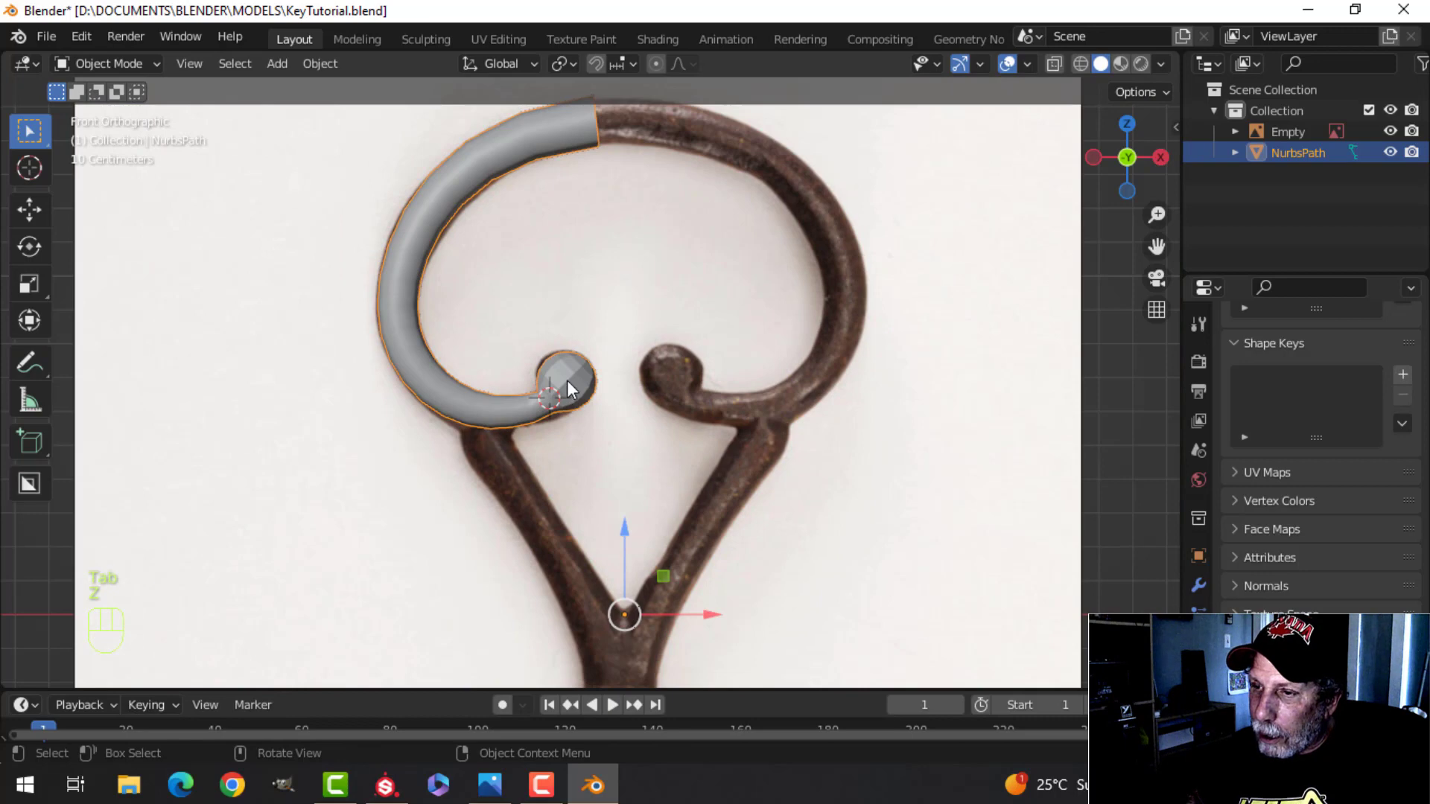
Step: Shade the bow half smooth and add a level 2 Subdivision Surface modifier to it
{"action": "right_click", "coordinate": [566, 380]}
{"action": "left_click", "coordinate": [491, 326]}
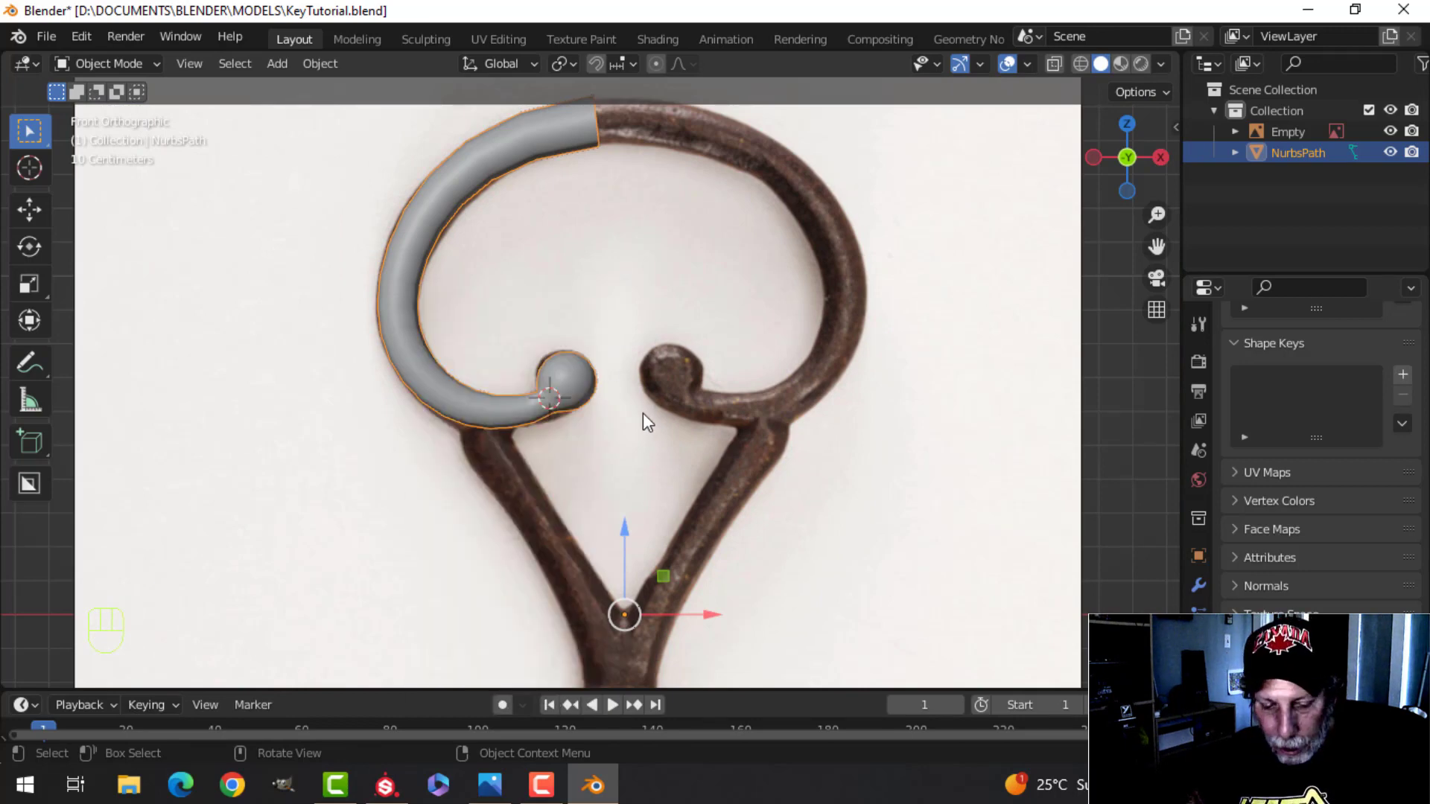
{"action": "key", "text": "ctrl+2"}
{"action": "scroll", "coordinate": [598, 439], "scroll_direction": "up", "scroll_amount": 2}
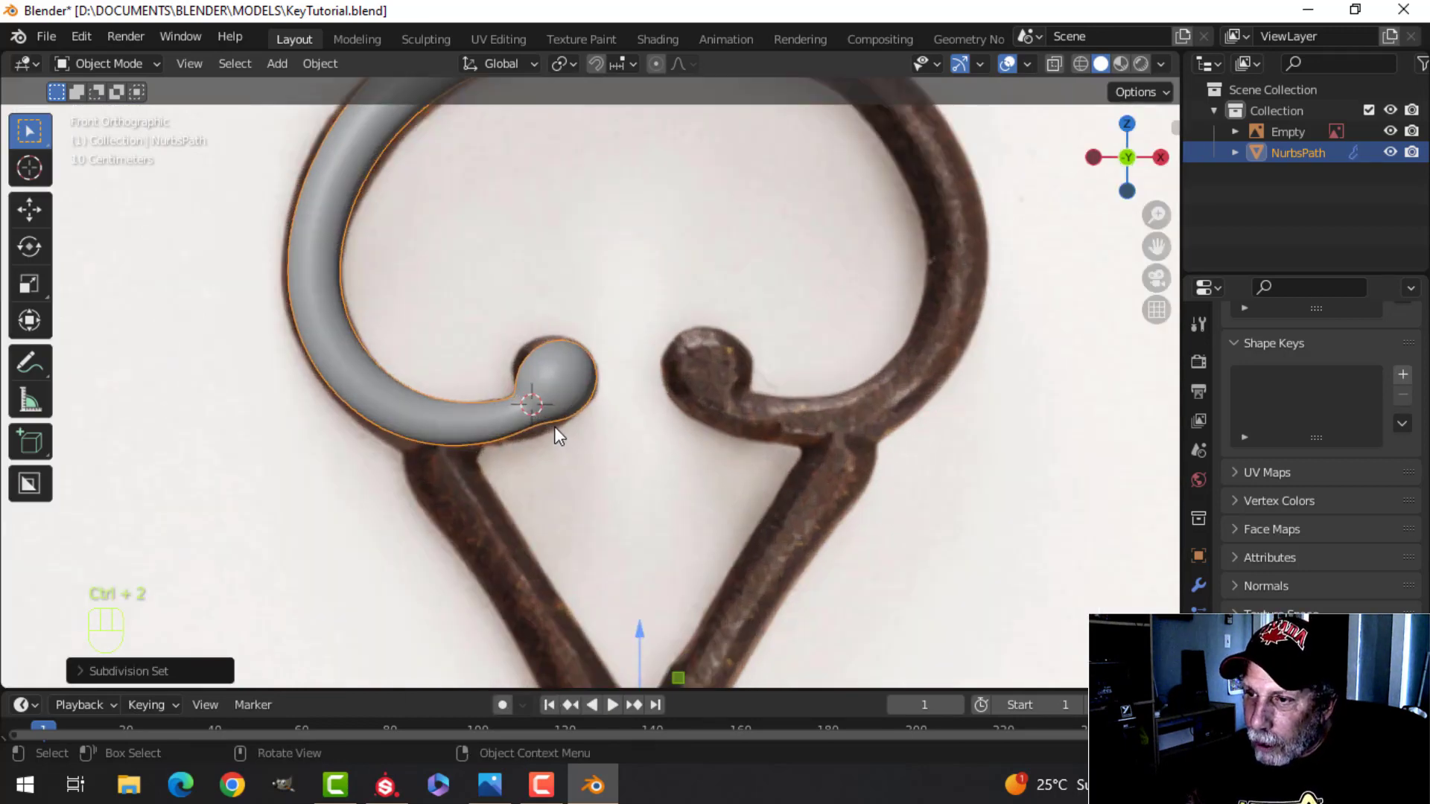
Step: Examine how the subdivided scroll tip's mesh fits the reference outline in Edit Mode
{"action": "scroll", "coordinate": [551, 417], "scroll_direction": "up", "scroll_amount": 2}
{"action": "key", "text": "alt+a"}
{"action": "middle_click_drag", "start_coordinate": [551, 406], "coordinate": [573, 393], "text": "shift"}
{"action": "left_click", "coordinate": [592, 392]}
{"action": "key", "text": "Tab"}
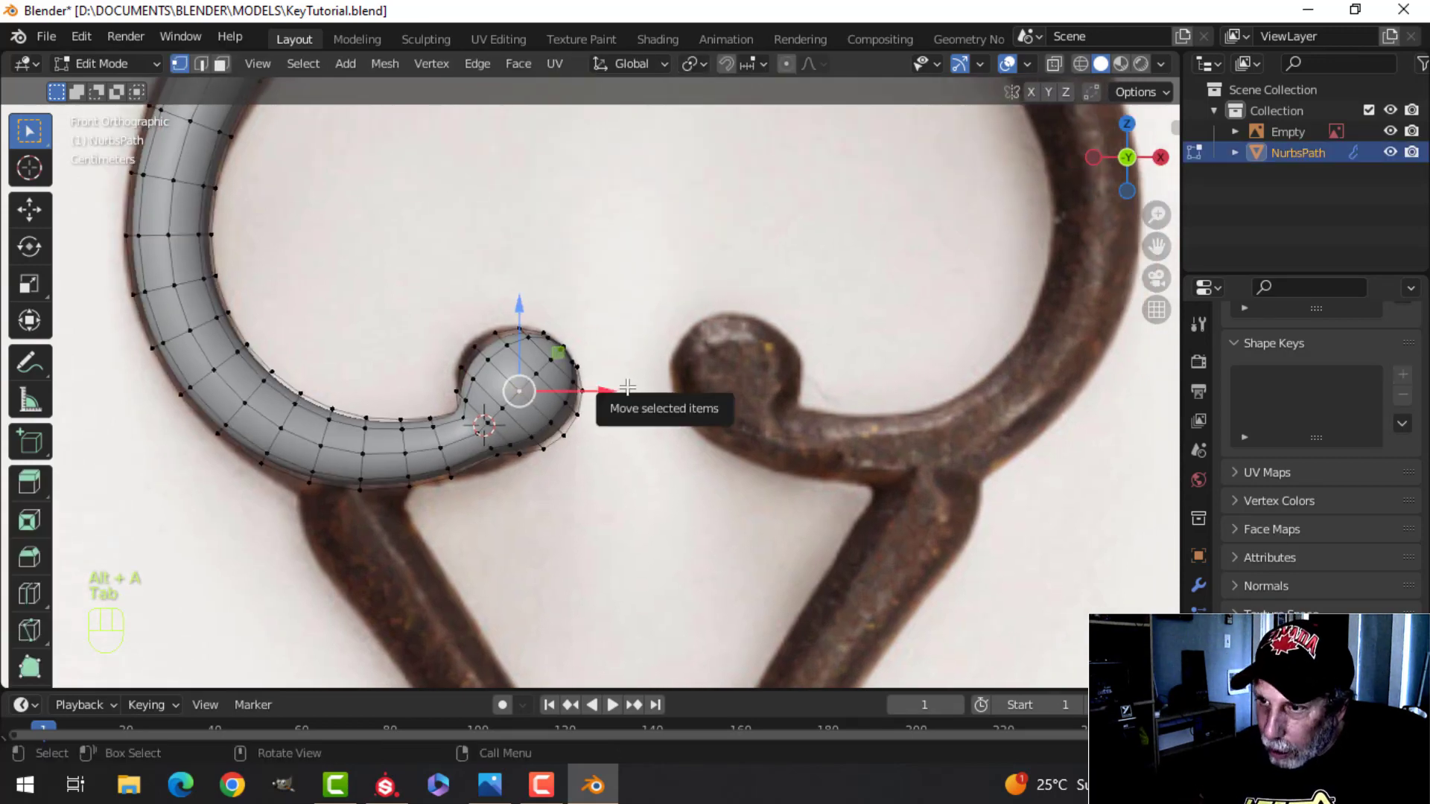
{"action": "scroll", "coordinate": [626, 387], "scroll_direction": "up", "scroll_amount": 1}
{"action": "scroll", "coordinate": [622, 390], "scroll_direction": "down", "scroll_amount": 1}
{"action": "key", "text": "alt+a"}
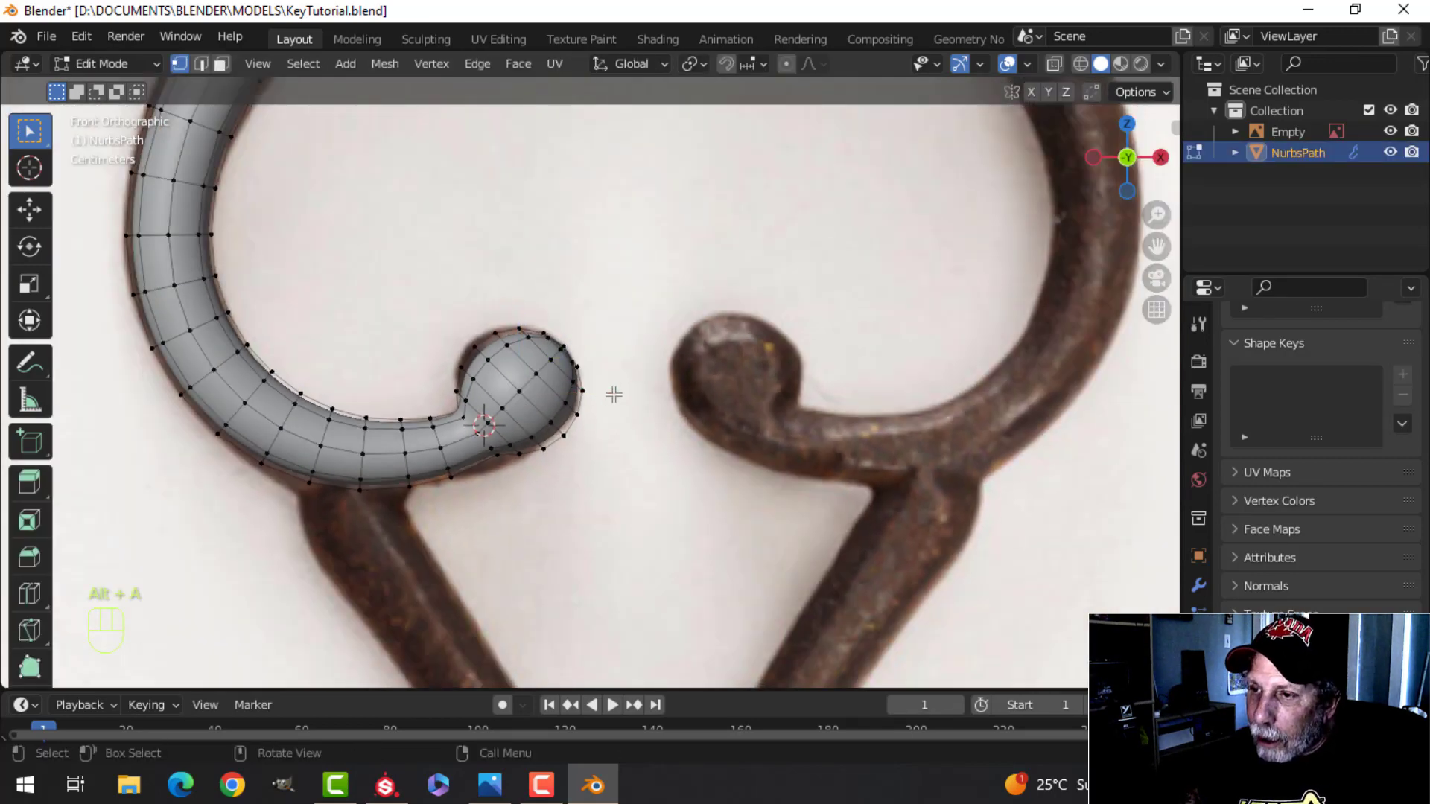
{"action": "scroll", "coordinate": [613, 375], "scroll_direction": "up", "scroll_amount": 1}
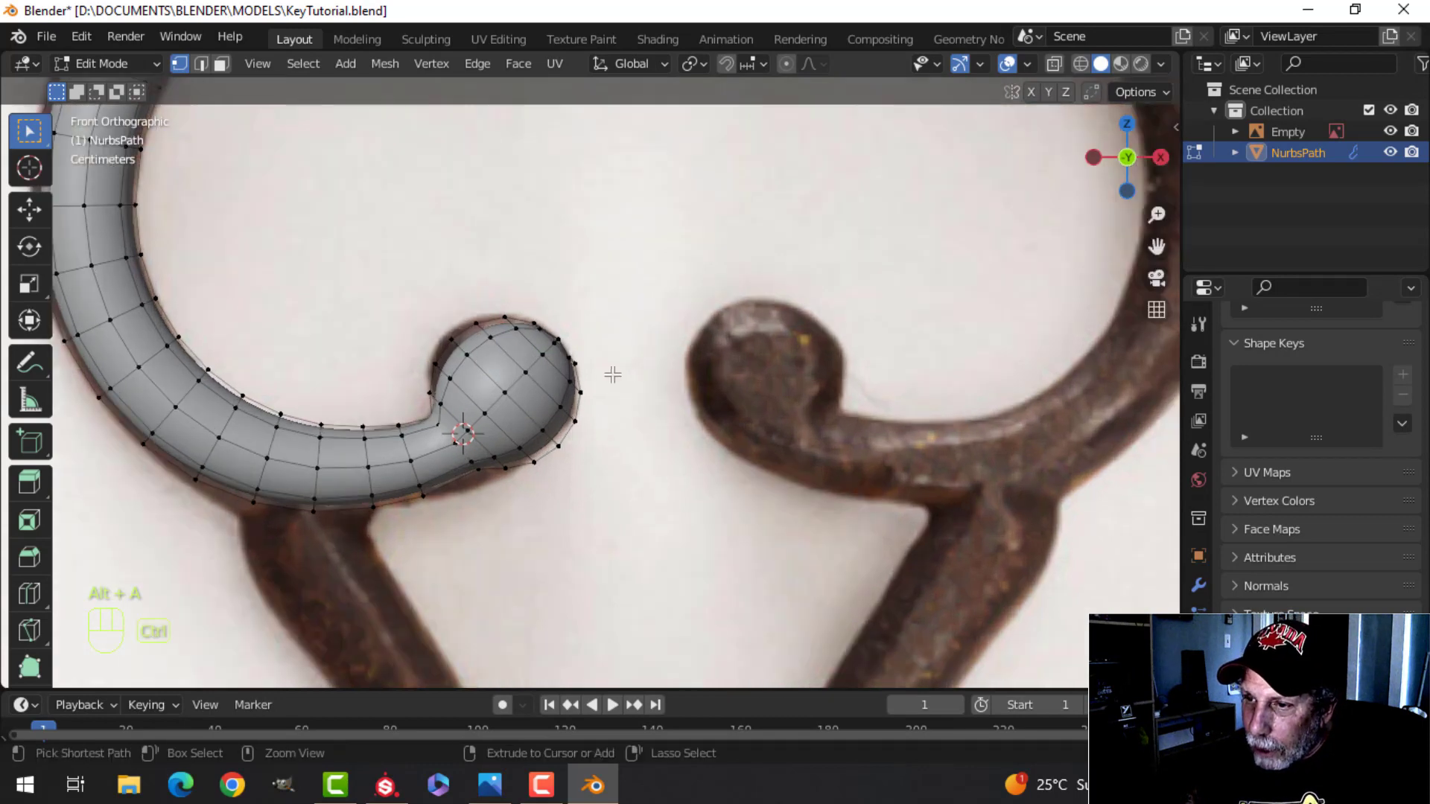
Step: Undo the subdivision, the smooth shading and the bridge between the tube and the sphere
{"action": "key", "text": "ctrl+z"}
{"action": "key", "text": "ctrl+z"}
{"action": "key", "text": "ctrl+z"}
{"action": "key", "text": "ctrl+z"}
{"action": "key", "text": "ctrl+z"}
{"action": "key", "text": "ctrl+z"}
{"action": "key", "text": "ctrl+z"}
{"action": "key", "text": "ctrl+z"}
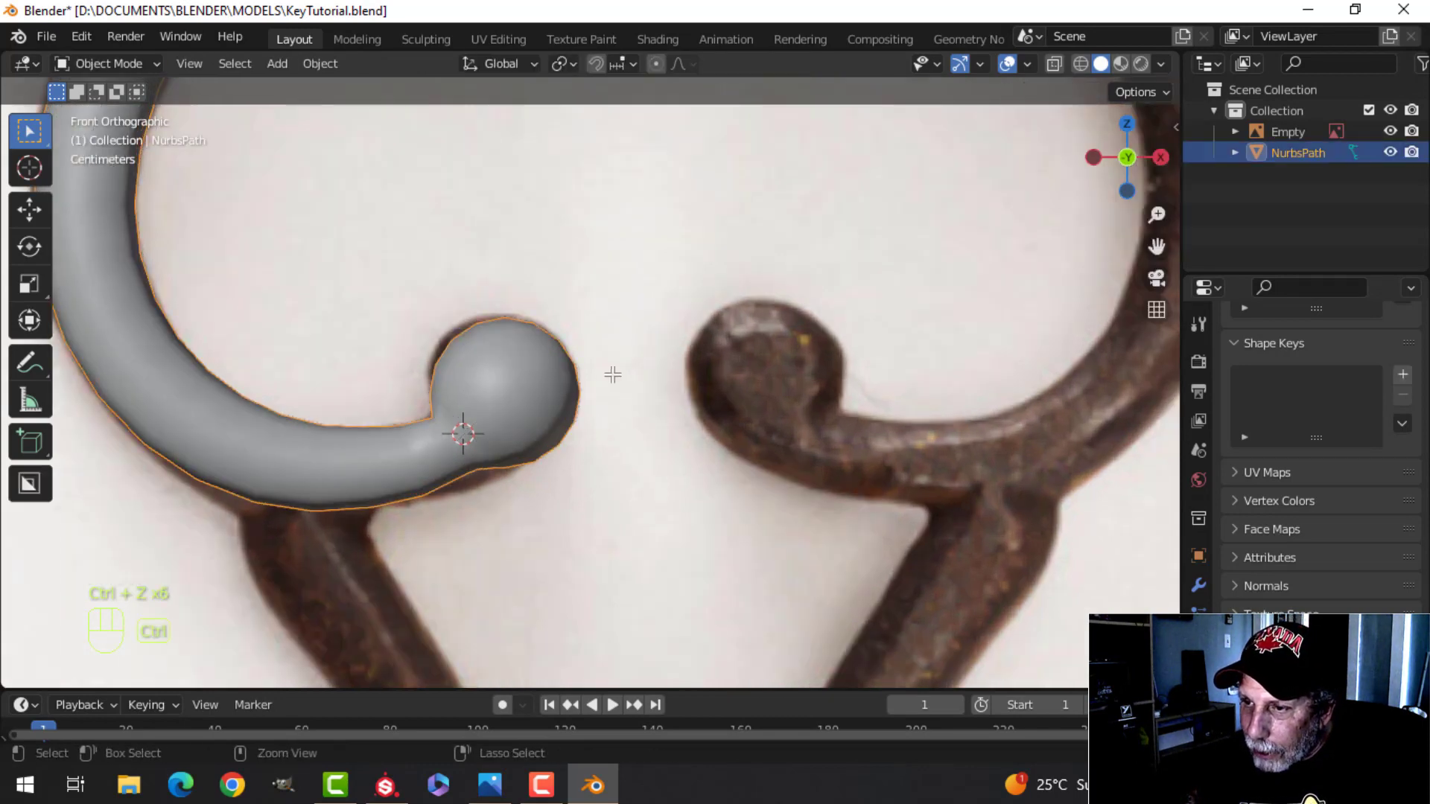
{"action": "key", "text": "ctrl+z"}
{"action": "key", "text": "ctrl+z"}
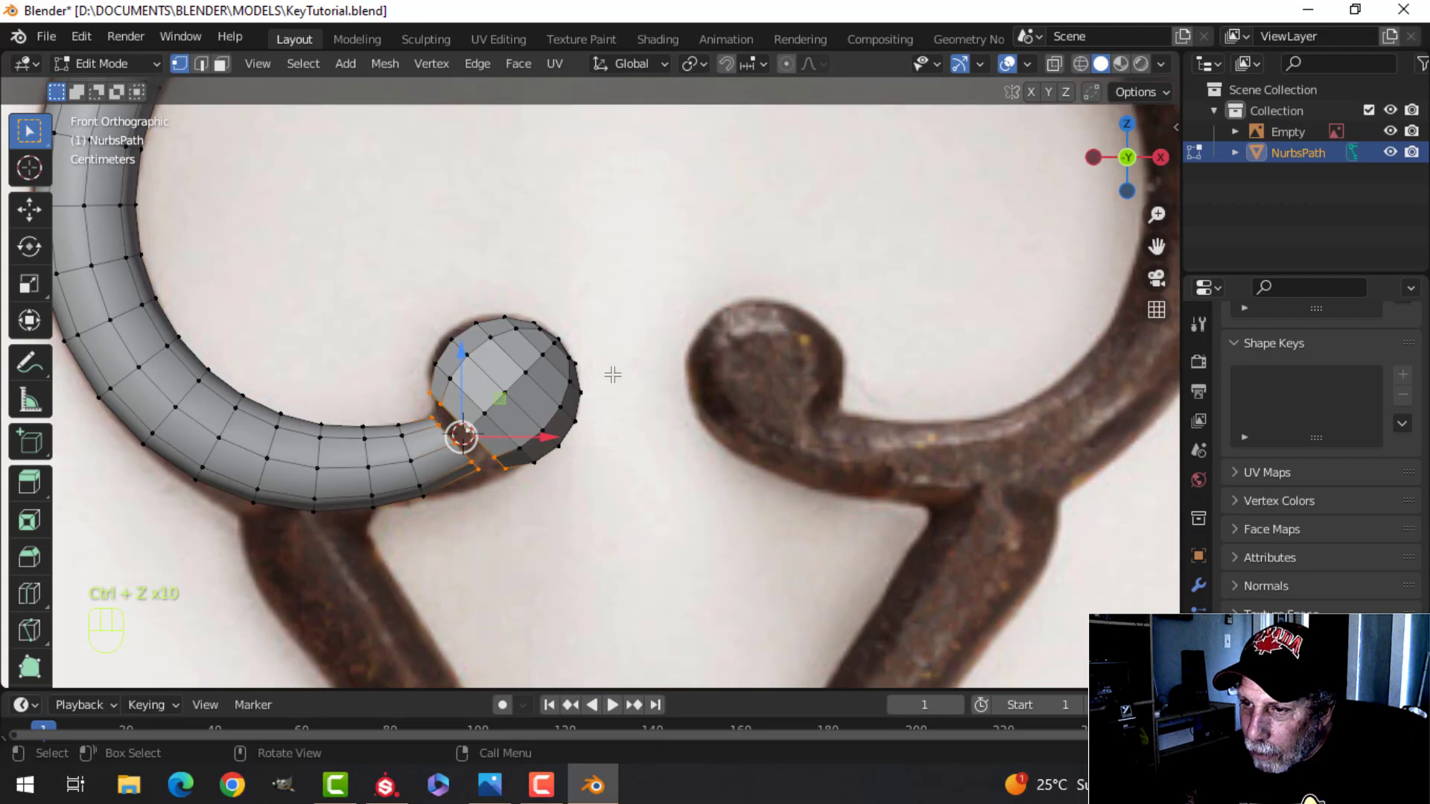
Step: Select the whole opened sphere, scale it up slightly and move it up to cover the scroll tip in the reference
{"action": "key", "text": "alt+a"}
{"action": "key", "text": "ctrl+l"}
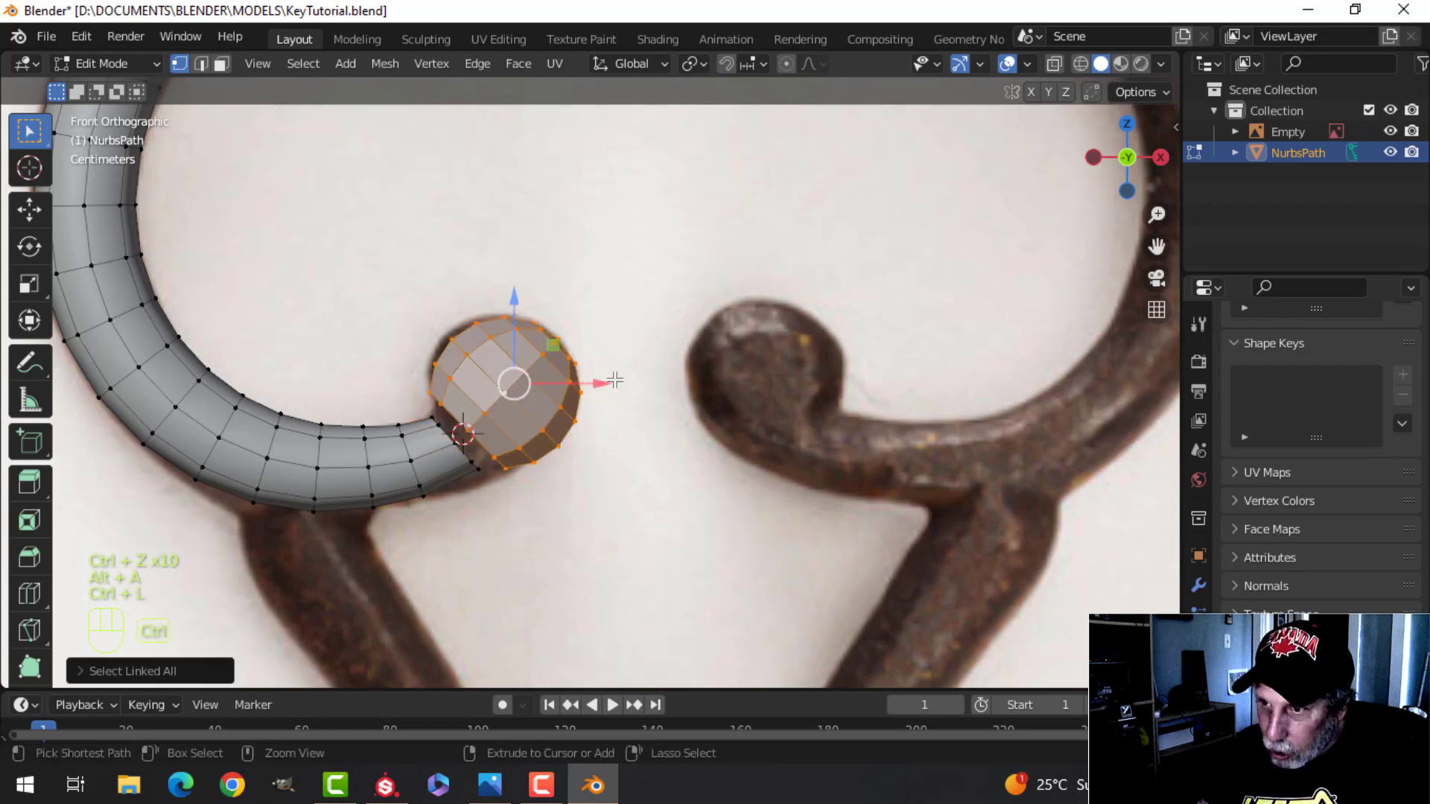
{"action": "key", "text": "s"}
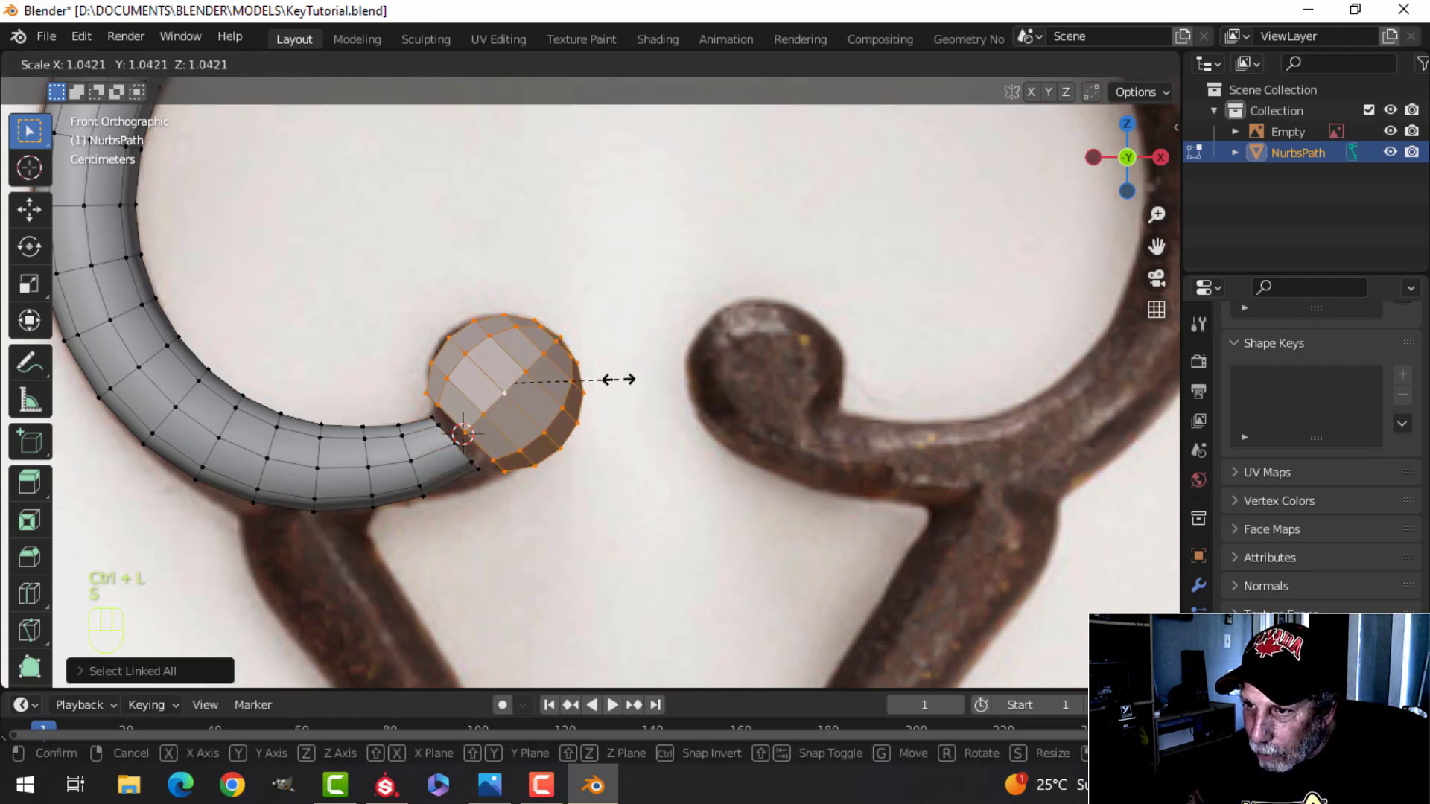
{"action": "left_click", "coordinate": [618, 380]}
{"action": "key", "text": "g"}
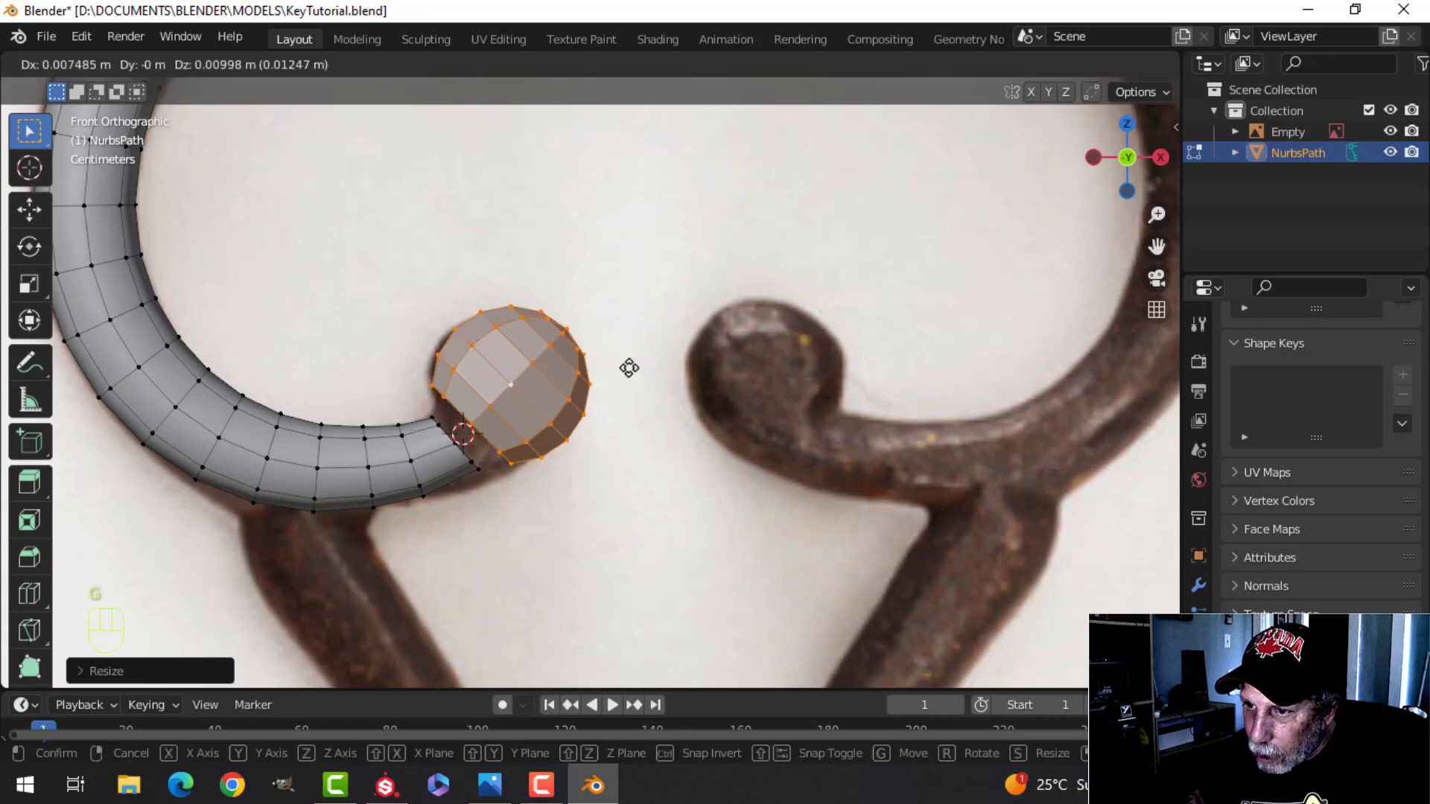
{"action": "left_click", "coordinate": [626, 369]}
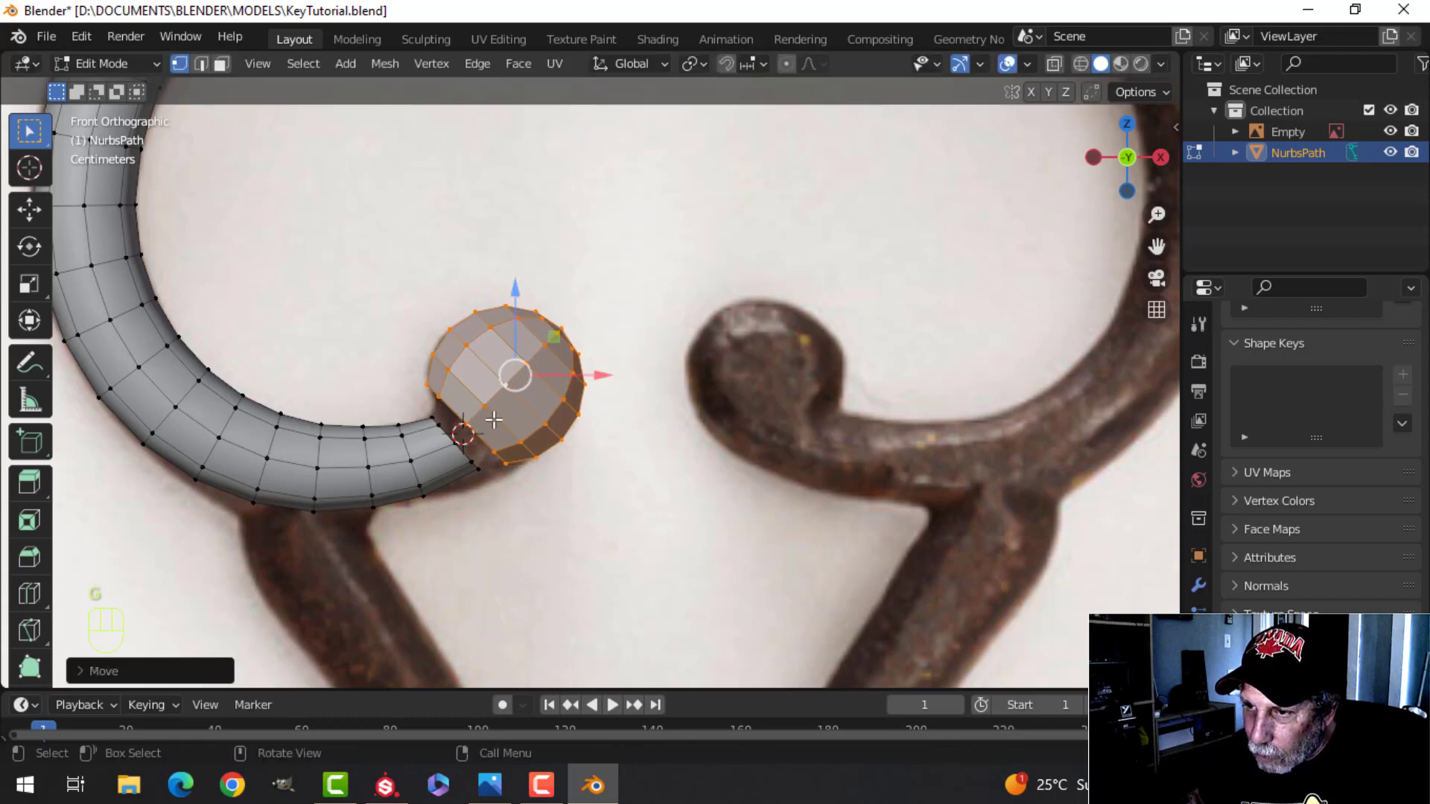
Step: Bridge the tube's end loop to the enlarged sphere's open loop and return to Object Mode
{"action": "key", "text": "alt+a"}
{"action": "left_click", "coordinate": [481, 427], "text": "alt+shift"}
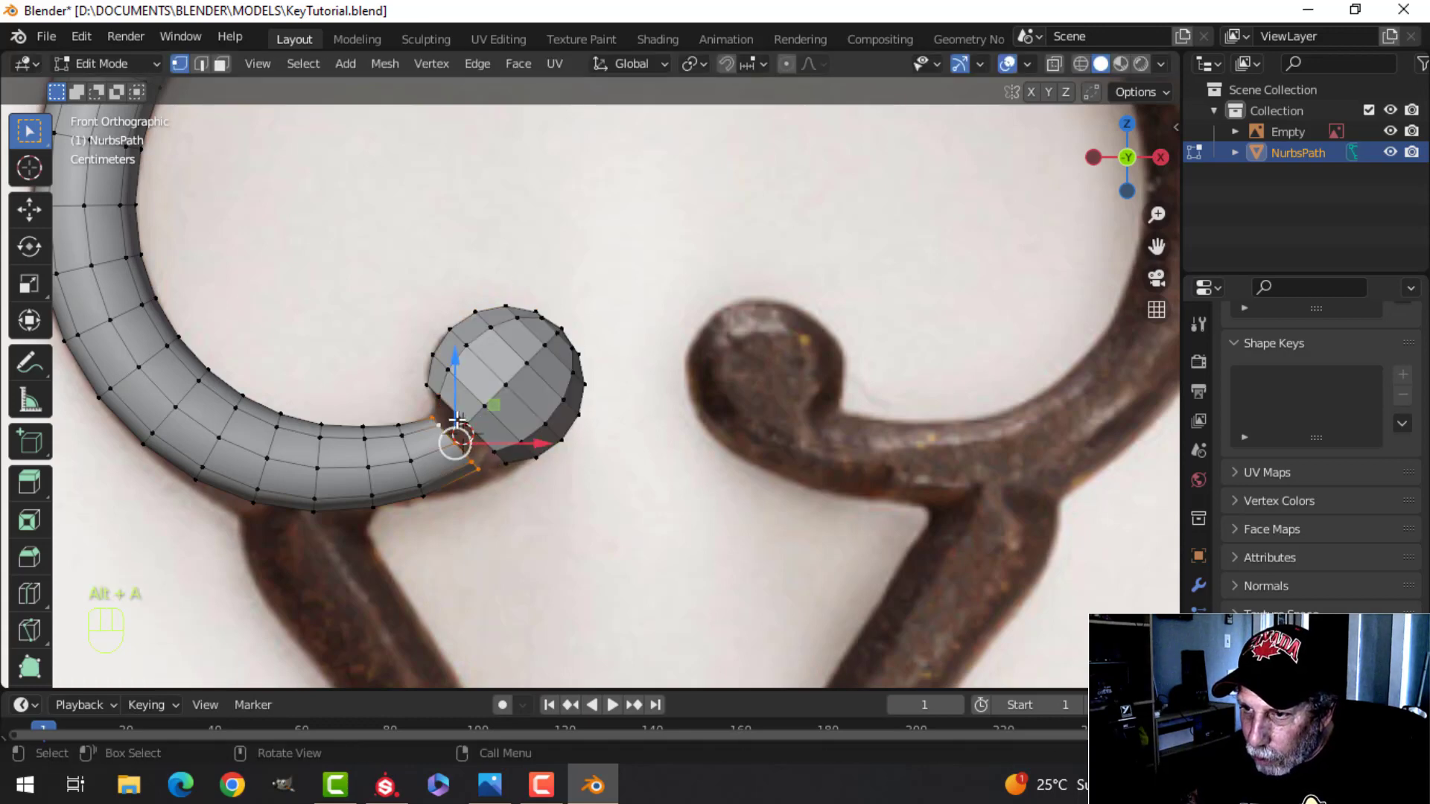
{"action": "left_click", "coordinate": [457, 413], "text": "alt+shift"}
{"action": "key", "text": "ctrl+e"}
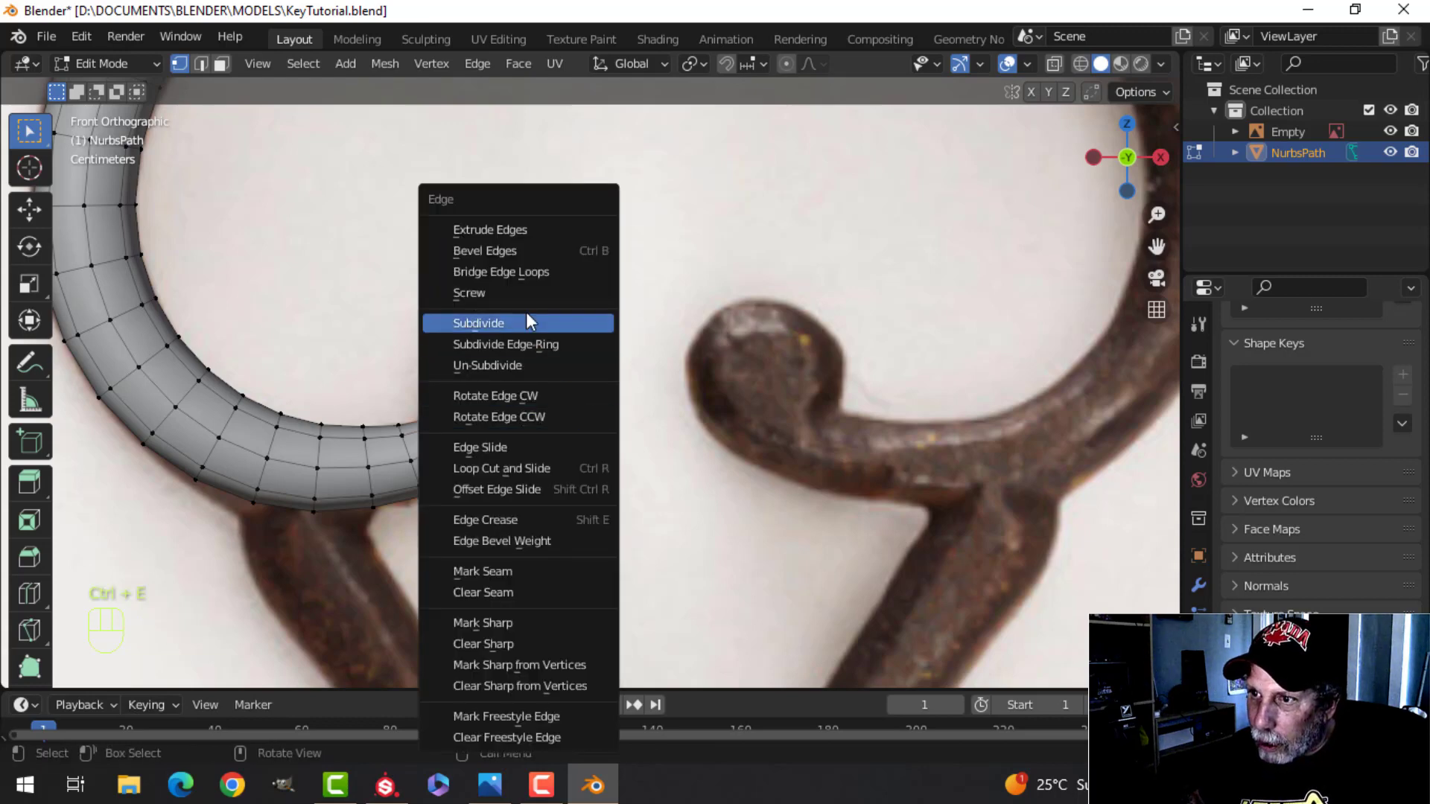
{"action": "left_click", "coordinate": [525, 276]}
{"action": "key", "text": "alt+a"}
{"action": "key", "text": "Tab"}
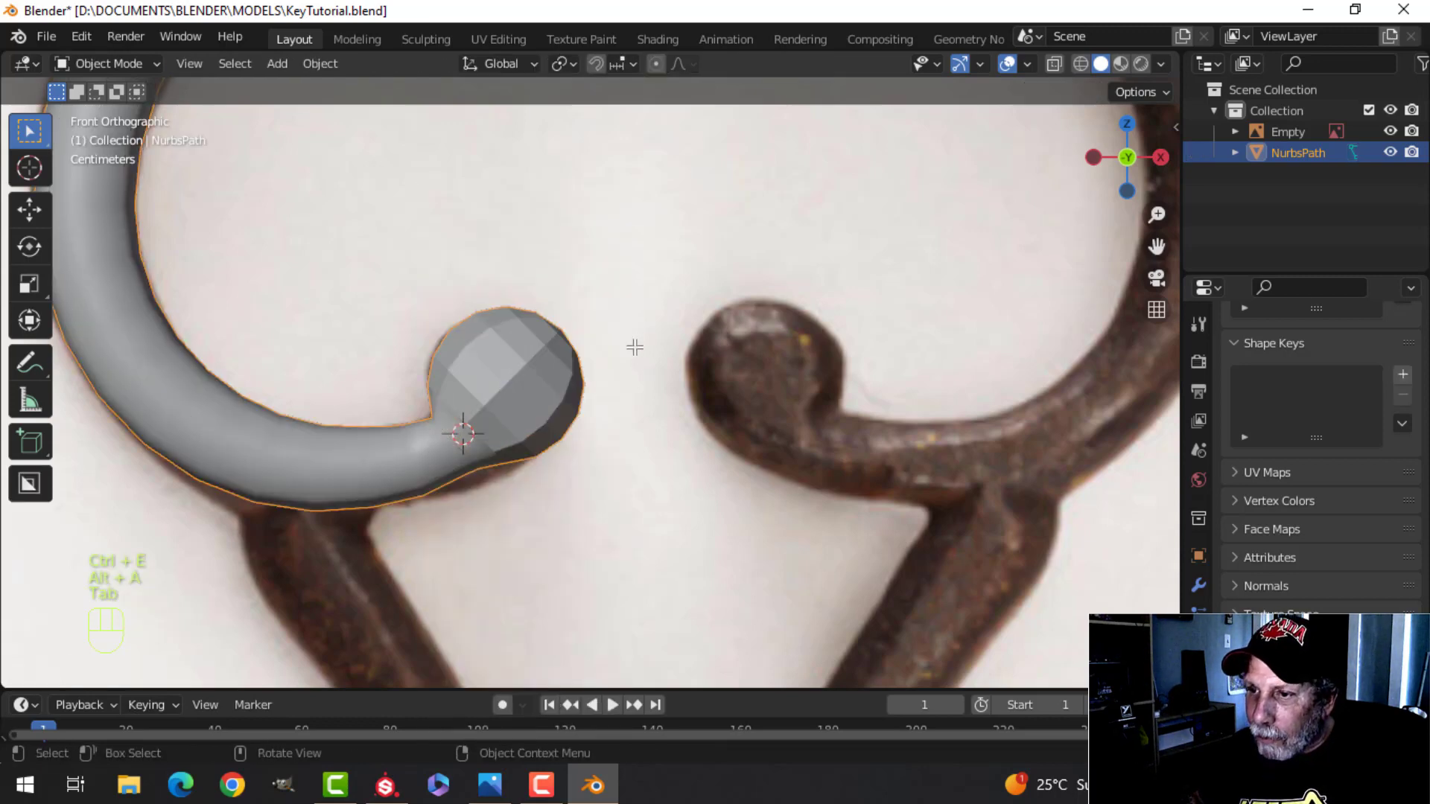
Step: Shade the joined bow half smooth and add a level 2 subdivision surface to it
{"action": "right_click", "coordinate": [490, 387]}
{"action": "left_click", "coordinate": [488, 380]}
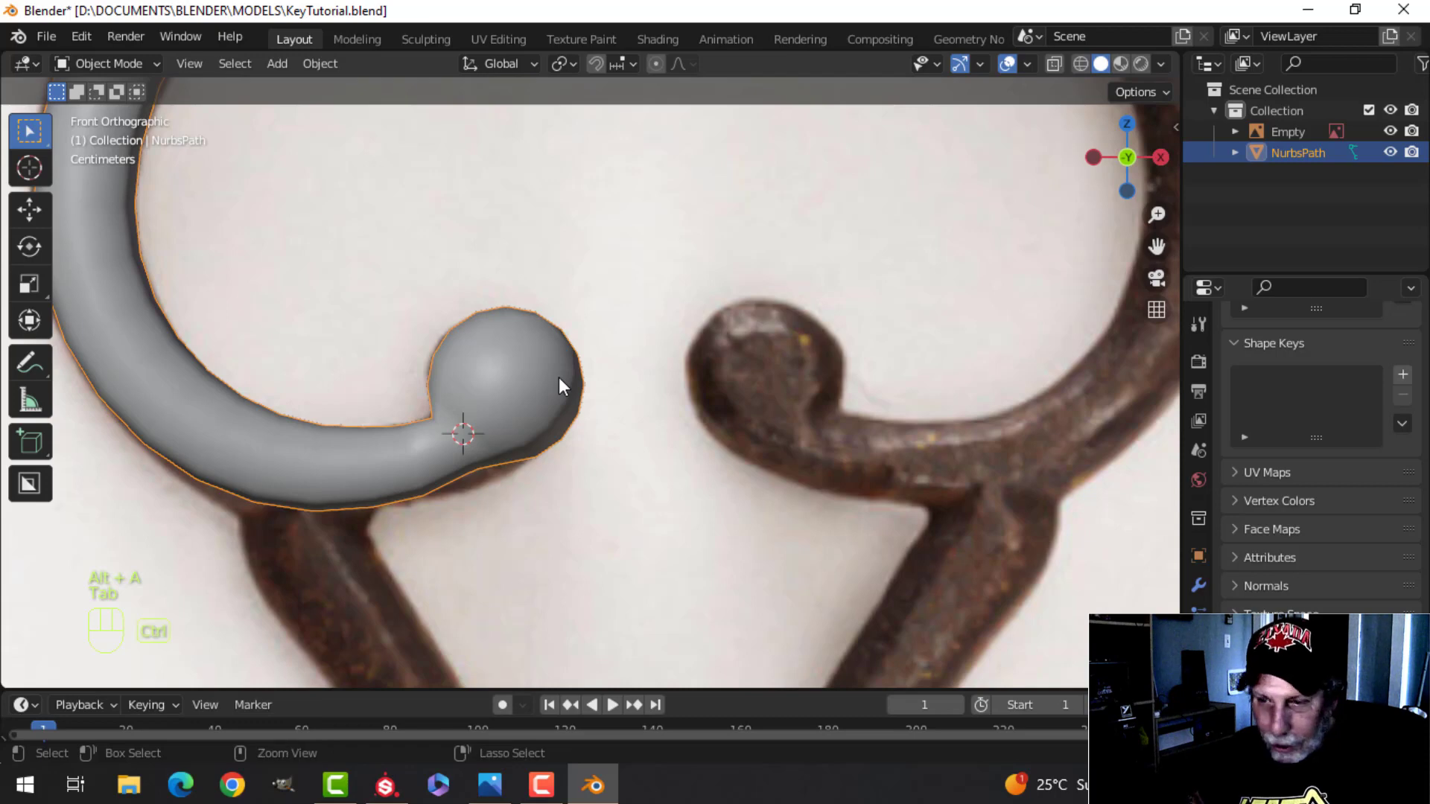
{"action": "key", "text": "ctrl+2"}
{"action": "scroll", "coordinate": [558, 377], "scroll_direction": "down", "scroll_amount": 5}
{"action": "key", "text": "alt+a"}
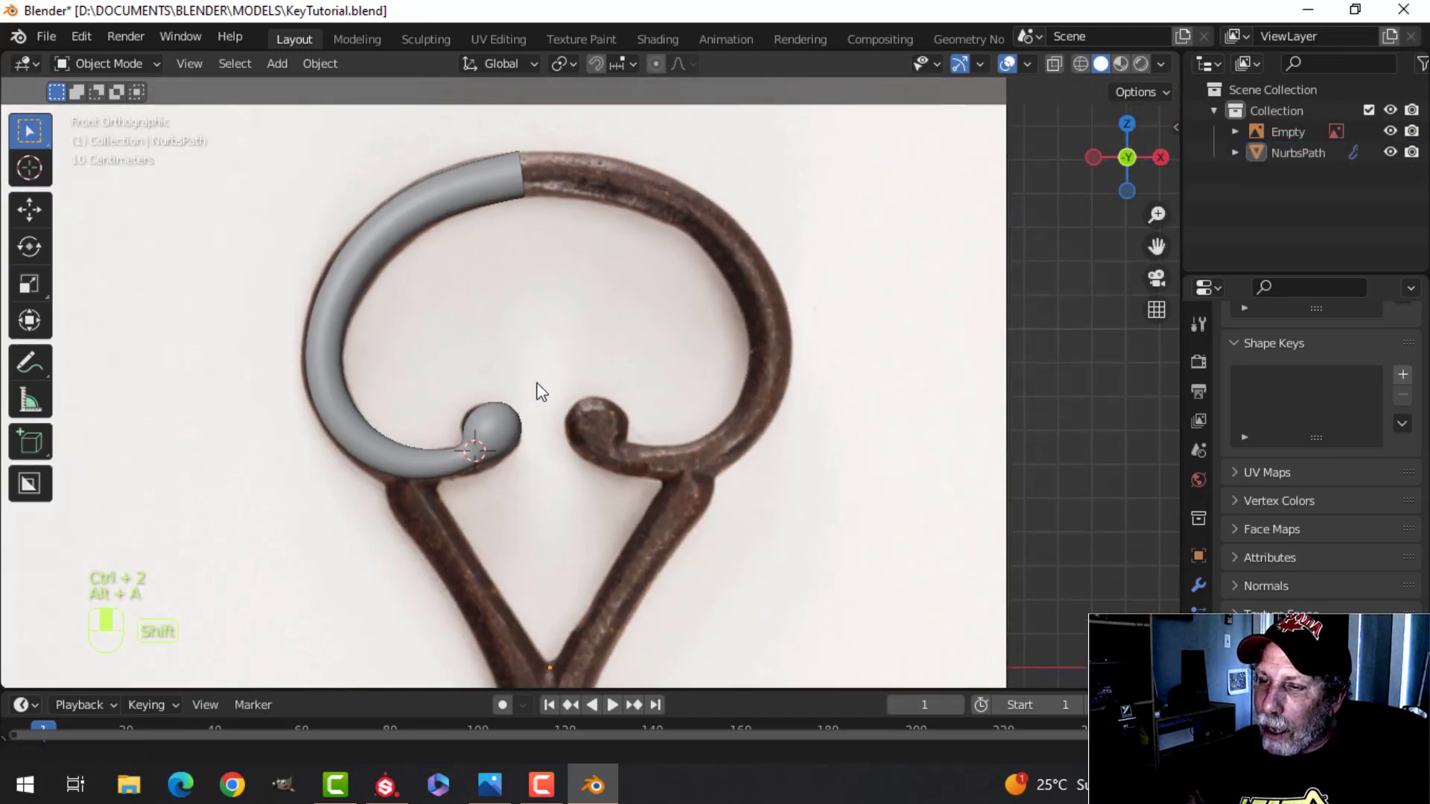
Step: Add a Mirror modifier on the X axis to the bow half and place it above the Subdivision modifier
{"action": "left_click", "coordinate": [515, 224]}
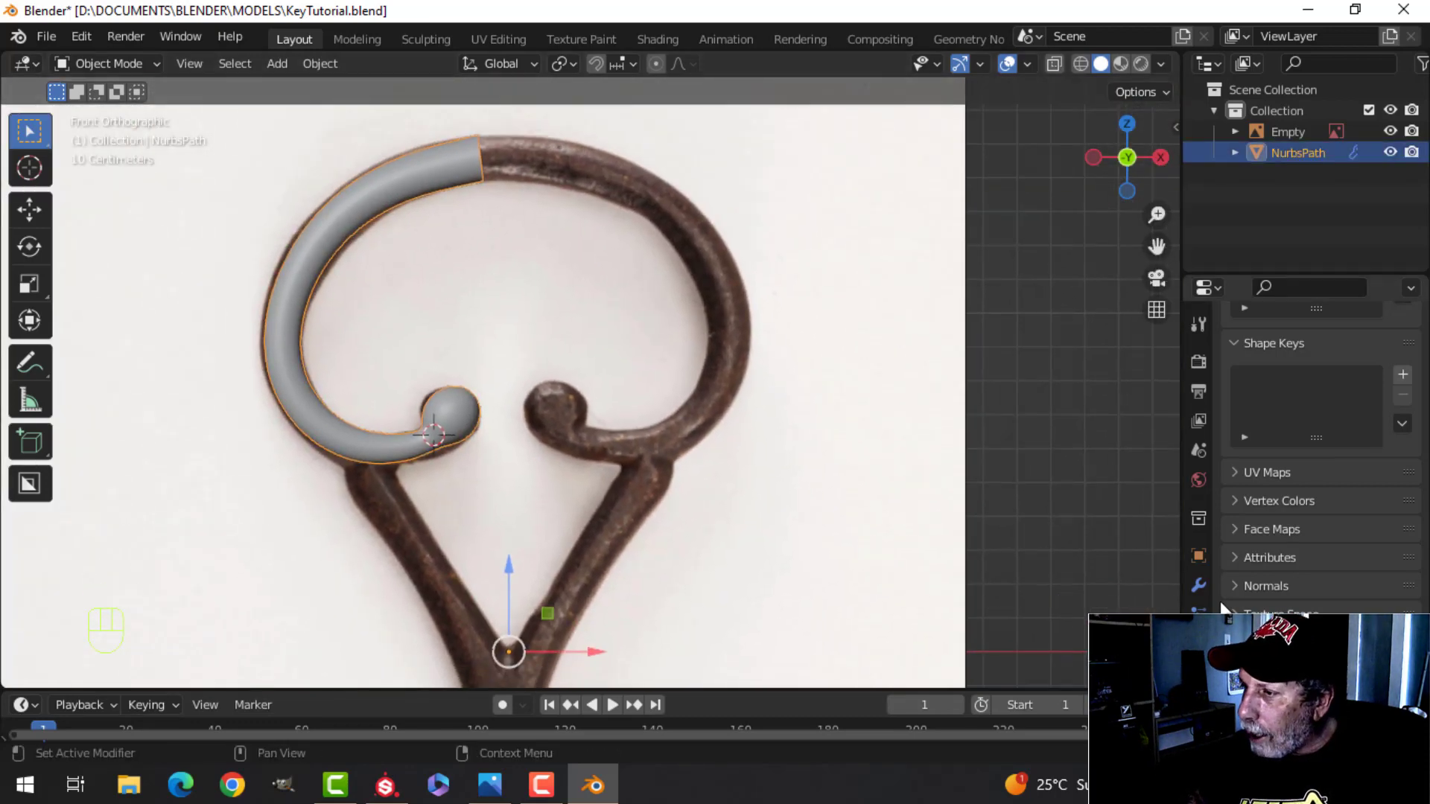
{"action": "left_click", "coordinate": [1199, 585]}
{"action": "left_click", "coordinate": [1250, 359]}
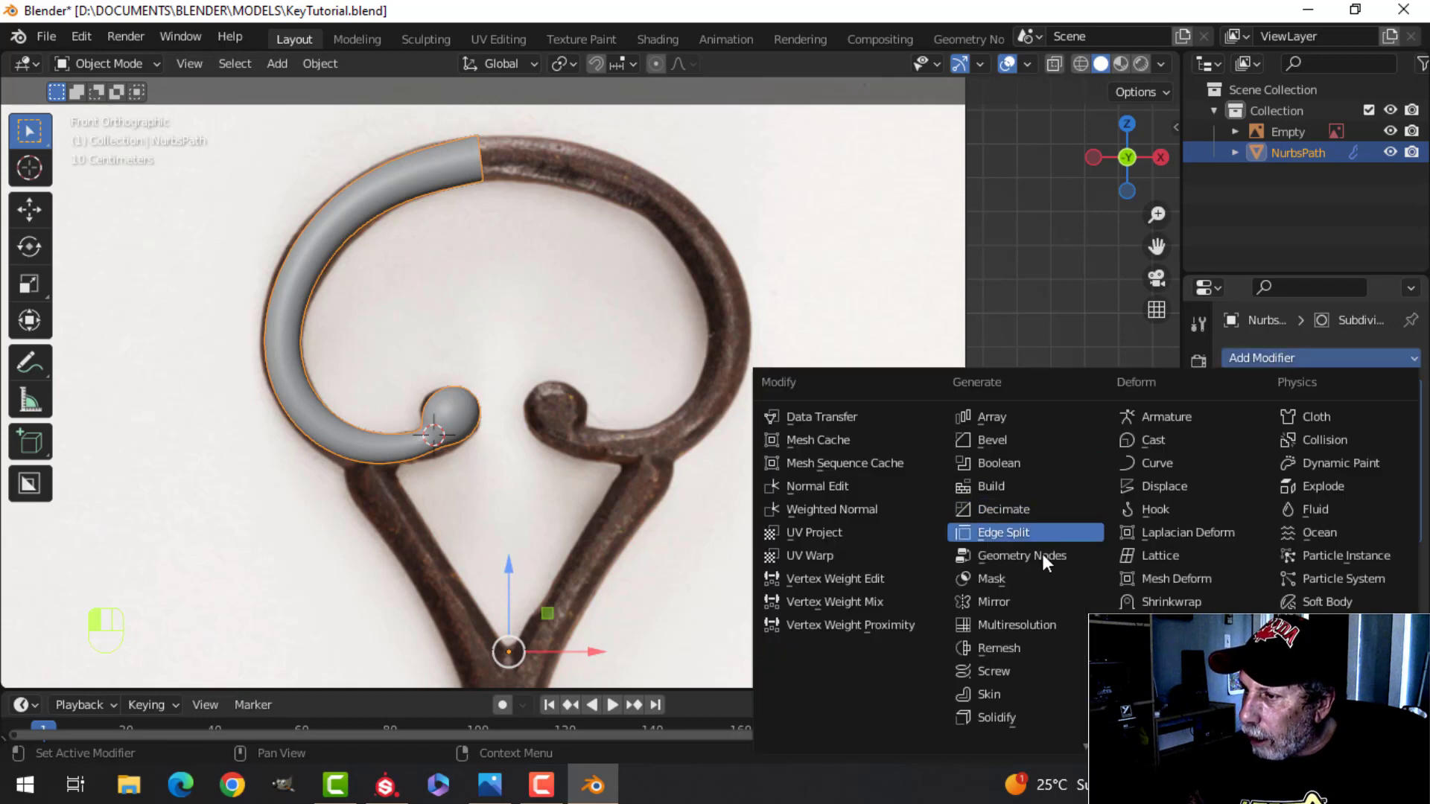
{"action": "left_click", "coordinate": [1026, 600]}
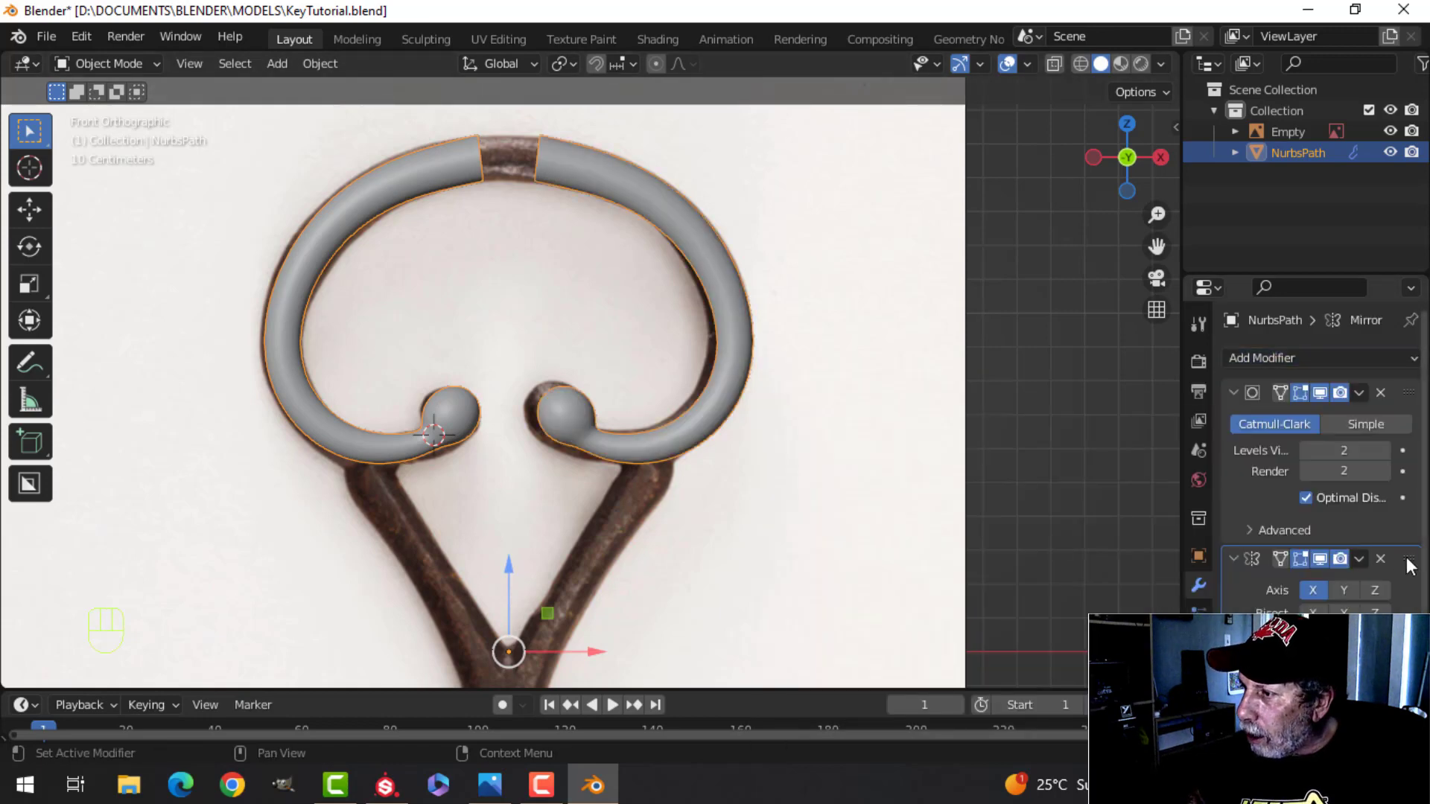
{"action": "left_click_drag", "start_coordinate": [1410, 566], "coordinate": [1331, 338]}
Step: Examine how the mirrored bow fits the reference at the upper gap, the two scroll tips and the legs
{"action": "scroll", "coordinate": [528, 209], "scroll_direction": "up", "scroll_amount": 3}
{"action": "middle_click_drag", "start_coordinate": [529, 209], "coordinate": [523, 372], "text": "shift"}
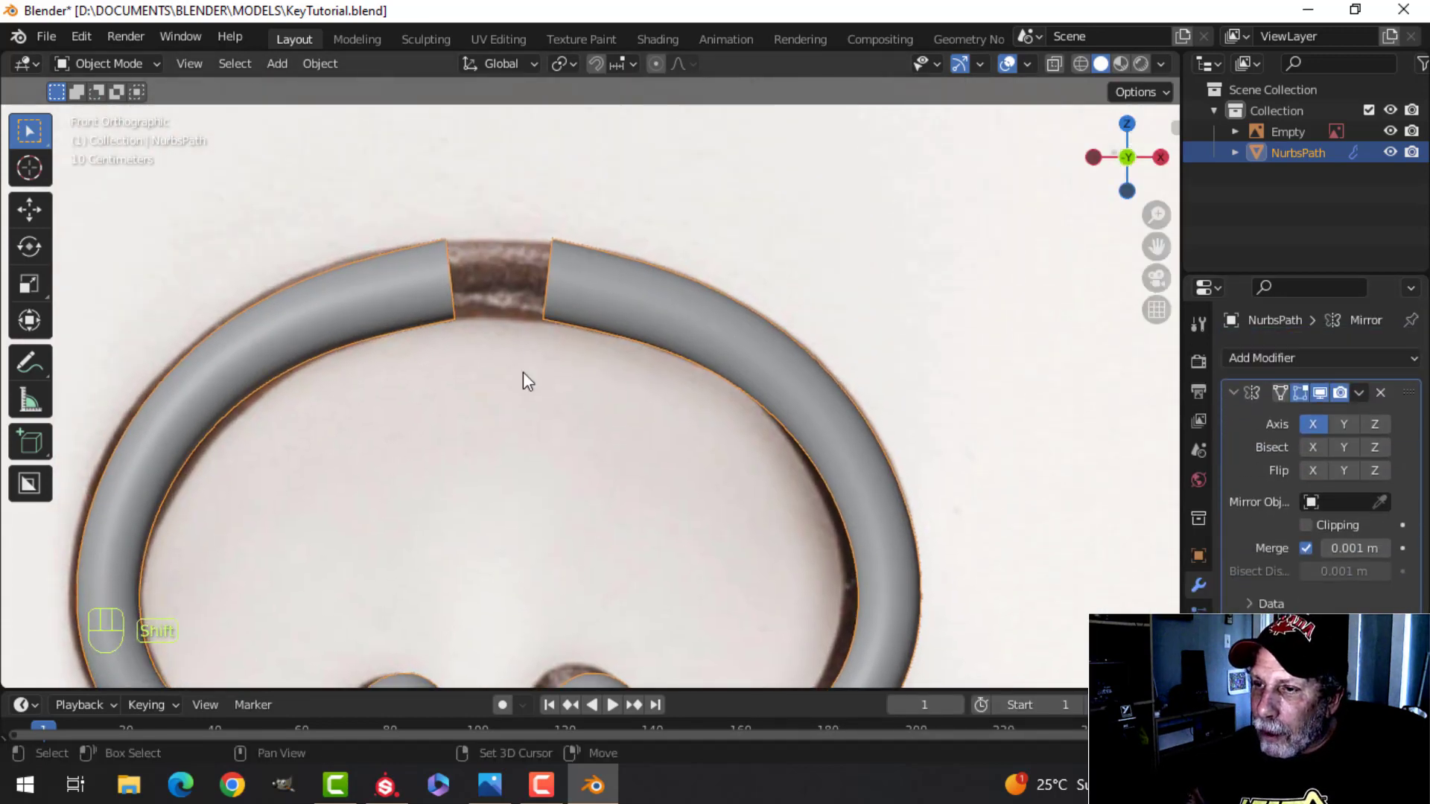
{"action": "scroll", "coordinate": [476, 271], "scroll_direction": "down", "scroll_amount": 3}
{"action": "middle_click_drag", "start_coordinate": [641, 479], "coordinate": [581, 351], "text": "shift"}
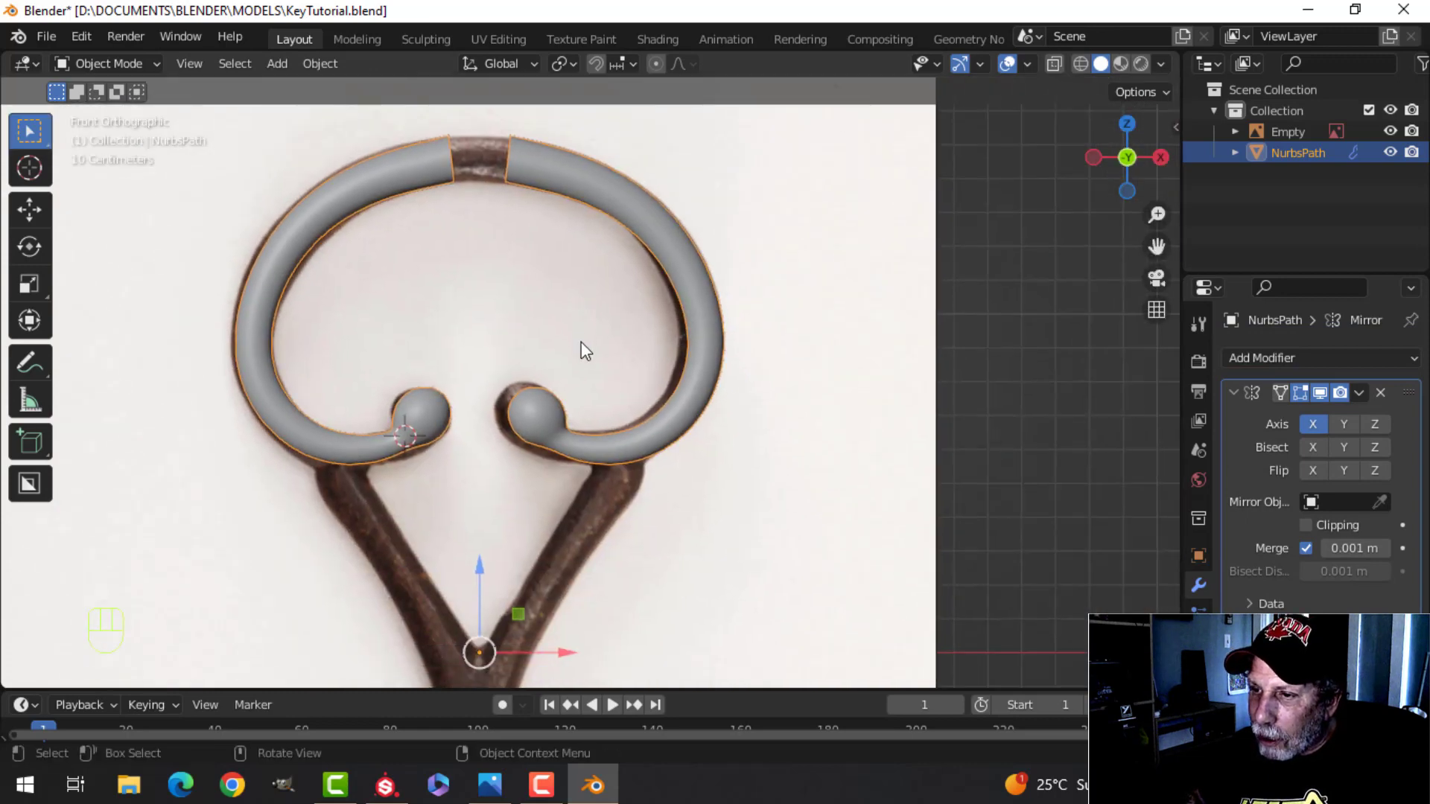
{"action": "scroll", "coordinate": [581, 342], "scroll_direction": "up", "scroll_amount": 3}
{"action": "middle_click_drag", "start_coordinate": [538, 270], "coordinate": [605, 300], "text": "shift"}
{"action": "scroll", "coordinate": [592, 318], "scroll_direction": "up", "scroll_amount": 1}
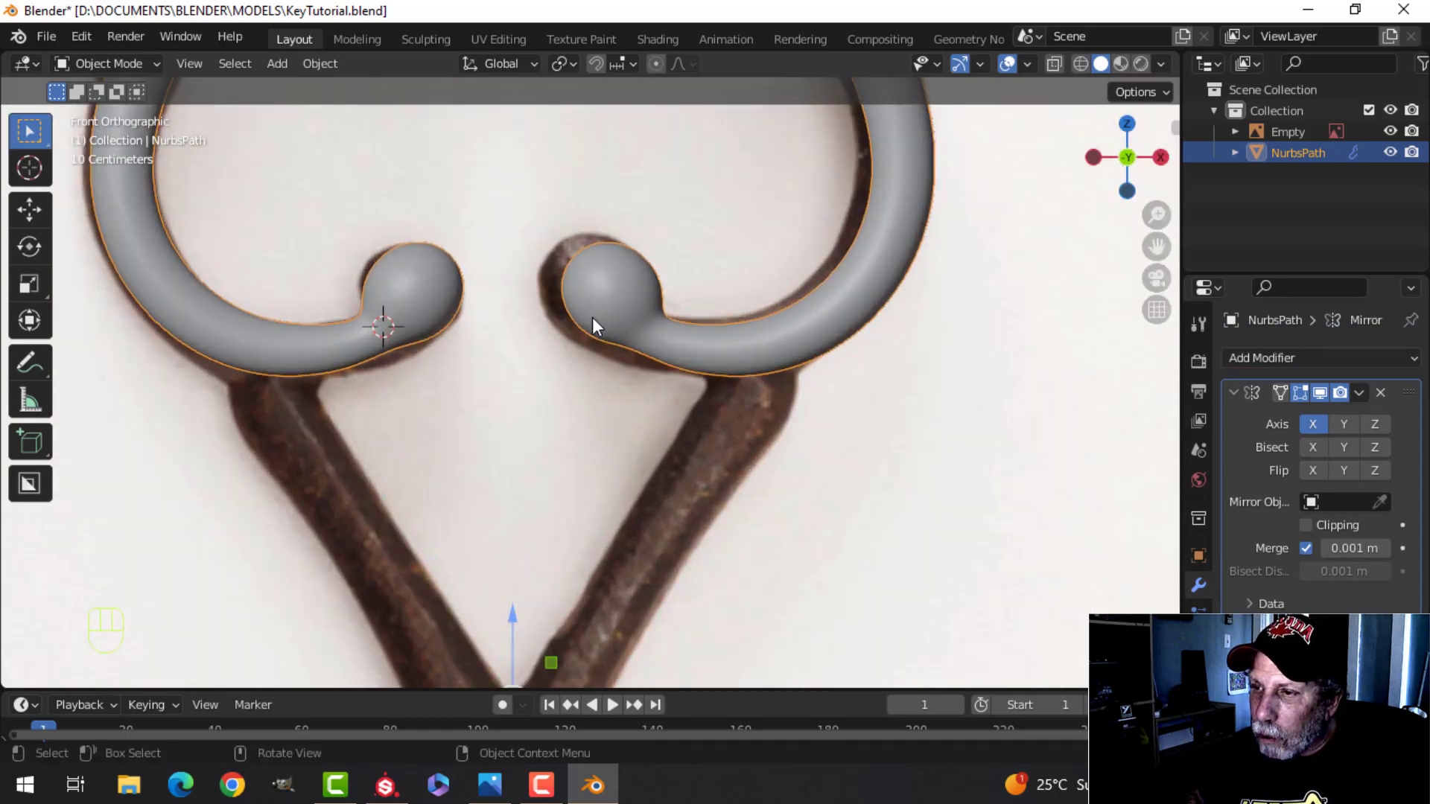
{"action": "scroll", "coordinate": [444, 359], "scroll_direction": "down", "scroll_amount": 3}
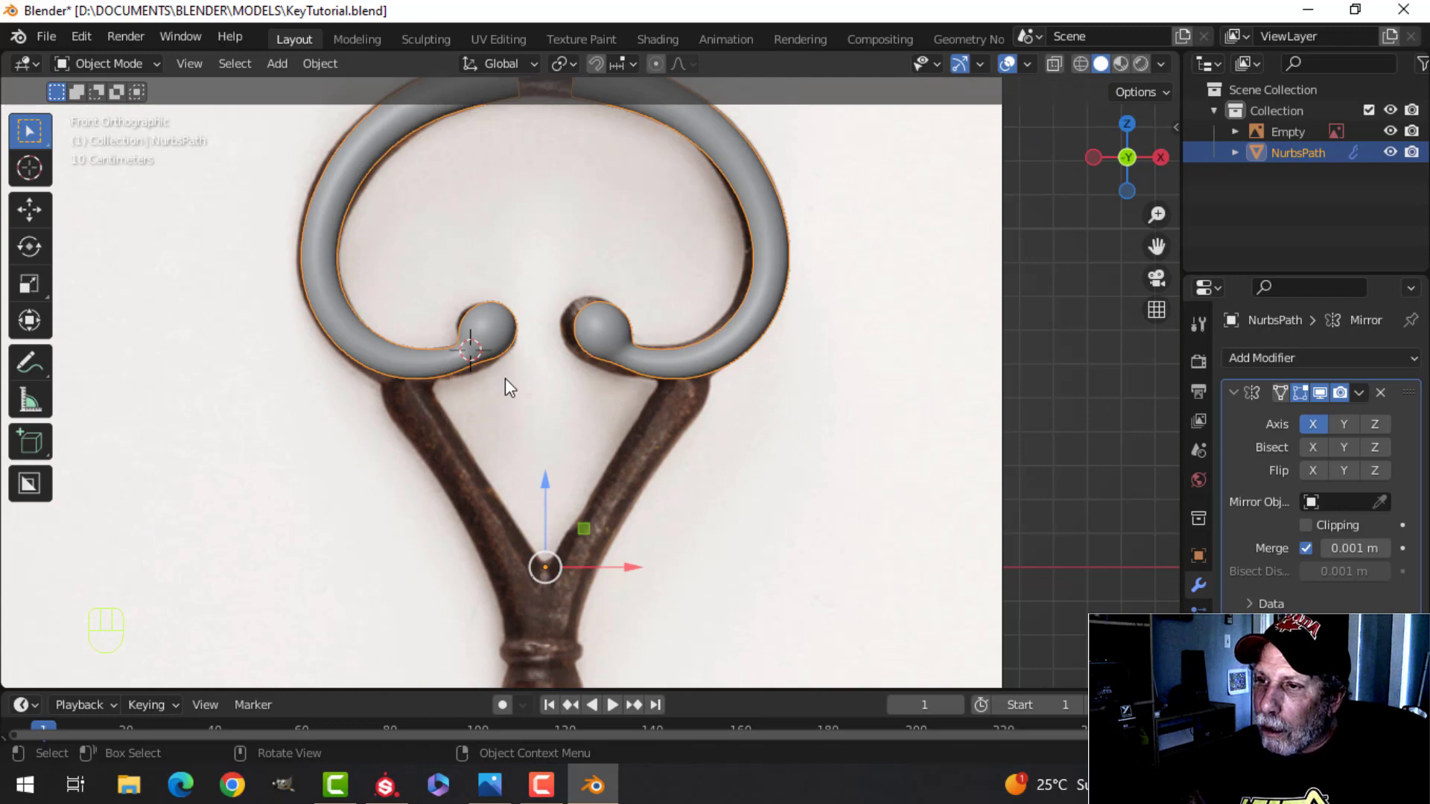
{"action": "scroll", "coordinate": [505, 378], "scroll_direction": "down", "scroll_amount": 2}
{"action": "mouse_move", "coordinate": [505, 378]}
{"action": "middle_mouse_down", "text": "shift"}
{"action": "mouse_move", "coordinate": [503, 418]}
{"action": "mouse_move", "coordinate": [502, 403]}
{"action": "middle_mouse_up", "text": "shift"}
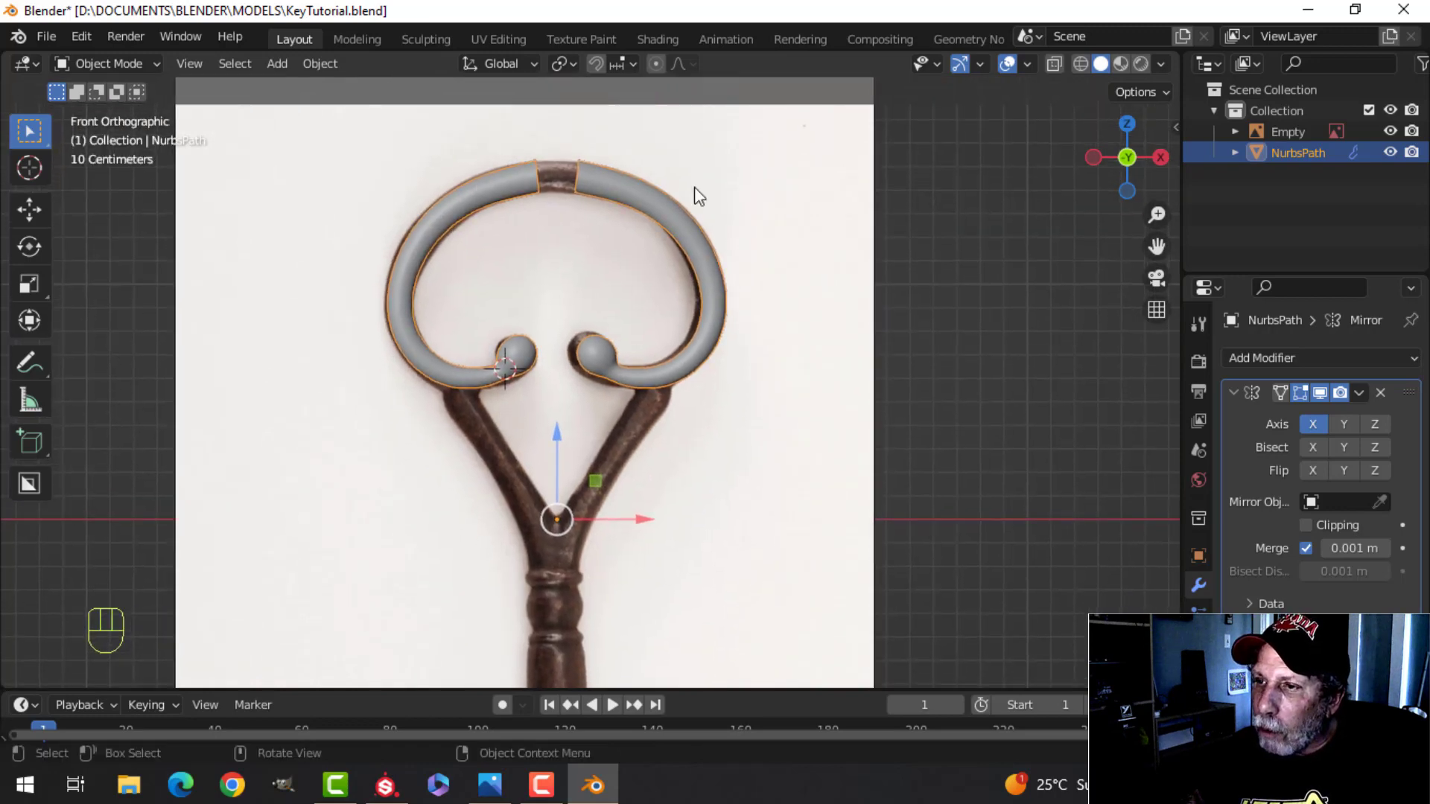
{"action": "scroll", "coordinate": [501, 337], "scroll_direction": "up", "scroll_amount": 2}
{"action": "middle_click_drag", "start_coordinate": [500, 337], "coordinate": [577, 332], "text": "shift"}
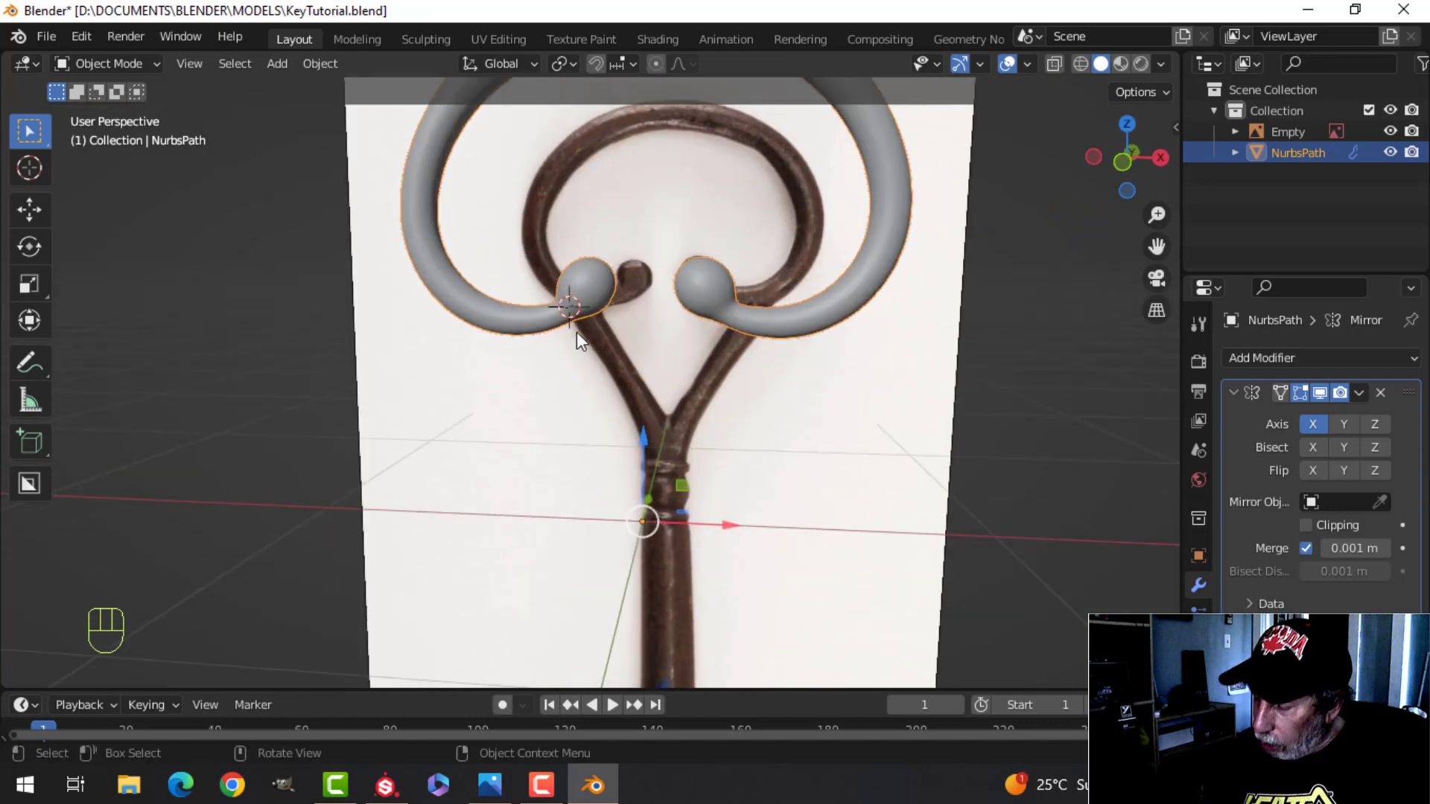
{"action": "key", "text": "KP_1"}
{"action": "scroll", "coordinate": [584, 359], "scroll_direction": "up", "scroll_amount": 2}
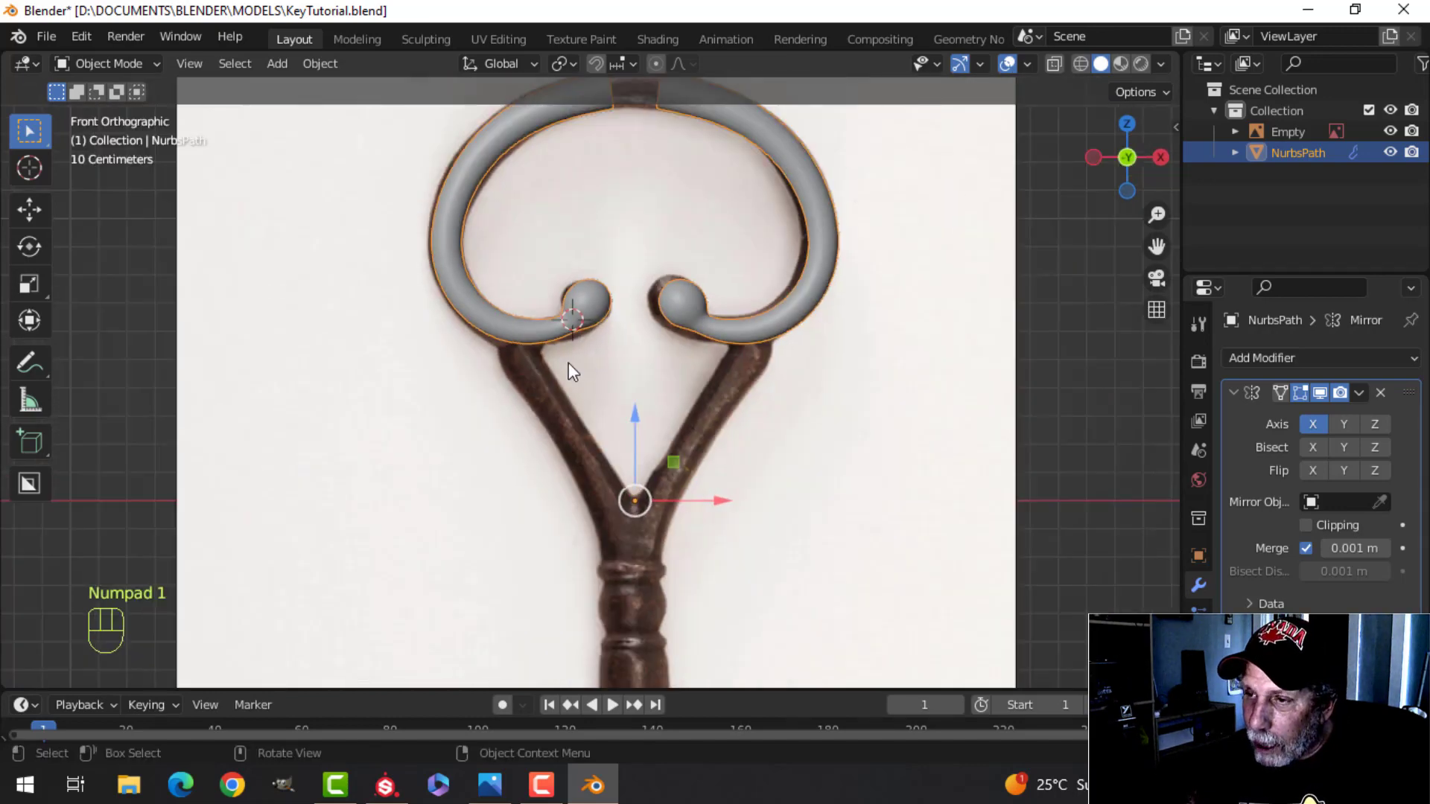
Step: Enter Edit Mode on the bow and hide the Mirror modifier's effect in the viewport
{"action": "key", "text": "Tab"}
{"action": "middle_click_drag", "start_coordinate": [485, 361], "coordinate": [553, 370], "text": "shift"}
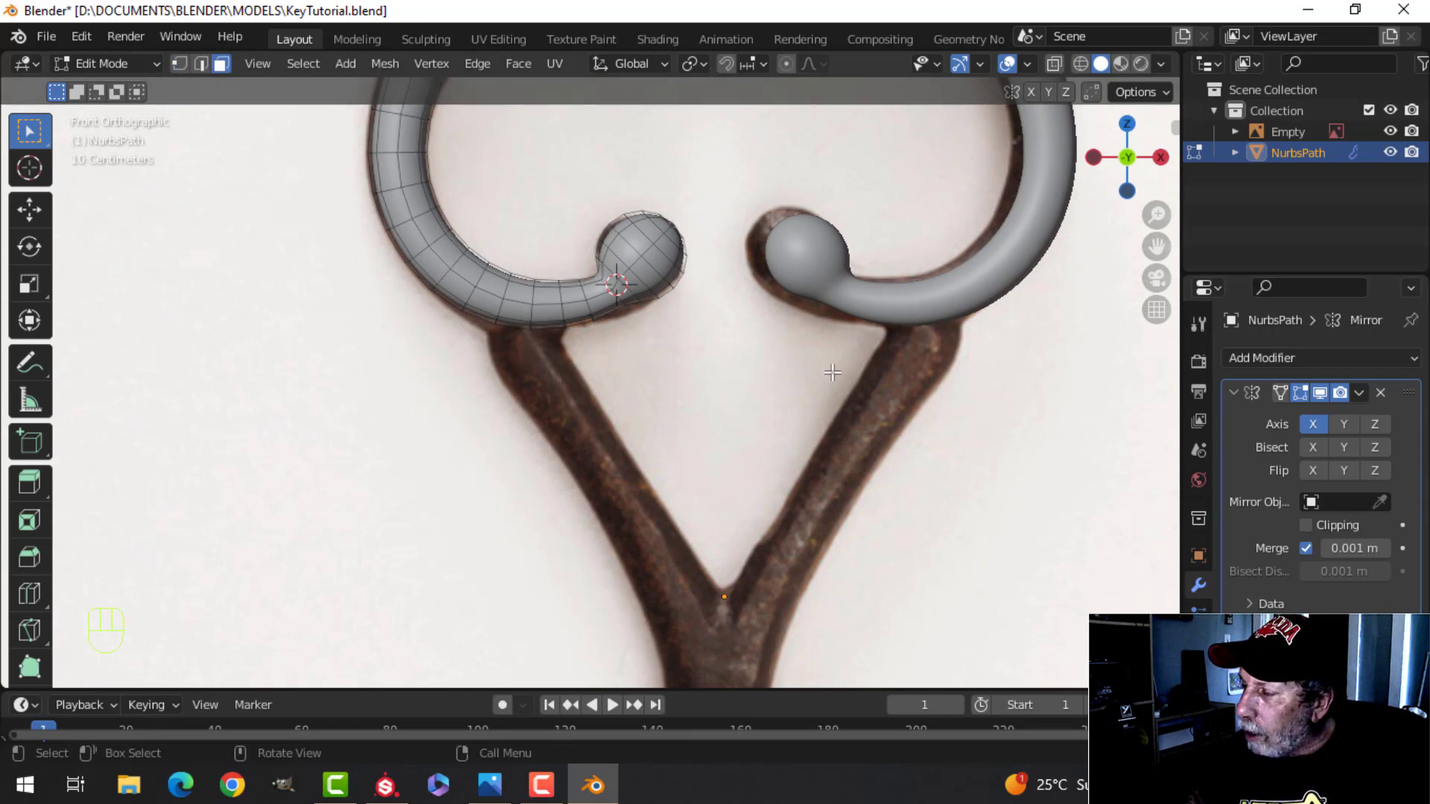
{"action": "left_click", "coordinate": [1319, 393]}
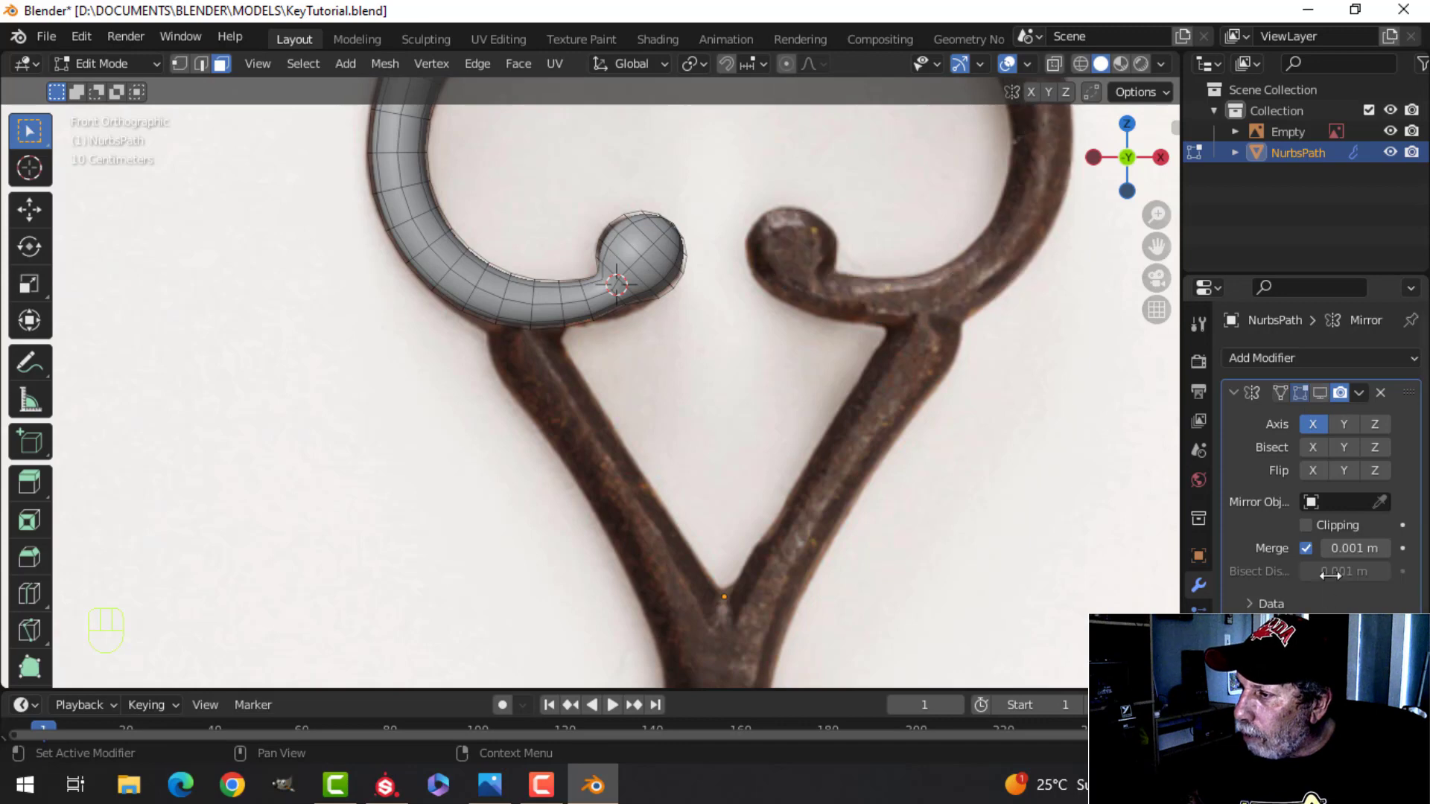
Step: Select the two adjacent face loops of the tube directly above the reference's left leg
{"action": "middle_click_drag", "start_coordinate": [671, 411], "coordinate": [667, 356]}
{"action": "key", "text": "KP_1"}
{"action": "scroll", "coordinate": [667, 351], "scroll_direction": "up", "scroll_amount": 4}
{"action": "middle_click_drag", "start_coordinate": [437, 296], "coordinate": [524, 330], "text": "shift"}
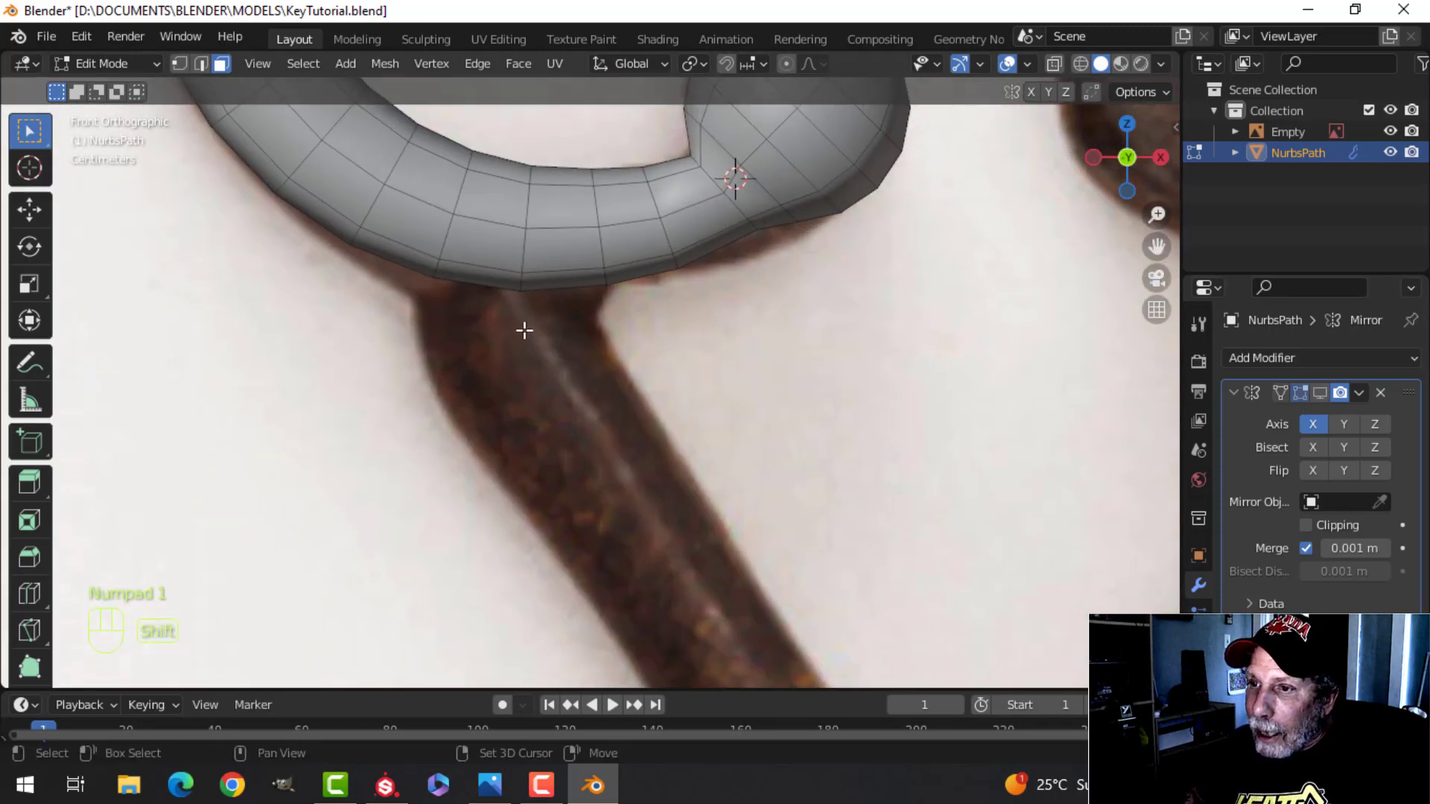
{"action": "left_click", "coordinate": [490, 230], "text": "alt+shift"}
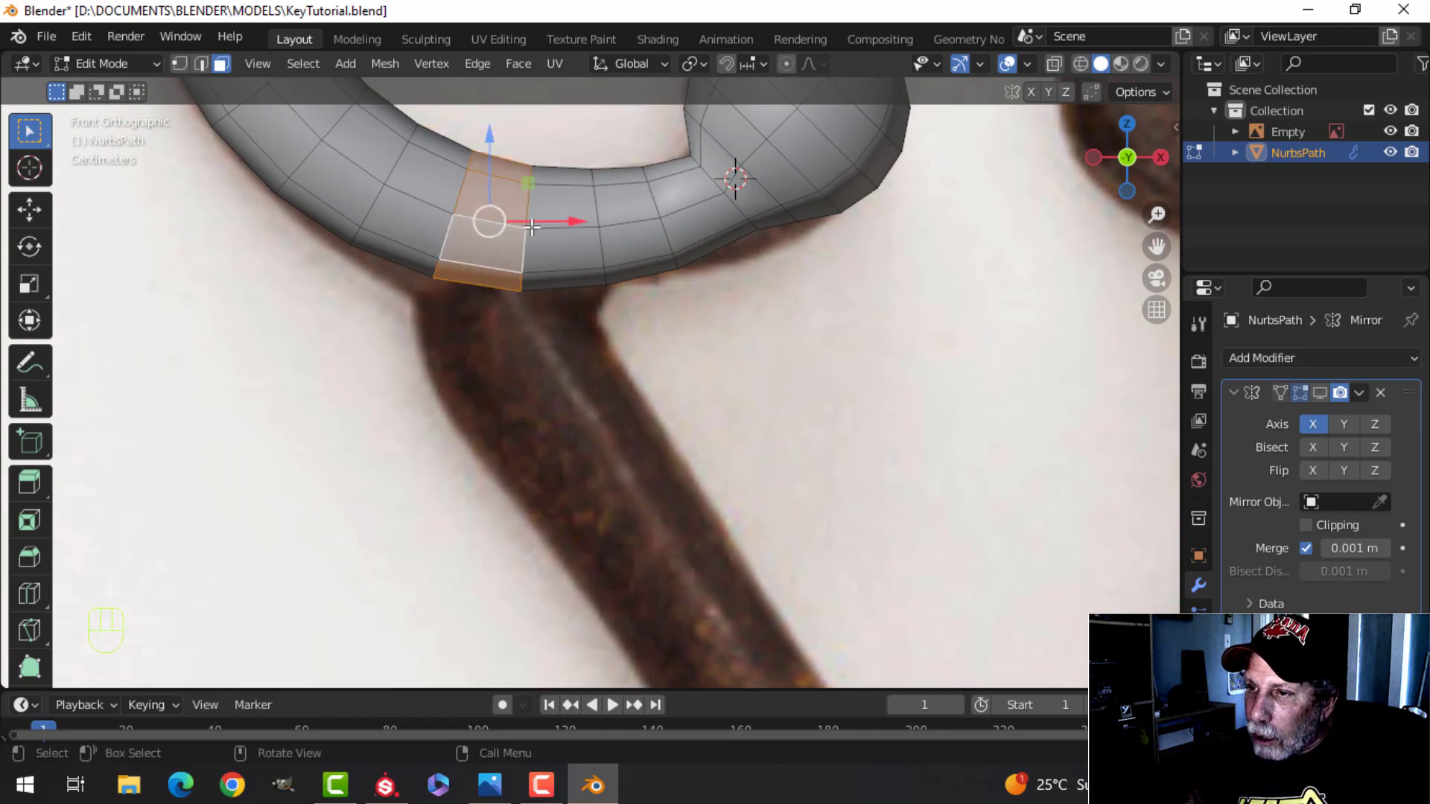
{"action": "left_click", "coordinate": [558, 227], "text": "alt+shift"}
{"action": "scroll", "coordinate": [629, 387], "scroll_direction": "down", "scroll_amount": 3}
{"action": "middle_click_drag", "start_coordinate": [629, 386], "coordinate": [651, 341]}
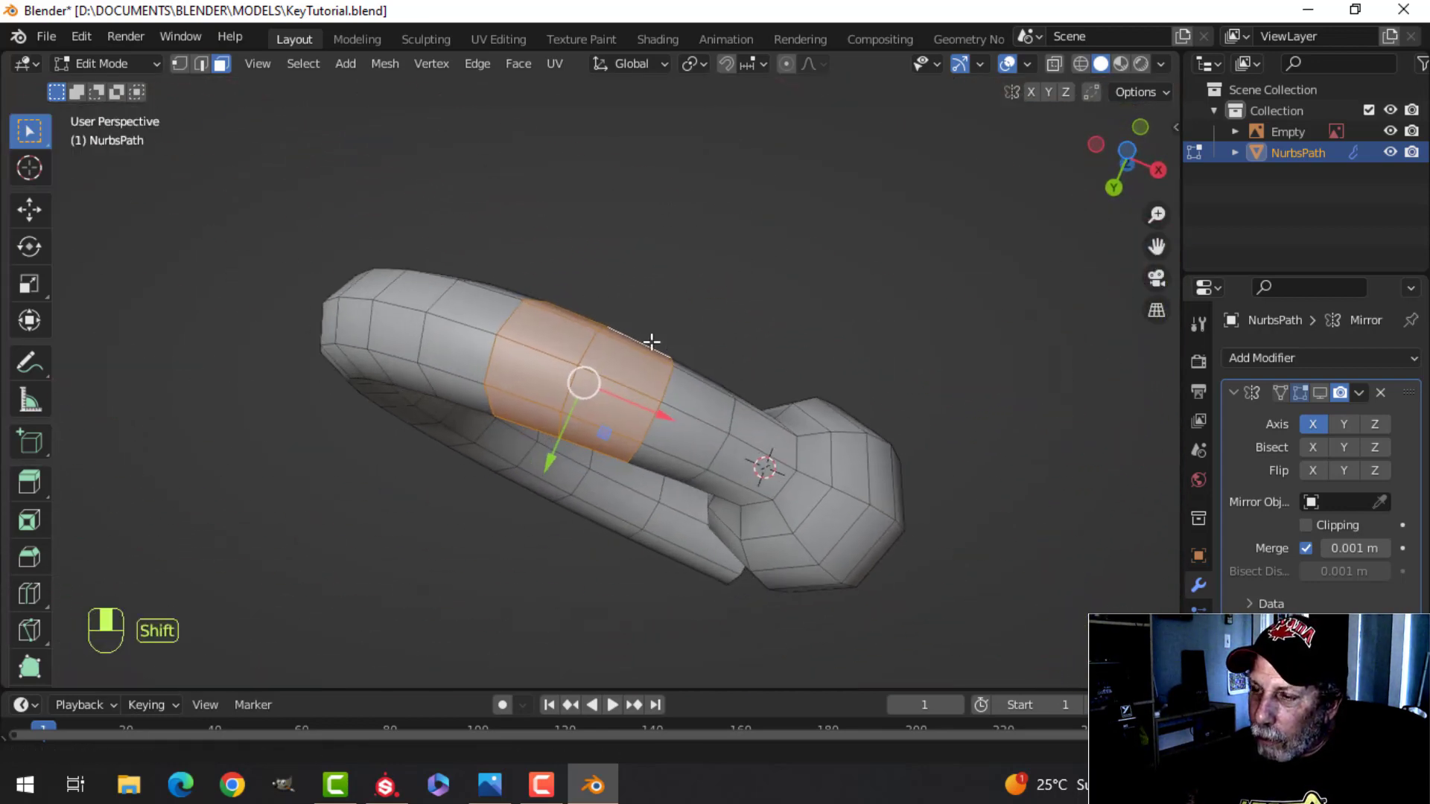
Step: Select only the four adjoining faces on the tube's underside where the left leg attaches, and return to front view
{"action": "scroll", "coordinate": [598, 360], "scroll_direction": "up", "scroll_amount": 2}
{"action": "left_click", "coordinate": [553, 333]}
{"action": "left_click", "coordinate": [521, 380], "text": "shift"}
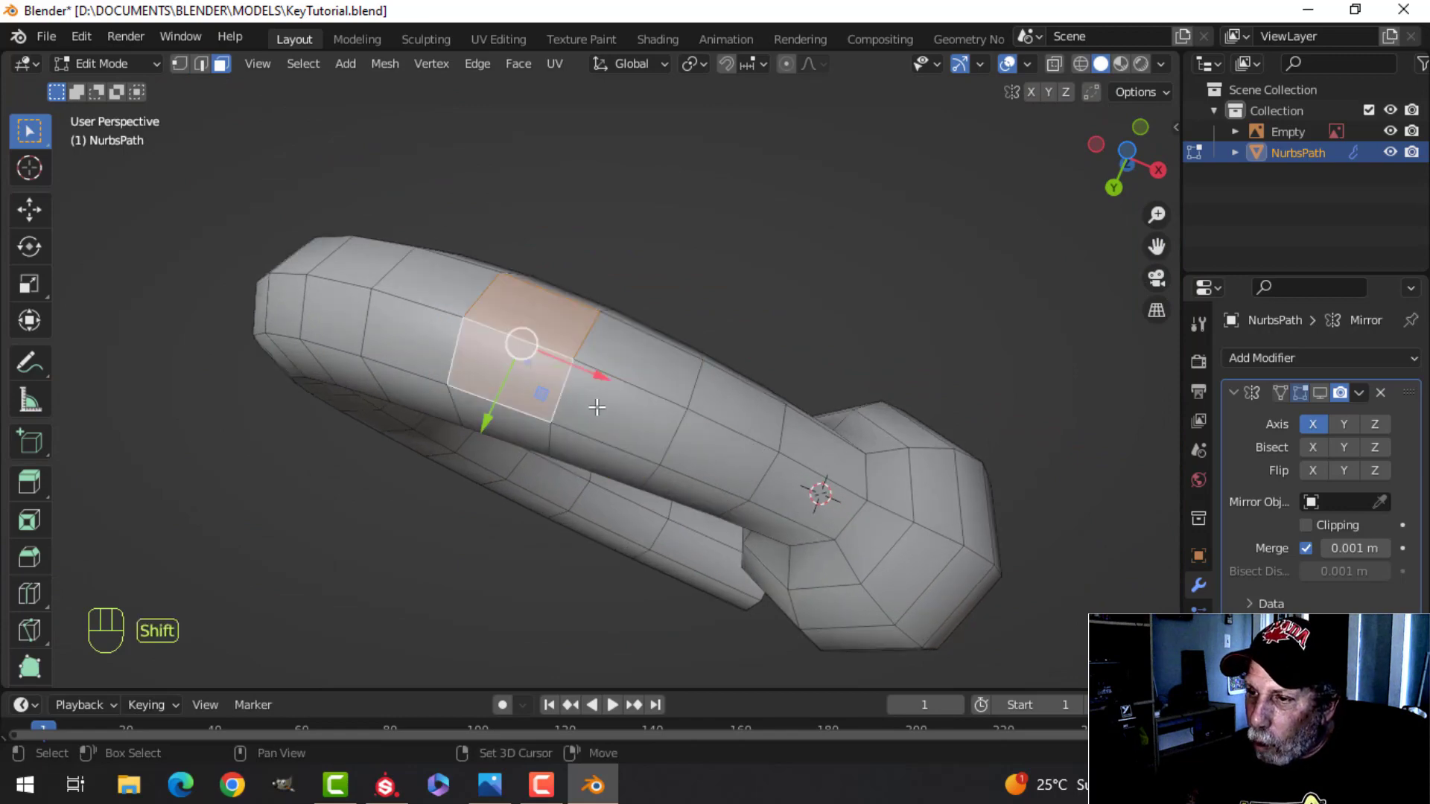
{"action": "left_click", "coordinate": [596, 408], "text": "shift"}
{"action": "left_click", "coordinate": [619, 367], "text": "shift"}
{"action": "scroll", "coordinate": [674, 354], "scroll_direction": "down", "scroll_amount": 2}
{"action": "key", "text": "KP_1"}
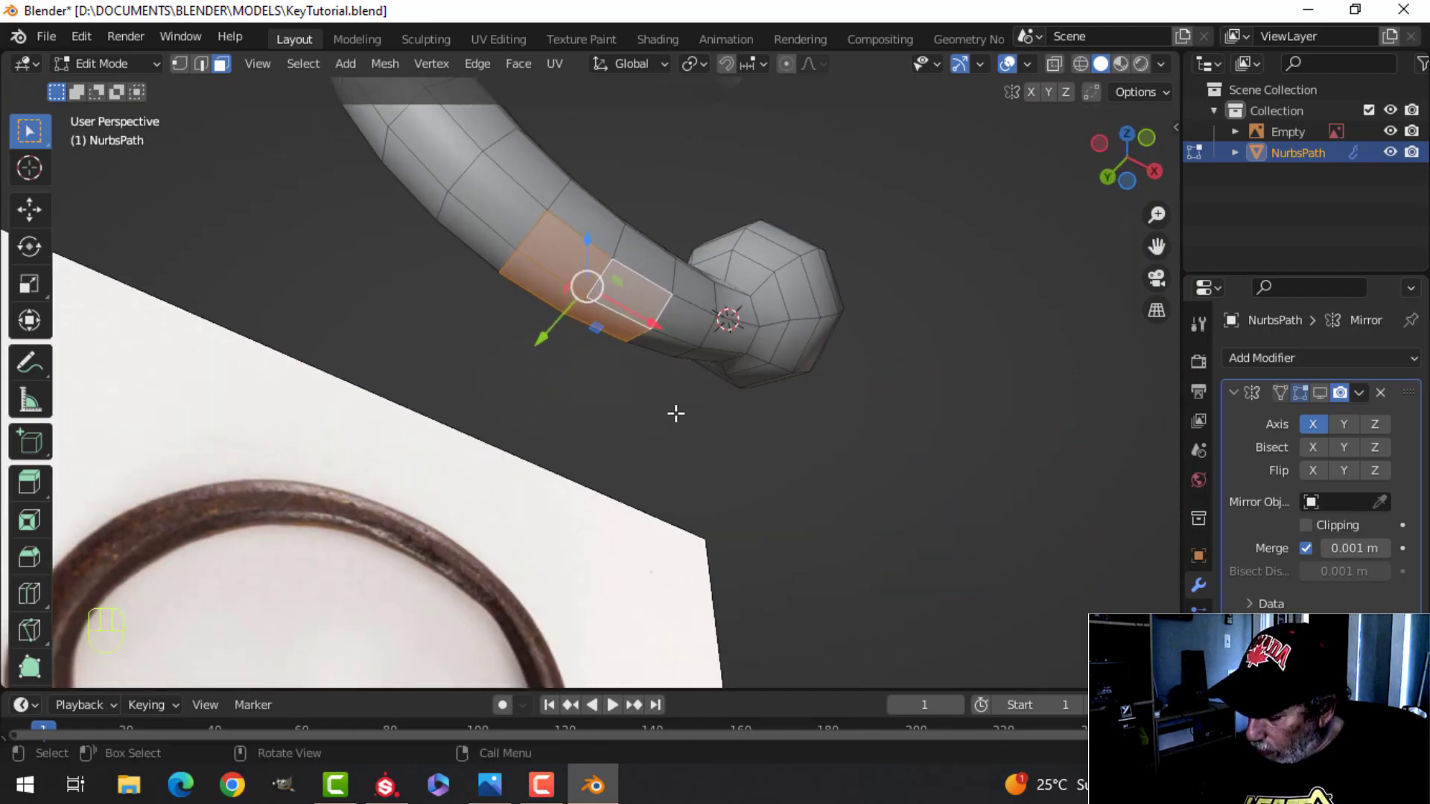
Step: Extrude the four underside faces a short distance down toward the left leg of the reference
{"action": "scroll", "coordinate": [674, 412], "scroll_direction": "up", "scroll_amount": 4}
{"action": "scroll", "coordinate": [676, 413], "scroll_direction": "down", "scroll_amount": 2}
{"action": "middle_click_drag", "start_coordinate": [667, 403], "coordinate": [582, 467], "text": "shift"}
{"action": "key", "text": "e"}
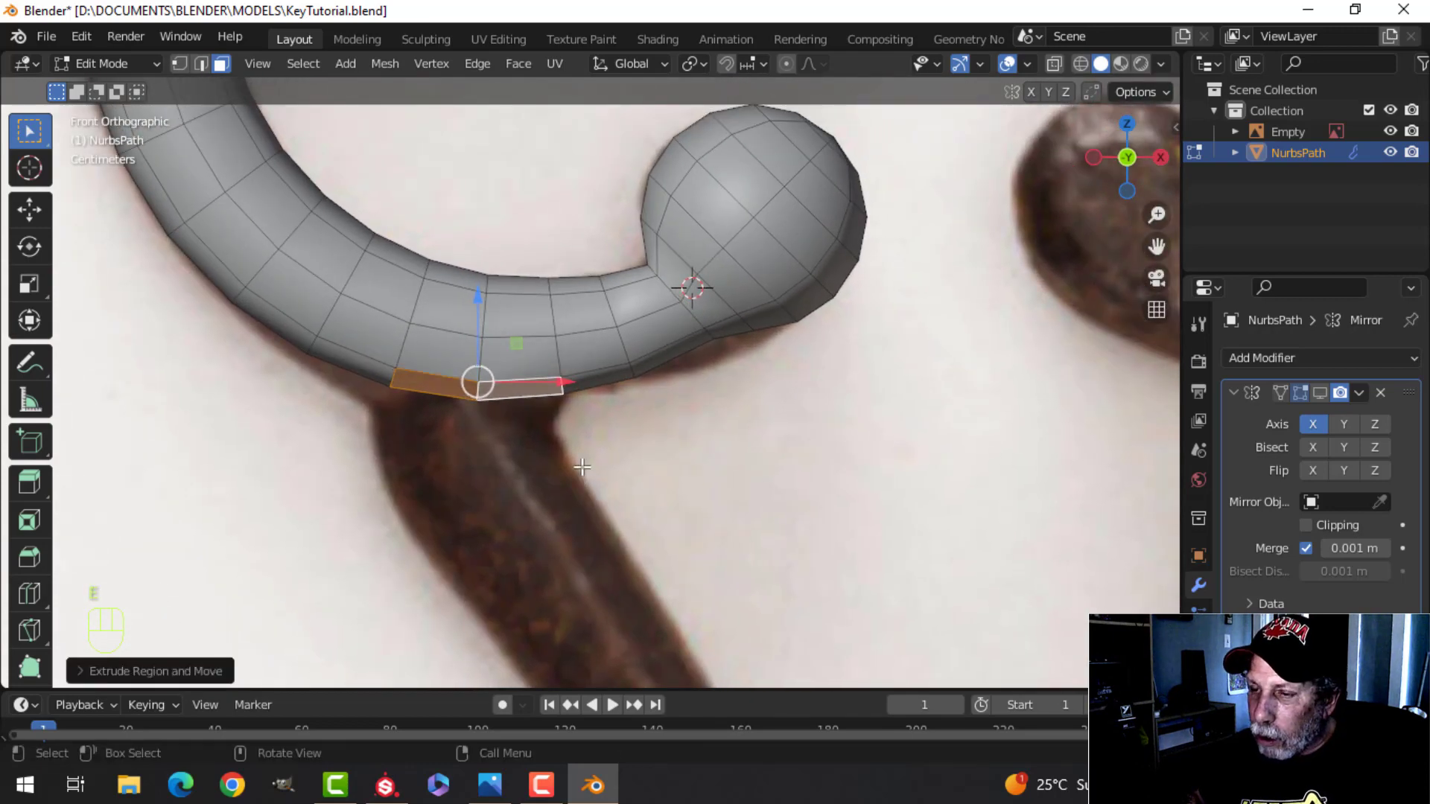
{"action": "key", "text": "g"}
{"action": "left_click", "coordinate": [583, 519]}
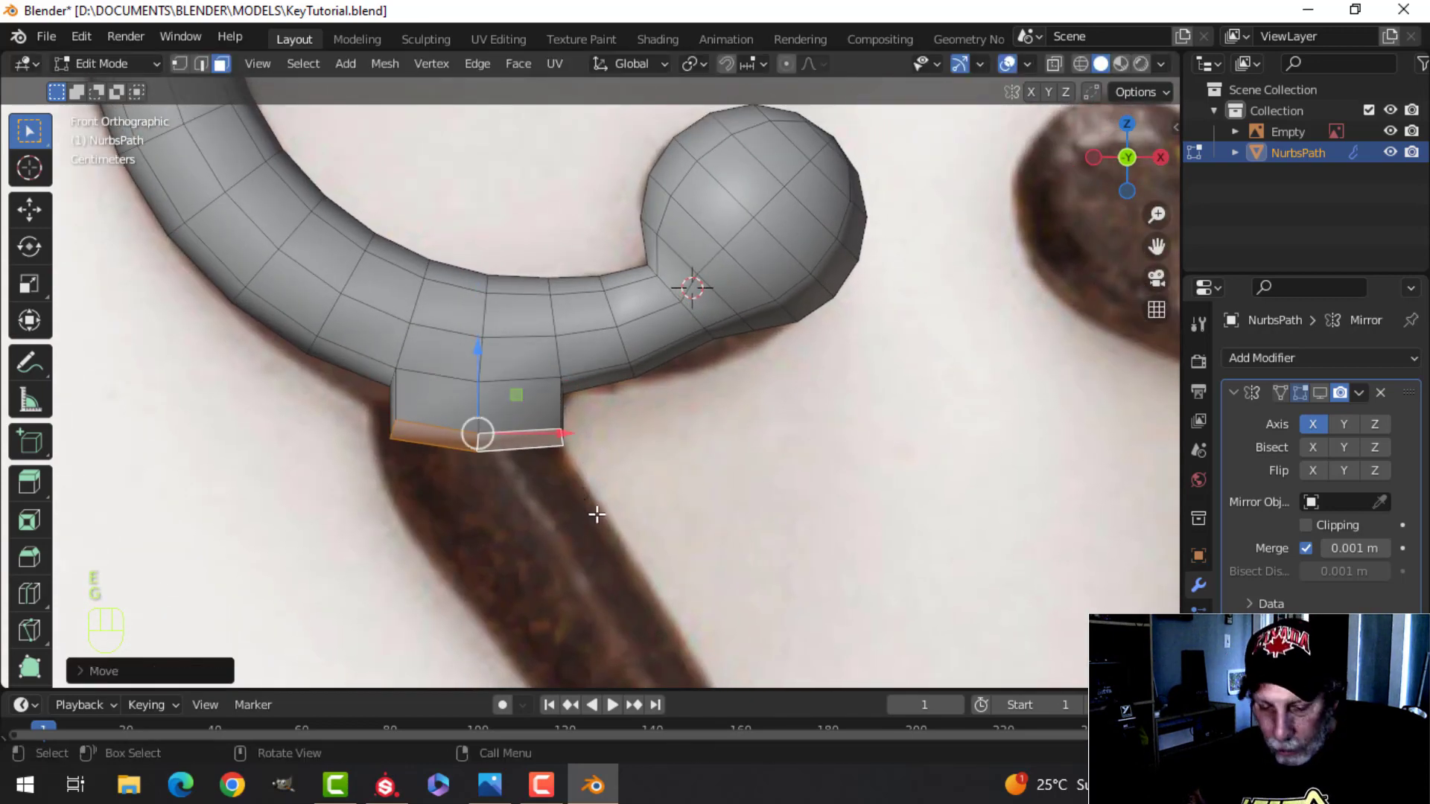
{"action": "left_click_drag", "start_coordinate": [483, 352], "coordinate": [481, 318]}
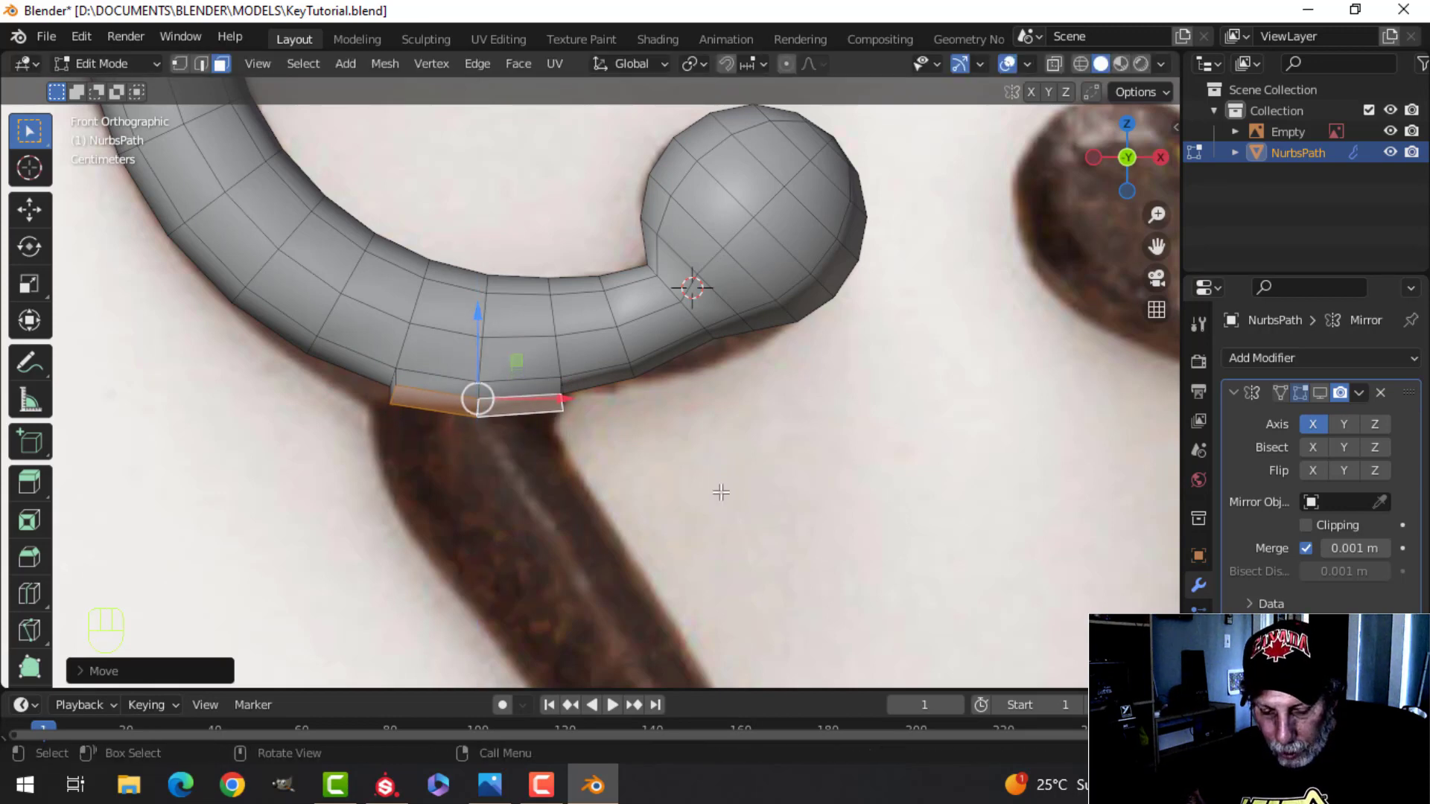
Step: Flatten the extruded end faces with a Z scale of 0 and delete them to leave the stub open
{"action": "key", "text": "s"}
{"action": "key", "text": "z"}
{"action": "key", "text": "0"}
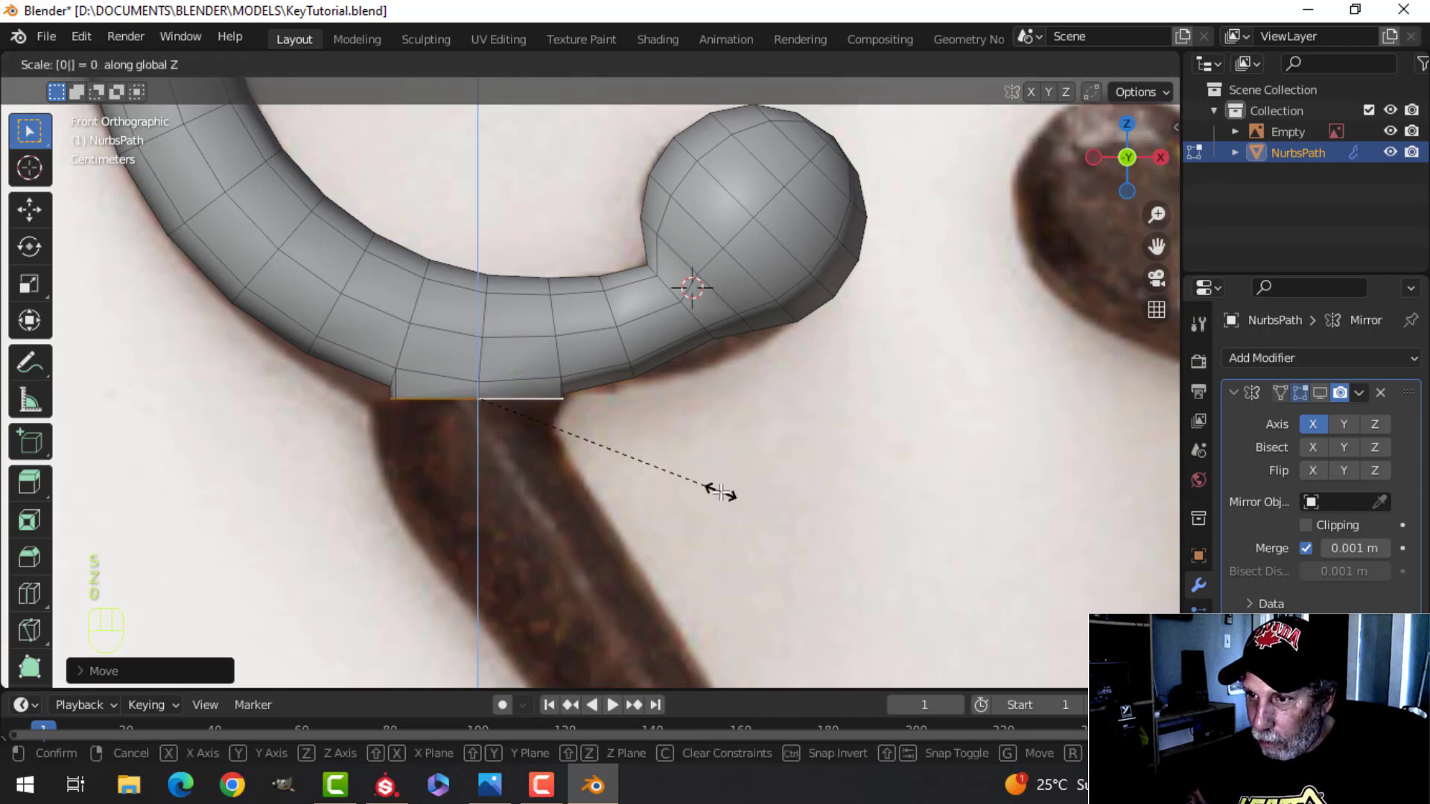
{"action": "left_click", "coordinate": [720, 493]}
{"action": "key", "text": "x"}
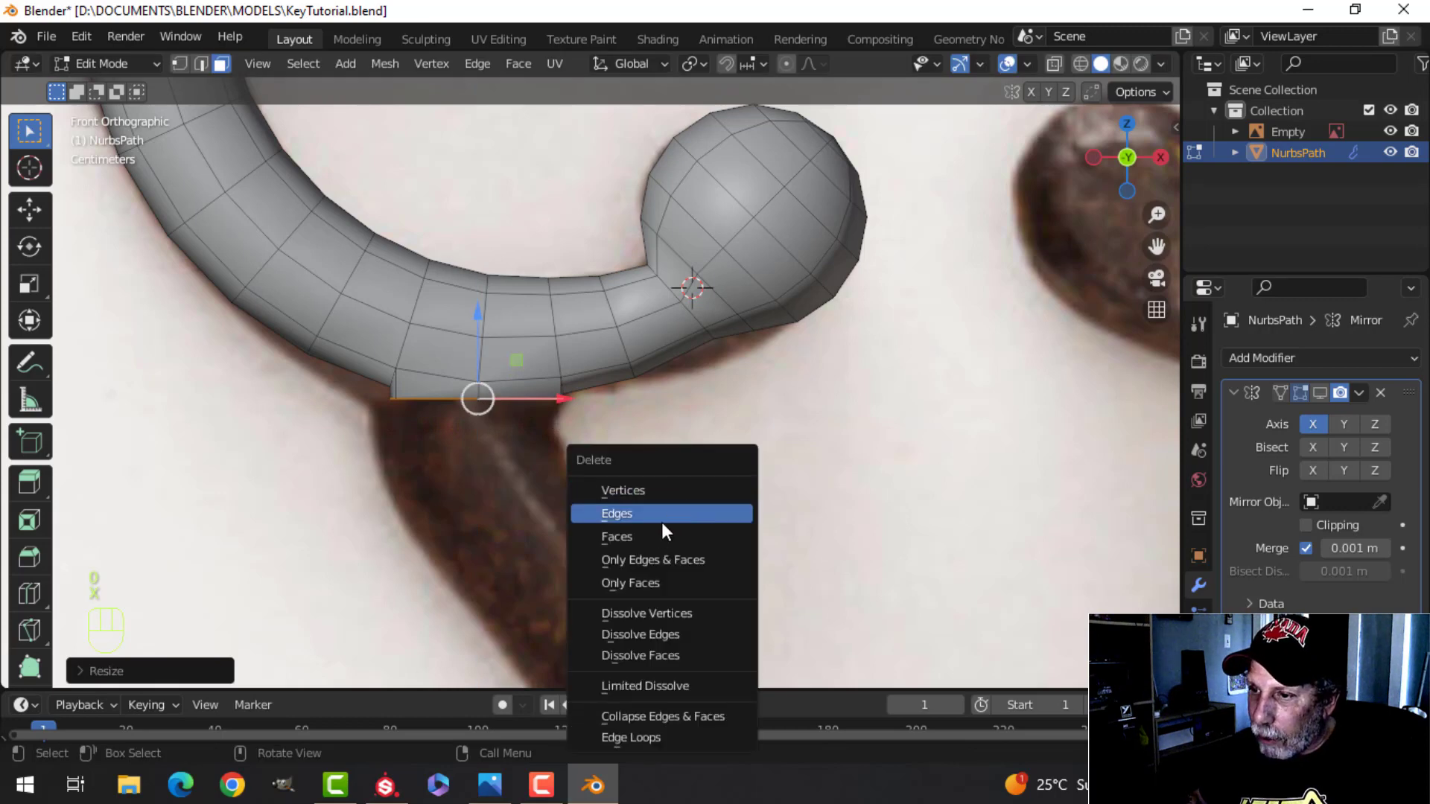
{"action": "left_click", "coordinate": [628, 493]}
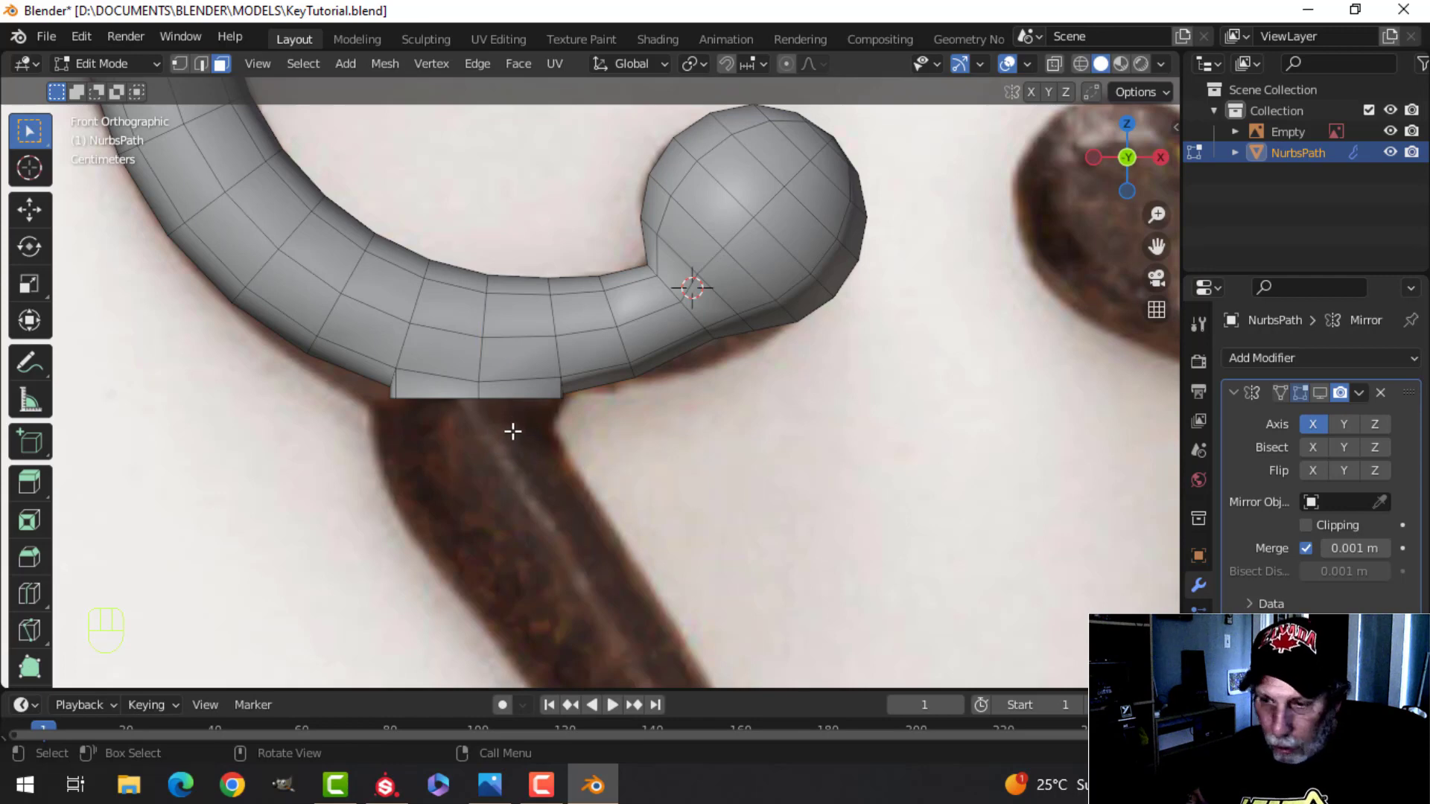
Step: Extrude the stub's open edge loop about 0.02 m down and scale it up to the width of the reference leg
{"action": "key", "text": "2"}
{"action": "left_click", "coordinate": [508, 393], "text": "alt+shift"}
{"action": "middle_click_drag", "start_coordinate": [552, 437], "coordinate": [546, 440]}
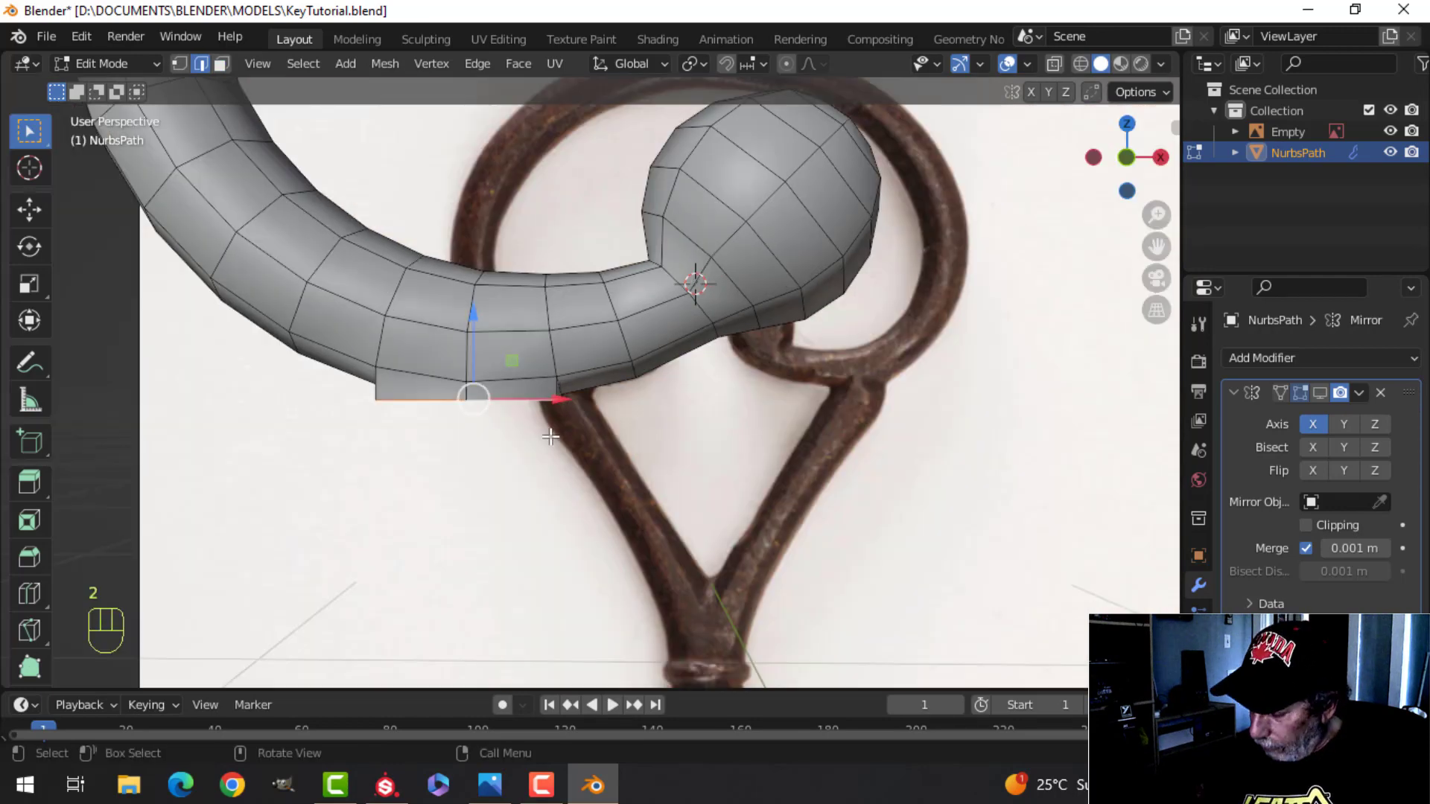
{"action": "key", "text": "KP_1"}
{"action": "key", "text": "e"}
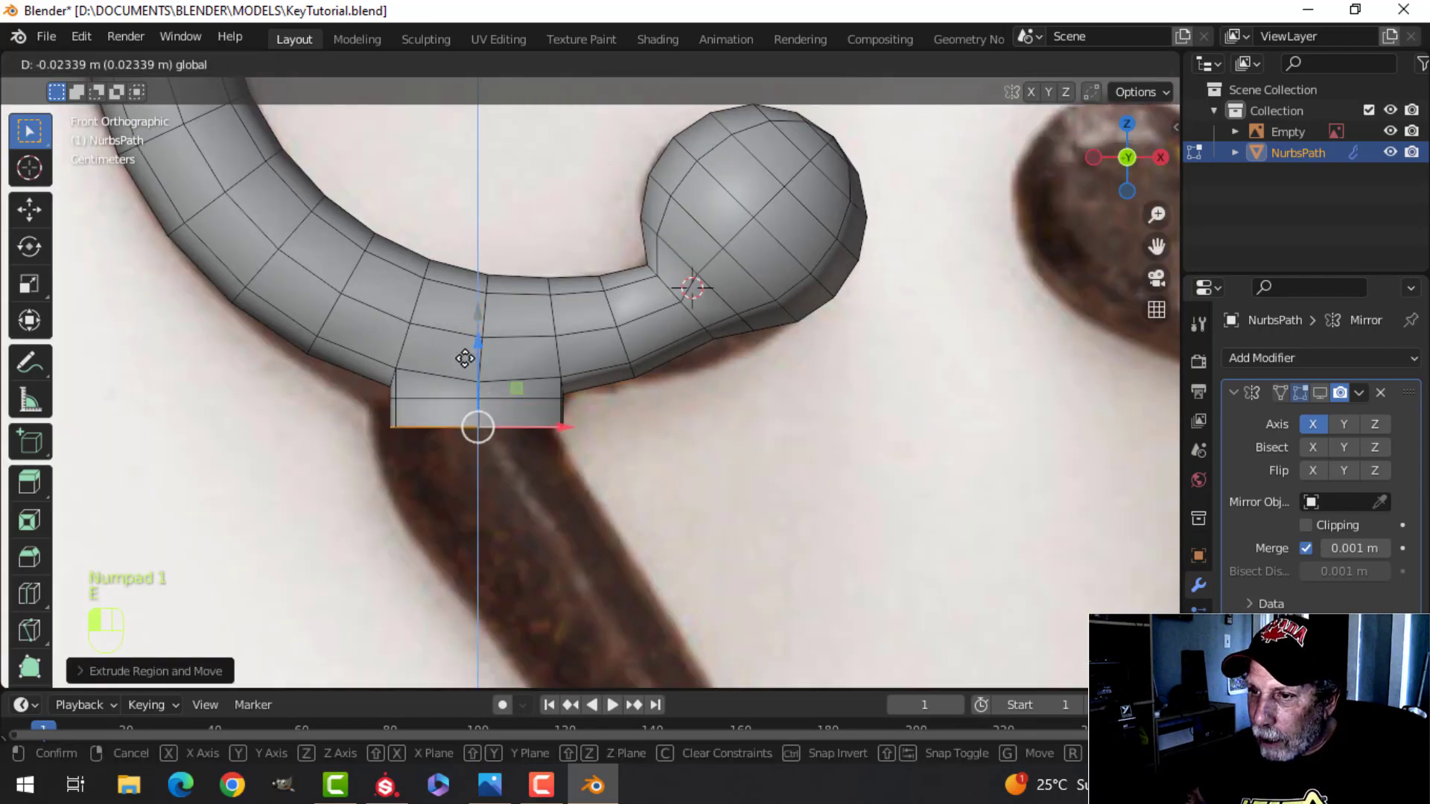
{"action": "left_click", "coordinate": [465, 359]}
{"action": "key", "text": "s"}
{"action": "left_click", "coordinate": [629, 428]}
{"action": "middle_click_drag", "start_coordinate": [629, 428], "coordinate": [497, 484]}
{"action": "key", "text": "KP_1"}
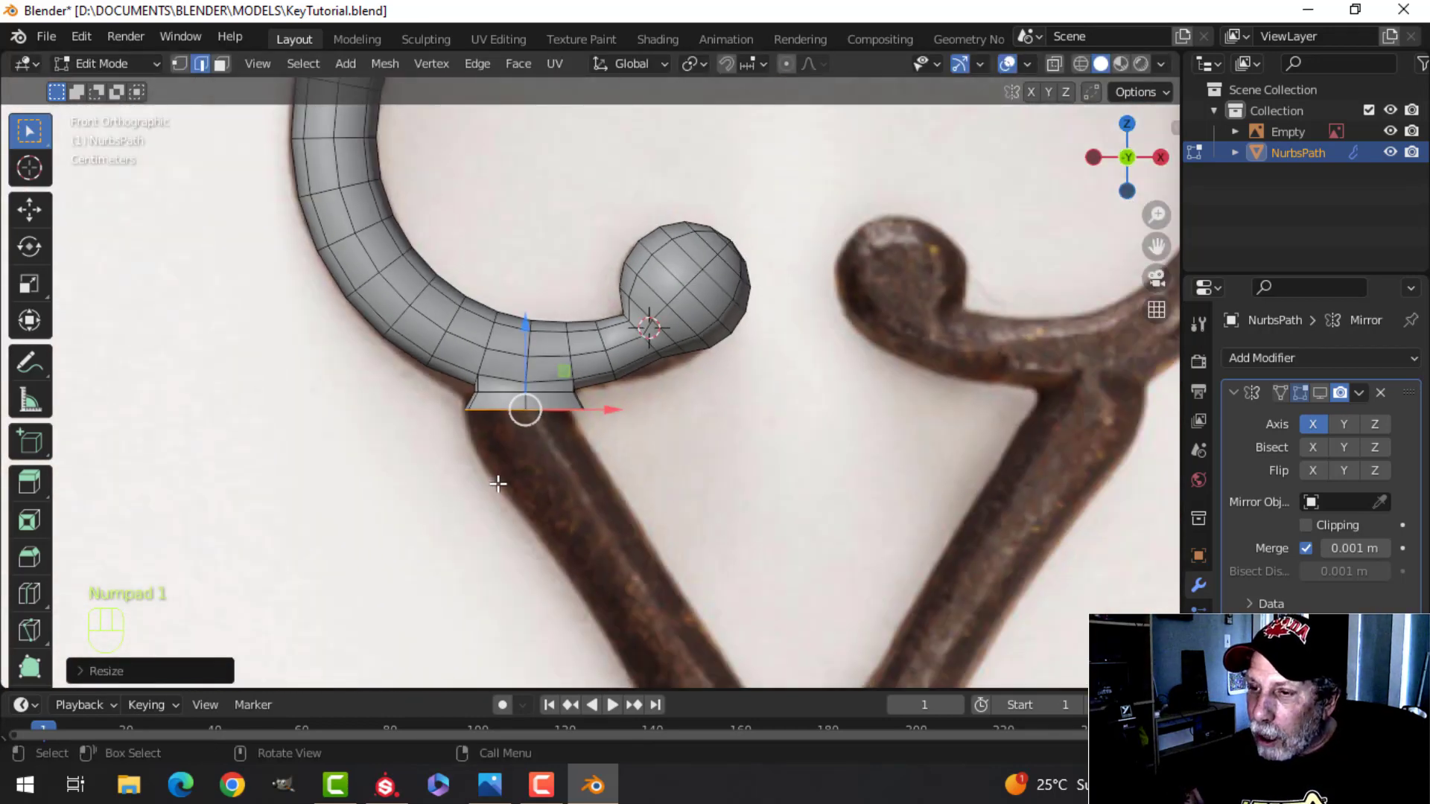
Step: Extrude the loop further down the leg, rotate it about -17 degrees, scale it to about 0.95 and align it with the reference
{"action": "key", "text": "e"}
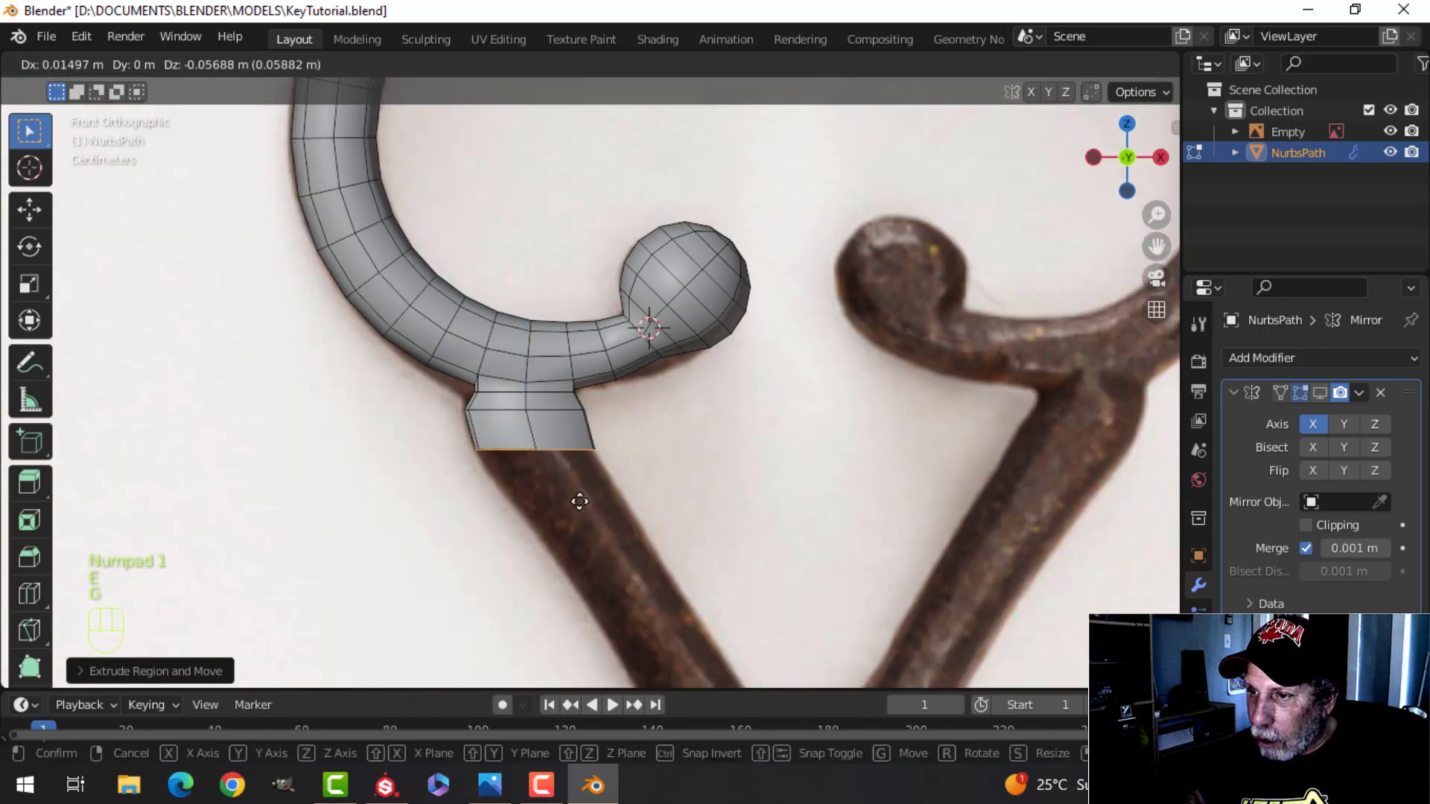
{"action": "left_click", "coordinate": [641, 516]}
{"action": "key", "text": "r"}
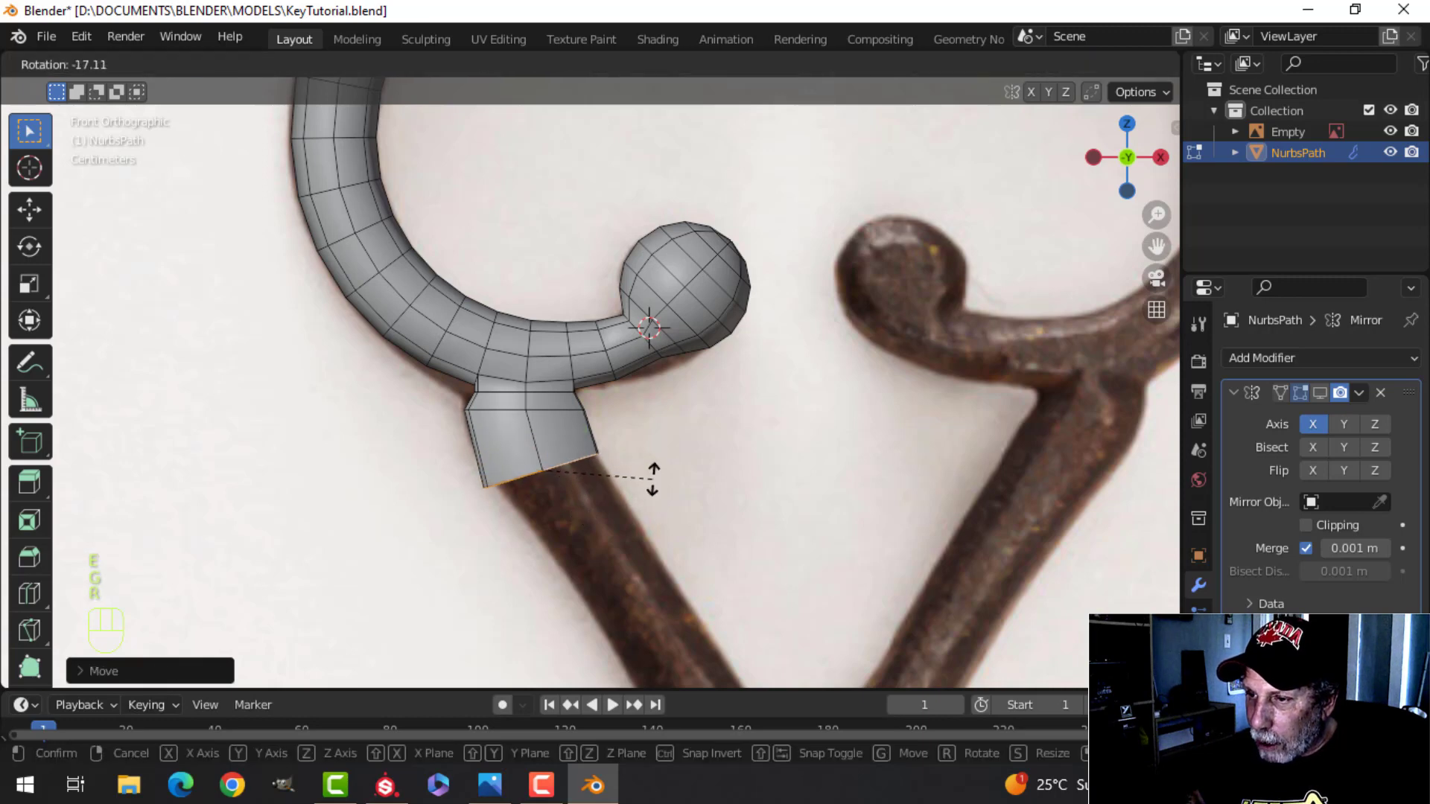
{"action": "left_click", "coordinate": [652, 477]}
{"action": "key", "text": "s"}
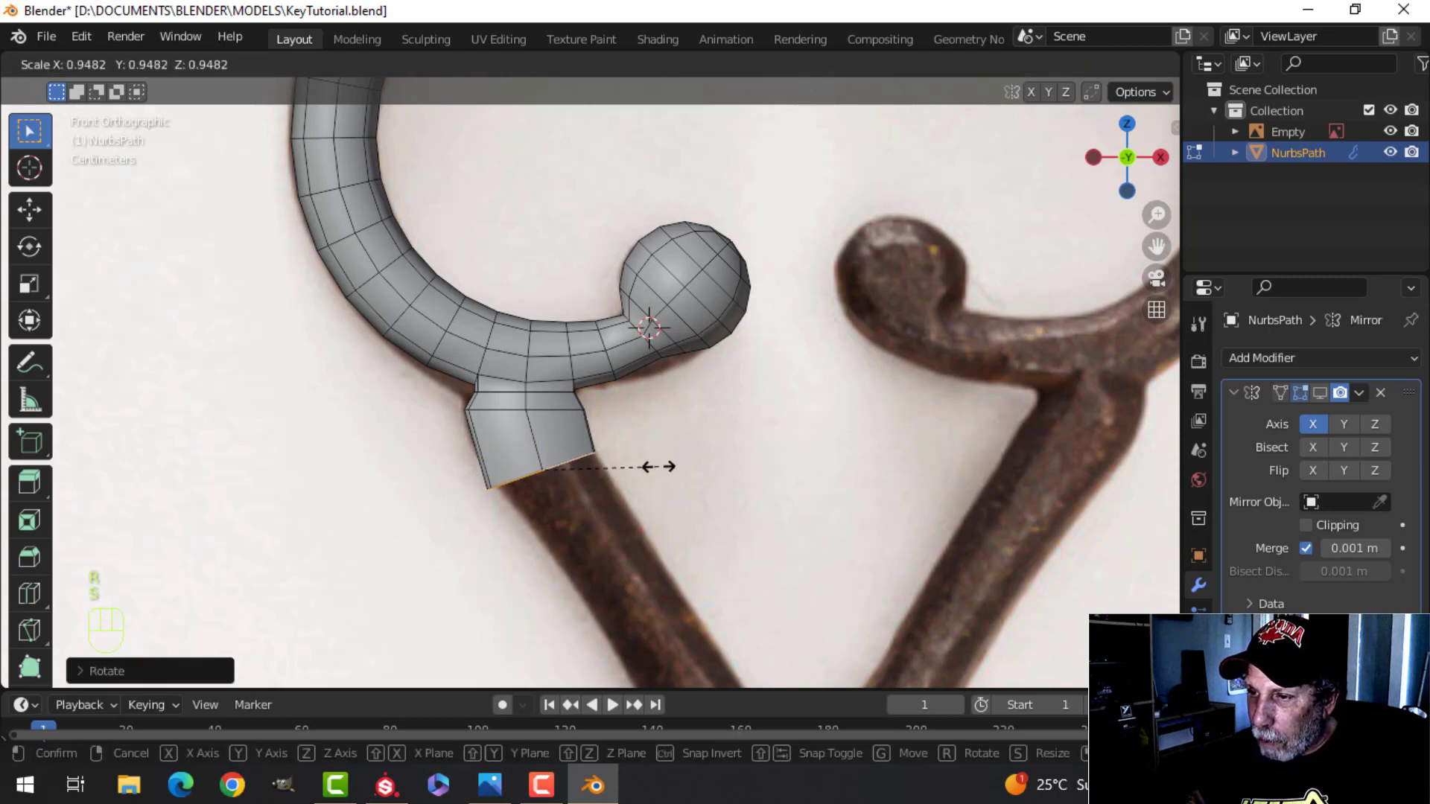
{"action": "left_click", "coordinate": [659, 468]}
{"action": "key", "text": "g"}
{"action": "left_click", "coordinate": [663, 465]}
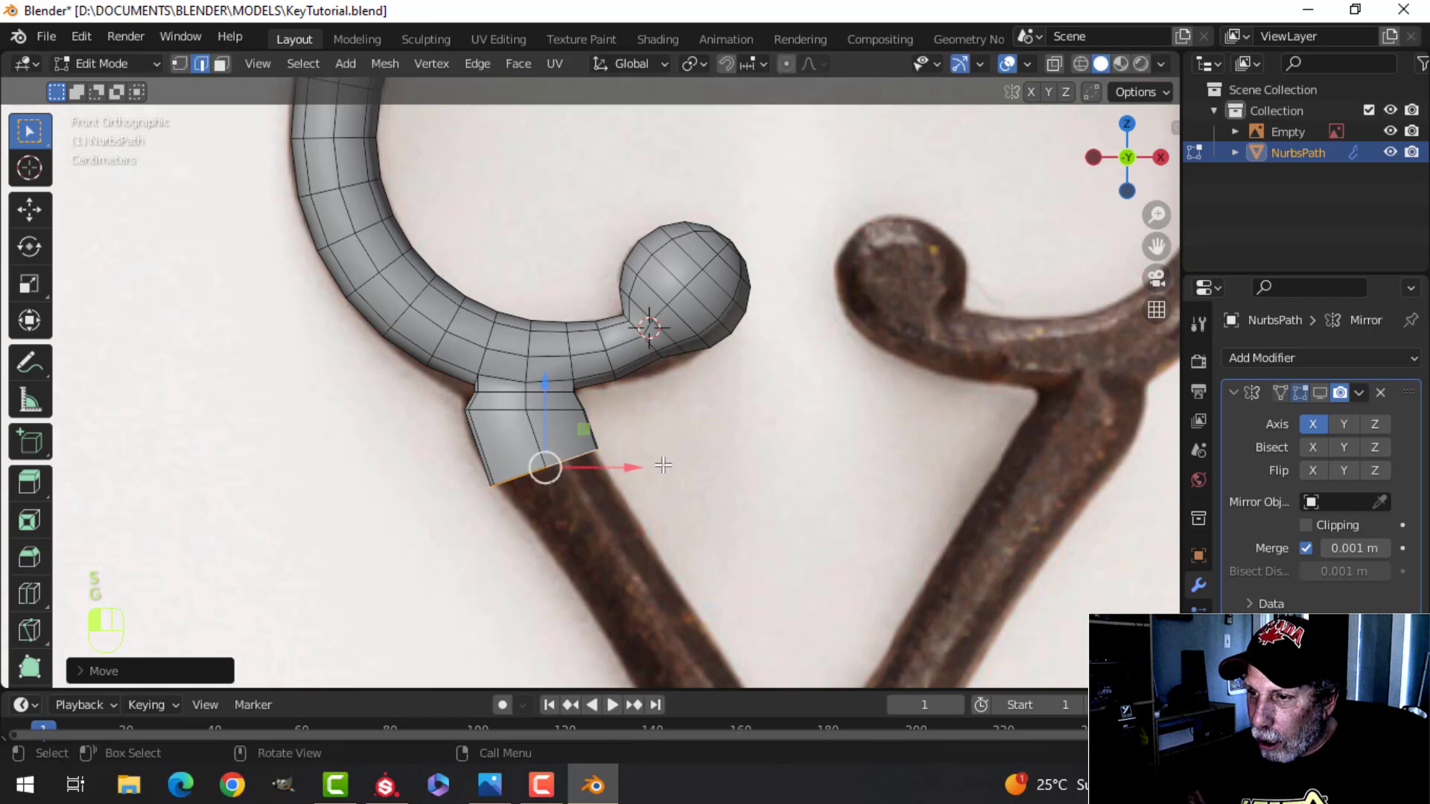
Step: Extrude the angled loop about 0.22 m further down the left leg and scale it down to the leg's width
{"action": "key", "text": "g"}
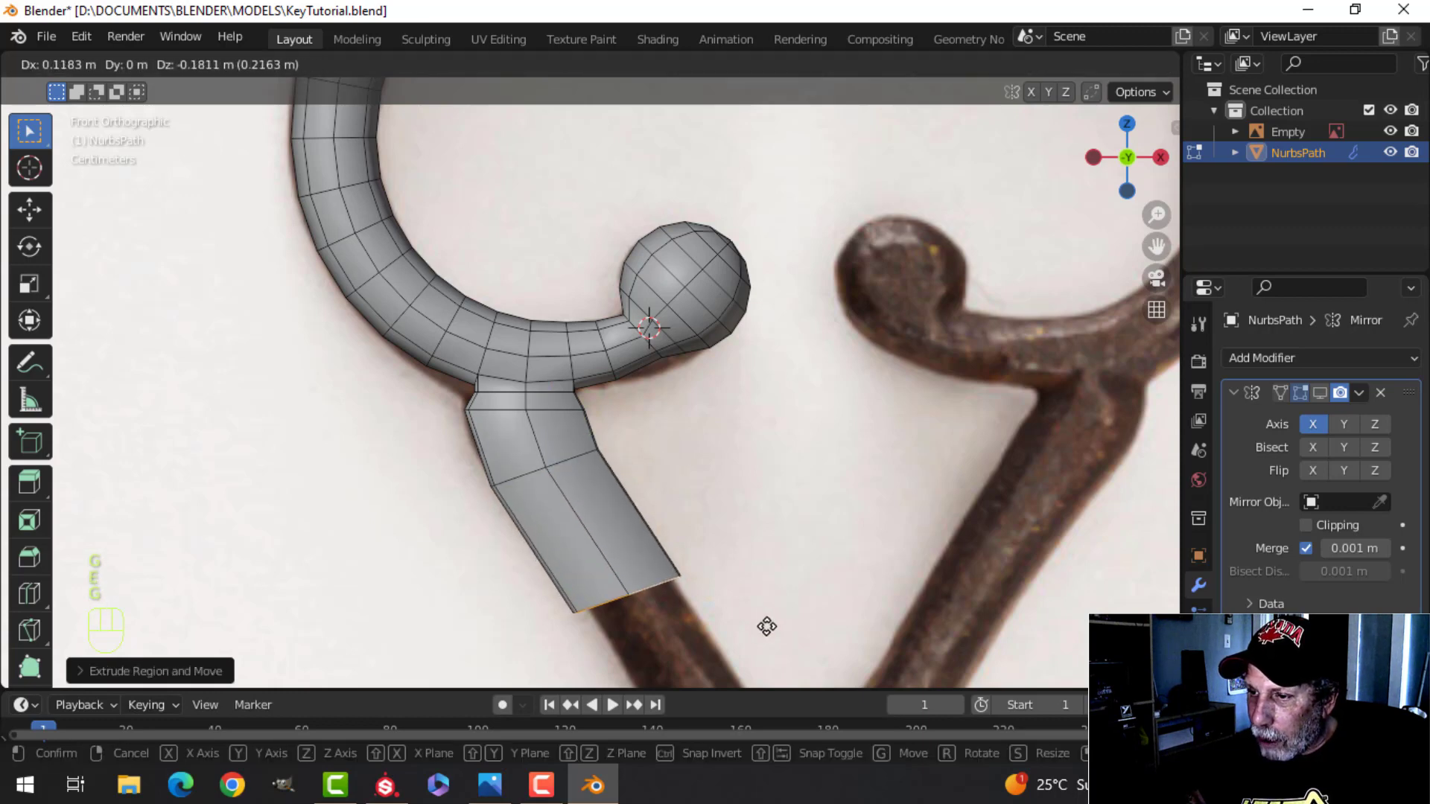
{"action": "left_click", "coordinate": [767, 622]}
{"action": "key", "text": "s"}
{"action": "left_click", "coordinate": [756, 628]}
{"action": "middle_click_drag", "start_coordinate": [731, 557], "coordinate": [662, 387], "text": "shift"}
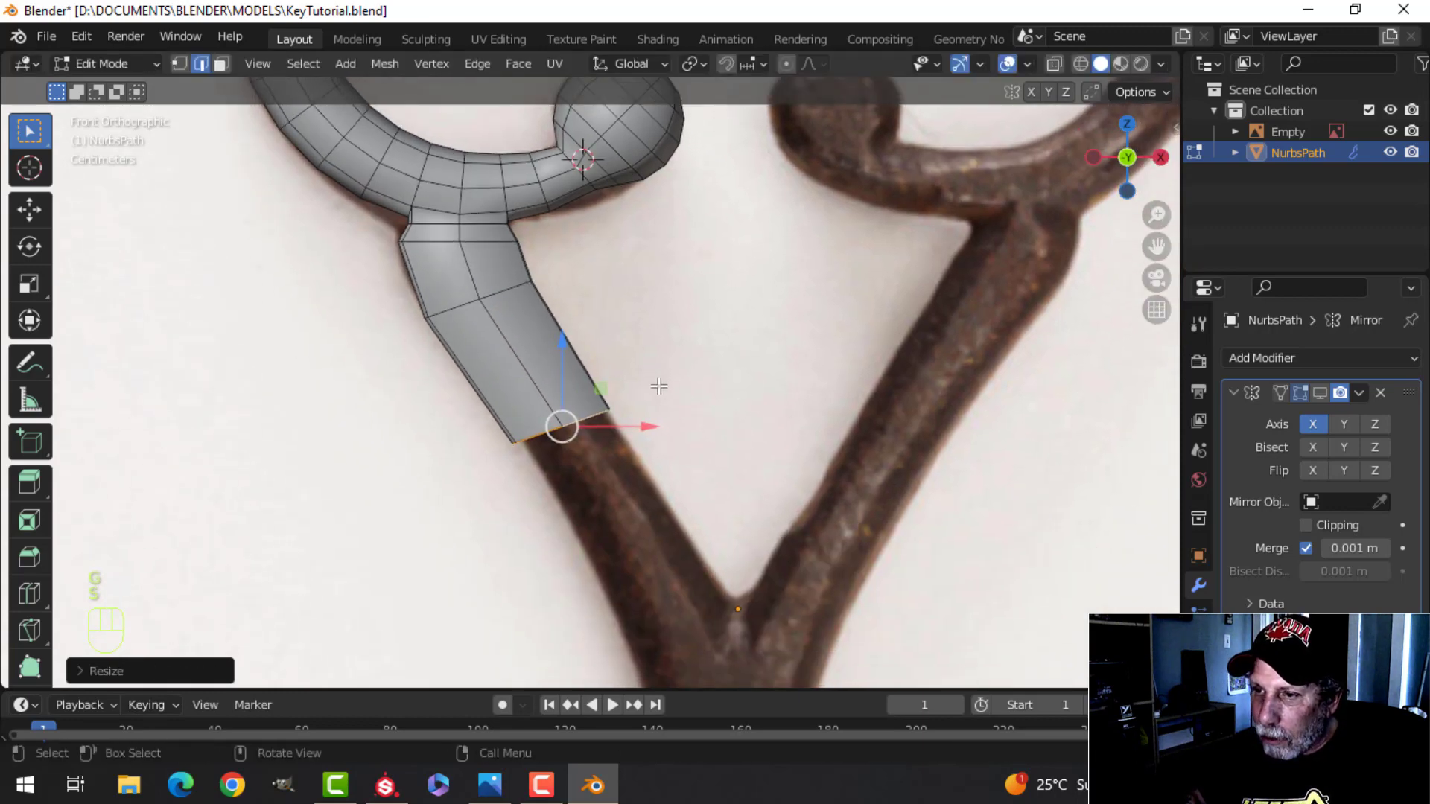
Step: Switch the viewport to wireframe shading and deselect everything to compare the leg mesh with the reference
{"action": "key", "text": "z"}
{"action": "left_click", "coordinate": [505, 407]}
{"action": "middle_click_drag", "start_coordinate": [539, 401], "coordinate": [574, 435], "text": "shift"}
{"action": "scroll", "coordinate": [557, 442], "scroll_direction": "up", "scroll_amount": 2}
{"action": "key", "text": "alt+a"}
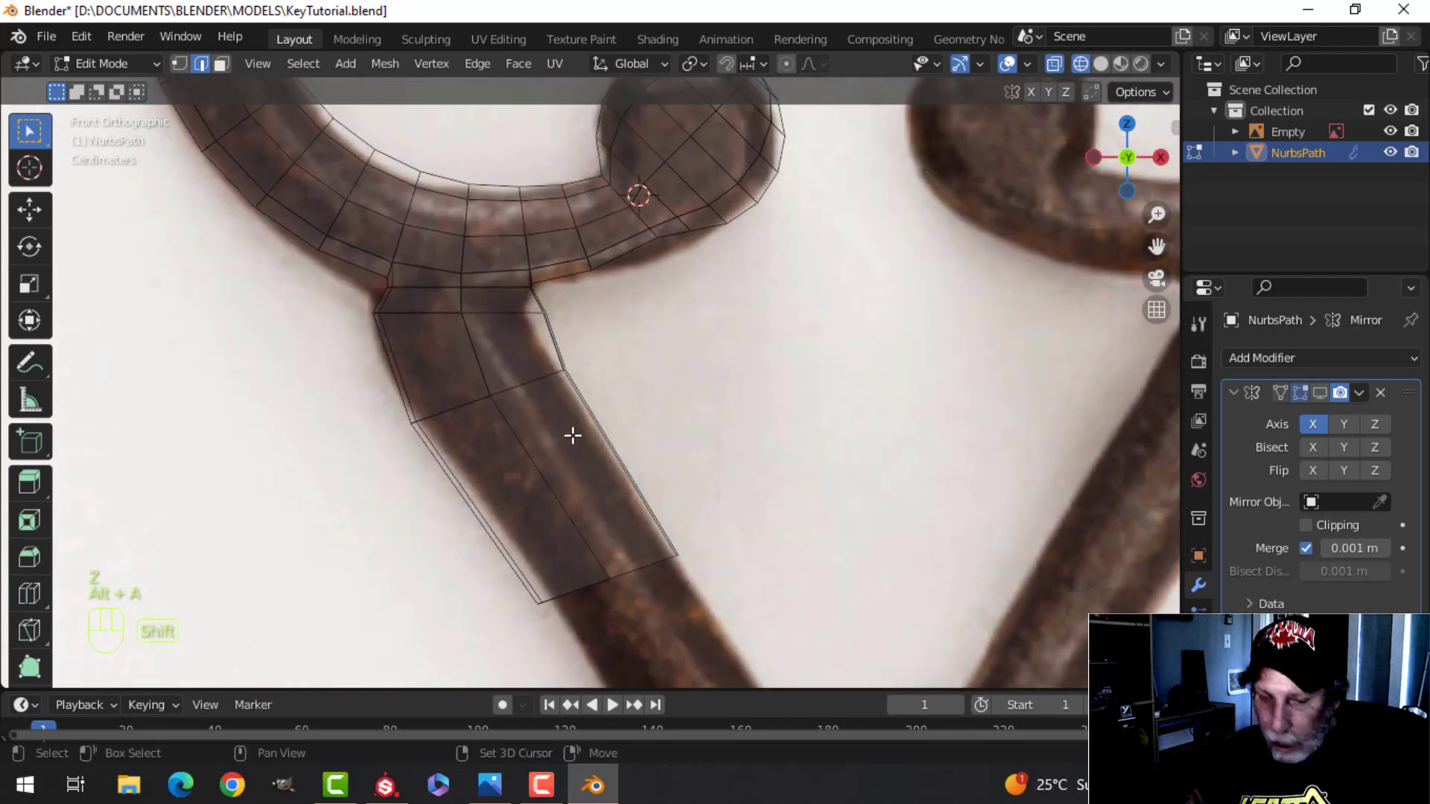
Step: Move the vertices on the leg's inner side at the top two loops onto the reference outline
{"action": "key", "text": "1"}
{"action": "scroll", "coordinate": [591, 376], "scroll_direction": "up", "scroll_amount": 1}
{"action": "key", "text": "b"}
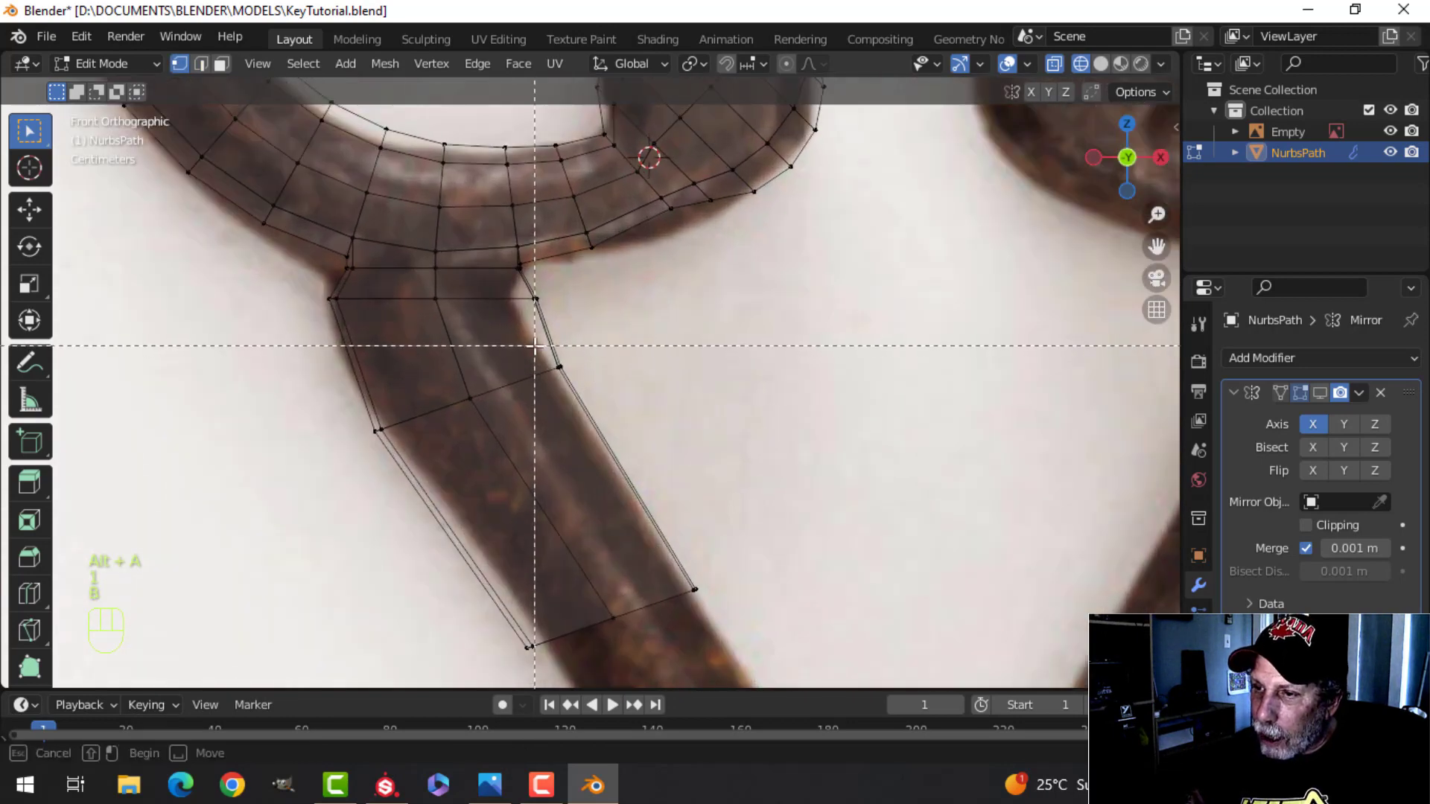
{"action": "left_click_drag", "start_coordinate": [527, 345], "coordinate": [623, 394]}
{"action": "key", "text": "g"}
{"action": "left_click", "coordinate": [618, 393]}
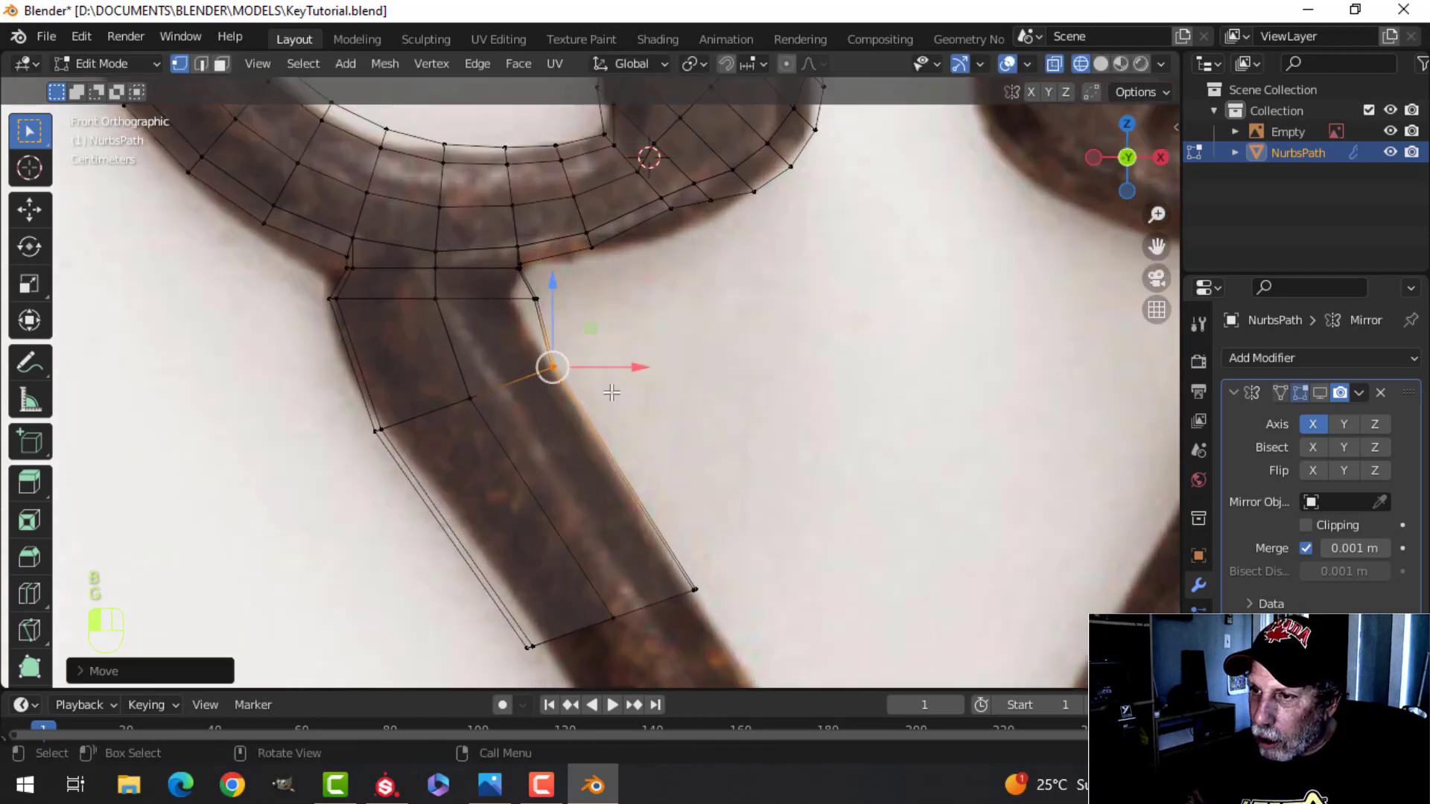
{"action": "key", "text": "alt+a"}
{"action": "key", "text": "b"}
{"action": "left_click_drag", "start_coordinate": [524, 290], "coordinate": [560, 329]}
{"action": "key", "text": "g"}
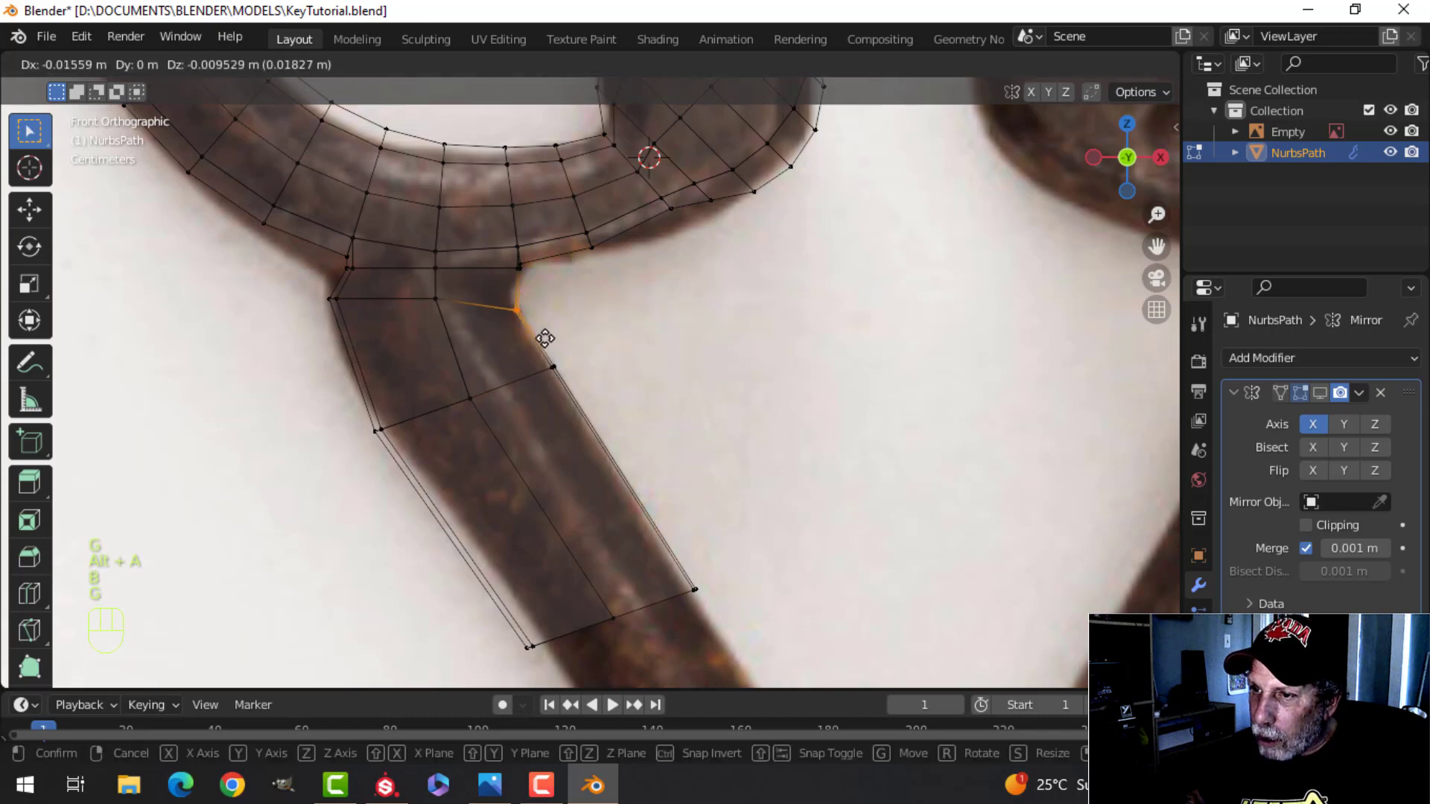
{"action": "left_click", "coordinate": [499, 339]}
Step: Move the outer-side vertices of the leg's top two loops onto the edge of the reference leg
{"action": "key", "text": "alt+a"}
{"action": "key", "text": "b"}
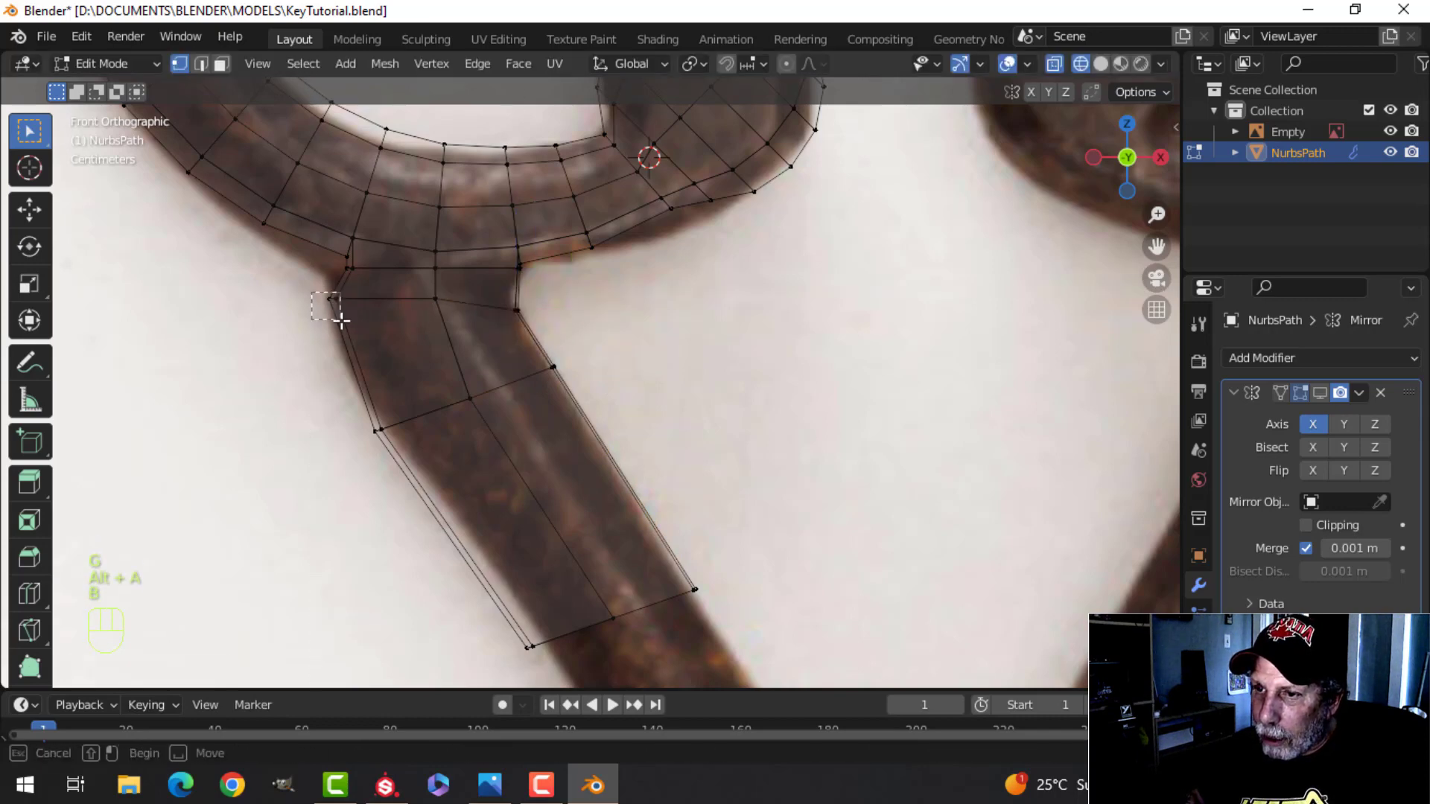
{"action": "left_click_drag", "start_coordinate": [324, 292], "coordinate": [352, 327]}
{"action": "key", "text": "g"}
{"action": "left_click", "coordinate": [350, 330]}
{"action": "key", "text": "alt+a"}
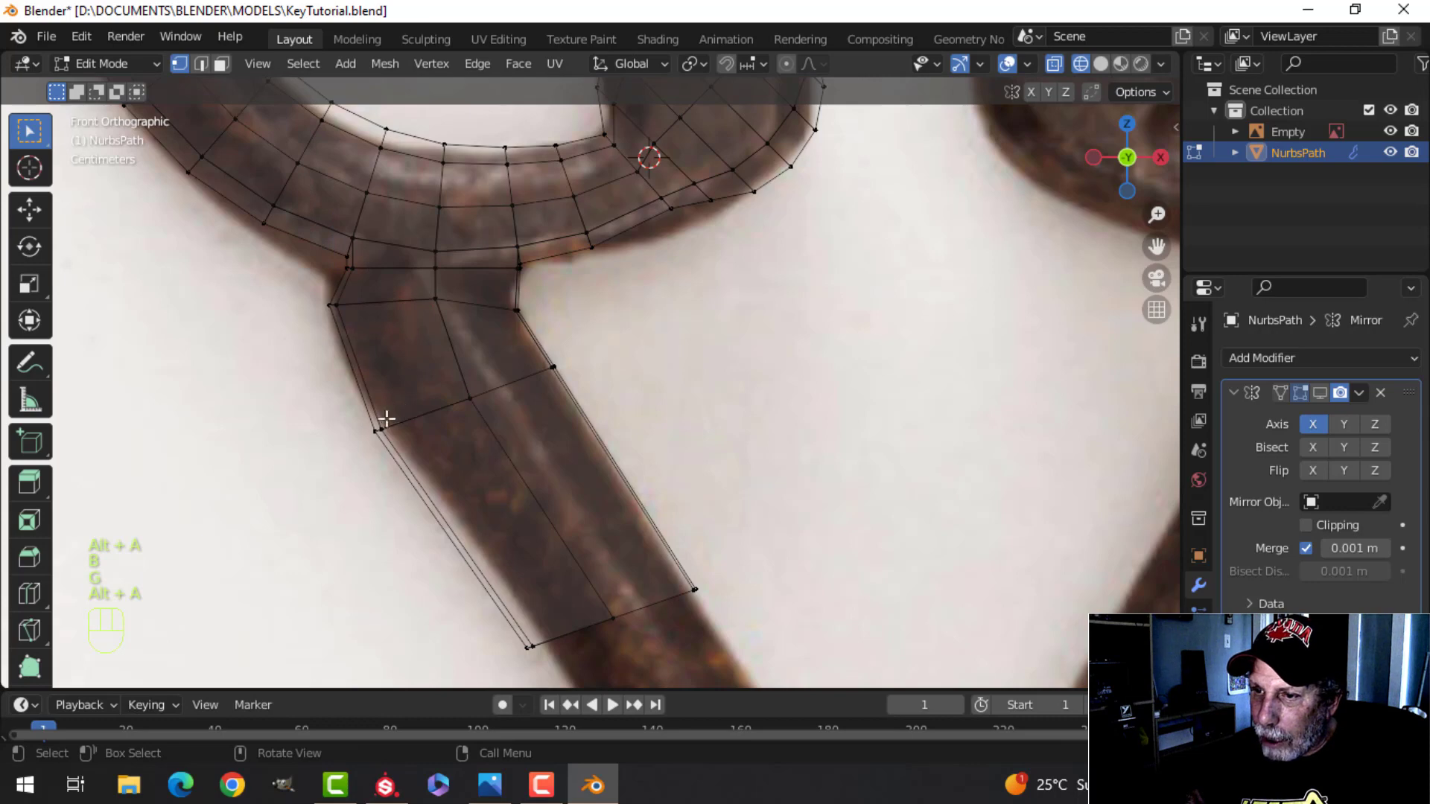
{"action": "key", "text": "b"}
{"action": "left_click_drag", "start_coordinate": [351, 409], "coordinate": [400, 447]}
{"action": "key", "text": "g"}
{"action": "left_click", "coordinate": [404, 444]}
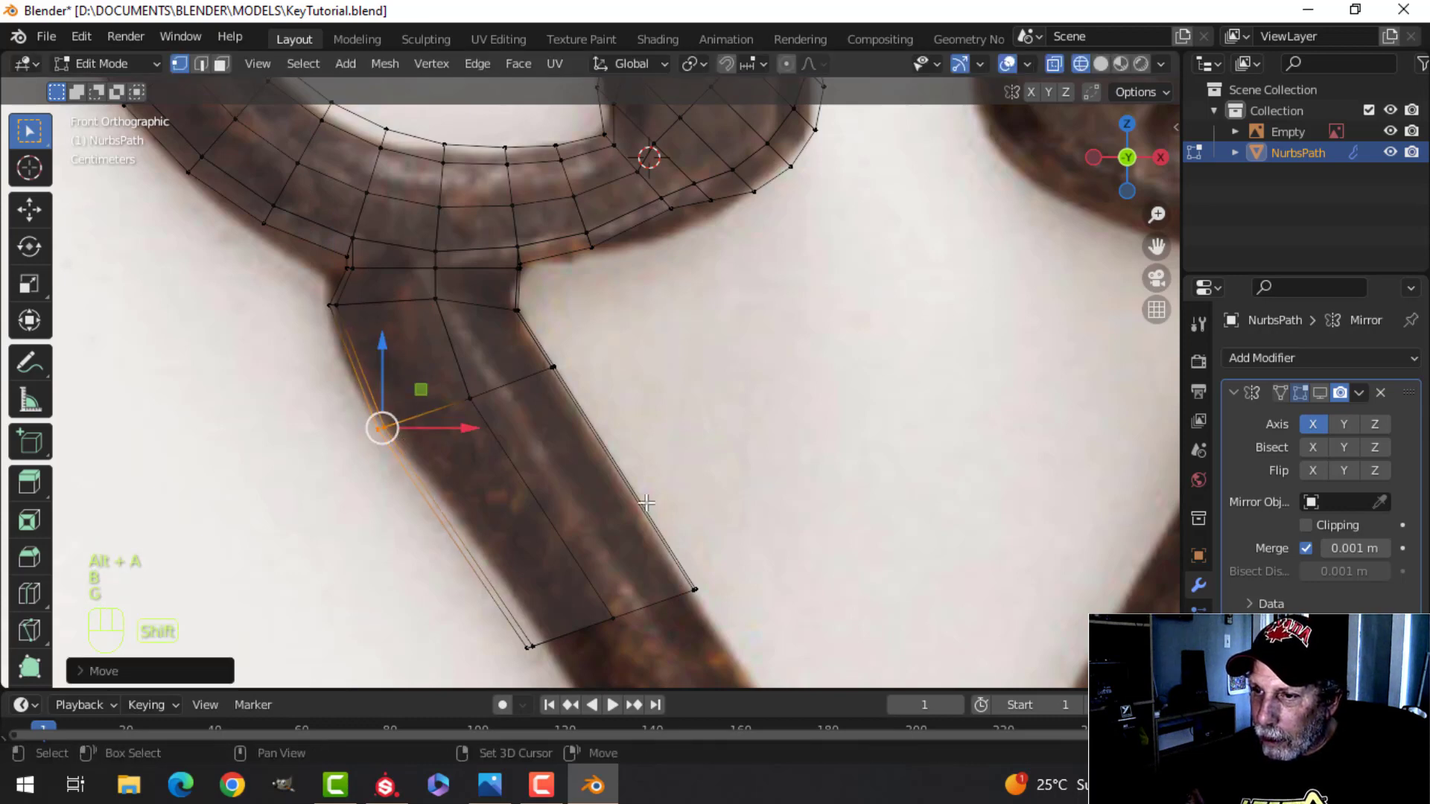
Step: Move the outer corner vertices of the leg's open end inward to match the reference outline
{"action": "middle_click_drag", "start_coordinate": [529, 602], "coordinate": [466, 456], "text": "shift"}
{"action": "key", "text": "alt+a"}
{"action": "key", "text": "b"}
{"action": "left_click_drag", "start_coordinate": [446, 476], "coordinate": [502, 517]}
{"action": "key", "text": "g"}
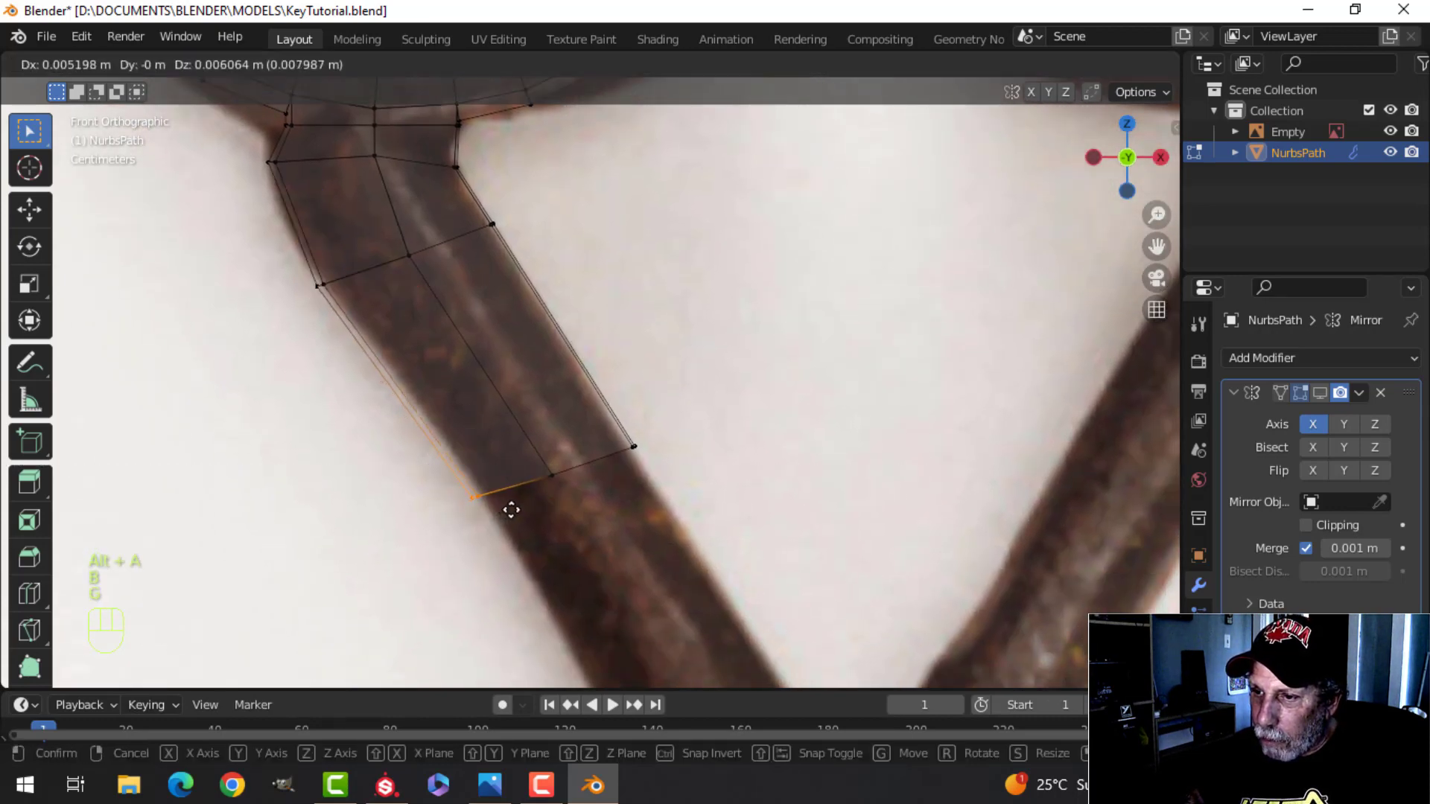
{"action": "left_click", "coordinate": [512, 511]}
Step: Rotate the leg's open end loop square to the reference leg and extrude it about 0.14 m further down
{"action": "key", "text": "alt+a"}
{"action": "left_click", "coordinate": [616, 453], "text": "alt+shift"}
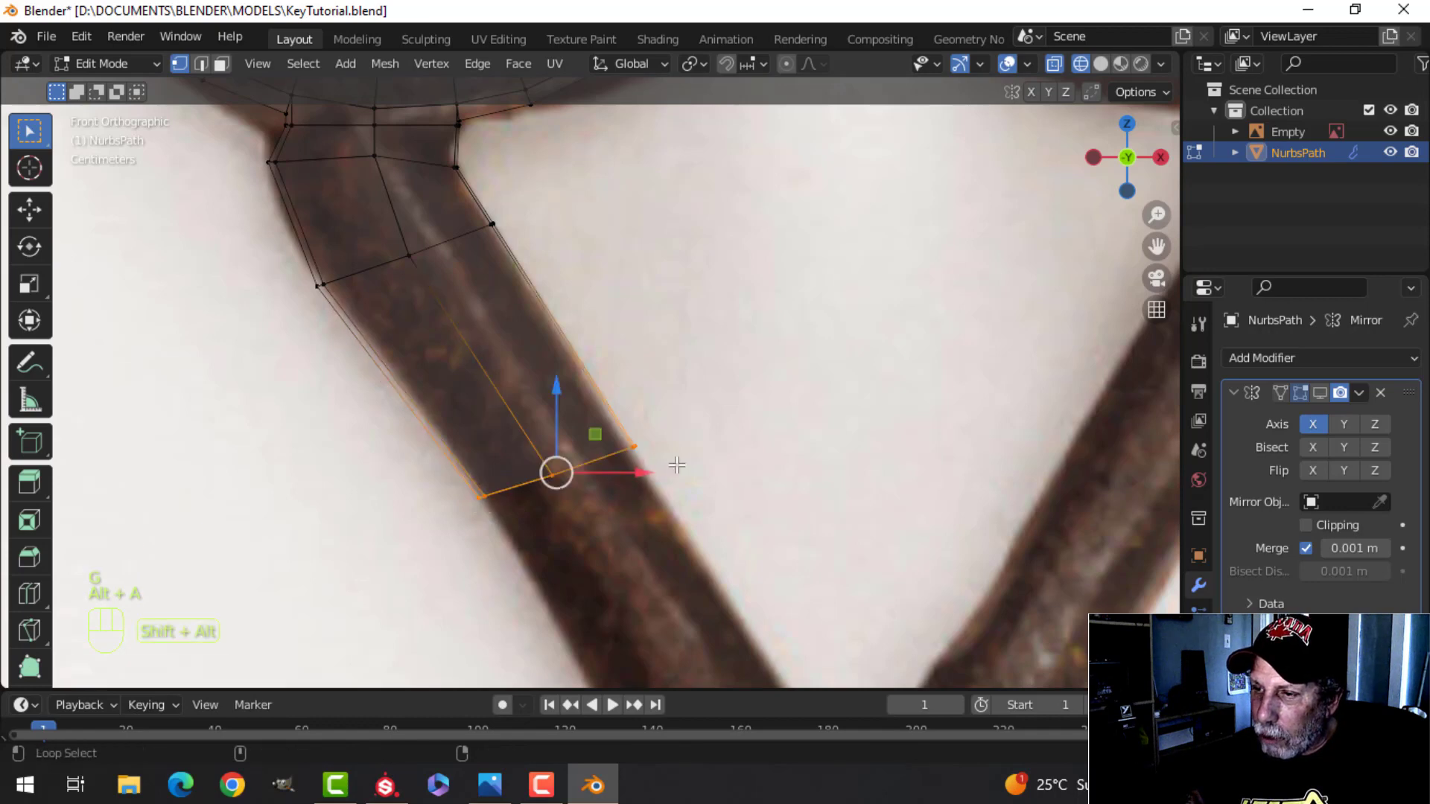
{"action": "key", "text": "r"}
{"action": "left_click", "coordinate": [710, 445]}
{"action": "scroll", "coordinate": [690, 487], "scroll_direction": "down", "scroll_amount": 4}
{"action": "middle_click_drag", "start_coordinate": [690, 487], "coordinate": [680, 416], "text": "shift"}
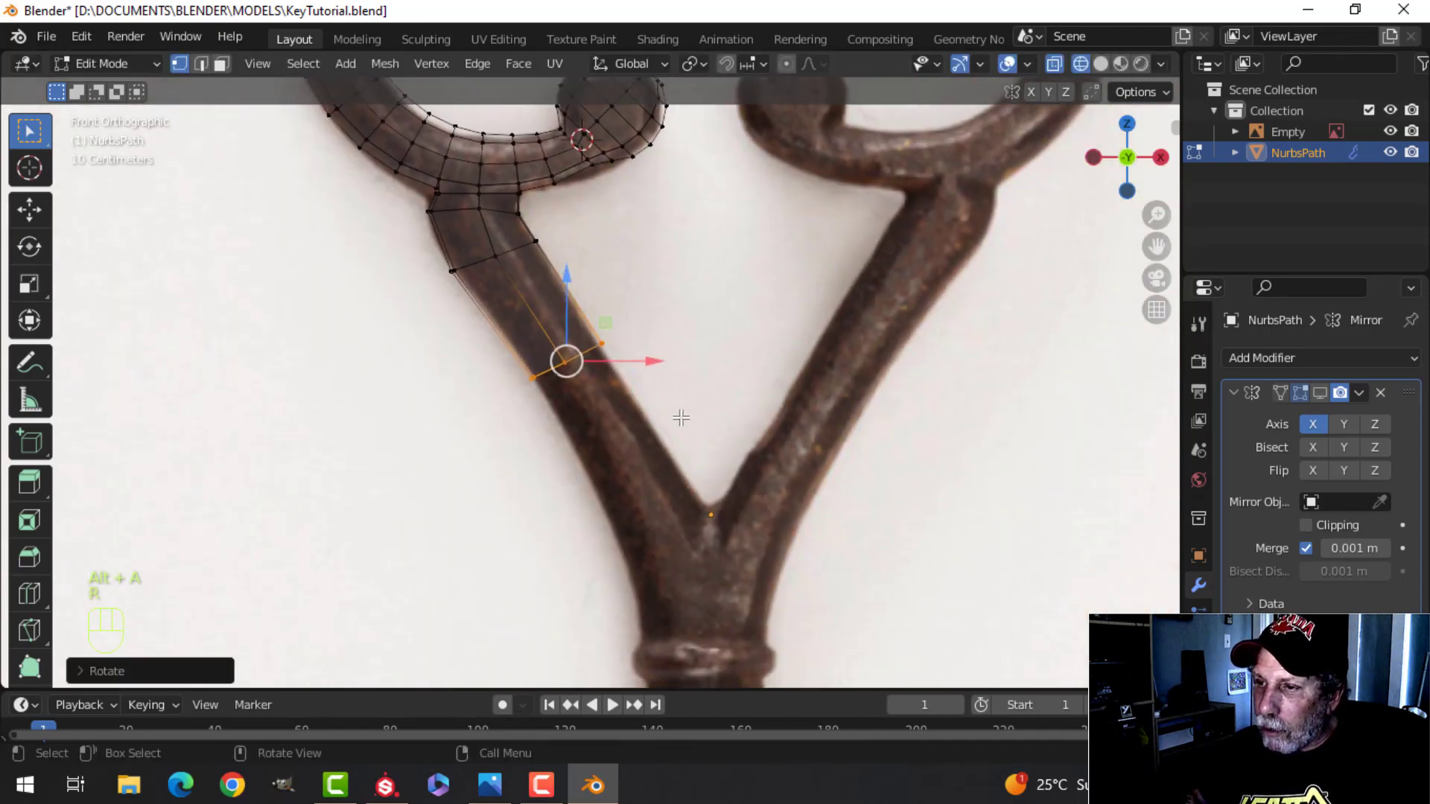
{"action": "key", "text": "e"}
{"action": "left_click", "coordinate": [680, 416]}
{"action": "key", "text": "g"}
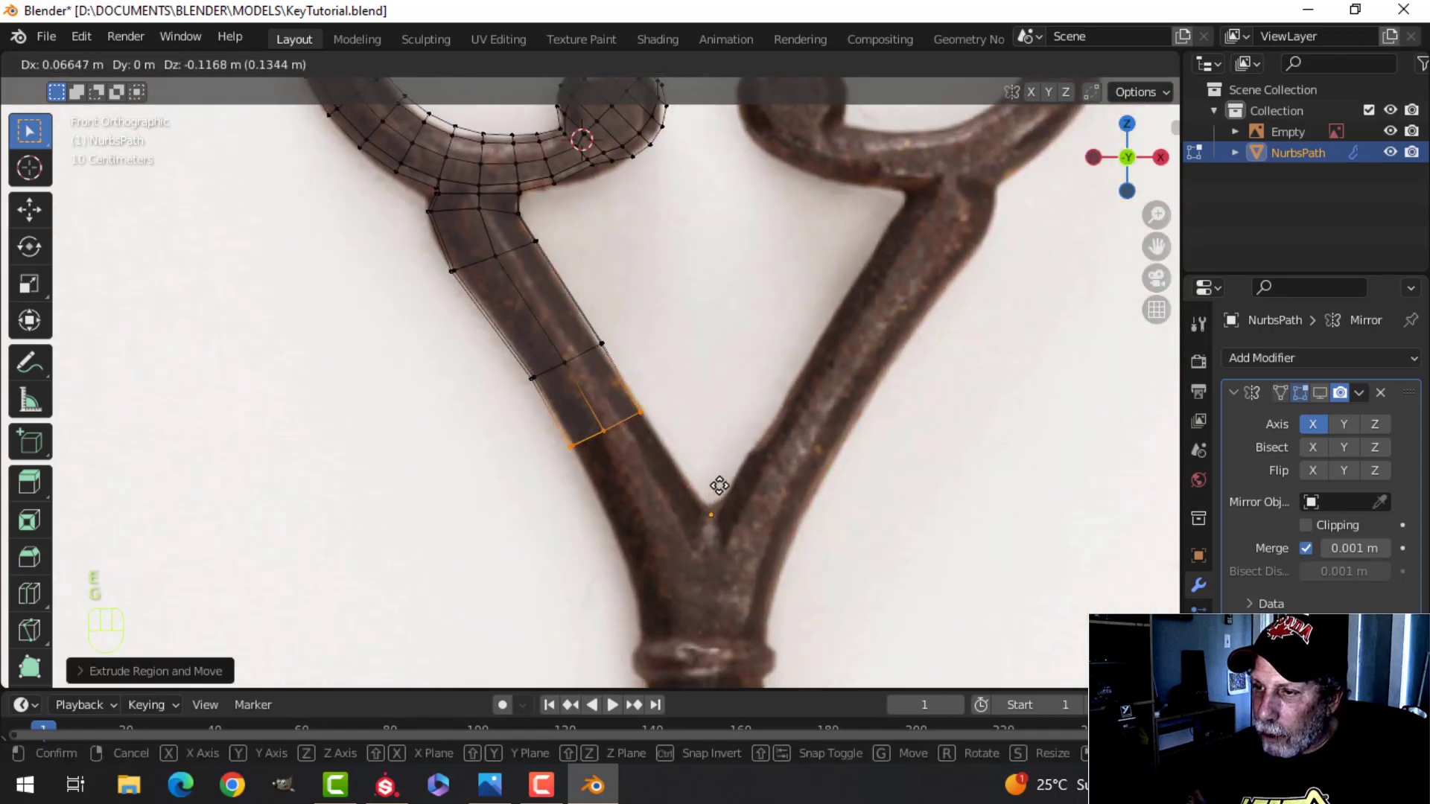
{"action": "left_click", "coordinate": [725, 495]}
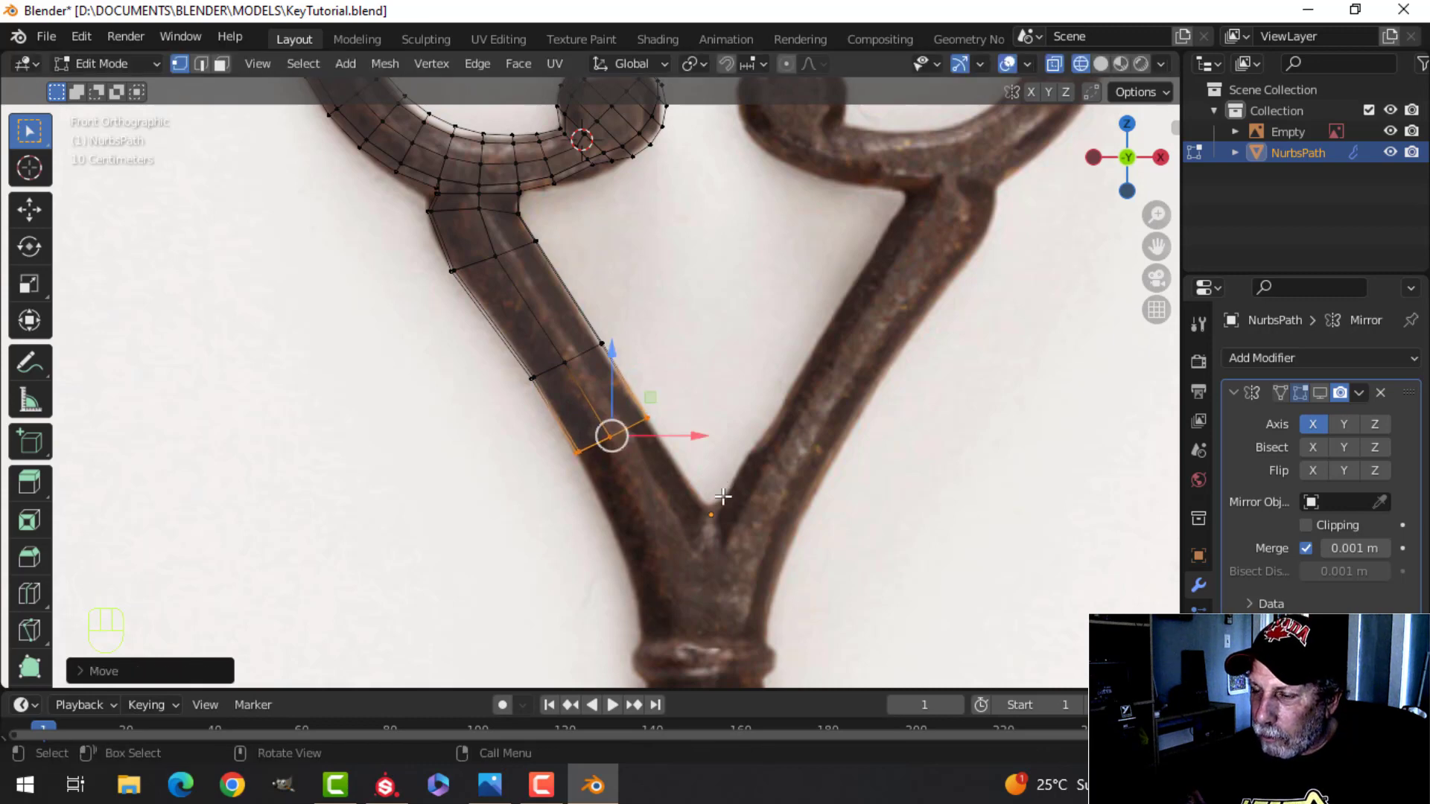
Step: Extrude the end loop about 0.15 m further down the leg, close to the fork of the key
{"action": "middle_click_drag", "start_coordinate": [720, 505], "coordinate": [676, 407], "text": "shift"}
{"action": "key", "text": "e"}
{"action": "left_click", "coordinate": [669, 419]}
{"action": "key", "text": "g"}
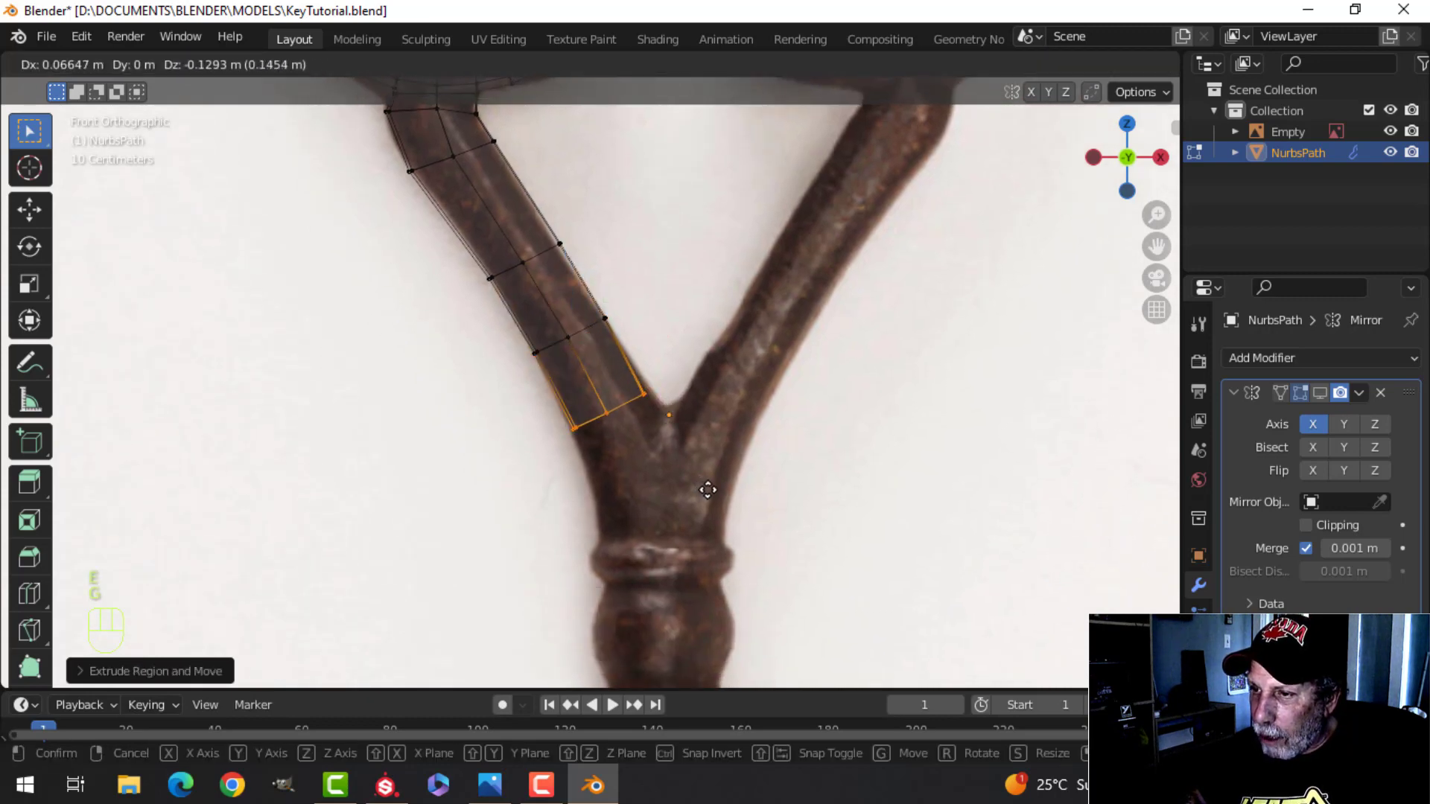
{"action": "left_click", "coordinate": [710, 493]}
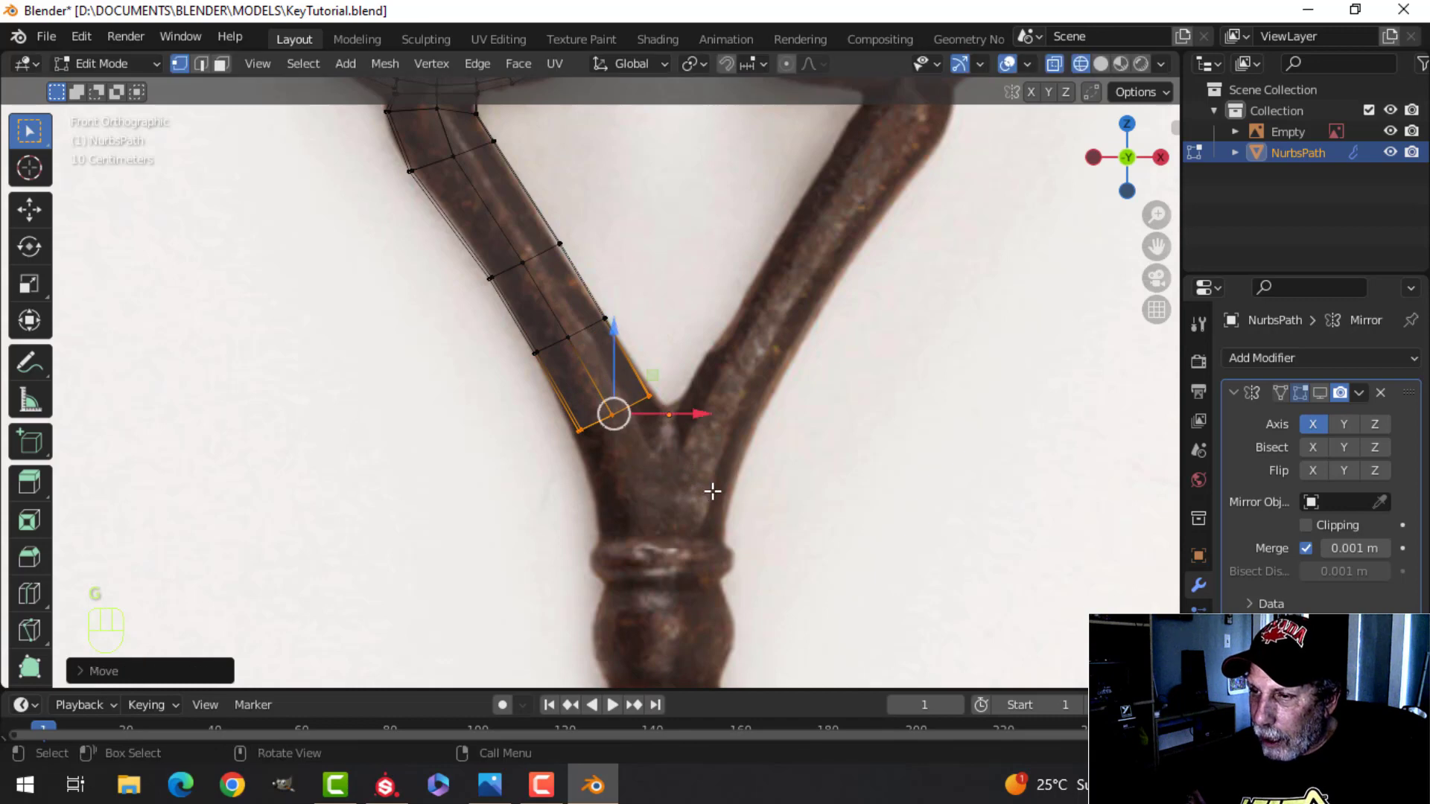
Step: Rotate the loop beside the fork flatter, shift it up slightly and scale it to the reference leg's width
{"action": "key", "text": "r"}
{"action": "left_click", "coordinate": [686, 507]}
{"action": "key", "text": "g"}
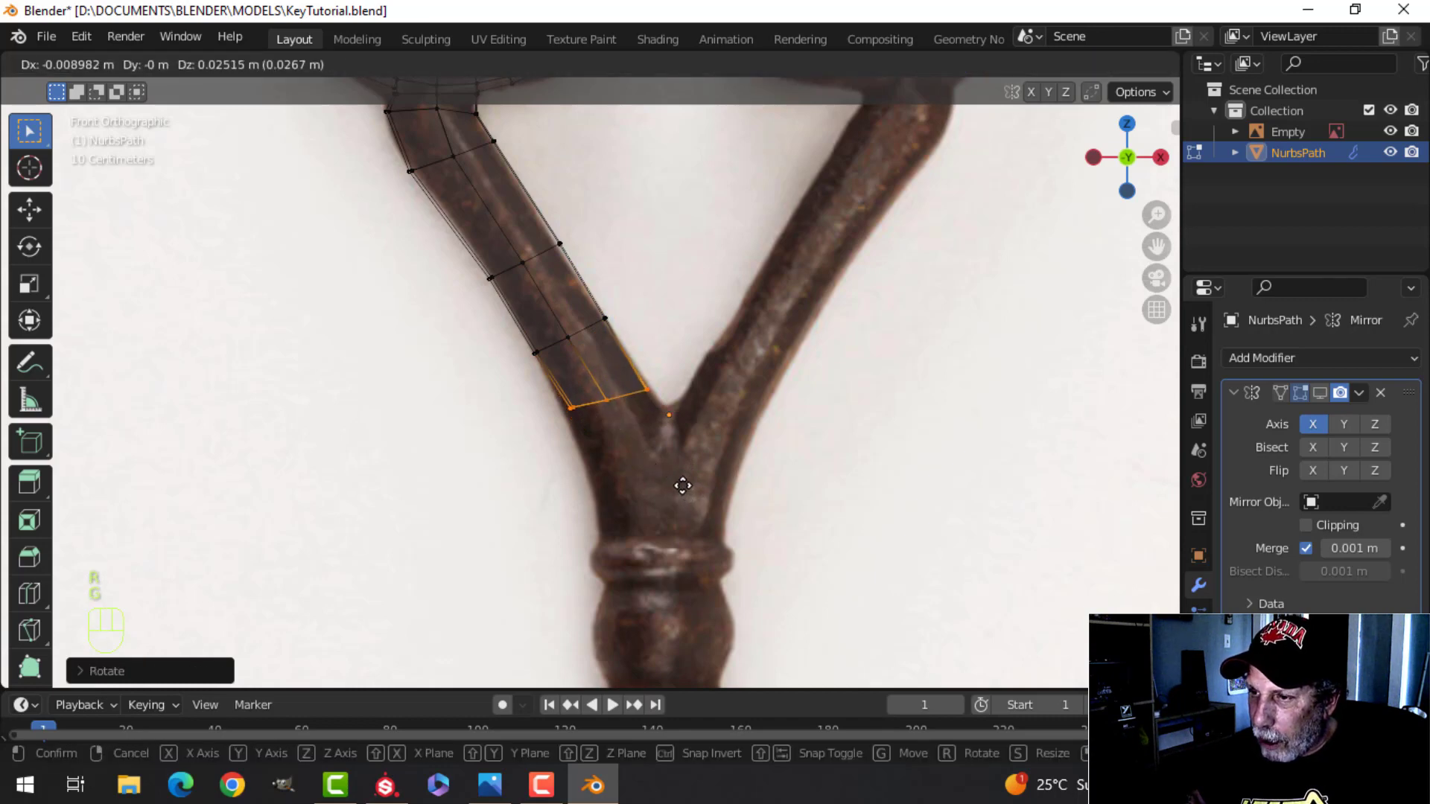
{"action": "left_click", "coordinate": [683, 485]}
{"action": "key", "text": "s"}
{"action": "left_click", "coordinate": [687, 487]}
{"action": "scroll", "coordinate": [670, 477], "scroll_direction": "down", "scroll_amount": 3}
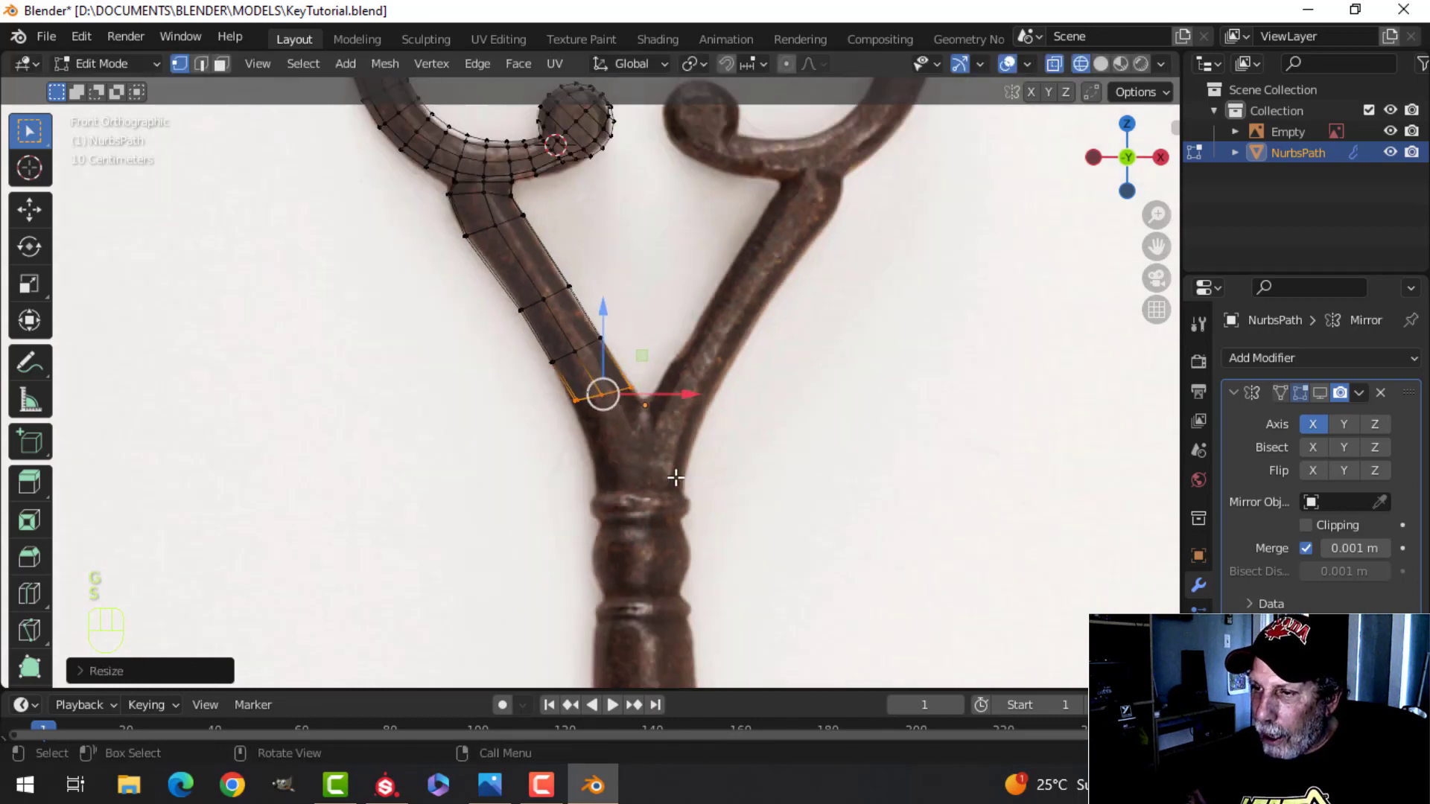
Step: Extrude the loop about 0.25 m straight down to the first collar of the key's shaft
{"action": "scroll", "coordinate": [632, 463], "scroll_direction": "up", "scroll_amount": 3}
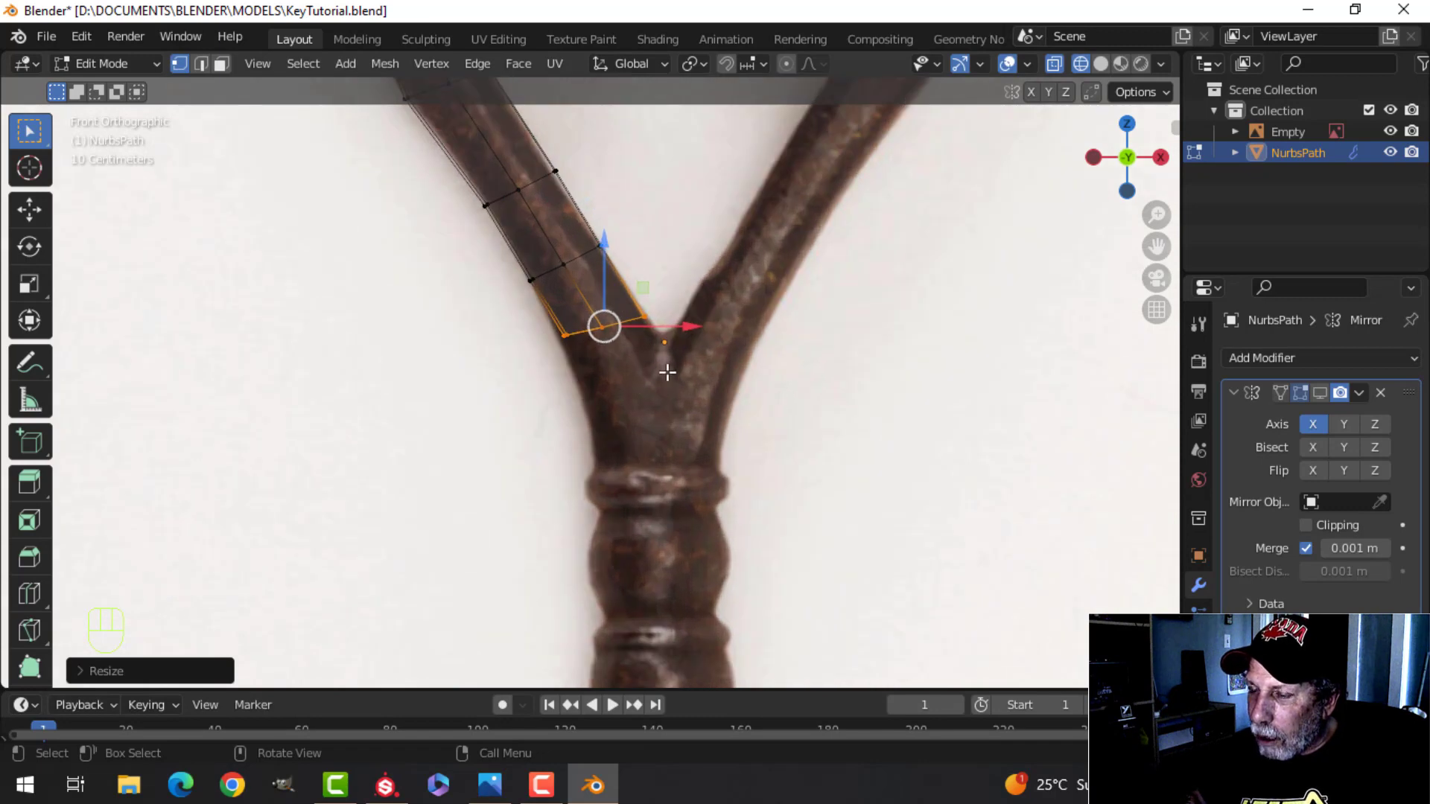
{"action": "key", "text": "e"}
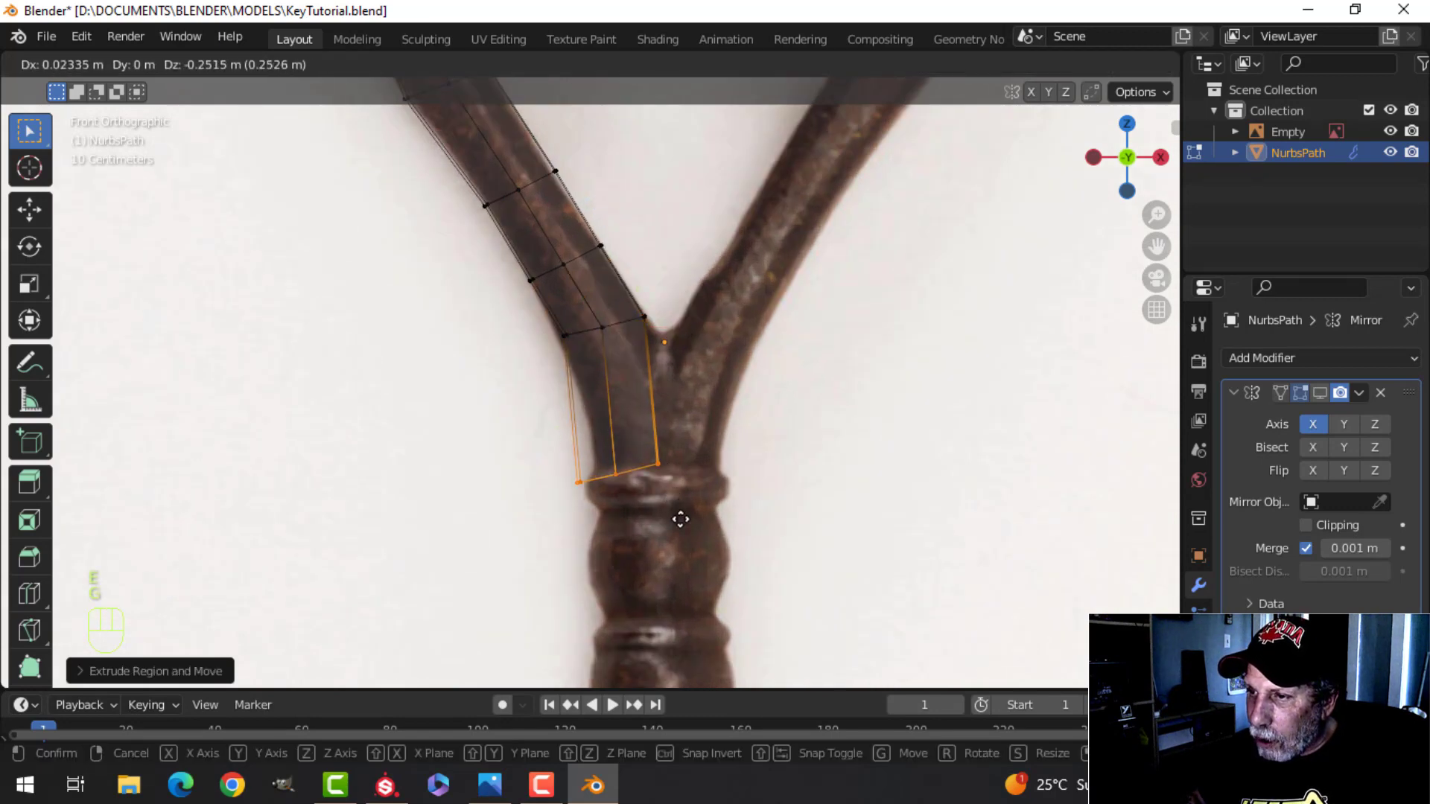
{"action": "left_click", "coordinate": [679, 524]}
{"action": "scroll", "coordinate": [679, 373], "scroll_direction": "up", "scroll_amount": 2}
Step: Move the outer corner vertices of the bottom loop in to the reference edge just above the collar
{"action": "key", "text": "alt+a"}
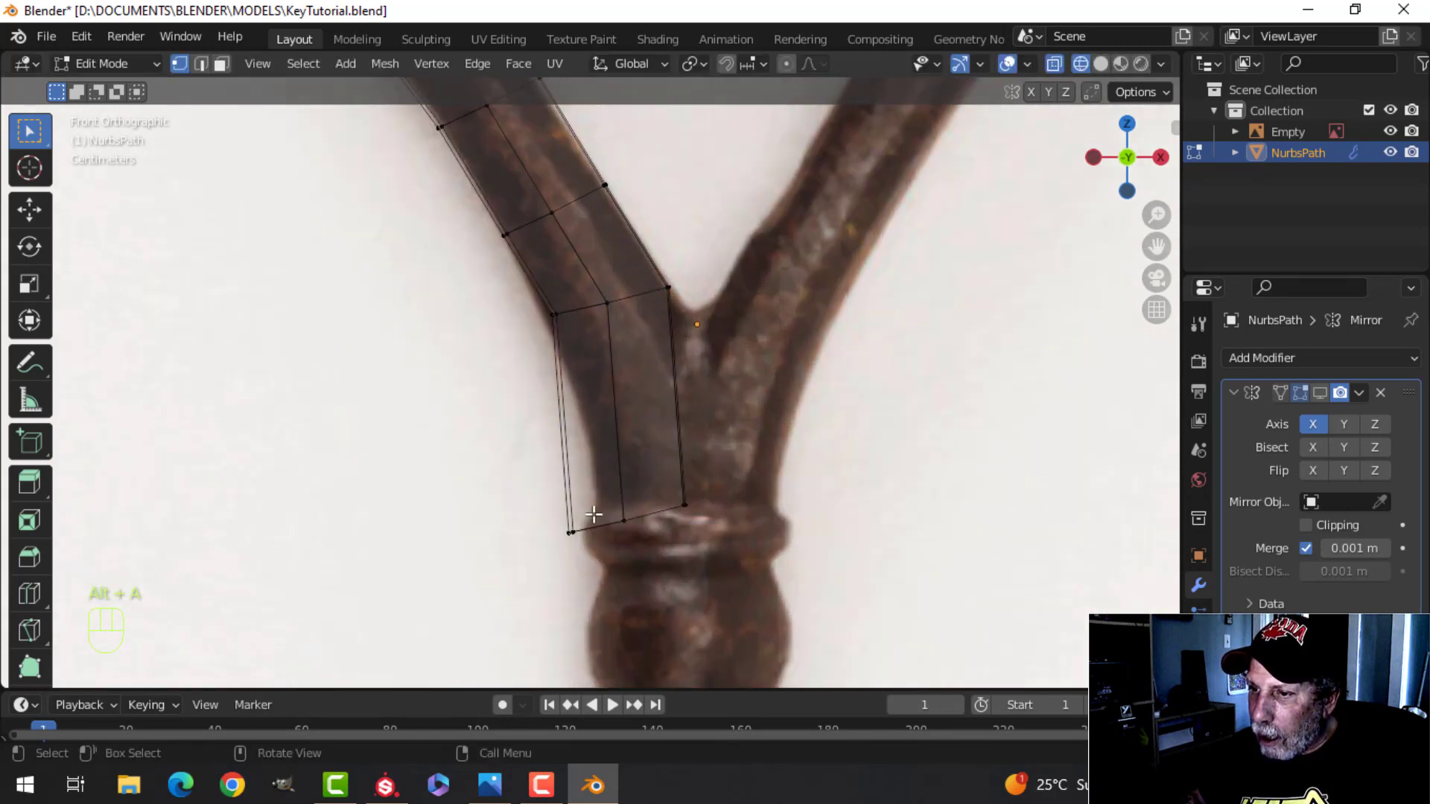
{"action": "key", "text": "b"}
{"action": "left_click_drag", "start_coordinate": [593, 564], "coordinate": [593, 563]}
{"action": "key", "text": "g"}
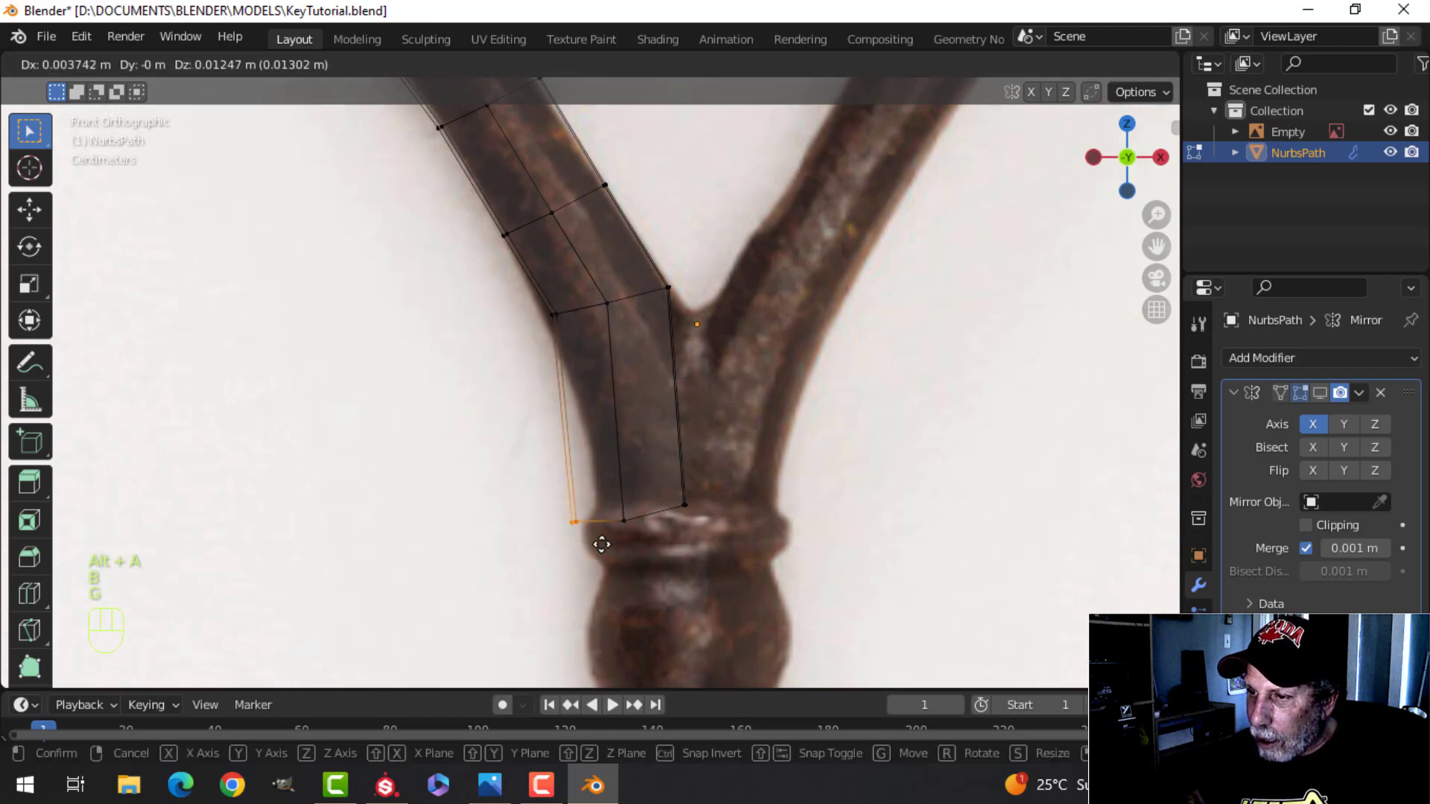
{"action": "left_click", "coordinate": [626, 528]}
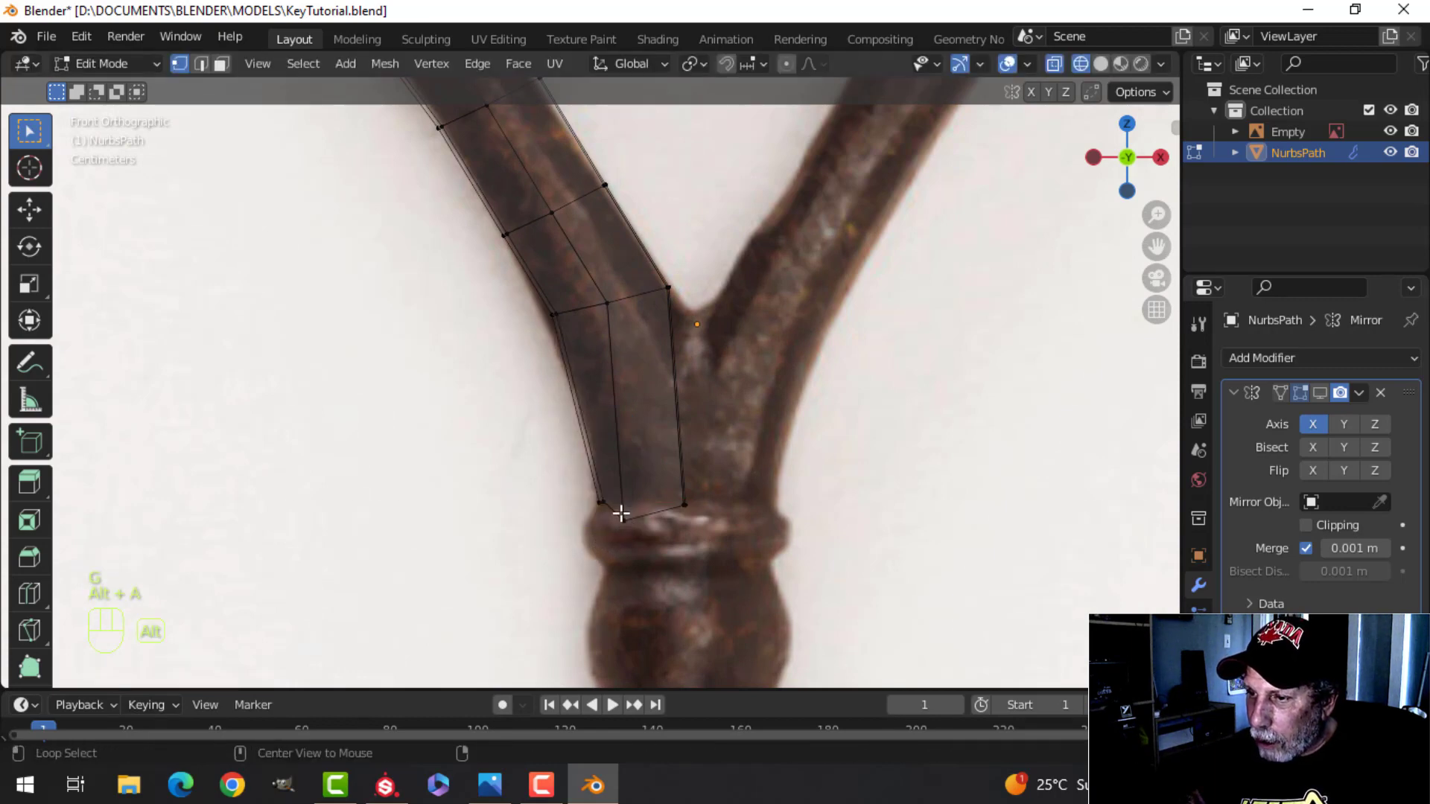
Step: Move the bottom loop's middle and inner vertices level with its outer corner above the collar
{"action": "key", "text": "alt+a"}
{"action": "key", "text": "b"}
{"action": "left_click_drag", "start_coordinate": [618, 505], "coordinate": [639, 543]}
{"action": "key", "text": "g"}
{"action": "left_click", "coordinate": [641, 519]}
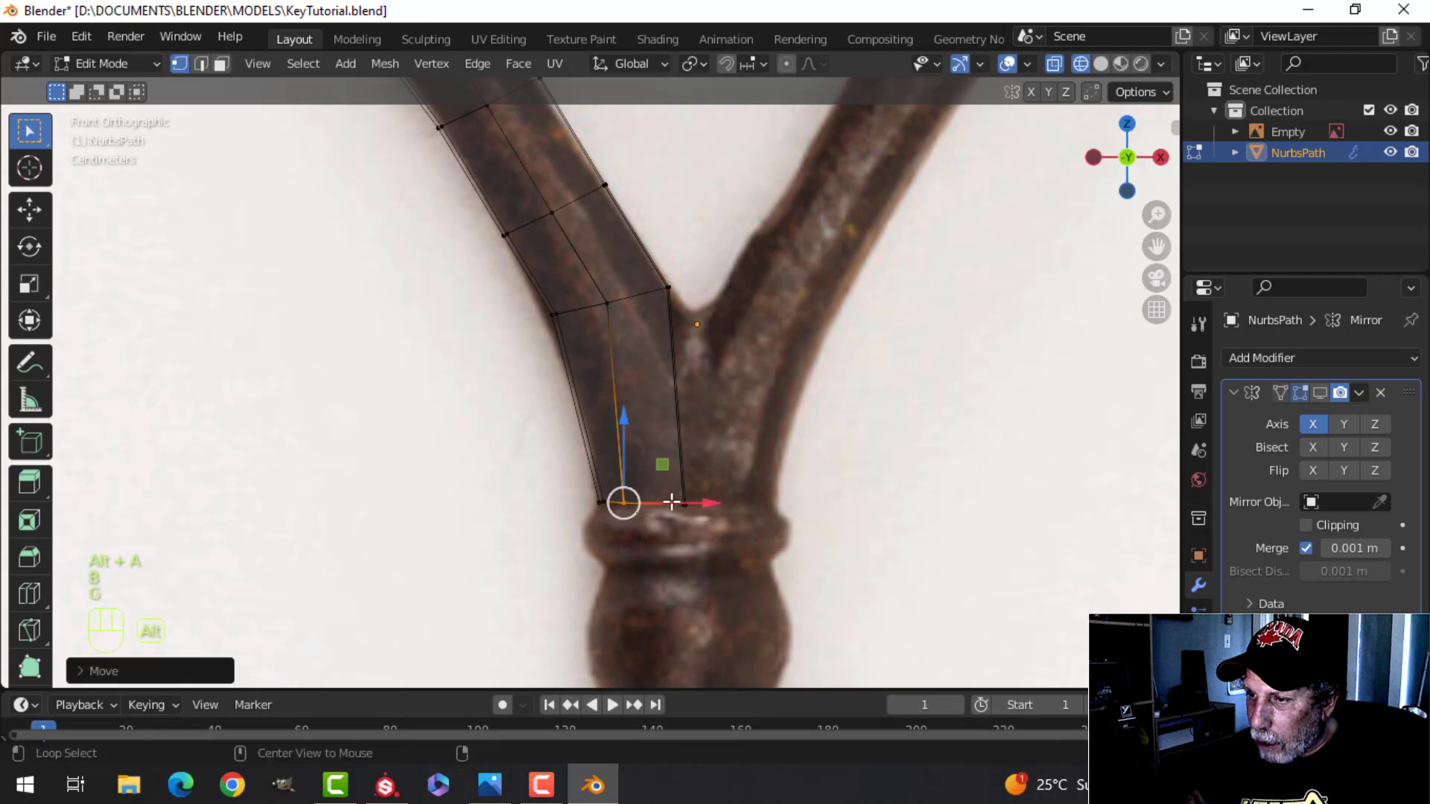
{"action": "key", "text": "alt+a"}
{"action": "key", "text": "b"}
{"action": "left_click_drag", "start_coordinate": [667, 471], "coordinate": [708, 531]}
{"action": "key", "text": "g"}
{"action": "left_click", "coordinate": [708, 526]}
{"action": "key", "text": "alt+a"}
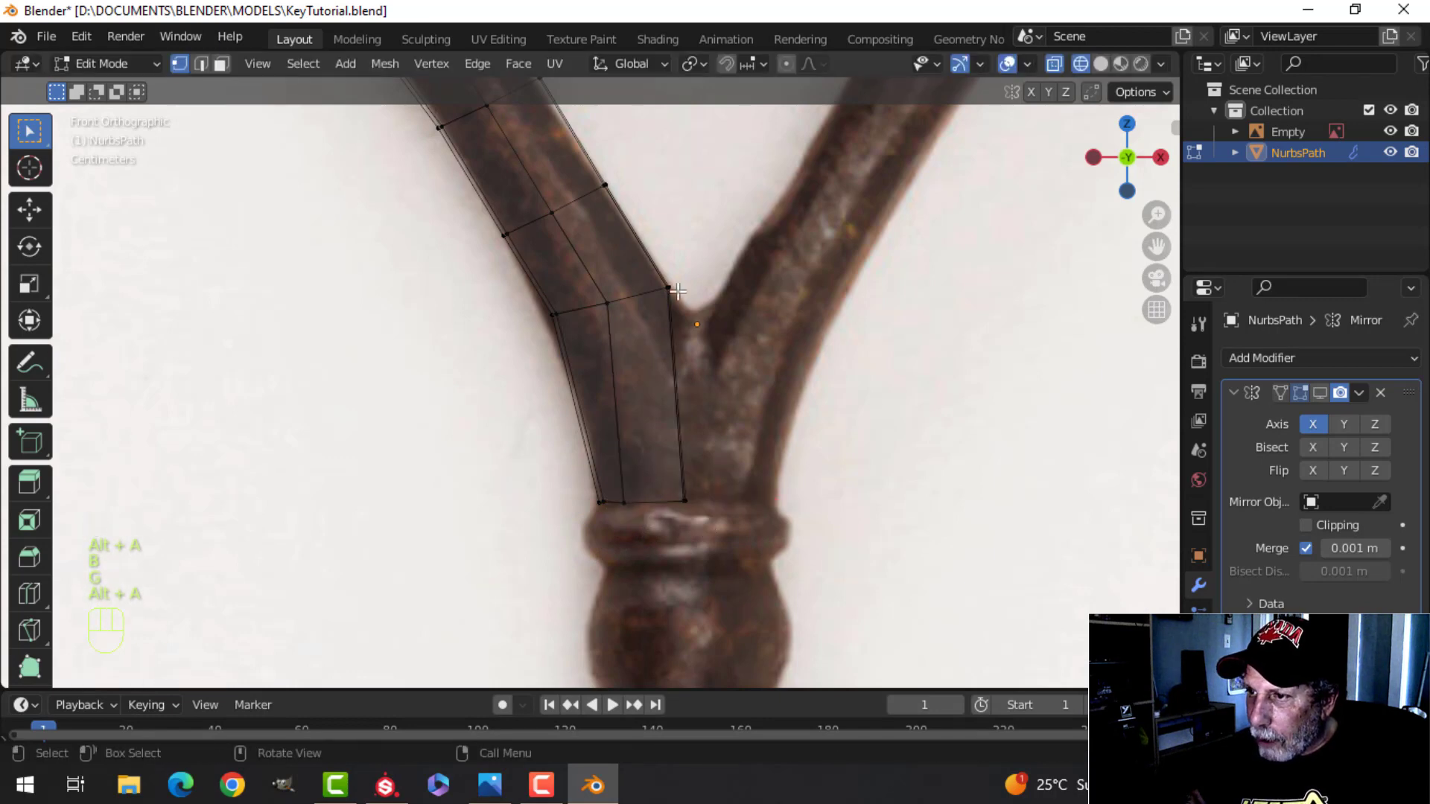
Step: Move the inner vertices beside the fork down and inward toward the crotch of the reference
{"action": "key", "text": "b"}
{"action": "left_click_drag", "start_coordinate": [650, 255], "coordinate": [686, 313]}
{"action": "key", "text": "g"}
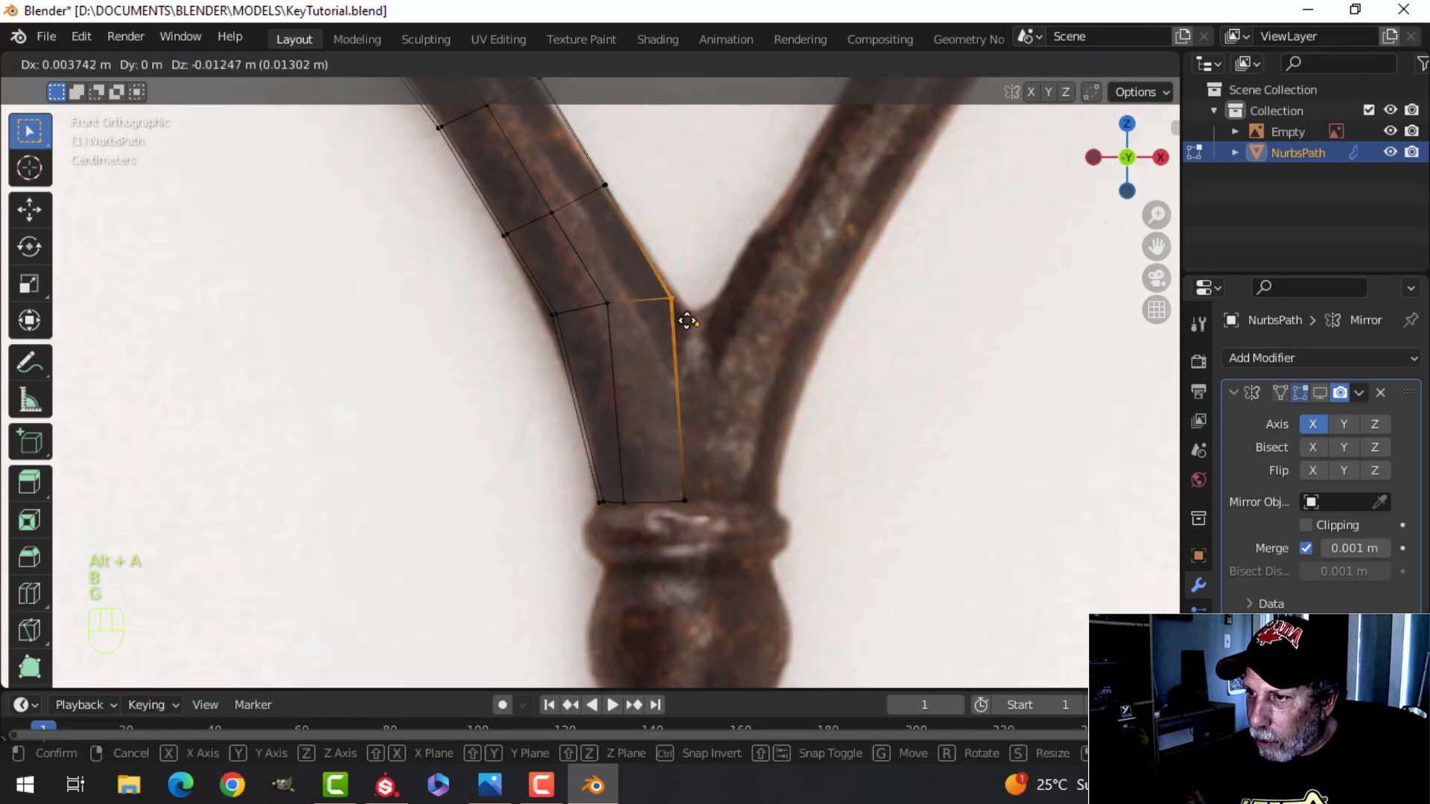
{"action": "left_click", "coordinate": [688, 321]}
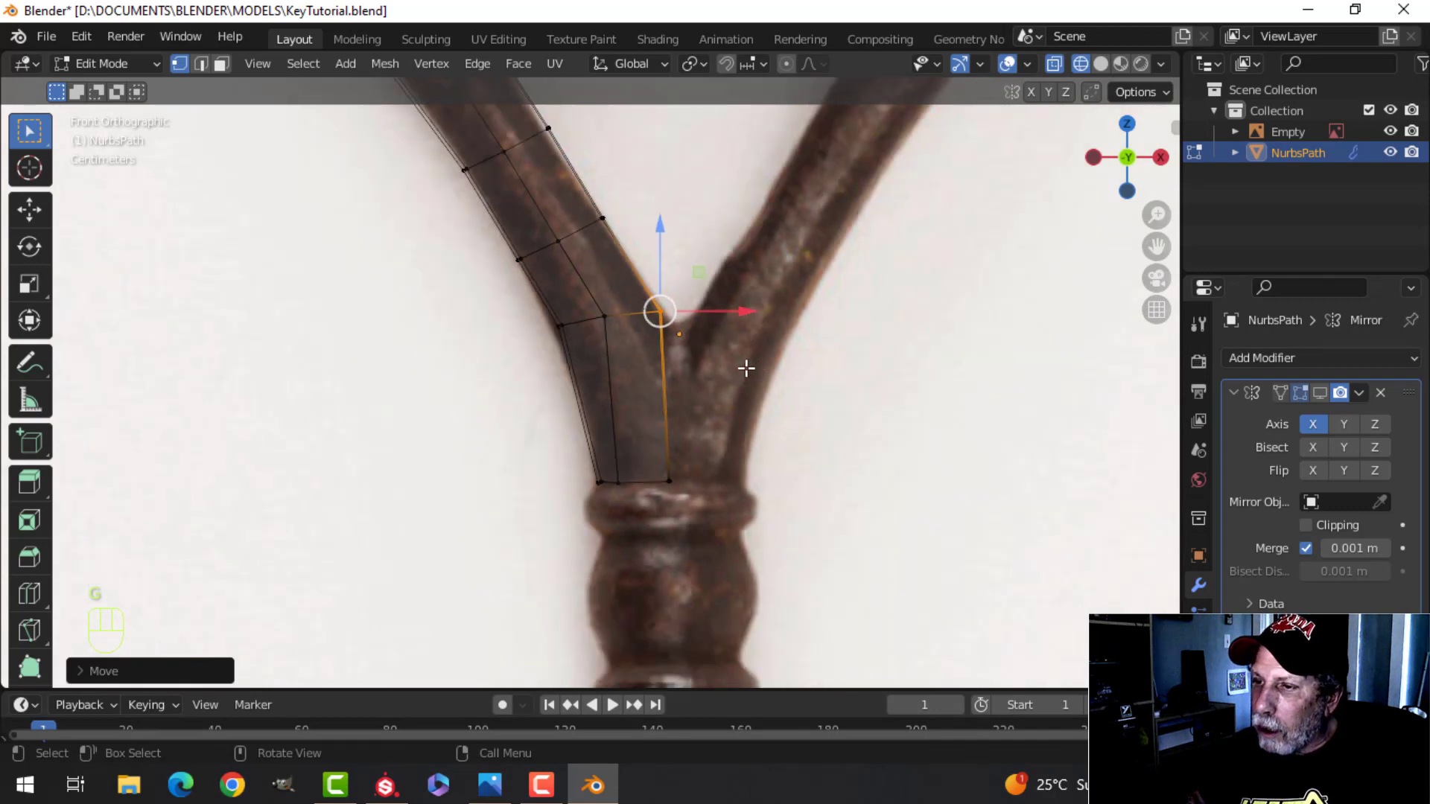
Step: Switch to solid shading in Object Mode and turn on the Mirror modifier's viewport display to view both halves
{"action": "key", "text": "alt+a"}
{"action": "scroll", "coordinate": [614, 362], "scroll_direction": "down", "scroll_amount": 4}
{"action": "key", "text": "z"}
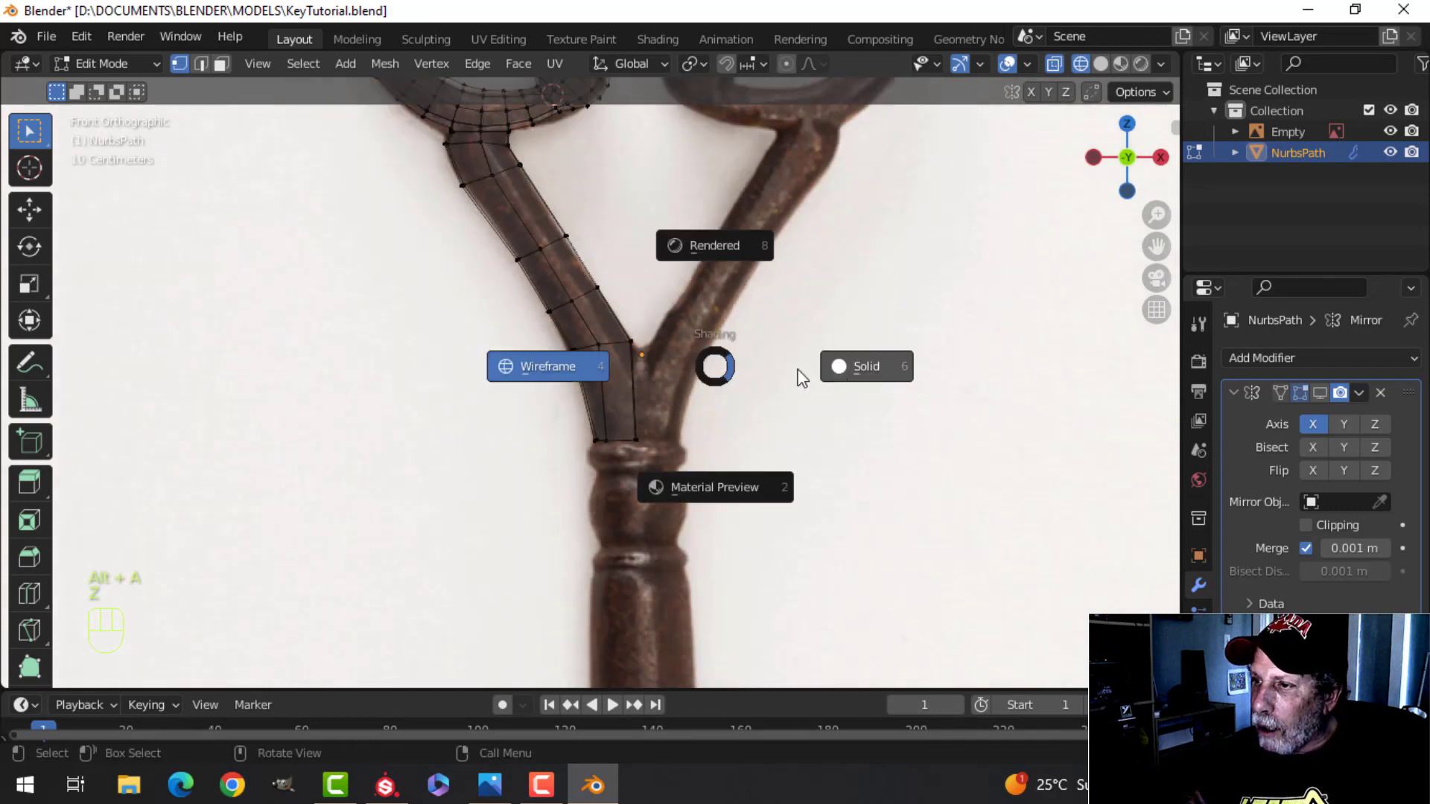
{"action": "left_click", "coordinate": [798, 373]}
{"action": "key", "text": "Tab"}
{"action": "left_click", "coordinate": [1320, 392]}
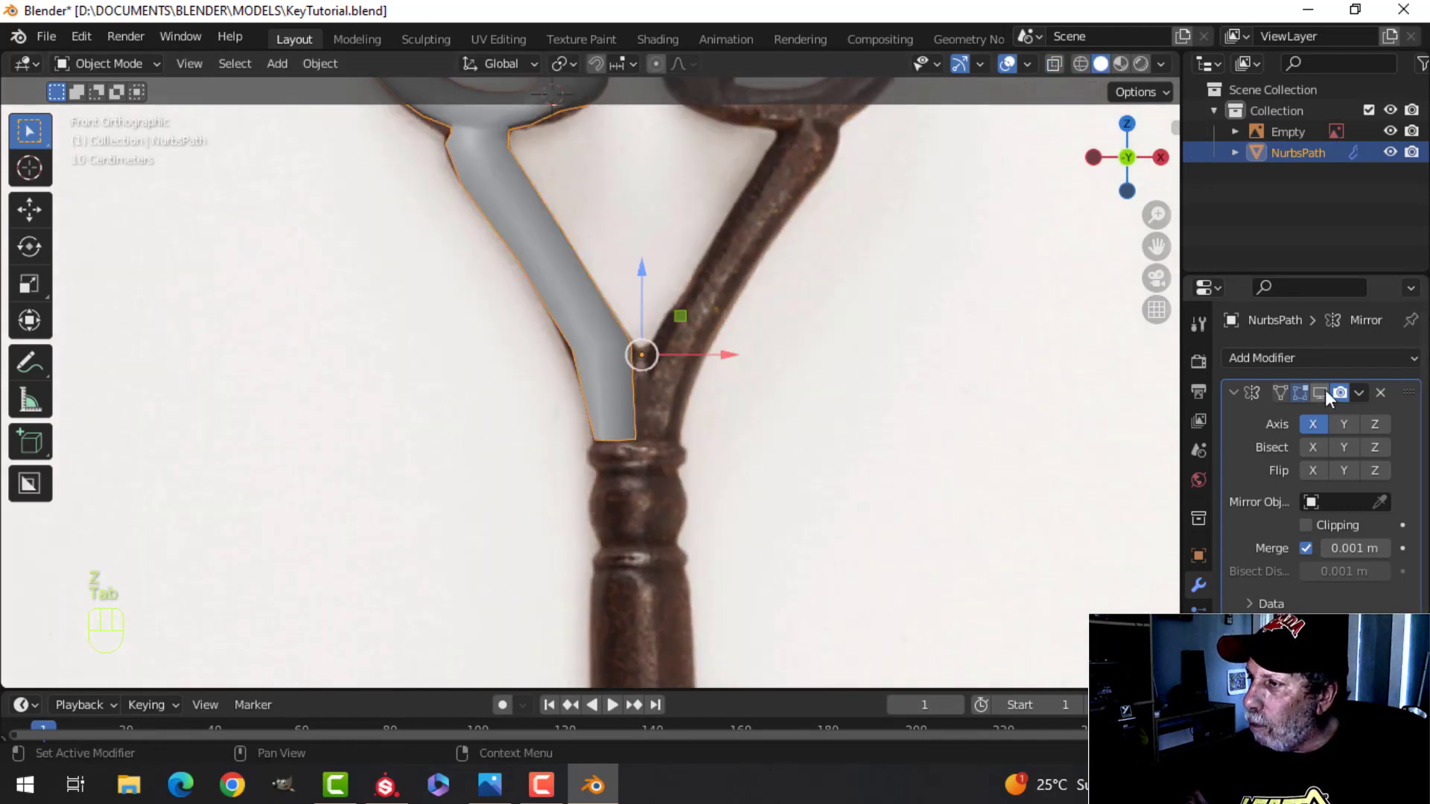
{"action": "scroll", "coordinate": [741, 447], "scroll_direction": "down", "scroll_amount": 3}
{"action": "middle_click_drag", "start_coordinate": [740, 446], "coordinate": [584, 346]}
{"action": "middle_click_drag", "start_coordinate": [585, 347], "coordinate": [782, 430], "text": "shift"}
{"action": "scroll", "coordinate": [627, 422], "scroll_direction": "up", "scroll_amount": 2}
Step: Scale the central lengthwise edges on the front and back of the leg by about 1.2 along Y
{"action": "key", "text": "Tab"}
{"action": "scroll", "coordinate": [627, 426], "scroll_direction": "down", "scroll_amount": 4}
{"action": "key", "text": "alt+a"}
{"action": "scroll", "coordinate": [778, 430], "scroll_direction": "up", "scroll_amount": 2}
{"action": "middle_click_drag", "start_coordinate": [760, 428], "coordinate": [693, 419], "text": "shift"}
{"action": "middle_click_drag", "start_coordinate": [693, 419], "coordinate": [592, 354]}
{"action": "scroll", "coordinate": [568, 434], "scroll_direction": "up", "scroll_amount": 2}
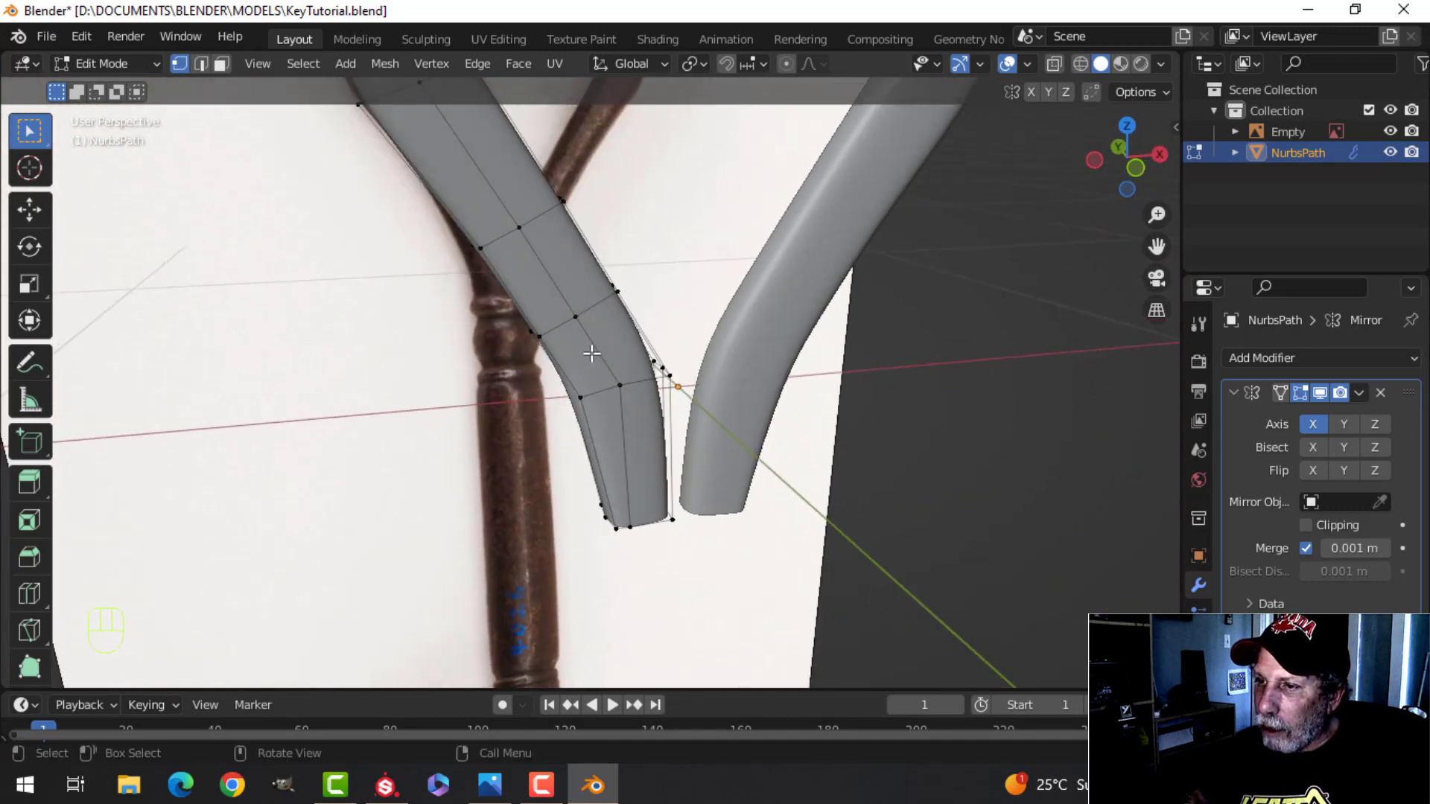
{"action": "key", "text": "2"}
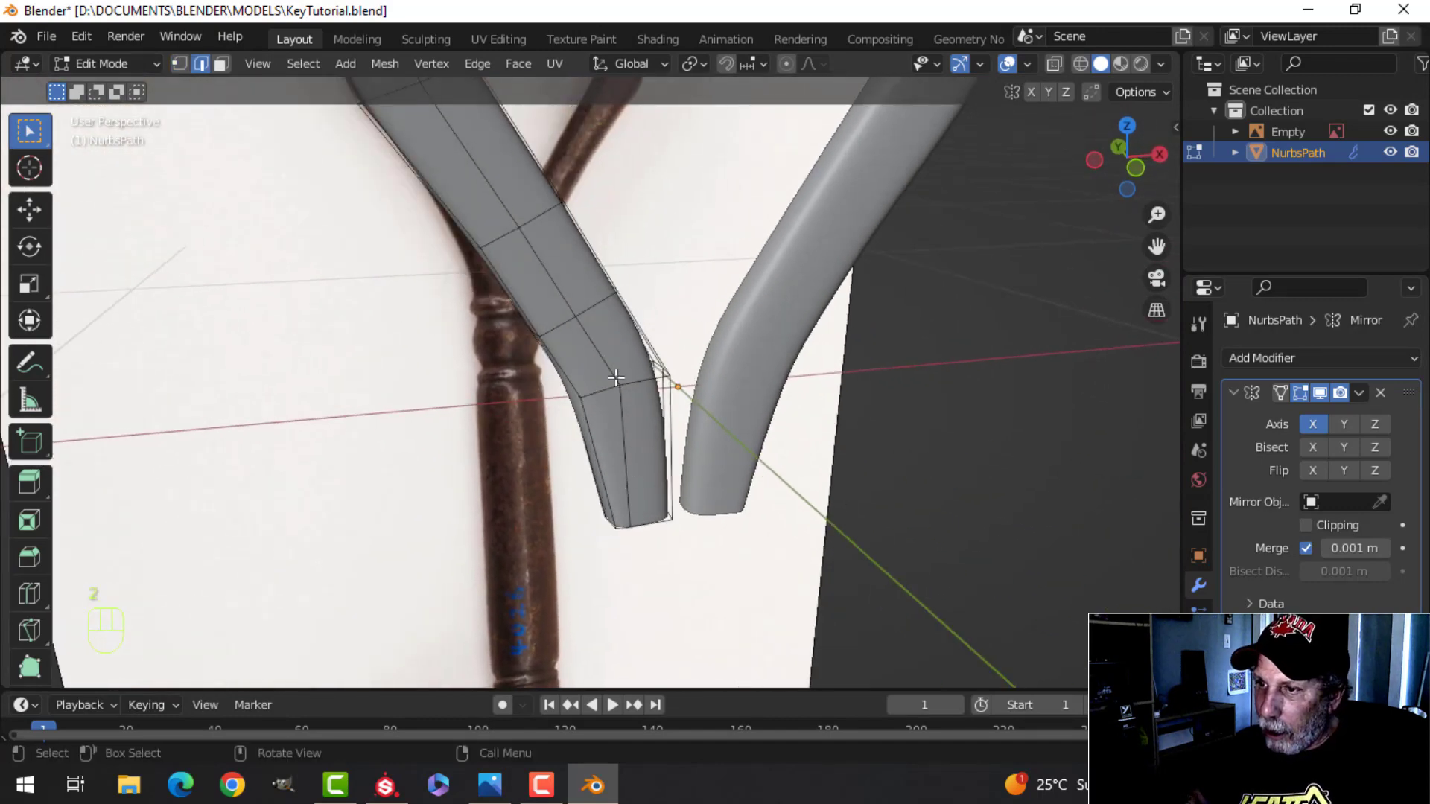
{"action": "left_click", "coordinate": [595, 354], "text": "shift"}
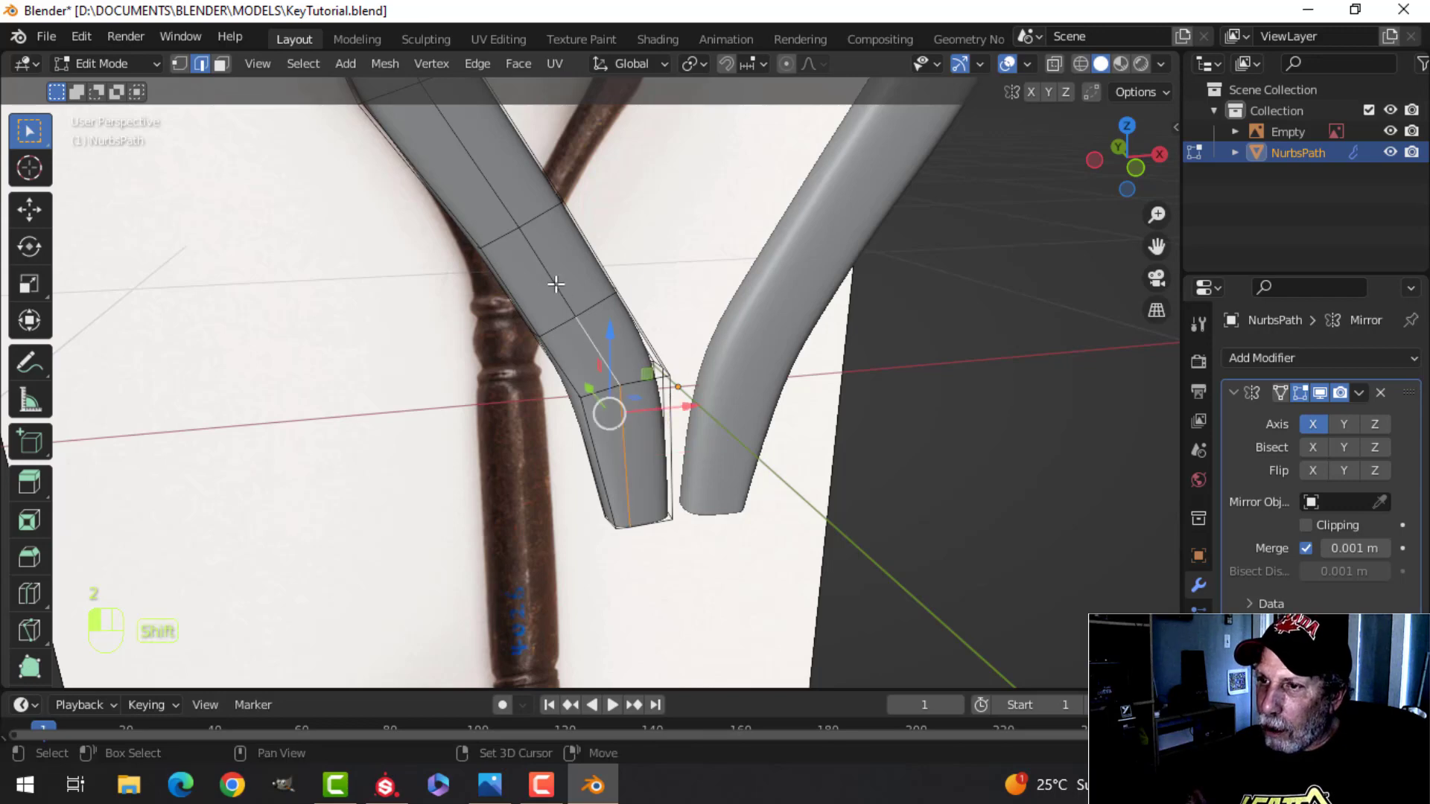
{"action": "left_click", "coordinate": [551, 280], "text": "shift"}
{"action": "scroll", "coordinate": [529, 267], "scroll_direction": "down", "scroll_amount": 2}
{"action": "middle_click_drag", "start_coordinate": [524, 264], "coordinate": [592, 384], "text": "shift"}
{"action": "left_click", "coordinate": [586, 364], "text": "shift"}
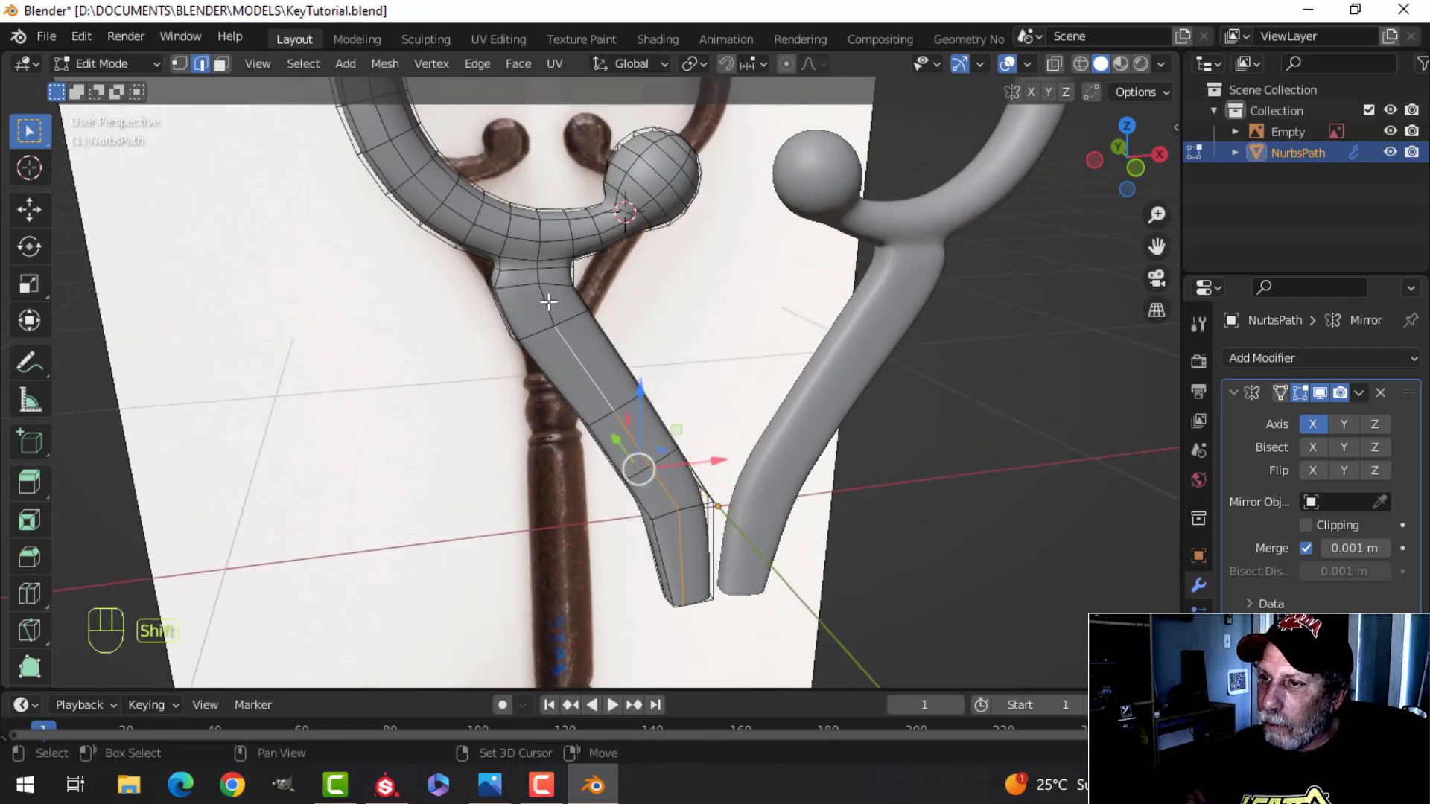
{"action": "middle_click_drag", "start_coordinate": [548, 301], "coordinate": [808, 370]}
{"action": "left_click", "coordinate": [643, 292], "text": "shift"}
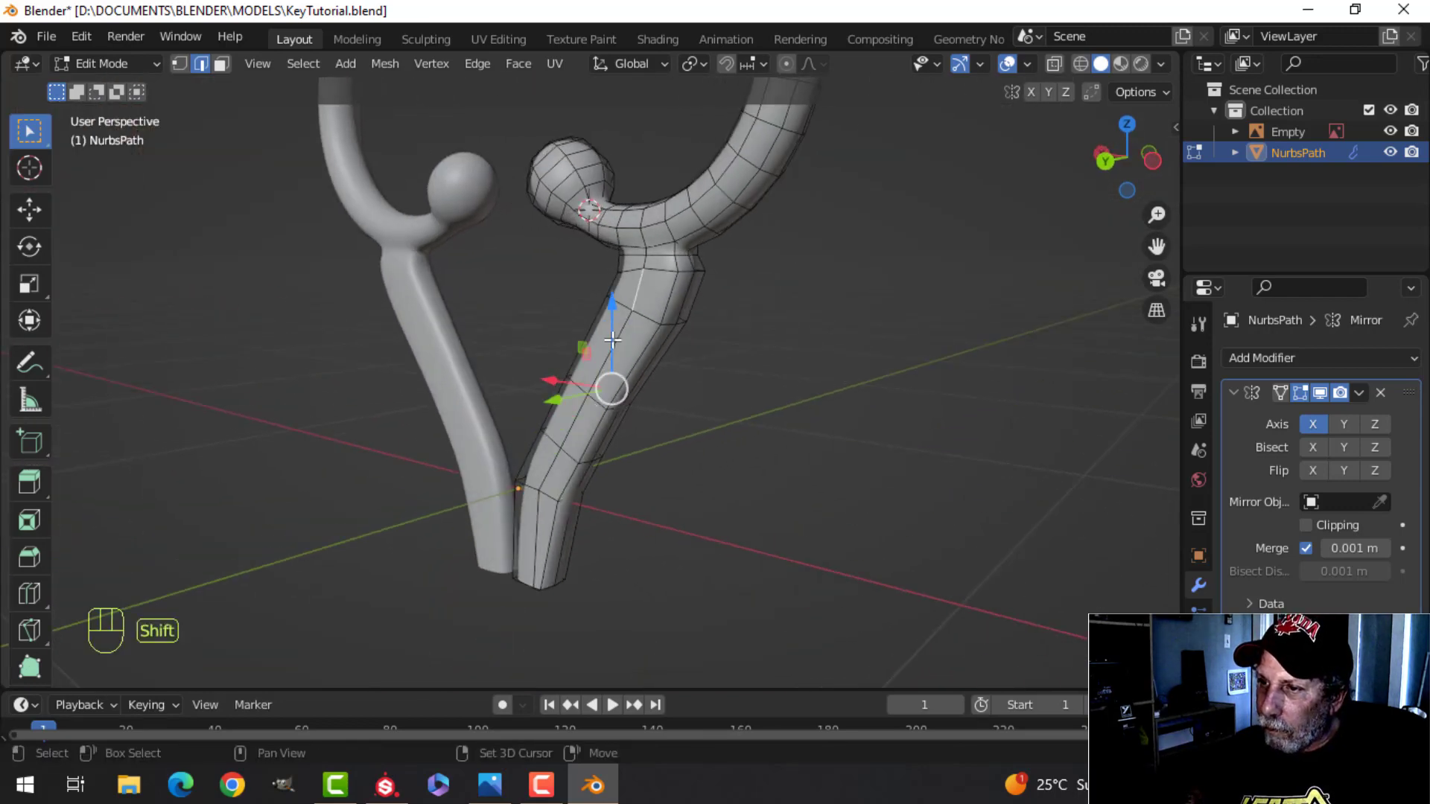
{"action": "left_click", "coordinate": [569, 432], "text": "shift"}
{"action": "left_click", "coordinate": [552, 477], "text": "shift"}
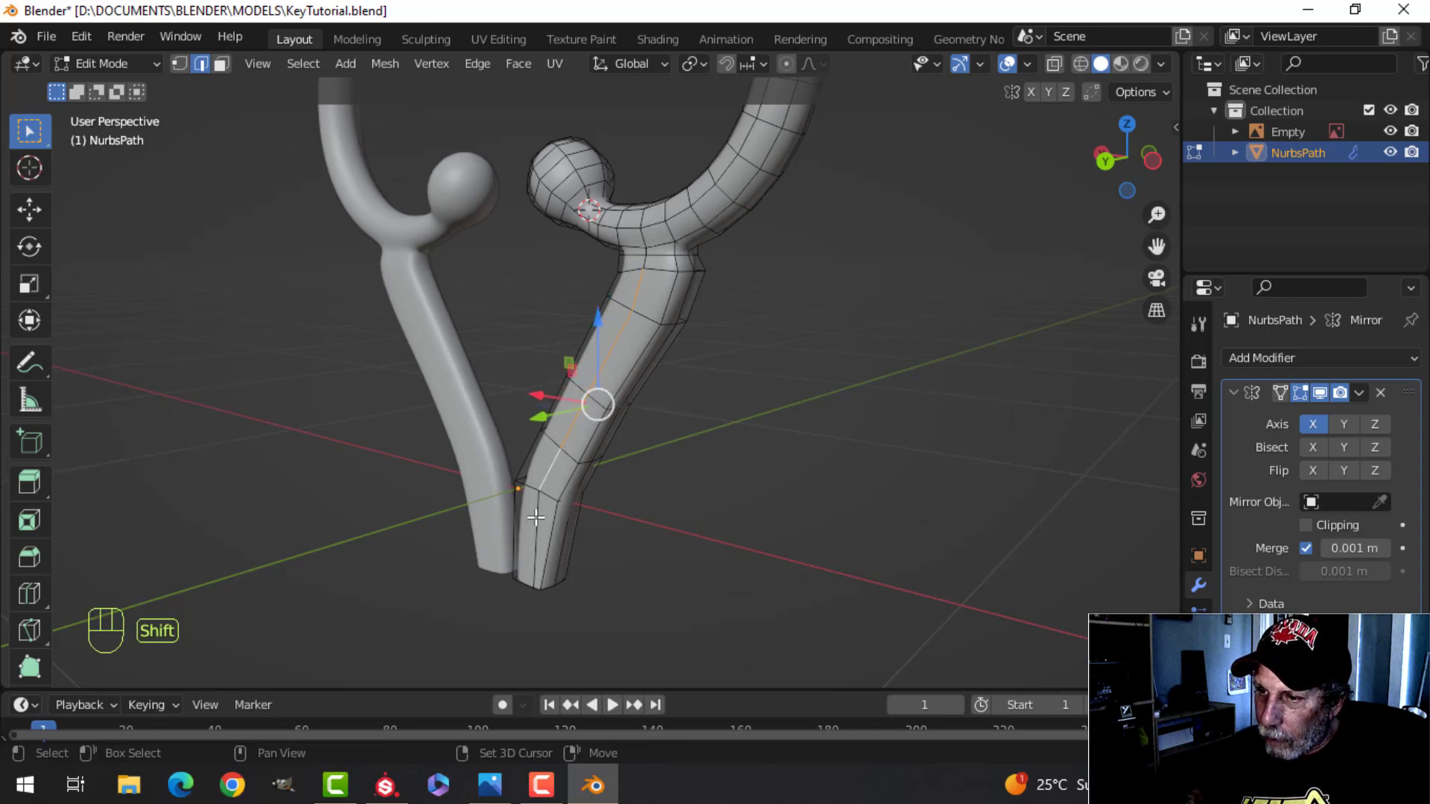
{"action": "left_click", "coordinate": [537, 527], "text": "shift"}
{"action": "middle_click_drag", "start_coordinate": [797, 457], "coordinate": [631, 466]}
{"action": "key", "text": "s"}
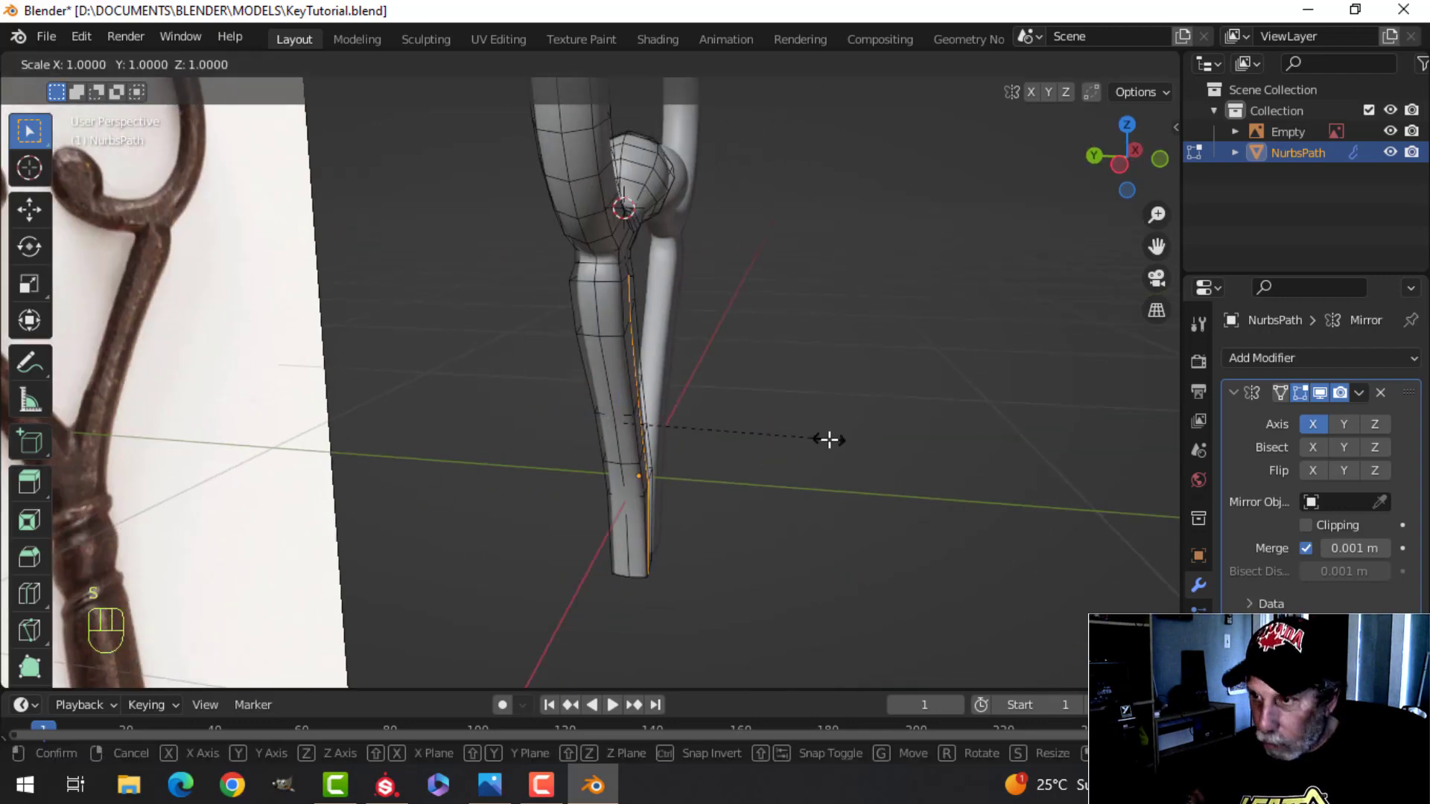
{"action": "key", "text": "y"}
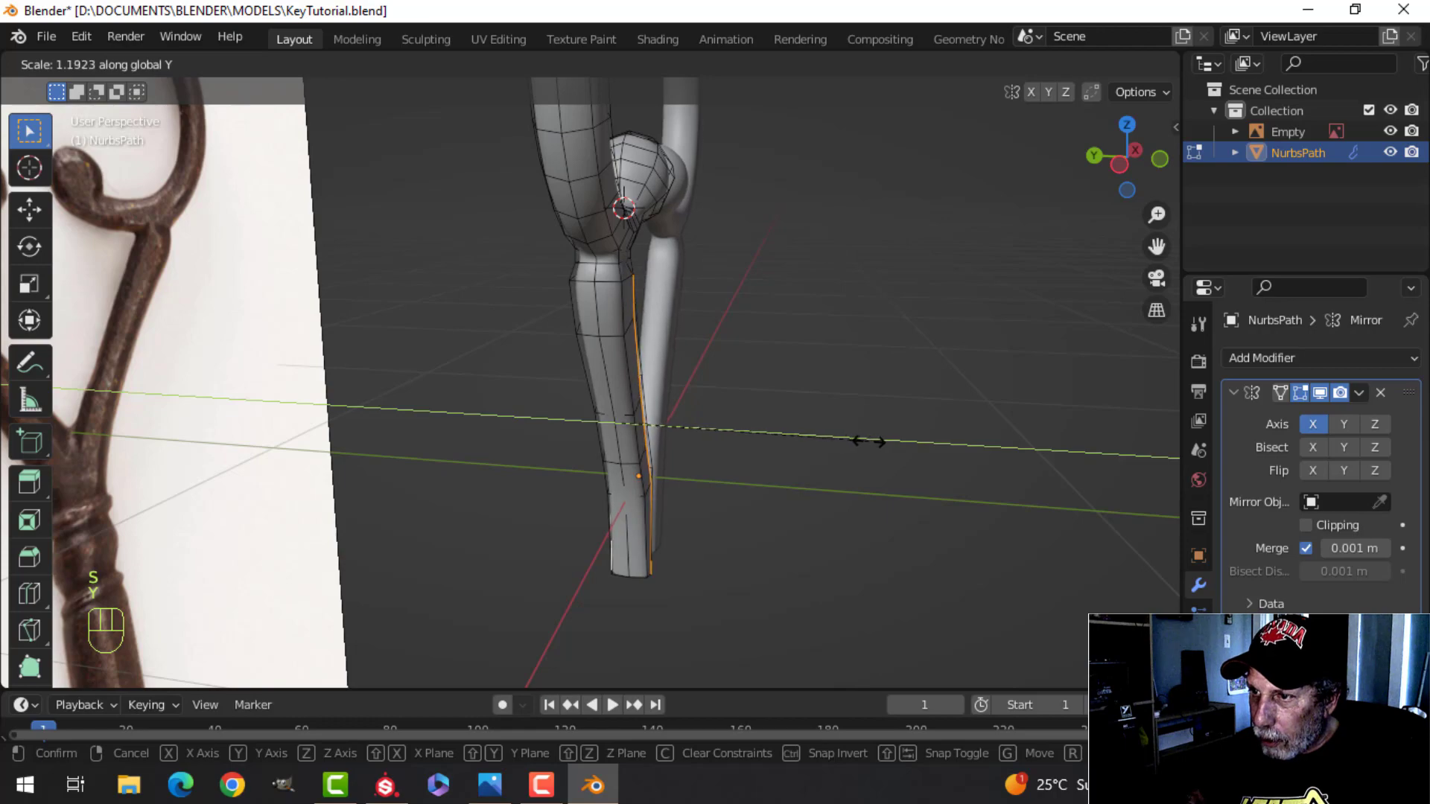
{"action": "left_click", "coordinate": [877, 442]}
Step: Examine the thickened leg in Object Mode, then return to Edit Mode with nothing selected at the leg's joint with the bow
{"action": "key", "text": "Tab"}
{"action": "middle_click_drag", "start_coordinate": [904, 366], "coordinate": [628, 404]}
{"action": "scroll", "coordinate": [611, 448], "scroll_direction": "up", "scroll_amount": 2}
{"action": "key", "text": "Tab"}
{"action": "scroll", "coordinate": [563, 450], "scroll_direction": "up", "scroll_amount": 3}
{"action": "key", "text": "alt+a"}
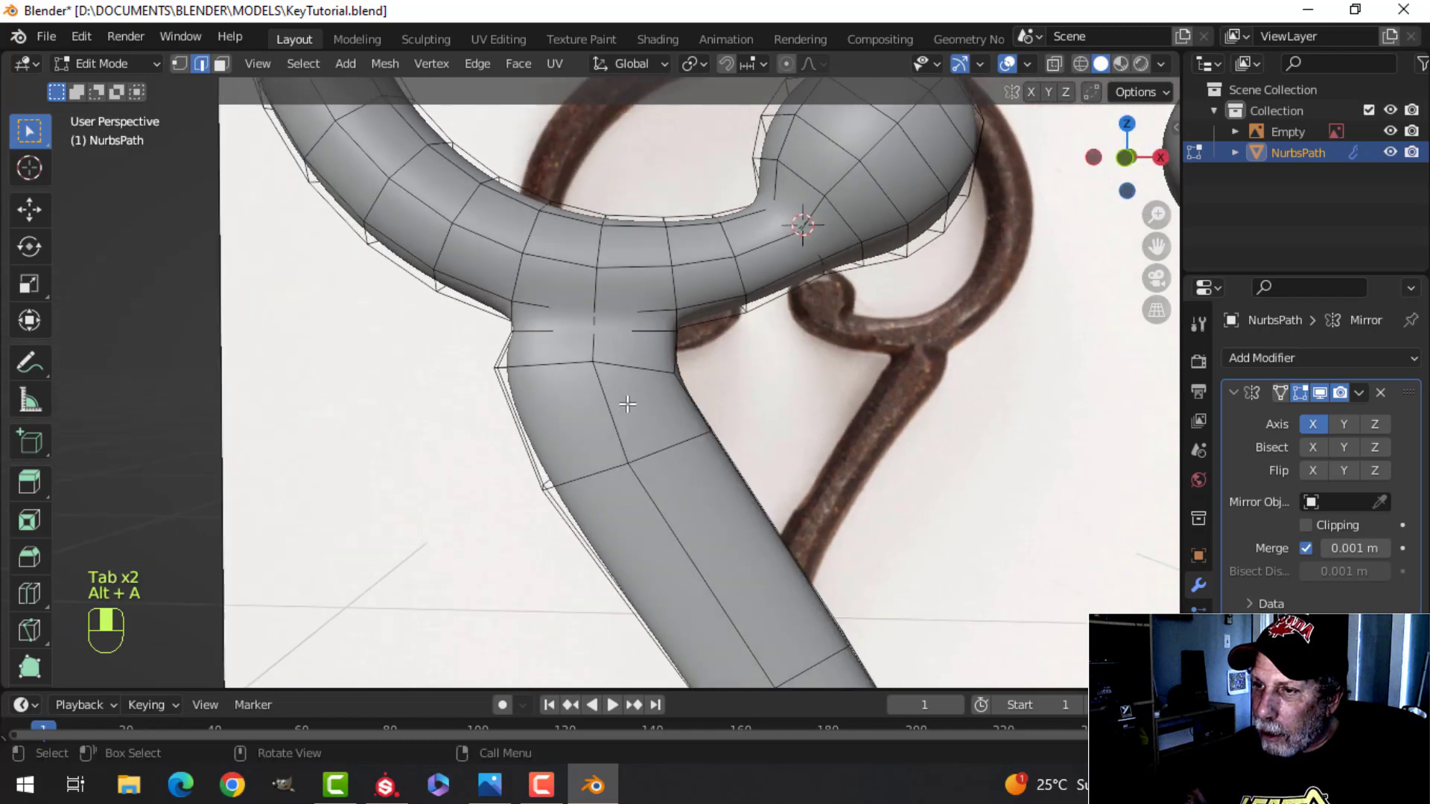
Step: Add an edge loop across the short neck where the leg meets the bow and check the smoothed joint in Object Mode
{"action": "key", "text": "ctrl+r"}
{"action": "left_click", "coordinate": [593, 326]}
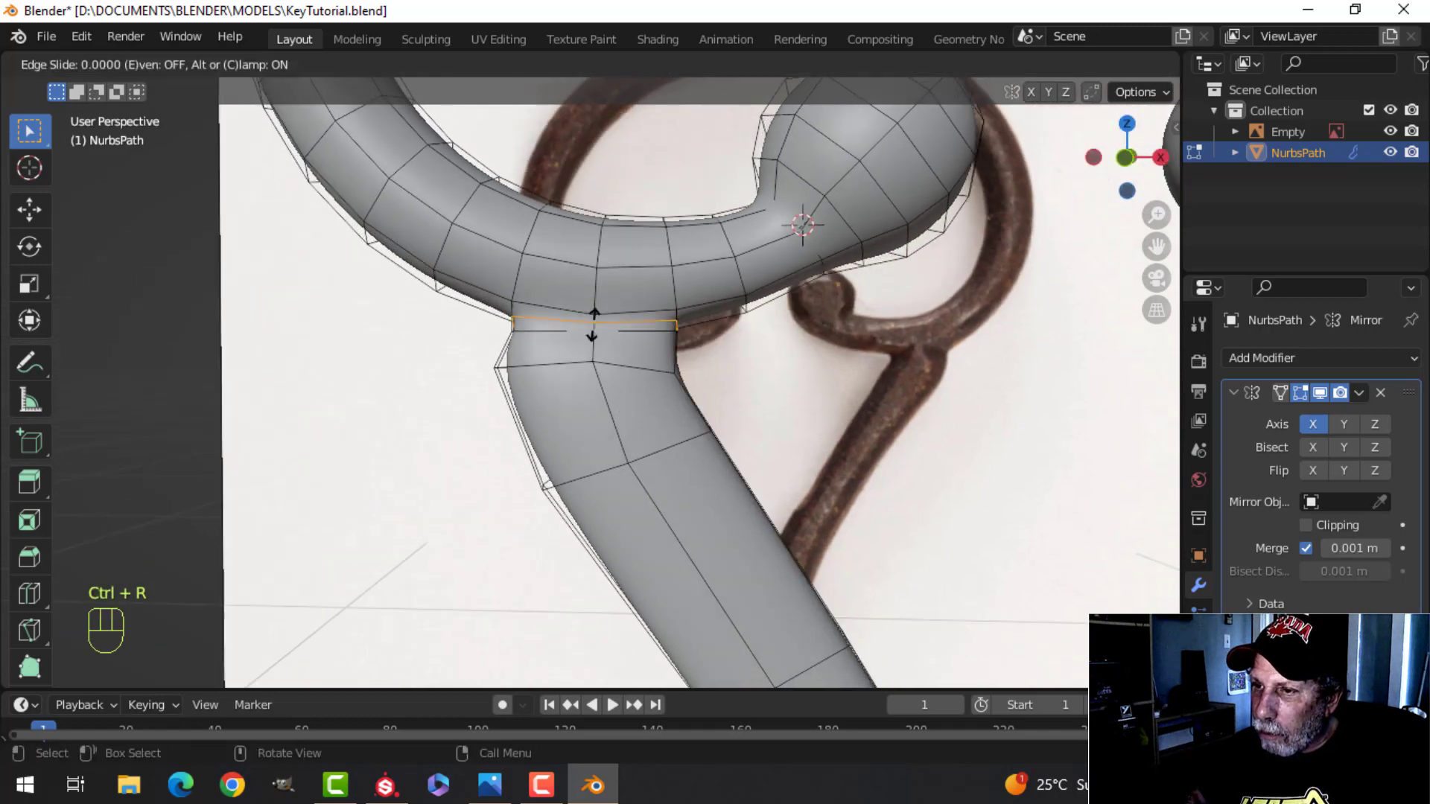
{"action": "key", "text": "Tab"}
{"action": "middle_click_drag", "start_coordinate": [686, 377], "coordinate": [490, 458]}
{"action": "scroll", "coordinate": [789, 394], "scroll_direction": "down", "scroll_amount": 3}
{"action": "scroll", "coordinate": [489, 457], "scroll_direction": "up", "scroll_amount": 2}
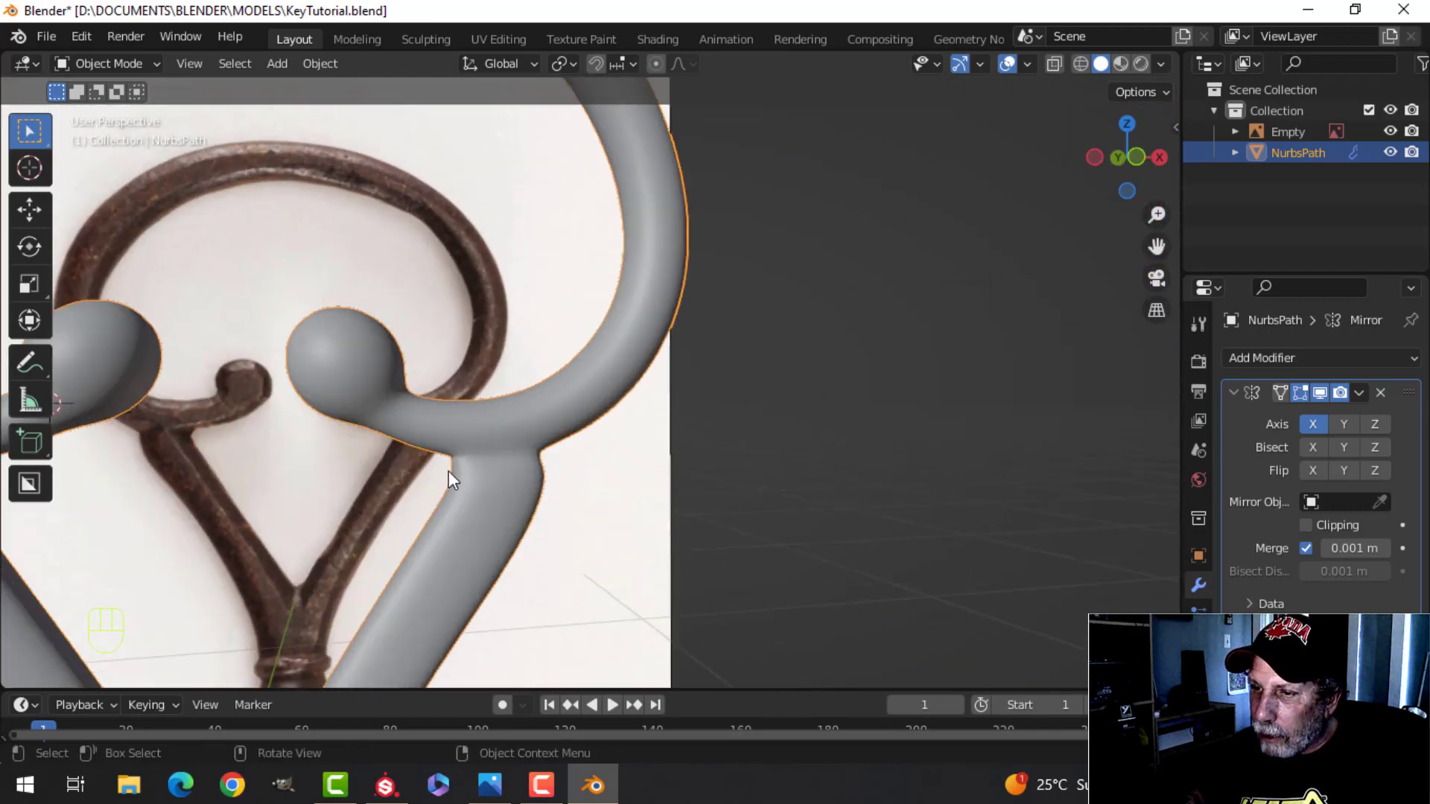
{"action": "scroll", "coordinate": [223, 445], "scroll_direction": "up", "scroll_amount": 3}
{"action": "middle_click_drag", "start_coordinate": [109, 441], "coordinate": [414, 342], "text": "shift"}
Step: In wireframe front view, move the outer vertices just below the leg's joint slightly down along the reference outline
{"action": "key", "text": "KP_1"}
{"action": "key", "text": "Tab"}
{"action": "scroll", "coordinate": [313, 425], "scroll_direction": "up", "scroll_amount": 1}
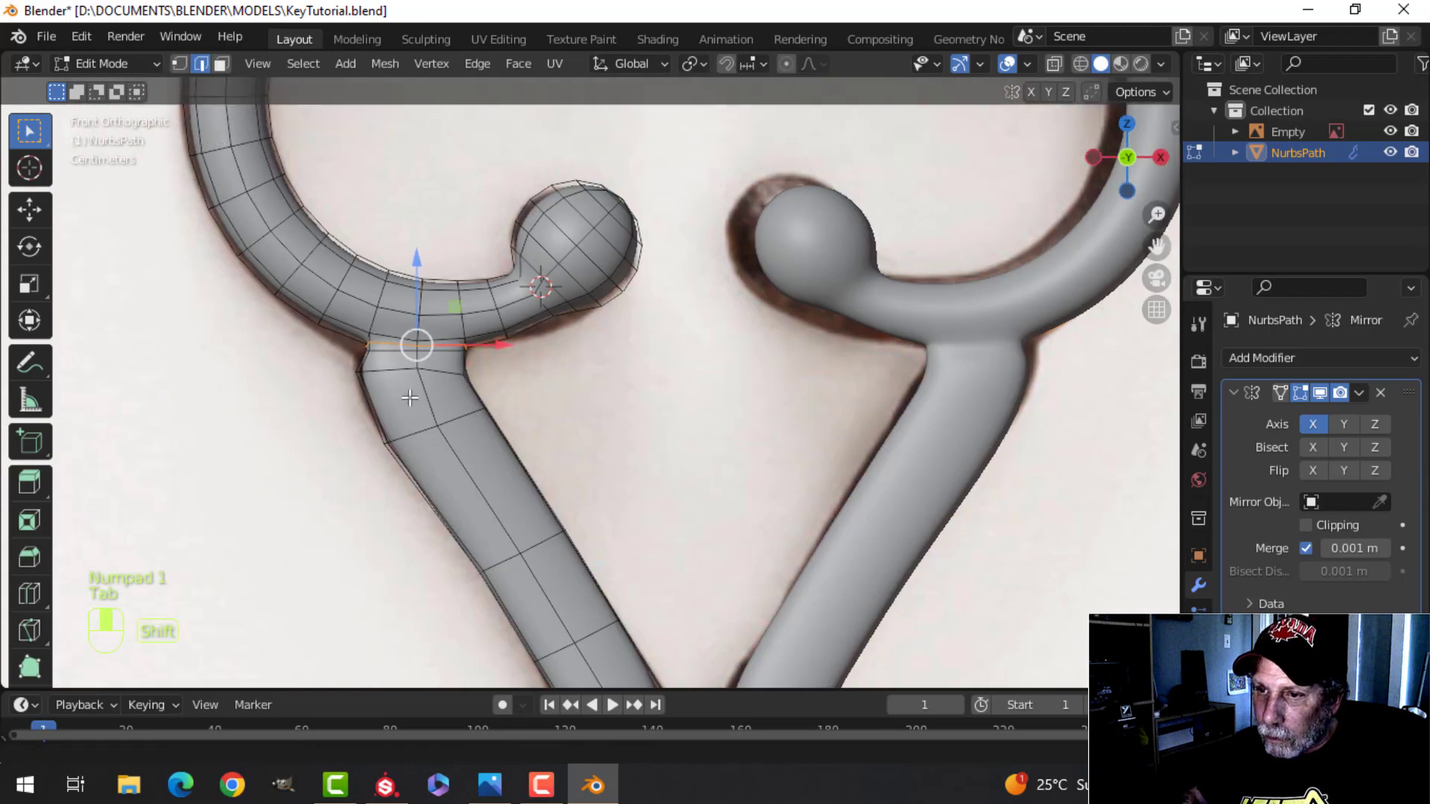
{"action": "scroll", "coordinate": [419, 404], "scroll_direction": "up", "scroll_amount": 1}
{"action": "key", "text": "z"}
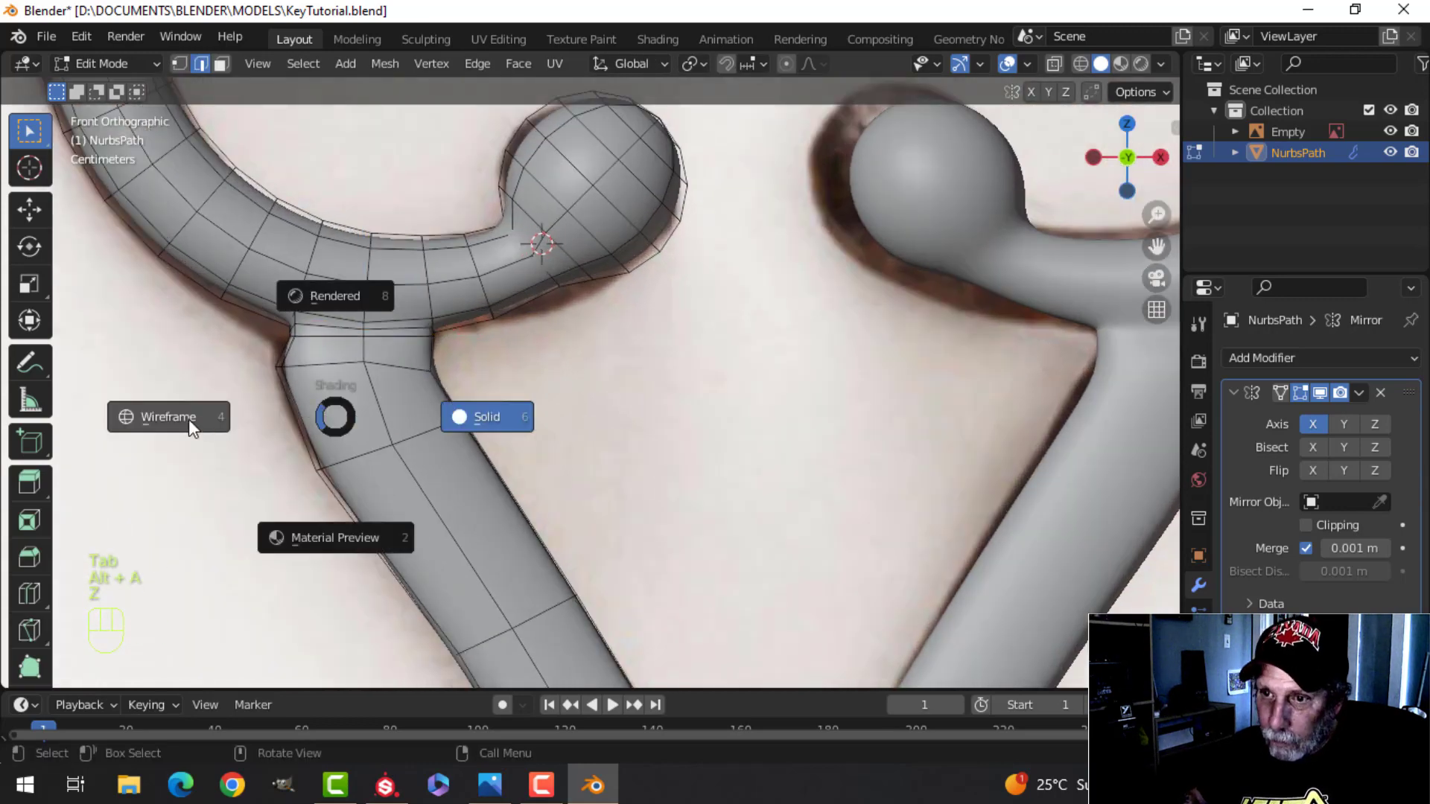
{"action": "left_click", "coordinate": [190, 418]}
{"action": "key", "text": "b"}
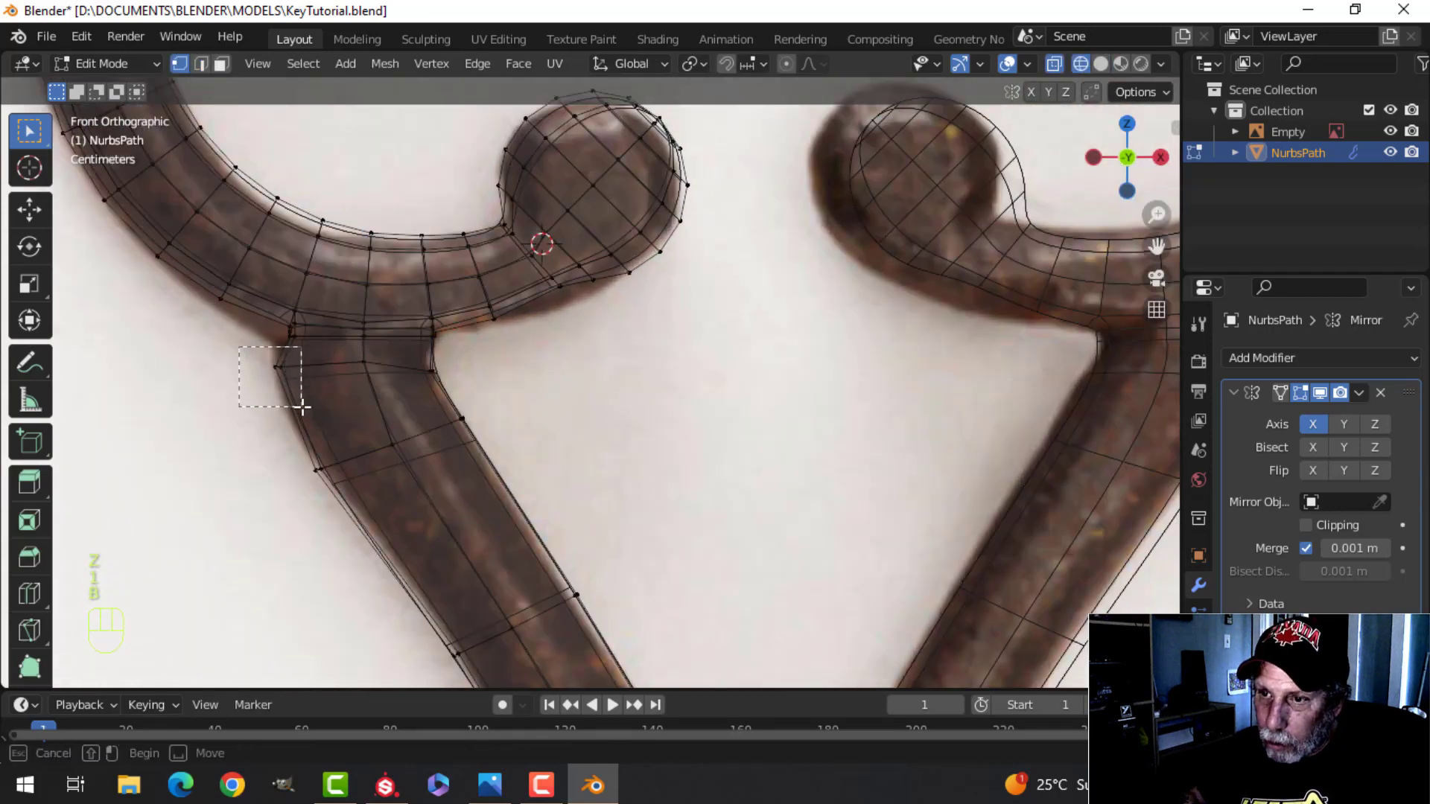
{"action": "left_click_drag", "start_coordinate": [301, 407], "coordinate": [302, 408]}
{"action": "key", "text": "g"}
{"action": "left_click", "coordinate": [296, 416]}
{"action": "key", "text": "alt+a"}
Step: Raise the inner vertices below the joint slightly and lower the central ones to even out that edge loop
{"action": "key", "text": "b"}
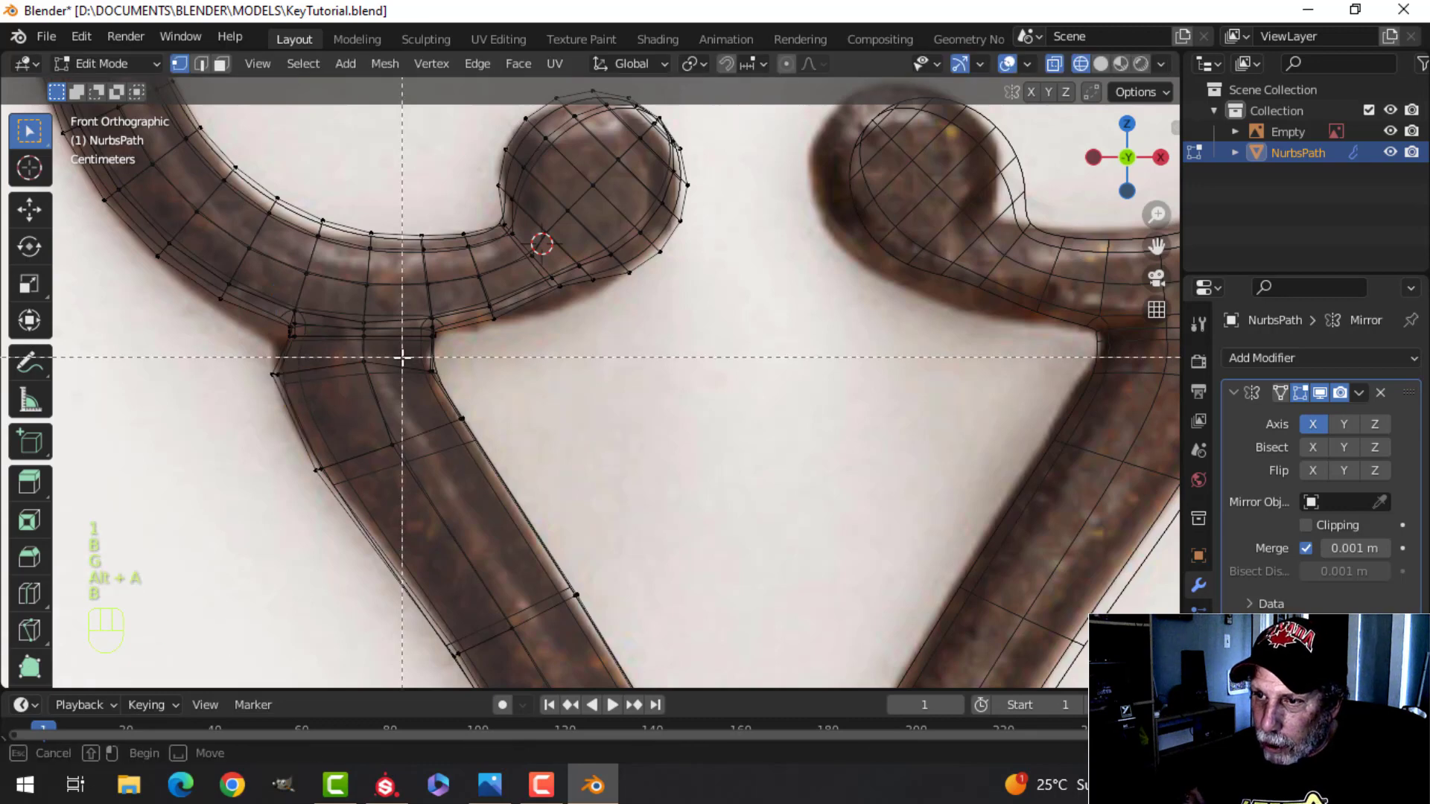
{"action": "left_click_drag", "start_coordinate": [454, 390], "coordinate": [454, 390]}
{"action": "key", "text": "g"}
{"action": "left_click", "coordinate": [452, 378]}
{"action": "left_click", "coordinate": [362, 360]}
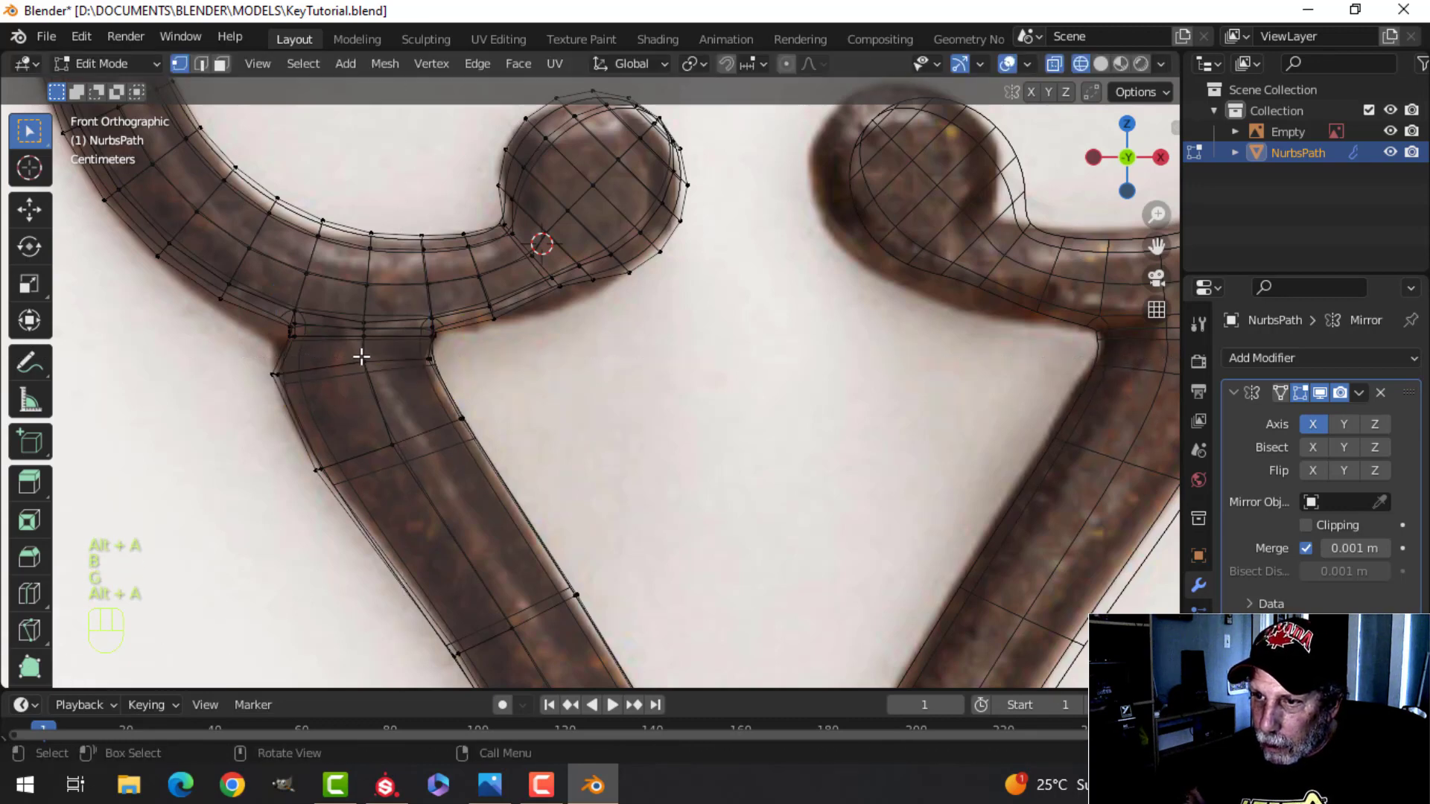
{"action": "key", "text": "g"}
{"action": "left_click", "coordinate": [389, 401]}
Step: Return to solid shading in Object Mode and examine both legs down to their lower ends
{"action": "key", "text": "z"}
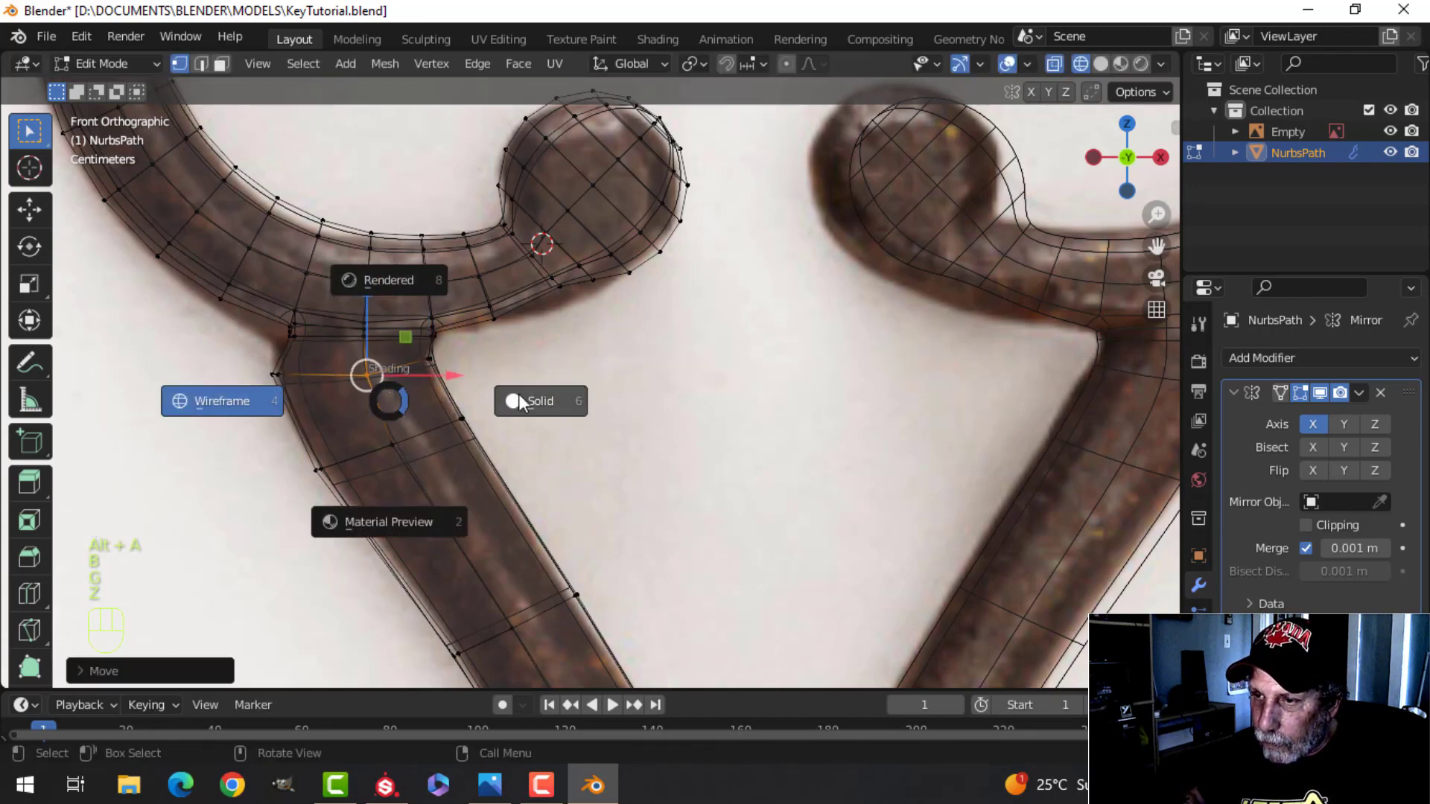
{"action": "left_click", "coordinate": [527, 398]}
{"action": "key", "text": "Tab"}
{"action": "scroll", "coordinate": [522, 418], "scroll_direction": "down", "scroll_amount": 4}
{"action": "key", "text": "alt+a"}
{"action": "mouse_move", "coordinate": [514, 425]}
{"action": "middle_mouse_down"}
{"action": "mouse_move", "coordinate": [584, 412]}
{"action": "mouse_move", "coordinate": [526, 404]}
{"action": "middle_mouse_up"}
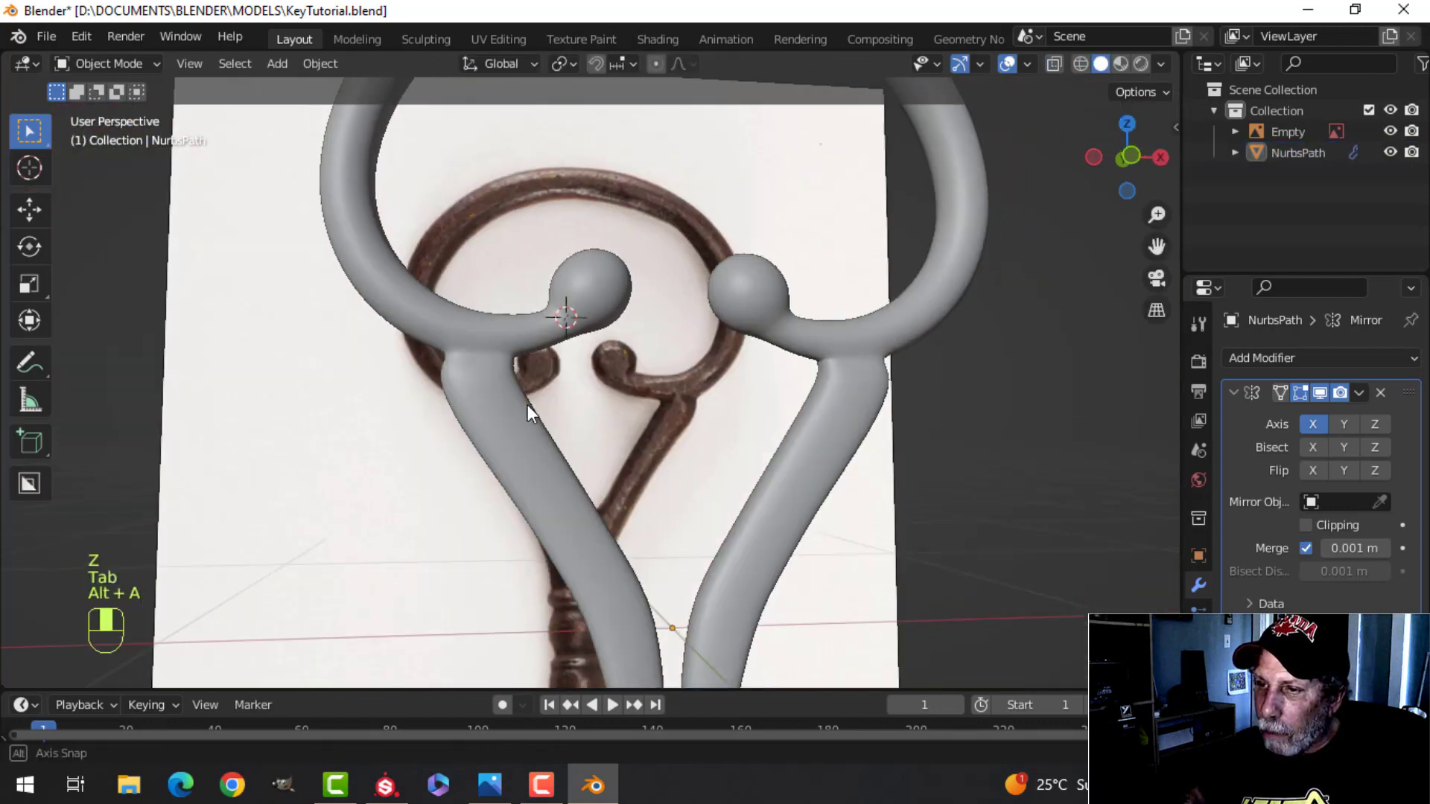
{"action": "scroll", "coordinate": [526, 406], "scroll_direction": "down", "scroll_amount": 3}
{"action": "middle_click_drag", "start_coordinate": [573, 507], "coordinate": [527, 422], "text": "shift"}
Step: Delete the faces on the inner side of the leg's lowest section, where it faces the mirrored leg
{"action": "left_click", "coordinate": [529, 374]}
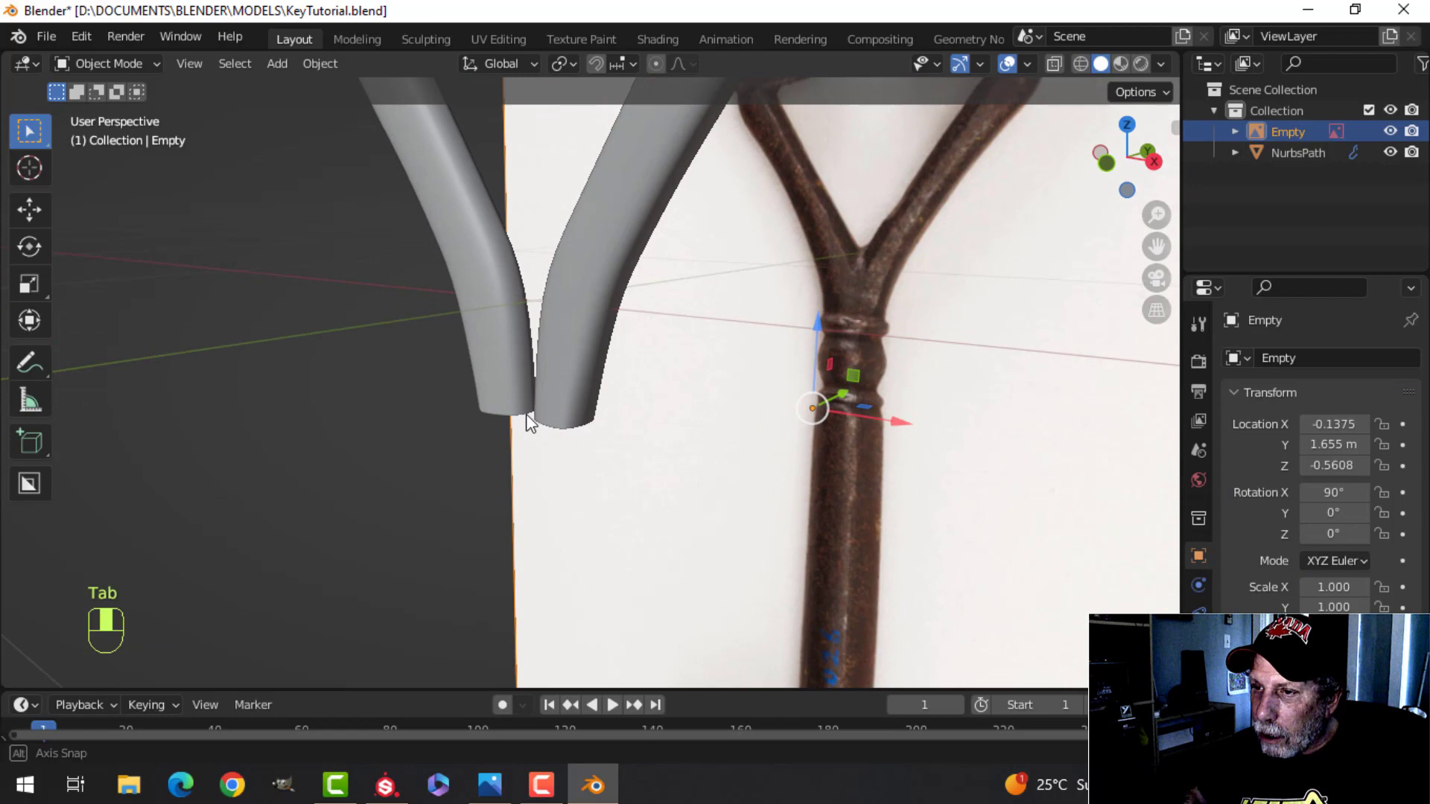
{"action": "left_click", "coordinate": [488, 345]}
{"action": "key", "text": "Tab"}
{"action": "scroll", "coordinate": [488, 345], "scroll_direction": "up", "scroll_amount": 3}
{"action": "middle_click_drag", "start_coordinate": [488, 345], "coordinate": [579, 430]}
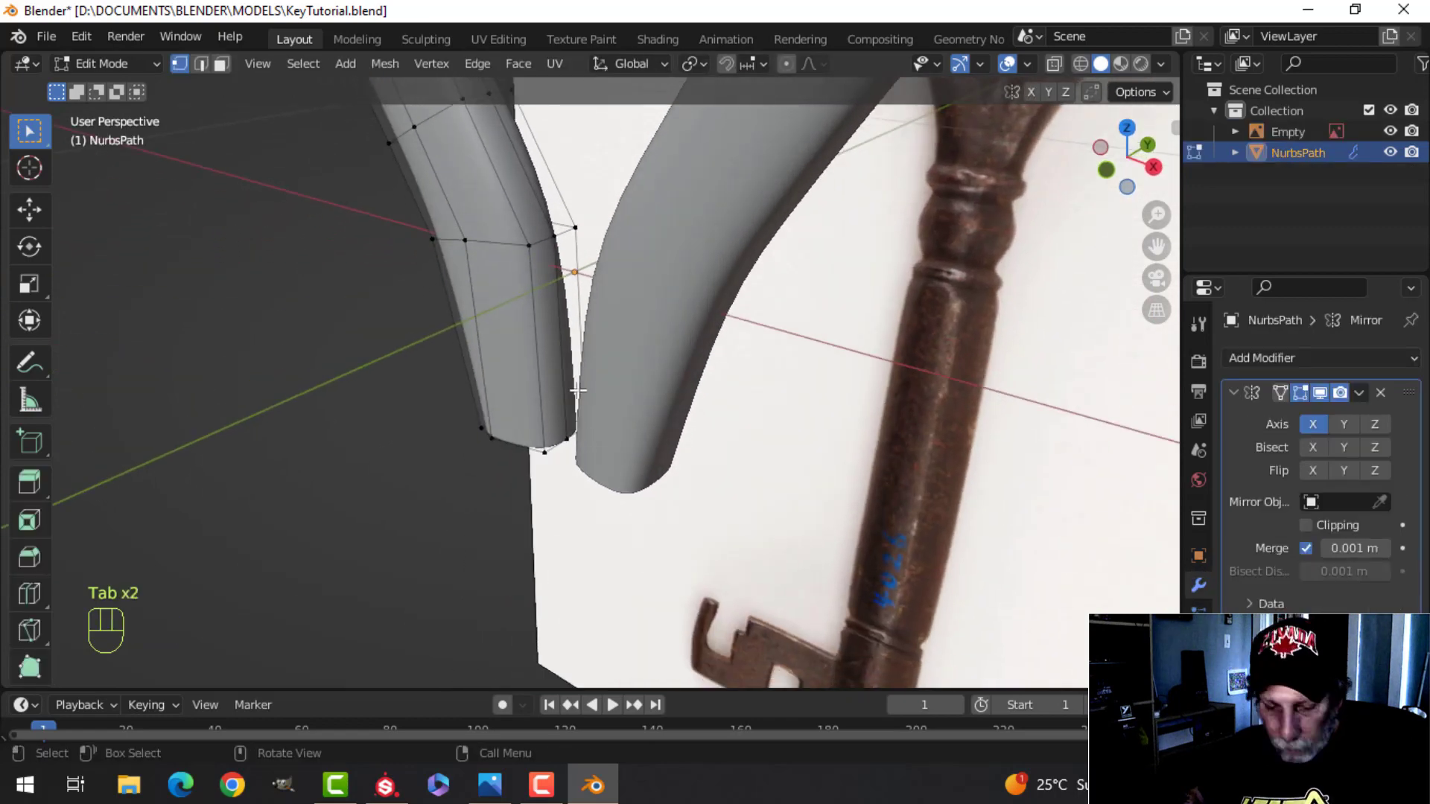
{"action": "scroll", "coordinate": [577, 396], "scroll_direction": "up", "scroll_amount": 1}
{"action": "key", "text": "3"}
{"action": "left_click", "coordinate": [535, 321], "text": "shift"}
{"action": "key", "text": "x"}
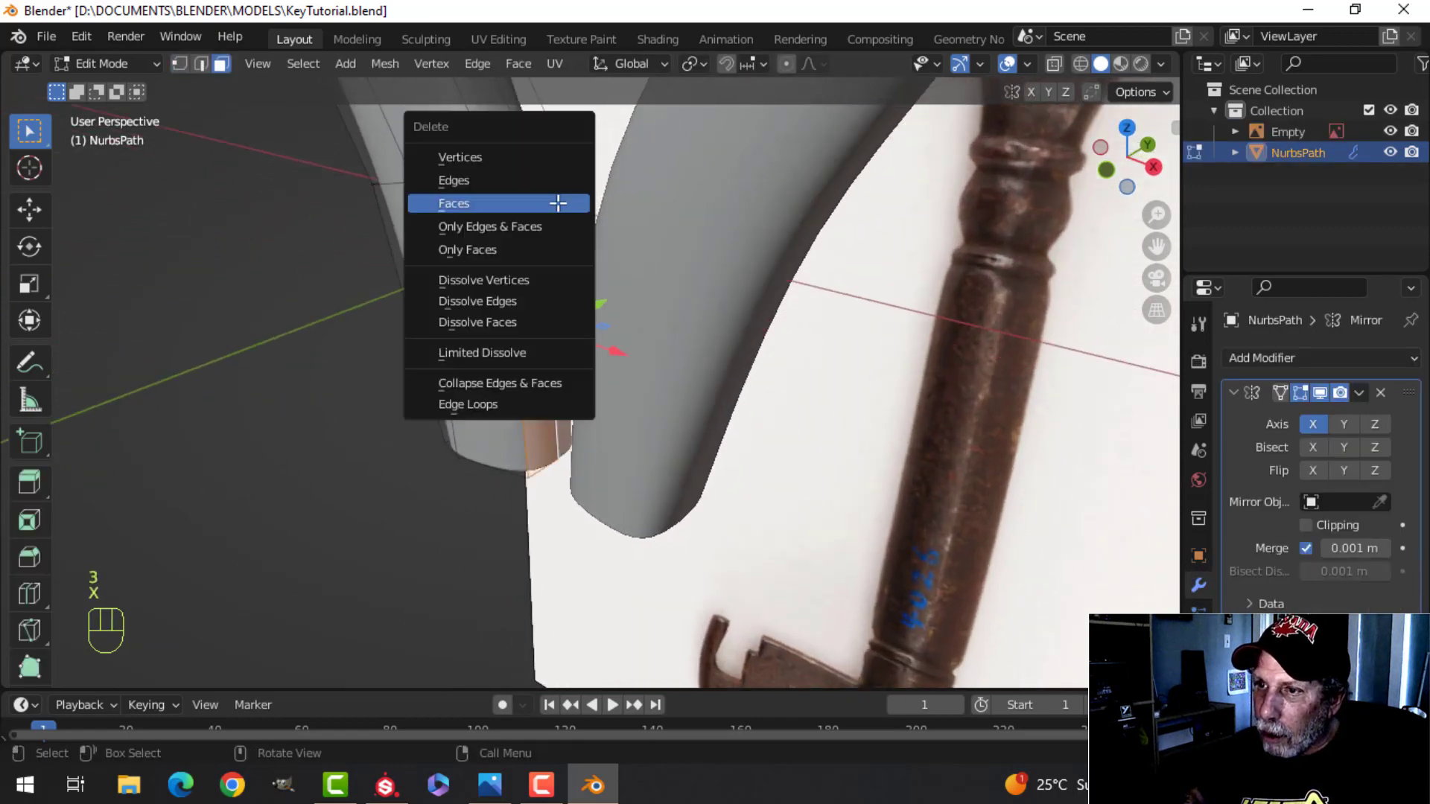
{"action": "left_click", "coordinate": [552, 201]}
Step: Examine the opened gap between the two legs from the front and in Object Mode
{"action": "middle_click_drag", "start_coordinate": [552, 201], "coordinate": [549, 292]}
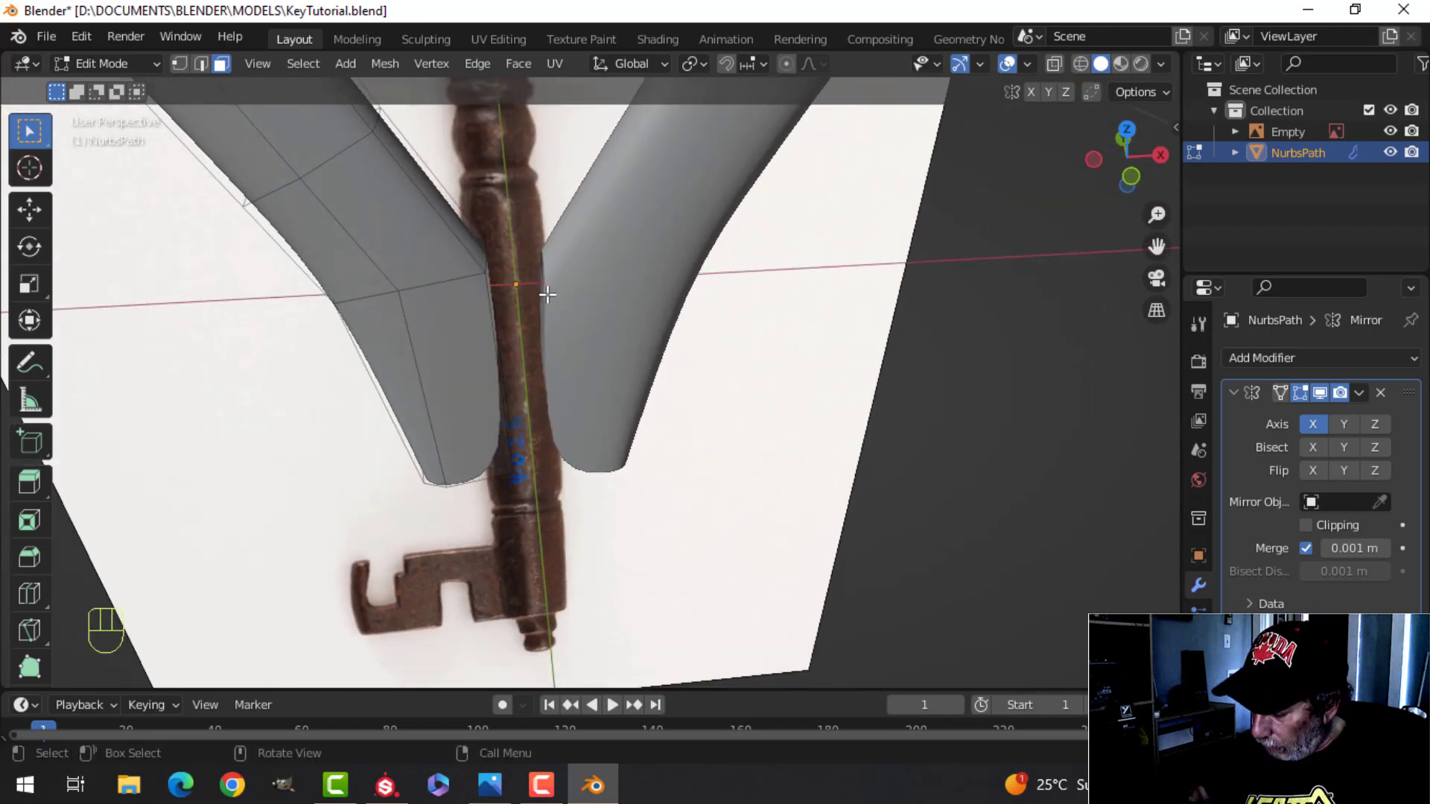
{"action": "key", "text": "KP_1"}
{"action": "scroll", "coordinate": [548, 295], "scroll_direction": "up", "scroll_amount": 3}
{"action": "scroll", "coordinate": [527, 304], "scroll_direction": "down", "scroll_amount": 2}
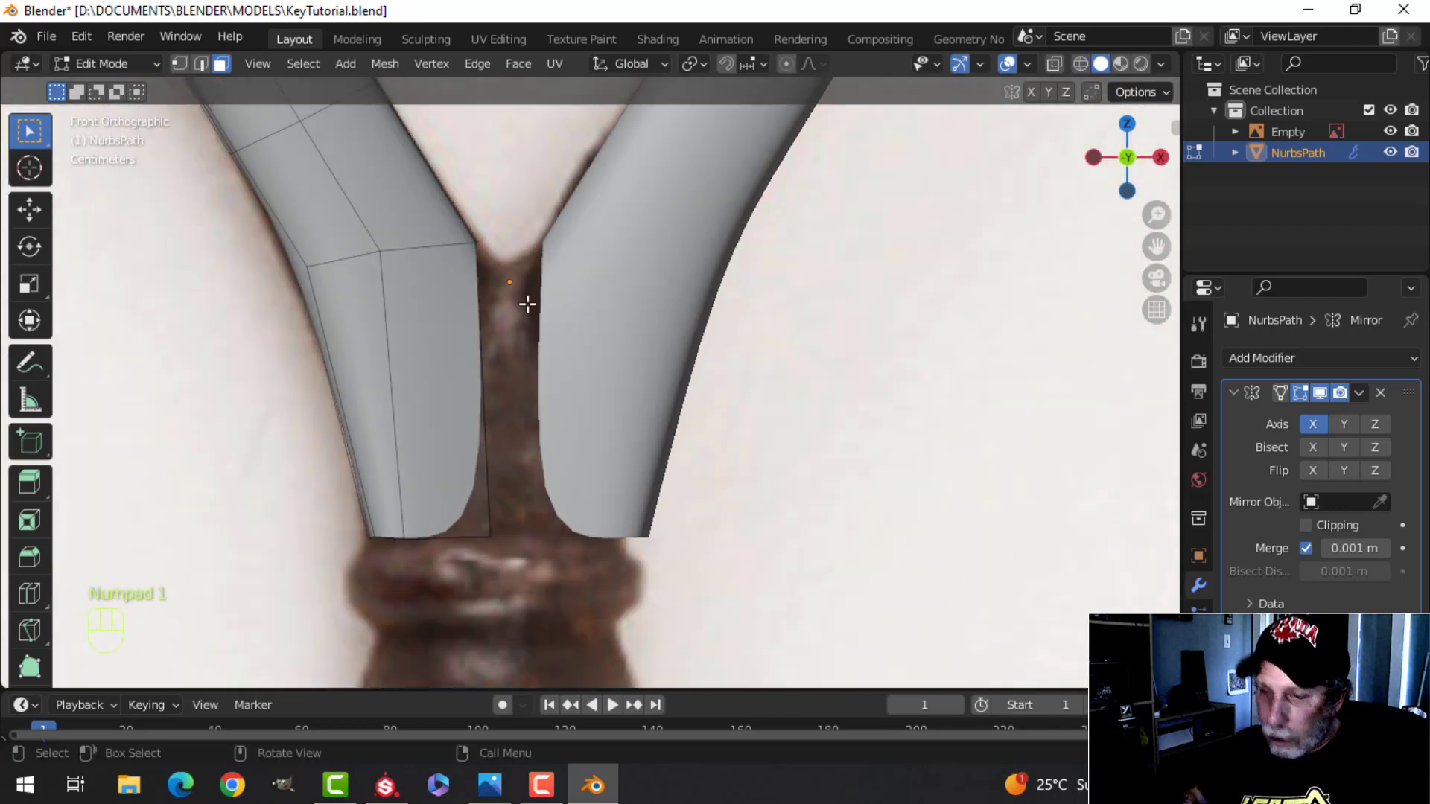
{"action": "scroll", "coordinate": [514, 362], "scroll_direction": "down", "scroll_amount": 3}
{"action": "scroll", "coordinate": [534, 387], "scroll_direction": "up", "scroll_amount": 2}
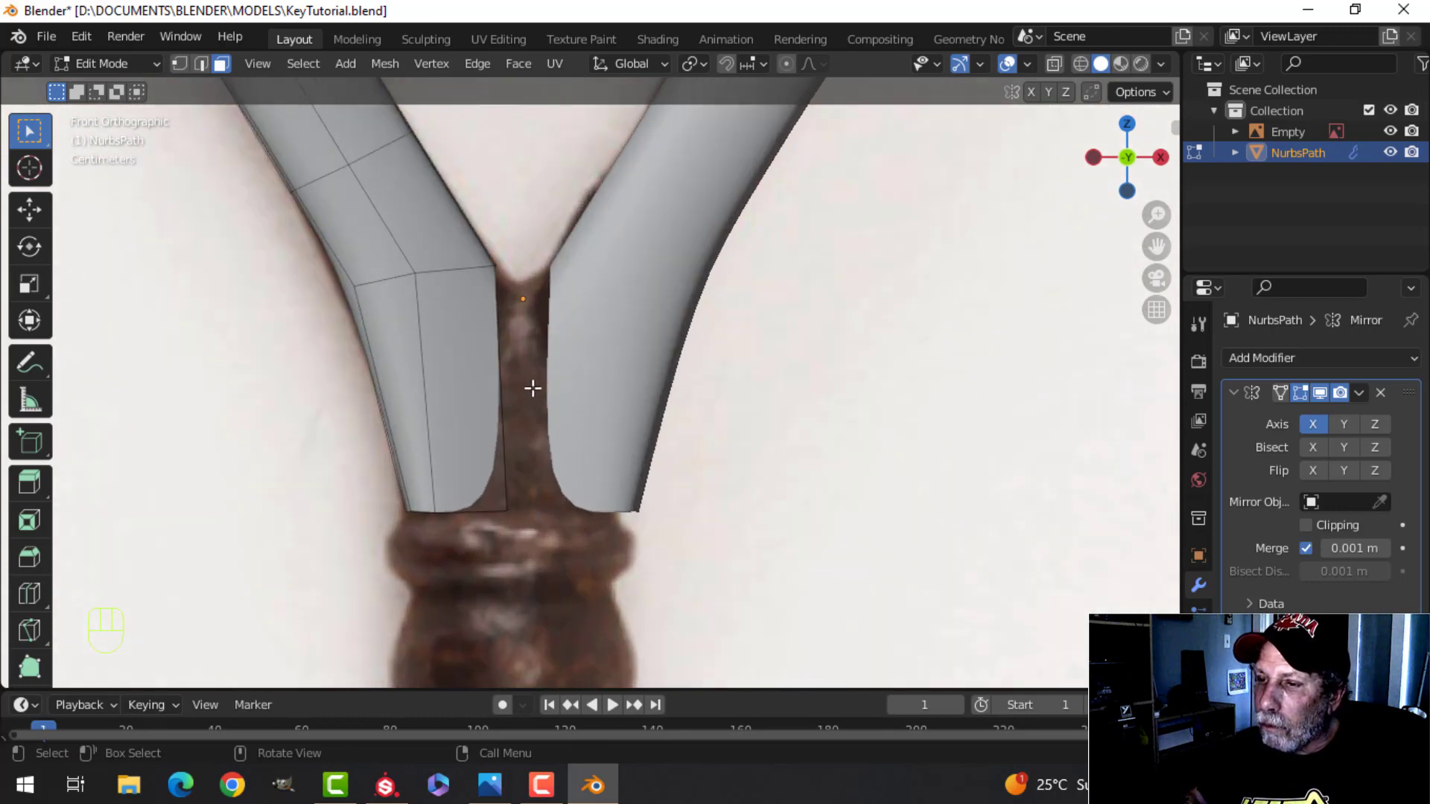
{"action": "middle_click_drag", "start_coordinate": [534, 387], "coordinate": [633, 370]}
{"action": "key", "text": "Tab"}
{"action": "scroll", "coordinate": [632, 370], "scroll_direction": "down", "scroll_amount": 4}
{"action": "scroll", "coordinate": [622, 425], "scroll_direction": "up", "scroll_amount": 1}
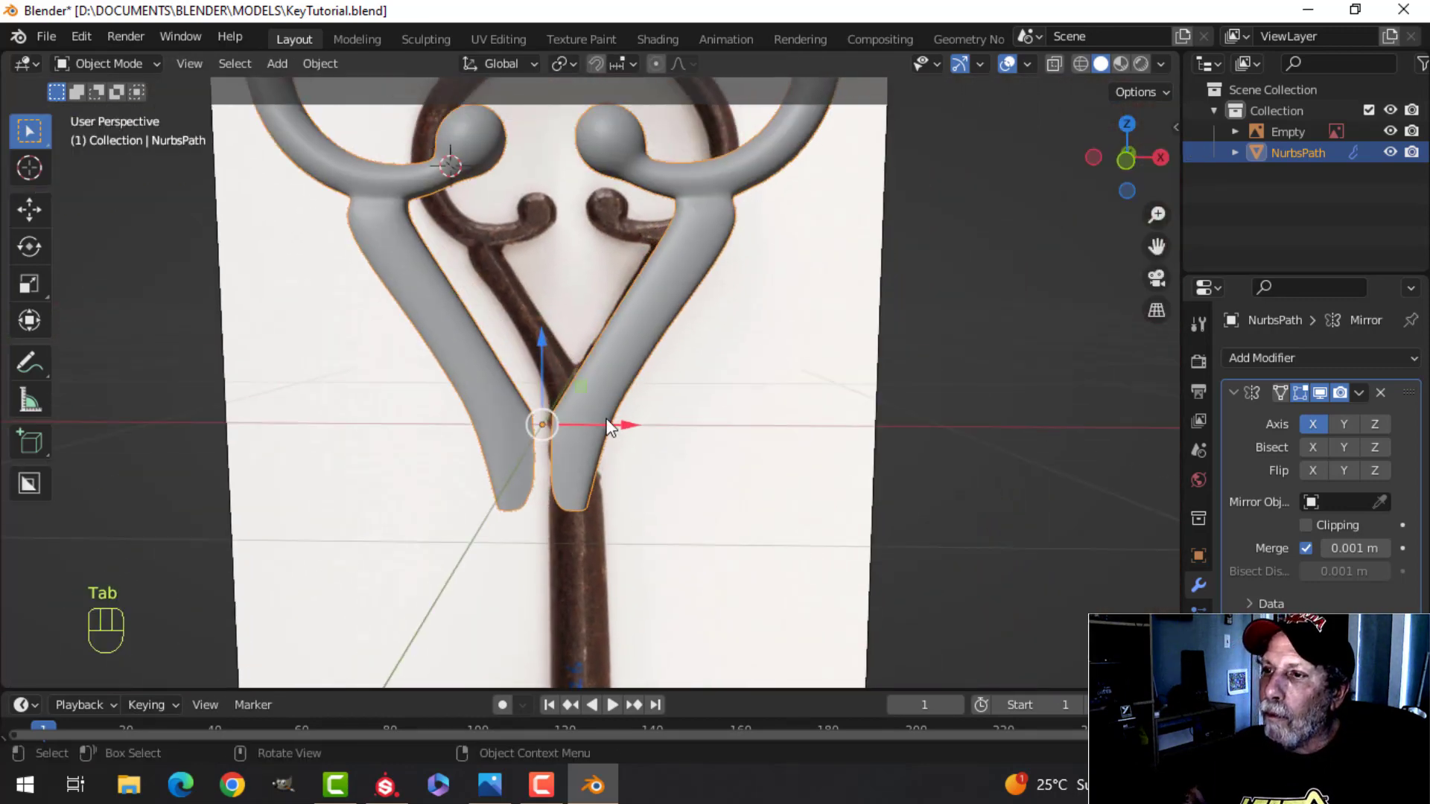
Step: Scale up the edge loop around the top of the leg slightly, just below its joint with the bow
{"action": "middle_click_drag", "start_coordinate": [726, 293], "coordinate": [514, 306]}
{"action": "scroll", "coordinate": [611, 339], "scroll_direction": "up", "scroll_amount": 3}
{"action": "scroll", "coordinate": [514, 306], "scroll_direction": "up", "scroll_amount": 2}
{"action": "key", "text": "Tab"}
{"action": "middle_click_drag", "start_coordinate": [340, 269], "coordinate": [587, 238]}
{"action": "key", "text": "alt+a"}
{"action": "left_click", "coordinate": [570, 221], "text": "alt+shift"}
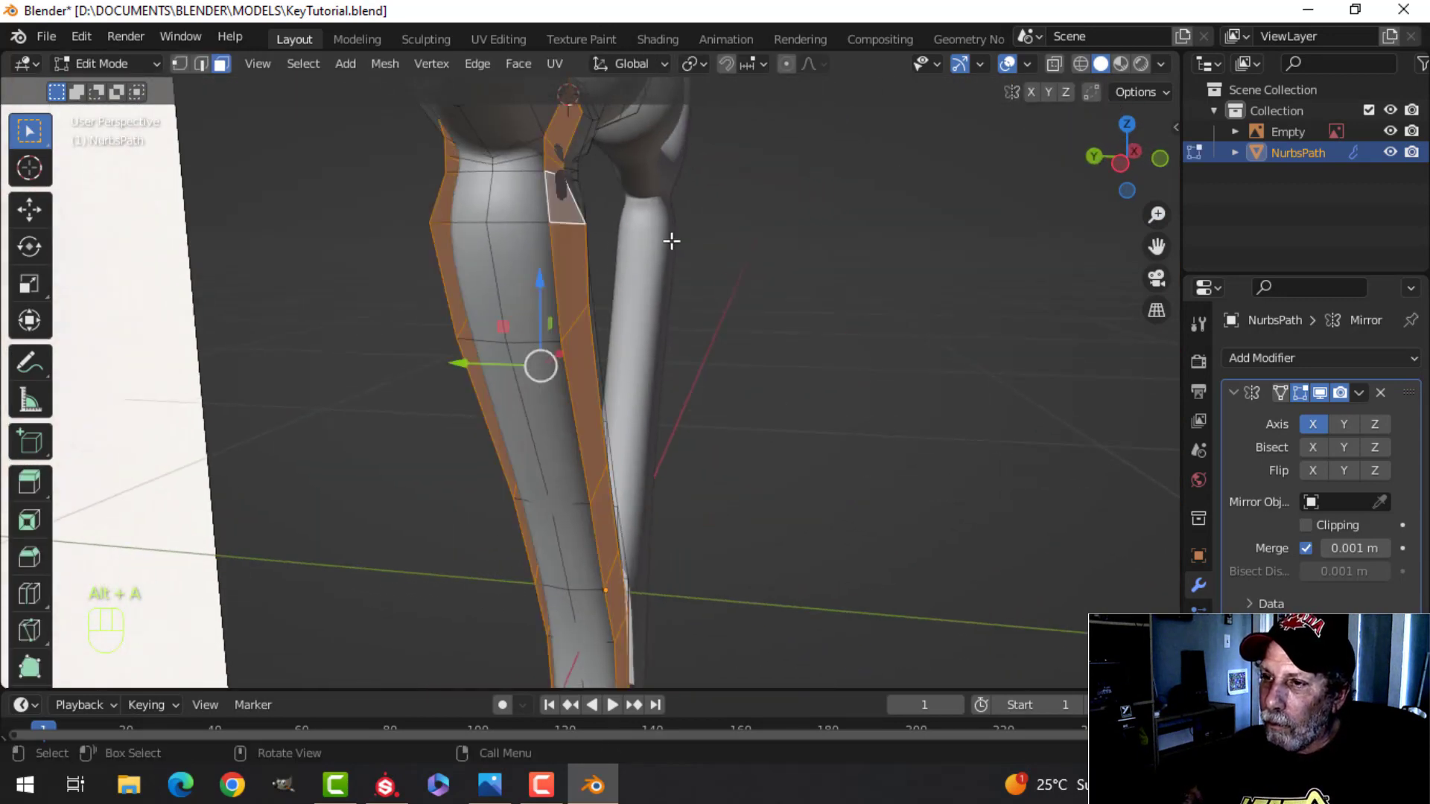
{"action": "key", "text": "alt+a"}
{"action": "key", "text": "s"}
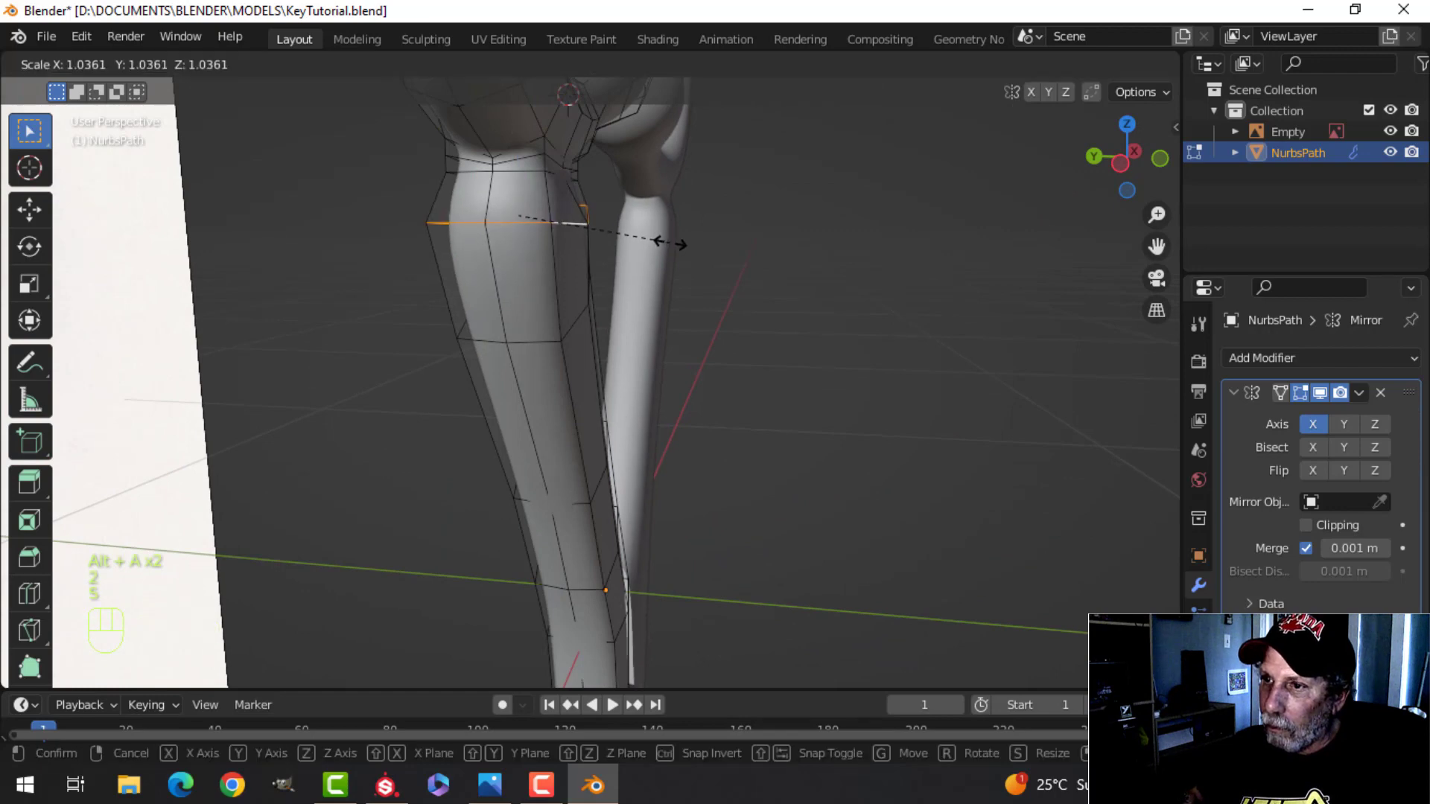
{"action": "left_click", "coordinate": [708, 242]}
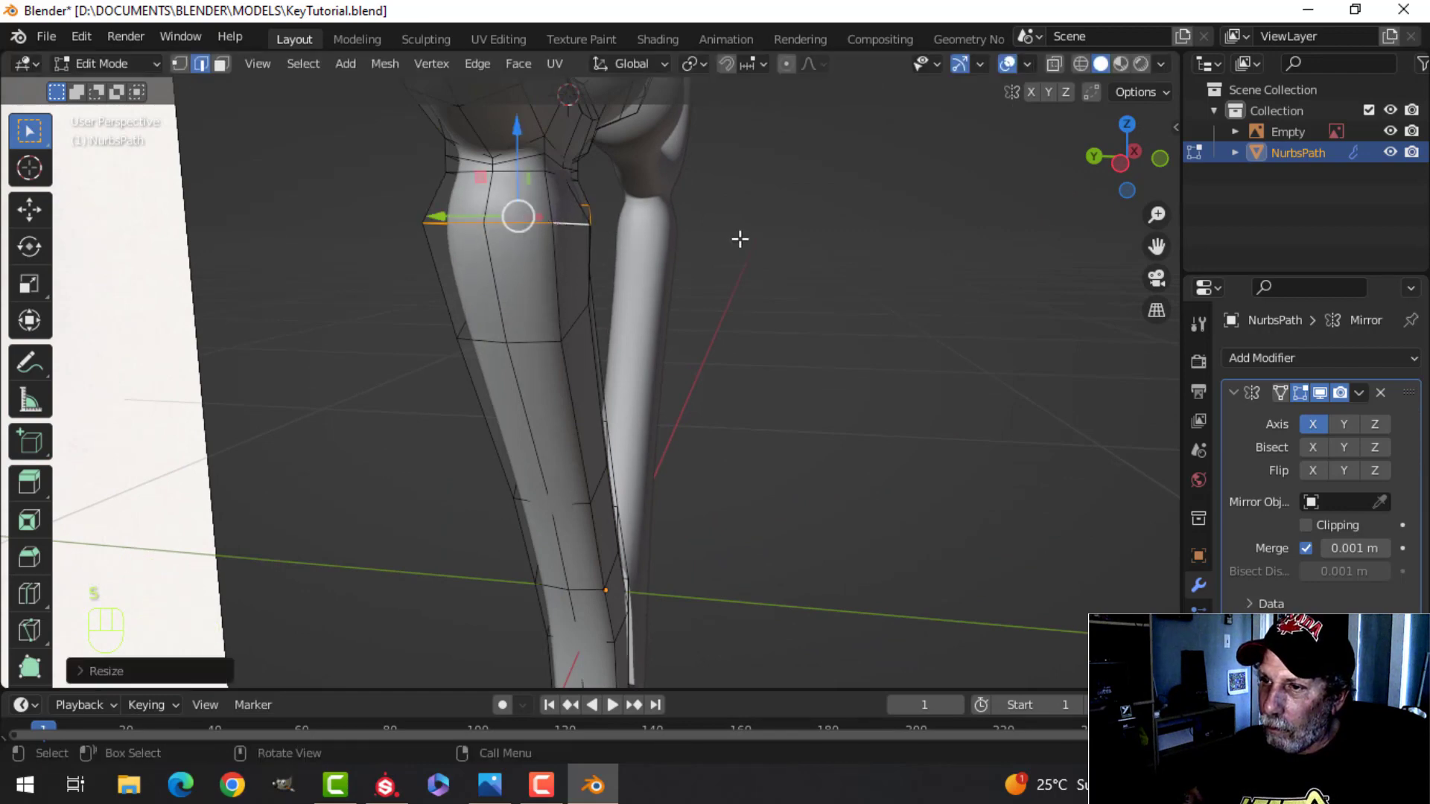
Step: Apply the Mirror modifier to the key mesh in Object Mode
{"action": "middle_click_drag", "start_coordinate": [741, 236], "coordinate": [543, 265]}
{"action": "key", "text": "Tab"}
{"action": "scroll", "coordinate": [562, 285], "scroll_direction": "down", "scroll_amount": 3}
{"action": "middle_click_drag", "start_coordinate": [685, 402], "coordinate": [609, 259], "text": "shift"}
{"action": "scroll", "coordinate": [607, 324], "scroll_direction": "up", "scroll_amount": 2}
{"action": "scroll", "coordinate": [606, 326], "scroll_direction": "down", "scroll_amount": 1}
{"action": "left_click", "coordinate": [609, 233]}
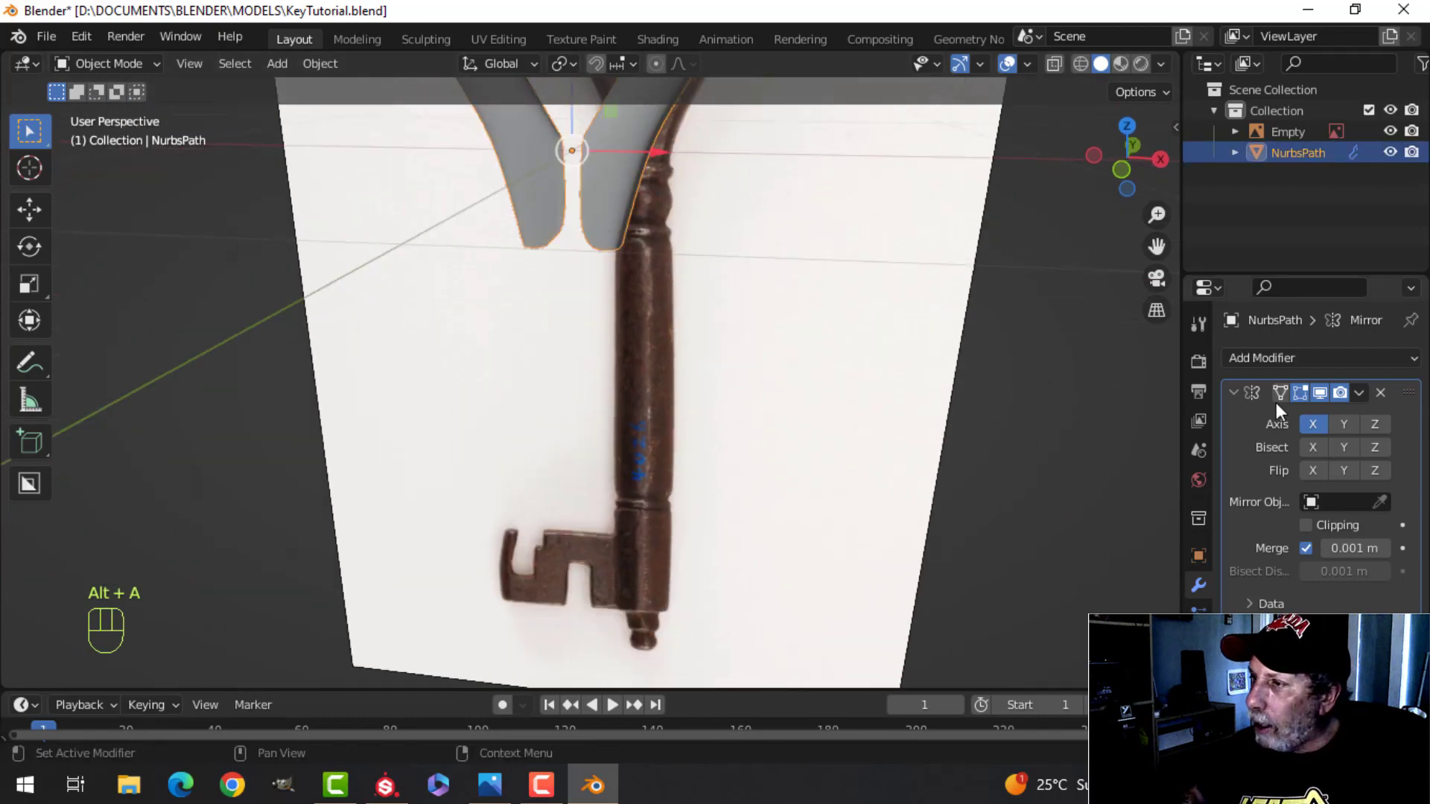
{"action": "left_click", "coordinate": [1359, 392]}
{"action": "left_click", "coordinate": [1326, 417]}
Step: Bridge the open inner edge loops of the two legs to join them at the fork
{"action": "key", "text": "Tab"}
{"action": "middle_click_drag", "start_coordinate": [638, 261], "coordinate": [728, 327], "text": "shift"}
{"action": "scroll", "coordinate": [637, 350], "scroll_direction": "up", "scroll_amount": 2}
{"action": "key", "text": "alt+a"}
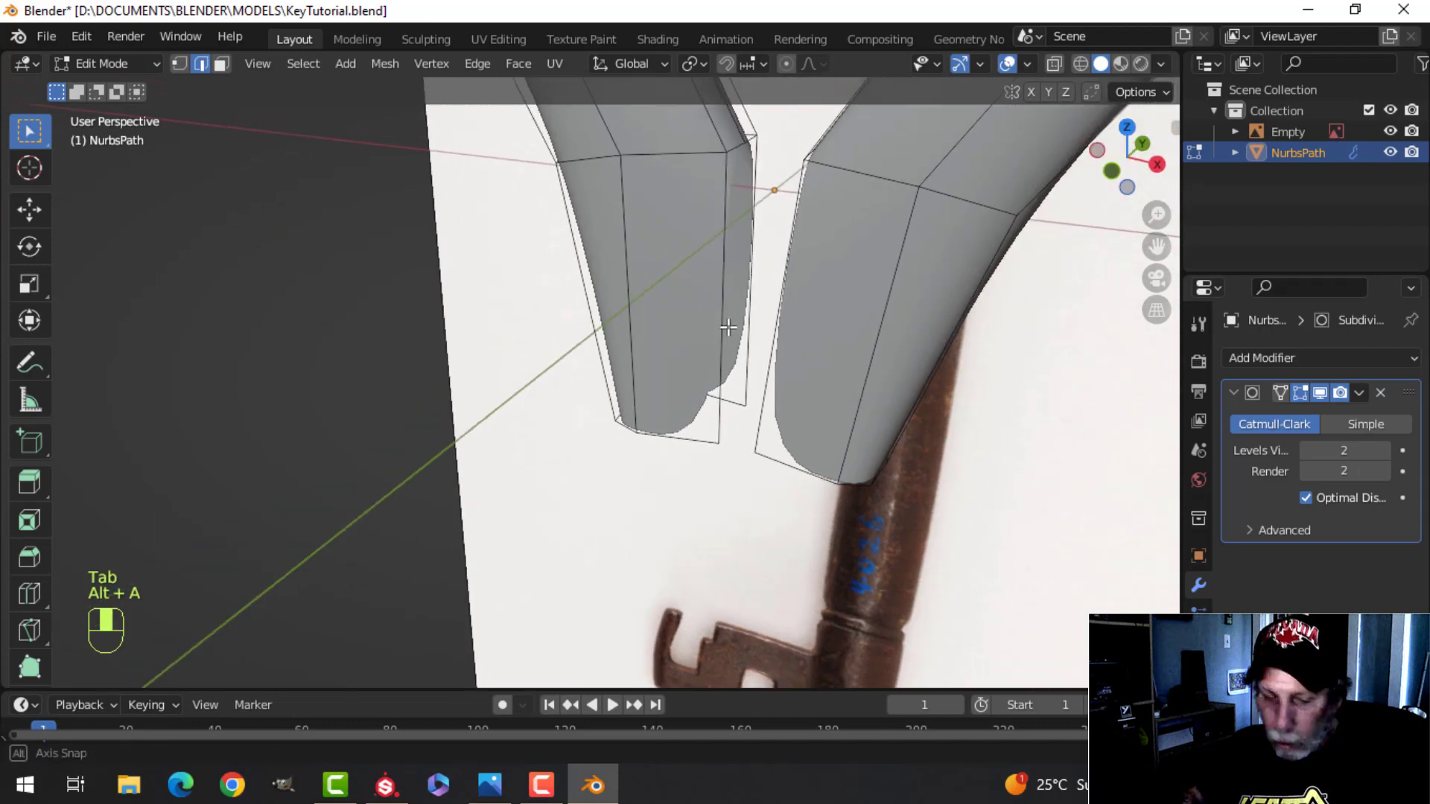
{"action": "left_click", "coordinate": [726, 217]}
{"action": "middle_click_drag", "start_coordinate": [726, 218], "coordinate": [635, 248]}
{"action": "left_click", "coordinate": [644, 240], "text": "alt+shift"}
{"action": "key", "text": "ctrl+e"}
{"action": "left_click", "coordinate": [674, 267]}
{"action": "key", "text": "alt+a"}
{"action": "scroll", "coordinate": [656, 335], "scroll_direction": "up", "scroll_amount": 4}
{"action": "scroll", "coordinate": [654, 352], "scroll_direction": "down", "scroll_amount": 2}
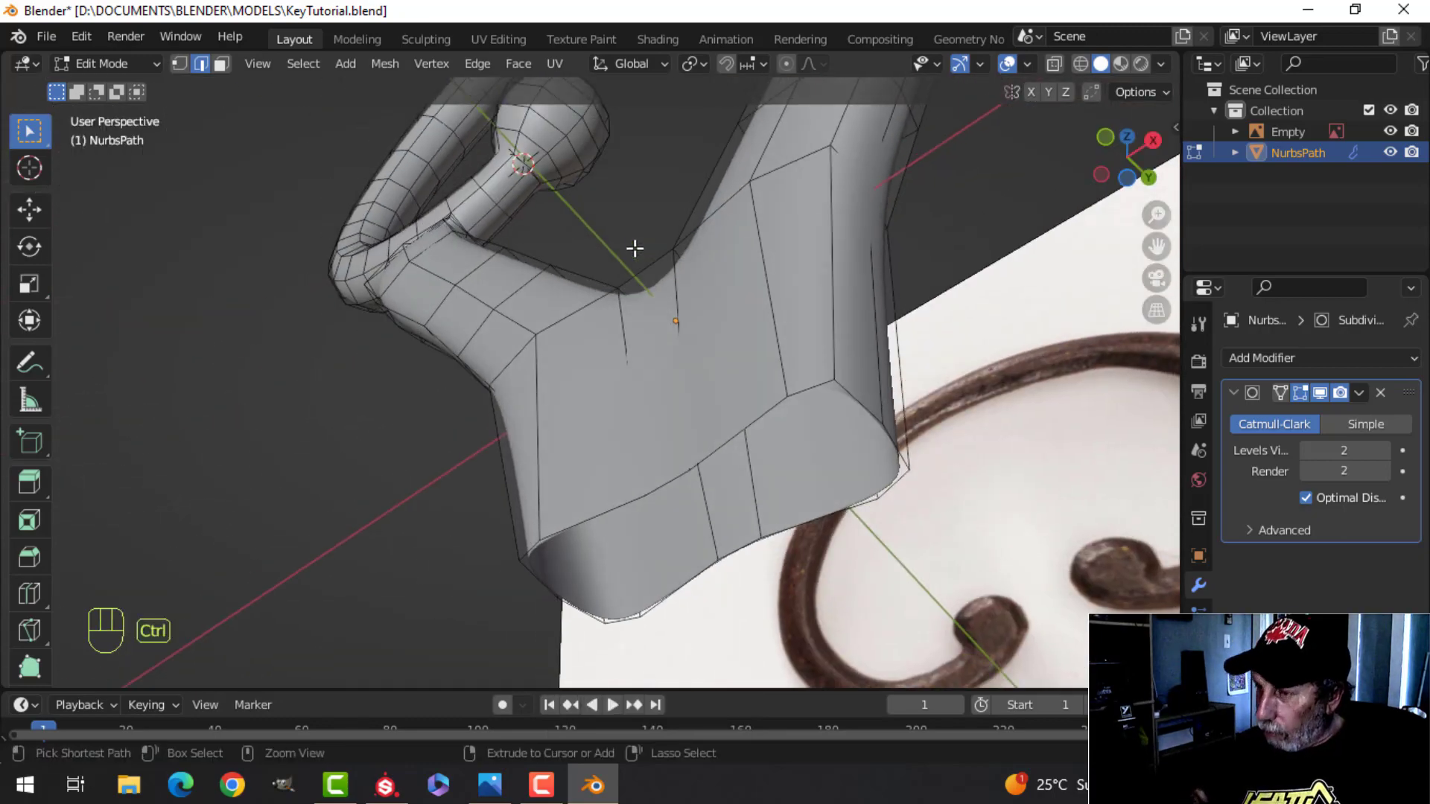
Step: View the mesh from below in vertex mode and turn off the Subdivision modifier's viewport display
{"action": "key", "text": "ctrl+KP_7"}
{"action": "key", "text": "1"}
{"action": "middle_click_drag", "start_coordinate": [628, 370], "coordinate": [645, 265], "text": "shift"}
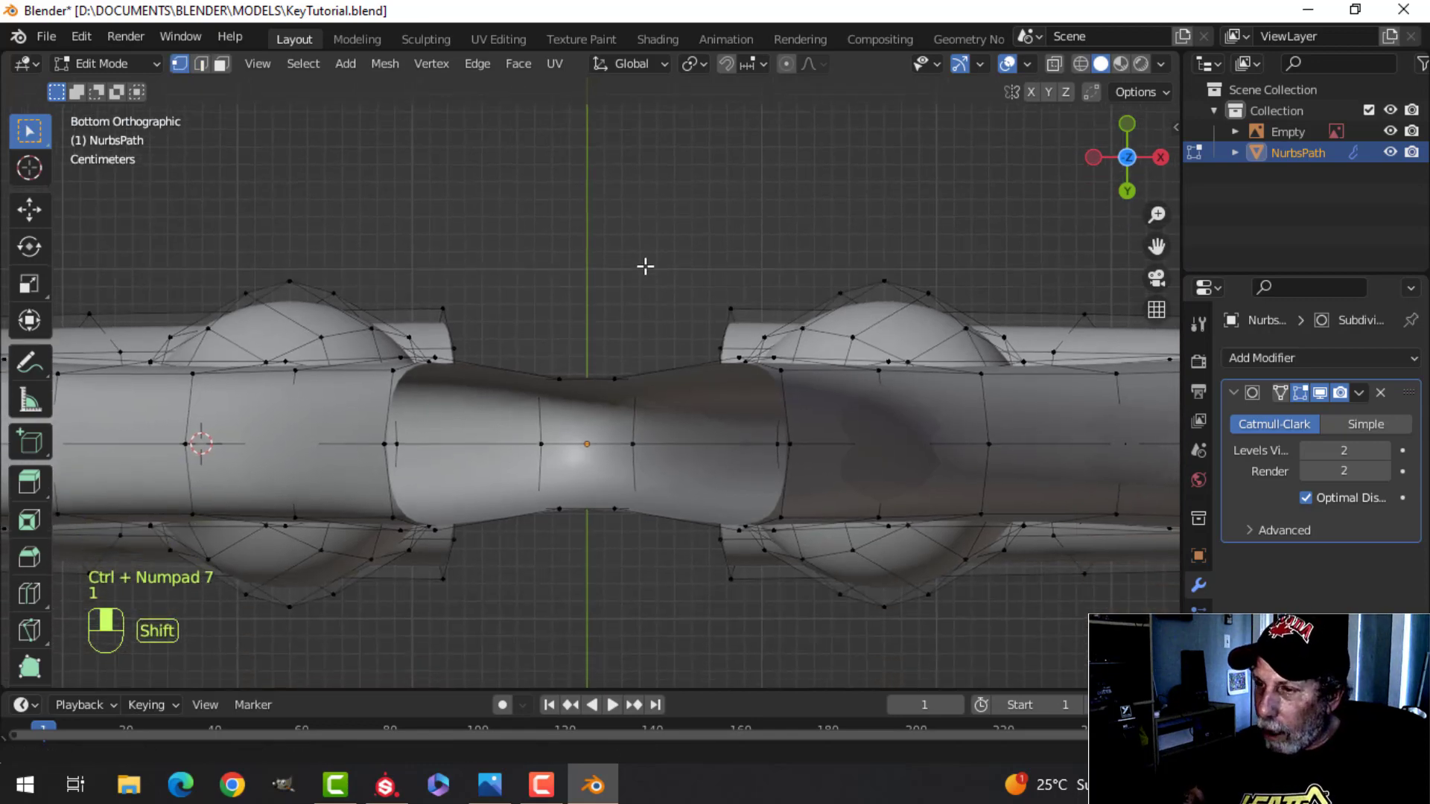
{"action": "left_click", "coordinate": [1323, 396]}
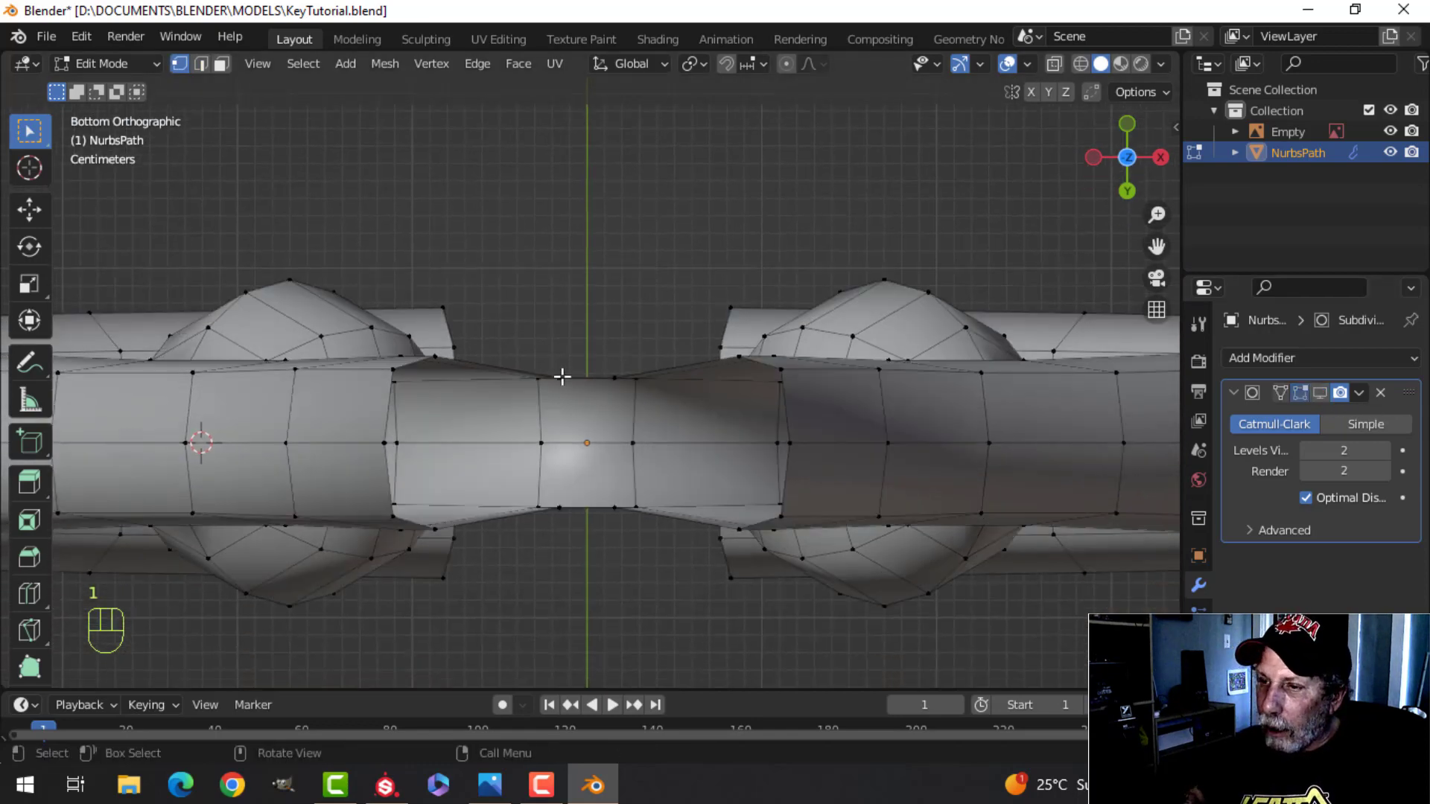
Step: Scale the front and back vertices in the middle of the bridged section outward along Y to round the shaft
{"action": "left_click_drag", "start_coordinate": [653, 405], "coordinate": [653, 404]}
{"action": "key", "text": "b"}
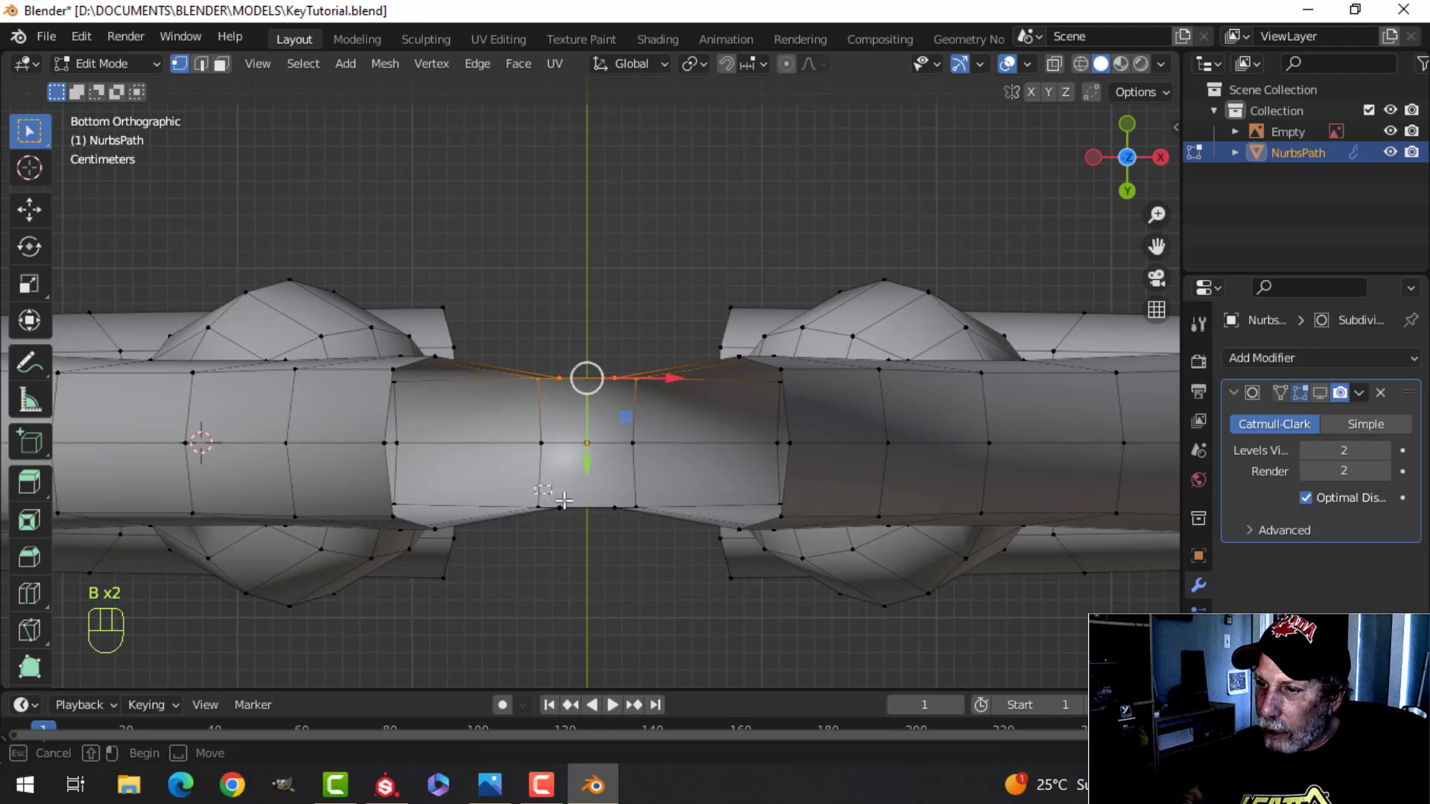
{"action": "left_click_drag", "start_coordinate": [651, 541], "coordinate": [652, 542]}
{"action": "middle_click_drag", "start_coordinate": [651, 541], "coordinate": [716, 375]}
{"action": "key", "text": "ctrl+KP_7"}
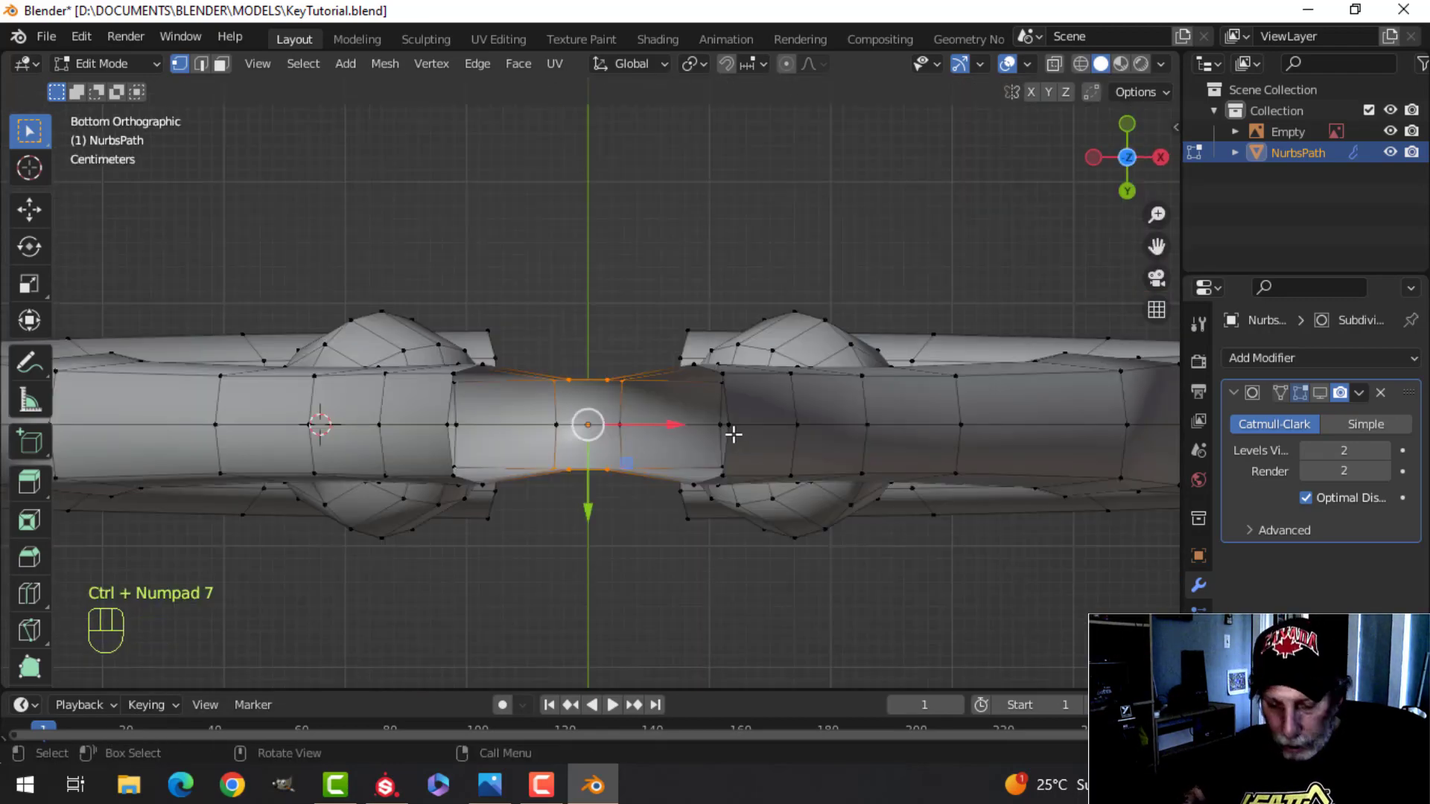
{"action": "key", "text": "s"}
{"action": "key", "text": "y"}
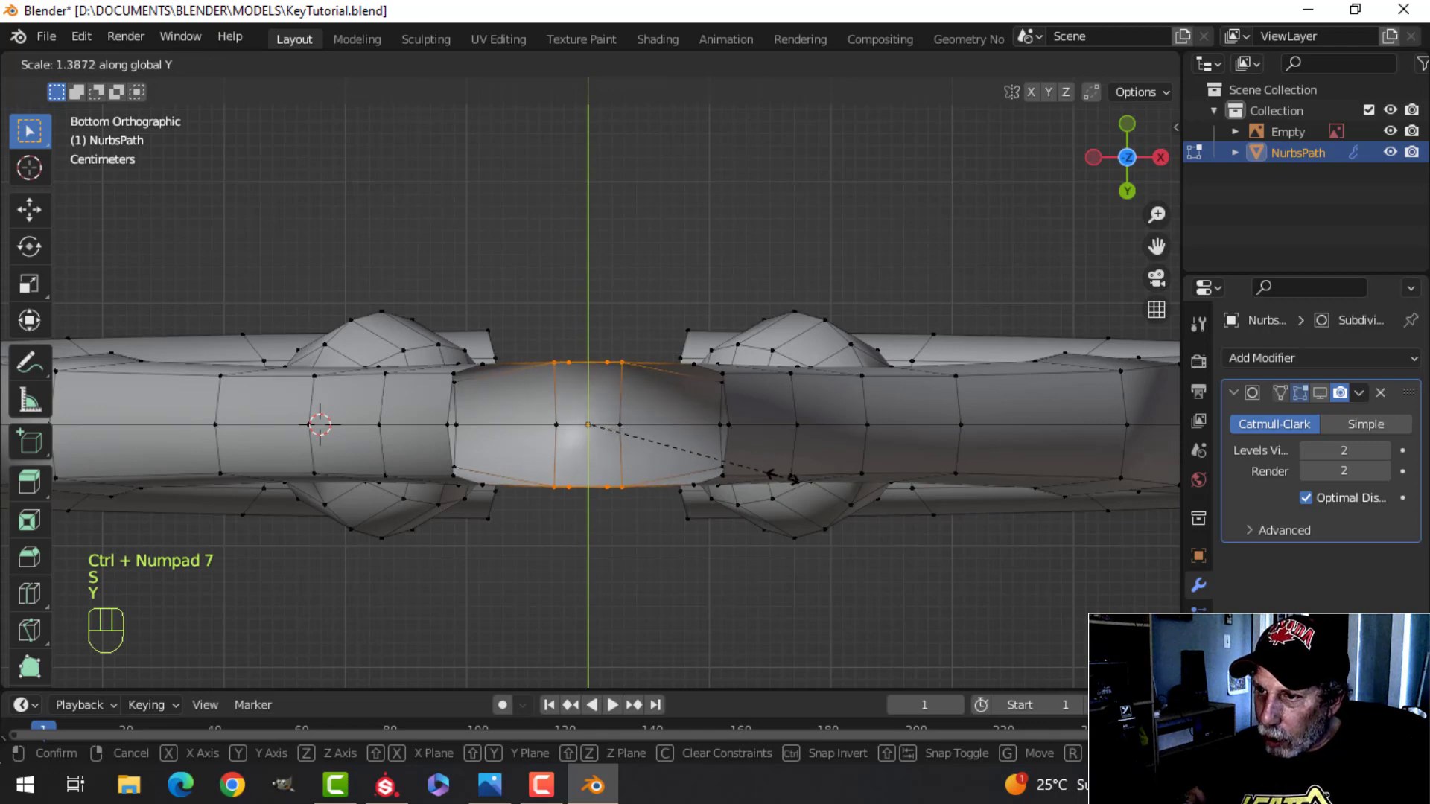
{"action": "left_click", "coordinate": [791, 460]}
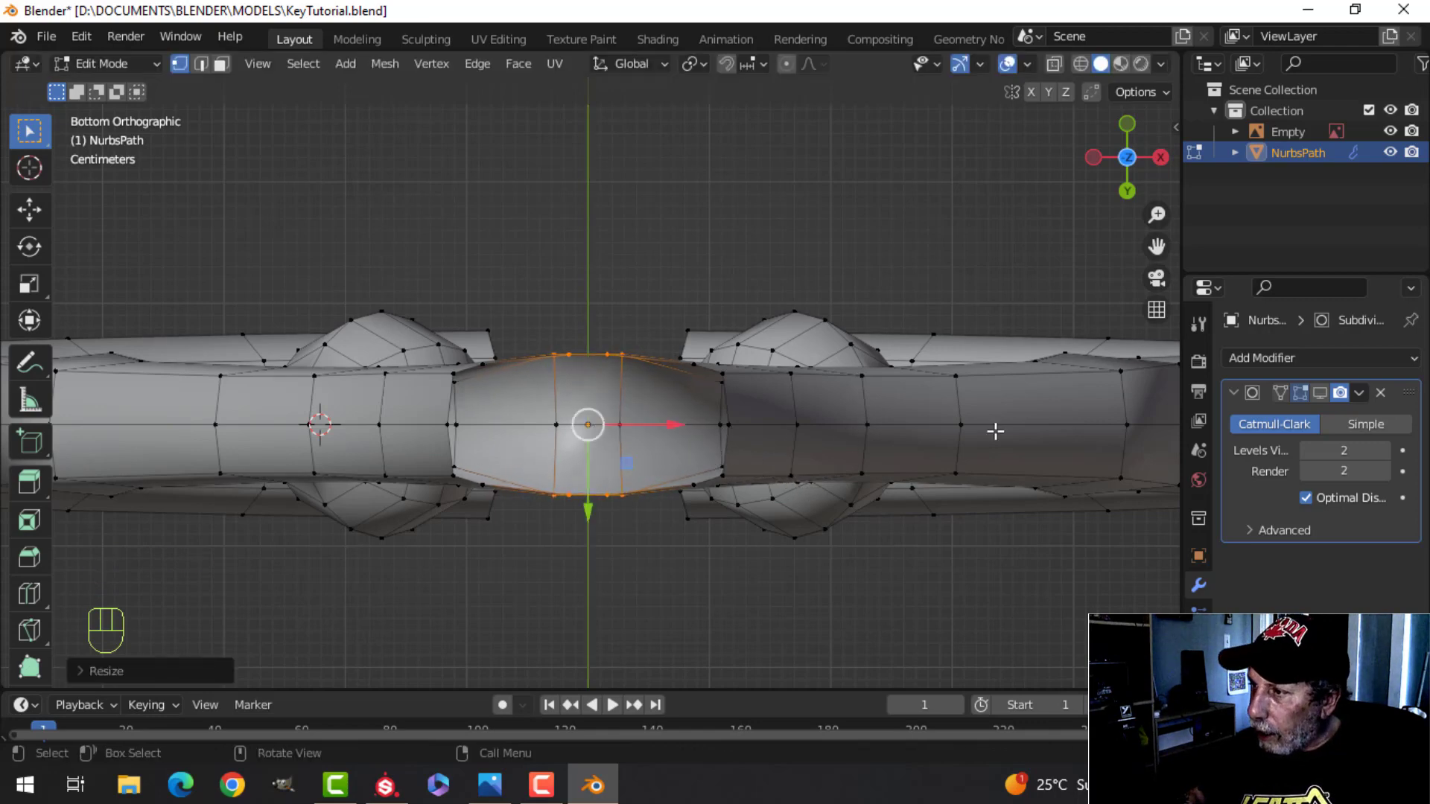
Step: Scale the four outer corner vertices of the shaft's lower opening slightly inward along X
{"action": "middle_click_drag", "start_coordinate": [711, 379], "coordinate": [768, 466]}
{"action": "key", "text": "alt+a"}
{"action": "middle_click_drag", "start_coordinate": [621, 445], "coordinate": [689, 394]}
{"action": "middle_click_drag", "start_coordinate": [730, 470], "coordinate": [802, 300]}
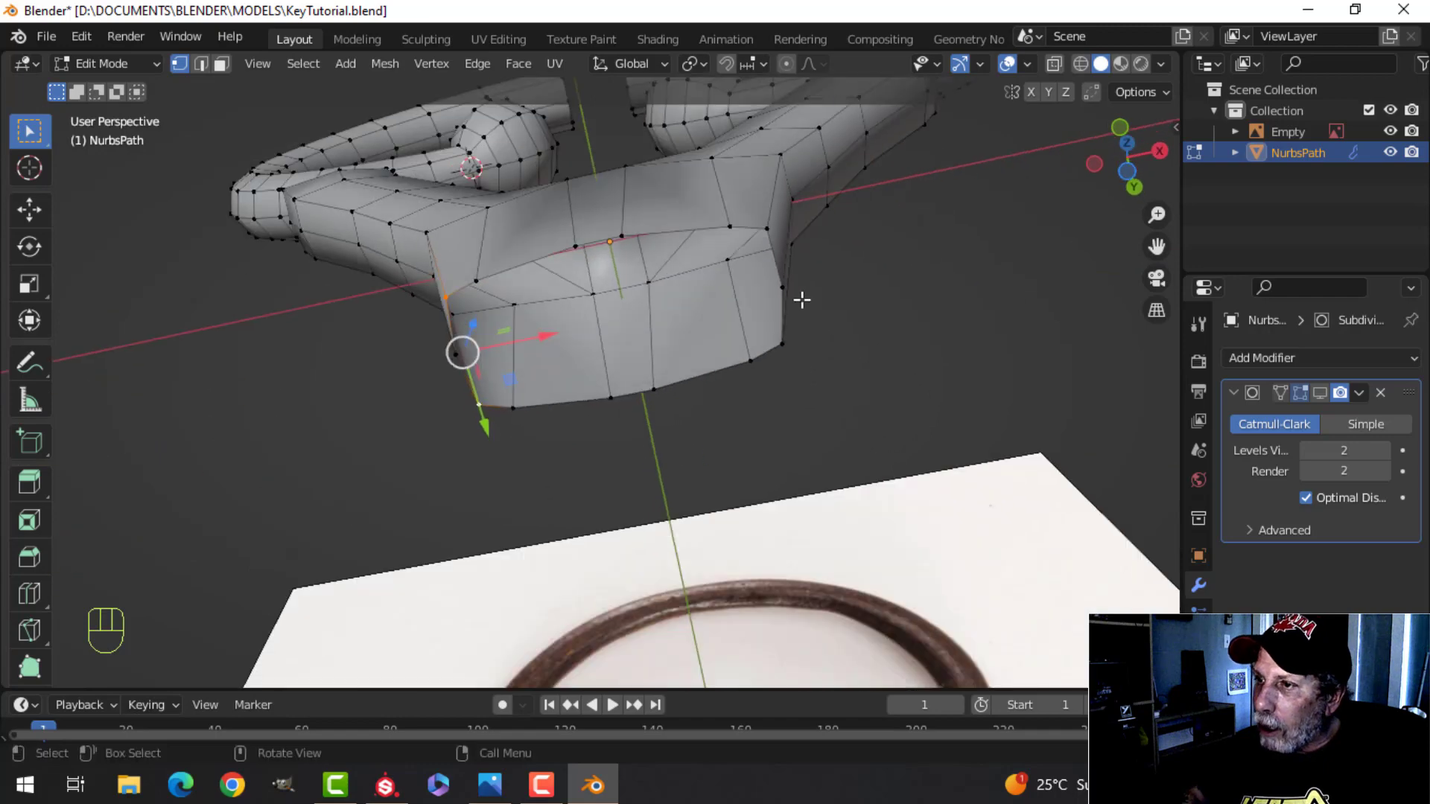
{"action": "middle_click_drag", "start_coordinate": [770, 225], "coordinate": [705, 265]}
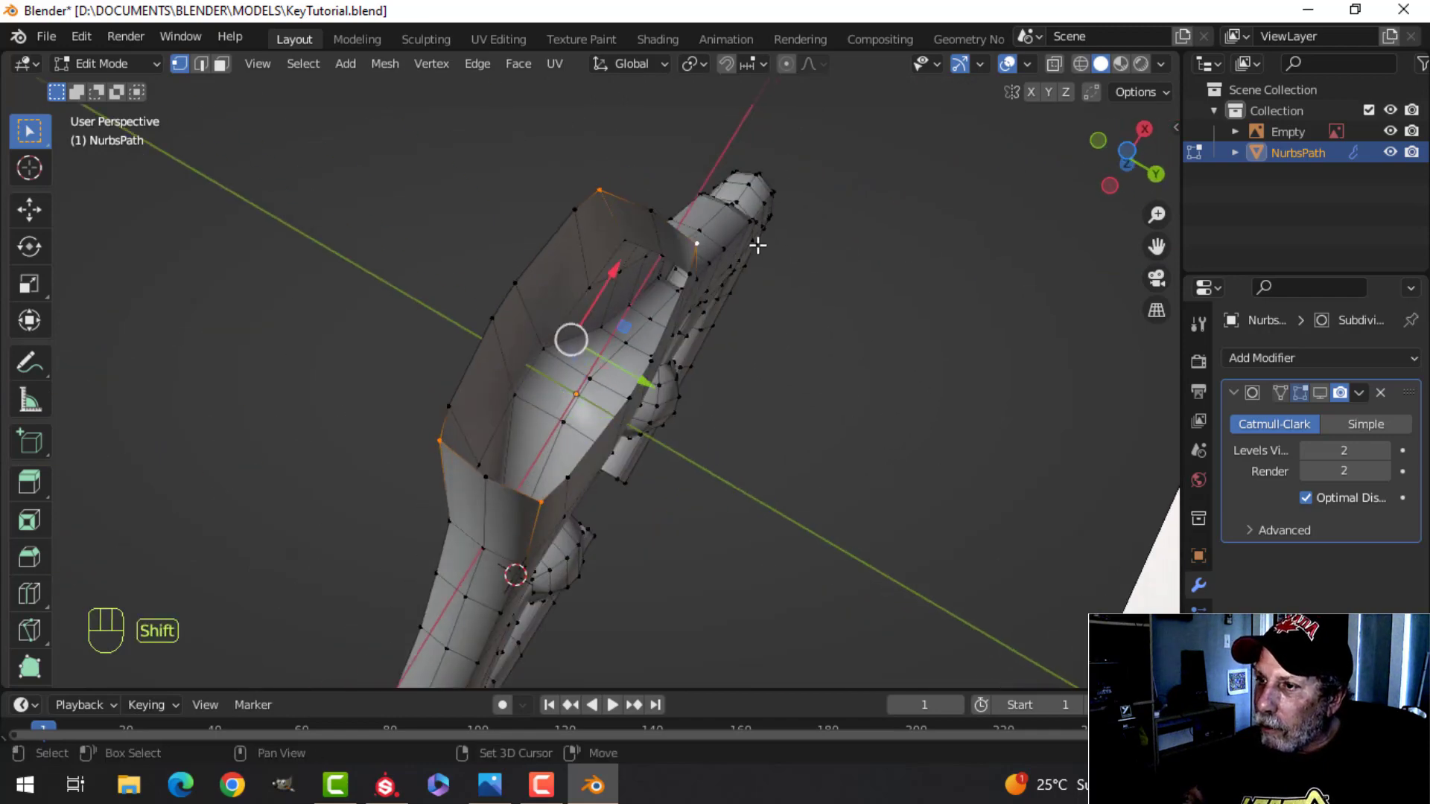
{"action": "key", "text": "ctrl+KP_7"}
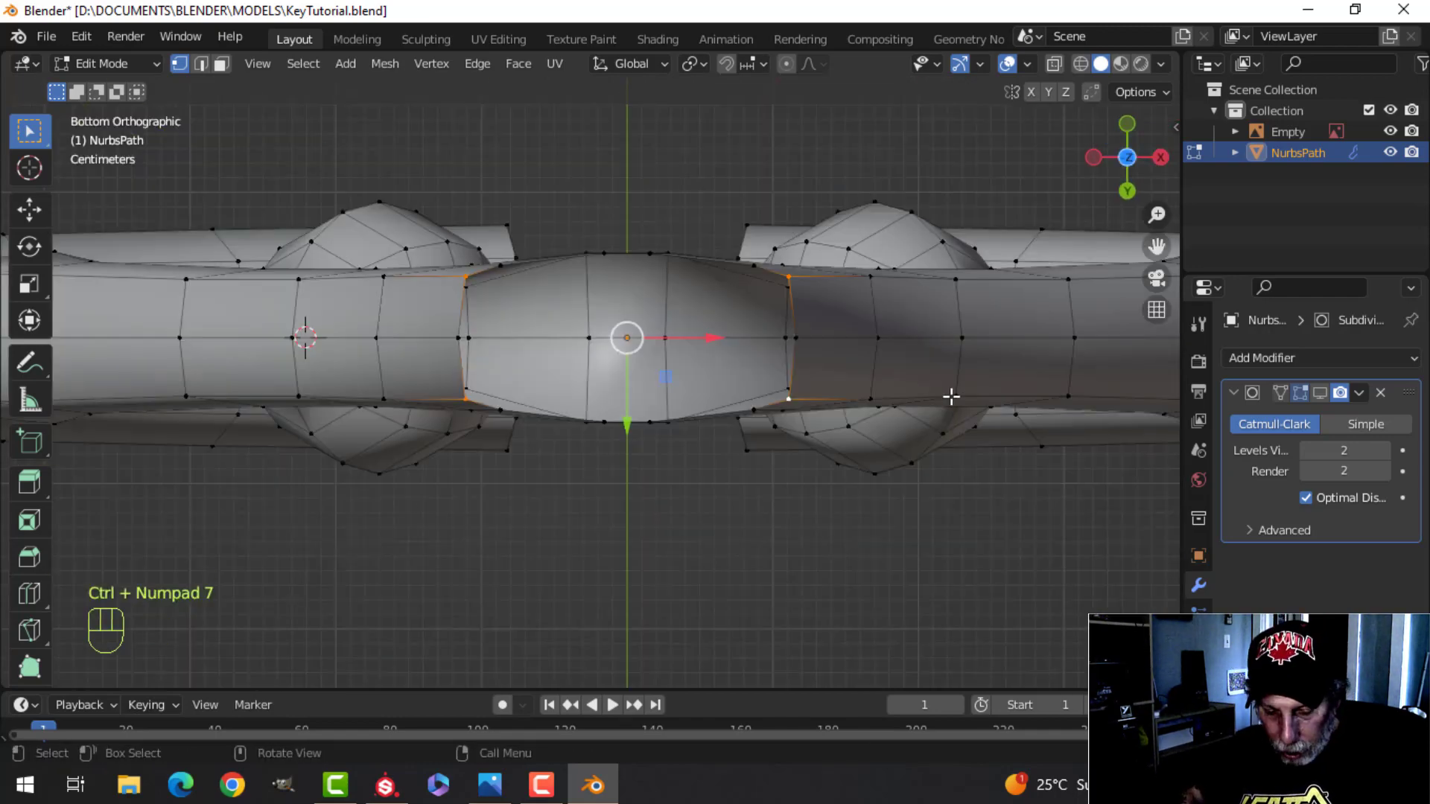
{"action": "key", "text": "s"}
{"action": "key", "text": "x"}
{"action": "left_click", "coordinate": [922, 392]}
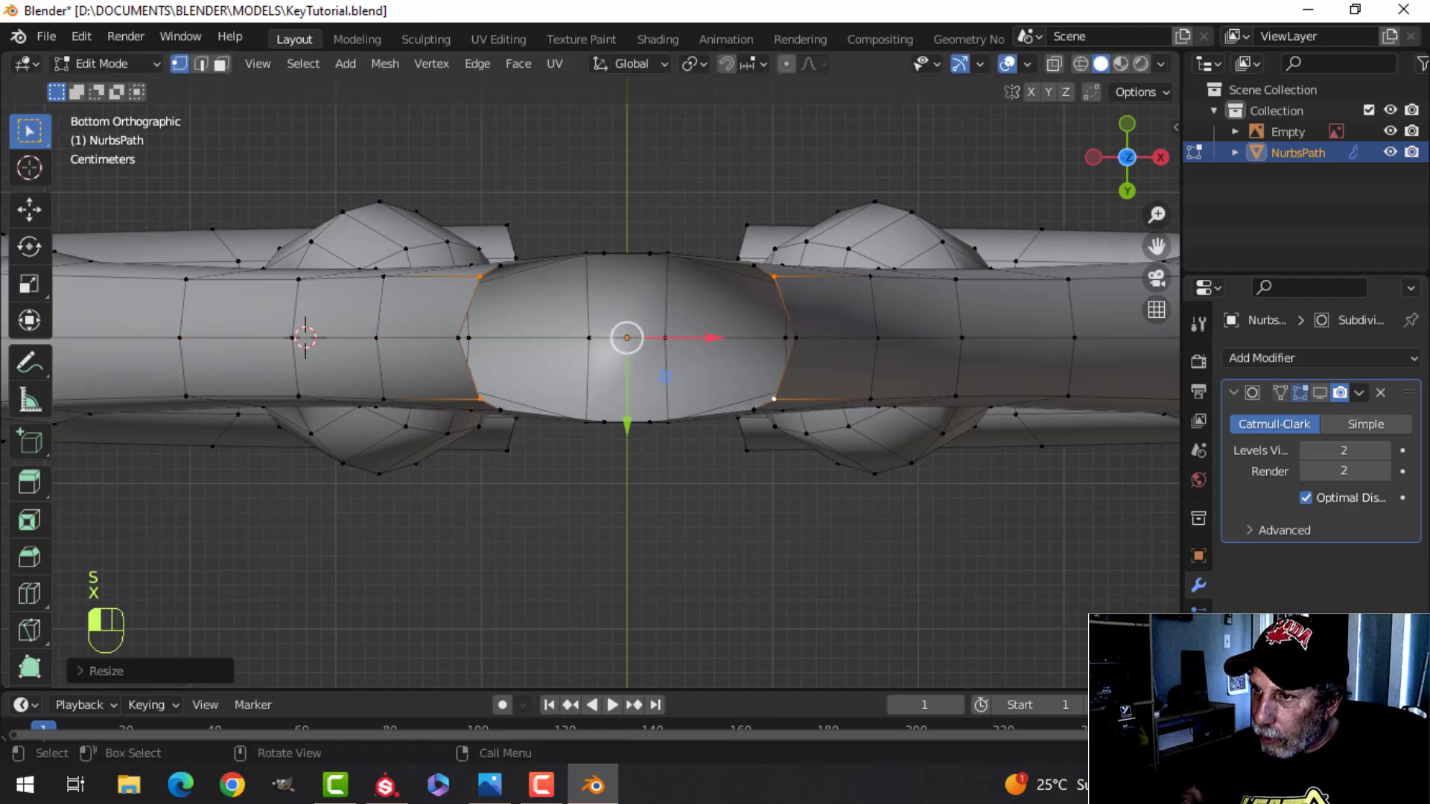
Step: Add a centred vertical edge loop through the bridged section between the two legs
{"action": "key", "text": "alt+a"}
{"action": "mouse_move", "coordinate": [664, 303]}
{"action": "middle_mouse_down"}
{"action": "mouse_move", "coordinate": [625, 415]}
{"action": "mouse_move", "coordinate": [740, 262]}
{"action": "mouse_move", "coordinate": [671, 376]}
{"action": "mouse_move", "coordinate": [655, 313]}
{"action": "mouse_move", "coordinate": [670, 360]}
{"action": "mouse_move", "coordinate": [663, 330]}
{"action": "middle_mouse_up"}
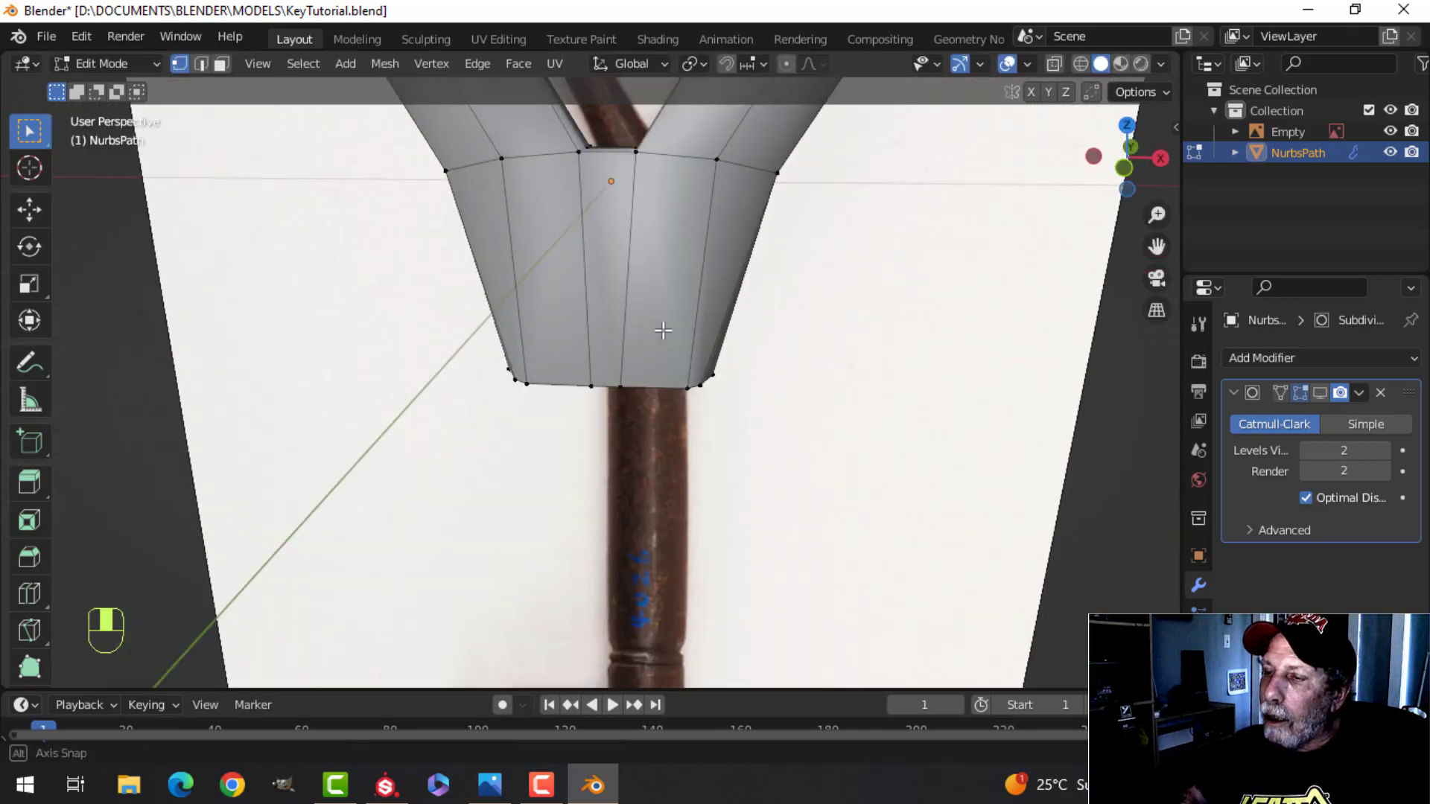
{"action": "key", "text": "ctrl+r"}
{"action": "left_click", "coordinate": [600, 165]}
{"action": "left_click", "coordinate": [602, 165]}
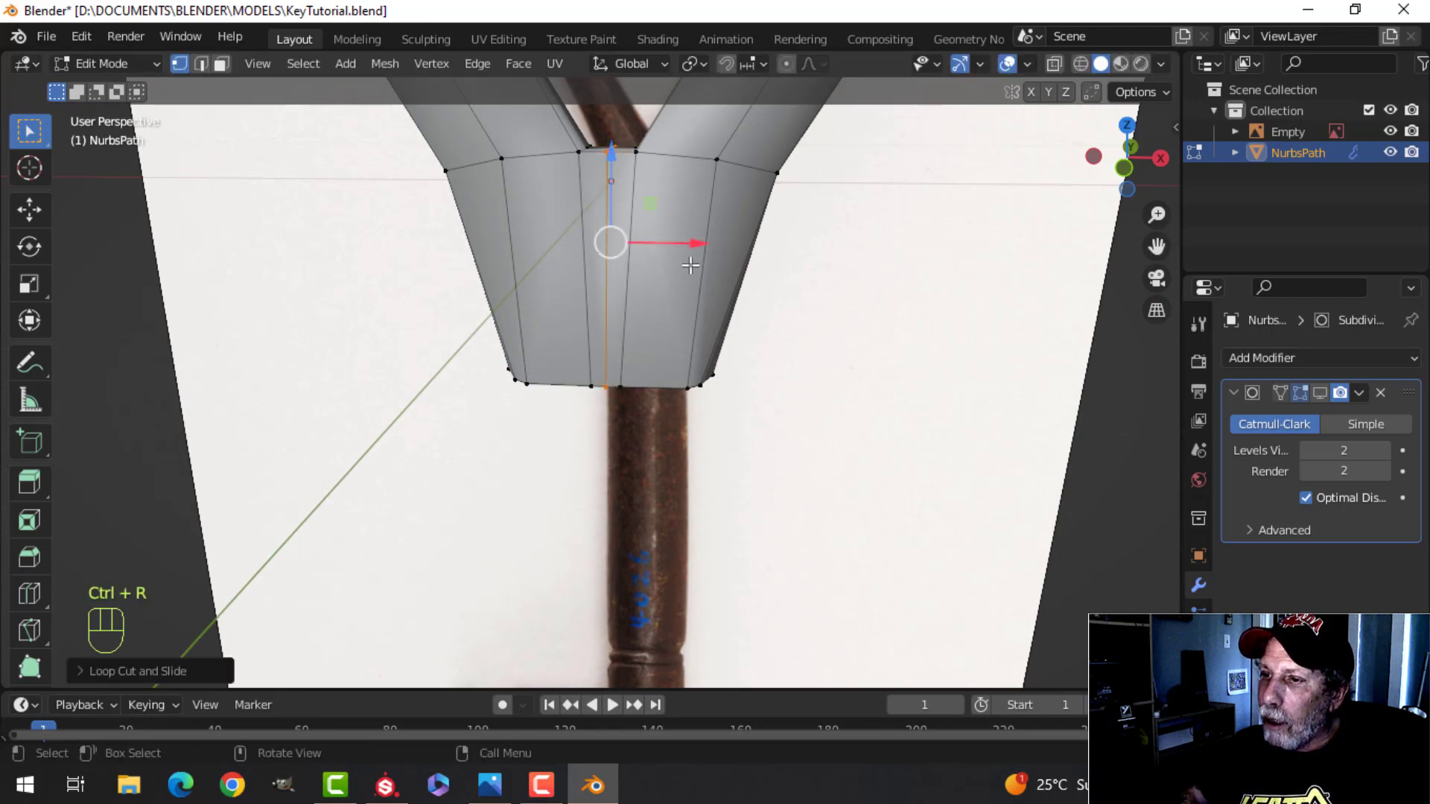
{"action": "key", "text": "alt+a"}
{"action": "middle_click_drag", "start_coordinate": [693, 268], "coordinate": [641, 280]}
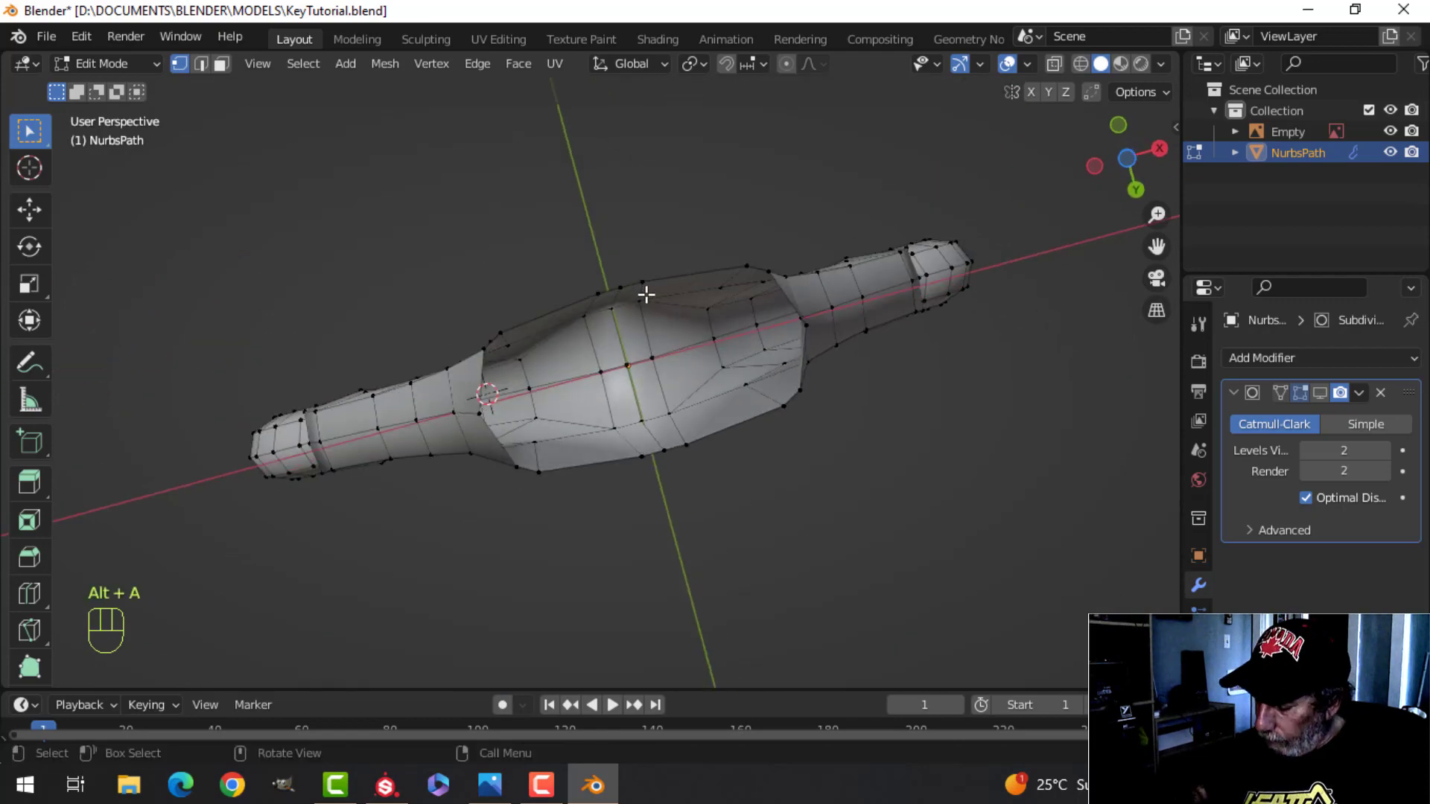
Step: Scale the front and back centre vertices on the new edge loop at the shaft's lower opening slightly outward along Y
{"action": "key", "text": "ctrl+KP_7"}
{"action": "scroll", "coordinate": [648, 294], "scroll_direction": "up", "scroll_amount": 4}
{"action": "middle_click_drag", "start_coordinate": [712, 312], "coordinate": [637, 329], "text": "shift"}
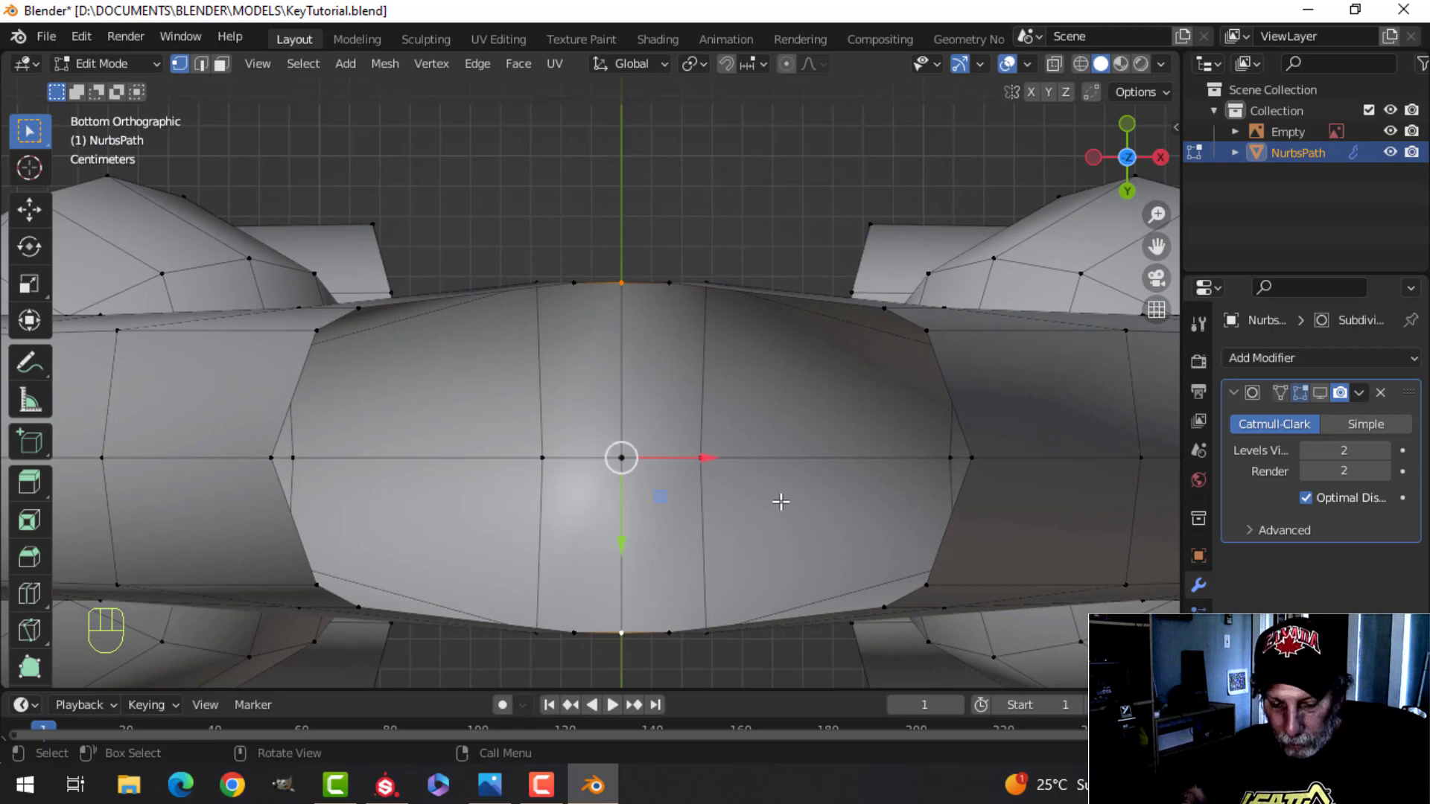
{"action": "key", "text": "s"}
{"action": "key", "text": "y"}
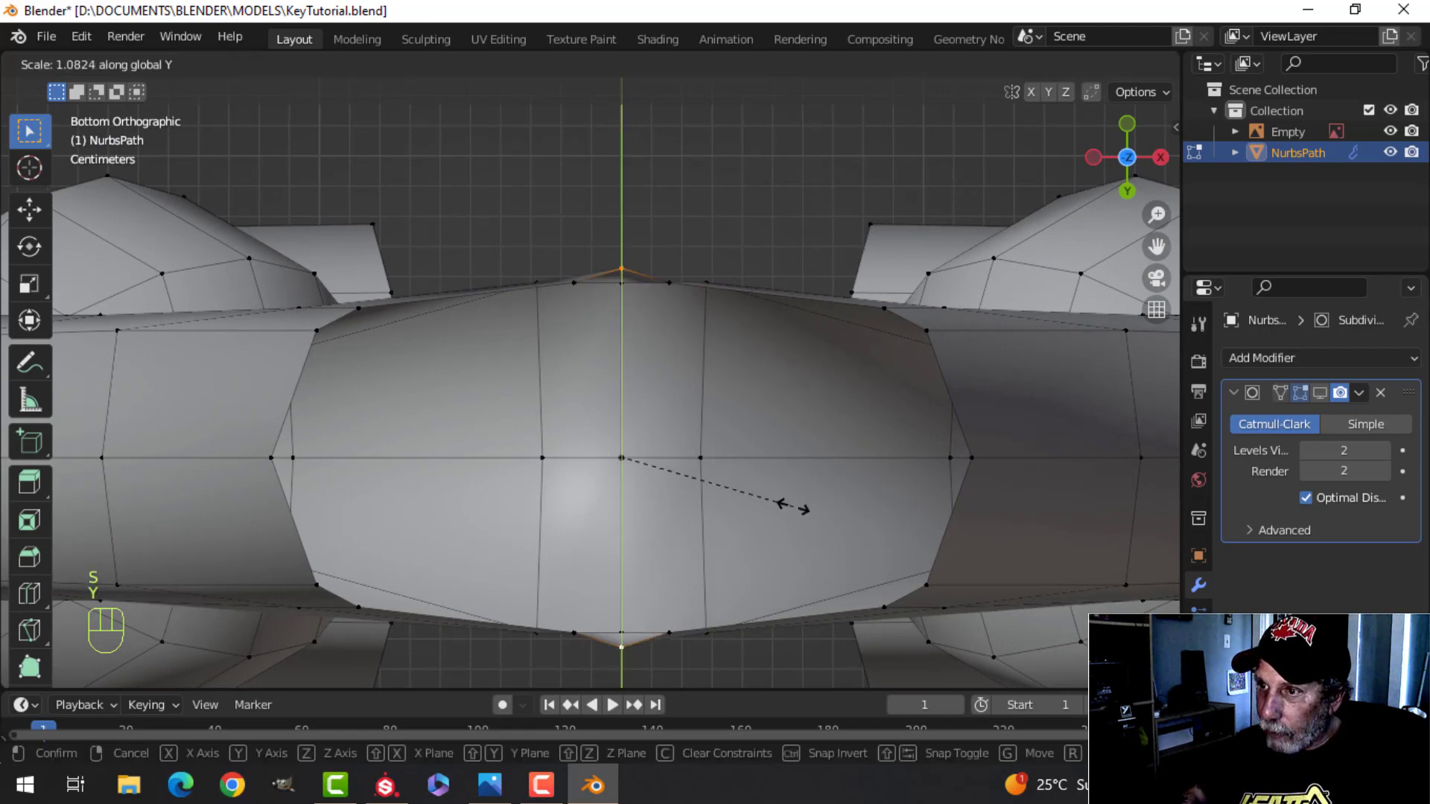
{"action": "left_click", "coordinate": [793, 506]}
{"action": "key", "text": "alt+a"}
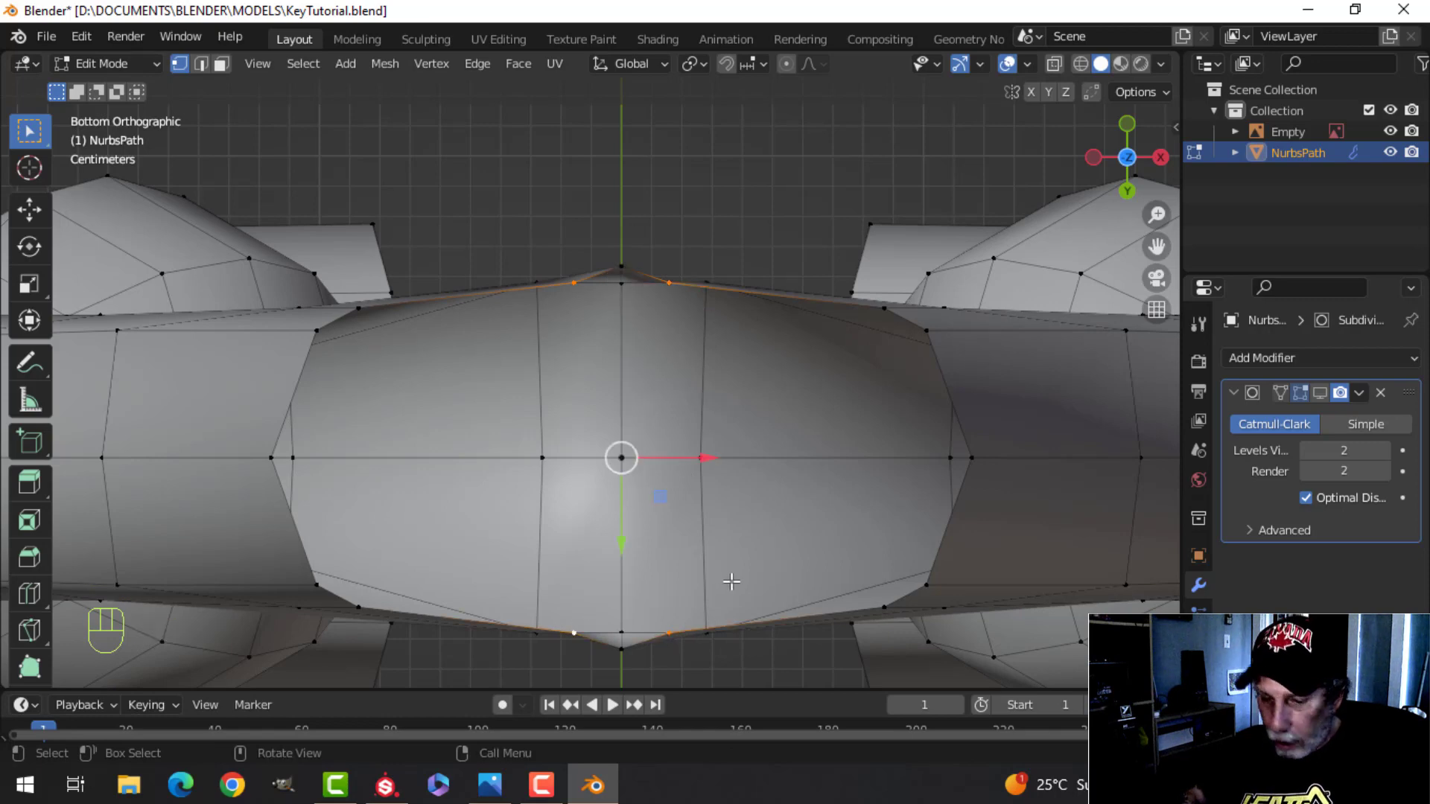
Step: Scale the four vertices flanking the centre ones outward along Y by about 1.07 to continue the shaft's curve
{"action": "key", "text": "s"}
{"action": "key", "text": "y"}
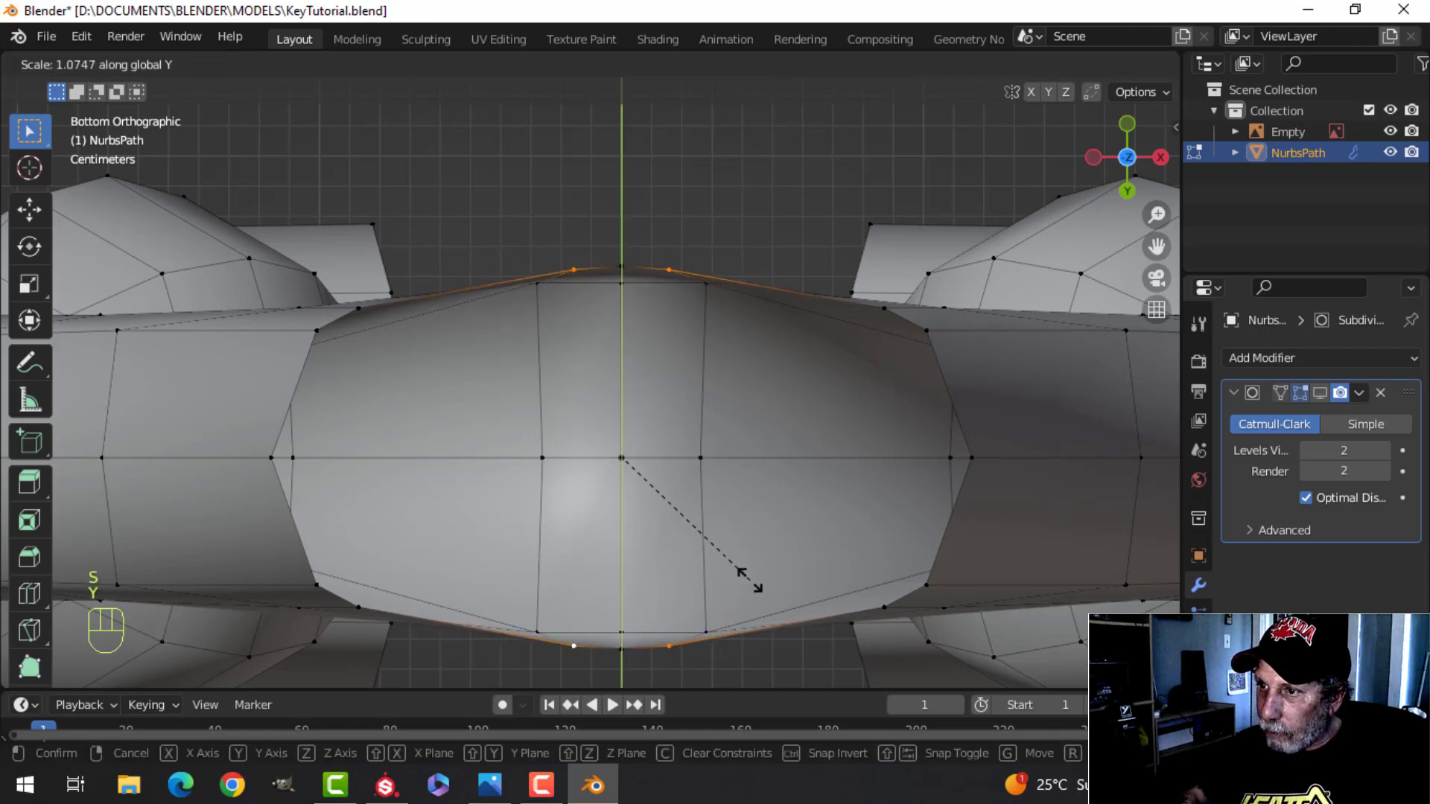
{"action": "left_click", "coordinate": [758, 579]}
{"action": "scroll", "coordinate": [763, 477], "scroll_direction": "down", "scroll_amount": 4}
{"action": "middle_click_drag", "start_coordinate": [763, 472], "coordinate": [713, 619]}
{"action": "scroll", "coordinate": [713, 417], "scroll_direction": "down", "scroll_amount": 3}
{"action": "key", "text": "Tab"}
{"action": "middle_click_drag", "start_coordinate": [713, 399], "coordinate": [650, 461]}
{"action": "scroll", "coordinate": [727, 427], "scroll_direction": "down", "scroll_amount": 3}
{"action": "middle_click_drag", "start_coordinate": [722, 365], "coordinate": [521, 489]}
Step: Select the edge loop around the shaft's lower opening and make it circular with LoopTools Circle
{"action": "key", "text": "Tab"}
{"action": "key", "text": "alt+a"}
{"action": "key", "text": "2"}
{"action": "left_click", "coordinate": [547, 385], "text": "alt+shift"}
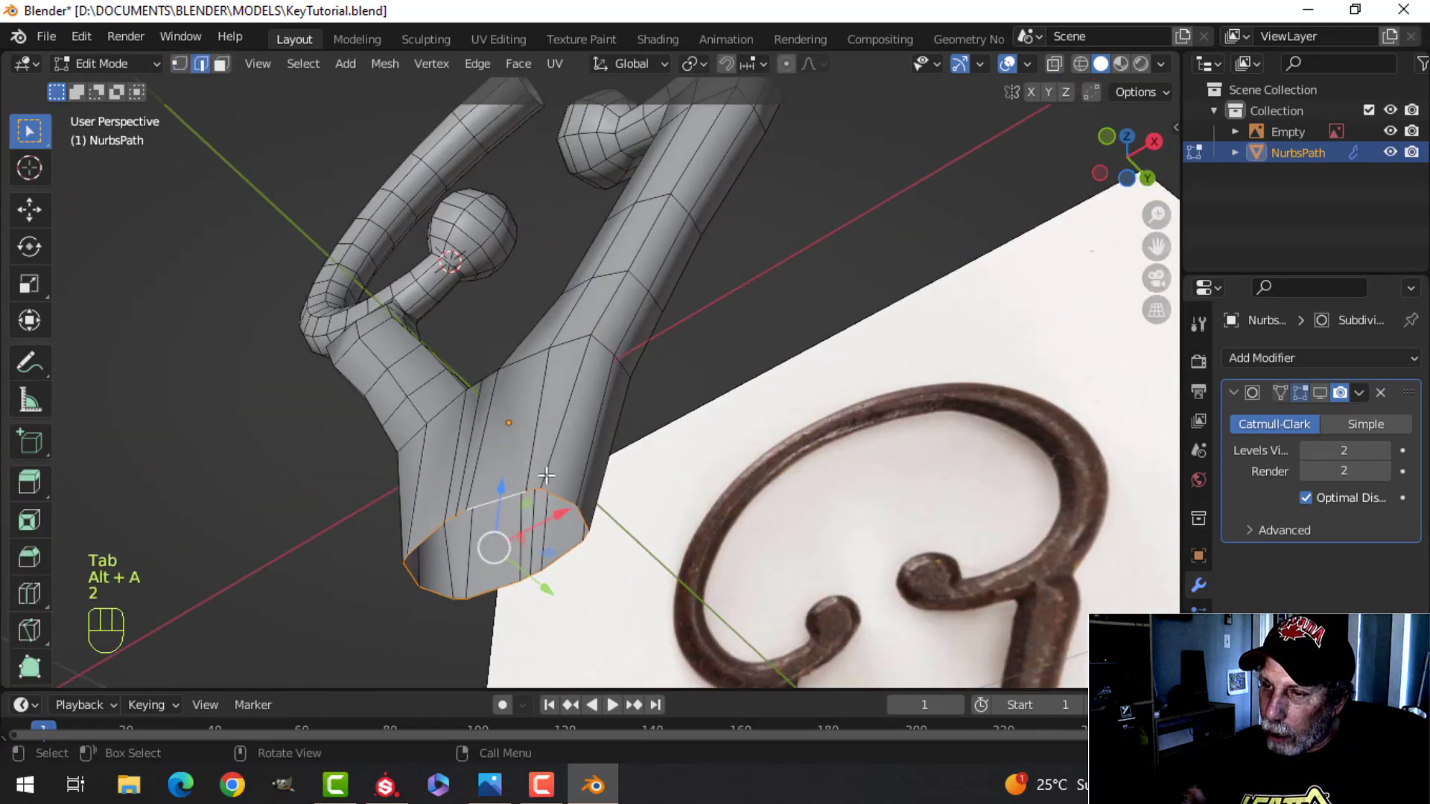
{"action": "right_click", "coordinate": [521, 489]}
{"action": "mouse_move", "coordinate": [467, 65]}
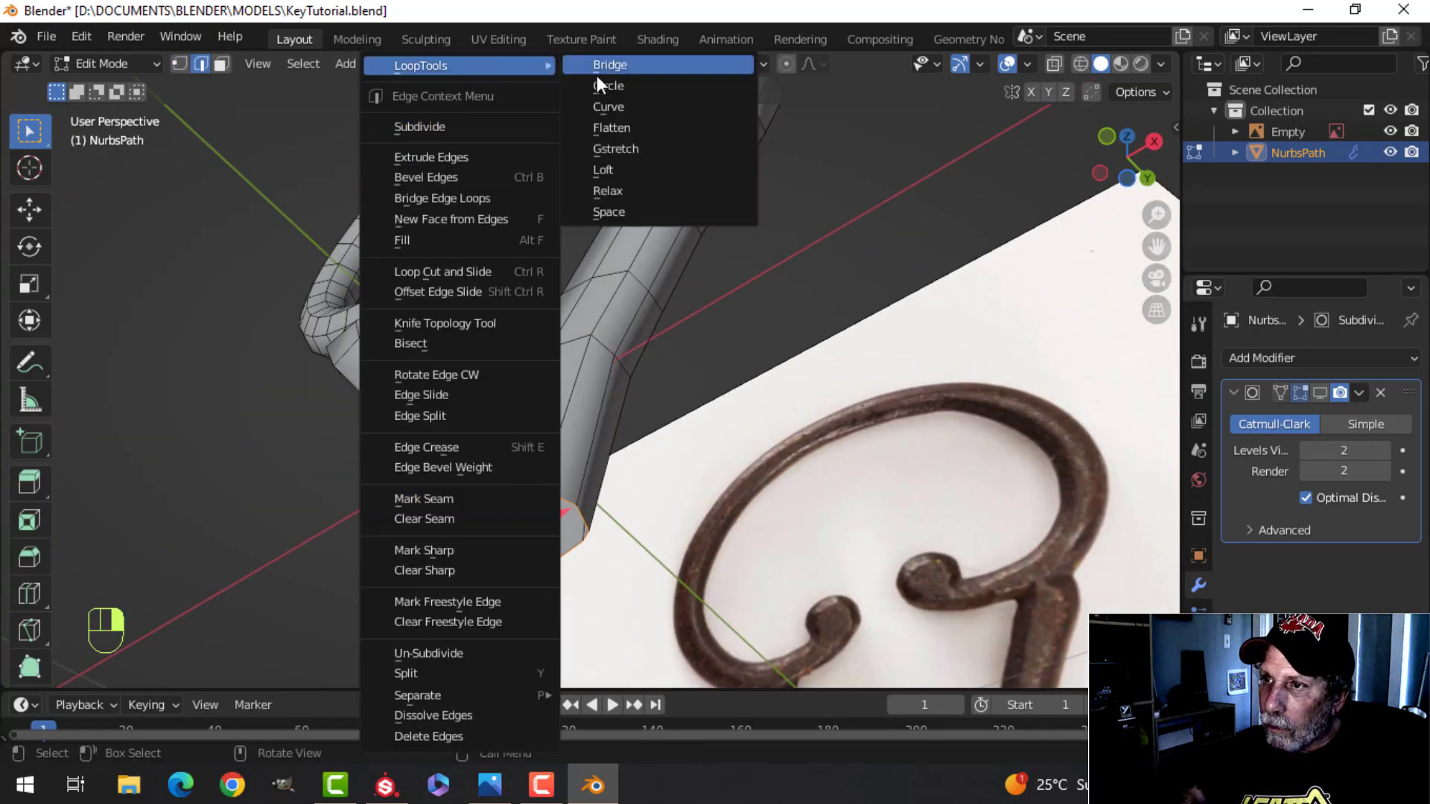
{"action": "left_click", "coordinate": [598, 79]}
Step: Scale the circular opening to the width of the reference shaft and turn on the Subdivision modifier's viewport display
{"action": "middle_click_drag", "start_coordinate": [558, 233], "coordinate": [549, 502]}
{"action": "key", "text": "KP_1"}
{"action": "middle_click_drag", "start_coordinate": [593, 455], "coordinate": [545, 339], "text": "shift"}
{"action": "key", "text": "s"}
{"action": "left_click", "coordinate": [675, 477]}
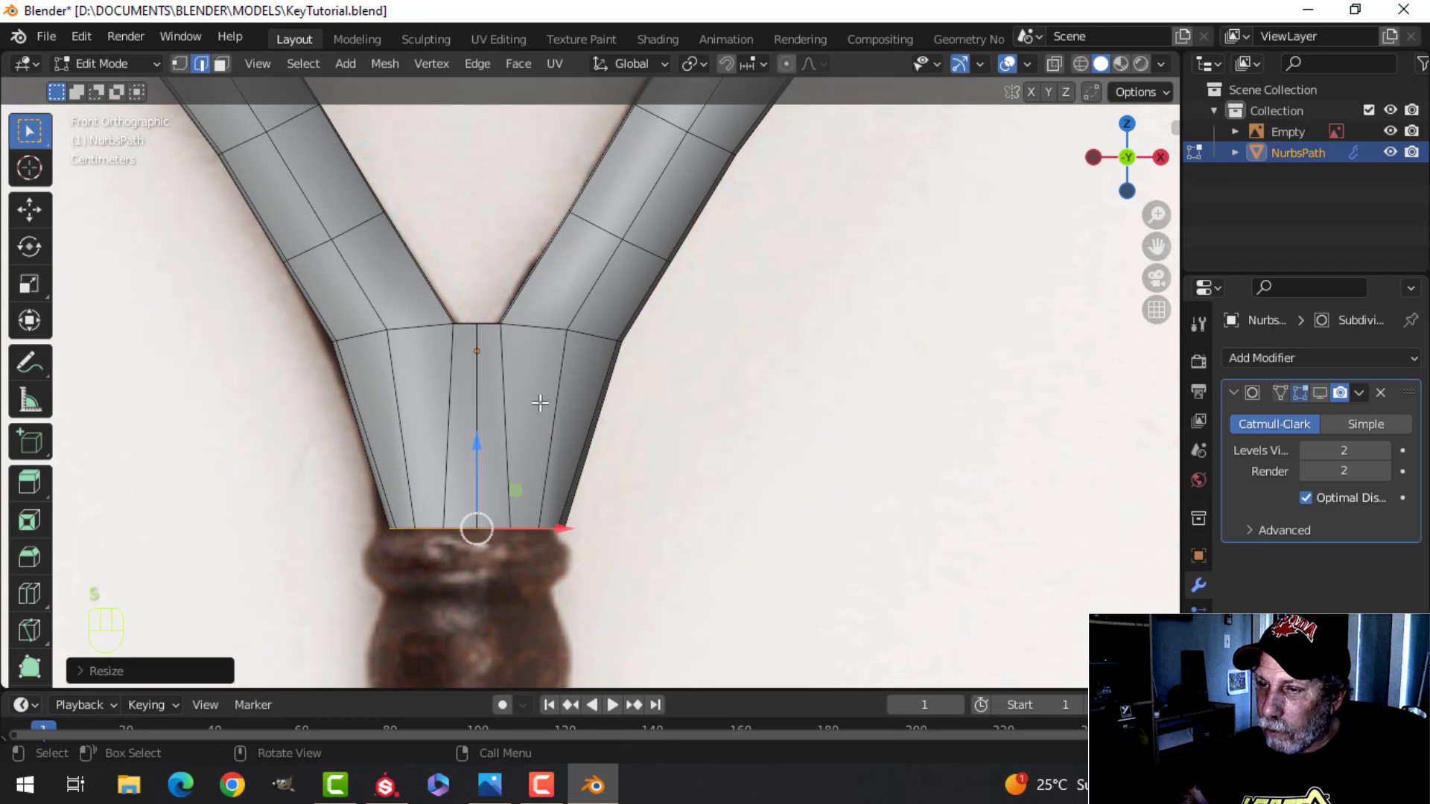
{"action": "left_click", "coordinate": [1325, 396]}
{"action": "scroll", "coordinate": [550, 393], "scroll_direction": "down", "scroll_amount": 2}
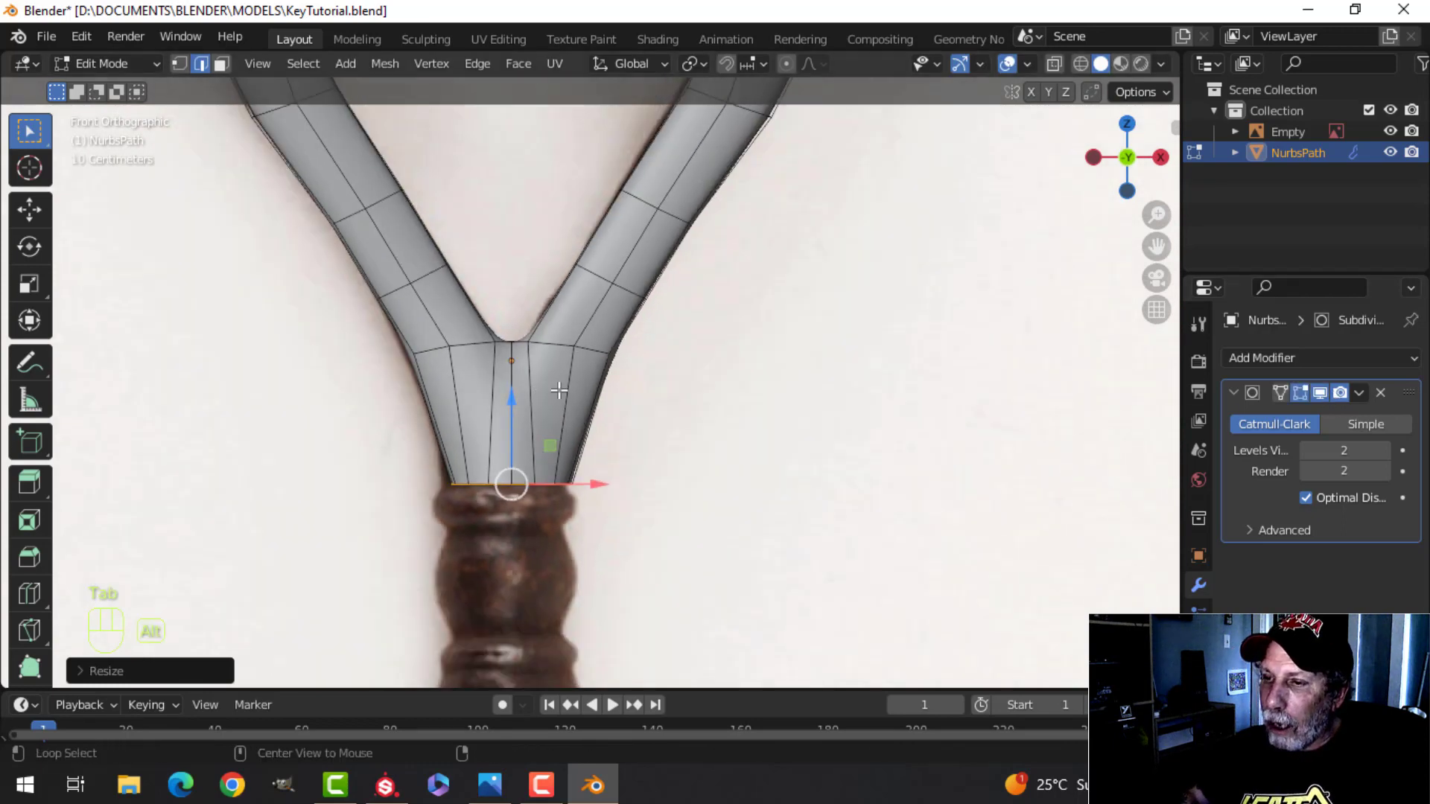
Step: Examine the smoothed fork and the rounded shaft opening in Object Mode
{"action": "key", "text": "alt+a"}
{"action": "key", "text": "Tab"}
{"action": "scroll", "coordinate": [593, 389], "scroll_direction": "down", "scroll_amount": 3}
{"action": "key", "text": "alt+a"}
{"action": "middle_click_drag", "start_coordinate": [691, 390], "coordinate": [540, 395]}
{"action": "left_click", "coordinate": [535, 386]}
{"action": "key", "text": "Tab"}
{"action": "middle_click_drag", "start_coordinate": [422, 418], "coordinate": [538, 438]}
{"action": "scroll", "coordinate": [564, 405], "scroll_direction": "down", "scroll_amount": 2}
Step: In wireframe front view and vertex mode, move the upper outer vertices of the right leg slightly up to follow the reference outline
{"action": "key", "text": "KP_1"}
{"action": "key", "text": "z"}
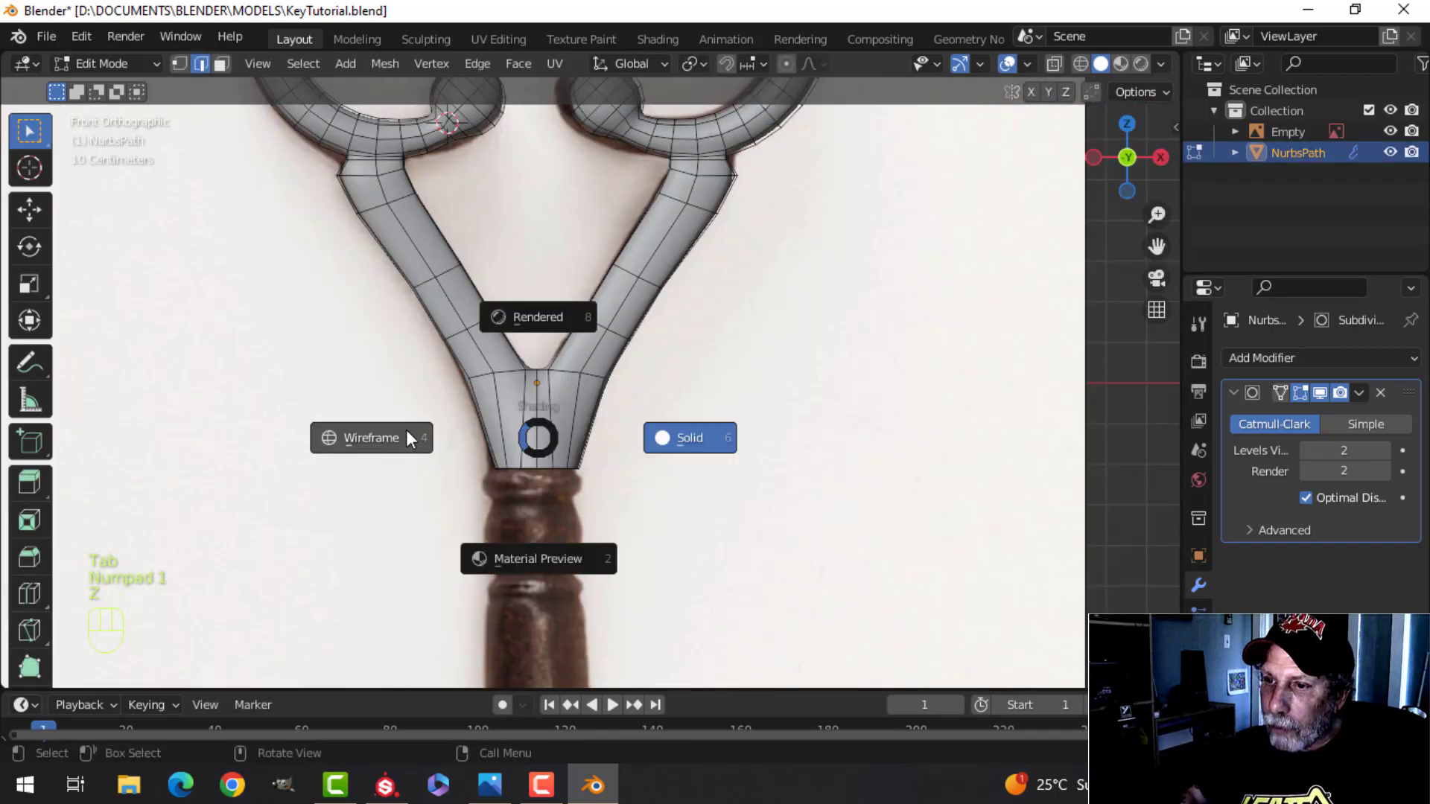
{"action": "left_click", "coordinate": [358, 437]}
{"action": "scroll", "coordinate": [419, 402], "scroll_direction": "up", "scroll_amount": 3}
{"action": "scroll", "coordinate": [562, 356], "scroll_direction": "up", "scroll_amount": 1}
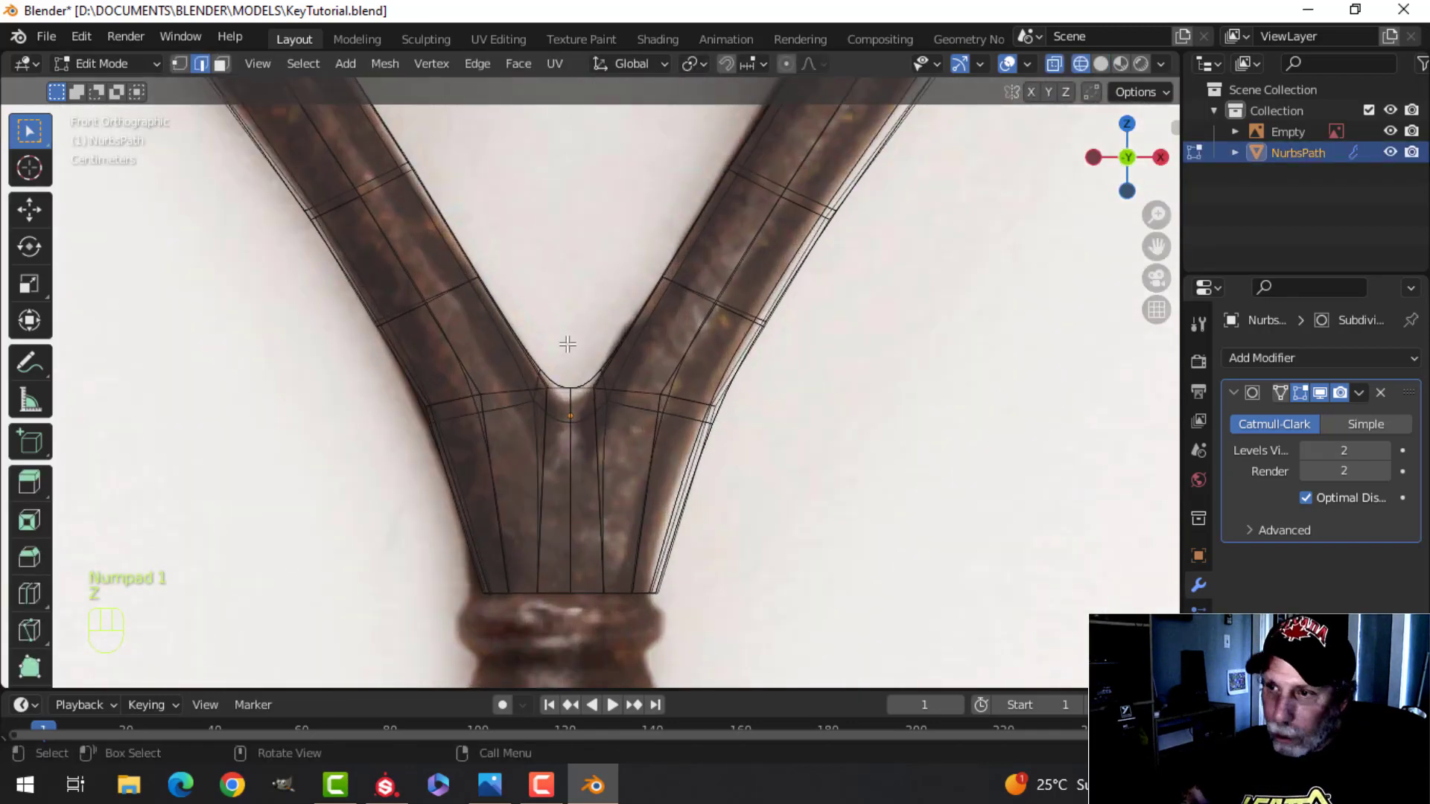
{"action": "scroll", "coordinate": [573, 335], "scroll_direction": "down", "scroll_amount": 3}
{"action": "key", "text": "1"}
{"action": "middle_click_drag", "start_coordinate": [581, 328], "coordinate": [736, 369], "text": "shift"}
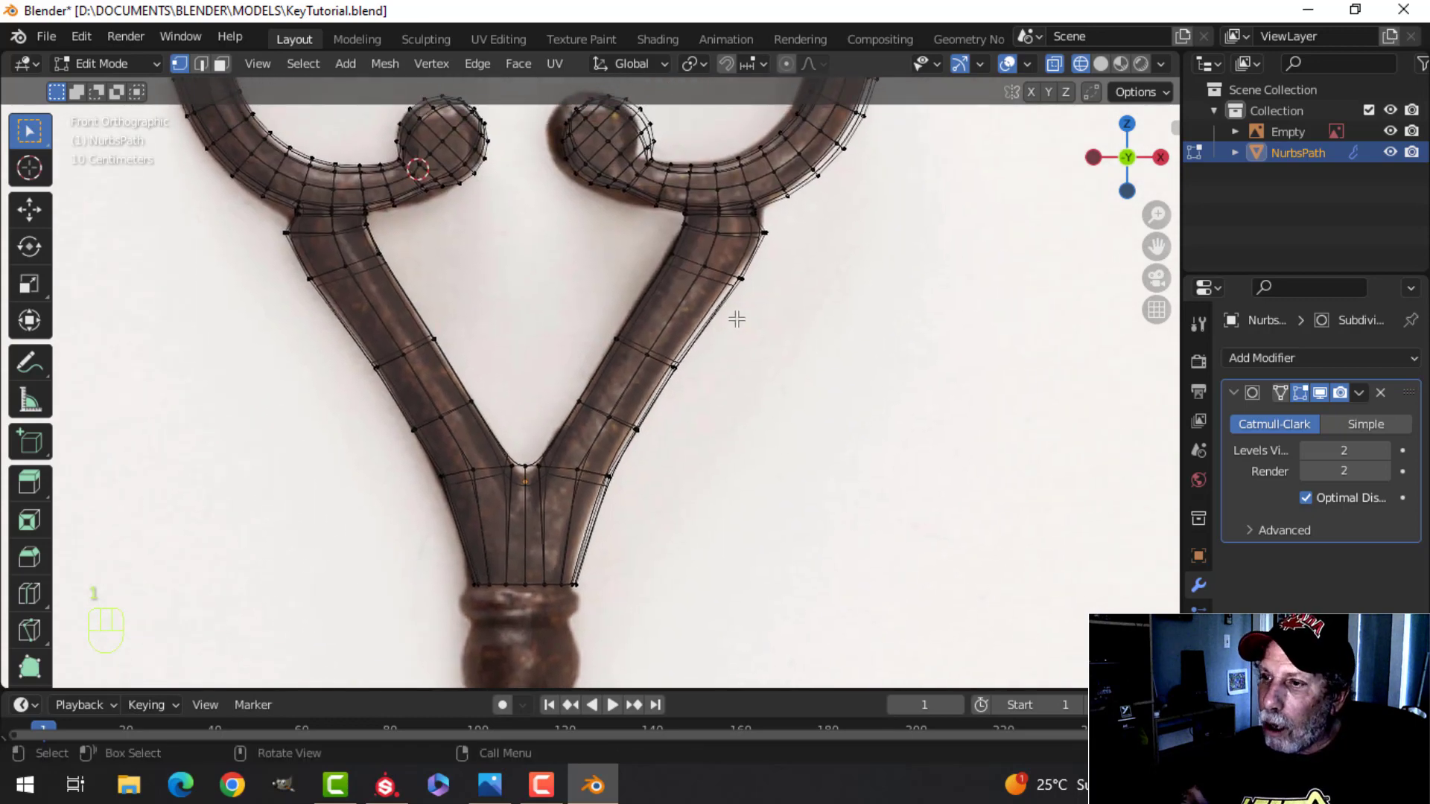
{"action": "key", "text": "g"}
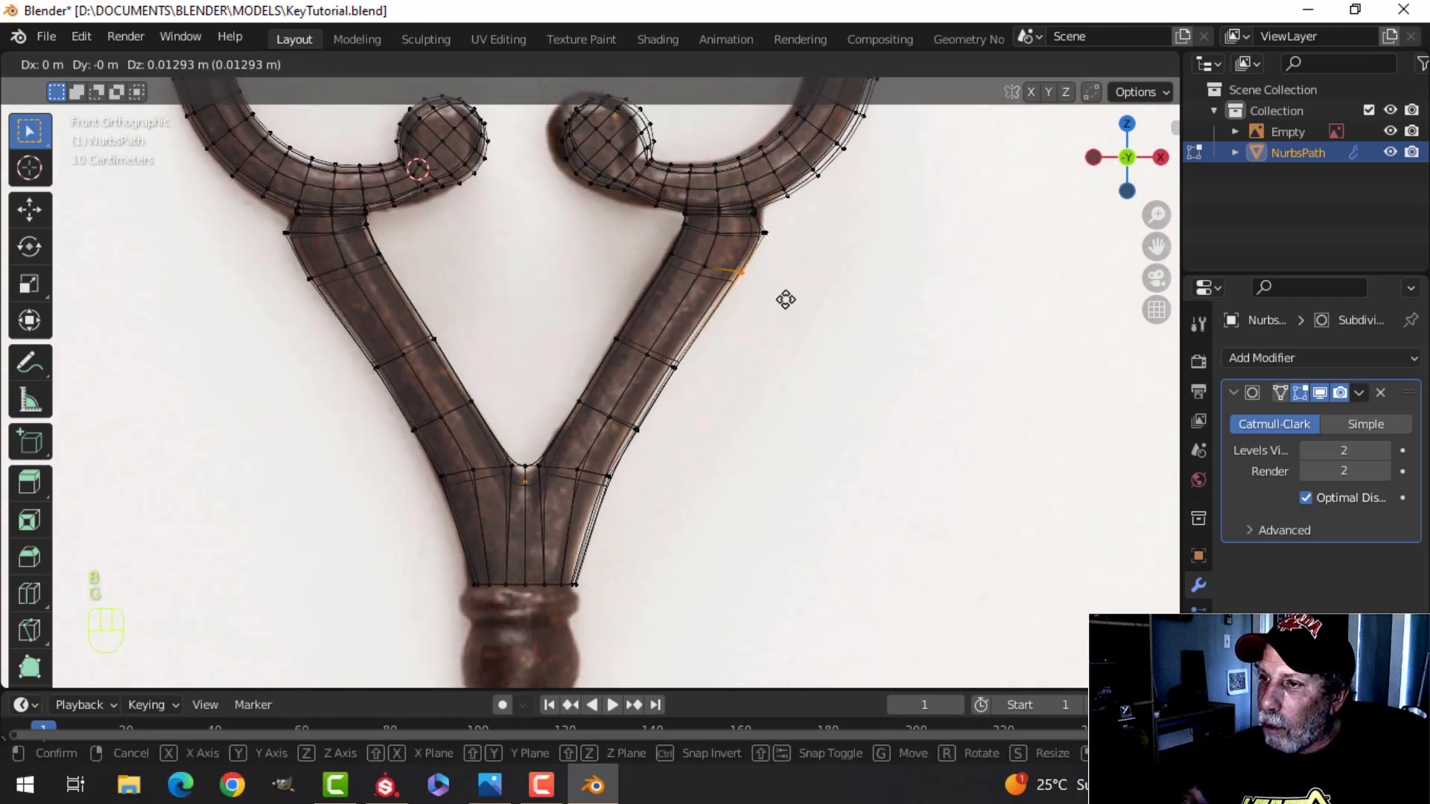
{"action": "left_click", "coordinate": [785, 299]}
{"action": "key", "text": "alt+a"}
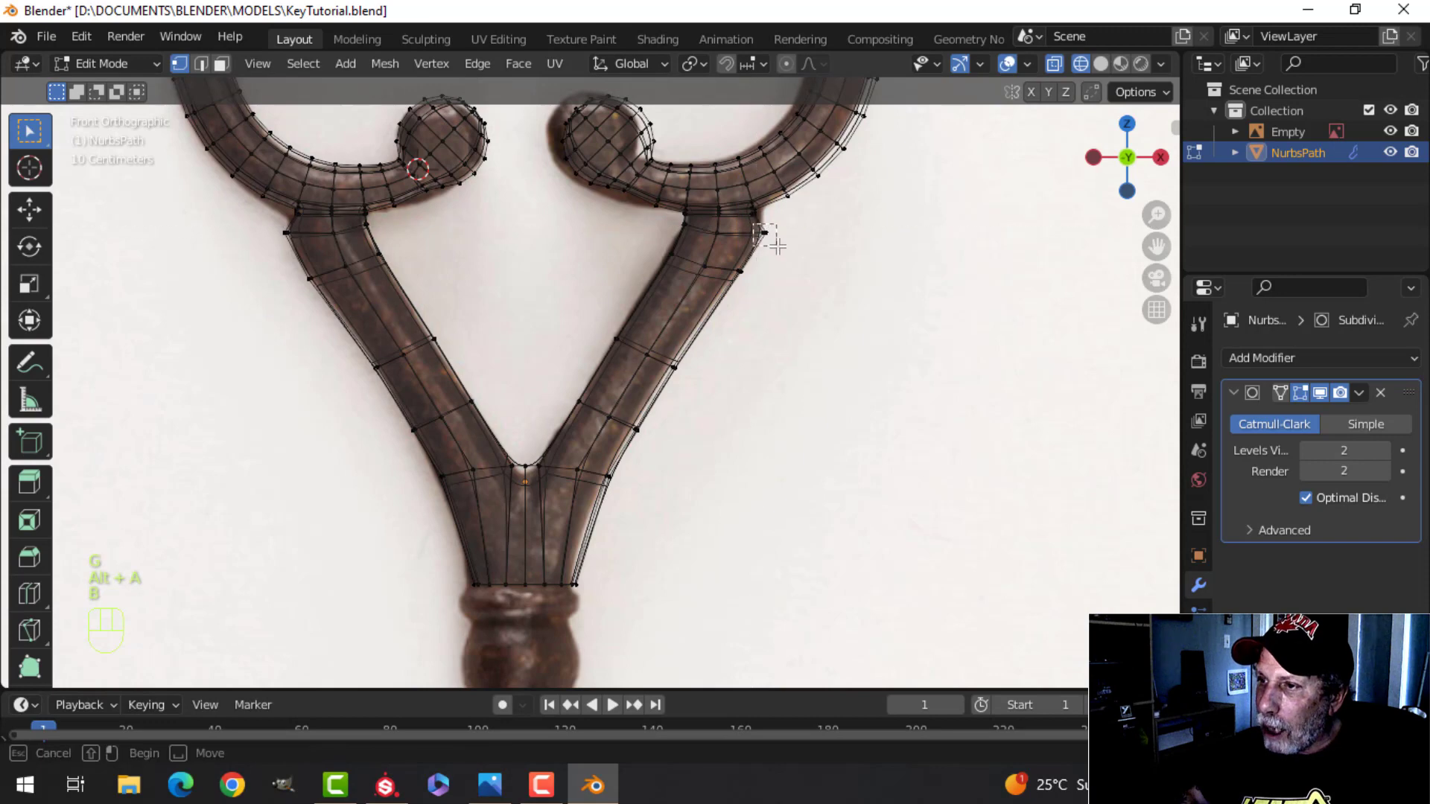
Step: Move the outer vertices at the top corner and middle of the right leg slightly inward to match the reference outline
{"action": "left_click_drag", "start_coordinate": [755, 225], "coordinate": [777, 246]}
{"action": "key", "text": "g"}
{"action": "left_click", "coordinate": [773, 251]}
{"action": "key", "text": "alt+a"}
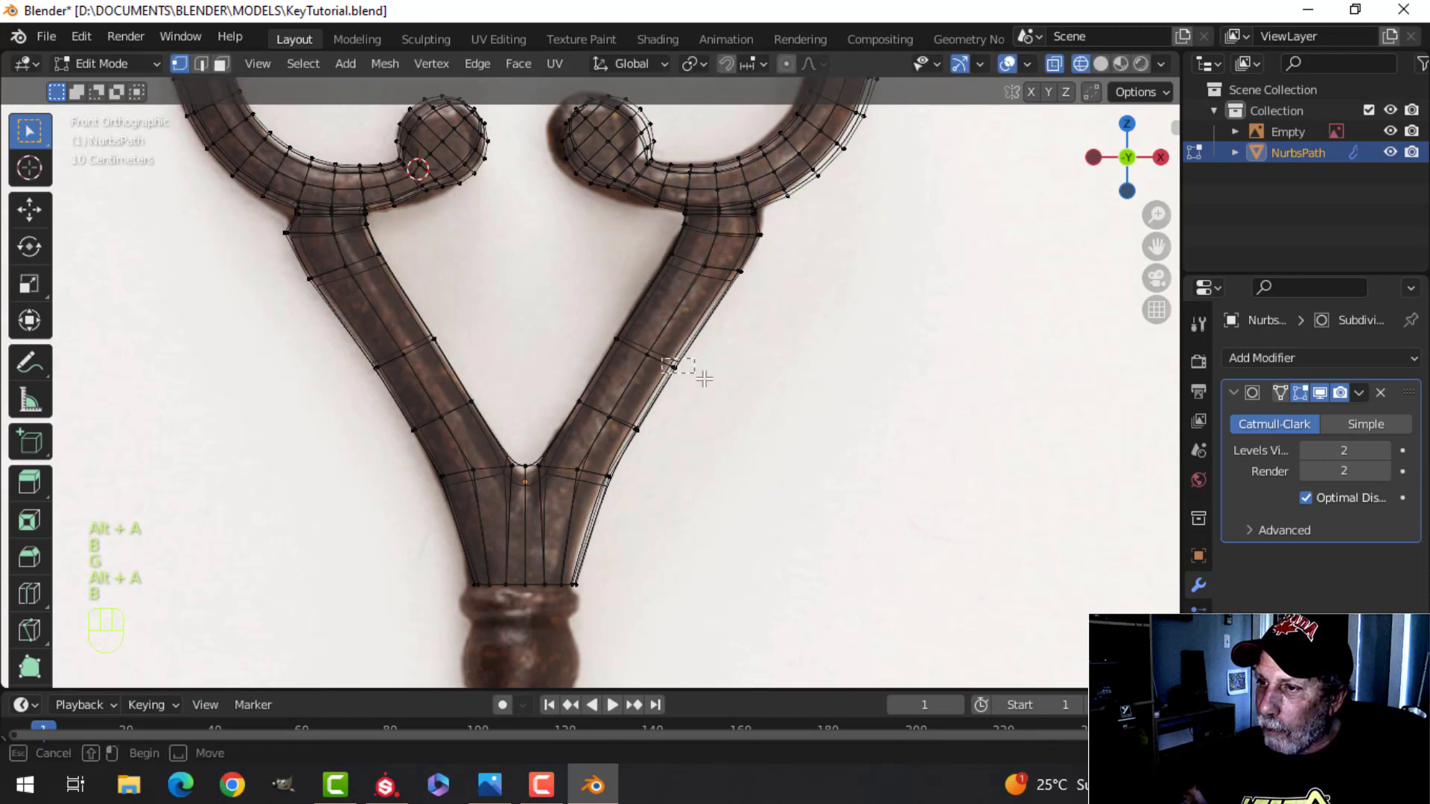
{"action": "key", "text": "g"}
{"action": "left_click", "coordinate": [711, 383]}
{"action": "key", "text": "alt+a"}
{"action": "key", "text": "b"}
{"action": "left_click_drag", "start_coordinate": [618, 414], "coordinate": [667, 452]}
{"action": "key", "text": "g"}
{"action": "left_click", "coordinate": [668, 449]}
{"action": "key", "text": "alt+a"}
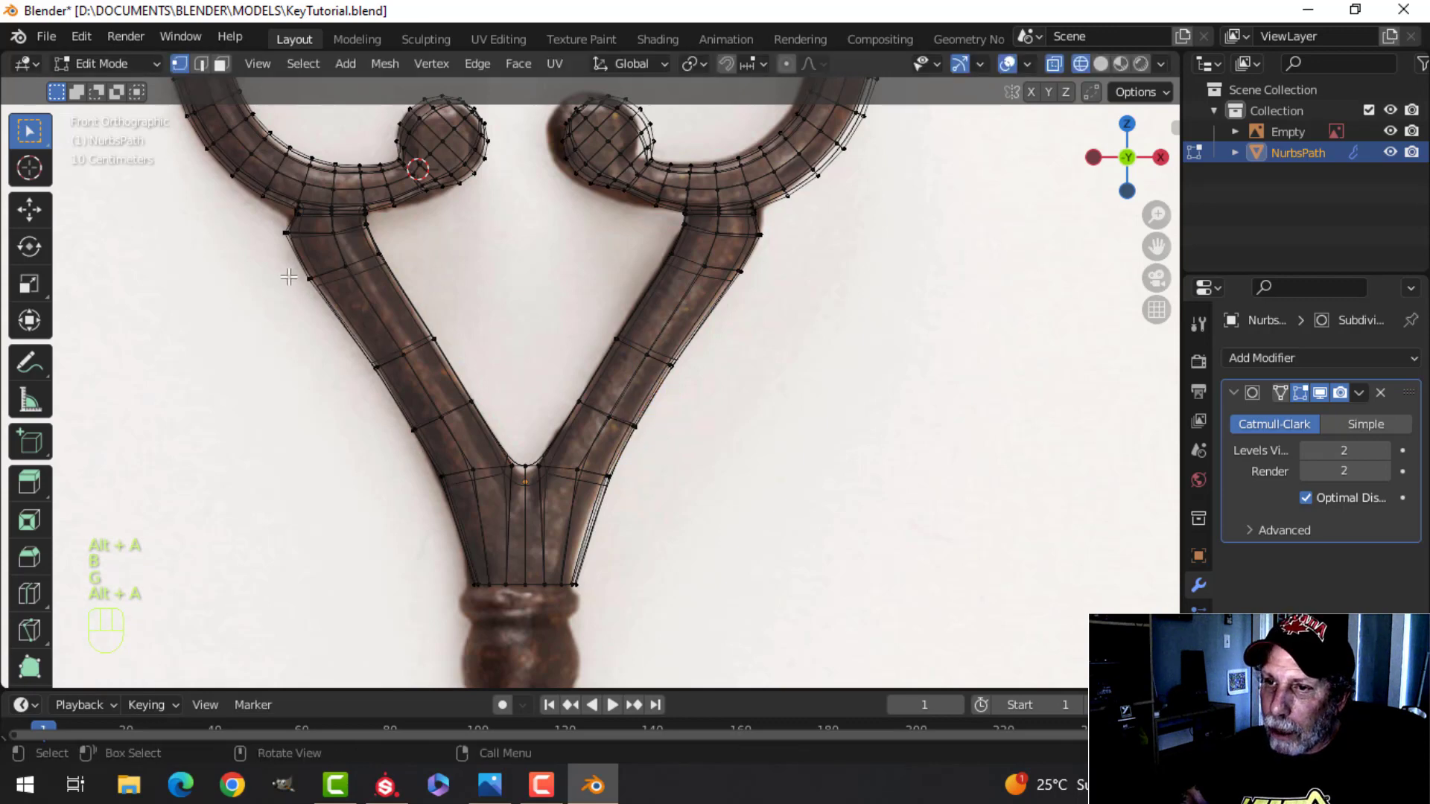
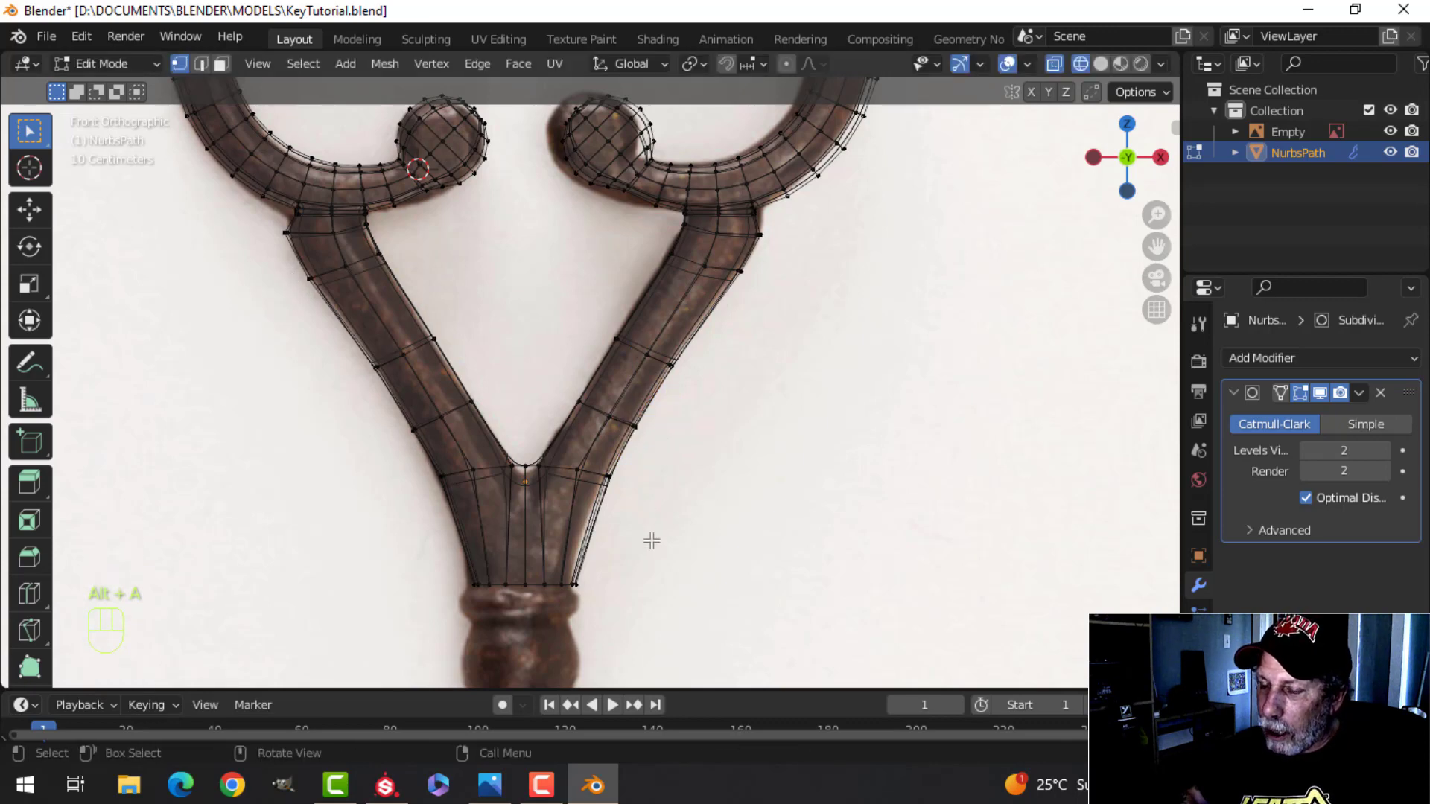
Step: Return to Object Mode with solid shading and save the file
{"action": "key", "text": "Tab"}
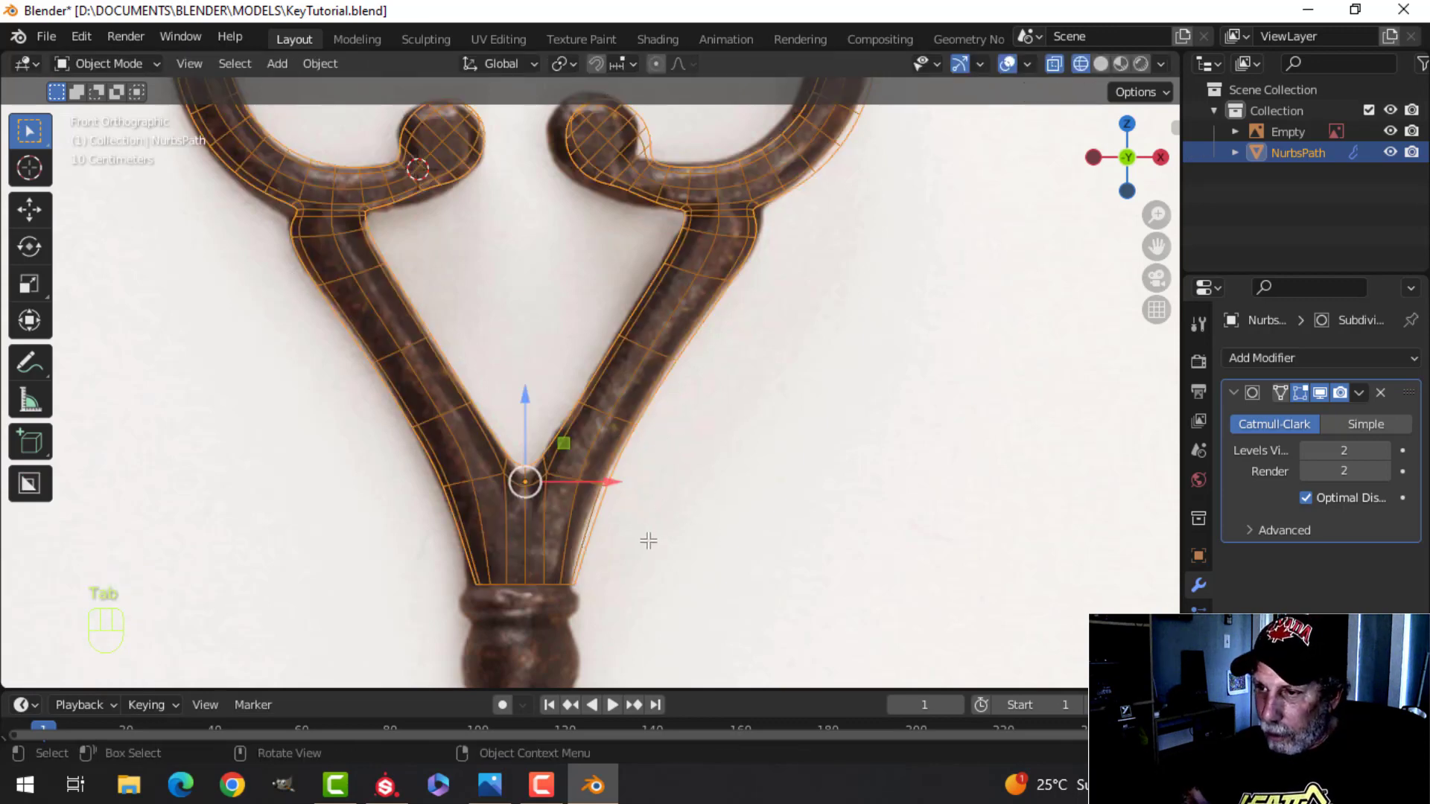
{"action": "key", "text": "z"}
{"action": "left_click", "coordinate": [827, 542]}
{"action": "scroll", "coordinate": [789, 525], "scroll_direction": "down", "scroll_amount": 3}
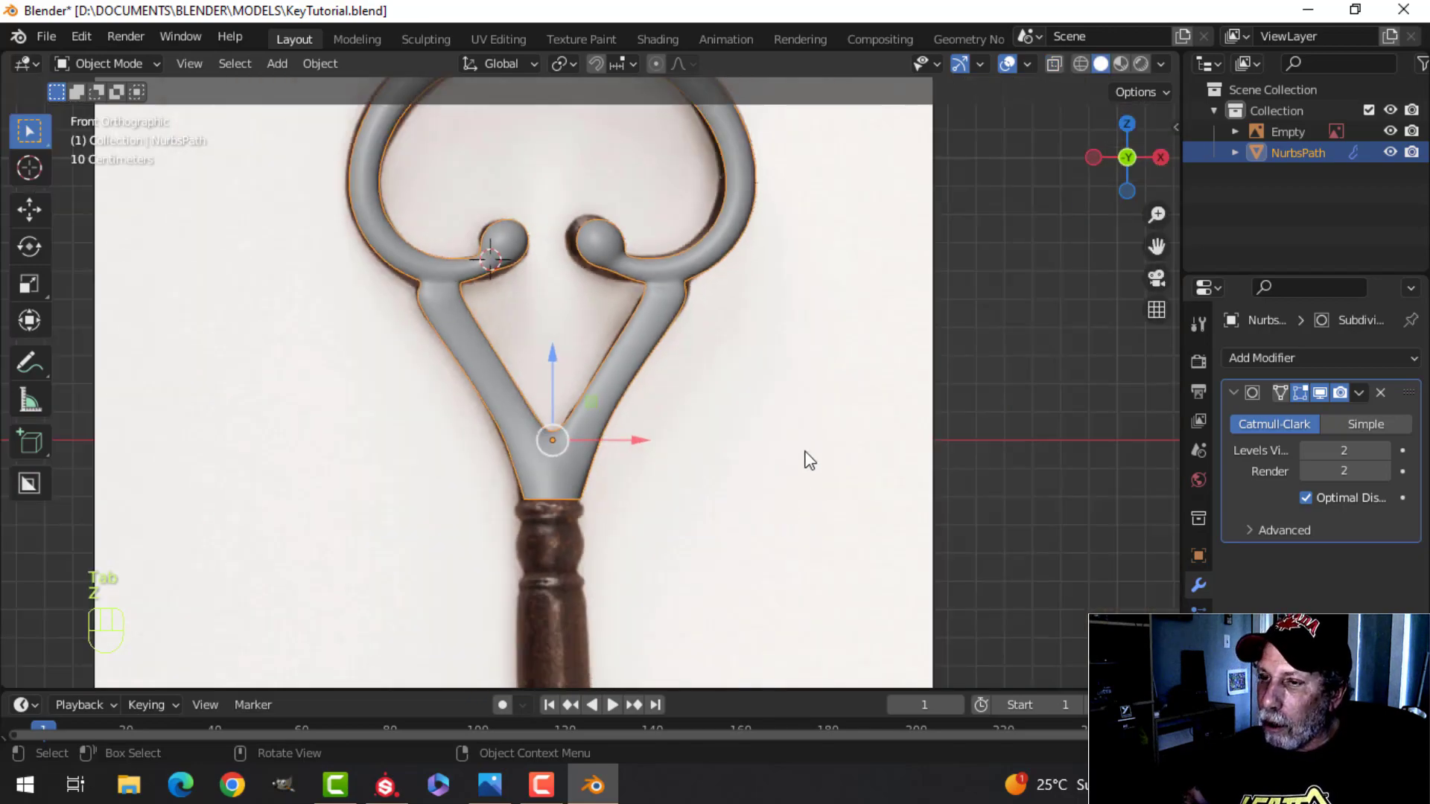
{"action": "middle_click_drag", "start_coordinate": [810, 460], "coordinate": [772, 478]}
{"action": "key", "text": "ctrl+s"}
Step: Enable Cavity in the viewport shading options to bring out the key's surface detail
{"action": "middle_click_drag", "start_coordinate": [651, 492], "coordinate": [675, 453], "text": "shift"}
{"action": "middle_click_drag", "start_coordinate": [676, 453], "coordinate": [636, 445]}
{"action": "scroll", "coordinate": [629, 493], "scroll_direction": "up", "scroll_amount": 2}
{"action": "key", "text": "alt+a"}
{"action": "left_click", "coordinate": [606, 432]}
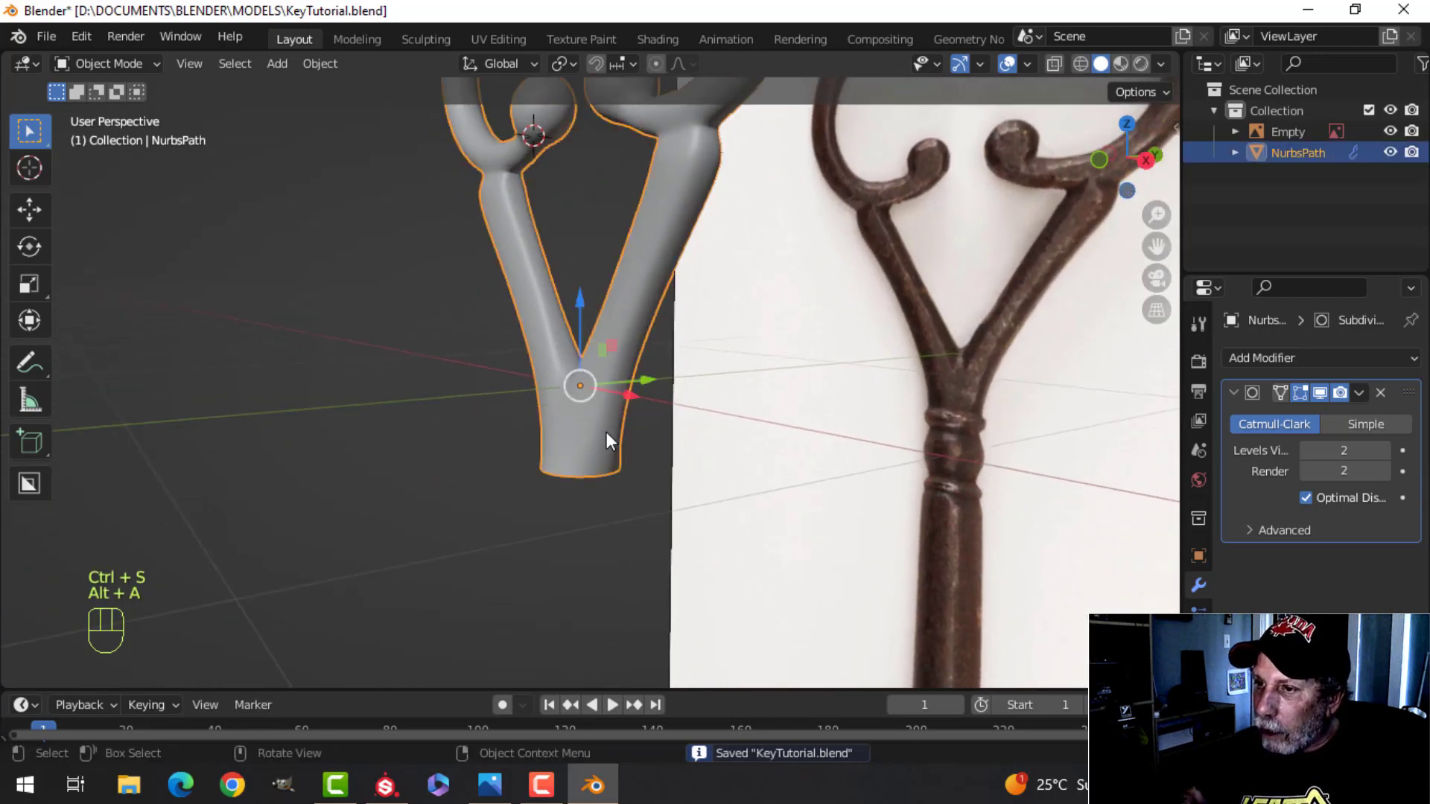
{"action": "left_click", "coordinate": [1159, 64]}
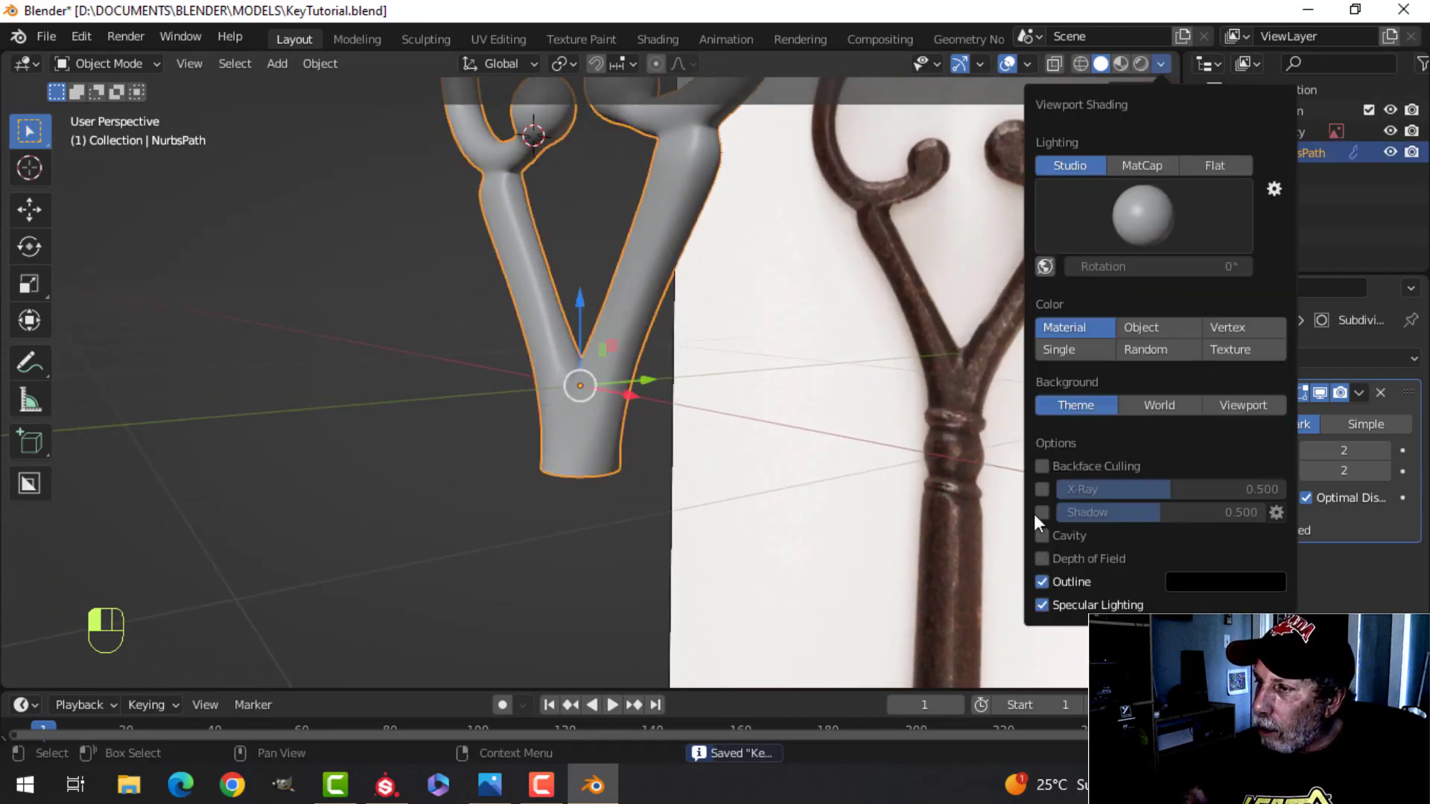
{"action": "left_click", "coordinate": [1042, 536]}
{"action": "middle_click_drag", "start_coordinate": [504, 409], "coordinate": [613, 409]}
{"action": "scroll", "coordinate": [613, 409], "scroll_direction": "down", "scroll_amount": 4}
{"action": "mouse_move", "coordinate": [600, 357]}
{"action": "middle_mouse_down", "text": "shift"}
{"action": "mouse_move", "coordinate": [591, 466]}
{"action": "mouse_move", "coordinate": [626, 427]}
{"action": "mouse_move", "coordinate": [633, 460]}
{"action": "middle_mouse_up", "text": "shift"}
{"action": "scroll", "coordinate": [606, 389], "scroll_direction": "up", "scroll_amount": 2}
{"action": "scroll", "coordinate": [606, 387], "scroll_direction": "down", "scroll_amount": 1}
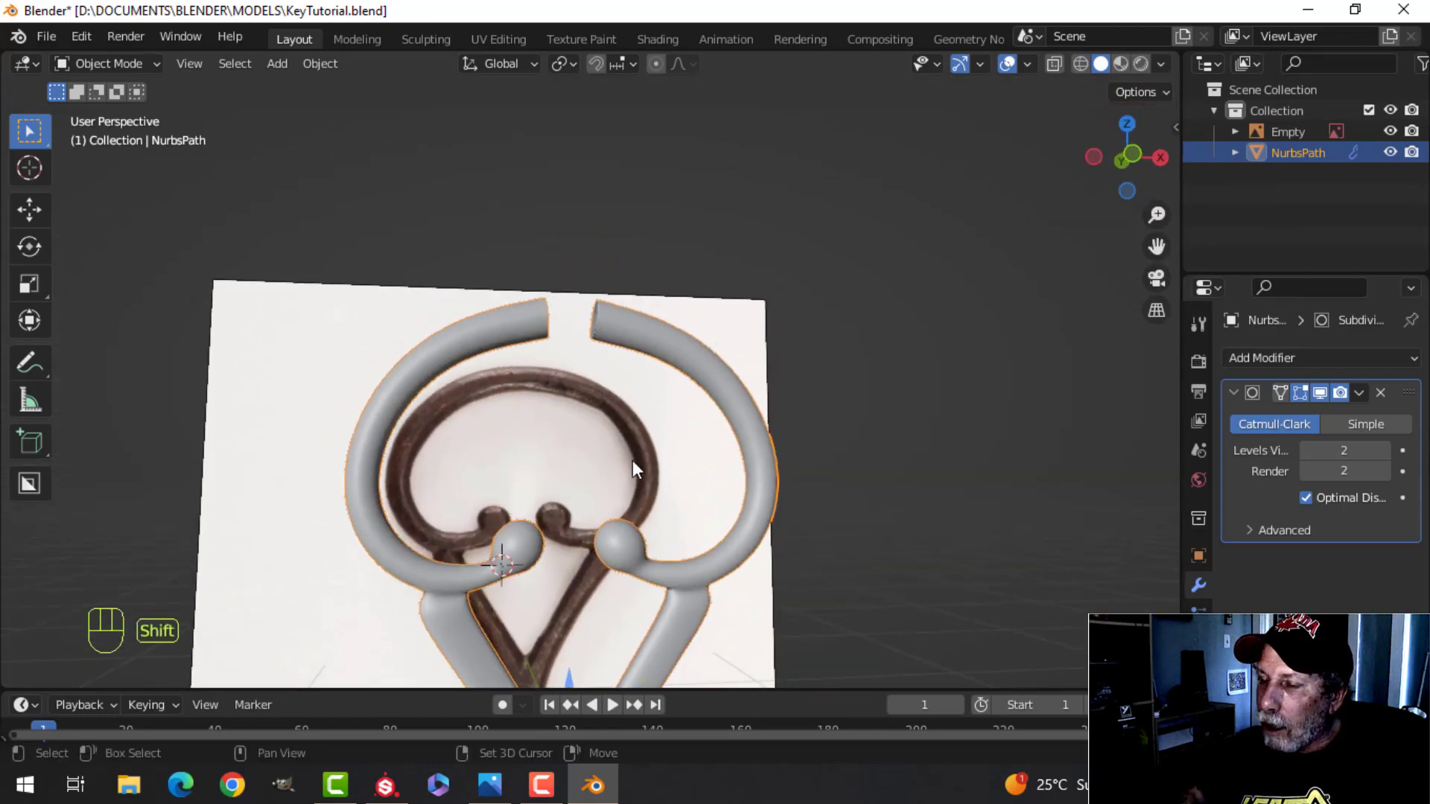
Step: Select the two open edge loops at the gap in the top of the key's bow and join them with Bridge Edge Loops
{"action": "scroll", "coordinate": [602, 389], "scroll_direction": "up", "scroll_amount": 1}
{"action": "left_click", "coordinate": [531, 294]}
{"action": "key", "text": "Tab"}
{"action": "middle_click_drag", "start_coordinate": [649, 368], "coordinate": [614, 393]}
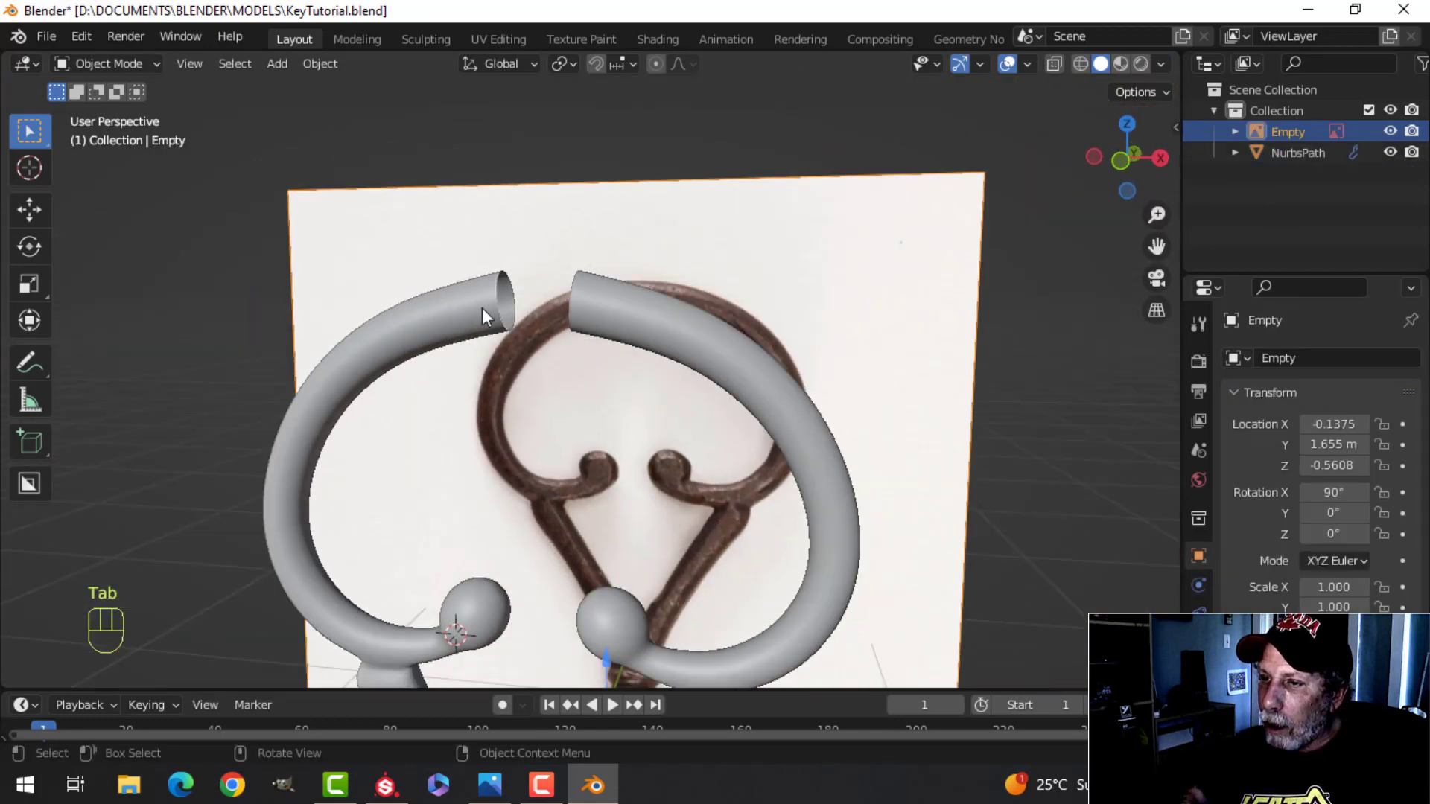
{"action": "left_click", "coordinate": [481, 307]}
{"action": "key", "text": "Tab"}
{"action": "scroll", "coordinate": [528, 331], "scroll_direction": "up", "scroll_amount": 3}
{"action": "middle_click_drag", "start_coordinate": [538, 350], "coordinate": [578, 466], "text": "shift"}
{"action": "key", "text": "alt+a"}
{"action": "middle_click_drag", "start_coordinate": [526, 424], "coordinate": [554, 432]}
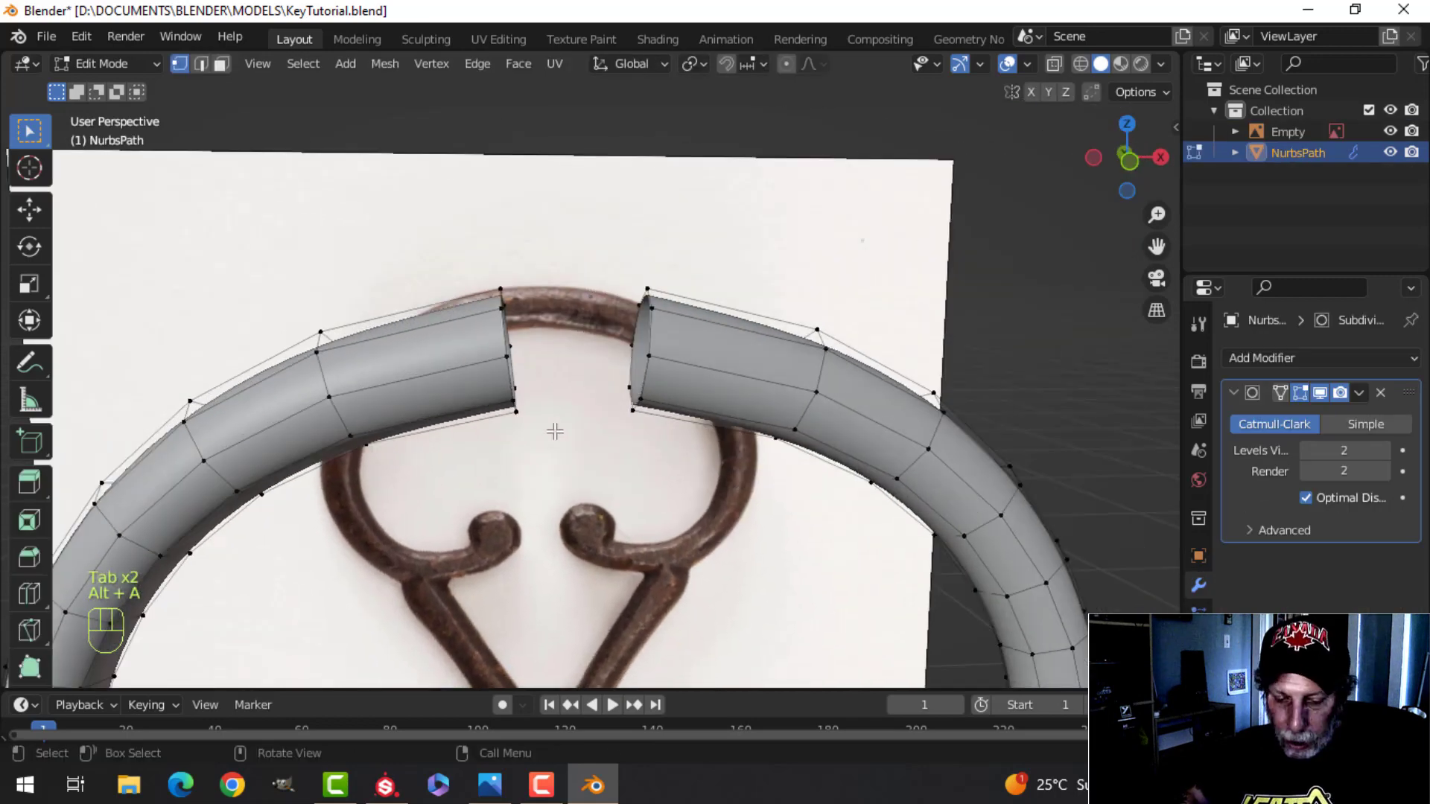
{"action": "key", "text": "2"}
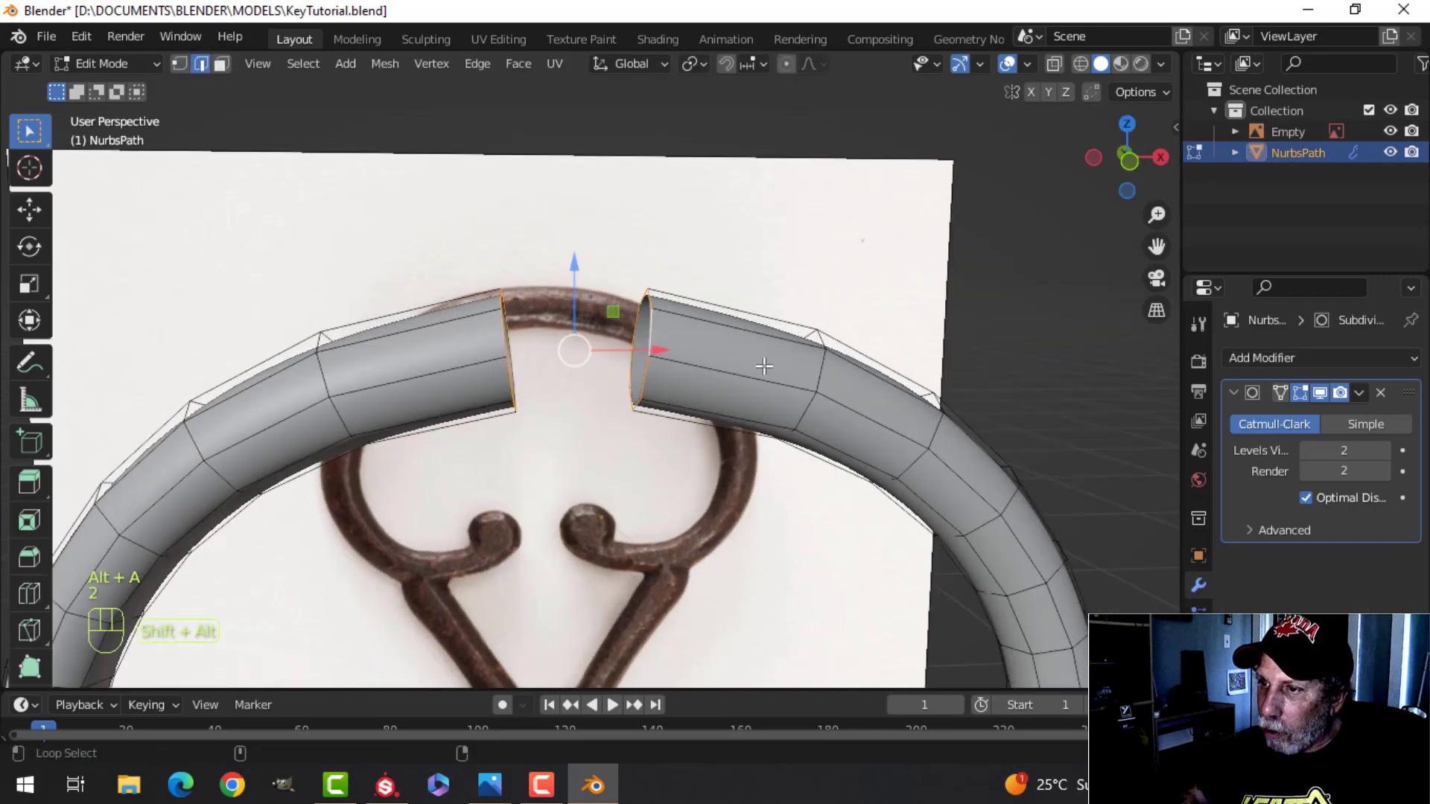
{"action": "middle_click_drag", "start_coordinate": [764, 366], "coordinate": [756, 381]}
{"action": "key", "text": "ctrl+e"}
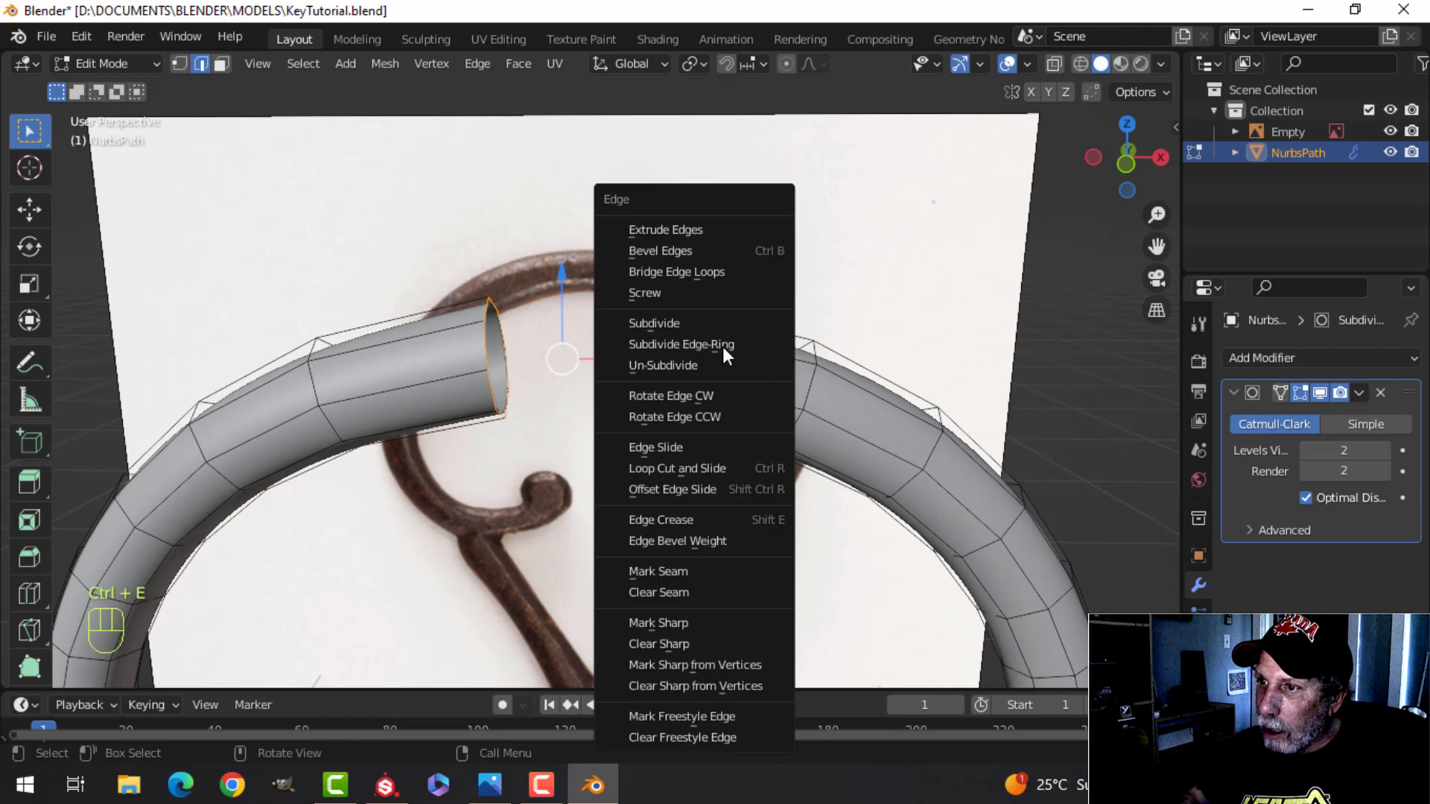
{"action": "left_click", "coordinate": [696, 271]}
Step: Examine the bridged section at the top of the bow in Object Mode
{"action": "key", "text": "Tab"}
{"action": "scroll", "coordinate": [607, 410], "scroll_direction": "down", "scroll_amount": 4}
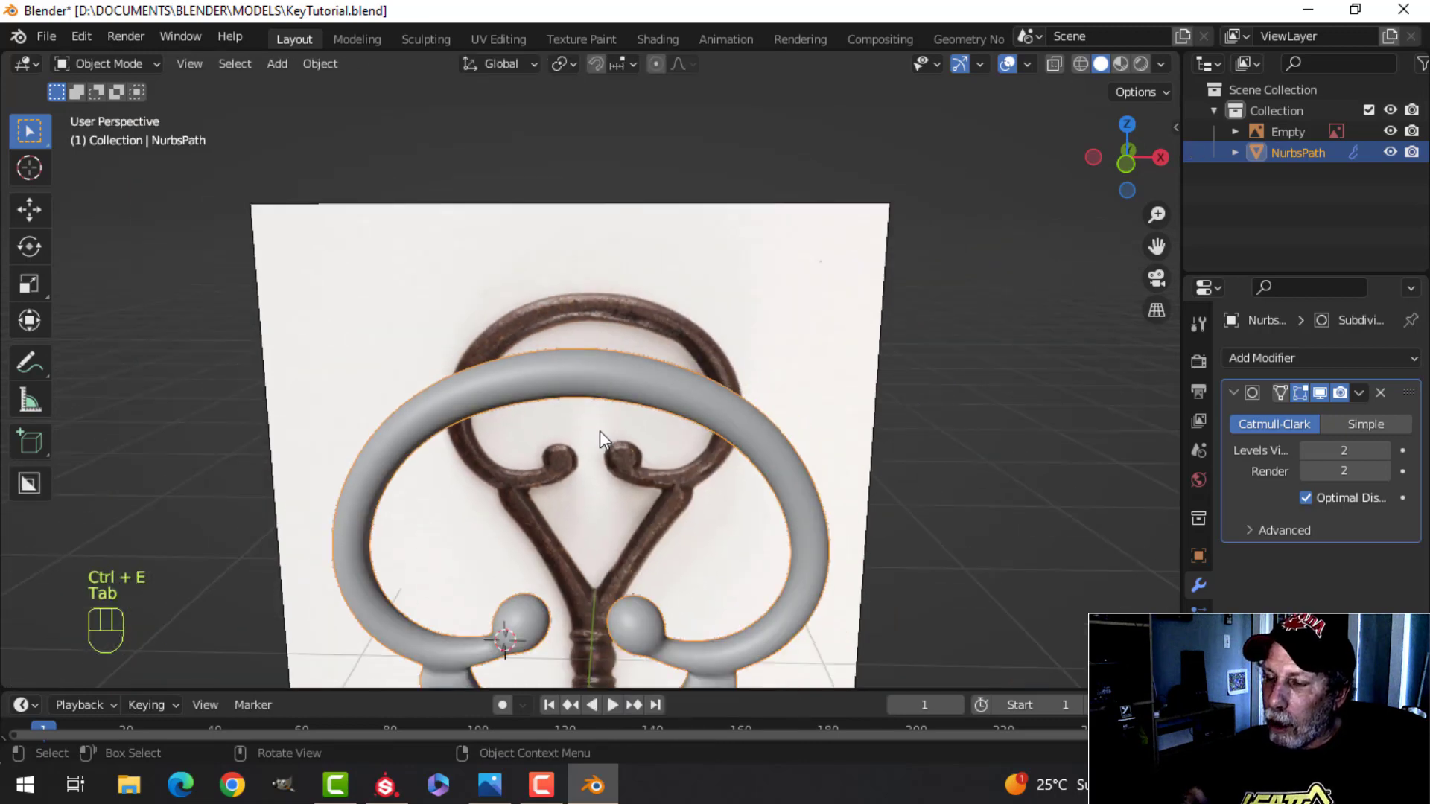
{"action": "key", "text": "alt+a"}
{"action": "scroll", "coordinate": [604, 428], "scroll_direction": "up", "scroll_amount": 4}
{"action": "middle_click_drag", "start_coordinate": [606, 425], "coordinate": [549, 386]}
{"action": "scroll", "coordinate": [642, 406], "scroll_direction": "down", "scroll_amount": 6}
{"action": "left_click", "coordinate": [550, 387]}
Step: Select the five face loops across the top of the bow, extrude them in place and fatten them outward by about 0.03 m
{"action": "key", "text": "Tab"}
{"action": "scroll", "coordinate": [569, 408], "scroll_direction": "up", "scroll_amount": 2}
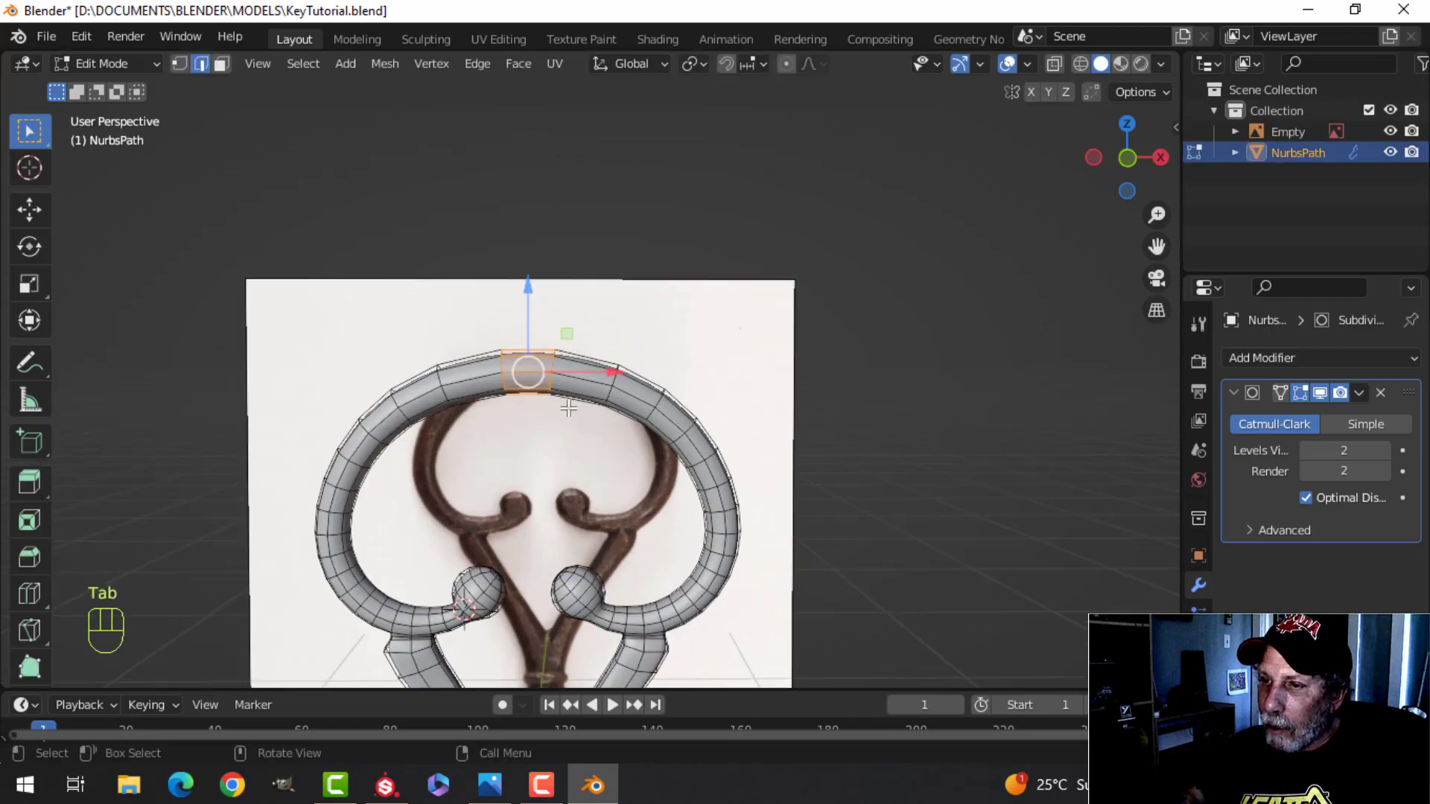
{"action": "scroll", "coordinate": [569, 408], "scroll_direction": "up", "scroll_amount": 2}
{"action": "key", "text": "alt+a"}
{"action": "scroll", "coordinate": [572, 416], "scroll_direction": "down", "scroll_amount": 1}
{"action": "key", "text": "shift+alt"}
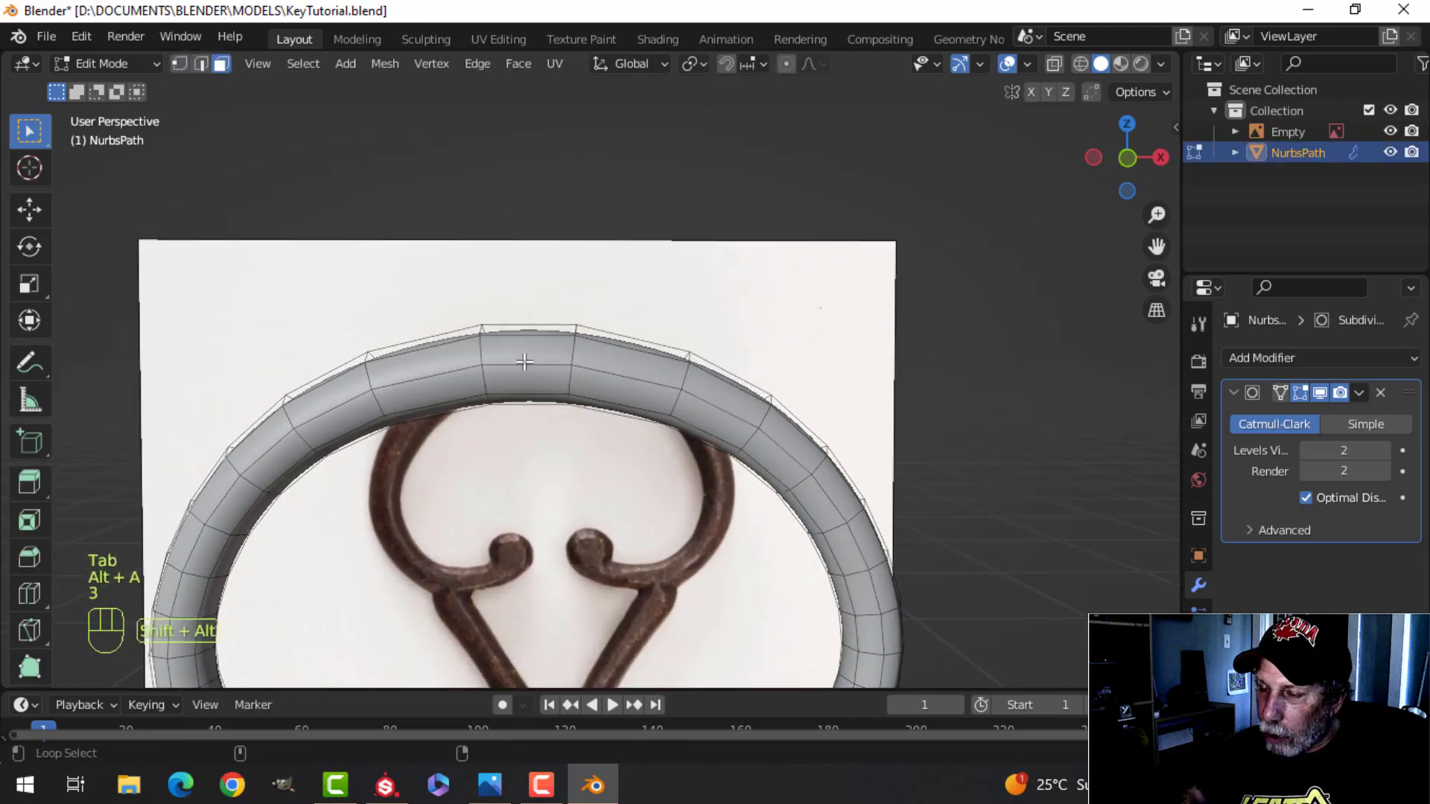
{"action": "left_click", "coordinate": [393, 378], "text": "alt+shift"}
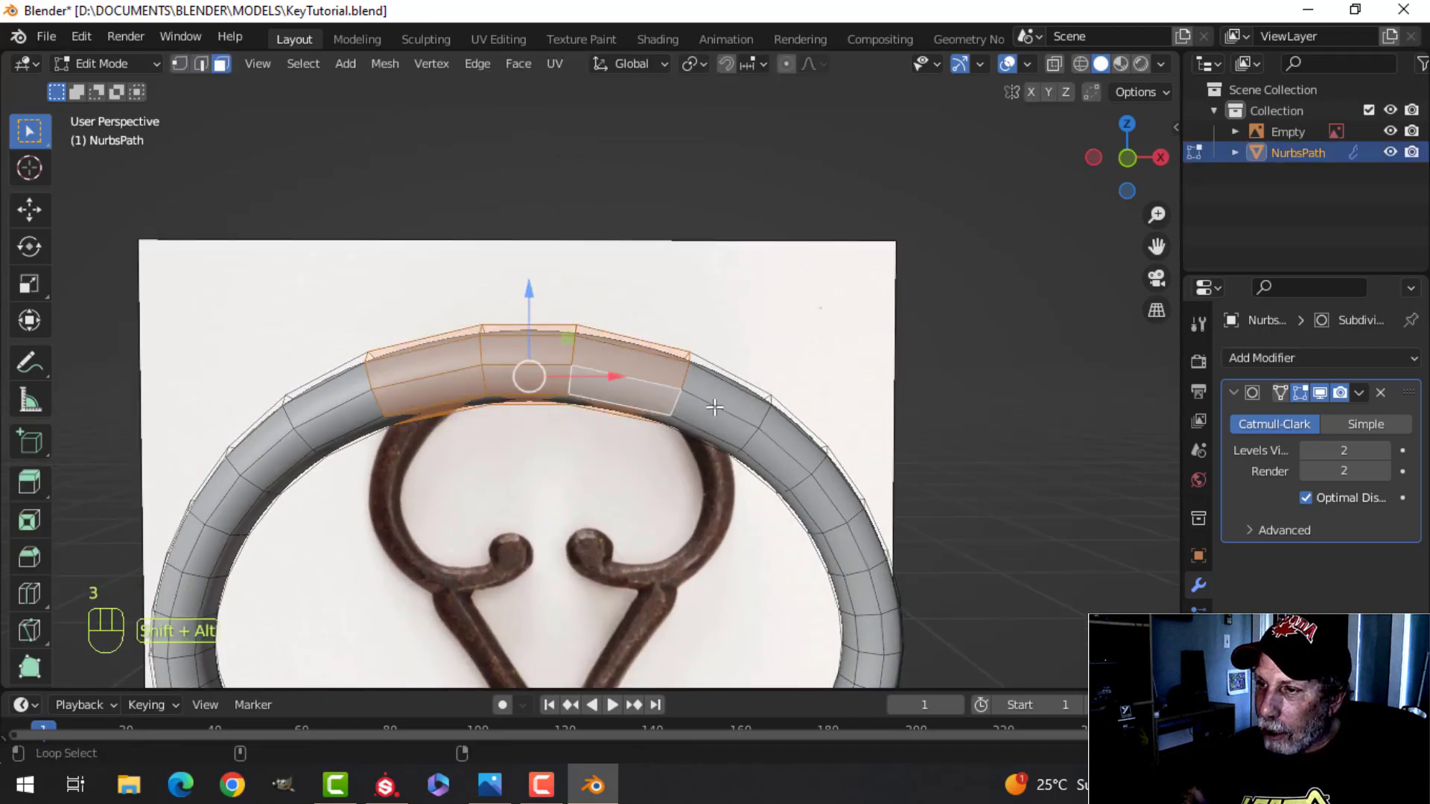
{"action": "left_click", "coordinate": [347, 401], "text": "alt+shift"}
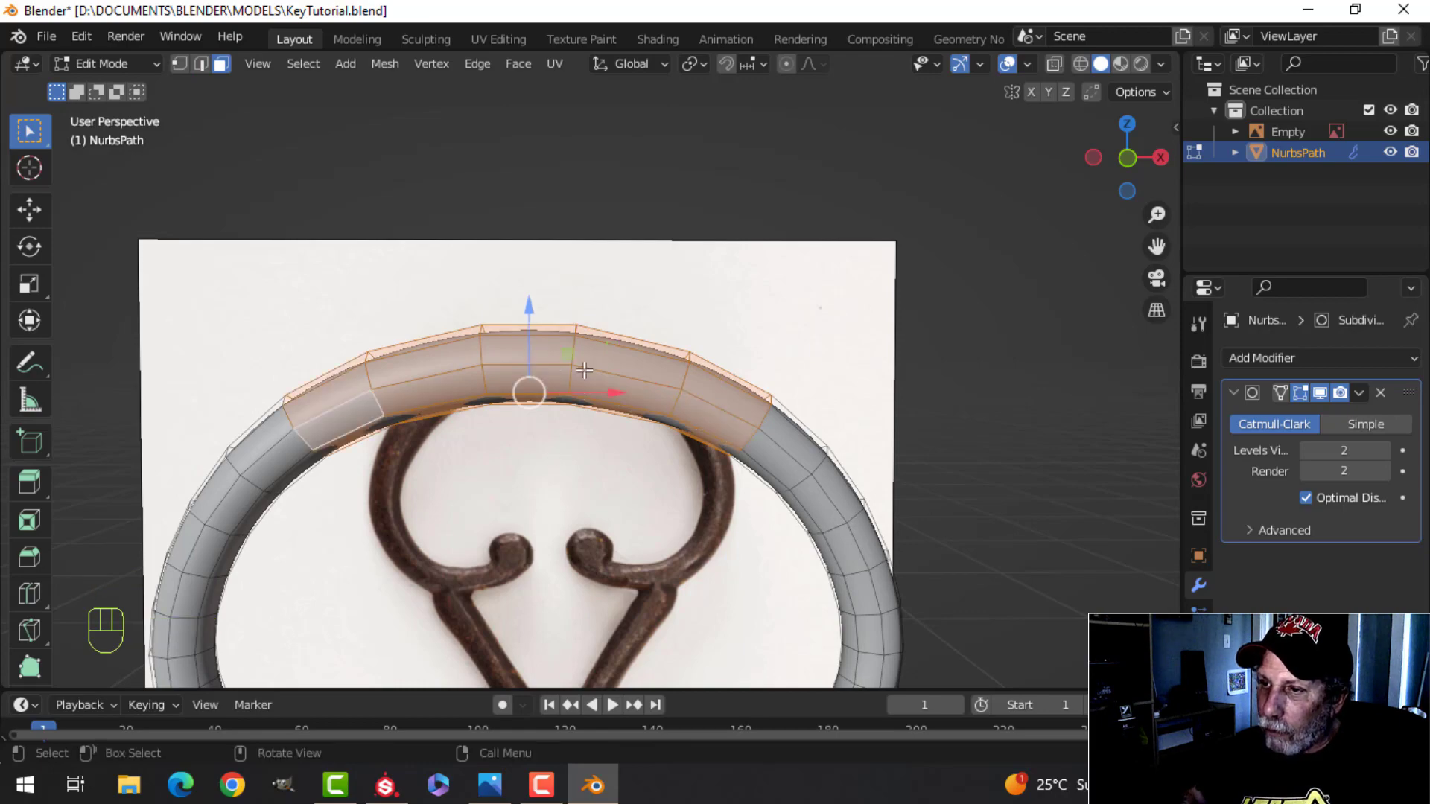
{"action": "scroll", "coordinate": [584, 370], "scroll_direction": "down", "scroll_amount": 2}
{"action": "middle_click_drag", "start_coordinate": [584, 371], "coordinate": [790, 381]}
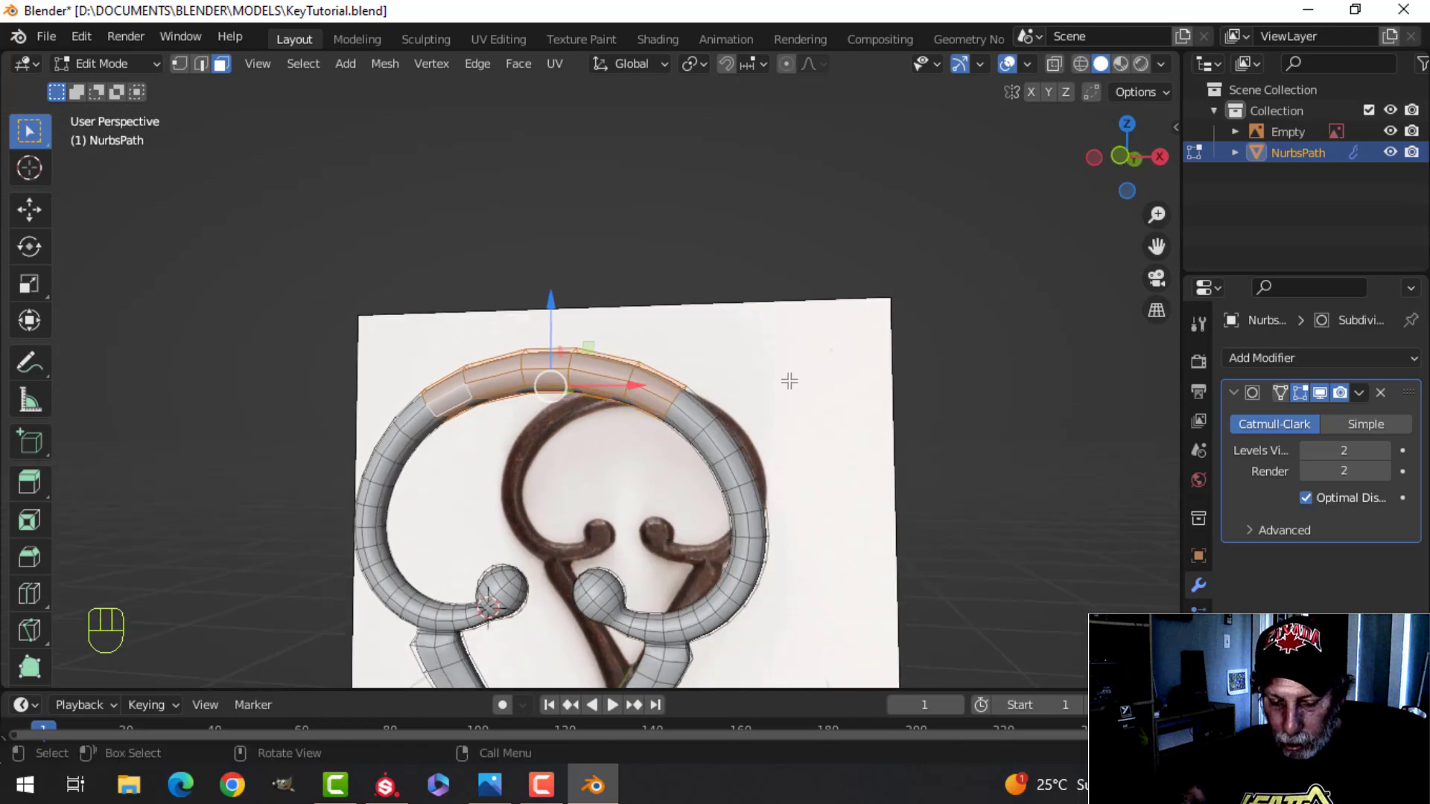
{"action": "key", "text": "e"}
{"action": "left_click", "coordinate": [790, 381]}
{"action": "key", "text": "alt+s"}
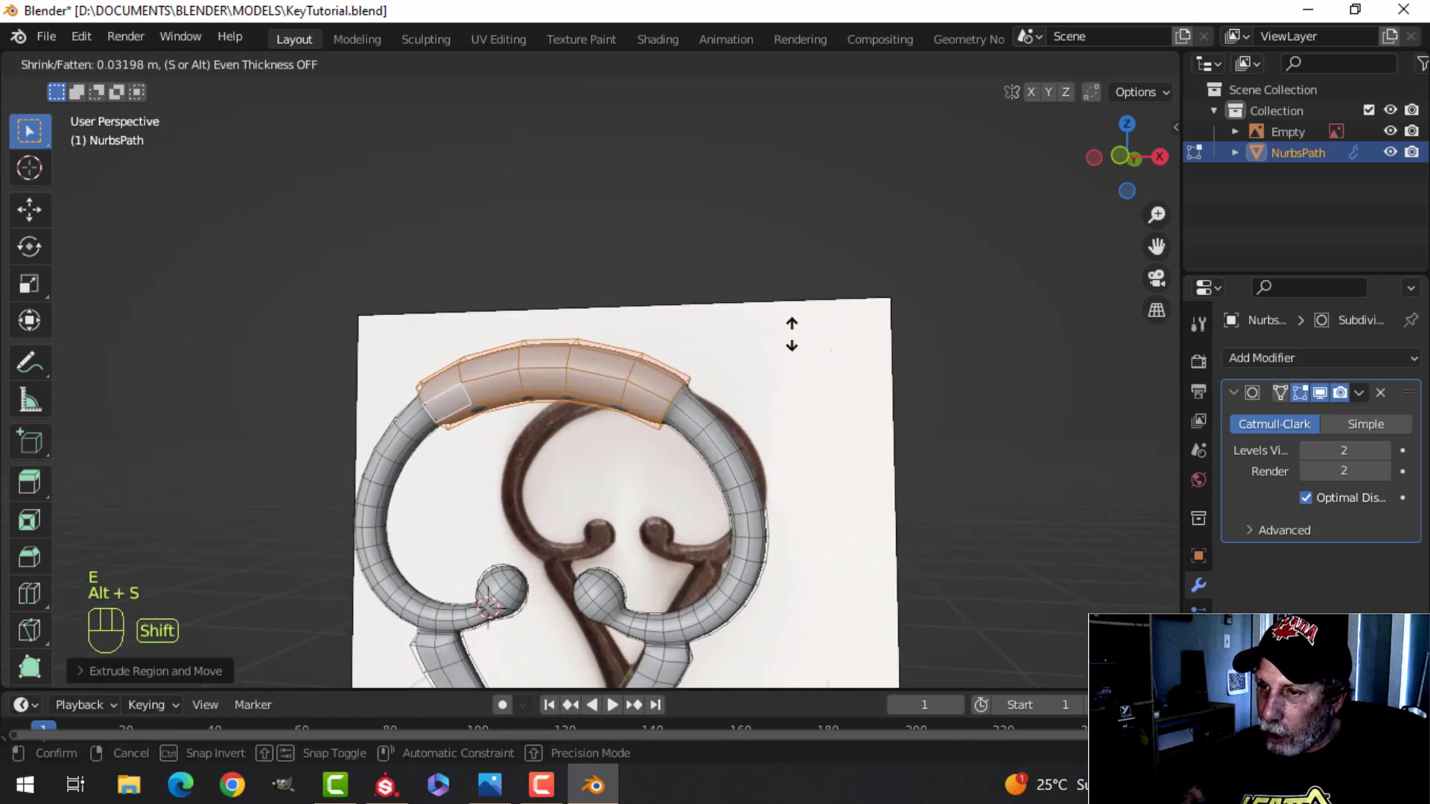
{"action": "left_click", "coordinate": [792, 330]}
Step: Add a supporting edge loop close to each end of the thickened band on the bow
{"action": "scroll", "coordinate": [517, 389], "scroll_direction": "up", "scroll_amount": 3}
{"action": "middle_click_drag", "start_coordinate": [517, 390], "coordinate": [511, 389]}
{"action": "key", "text": "ctrl+r"}
{"action": "left_click", "coordinate": [695, 428]}
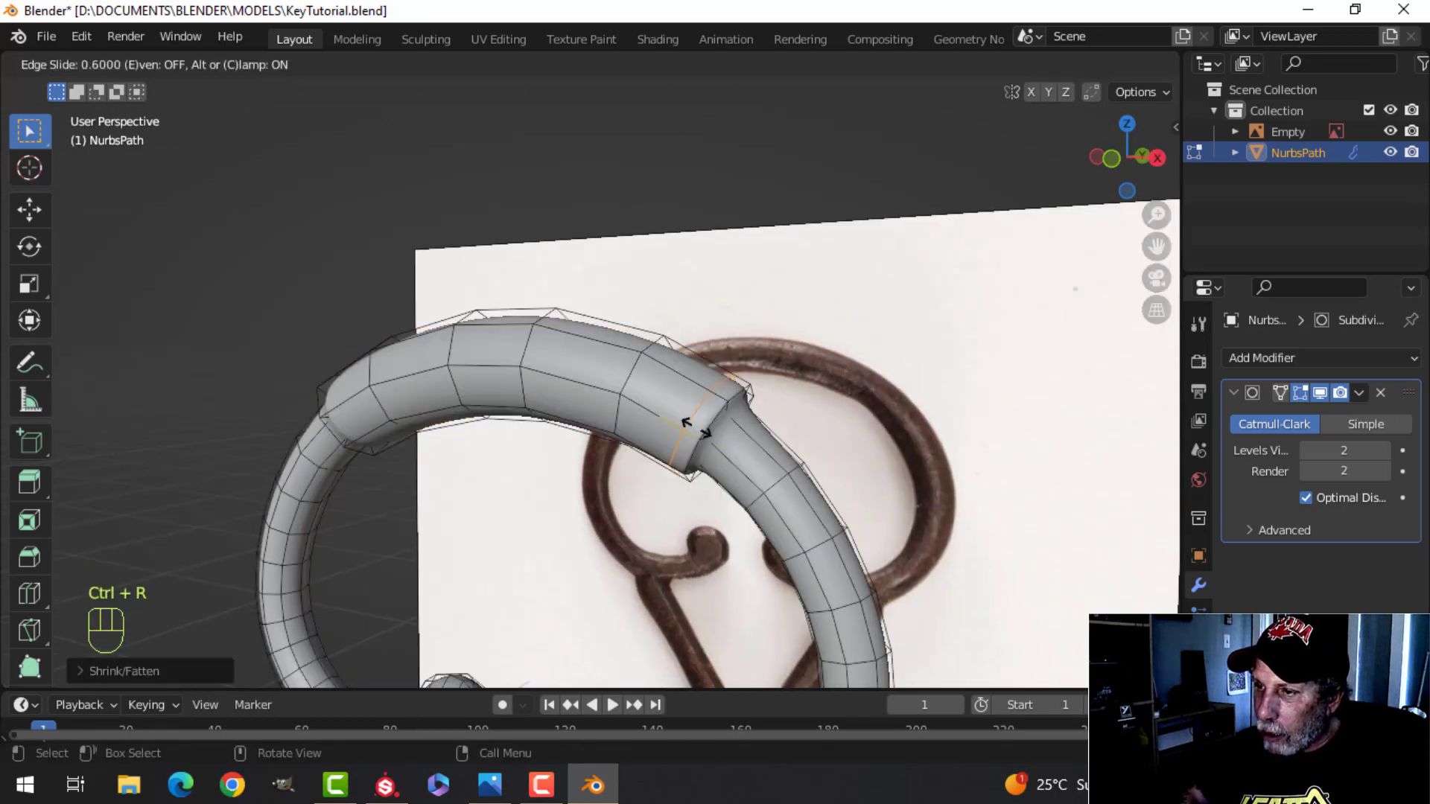
{"action": "left_click", "coordinate": [704, 433]}
{"action": "middle_click_drag", "start_coordinate": [704, 433], "coordinate": [447, 399]}
{"action": "key", "text": "ctrl+r"}
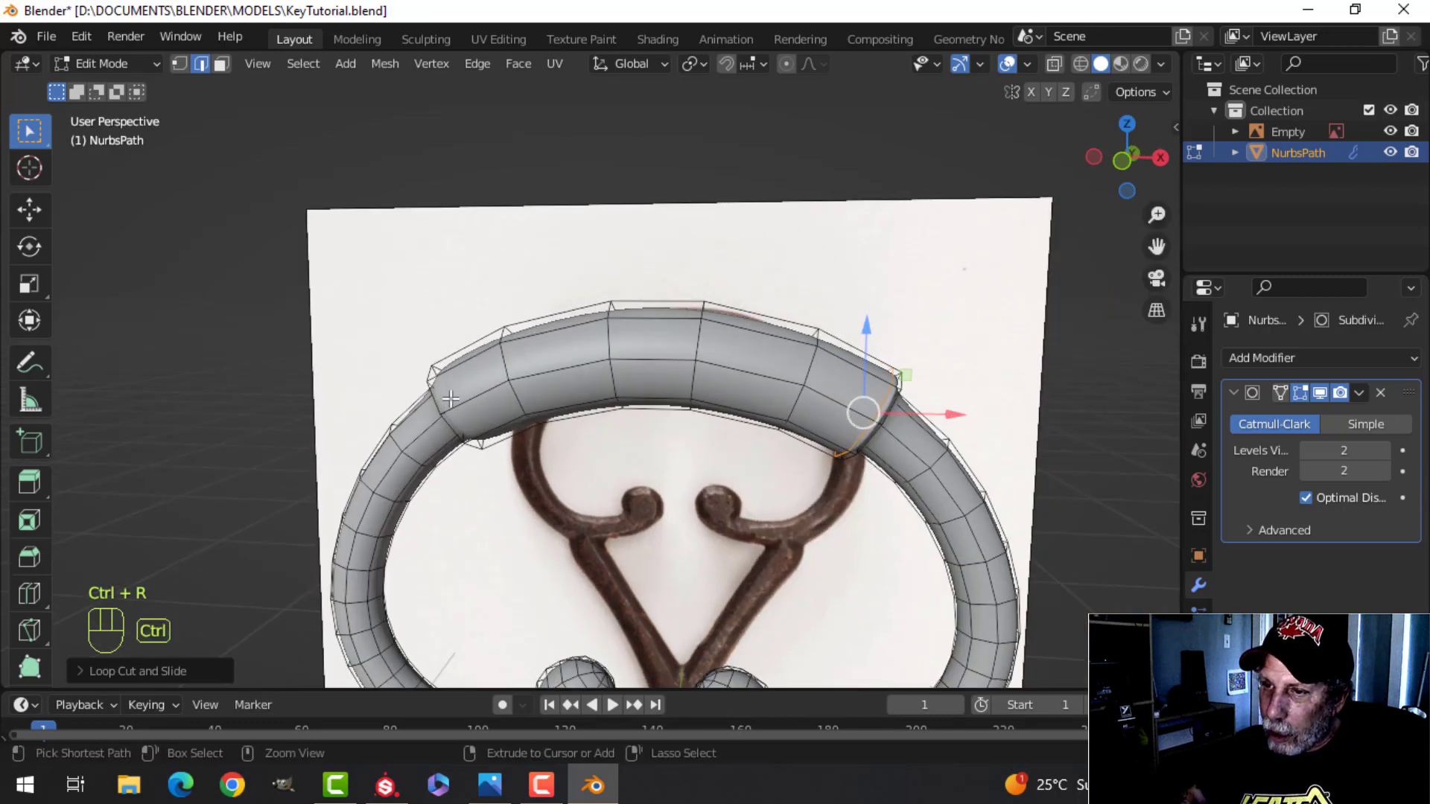
{"action": "left_click", "coordinate": [451, 402]}
{"action": "left_click", "coordinate": [429, 404]}
{"action": "key", "text": "Tab"}
{"action": "scroll", "coordinate": [795, 444], "scroll_direction": "down", "scroll_amount": 3}
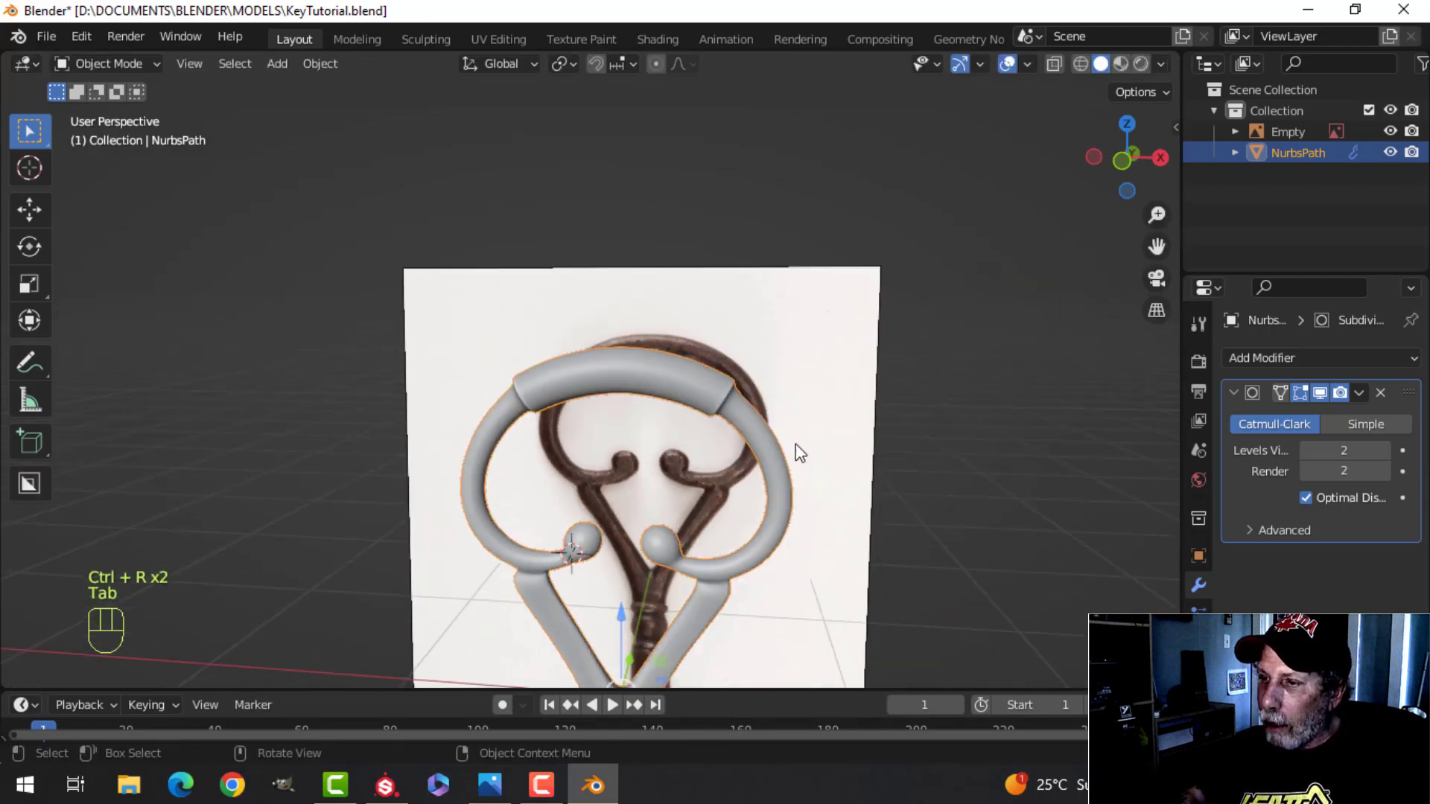
Step: Examine the thickened band and the whole key against the reference image in Object Mode
{"action": "key", "text": "alt+a"}
{"action": "middle_click_drag", "start_coordinate": [796, 444], "coordinate": [850, 406]}
{"action": "scroll", "coordinate": [747, 485], "scroll_direction": "down", "scroll_amount": 2}
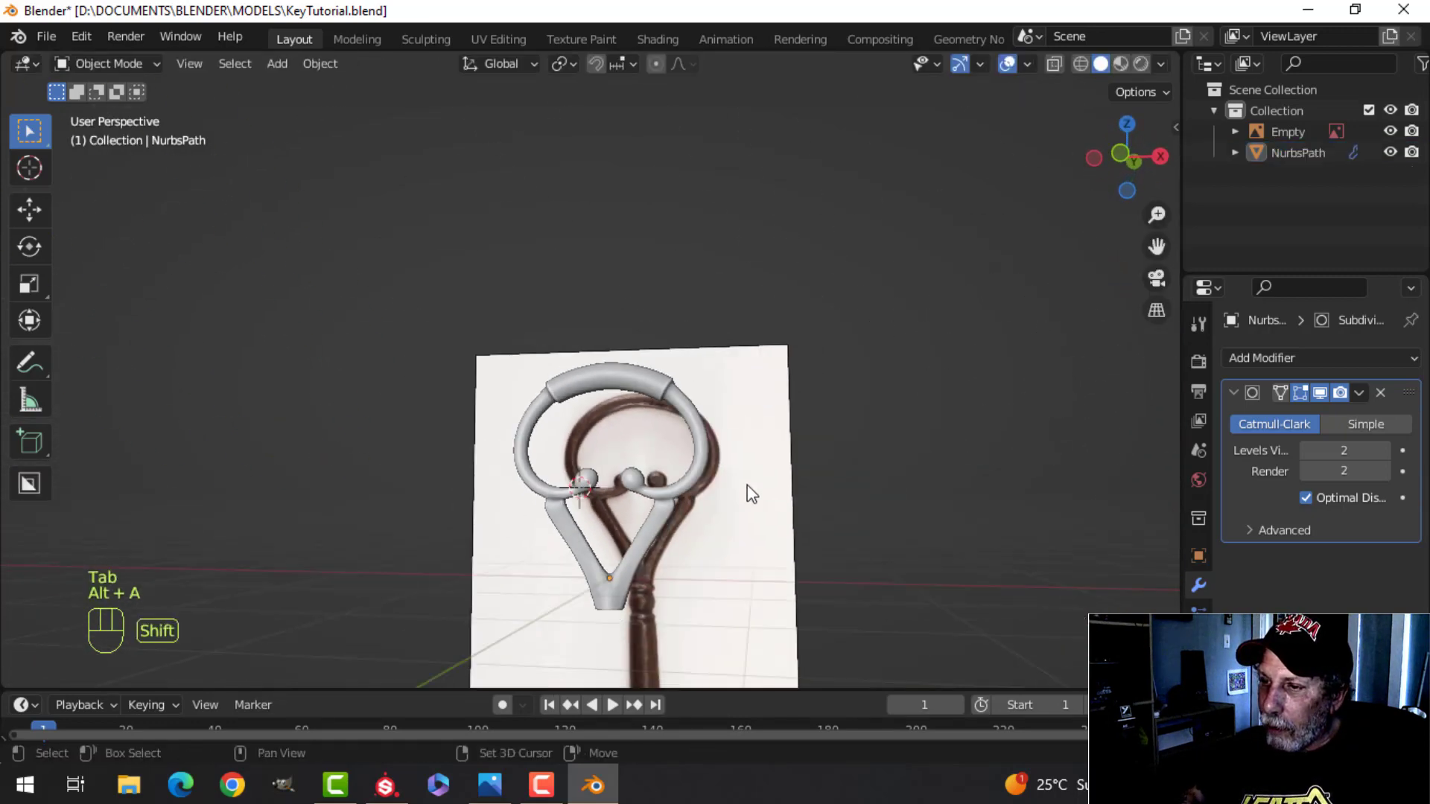
{"action": "middle_click_drag", "start_coordinate": [748, 485], "coordinate": [751, 368], "text": "shift"}
{"action": "middle_click_drag", "start_coordinate": [751, 369], "coordinate": [762, 386]}
{"action": "scroll", "coordinate": [761, 386], "scroll_direction": "up", "scroll_amount": 1}
{"action": "scroll", "coordinate": [669, 445], "scroll_direction": "up", "scroll_amount": 1}
{"action": "middle_click_drag", "start_coordinate": [669, 445], "coordinate": [677, 345], "text": "shift"}
Step: Put the key into Edit Mode in front view with wireframe shading, framed on the base of the fork
{"action": "left_click", "coordinate": [676, 346]}
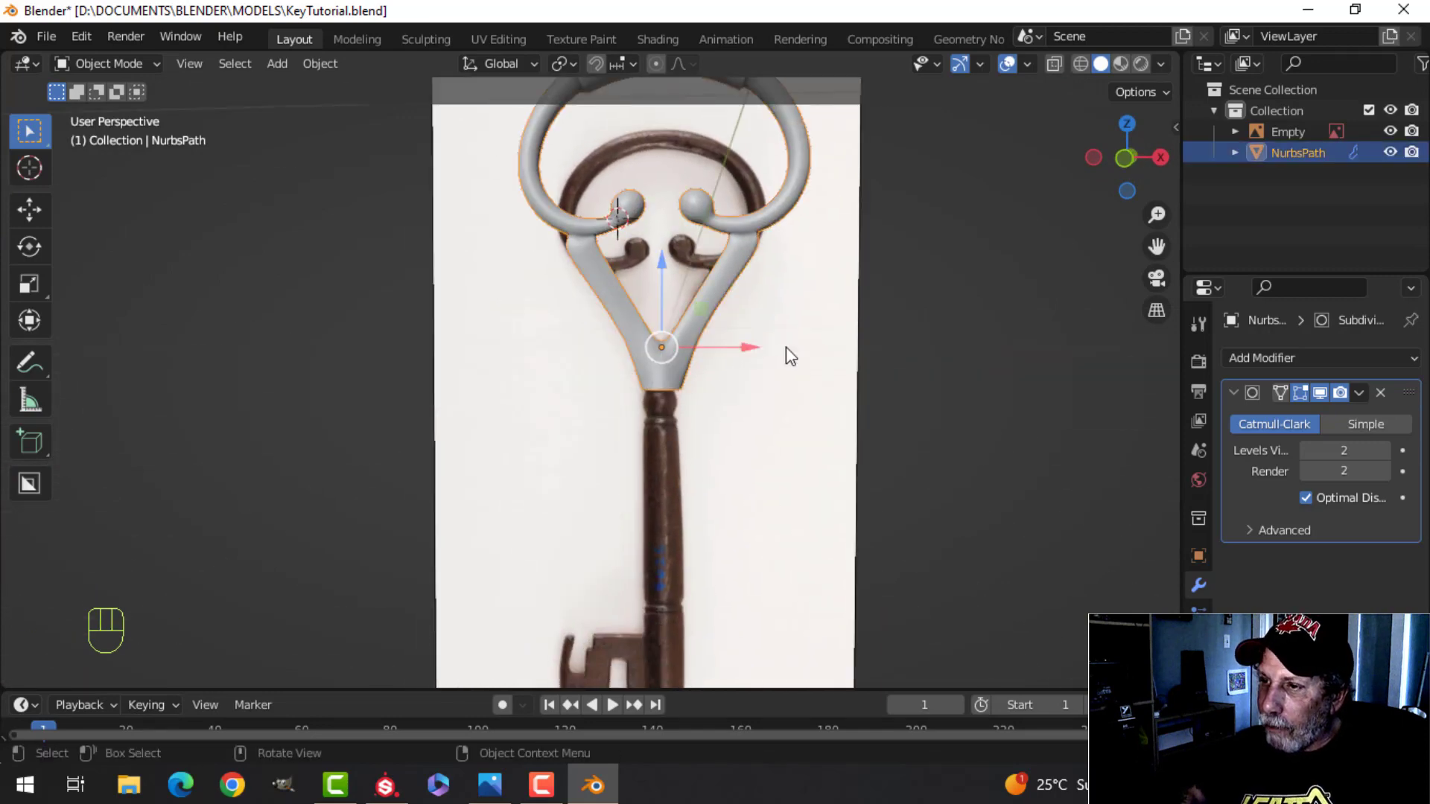
{"action": "key", "text": "KP_1"}
{"action": "scroll", "coordinate": [923, 402], "scroll_direction": "up", "scroll_amount": 5}
{"action": "key", "text": "Tab"}
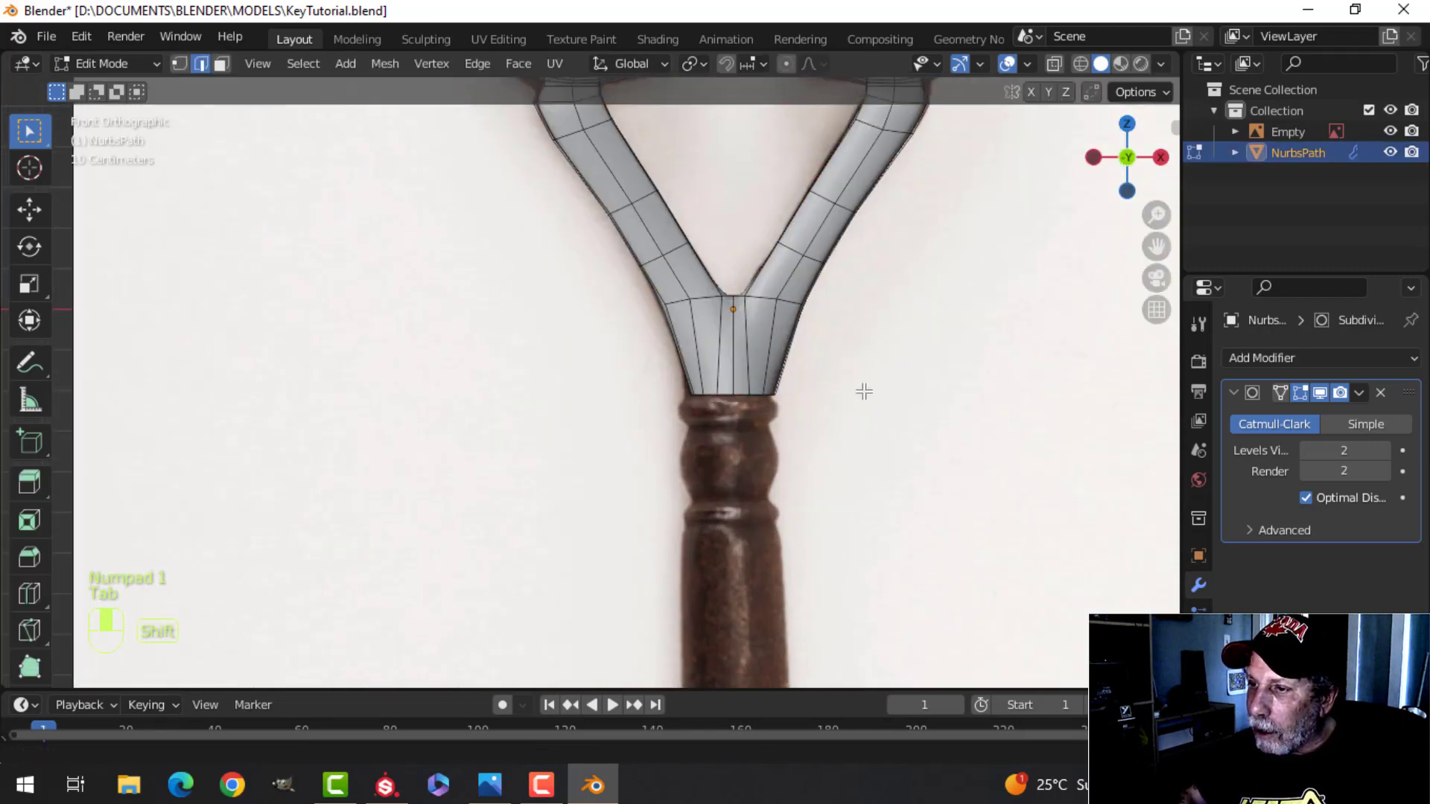
{"action": "middle_click_drag", "start_coordinate": [861, 390], "coordinate": [711, 412], "text": "shift"}
{"action": "scroll", "coordinate": [705, 407], "scroll_direction": "up", "scroll_amount": 1}
{"action": "key", "text": "z"}
{"action": "left_click", "coordinate": [533, 417]}
{"action": "scroll", "coordinate": [744, 426], "scroll_direction": "up", "scroll_amount": 2}
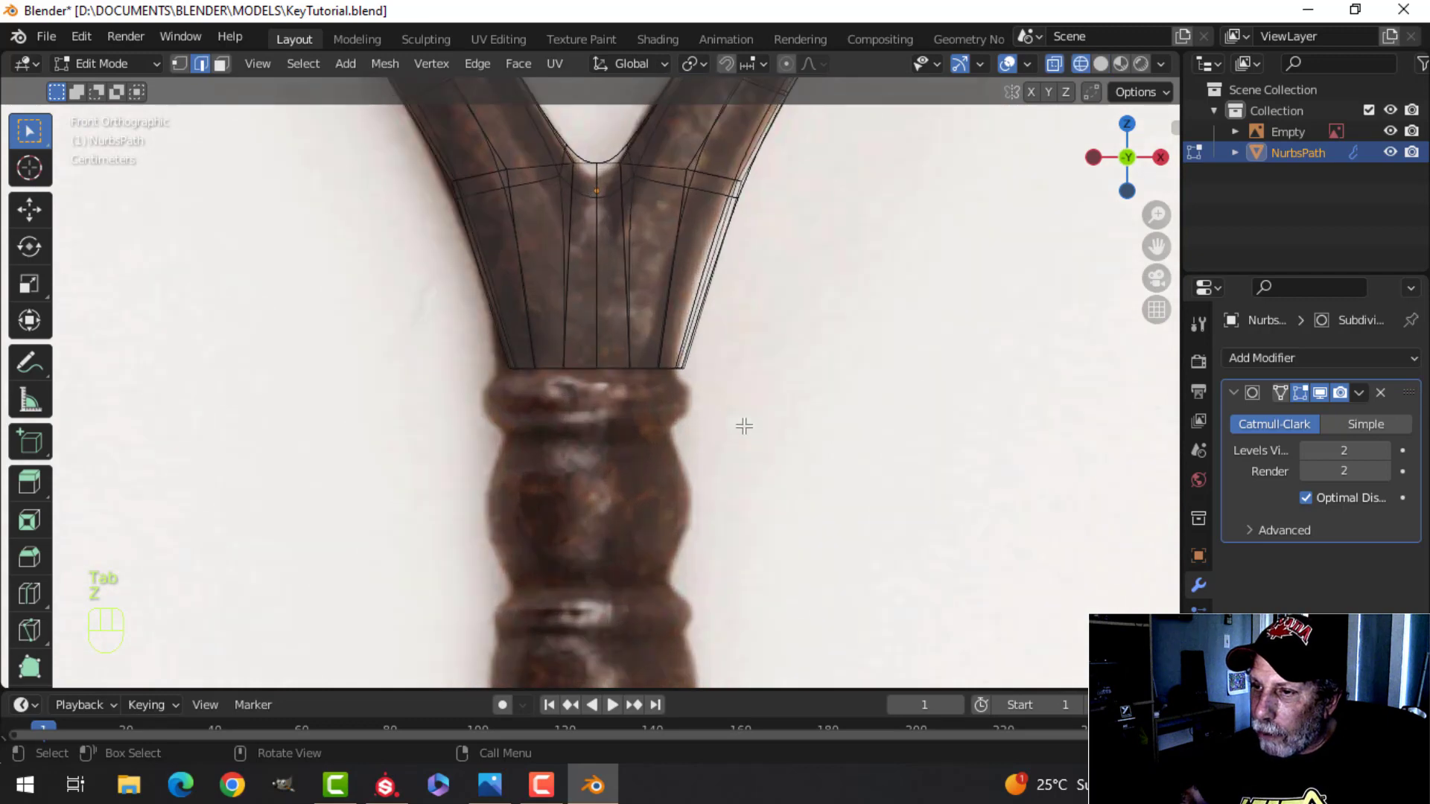
Step: Select the open edge loop at the bottom of the fork's base and scale it slightly wider
{"action": "left_click", "coordinate": [623, 367], "text": "alt+shift"}
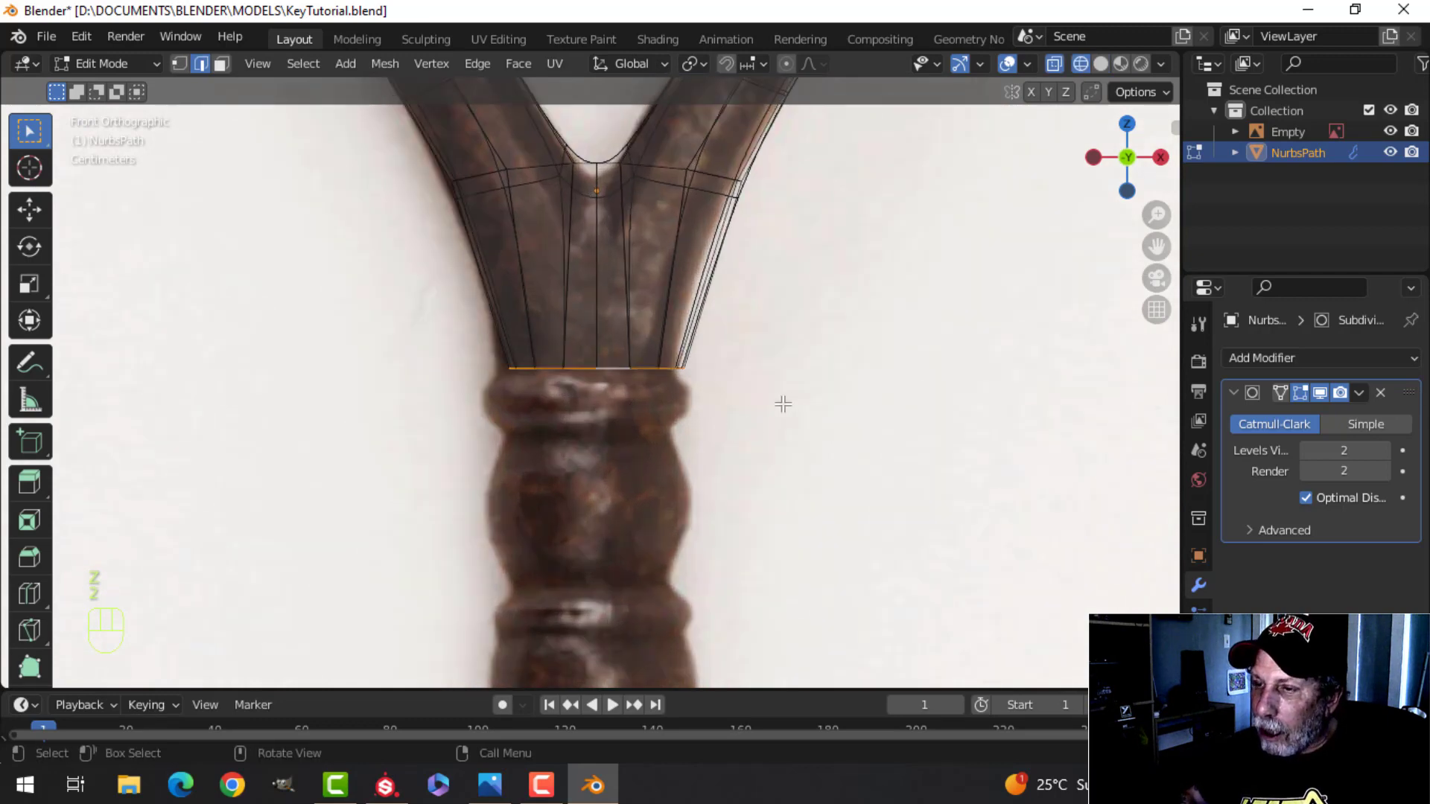
{"action": "scroll", "coordinate": [754, 413], "scroll_direction": "down", "scroll_amount": 1}
{"action": "key", "text": "s"}
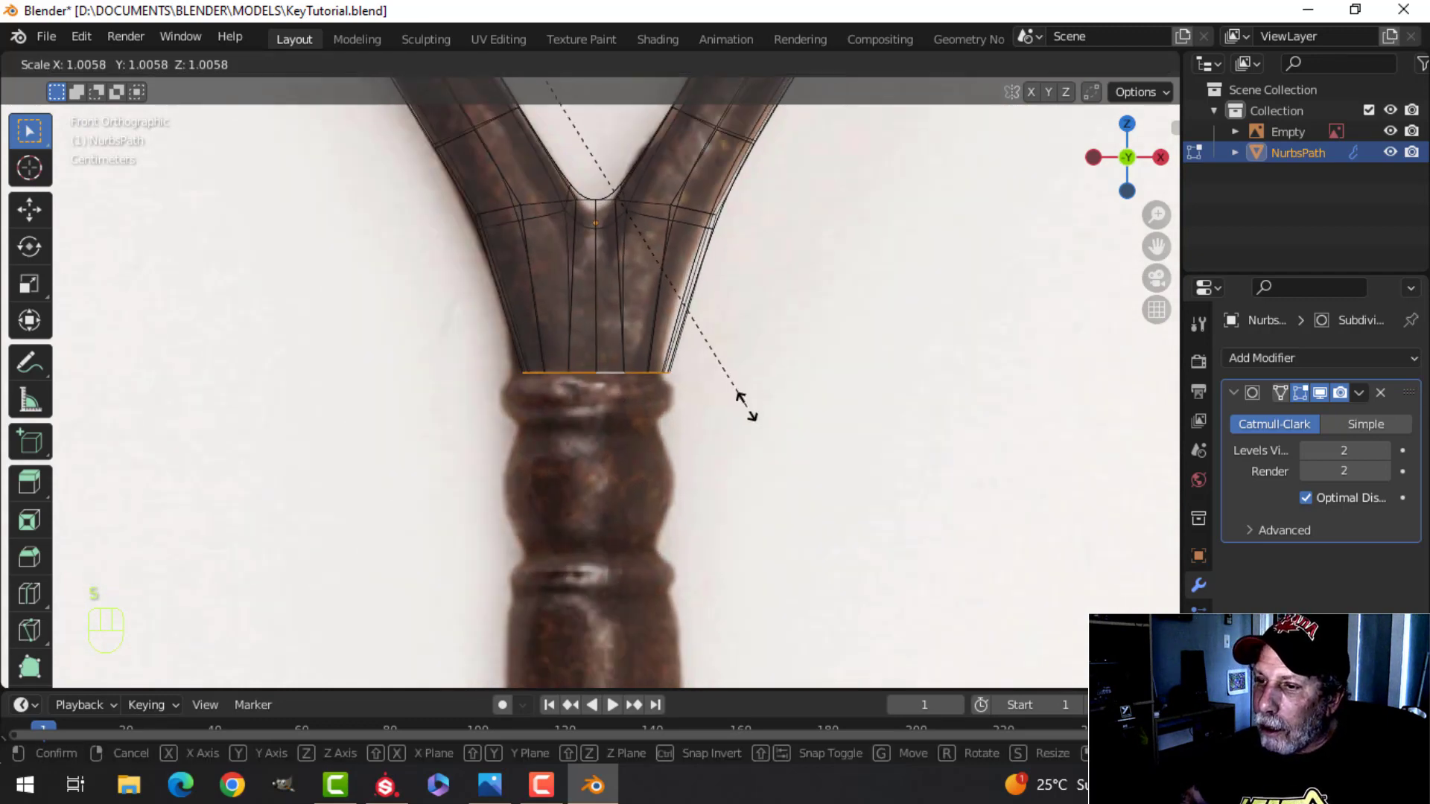
{"action": "key", "text": "Escape"}
{"action": "key", "text": "ctrl+z"}
{"action": "key", "text": "alt+a"}
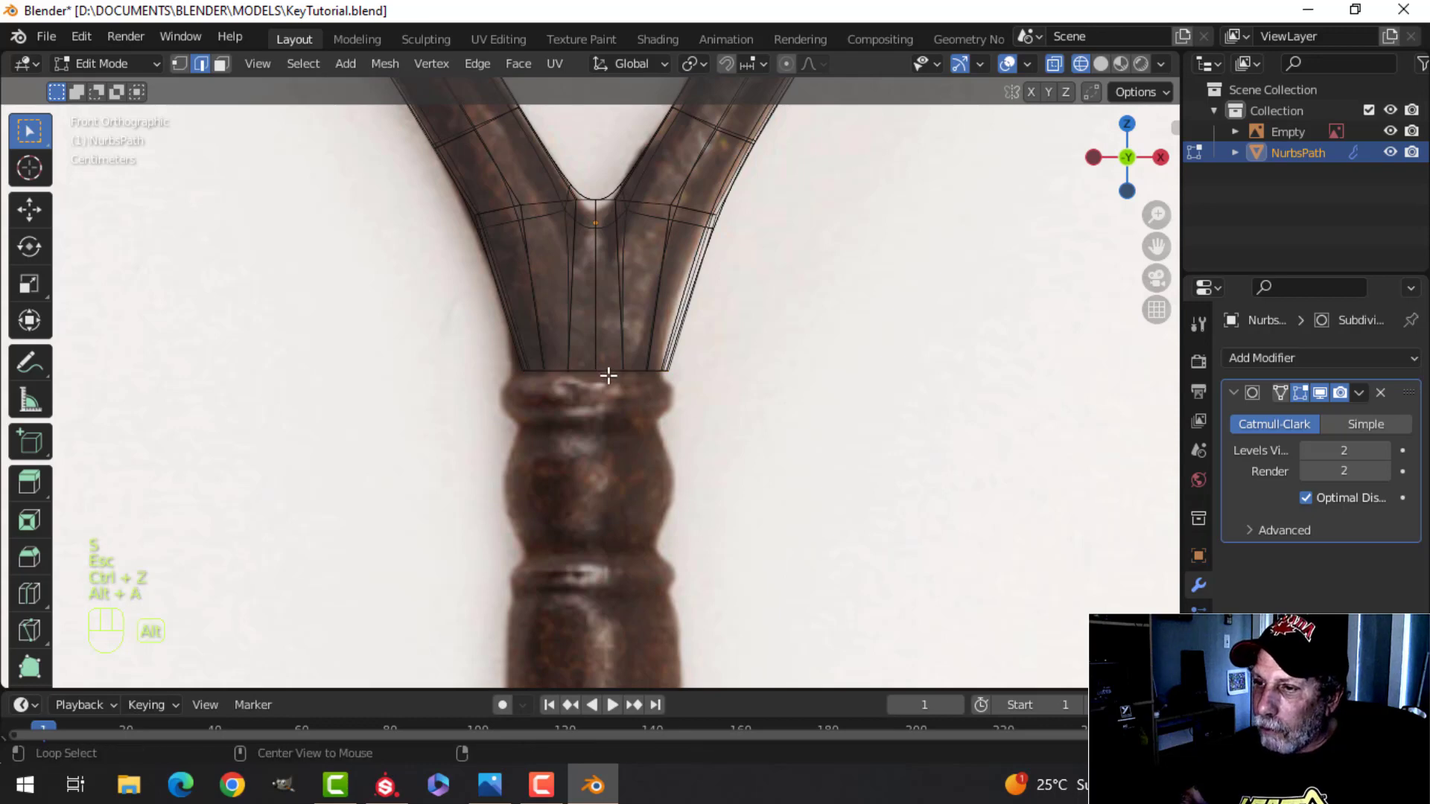
{"action": "key", "text": "s"}
{"action": "left_click", "coordinate": [753, 390]}
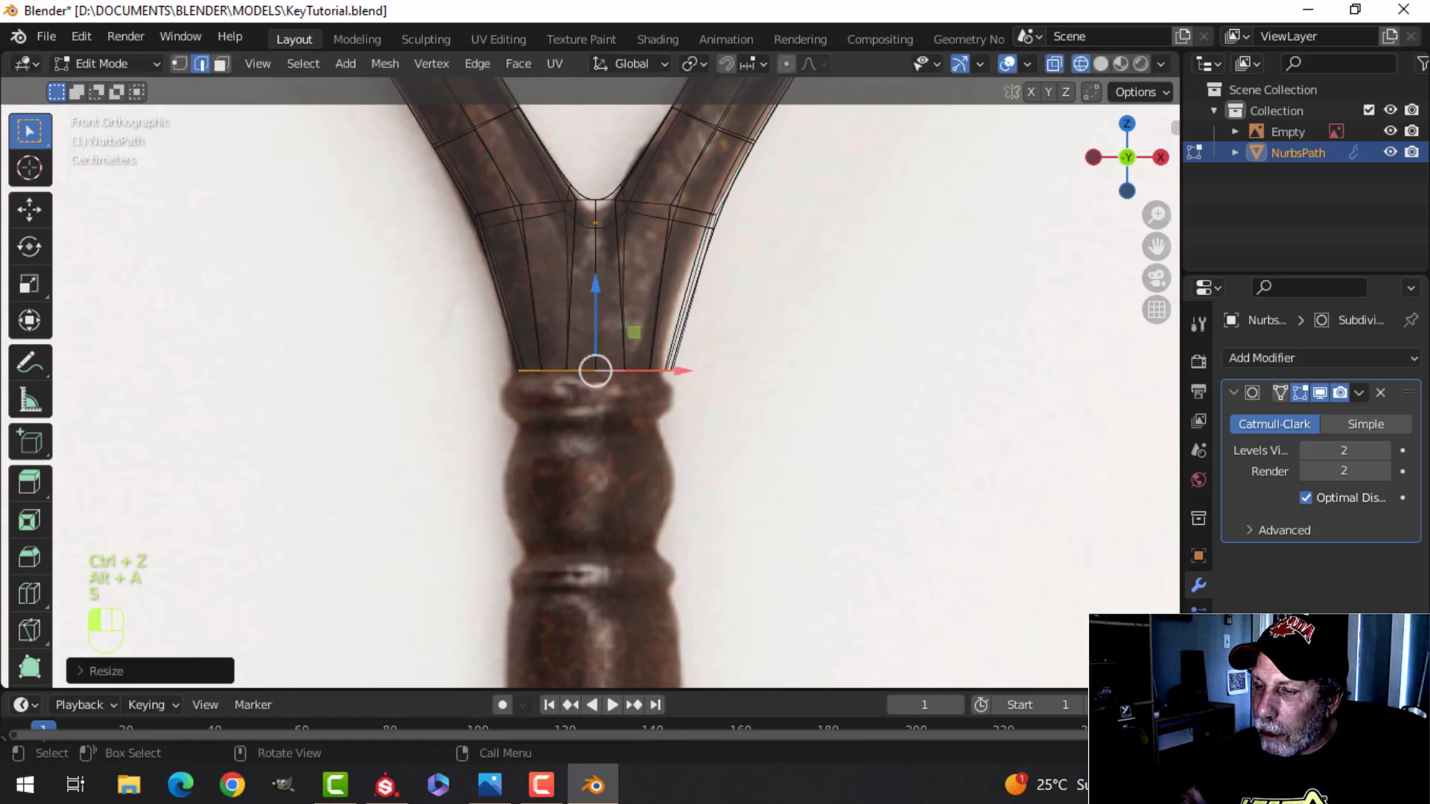
Step: Shift the reference image along X to -0.1240 so its shaft lines up with the base of the fork
{"action": "scroll", "coordinate": [777, 434], "scroll_direction": "down", "scroll_amount": 1}
{"action": "key", "text": "Tab"}
{"action": "left_click", "coordinate": [807, 413]}
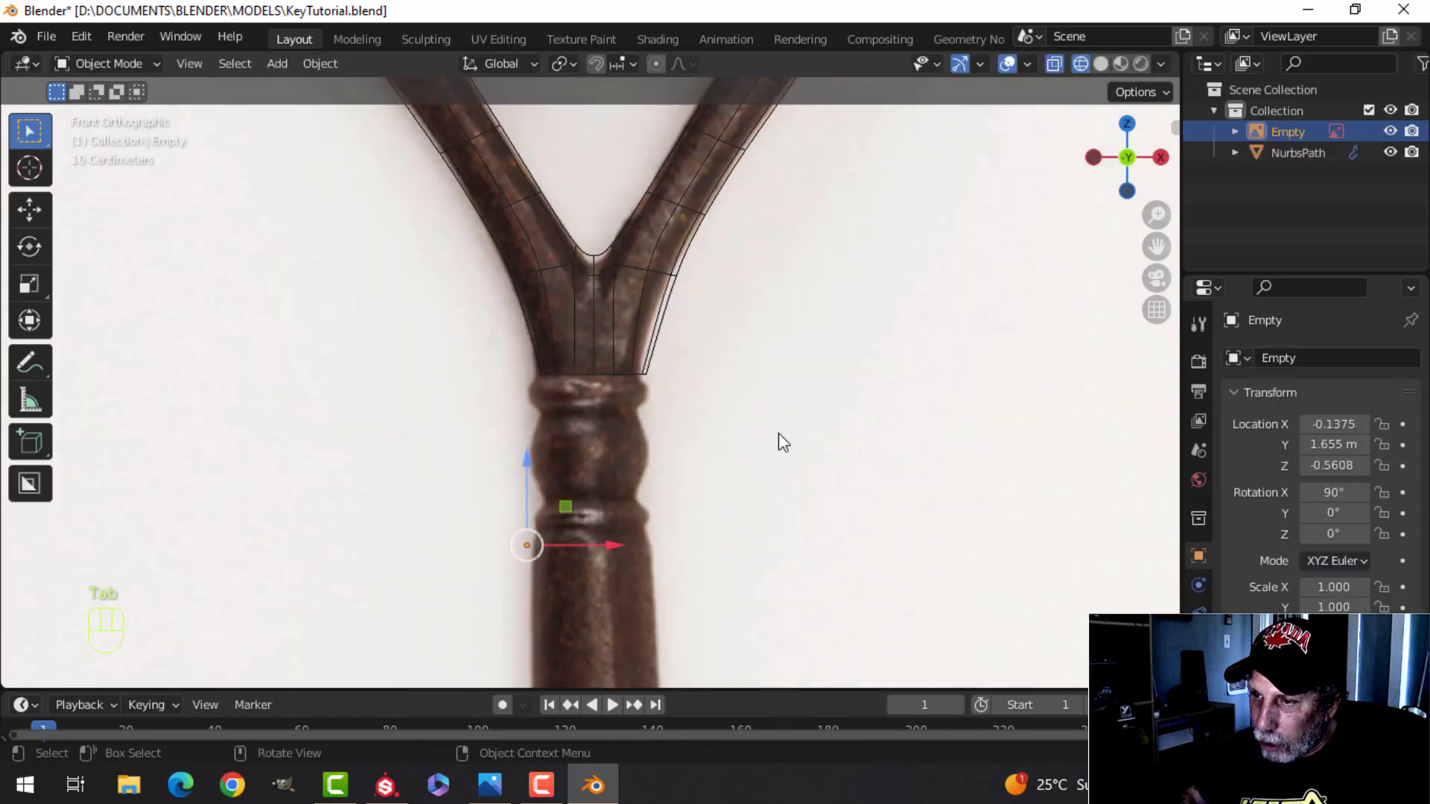
{"action": "scroll", "coordinate": [779, 440], "scroll_direction": "up", "scroll_amount": 3}
{"action": "key", "text": "g"}
{"action": "key", "text": "x"}
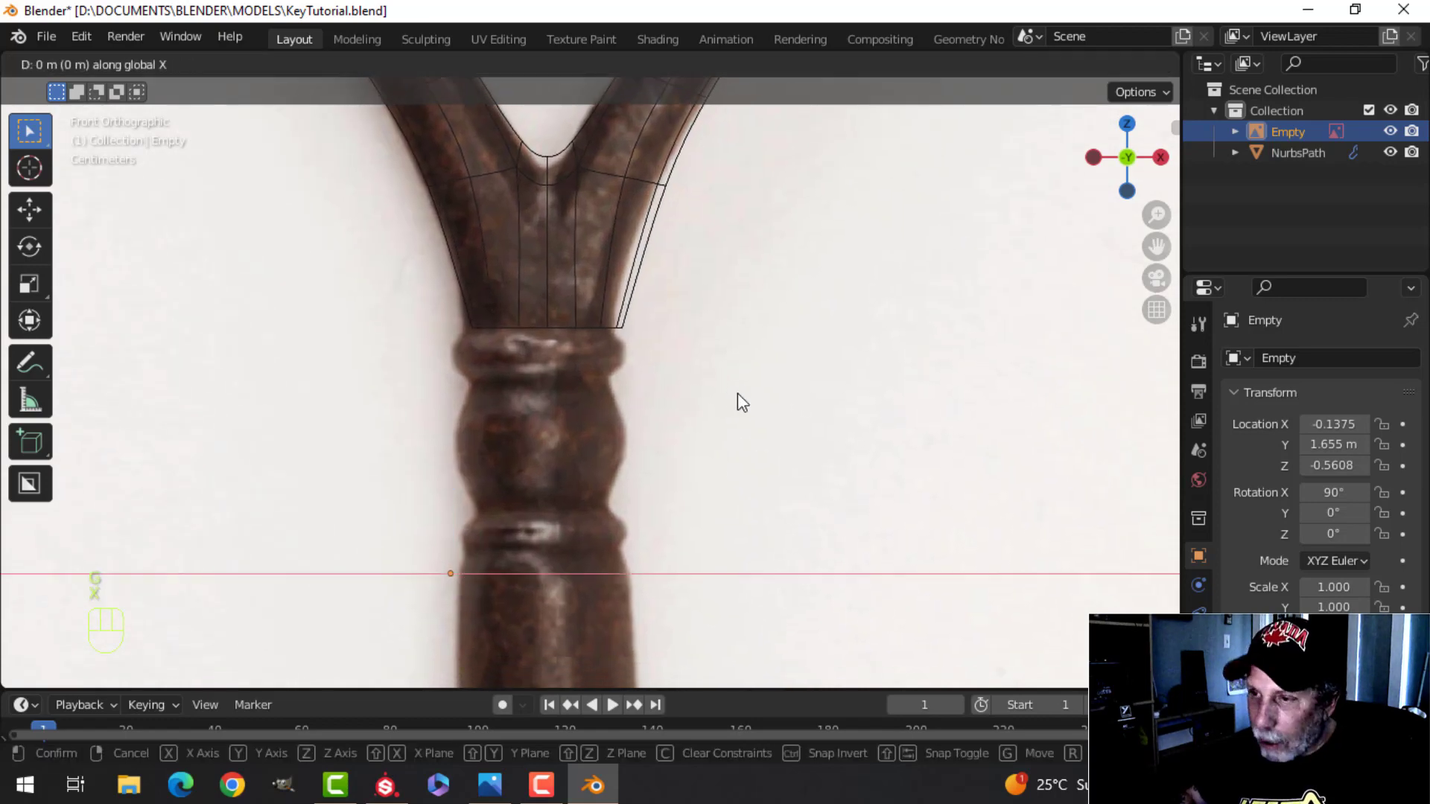
{"action": "key", "text": "shift"}
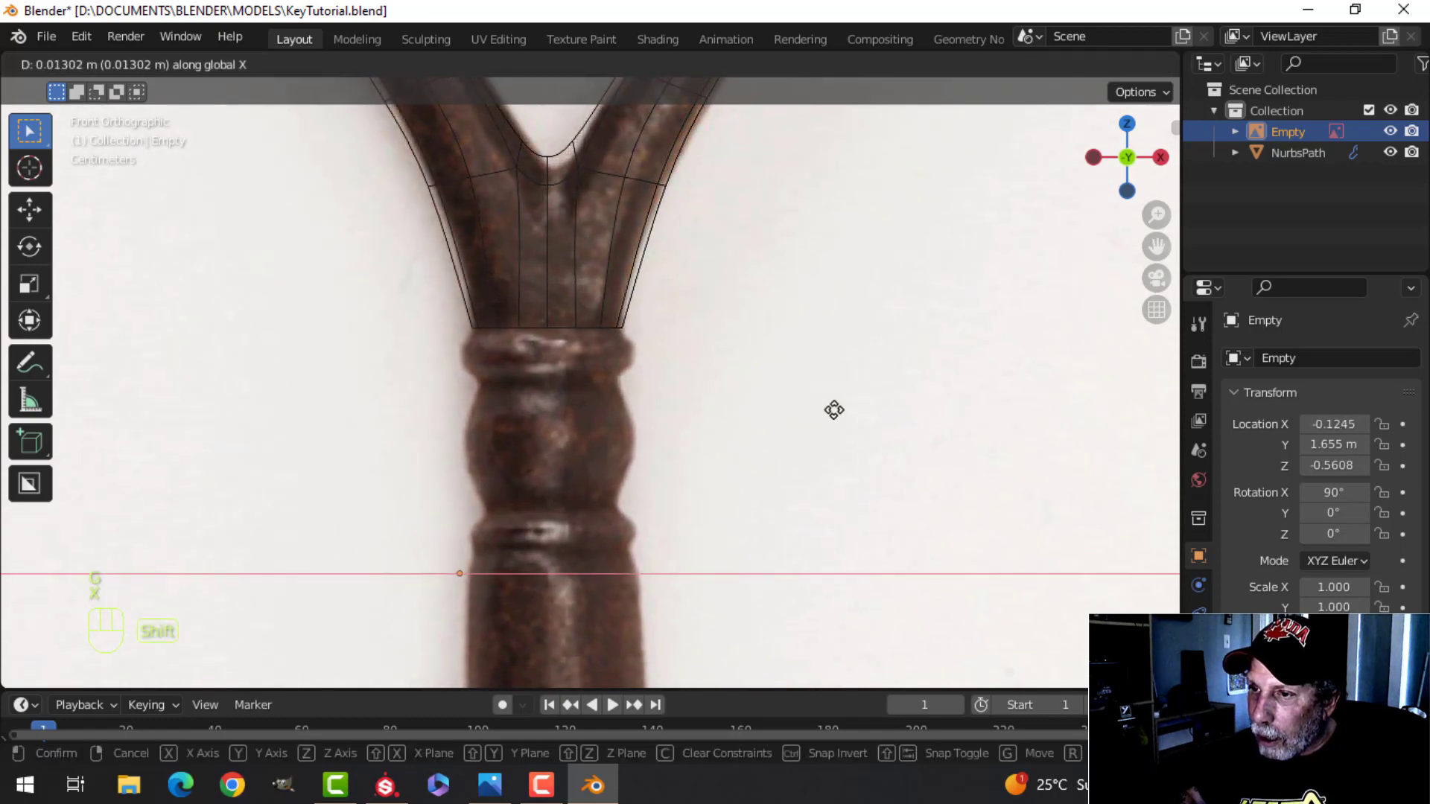
{"action": "left_click", "coordinate": [812, 408]}
{"action": "key", "text": "alt+a"}
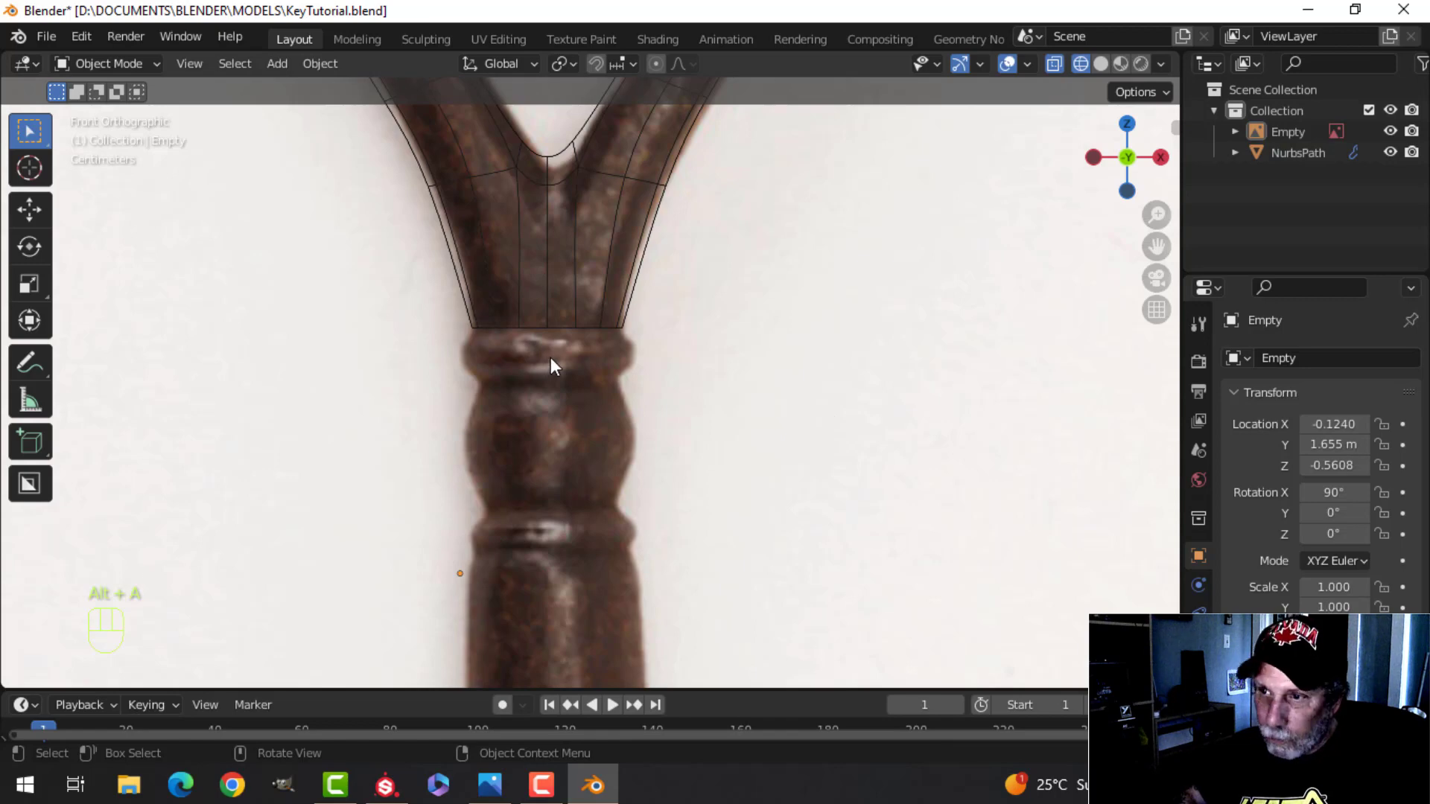
Step: Extrude the bottom edge loop of the key a short distance down to the top of the reference collar
{"action": "left_click", "coordinate": [552, 324]}
{"action": "key", "text": "Tab"}
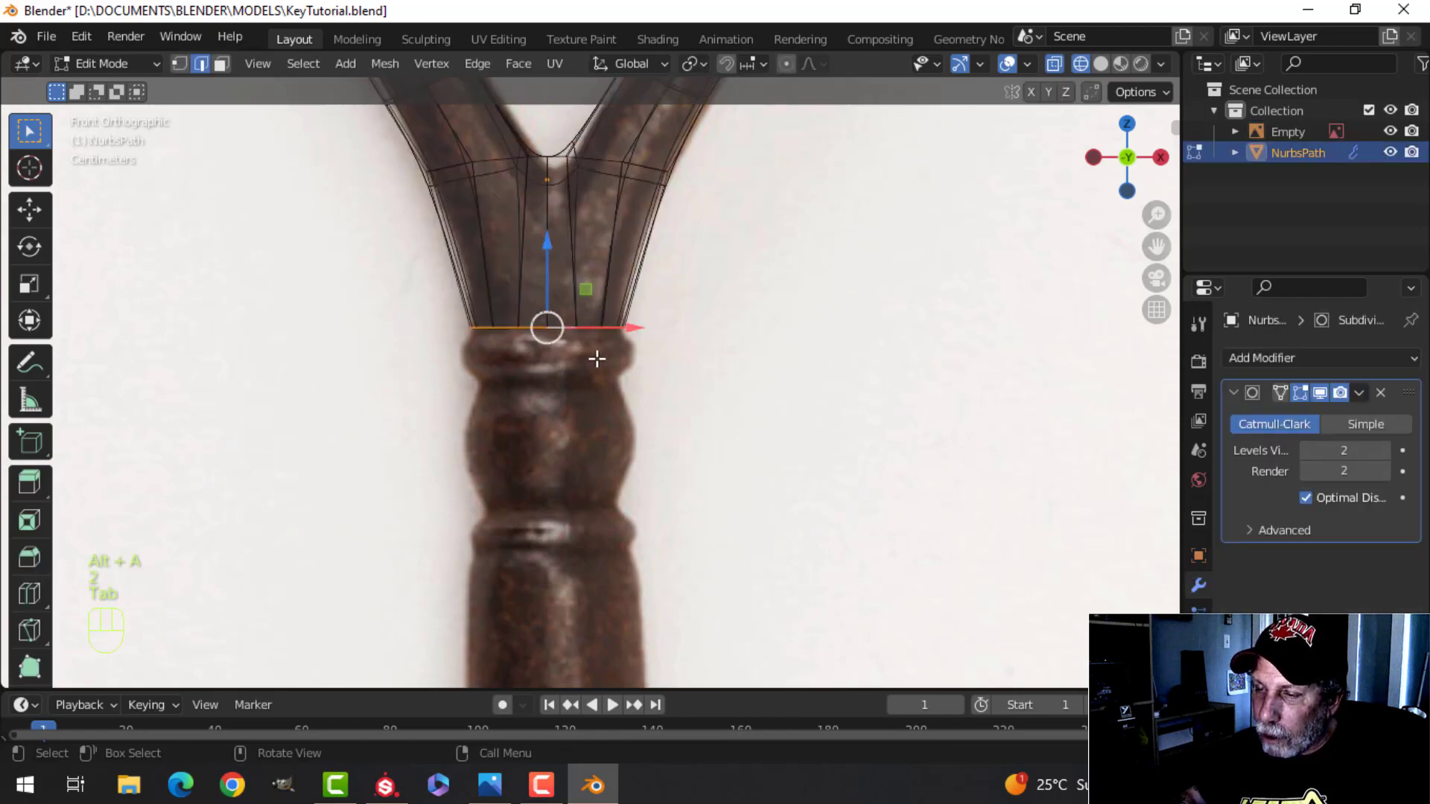
{"action": "scroll", "coordinate": [599, 361], "scroll_direction": "up", "scroll_amount": 2}
{"action": "key", "text": "e"}
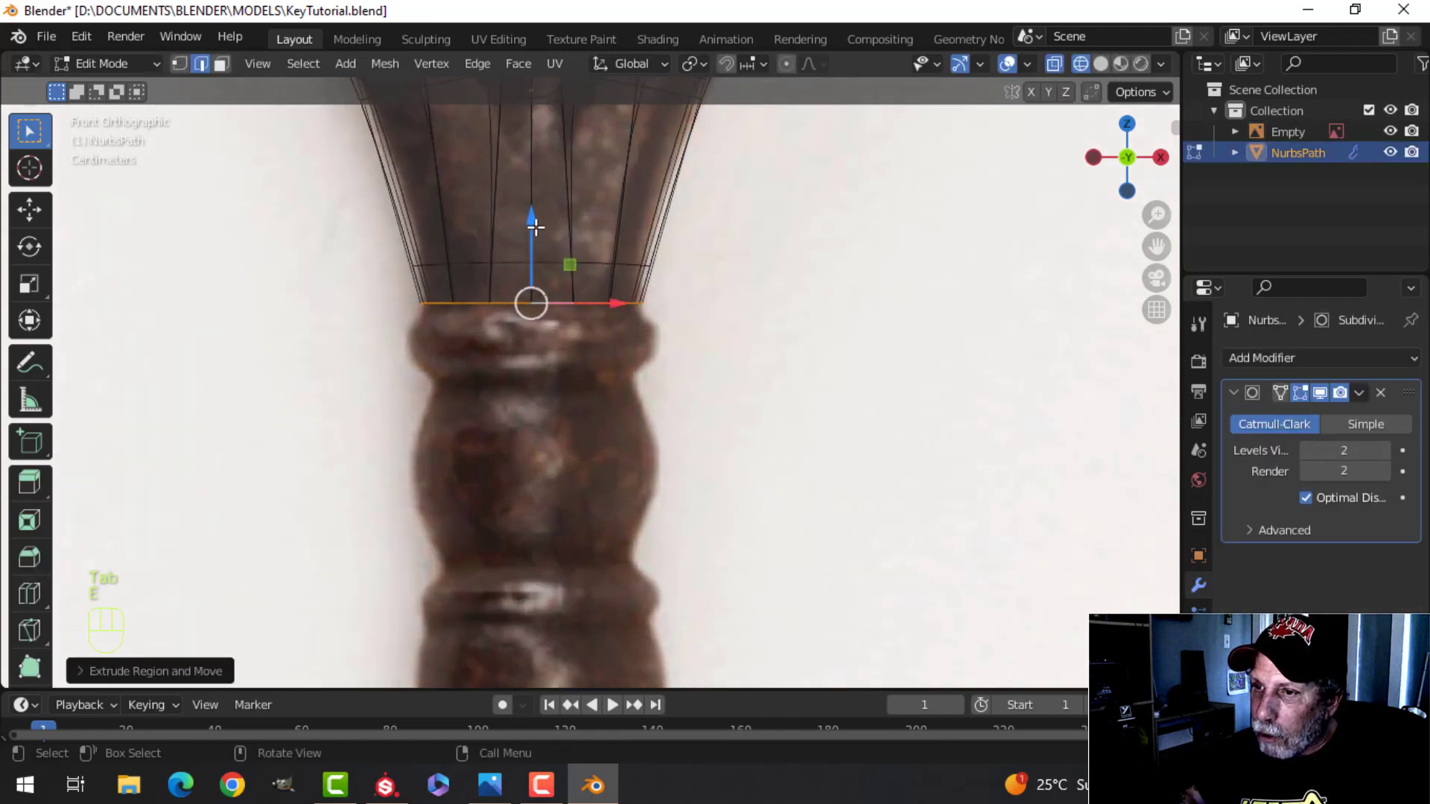
{"action": "left_click_drag", "start_coordinate": [535, 228], "coordinate": [534, 240]}
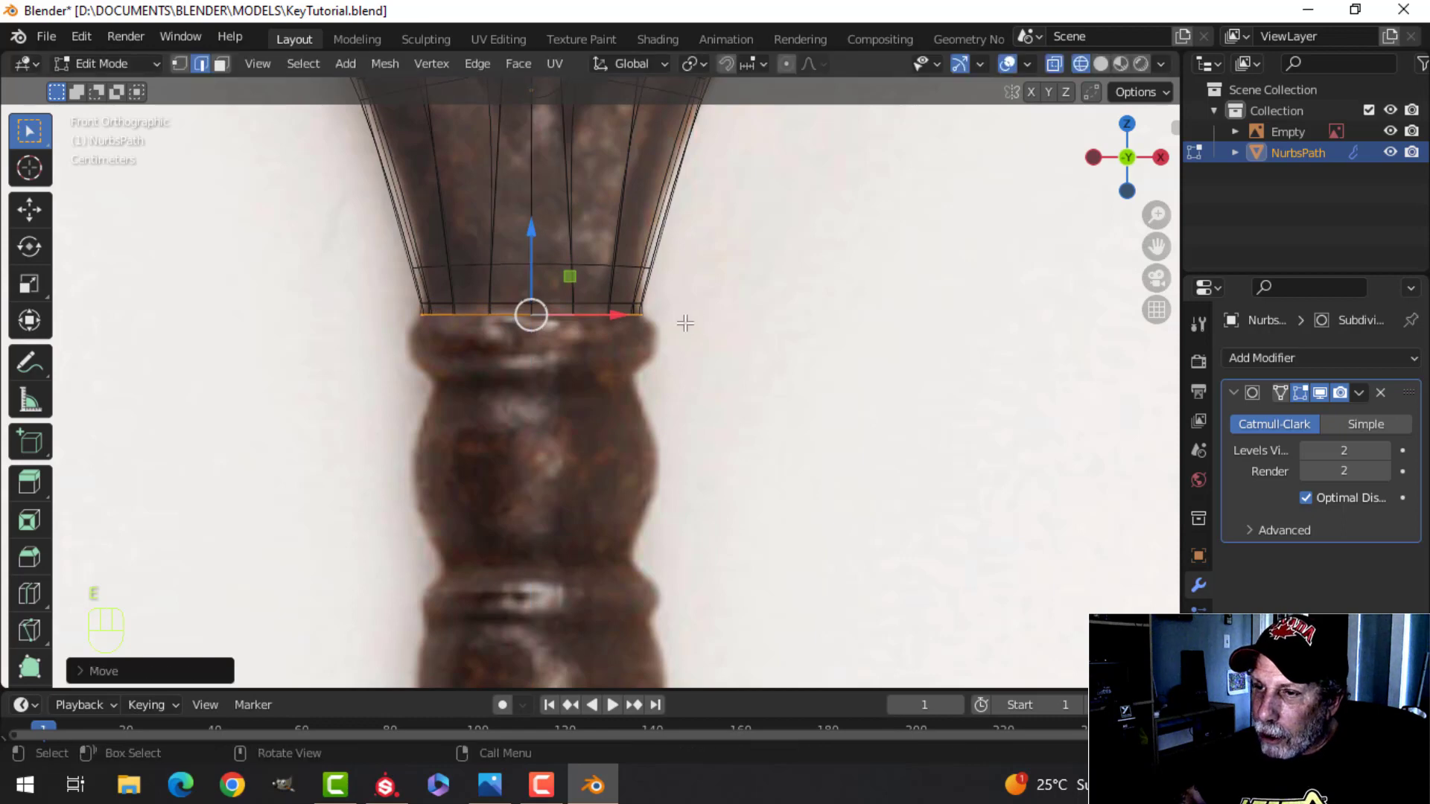
Step: Extrude the bottom loop slightly further down and scale it outward by about 1.07 to form the top of the first collar
{"action": "key", "text": "e"}
{"action": "left_click", "coordinate": [535, 265]}
{"action": "key", "text": "s"}
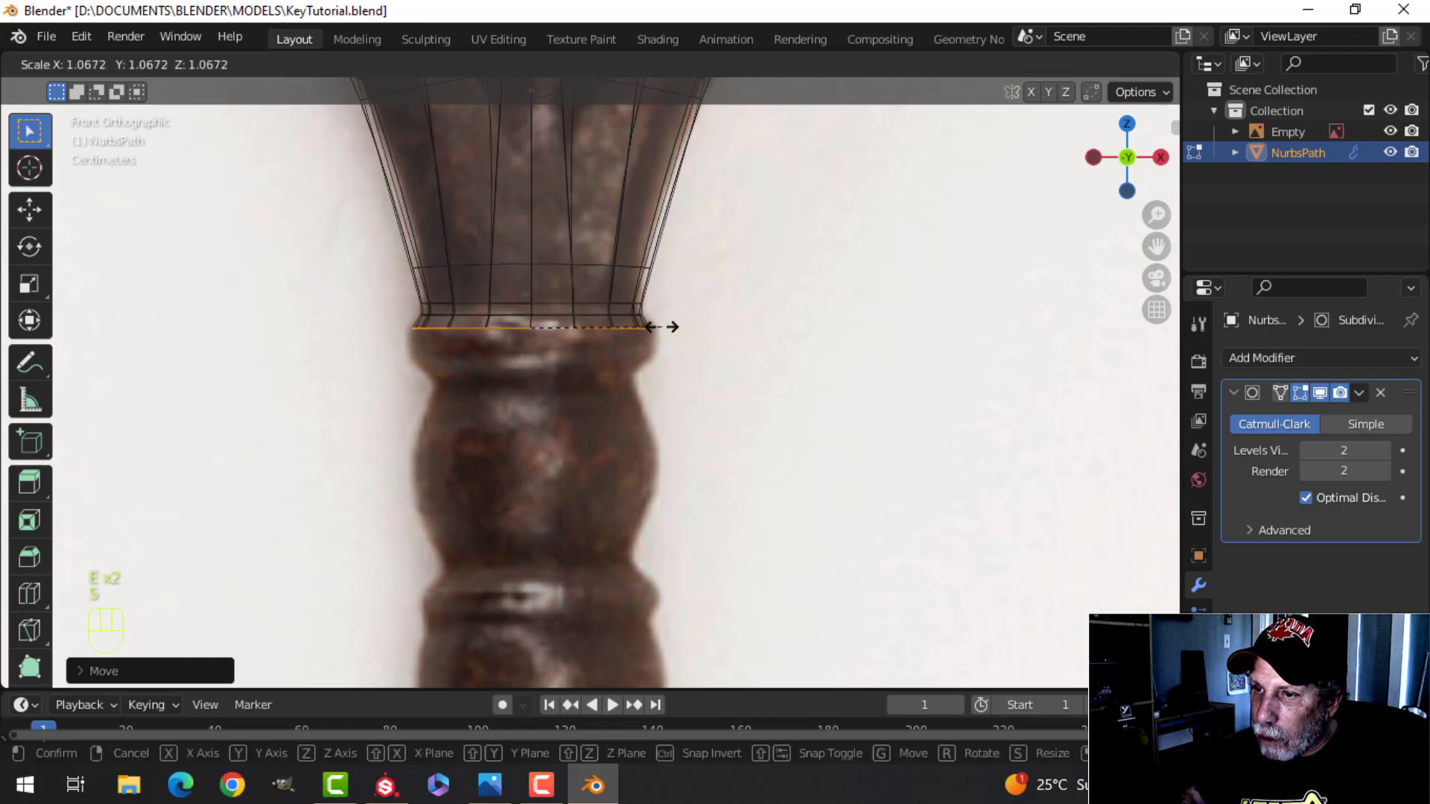
{"action": "left_click", "coordinate": [654, 328]}
Step: Extrude the side of the first collar downward and scale its lowest loop inward to follow the reference
{"action": "key", "text": "shift+space"}
{"action": "key", "text": "g"}
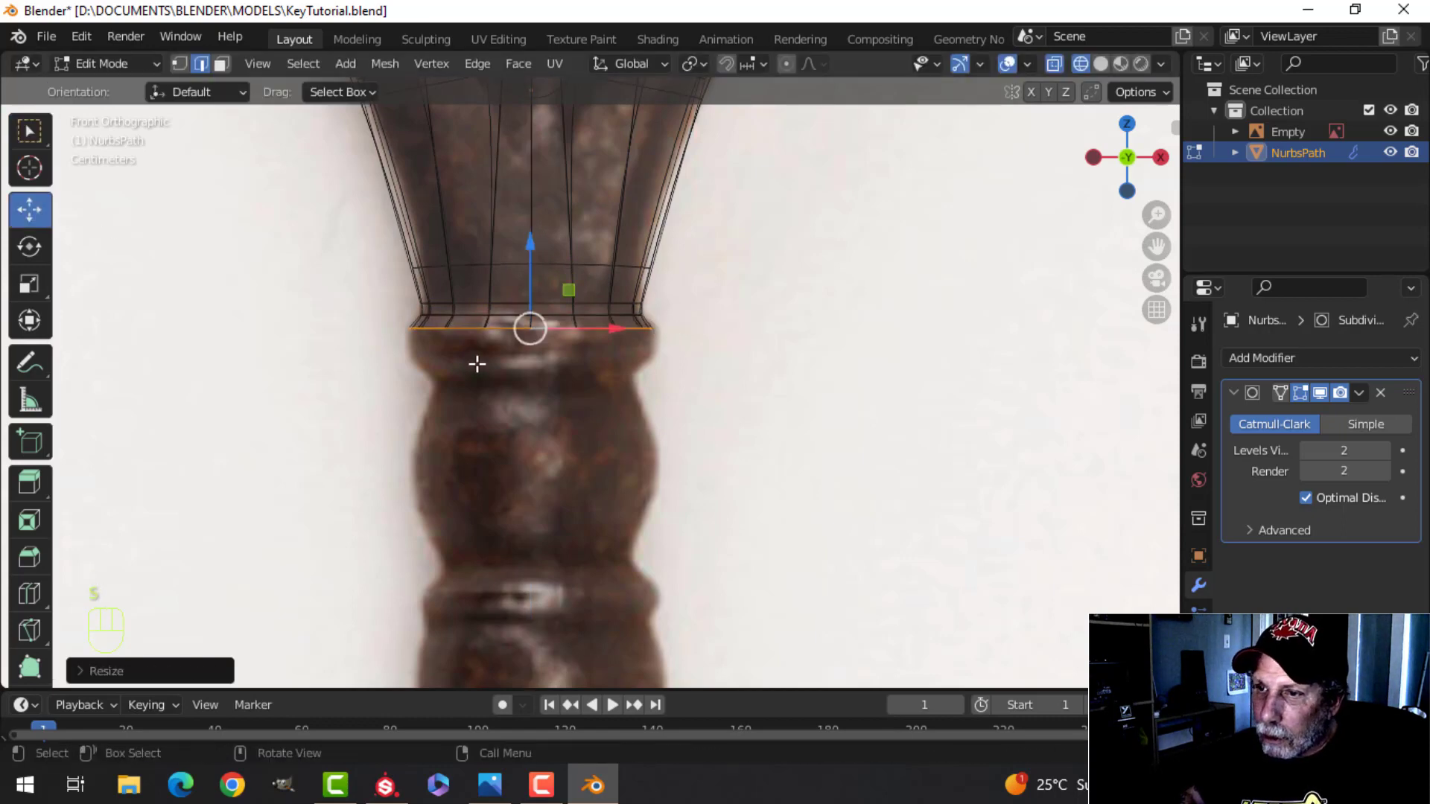
{"action": "left_click_drag", "start_coordinate": [533, 249], "coordinate": [535, 321]}
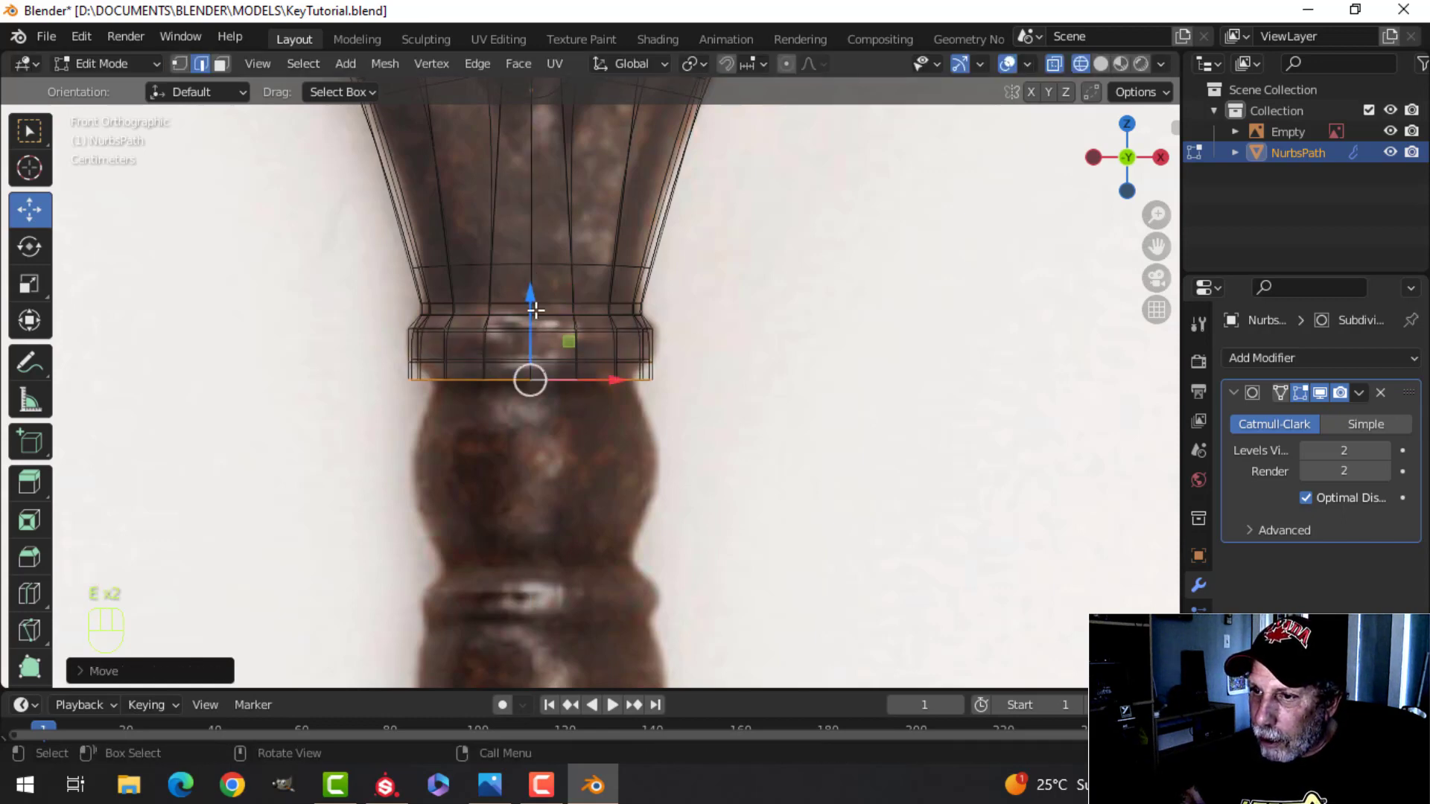
{"action": "key", "text": "s"}
{"action": "left_click", "coordinate": [656, 347]}
Step: Extrude a short neck below the first collar, then extrude another loop and scale it outward by about 1.13 to start the bulge
{"action": "middle_click_drag", "start_coordinate": [666, 374], "coordinate": [666, 337], "text": "shift"}
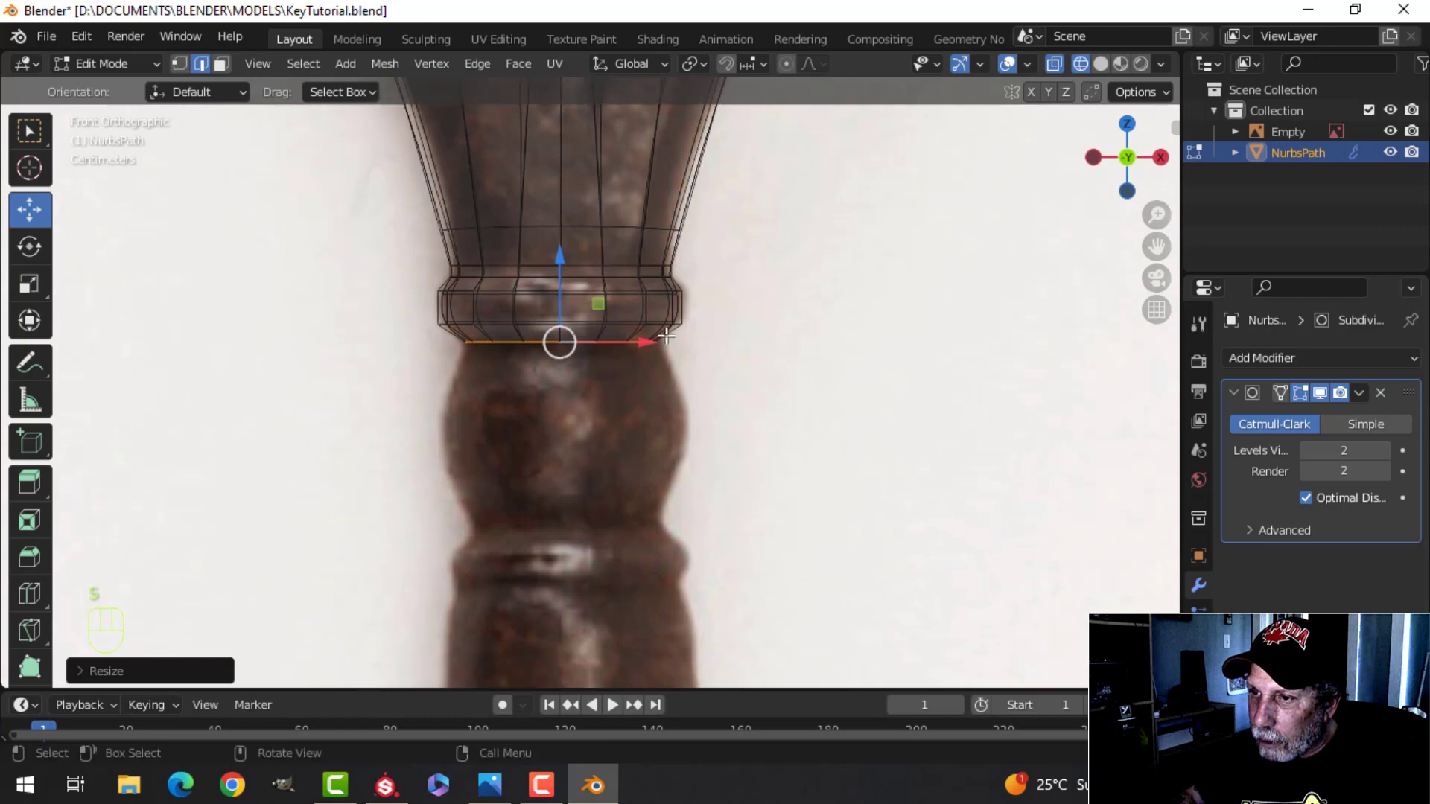
{"action": "left_click_drag", "start_coordinate": [560, 292], "coordinate": [649, 317]}
{"action": "scroll", "coordinate": [684, 349], "scroll_direction": "up", "scroll_amount": 1}
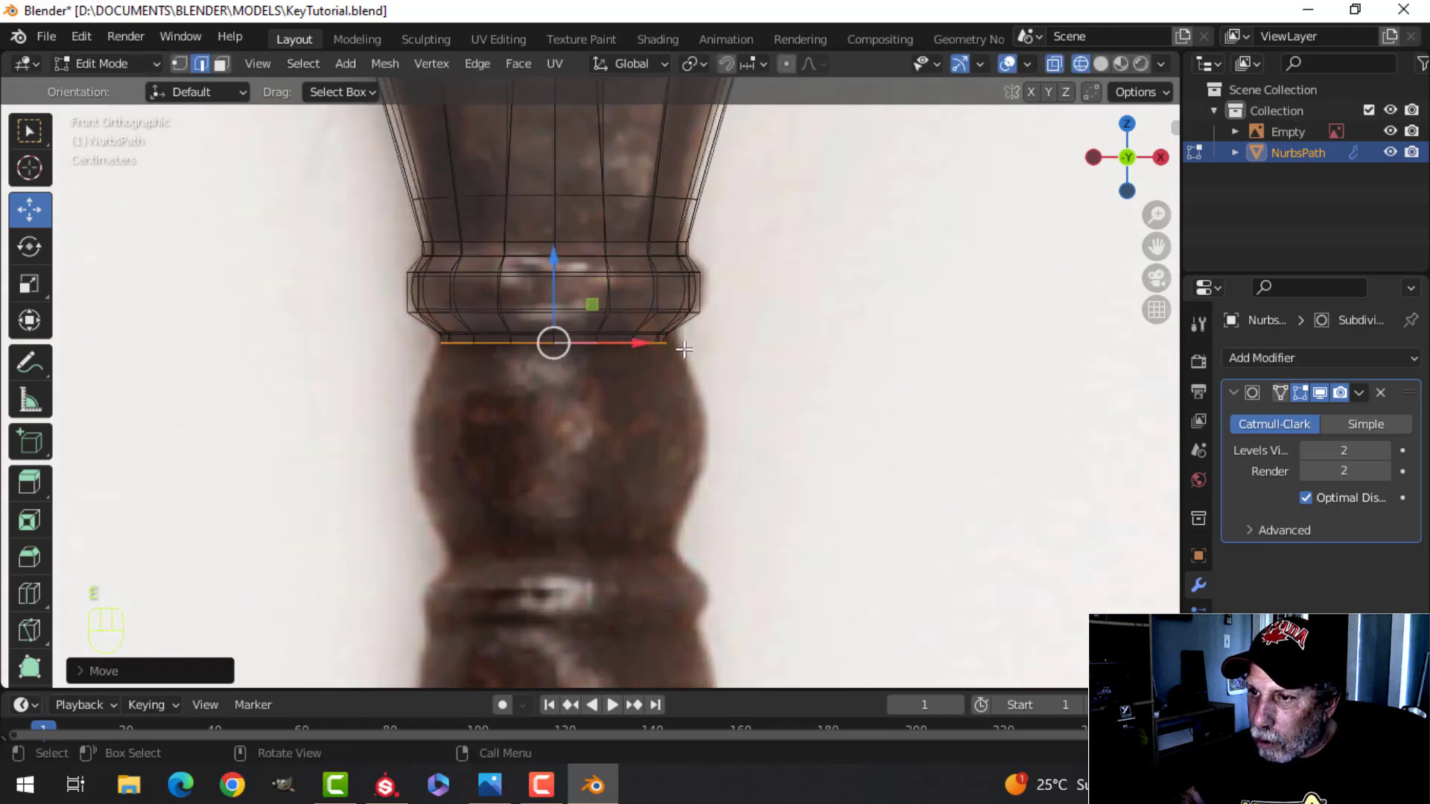
{"action": "key", "text": "e"}
{"action": "key", "text": "Escape"}
{"action": "left_click_drag", "start_coordinate": [570, 279], "coordinate": [568, 304]}
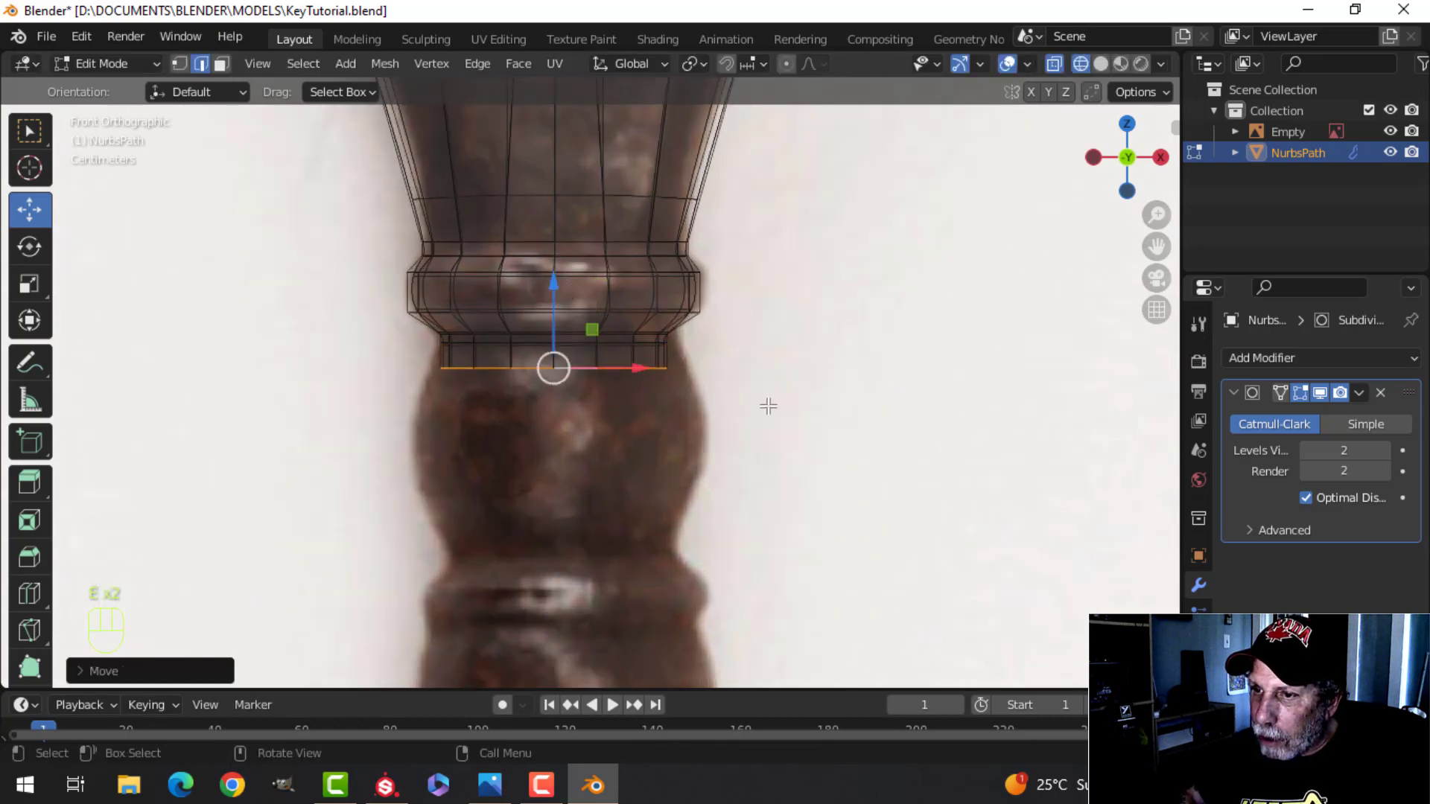
{"action": "key", "text": "s"}
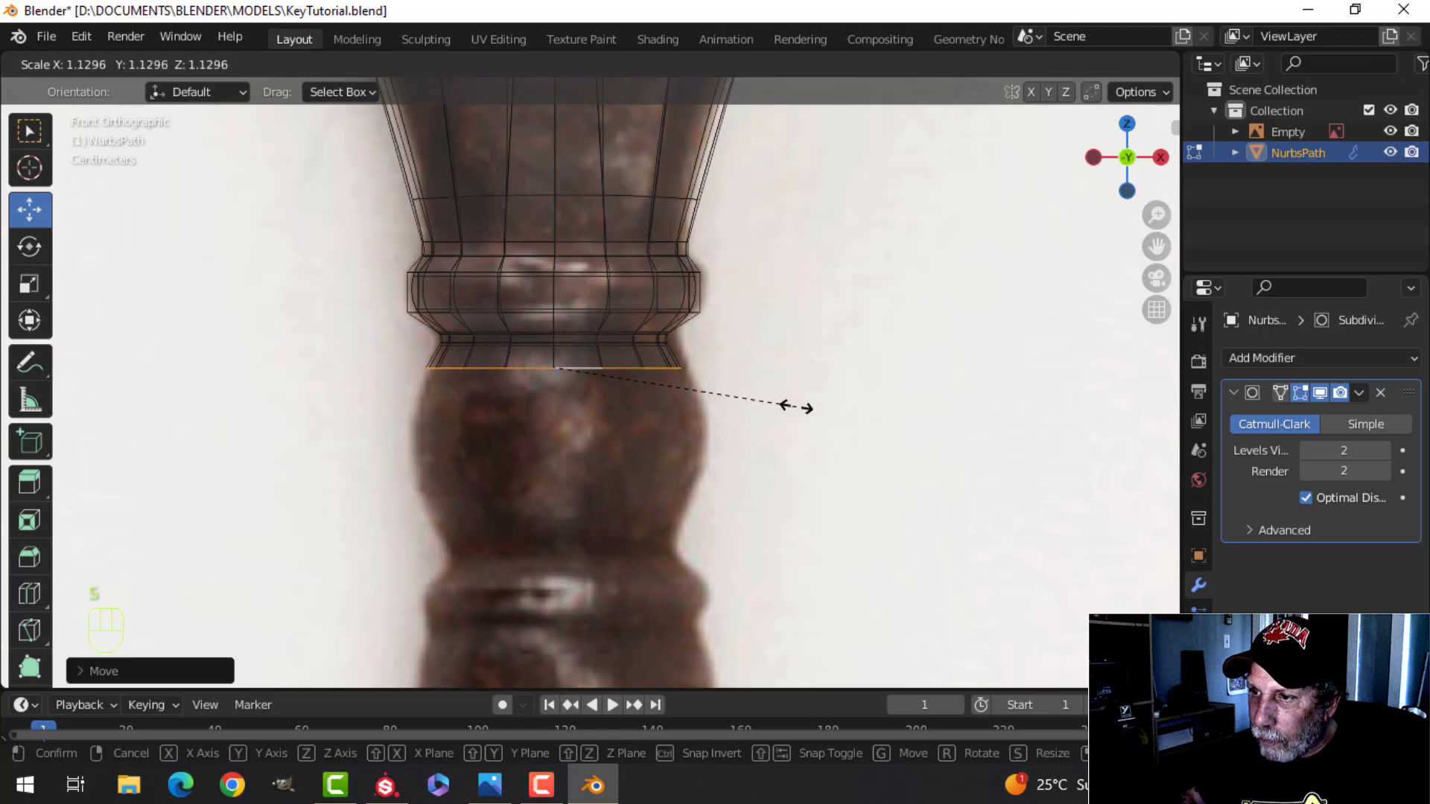
{"action": "left_click", "coordinate": [796, 408]}
Step: Extrude two more loops down the bulge, widening the first to match the reference outline
{"action": "middle_click_drag", "start_coordinate": [797, 409], "coordinate": [792, 345], "text": "shift"}
{"action": "key", "text": "e"}
{"action": "key", "text": "Escape"}
{"action": "left_click_drag", "start_coordinate": [552, 281], "coordinate": [566, 274]}
{"action": "key", "text": "s"}
{"action": "left_click", "coordinate": [745, 406]}
{"action": "middle_click_drag", "start_coordinate": [745, 406], "coordinate": [768, 360], "text": "shift"}
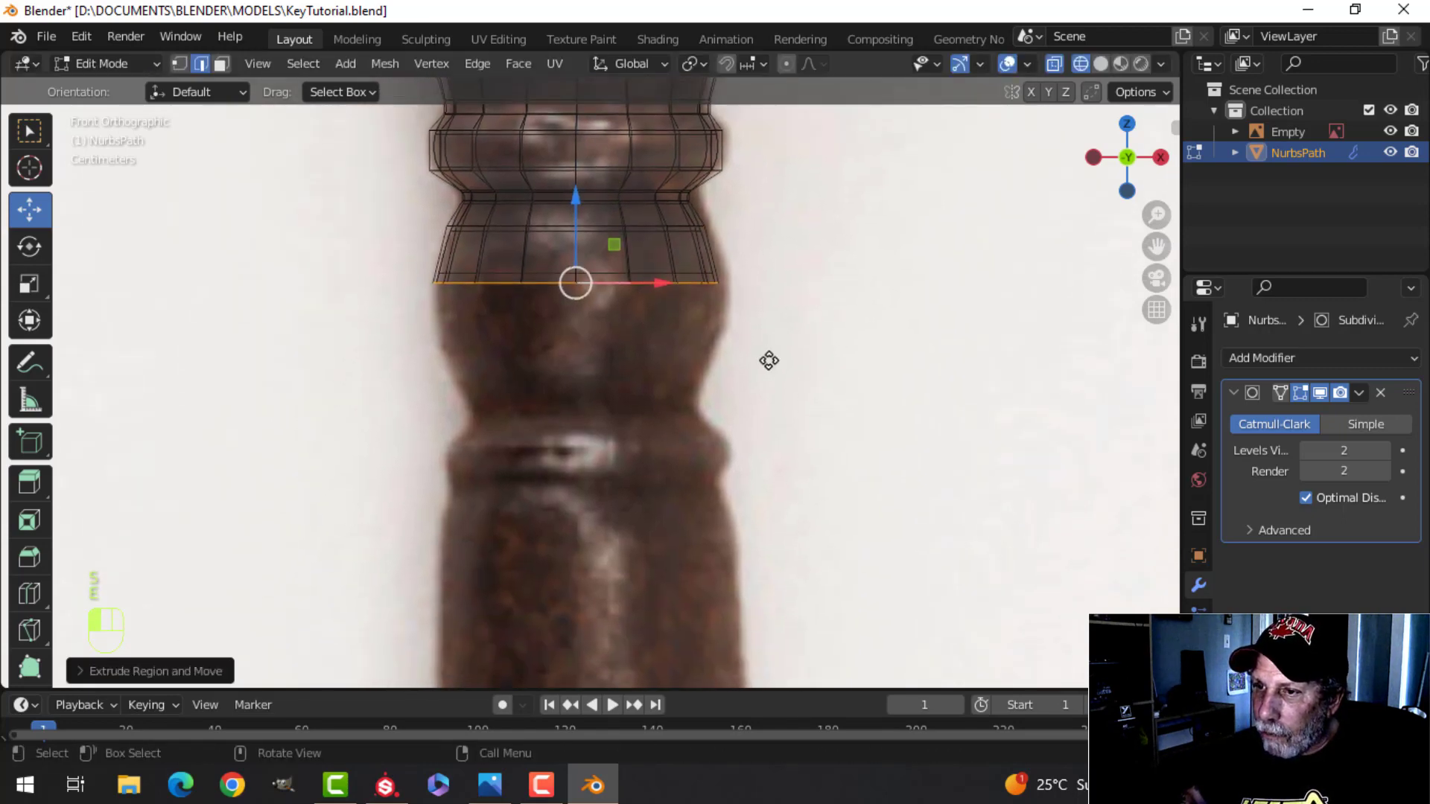
{"action": "left_click_drag", "start_coordinate": [580, 210], "coordinate": [593, 272]}
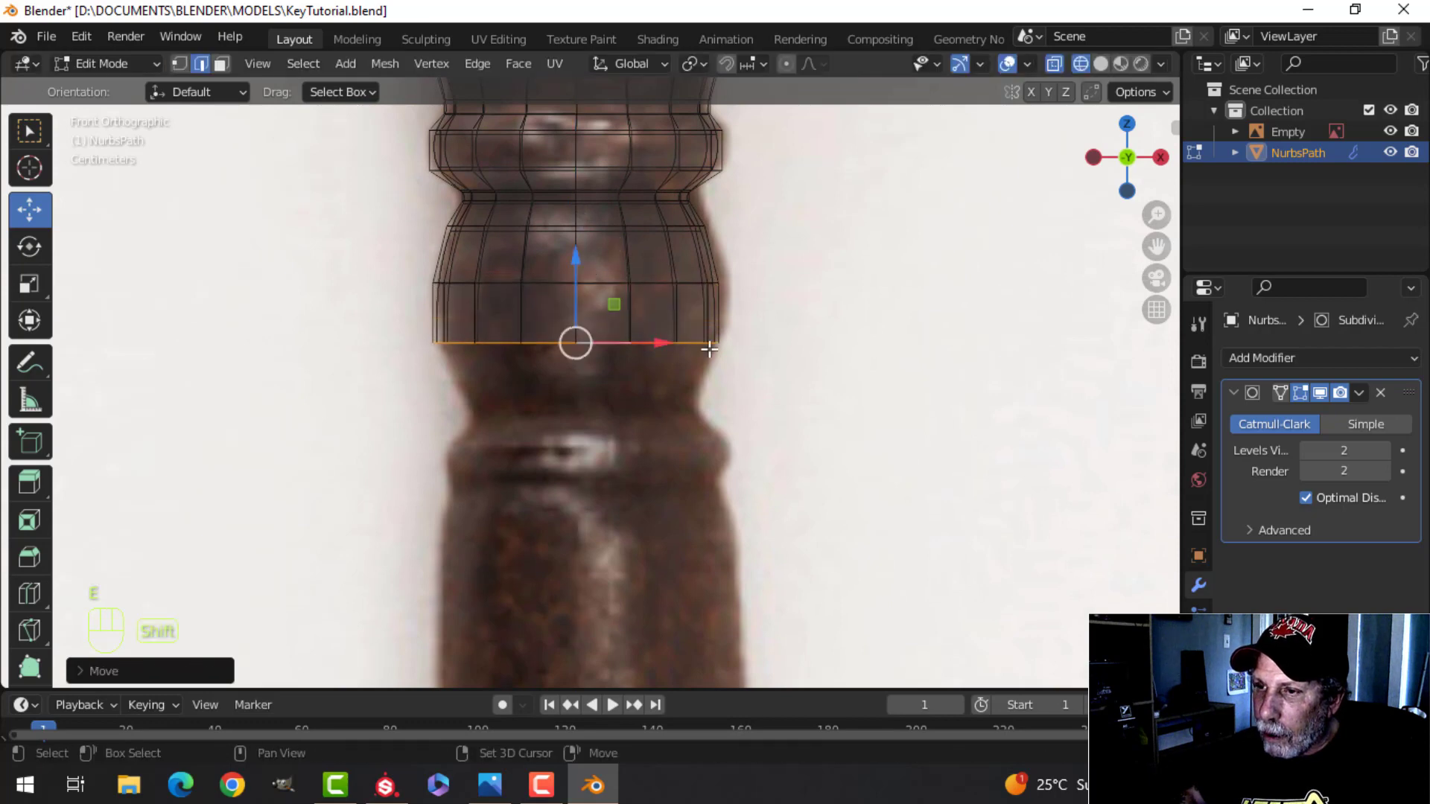
Step: Extrude another loop down the lower half of the bulge and scale it inward to follow the reference
{"action": "middle_click_drag", "start_coordinate": [703, 345], "coordinate": [697, 312], "text": "shift"}
{"action": "key", "text": "e"}
{"action": "key", "text": "e"}
{"action": "right_click", "coordinate": [697, 312]}
{"action": "left_click_drag", "start_coordinate": [577, 223], "coordinate": [591, 260]}
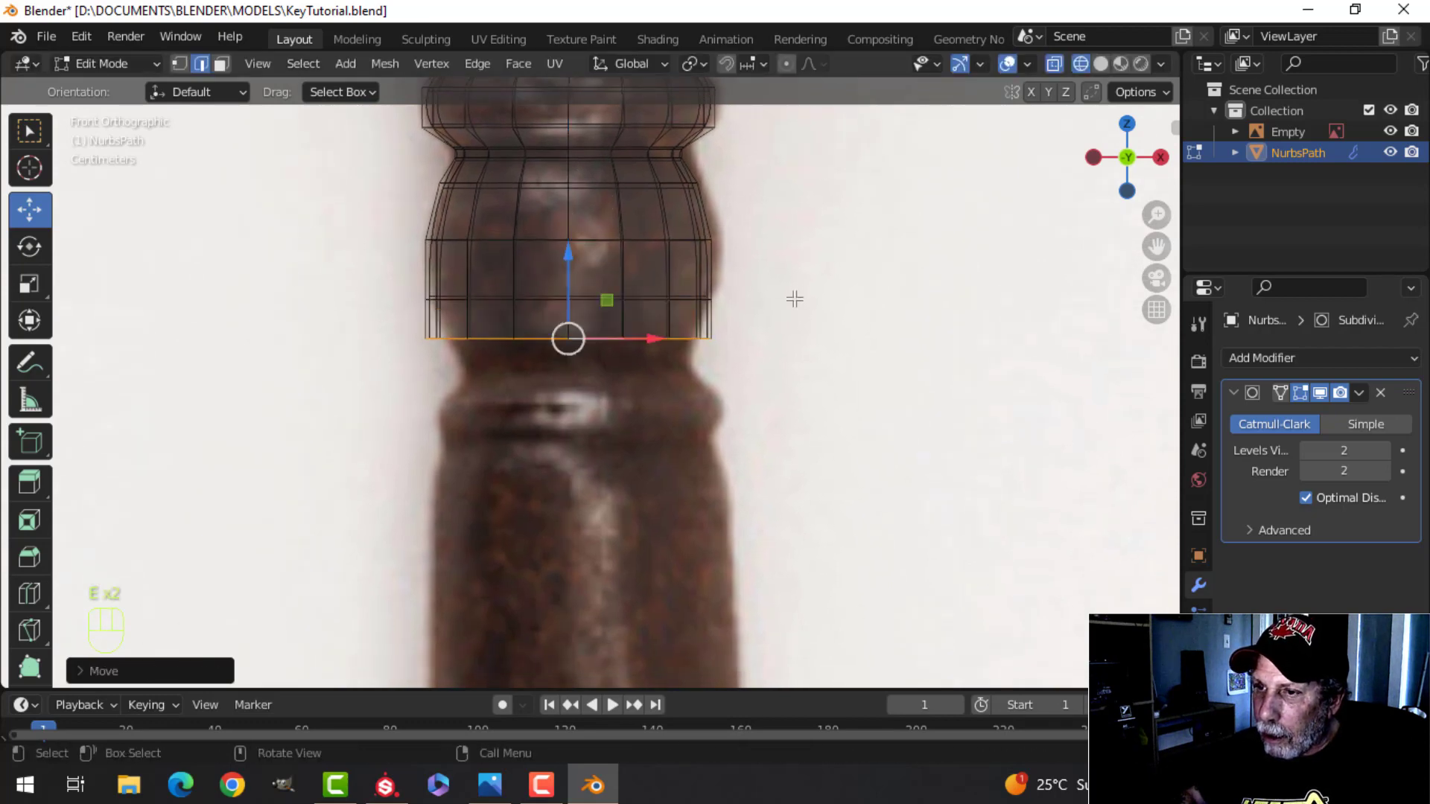
{"action": "key", "text": "s"}
{"action": "left_click", "coordinate": [745, 318]}
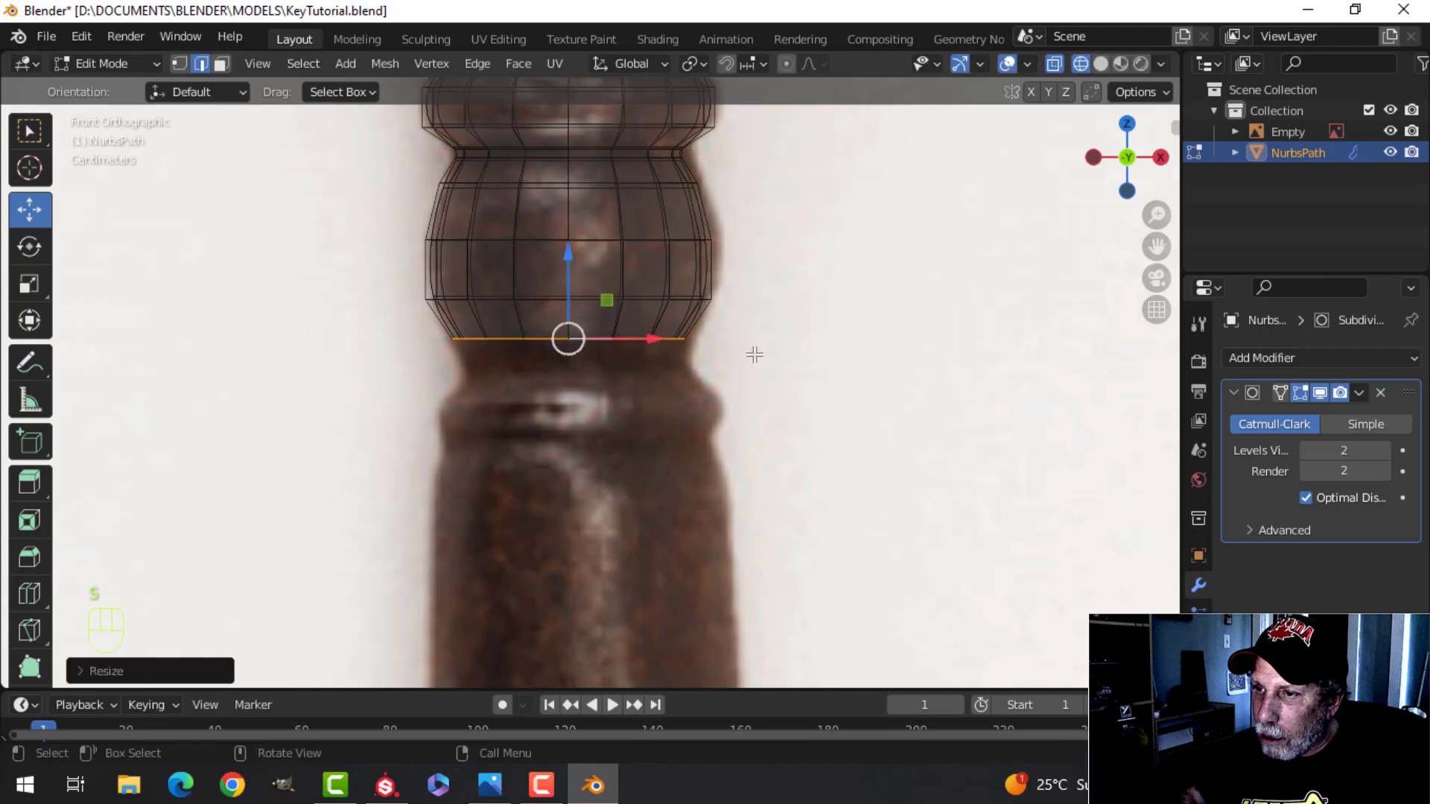
Step: Extrude the bulge's bottom loop about 0.028 m down along Z and scale it to about 0.86
{"action": "middle_click_drag", "start_coordinate": [754, 352], "coordinate": [760, 315], "text": "shift"}
{"action": "key", "text": "e"}
{"action": "key", "text": "z"}
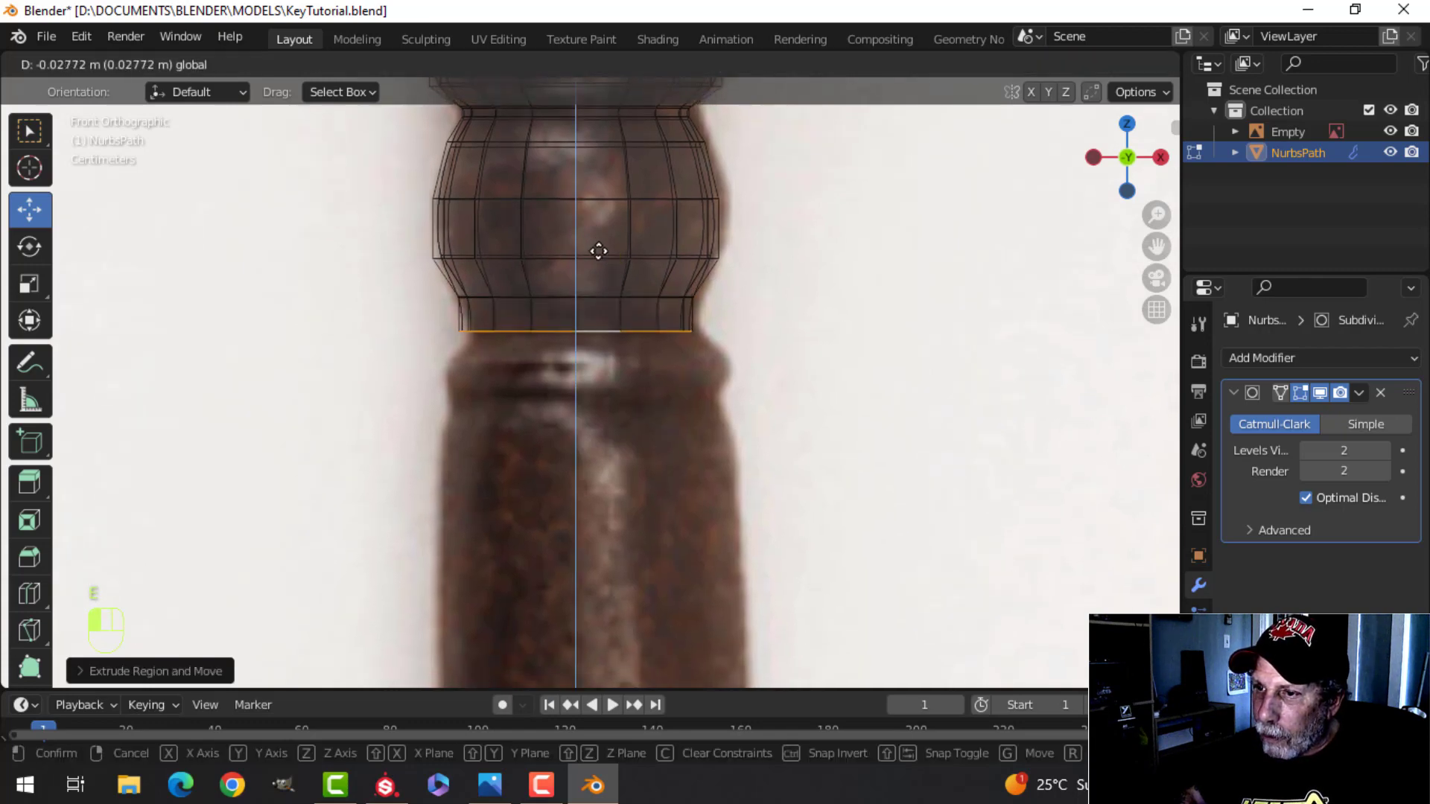
{"action": "left_click", "coordinate": [600, 252]}
{"action": "key", "text": "s"}
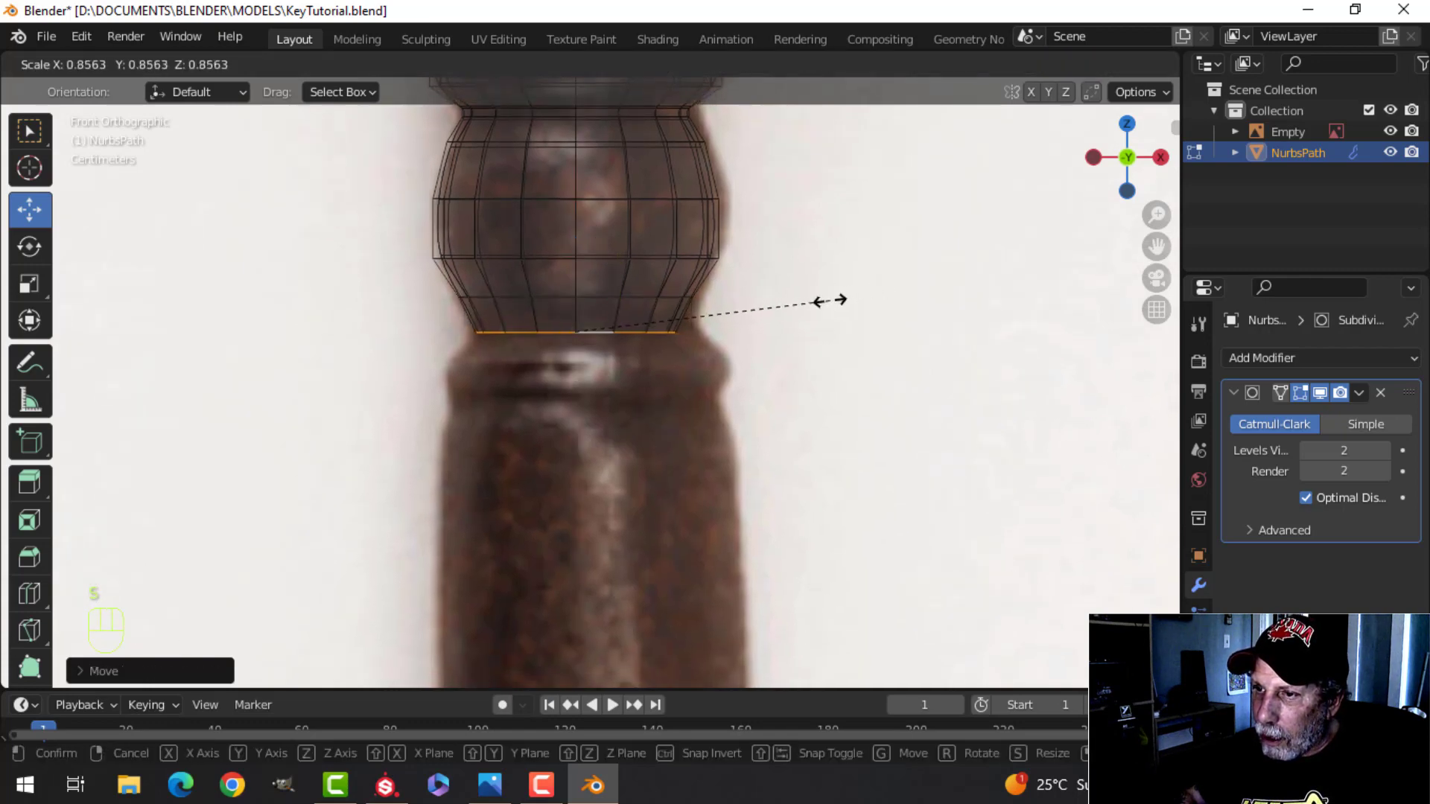
{"action": "left_click", "coordinate": [828, 300]}
Step: Extrude a short neck below the bulge and flare the next extruded loop outward to start the second collar
{"action": "middle_click_drag", "start_coordinate": [779, 367], "coordinate": [761, 404], "text": "shift"}
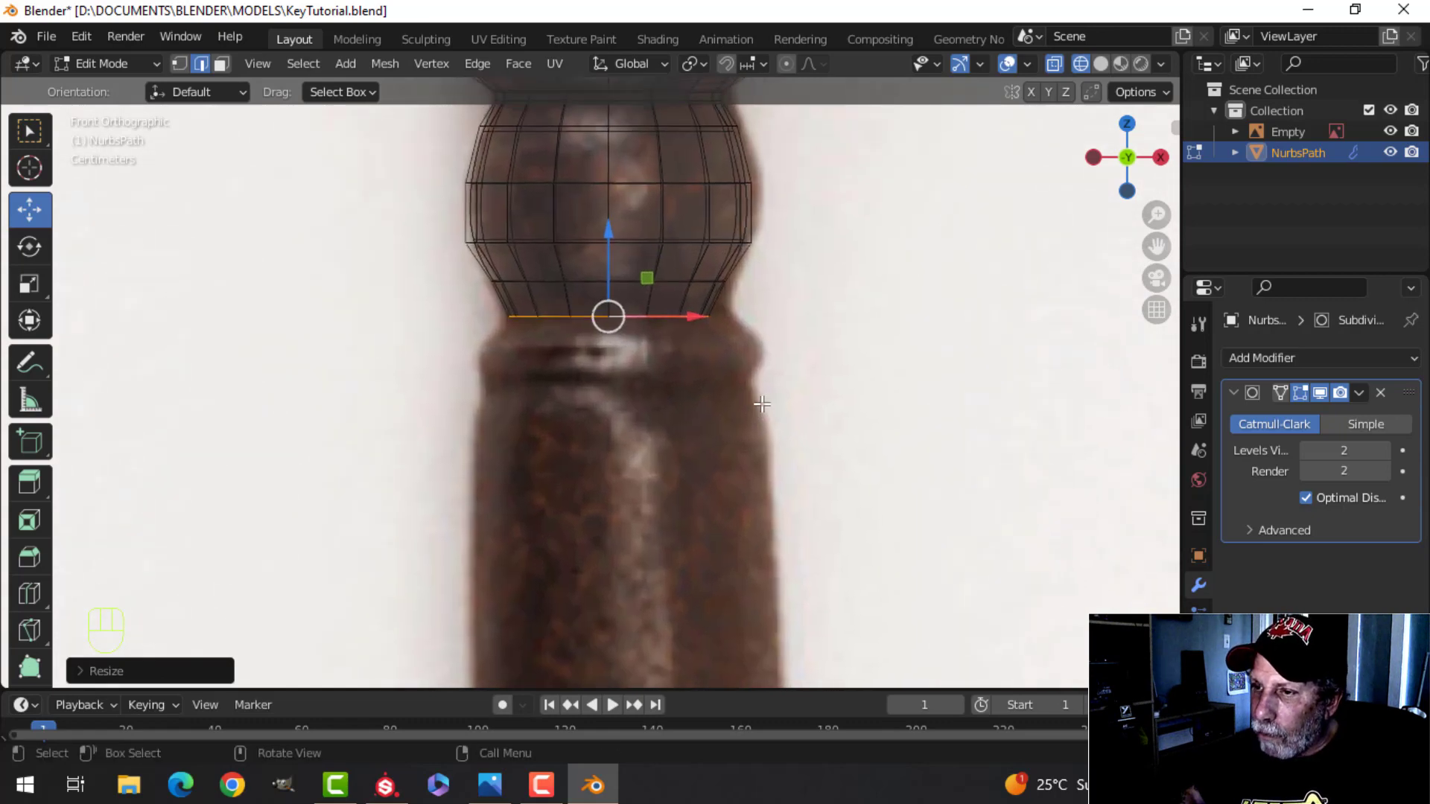
{"action": "key", "text": "e"}
{"action": "left_click", "coordinate": [745, 333]}
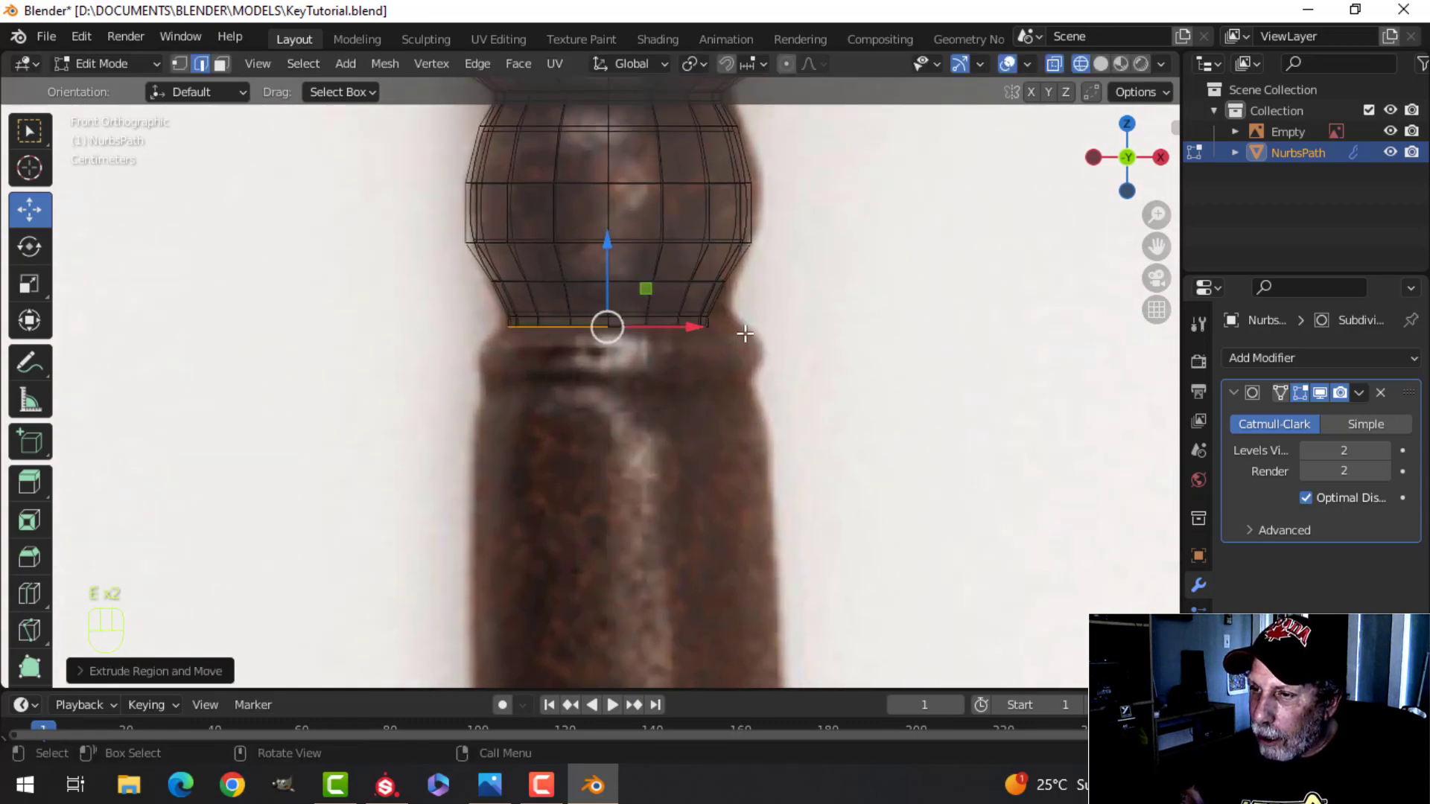
{"action": "left_click_drag", "start_coordinate": [607, 254], "coordinate": [616, 263]}
{"action": "key", "text": "s"}
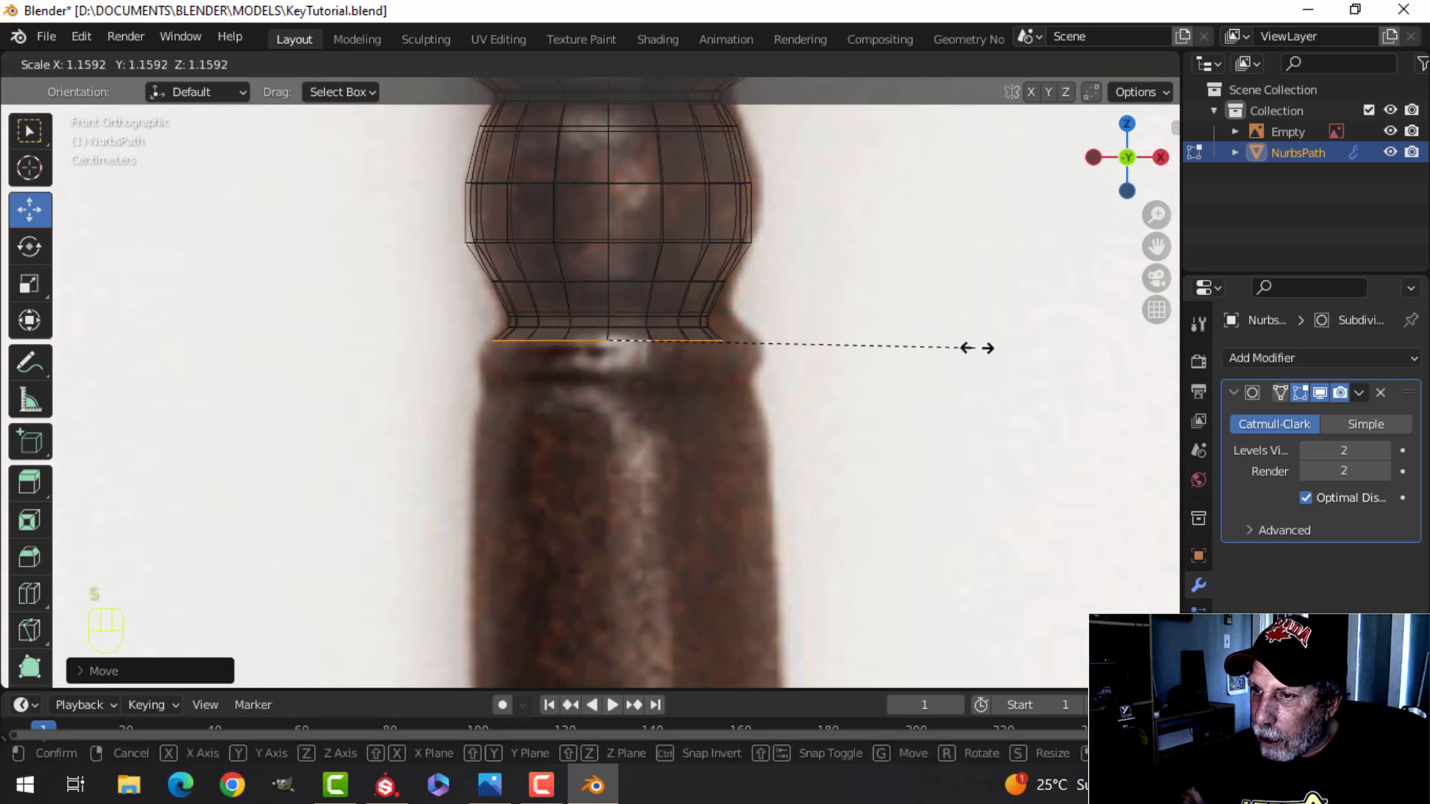
{"action": "left_click", "coordinate": [1005, 348]}
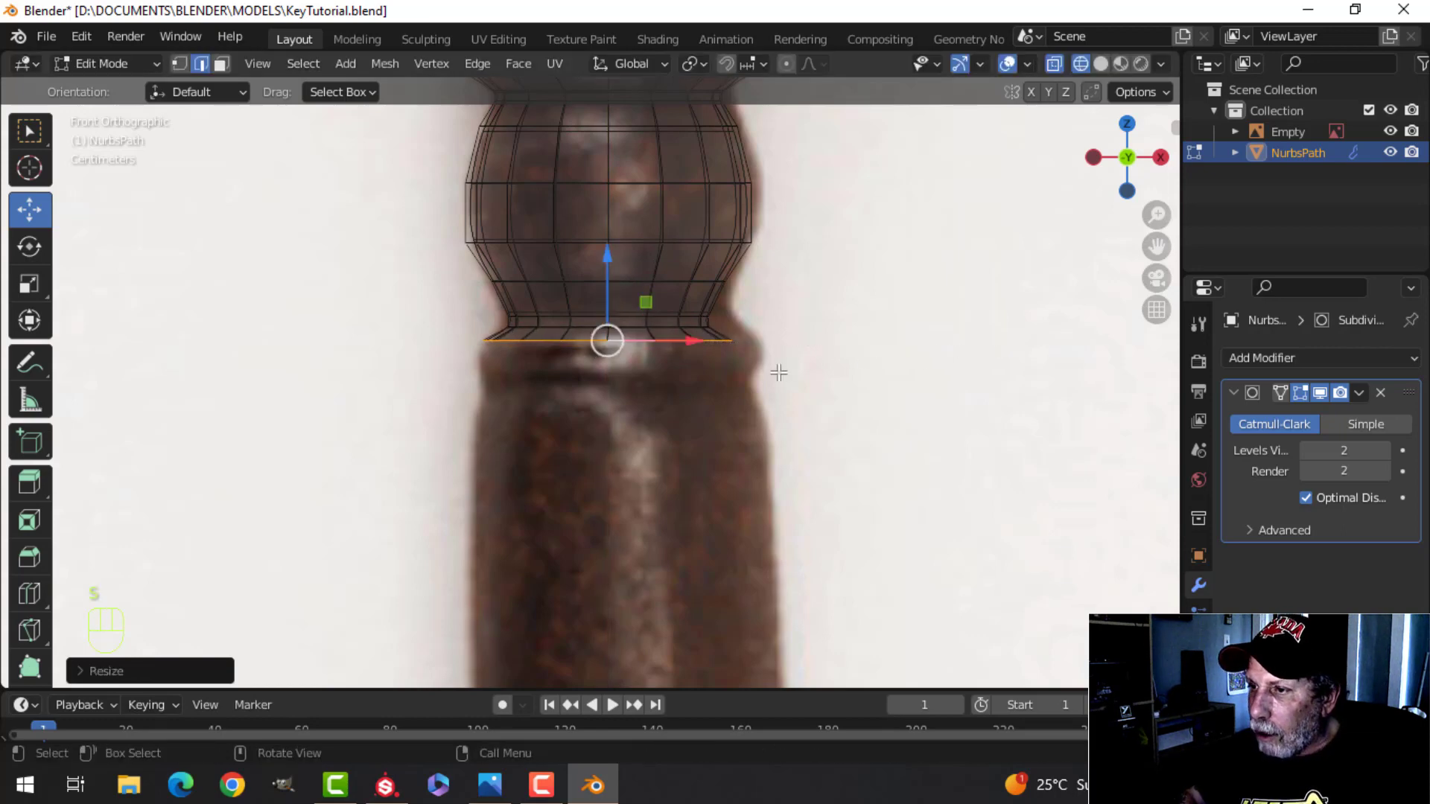
{"action": "key", "text": "s"}
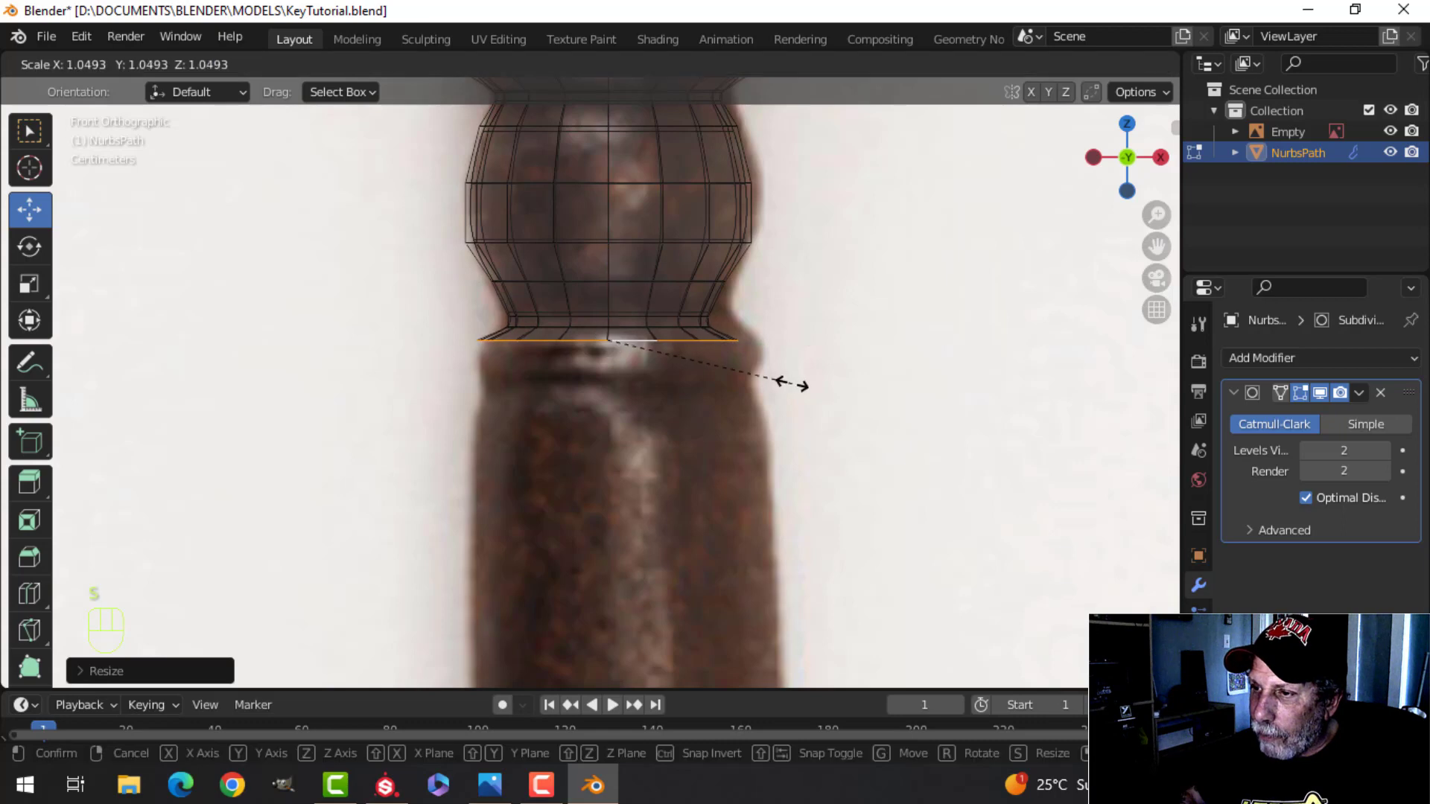
{"action": "left_click", "coordinate": [786, 383]}
Step: Extrude the flared loop straight down to form the side of the second collar
{"action": "key", "text": "e"}
{"action": "left_click", "coordinate": [762, 389]}
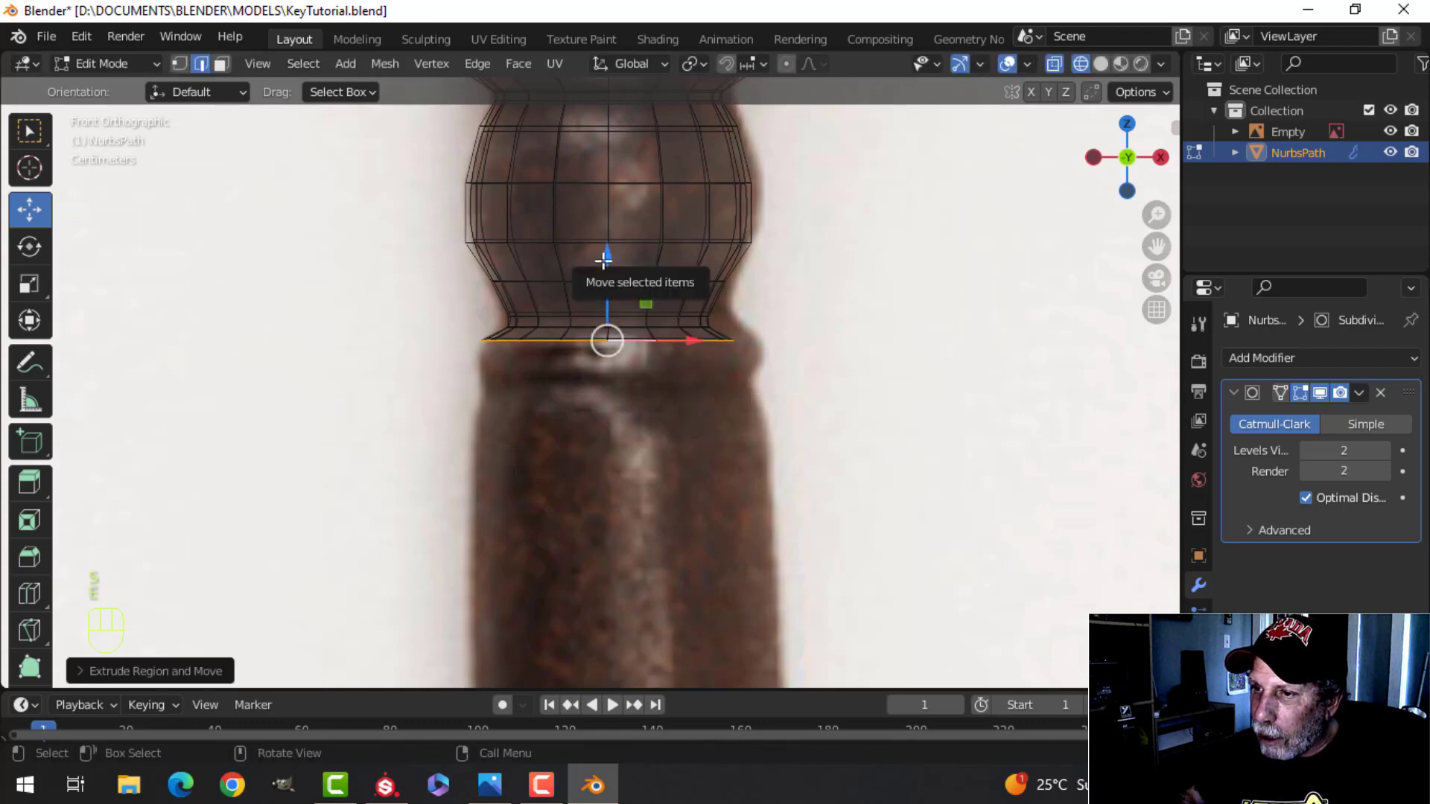
{"action": "left_click_drag", "start_coordinate": [615, 267], "coordinate": [616, 300]}
{"action": "scroll", "coordinate": [758, 414], "scroll_direction": "up", "scroll_amount": 1}
{"action": "middle_click_drag", "start_coordinate": [764, 399], "coordinate": [767, 355], "text": "shift"}
Step: Extrude a short loop below the second collar's side and scale it inward to about 0.91
{"action": "key", "text": "e"}
{"action": "left_click", "coordinate": [766, 354]}
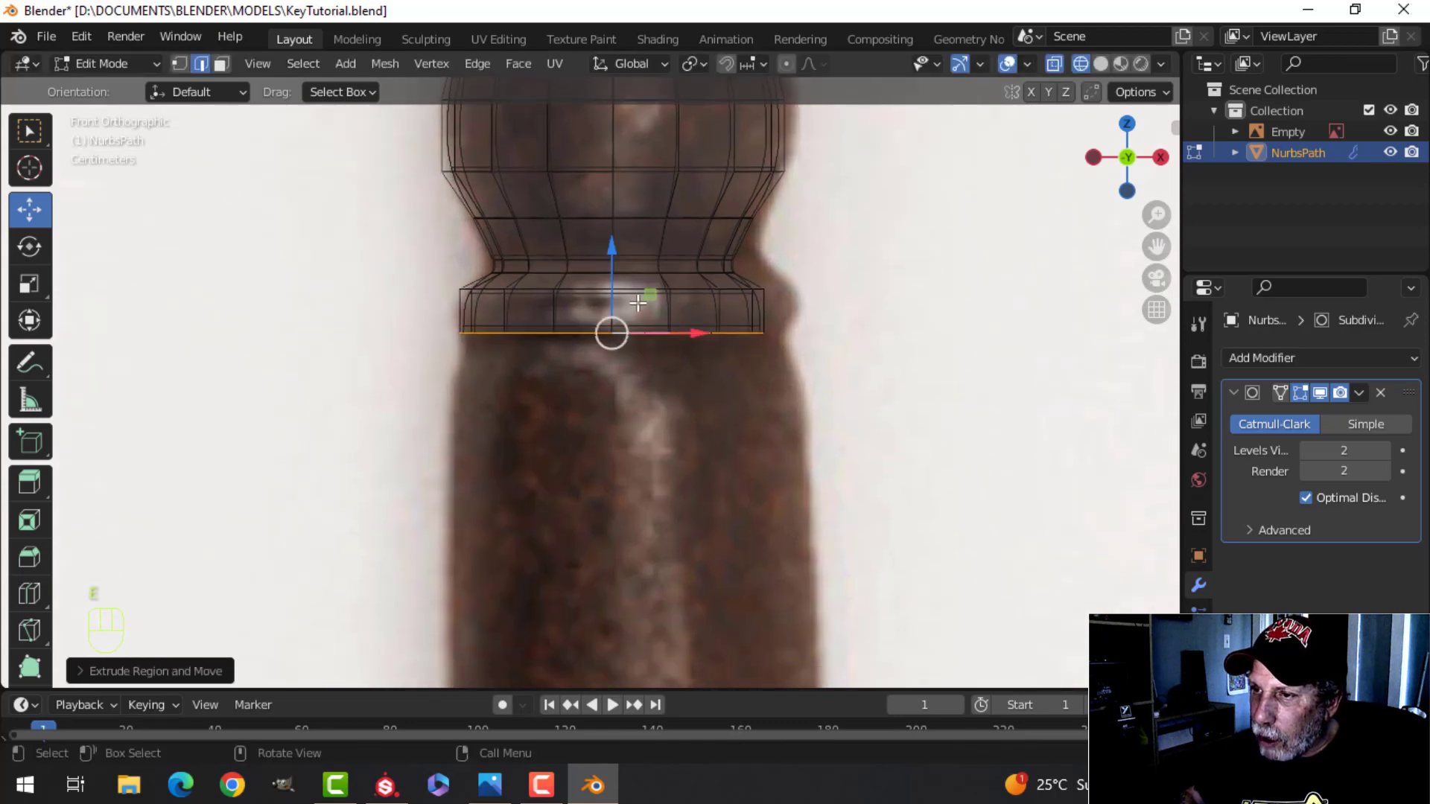
{"action": "key", "text": "s"}
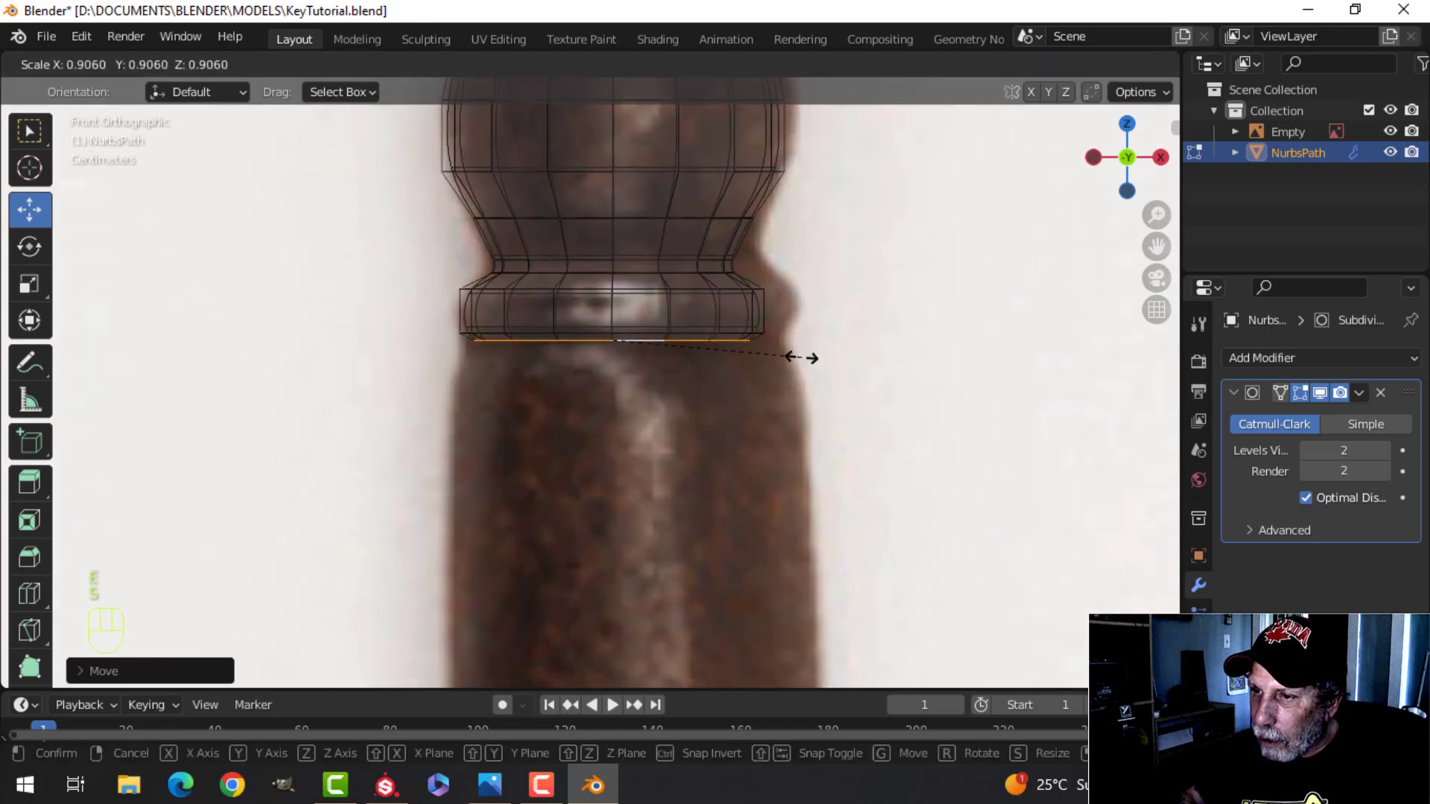
{"action": "left_click", "coordinate": [802, 358]}
Step: Extrude a short neck of about 0.004 m below the second collar, then extrude another loop and flare it to about 1.18
{"action": "middle_click_drag", "start_coordinate": [771, 391], "coordinate": [807, 351], "text": "shift"}
{"action": "key", "text": "e"}
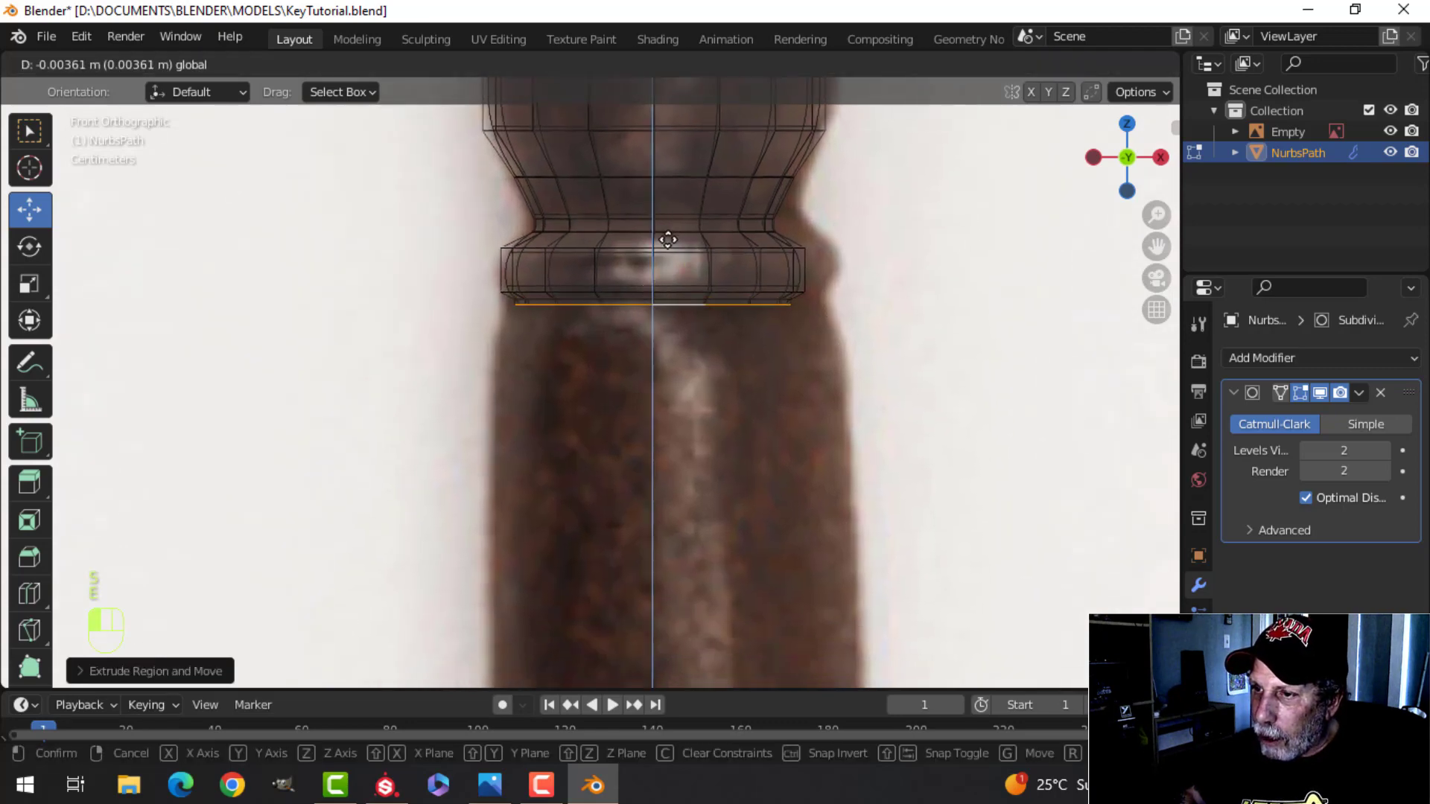
{"action": "left_click", "coordinate": [665, 235]}
{"action": "key", "text": "e"}
{"action": "key", "text": "Escape"}
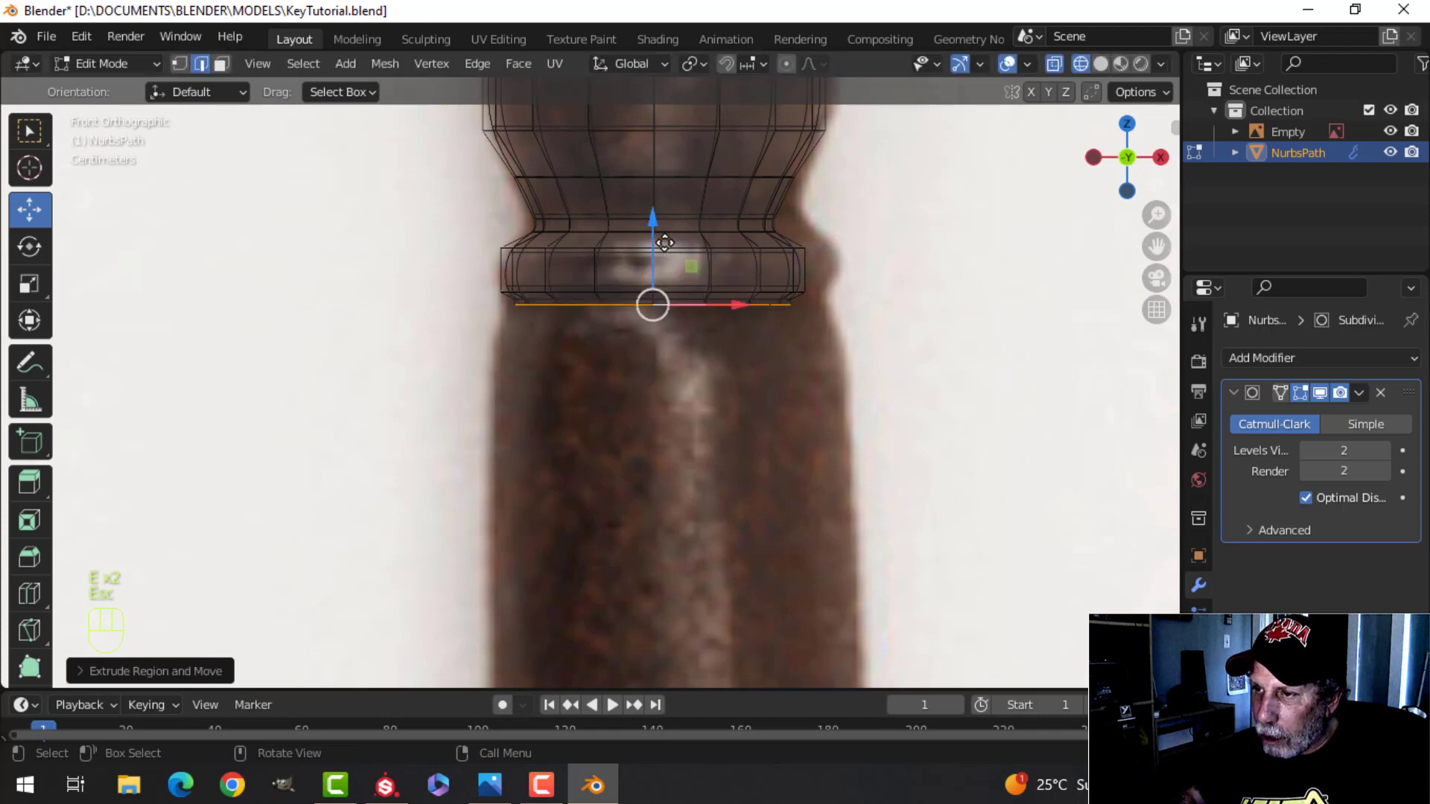
{"action": "left_click_drag", "start_coordinate": [653, 221], "coordinate": [654, 234]}
{"action": "key", "text": "s"}
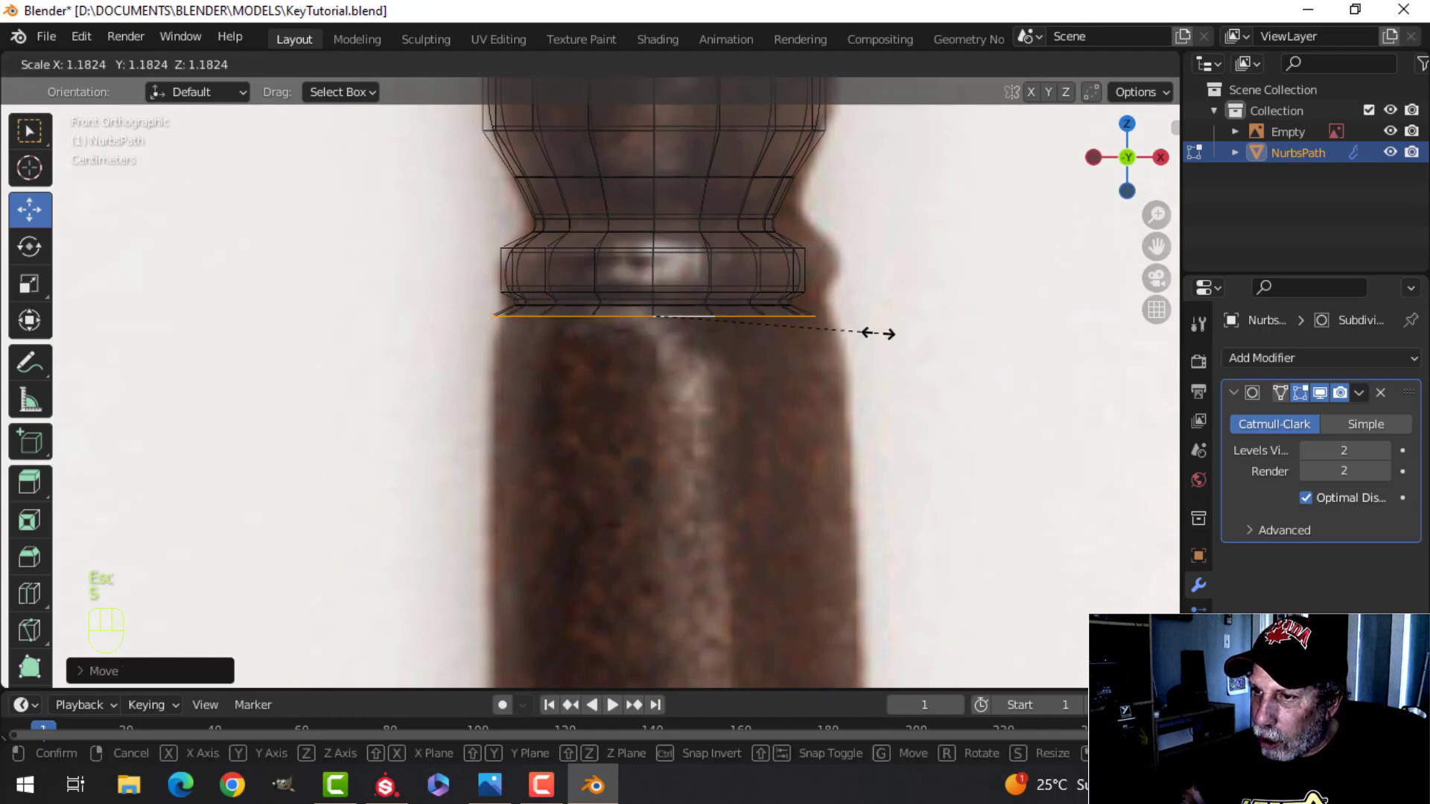
{"action": "left_click", "coordinate": [881, 333]}
Step: Shift the reference image about 0.008 m along negative X to align it with the collar, and return to editing the shaft mesh
{"action": "scroll", "coordinate": [849, 367], "scroll_direction": "down", "scroll_amount": 3}
{"action": "key", "text": "Tab"}
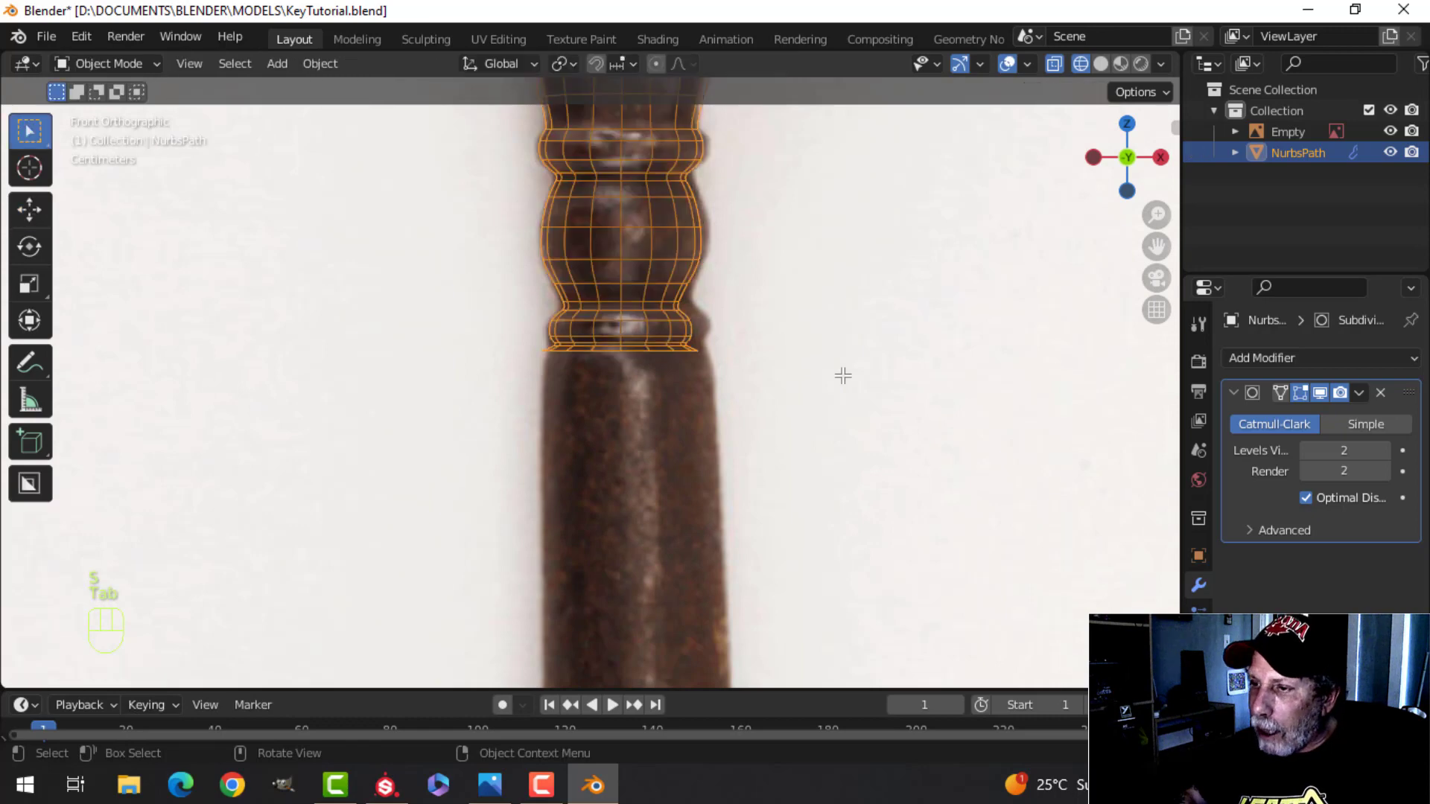
{"action": "scroll", "coordinate": [823, 380], "scroll_direction": "up", "scroll_amount": 3}
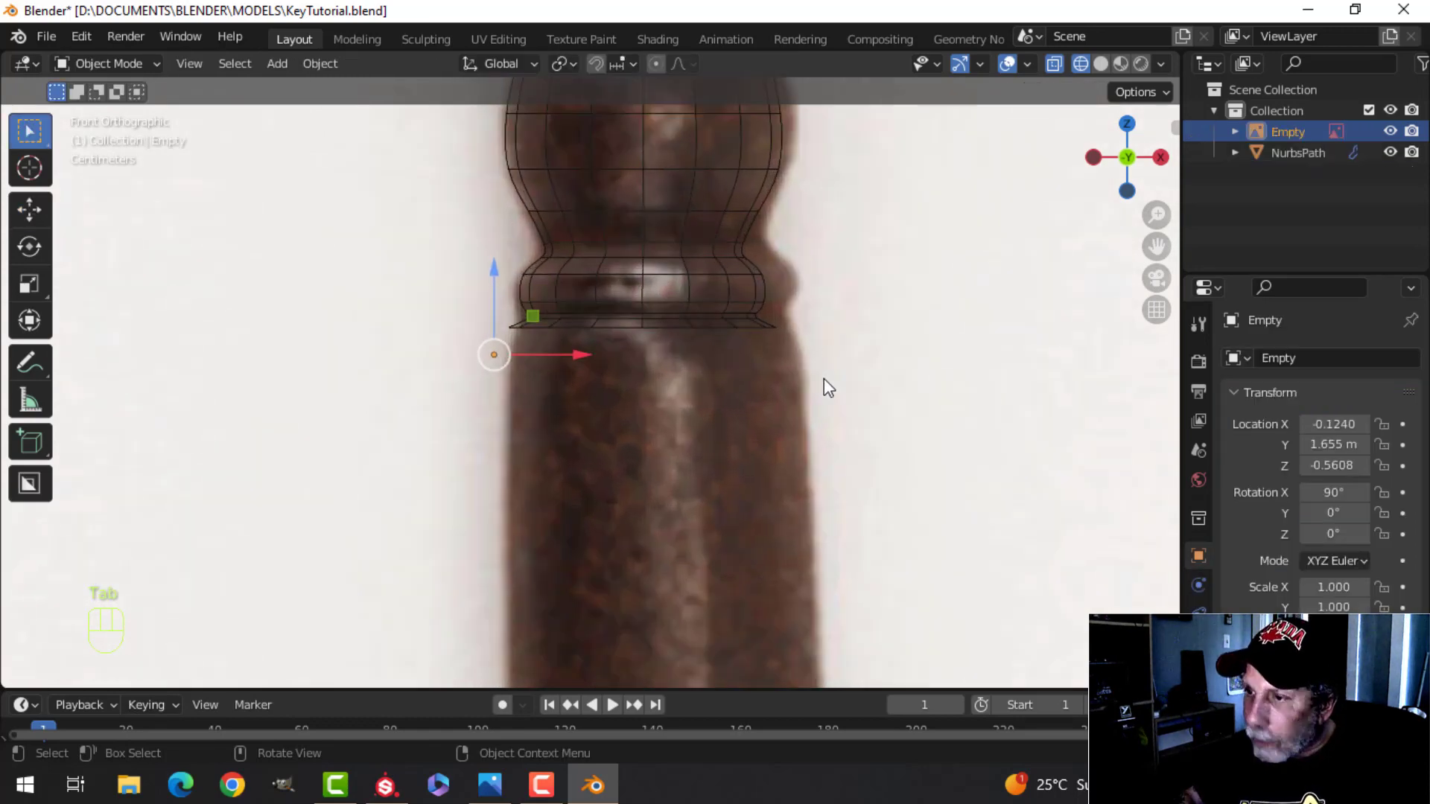
{"action": "key", "text": "g"}
{"action": "key", "text": "x"}
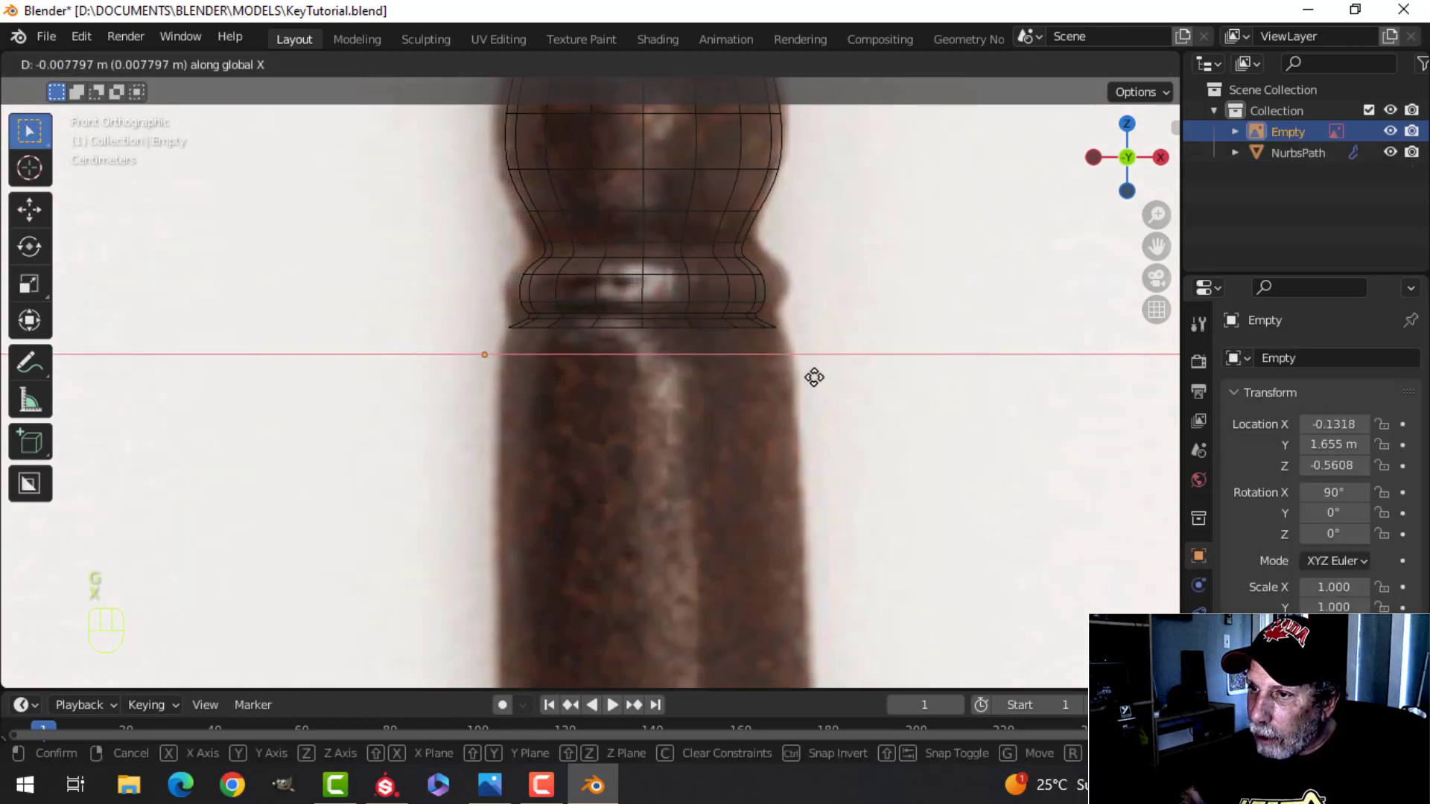
{"action": "left_click", "coordinate": [814, 377]}
{"action": "left_click", "coordinate": [660, 327]}
{"action": "key", "text": "Tab"}
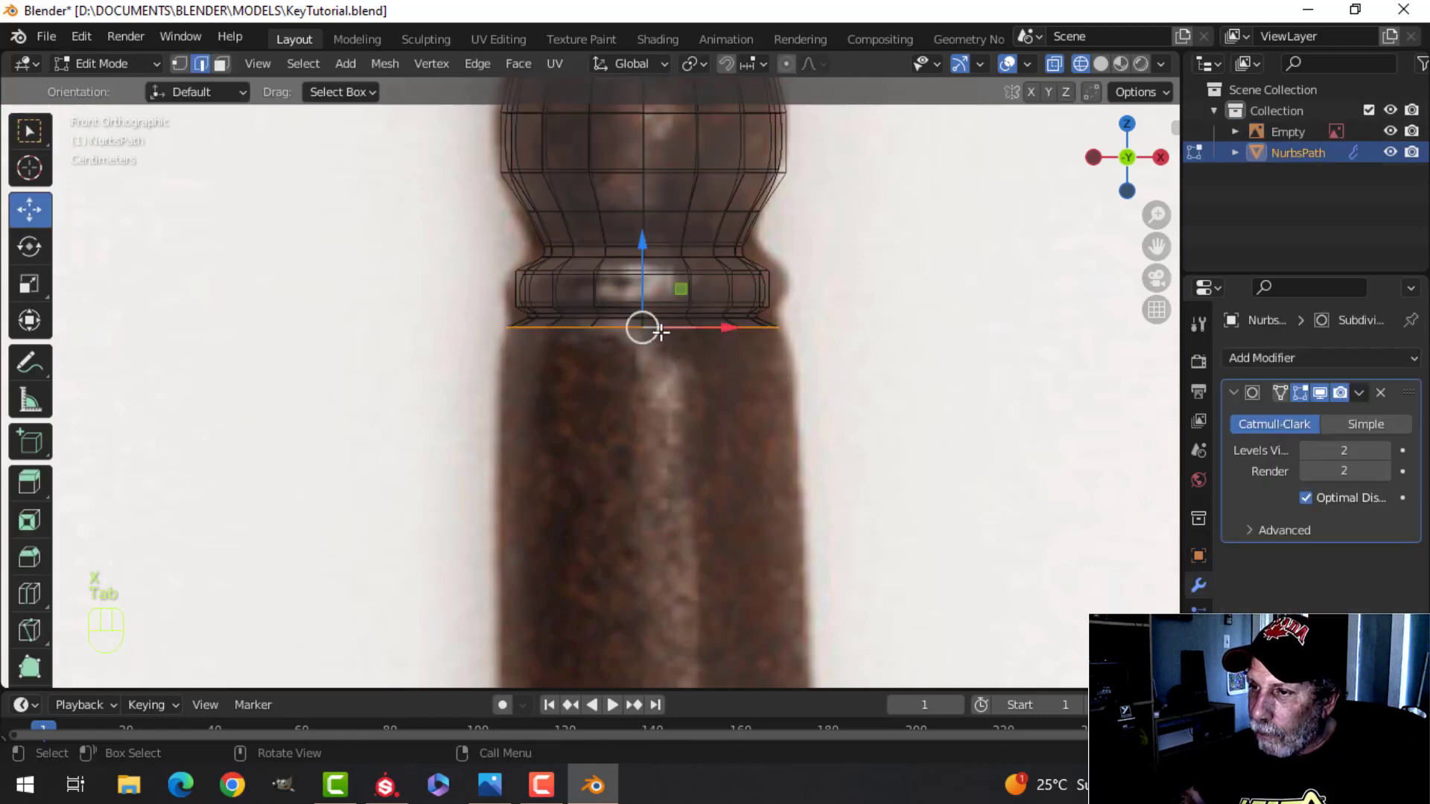
Step: Extrude the bottom loop straight down to form the long plain shaft, ending just above the lower collar
{"action": "scroll", "coordinate": [706, 395], "scroll_direction": "down", "scroll_amount": 1}
{"action": "middle_click_drag", "start_coordinate": [731, 399], "coordinate": [750, 357], "text": "shift"}
{"action": "key", "text": "e"}
{"action": "left_click", "coordinate": [750, 358]}
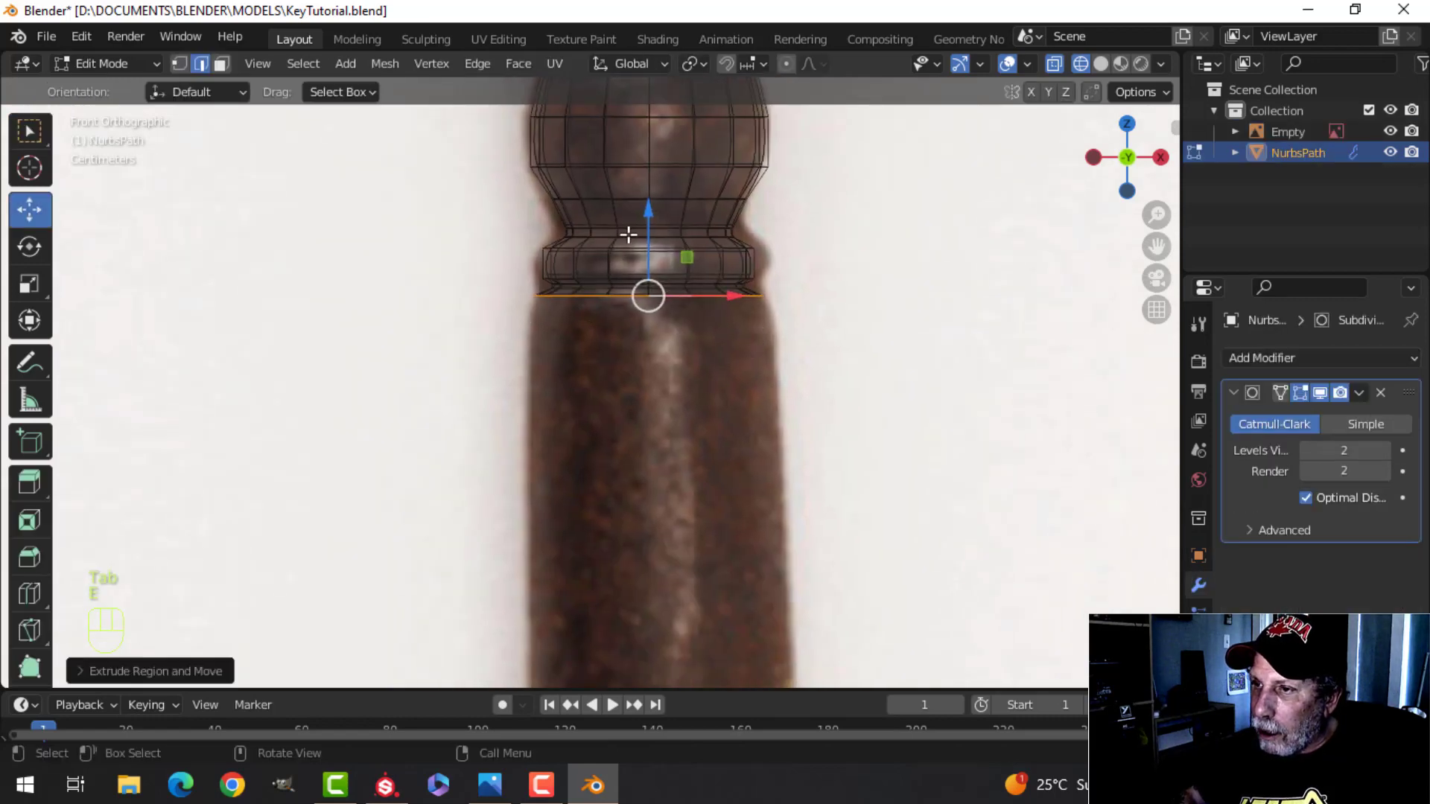
{"action": "left_click_drag", "start_coordinate": [655, 242], "coordinate": [681, 458]}
{"action": "scroll", "coordinate": [700, 479], "scroll_direction": "down", "scroll_amount": 2}
{"action": "middle_click_drag", "start_coordinate": [700, 479], "coordinate": [738, 265], "text": "shift"}
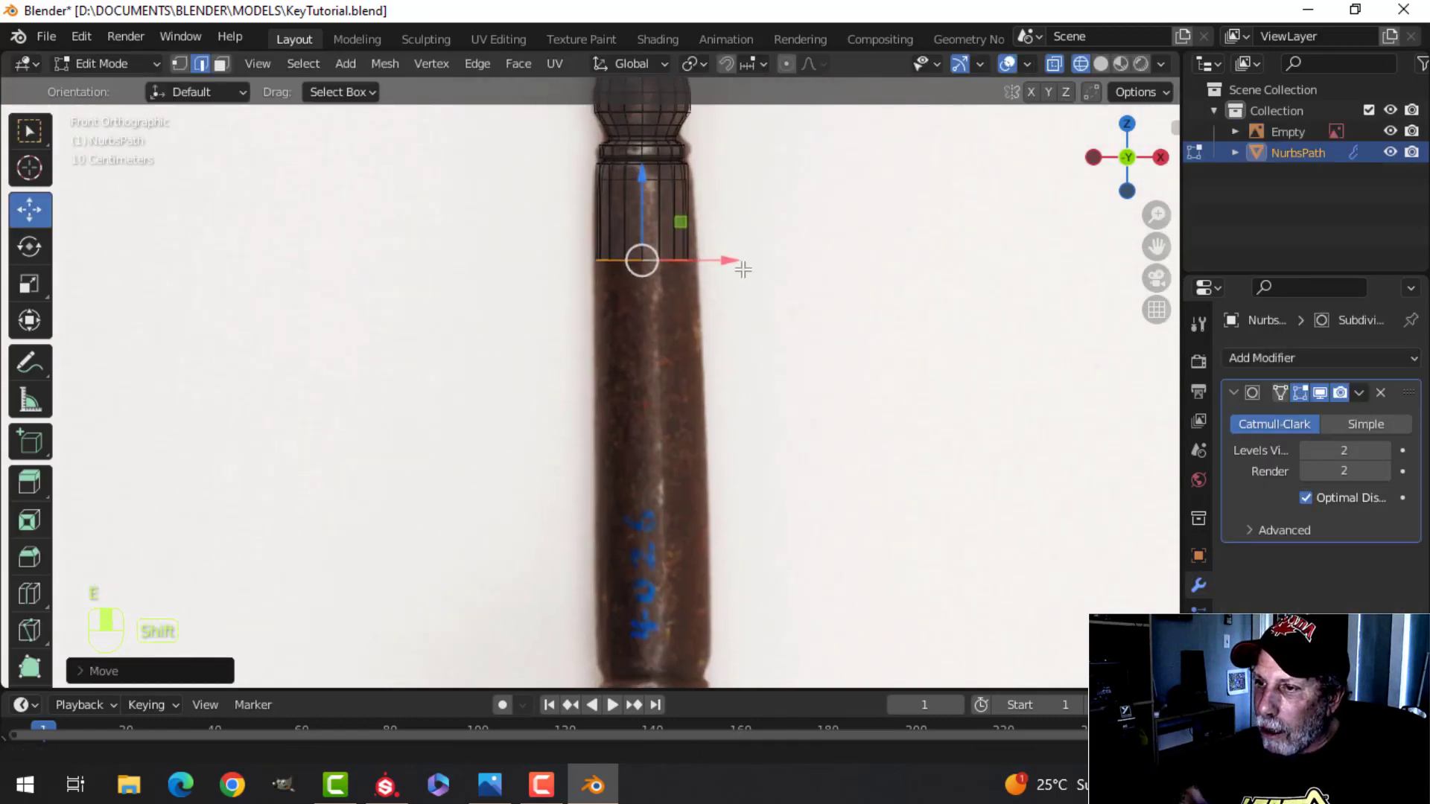
{"action": "scroll", "coordinate": [711, 360], "scroll_direction": "down", "scroll_amount": 1}
{"action": "middle_click_drag", "start_coordinate": [712, 360], "coordinate": [756, 286], "text": "shift"}
{"action": "left_click_drag", "start_coordinate": [679, 143], "coordinate": [726, 430]}
Step: Shift the reference image along X to a location of -0.1526 to center it on the lower shaft, and return to editing the mesh
{"action": "scroll", "coordinate": [785, 436], "scroll_direction": "up", "scroll_amount": 4}
{"action": "middle_click_drag", "start_coordinate": [785, 436], "coordinate": [697, 295], "text": "shift"}
{"action": "key", "text": "Tab"}
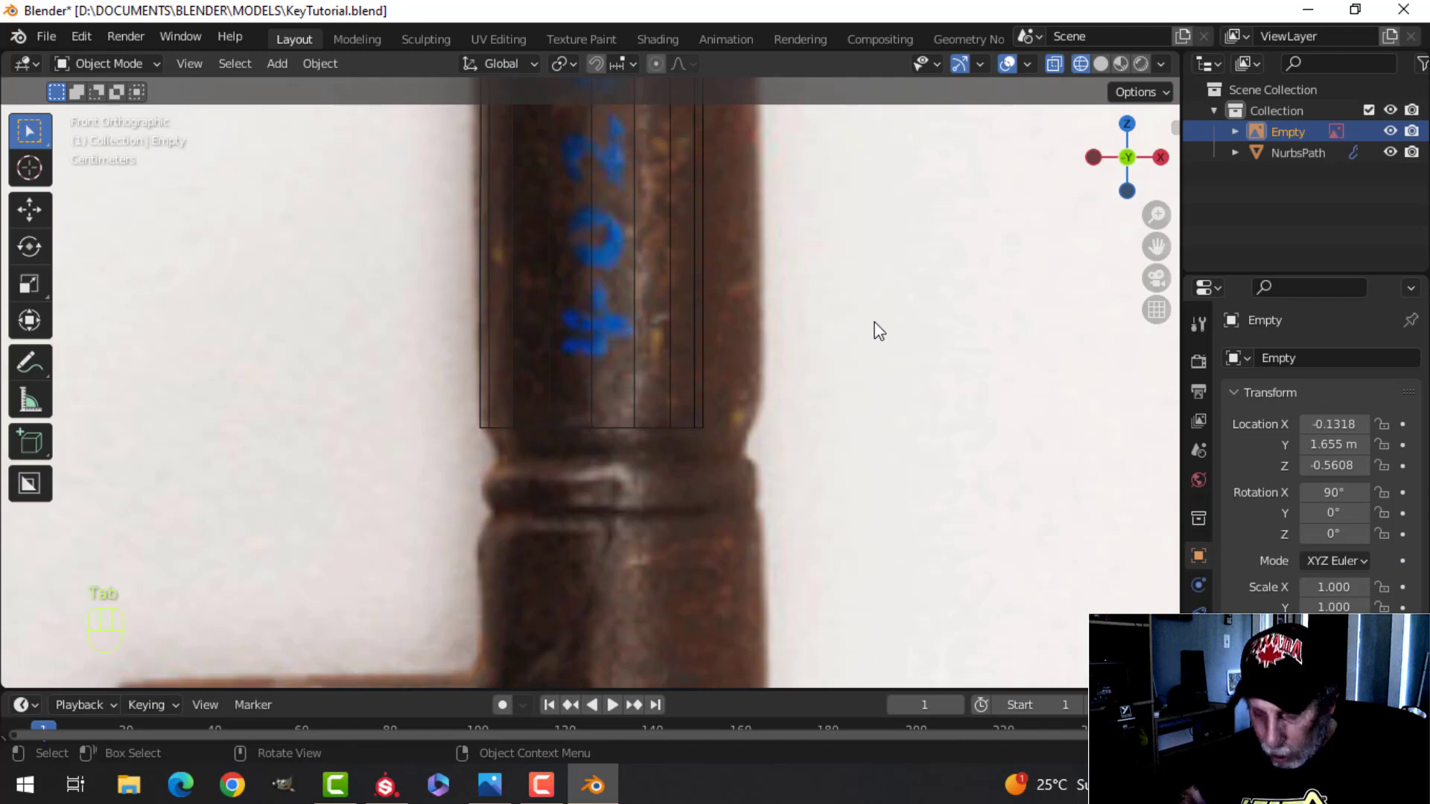
{"action": "key", "text": "g"}
{"action": "key", "text": "x"}
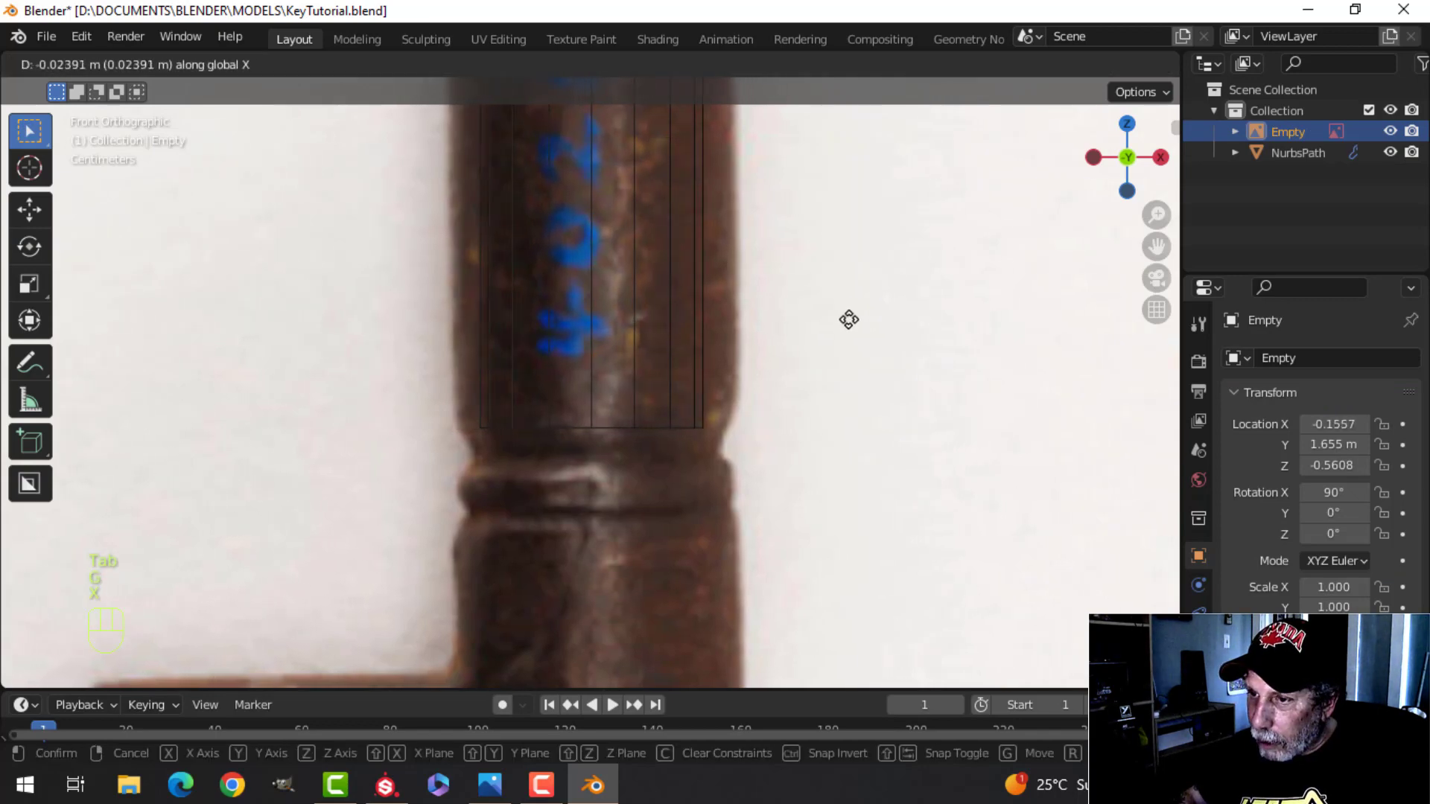
{"action": "left_click", "coordinate": [852, 317]}
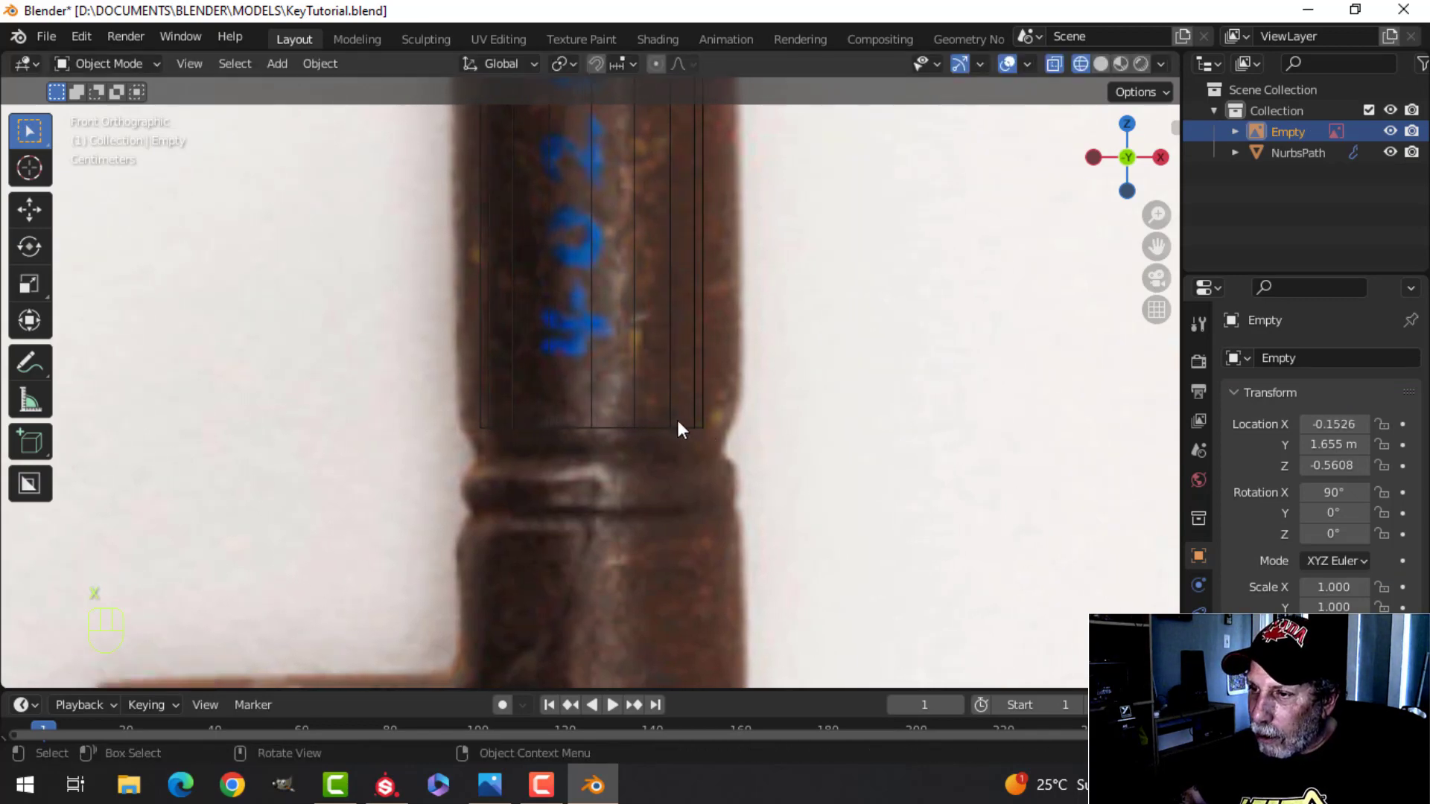
{"action": "left_click", "coordinate": [692, 430]}
{"action": "key", "text": "Tab"}
Step: Extrude the shaft's bottom loop about 0.022 m down and scale it inward to taper toward the lower collar
{"action": "scroll", "coordinate": [732, 432], "scroll_direction": "up", "scroll_amount": 1}
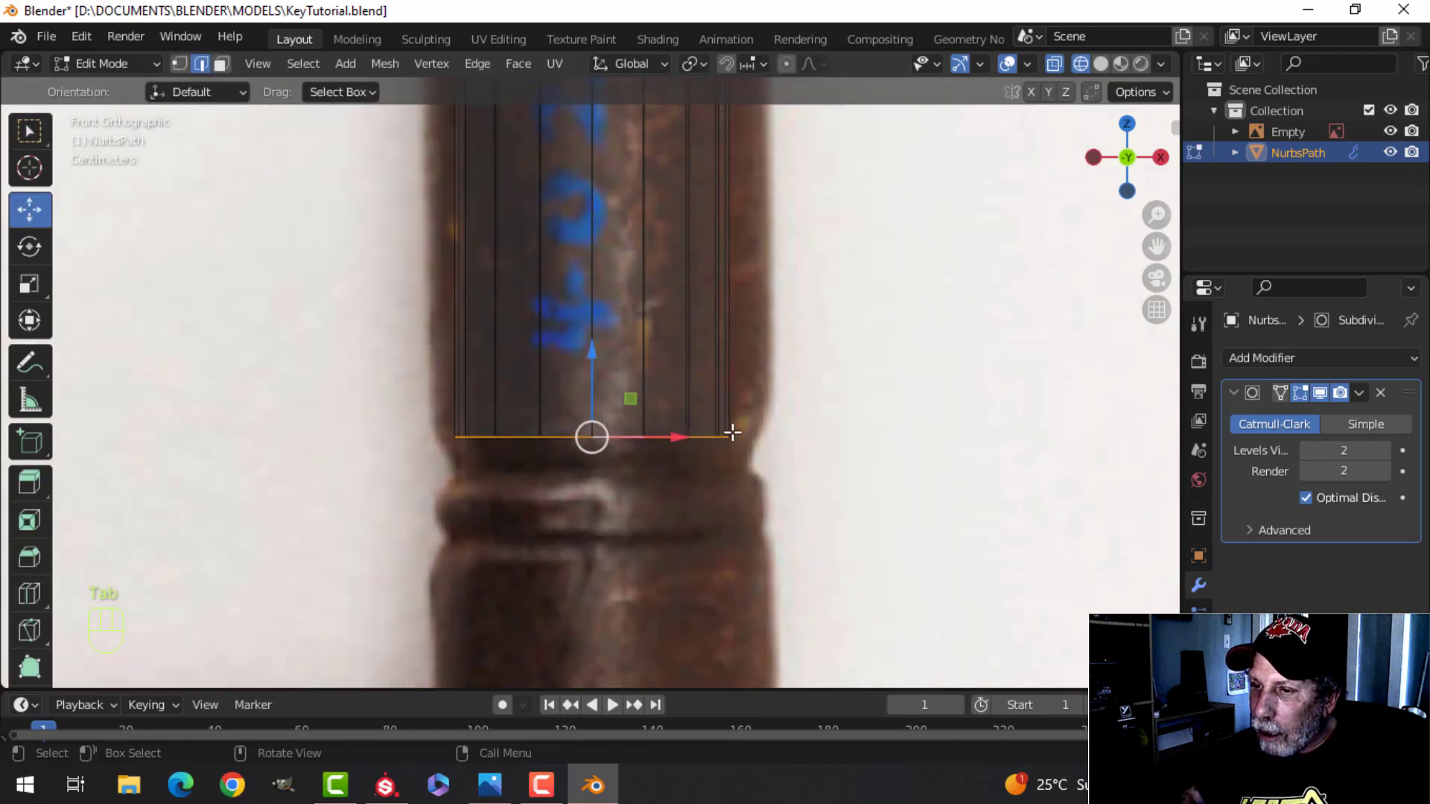
{"action": "left_click_drag", "start_coordinate": [593, 370], "coordinate": [593, 369]}
{"action": "key", "text": "e"}
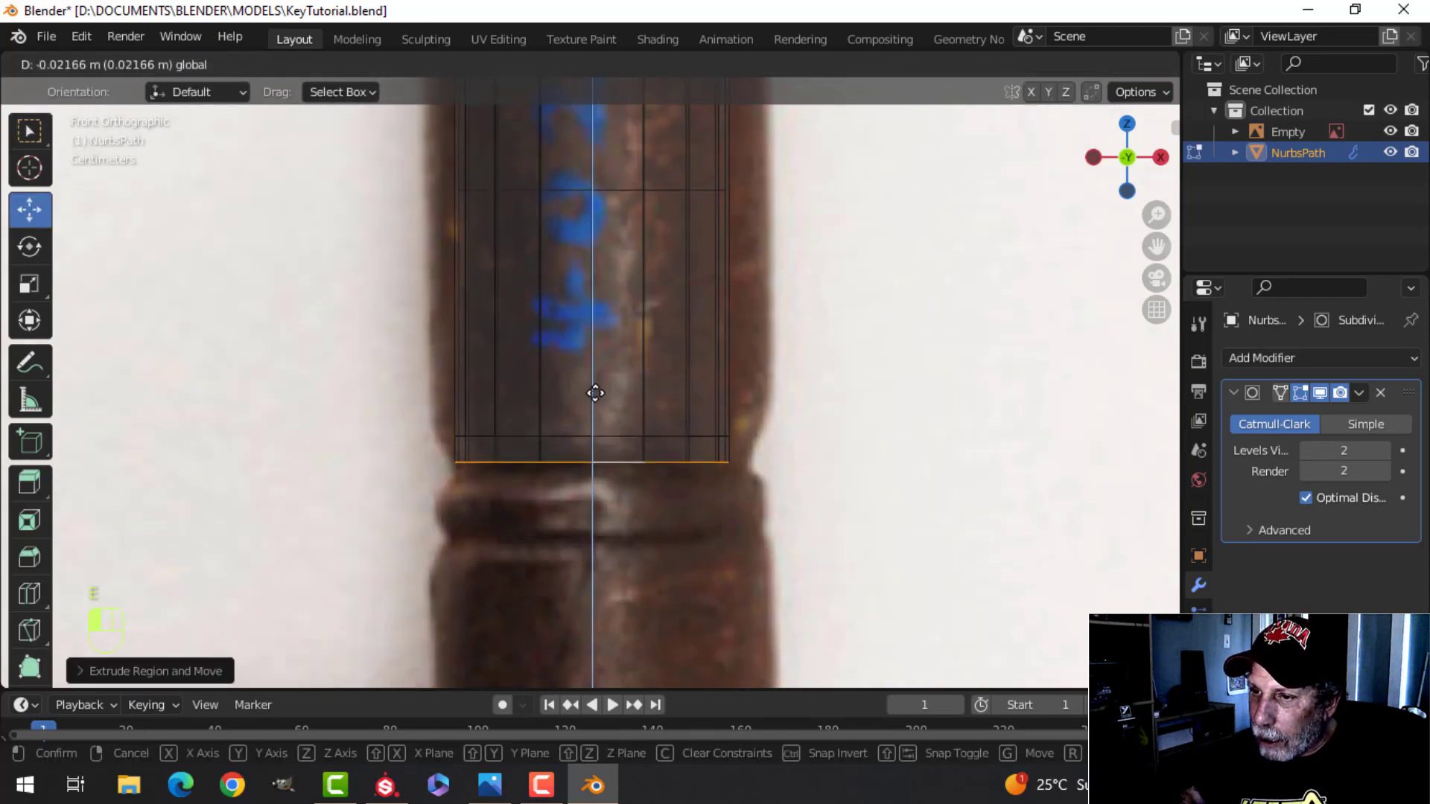
{"action": "left_click", "coordinate": [592, 393]}
{"action": "key", "text": "s"}
{"action": "left_click", "coordinate": [772, 422]}
Step: Extrude a short neck below the taper and flare the next extruded loop outward to start the lower collar
{"action": "middle_click_drag", "start_coordinate": [706, 469], "coordinate": [729, 368], "text": "shift"}
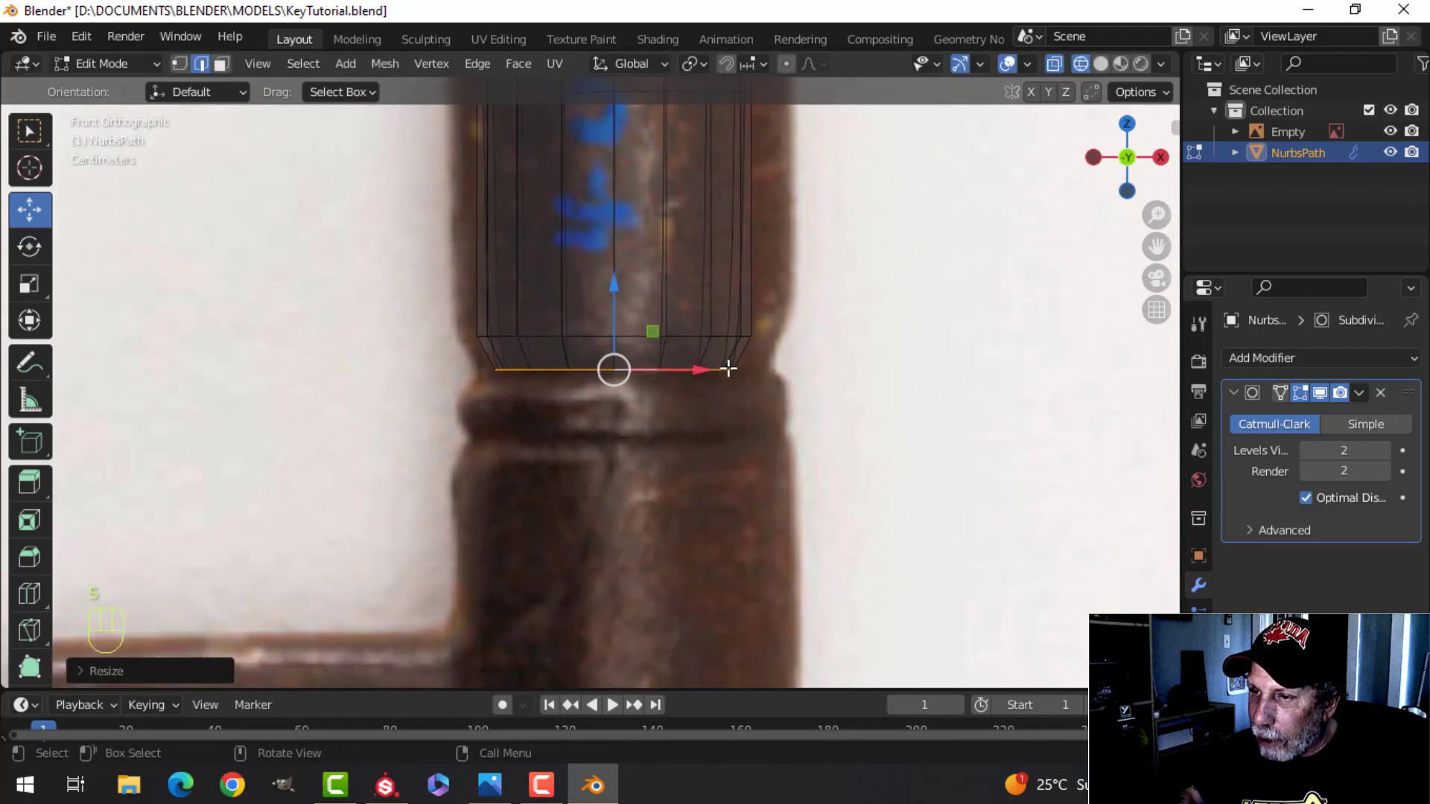
{"action": "key", "text": "e"}
{"action": "left_click", "coordinate": [737, 365]}
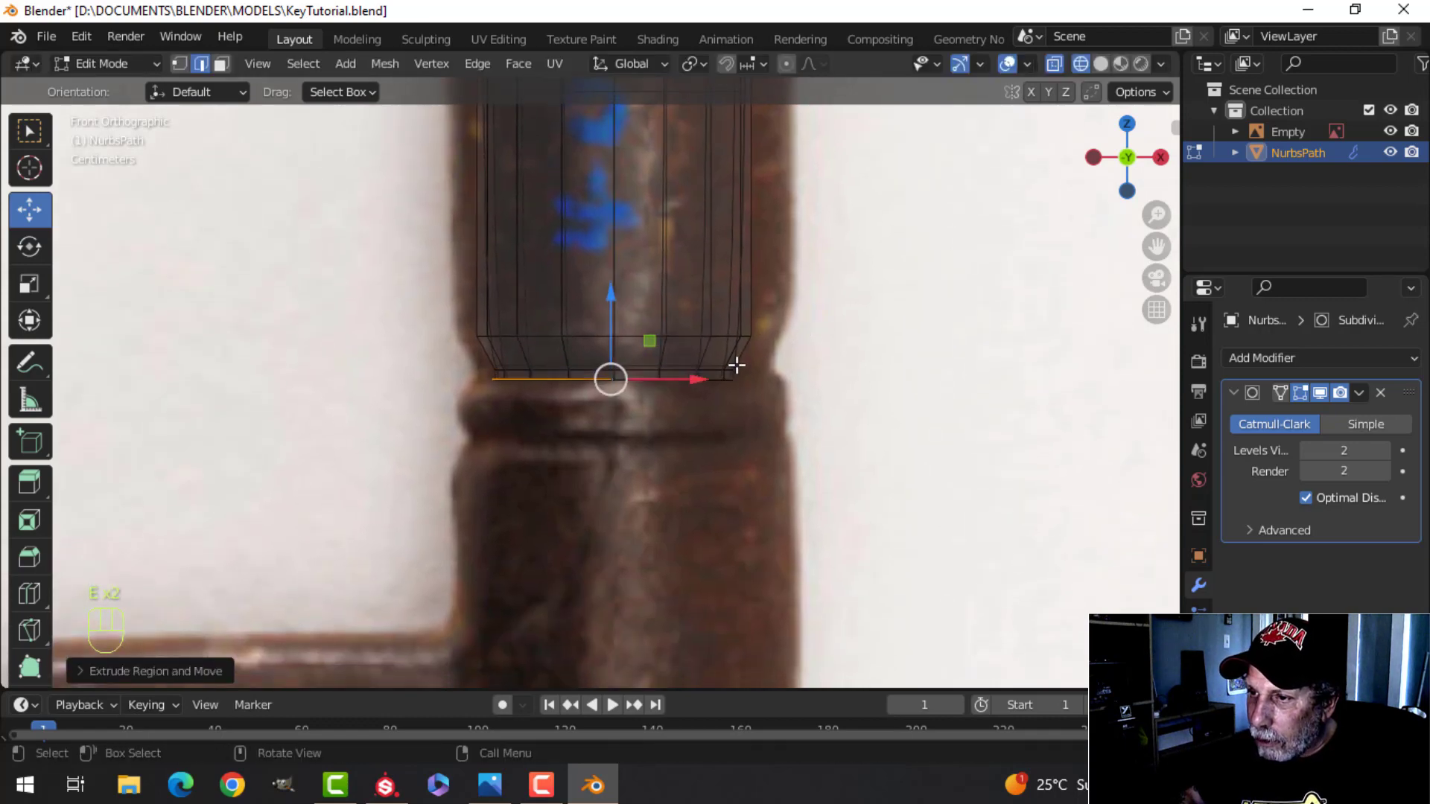
{"action": "key", "text": "s"}
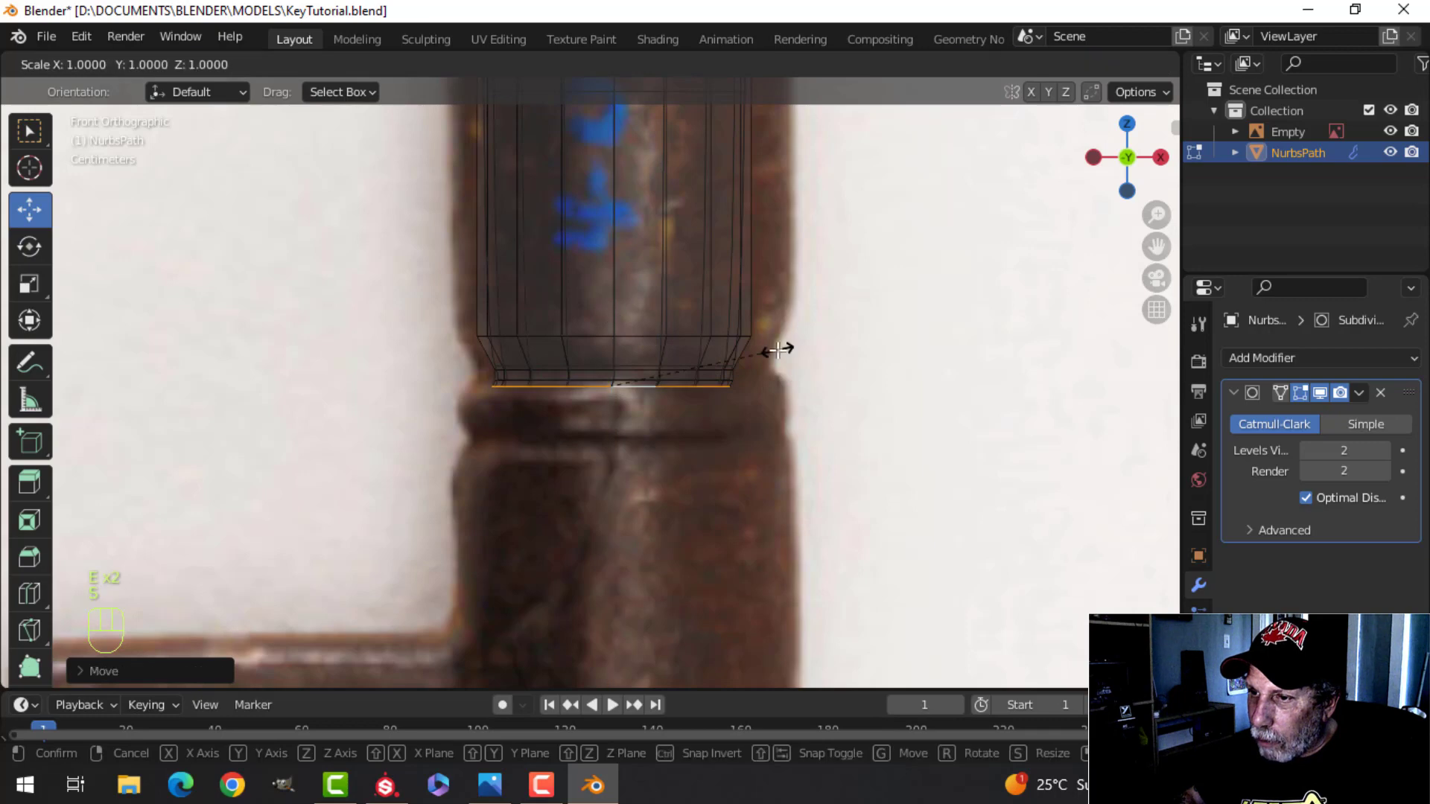
{"action": "left_click", "coordinate": [807, 360]}
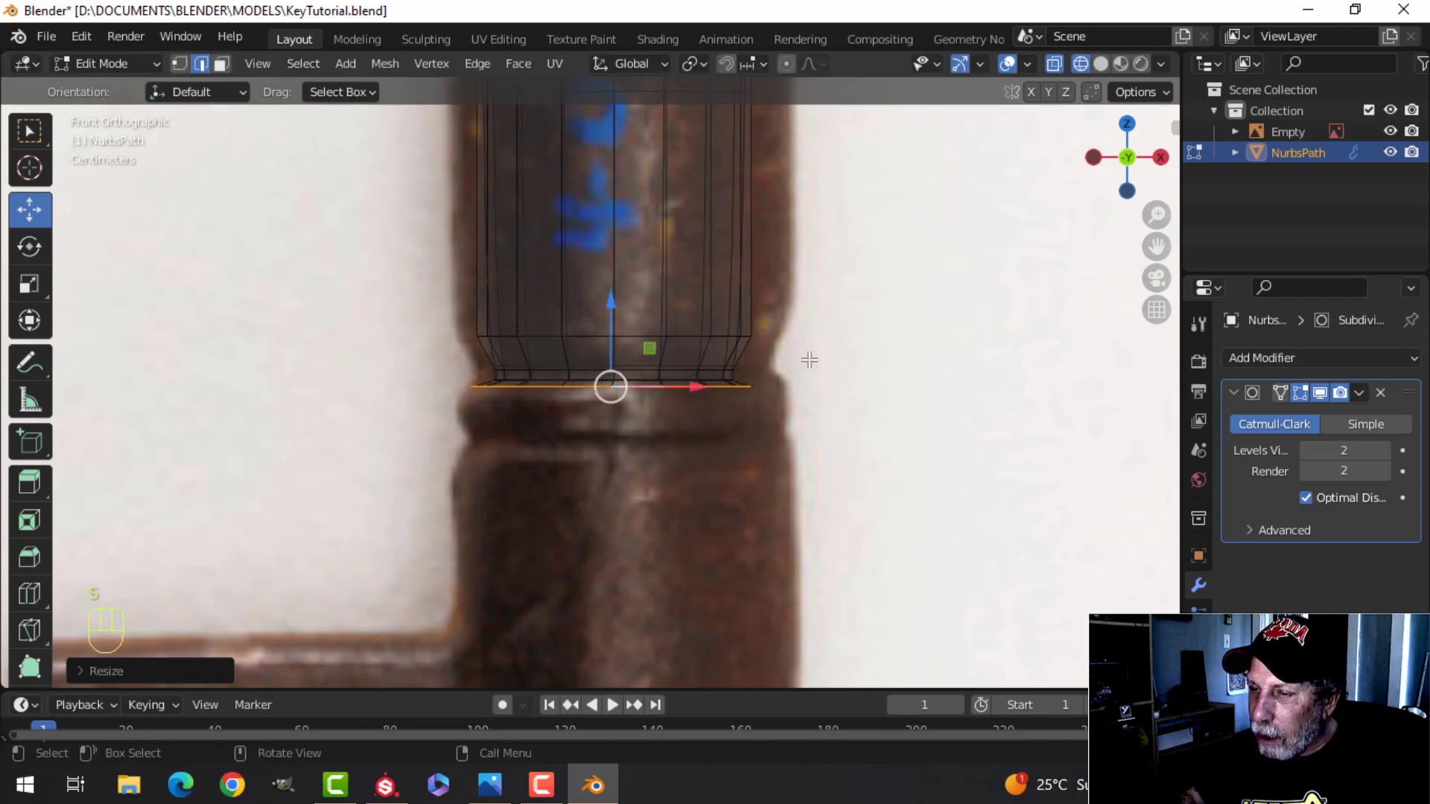
Step: Extrude the flared loop straight down to form the side of the lower collar
{"action": "scroll", "coordinate": [792, 362], "scroll_direction": "down", "scroll_amount": 1}
{"action": "scroll", "coordinate": [730, 307], "scroll_direction": "down", "scroll_amount": 1}
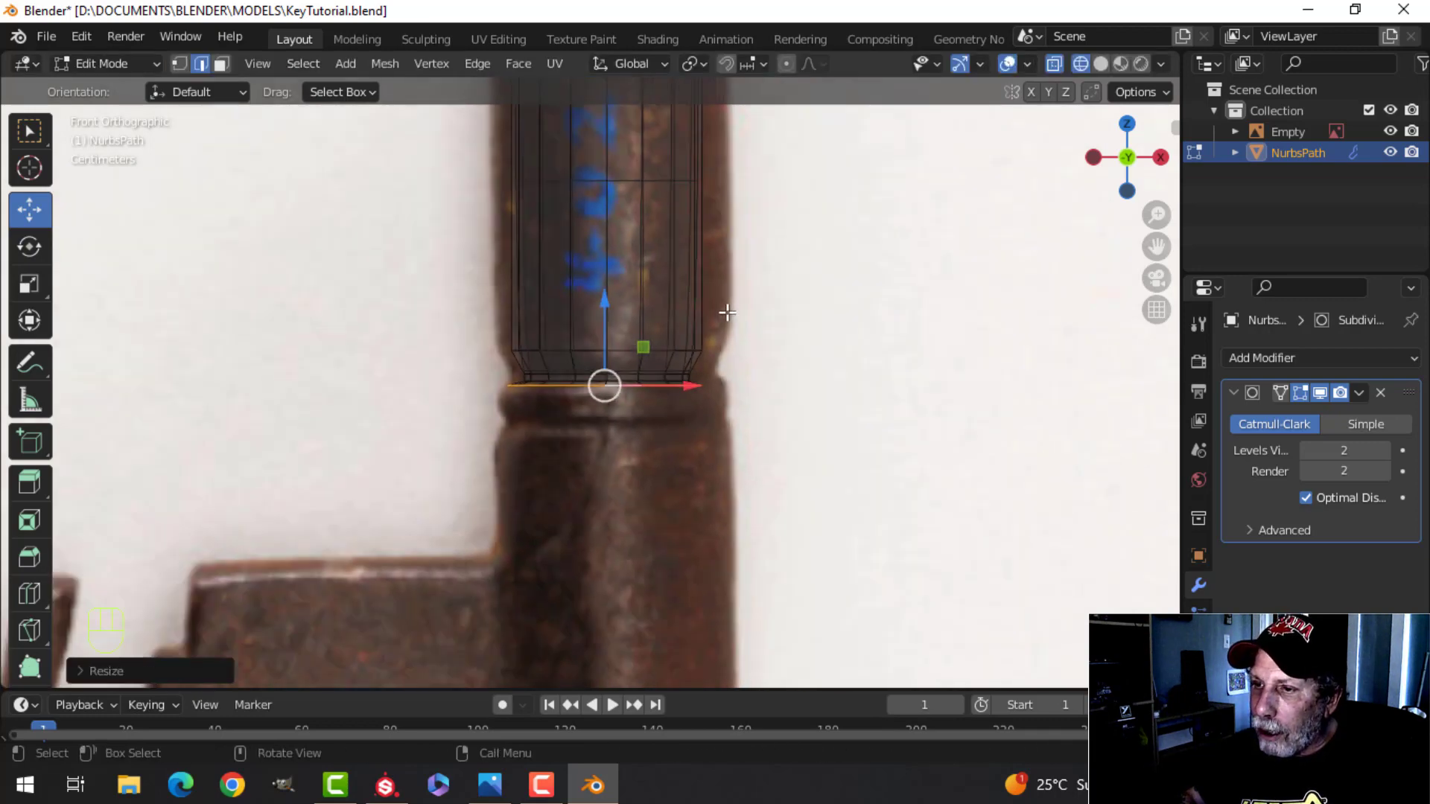
{"action": "scroll", "coordinate": [632, 357], "scroll_direction": "down", "scroll_amount": 1}
{"action": "middle_click_drag", "start_coordinate": [662, 347], "coordinate": [653, 300], "text": "shift"}
{"action": "scroll", "coordinate": [655, 332], "scroll_direction": "up", "scroll_amount": 2}
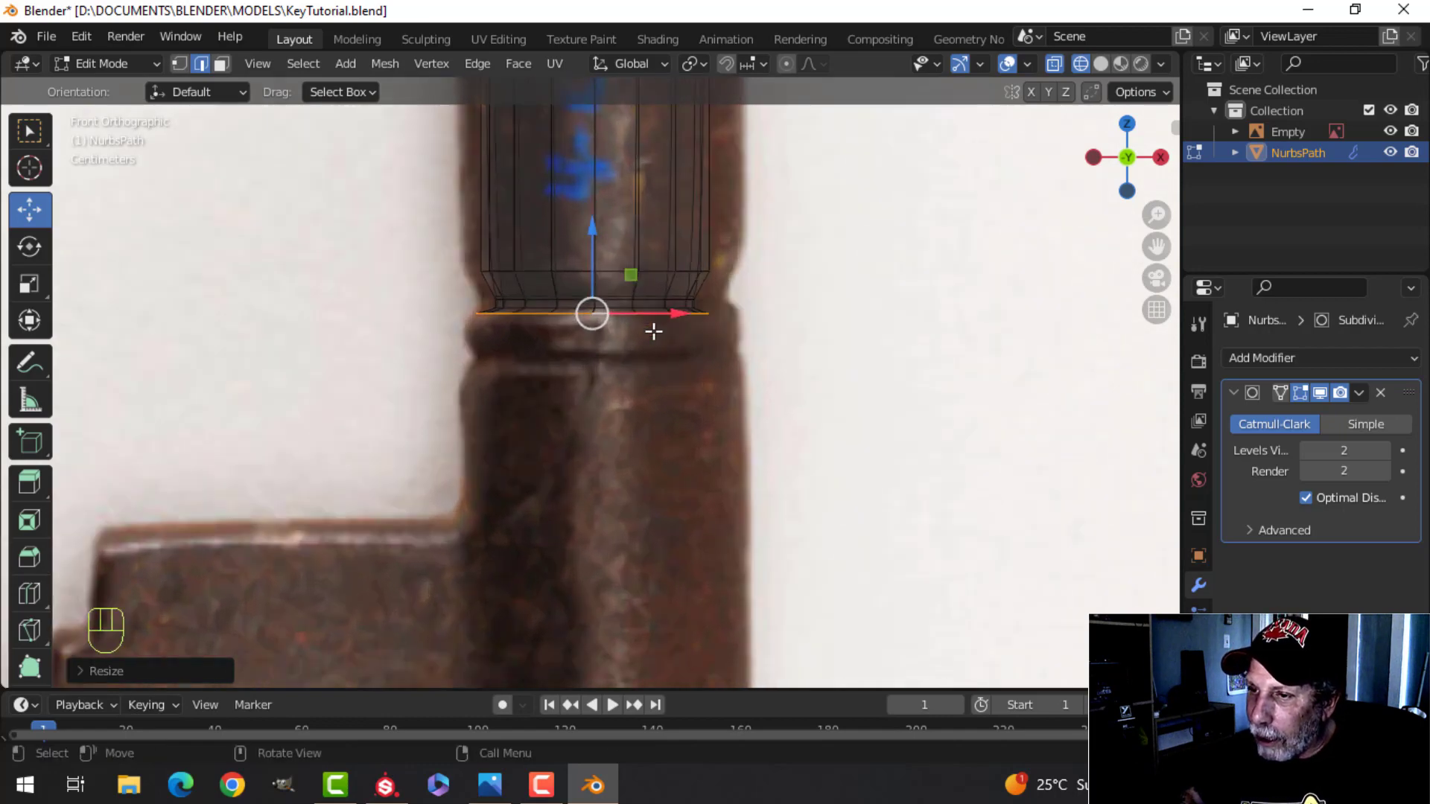
{"action": "key", "text": "e"}
{"action": "left_click", "coordinate": [595, 305]}
{"action": "left_click_drag", "start_coordinate": [588, 236], "coordinate": [592, 285]}
Step: Extrude another short loop at the base of the lower collar and scale it inward
{"action": "key", "text": "e"}
{"action": "left_click", "coordinate": [584, 348]}
{"action": "key", "text": "s"}
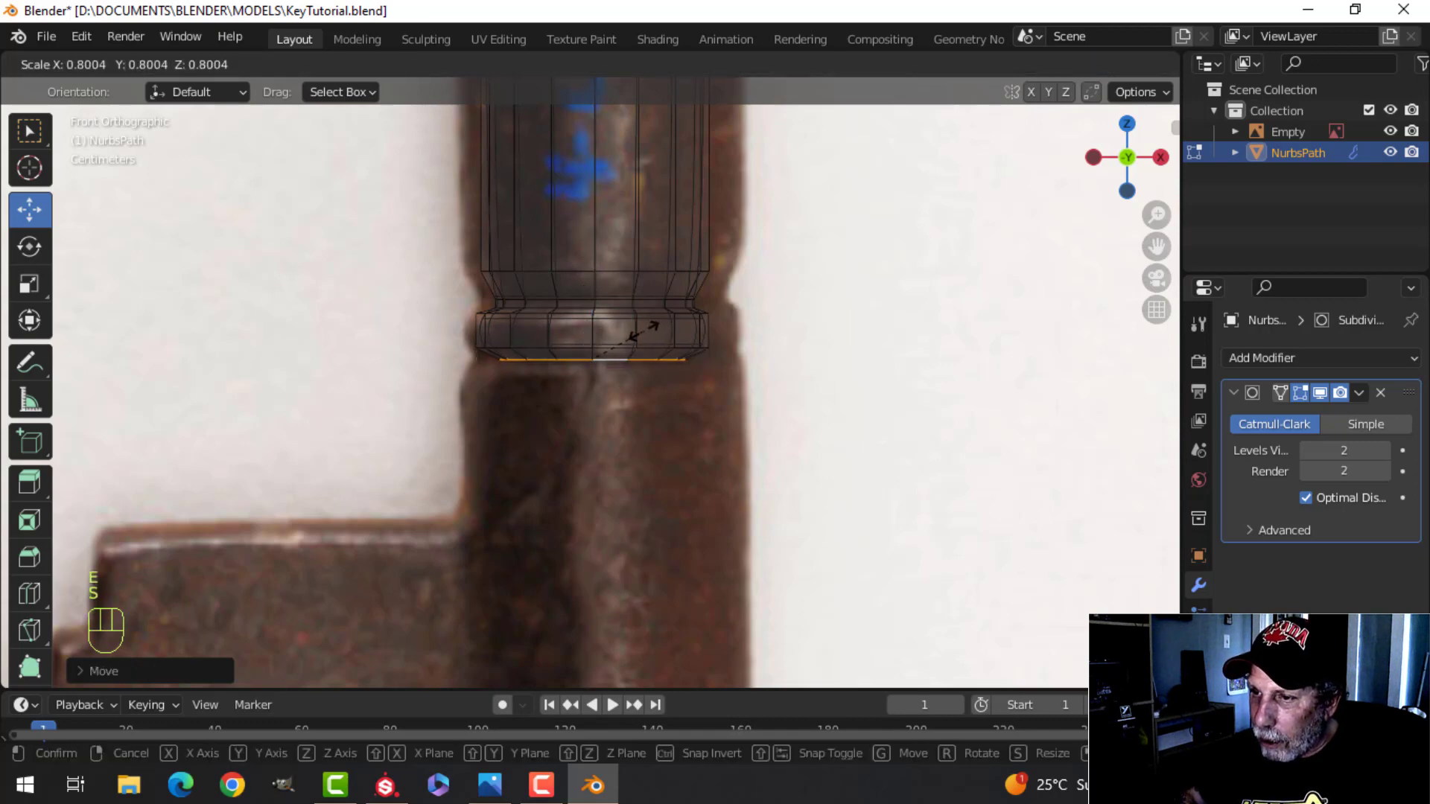
{"action": "left_click", "coordinate": [646, 328]}
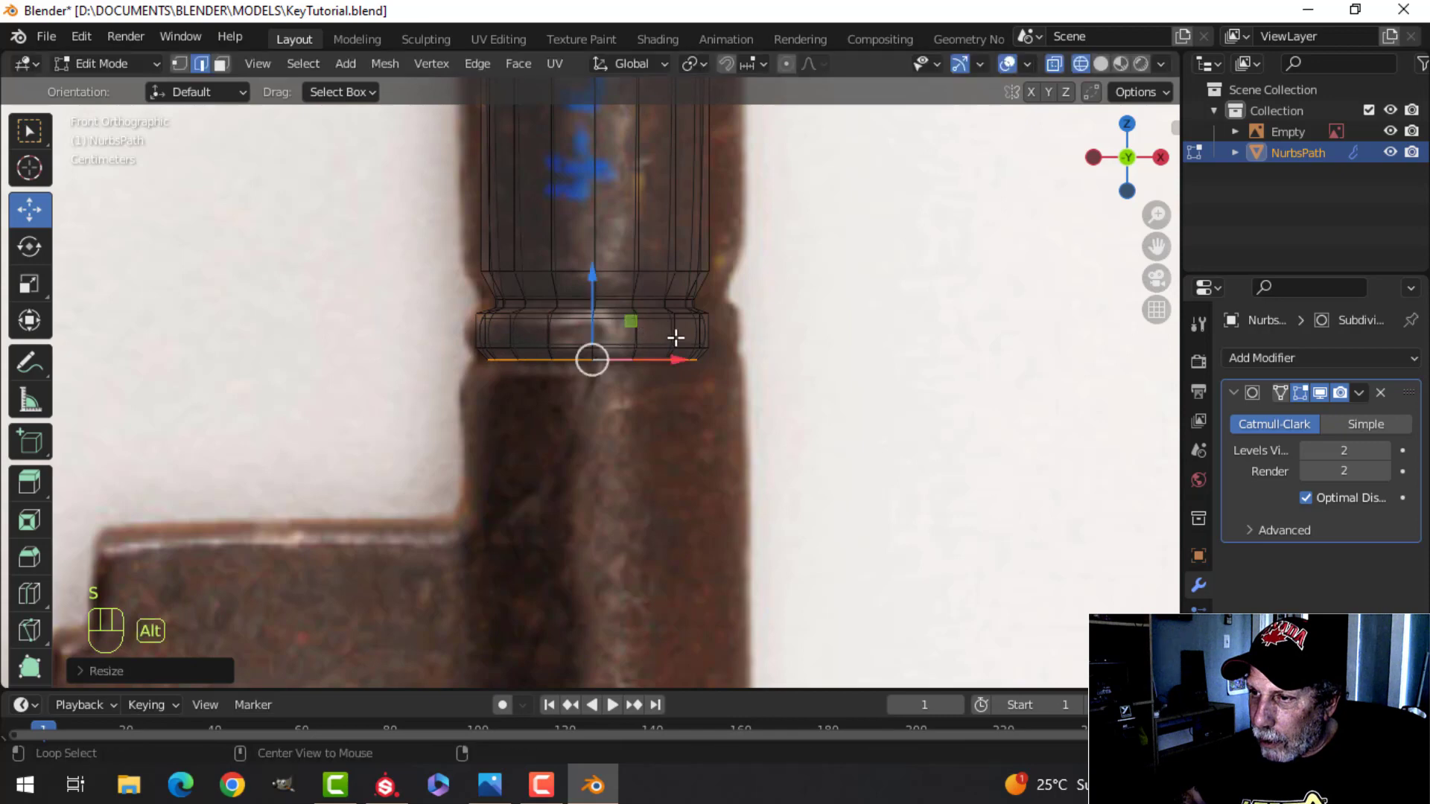
Step: Add a loop cut around the middle of the lower collar and scale it outward to about 1.09
{"action": "key", "text": "alt+a"}
{"action": "key", "text": "ctrl+r"}
{"action": "left_click", "coordinate": [591, 329]}
{"action": "key", "text": "s"}
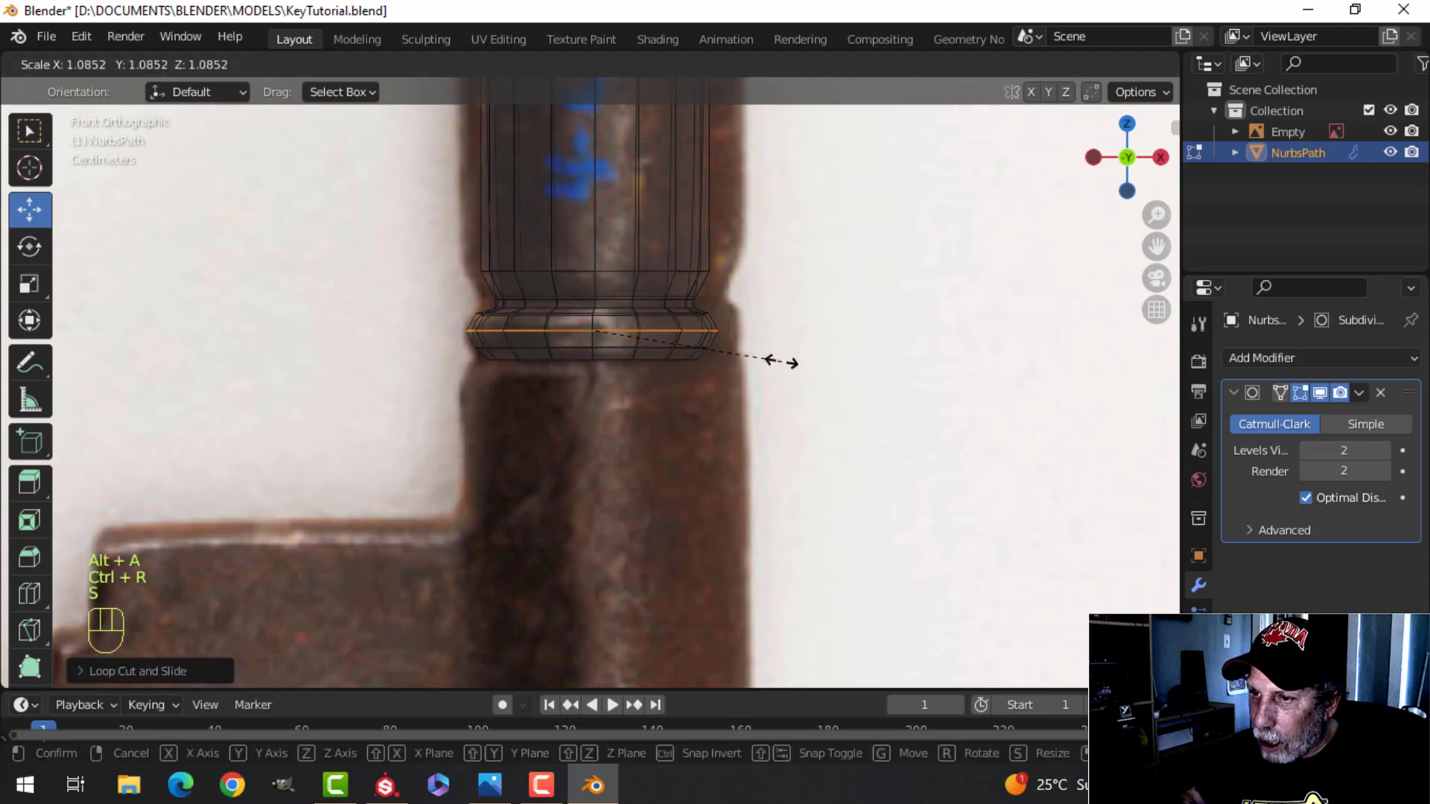
{"action": "left_click", "coordinate": [781, 362]}
{"action": "scroll", "coordinate": [779, 363], "scroll_direction": "up", "scroll_amount": 2}
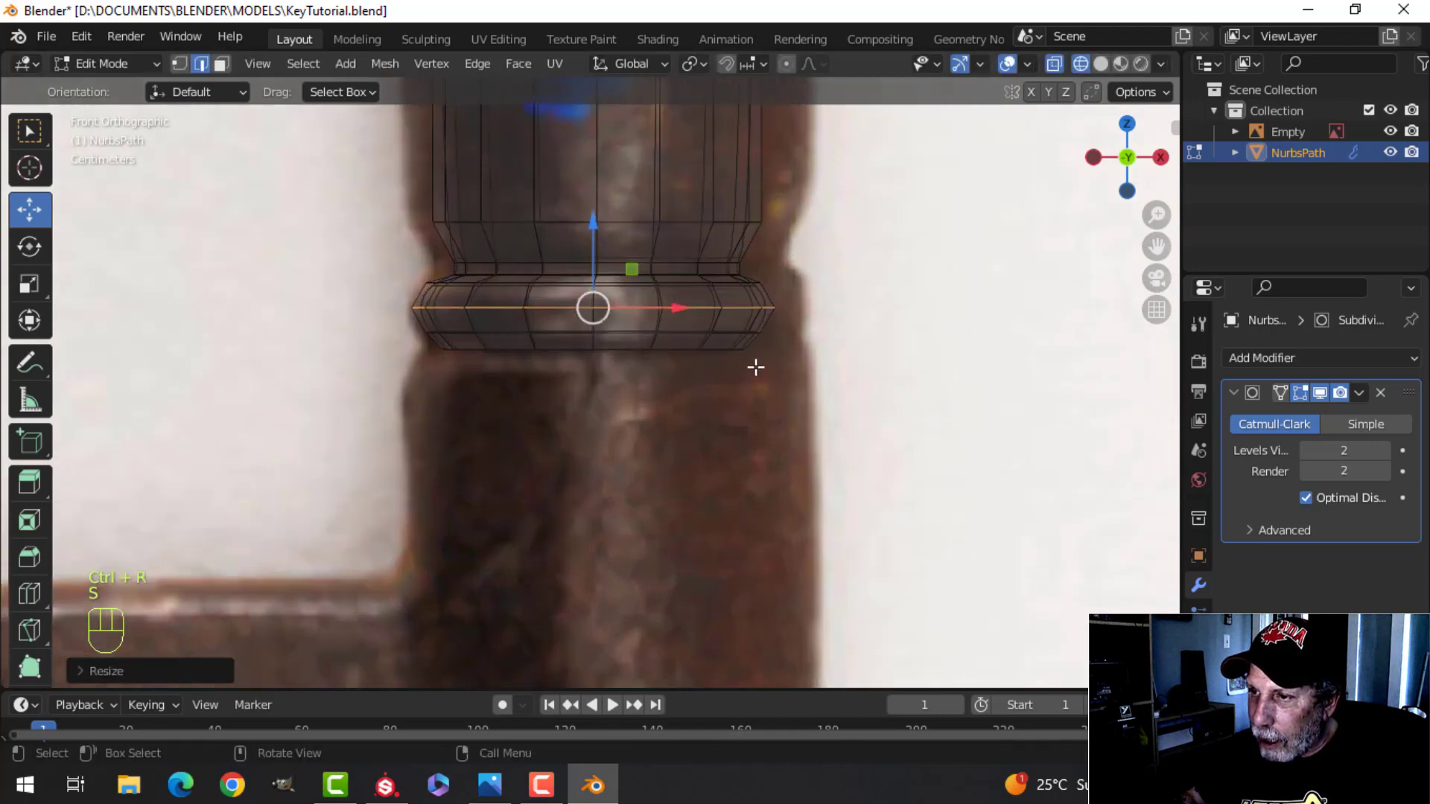
Step: Select the lower collar's bottom edge loop and extrude it down into a short neck
{"action": "key", "text": "alt+a"}
{"action": "left_click", "coordinate": [572, 350], "text": "alt+shift"}
{"action": "scroll", "coordinate": [658, 345], "scroll_direction": "down", "scroll_amount": 4}
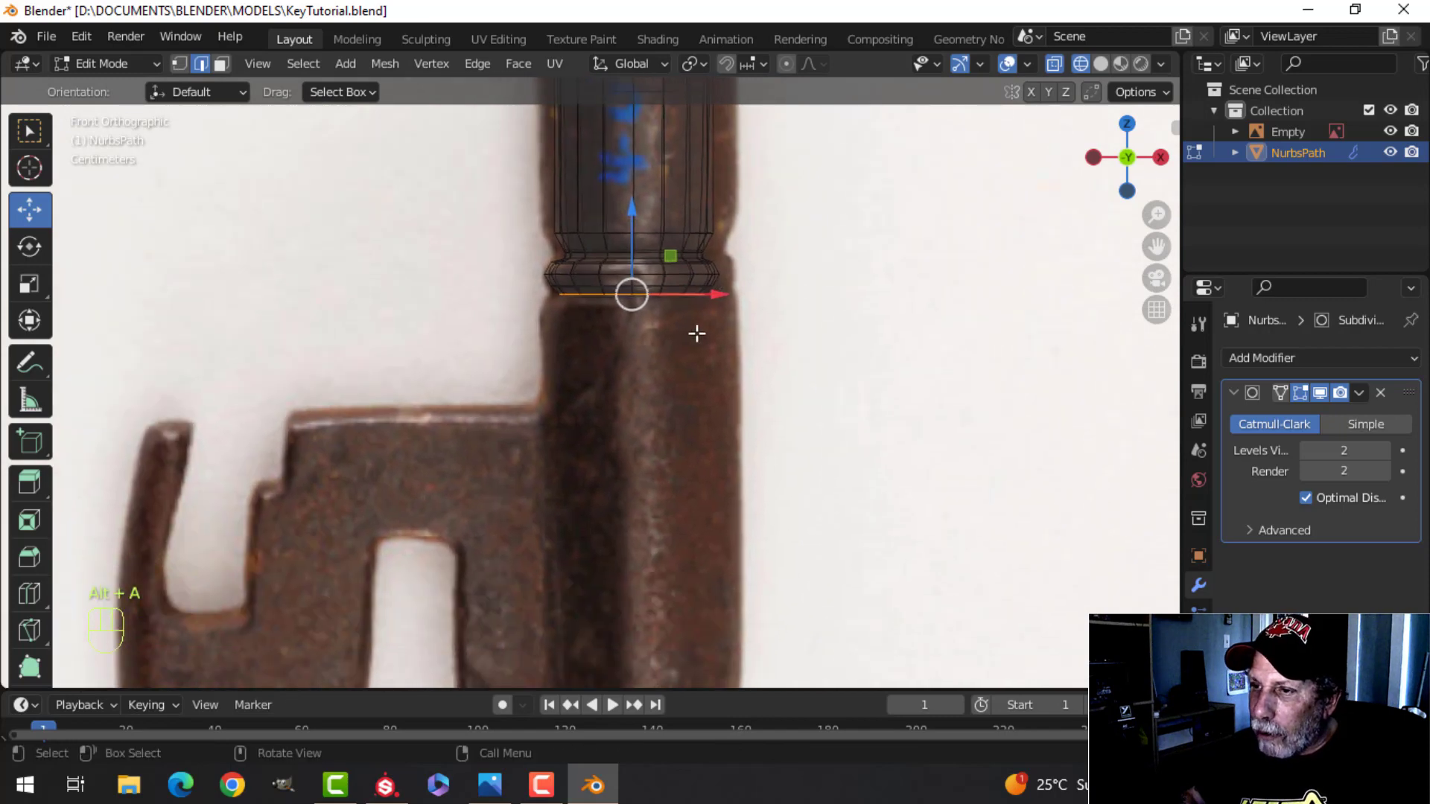
{"action": "scroll", "coordinate": [654, 356], "scroll_direction": "up", "scroll_amount": 3}
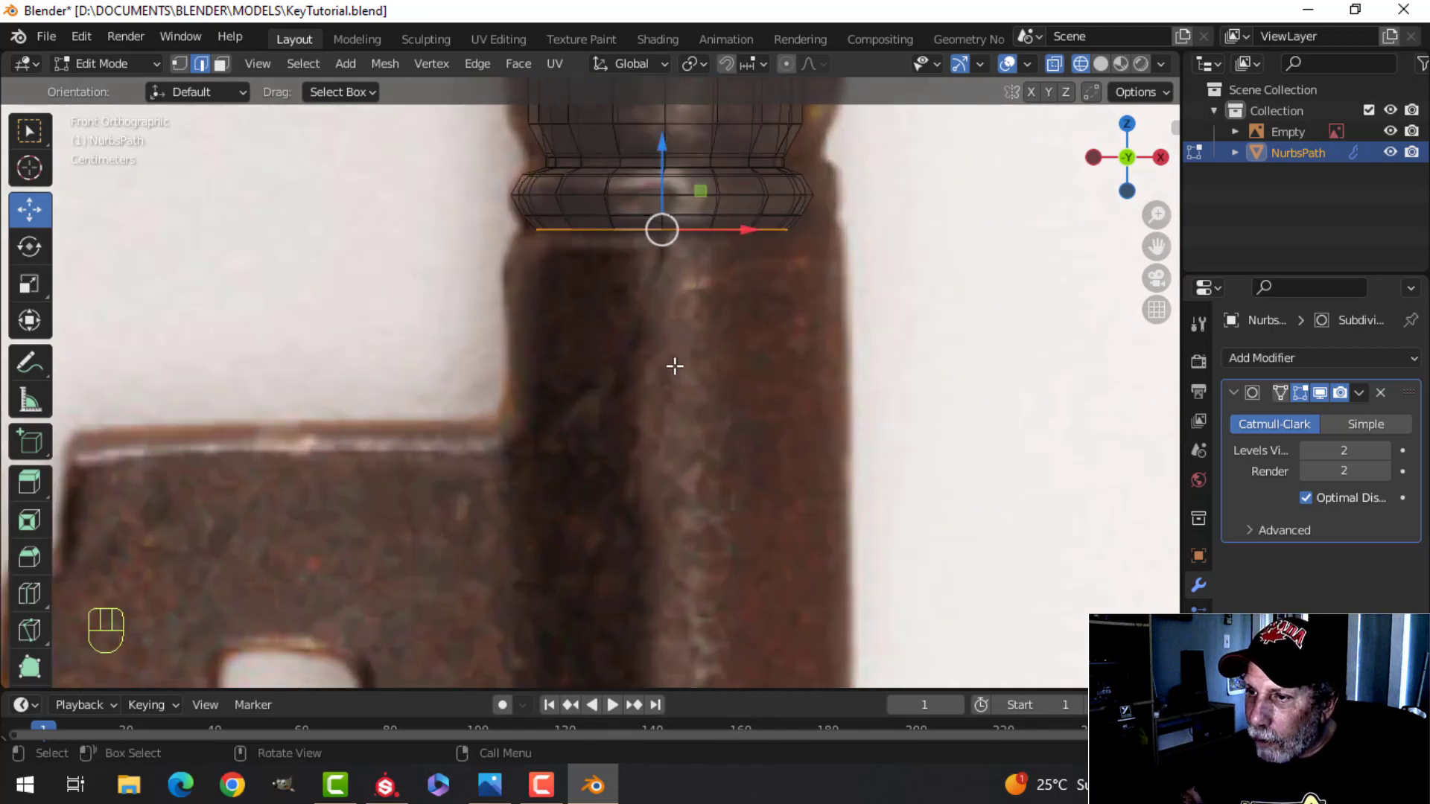
{"action": "scroll", "coordinate": [590, 427], "scroll_direction": "down", "scroll_amount": 1}
{"action": "scroll", "coordinate": [362, 454], "scroll_direction": "down", "scroll_amount": 3}
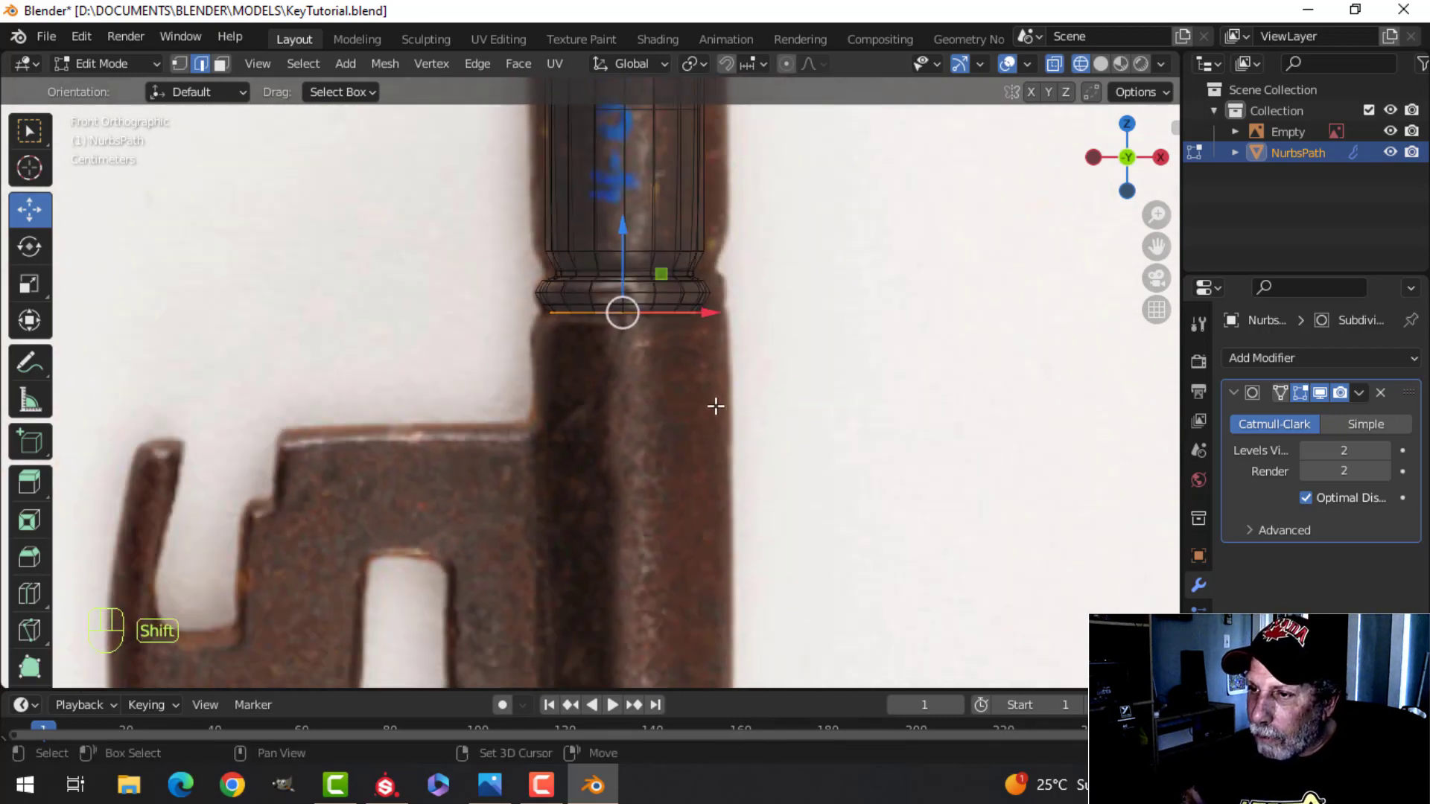
{"action": "scroll", "coordinate": [692, 411], "scroll_direction": "up", "scroll_amount": 1}
{"action": "key", "text": "e"}
{"action": "left_click_drag", "start_coordinate": [628, 237], "coordinate": [626, 245]}
Step: Extrude another loop below the neck and scale it outward to about 1.22 to match the shaft beside the bit
{"action": "key", "text": "e"}
{"action": "left_click", "coordinate": [806, 389]}
{"action": "key", "text": "s"}
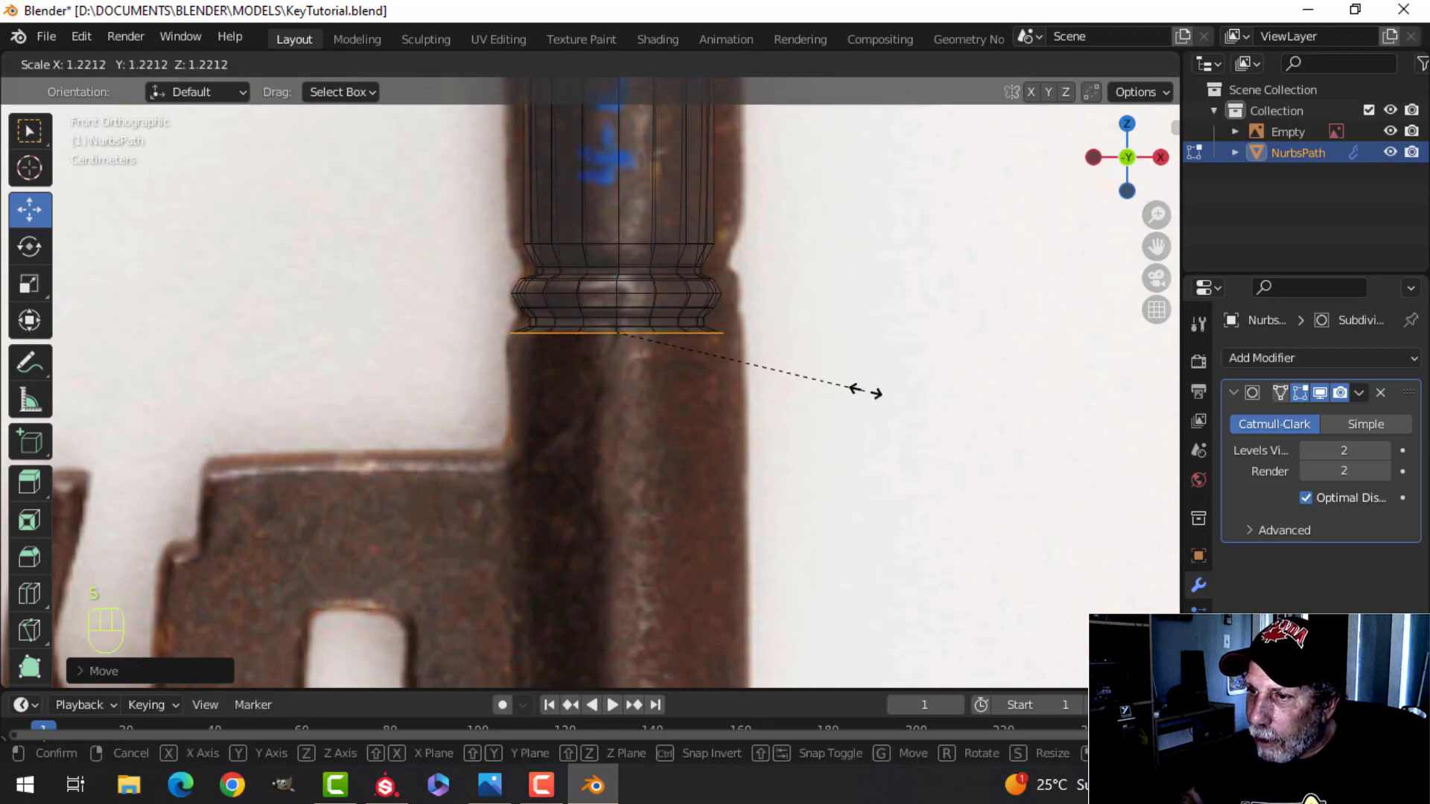
{"action": "left_click", "coordinate": [866, 393]}
Step: Extrude the flared loop about 0.14 m down along Z to the upper edge of the key's bit
{"action": "scroll", "coordinate": [840, 359], "scroll_direction": "down", "scroll_amount": 3}
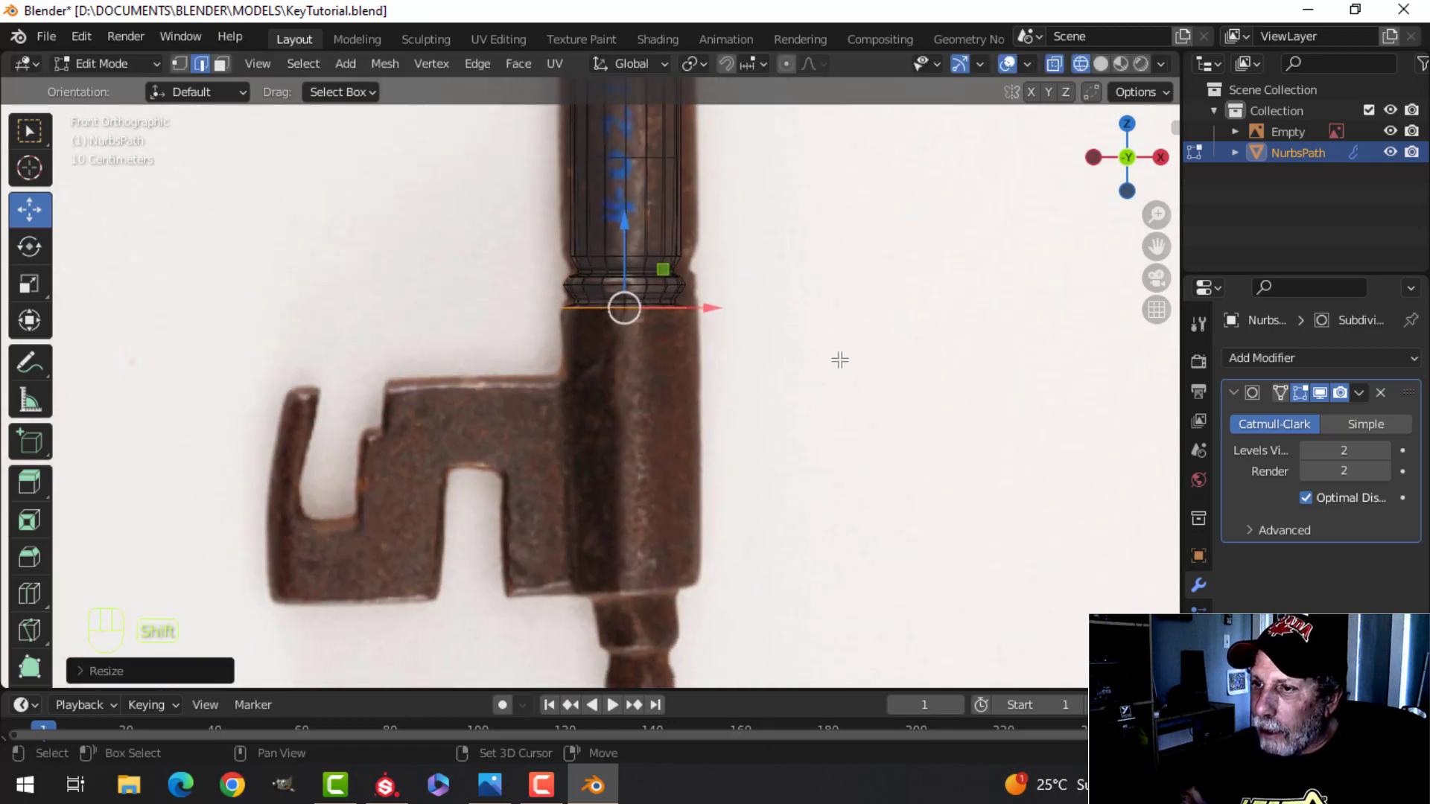
{"action": "key", "text": "e"}
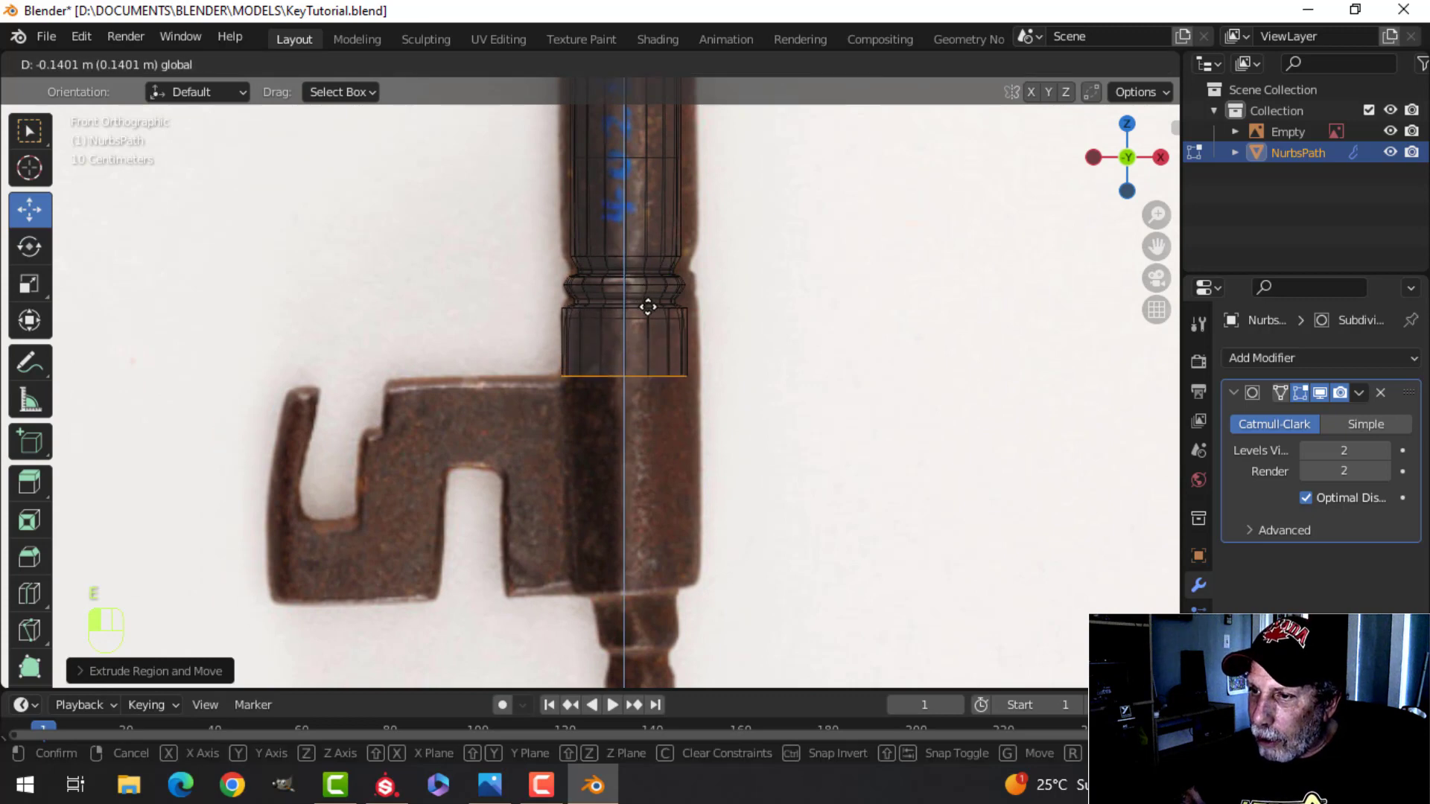
{"action": "left_click", "coordinate": [649, 308]}
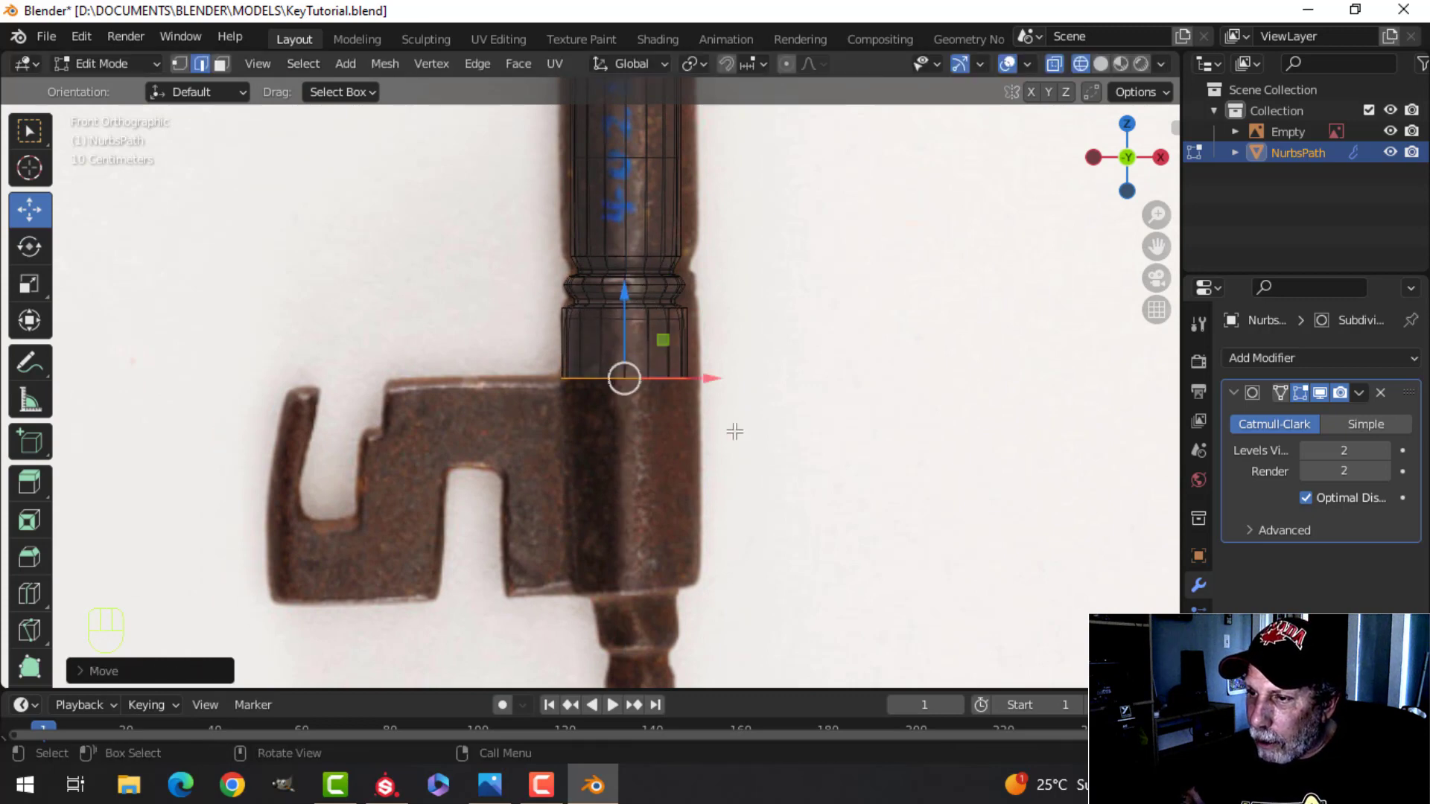
Step: Extrude the shaft's end loop straight down along Z to the lower edge of the key's bit
{"action": "scroll", "coordinate": [735, 432], "scroll_direction": "down", "scroll_amount": 1}
{"action": "key", "text": "e"}
{"action": "left_click", "coordinate": [749, 362]}
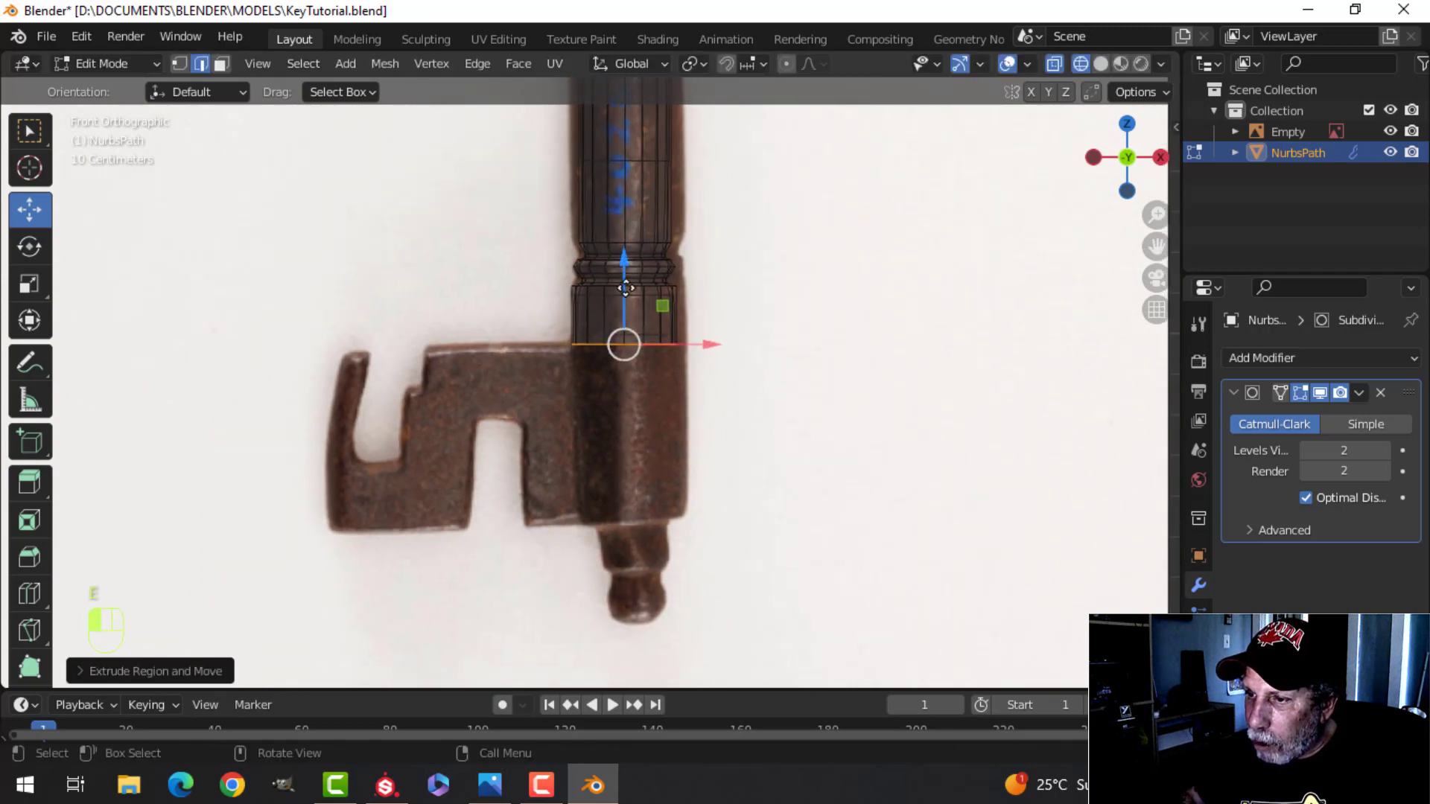
{"action": "left_click_drag", "start_coordinate": [625, 288], "coordinate": [655, 446]}
Step: Extrude the end loop about 0.009 m down below the bit and scale it inward to about 0.64
{"action": "scroll", "coordinate": [824, 479], "scroll_direction": "up", "scroll_amount": 6}
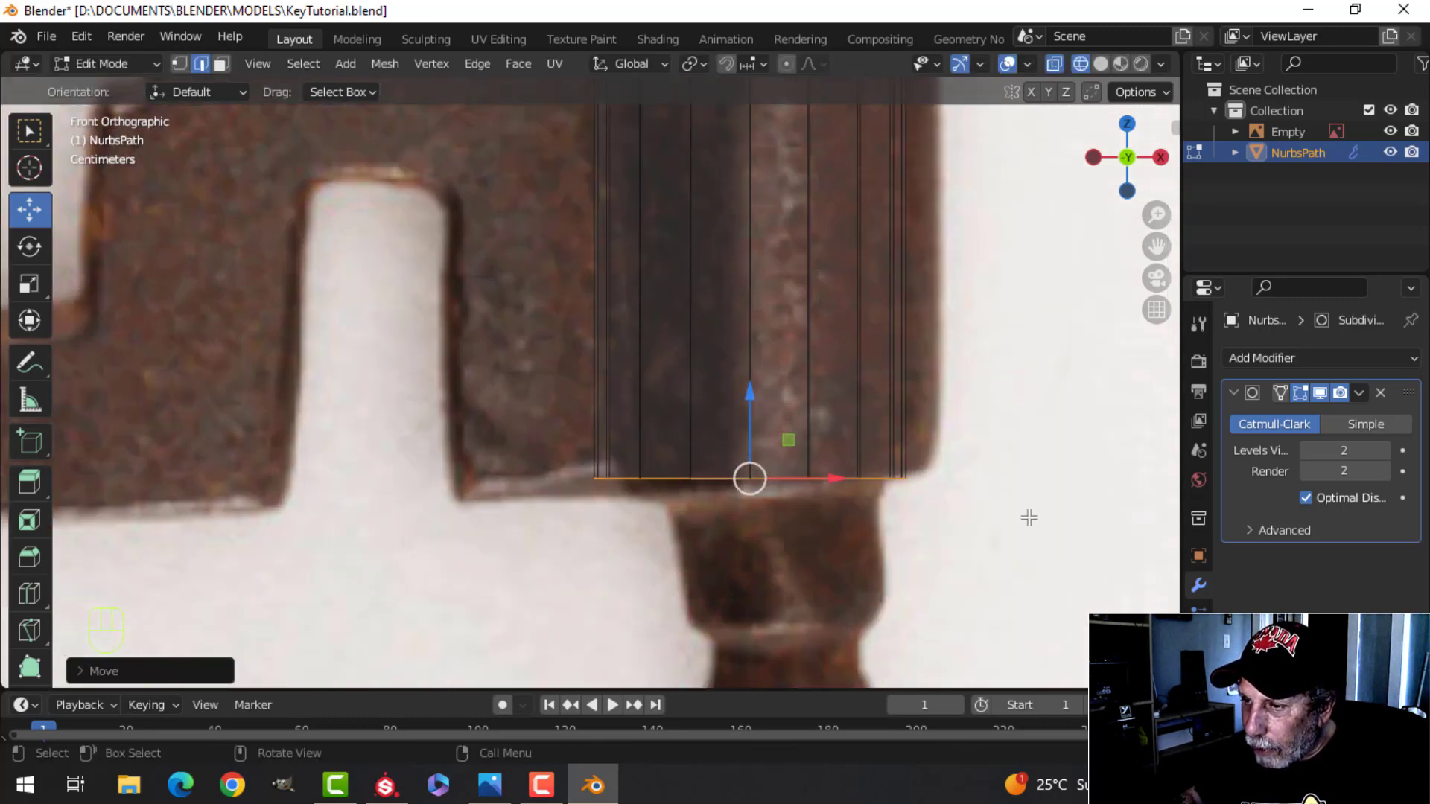
{"action": "middle_click_drag", "start_coordinate": [1029, 517], "coordinate": [798, 393], "text": "shift"}
{"action": "scroll", "coordinate": [760, 382], "scroll_direction": "up", "scroll_amount": 1}
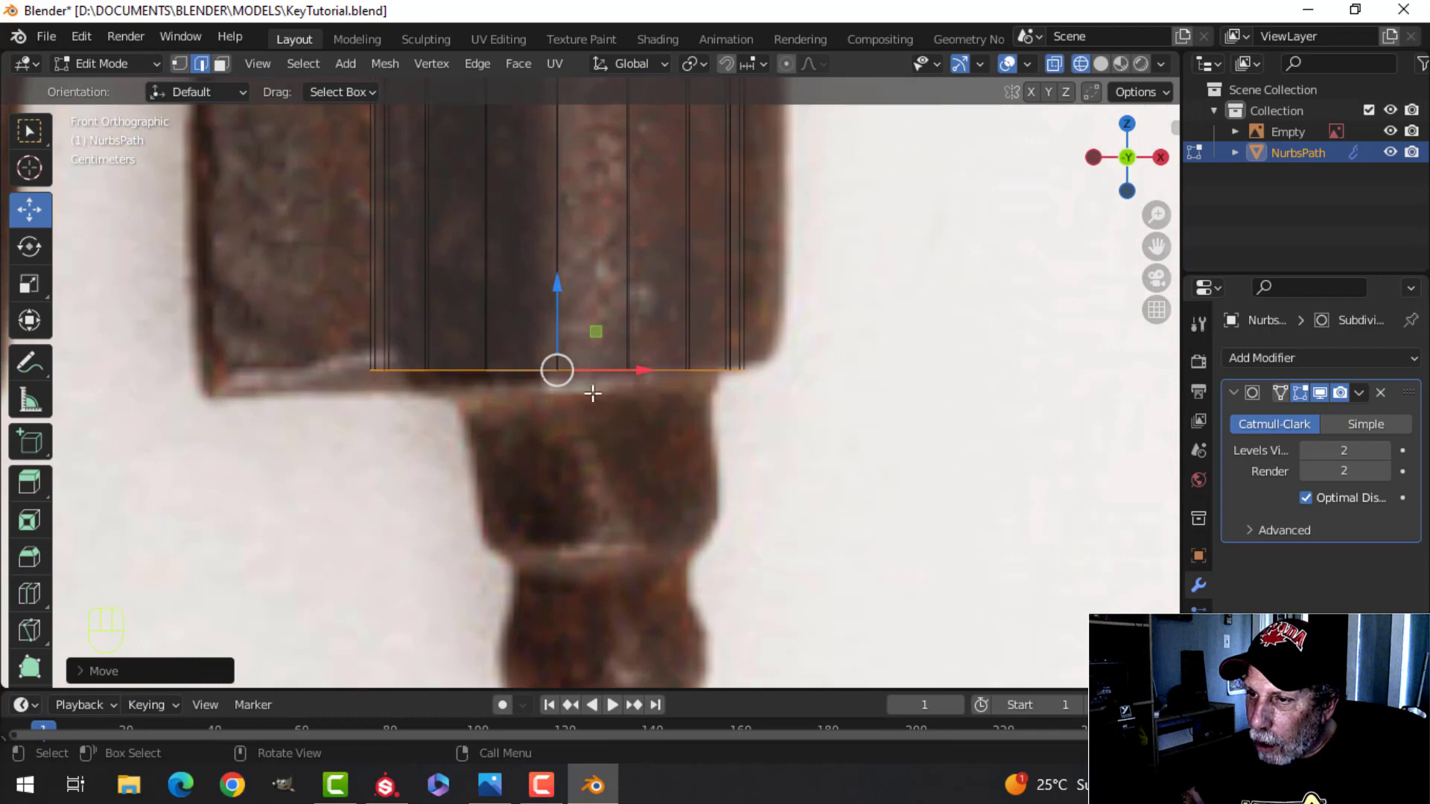
{"action": "key", "text": "e"}
{"action": "key", "text": "z"}
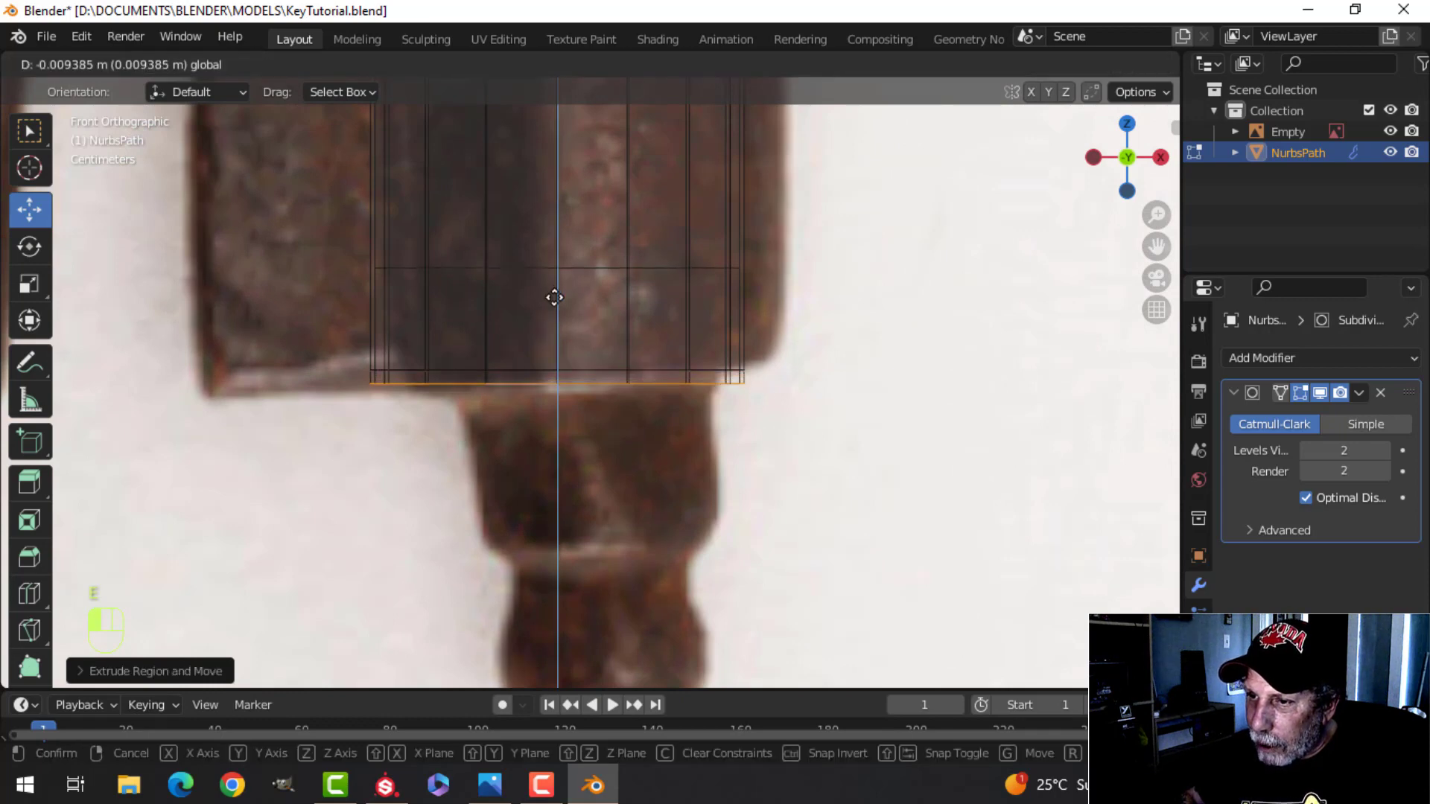
{"action": "key", "text": "s"}
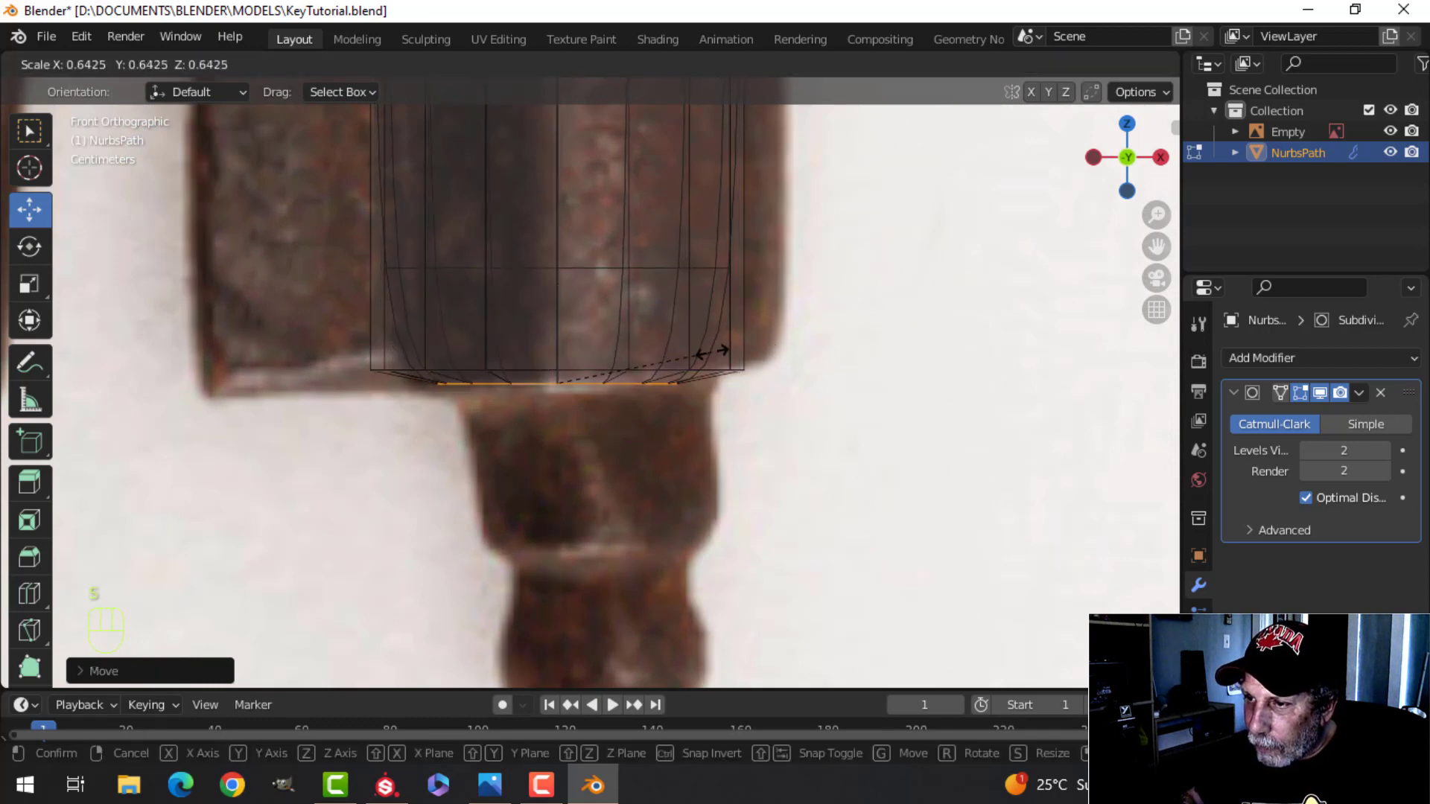
{"action": "left_click", "coordinate": [715, 354]}
Step: Extrude the narrowed loop about 0.11 m down along Z to form the collar at the key's tip
{"action": "scroll", "coordinate": [613, 481], "scroll_direction": "down", "scroll_amount": 3}
{"action": "middle_click_drag", "start_coordinate": [657, 443], "coordinate": [741, 390], "text": "shift"}
{"action": "key", "text": "e"}
{"action": "right_click", "coordinate": [681, 339]}
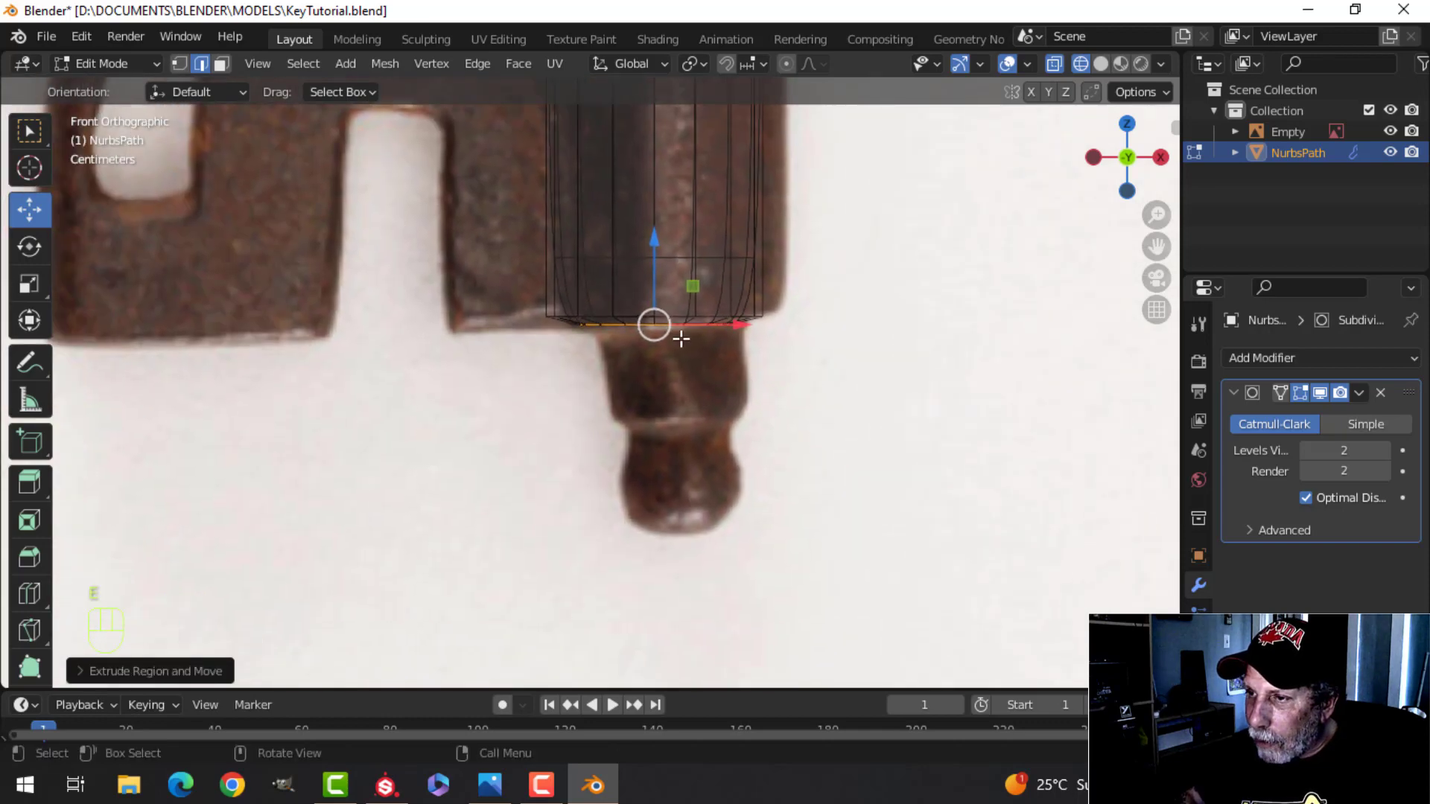
{"action": "key", "text": "g"}
{"action": "key", "text": "z"}
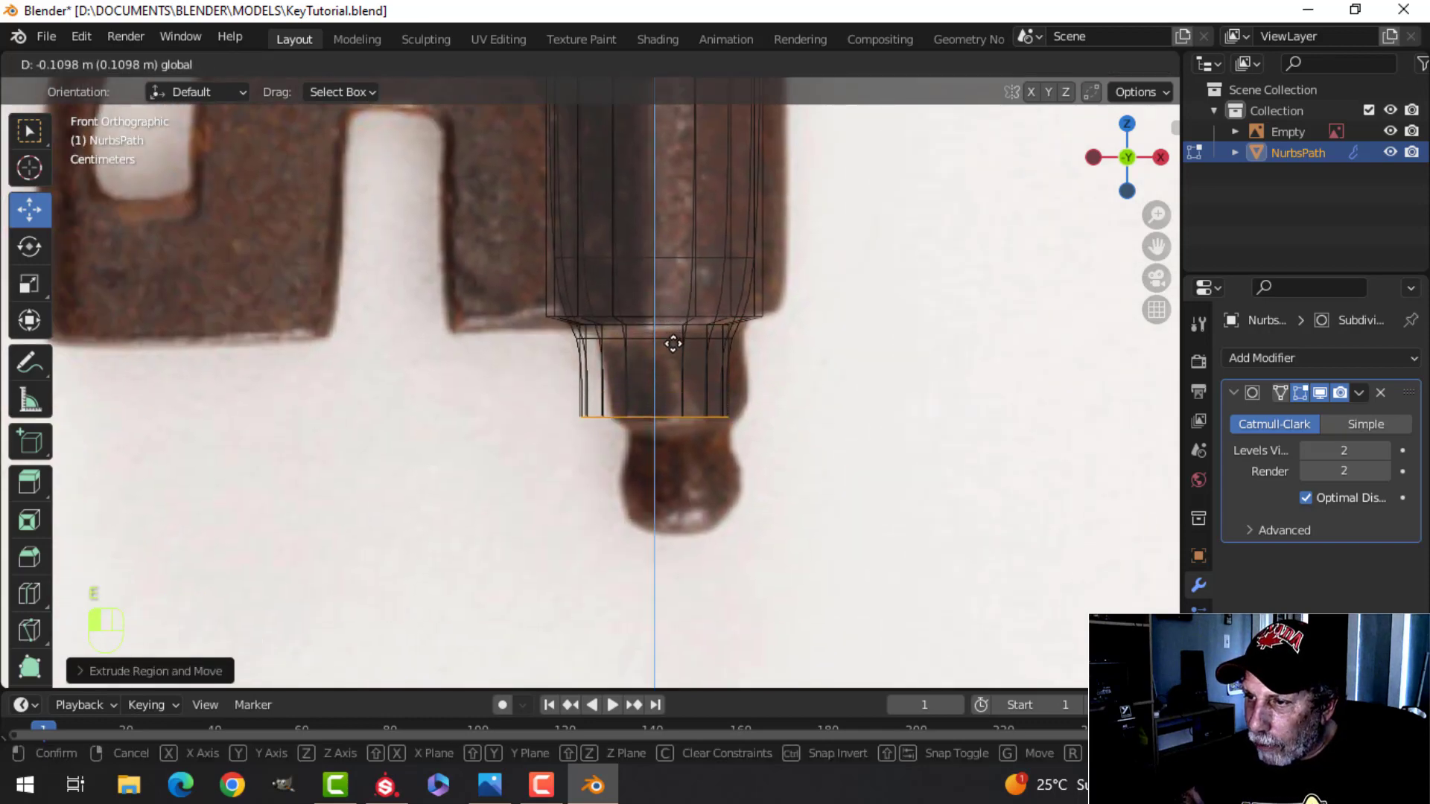
{"action": "left_click", "coordinate": [673, 343]}
Step: Extrude the tip collar's bottom loop slightly down and scale it inward to about 0.65
{"action": "scroll", "coordinate": [749, 306], "scroll_direction": "up", "scroll_amount": 2}
{"action": "middle_click_drag", "start_coordinate": [751, 304], "coordinate": [735, 292], "text": "shift"}
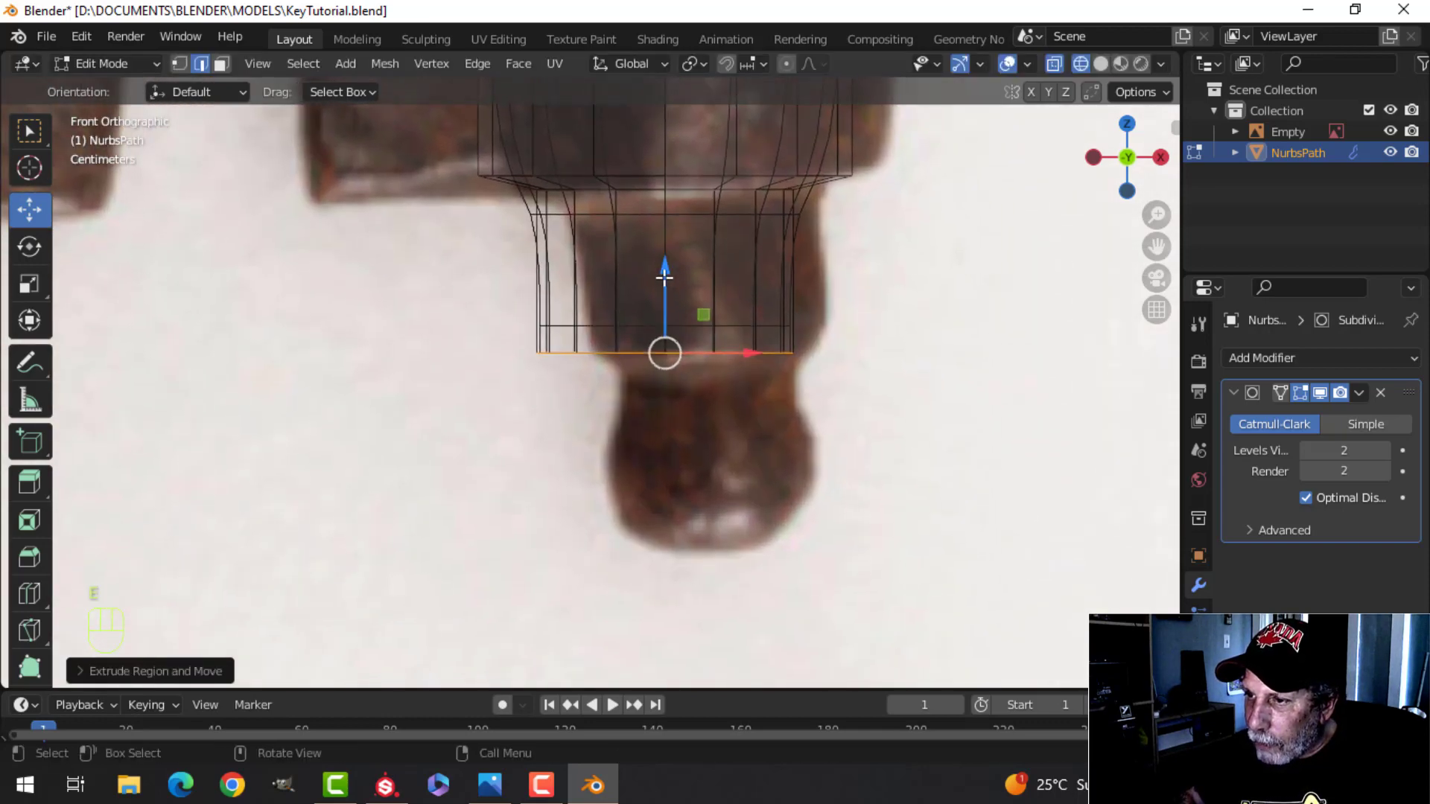
{"action": "key", "text": "g"}
{"action": "key", "text": "z"}
{"action": "left_click", "coordinate": [664, 297]}
{"action": "key", "text": "s"}
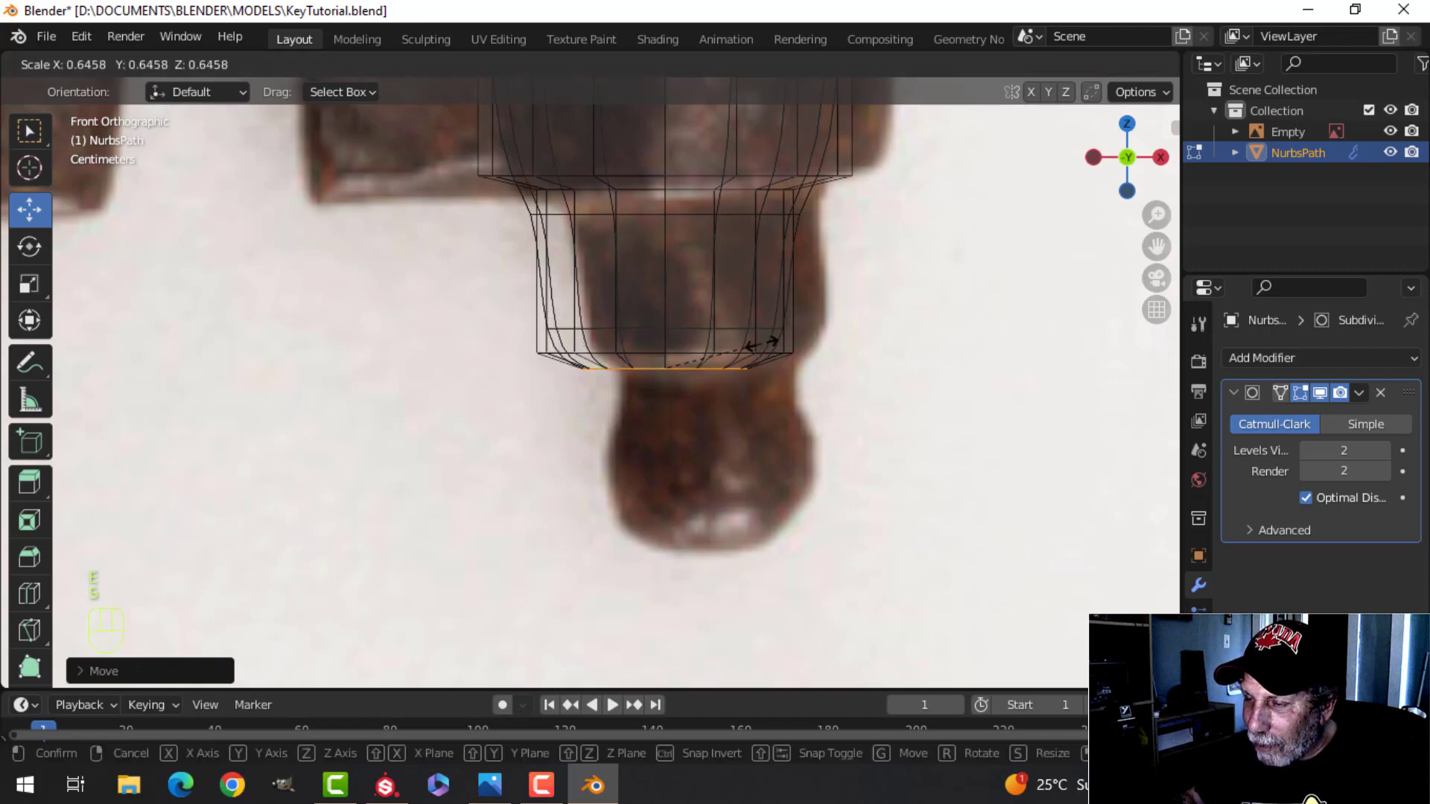
{"action": "left_click", "coordinate": [762, 344]}
Step: Extrude the narrowed loop down along Z into a very short neck above the end knob
{"action": "scroll", "coordinate": [752, 354], "scroll_direction": "down", "scroll_amount": 3}
{"action": "middle_click_drag", "start_coordinate": [744, 364], "coordinate": [772, 332], "text": "shift"}
{"action": "scroll", "coordinate": [771, 335], "scroll_direction": "up", "scroll_amount": 1}
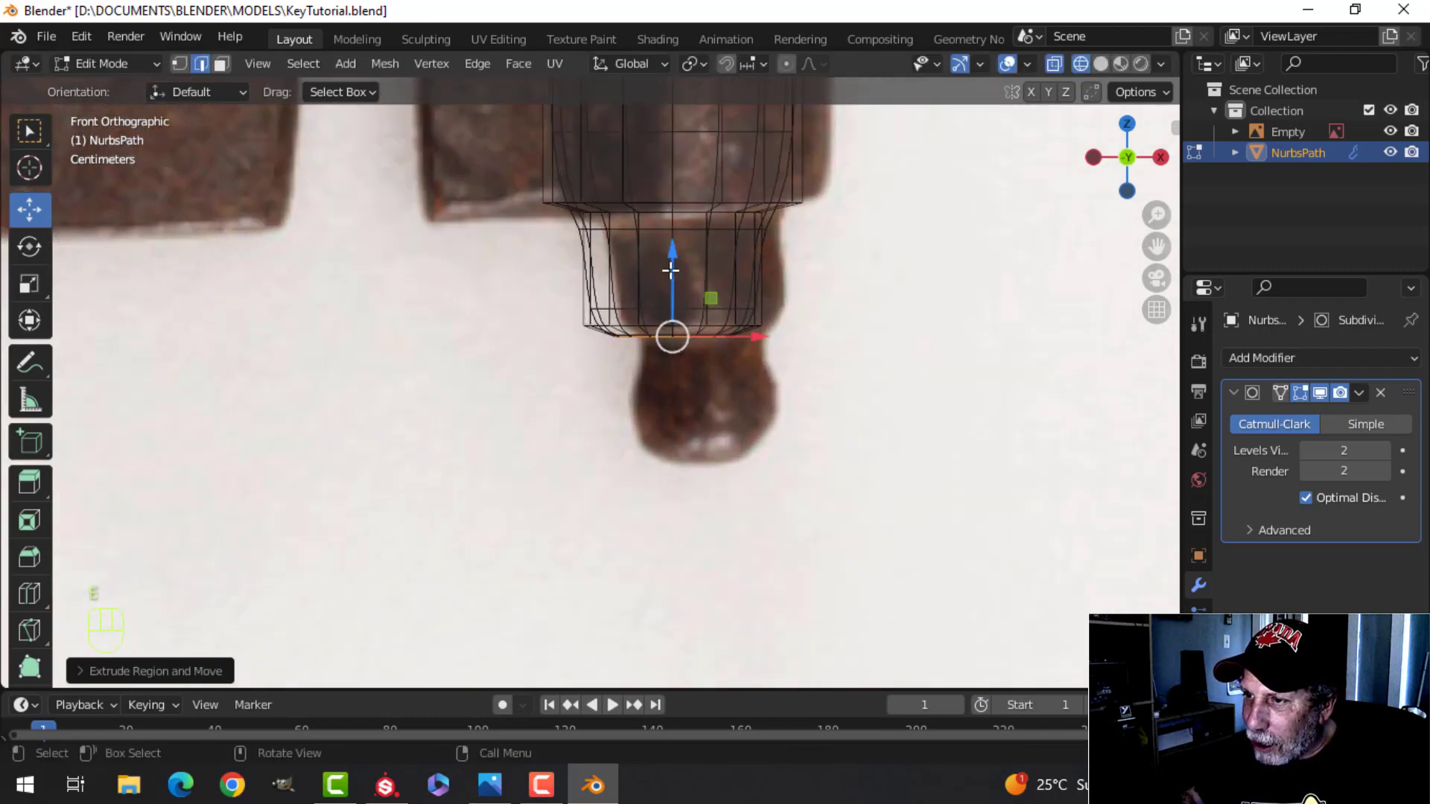
{"action": "key", "text": "g"}
{"action": "key", "text": "z"}
{"action": "left_click", "coordinate": [680, 313]}
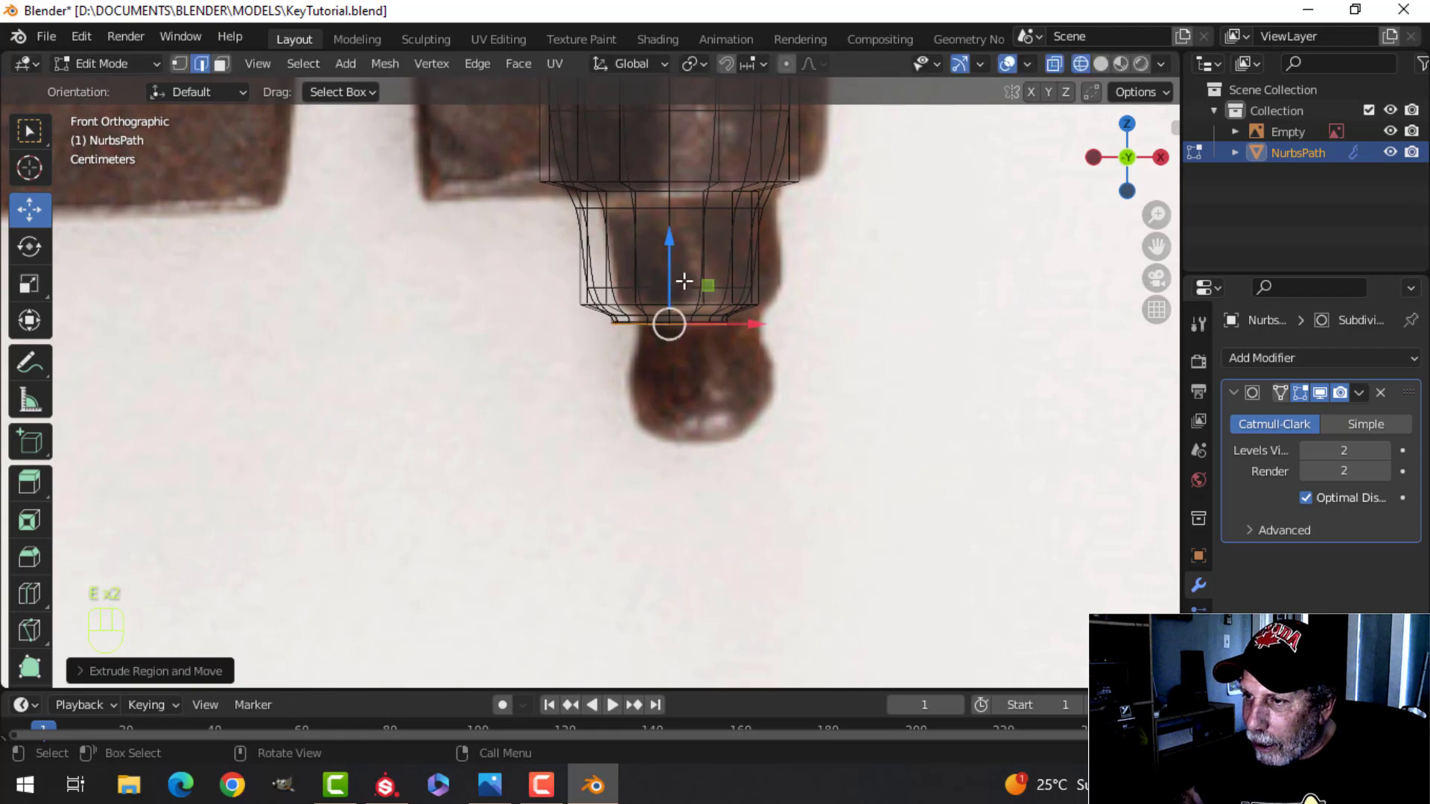
Step: Extrude and widen the neck's loop down to the key's end as a knob, and fill its open end
{"action": "left_click_drag", "start_coordinate": [671, 249], "coordinate": [678, 368]}
{"action": "key", "text": "s"}
{"action": "left_click", "coordinate": [736, 276]}
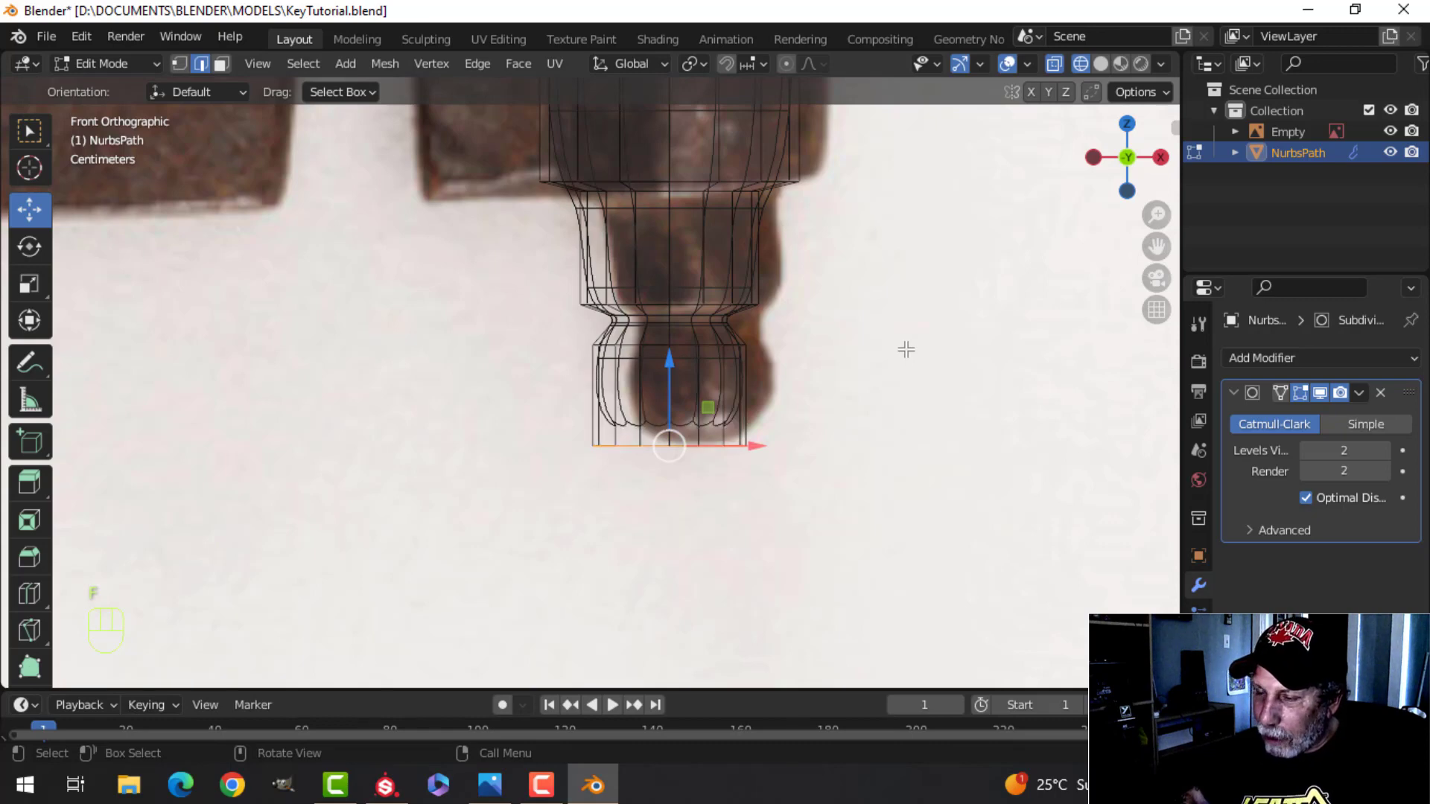
Step: Switch to solid shading and bevel the end knob's bottom rim with several segments to round it
{"action": "key", "text": "z"}
{"action": "left_click", "coordinate": [1037, 357]}
{"action": "mouse_move", "coordinate": [1037, 358]}
{"action": "middle_mouse_down"}
{"action": "mouse_move", "coordinate": [906, 386]}
{"action": "mouse_move", "coordinate": [882, 351]}
{"action": "middle_mouse_up"}
{"action": "key", "text": "ctrl+b"}
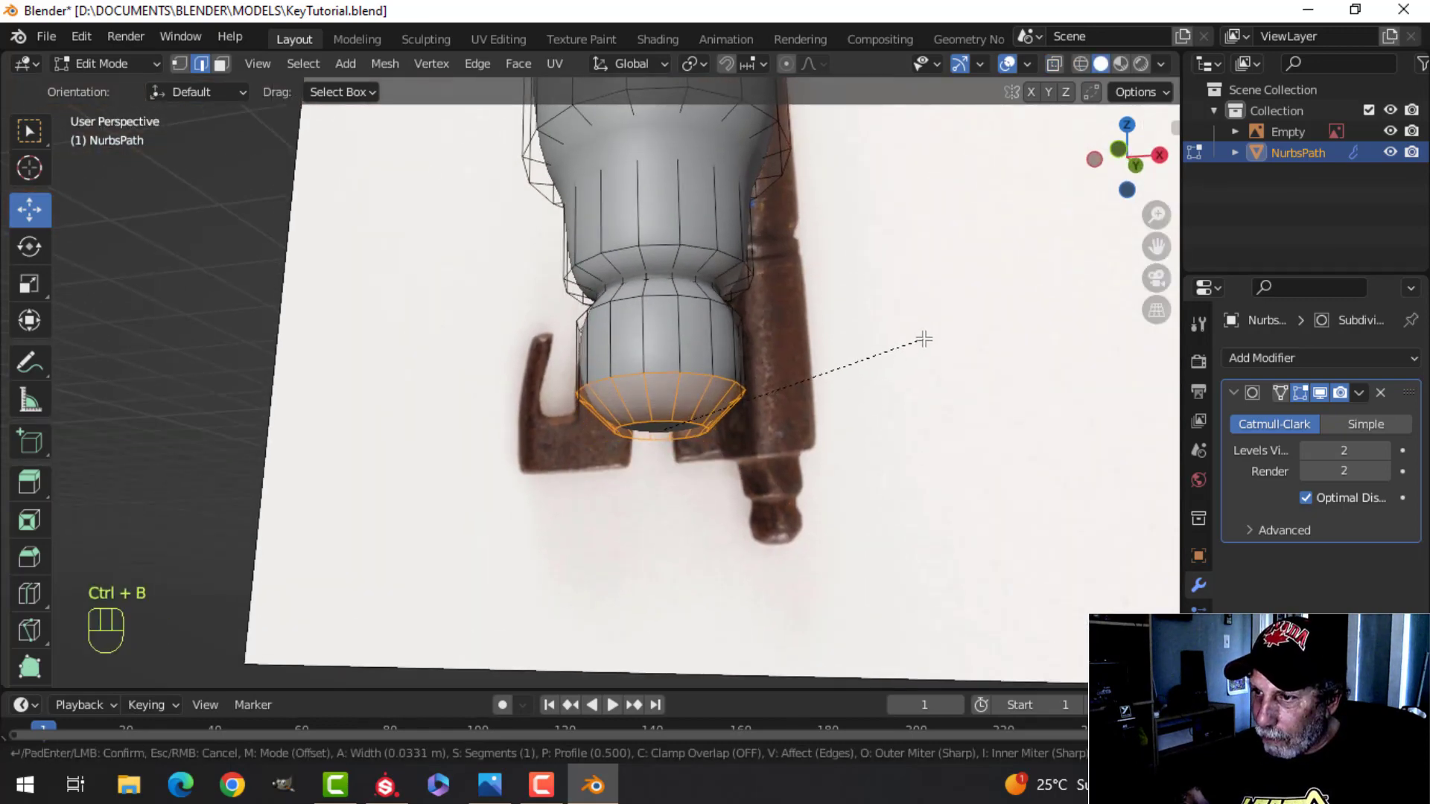
{"action": "left_click", "coordinate": [923, 339]}
{"action": "scroll", "coordinate": [842, 333], "scroll_direction": "down", "scroll_amount": 2}
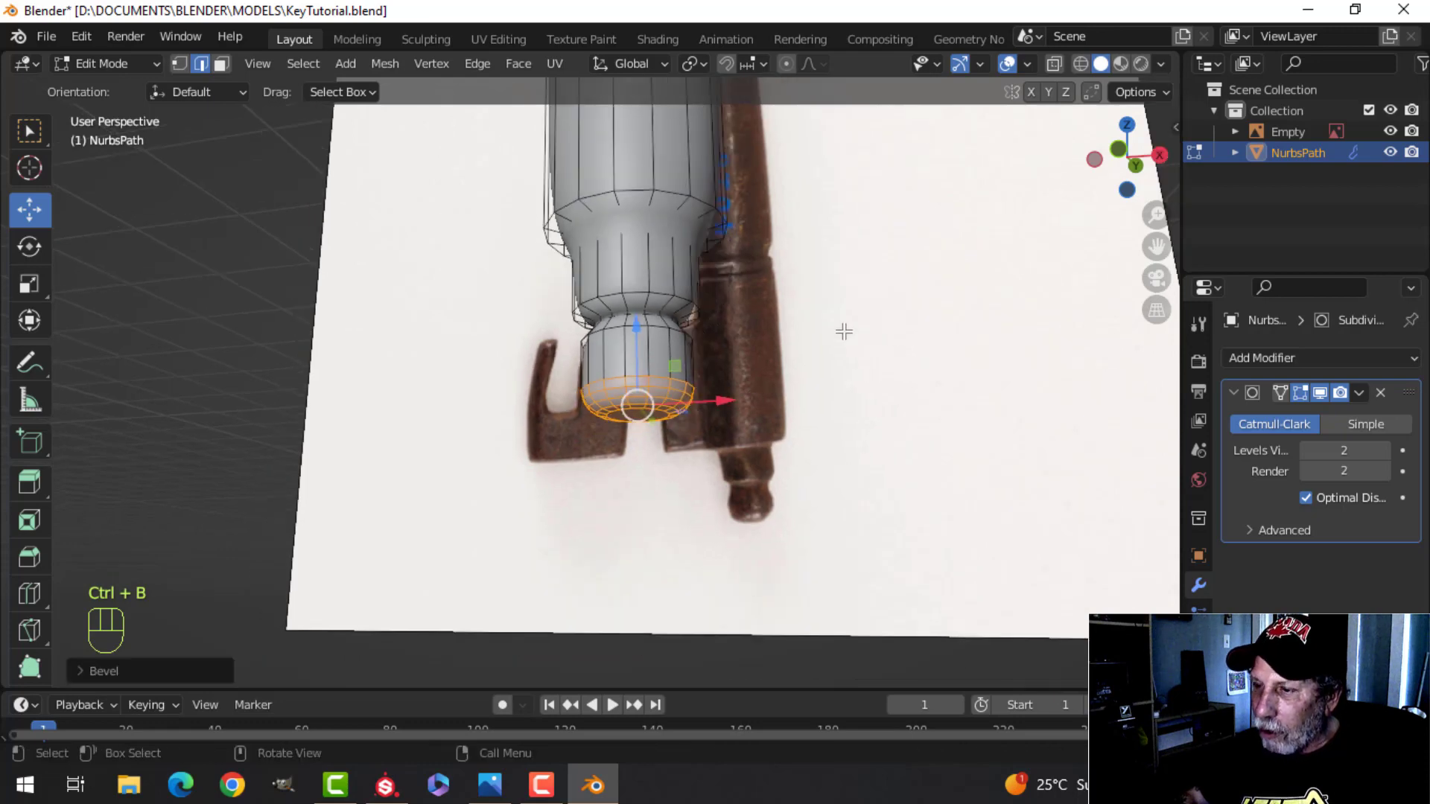
Step: Leave Edit Mode and examine the smoothed key shaft and its tip from several views
{"action": "key", "text": "Tab"}
{"action": "scroll", "coordinate": [744, 284], "scroll_direction": "down", "scroll_amount": 2}
{"action": "middle_click_drag", "start_coordinate": [721, 262], "coordinate": [745, 355], "text": "shift"}
{"action": "scroll", "coordinate": [730, 298], "scroll_direction": "down", "scroll_amount": 2}
{"action": "scroll", "coordinate": [724, 289], "scroll_direction": "down", "scroll_amount": 3}
{"action": "middle_click_drag", "start_coordinate": [717, 301], "coordinate": [722, 370], "text": "shift"}
{"action": "mouse_move", "coordinate": [697, 332]}
{"action": "middle_mouse_down"}
{"action": "mouse_move", "coordinate": [724, 374]}
{"action": "mouse_move", "coordinate": [713, 313]}
{"action": "middle_mouse_up"}
{"action": "scroll", "coordinate": [723, 365], "scroll_direction": "up", "scroll_amount": 2}
{"action": "scroll", "coordinate": [722, 424], "scroll_direction": "up", "scroll_amount": 2}
{"action": "middle_click_drag", "start_coordinate": [725, 438], "coordinate": [674, 278], "text": "shift"}
{"action": "scroll", "coordinate": [680, 373], "scroll_direction": "up", "scroll_amount": 2}
Step: In Edit Mode, add supporting loop cuts around the tip collar's lower edge, sliding the lower one to about 0.58
{"action": "key", "text": "Tab"}
{"action": "scroll", "coordinate": [673, 278], "scroll_direction": "up", "scroll_amount": 2}
{"action": "middle_click_drag", "start_coordinate": [680, 390], "coordinate": [615, 254], "text": "shift"}
{"action": "scroll", "coordinate": [672, 325], "scroll_direction": "up", "scroll_amount": 4}
{"action": "key", "text": "alt+a"}
{"action": "scroll", "coordinate": [671, 334], "scroll_direction": "up", "scroll_amount": 1}
{"action": "left_click", "coordinate": [613, 239]}
{"action": "left_click", "coordinate": [628, 320]}
{"action": "key", "text": "ctrl+r"}
{"action": "left_click", "coordinate": [654, 416]}
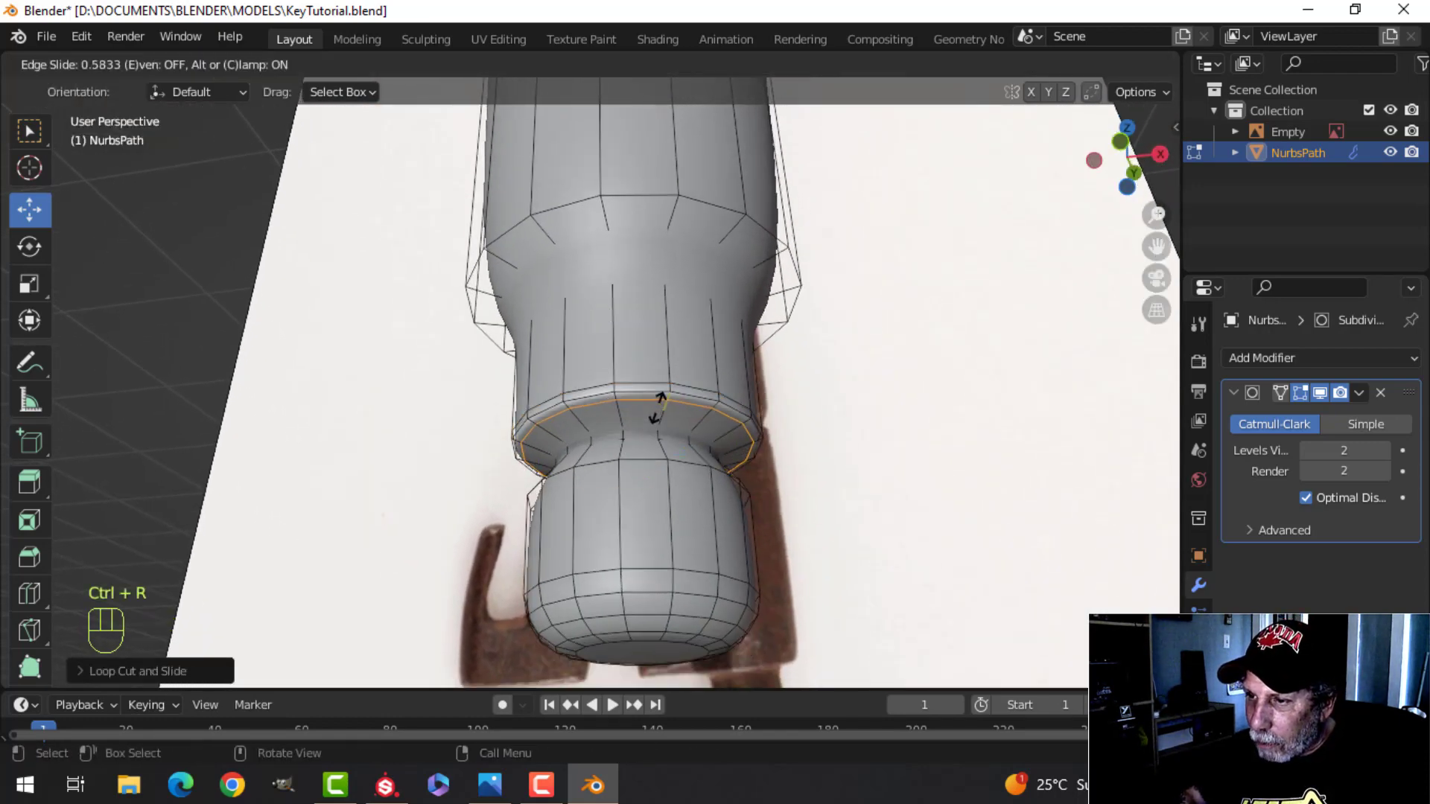
{"action": "left_click", "coordinate": [657, 408]}
Step: Add a loop cut around the tip collar and slide it up close to the collar's upper edge
{"action": "key", "text": "ctrl+r"}
{"action": "left_click", "coordinate": [663, 300]}
{"action": "left_click", "coordinate": [658, 242]}
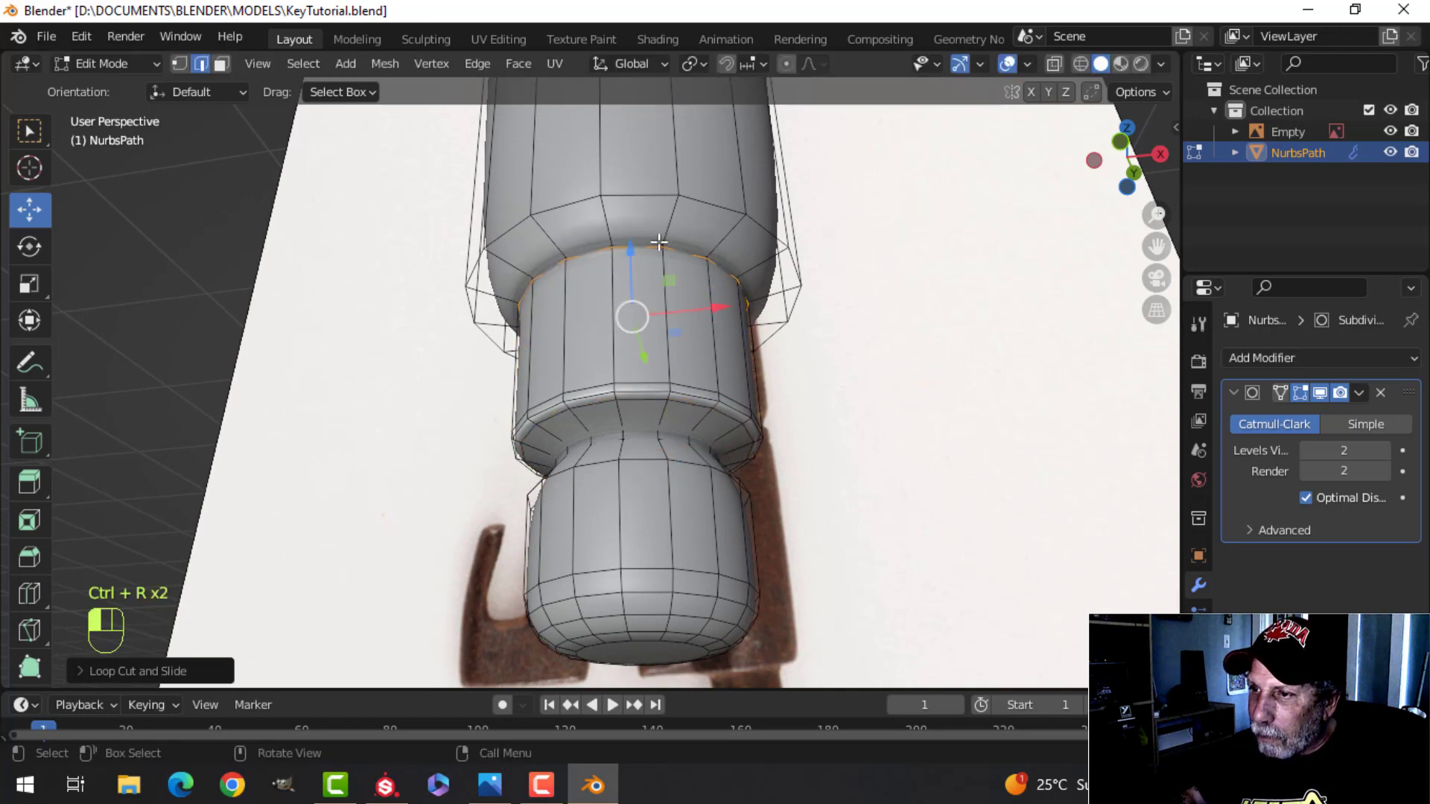
Step: Add supporting edge loops near the inner and outer rims of the ledge between the wide barrel and the narrower tip section
{"action": "left_click", "coordinate": [665, 212]}
{"action": "left_click", "coordinate": [667, 232]}
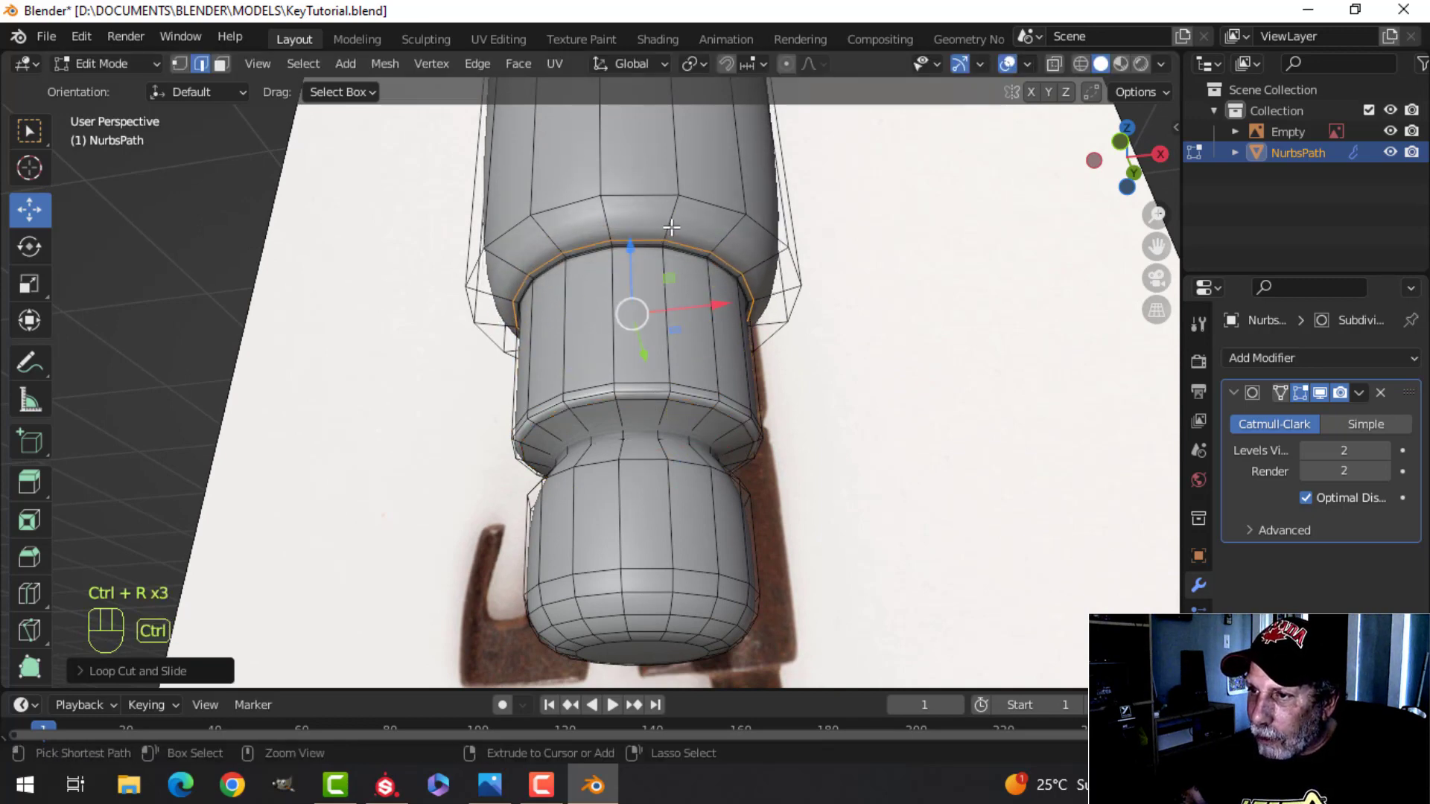
{"action": "key", "text": "ctrl+r"}
{"action": "left_click", "coordinate": [668, 212]}
{"action": "left_click", "coordinate": [665, 211]}
{"action": "scroll", "coordinate": [715, 372], "scroll_direction": "down", "scroll_amount": 3}
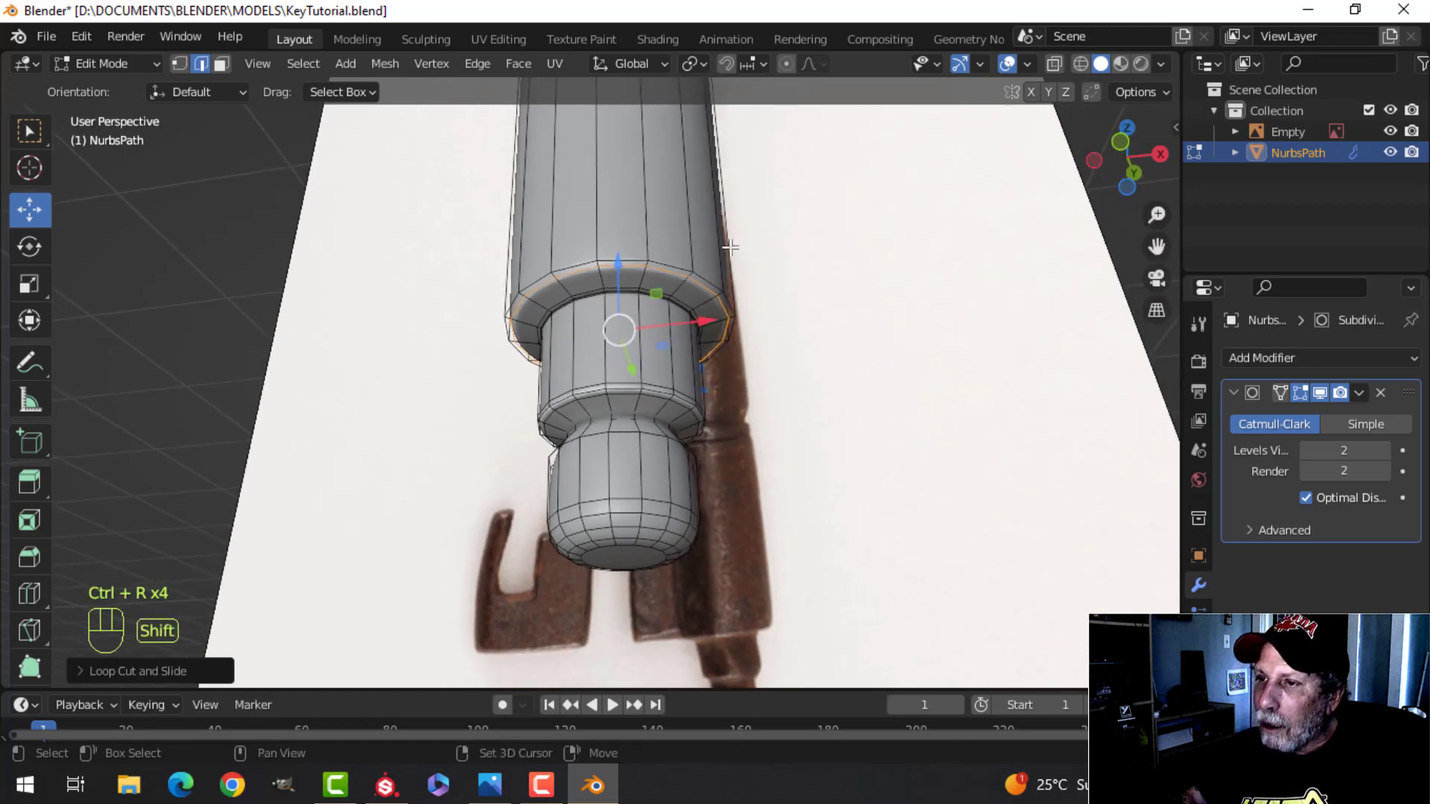
Step: Add a loop cut around the wide barrel and slide it down to the barrel's lower end
{"action": "middle_click_drag", "start_coordinate": [715, 372], "coordinate": [641, 238], "text": "shift"}
{"action": "scroll", "coordinate": [670, 313], "scroll_direction": "up", "scroll_amount": 3}
{"action": "key", "text": "ctrl+r"}
{"action": "left_click", "coordinate": [636, 224]}
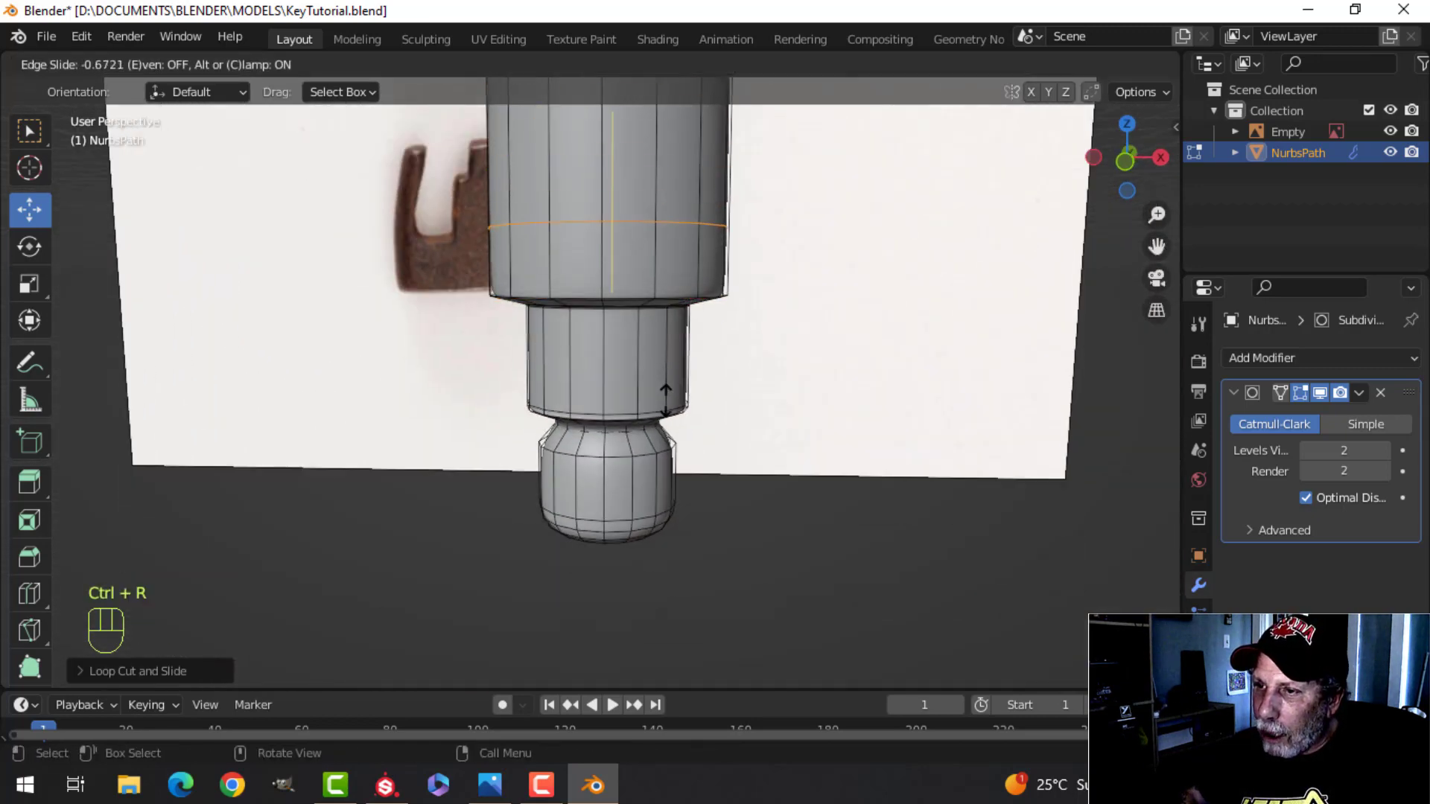
{"action": "left_click", "coordinate": [692, 463]}
{"action": "key", "text": "Tab"}
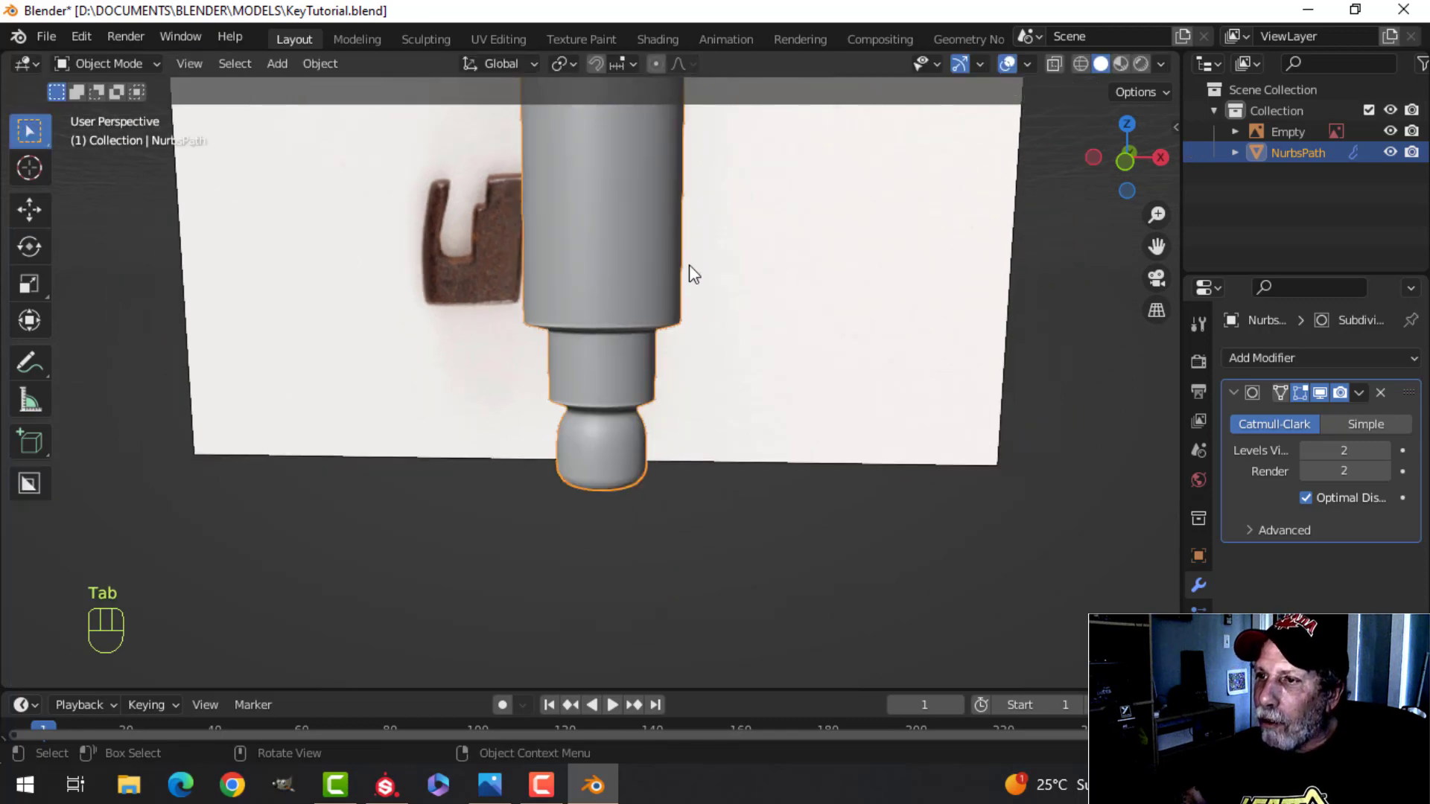
Step: Add a supporting loop at the upper end of the wide barrel and set the subdivision viewport level to 1
{"action": "middle_click_drag", "start_coordinate": [690, 265], "coordinate": [699, 539], "text": "shift"}
{"action": "scroll", "coordinate": [657, 265], "scroll_direction": "up", "scroll_amount": 2}
{"action": "key", "text": "Tab"}
{"action": "middle_click_drag", "start_coordinate": [771, 569], "coordinate": [678, 263], "text": "shift"}
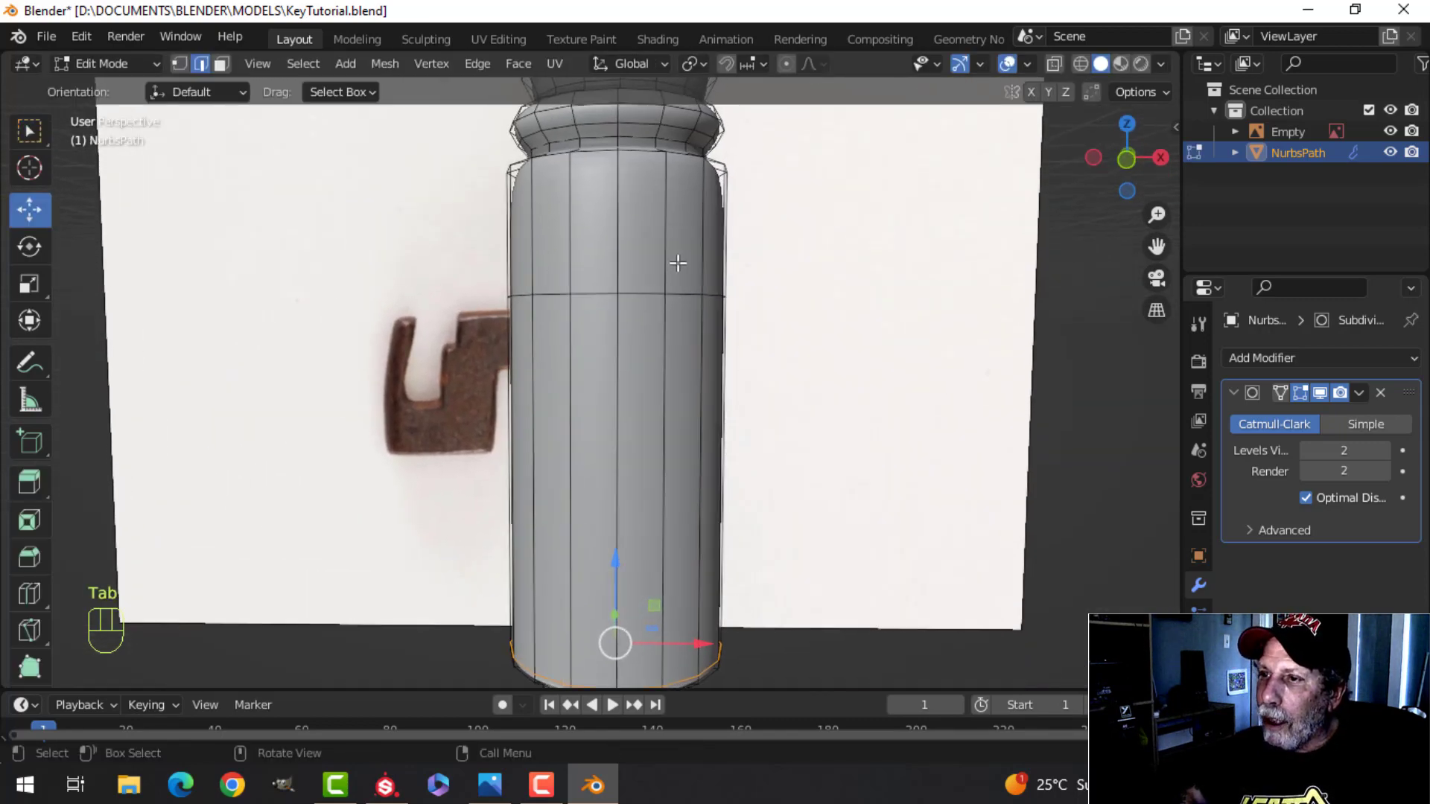
{"action": "key", "text": "ctrl+r"}
{"action": "left_click", "coordinate": [673, 201]}
{"action": "left_click", "coordinate": [674, 143]}
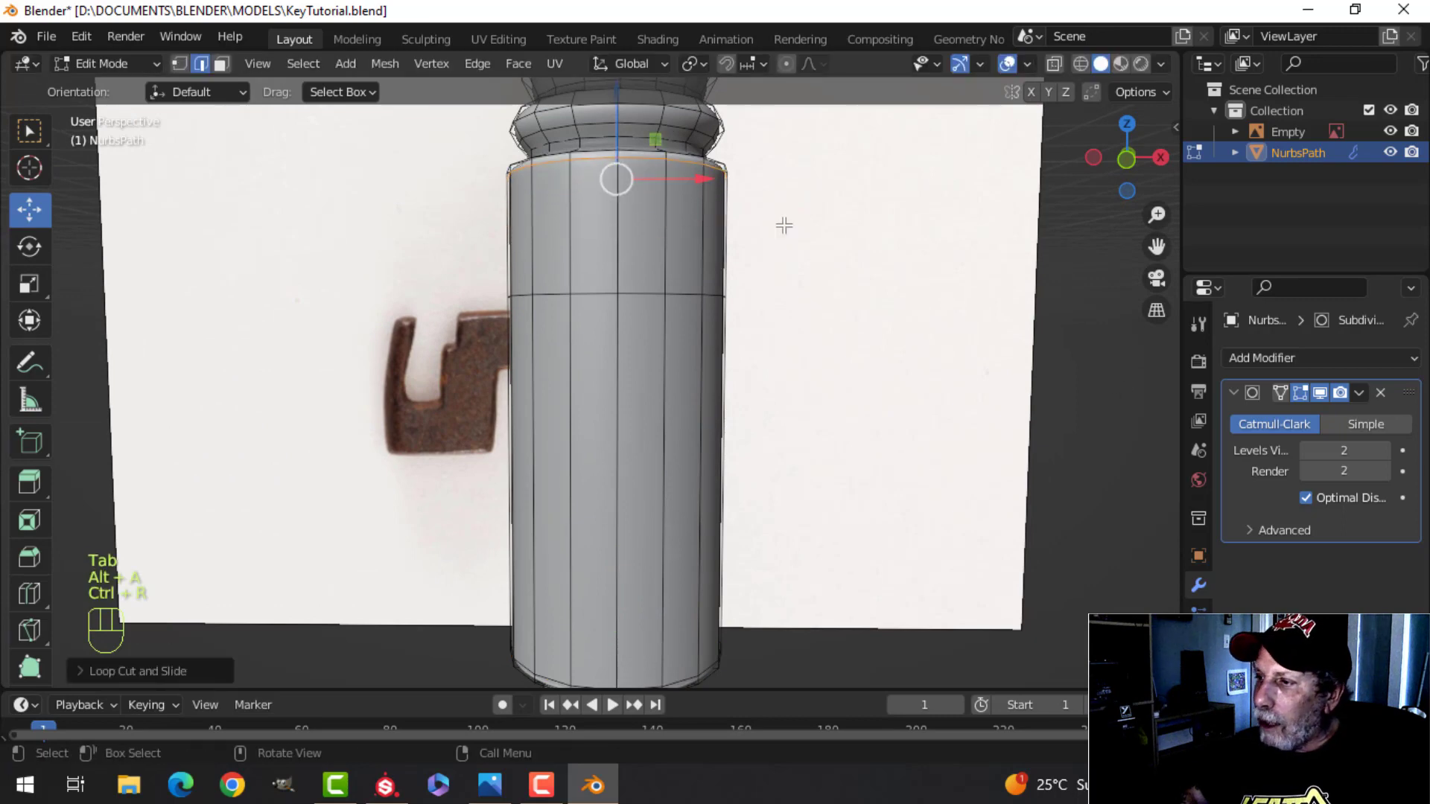
{"action": "left_click", "coordinate": [1308, 450]}
Step: Add two supporting loops on the ledge at the wide barrel's top, one near the inner rim and one near the outer
{"action": "middle_click_drag", "start_coordinate": [702, 290], "coordinate": [720, 665]}
{"action": "scroll", "coordinate": [709, 415], "scroll_direction": "down", "scroll_amount": 3}
{"action": "middle_click_drag", "start_coordinate": [709, 415], "coordinate": [656, 387], "text": "shift"}
{"action": "scroll", "coordinate": [677, 421], "scroll_direction": "up", "scroll_amount": 4}
{"action": "key", "text": "ctrl+r"}
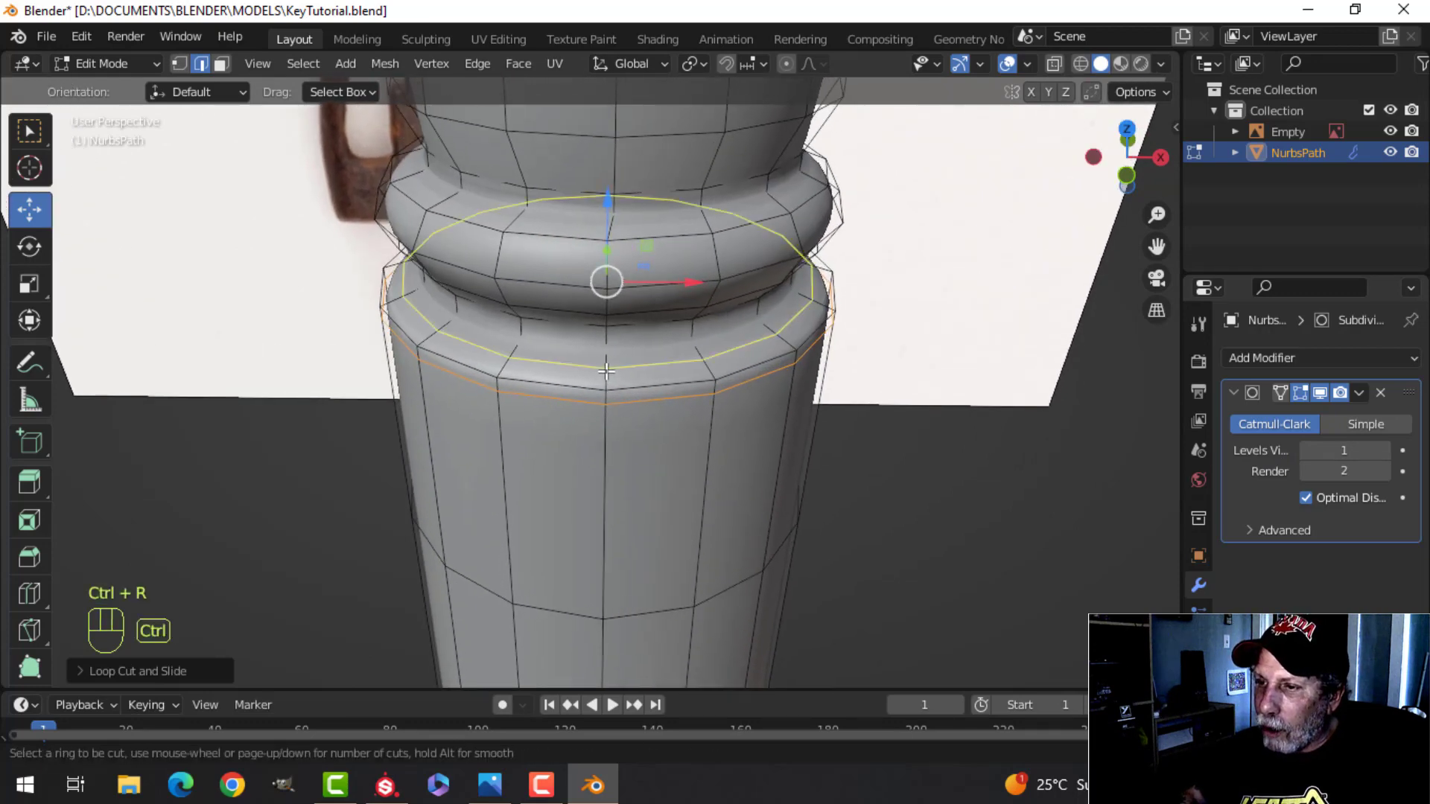
{"action": "left_click", "coordinate": [602, 354]}
{"action": "left_click", "coordinate": [600, 359]}
{"action": "key", "text": "ctrl+r"}
{"action": "left_click", "coordinate": [600, 362]}
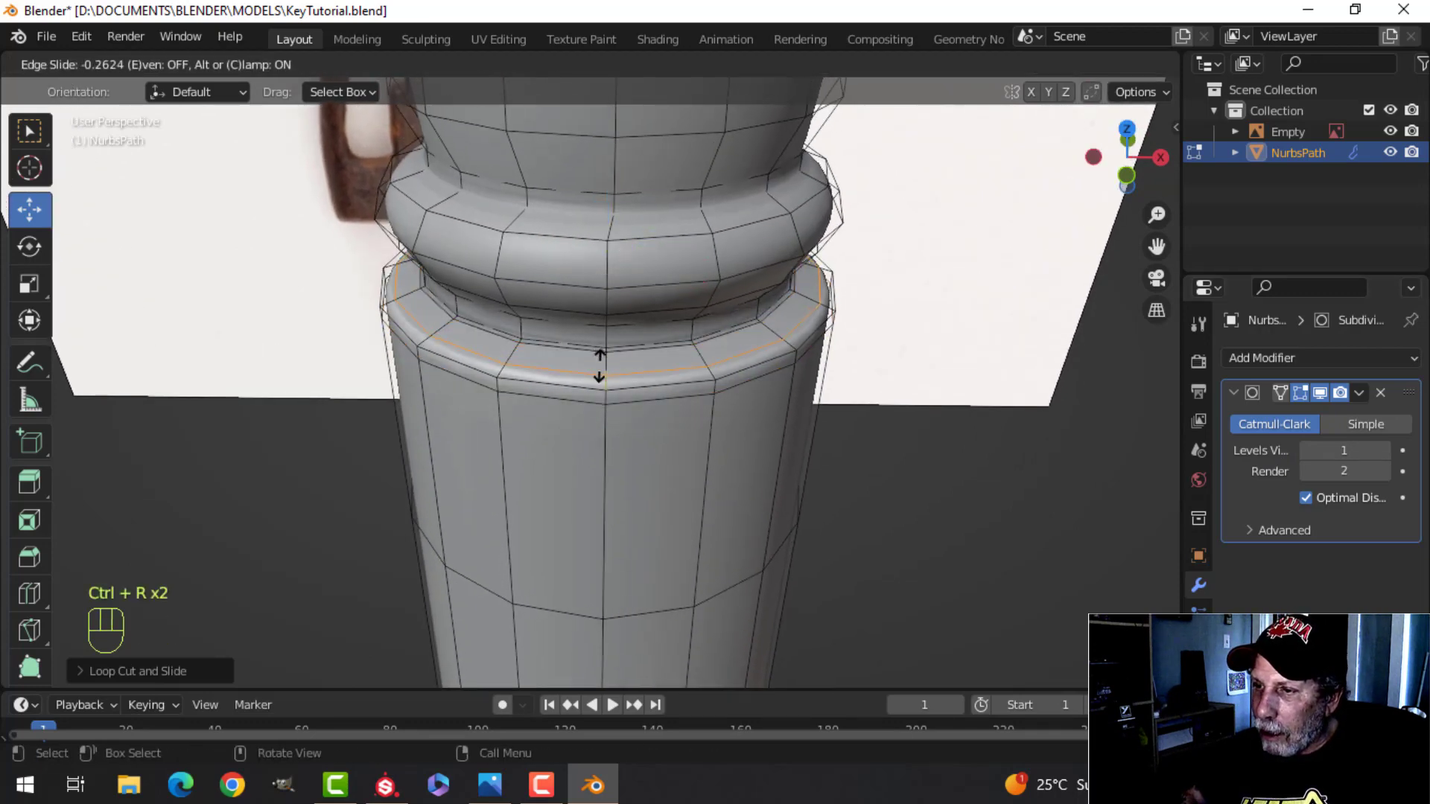
{"action": "left_click", "coordinate": [601, 367]}
Step: Add supporting loops at the upper and lower ends of the tapered band beneath the long shaft
{"action": "middle_click_drag", "start_coordinate": [600, 367], "coordinate": [640, 309], "text": "shift"}
{"action": "scroll", "coordinate": [661, 447], "scroll_direction": "down", "scroll_amount": 2}
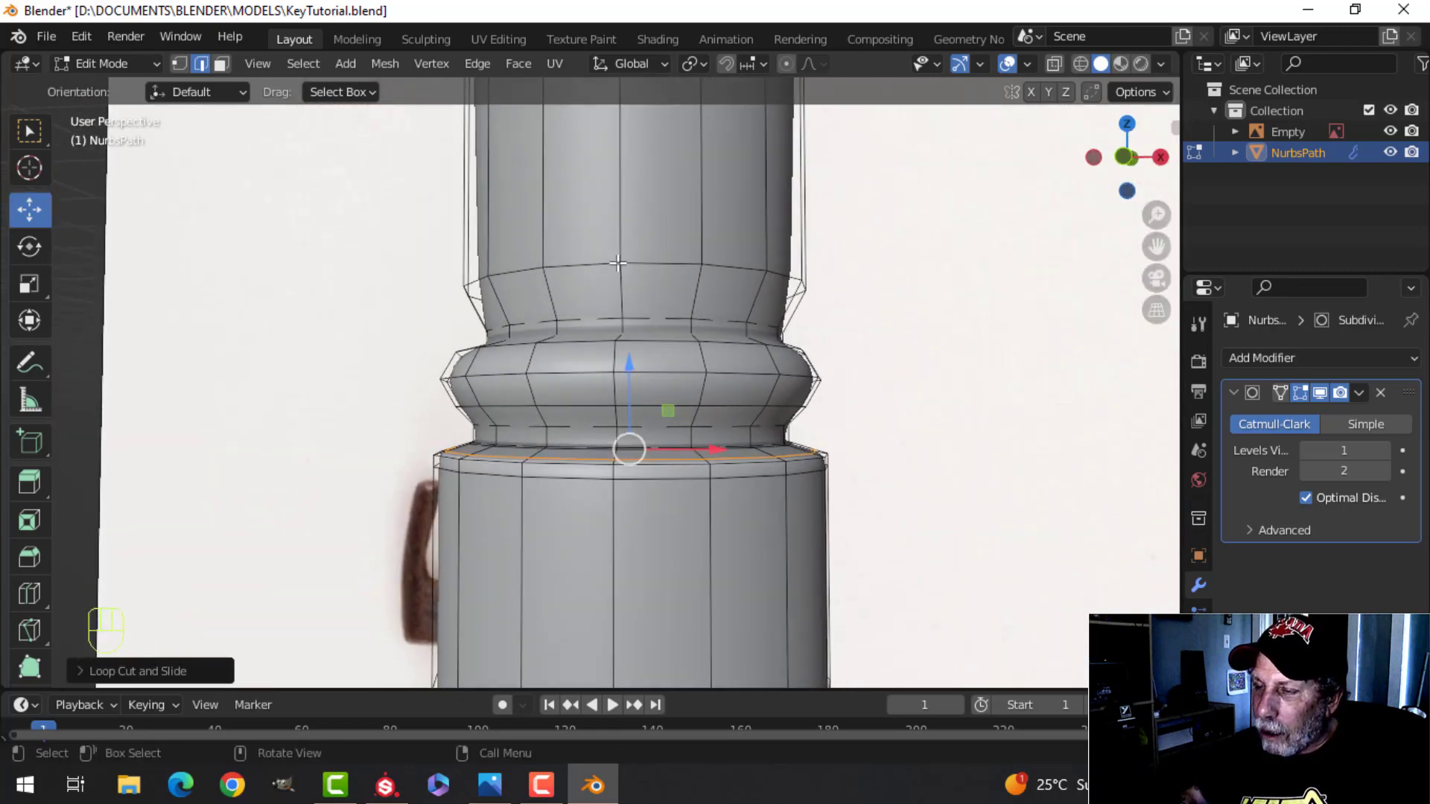
{"action": "key", "text": "ctrl+r"}
{"action": "left_click", "coordinate": [619, 285]}
{"action": "left_click", "coordinate": [618, 268]}
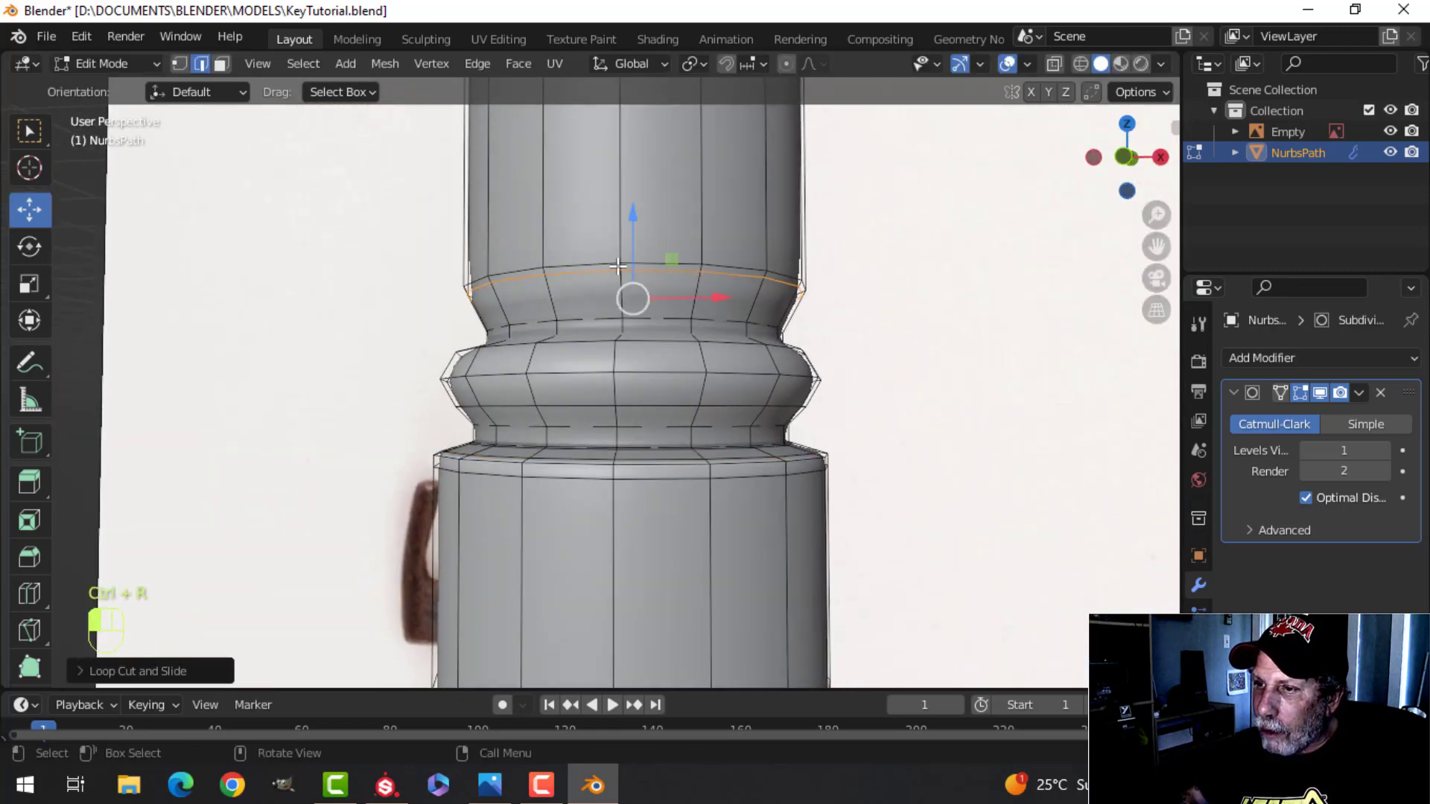
{"action": "key", "text": "ctrl+r"}
{"action": "left_click", "coordinate": [615, 279]}
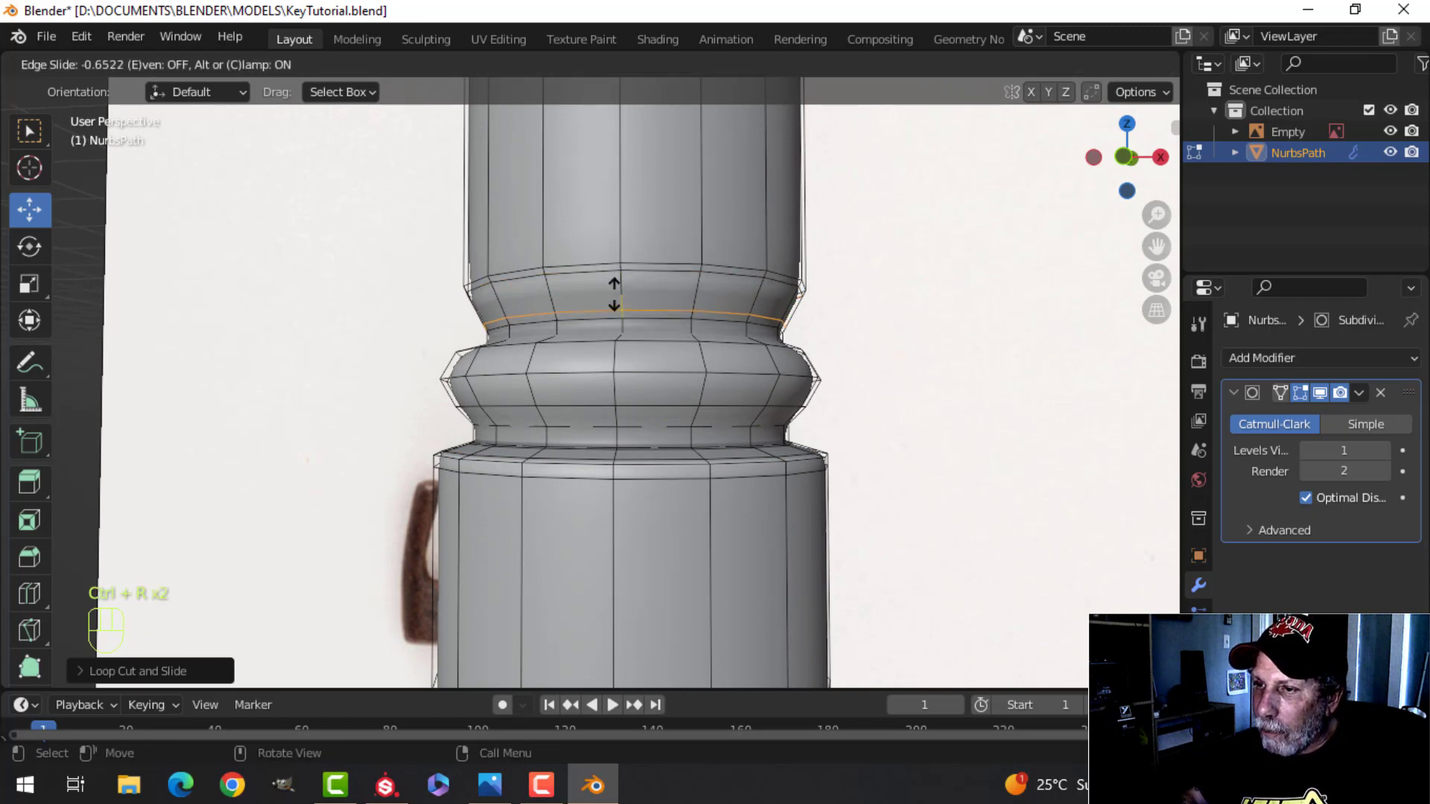
{"action": "left_click", "coordinate": [615, 294]}
{"action": "scroll", "coordinate": [622, 302], "scroll_direction": "down", "scroll_amount": 1}
{"action": "key", "text": "Tab"}
{"action": "key", "text": "Tab"}
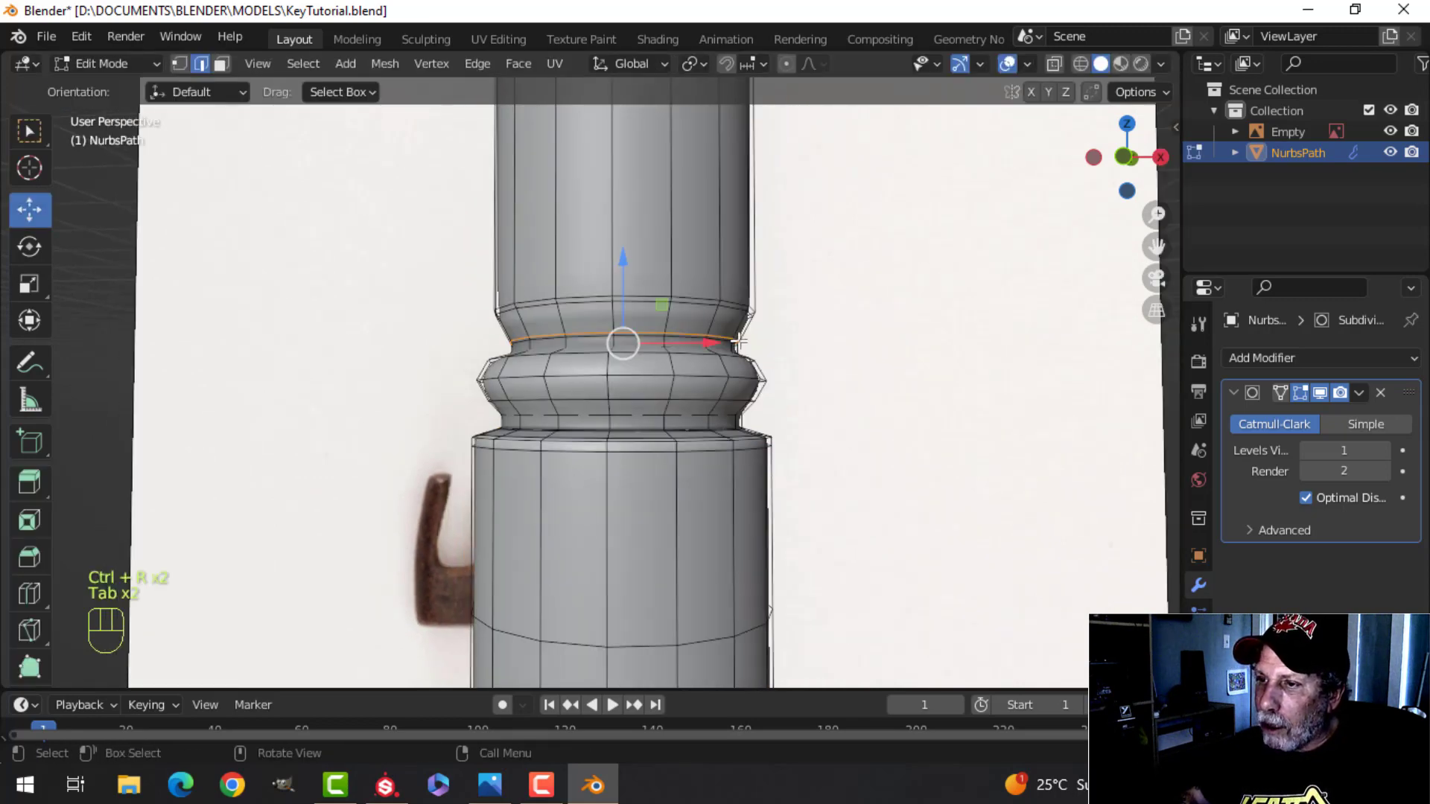
Step: Loop cut the long shaft and move the new loop down along Z to the shaft's lower end, above the rounded ring
{"action": "middle_click_drag", "start_coordinate": [737, 341], "coordinate": [693, 648]}
{"action": "key", "text": "alt+a"}
{"action": "key", "text": "ctrl+r"}
{"action": "left_click", "coordinate": [630, 313]}
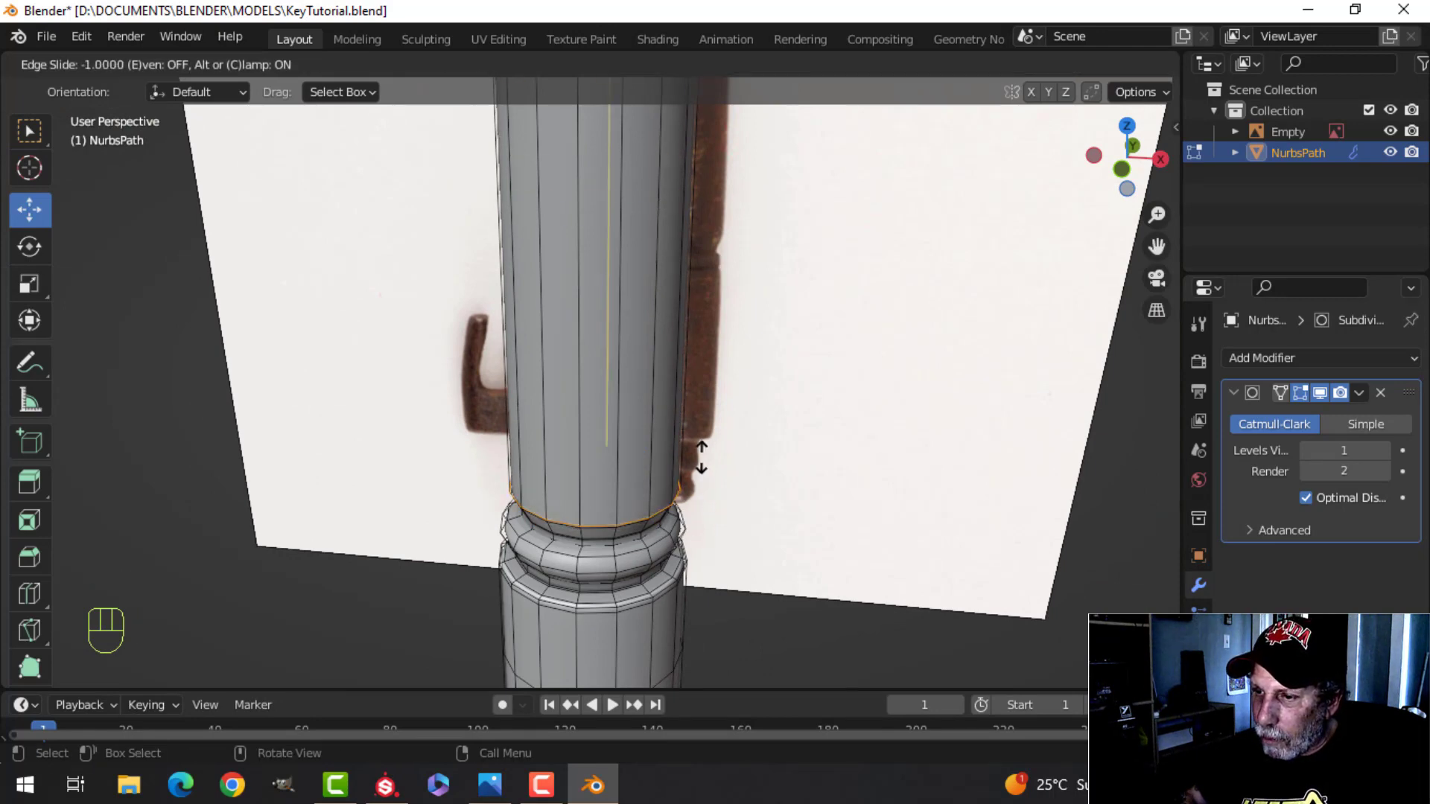
{"action": "key", "text": "Escape"}
{"action": "middle_click_drag", "start_coordinate": [683, 306], "coordinate": [685, 275], "text": "shift"}
{"action": "left_click_drag", "start_coordinate": [609, 176], "coordinate": [614, 403]}
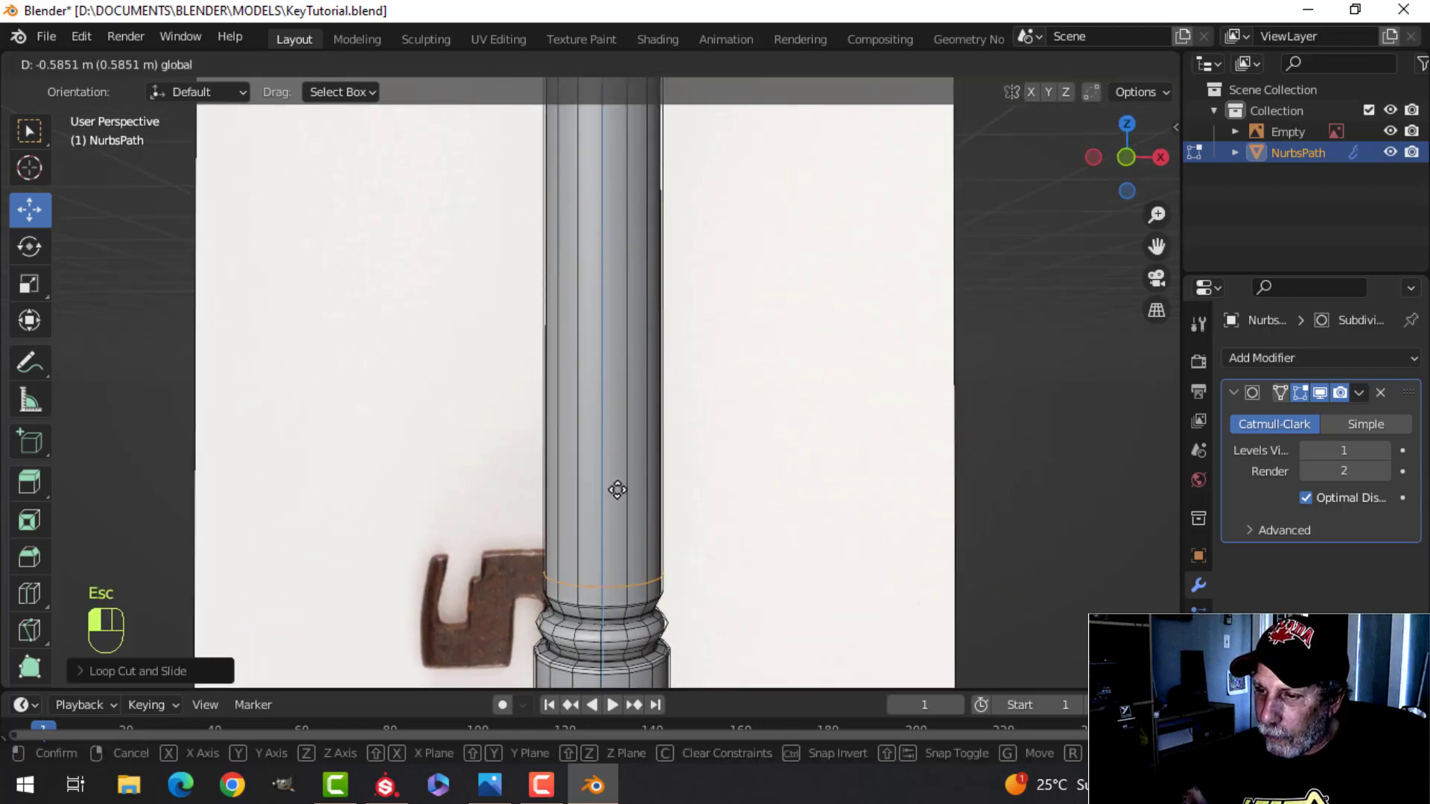
{"action": "left_click_drag", "start_coordinate": [624, 505], "coordinate": [624, 507]}
Step: Add a second loop cut on the long shaft and slide it up to just below the shaft's upper rim
{"action": "middle_click_drag", "start_coordinate": [728, 380], "coordinate": [677, 475], "text": "shift"}
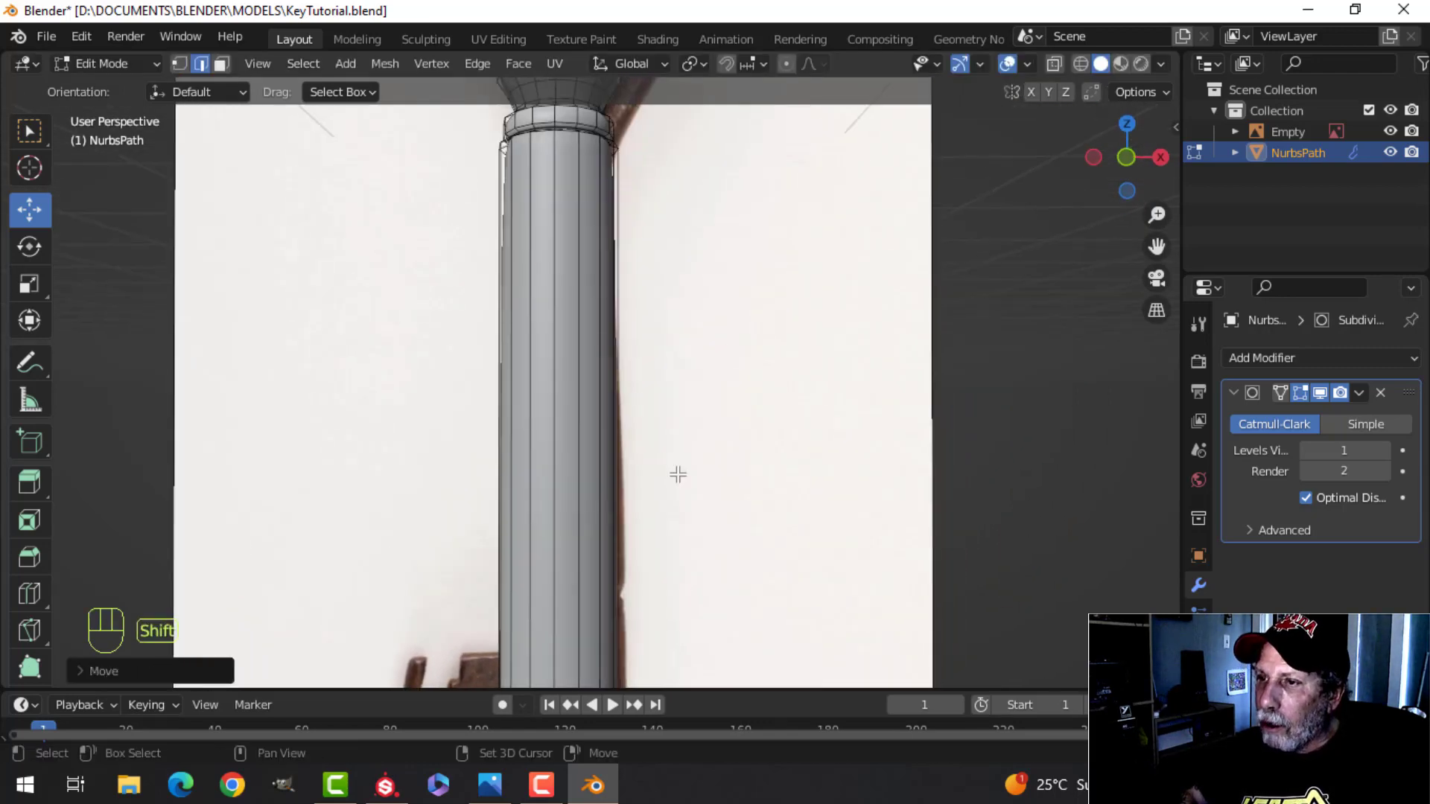
{"action": "middle_click_drag", "start_coordinate": [671, 279], "coordinate": [661, 498], "text": "shift"}
{"action": "scroll", "coordinate": [667, 459], "scroll_direction": "up", "scroll_amount": 1}
{"action": "scroll", "coordinate": [648, 507], "scroll_direction": "up", "scroll_amount": 2}
{"action": "key", "text": "ctrl+r"}
{"action": "left_click", "coordinate": [593, 523]}
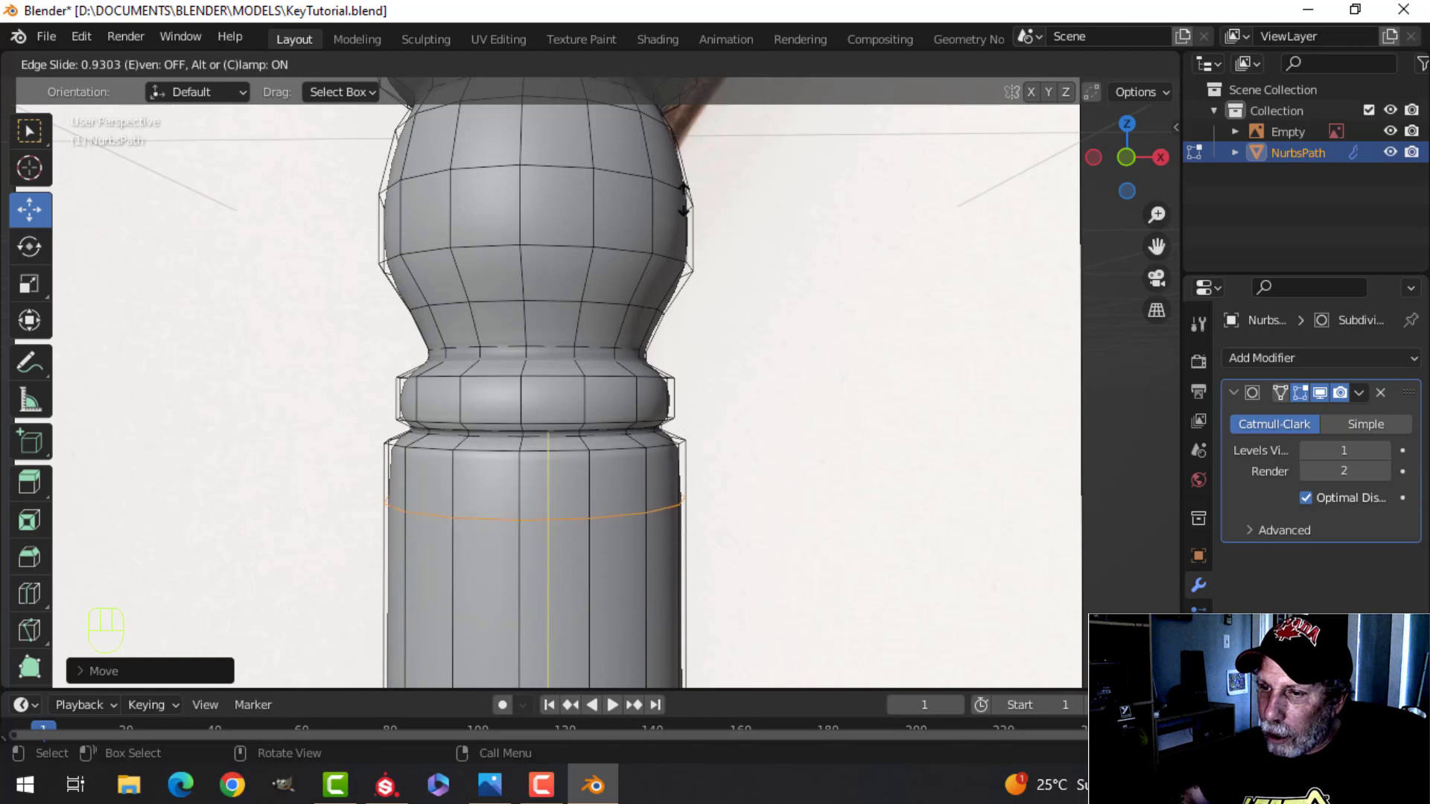
{"action": "left_click", "coordinate": [698, 155]}
Step: Add a supporting loop near the outer rim of the ledge at the top of the long shaft
{"action": "scroll", "coordinate": [697, 326], "scroll_direction": "up", "scroll_amount": 2}
{"action": "middle_click_drag", "start_coordinate": [706, 484], "coordinate": [681, 629], "text": "shift"}
{"action": "scroll", "coordinate": [670, 611], "scroll_direction": "up", "scroll_amount": 2}
{"action": "middle_click_drag", "start_coordinate": [589, 555], "coordinate": [612, 551], "text": "shift"}
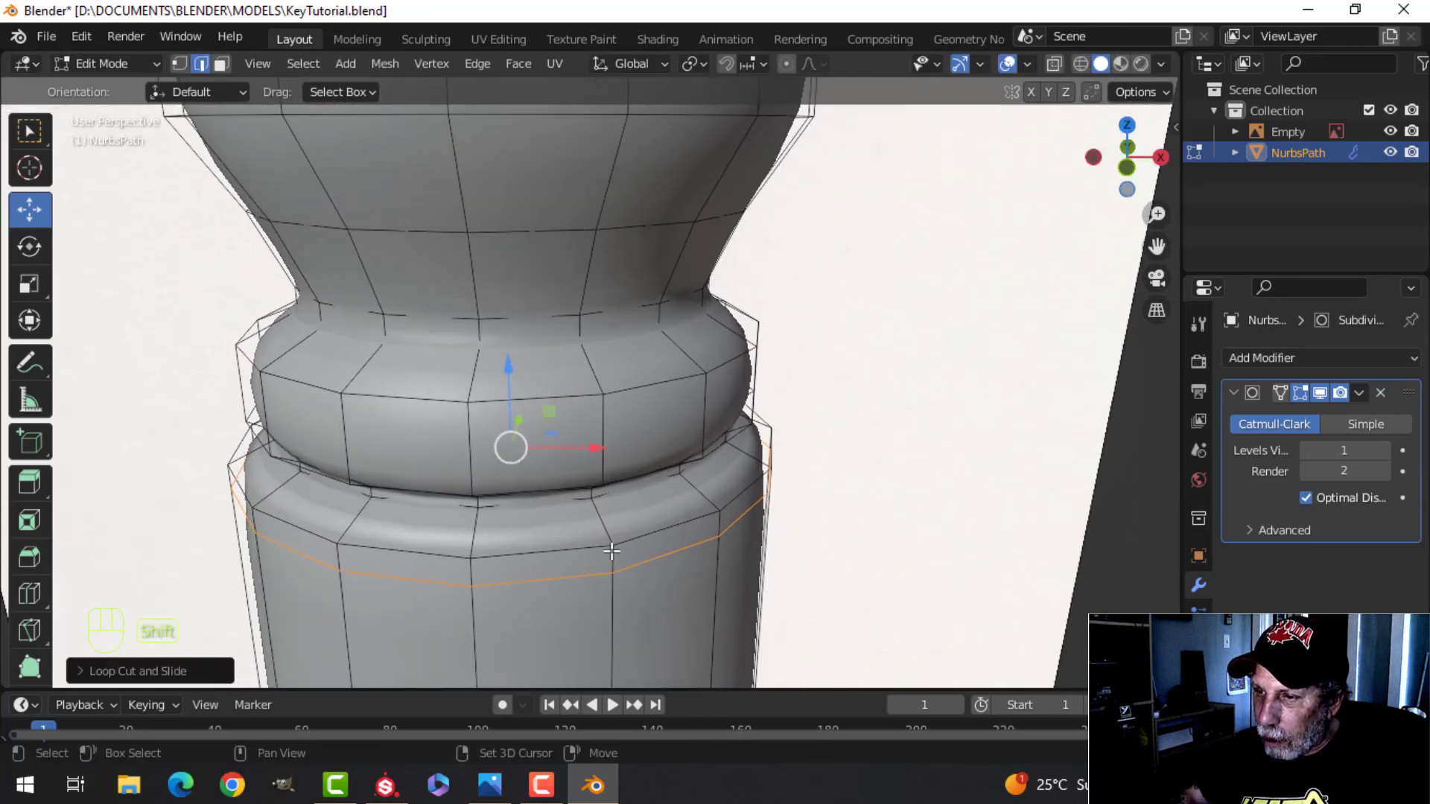
{"action": "key", "text": "ctrl+r"}
{"action": "left_click", "coordinate": [585, 520]}
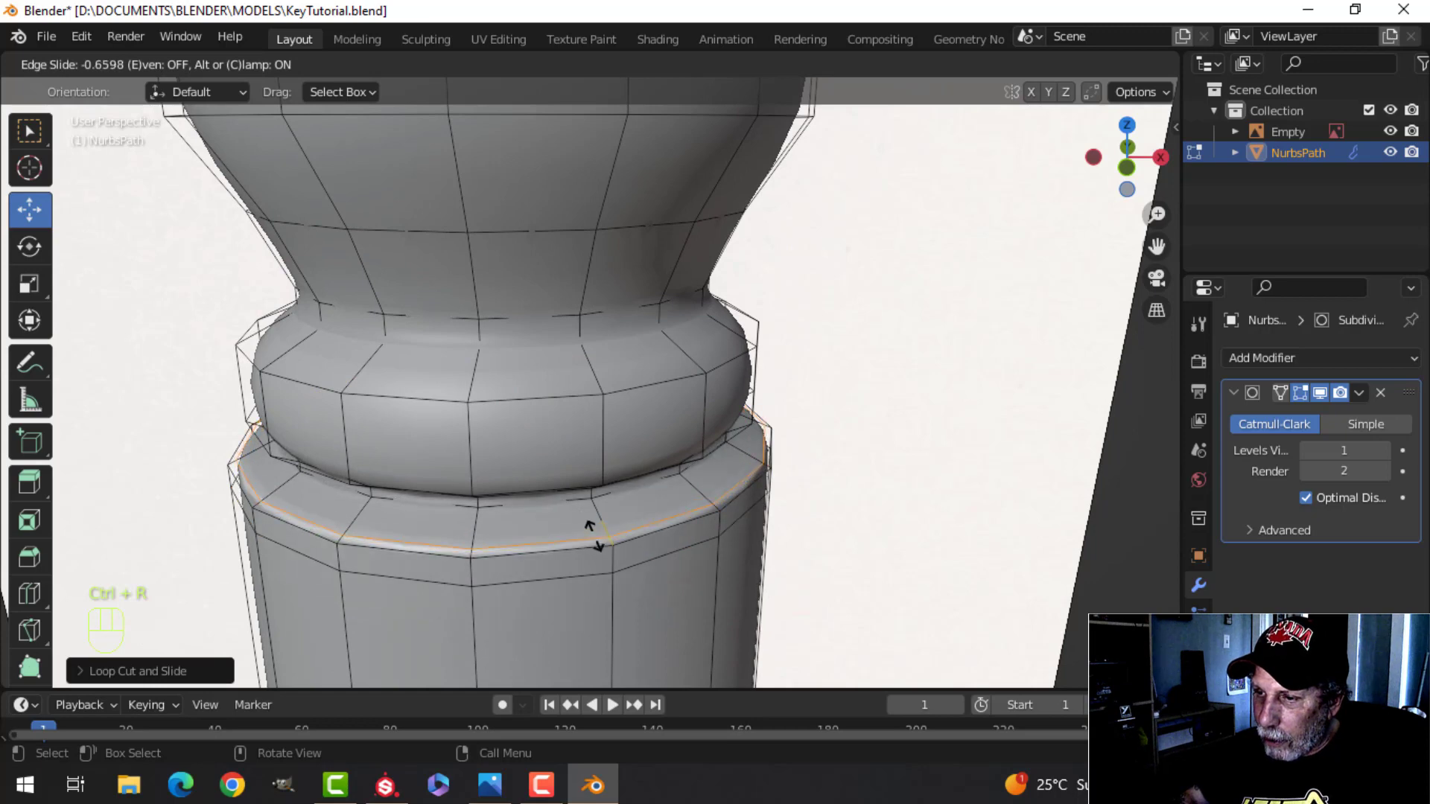
{"action": "left_click", "coordinate": [595, 538]}
Step: Add supporting loops near the upper and lower edges of the collar beneath the round bulb
{"action": "middle_click_drag", "start_coordinate": [638, 600], "coordinate": [674, 635], "text": "shift"}
{"action": "middle_click_drag", "start_coordinate": [674, 634], "coordinate": [664, 584]}
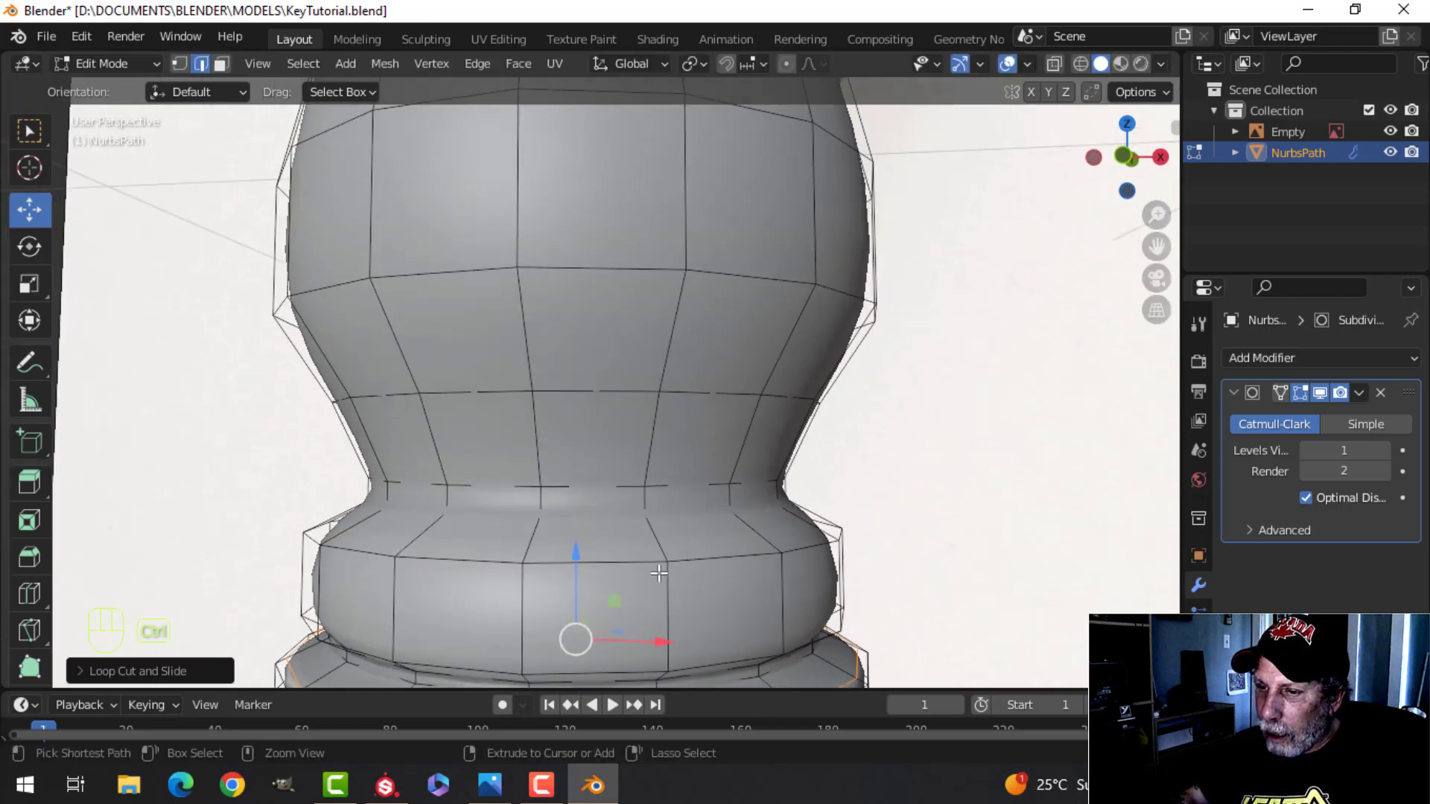
{"action": "key", "text": "ctrl+r"}
{"action": "left_click", "coordinate": [656, 577]}
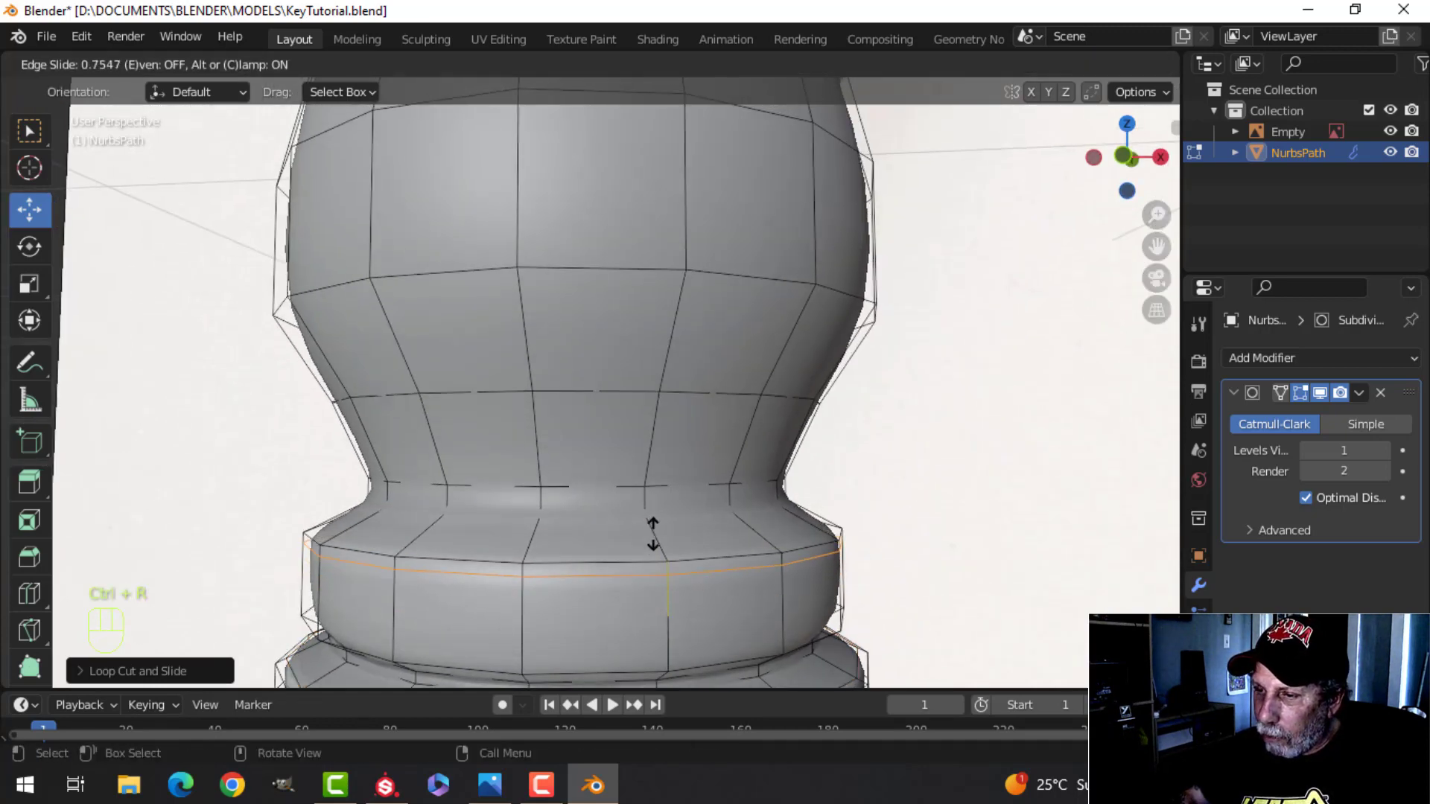
{"action": "left_click", "coordinate": [653, 534]}
{"action": "key", "text": "ctrl+r"}
{"action": "left_click", "coordinate": [657, 628]}
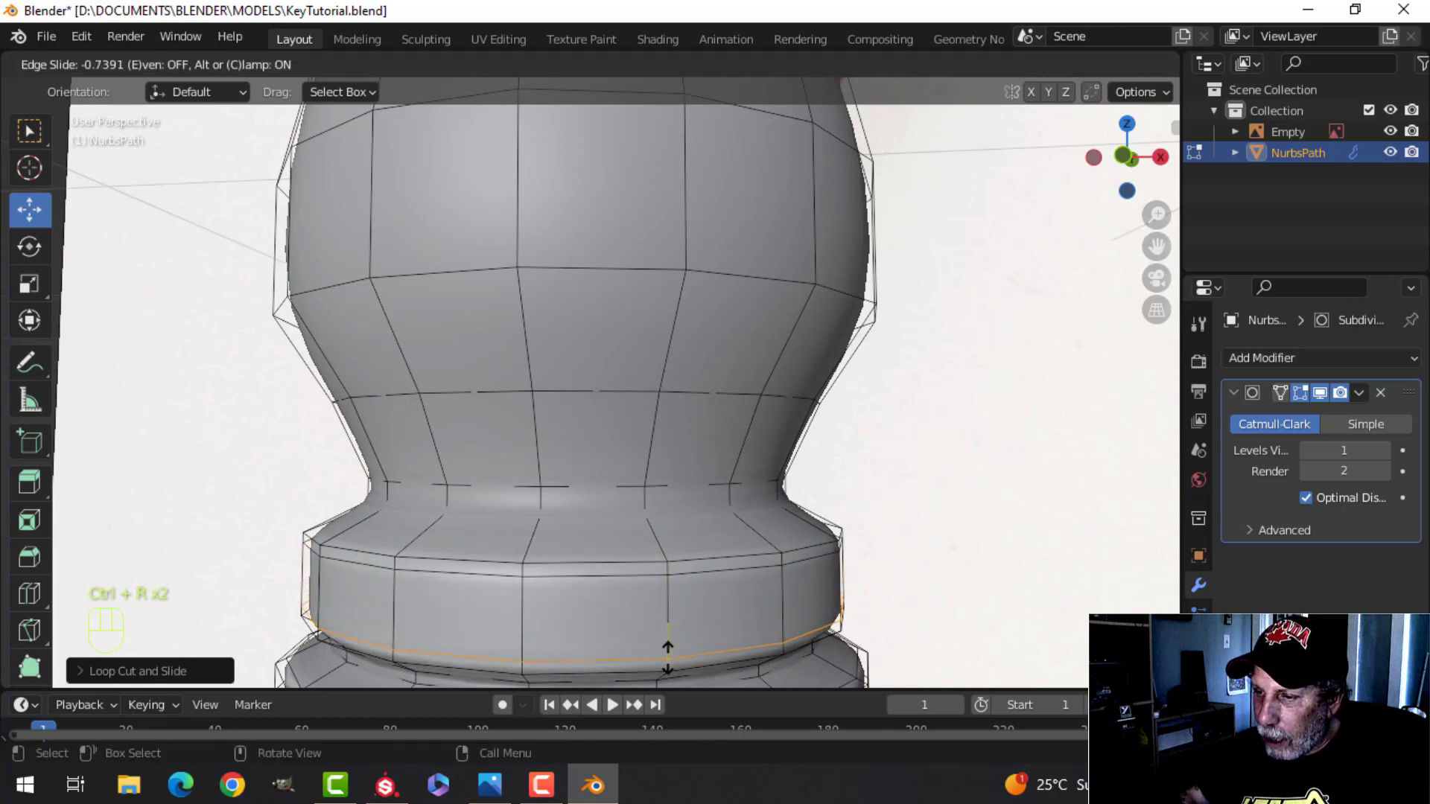
{"action": "left_click", "coordinate": [668, 656]}
Step: Add a supporting loop on the sloped top of the lower collar, close to the bulb's neck
{"action": "key", "text": "ctrl+r"}
{"action": "left_click", "coordinate": [655, 521]}
{"action": "left_click", "coordinate": [653, 529]}
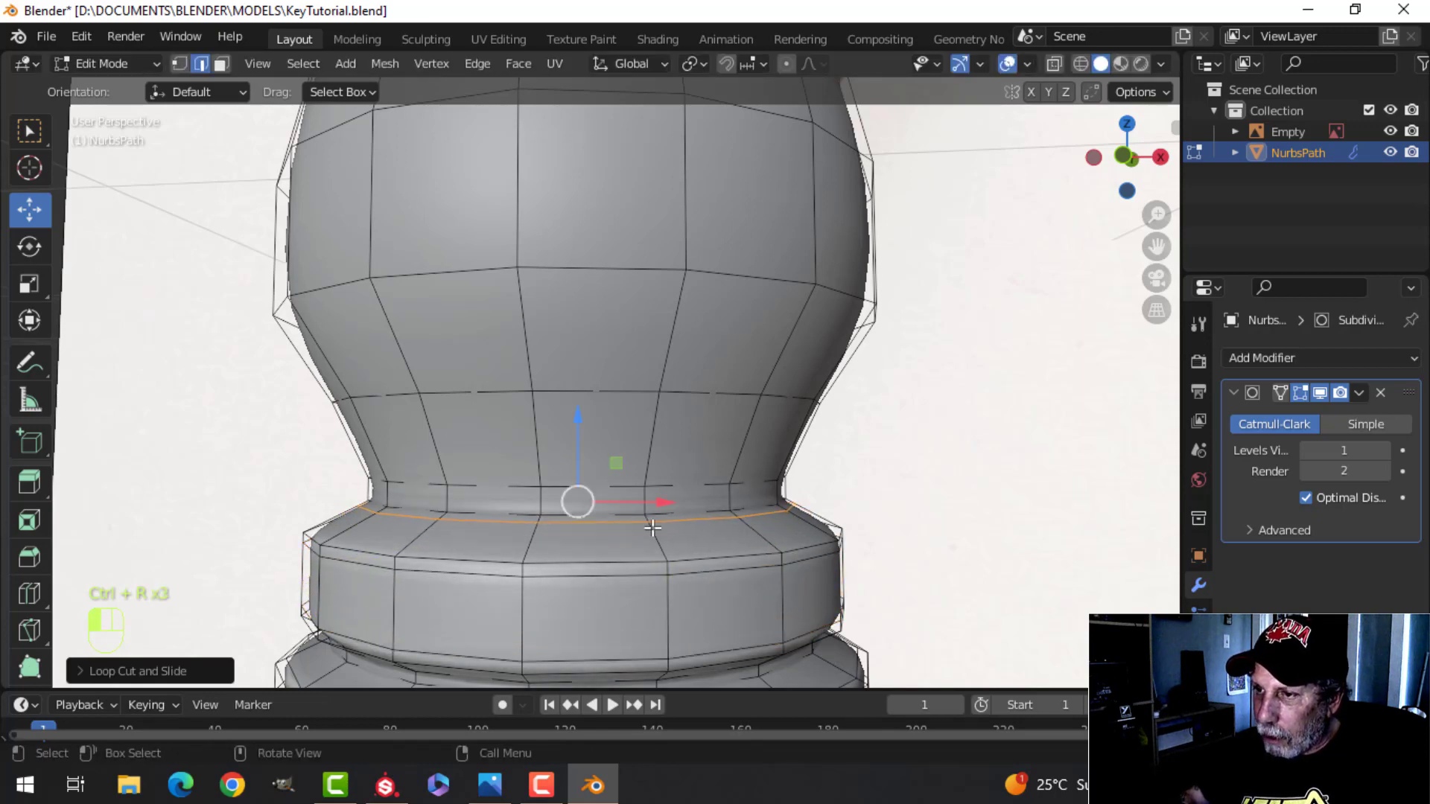
{"action": "scroll", "coordinate": [656, 527], "scroll_direction": "down", "scroll_amount": 3}
Step: Add two supporting loops on the sloped underside of the collar above the bulb, near its inner and outer edges
{"action": "middle_click_drag", "start_coordinate": [757, 466], "coordinate": [750, 562], "text": "shift"}
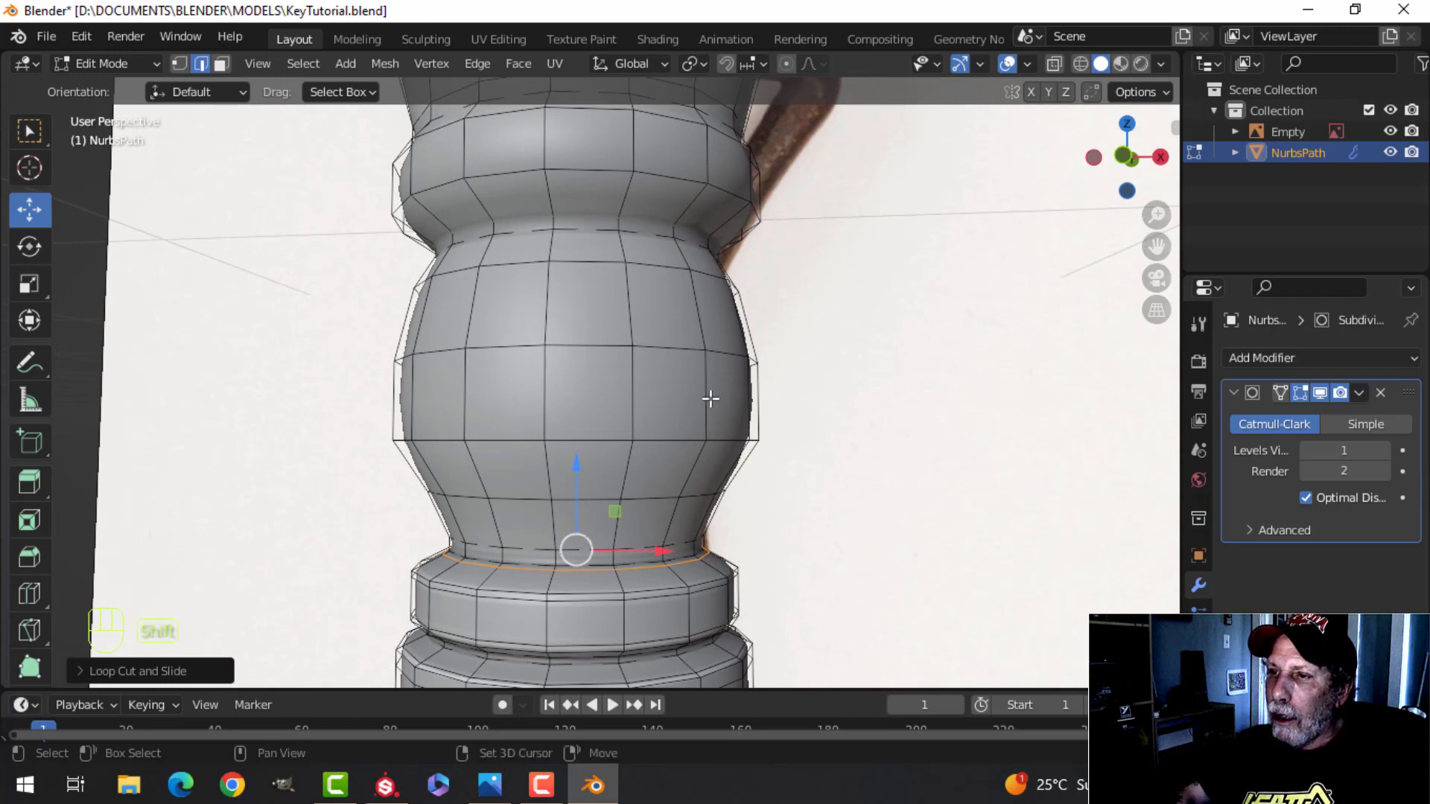
{"action": "scroll", "coordinate": [670, 540], "scroll_direction": "up", "scroll_amount": 2}
{"action": "middle_click_drag", "start_coordinate": [711, 399], "coordinate": [657, 605], "text": "shift"}
{"action": "key", "text": "ctrl+r"}
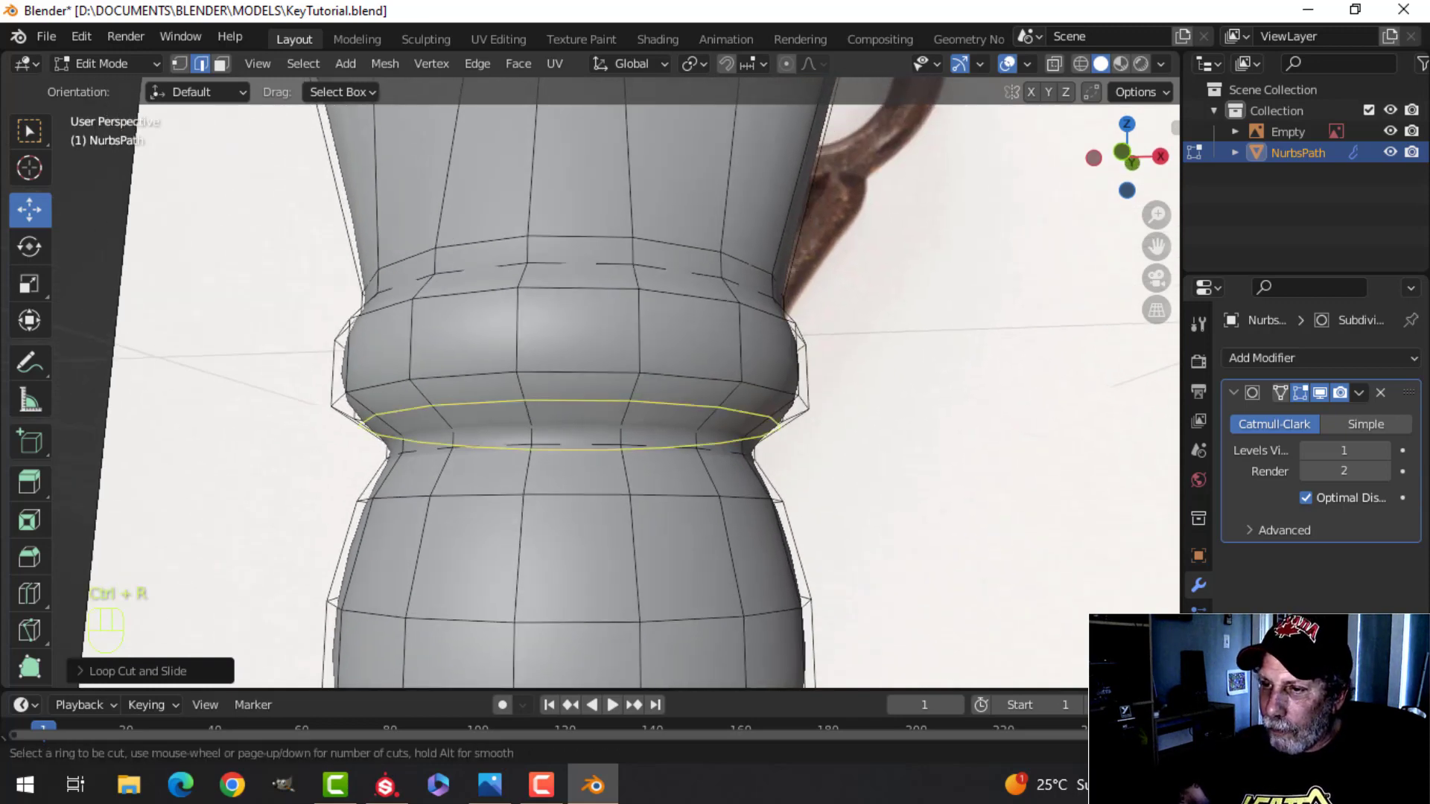
{"action": "left_click", "coordinate": [537, 431]}
{"action": "left_click", "coordinate": [537, 432]}
{"action": "key", "text": "ctrl+r"}
{"action": "left_click", "coordinate": [530, 399]}
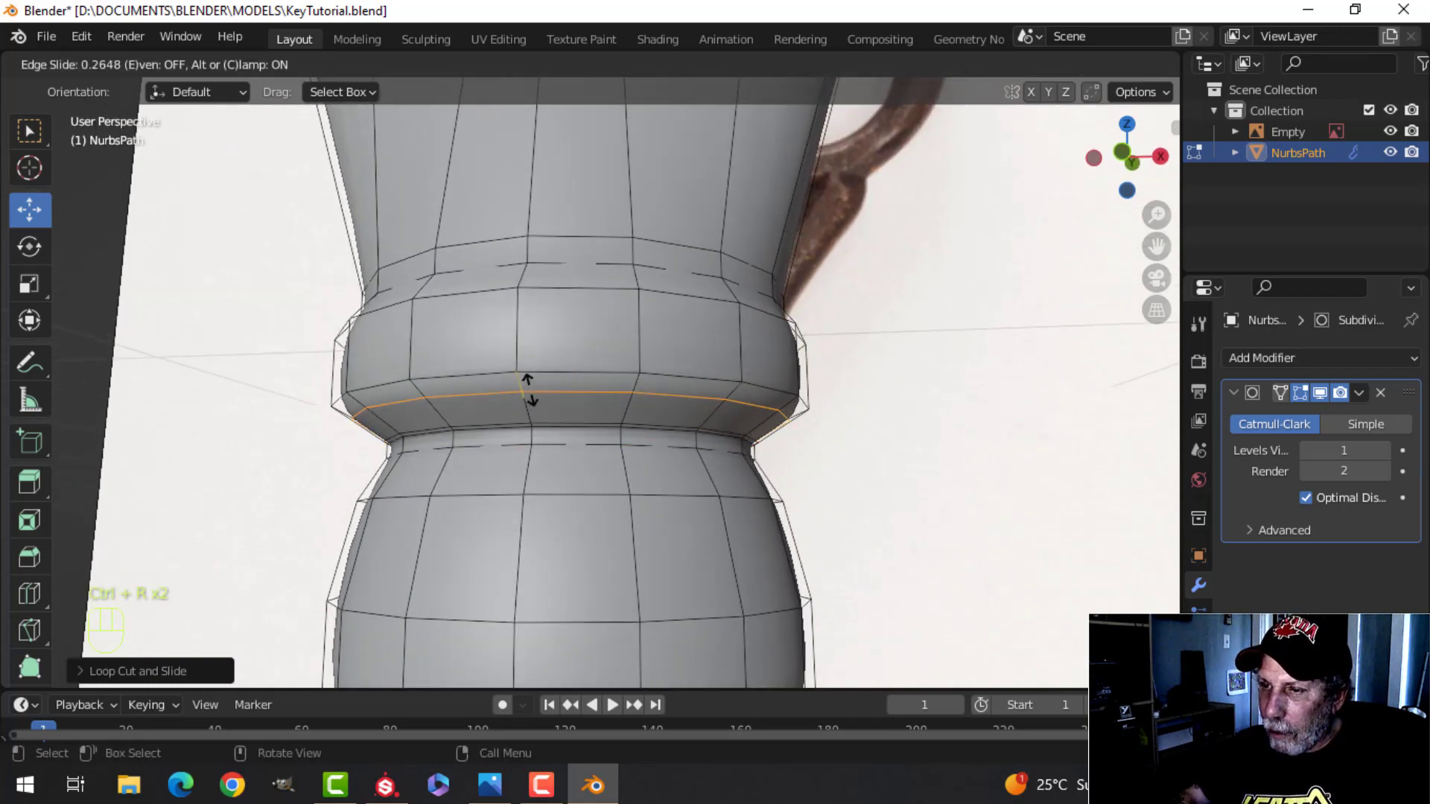
{"action": "left_click", "coordinate": [543, 387]}
Step: Add a supporting loop on the upper slope of the collar above the bulb, close to its outer edge
{"action": "middle_click_drag", "start_coordinate": [546, 386], "coordinate": [568, 453]}
{"action": "middle_click_drag", "start_coordinate": [556, 300], "coordinate": [552, 409], "text": "shift"}
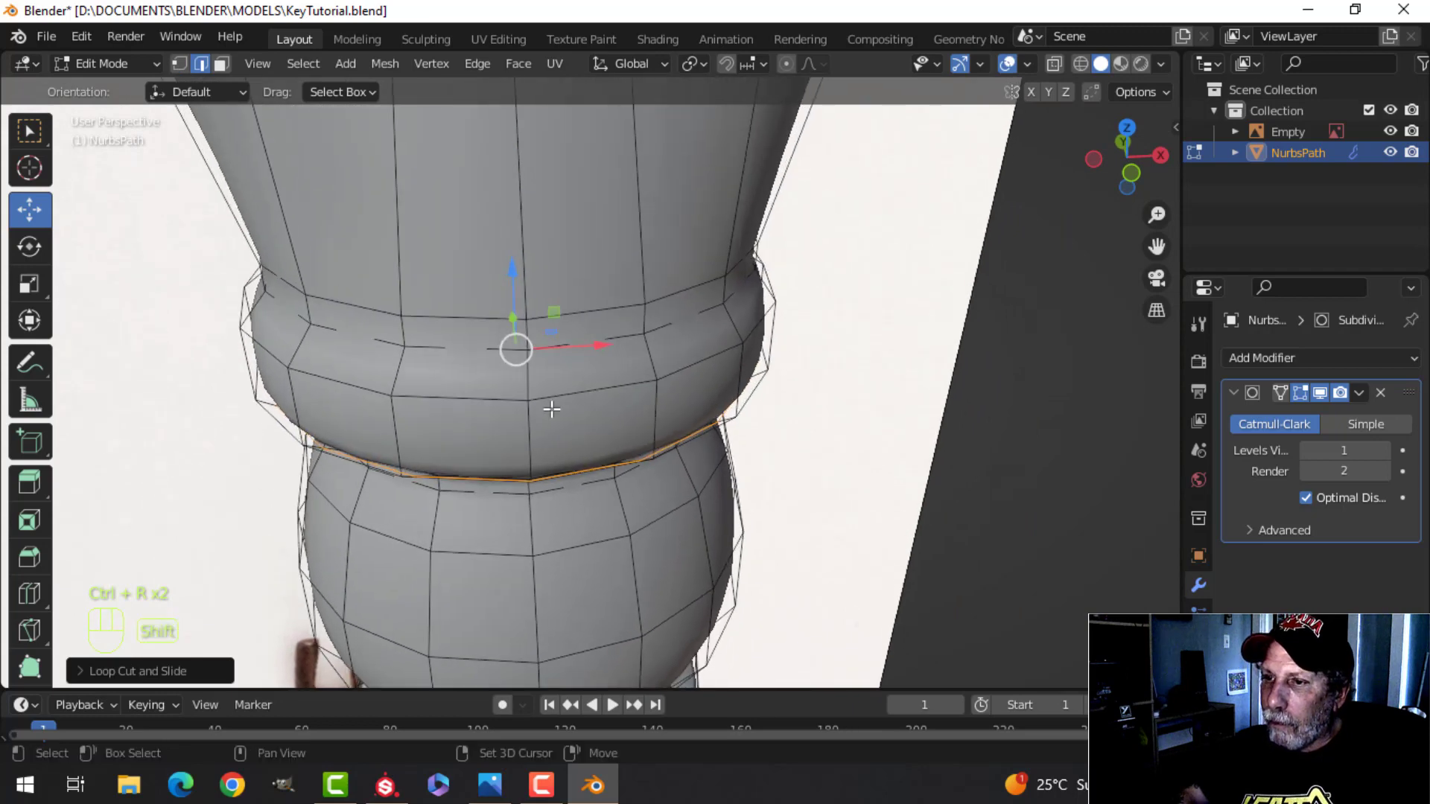
{"action": "key", "text": "ctrl+r"}
{"action": "left_click", "coordinate": [526, 361]}
{"action": "left_click", "coordinate": [529, 377]}
{"action": "scroll", "coordinate": [559, 373], "scroll_direction": "down", "scroll_amount": 3}
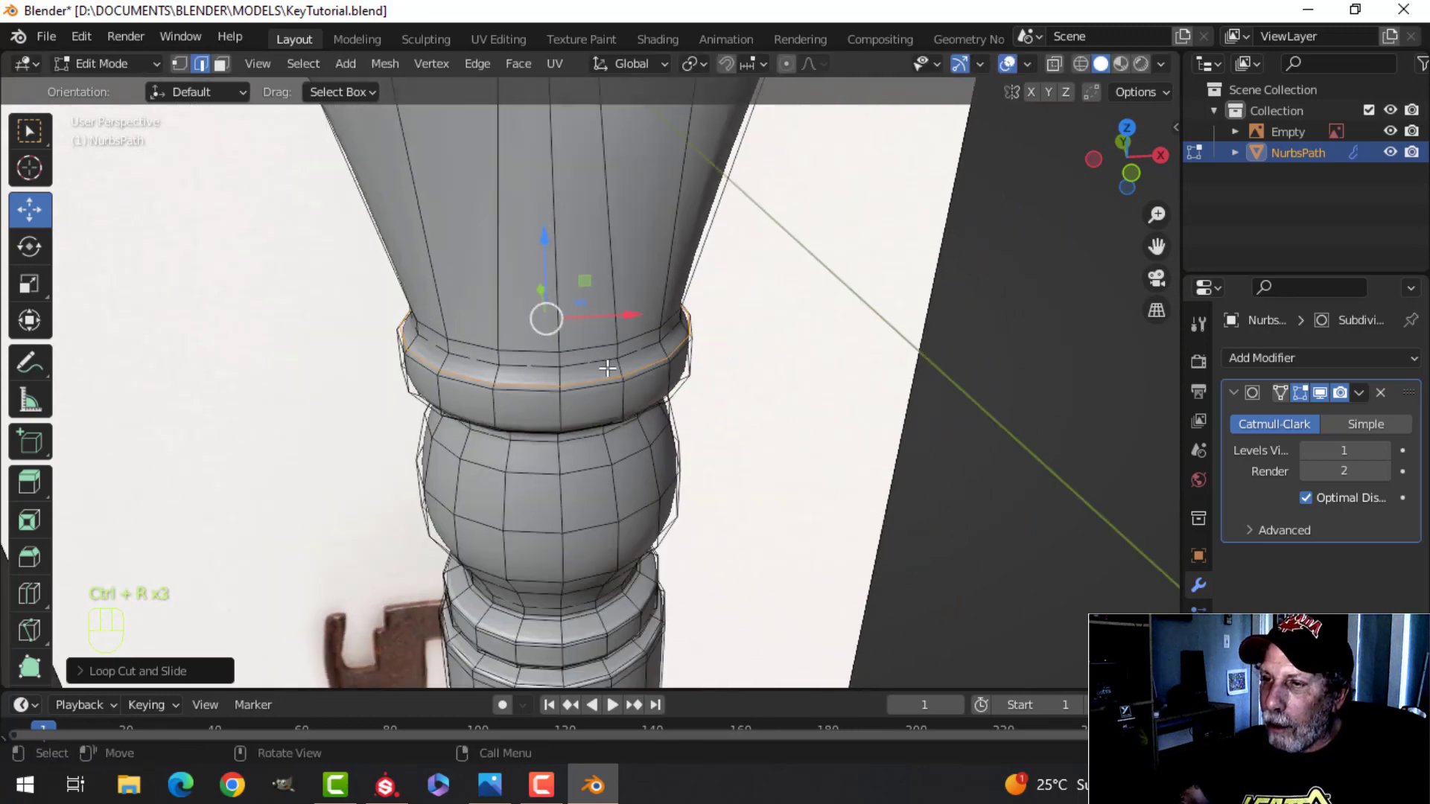
Step: Scale the edge loop at the base of the flared section inward in X and Y only, working in the right orthographic view
{"action": "middle_click_drag", "start_coordinate": [606, 367], "coordinate": [552, 322]}
{"action": "key", "text": "alt+a"}
{"action": "middle_click_drag", "start_coordinate": [706, 378], "coordinate": [735, 452]}
{"action": "left_click", "coordinate": [660, 342], "text": "alt+shift"}
{"action": "scroll", "coordinate": [661, 342], "scroll_direction": "down", "scroll_amount": 2}
{"action": "scroll", "coordinate": [695, 341], "scroll_direction": "down", "scroll_amount": 4}
{"action": "key", "text": "KP_3"}
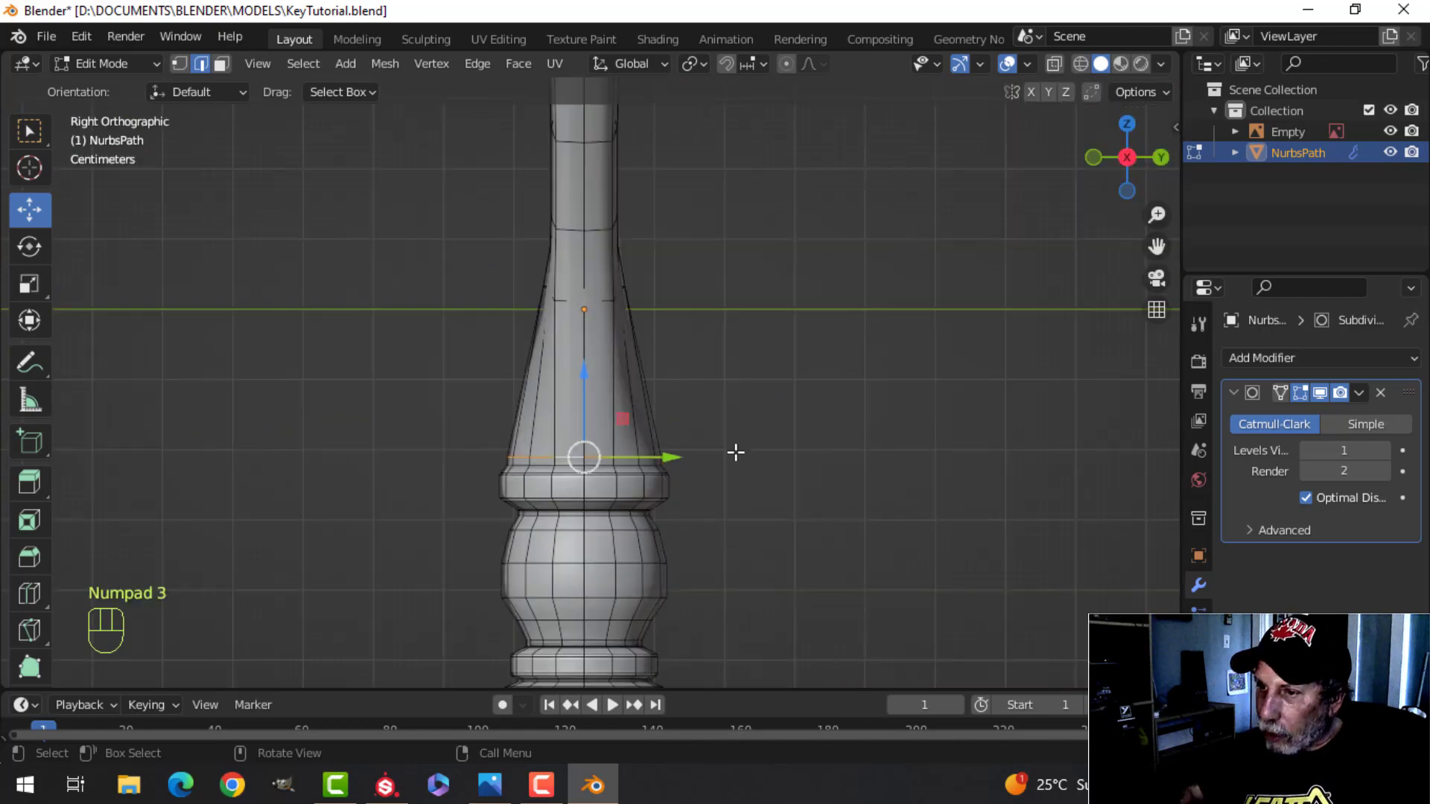
{"action": "scroll", "coordinate": [735, 450], "scroll_direction": "up", "scroll_amount": 4}
{"action": "scroll", "coordinate": [757, 454], "scroll_direction": "down", "scroll_amount": 2, "text": "shift"}
{"action": "key", "text": "s"}
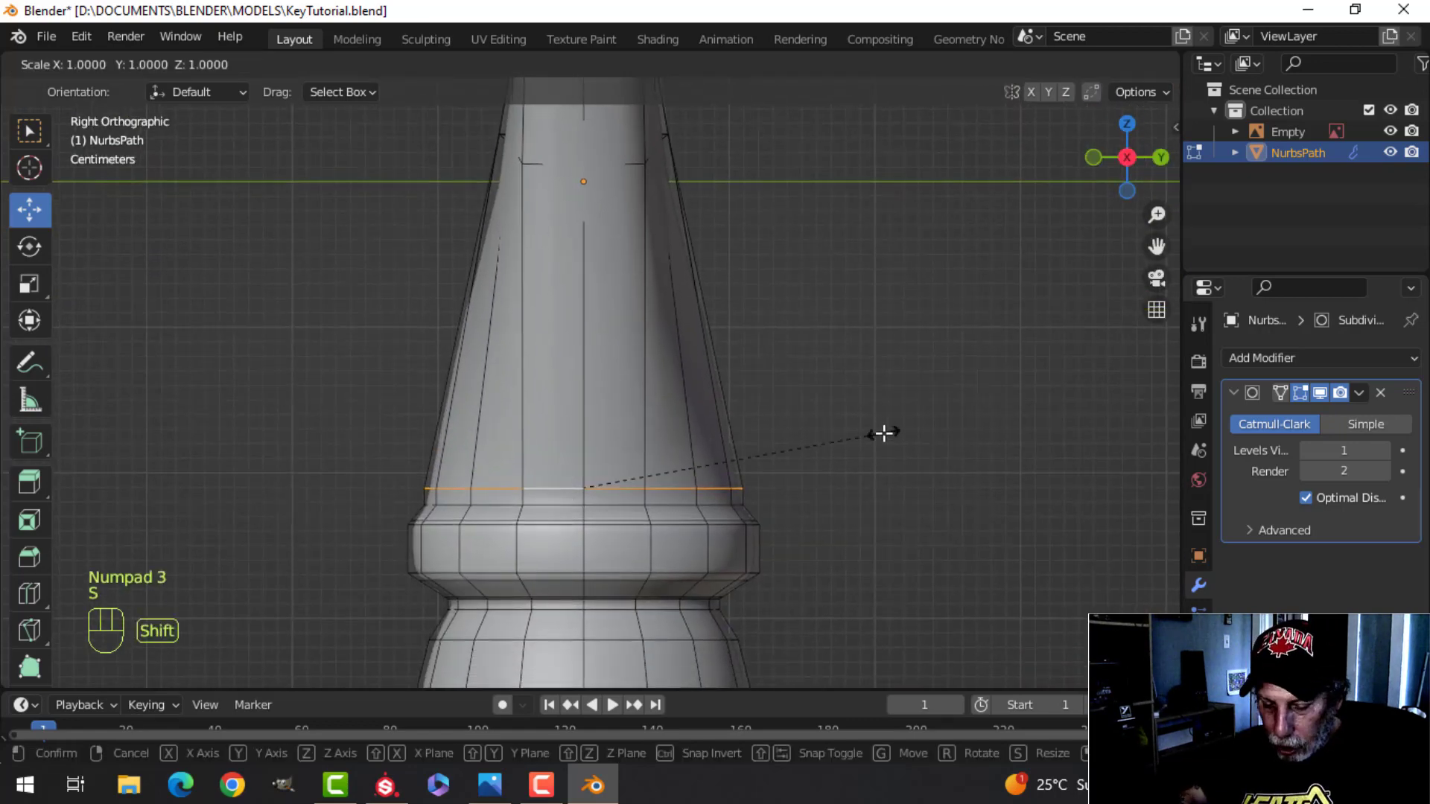
{"action": "key", "text": "shift+z"}
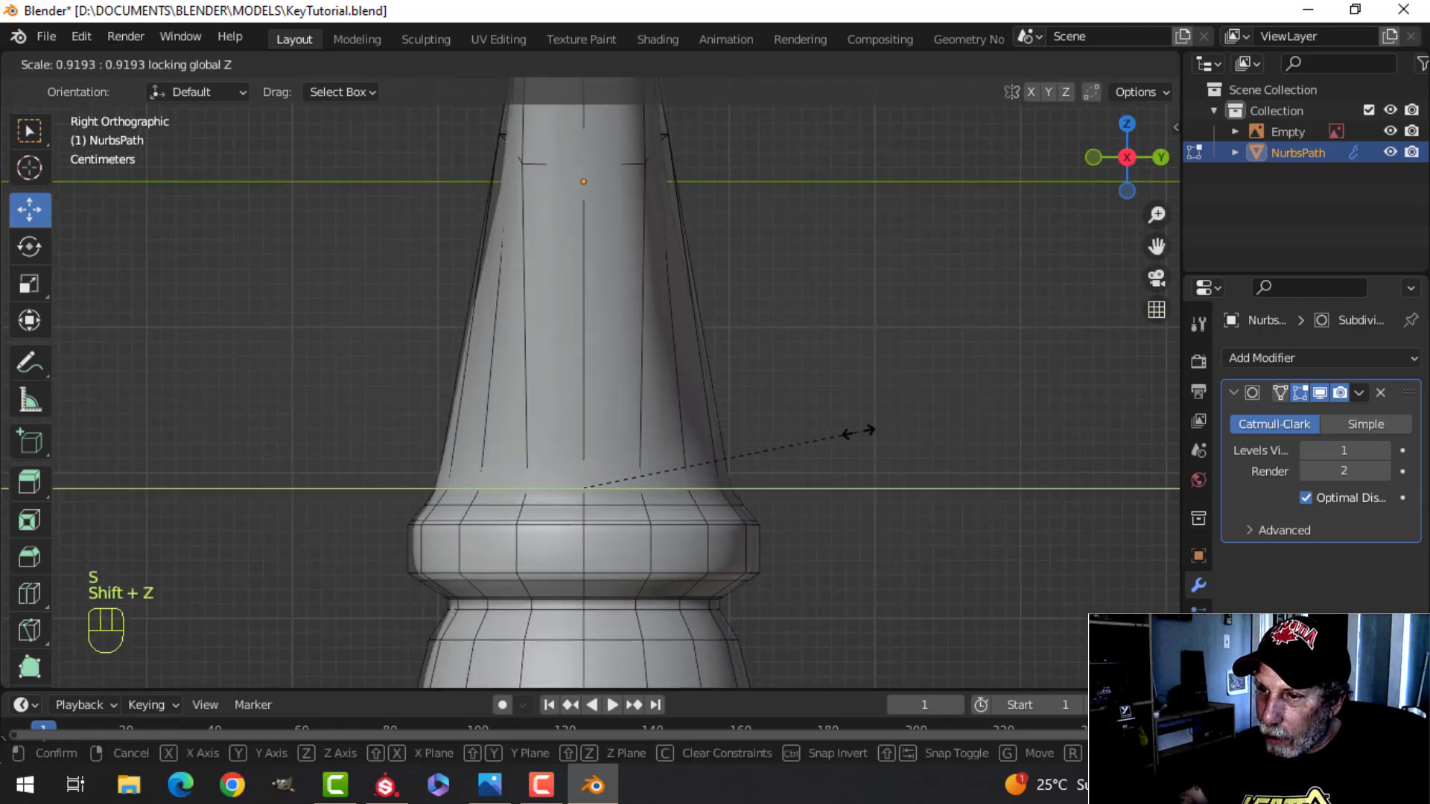
{"action": "left_click", "coordinate": [836, 425]}
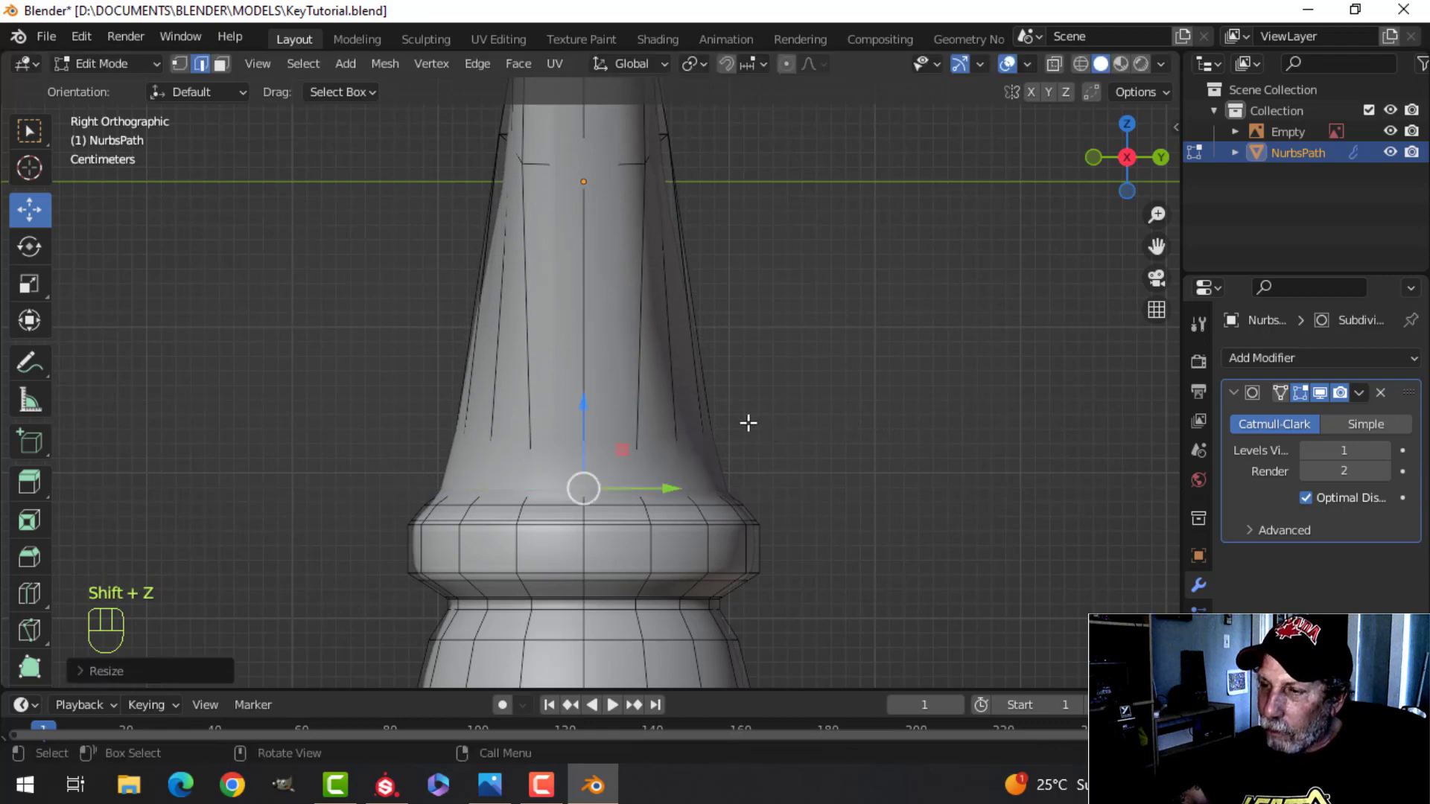
Step: Loop cut the flared section and slide the new loop down to just above the upper collar
{"action": "middle_click_drag", "start_coordinate": [748, 422], "coordinate": [603, 309]}
{"action": "key", "text": "ctrl+r"}
{"action": "left_click", "coordinate": [605, 319]}
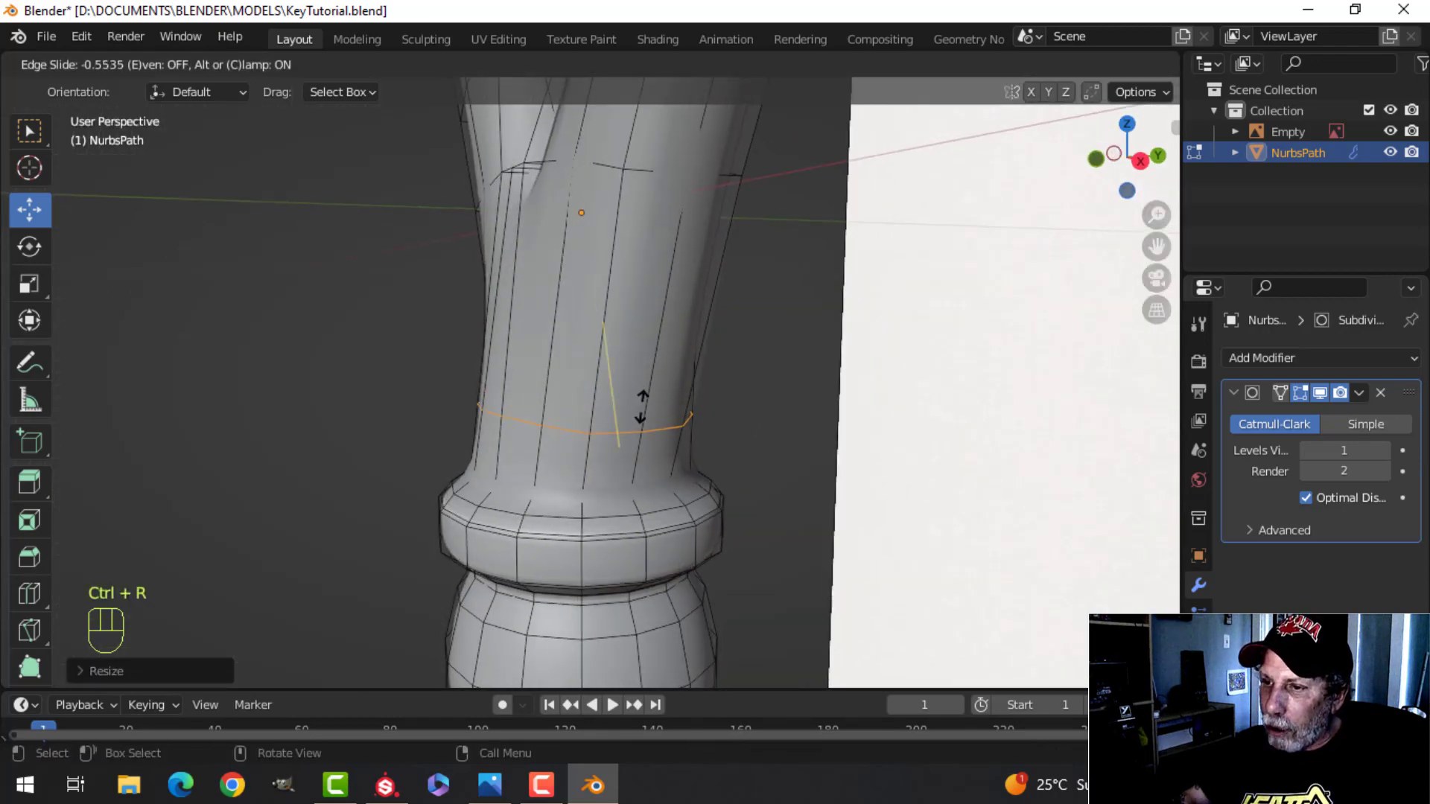
{"action": "left_click", "coordinate": [686, 477]}
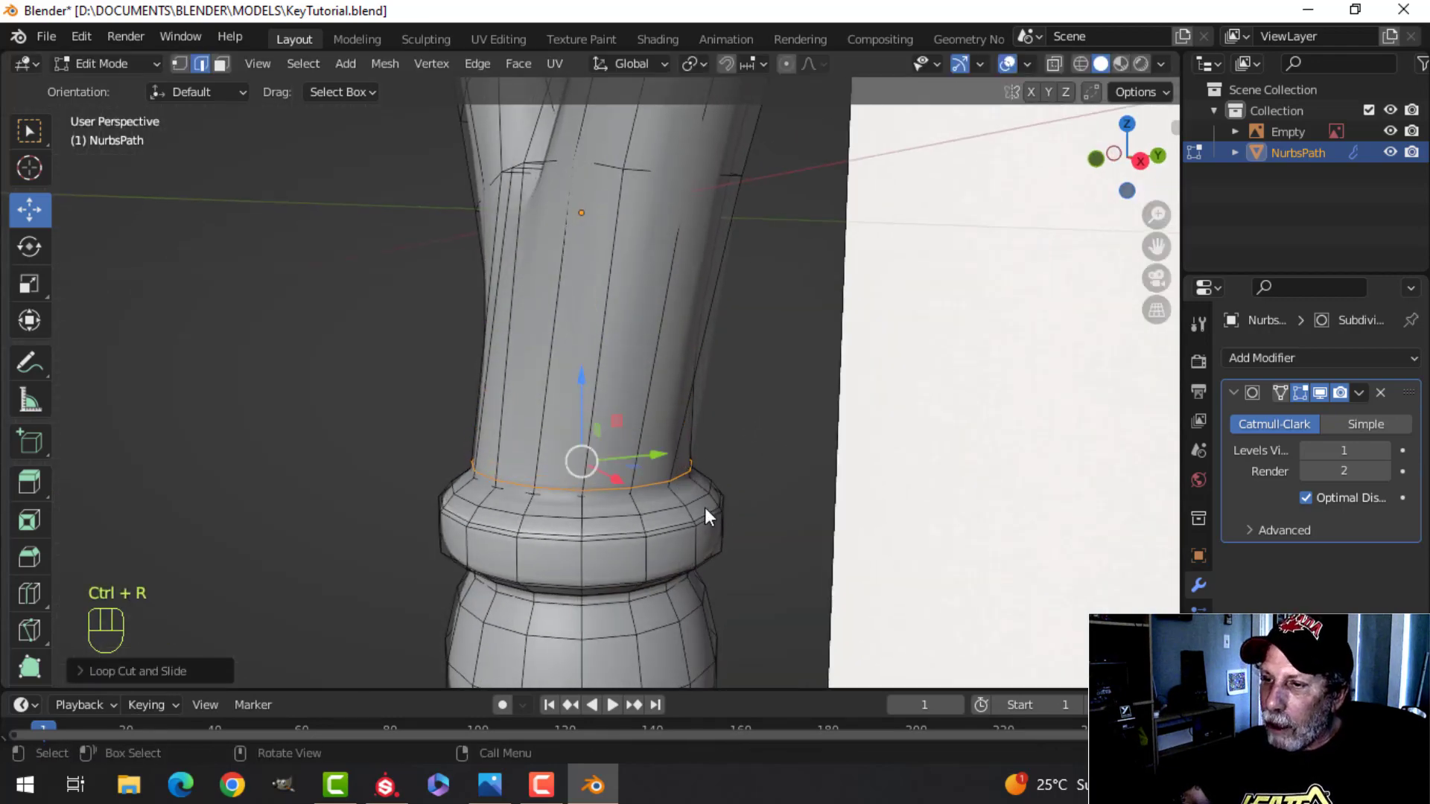
Step: Loop cut the upper slope of the collar above the bulb and slide the new loop toward the base of the flared section
{"action": "key", "text": "Tab"}
{"action": "scroll", "coordinate": [670, 511], "scroll_direction": "down", "scroll_amount": 4}
{"action": "middle_click_drag", "start_coordinate": [656, 511], "coordinate": [748, 520]}
{"action": "scroll", "coordinate": [703, 515], "scroll_direction": "up", "scroll_amount": 6}
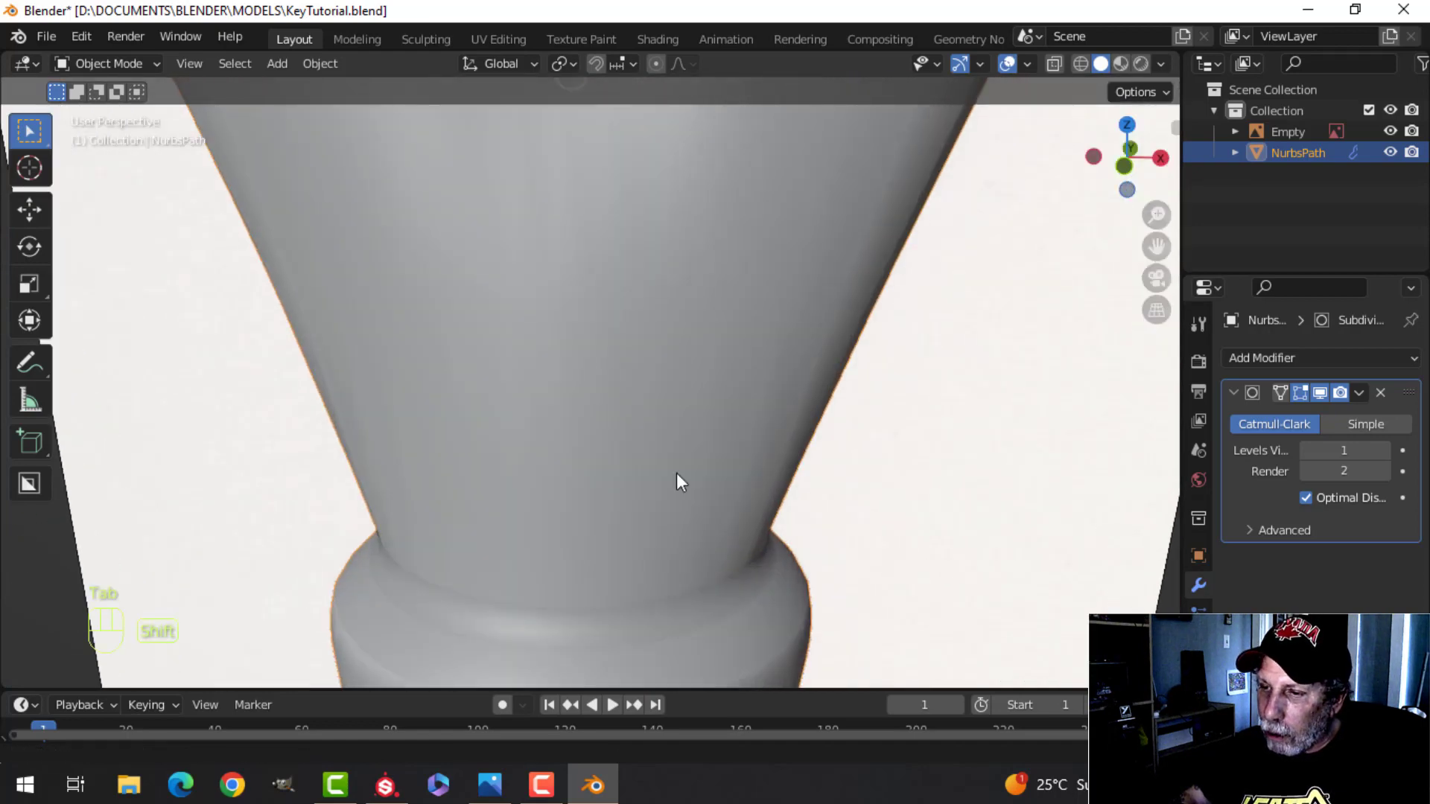
{"action": "key", "text": "Tab"}
{"action": "scroll", "coordinate": [676, 472], "scroll_direction": "up", "scroll_amount": 2}
{"action": "scroll", "coordinate": [705, 521], "scroll_direction": "up", "scroll_amount": 2}
{"action": "key", "text": "alt+a"}
{"action": "scroll", "coordinate": [705, 521], "scroll_direction": "down", "scroll_amount": 1}
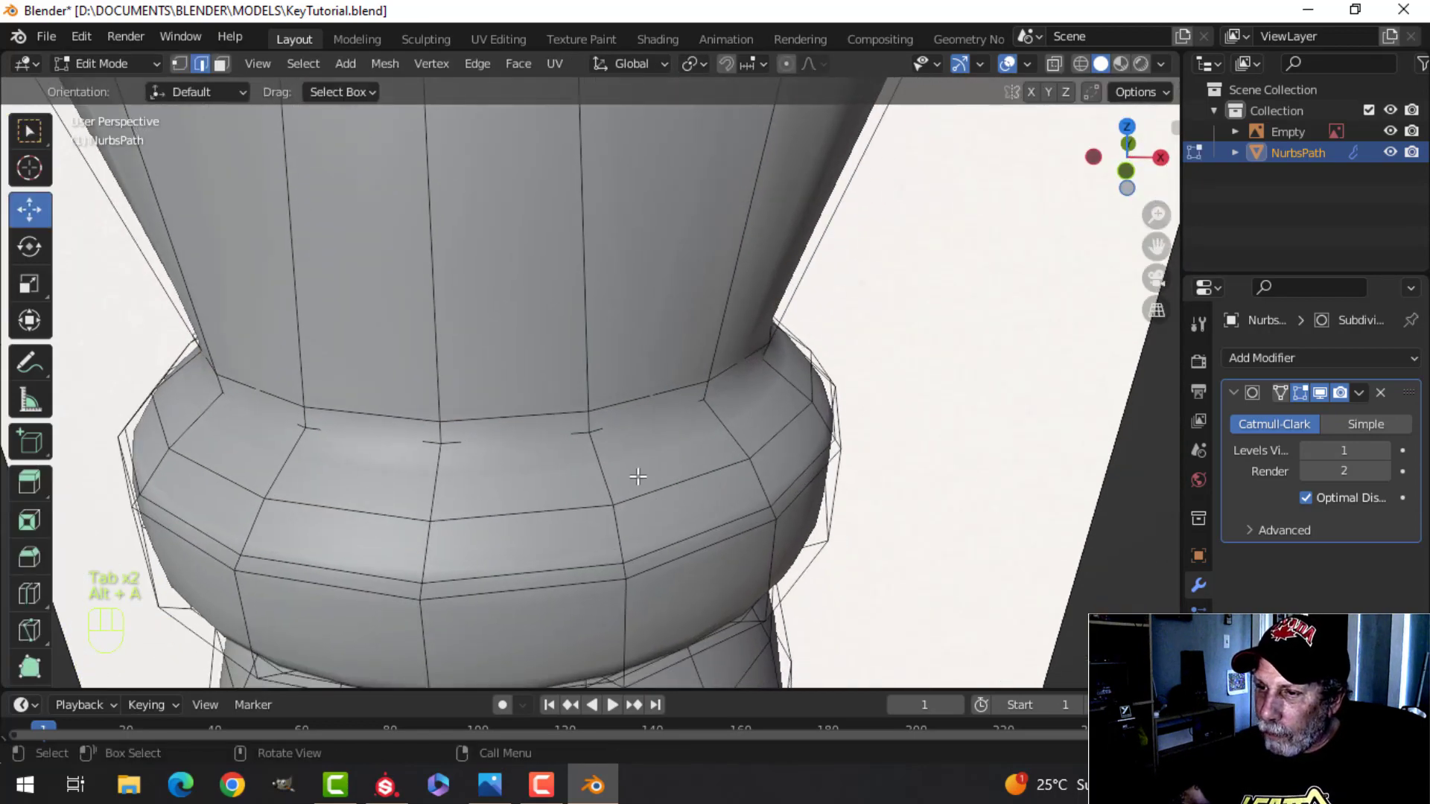
{"action": "key", "text": "ctrl+r"}
{"action": "left_click", "coordinate": [615, 467]}
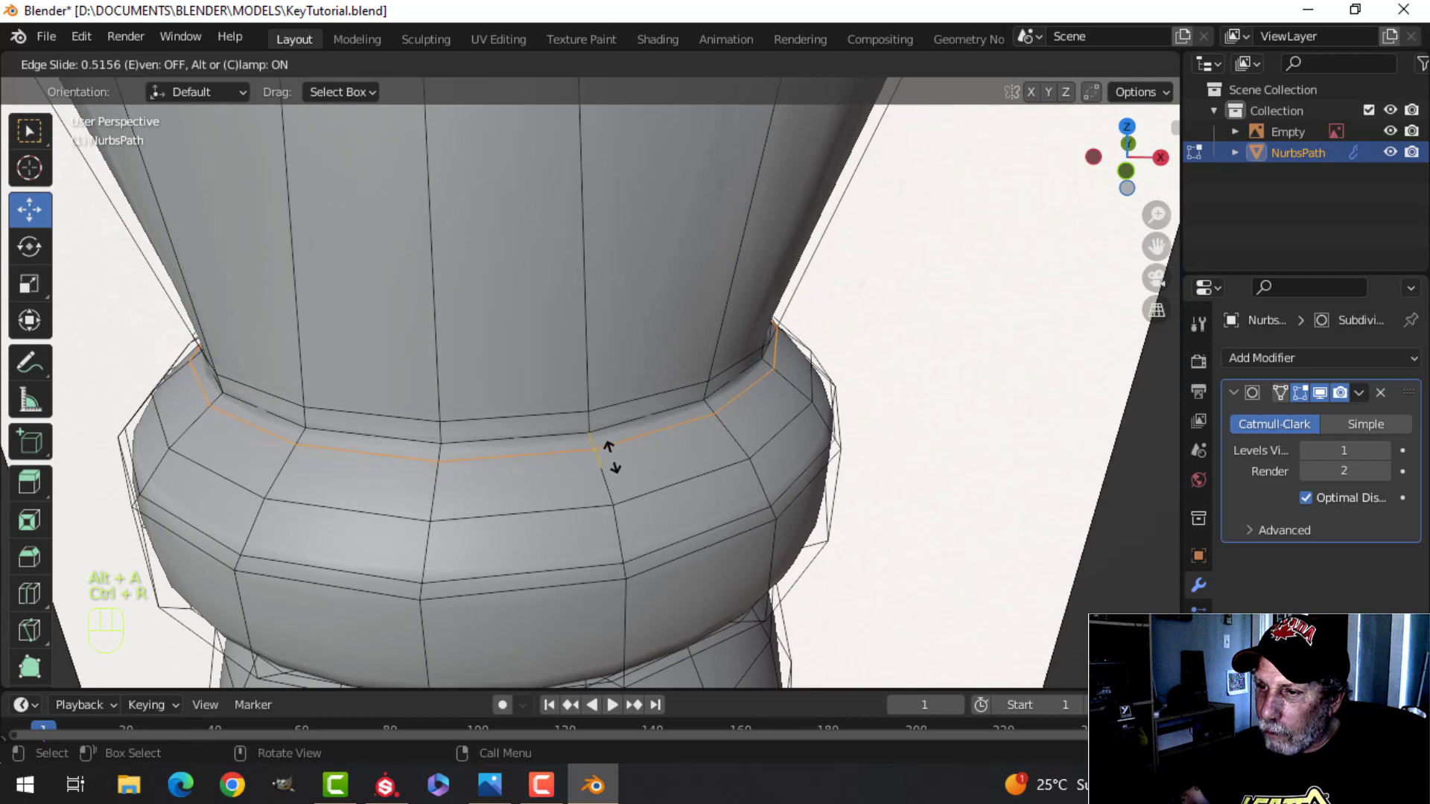
{"action": "left_click", "coordinate": [610, 455]}
Step: Set the key's Subdivision viewport level to 2 and inspect the smoothed collars and bulb in Object Mode
{"action": "key", "text": "Tab"}
{"action": "scroll", "coordinate": [648, 462], "scroll_direction": "down", "scroll_amount": 5}
{"action": "middle_click_drag", "start_coordinate": [667, 441], "coordinate": [722, 422]}
{"action": "key", "text": "alt+a"}
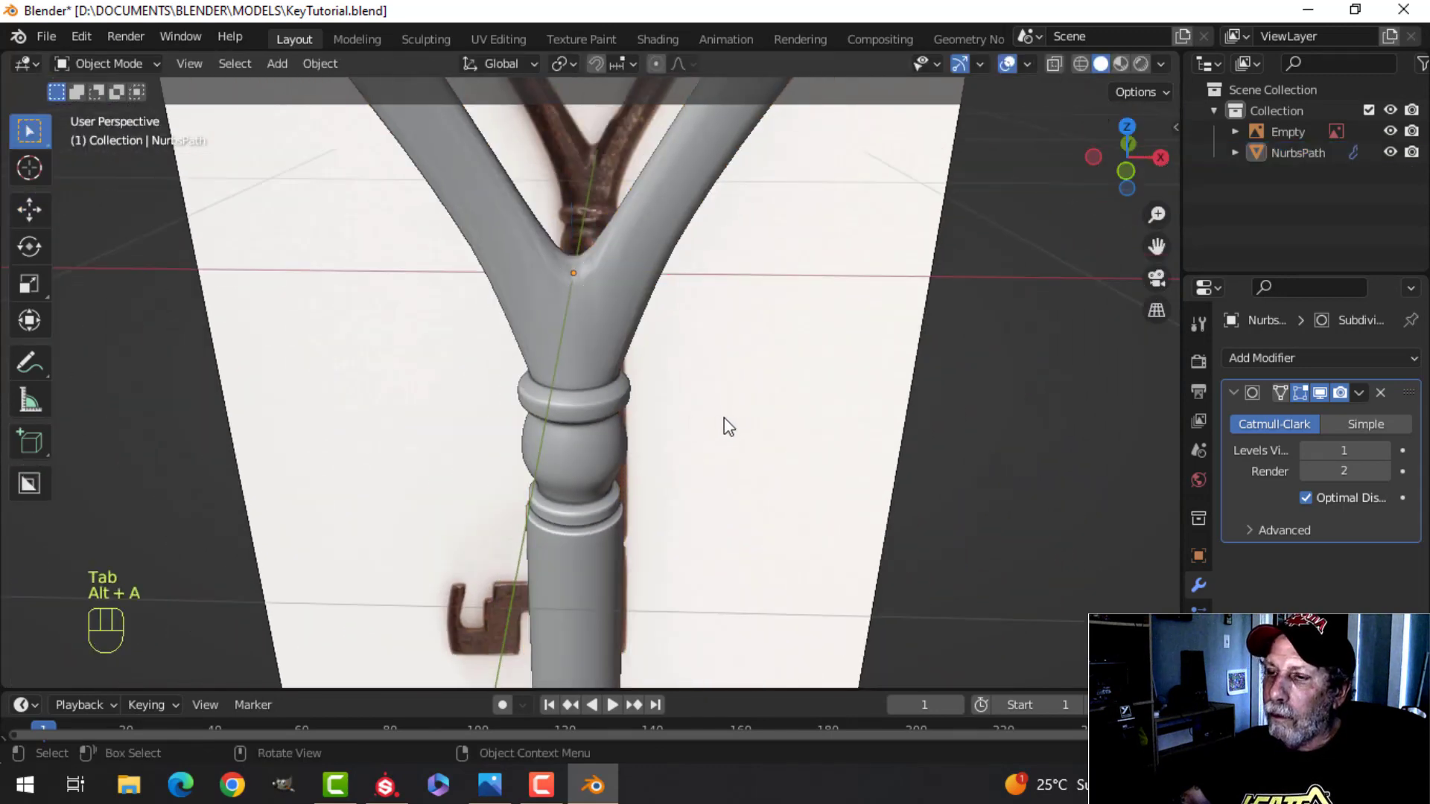
{"action": "scroll", "coordinate": [693, 395], "scroll_direction": "up", "scroll_amount": 3}
{"action": "scroll", "coordinate": [569, 396], "scroll_direction": "down", "scroll_amount": 4}
{"action": "middle_click_drag", "start_coordinate": [596, 398], "coordinate": [790, 429]}
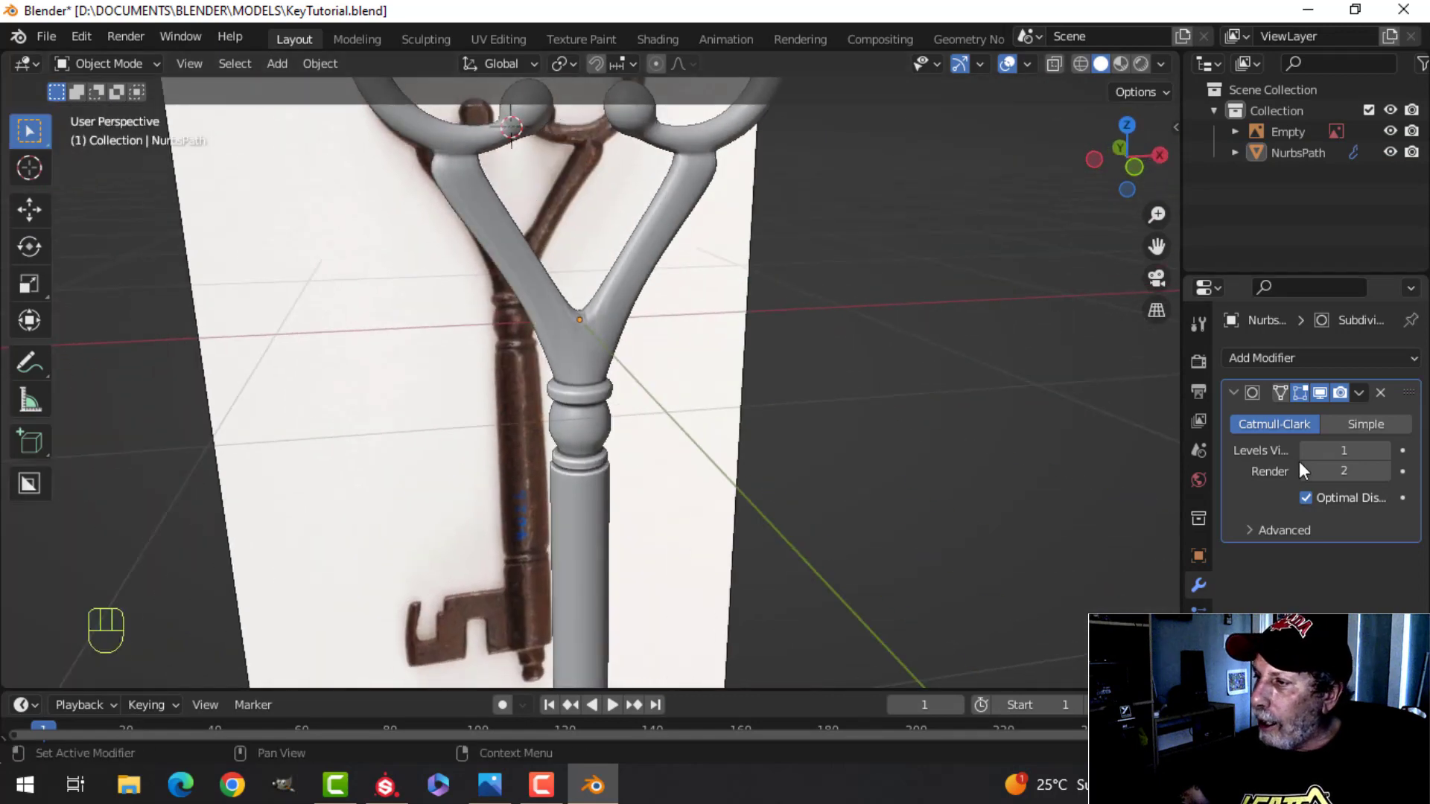
{"action": "scroll", "coordinate": [700, 393], "scroll_direction": "up", "scroll_amount": 3}
{"action": "key", "text": "alt+a"}
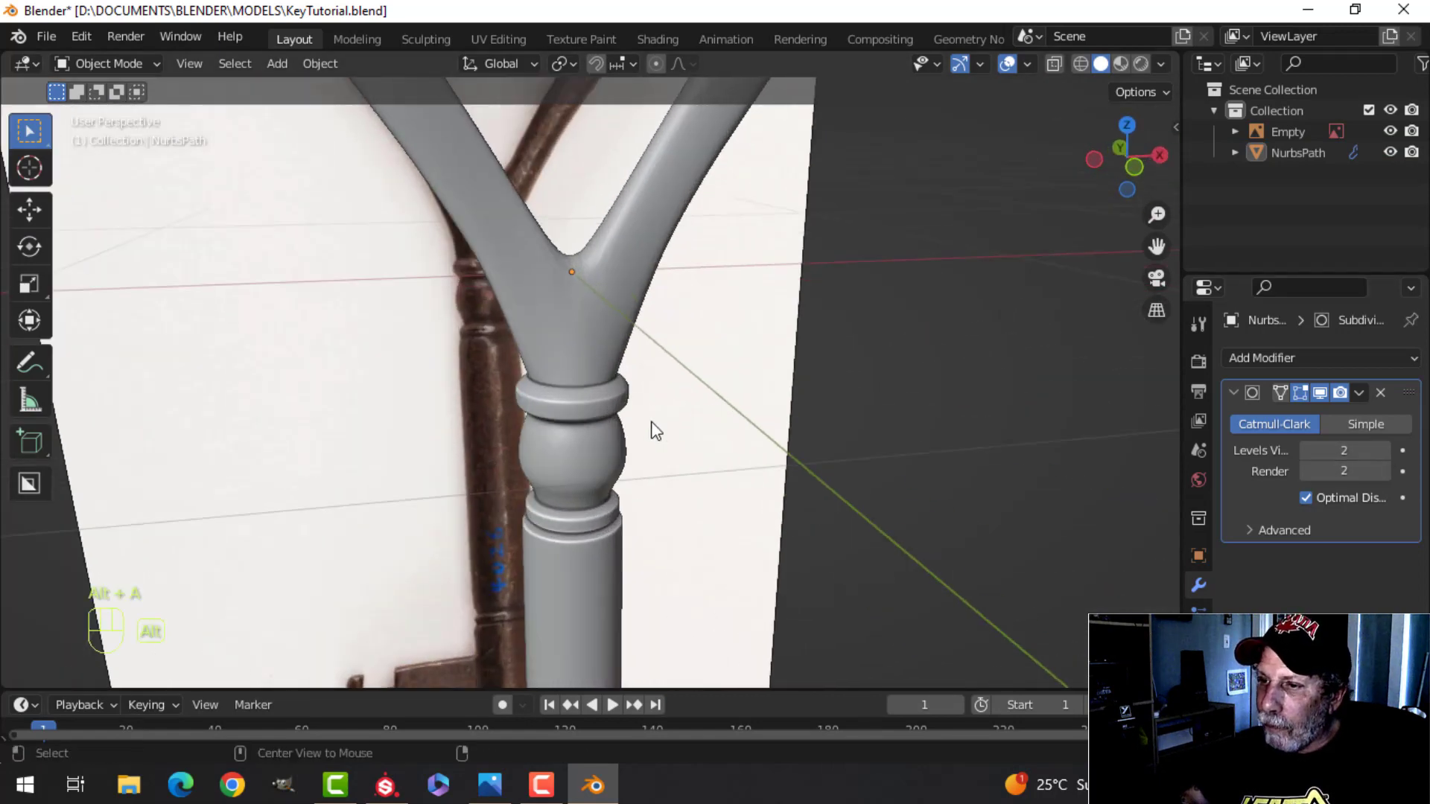
{"action": "middle_click_drag", "start_coordinate": [650, 422], "coordinate": [575, 437]}
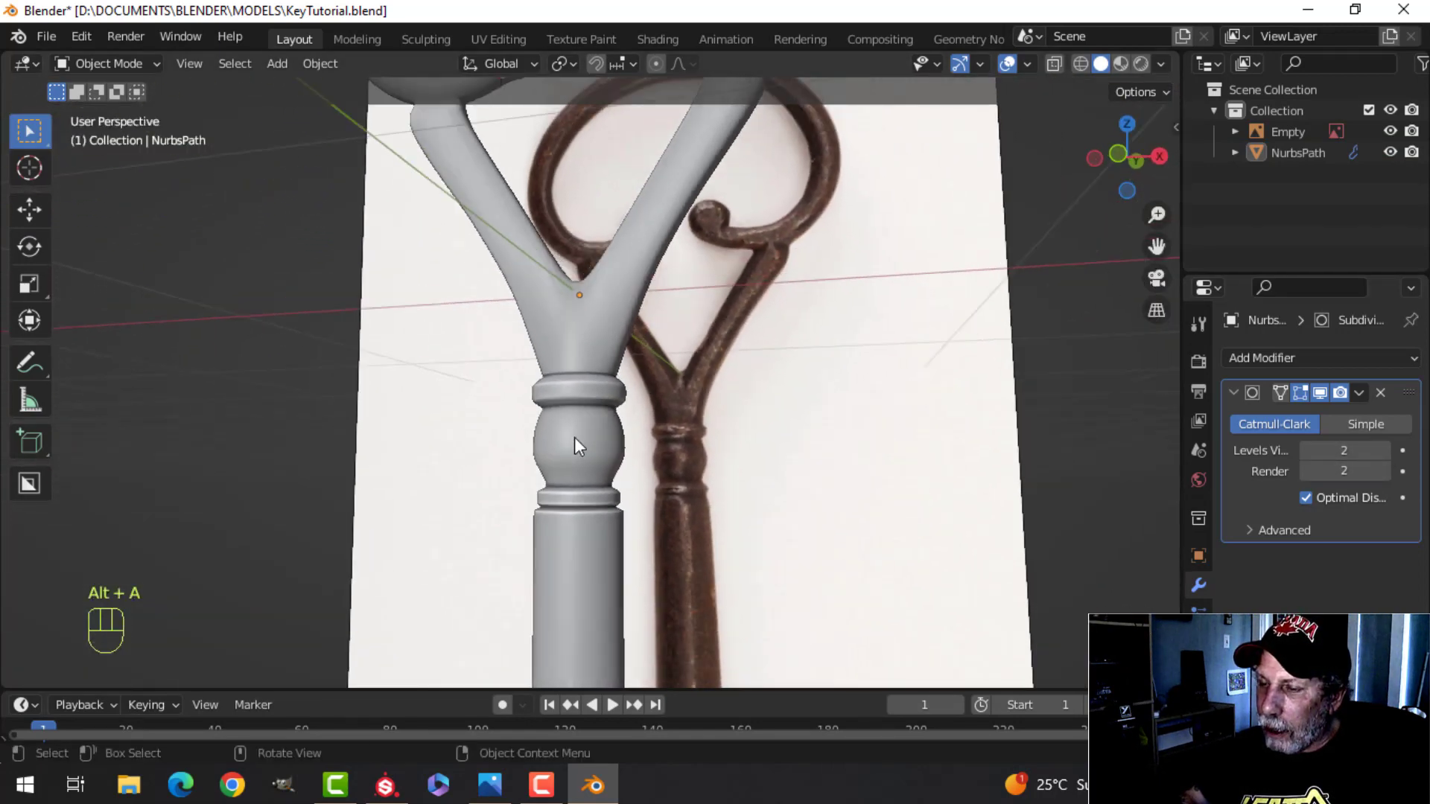
Step: Scale the edge loop just above the bulb's middle slightly outward in the front orthographic view
{"action": "left_click", "coordinate": [575, 437]}
{"action": "key", "text": "KP_1"}
{"action": "scroll", "coordinate": [783, 406], "scroll_direction": "up", "scroll_amount": 3}
{"action": "key", "text": "Tab"}
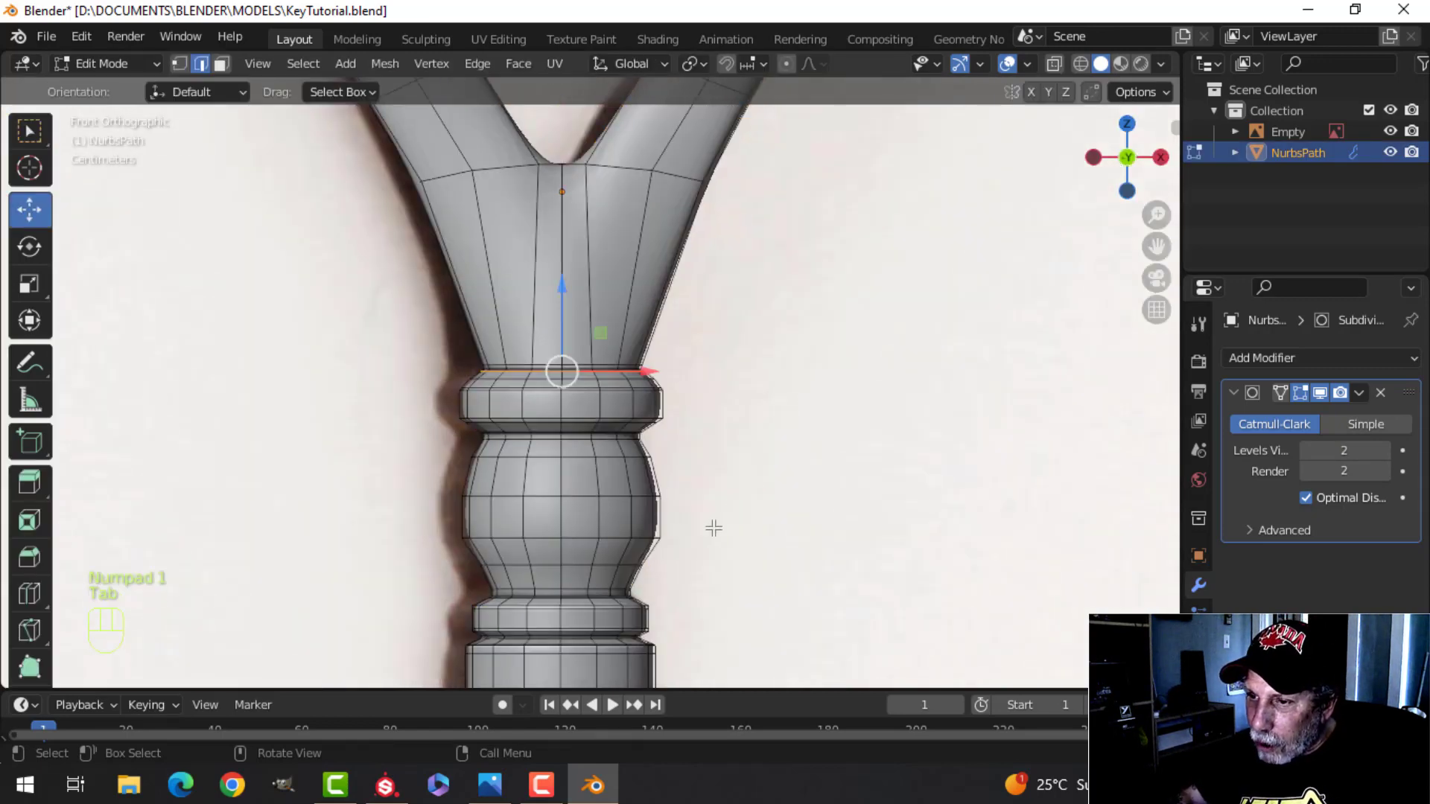
{"action": "middle_click_drag", "start_coordinate": [652, 533], "coordinate": [655, 424], "text": "shift"}
{"action": "scroll", "coordinate": [650, 423], "scroll_direction": "up", "scroll_amount": 2}
{"action": "left_click", "coordinate": [584, 386], "text": "alt+shift"}
{"action": "key", "text": "s"}
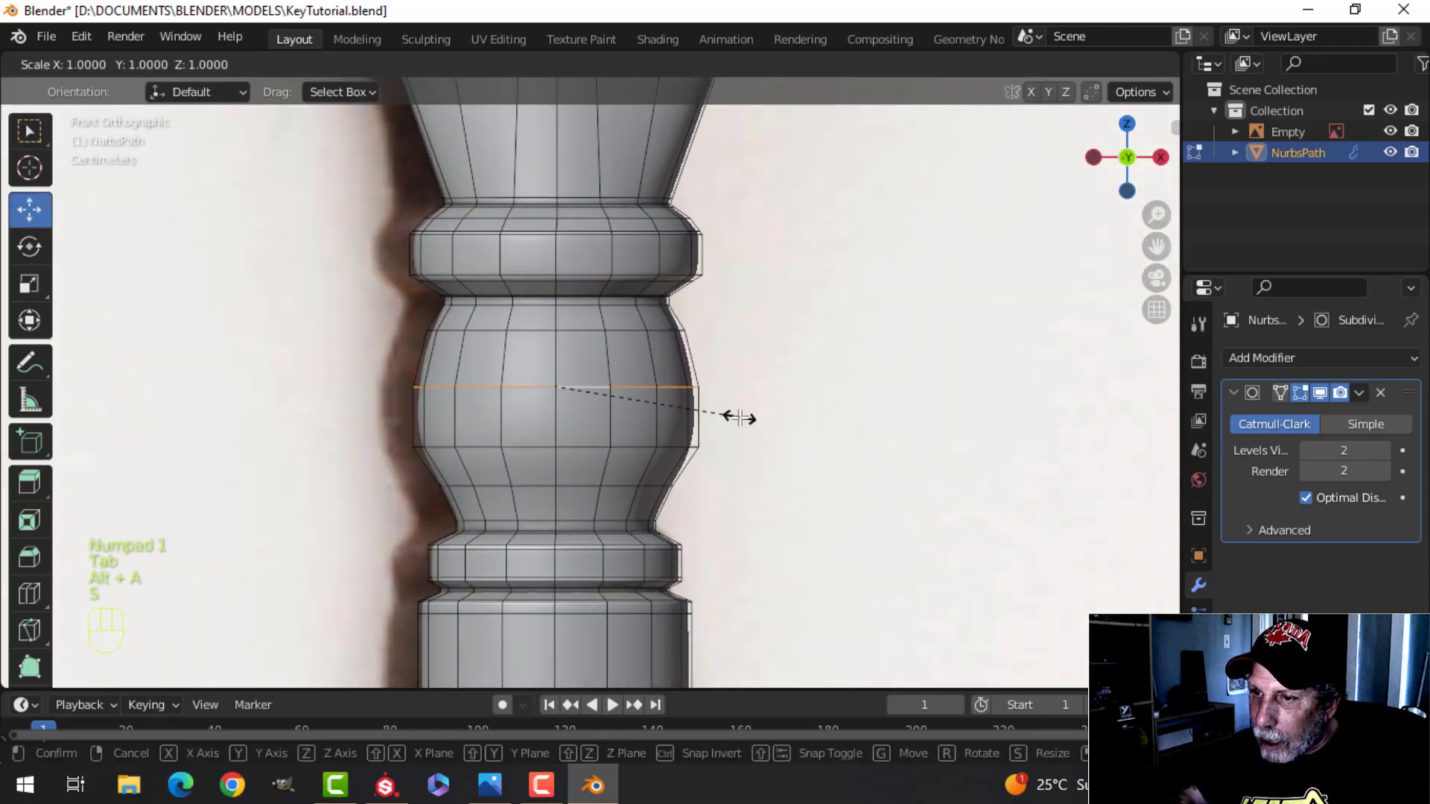
{"action": "left_click", "coordinate": [789, 419]}
{"action": "key", "text": "alt+a"}
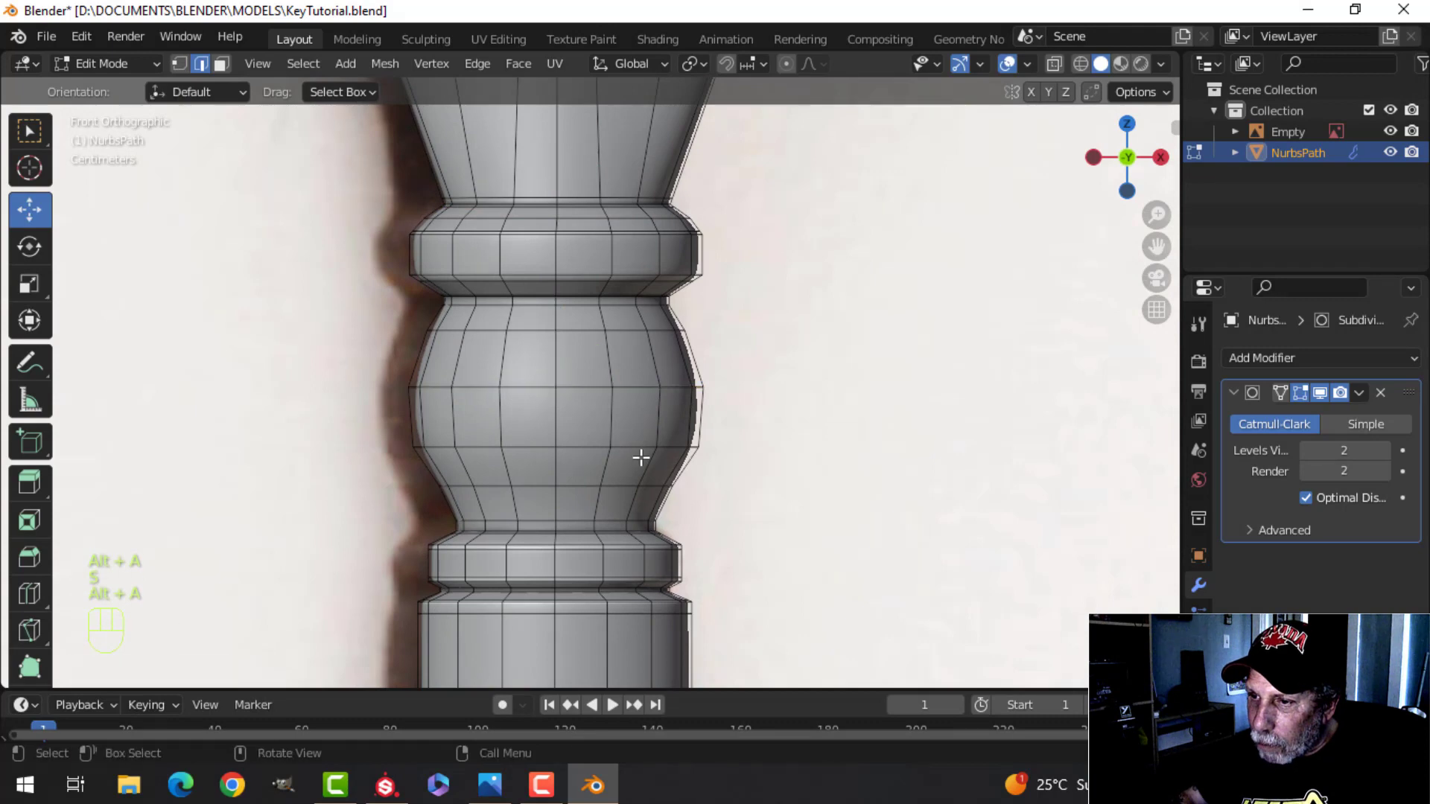
{"action": "key", "text": "s"}
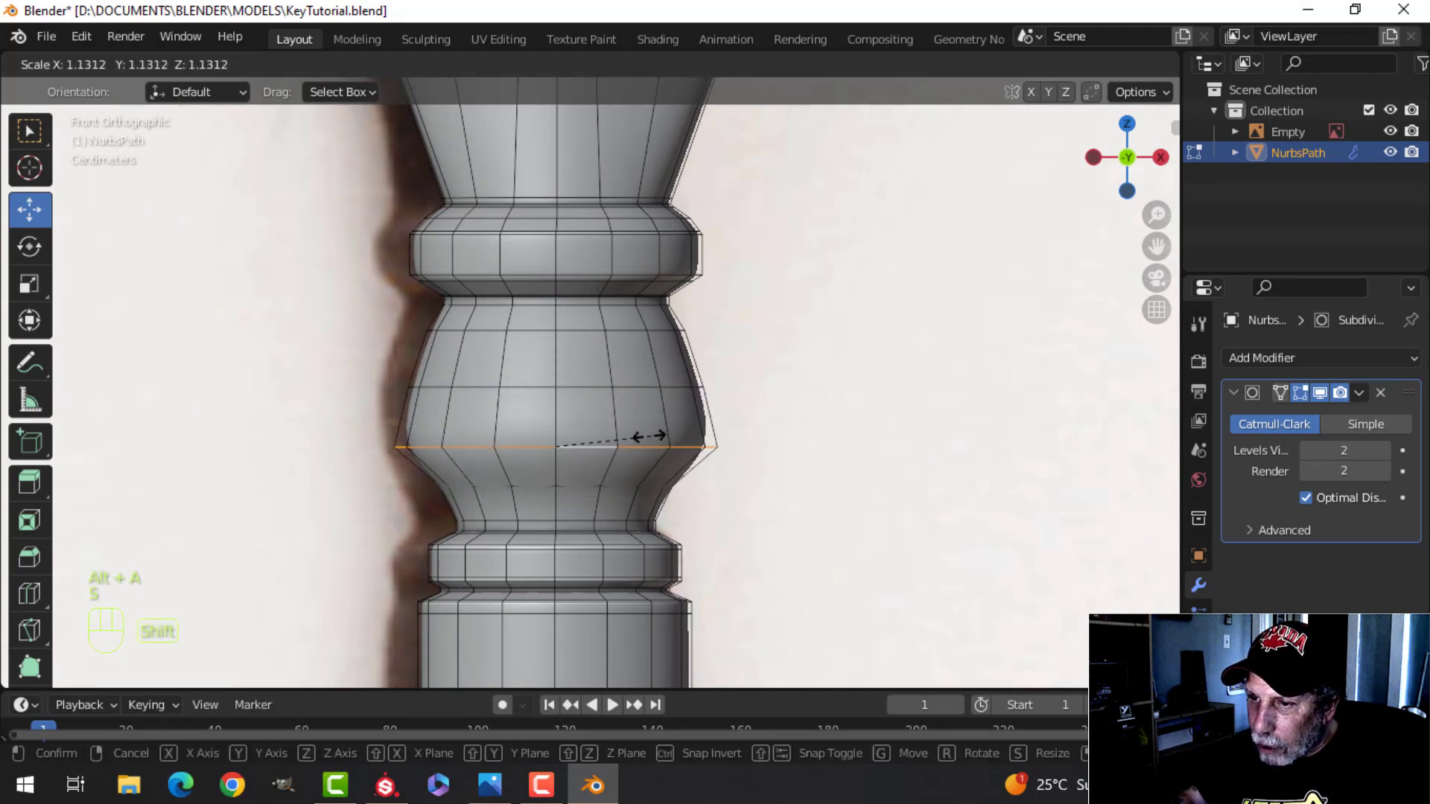
{"action": "key", "text": "Escape"}
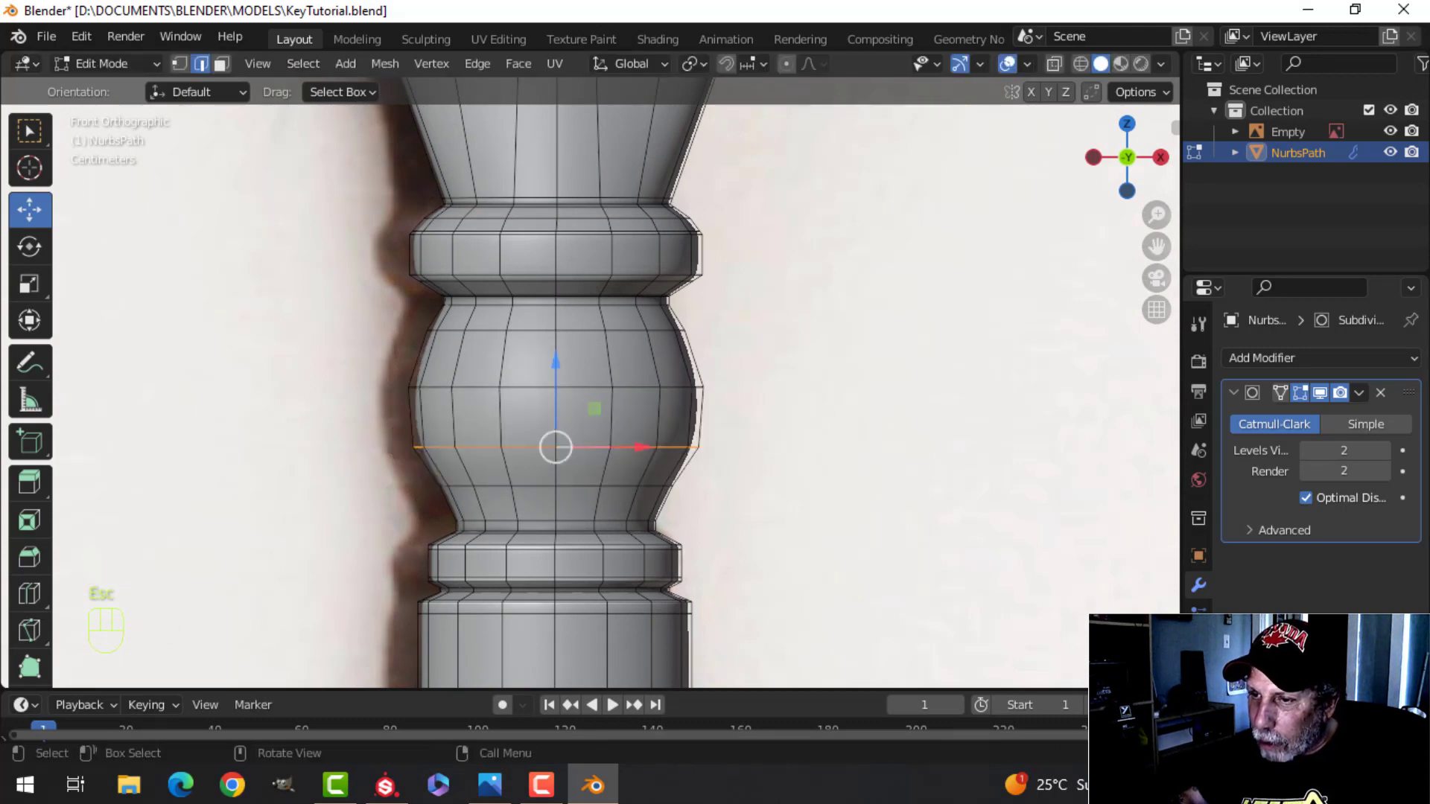
{"action": "key", "text": "s"}
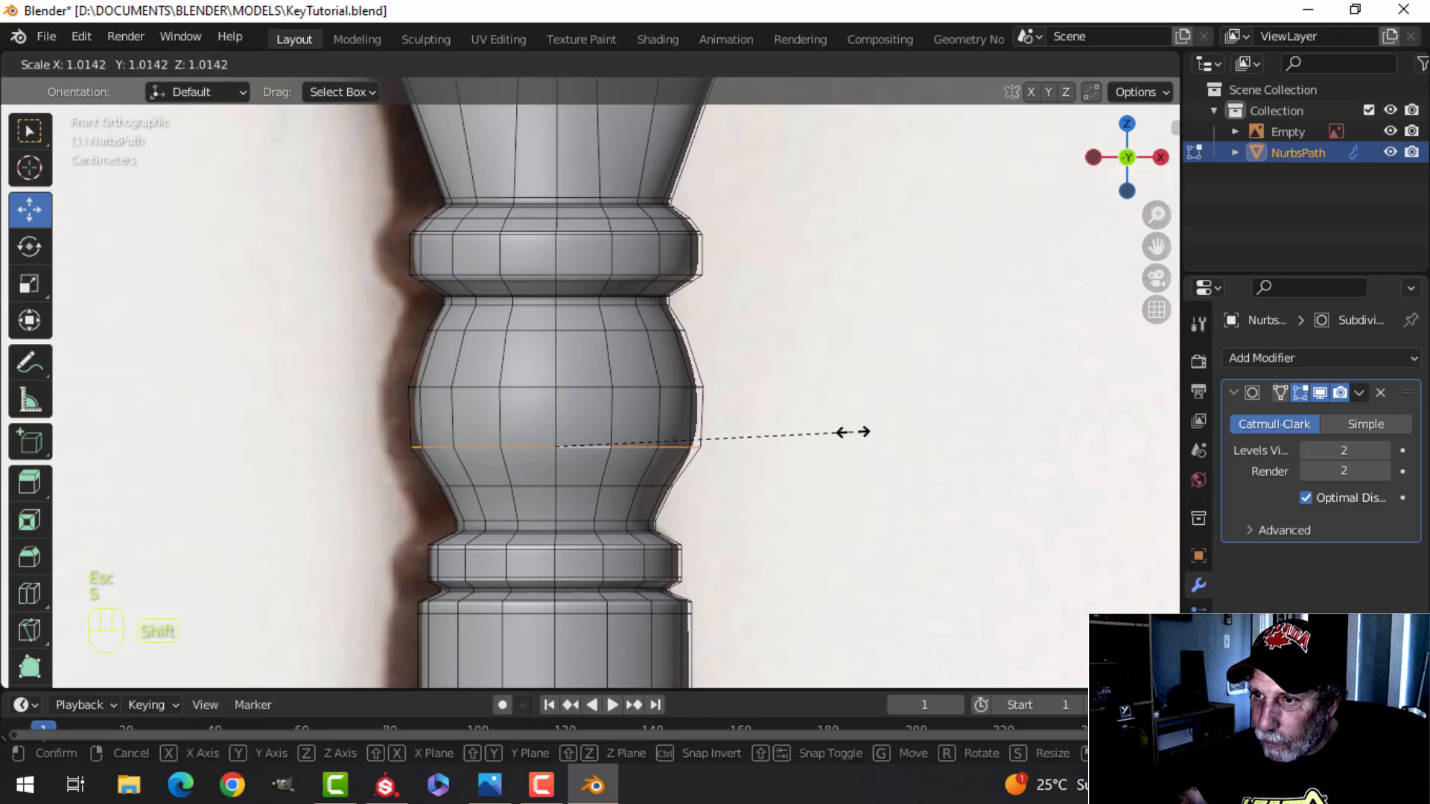
{"action": "key", "text": "Escape"}
{"action": "key", "text": "alt+a"}
Step: Examine the smoothed shaft, fork and bow of the key in Object Mode from several angles
{"action": "key", "text": "Tab"}
{"action": "scroll", "coordinate": [674, 387], "scroll_direction": "down", "scroll_amount": 4}
{"action": "key", "text": "alt+a"}
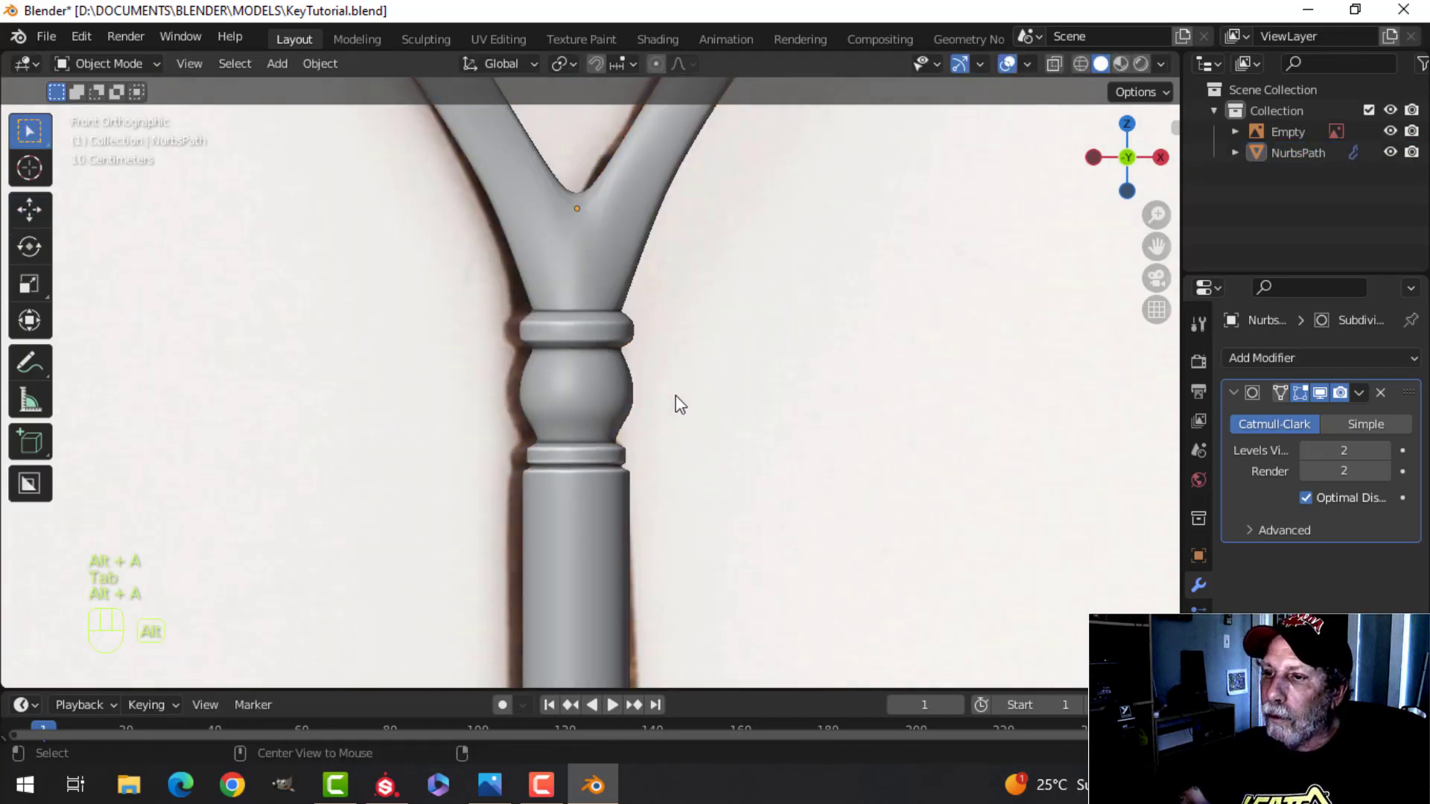
{"action": "scroll", "coordinate": [676, 396], "scroll_direction": "down", "scroll_amount": 4}
{"action": "middle_click_drag", "start_coordinate": [697, 366], "coordinate": [673, 439], "text": "shift"}
{"action": "scroll", "coordinate": [693, 441], "scroll_direction": "up", "scroll_amount": 3}
{"action": "middle_click_drag", "start_coordinate": [633, 438], "coordinate": [588, 430]}
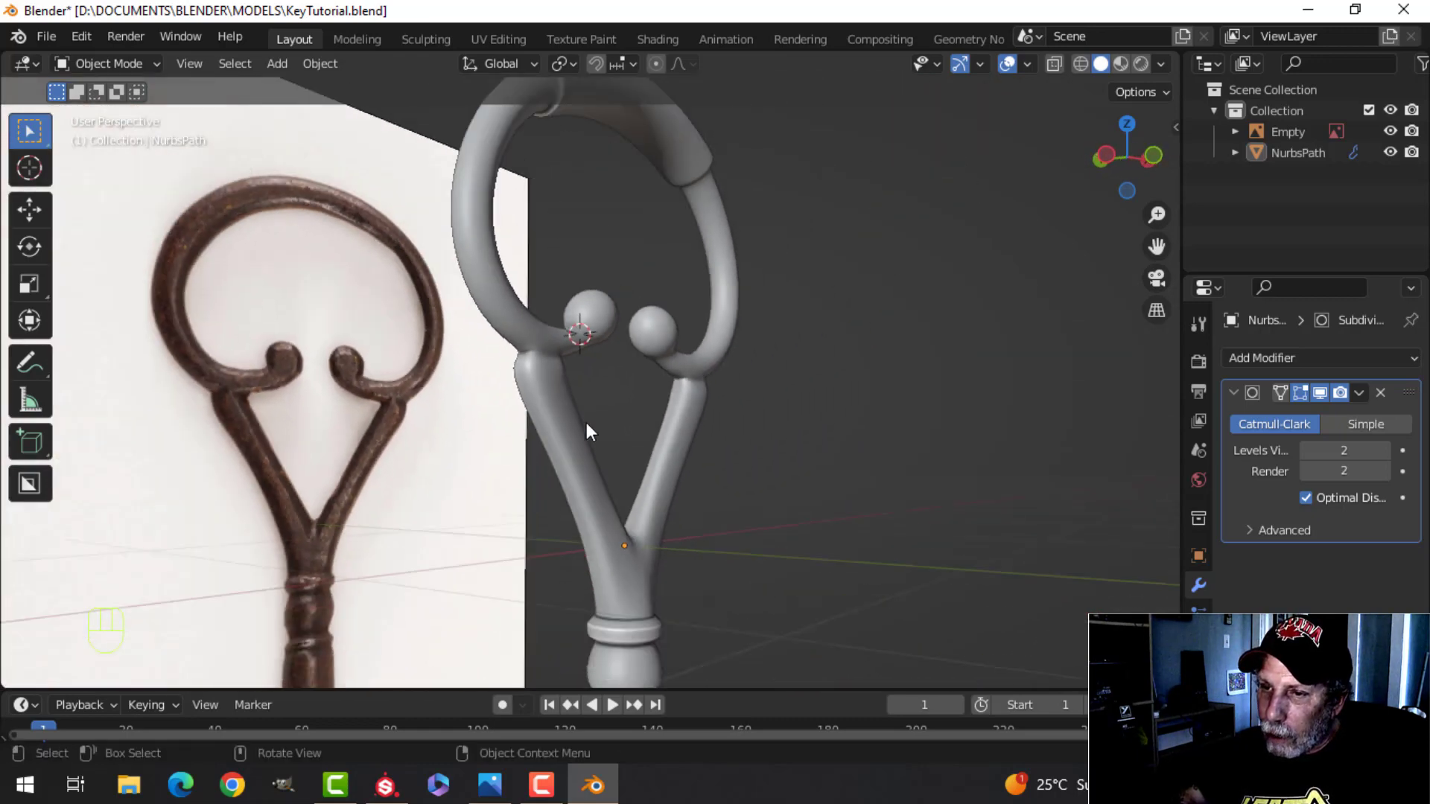
{"action": "scroll", "coordinate": [587, 422], "scroll_direction": "down", "scroll_amount": 3}
{"action": "middle_click_drag", "start_coordinate": [694, 490], "coordinate": [597, 499]}
{"action": "scroll", "coordinate": [633, 481], "scroll_direction": "up", "scroll_amount": 3}
{"action": "middle_click_drag", "start_coordinate": [743, 473], "coordinate": [754, 544], "text": "shift"}
{"action": "scroll", "coordinate": [753, 502], "scroll_direction": "down", "scroll_amount": 3}
{"action": "scroll", "coordinate": [596, 469], "scroll_direction": "up", "scroll_amount": 5}
{"action": "middle_click_drag", "start_coordinate": [763, 530], "coordinate": [799, 475]}
Step: Loop cut the flared section between the fork and the upper collar and scale the new loop slightly inward
{"action": "left_click", "coordinate": [708, 455]}
{"action": "key", "text": "Tab"}
{"action": "scroll", "coordinate": [743, 472], "scroll_direction": "up", "scroll_amount": 3}
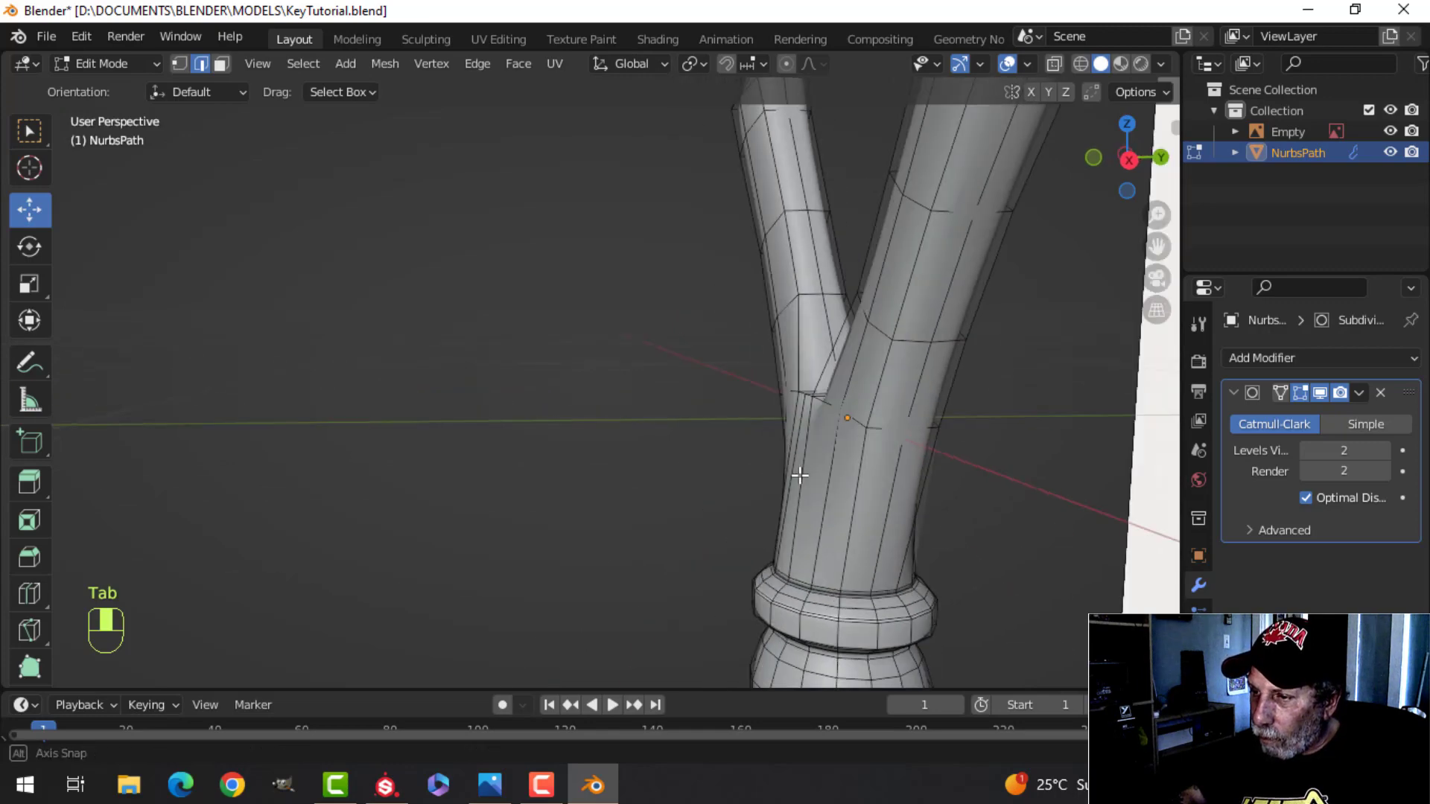
{"action": "mouse_move", "coordinate": [894, 505]}
{"action": "middle_mouse_down"}
{"action": "mouse_move", "coordinate": [874, 514]}
{"action": "mouse_move", "coordinate": [907, 511]}
{"action": "mouse_move", "coordinate": [871, 503]}
{"action": "middle_mouse_up"}
{"action": "left_click", "coordinate": [875, 514]}
{"action": "left_click", "coordinate": [874, 514]}
{"action": "key", "text": "s"}
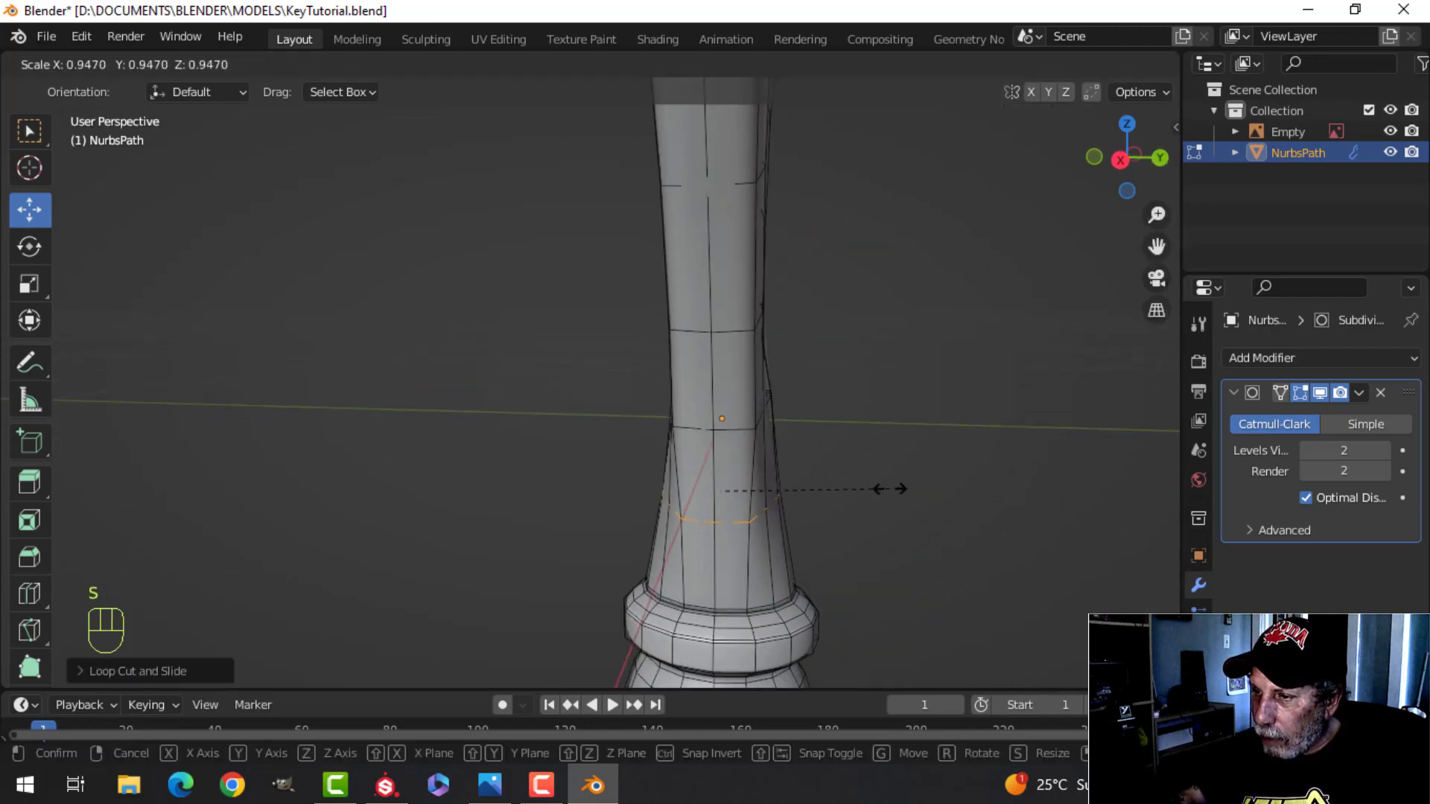
{"action": "left_click", "coordinate": [879, 492]}
{"action": "key", "text": "Tab"}
{"action": "middle_click_drag", "start_coordinate": [778, 513], "coordinate": [905, 527]}
{"action": "scroll", "coordinate": [849, 534], "scroll_direction": "down", "scroll_amount": 5}
{"action": "key", "text": "alt+a"}
{"action": "scroll", "coordinate": [726, 593], "scroll_direction": "down", "scroll_amount": 4}
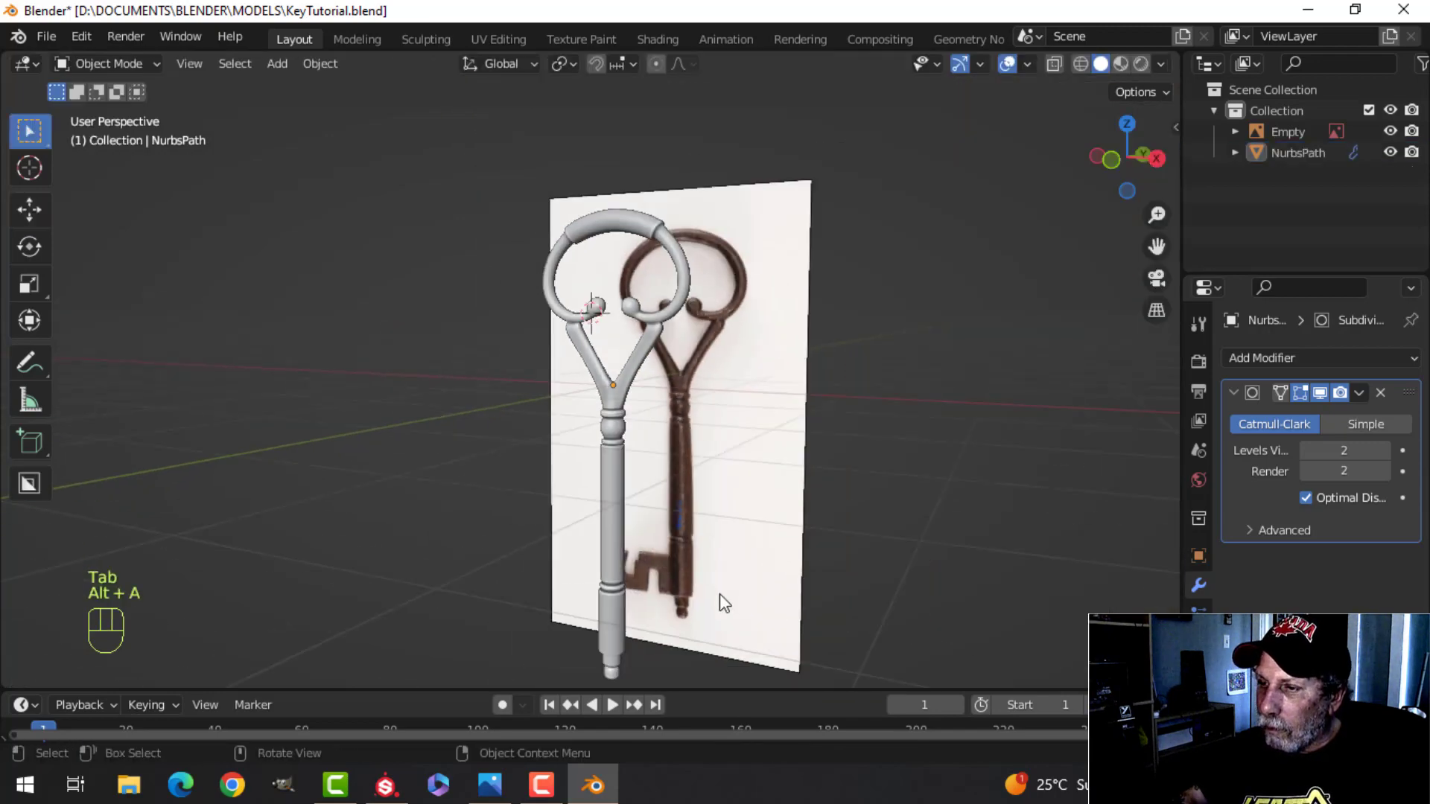
Step: Add a supporting loop on the sloped shoulder of the knob at the key's lower tip
{"action": "middle_click_drag", "start_coordinate": [652, 655], "coordinate": [678, 324], "text": "shift"}
{"action": "scroll", "coordinate": [751, 478], "scroll_direction": "up", "scroll_amount": 3}
{"action": "scroll", "coordinate": [542, 454], "scroll_direction": "up", "scroll_amount": 2}
{"action": "scroll", "coordinate": [638, 397], "scroll_direction": "up", "scroll_amount": 3}
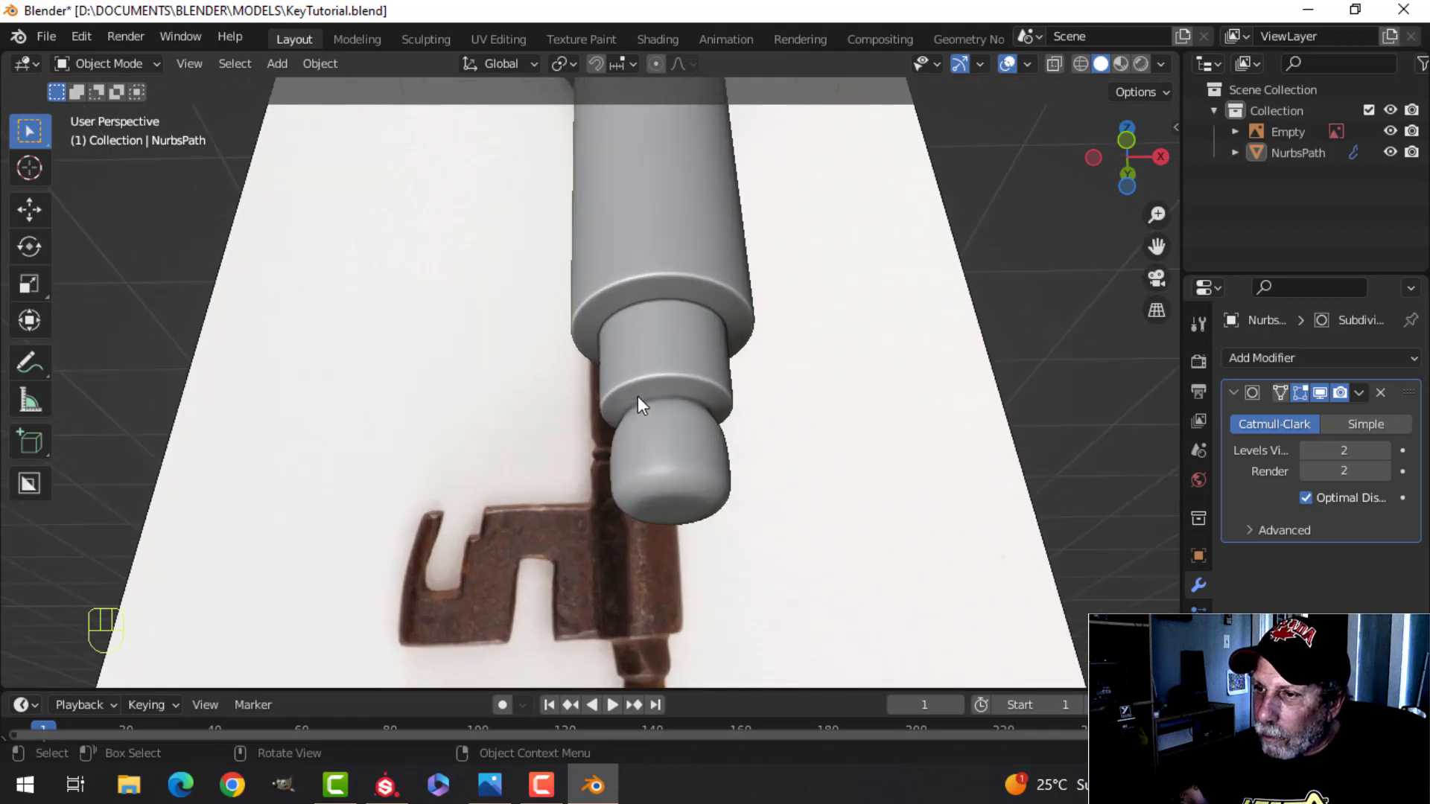
{"action": "scroll", "coordinate": [637, 396], "scroll_direction": "down", "scroll_amount": 3}
{"action": "middle_click_drag", "start_coordinate": [638, 396], "coordinate": [646, 378]}
{"action": "key", "text": "Tab"}
{"action": "middle_click_drag", "start_coordinate": [688, 421], "coordinate": [642, 530]}
{"action": "scroll", "coordinate": [642, 529], "scroll_direction": "up", "scroll_amount": 3}
{"action": "middle_click_drag", "start_coordinate": [731, 517], "coordinate": [691, 554]}
{"action": "scroll", "coordinate": [691, 553], "scroll_direction": "up", "scroll_amount": 2}
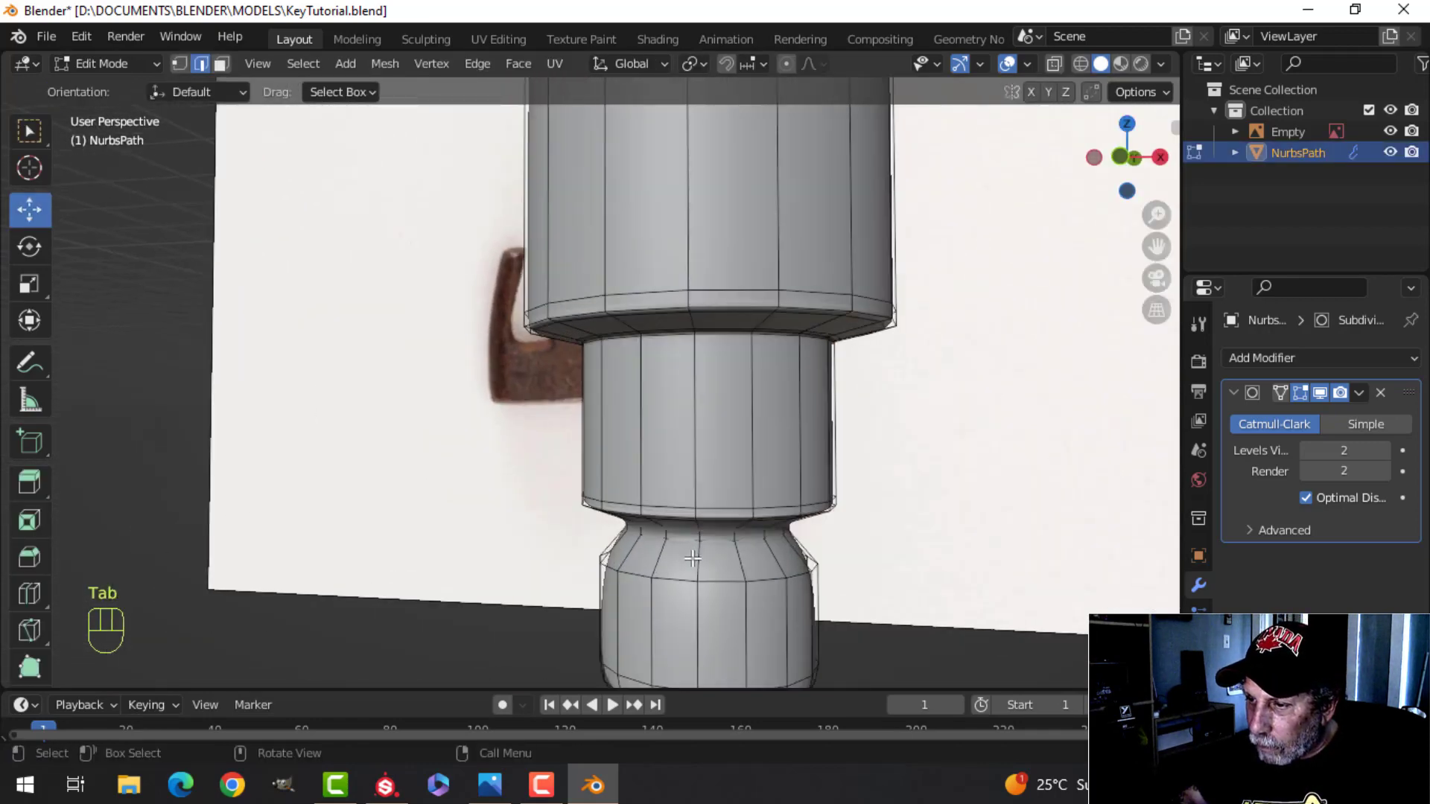
{"action": "left_click", "coordinate": [693, 559]}
{"action": "left_click", "coordinate": [692, 566]}
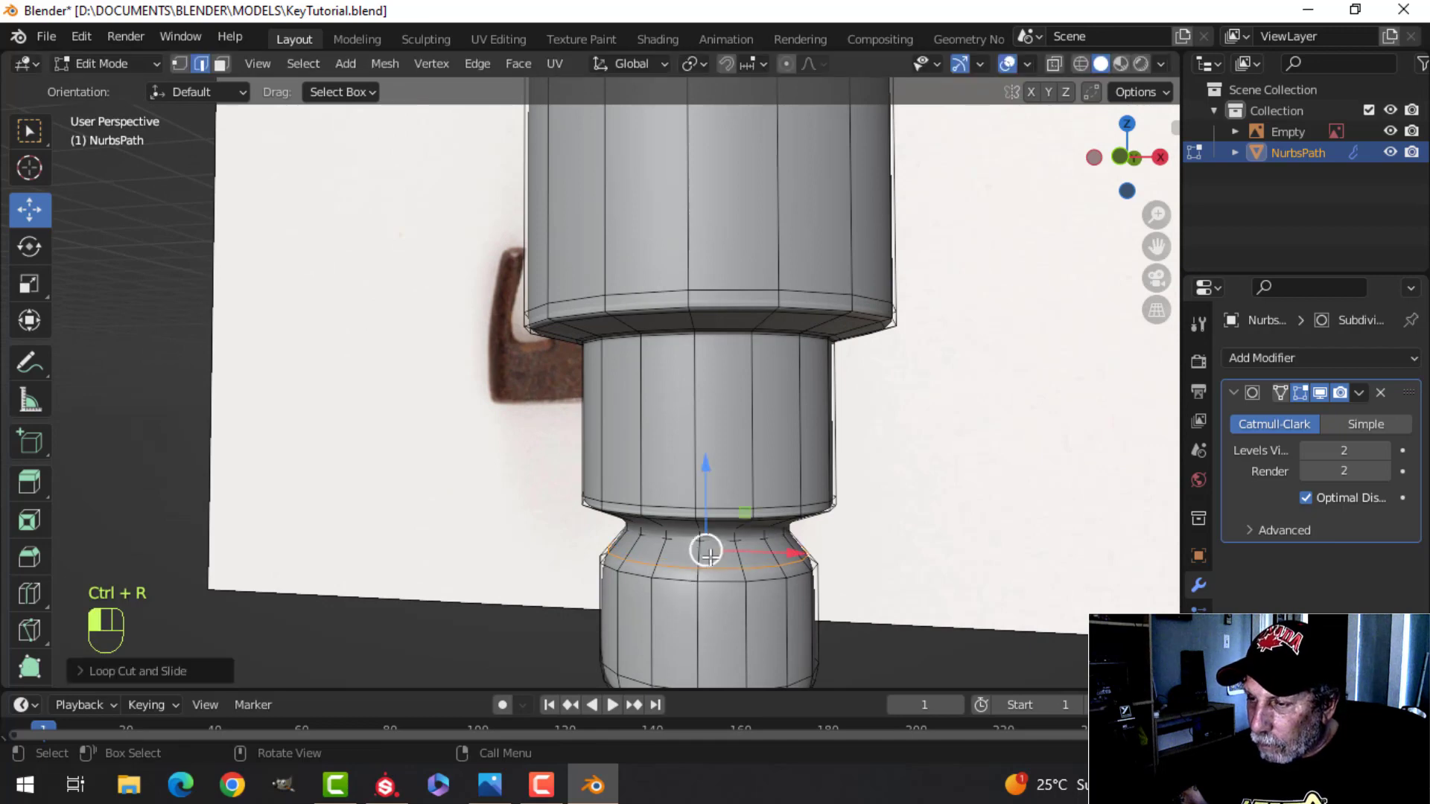
Step: Examine the key's smoothed tip and lower shaft in Object Mode
{"action": "key", "text": "Tab"}
{"action": "scroll", "coordinate": [730, 543], "scroll_direction": "down", "scroll_amount": 5}
{"action": "key", "text": "alt+a"}
{"action": "scroll", "coordinate": [719, 493], "scroll_direction": "up", "scroll_amount": 2}
{"action": "scroll", "coordinate": [719, 486], "scroll_direction": "down", "scroll_amount": 3}
{"action": "middle_click_drag", "start_coordinate": [634, 429], "coordinate": [769, 498], "text": "shift"}
{"action": "scroll", "coordinate": [642, 491], "scroll_direction": "down", "scroll_amount": 3}
{"action": "middle_click_drag", "start_coordinate": [648, 487], "coordinate": [776, 503], "text": "shift"}
Step: Duplicate the two central faces on the bit side of the thick lower shaft section and move the copy along X to the reference bit's outer end
{"action": "key", "text": "ctrl+KP_3"}
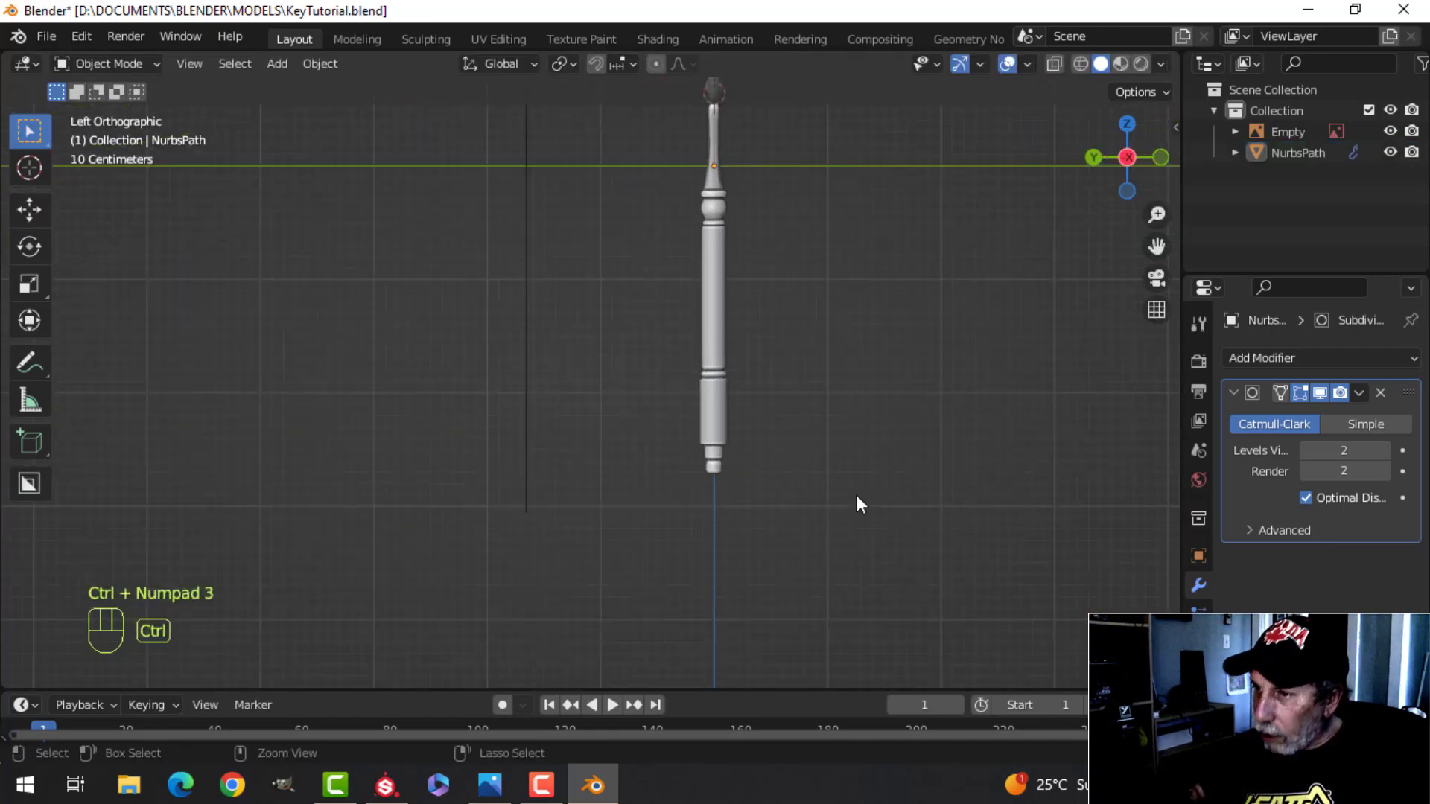
{"action": "scroll", "coordinate": [855, 498], "scroll_direction": "up", "scroll_amount": 4}
{"action": "key", "text": "Tab"}
{"action": "middle_click_drag", "start_coordinate": [987, 480], "coordinate": [693, 396], "text": "shift"}
{"action": "scroll", "coordinate": [776, 504], "scroll_direction": "up", "scroll_amount": 4}
{"action": "key", "text": "alt+a"}
{"action": "scroll", "coordinate": [734, 439], "scroll_direction": "up", "scroll_amount": 2}
{"action": "middle_click_drag", "start_coordinate": [741, 449], "coordinate": [673, 409], "text": "shift"}
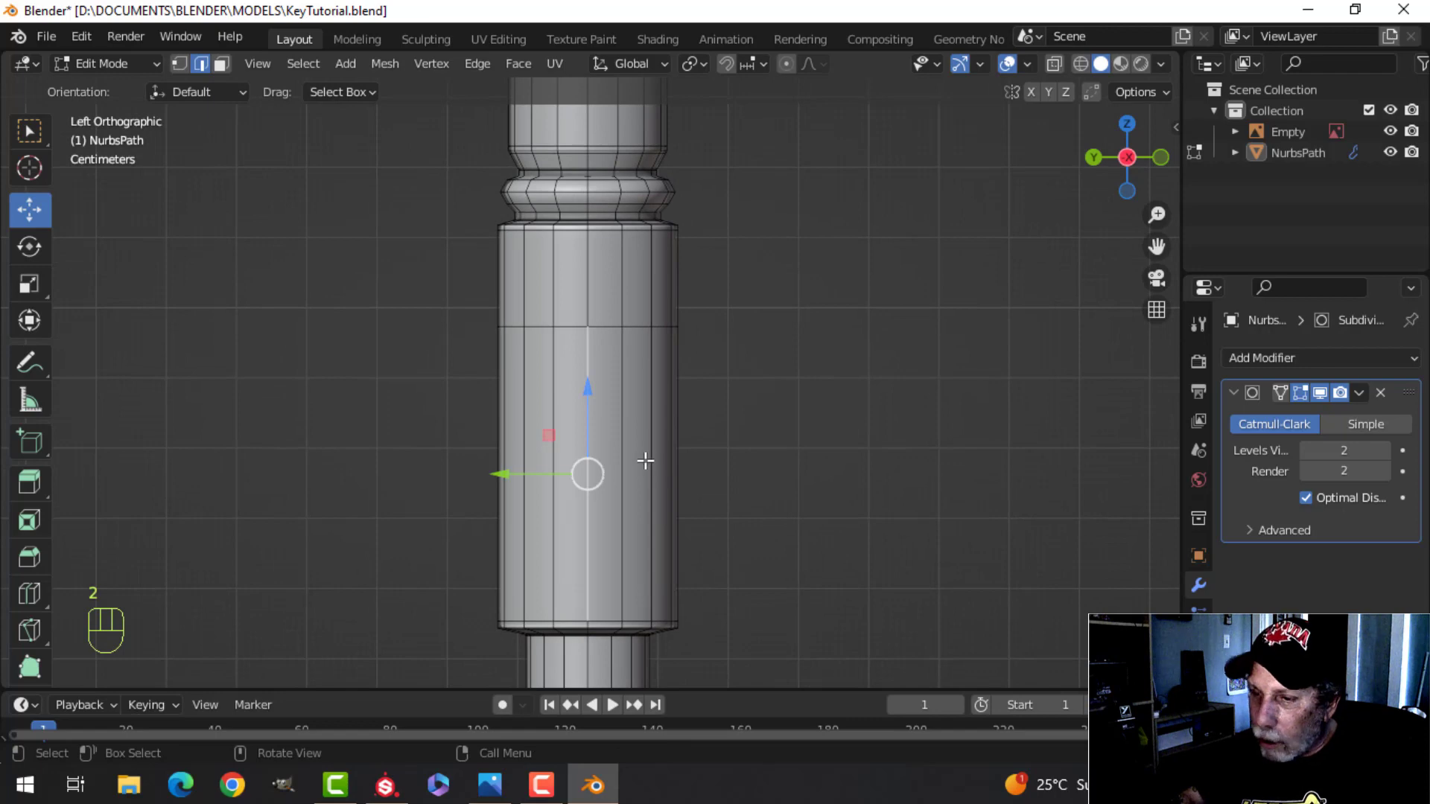
{"action": "key", "text": "3"}
{"action": "left_click", "coordinate": [603, 406]}
{"action": "left_click", "coordinate": [571, 432], "text": "shift"}
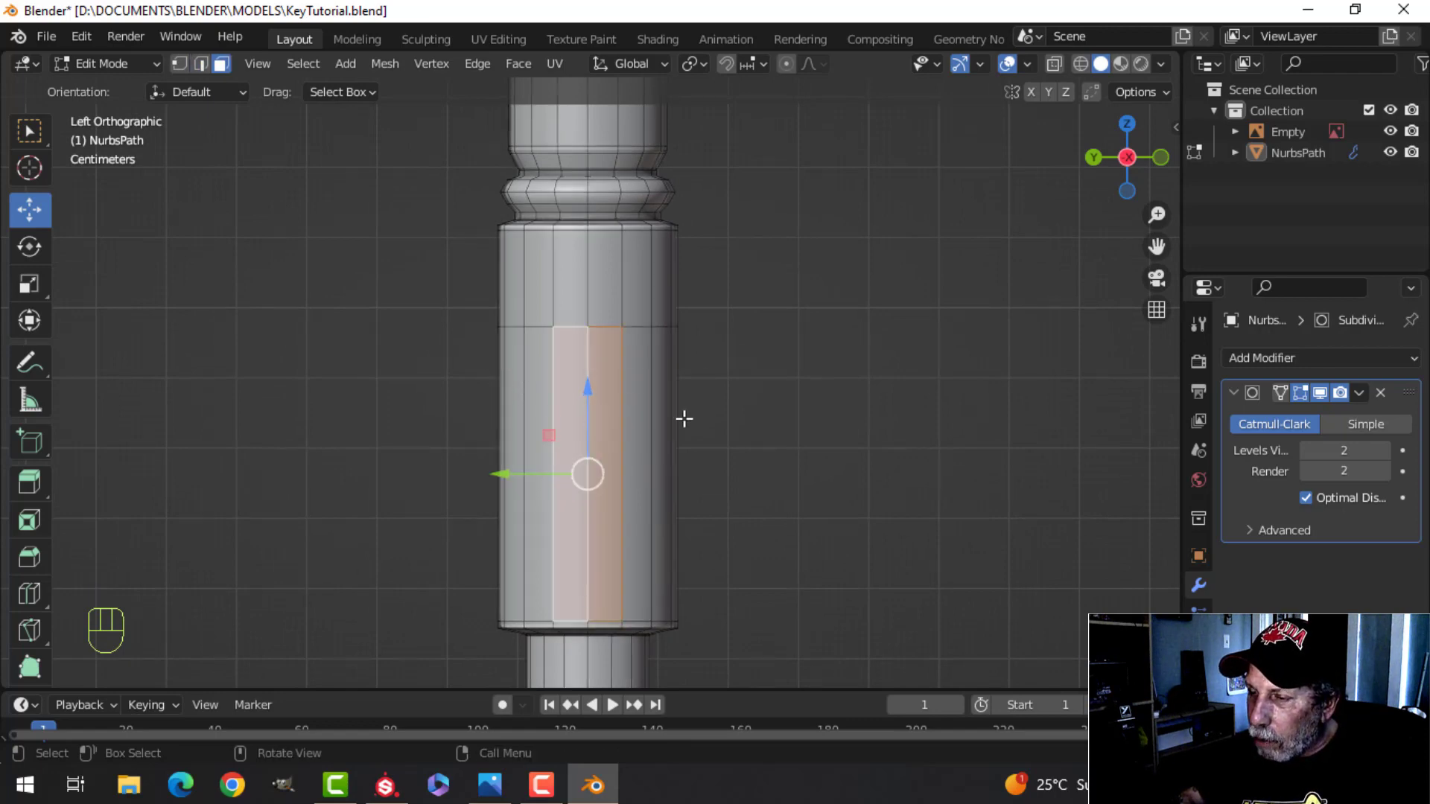
{"action": "scroll", "coordinate": [692, 422], "scroll_direction": "down", "scroll_amount": 3}
{"action": "mouse_move", "coordinate": [830, 434]}
{"action": "middle_mouse_down"}
{"action": "mouse_move", "coordinate": [602, 452]}
{"action": "mouse_move", "coordinate": [809, 426]}
{"action": "middle_mouse_up"}
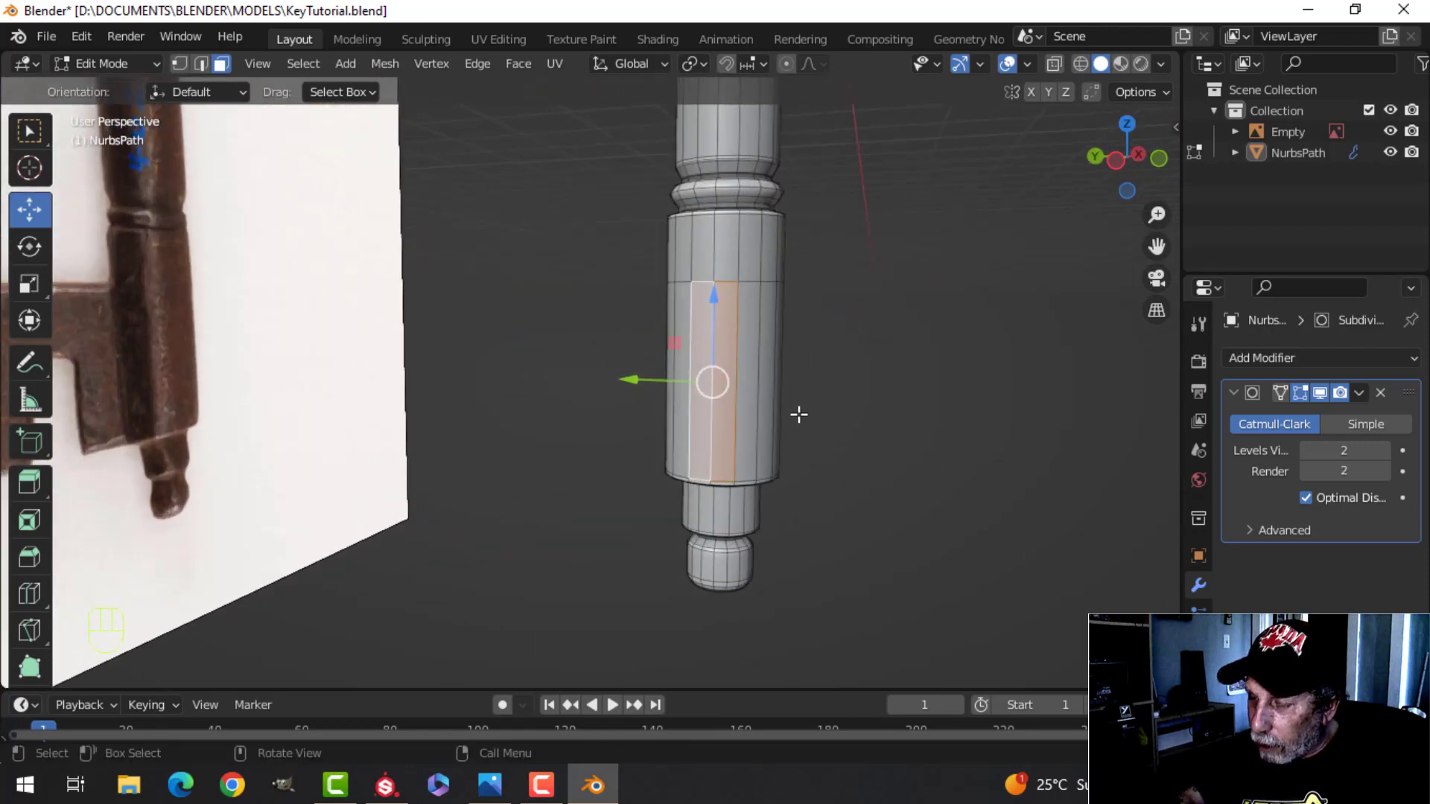
{"action": "key", "text": "KP_1"}
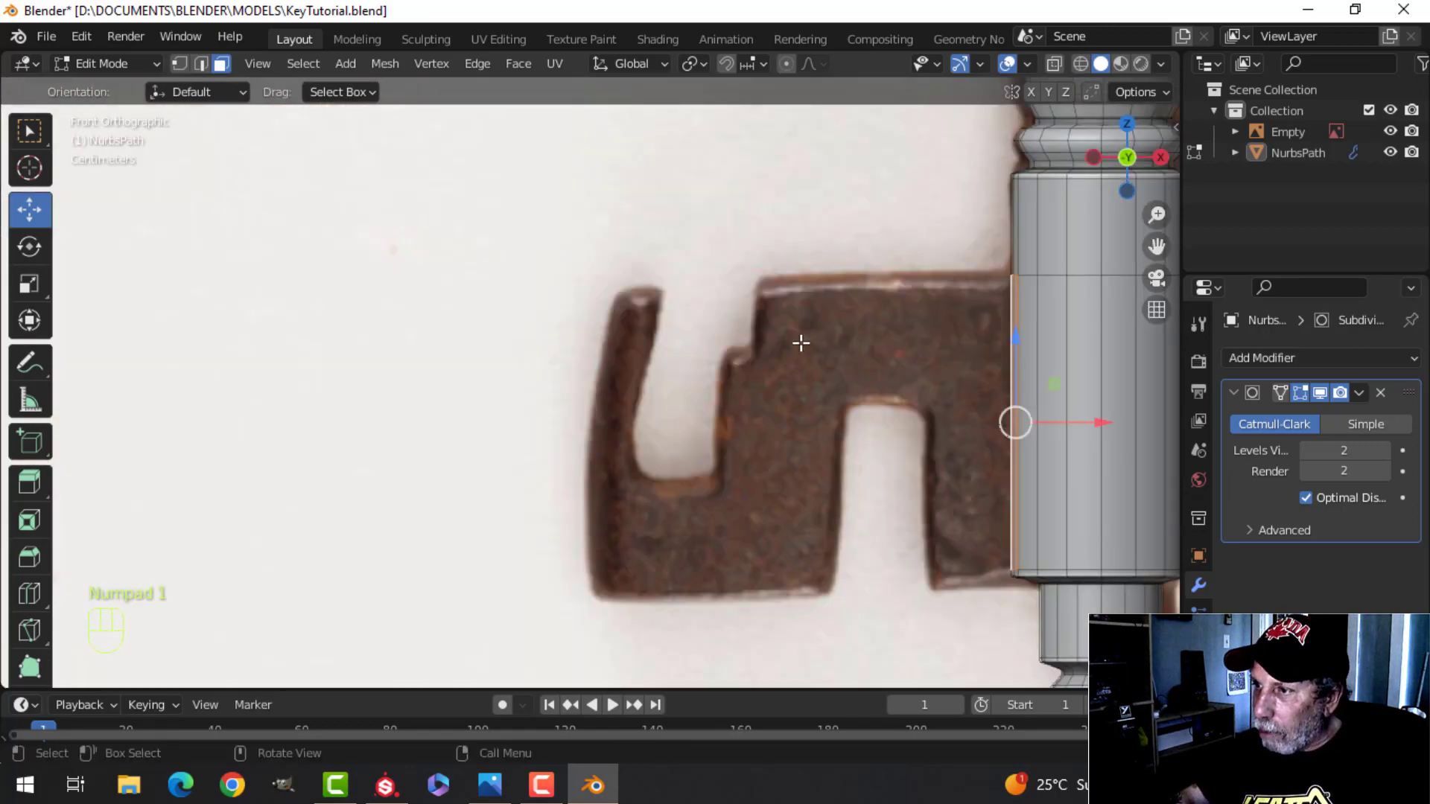
{"action": "scroll", "coordinate": [905, 360], "scroll_direction": "down", "scroll_amount": 3}
{"action": "middle_click_drag", "start_coordinate": [902, 387], "coordinate": [757, 399], "text": "shift"}
{"action": "scroll", "coordinate": [757, 400], "scroll_direction": "up", "scroll_amount": 1}
{"action": "scroll", "coordinate": [757, 400], "scroll_direction": "down", "scroll_amount": 2}
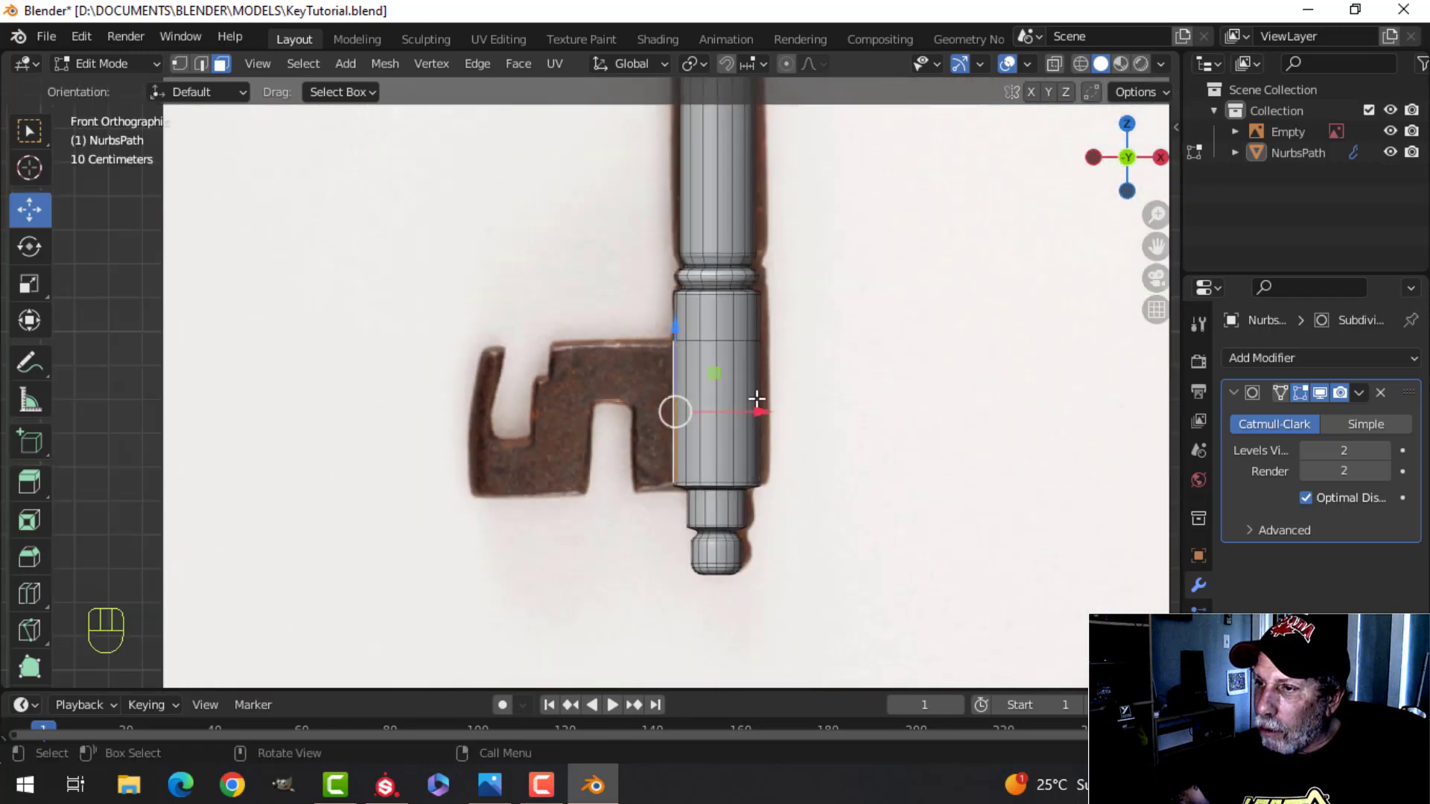
{"action": "scroll", "coordinate": [757, 400], "scroll_direction": "up", "scroll_amount": 2}
{"action": "key", "text": "shift+d"}
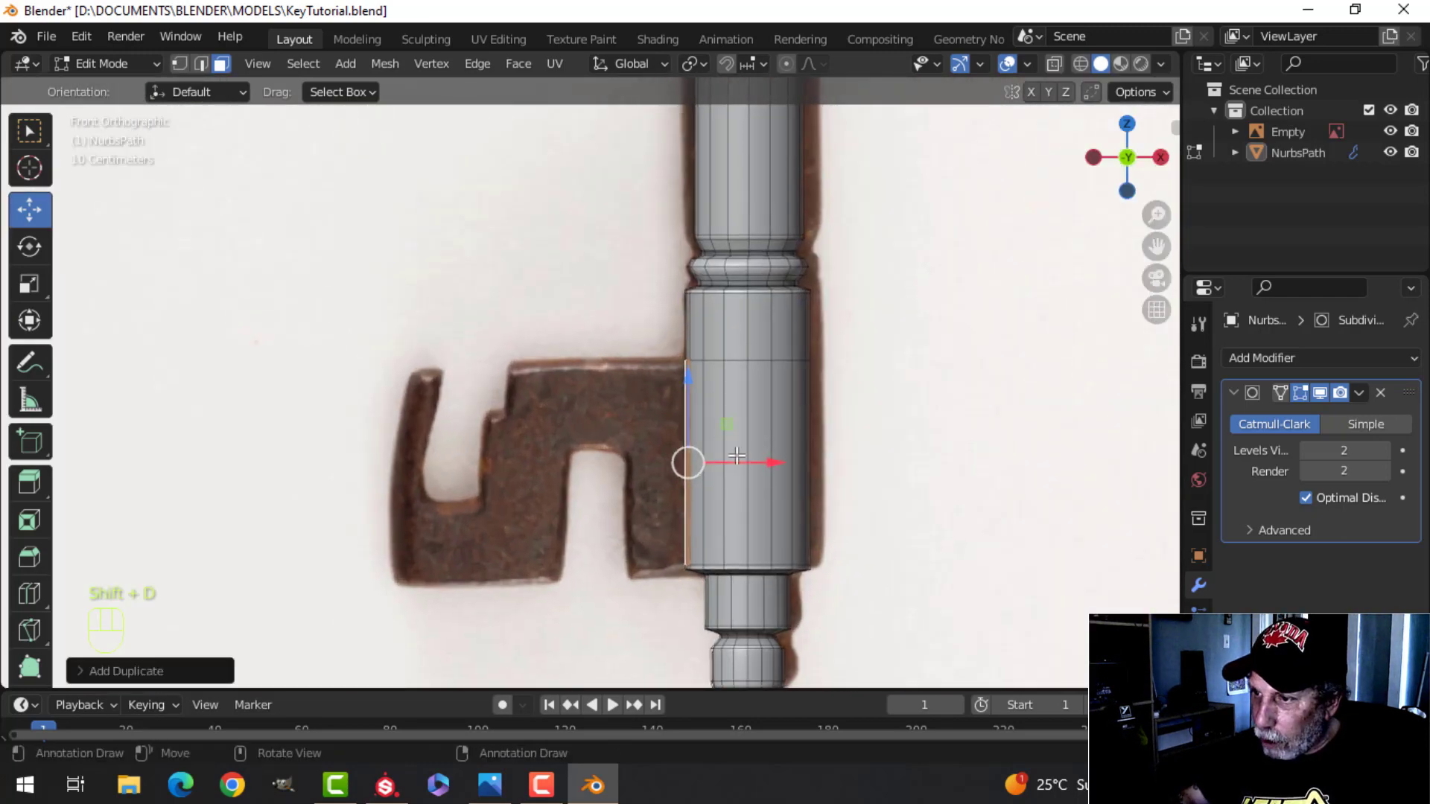
{"action": "left_click_drag", "start_coordinate": [769, 461], "coordinate": [458, 463]}
Step: Separate the duplicated faces into their own object and return to Object Mode
{"action": "key", "text": "p"}
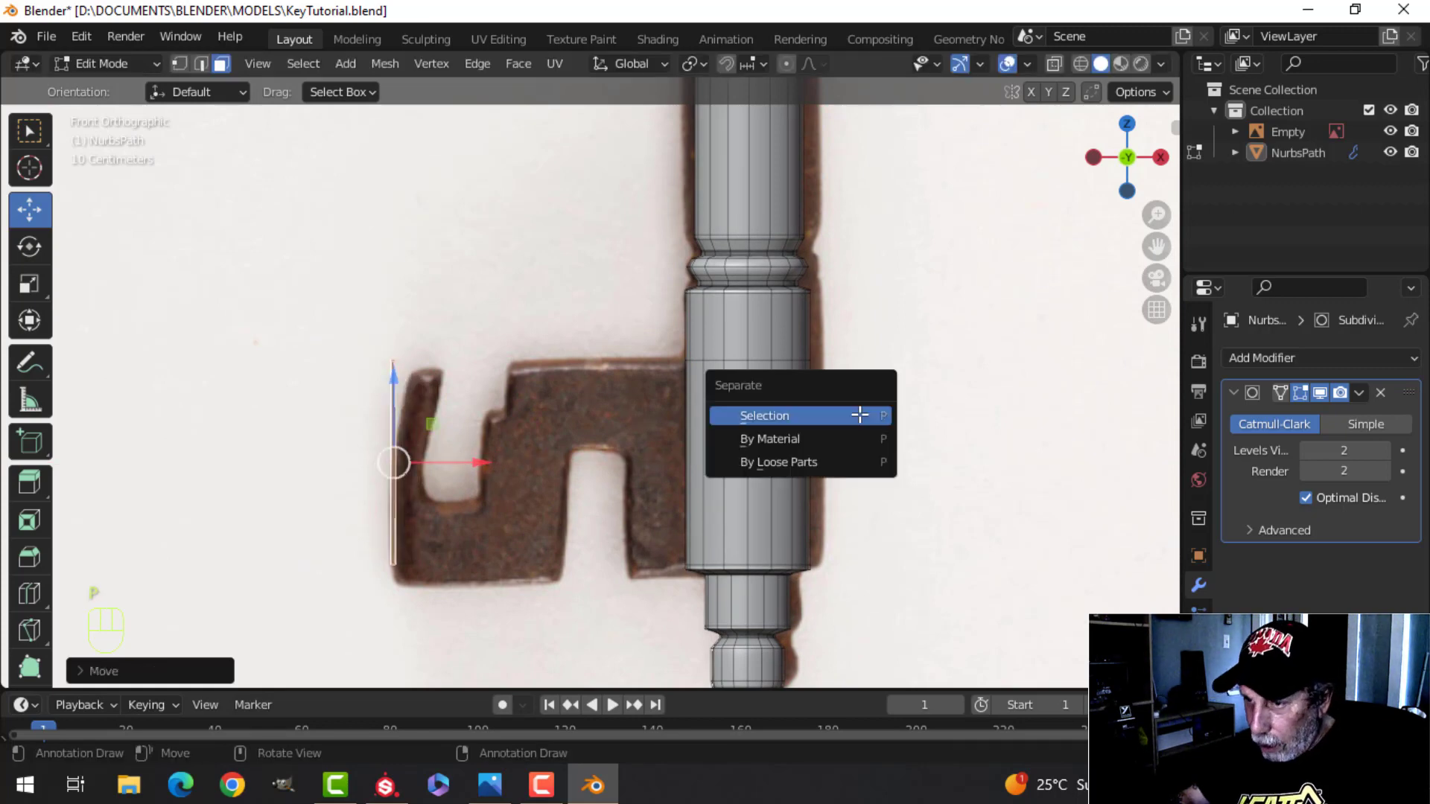
{"action": "left_click", "coordinate": [857, 414]}
{"action": "key", "text": "Tab"}
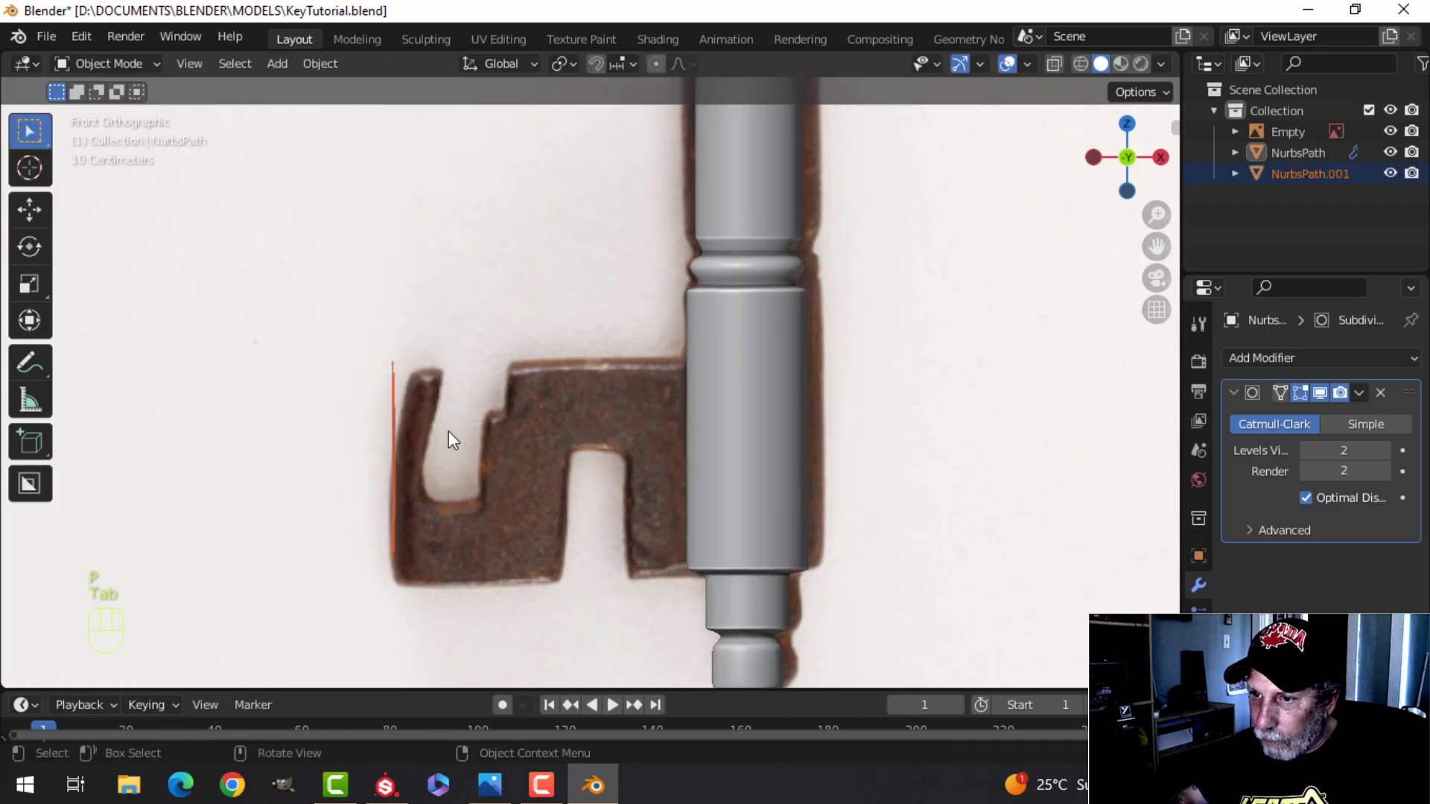
Step: Flatten the separated strip by scaling all its faces to 0 along X and remove its Subdivision modifier
{"action": "left_click", "coordinate": [393, 422]}
{"action": "key", "text": "Tab"}
{"action": "key", "text": "a"}
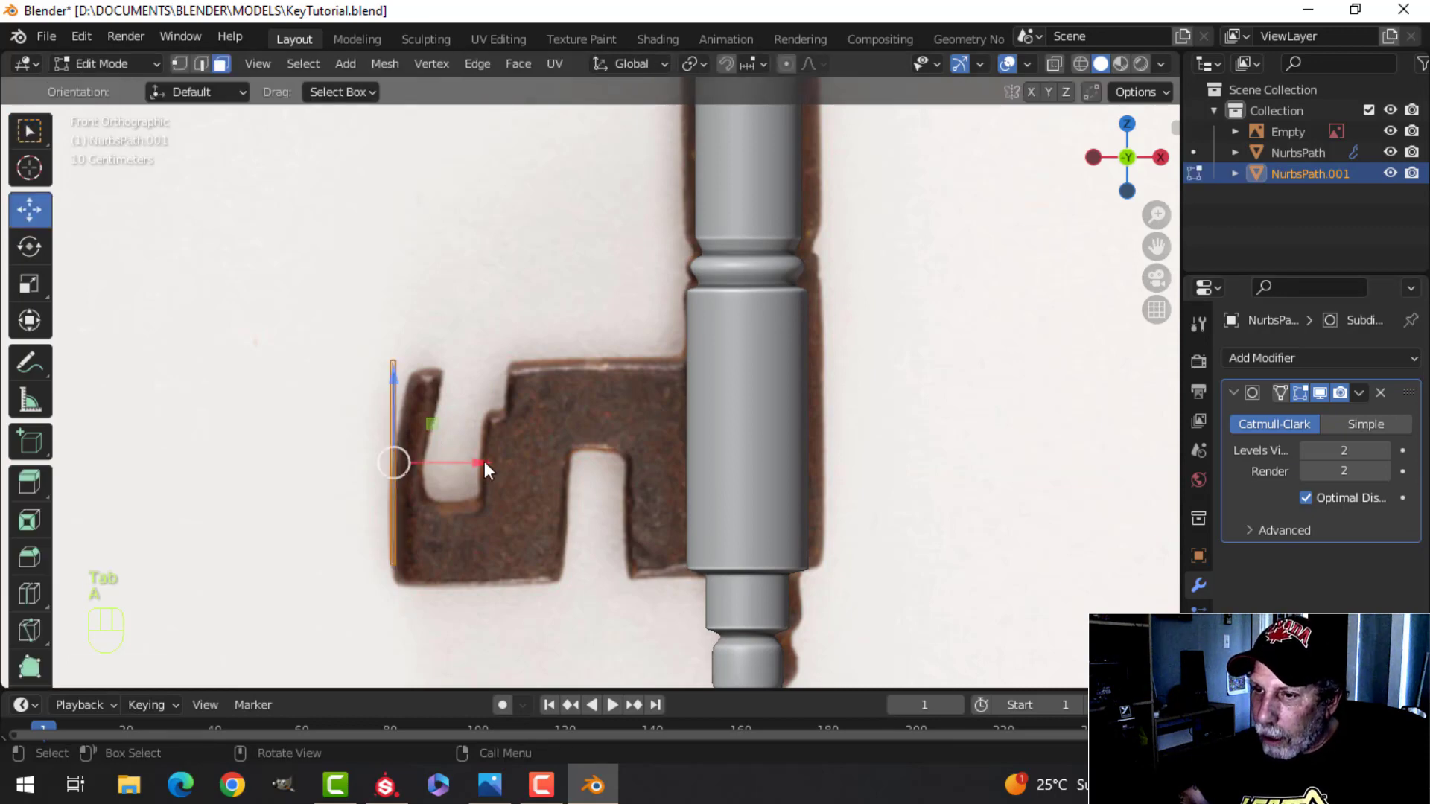
{"action": "key", "text": "s"}
{"action": "key", "text": "x"}
{"action": "key", "text": "0"}
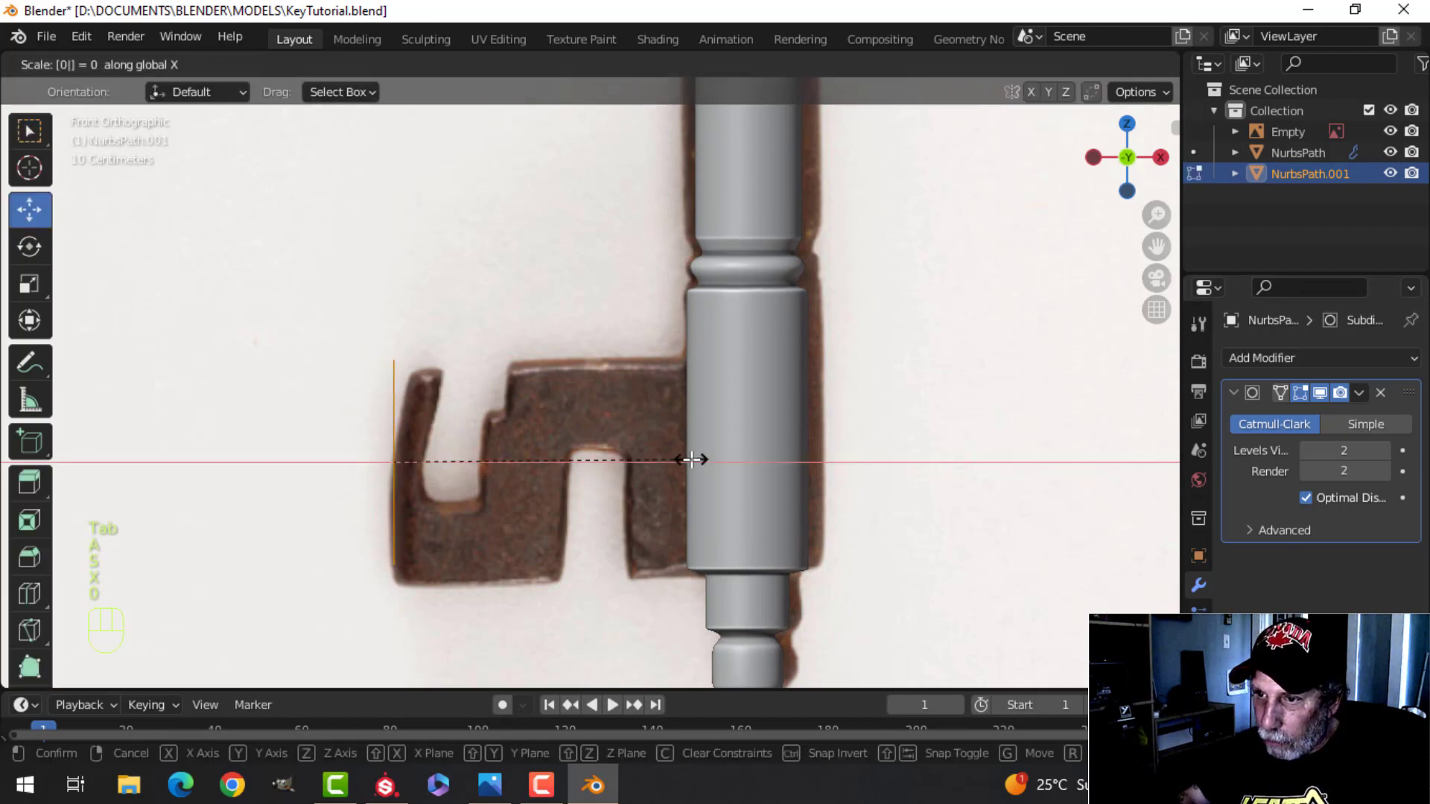
{"action": "left_click", "coordinate": [694, 458]}
{"action": "left_click", "coordinate": [1381, 393]}
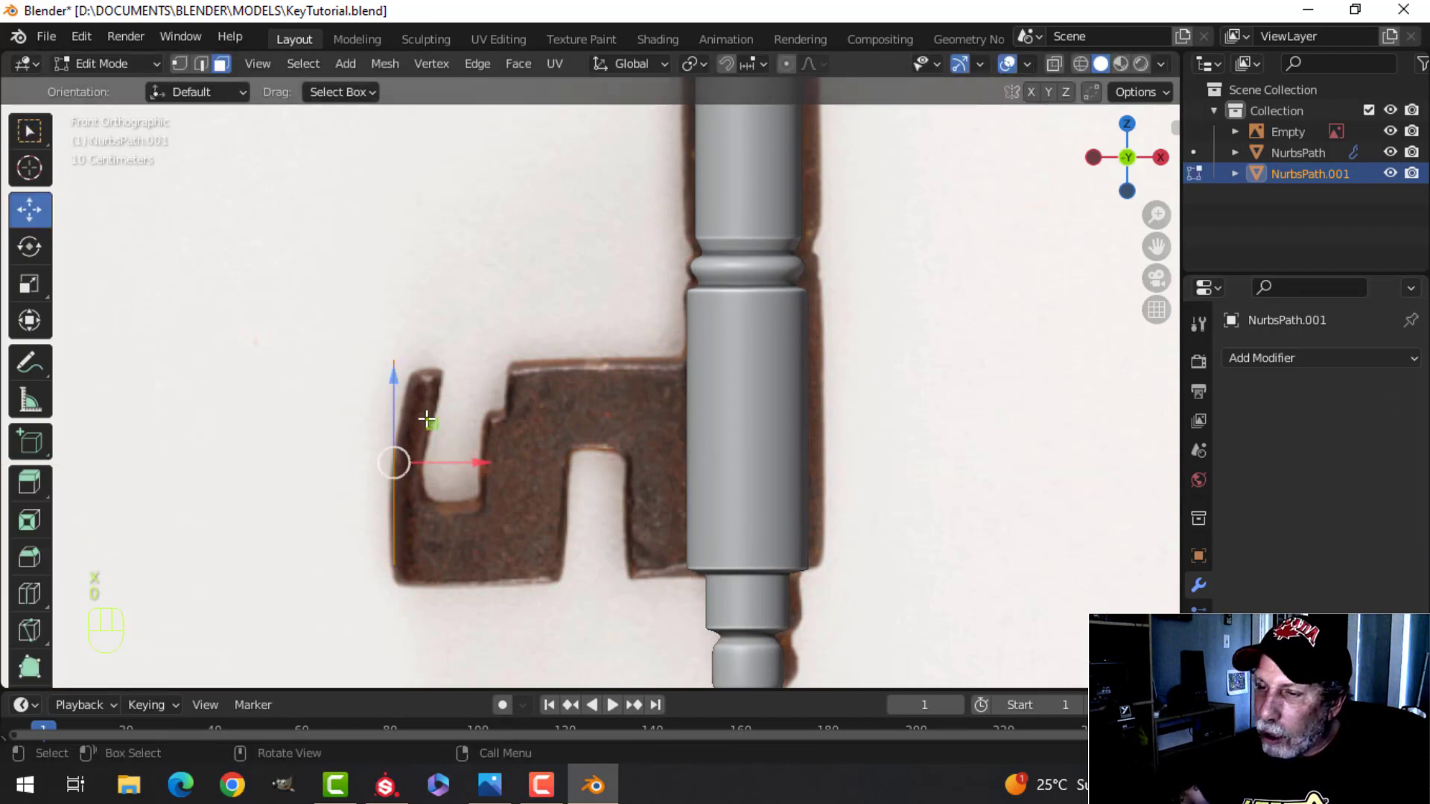
Step: Extrude the flat strip about 0.6 m along X so the block meets the thick lower shaft section
{"action": "middle_click_drag", "start_coordinate": [425, 418], "coordinate": [454, 440]}
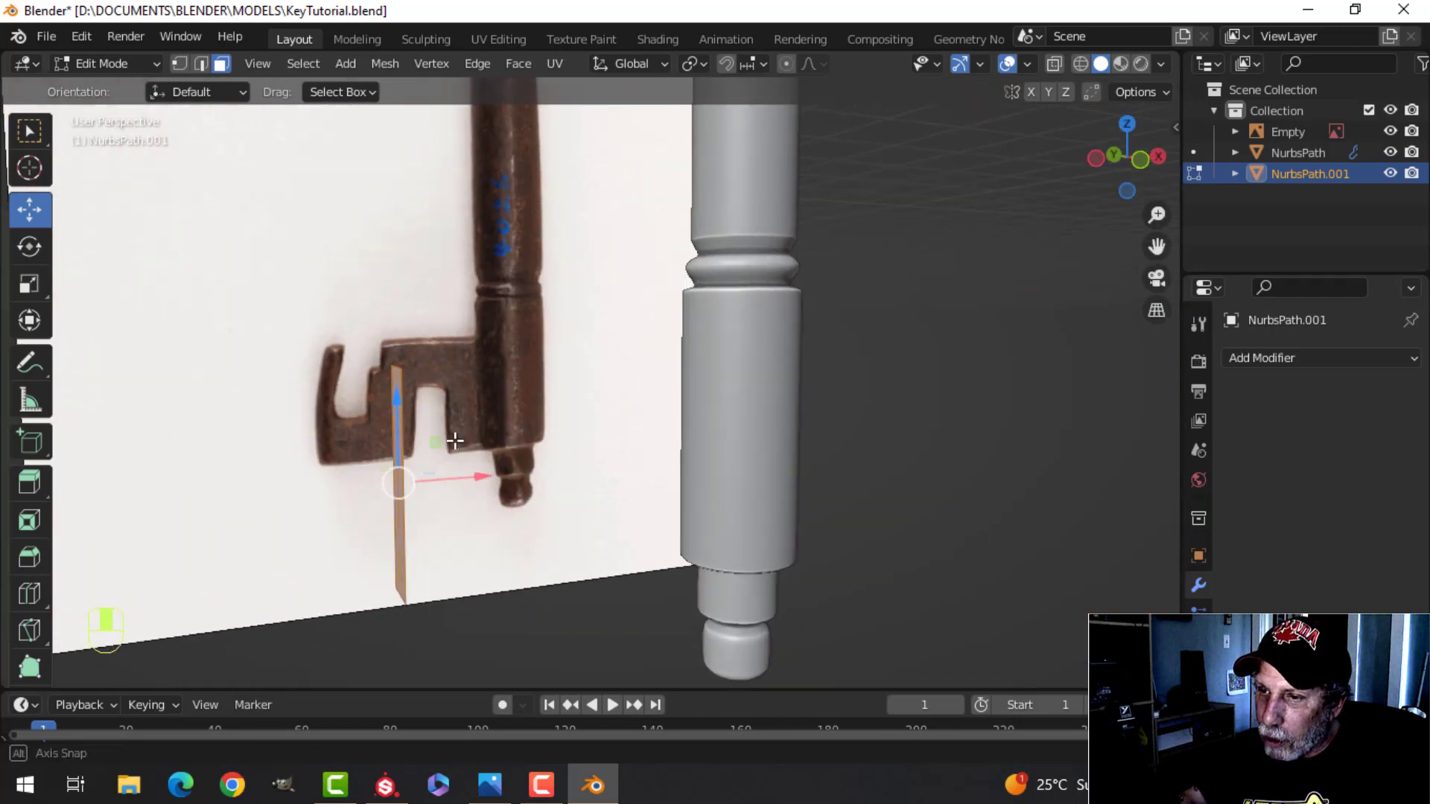
{"action": "key", "text": "KP_1"}
{"action": "key", "text": "e"}
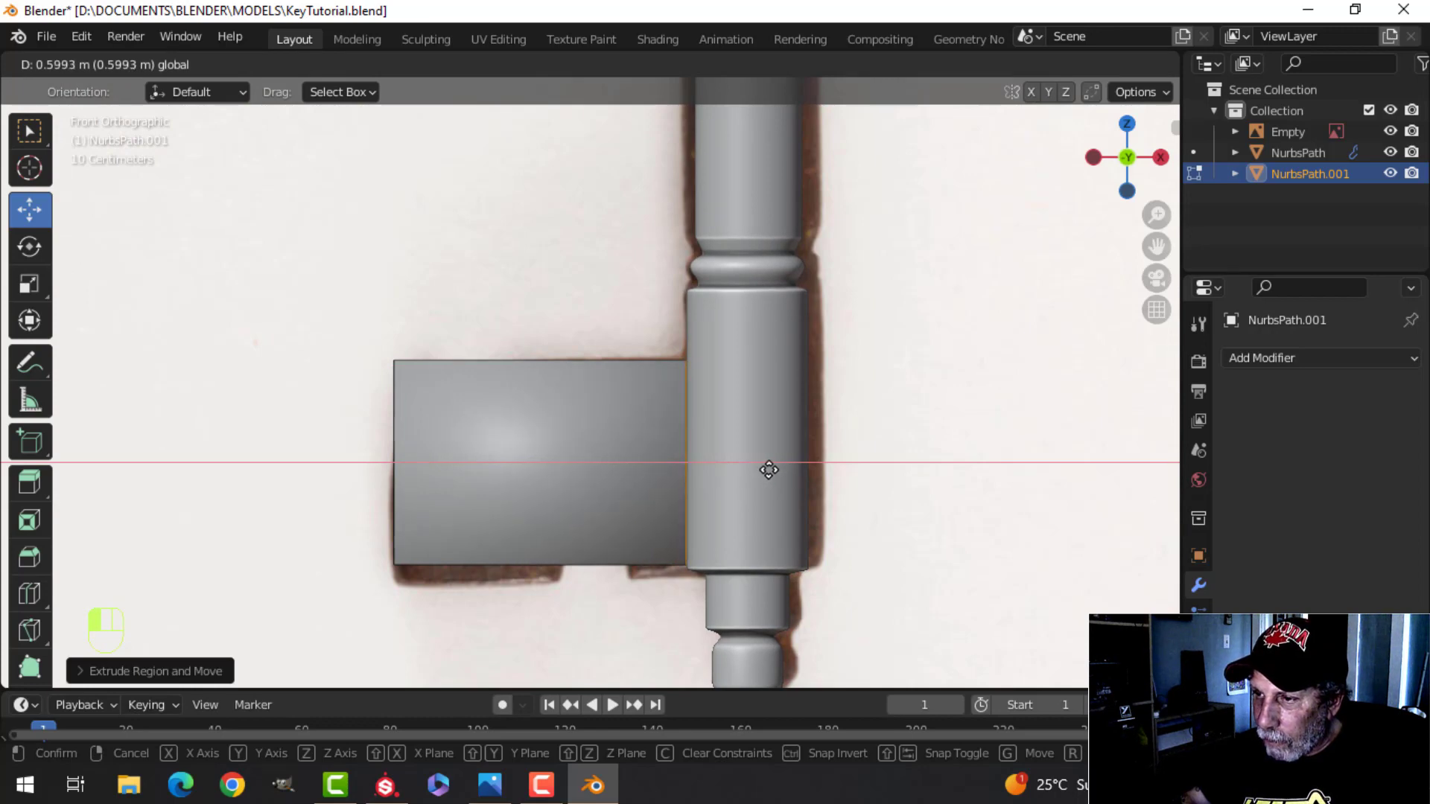
{"action": "left_click", "coordinate": [768, 469]}
Step: Compare the bit block's lower edge with the shaft and reference image in wireframe and solid shading, checking the shaft's mesh too
{"action": "key", "text": "z"}
{"action": "left_click", "coordinate": [561, 510]}
{"action": "scroll", "coordinate": [591, 519], "scroll_direction": "up", "scroll_amount": 3}
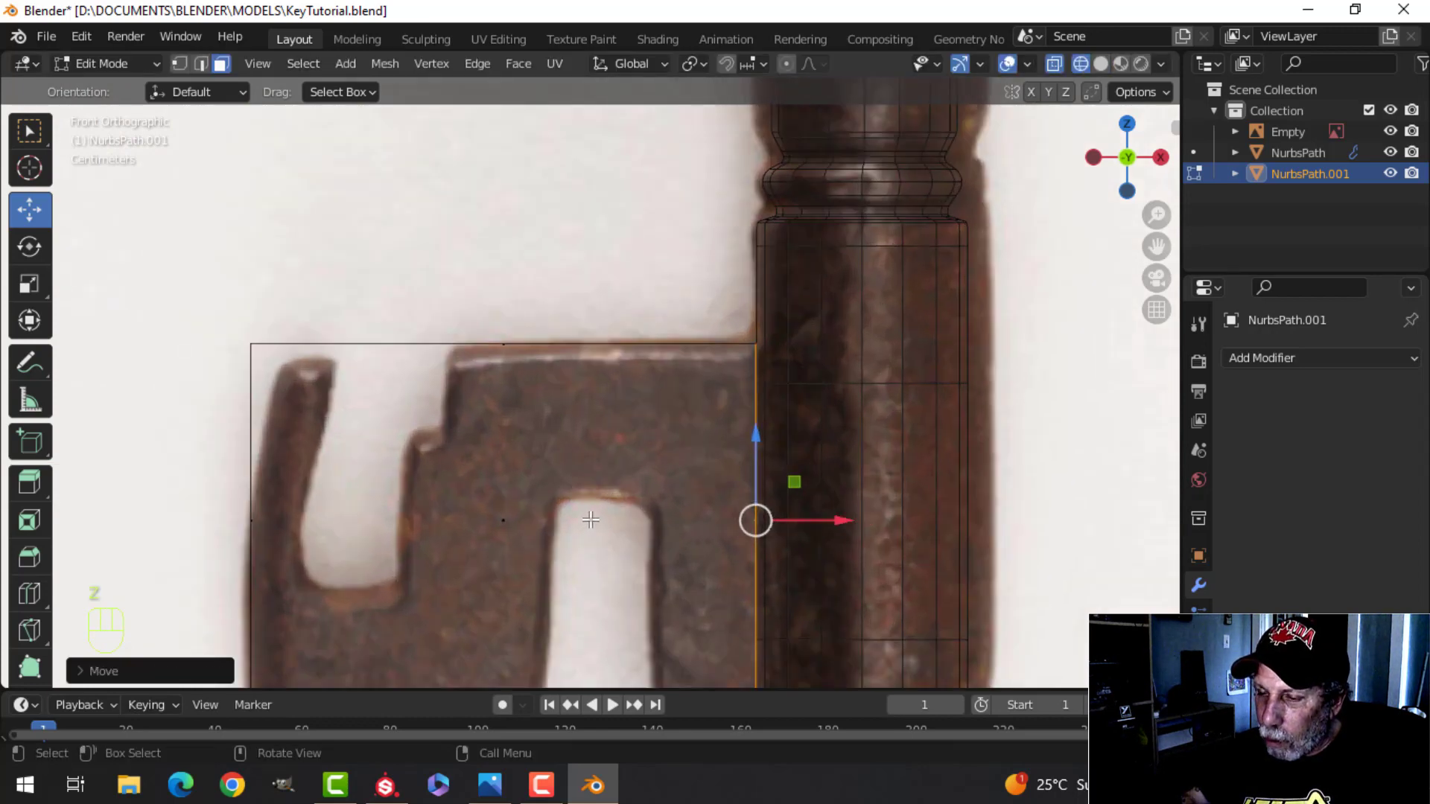
{"action": "scroll", "coordinate": [591, 520], "scroll_direction": "down", "scroll_amount": 4}
{"action": "key", "text": "alt+a"}
{"action": "scroll", "coordinate": [612, 479], "scroll_direction": "up", "scroll_amount": 5}
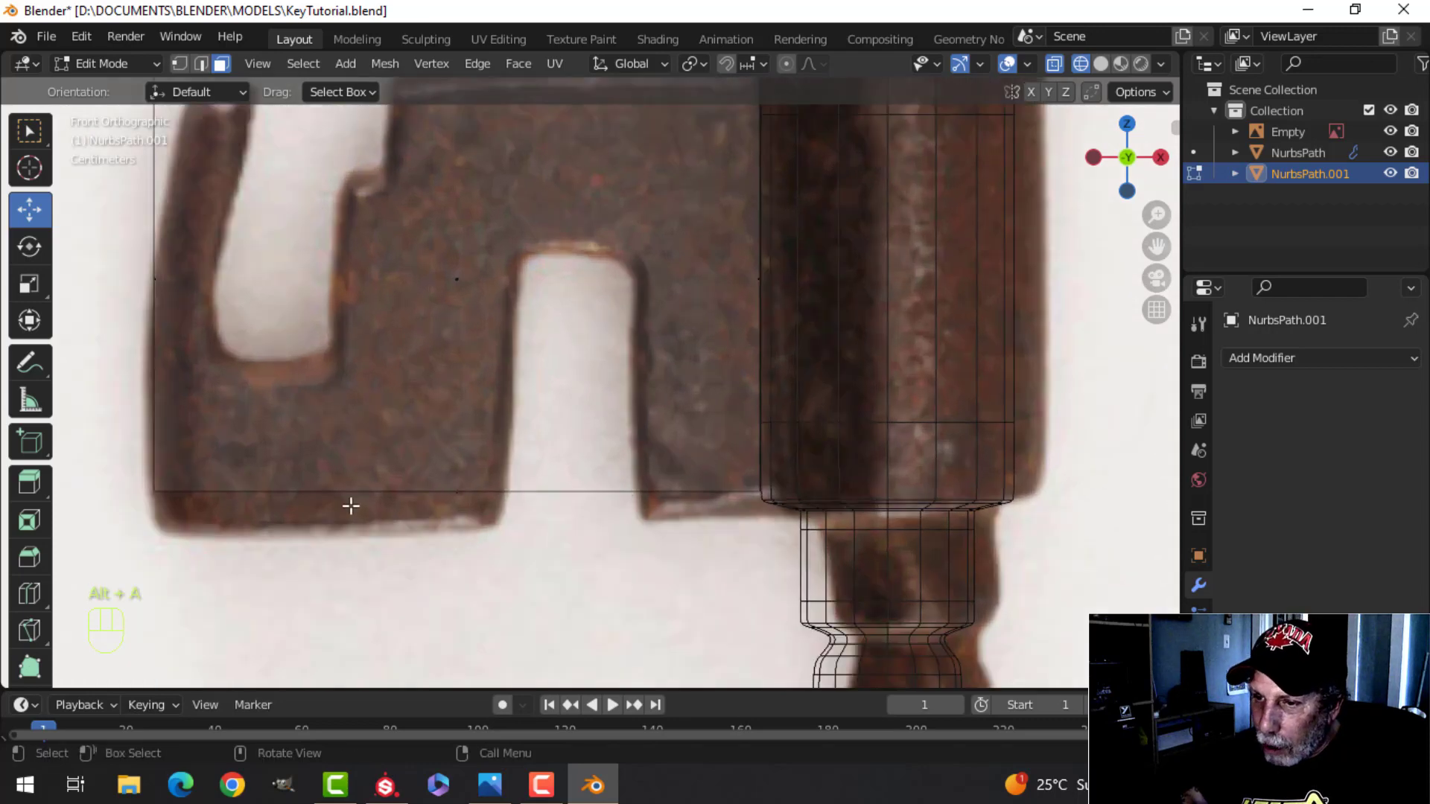
{"action": "middle_click_drag", "start_coordinate": [563, 517], "coordinate": [377, 476], "text": "shift"}
{"action": "scroll", "coordinate": [638, 485], "scroll_direction": "up", "scroll_amount": 5}
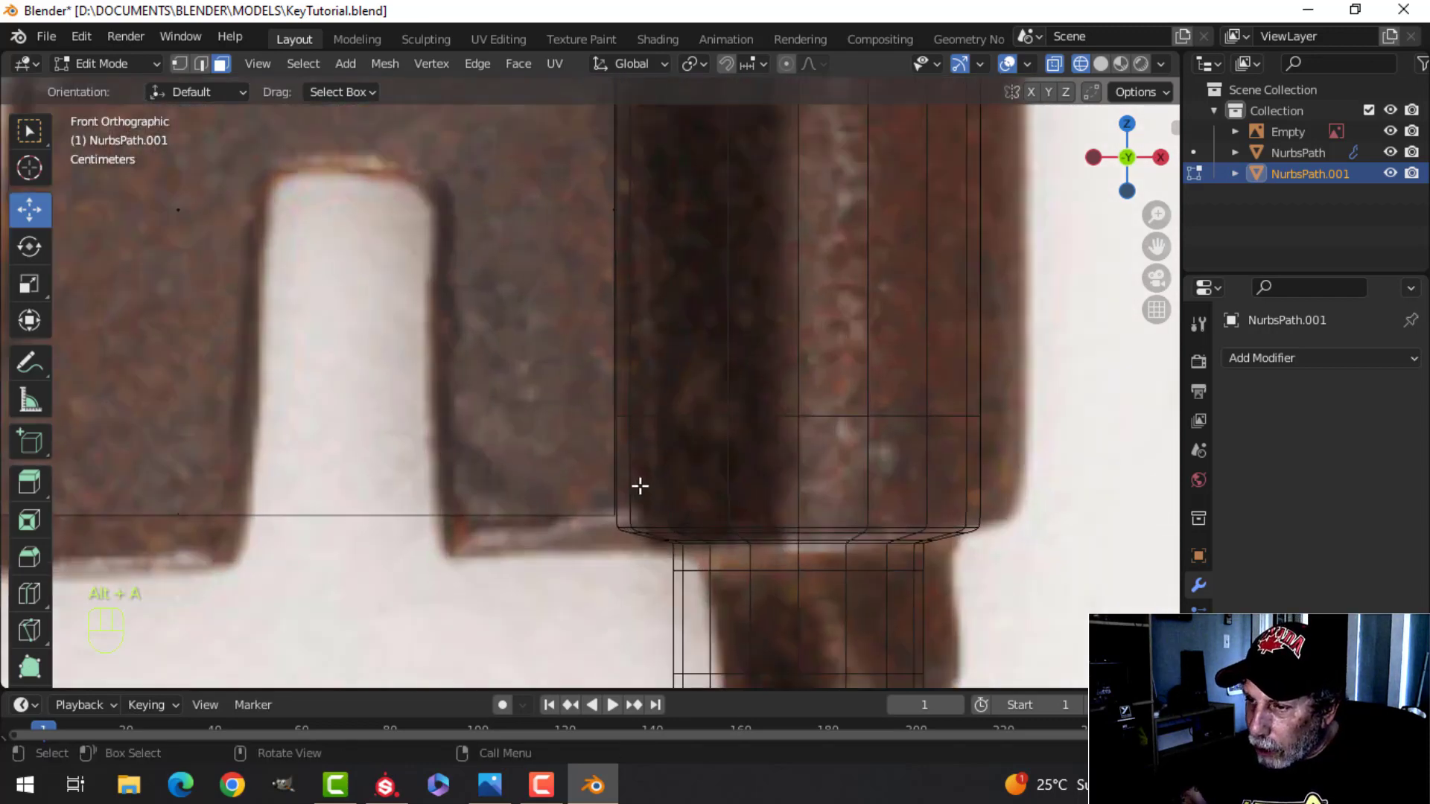
{"action": "scroll", "coordinate": [630, 439], "scroll_direction": "down", "scroll_amount": 4}
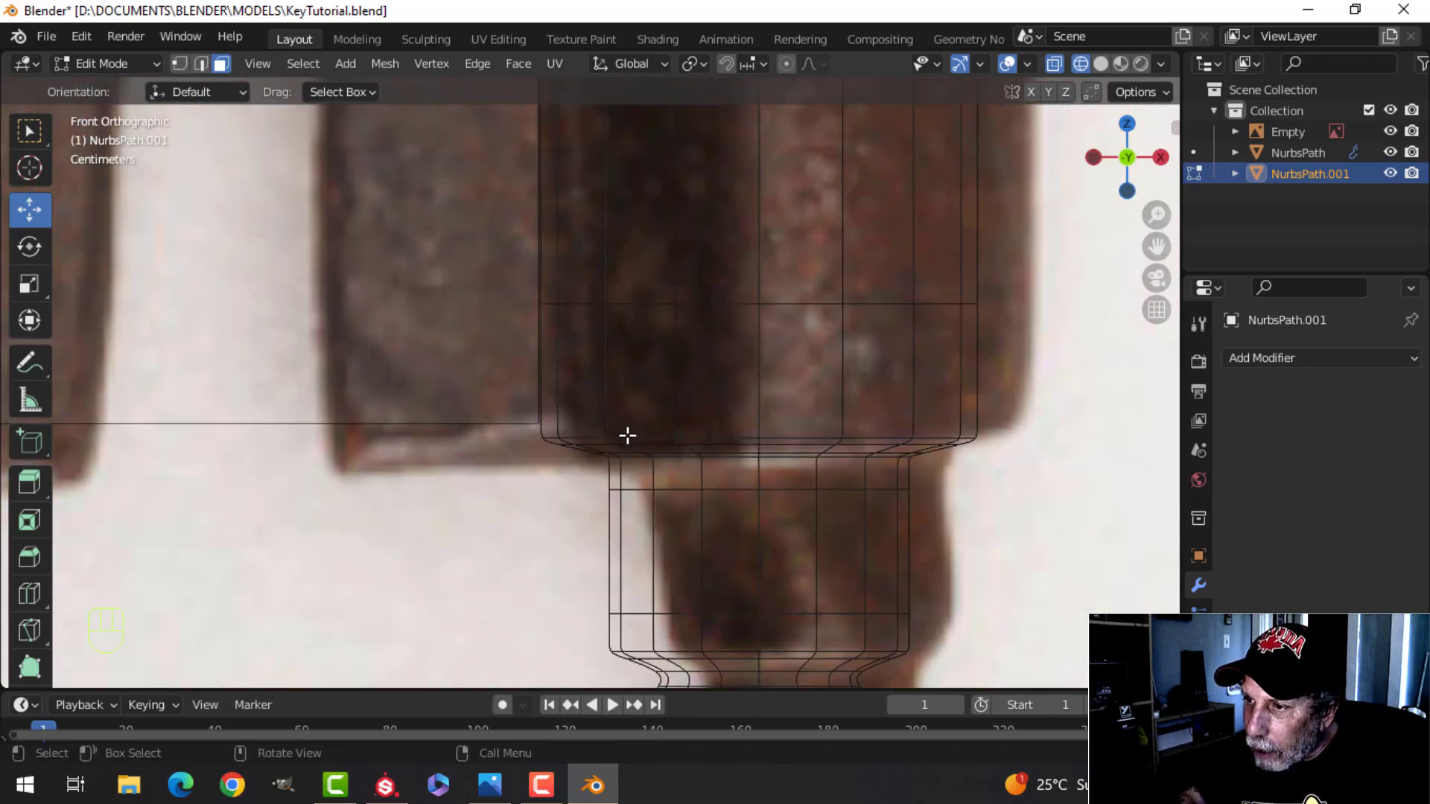
{"action": "scroll", "coordinate": [625, 431], "scroll_direction": "up", "scroll_amount": 3}
{"action": "key", "text": "z"}
{"action": "left_click", "coordinate": [668, 422]}
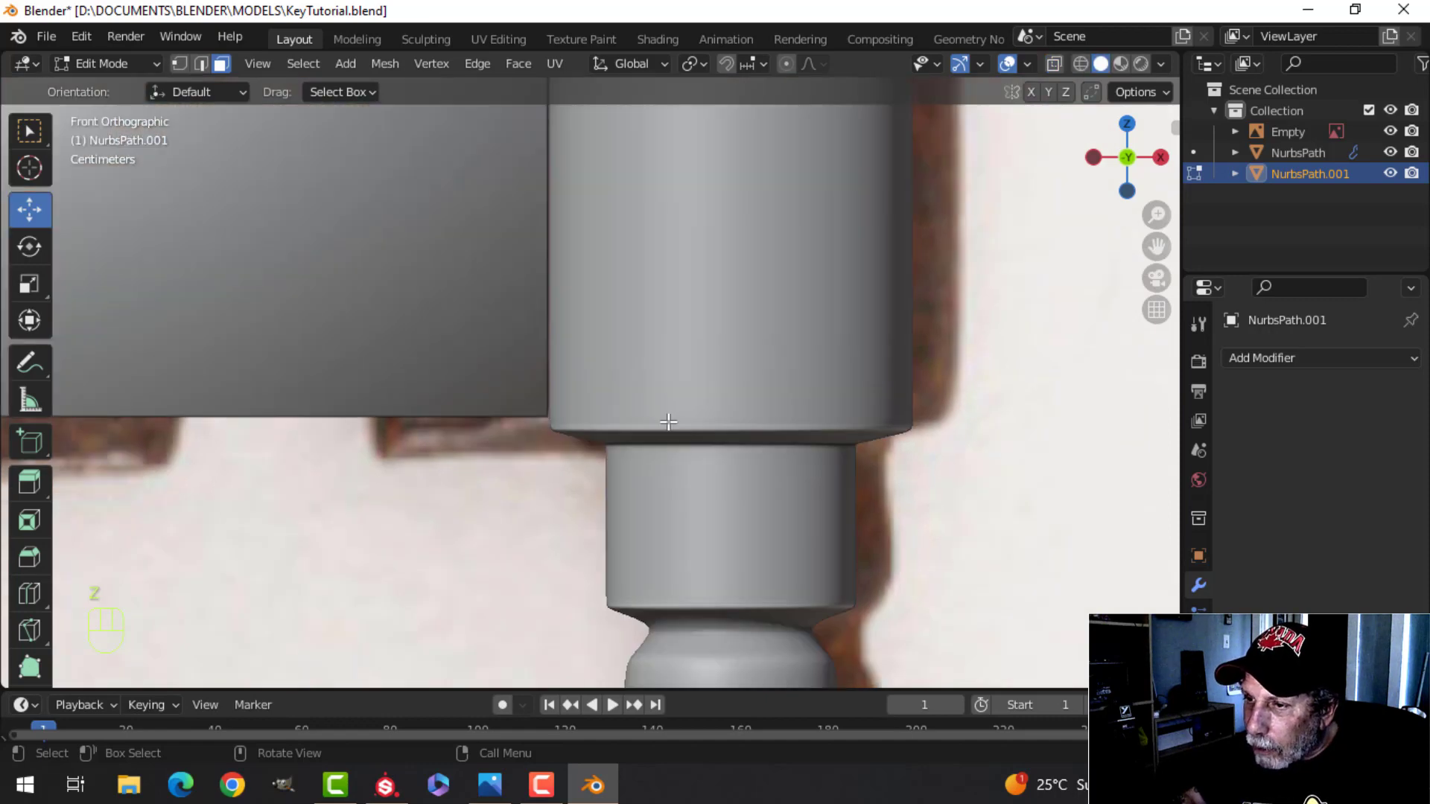
{"action": "key", "text": "Tab"}
{"action": "left_click", "coordinate": [649, 407]}
{"action": "key", "text": "Tab"}
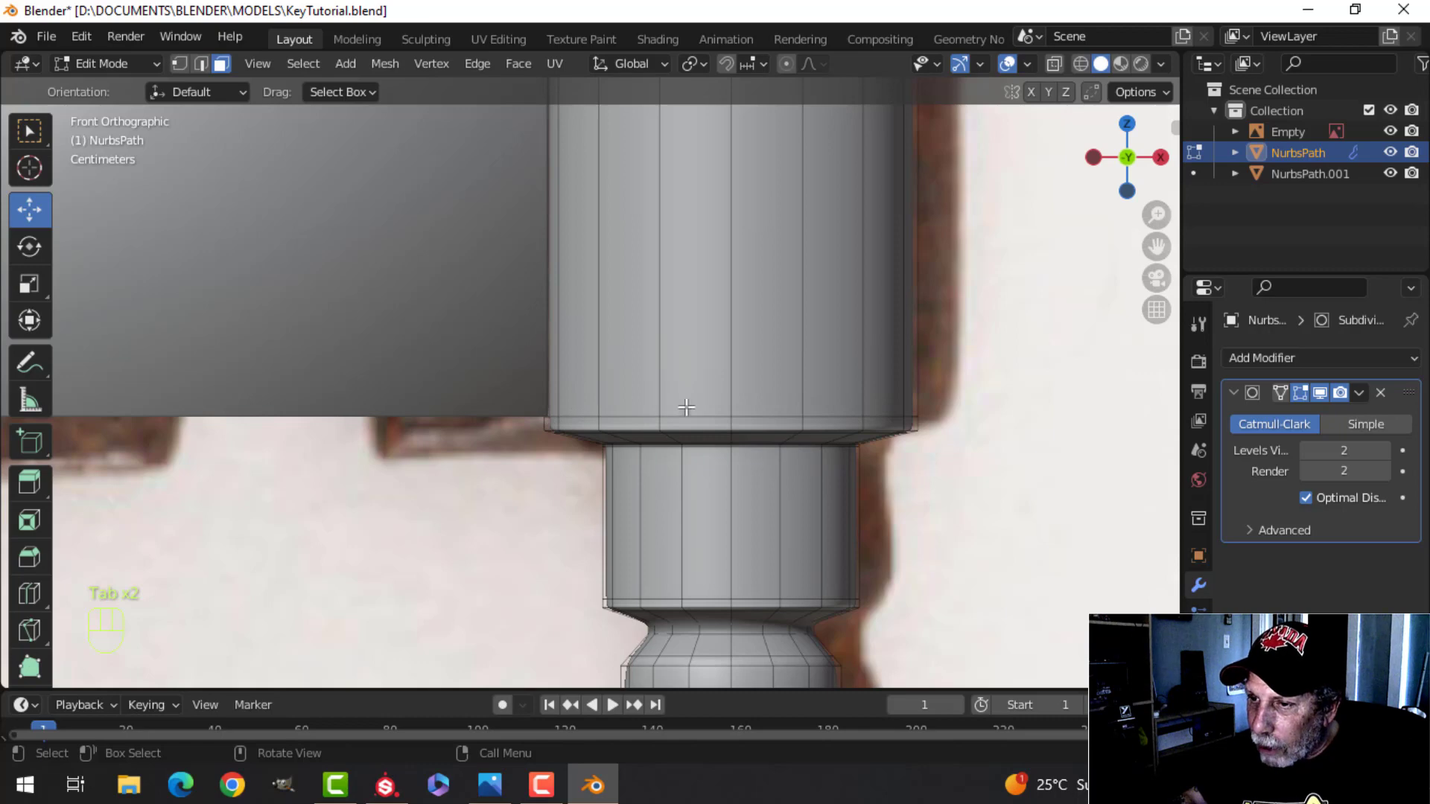
{"action": "key", "text": "z"}
{"action": "left_click", "coordinate": [902, 423]}
{"action": "middle_click_drag", "start_coordinate": [514, 411], "coordinate": [628, 444], "text": "shift"}
{"action": "key", "text": "Tab"}
{"action": "left_click", "coordinate": [628, 444]}
{"action": "key", "text": "Tab"}
{"action": "scroll", "coordinate": [589, 436], "scroll_direction": "down", "scroll_amount": 5}
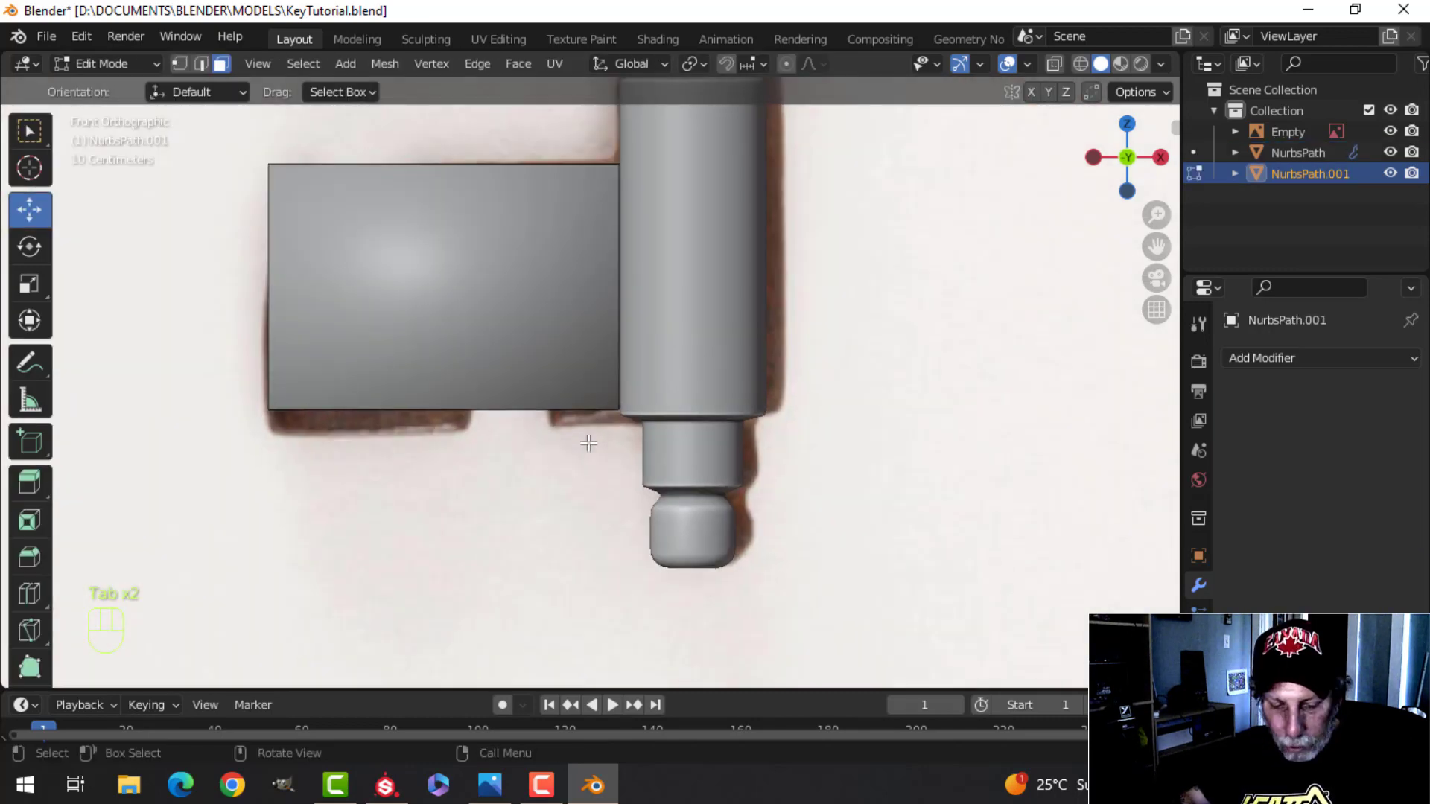
Step: In wireframe shading, add two vertical loop cuts to the bit block along both sides of the reference's upper slot
{"action": "key", "text": "z"}
{"action": "left_click", "coordinate": [441, 454]}
{"action": "middle_click_drag", "start_coordinate": [486, 456], "coordinate": [497, 479], "text": "shift"}
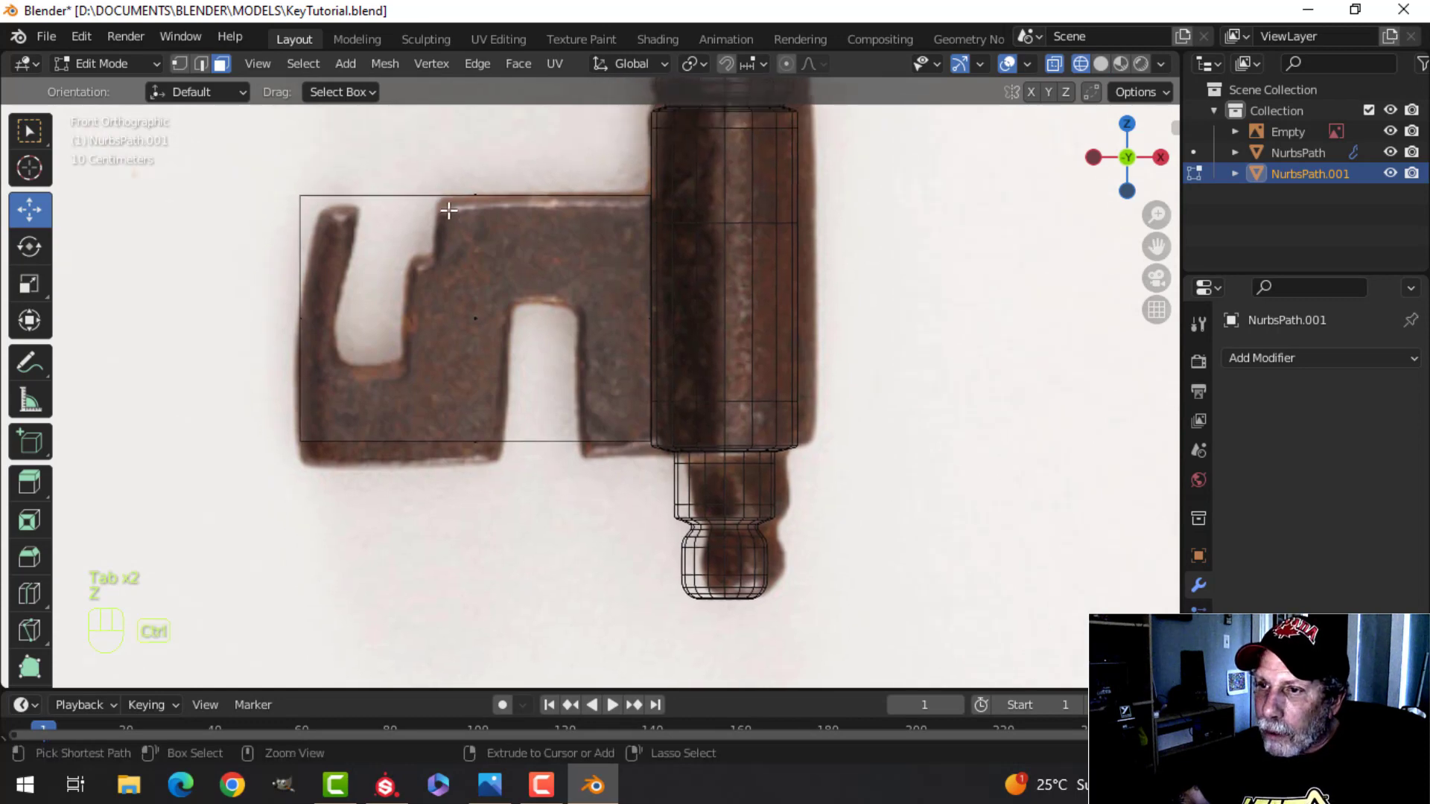
{"action": "key", "text": "ctrl+r"}
{"action": "left_click", "coordinate": [448, 211]}
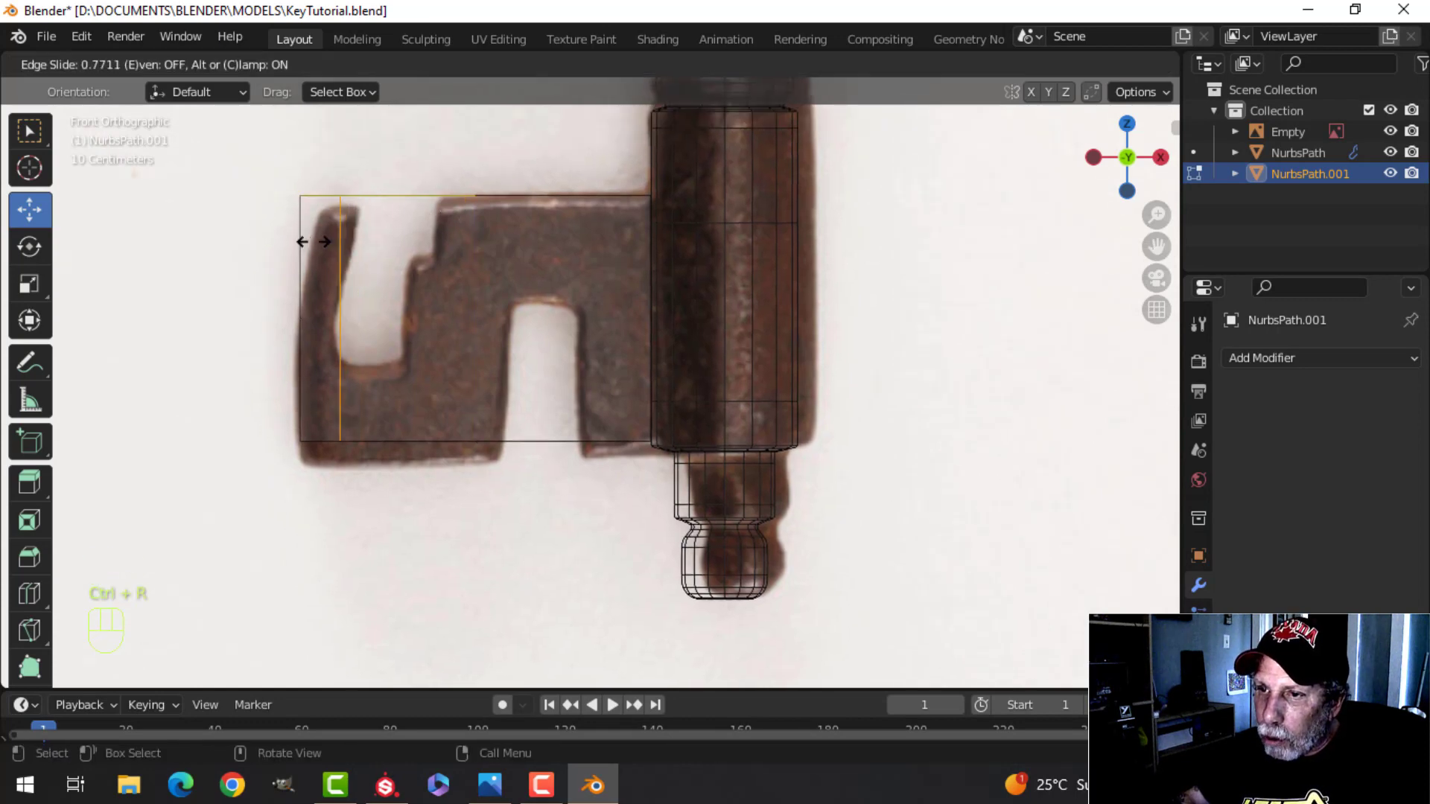
{"action": "left_click", "coordinate": [313, 241]}
{"action": "key", "text": "ctrl+r"}
{"action": "left_click", "coordinate": [395, 211]}
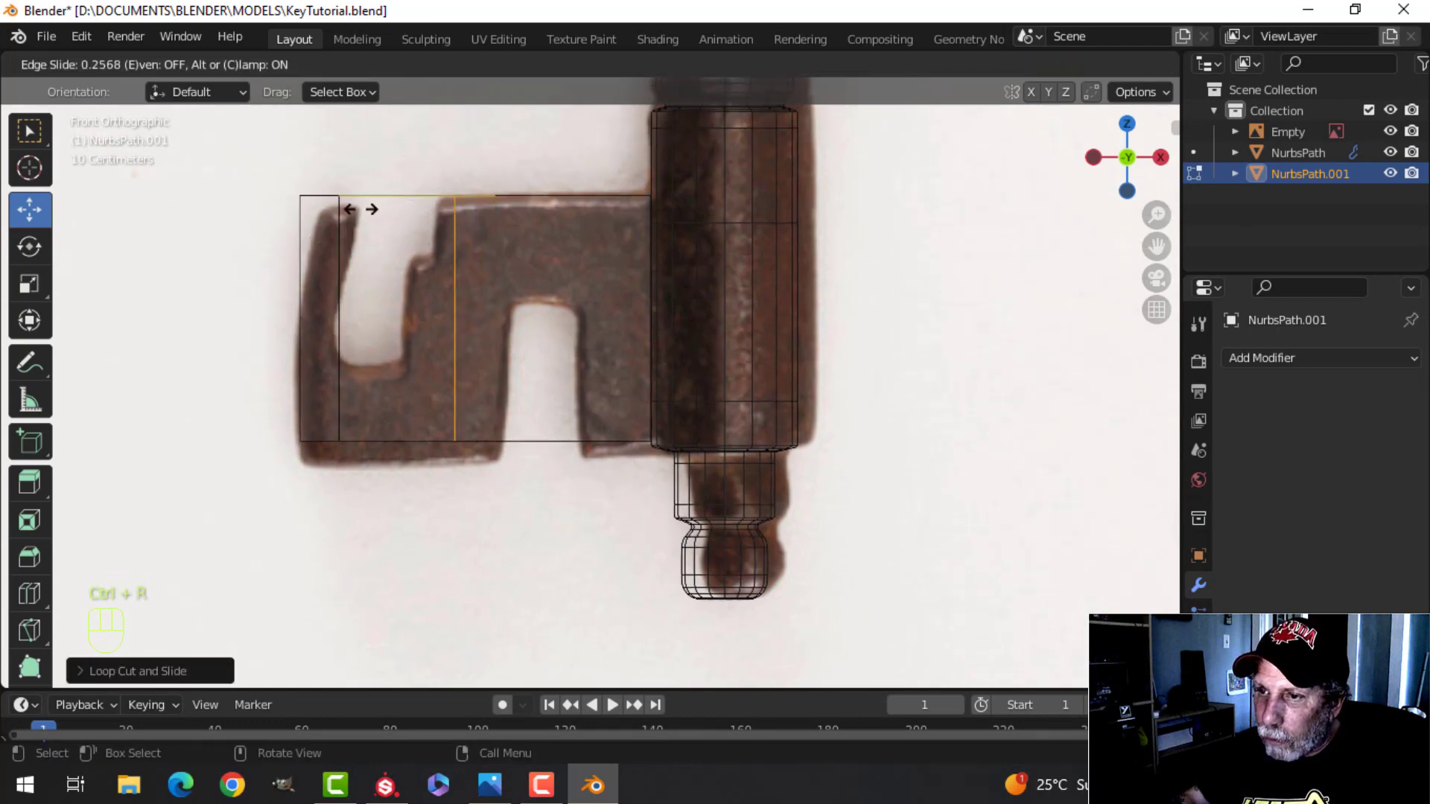
{"action": "left_click", "coordinate": [313, 216]}
Step: Add three vertical loop cuts at the small step's edge and along both sides of the lower notch
{"action": "key", "text": "ctrl+r"}
{"action": "left_click", "coordinate": [501, 216]}
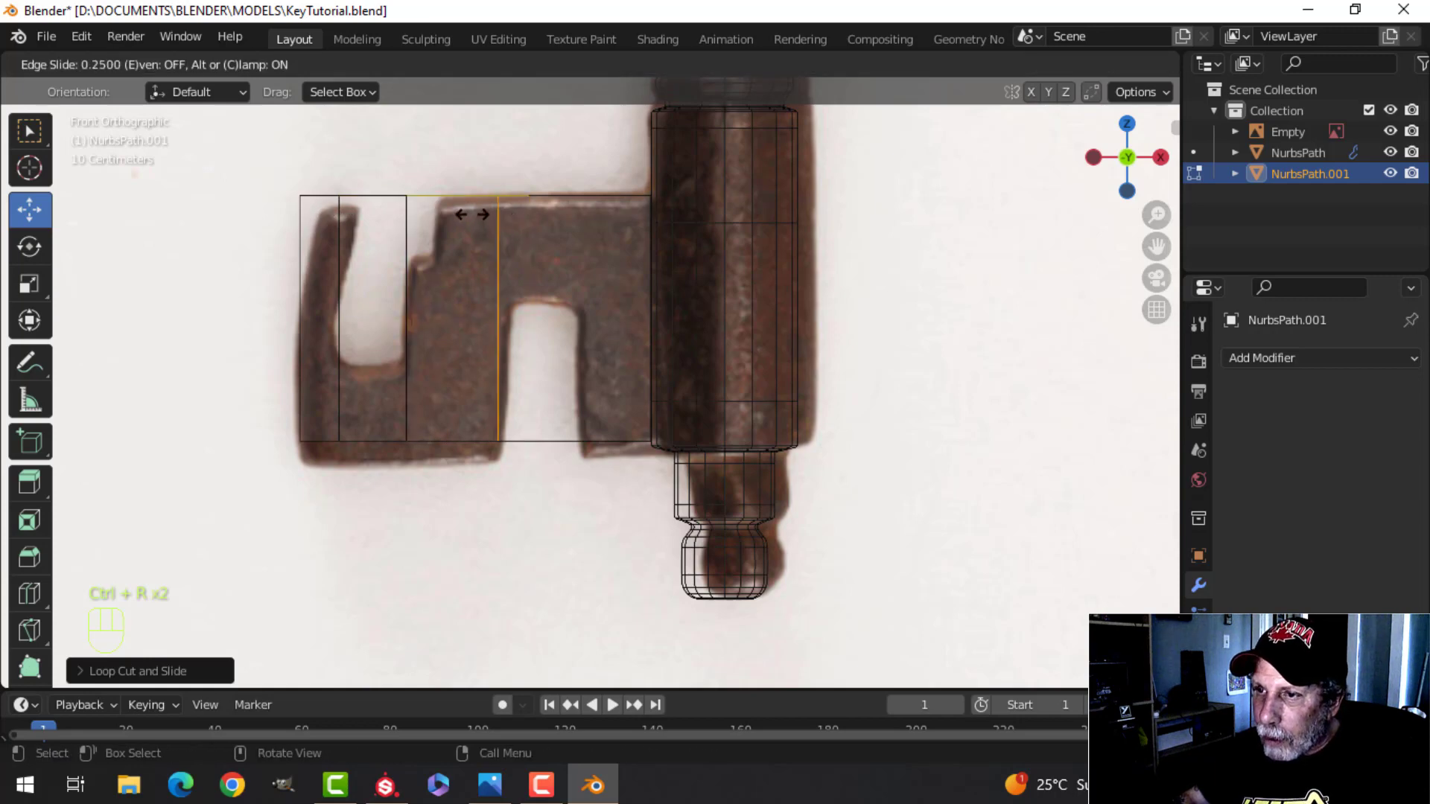
{"action": "left_click", "coordinate": [415, 215]}
{"action": "key", "text": "ctrl+r"}
{"action": "left_click", "coordinate": [551, 203]}
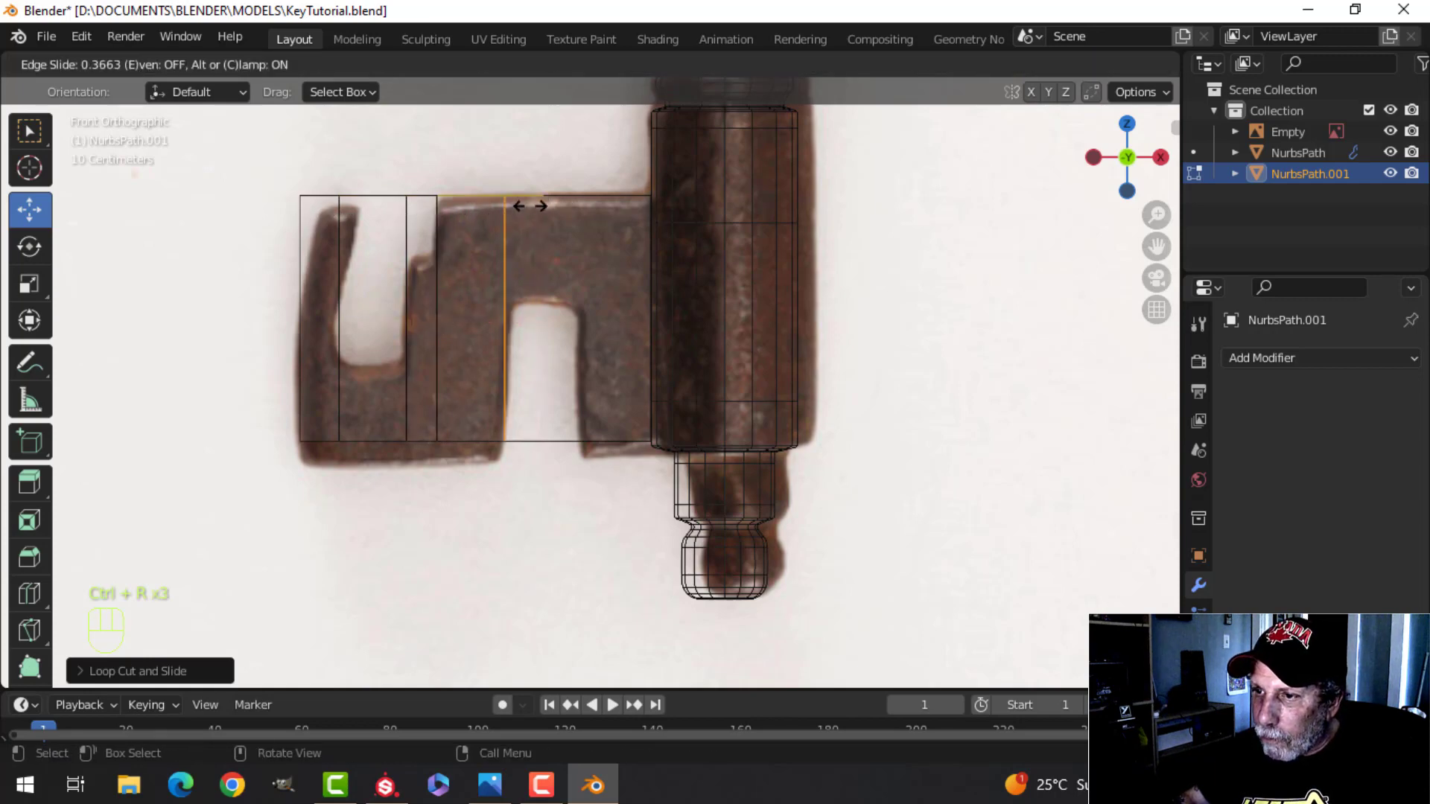
{"action": "left_click", "coordinate": [532, 207]}
{"action": "key", "text": "ctrl+r"}
{"action": "left_click", "coordinate": [622, 199]}
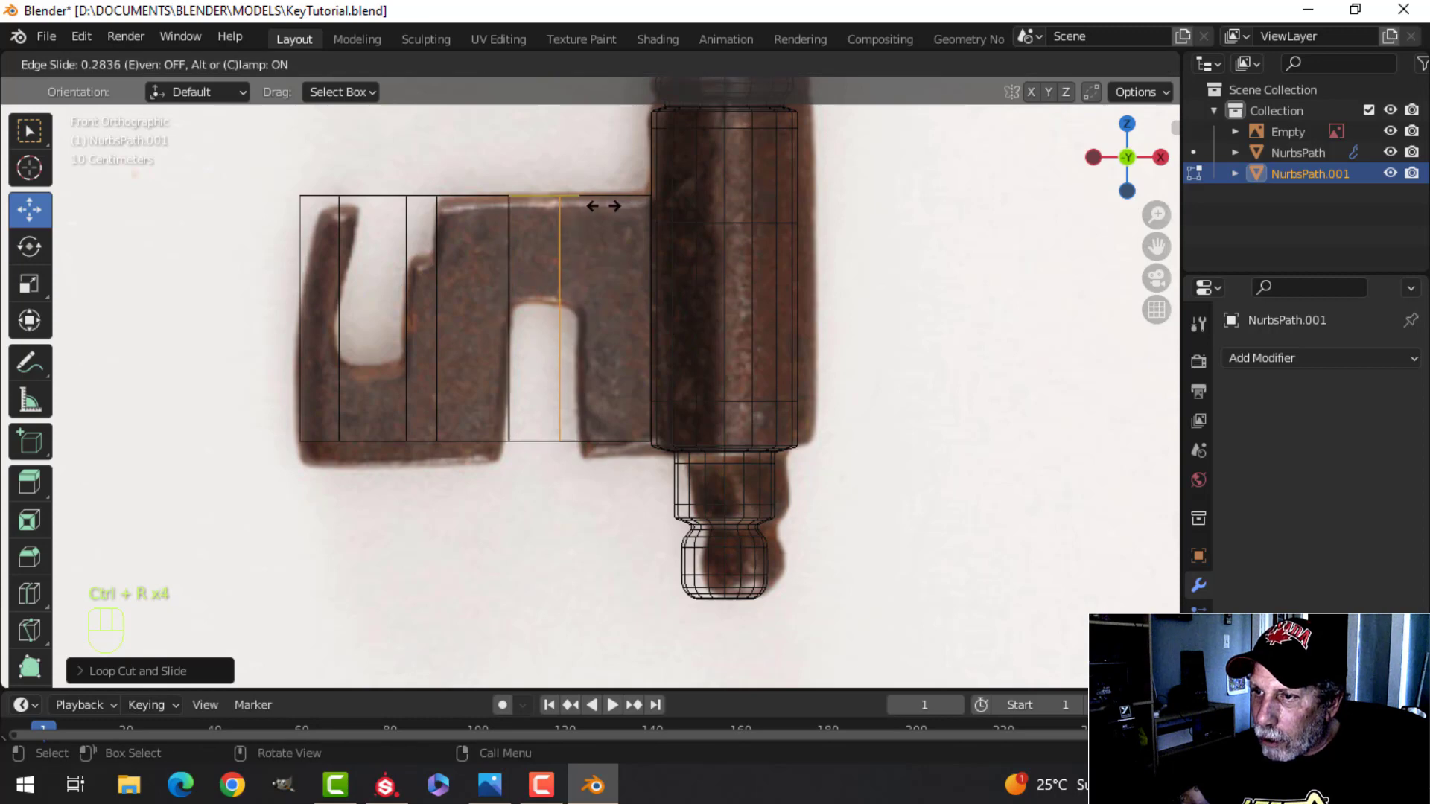
{"action": "left_click", "coordinate": [620, 211]}
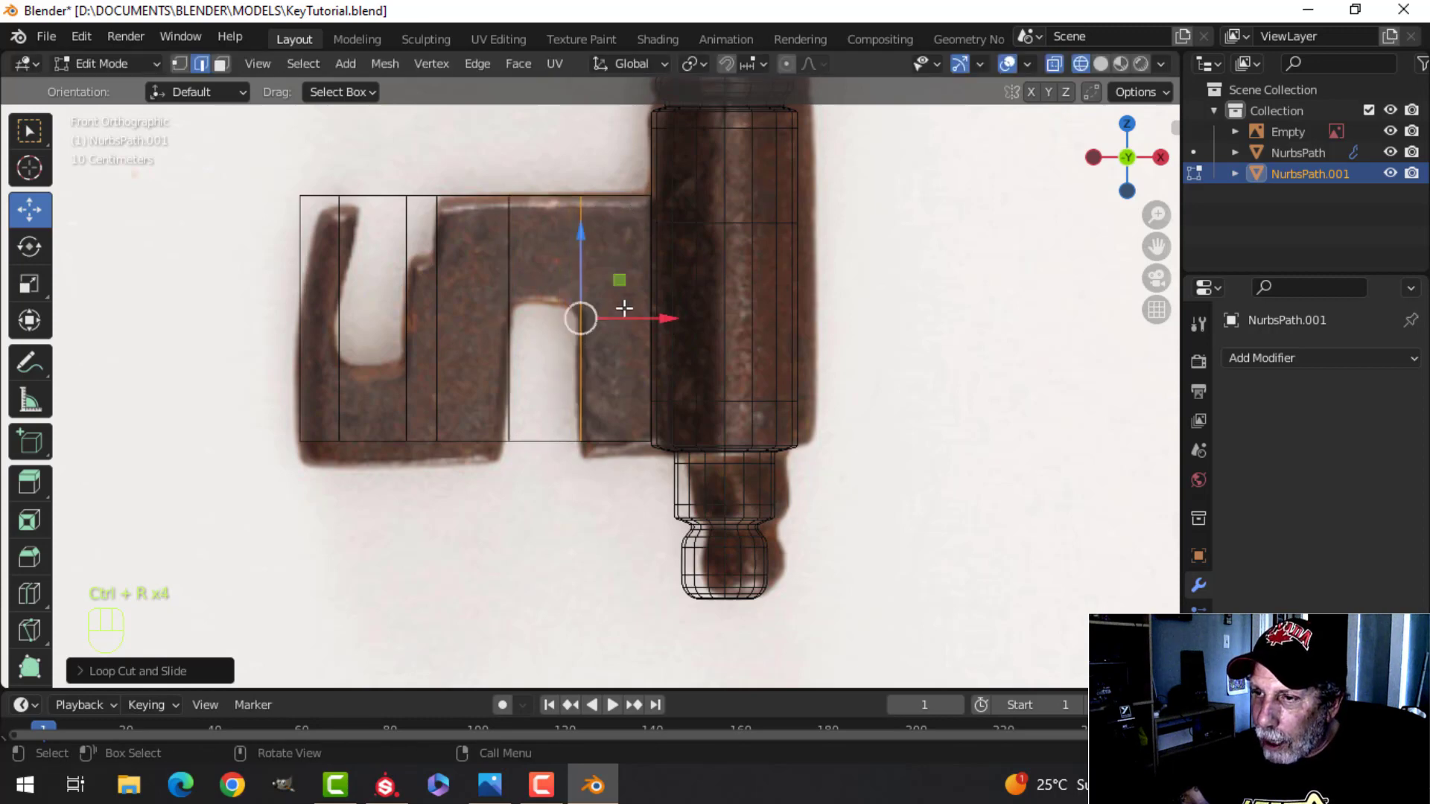
Step: Add three horizontal loop cuts at the upper slot's floor, the lower notch's top and the small step's height, then deselect everything
{"action": "key", "text": "ctrl+r"}
{"action": "left_click", "coordinate": [615, 376]}
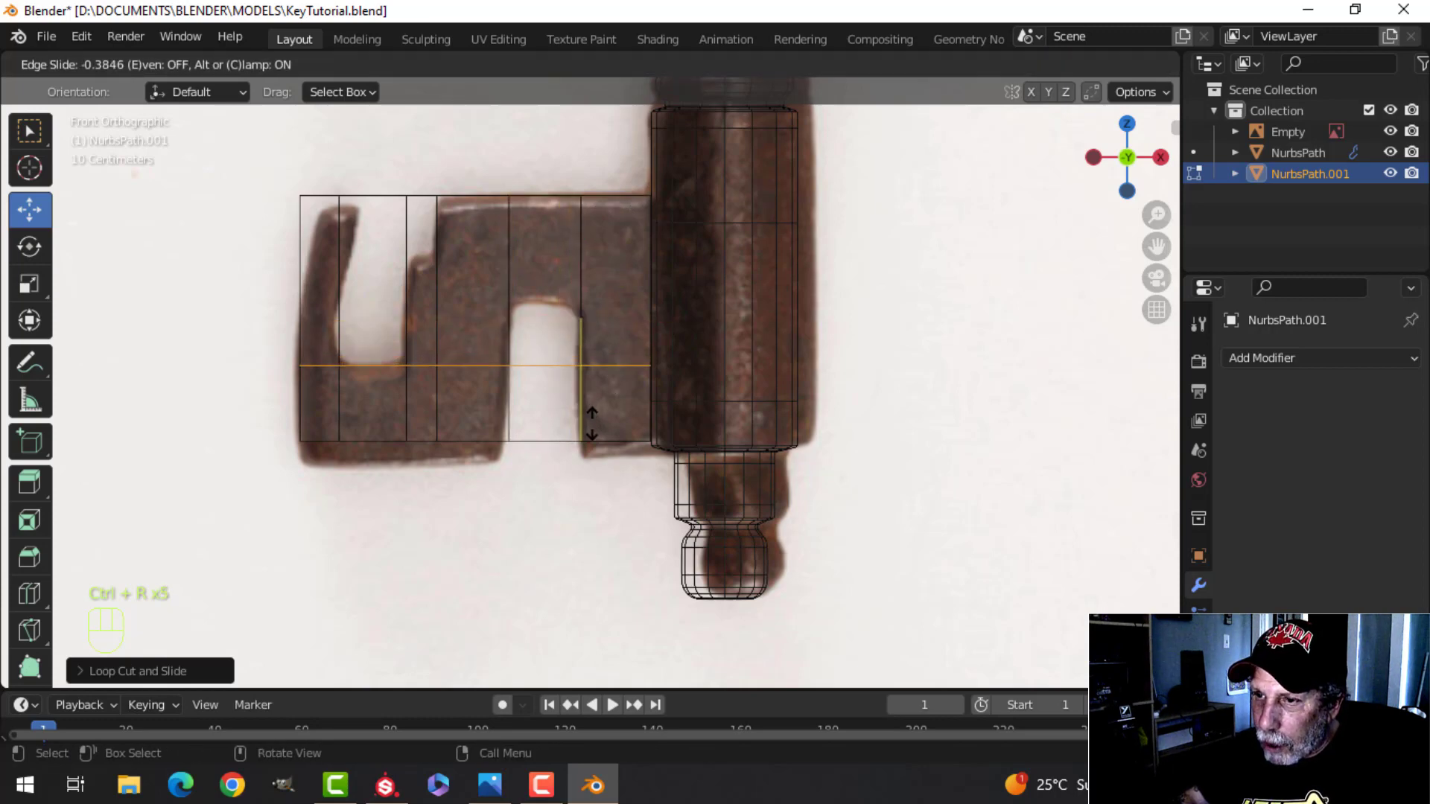
{"action": "left_click", "coordinate": [592, 423]}
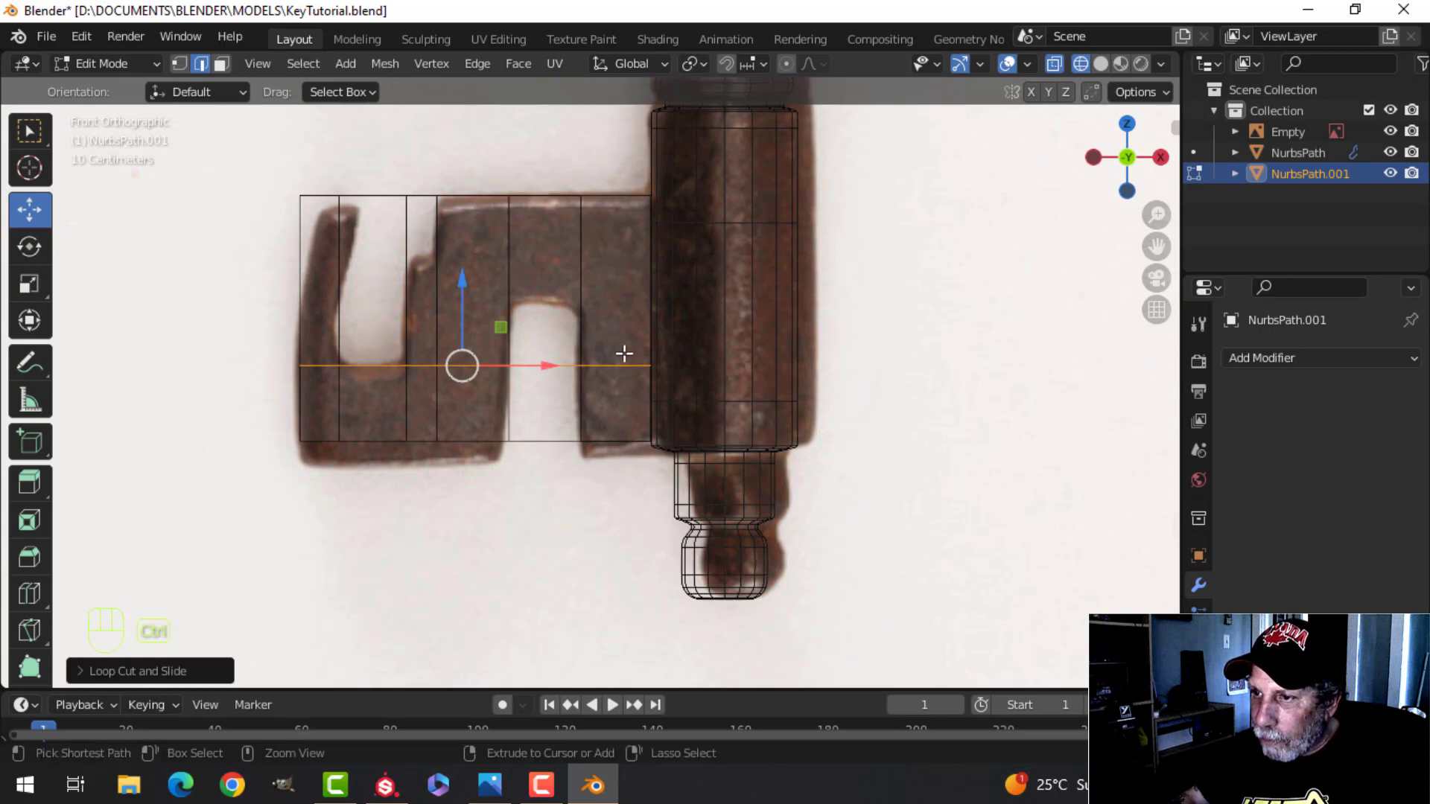
{"action": "key", "text": "ctrl+r"}
{"action": "left_click", "coordinate": [606, 326]}
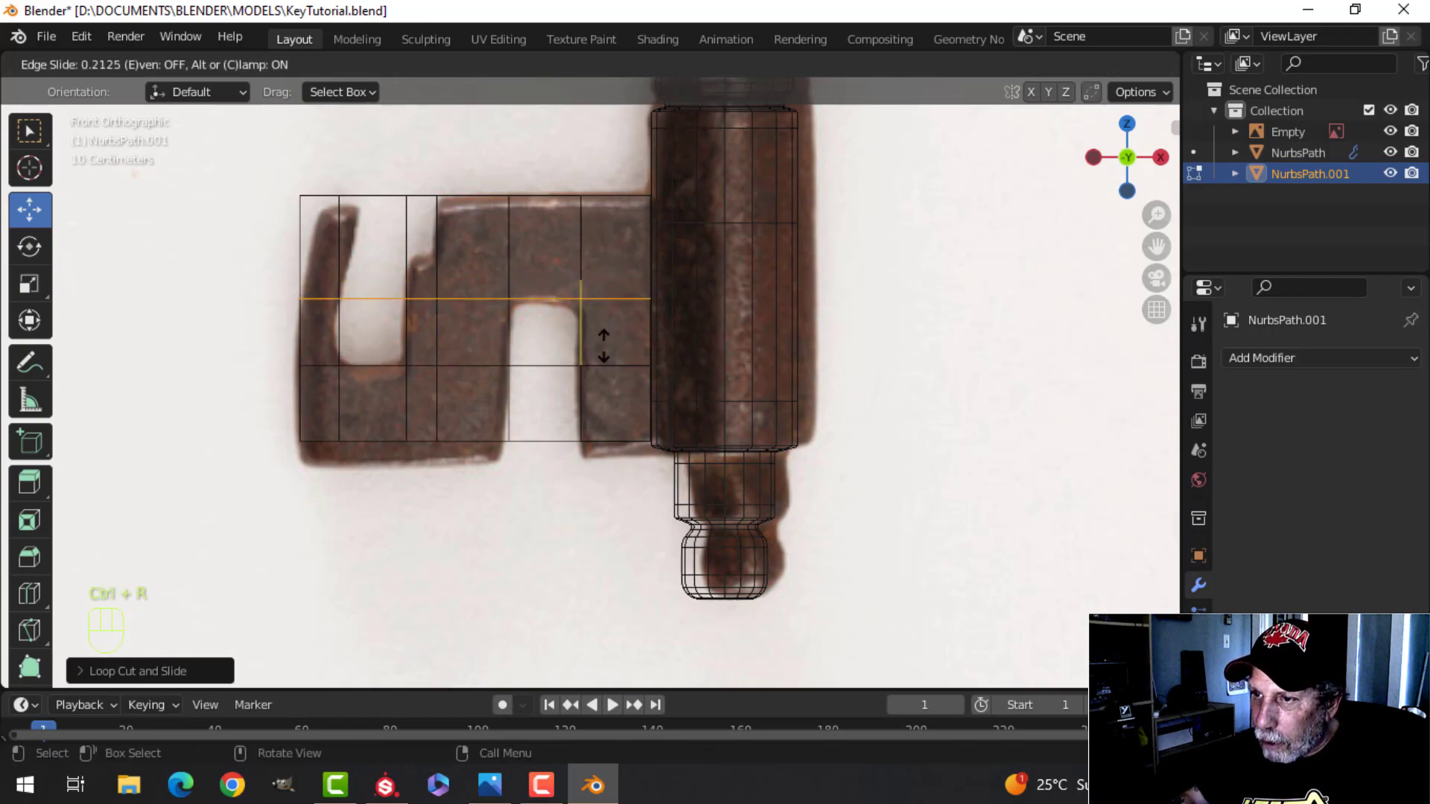
{"action": "left_click", "coordinate": [606, 348]}
{"action": "key", "text": "ctrl+r"}
{"action": "left_click", "coordinate": [449, 272]}
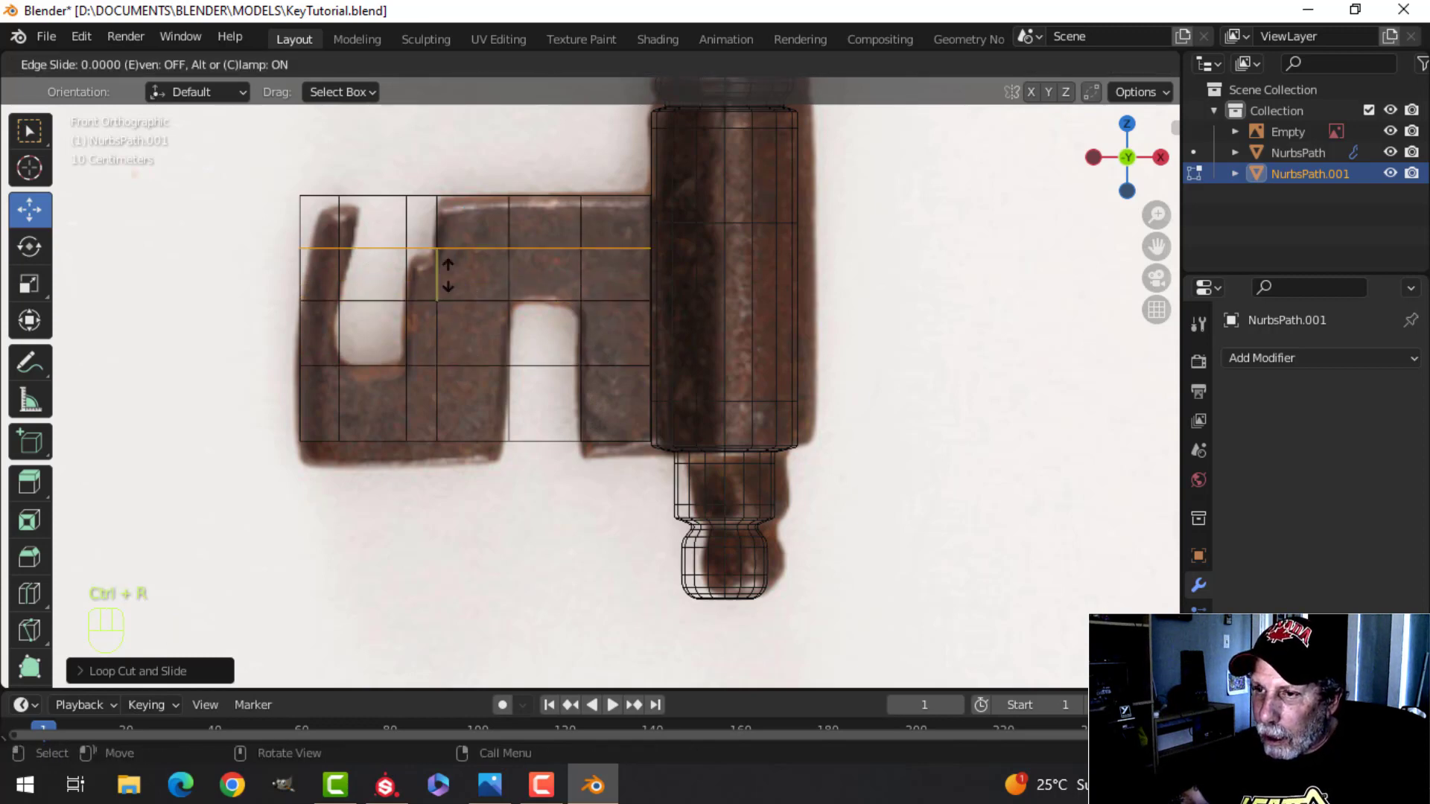
{"action": "left_click", "coordinate": [455, 292]}
{"action": "key", "text": "alt+a"}
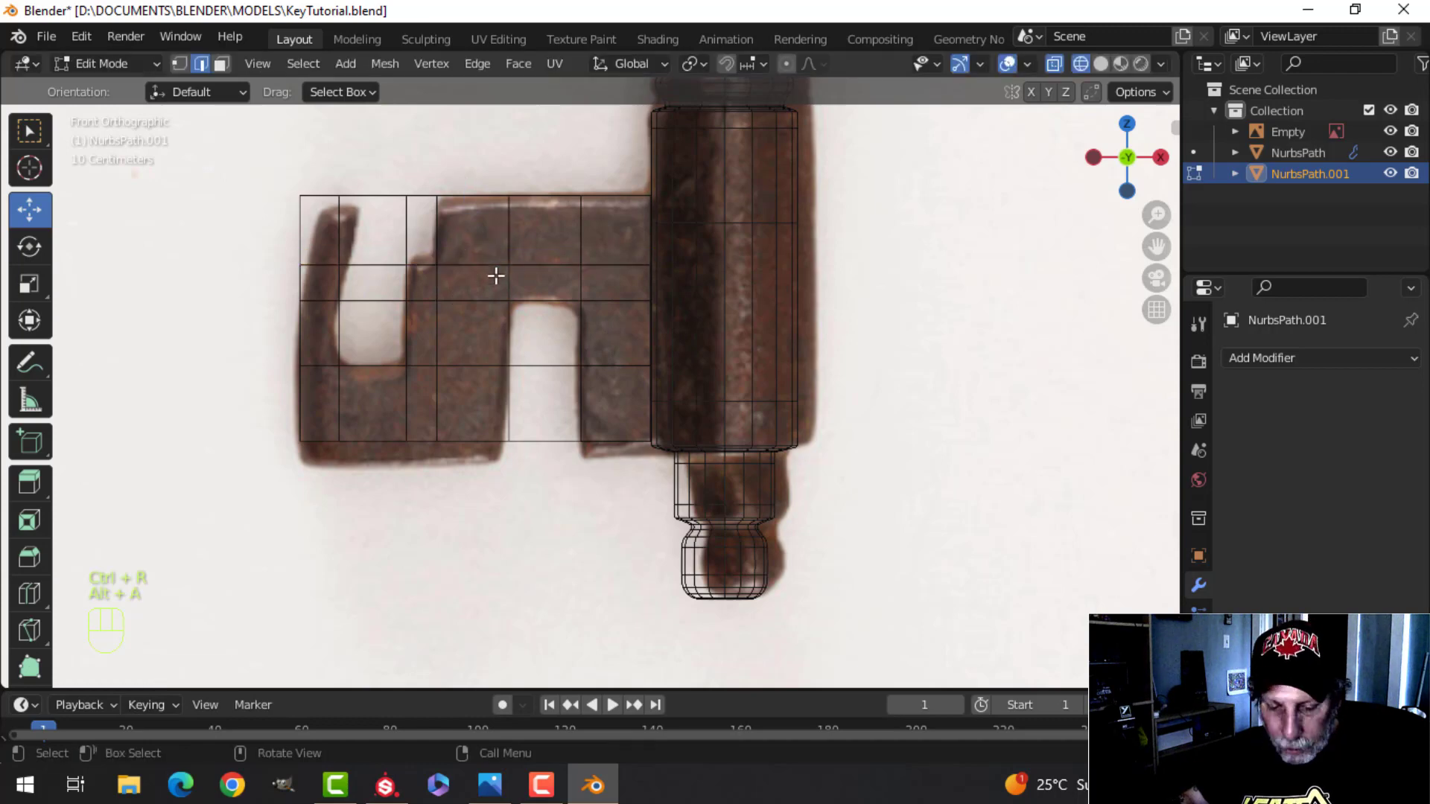
Step: Delete the front and back faces covering the bit's upper slot
{"action": "key", "text": "b"}
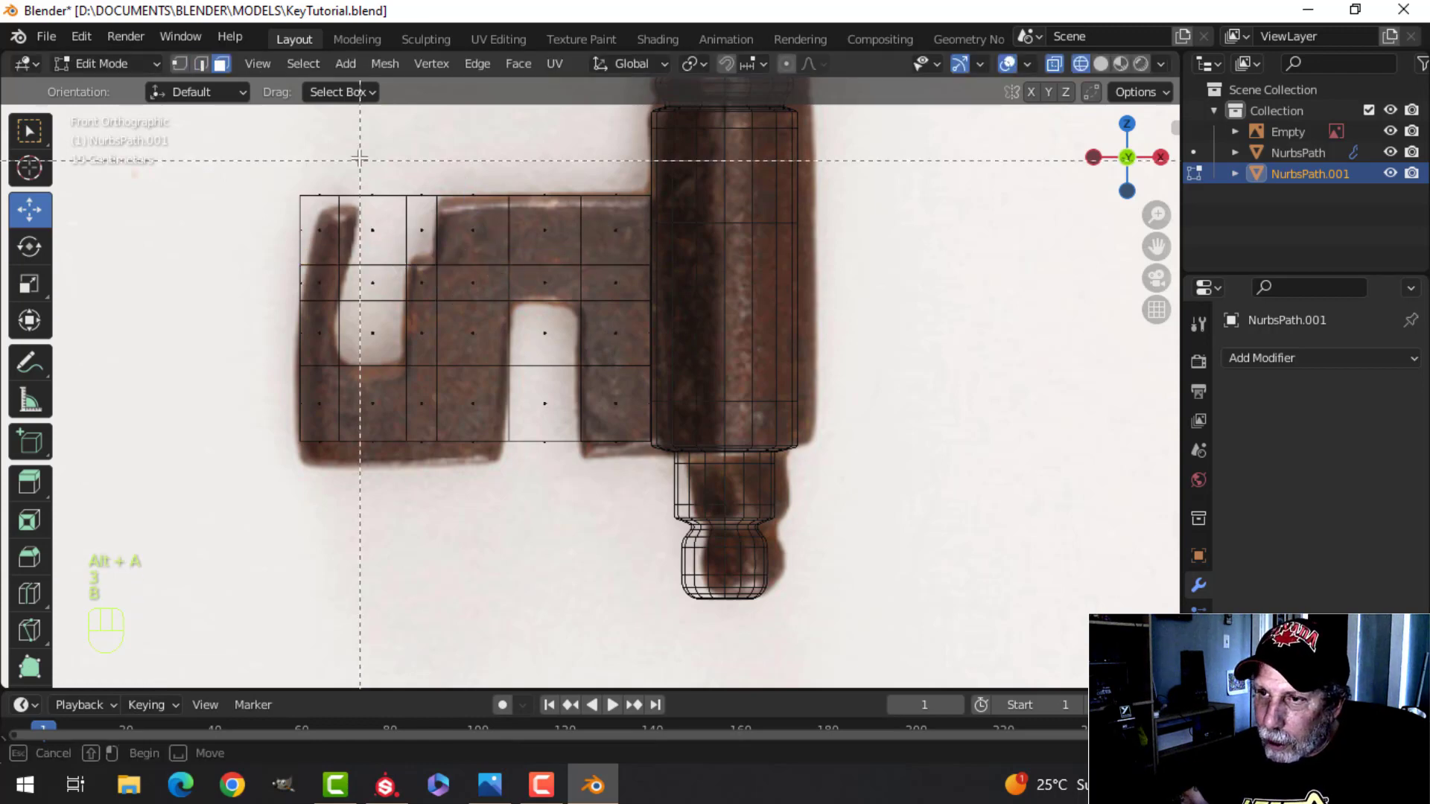
{"action": "mouse_move", "coordinate": [388, 332]}
{"action": "left_mouse_down"}
{"action": "mouse_move", "coordinate": [394, 348]}
{"action": "mouse_move", "coordinate": [380, 337]}
{"action": "left_mouse_up"}
{"action": "key", "text": "b"}
{"action": "key", "text": "b"}
{"action": "key", "text": "x"}
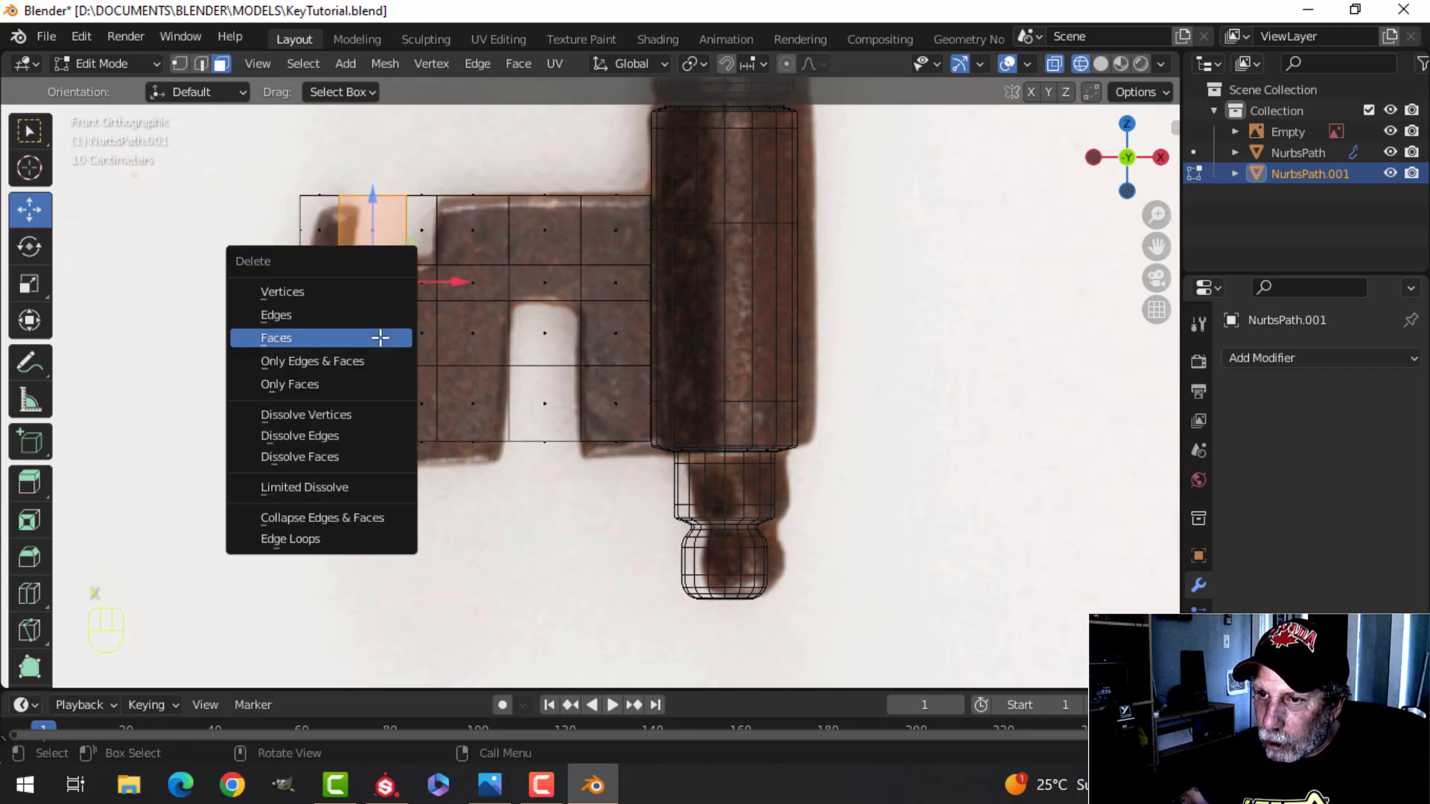
{"action": "left_click", "coordinate": [380, 336]}
Step: Switch to solid shading and delete the remaining faces bridging the top of the upper slot
{"action": "key", "text": "z"}
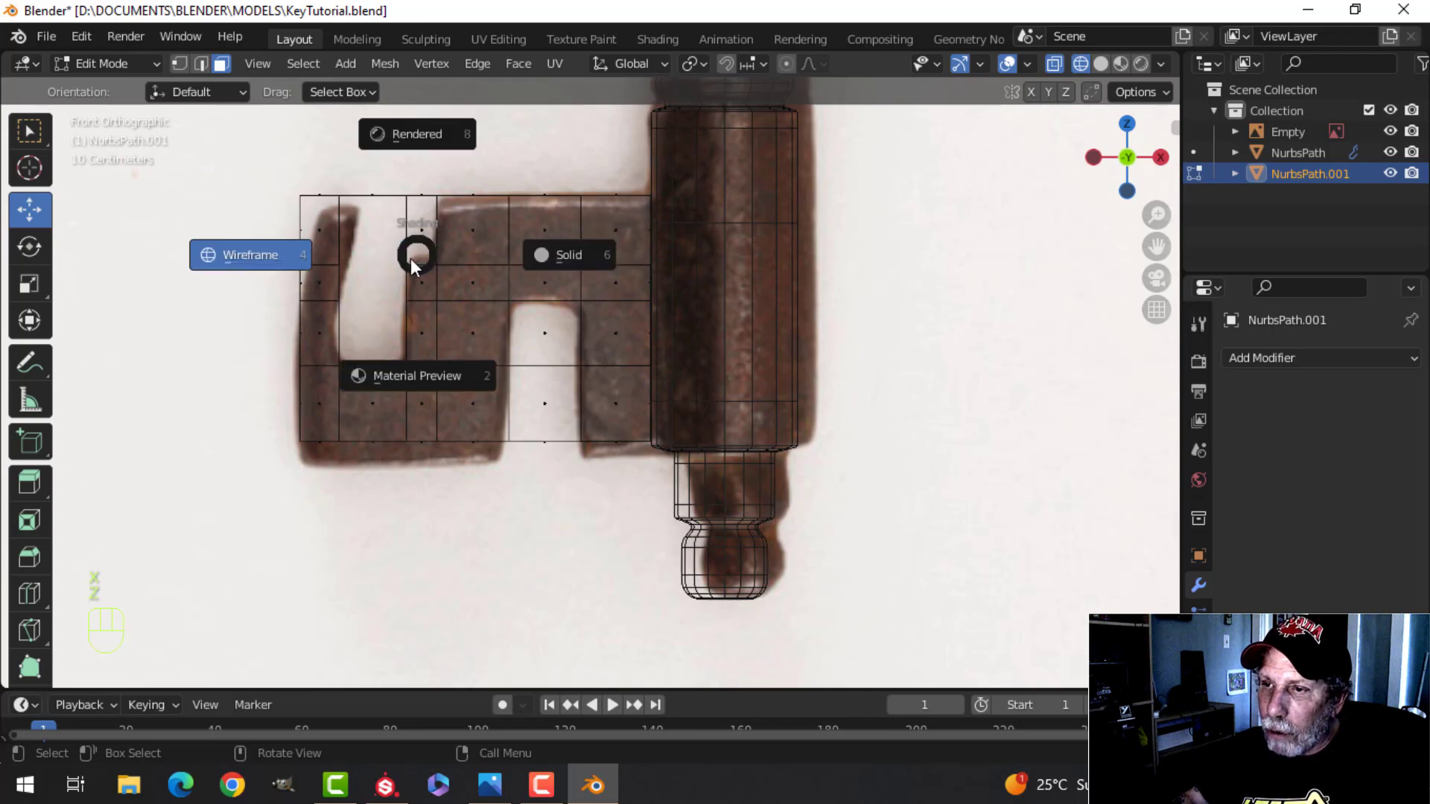
{"action": "left_click", "coordinate": [559, 253]}
{"action": "mouse_move", "coordinate": [559, 252]}
{"action": "middle_mouse_down"}
{"action": "mouse_move", "coordinate": [456, 328]}
{"action": "mouse_move", "coordinate": [402, 257]}
{"action": "middle_mouse_up"}
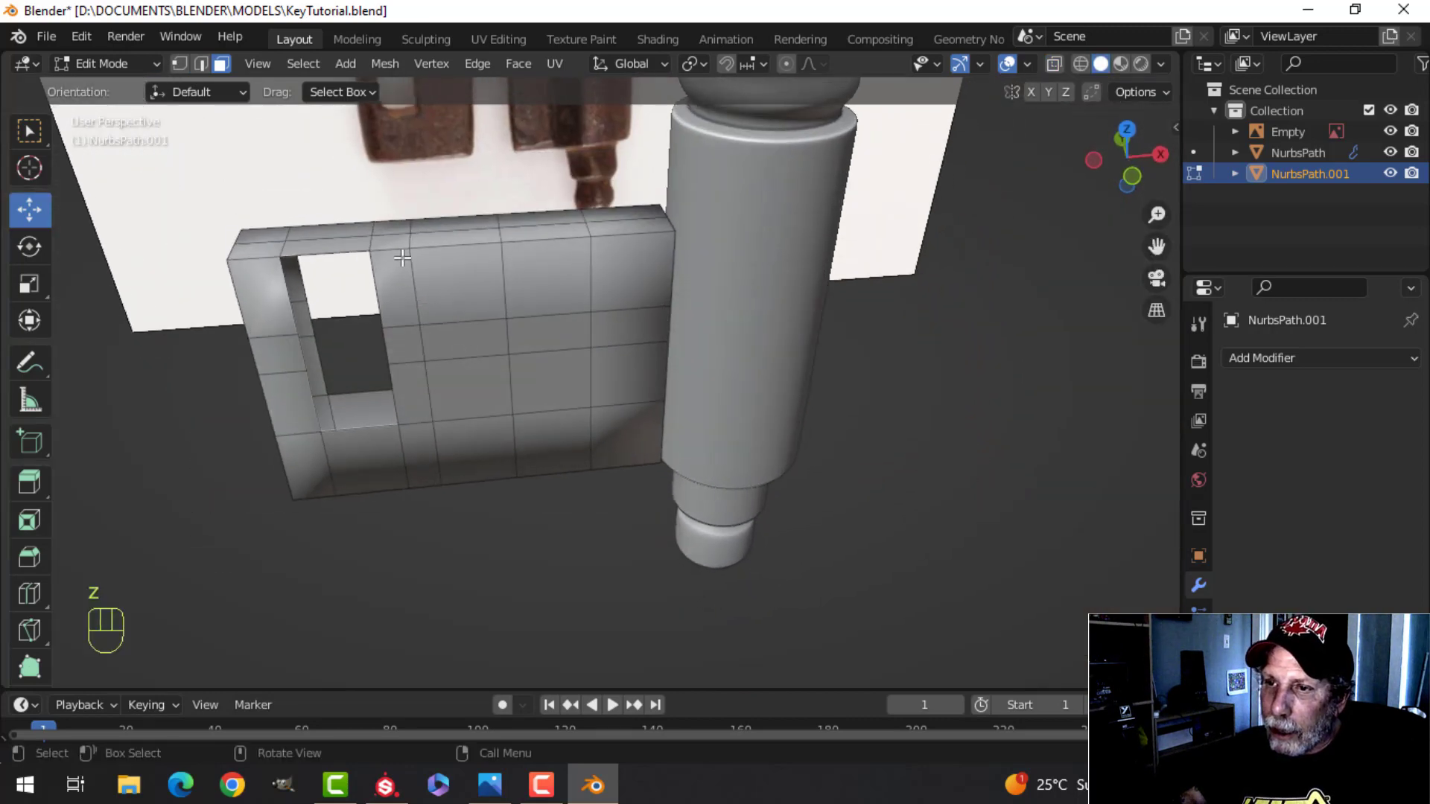
{"action": "key", "text": "x"}
{"action": "left_click", "coordinate": [333, 235]}
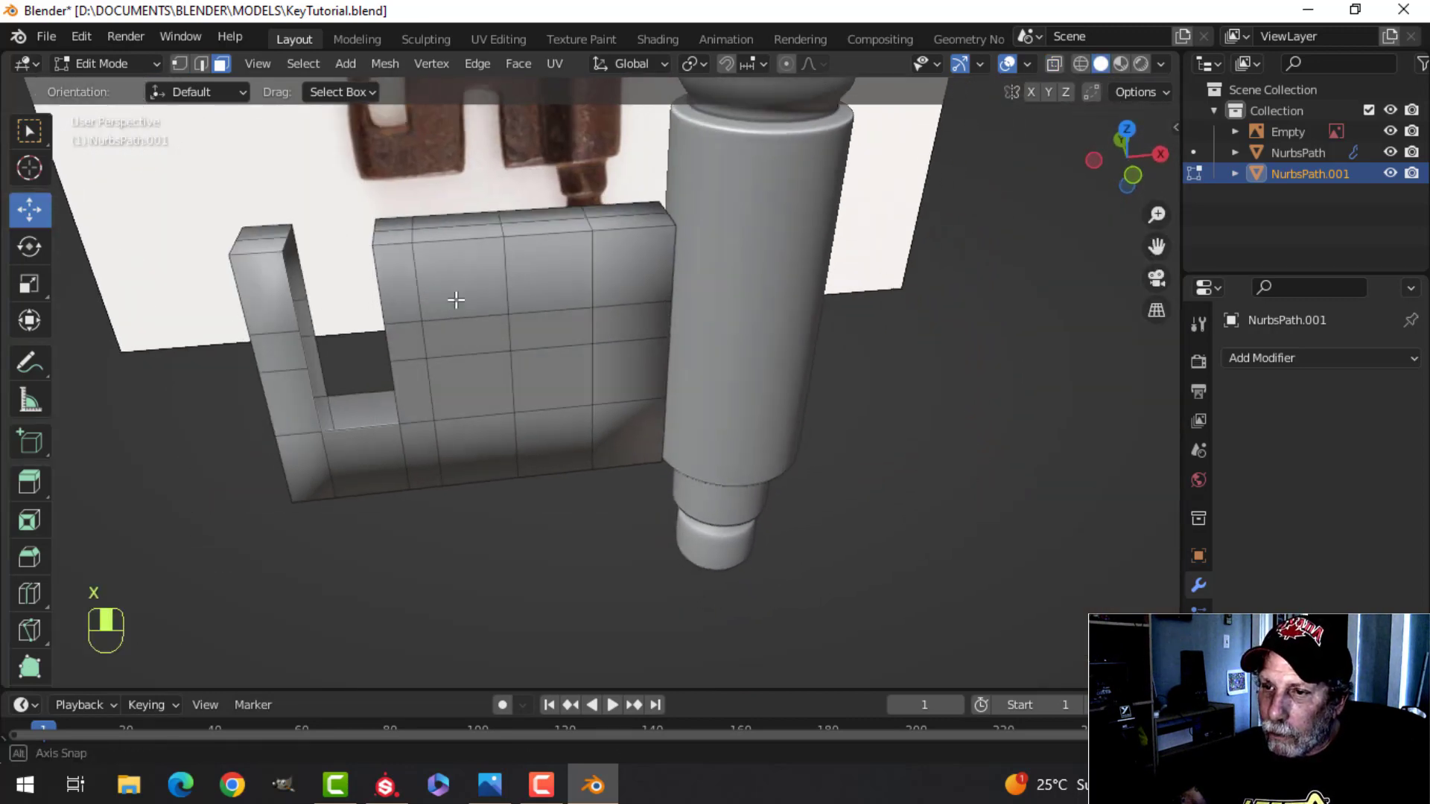
{"action": "middle_click_drag", "start_coordinate": [333, 235], "coordinate": [466, 248]}
Step: In front wireframe view, delete the block's faces above the small step beside the upper slot
{"action": "key", "text": "KP_1"}
{"action": "key", "text": "z"}
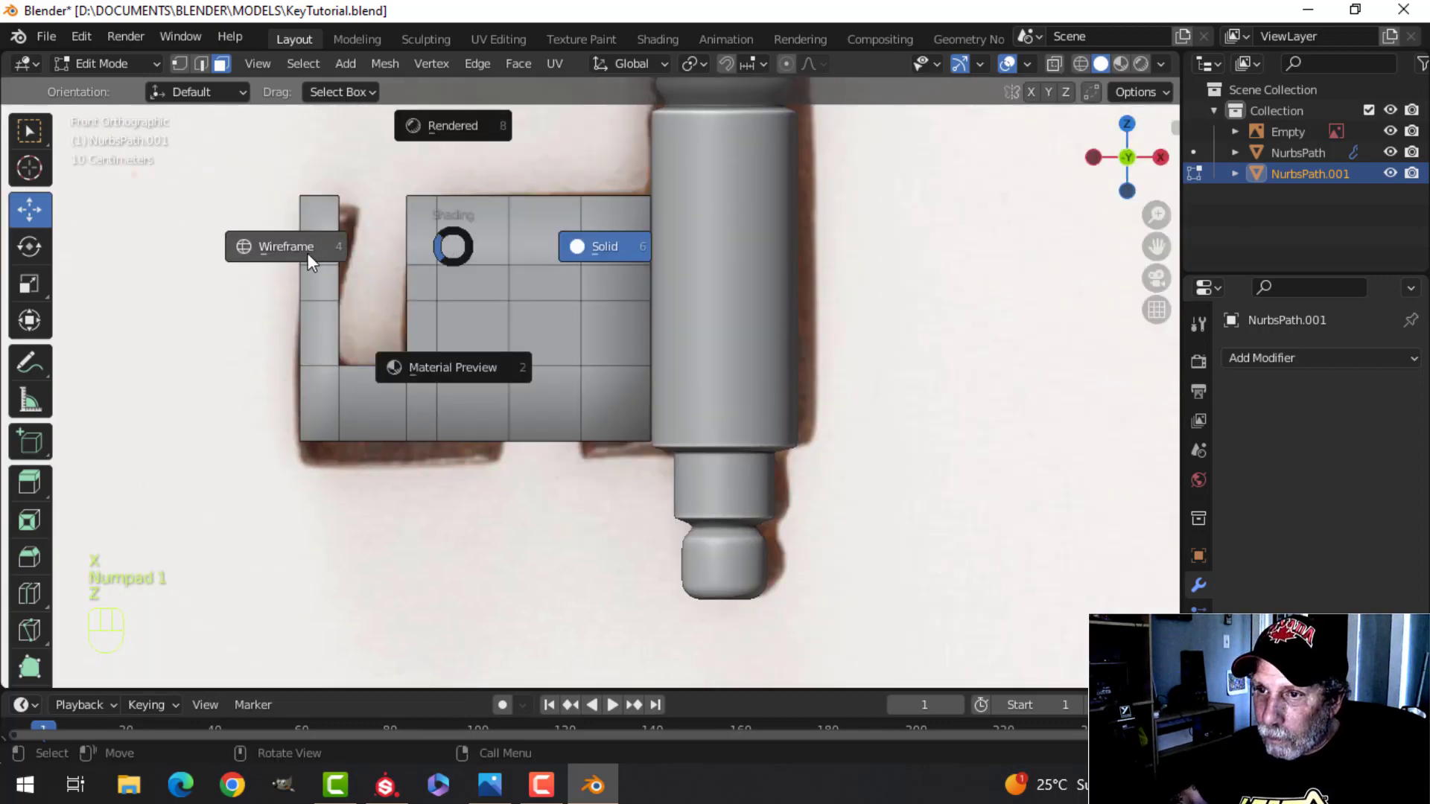
{"action": "left_click", "coordinate": [305, 251]}
{"action": "scroll", "coordinate": [444, 329], "scroll_direction": "up", "scroll_amount": 3}
{"action": "key", "text": "b"}
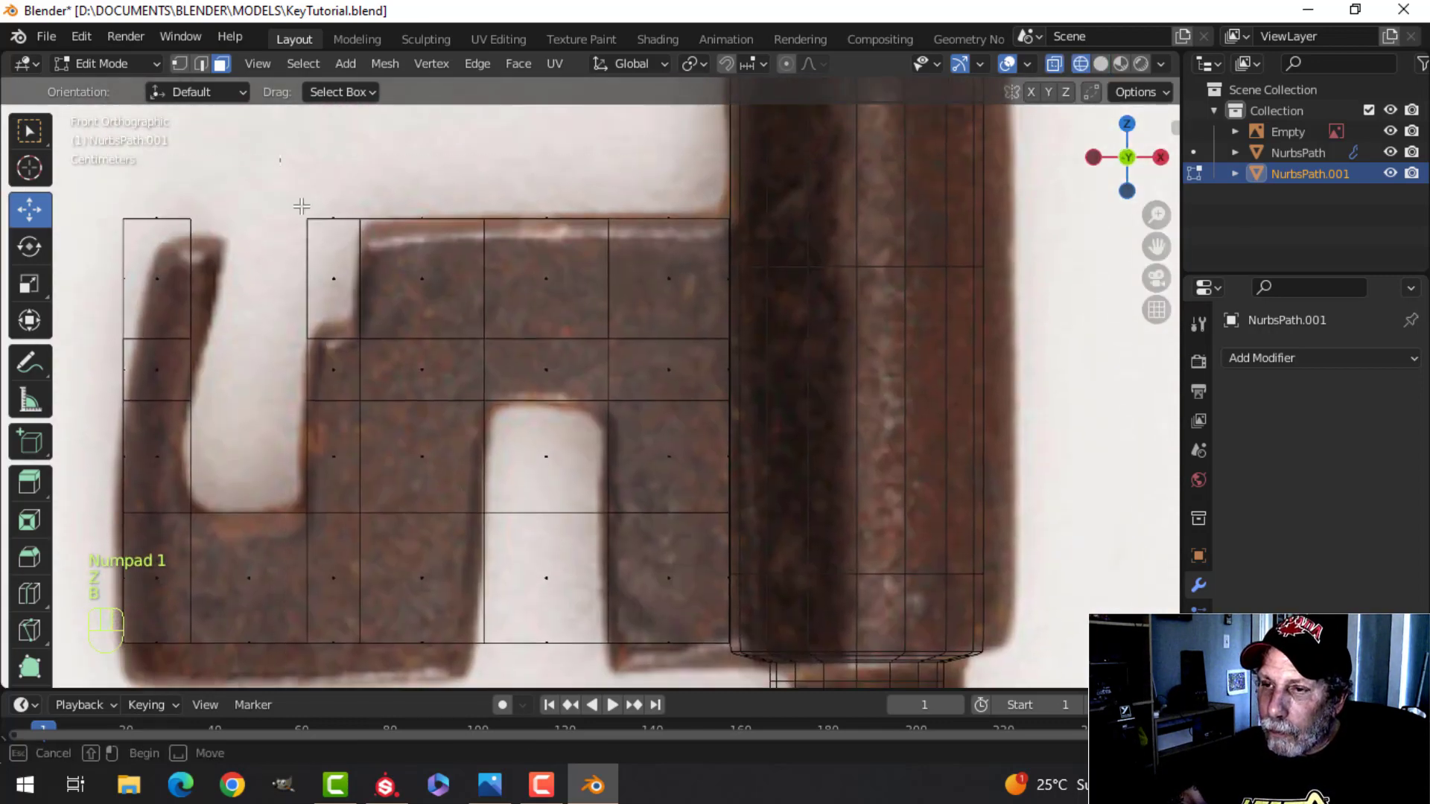
{"action": "left_click_drag", "start_coordinate": [357, 314], "coordinate": [357, 313]}
{"action": "key", "text": "x"}
{"action": "left_click", "coordinate": [352, 313]}
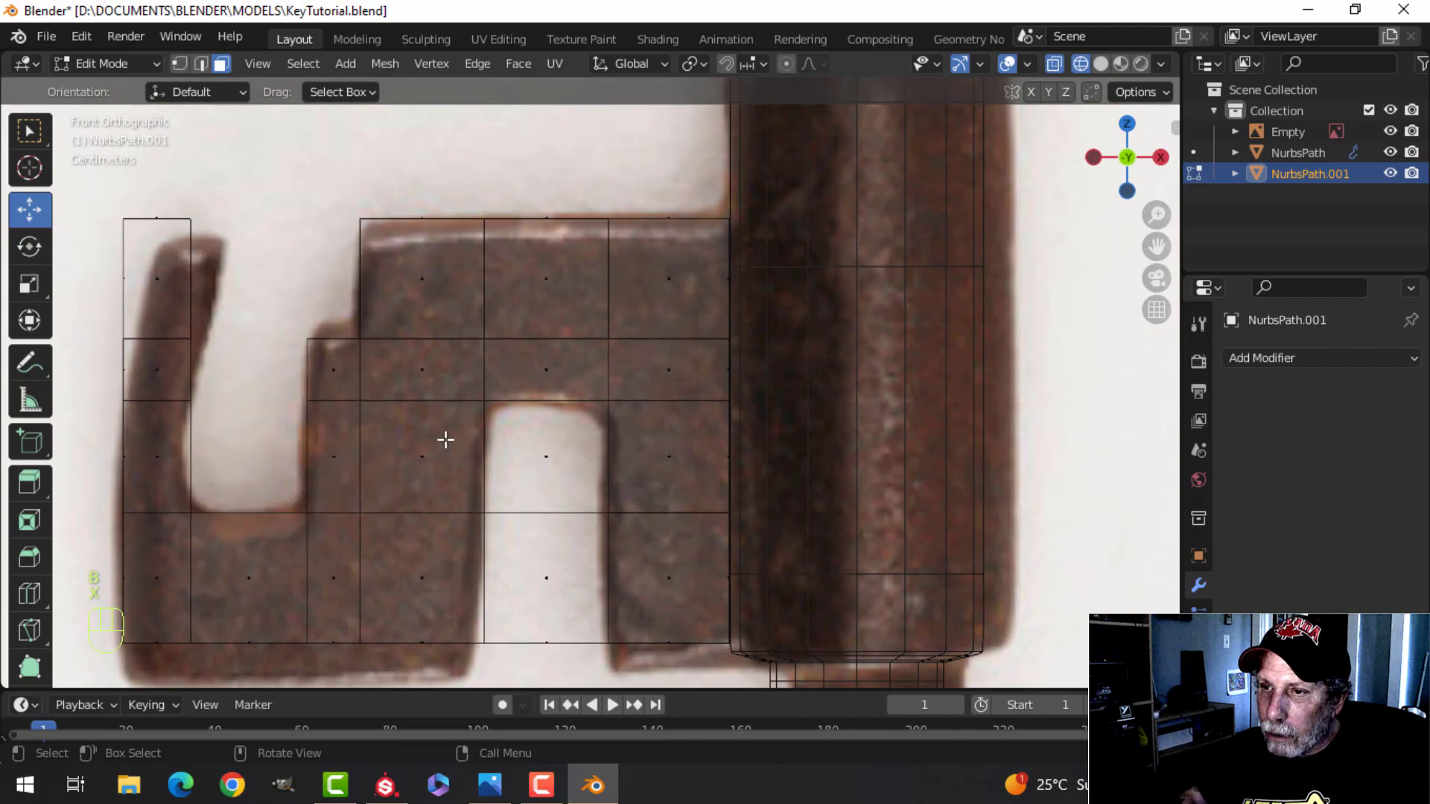
Step: Delete the faces covering the lower notch and return to solid shading
{"action": "middle_click_drag", "start_coordinate": [445, 440], "coordinate": [444, 344], "text": "shift"}
{"action": "key", "text": "b"}
{"action": "left_click_drag", "start_coordinate": [481, 255], "coordinate": [481, 257]}
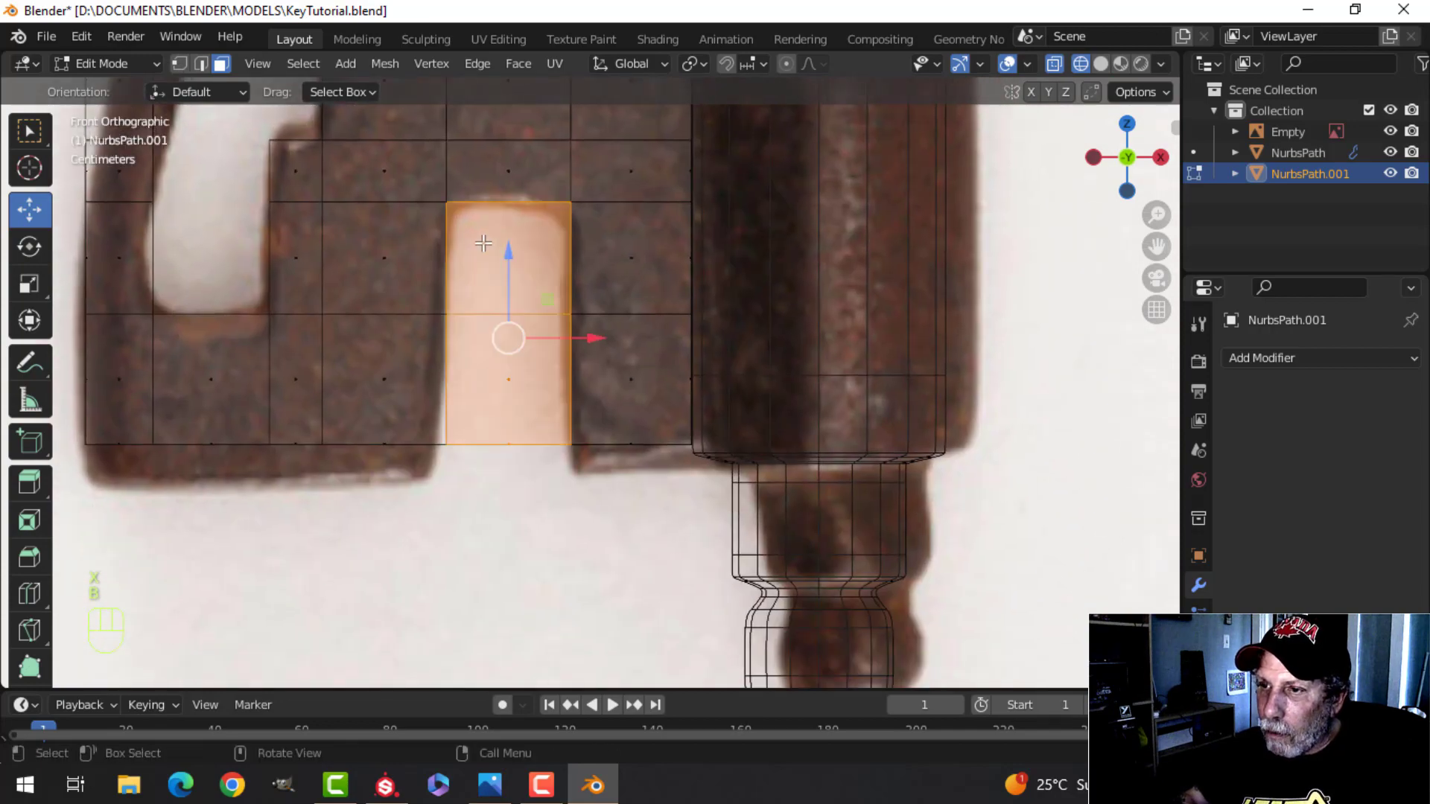
{"action": "key", "text": "x"}
{"action": "left_click", "coordinate": [489, 240]}
{"action": "key", "text": "z"}
{"action": "left_click", "coordinate": [643, 262]}
{"action": "scroll", "coordinate": [543, 281], "scroll_direction": "down", "scroll_amount": 4}
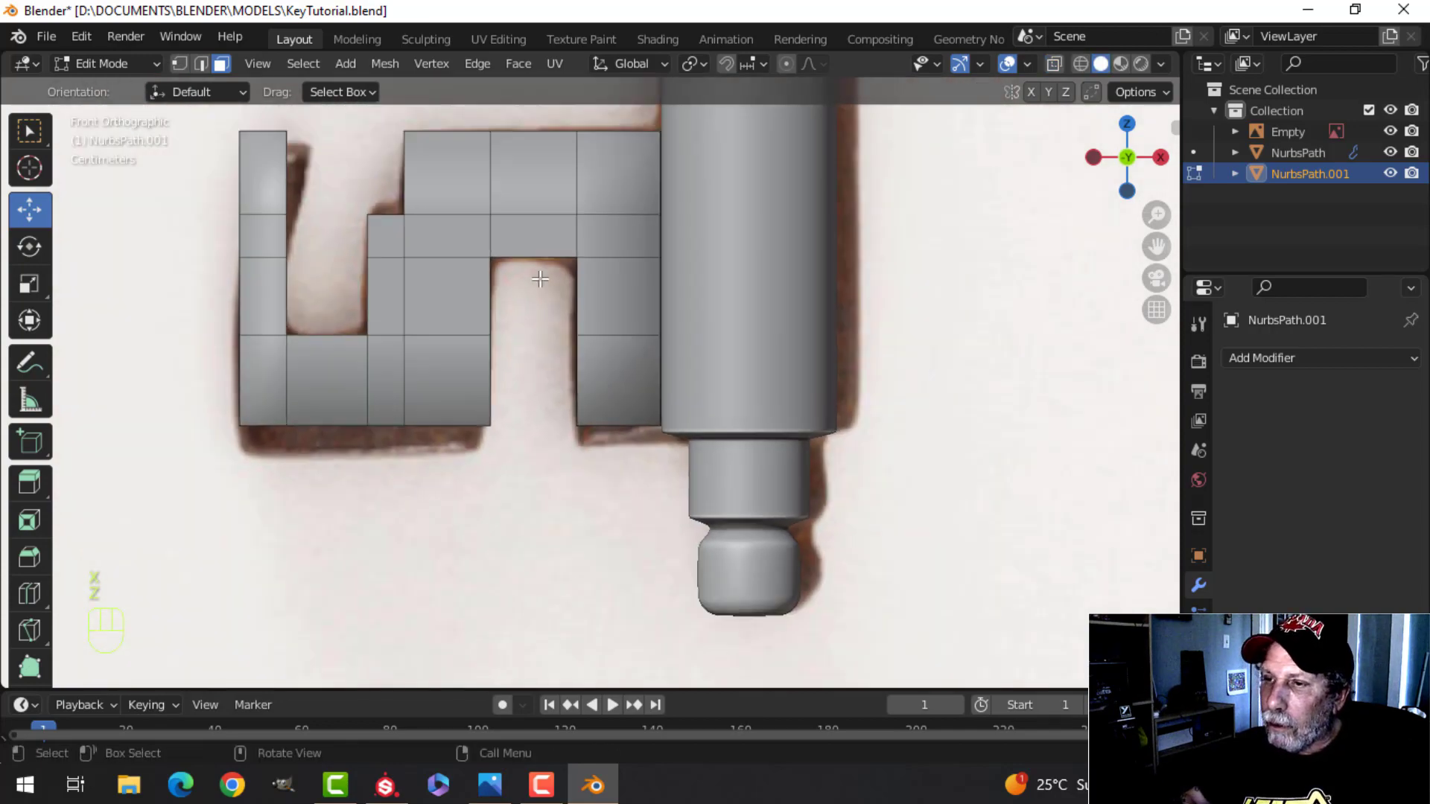
Step: Fill the open top of the small step between its front and back edges and add a centred loop cut across it
{"action": "middle_click_drag", "start_coordinate": [538, 287], "coordinate": [608, 385]}
{"action": "scroll", "coordinate": [655, 355], "scroll_direction": "up", "scroll_amount": 3}
{"action": "scroll", "coordinate": [626, 293], "scroll_direction": "down", "scroll_amount": 3}
{"action": "scroll", "coordinate": [674, 383], "scroll_direction": "up", "scroll_amount": 3}
{"action": "key", "text": "2"}
{"action": "left_click", "coordinate": [506, 320], "text": "shift"}
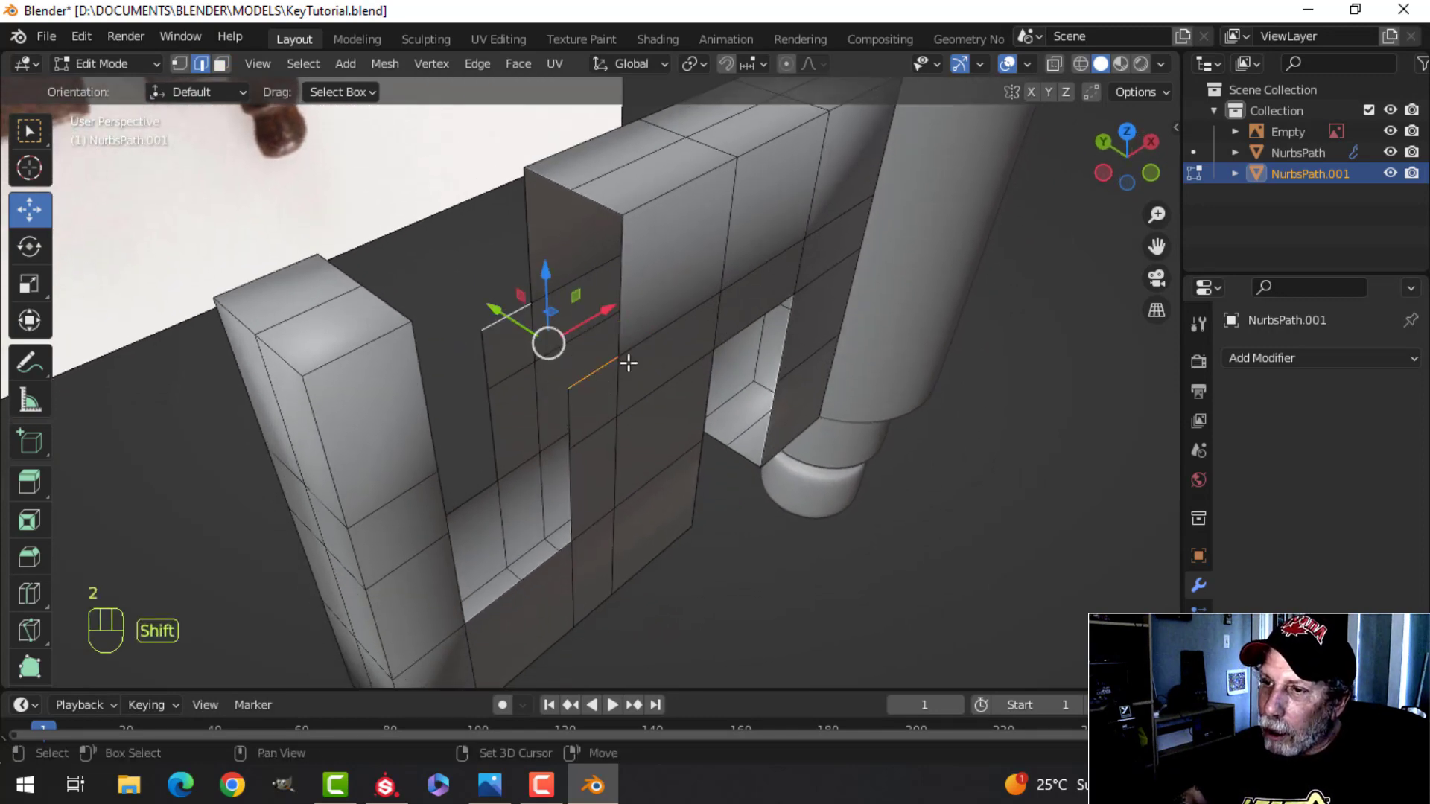
{"action": "key", "text": "f"}
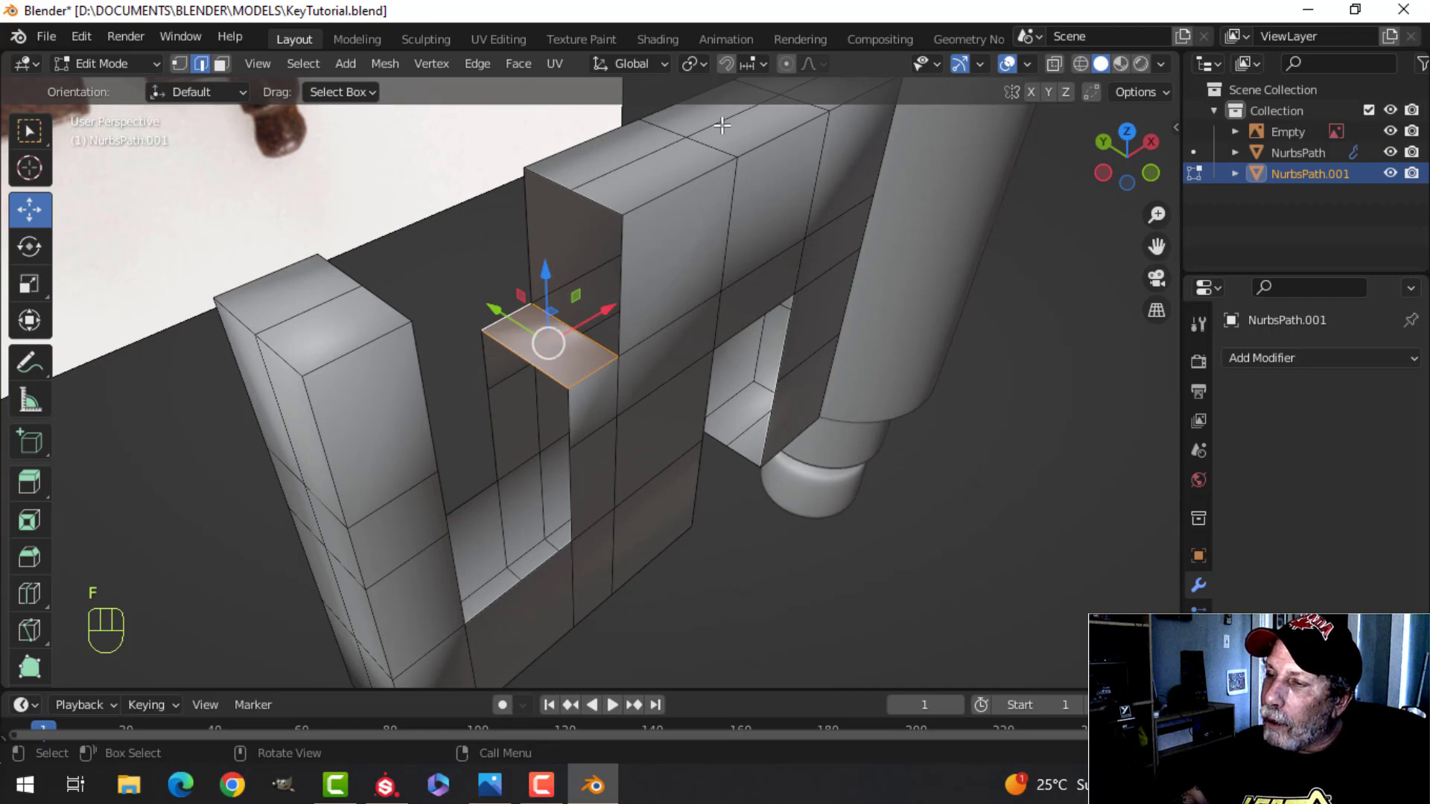
{"action": "key", "text": "ctrl+r"}
{"action": "left_click", "coordinate": [541, 361]}
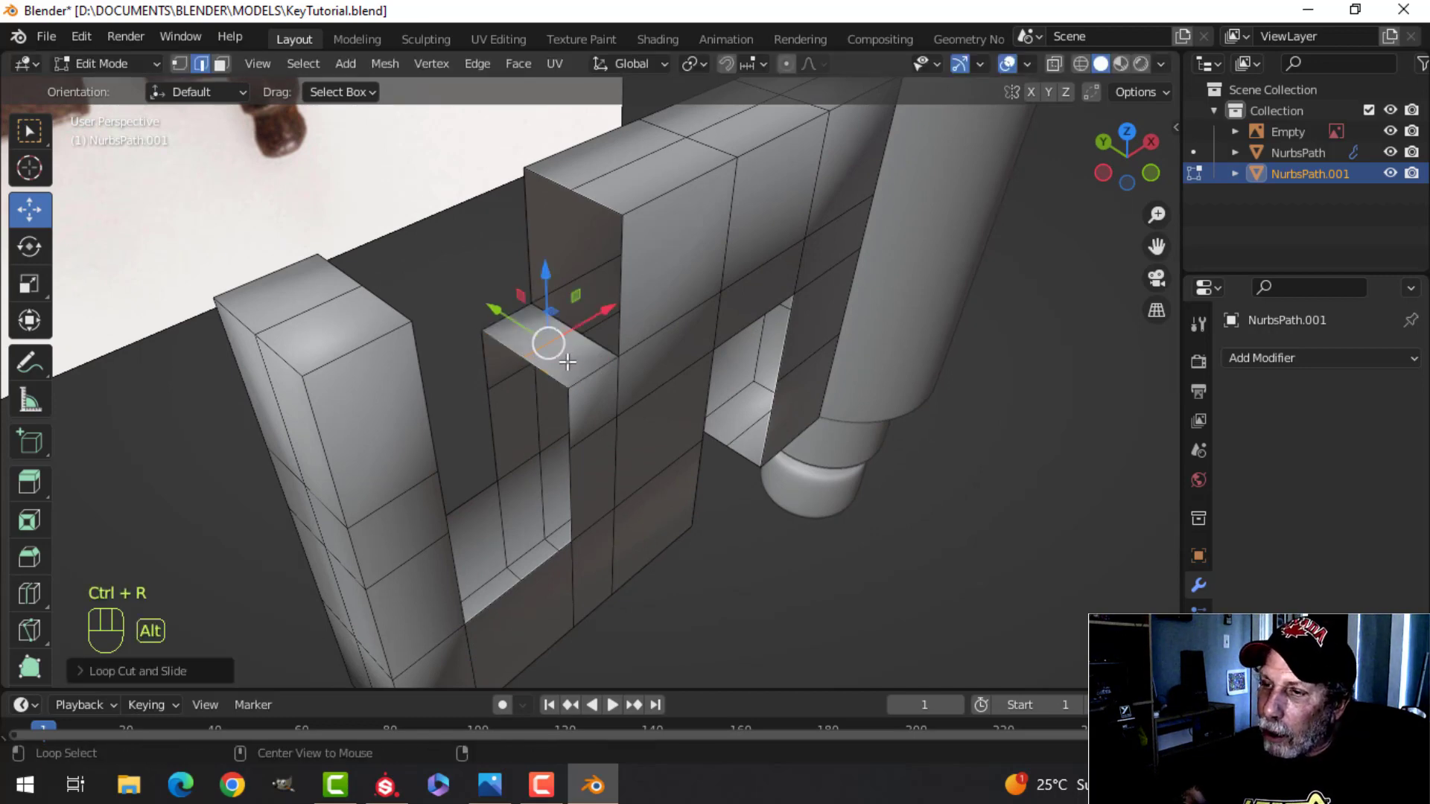
Step: Grid Fill the open vertical wall of the block directly above the small step
{"action": "key", "text": "alt+a"}
{"action": "left_click", "coordinate": [529, 237], "text": "alt+shift"}
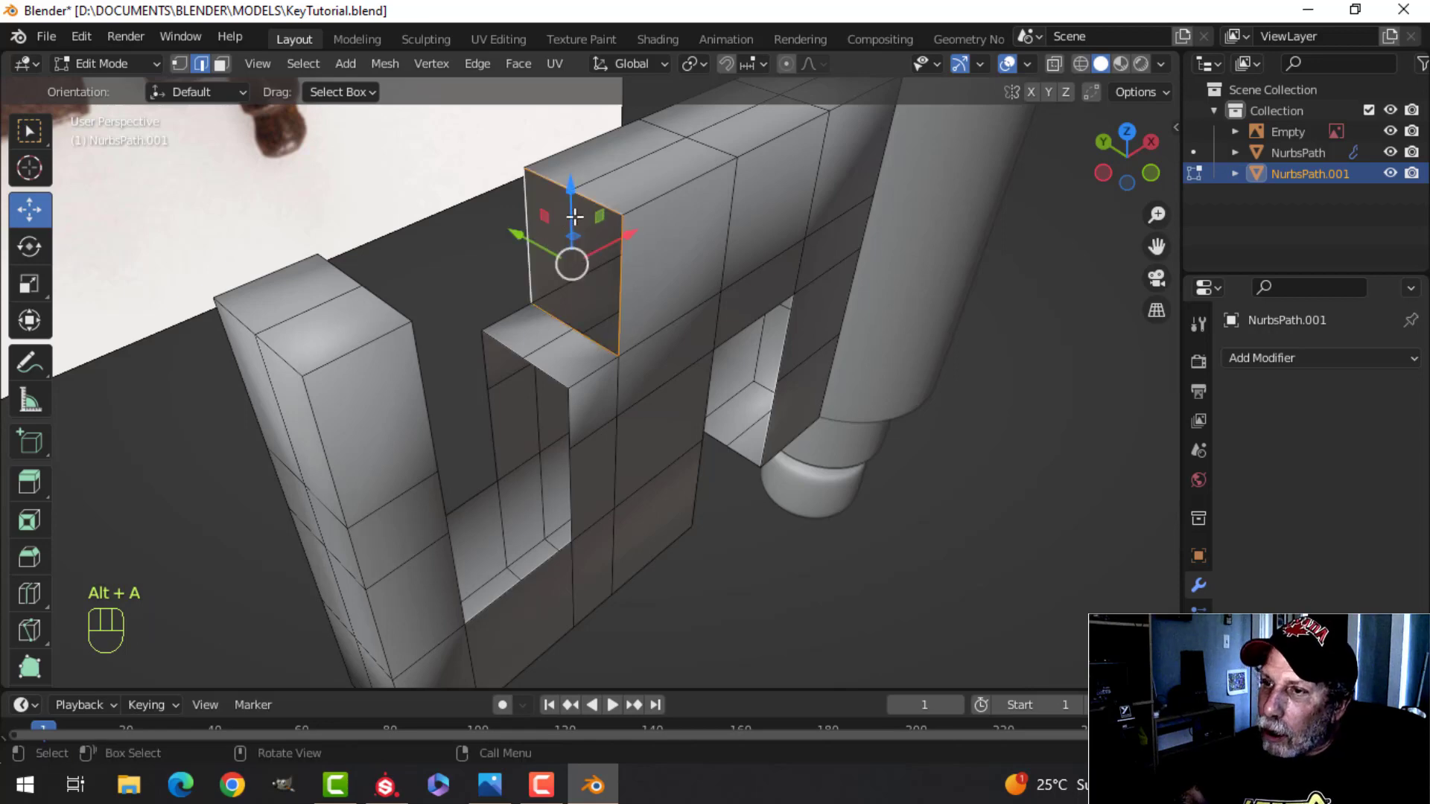
{"action": "left_click", "coordinate": [516, 64]}
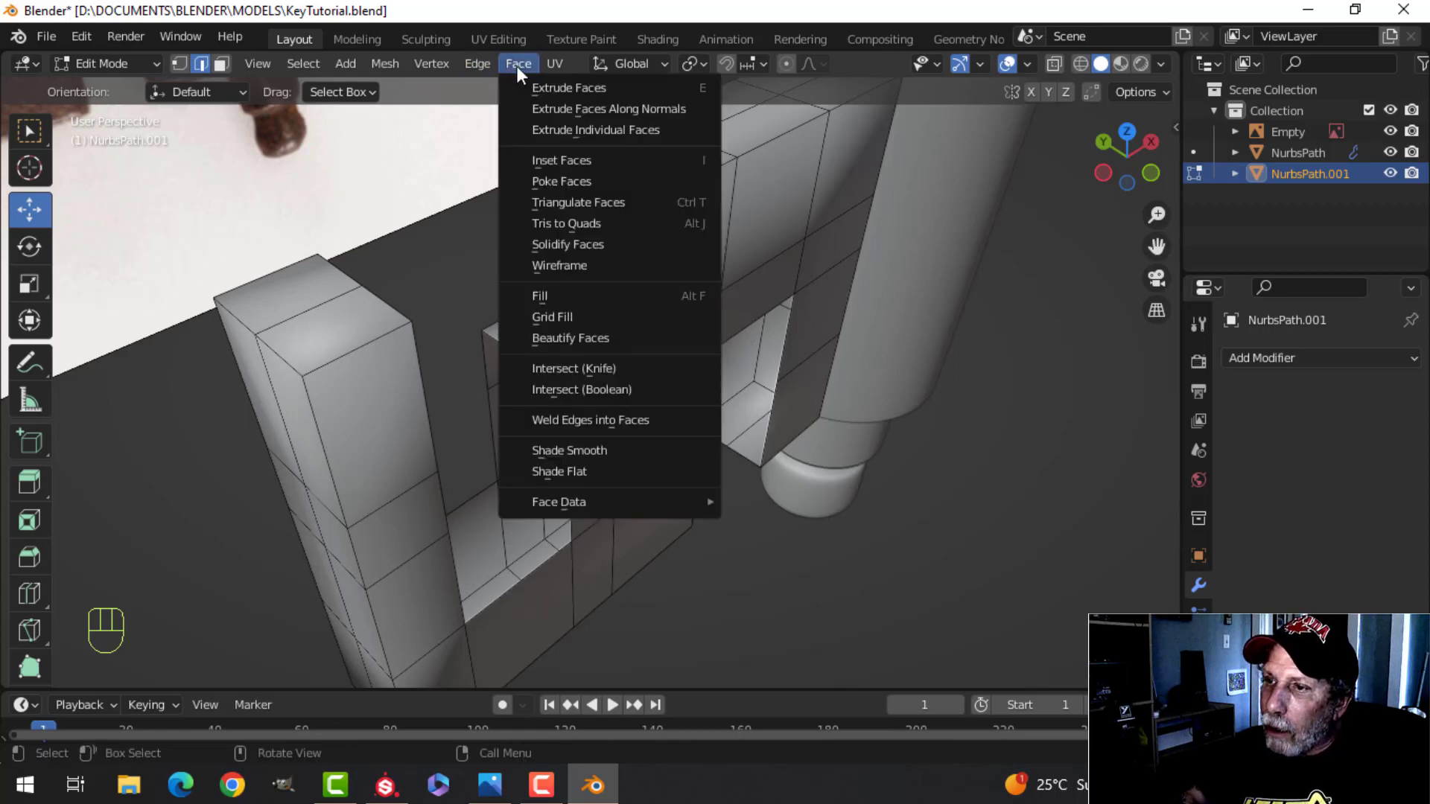
{"action": "left_click", "coordinate": [575, 316]}
{"action": "key", "text": "alt+a"}
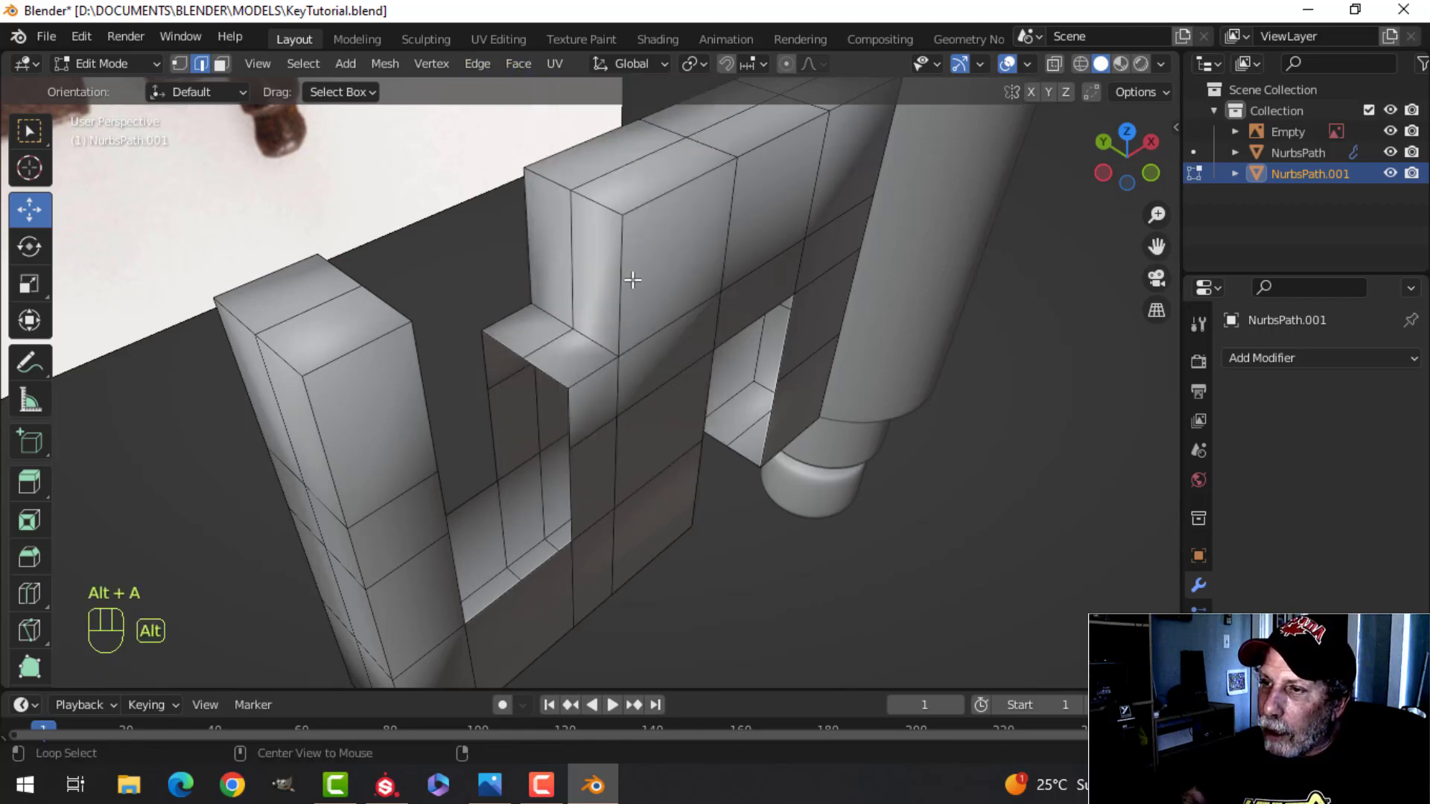
Step: Fill the open floor of the upper slot between its front and back edges and add a loop cut along it
{"action": "middle_click_drag", "start_coordinate": [591, 341], "coordinate": [588, 541]}
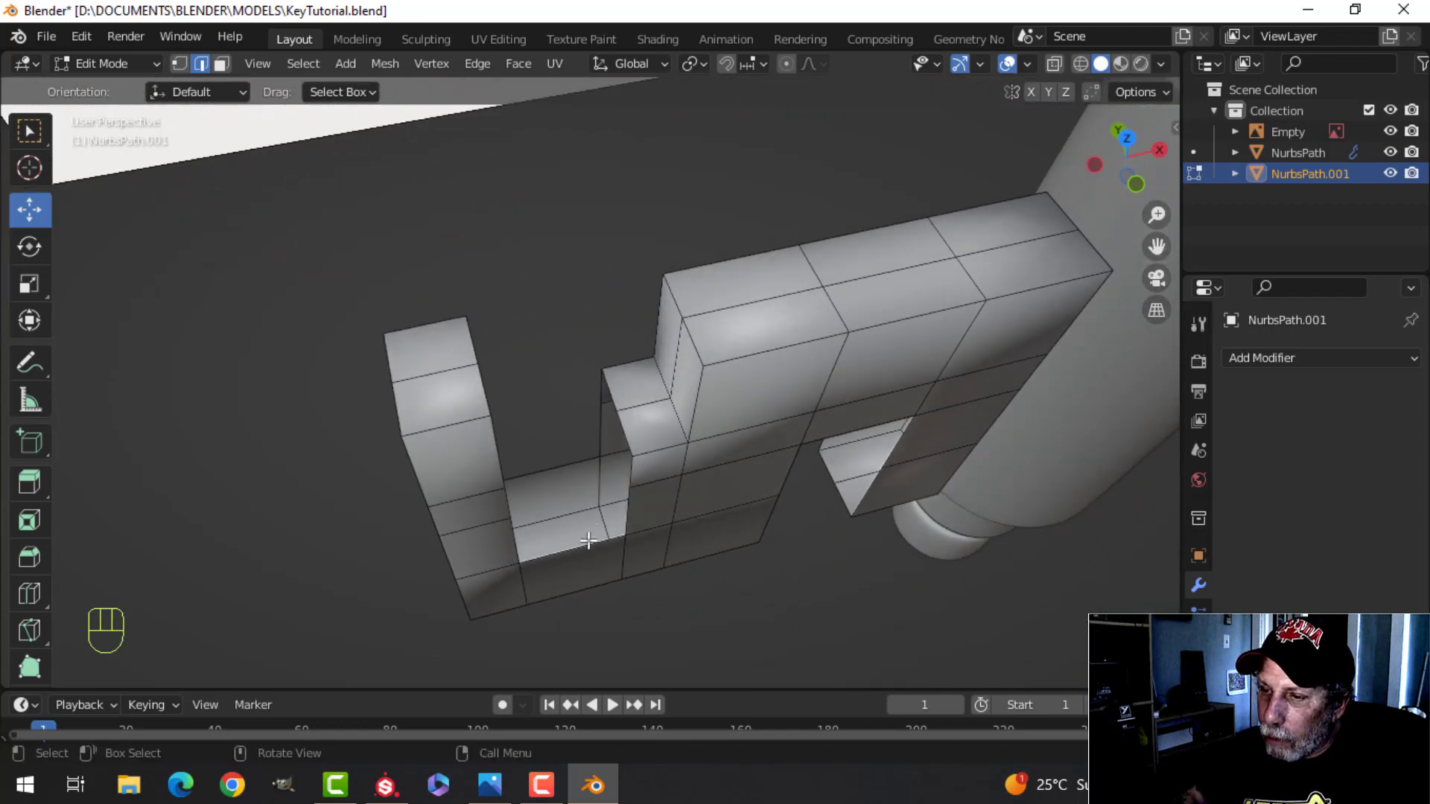
{"action": "left_click", "coordinate": [569, 463], "text": "shift"}
{"action": "key", "text": "f"}
{"action": "key", "text": "ctrl+r"}
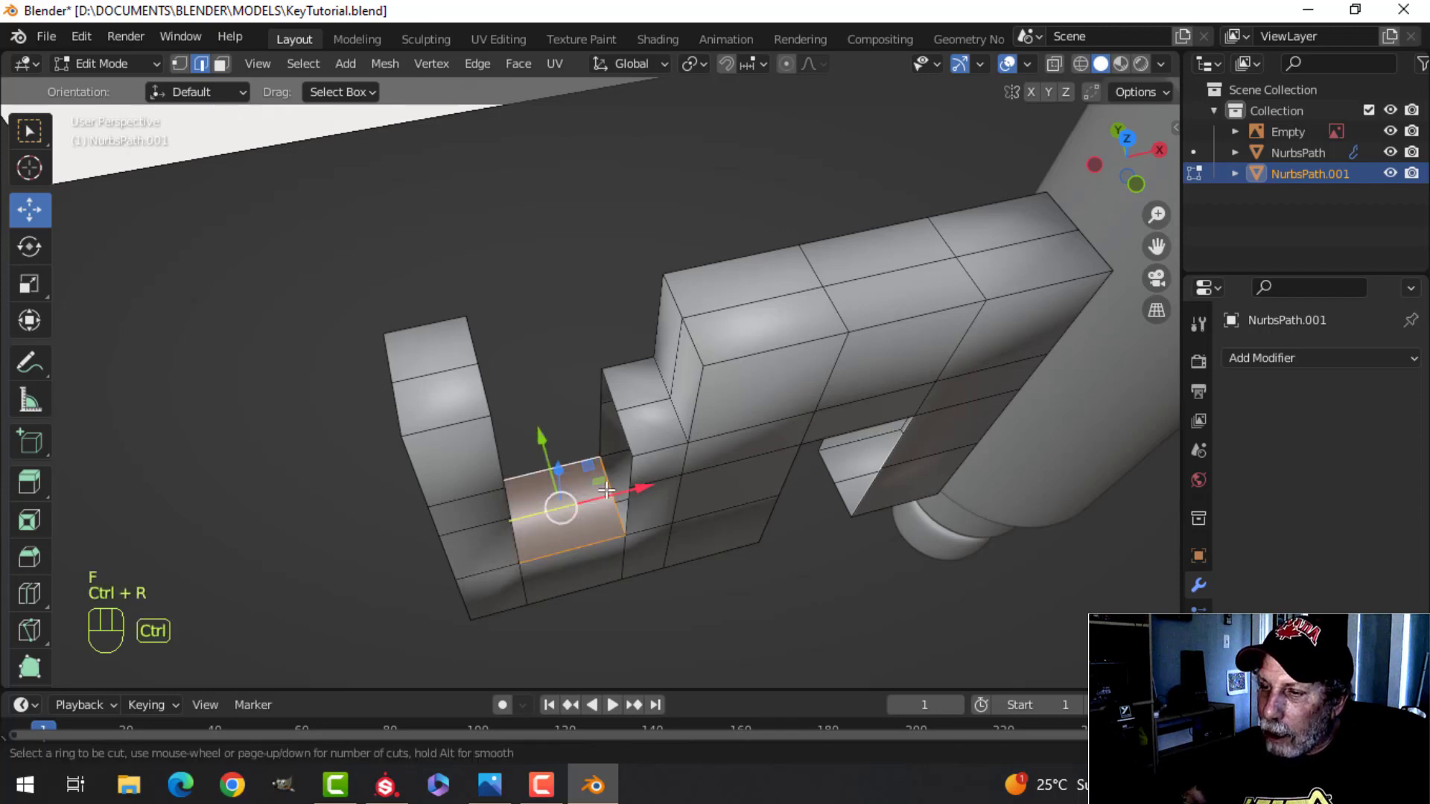
{"action": "left_click", "coordinate": [605, 488]}
{"action": "left_click", "coordinate": [605, 487]}
{"action": "key", "text": "alt+a"}
Step: Fill the open side wall of the upper slot below the small step
{"action": "middle_click_drag", "start_coordinate": [616, 473], "coordinate": [680, 406]}
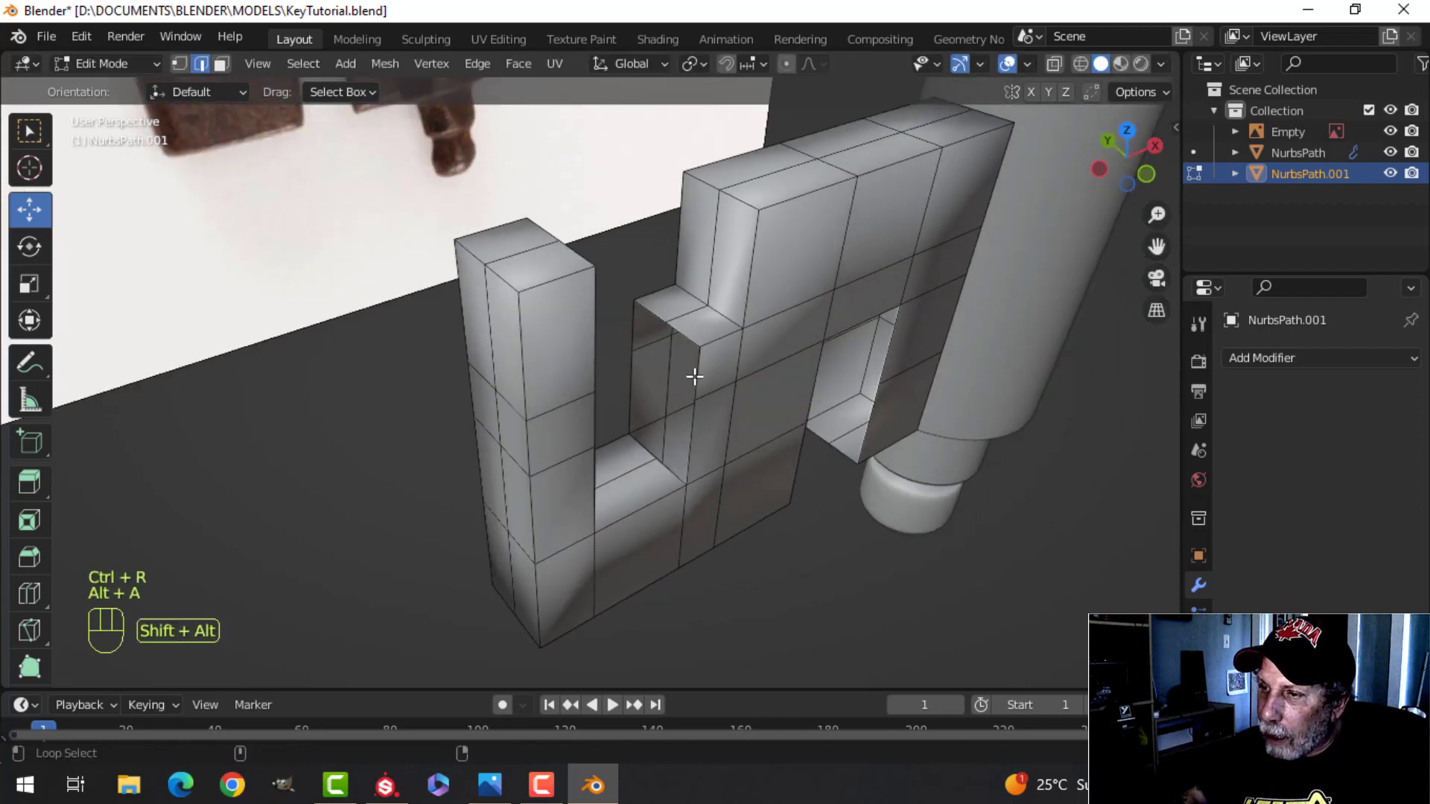
{"action": "left_click", "coordinate": [689, 393], "text": "alt+shift"}
{"action": "left_click", "coordinate": [533, 63]}
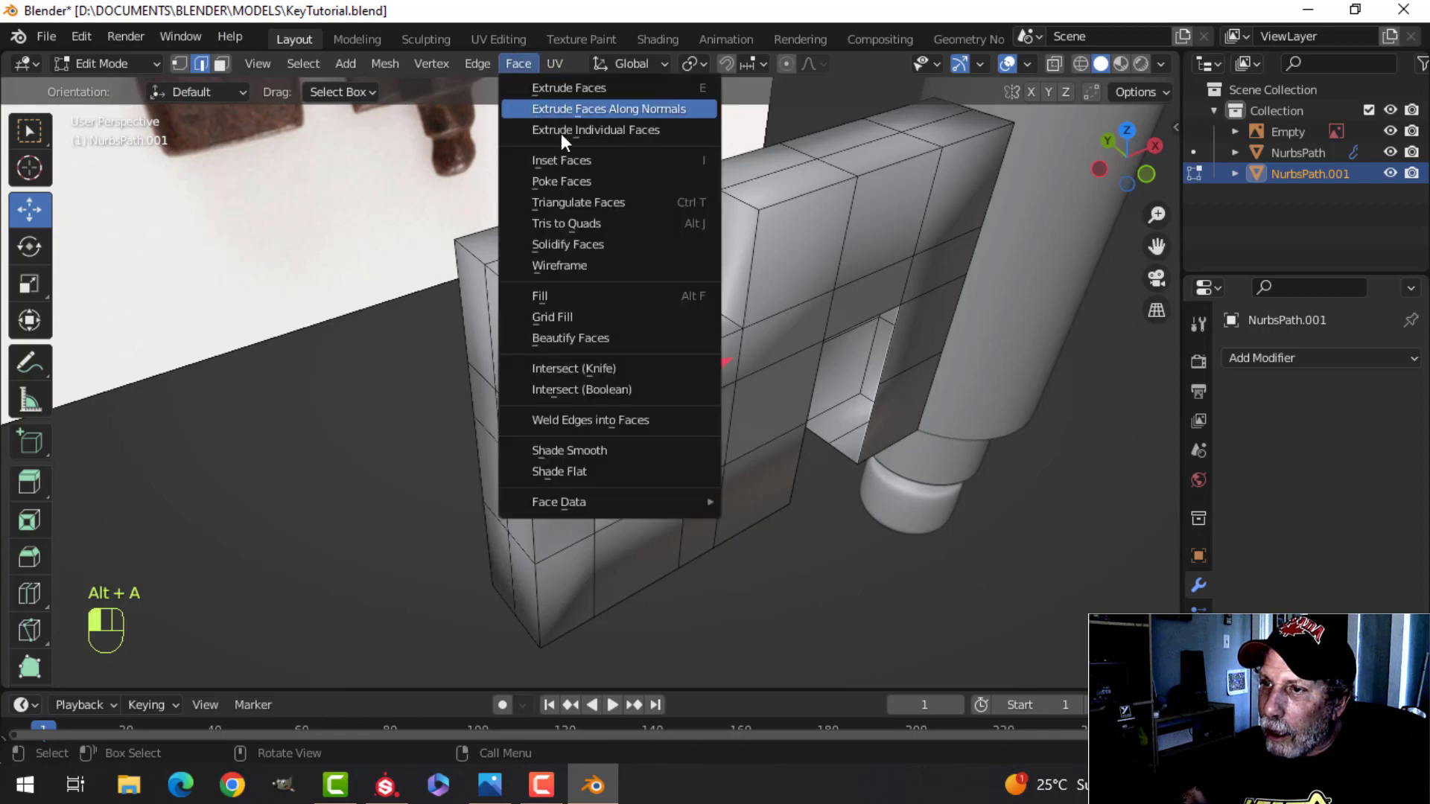
{"action": "left_click", "coordinate": [574, 298]}
{"action": "key", "text": "alt+a"}
Step: Grid Fill the upper slot's opposite side wall, on the inner side of the outer prong
{"action": "middle_click_drag", "start_coordinate": [574, 302], "coordinate": [389, 258]}
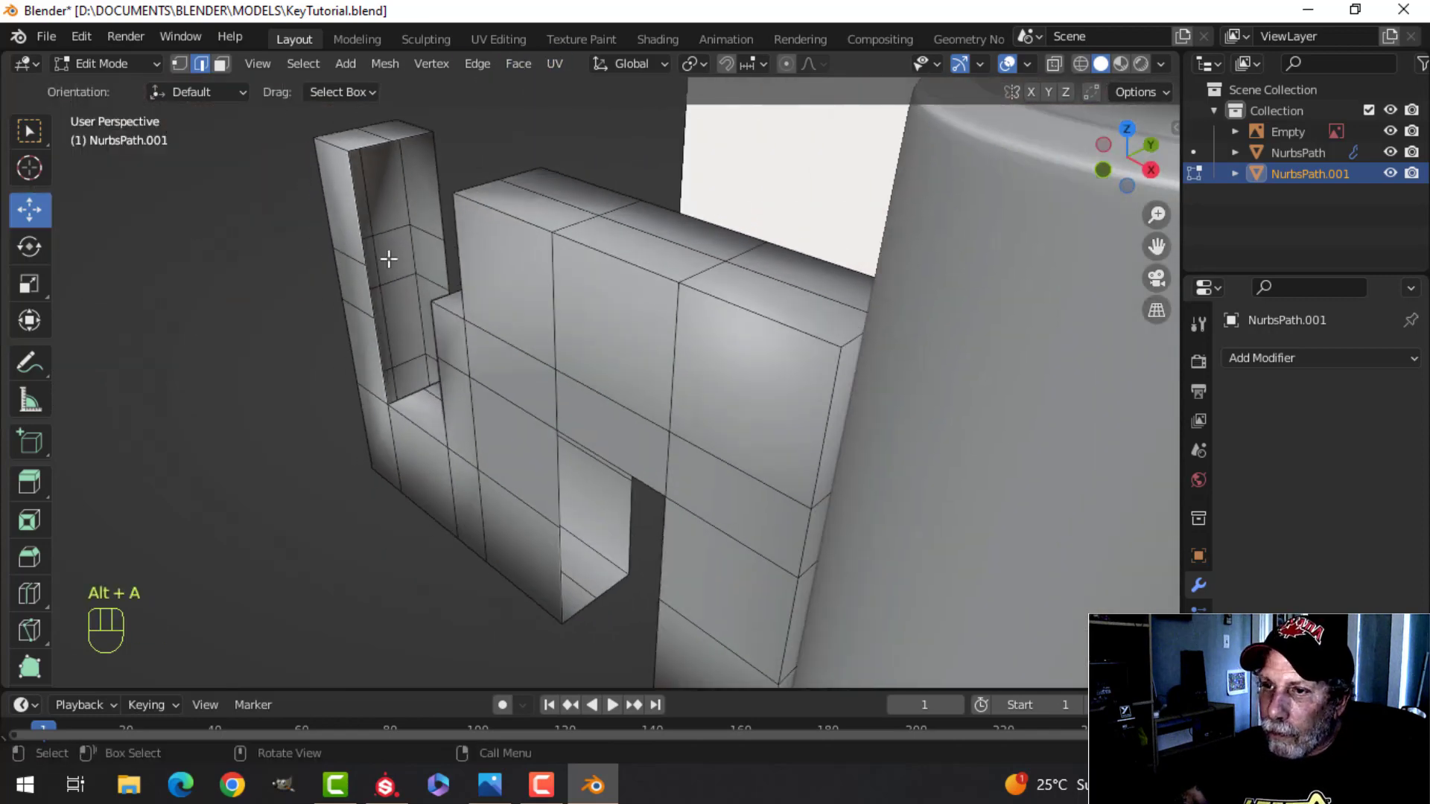
{"action": "left_click", "coordinate": [356, 210], "text": "alt"}
{"action": "left_click", "coordinate": [519, 64]}
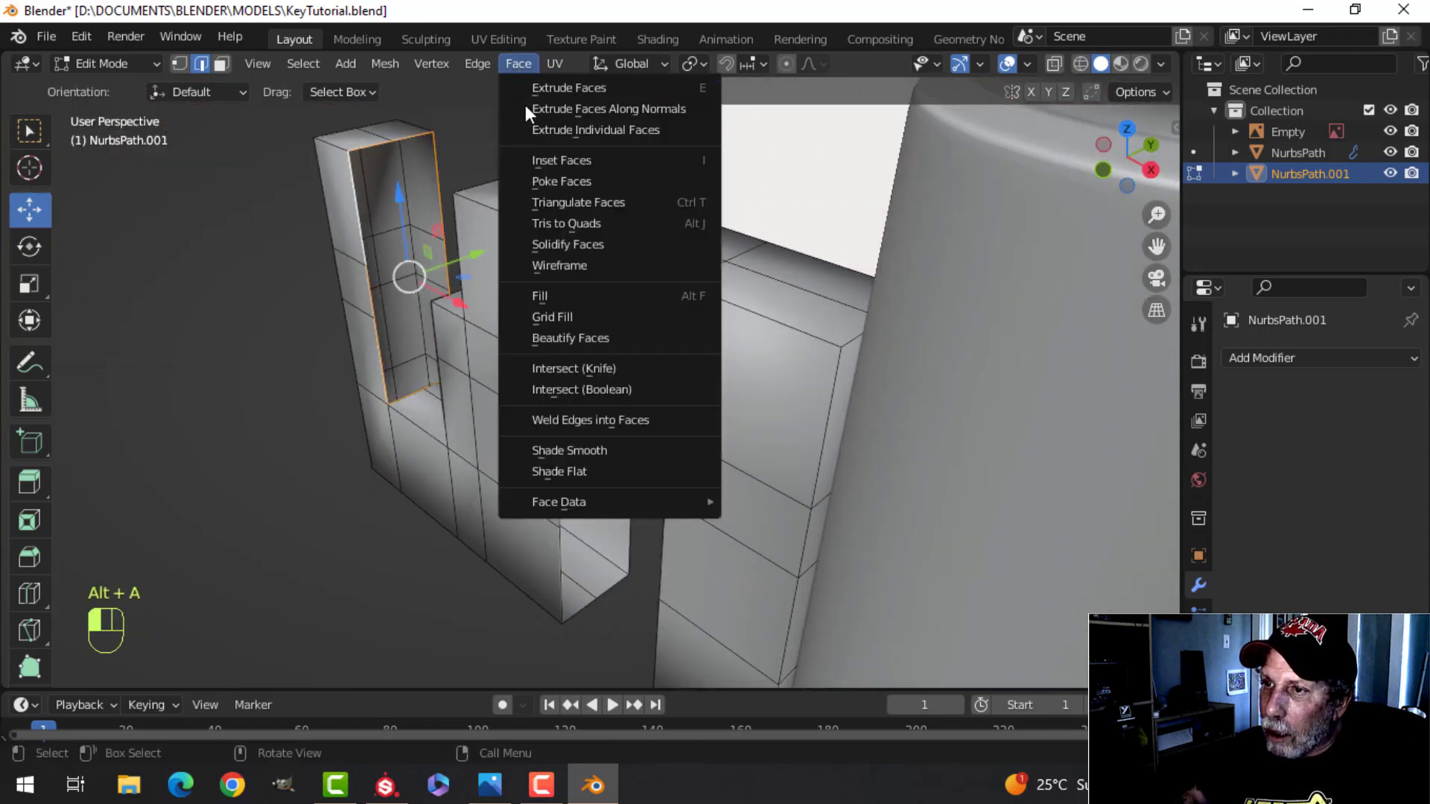
{"action": "left_click", "coordinate": [561, 316]}
{"action": "scroll", "coordinate": [500, 286], "scroll_direction": "down", "scroll_amount": 2}
{"action": "key", "text": "alt+a"}
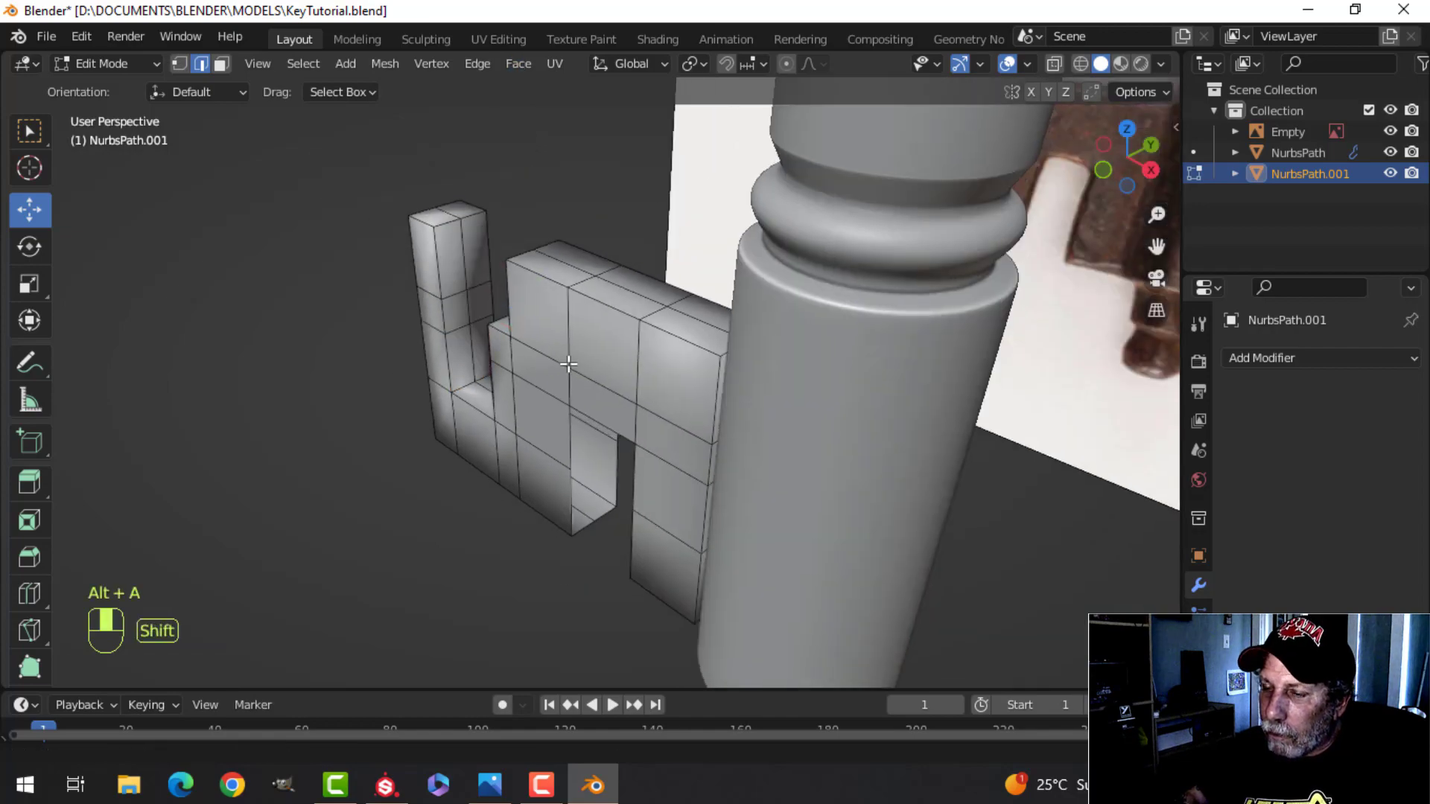
Step: Fill the open ceiling of the lower notch between its front and back edges and add a centred loop cut along it
{"action": "middle_click_drag", "start_coordinate": [566, 350], "coordinate": [490, 371]}
{"action": "left_click", "coordinate": [490, 371]}
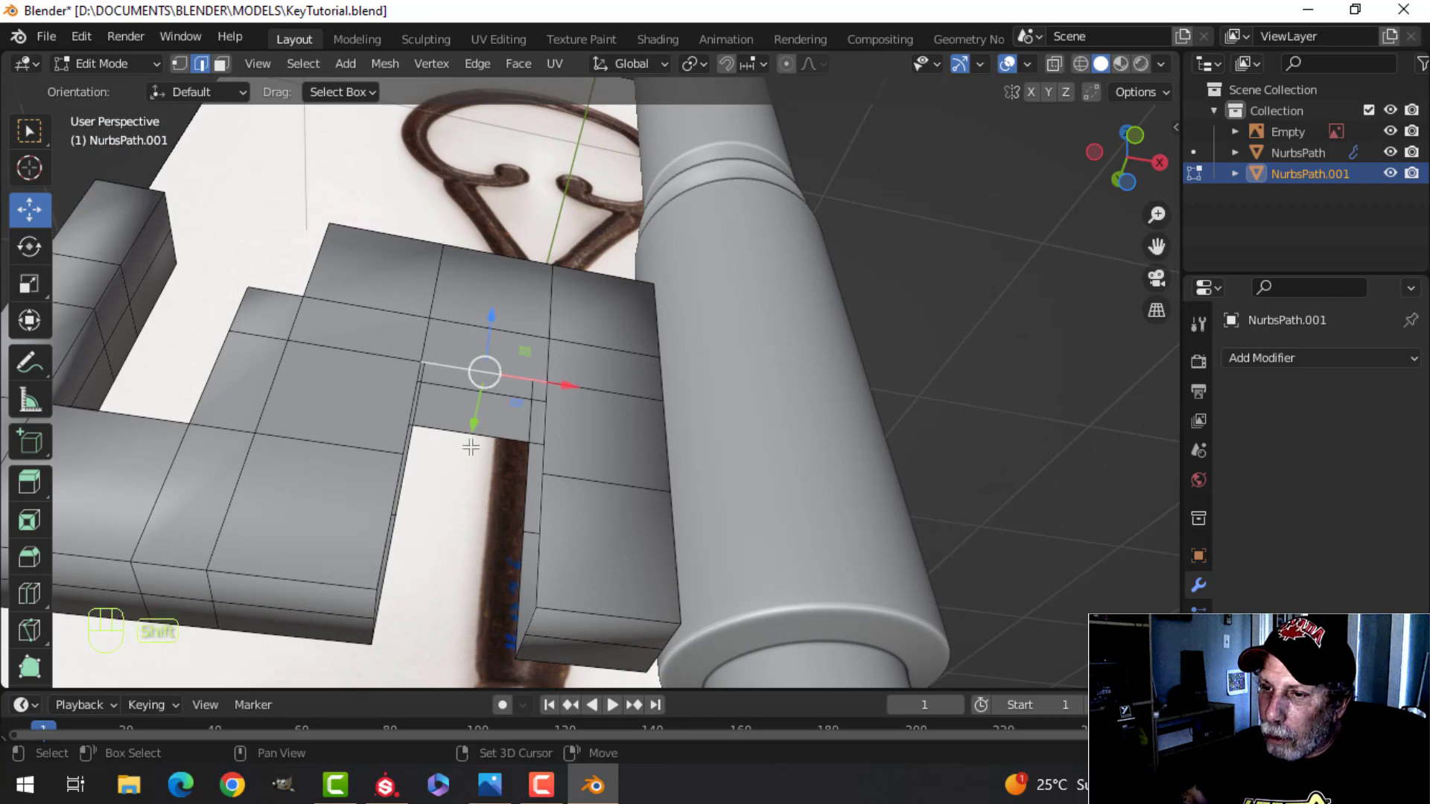
{"action": "left_click", "coordinate": [457, 438], "text": "shift"}
{"action": "key", "text": "f"}
{"action": "key", "text": "alt+a"}
{"action": "key", "text": "ctrl+r"}
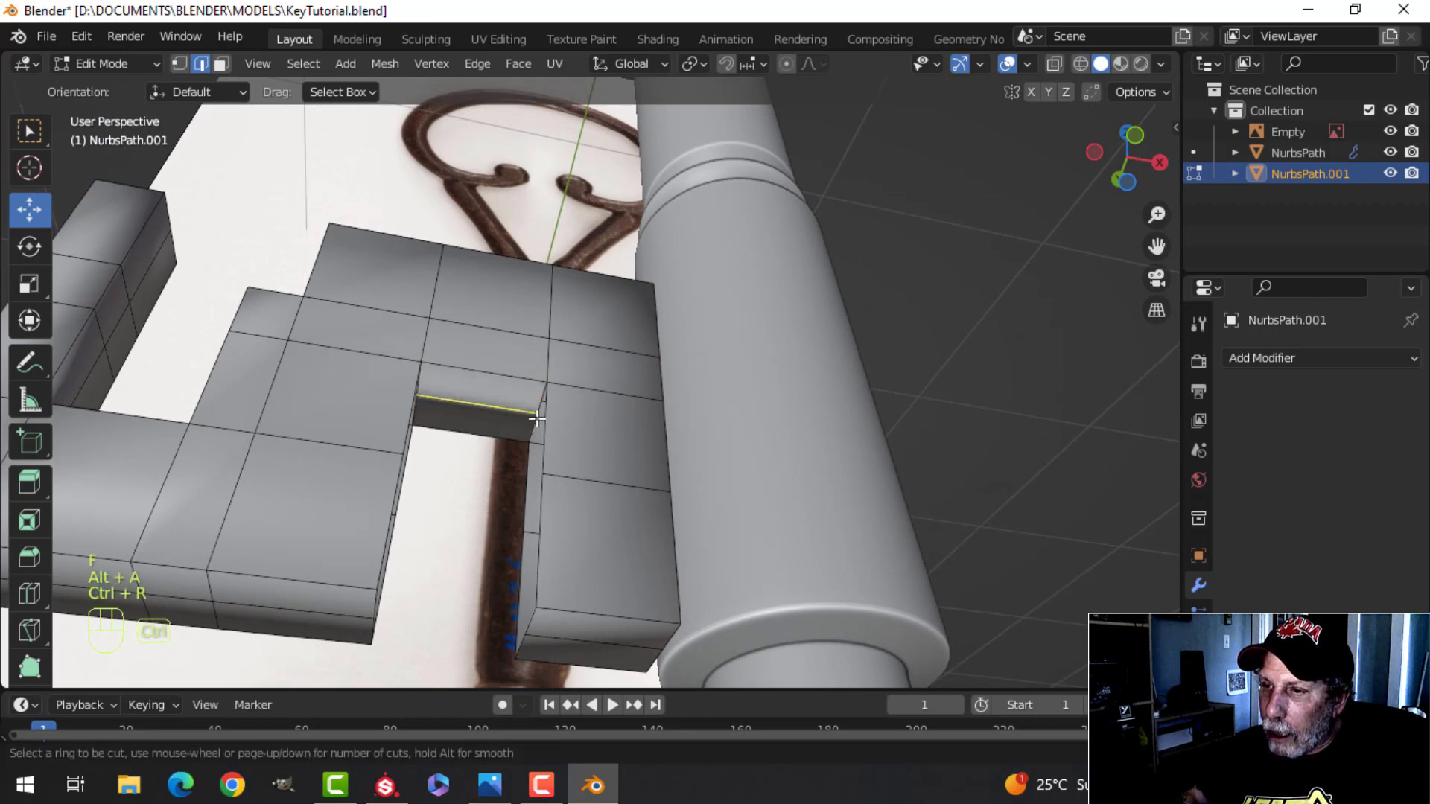
{"action": "left_click", "coordinate": [469, 424]}
{"action": "right_click", "coordinate": [470, 424]}
Step: Grid Fill the lower notch's open side wall nearest the shaft
{"action": "middle_click_drag", "start_coordinate": [520, 432], "coordinate": [572, 120]}
{"action": "key", "text": "alt+a"}
{"action": "left_click", "coordinate": [563, 383], "text": "alt"}
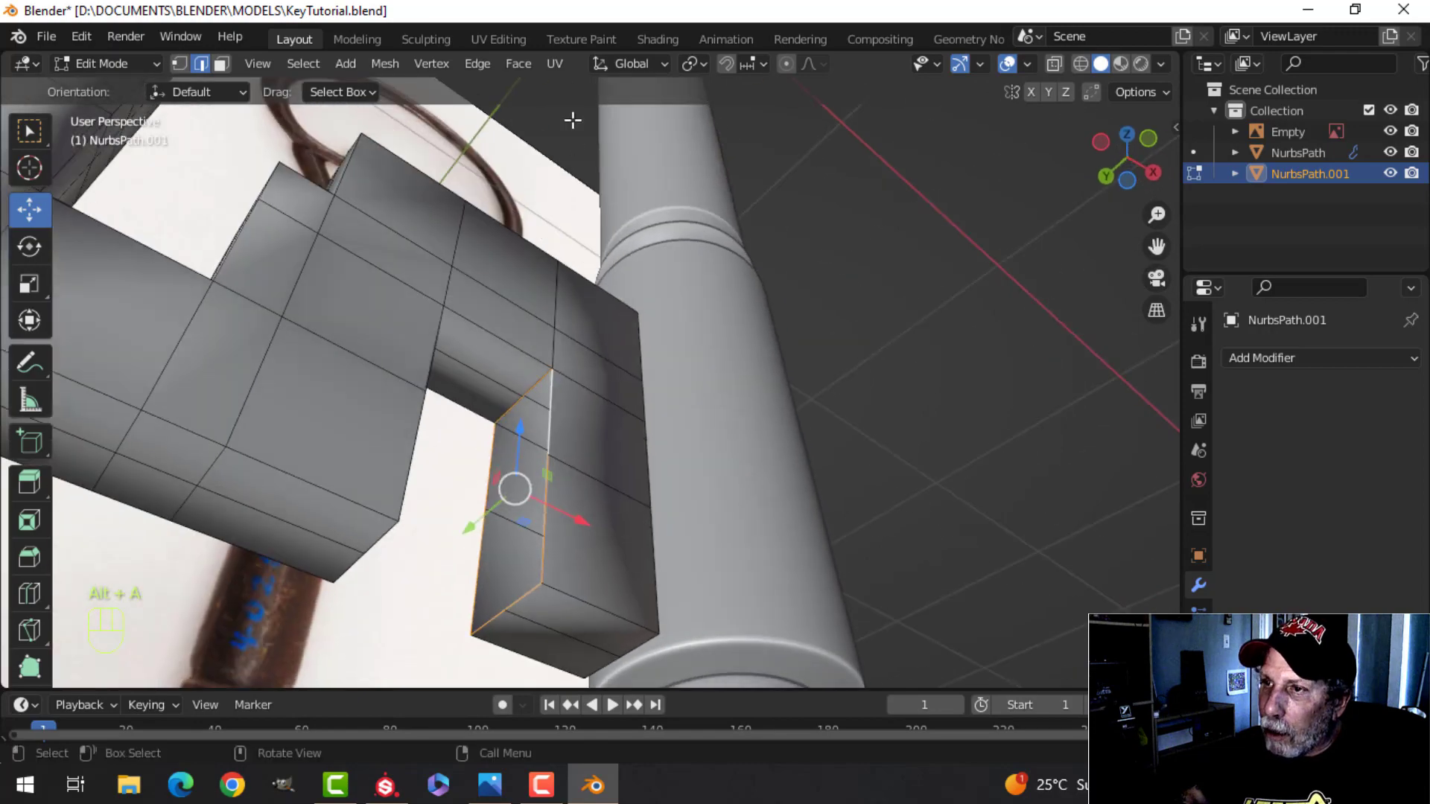
{"action": "left_click", "coordinate": [522, 64]}
{"action": "left_click", "coordinate": [546, 319]}
Step: Grid Fill the lower notch's remaining open side wall, farthest from the shaft
{"action": "middle_click_drag", "start_coordinate": [547, 373], "coordinate": [374, 447]}
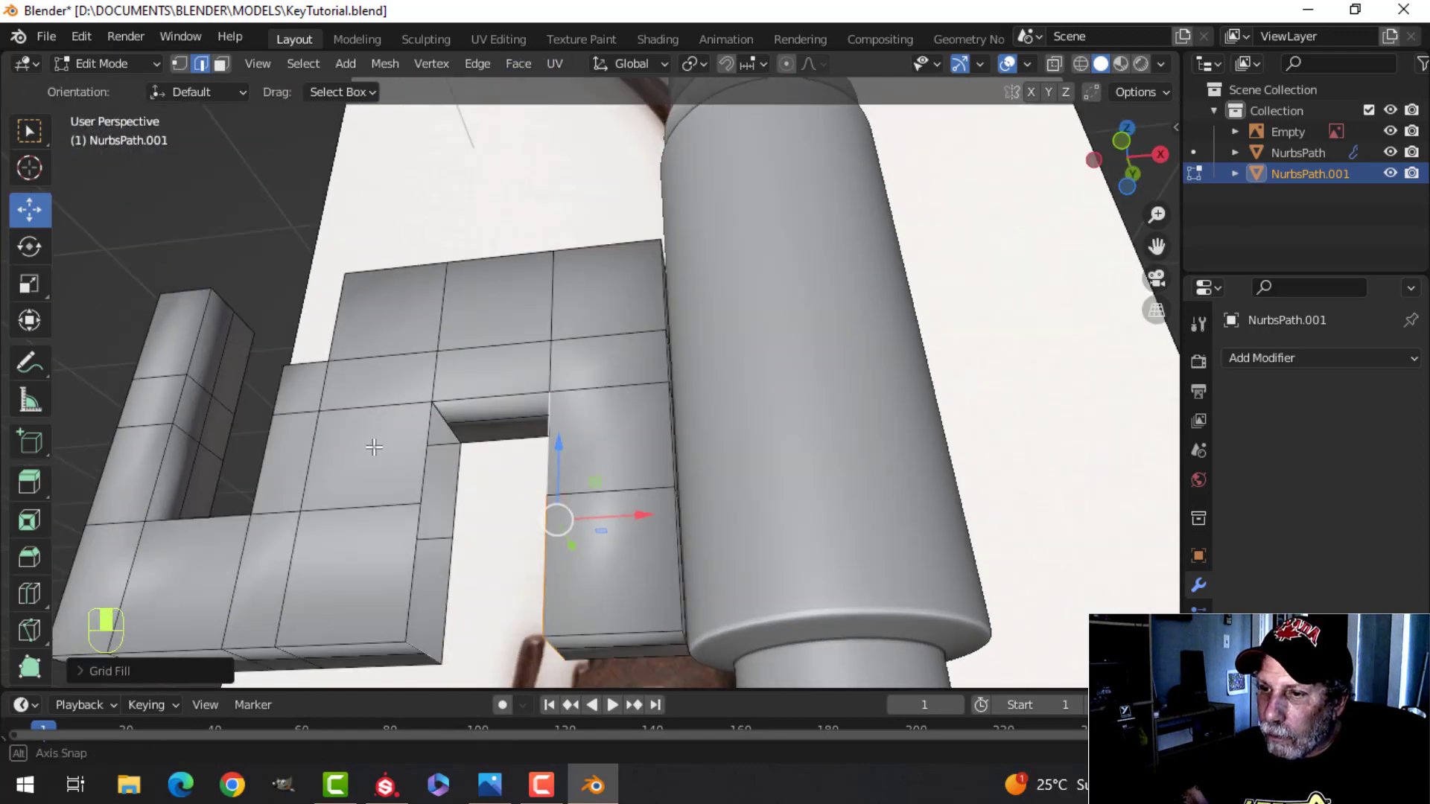
{"action": "key", "text": "alt+a"}
{"action": "left_click", "coordinate": [474, 429], "text": "alt+shift"}
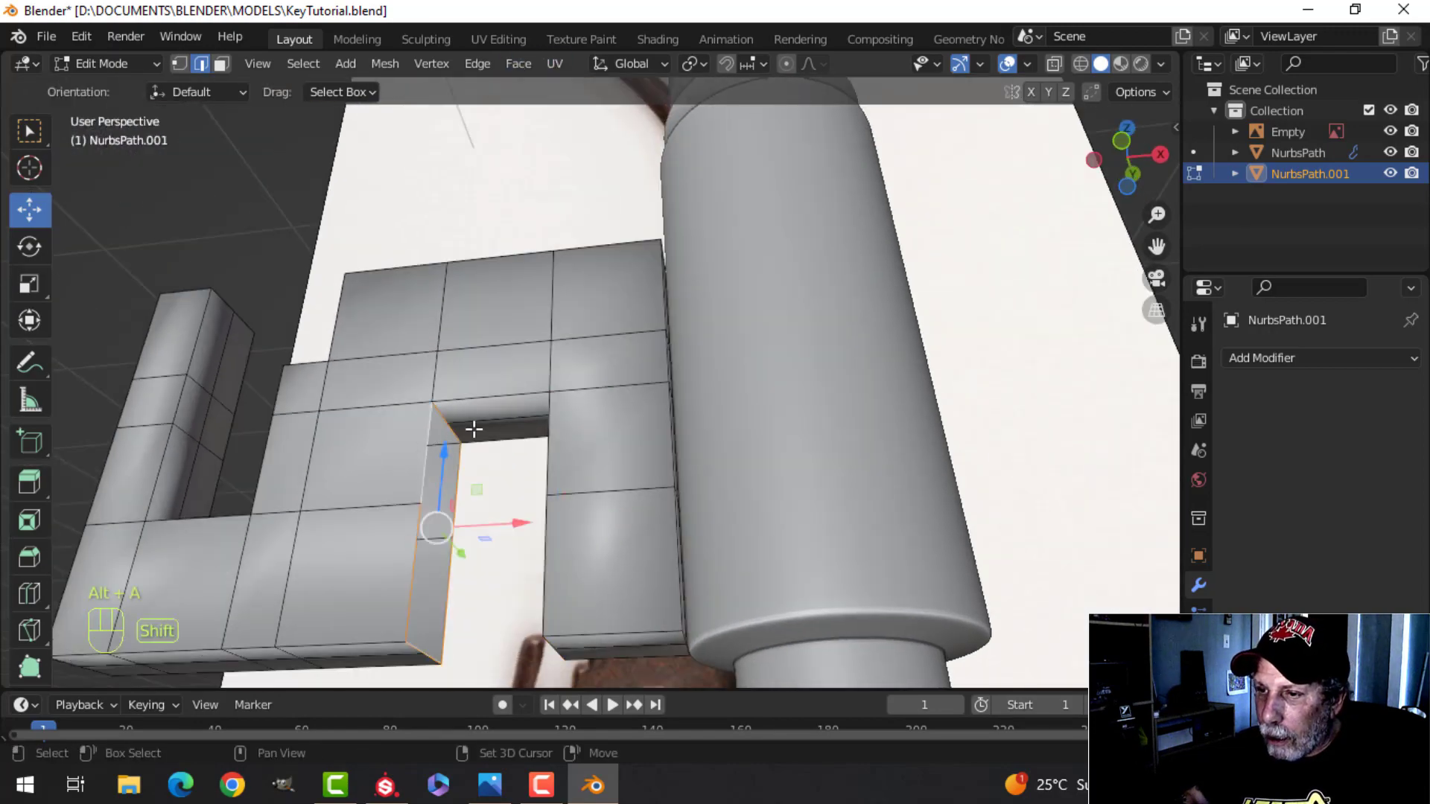
{"action": "left_click", "coordinate": [518, 63]}
{"action": "left_click", "coordinate": [555, 314]}
Step: Recalculate the whole bit's normals to the outside and merge its vertices by distance
{"action": "key", "text": "a"}
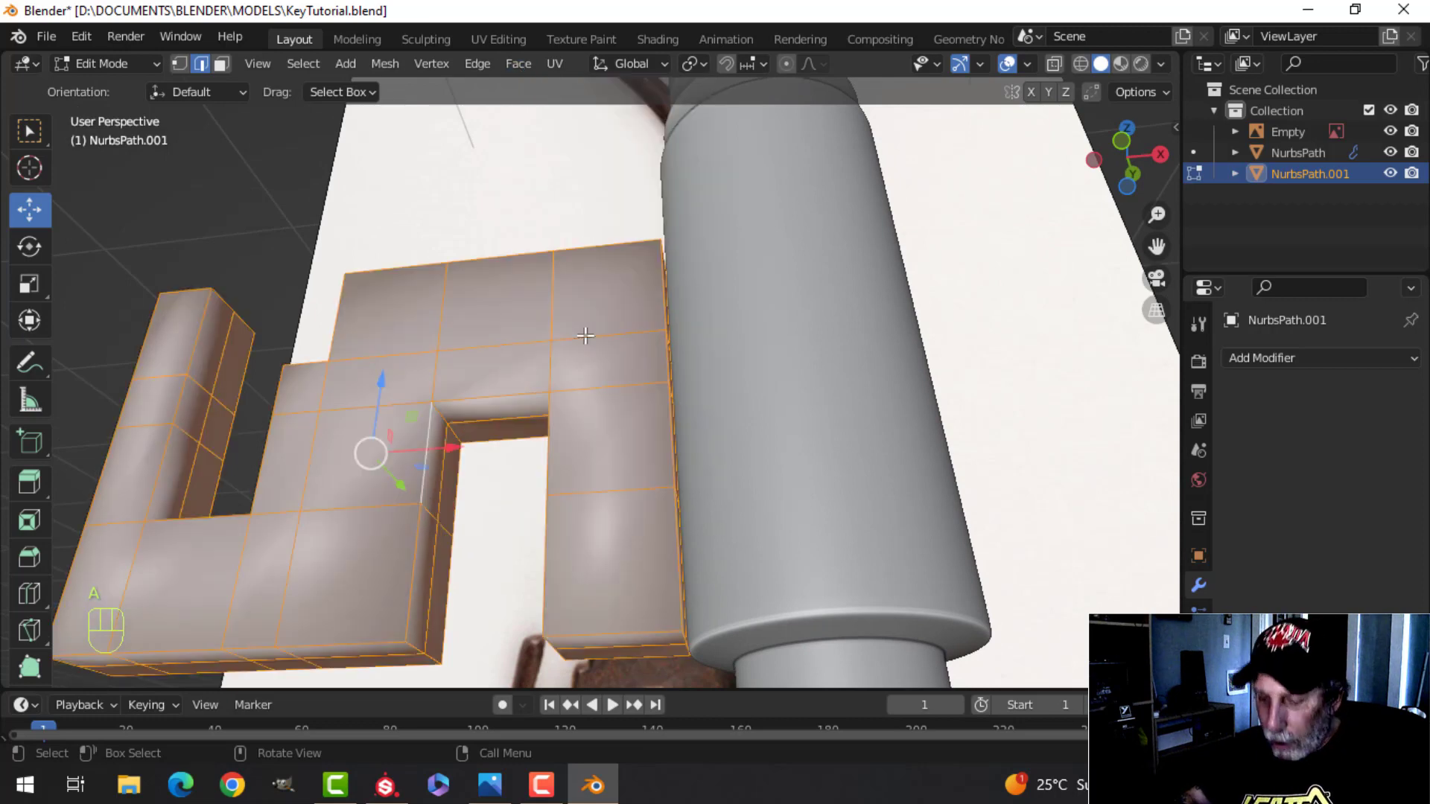
{"action": "key", "text": "alt+n"}
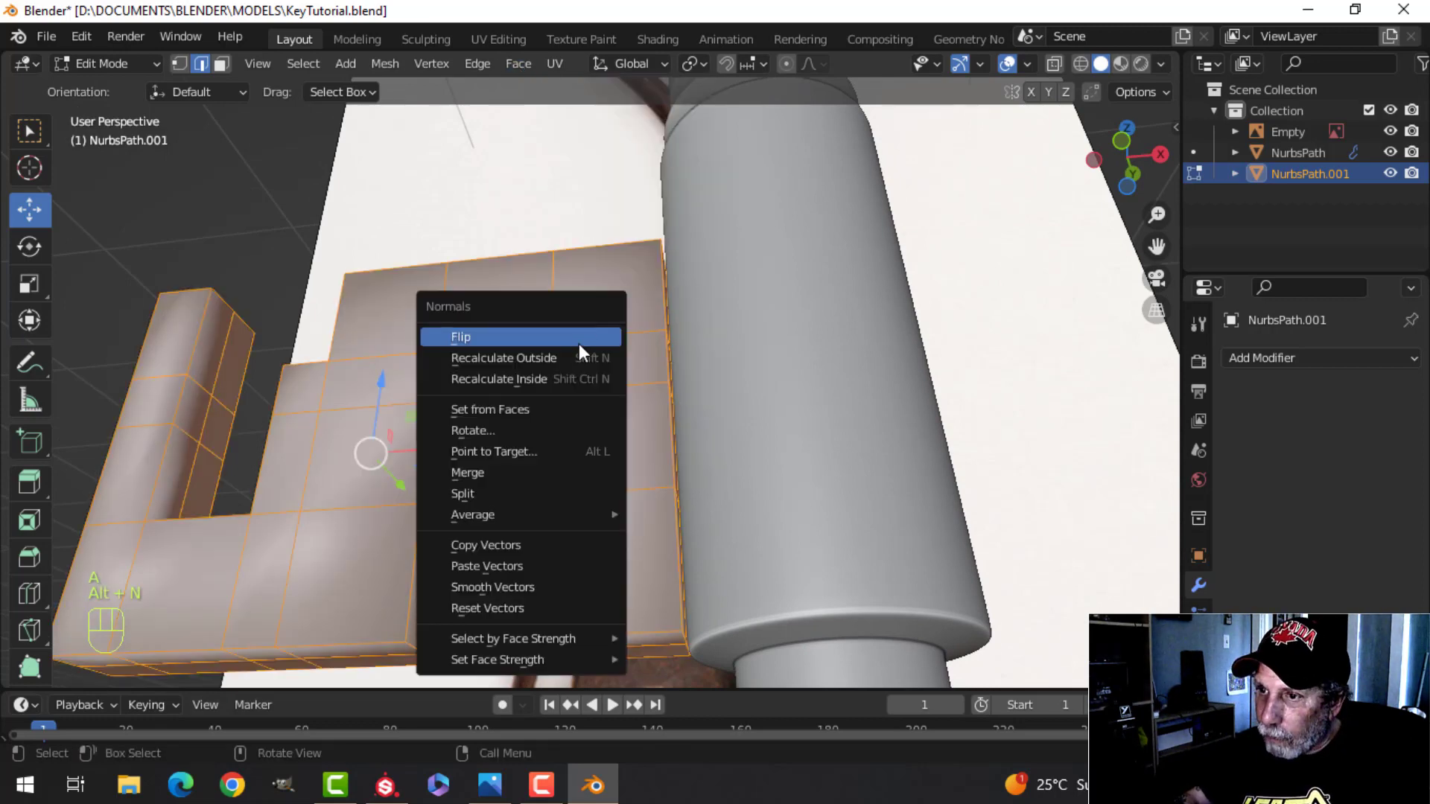
{"action": "left_click", "coordinate": [573, 350]}
{"action": "key", "text": "m"}
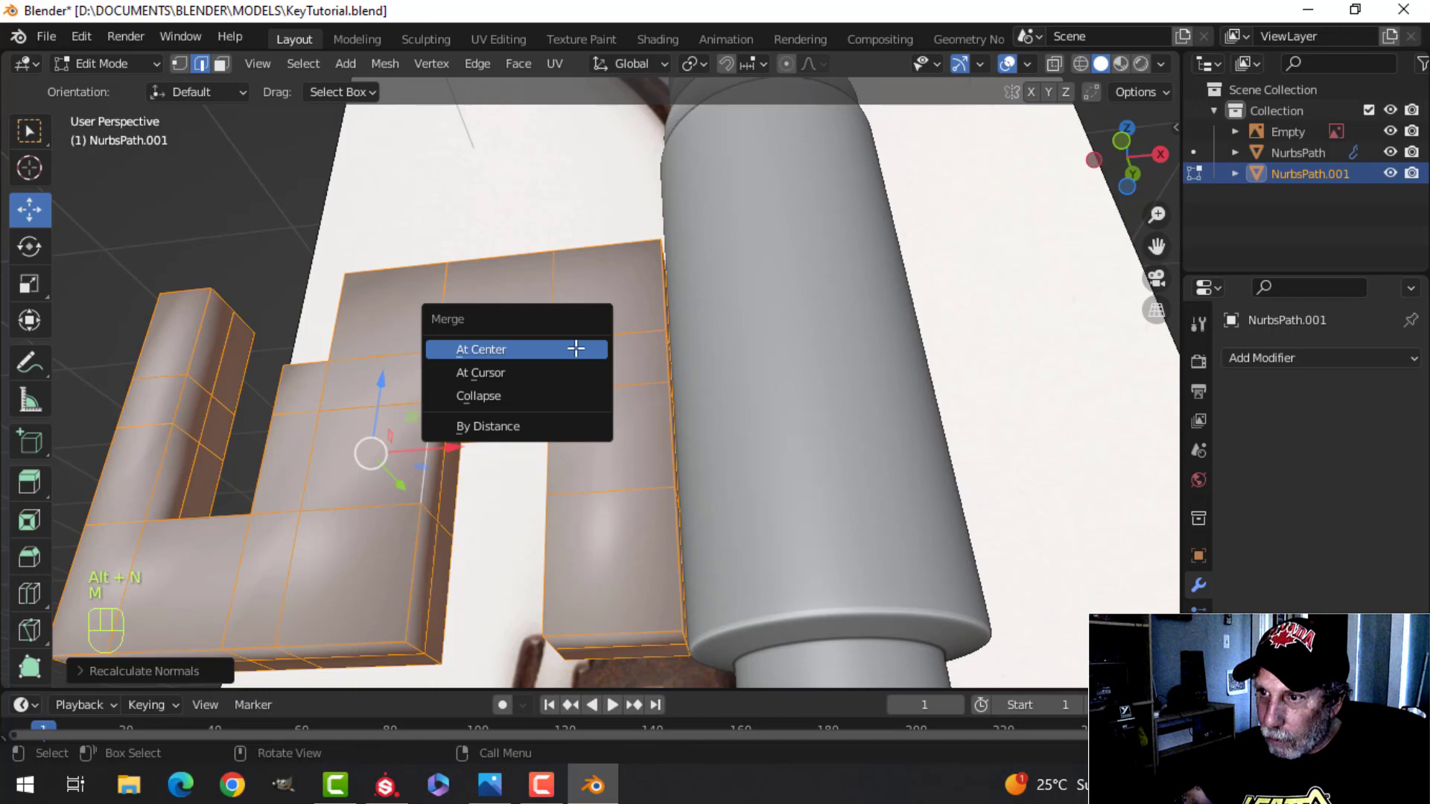
{"action": "left_click", "coordinate": [521, 426]}
{"action": "key", "text": "alt+a"}
Step: Examine the closed bit and where it meets the shaft, in both object and edit mode
{"action": "scroll", "coordinate": [466, 365], "scroll_direction": "down", "scroll_amount": 4}
{"action": "mouse_move", "coordinate": [466, 365]}
{"action": "middle_mouse_down"}
{"action": "mouse_move", "coordinate": [620, 428]}
{"action": "mouse_move", "coordinate": [494, 401]}
{"action": "mouse_move", "coordinate": [561, 385]}
{"action": "mouse_move", "coordinate": [517, 259]}
{"action": "mouse_move", "coordinate": [578, 400]}
{"action": "mouse_move", "coordinate": [645, 392]}
{"action": "mouse_move", "coordinate": [617, 358]}
{"action": "middle_mouse_up"}
{"action": "key", "text": "Tab"}
{"action": "scroll", "coordinate": [604, 423], "scroll_direction": "up", "scroll_amount": 5}
{"action": "scroll", "coordinate": [624, 422], "scroll_direction": "up", "scroll_amount": 3}
{"action": "scroll", "coordinate": [659, 398], "scroll_direction": "down", "scroll_amount": 3}
{"action": "key", "text": "Tab"}
{"action": "scroll", "coordinate": [536, 269], "scroll_direction": "up", "scroll_amount": 1}
{"action": "scroll", "coordinate": [528, 302], "scroll_direction": "up", "scroll_amount": 1}
{"action": "key", "text": "Tab"}
Step: Isolate the bit in local view, delete all faces on its shaft-side end and bring the other objects back
{"action": "key", "text": "slash"}
{"action": "key", "text": "Tab"}
{"action": "scroll", "coordinate": [646, 380], "scroll_direction": "up", "scroll_amount": 2}
{"action": "scroll", "coordinate": [619, 434], "scroll_direction": "down", "scroll_amount": 2}
{"action": "key", "text": "alt+a"}
{"action": "key", "text": "3"}
{"action": "key", "text": "c"}
{"action": "left_click_drag", "start_coordinate": [616, 514], "coordinate": [604, 248]}
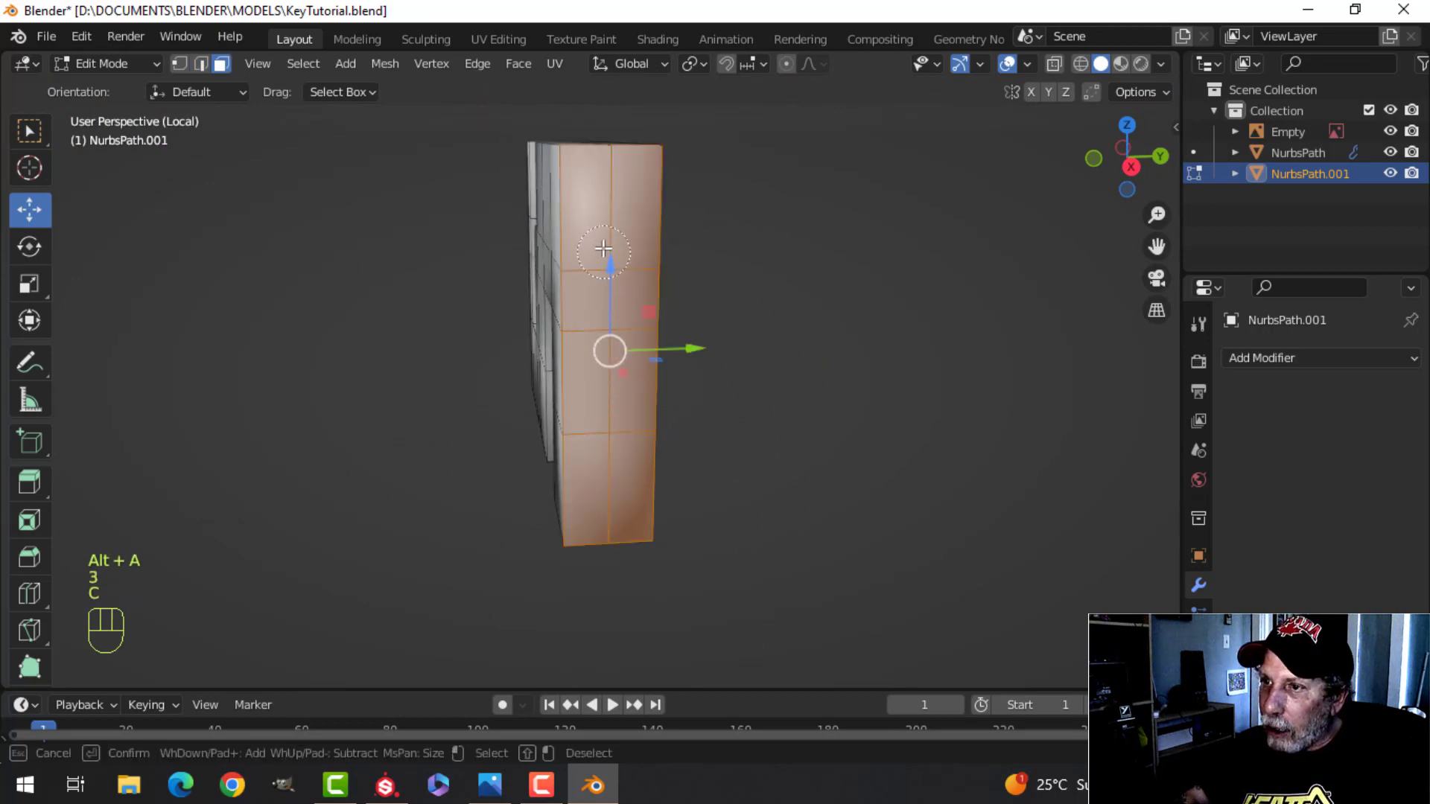
{"action": "key", "text": "Escape"}
{"action": "key", "text": "x"}
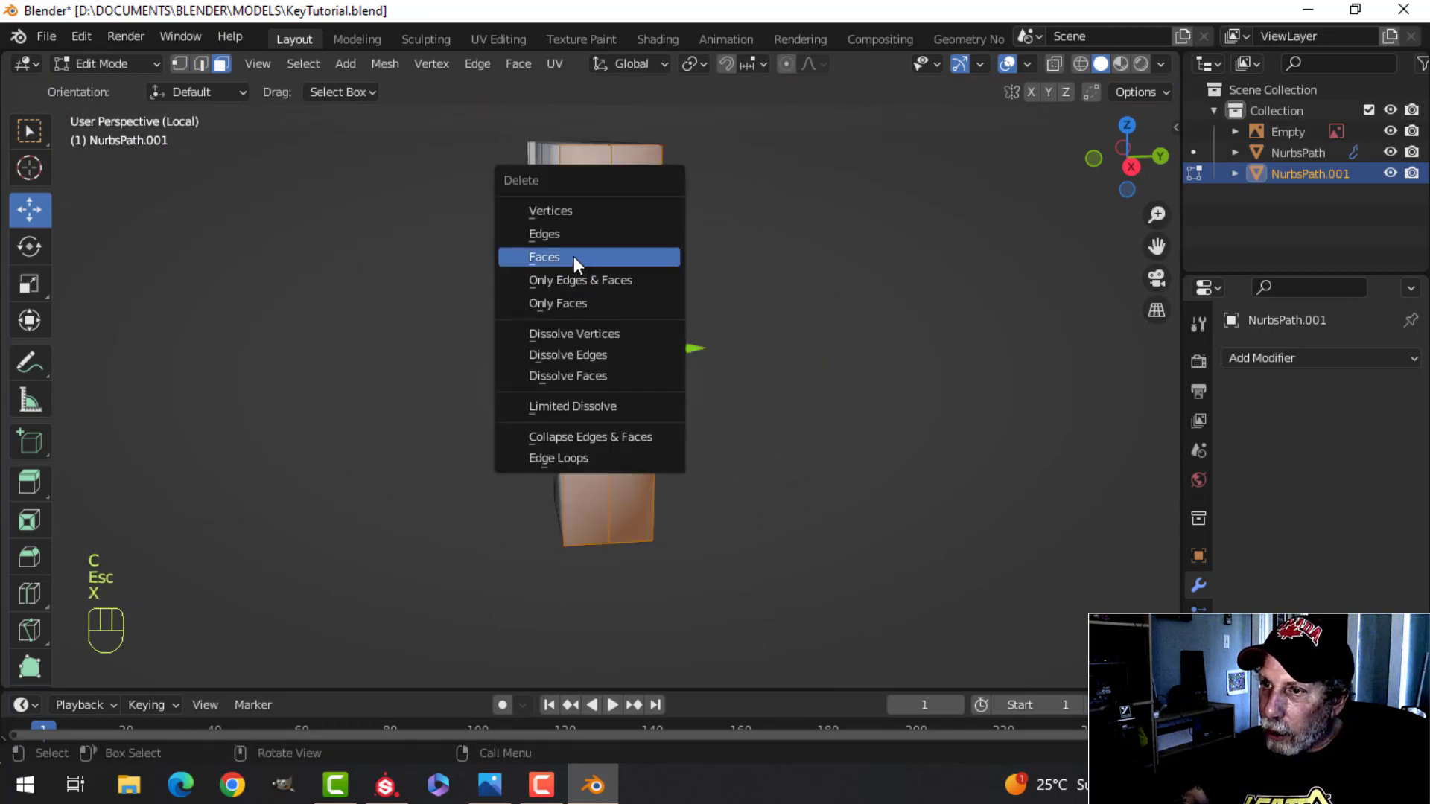
{"action": "left_click", "coordinate": [574, 255]}
{"action": "key", "text": "Tab"}
{"action": "middle_click_drag", "start_coordinate": [495, 288], "coordinate": [712, 277]}
{"action": "key", "text": "slash"}
Step: Edit the shaft's mesh and delete its faces behind the open end of the bit
{"action": "left_click", "coordinate": [712, 277]}
{"action": "key", "text": "Tab"}
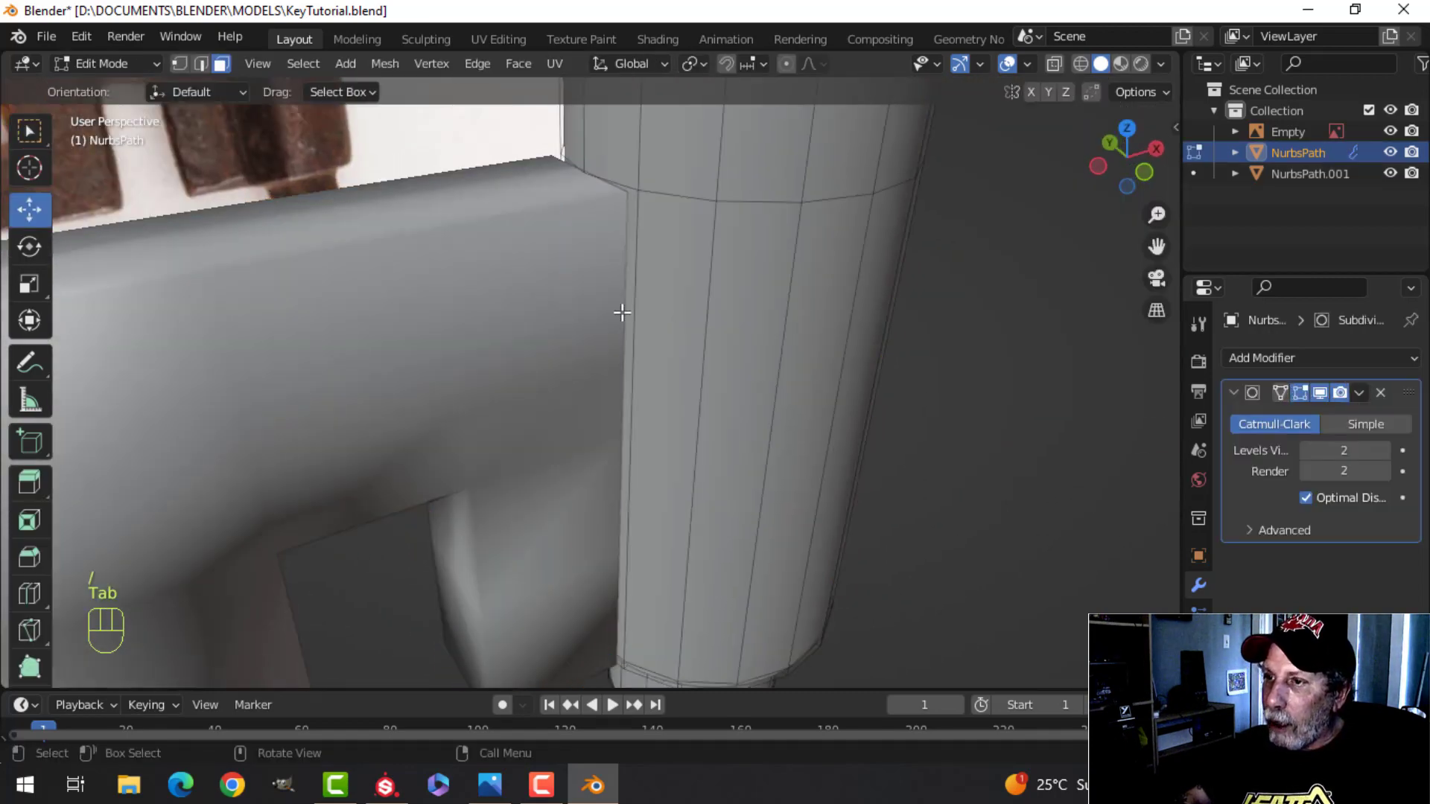
{"action": "middle_click_drag", "start_coordinate": [622, 313], "coordinate": [645, 310], "text": "shift"}
{"action": "key", "text": "alt+a"}
{"action": "left_click", "coordinate": [628, 227]}
{"action": "middle_click_drag", "start_coordinate": [628, 228], "coordinate": [712, 291]}
{"action": "key", "text": "x"}
{"action": "left_click", "coordinate": [708, 297]}
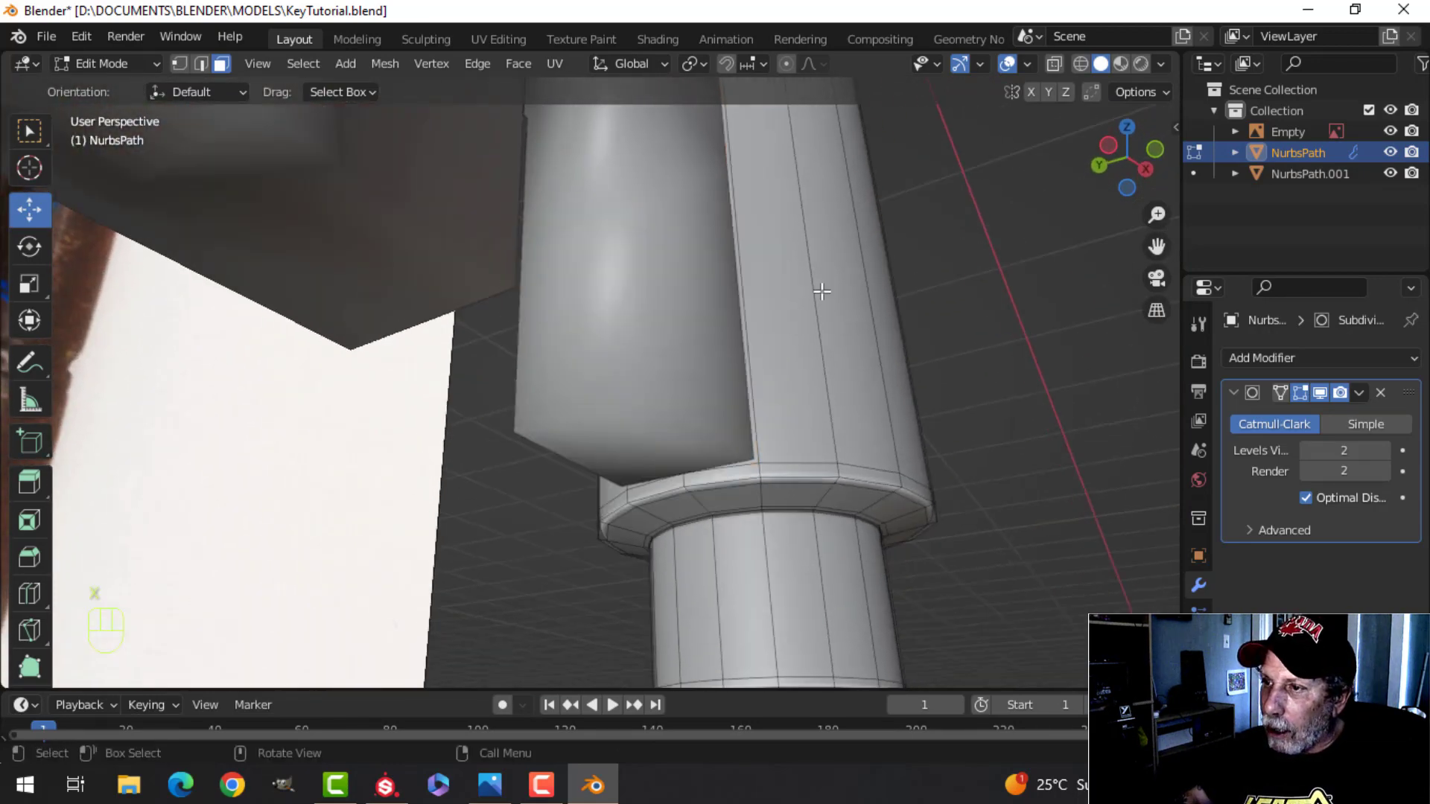
Step: Return the shaft to object mode and remove its Subdivision modifier
{"action": "middle_click_drag", "start_coordinate": [819, 294], "coordinate": [745, 377]}
{"action": "key", "text": "Tab"}
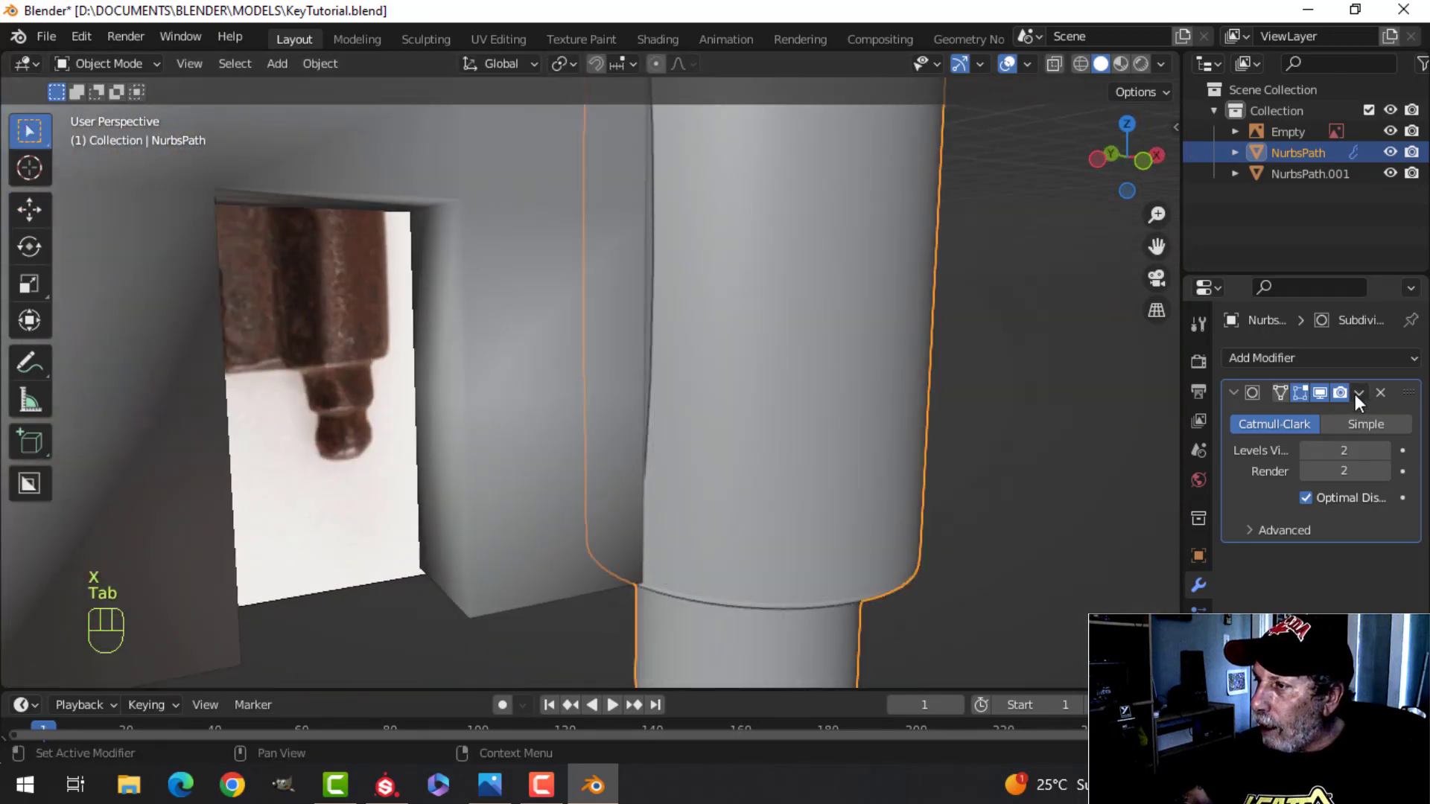
{"action": "left_click", "coordinate": [1378, 392]}
{"action": "key", "text": "alt+a"}
Step: Open the bit's mesh for editing with vertex selection and wireframe shading at its junction with the shaft
{"action": "middle_click_drag", "start_coordinate": [830, 312], "coordinate": [671, 447]}
{"action": "left_click", "coordinate": [552, 320]}
{"action": "middle_click_drag", "start_coordinate": [566, 328], "coordinate": [578, 425]}
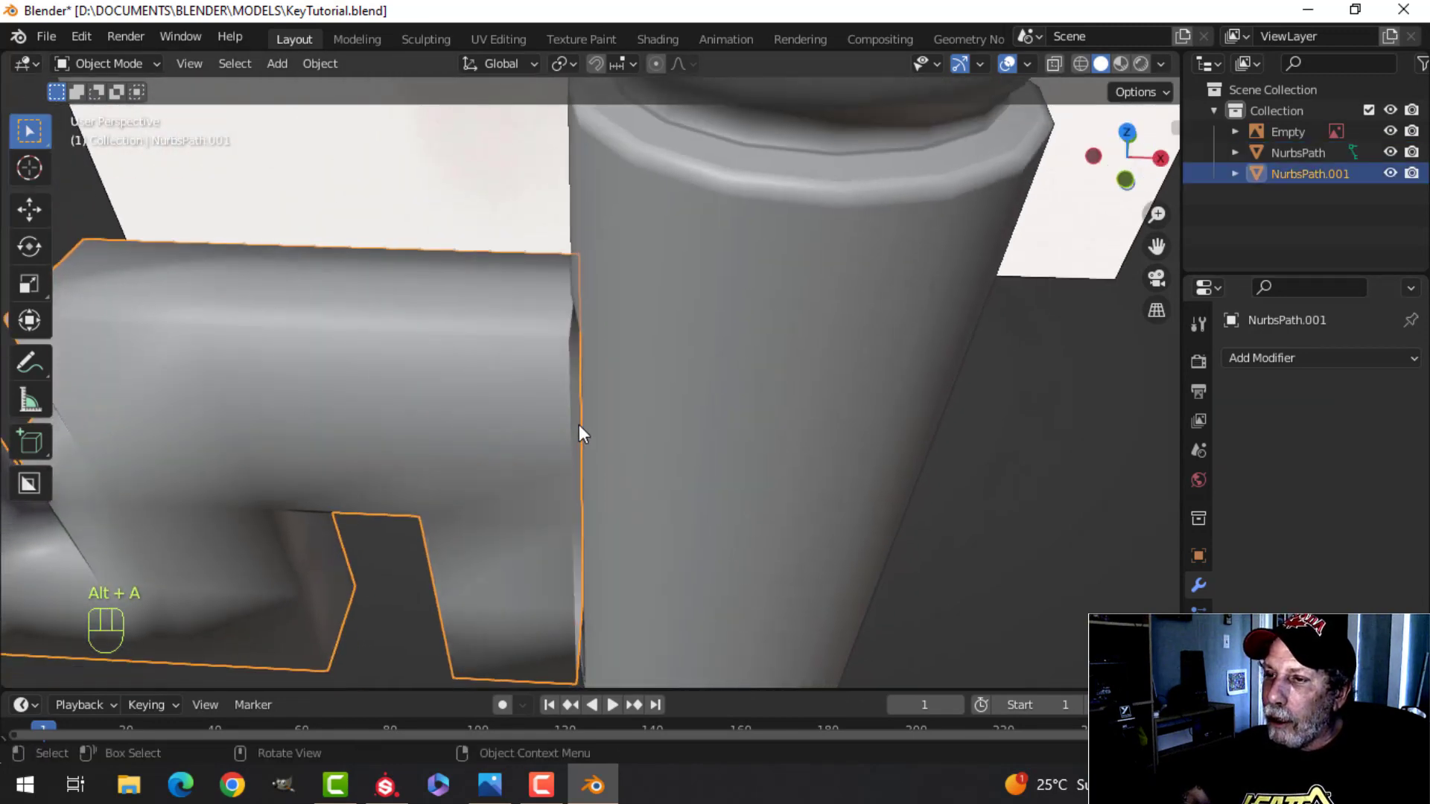
{"action": "scroll", "coordinate": [574, 410], "scroll_direction": "up", "scroll_amount": 3}
{"action": "key", "text": "Tab"}
{"action": "middle_click_drag", "start_coordinate": [546, 322], "coordinate": [615, 382]}
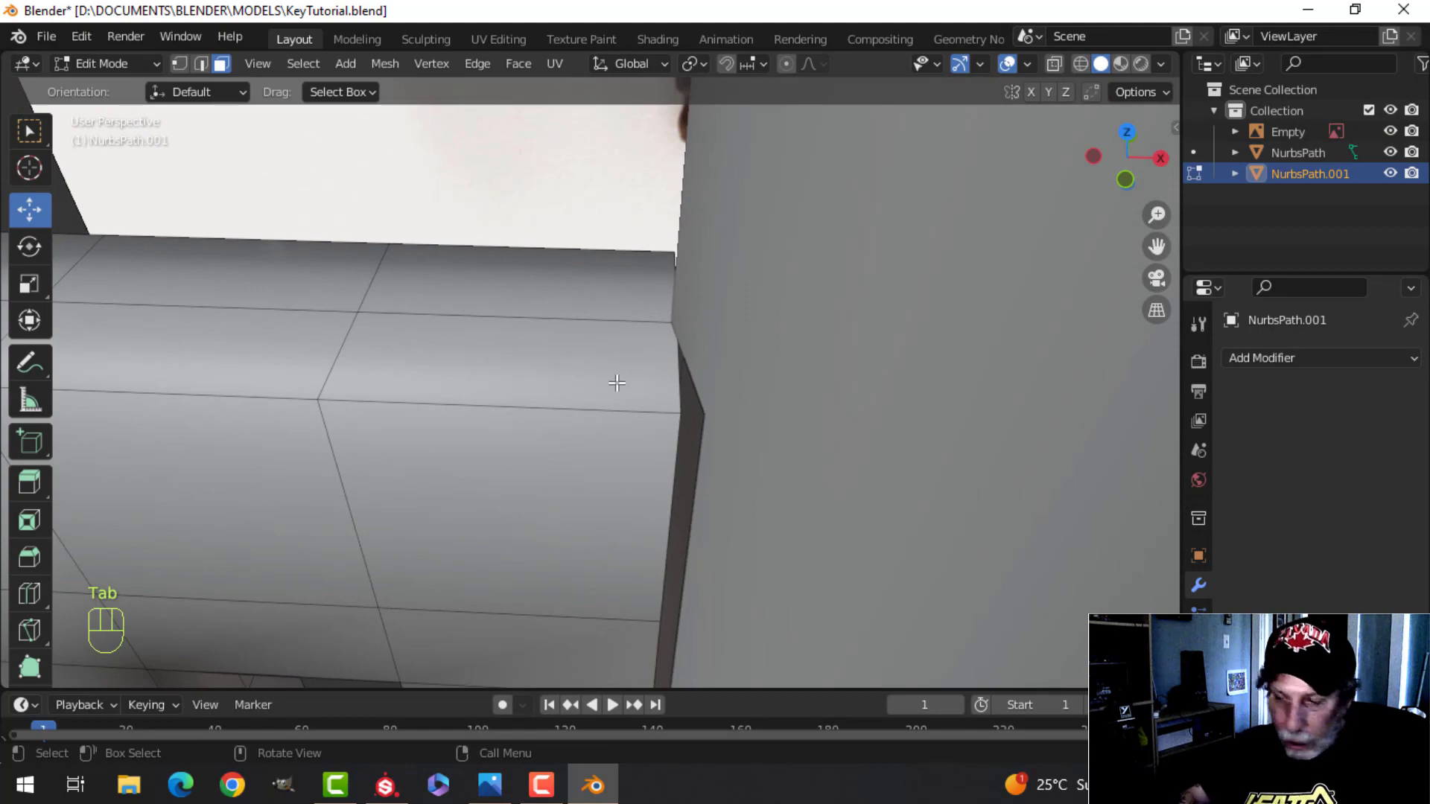
{"action": "key", "text": "z"}
{"action": "left_click", "coordinate": [479, 385]}
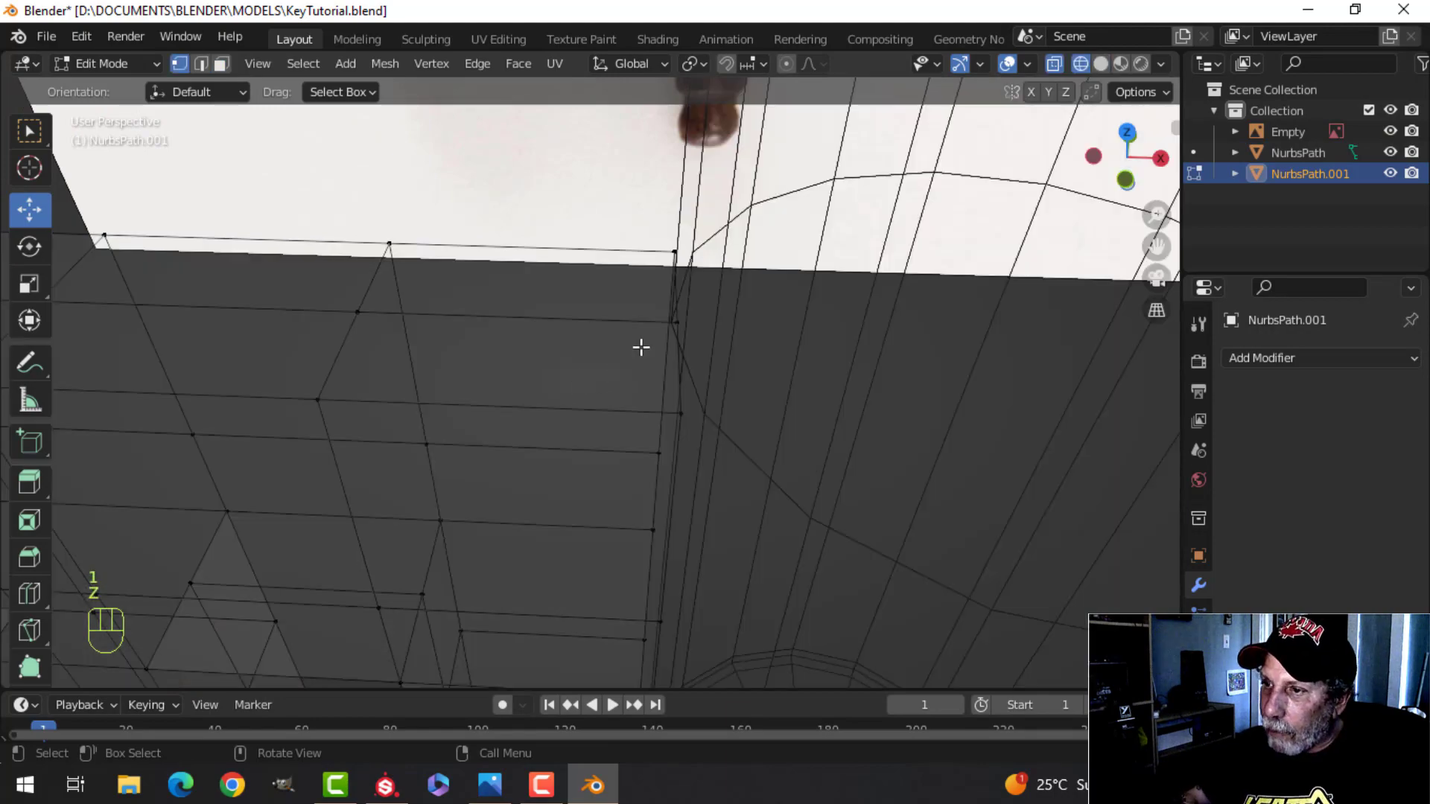
Step: Move the middle top vertex of the bit's open end slightly away from the shaft along X
{"action": "left_click", "coordinate": [683, 325]}
{"action": "middle_click_drag", "start_coordinate": [747, 360], "coordinate": [802, 495]}
{"action": "key", "text": "KP_7"}
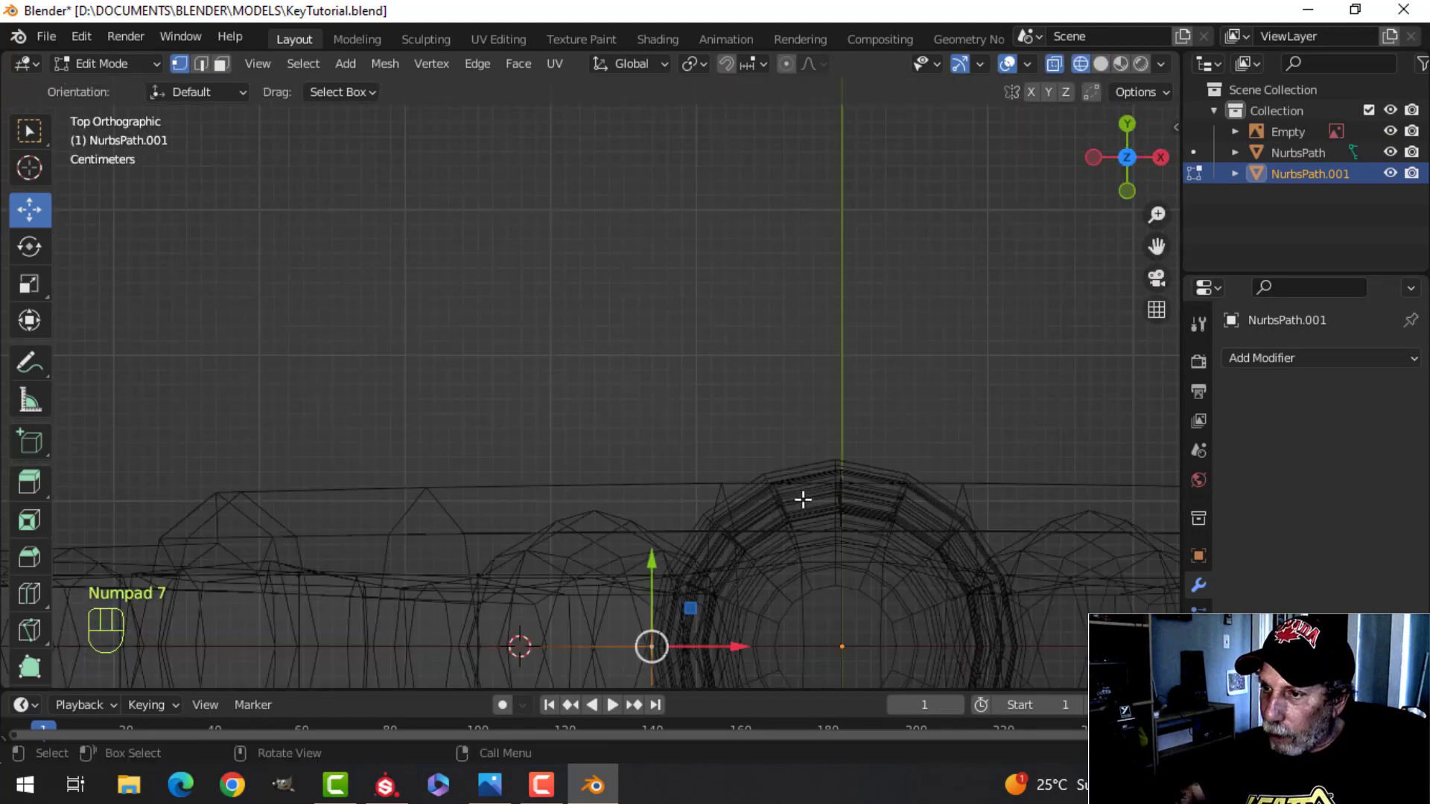
{"action": "scroll", "coordinate": [797, 487], "scroll_direction": "up", "scroll_amount": 3}
{"action": "middle_click_drag", "start_coordinate": [759, 393], "coordinate": [674, 570], "text": "shift"}
{"action": "scroll", "coordinate": [704, 564], "scroll_direction": "up", "scroll_amount": 4}
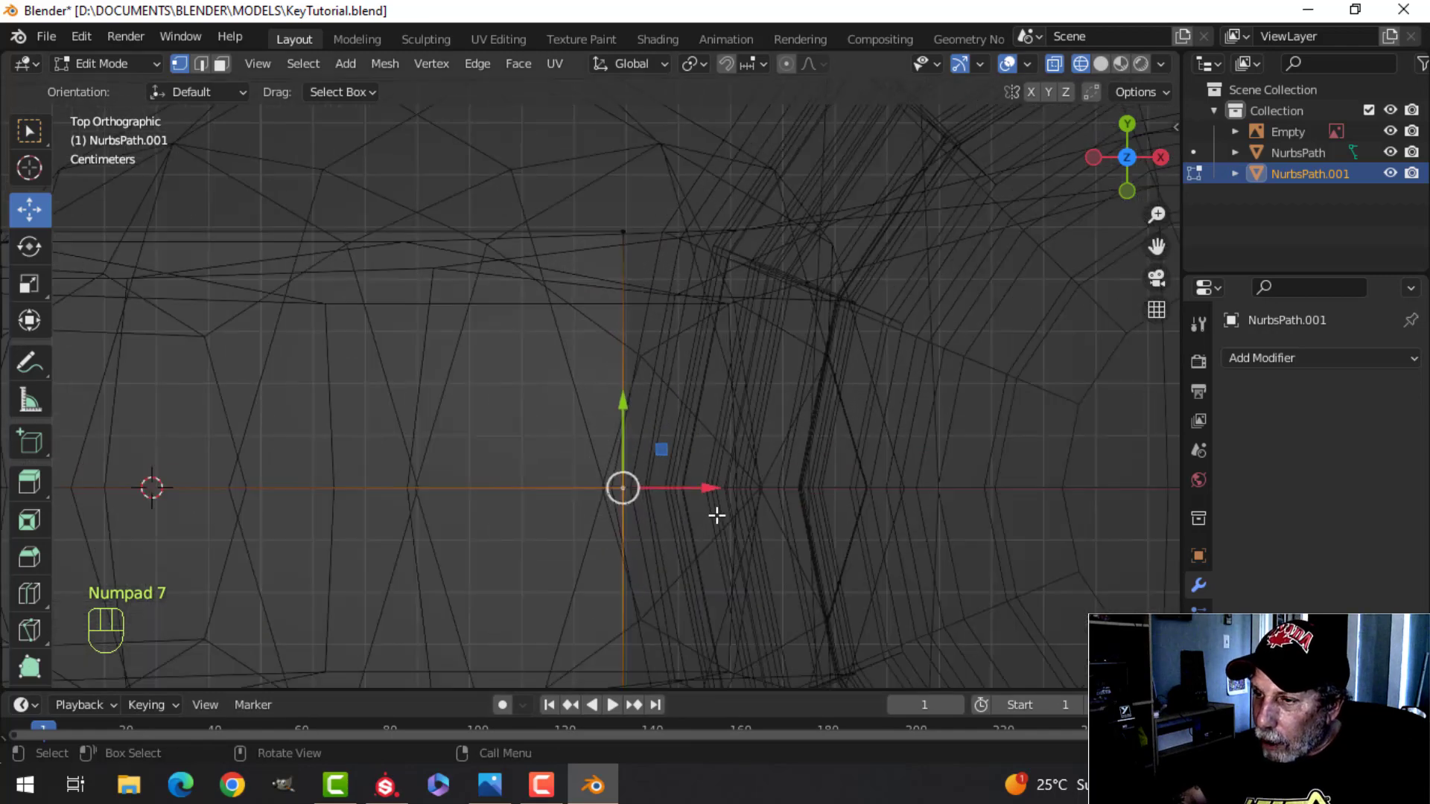
{"action": "left_click_drag", "start_coordinate": [710, 488], "coordinate": [696, 486]}
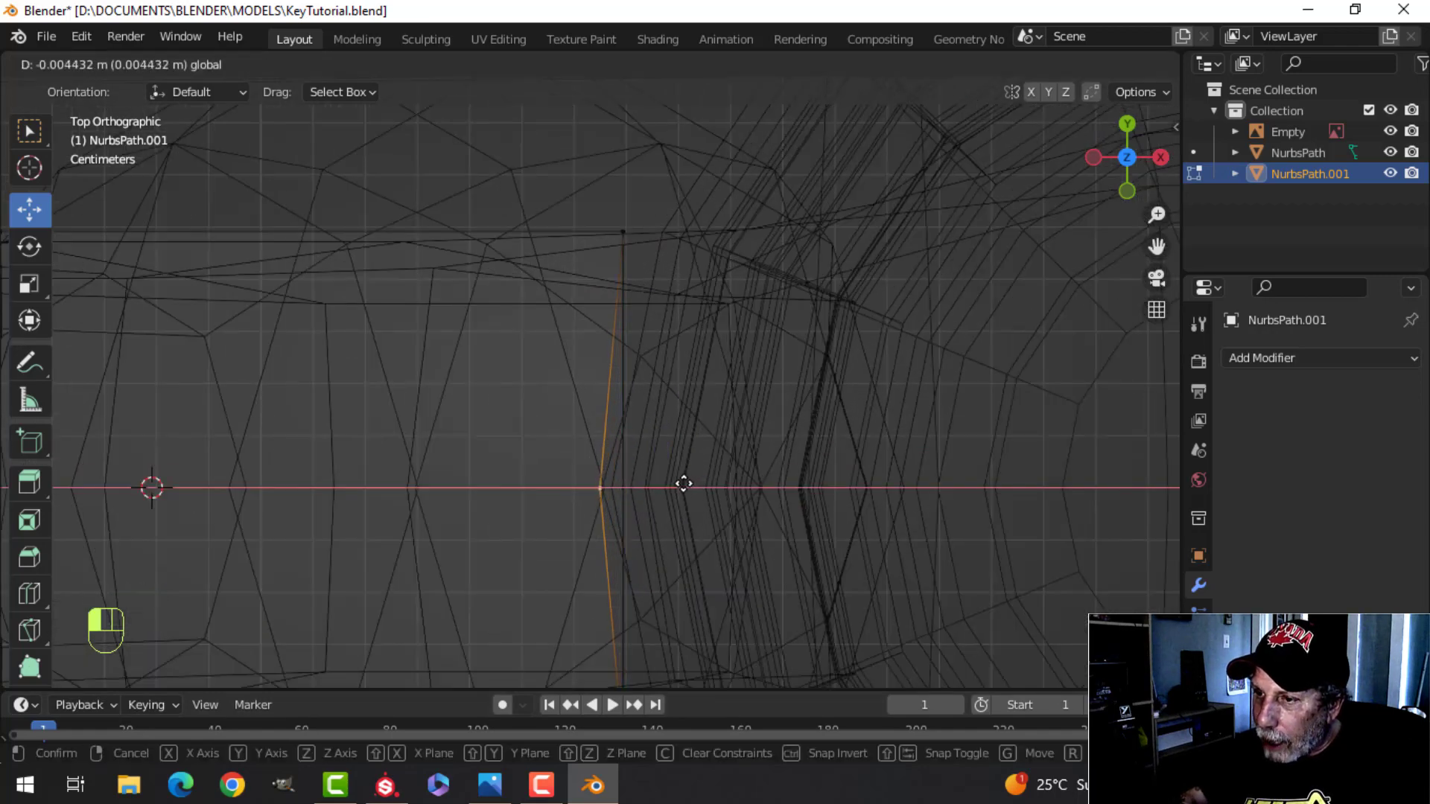
{"action": "left_click_drag", "start_coordinate": [684, 484], "coordinate": [679, 485]}
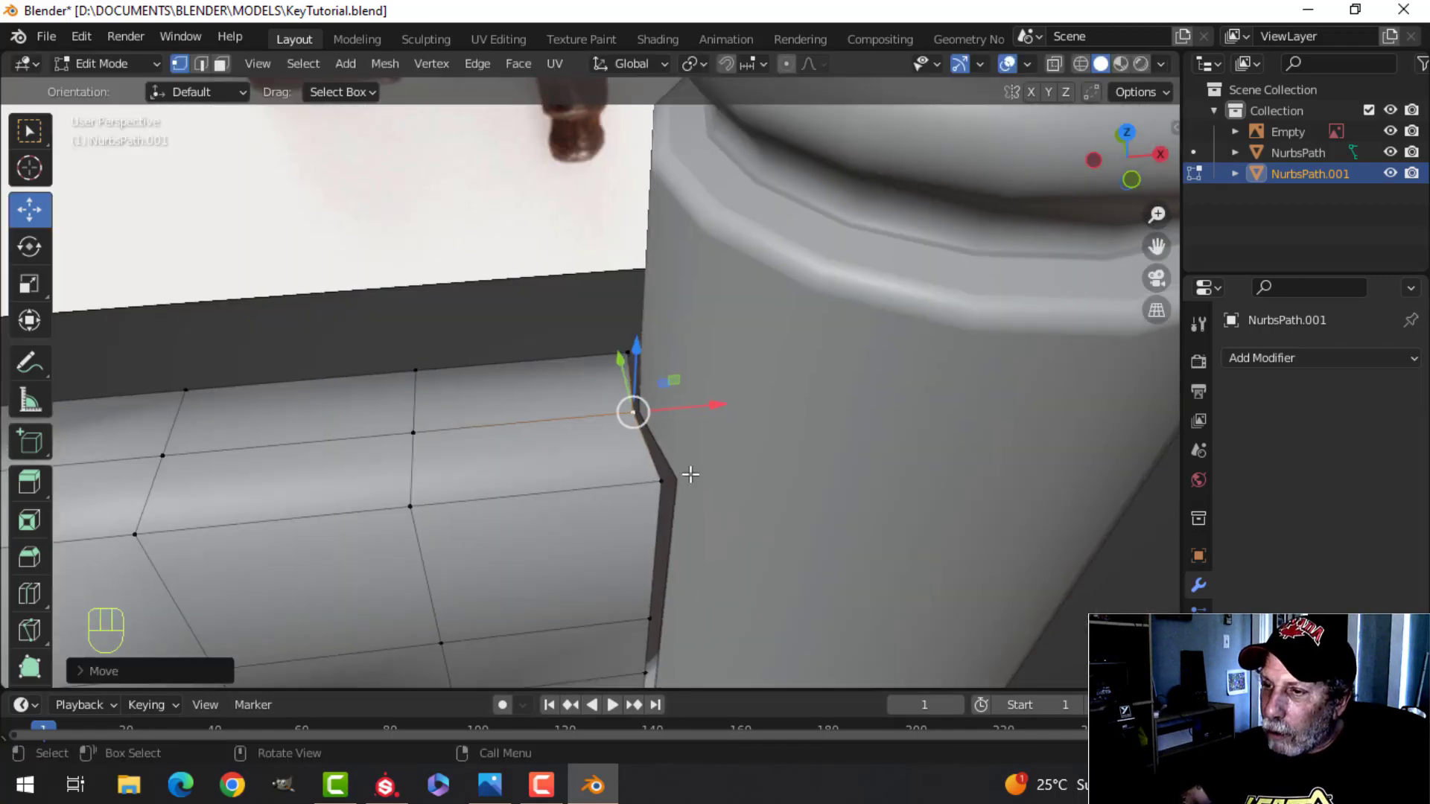
{"action": "middle_click_drag", "start_coordinate": [691, 474], "coordinate": [690, 529], "text": "shift"}
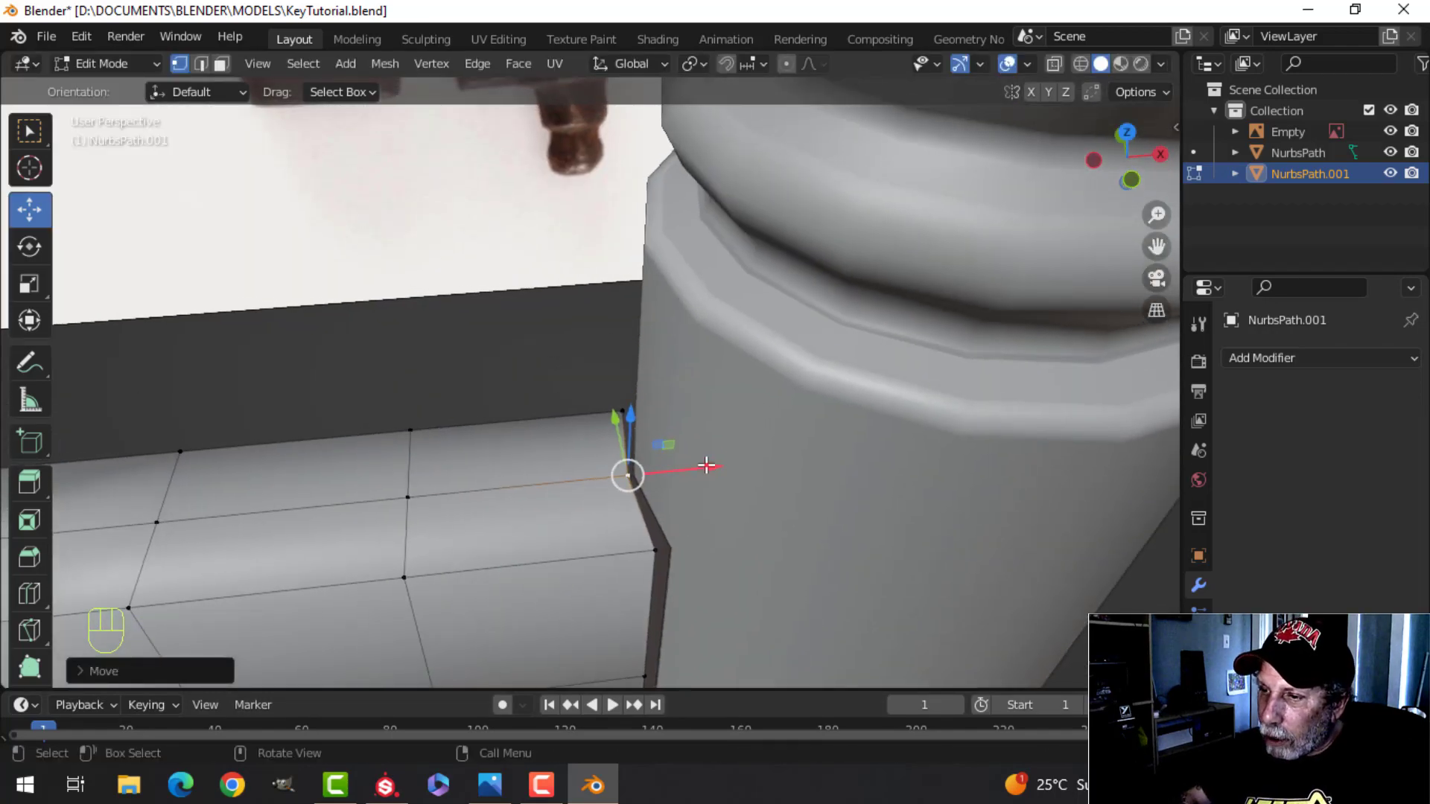
{"action": "left_click_drag", "start_coordinate": [706, 465], "coordinate": [691, 455]}
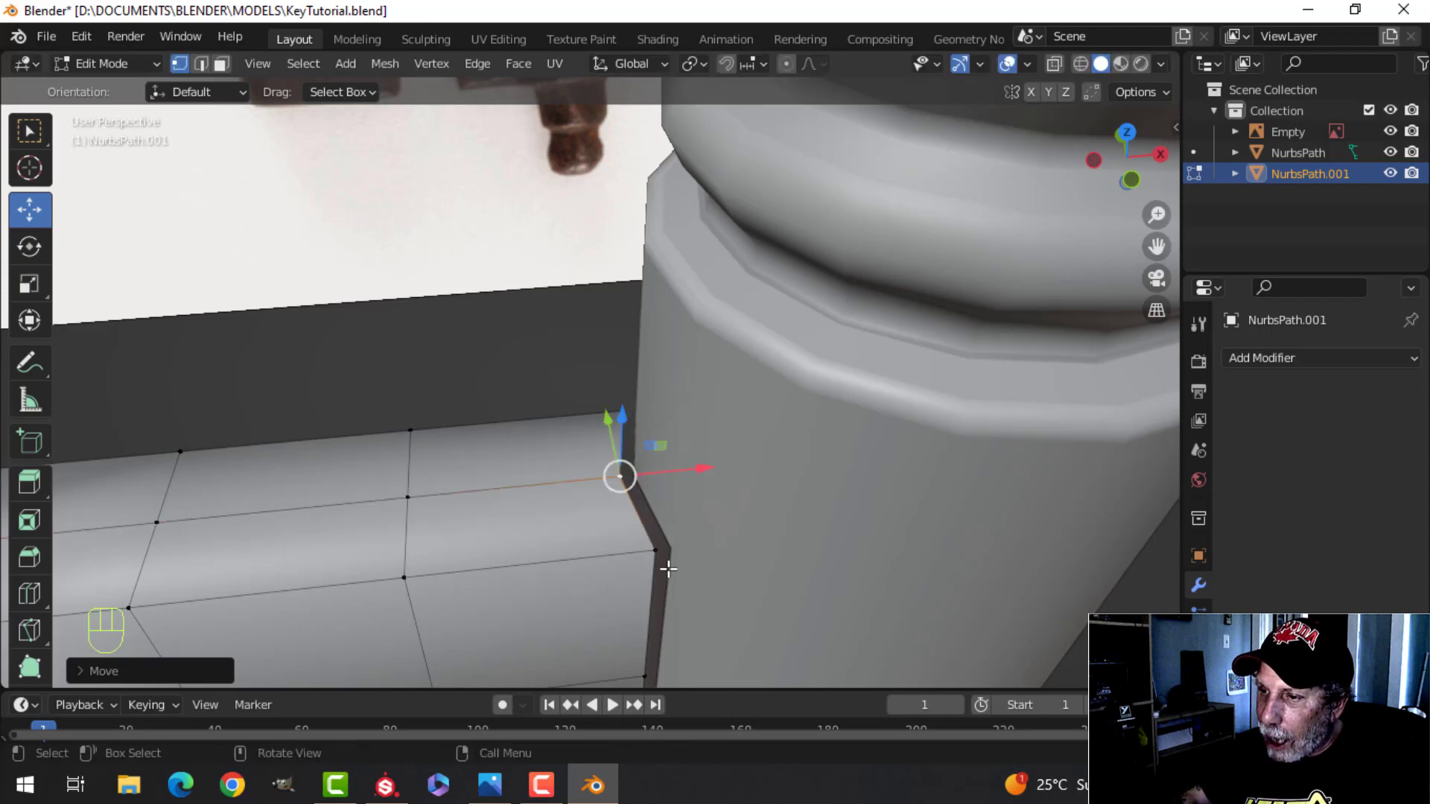
Step: Move the middle bottom vertex of the bit's open end slightly away from the shaft along X
{"action": "scroll", "coordinate": [669, 588], "scroll_direction": "down", "scroll_amount": 3}
{"action": "middle_click_drag", "start_coordinate": [677, 619], "coordinate": [685, 230], "text": "shift"}
{"action": "middle_click_drag", "start_coordinate": [671, 277], "coordinate": [686, 340], "text": "shift"}
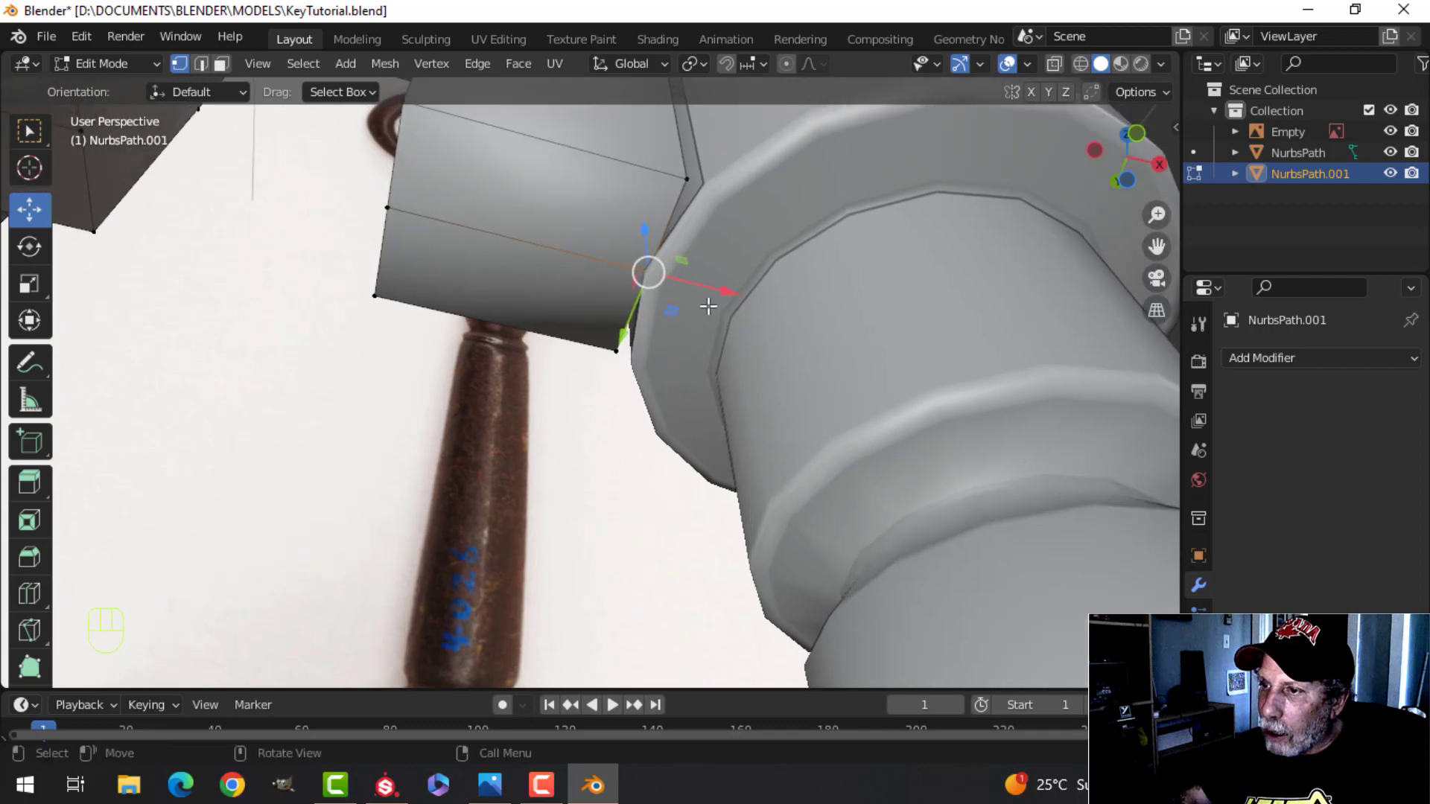
{"action": "left_click_drag", "start_coordinate": [714, 291], "coordinate": [717, 287]}
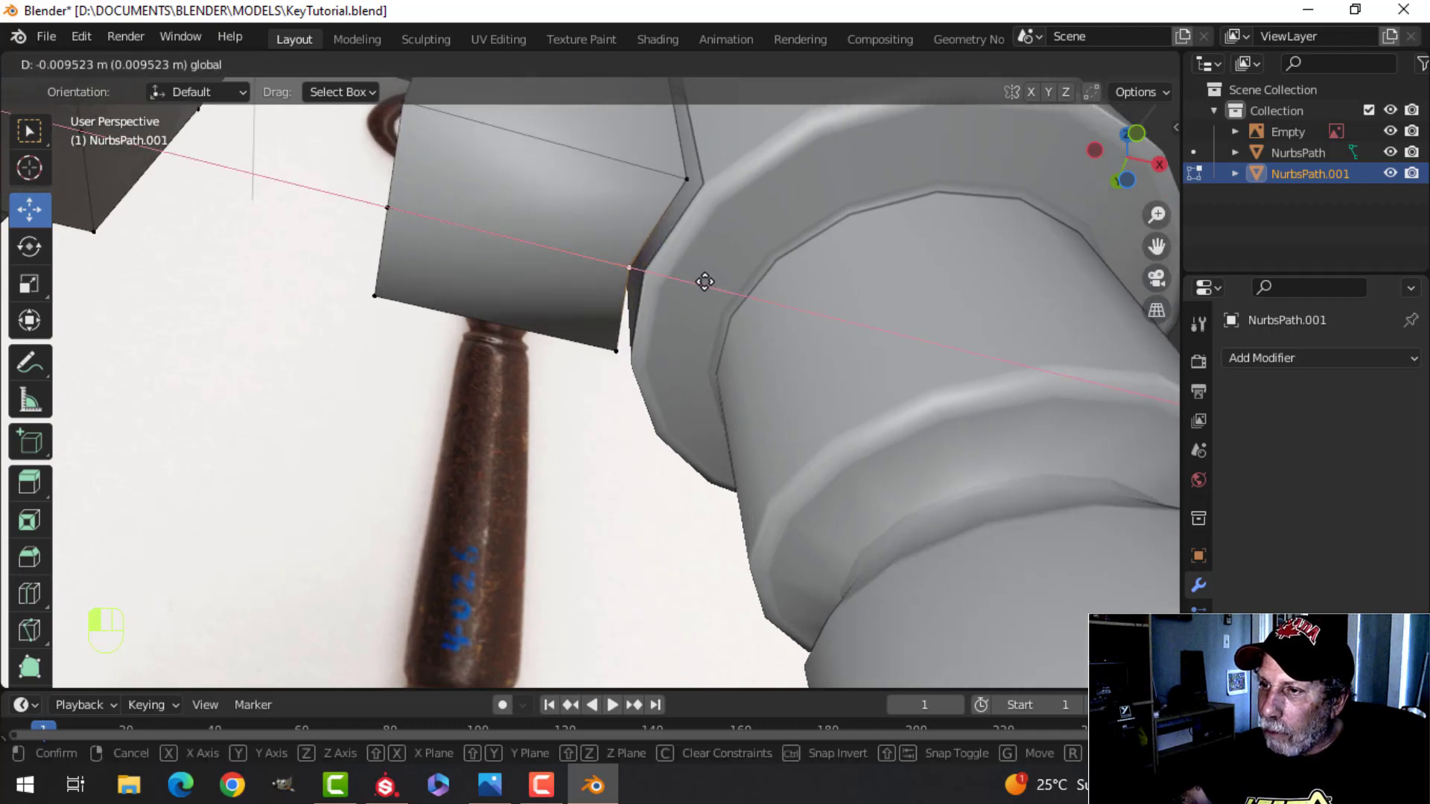
{"action": "key", "text": "alt+a"}
Step: Return to object mode and join the bit and the shaft into one object
{"action": "middle_click_drag", "start_coordinate": [789, 298], "coordinate": [802, 371]}
{"action": "key", "text": "a"}
{"action": "key", "text": "alt+a"}
{"action": "key", "text": "Tab"}
{"action": "left_click", "coordinate": [724, 369], "text": "shift"}
{"action": "key", "text": "ctrl+j"}
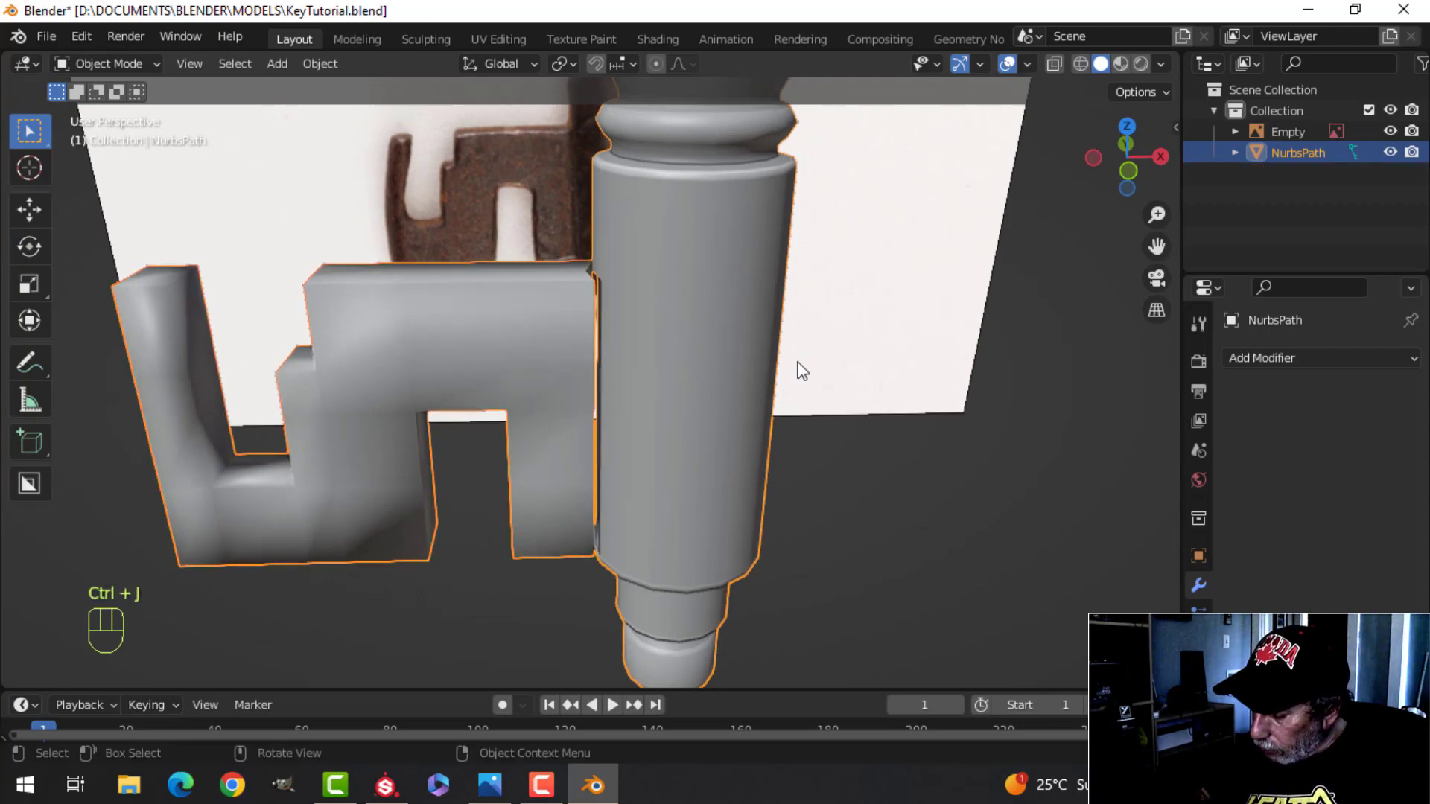
Step: Edit the joined mesh in front wireframe view and add a loop cut around the shaft level with the bit's upper inner edge row
{"action": "key", "text": "KP_1"}
{"action": "key", "text": "Tab"}
{"action": "middle_click_drag", "start_coordinate": [798, 367], "coordinate": [697, 446], "text": "shift"}
{"action": "scroll", "coordinate": [689, 435], "scroll_direction": "up", "scroll_amount": 2}
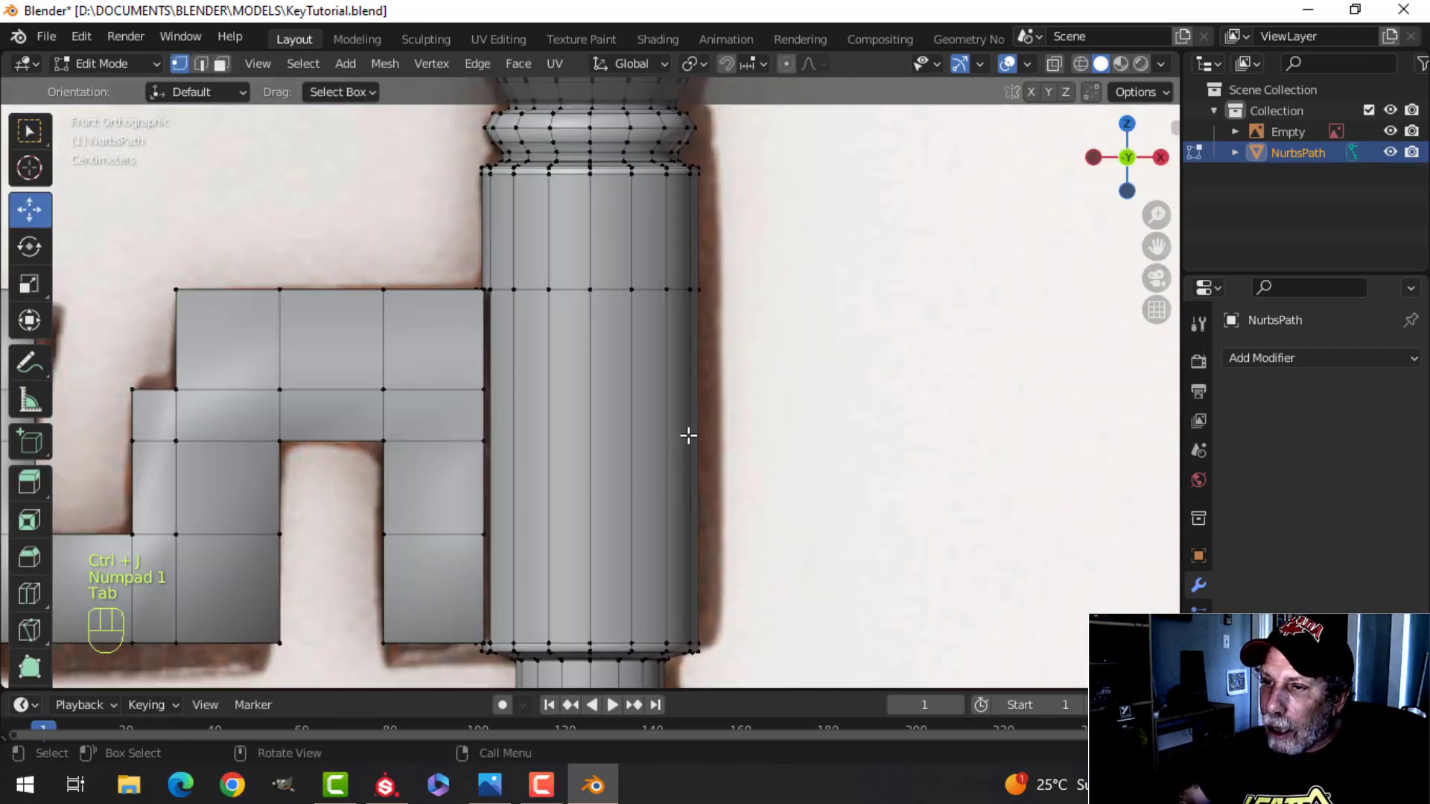
{"action": "key", "text": "z"}
{"action": "left_click", "coordinate": [561, 444]}
{"action": "scroll", "coordinate": [588, 437], "scroll_direction": "up", "scroll_amount": 3}
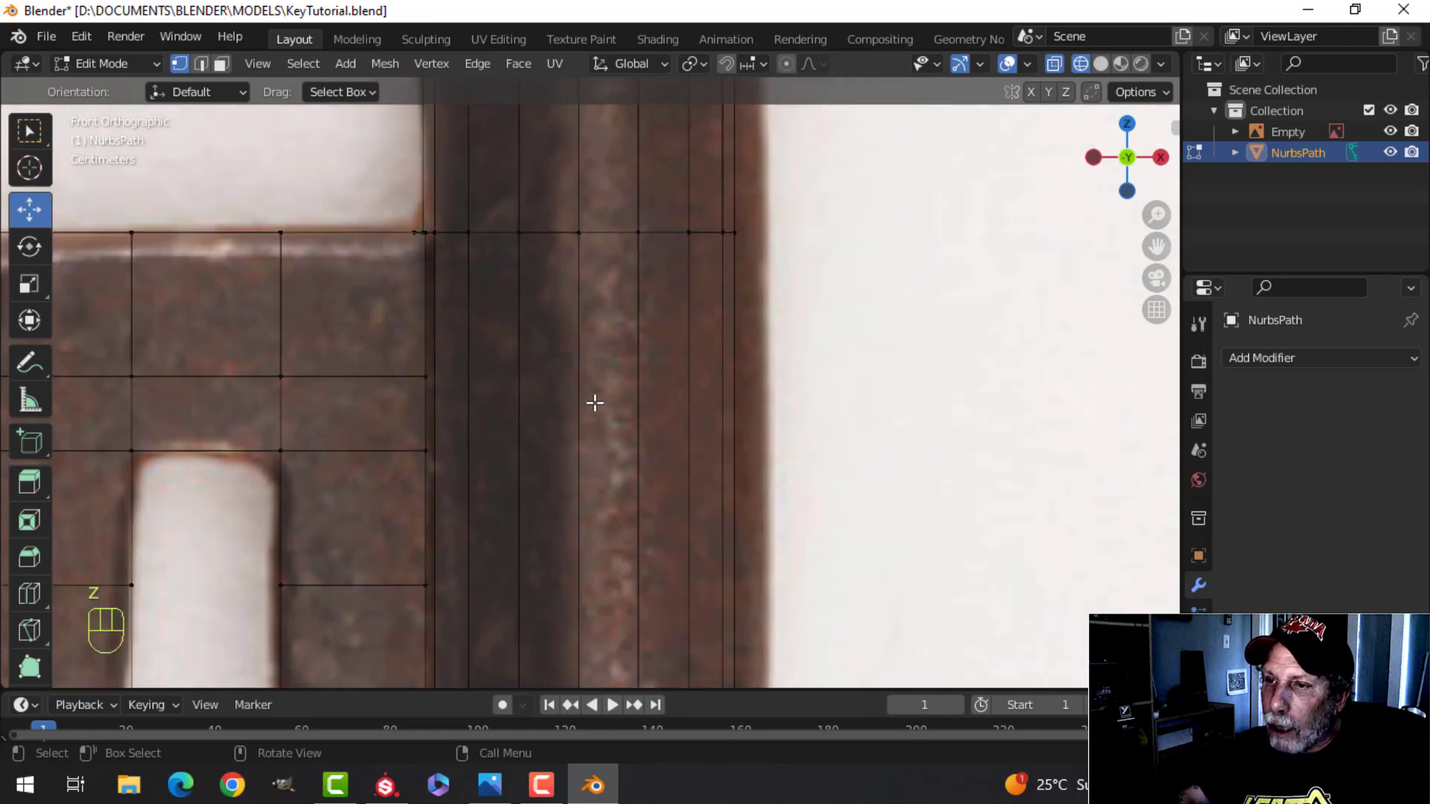
{"action": "middle_click_drag", "start_coordinate": [594, 403], "coordinate": [643, 394], "text": "shift"}
{"action": "key", "text": "ctrl+r"}
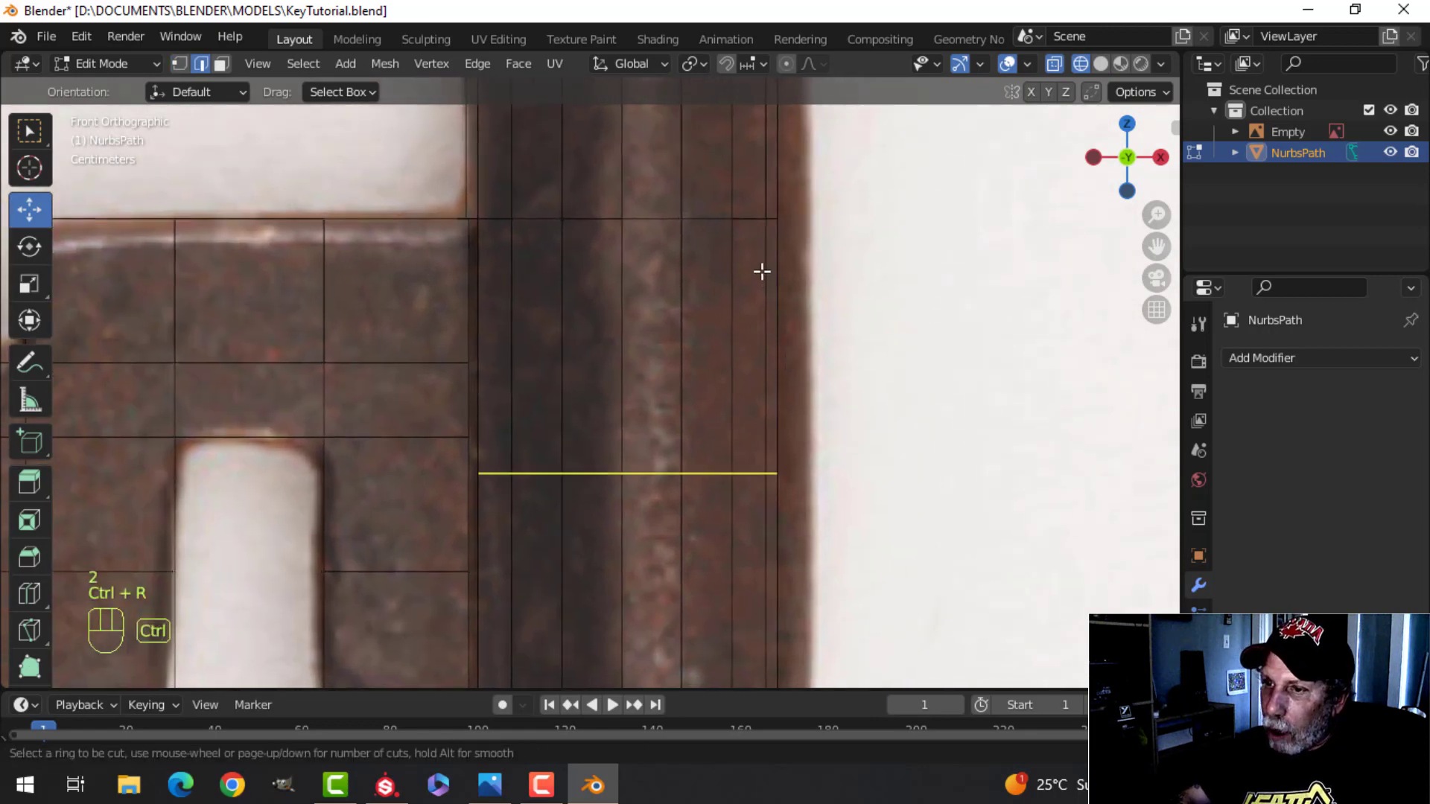
{"action": "left_click", "coordinate": [761, 270]}
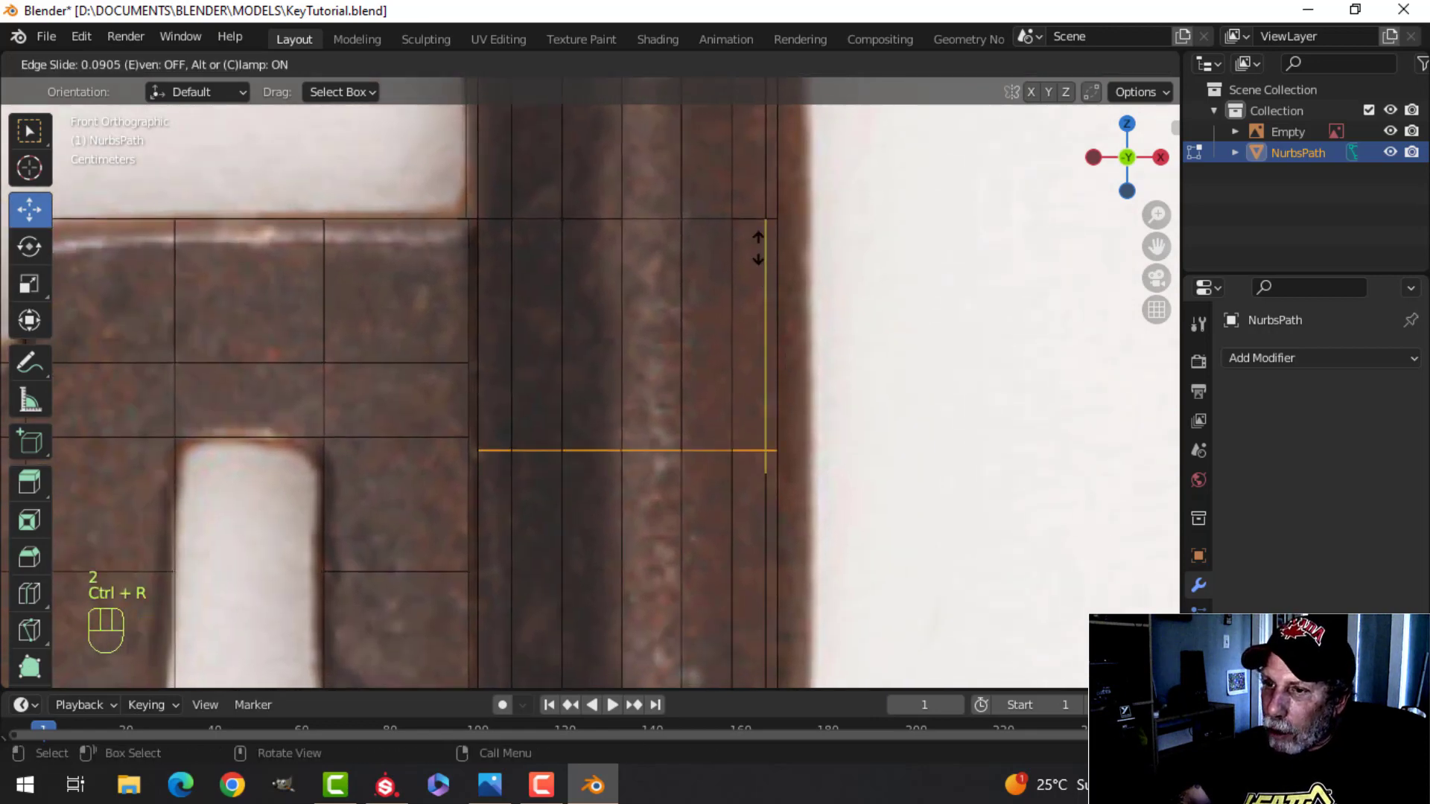
{"action": "left_click", "coordinate": [729, 162]}
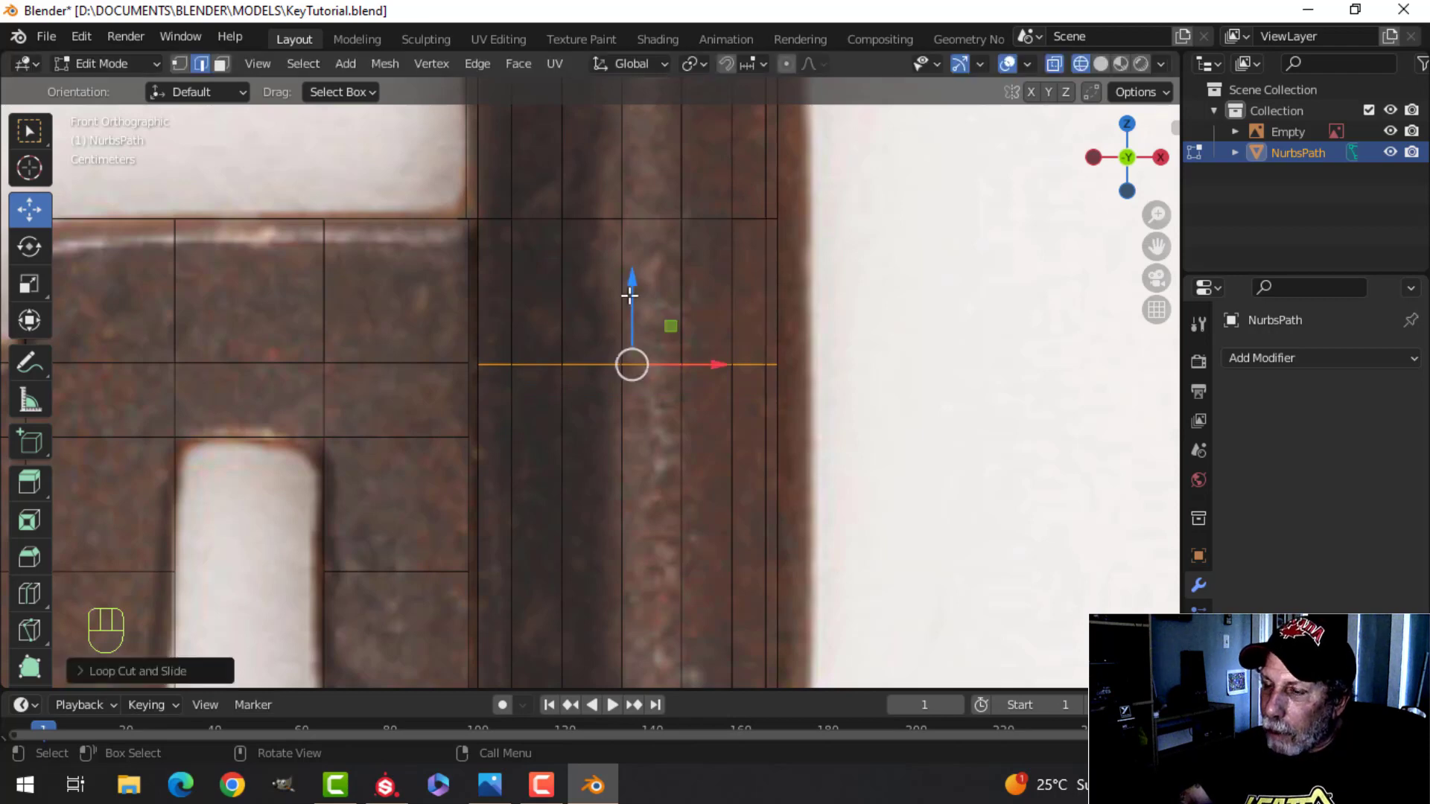
Step: Add two more loop cuts around the shaft, level with the top of the bit's slot and with its lower edge row
{"action": "middle_click_drag", "start_coordinate": [511, 391], "coordinate": [608, 421], "text": "shift"}
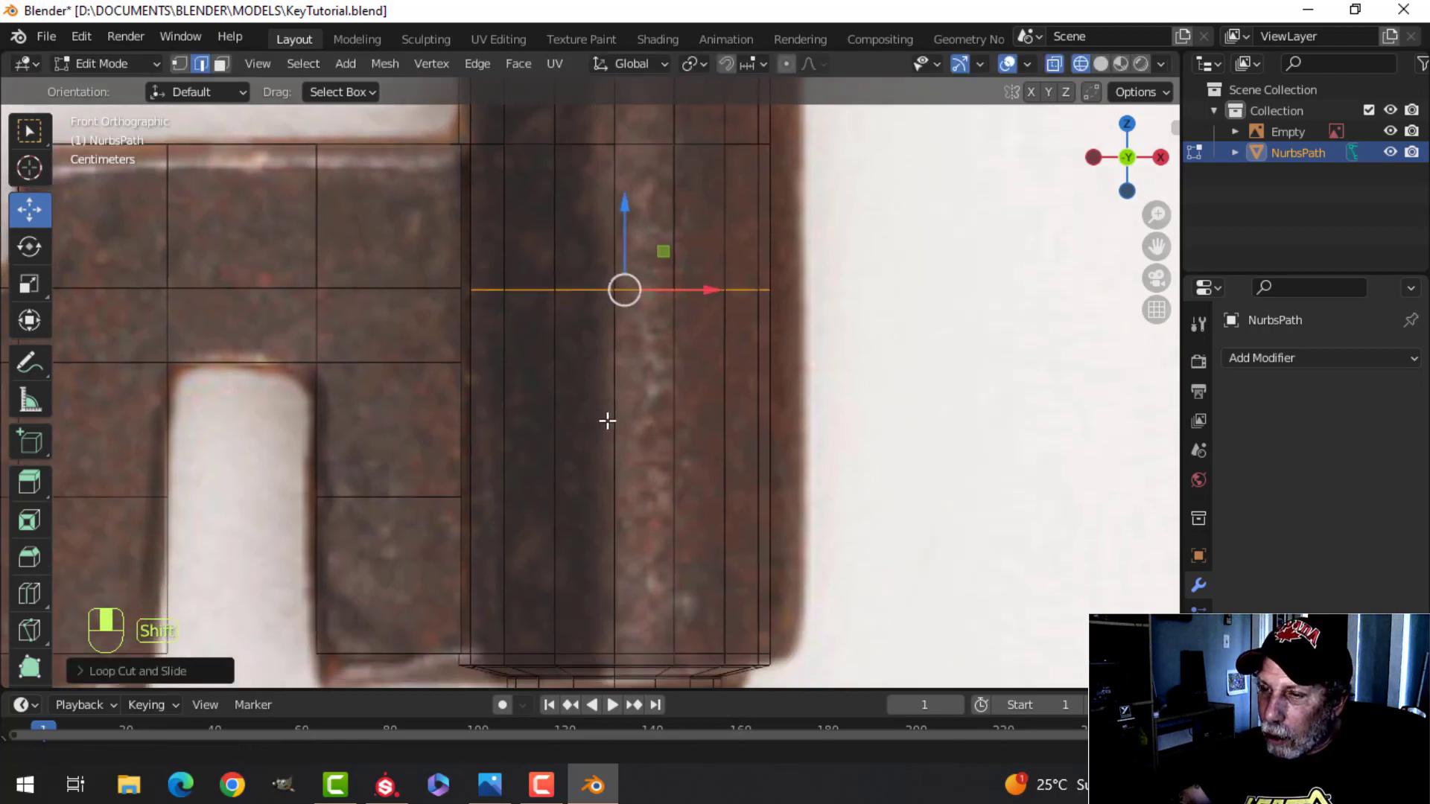
{"action": "key", "text": "ctrl+r"}
{"action": "left_click", "coordinate": [500, 358]}
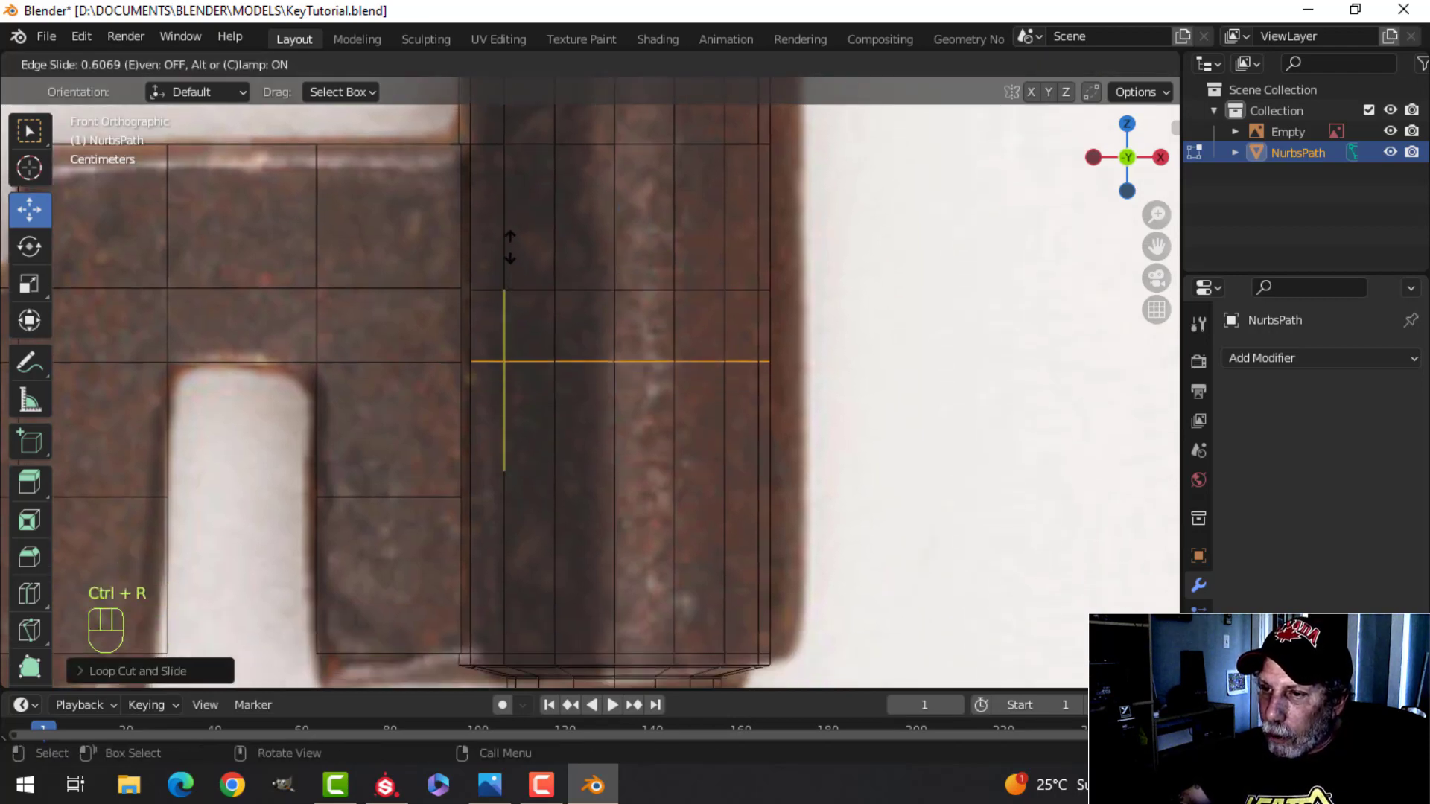
{"action": "left_click", "coordinate": [507, 347]}
{"action": "key", "text": "ctrl+r"}
{"action": "left_click", "coordinate": [510, 489]}
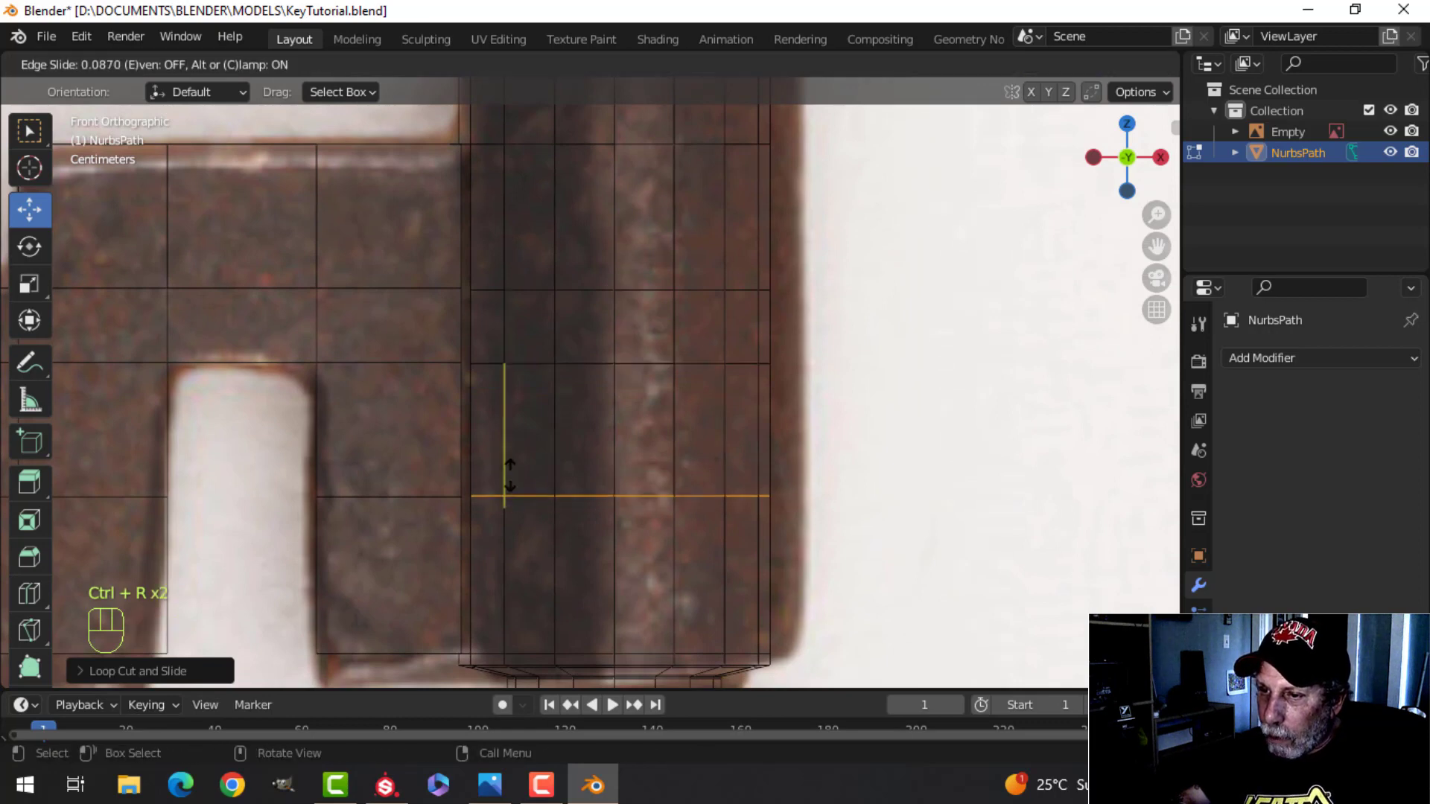
{"action": "left_click", "coordinate": [507, 479]}
{"action": "key", "text": "alt+a"}
Step: Restore solid shading and fill the front half of the gap between the bit's top edge and the shaft
{"action": "middle_click_drag", "start_coordinate": [594, 479], "coordinate": [626, 514]}
{"action": "key", "text": "z"}
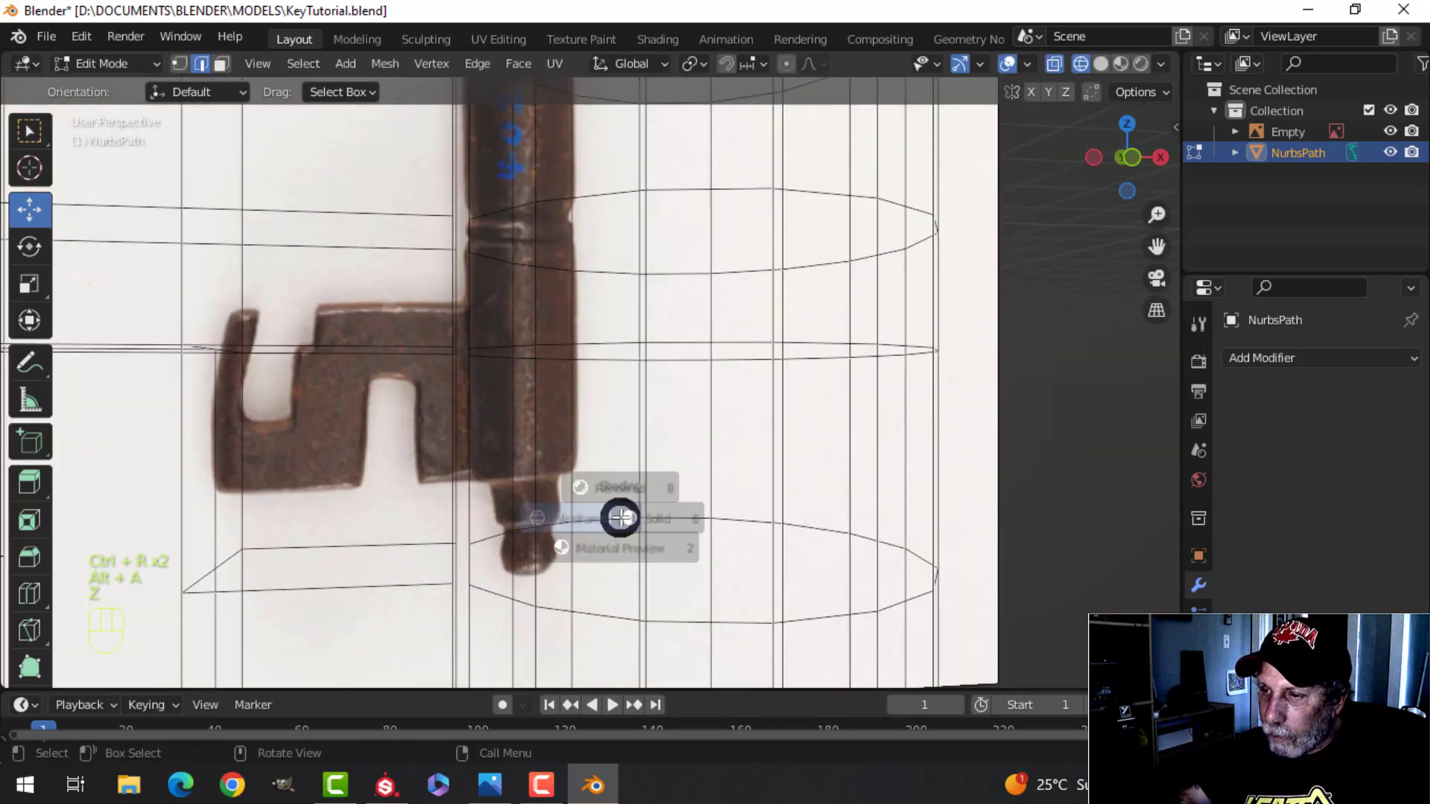
{"action": "left_click", "coordinate": [770, 519]}
{"action": "mouse_move", "coordinate": [671, 424]}
{"action": "middle_mouse_down"}
{"action": "mouse_move", "coordinate": [654, 424]}
{"action": "mouse_move", "coordinate": [674, 429]}
{"action": "mouse_move", "coordinate": [702, 360]}
{"action": "mouse_move", "coordinate": [628, 533]}
{"action": "mouse_move", "coordinate": [591, 409]}
{"action": "mouse_move", "coordinate": [621, 537]}
{"action": "middle_mouse_up"}
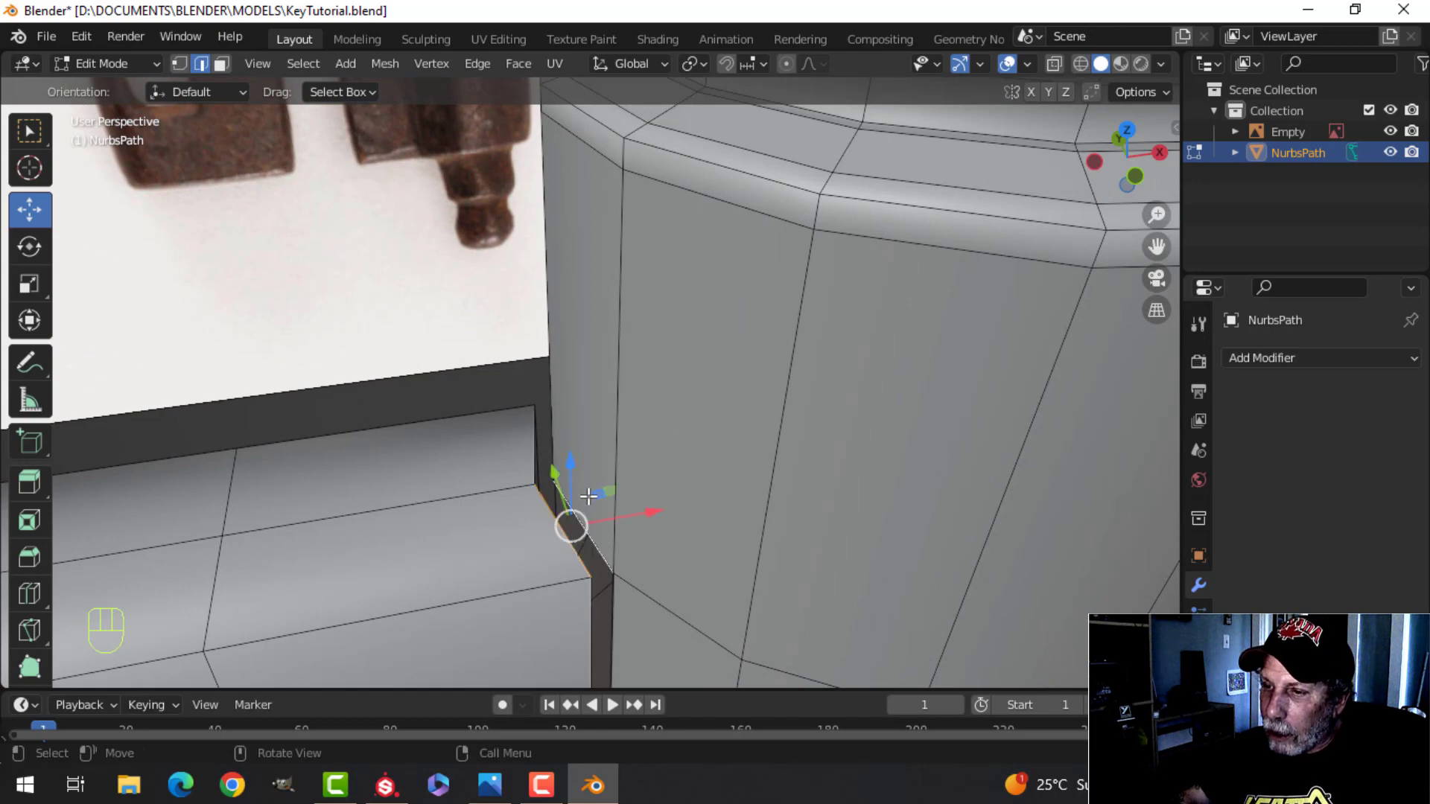
{"action": "key", "text": "f"}
{"action": "middle_click_drag", "start_coordinate": [581, 453], "coordinate": [686, 495], "text": "shift"}
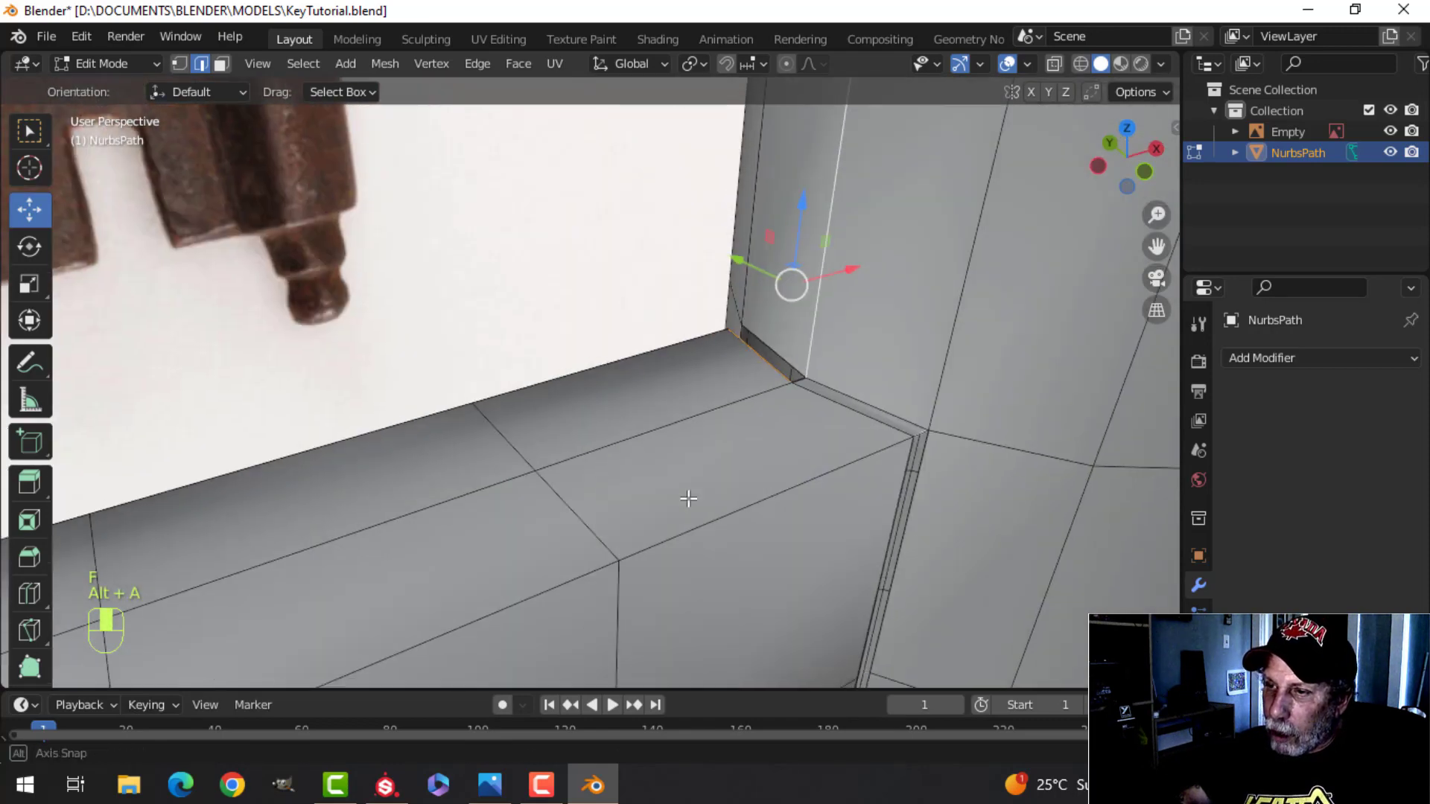
Step: Fill the back half of the gap between the bit's top edge and the shaft
{"action": "key", "text": "f"}
{"action": "key", "text": "ctrl+z"}
{"action": "middle_click_drag", "start_coordinate": [772, 443], "coordinate": [762, 423]}
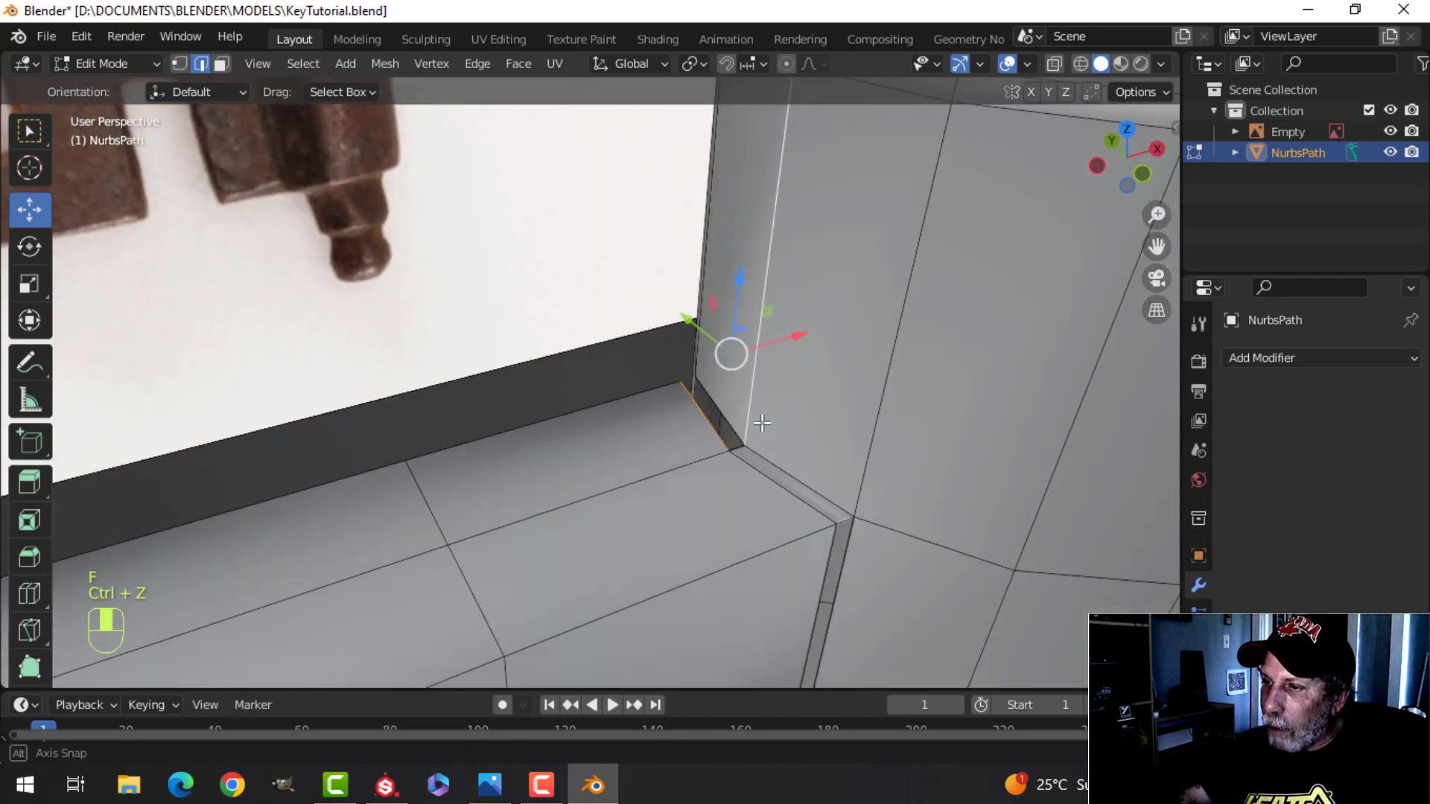
{"action": "key", "text": "f"}
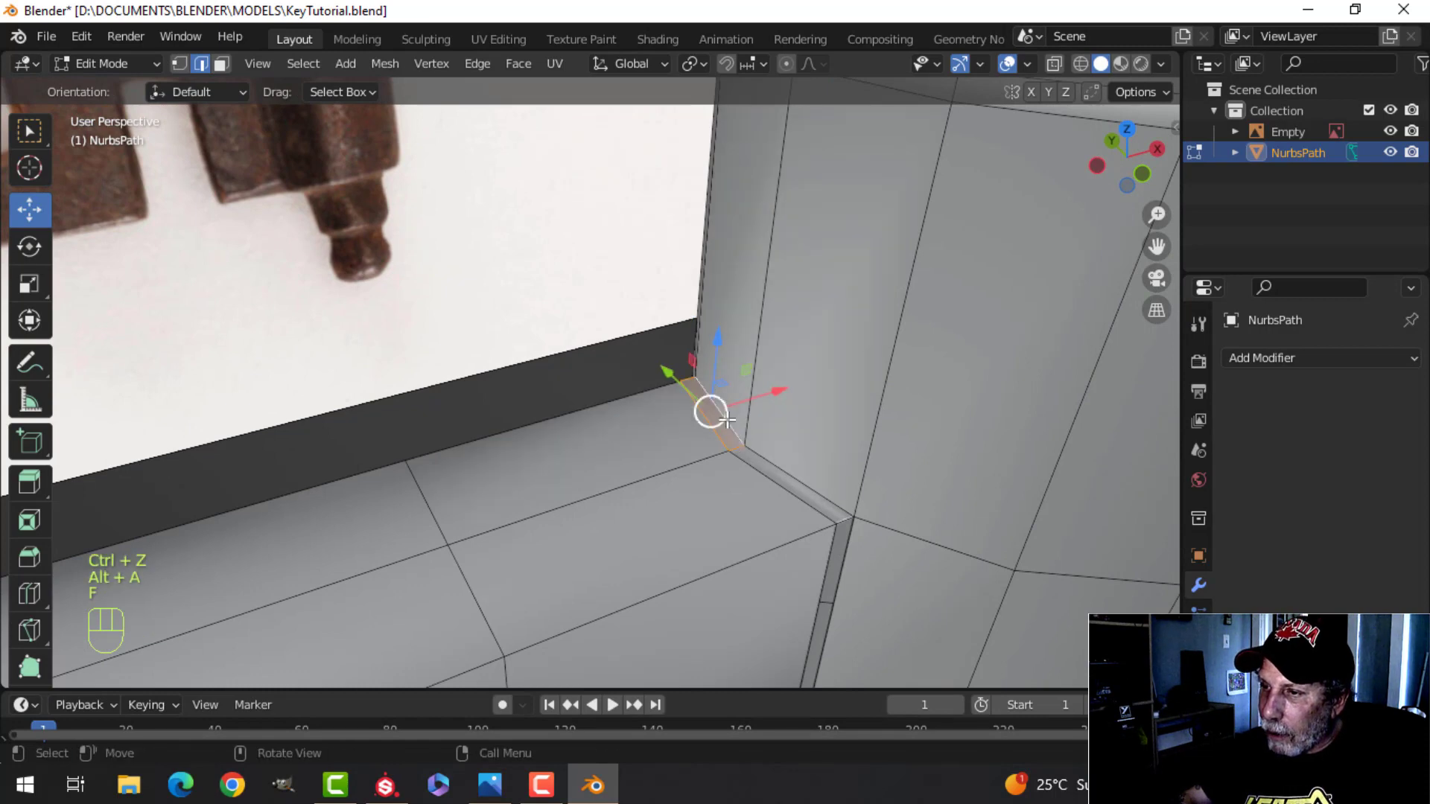
Step: Fill the vertical gap segments between the bit's front side and the shaft
{"action": "middle_click_drag", "start_coordinate": [760, 521], "coordinate": [641, 411]}
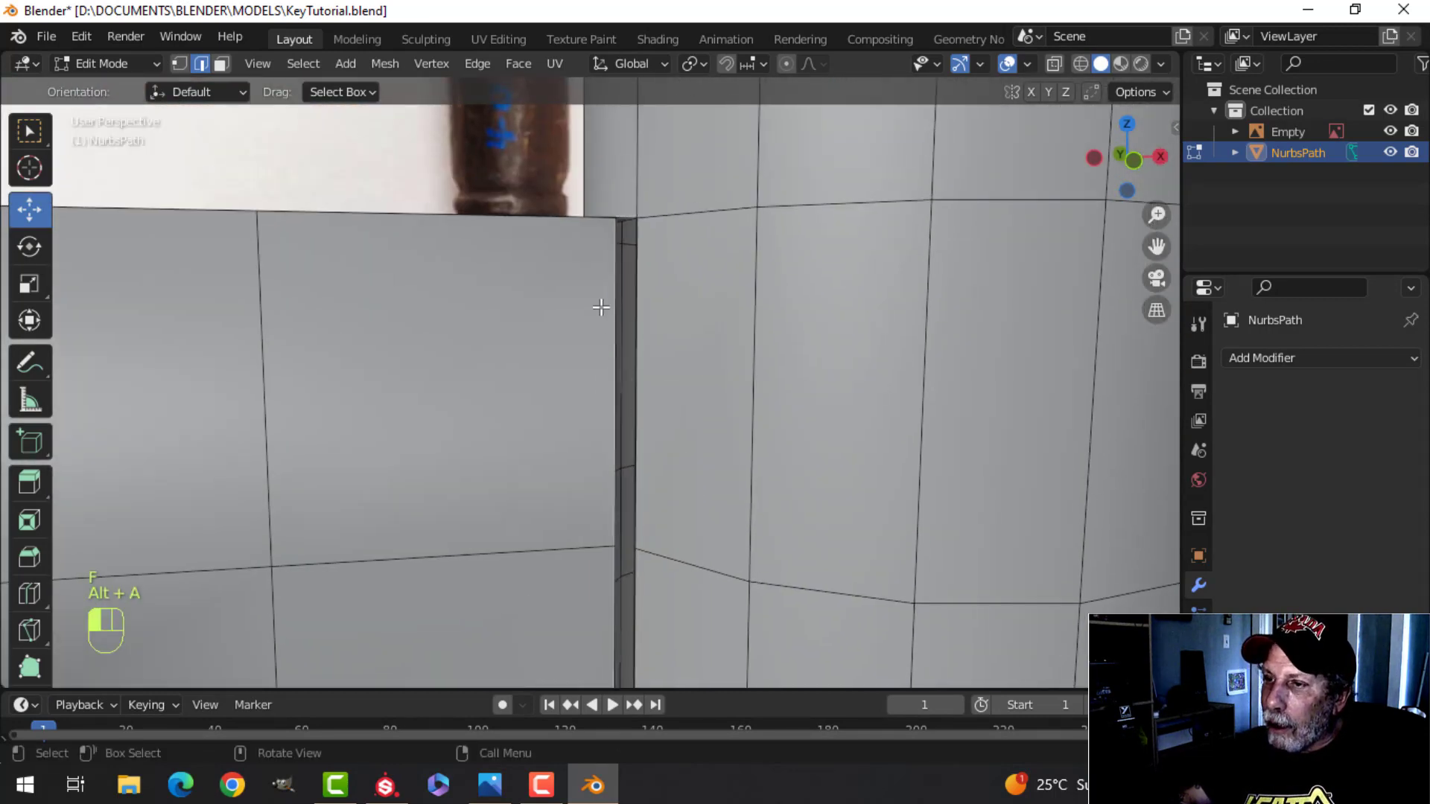
{"action": "middle_click_drag", "start_coordinate": [649, 277], "coordinate": [619, 319], "text": "shift"}
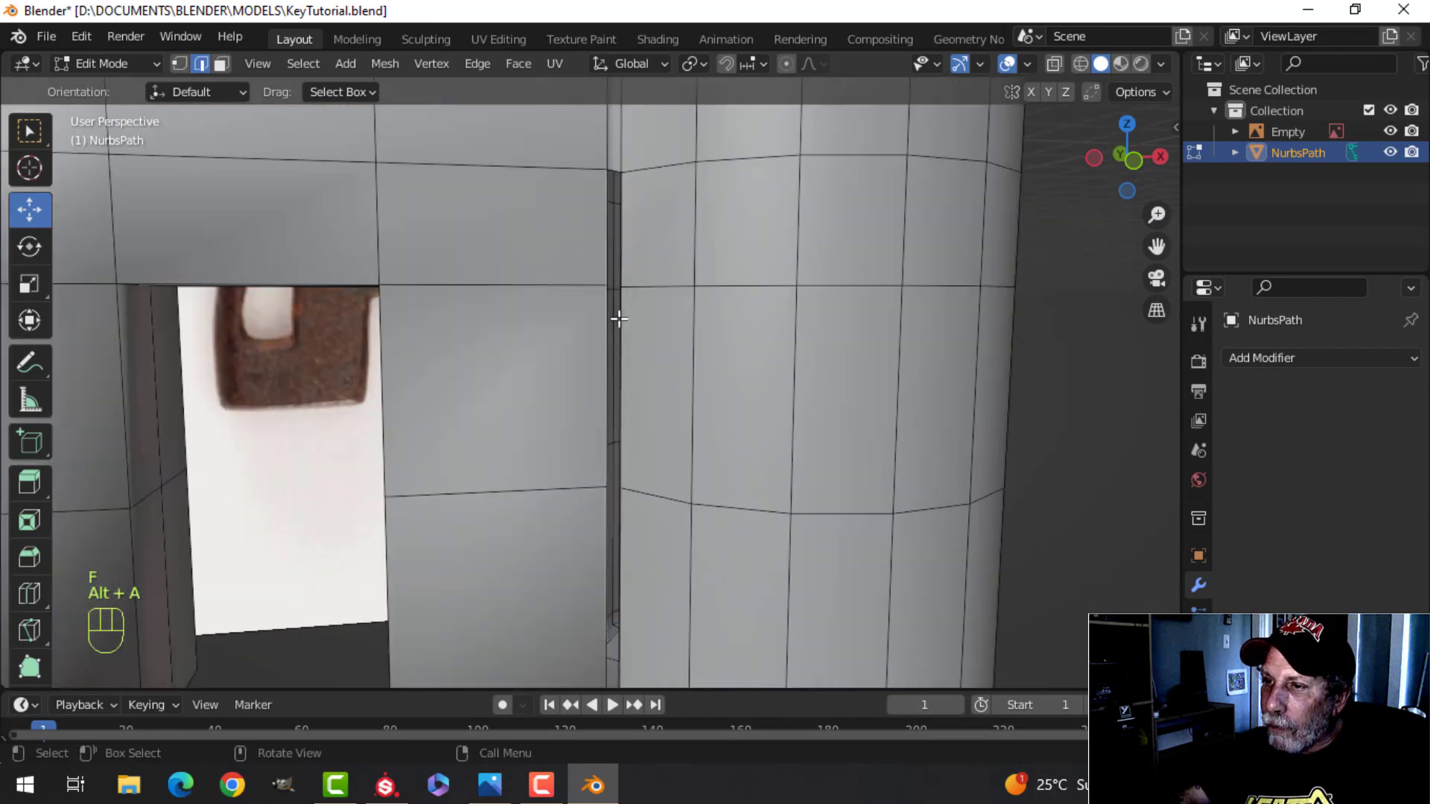
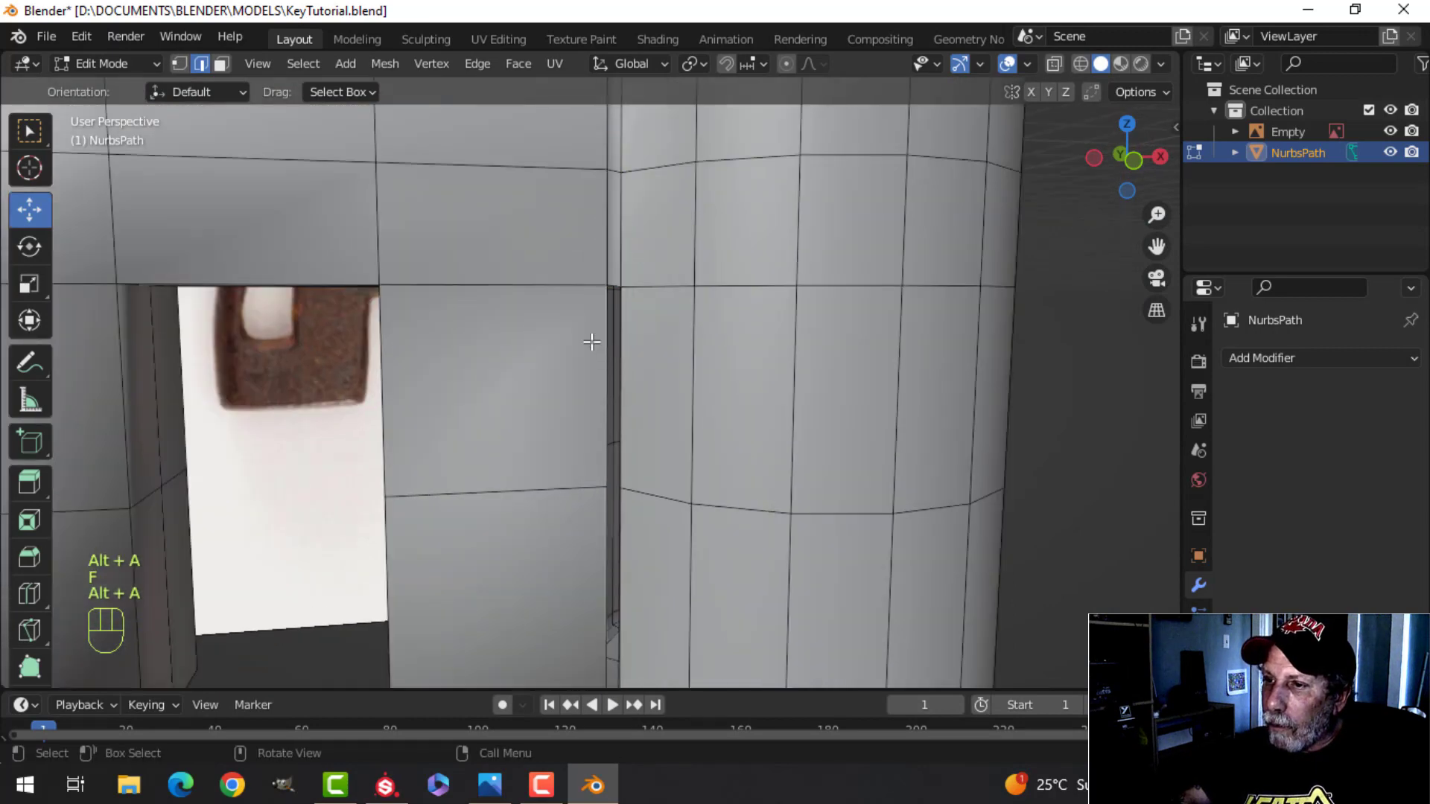
{"action": "key", "text": "f"}
{"action": "key", "text": "alt+a"}
Step: Fill both halves of the gap between the bit's bottom edge and the shaft
{"action": "mouse_move", "coordinate": [664, 431]}
{"action": "middle_mouse_down"}
{"action": "mouse_move", "coordinate": [681, 522]}
{"action": "mouse_move", "coordinate": [693, 432]}
{"action": "middle_mouse_up"}
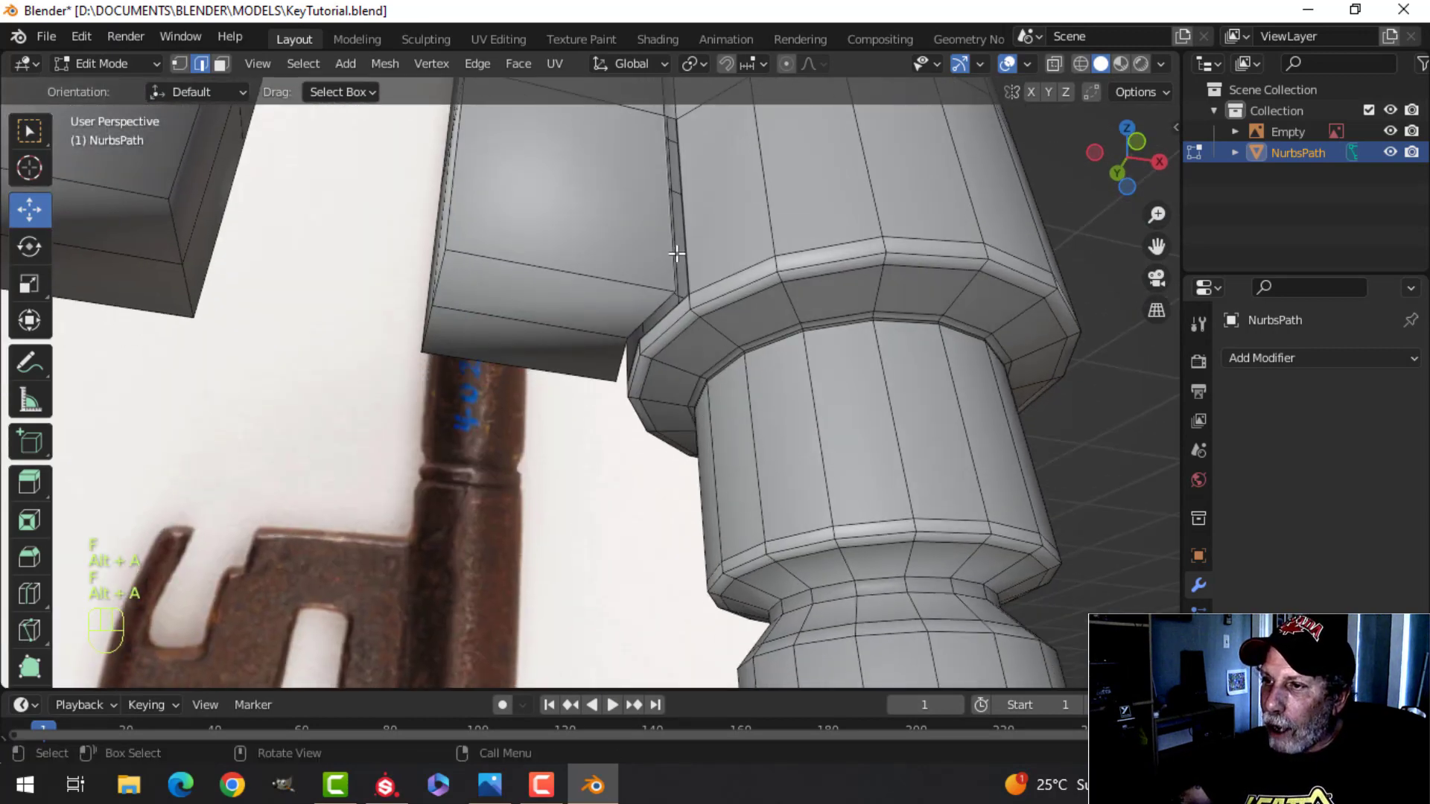
{"action": "scroll", "coordinate": [708, 275], "scroll_direction": "up", "scroll_amount": 6}
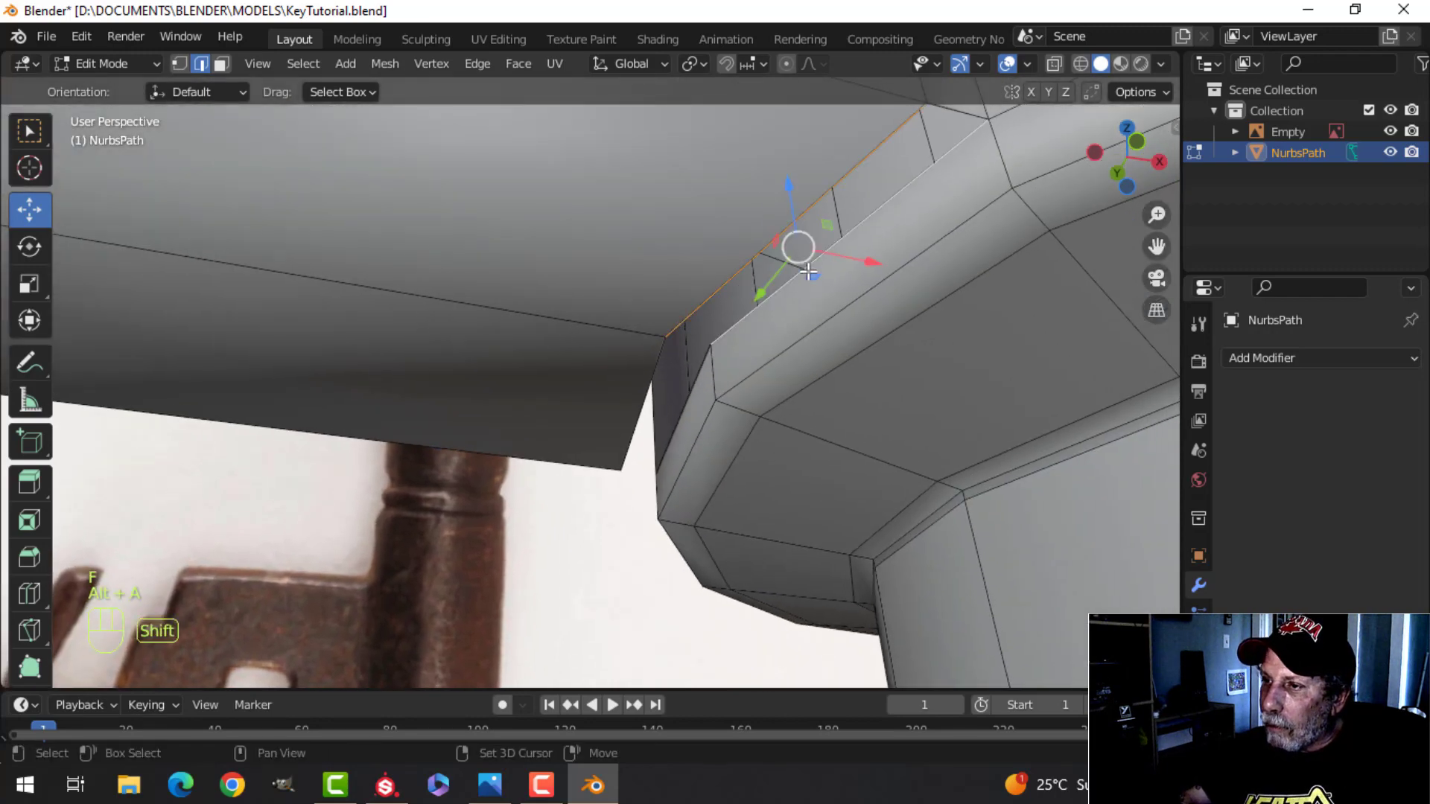
{"action": "key", "text": "alt+a"}
{"action": "key", "text": "f"}
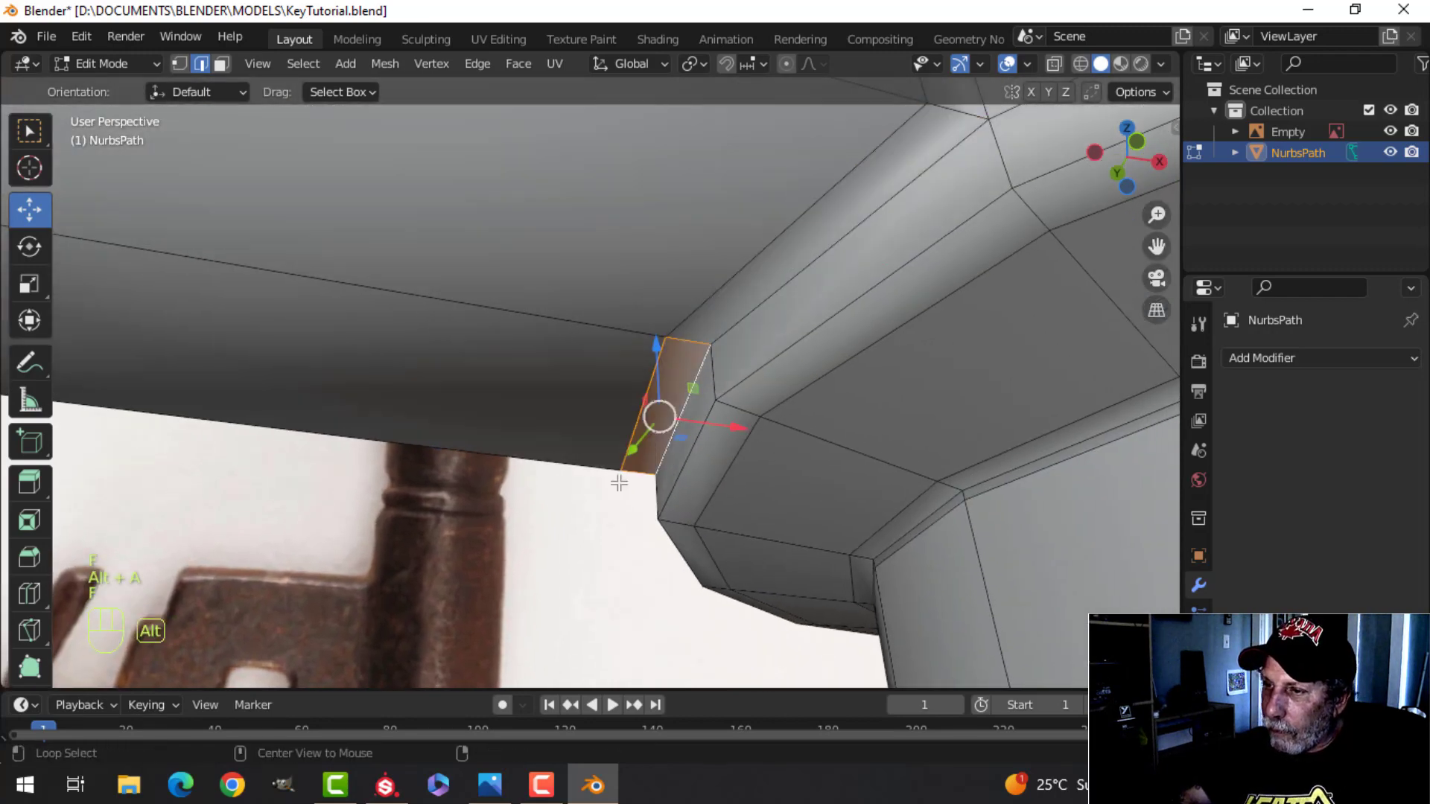
{"action": "key", "text": "alt+a"}
Step: Fill the lowest gap segment between the bit's back side and the shaft
{"action": "scroll", "coordinate": [680, 446], "scroll_direction": "down", "scroll_amount": 5}
{"action": "middle_click_drag", "start_coordinate": [680, 447], "coordinate": [656, 274]}
{"action": "scroll", "coordinate": [718, 451], "scroll_direction": "up", "scroll_amount": 6}
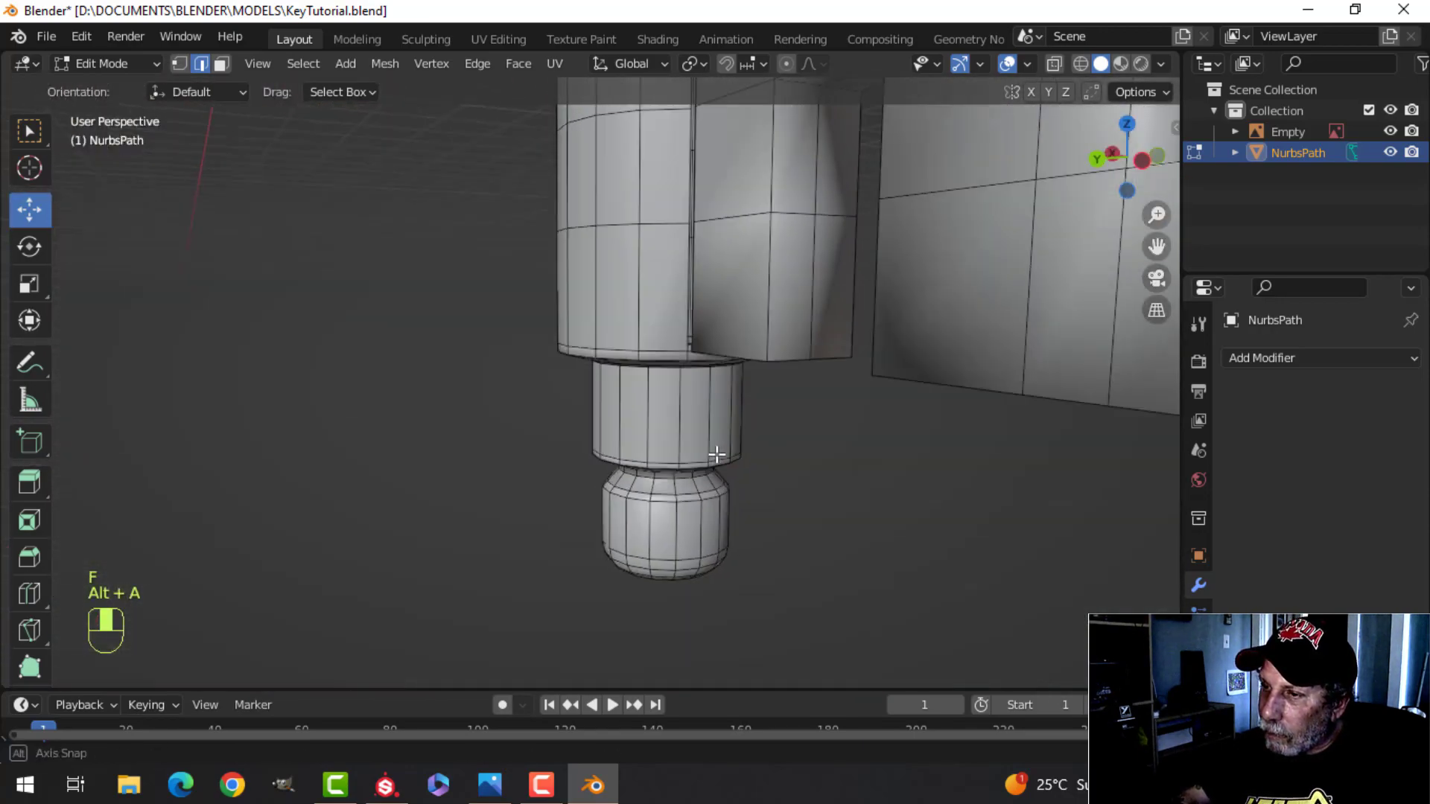
{"action": "middle_click_drag", "start_coordinate": [718, 409], "coordinate": [780, 373]}
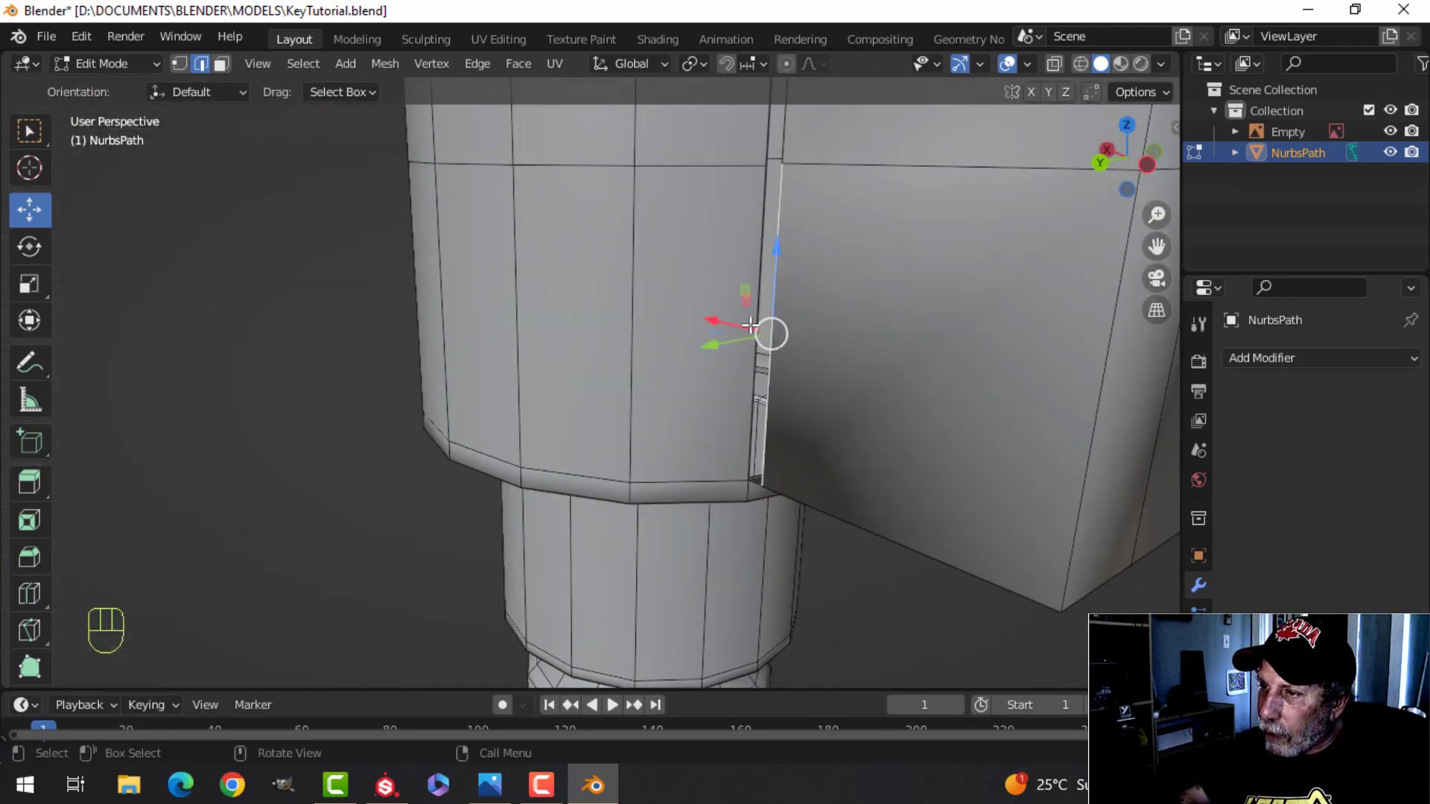
{"action": "key", "text": "f"}
{"action": "key", "text": "a"}
{"action": "key", "text": "alt+a"}
Step: Fill the two middle gap segments between the bit's back side and the shaft
{"action": "scroll", "coordinate": [763, 313], "scroll_direction": "down", "scroll_amount": 3}
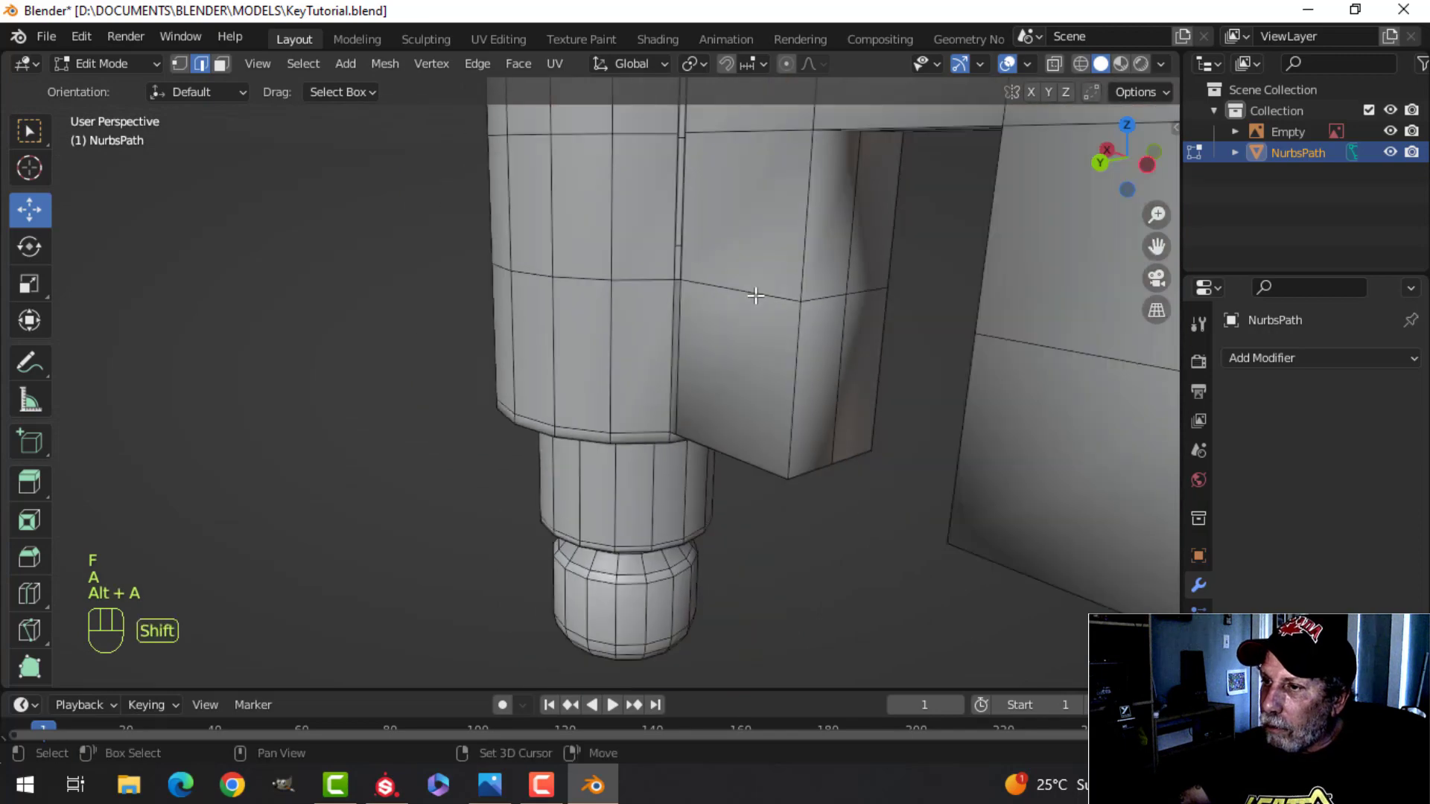
{"action": "scroll", "coordinate": [745, 473], "scroll_direction": "up", "scroll_amount": 6}
{"action": "scroll", "coordinate": [746, 474], "scroll_direction": "up", "scroll_amount": 2}
{"action": "key", "text": "f"}
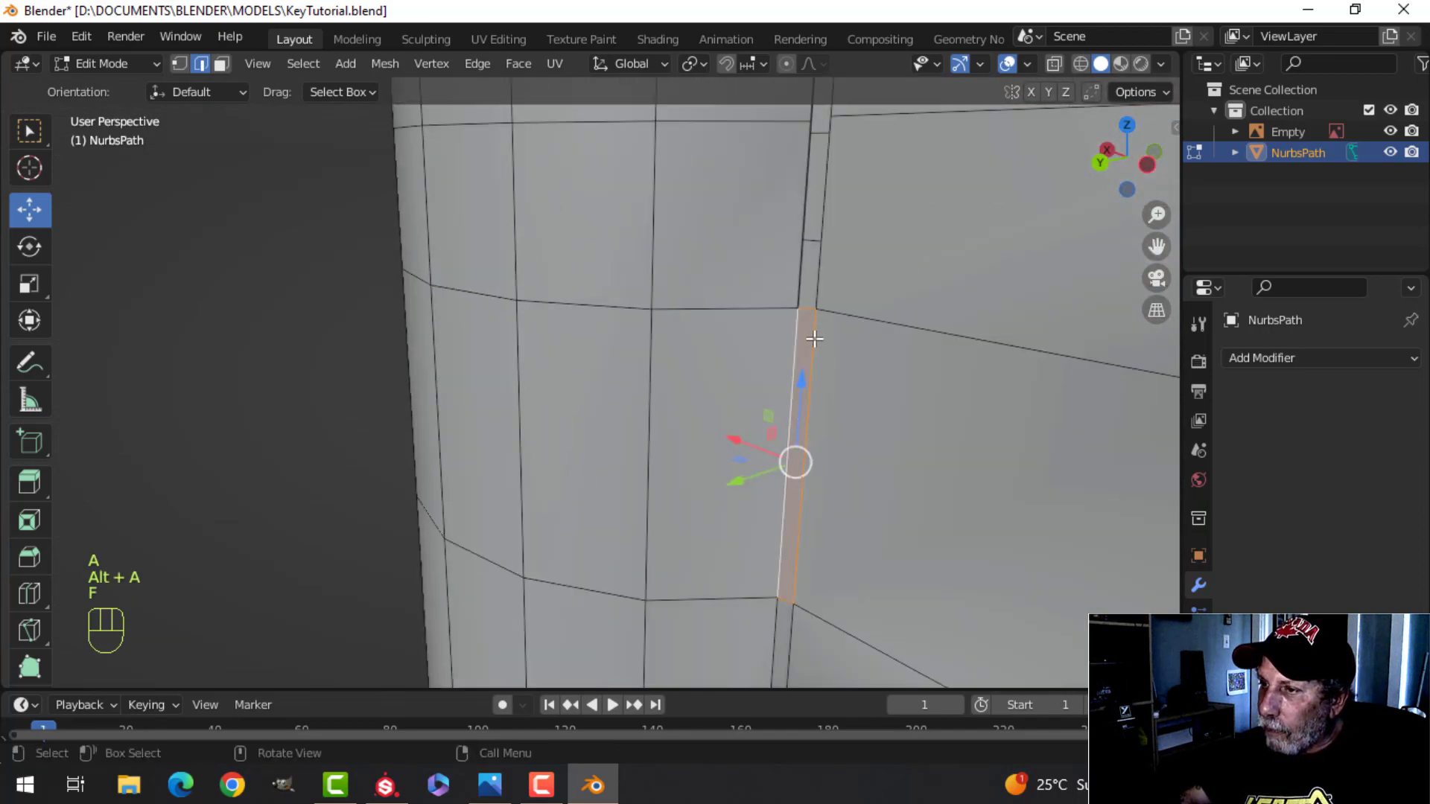
{"action": "key", "text": "alt+a"}
{"action": "key", "text": "f"}
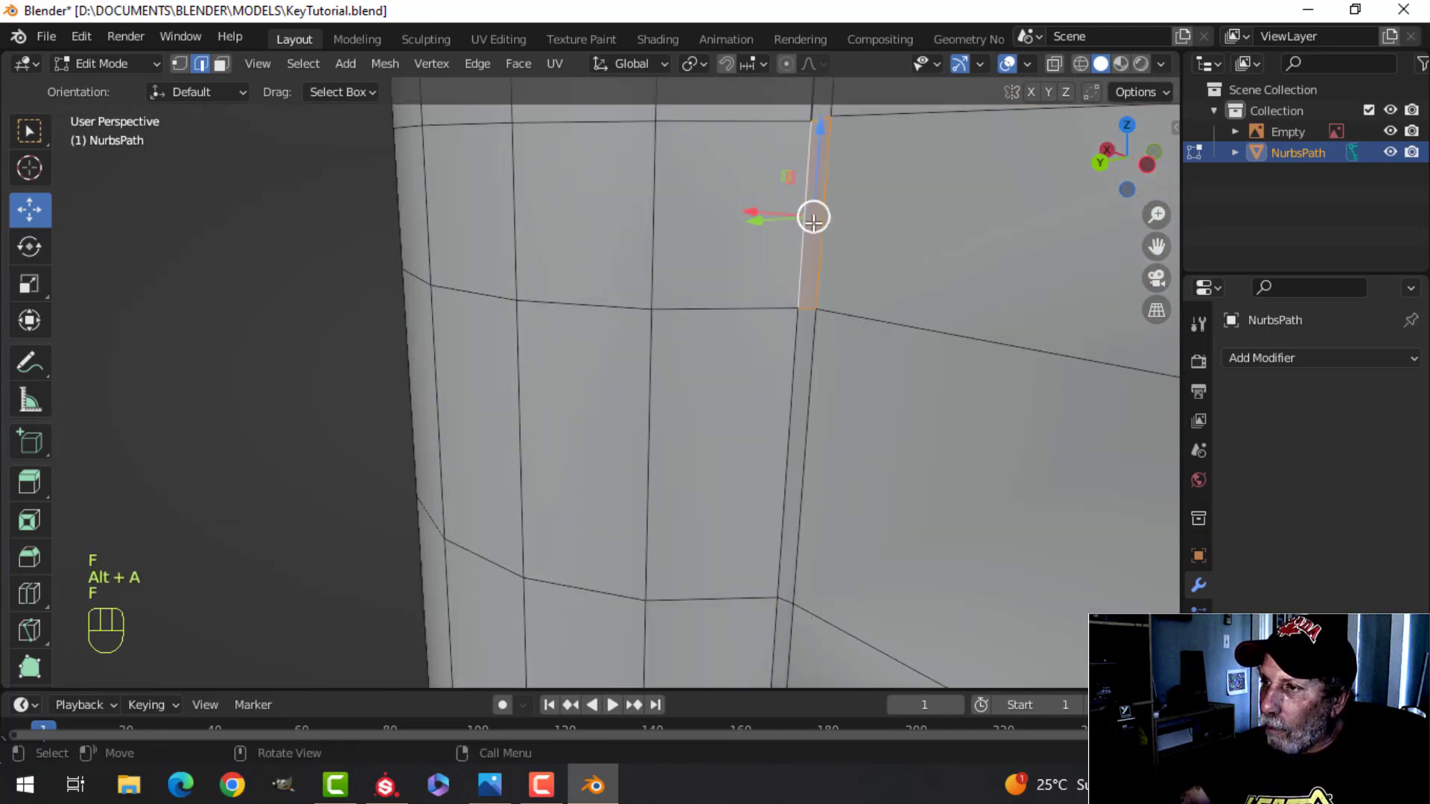
{"action": "key", "text": "alt+a"}
Step: Fill the uppermost gap segment between the bit's back side and the shaft
{"action": "scroll", "coordinate": [789, 290], "scroll_direction": "down", "scroll_amount": 3}
{"action": "scroll", "coordinate": [787, 295], "scroll_direction": "up", "scroll_amount": 4}
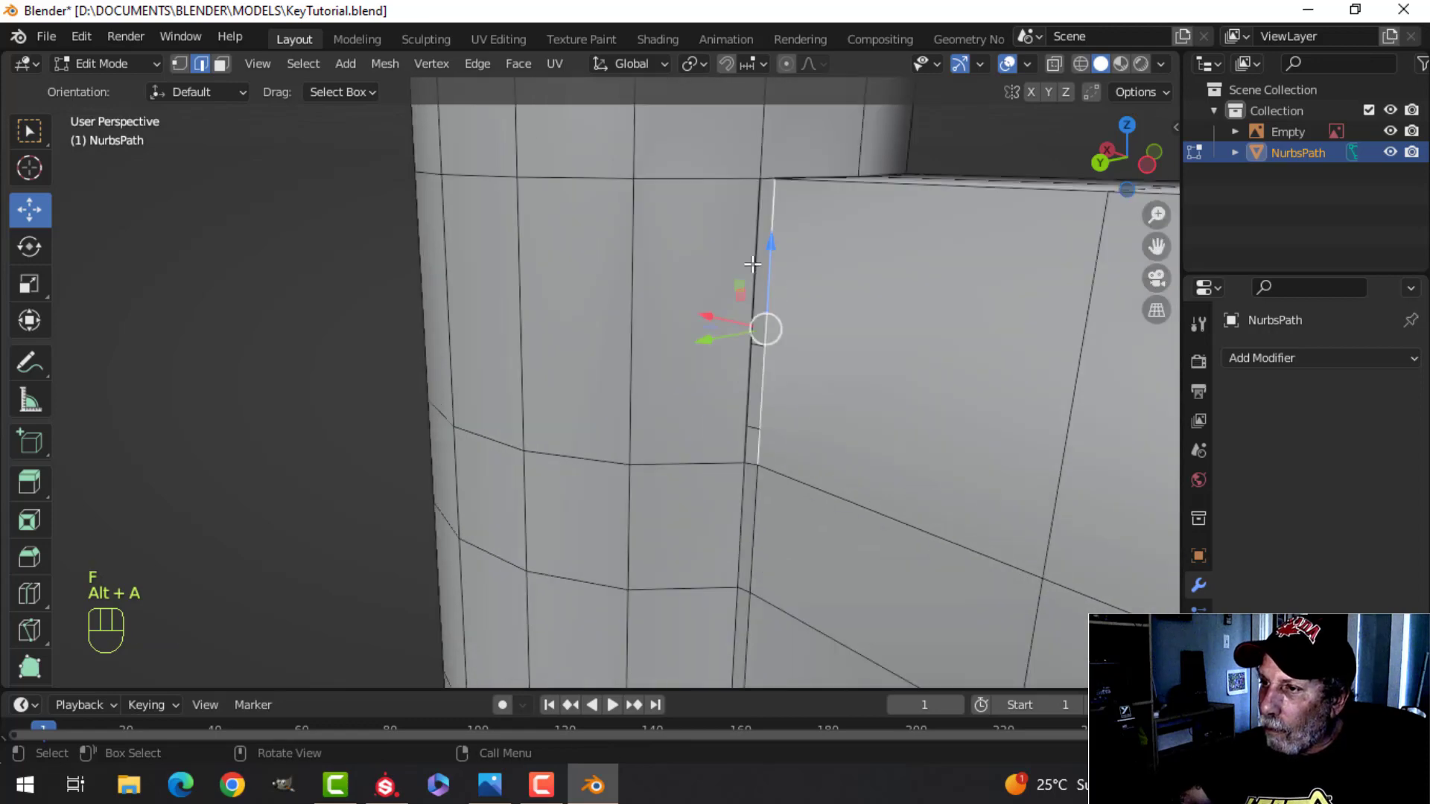
{"action": "key", "text": "f"}
{"action": "key", "text": "alt+a"}
Step: Select the whole mesh, recalculate its normals and merge its vertices by distance
{"action": "scroll", "coordinate": [760, 283], "scroll_direction": "down", "scroll_amount": 4}
{"action": "middle_click_drag", "start_coordinate": [759, 283], "coordinate": [648, 313]}
{"action": "key", "text": "a"}
{"action": "middle_click_drag", "start_coordinate": [695, 431], "coordinate": [740, 419]}
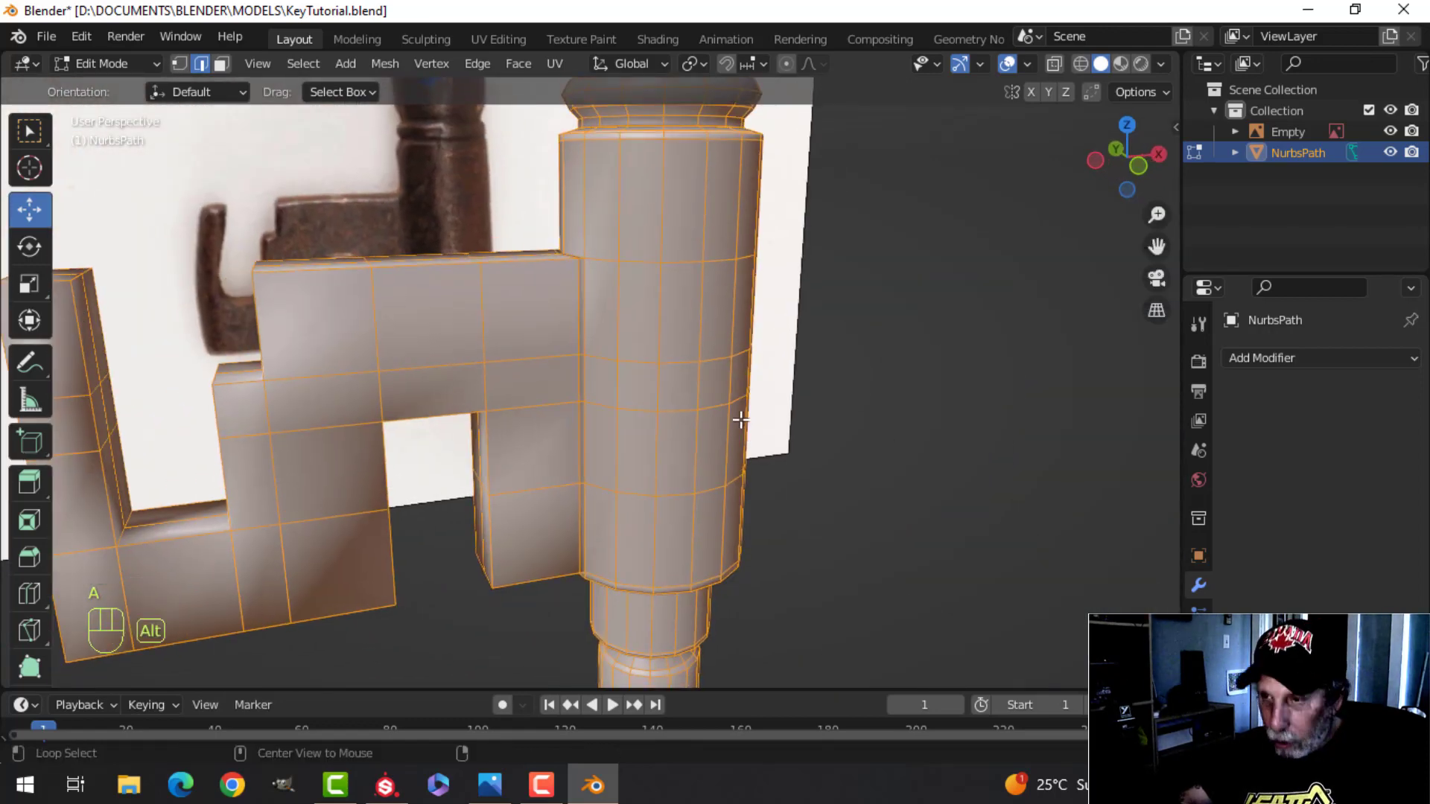
{"action": "key", "text": "alt+n"}
{"action": "left_click", "coordinate": [745, 419]}
{"action": "key", "text": "m"}
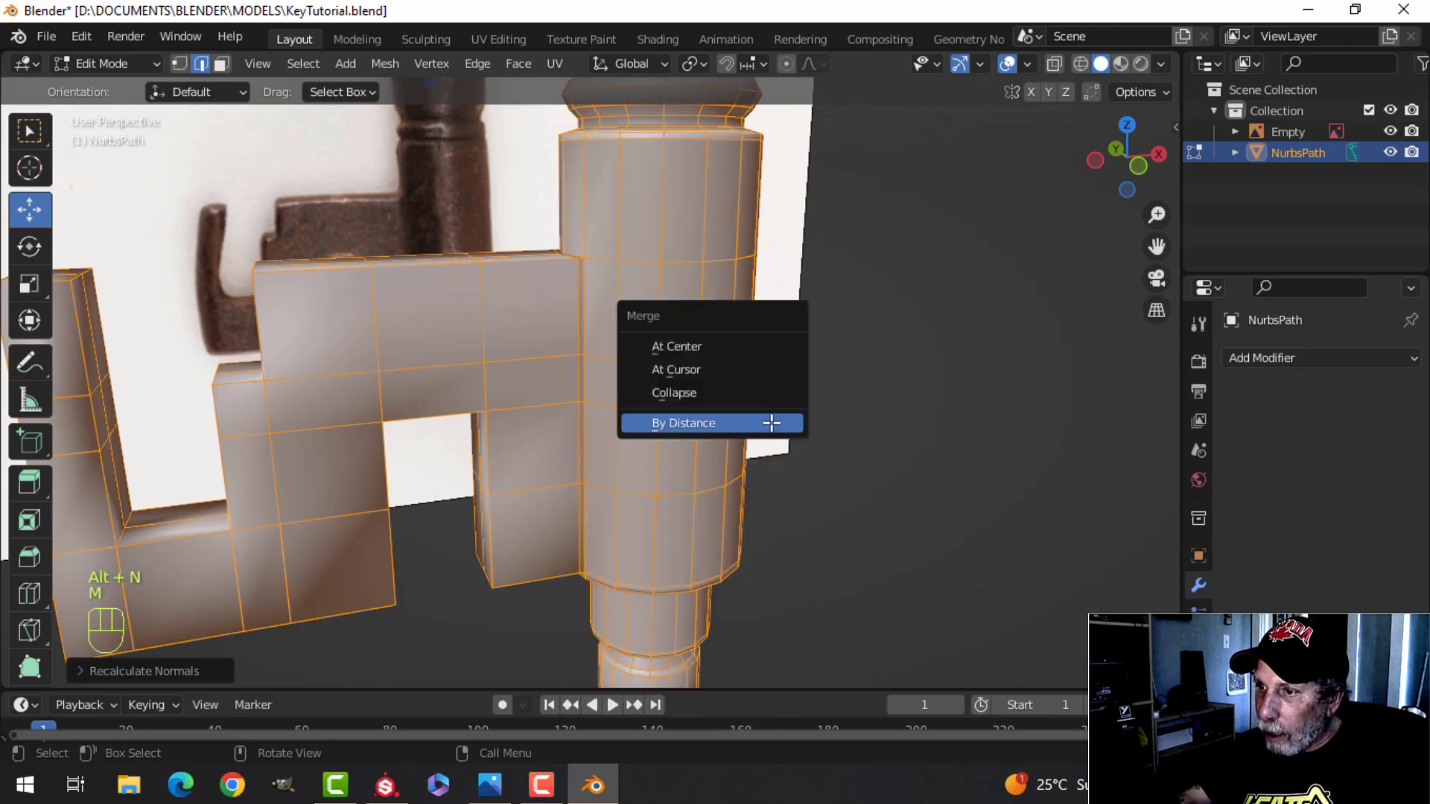
{"action": "left_click", "coordinate": [771, 422]}
Step: Return to object mode and add a Subdivision Surface modifier to the key with viewport level 2
{"action": "key", "text": "Tab"}
{"action": "left_click", "coordinate": [1274, 363]}
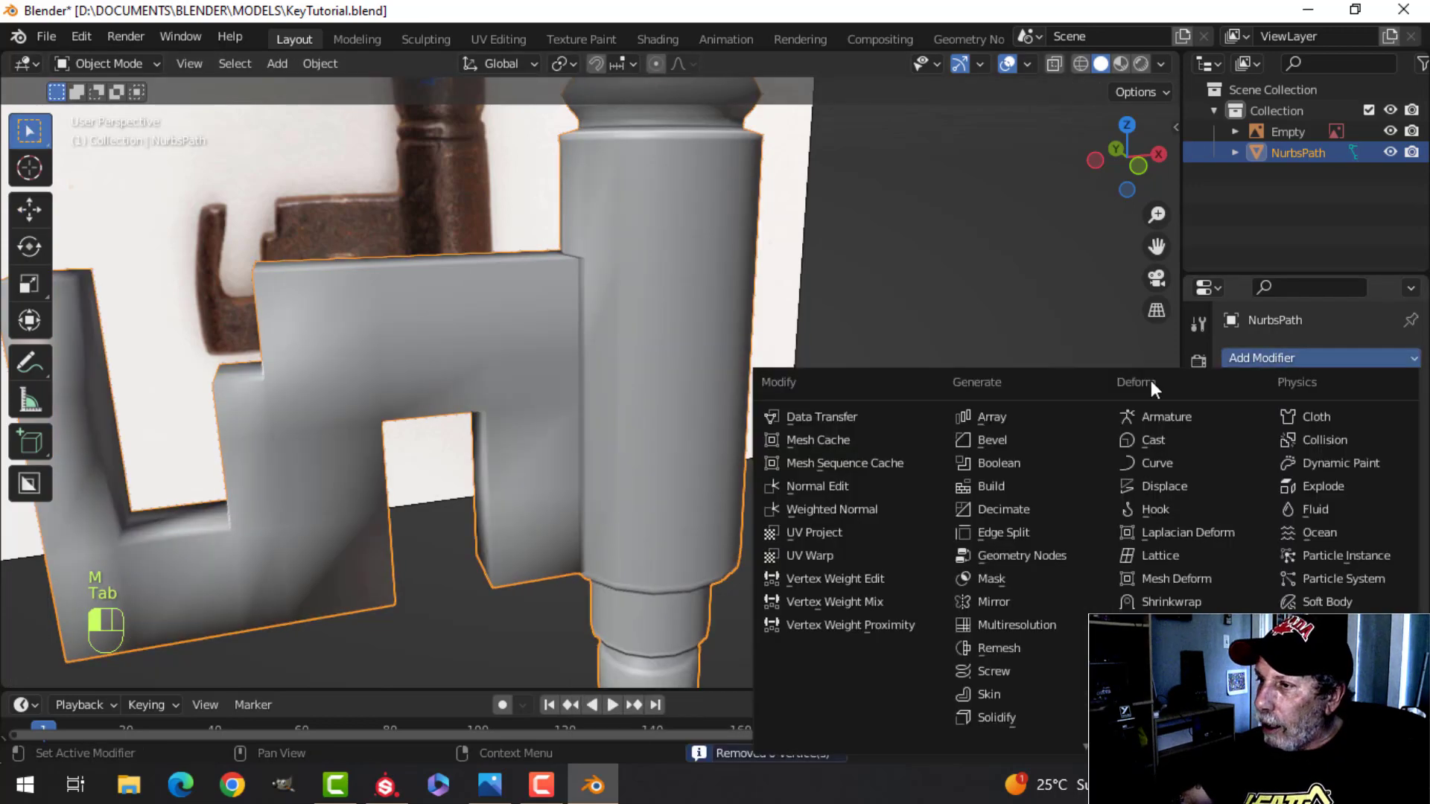
{"action": "scroll", "coordinate": [1025, 732], "scroll_direction": "down", "scroll_amount": 2}
{"action": "left_click", "coordinate": [1011, 665]}
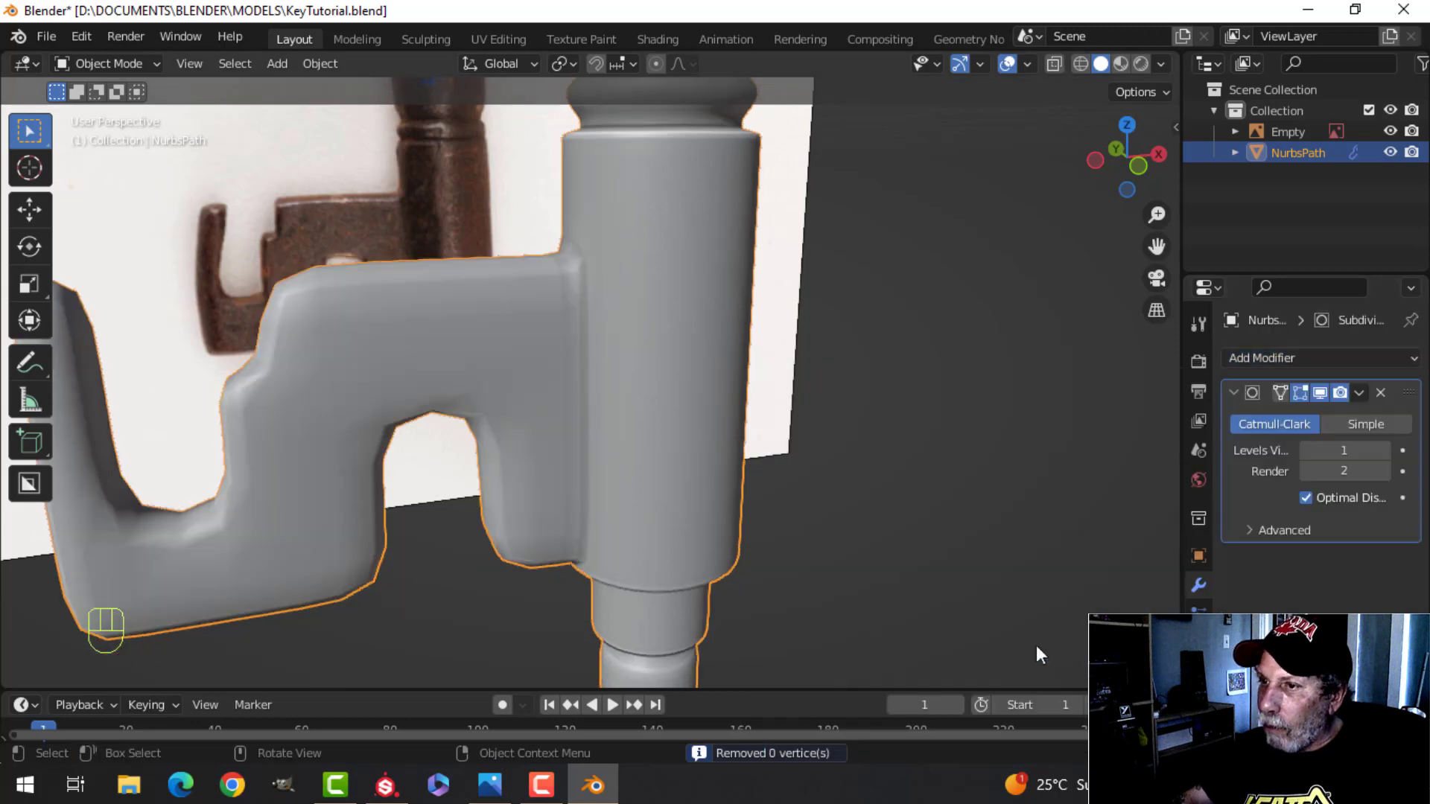
{"action": "left_click", "coordinate": [1383, 452]}
Step: Shade the key smooth and leave it selected
{"action": "middle_click_drag", "start_coordinate": [597, 426], "coordinate": [739, 388]}
{"action": "right_click", "coordinate": [548, 338]}
{"action": "left_click", "coordinate": [549, 338]}
{"action": "key", "text": "alt+a"}
{"action": "left_click", "coordinate": [676, 423]}
Step: Reopen the mesh for editing and add a supporting loop cut through bit and shaft just below the bit's top edge
{"action": "key", "text": "Tab"}
{"action": "scroll", "coordinate": [619, 409], "scroll_direction": "up", "scroll_amount": 4}
{"action": "scroll", "coordinate": [713, 388], "scroll_direction": "down", "scroll_amount": 1}
{"action": "key", "text": "alt+a"}
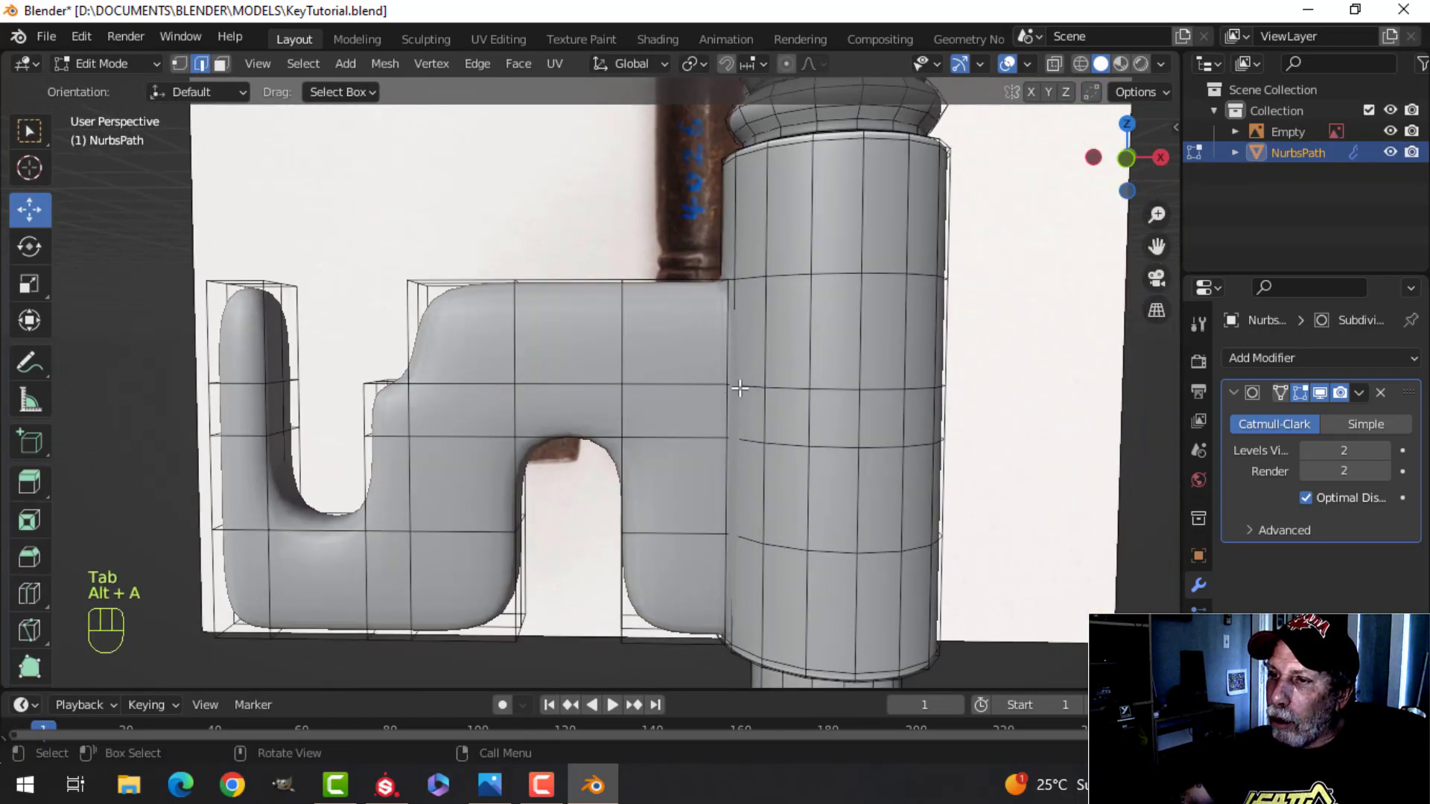
{"action": "key", "text": "ctrl+r"}
{"action": "left_click", "coordinate": [828, 344]}
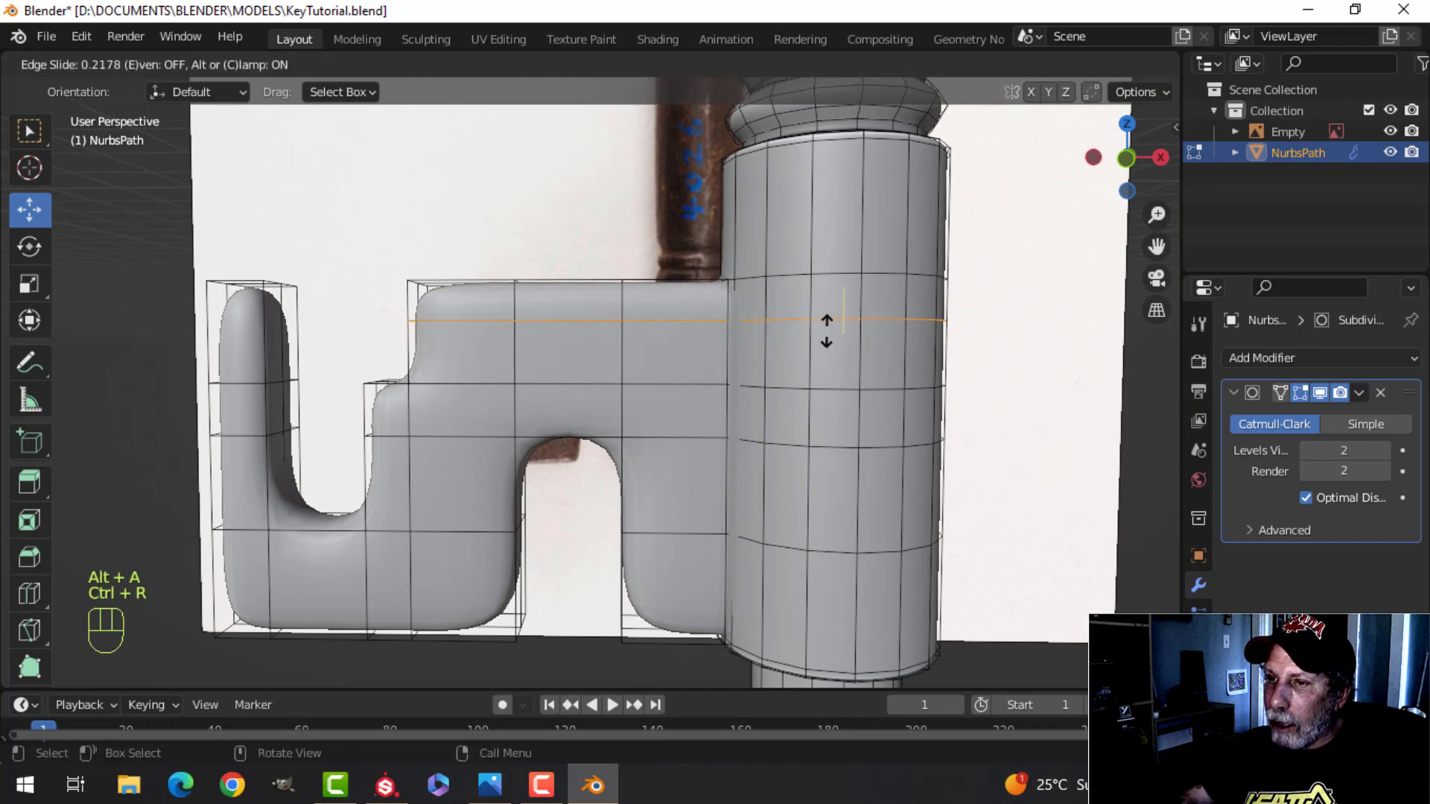
{"action": "left_click", "coordinate": [826, 314]}
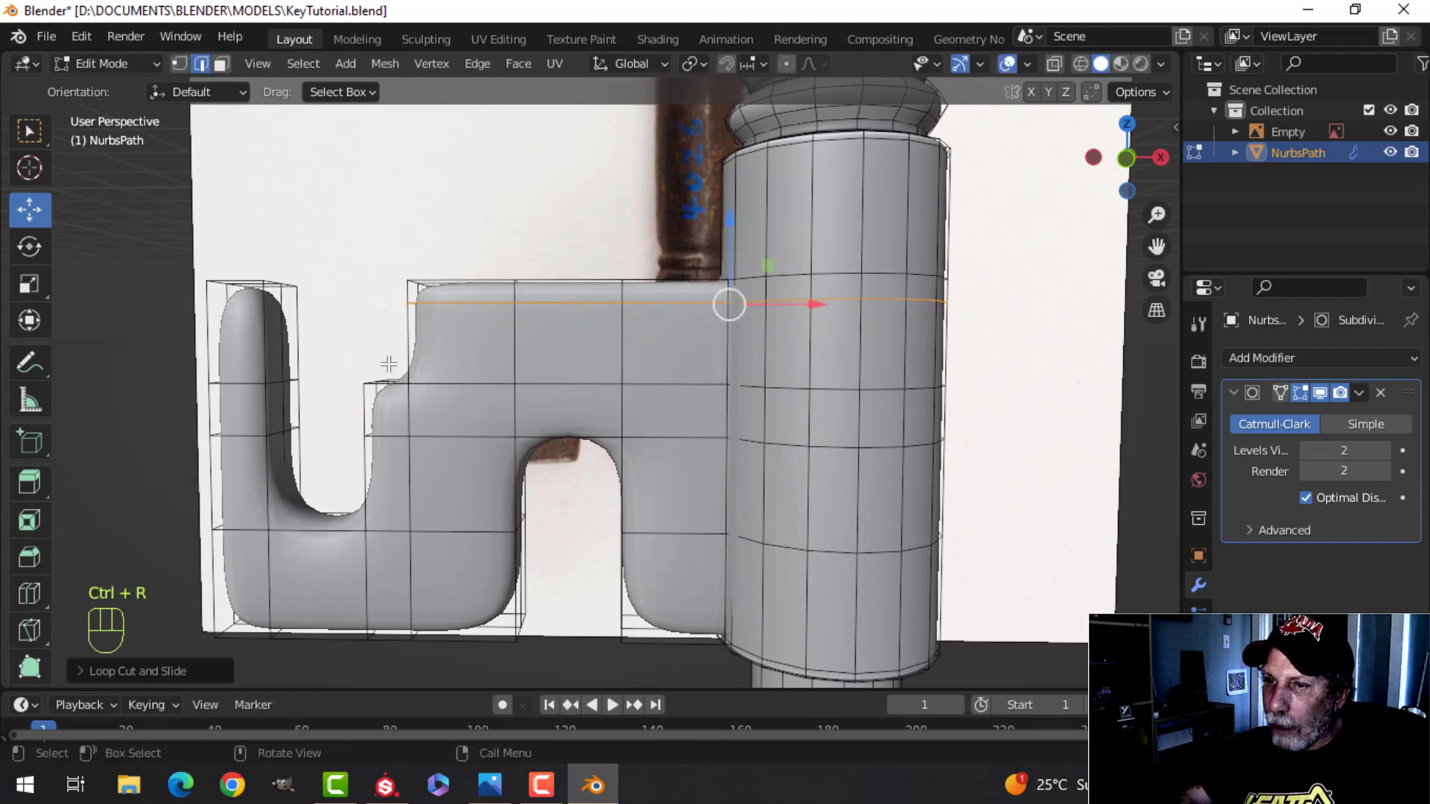
Step: Add a supporting loop cut close to the upper end of the bit's outer prong
{"action": "middle_click_drag", "start_coordinate": [382, 361], "coordinate": [503, 384]}
{"action": "left_click", "coordinate": [510, 381]}
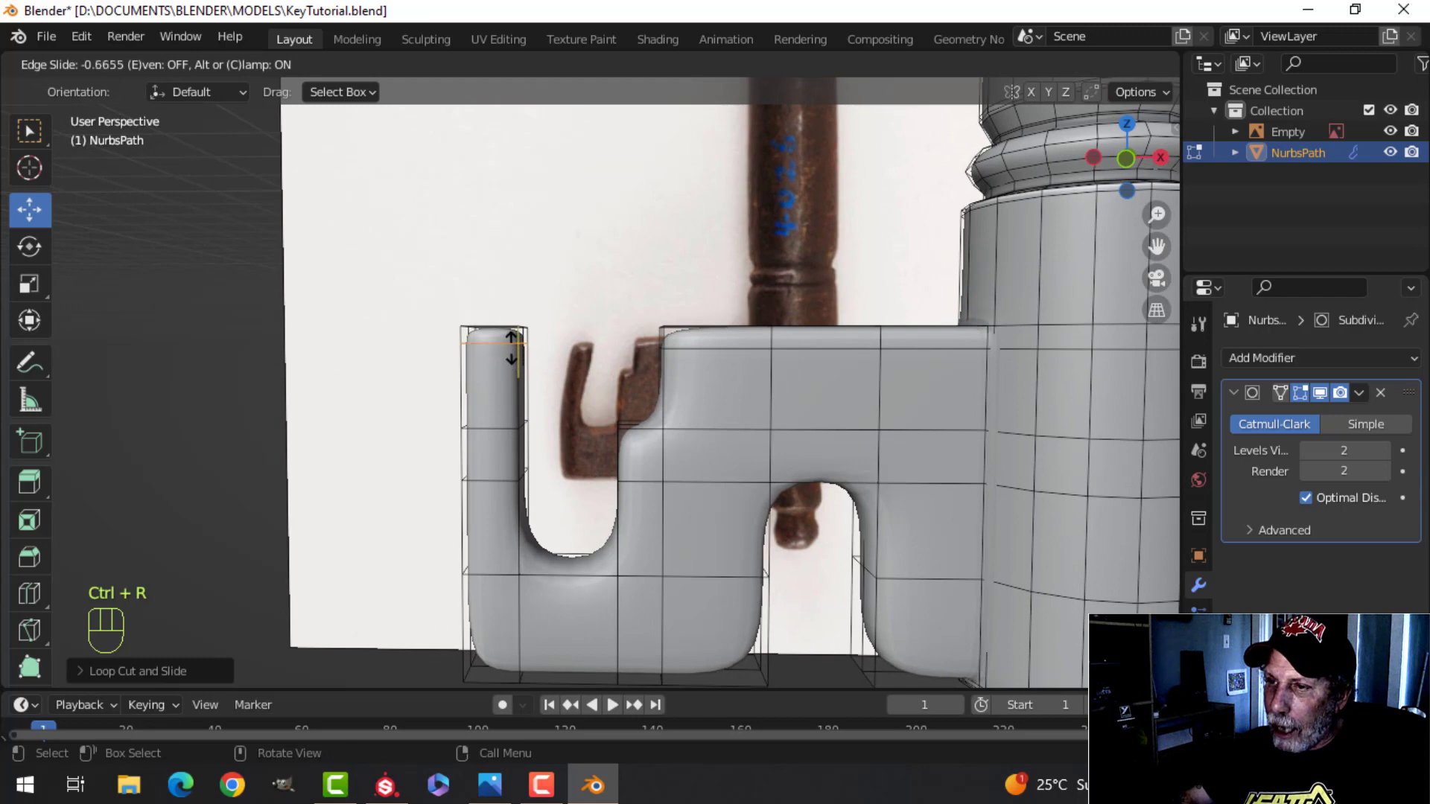
{"action": "left_click", "coordinate": [511, 348]}
Step: Add a supporting loop cut close to the bottom edge of the bit's outer block
{"action": "scroll", "coordinate": [660, 495], "scroll_direction": "down", "scroll_amount": 2}
{"action": "middle_click_drag", "start_coordinate": [661, 495], "coordinate": [574, 383], "text": "shift"}
{"action": "key", "text": "ctrl+r"}
{"action": "left_click", "coordinate": [633, 452]}
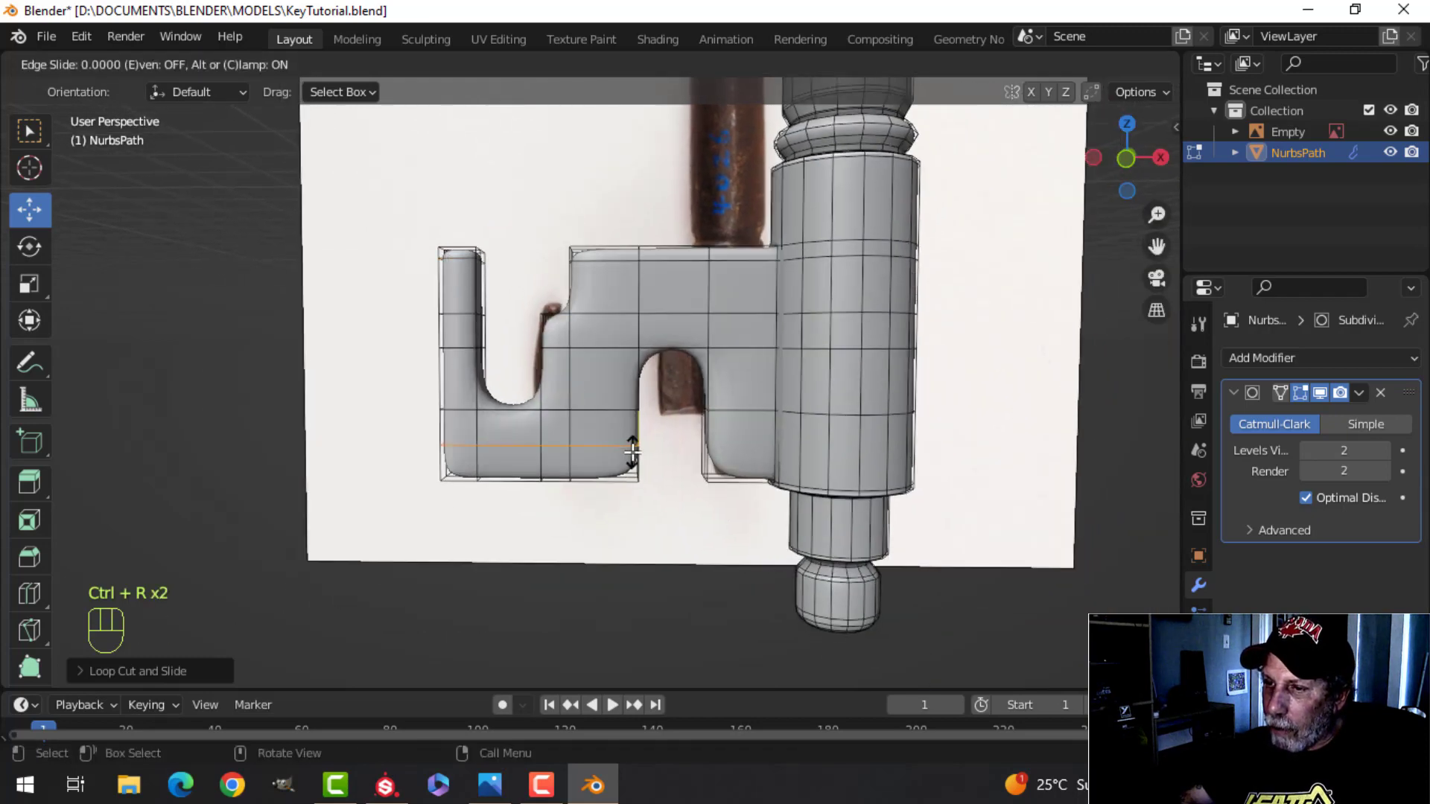
{"action": "left_click", "coordinate": [633, 468]}
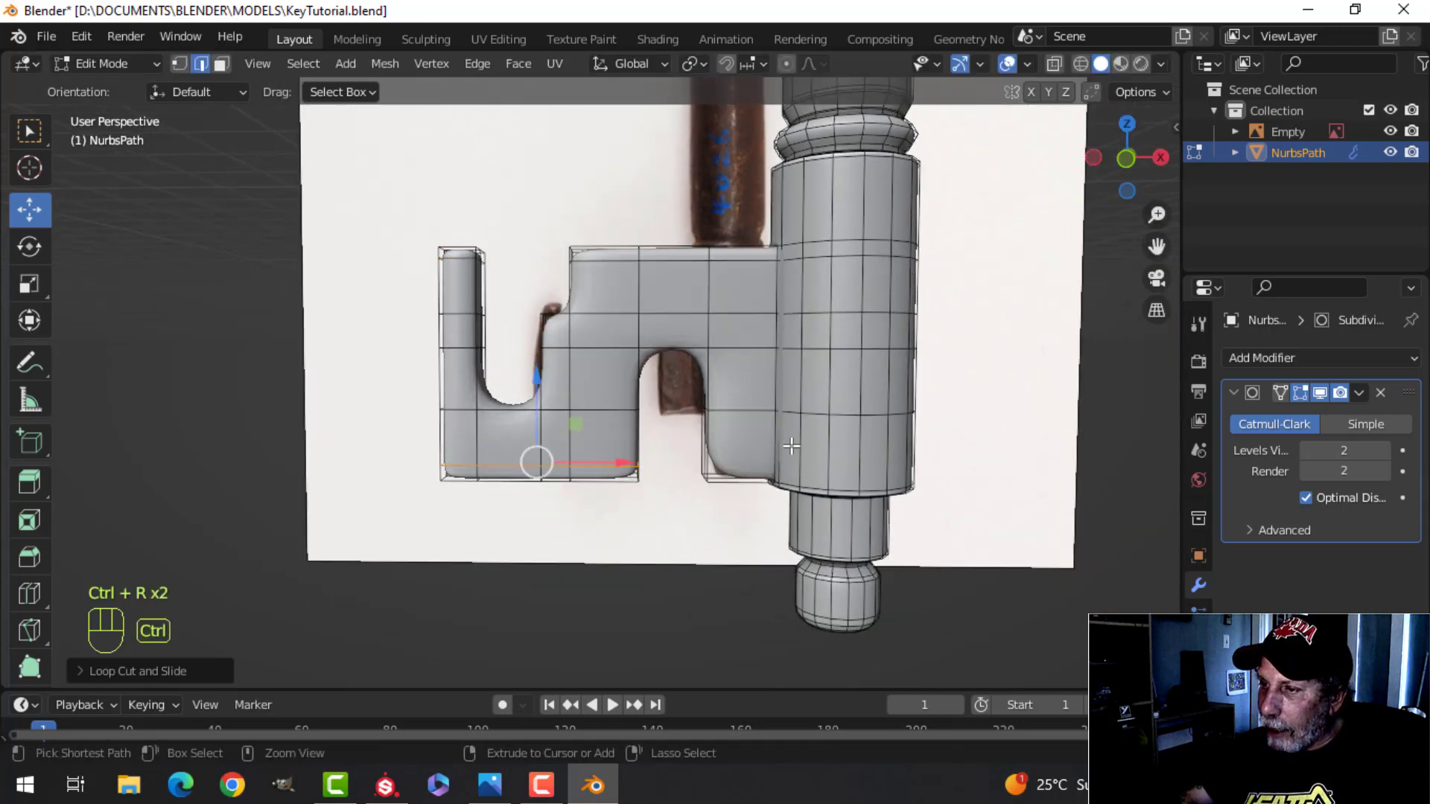
Step: Add a supporting loop cut close to the bottom edge of the bit's inner block, continuing into the shaft
{"action": "key", "text": "ctrl+r"}
{"action": "left_click", "coordinate": [788, 447]}
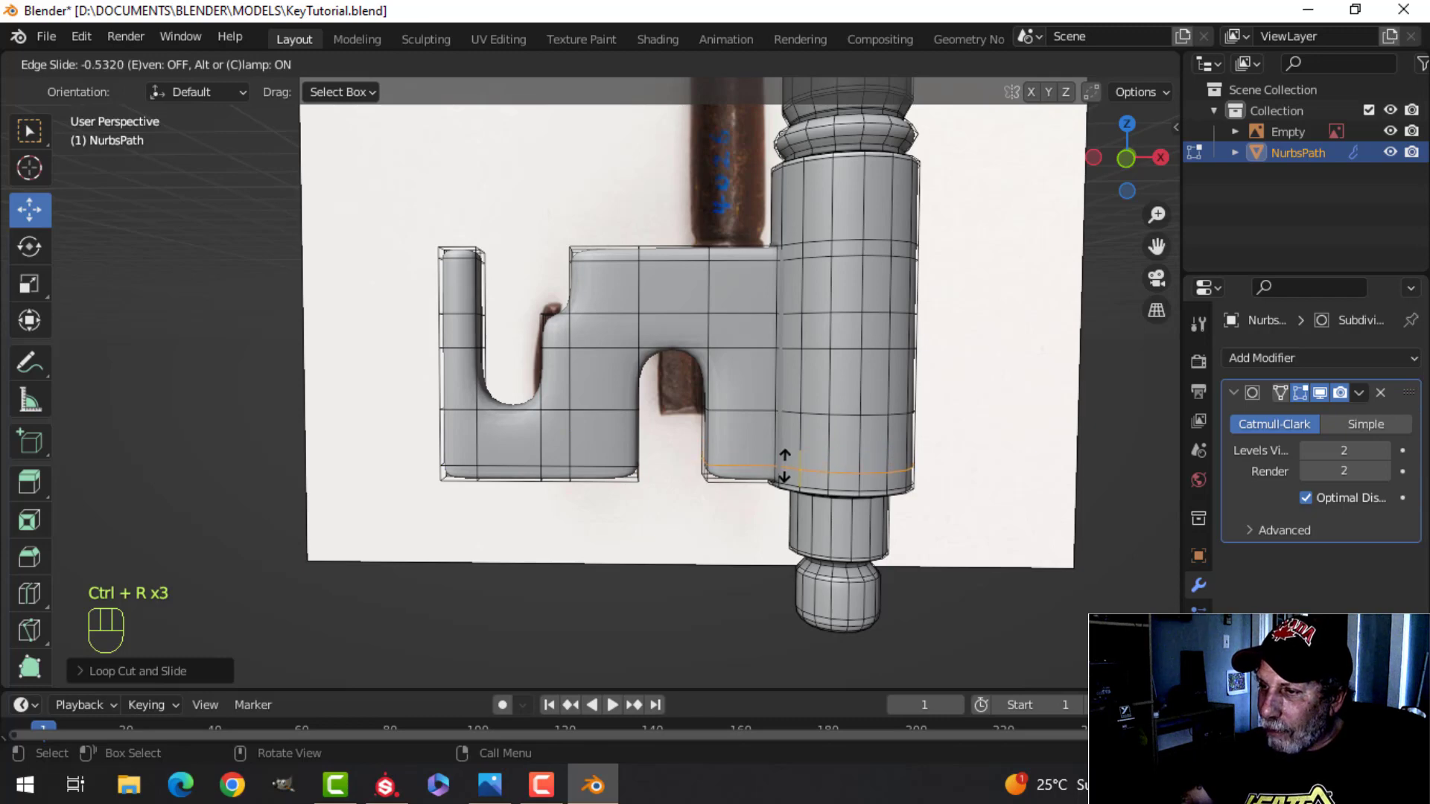
{"action": "left_click", "coordinate": [784, 465]}
Step: Add vertical supporting loop cuts close to both sides of the arched cutout in the bit
{"action": "key", "text": "ctrl+r"}
{"action": "left_click", "coordinate": [626, 355]}
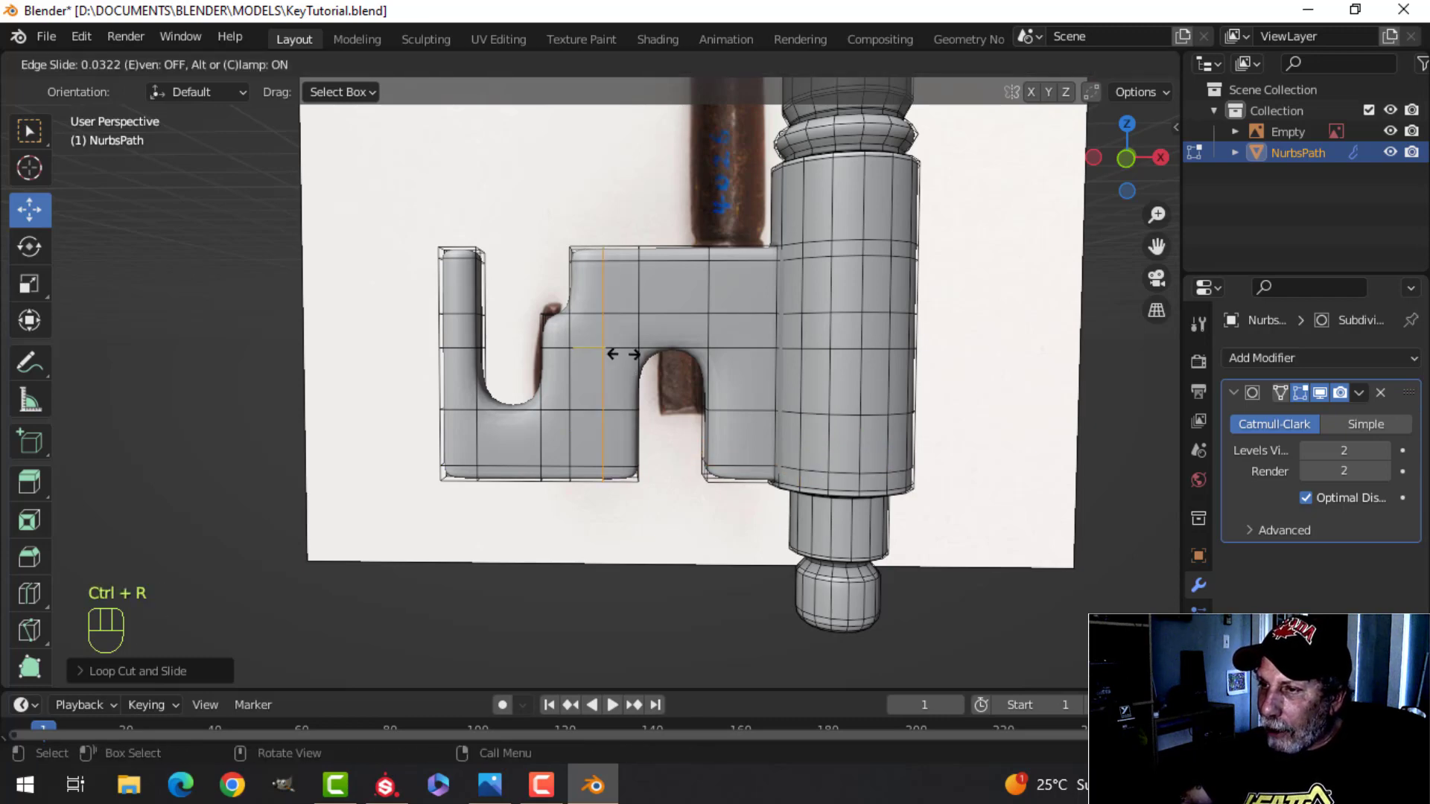
{"action": "left_click", "coordinate": [647, 365]}
{"action": "key", "text": "ctrl+r"}
{"action": "left_click", "coordinate": [693, 352]}
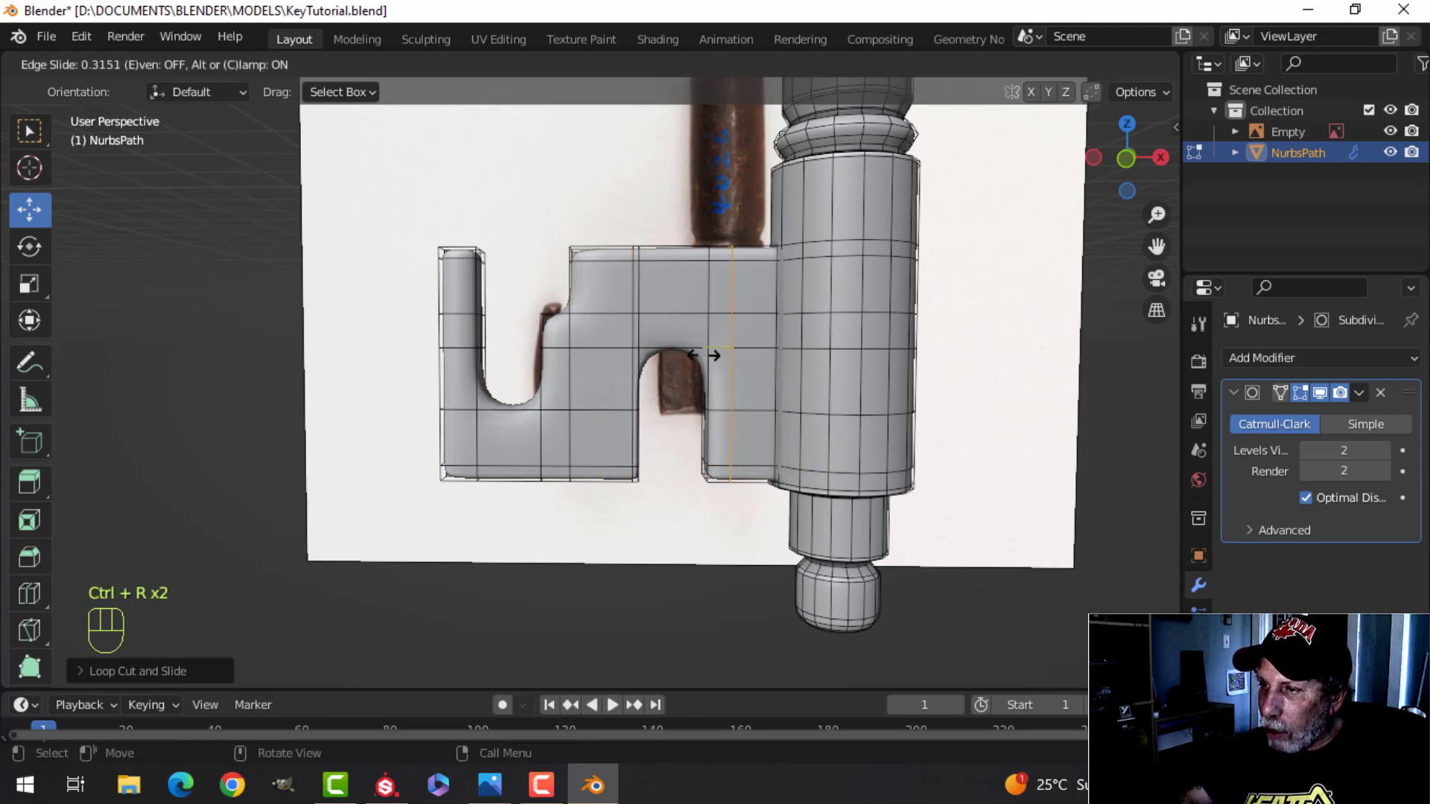
{"action": "left_click", "coordinate": [694, 352]}
Step: Add a horizontal loop cut through bit and shaft just below the bit's stepped ledge, finish editing and deselect the key
{"action": "key", "text": "ctrl+r"}
{"action": "left_click", "coordinate": [718, 332]}
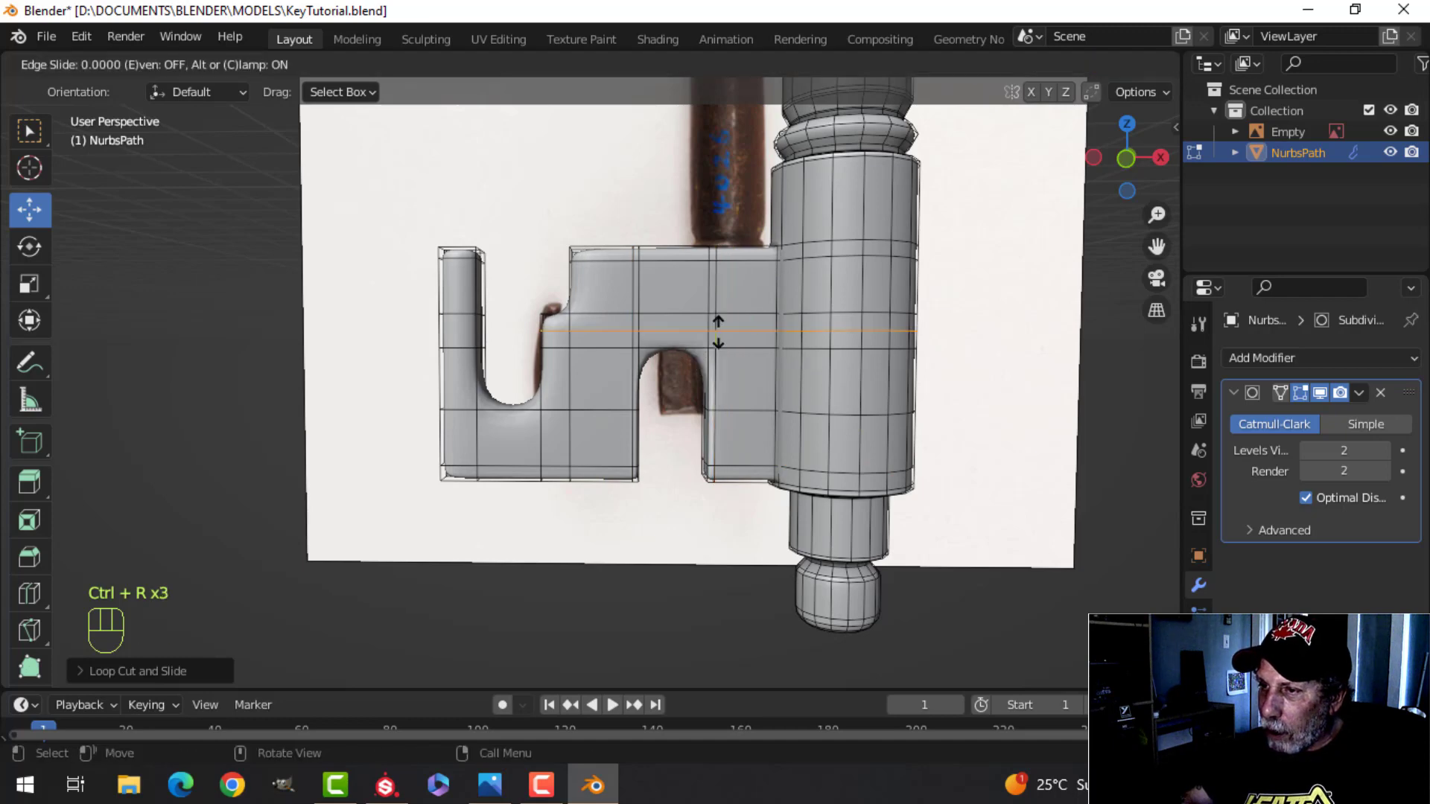
{"action": "left_click", "coordinate": [724, 329]}
{"action": "key", "text": "Tab"}
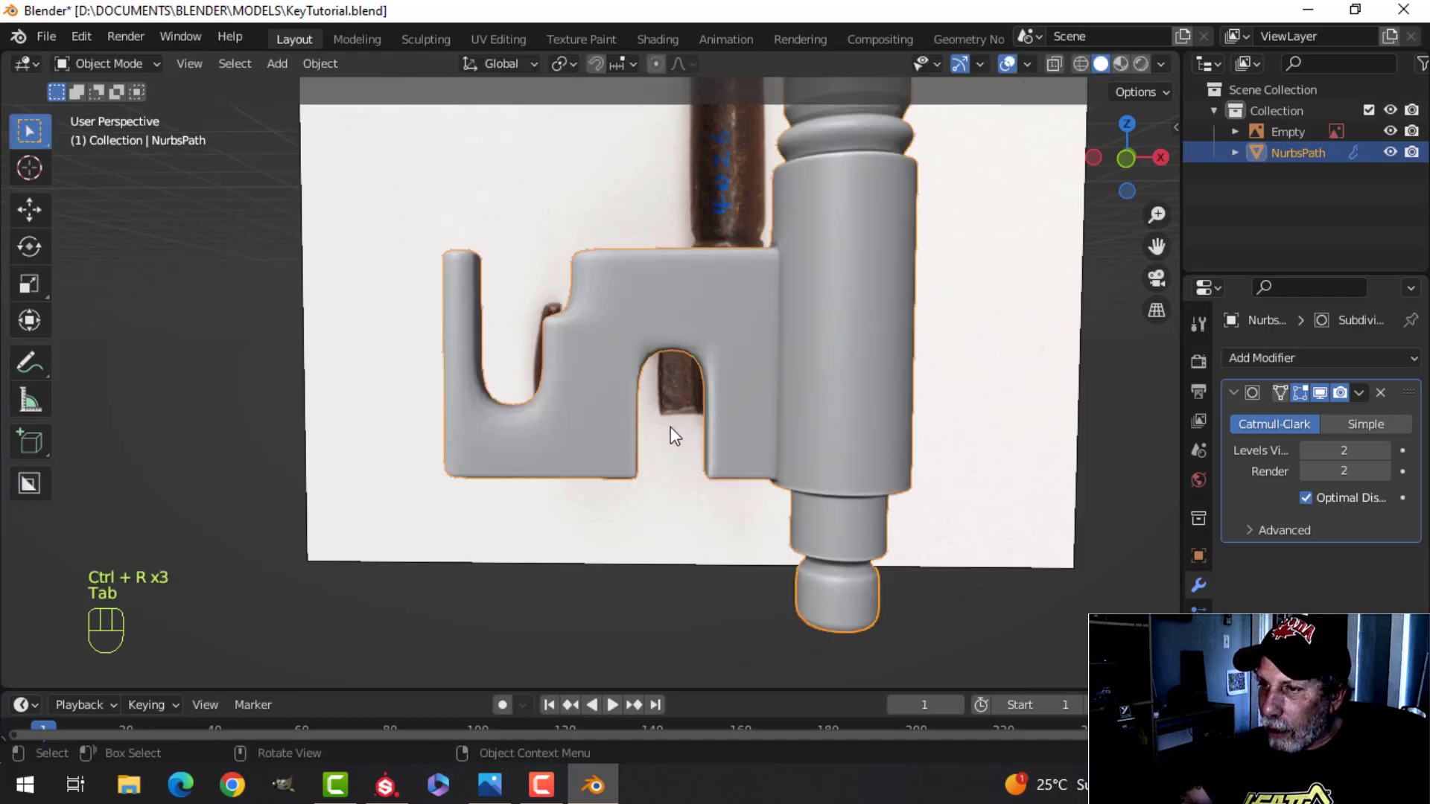
{"action": "key", "text": "alt+a"}
Step: Add vertical supporting loop cuts beneath the U-shaped notch, one close to each of its side walls, and return to object mode
{"action": "scroll", "coordinate": [670, 432], "scroll_direction": "up", "scroll_amount": 3}
{"action": "middle_click_drag", "start_coordinate": [501, 436], "coordinate": [526, 469]}
{"action": "key", "text": "Tab"}
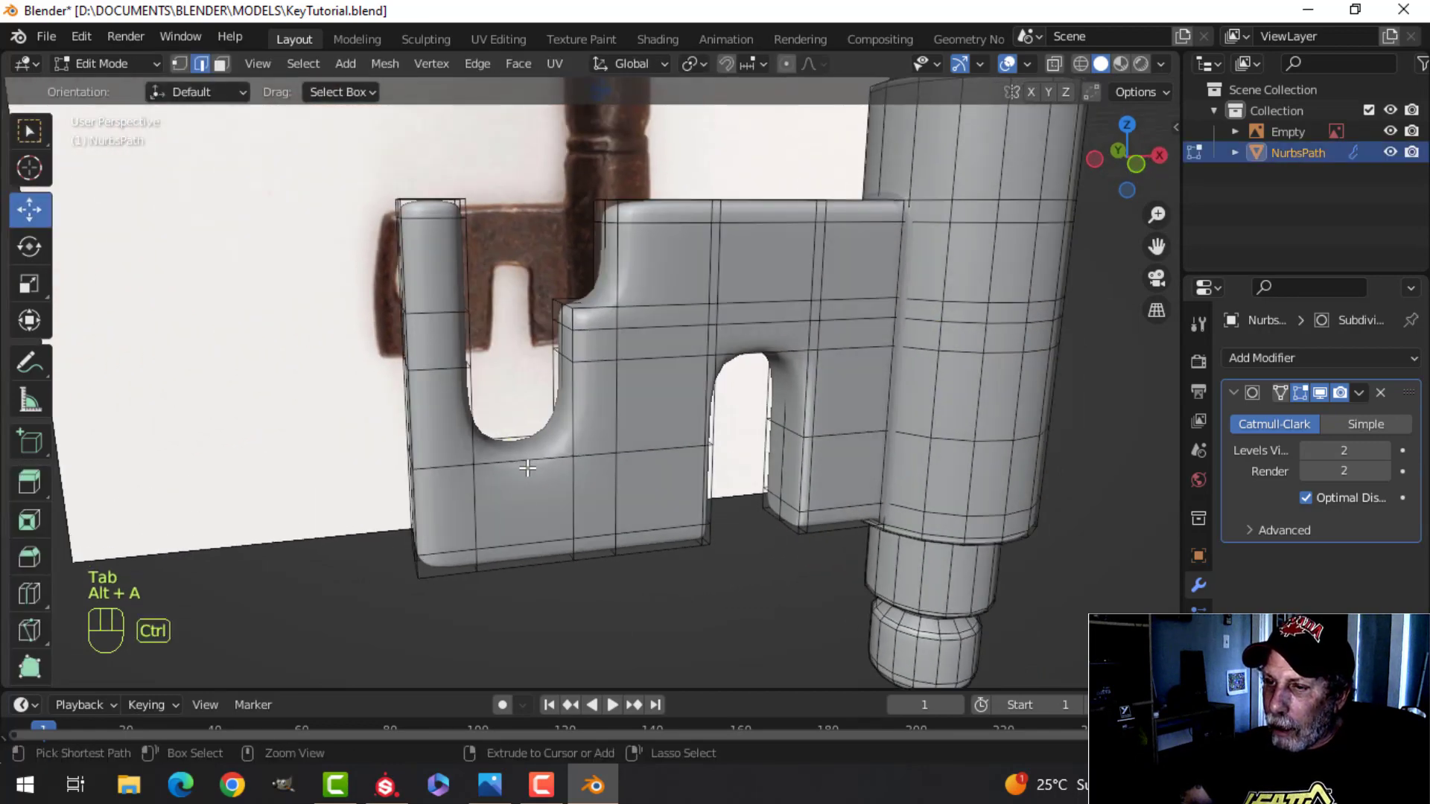
{"action": "key", "text": "ctrl+r"}
{"action": "left_click", "coordinate": [514, 467]}
{"action": "left_click", "coordinate": [500, 464]}
{"action": "key", "text": "ctrl+r"}
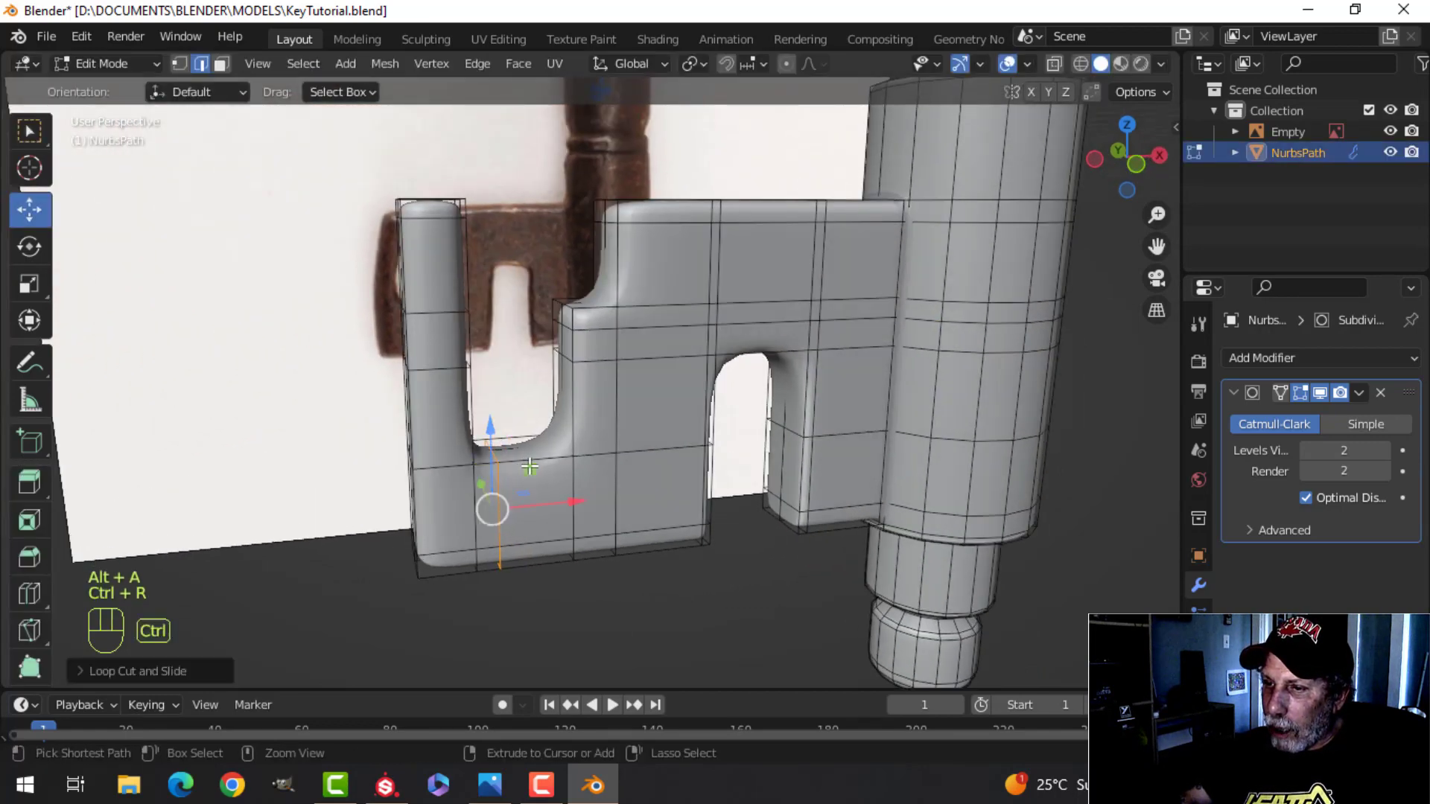
{"action": "left_click", "coordinate": [520, 488]}
{"action": "left_click", "coordinate": [548, 479]}
{"action": "key", "text": "Tab"}
{"action": "key", "text": "alt+a"}
Step: Examine the bit's sharpened edges up close and compare the whole key with the reference image
{"action": "middle_click_drag", "start_coordinate": [681, 466], "coordinate": [747, 507]}
{"action": "scroll", "coordinate": [763, 454], "scroll_direction": "up", "scroll_amount": 4}
{"action": "middle_click_drag", "start_coordinate": [825, 405], "coordinate": [781, 431], "text": "shift"}
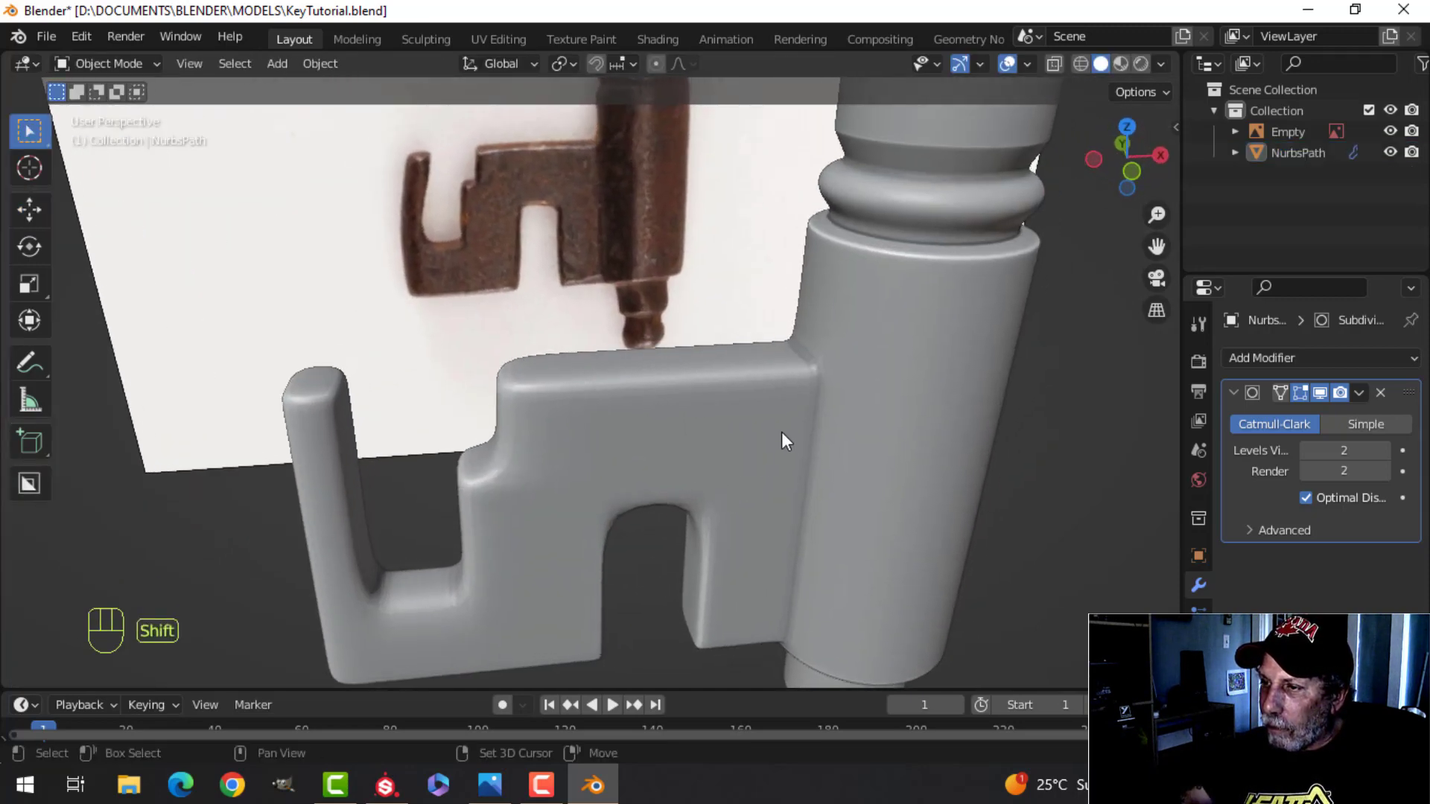
{"action": "left_click", "coordinate": [821, 430]}
{"action": "scroll", "coordinate": [777, 487], "scroll_direction": "down", "scroll_amount": 5}
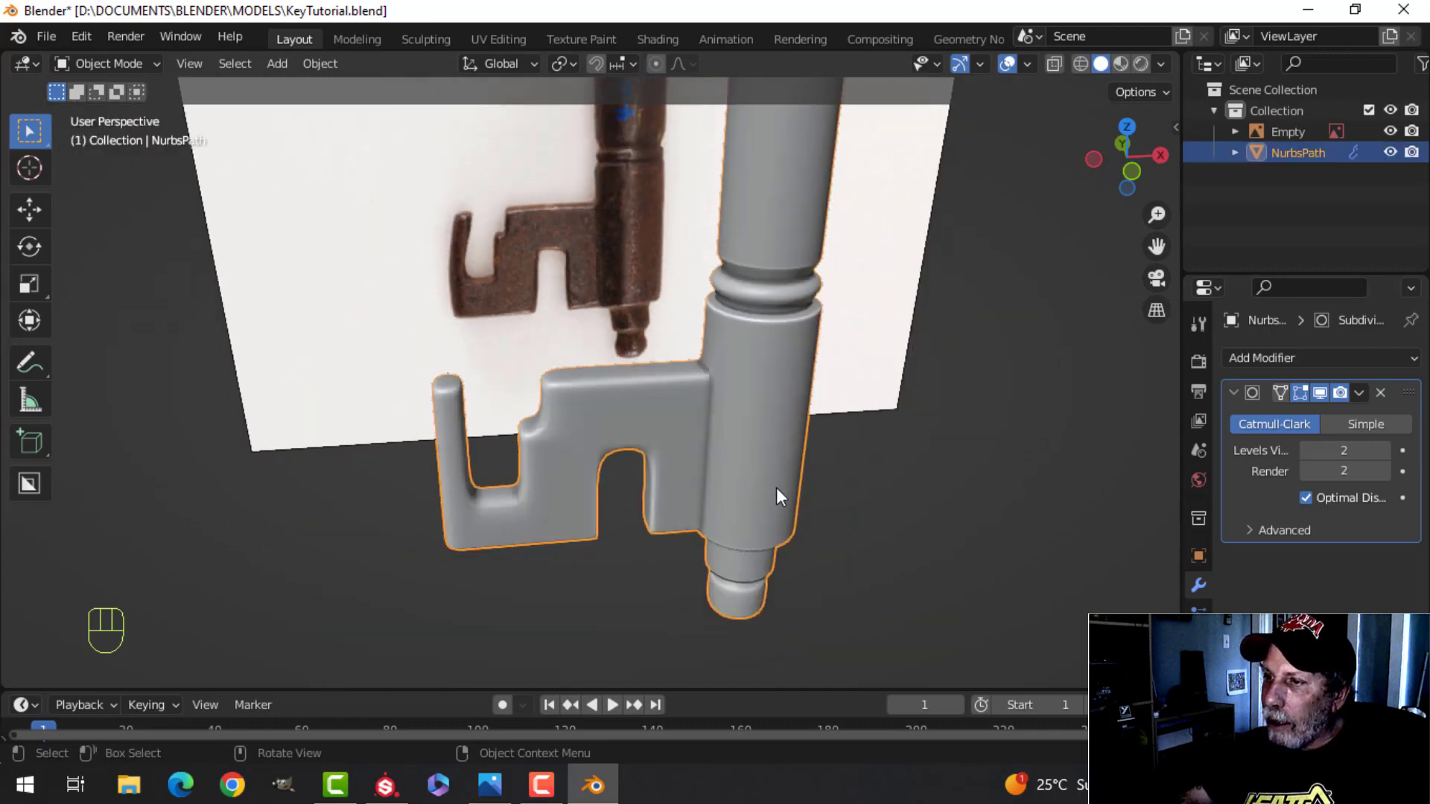
{"action": "key", "text": "alt+a"}
{"action": "scroll", "coordinate": [561, 467], "scroll_direction": "down", "scroll_amount": 5}
{"action": "middle_click_drag", "start_coordinate": [611, 391], "coordinate": [642, 526], "text": "shift"}
{"action": "middle_click_drag", "start_coordinate": [707, 485], "coordinate": [619, 438]}
Step: Hide the viewport gizmos and overlays, and switch the viewport lighting to the glossy red MatCap
{"action": "left_click", "coordinate": [960, 64]}
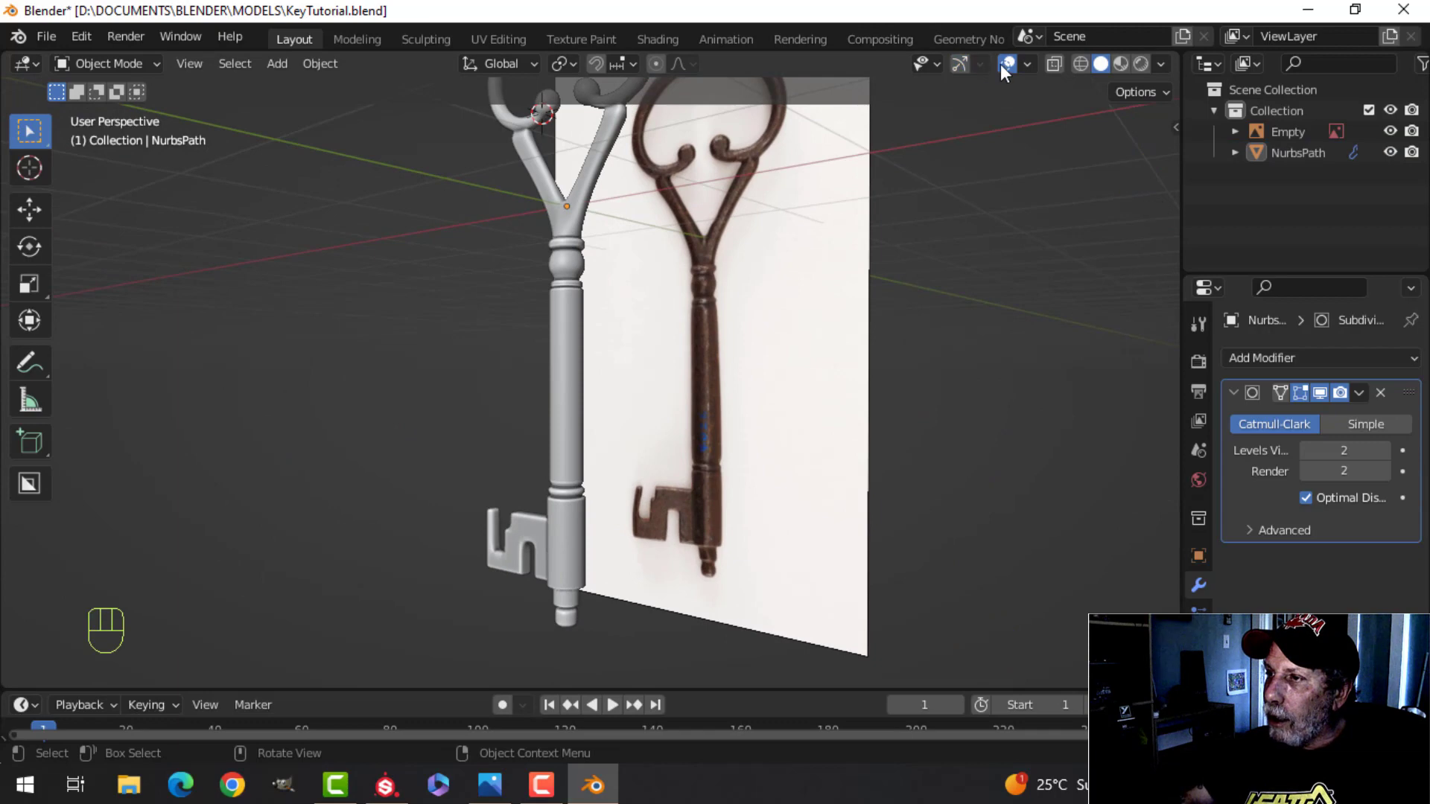
{"action": "left_click", "coordinate": [1007, 64]}
{"action": "left_click", "coordinate": [1160, 64]}
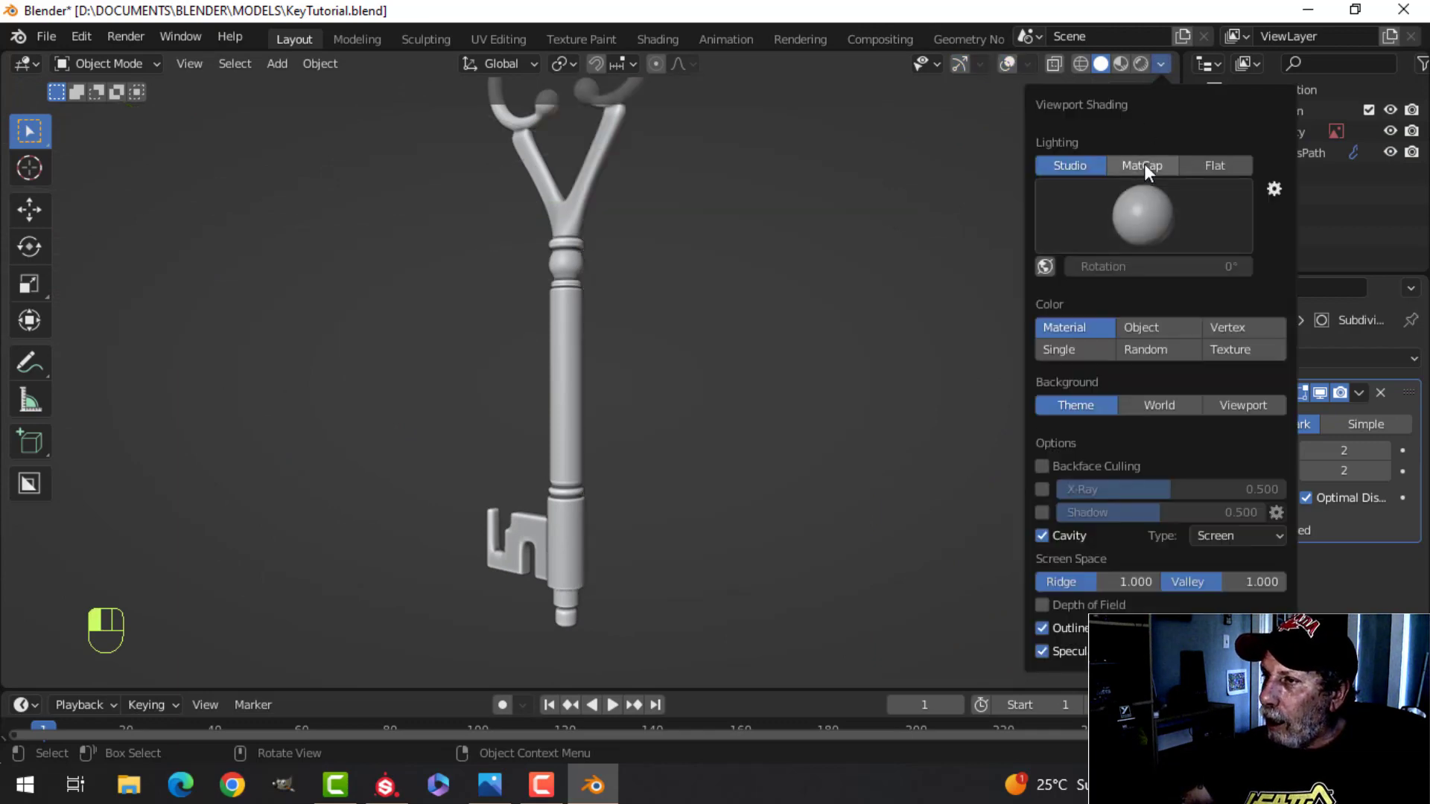
{"action": "left_click", "coordinate": [1143, 165]}
{"action": "left_click", "coordinate": [1137, 220]}
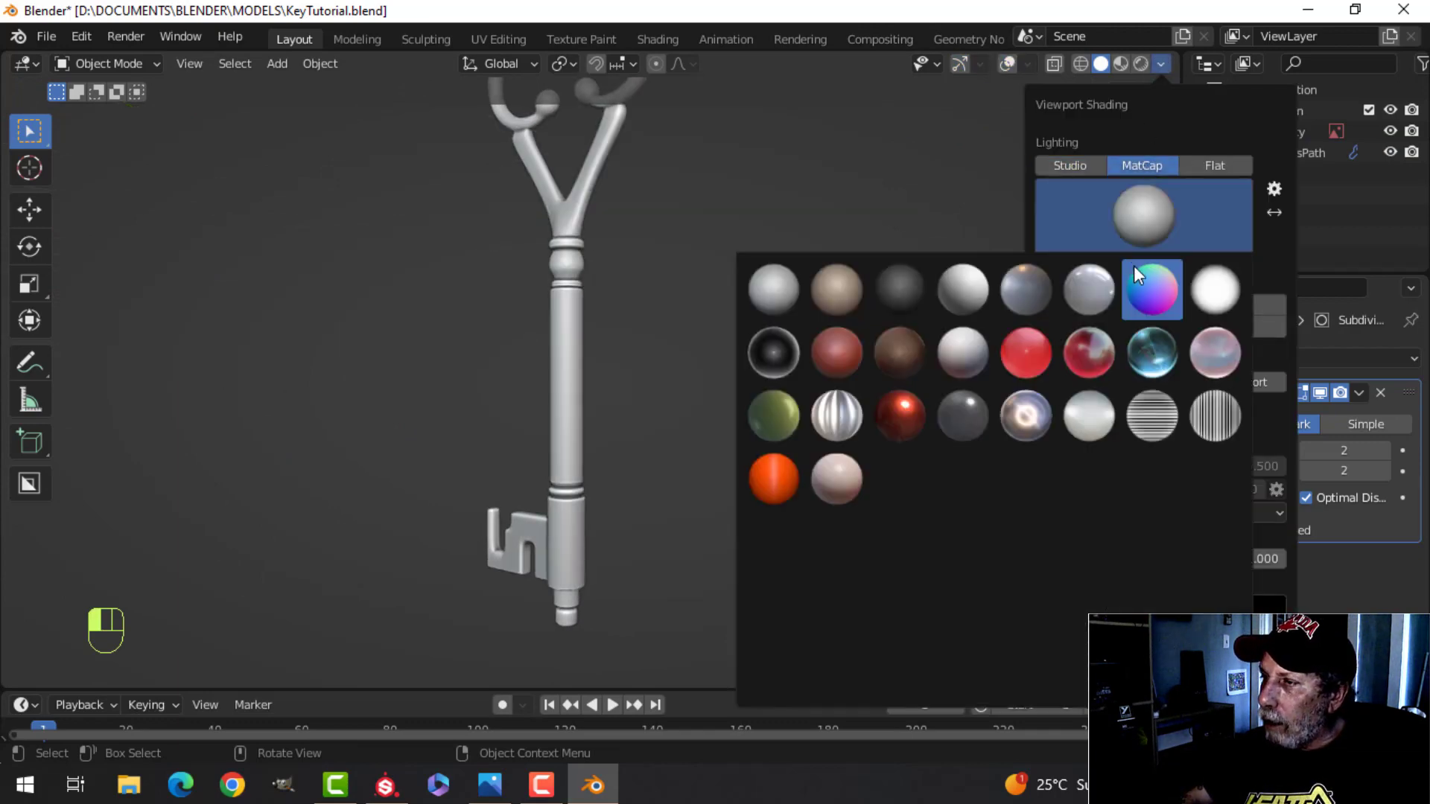
{"action": "left_click", "coordinate": [1066, 356]}
Step: Inspect the shading of the whole key from its bow and collar down to the bit
{"action": "scroll", "coordinate": [790, 333], "scroll_direction": "up", "scroll_amount": 3}
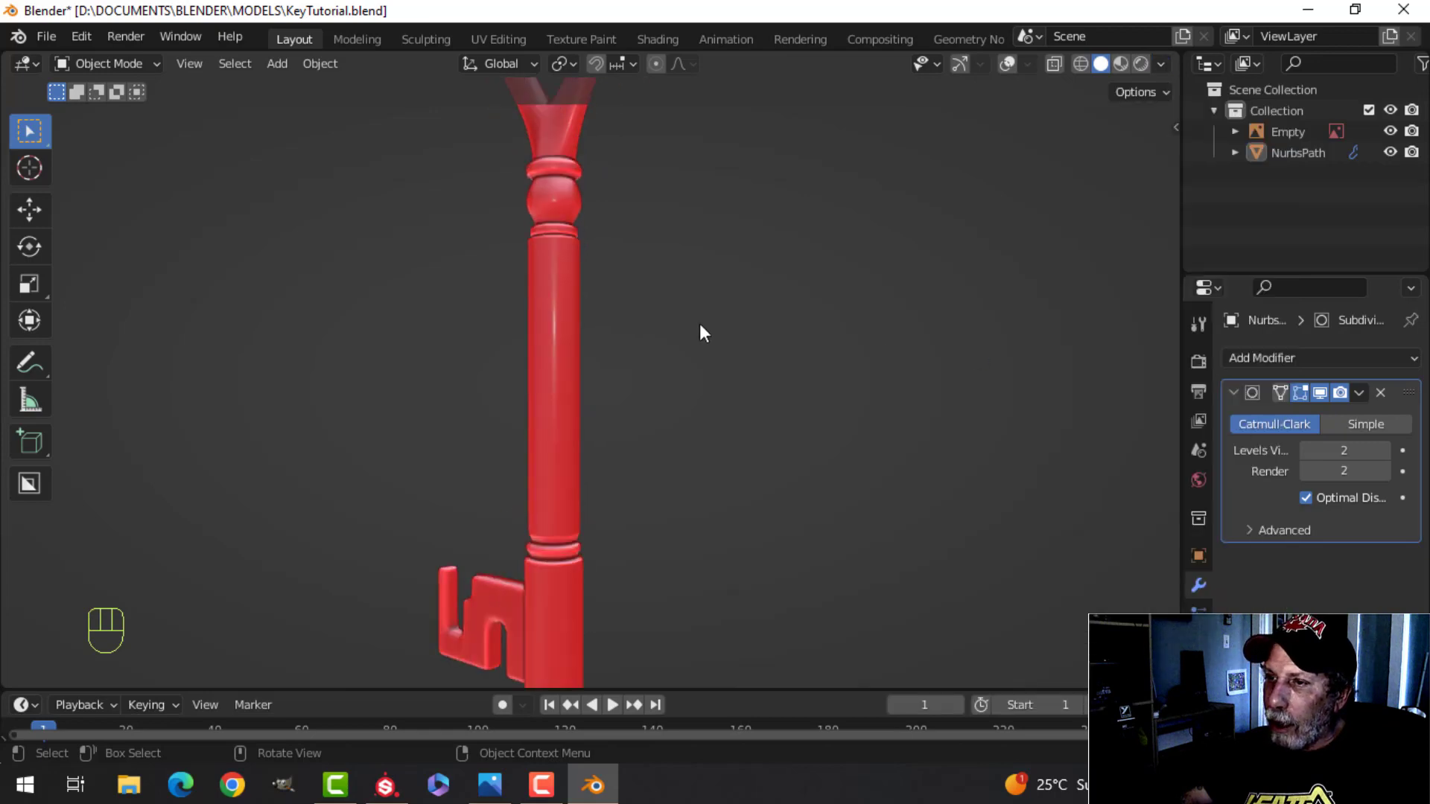
{"action": "scroll", "coordinate": [685, 372], "scroll_direction": "down", "scroll_amount": 6}
{"action": "middle_click_drag", "start_coordinate": [669, 431], "coordinate": [741, 342], "text": "shift"}
{"action": "scroll", "coordinate": [693, 365], "scroll_direction": "up", "scroll_amount": 5}
{"action": "middle_click_drag", "start_coordinate": [651, 400], "coordinate": [705, 447], "text": "shift"}
{"action": "scroll", "coordinate": [679, 359], "scroll_direction": "up", "scroll_amount": 3}
{"action": "scroll", "coordinate": [704, 445], "scroll_direction": "down", "scroll_amount": 5}
{"action": "middle_click_drag", "start_coordinate": [730, 372], "coordinate": [696, 581], "text": "shift"}
{"action": "scroll", "coordinate": [682, 423], "scroll_direction": "up", "scroll_amount": 4}
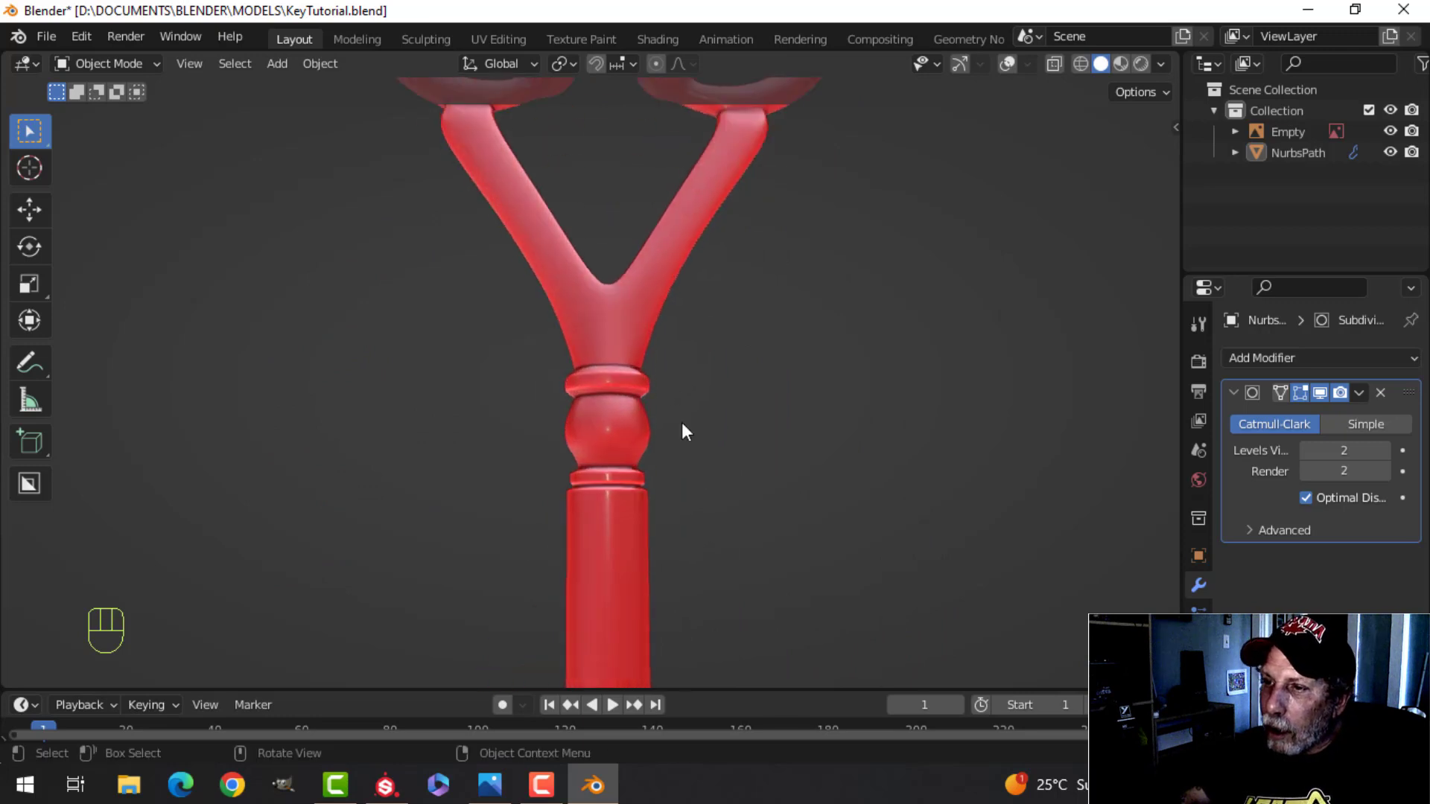
{"action": "middle_click_drag", "start_coordinate": [682, 383], "coordinate": [637, 574], "text": "shift"}
{"action": "middle_click_drag", "start_coordinate": [634, 473], "coordinate": [654, 364]}
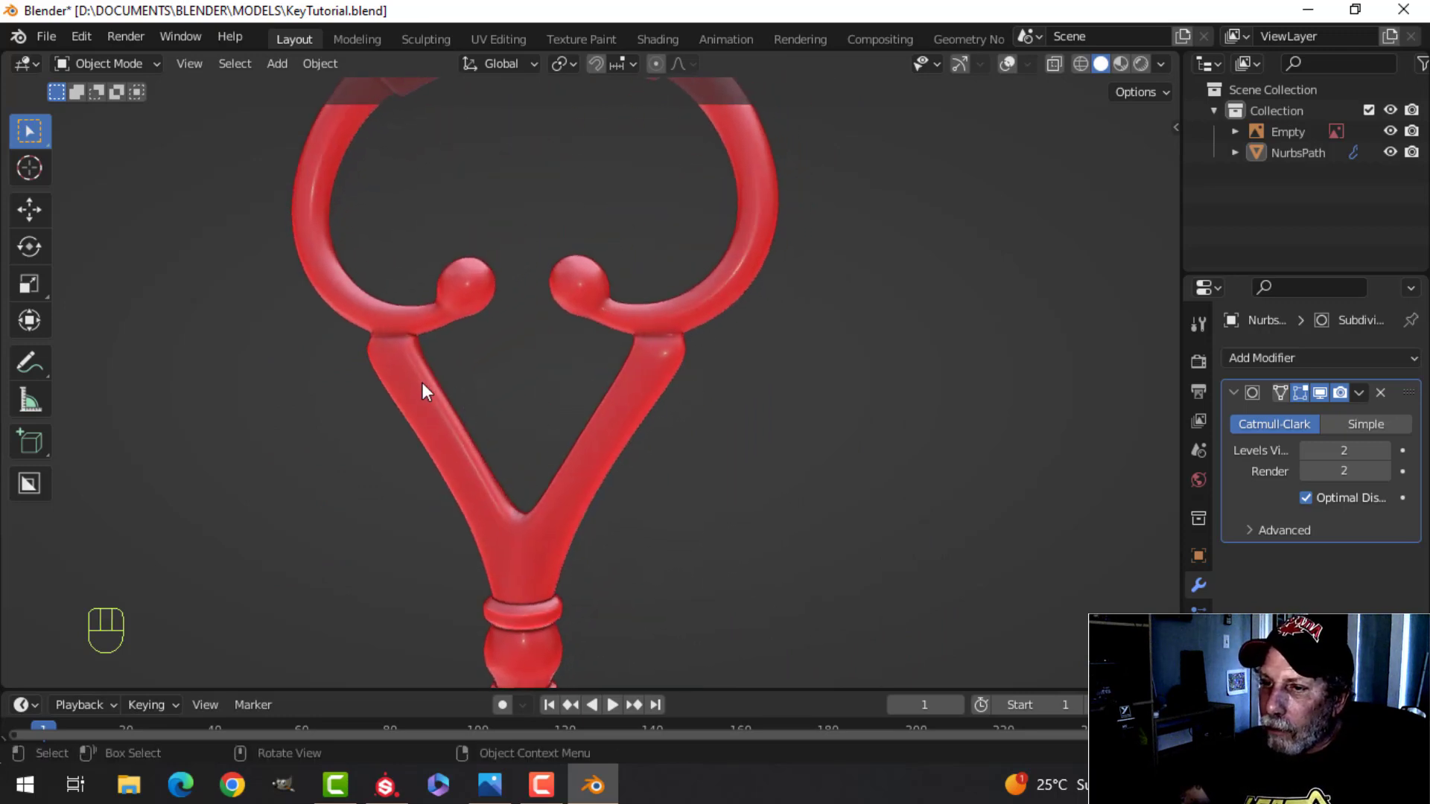
{"action": "middle_click_drag", "start_coordinate": [422, 382], "coordinate": [519, 390], "text": "shift"}
{"action": "scroll", "coordinate": [793, 399], "scroll_direction": "down", "scroll_amount": 1}
{"action": "middle_click_drag", "start_coordinate": [808, 326], "coordinate": [775, 374], "text": "shift"}
{"action": "scroll", "coordinate": [767, 417], "scroll_direction": "down", "scroll_amount": 2}
{"action": "middle_click_drag", "start_coordinate": [740, 525], "coordinate": [727, 328], "text": "shift"}
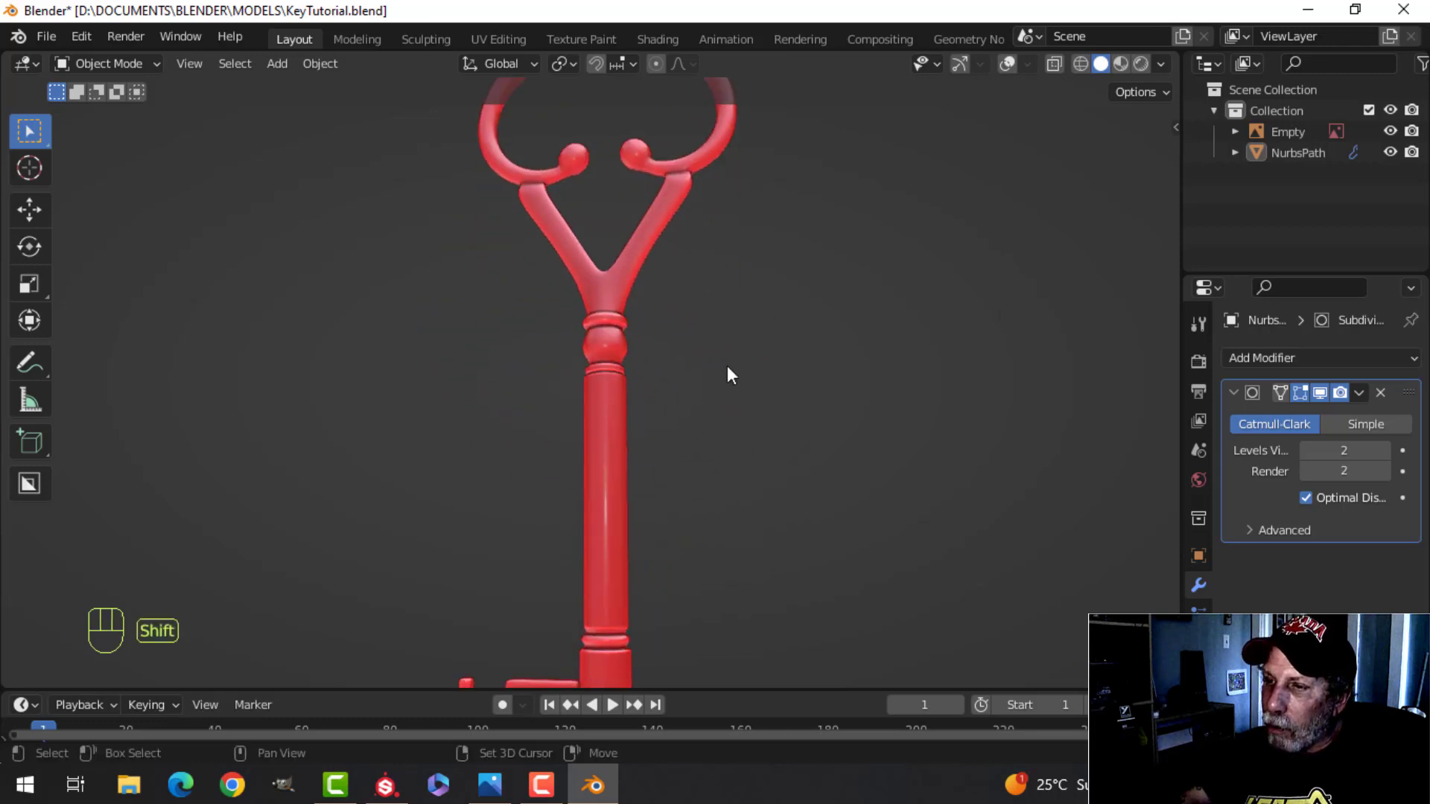
{"action": "scroll", "coordinate": [721, 402], "scroll_direction": "down", "scroll_amount": 1}
{"action": "middle_click_drag", "start_coordinate": [713, 459], "coordinate": [713, 234], "text": "shift"}
{"action": "middle_click_drag", "start_coordinate": [714, 352], "coordinate": [716, 441]}
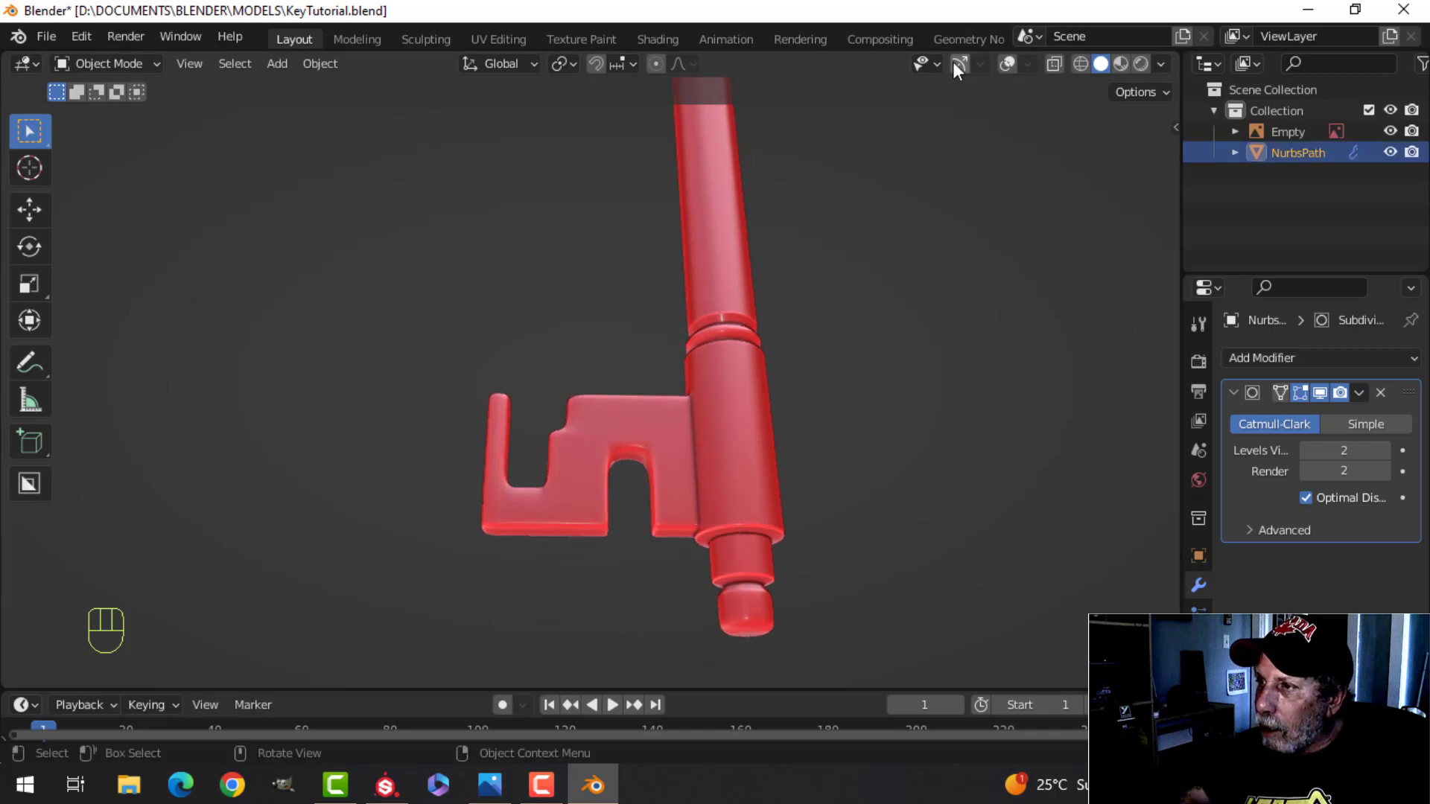
Step: Show the viewport gizmos and overlays again with the bit in close view
{"action": "left_click", "coordinate": [1008, 64]}
{"action": "scroll", "coordinate": [822, 383], "scroll_direction": "up", "scroll_amount": 4}
{"action": "middle_click_drag", "start_coordinate": [804, 338], "coordinate": [819, 178], "text": "shift"}
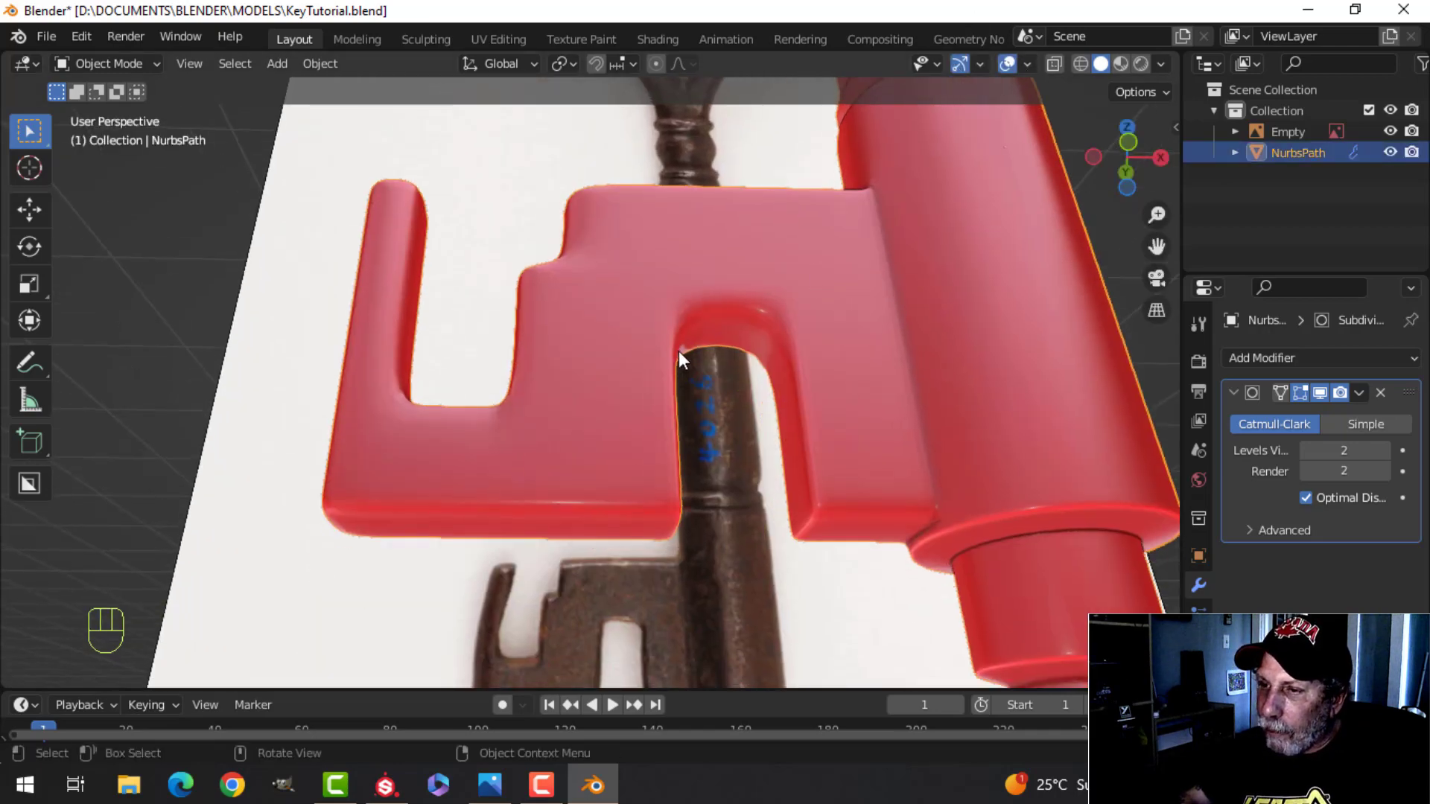
Step: Reopen the mesh for editing and add a horizontal loop cut through the outer block just below the U-shaped notch's floor
{"action": "key", "text": "Tab"}
{"action": "middle_click_drag", "start_coordinate": [560, 458], "coordinate": [663, 575]}
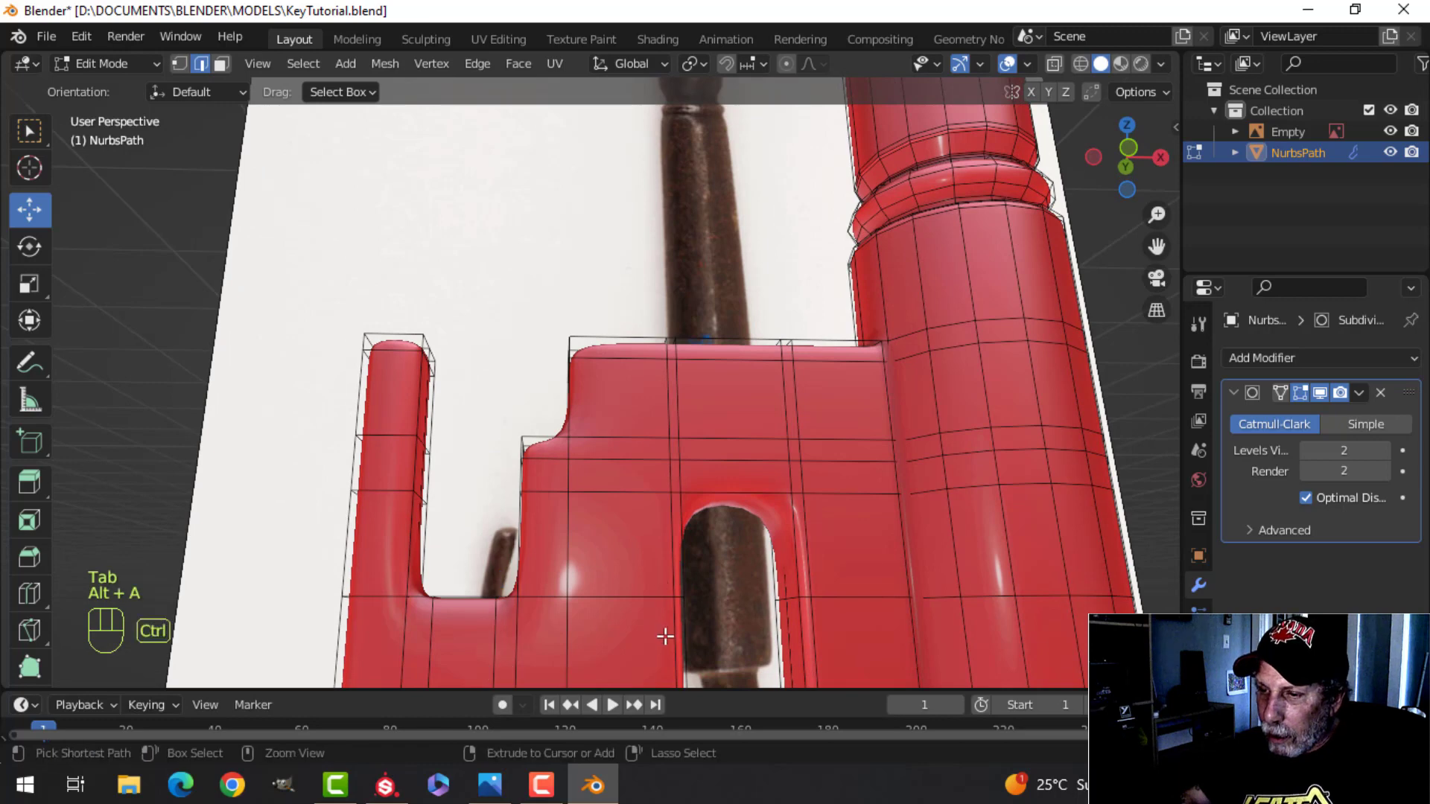
{"action": "key", "text": "ctrl+r"}
{"action": "left_click", "coordinate": [666, 637]}
{"action": "left_click", "coordinate": [665, 616]}
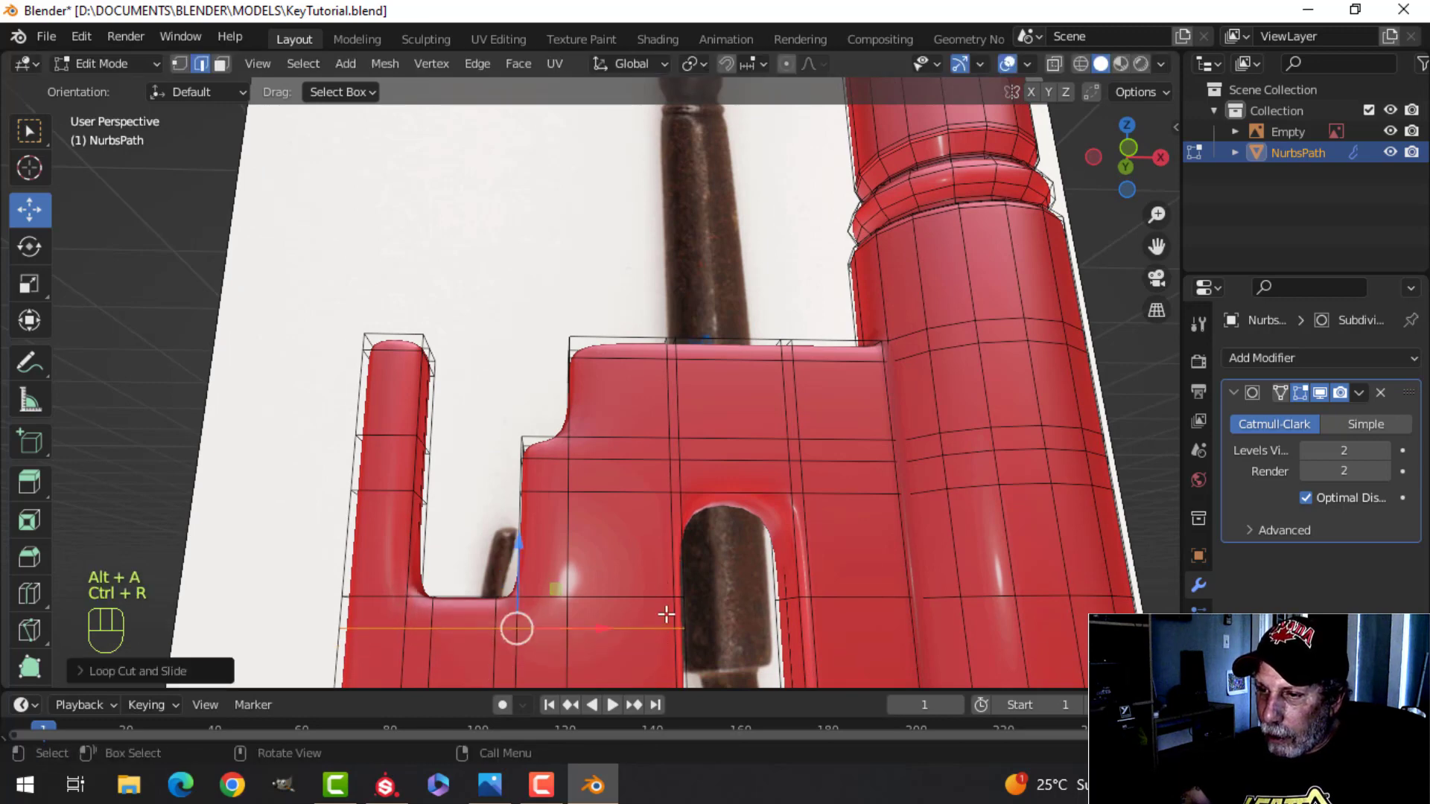
Step: Add horizontal loop cuts just above the notch's floor, across the middle block and the outer prong, and finish editing
{"action": "key", "text": "ctrl+r"}
{"action": "left_click", "coordinate": [570, 542]}
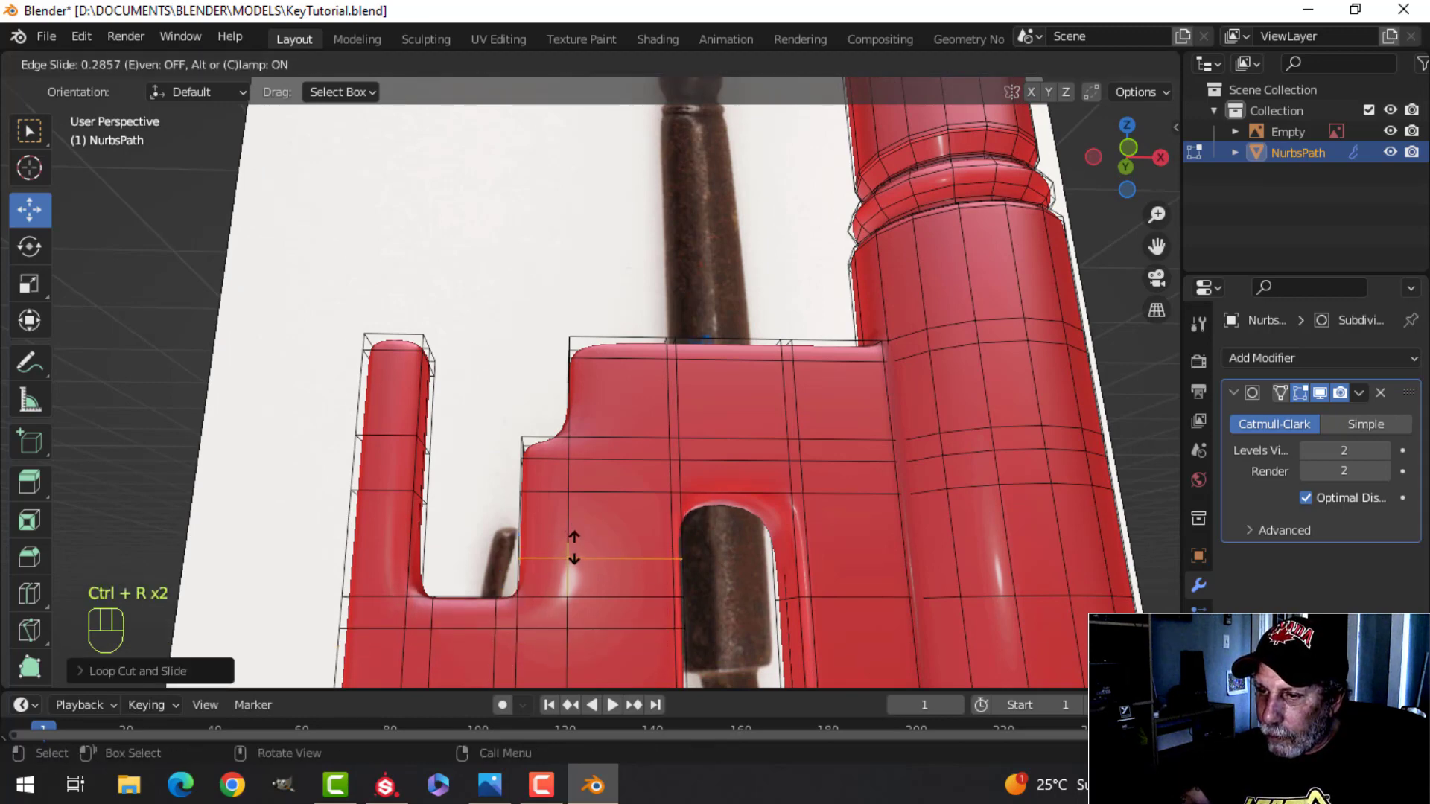
{"action": "left_click", "coordinate": [574, 548]}
{"action": "key", "text": "ctrl+r"}
{"action": "left_click", "coordinate": [426, 533]}
{"action": "left_click", "coordinate": [433, 547]}
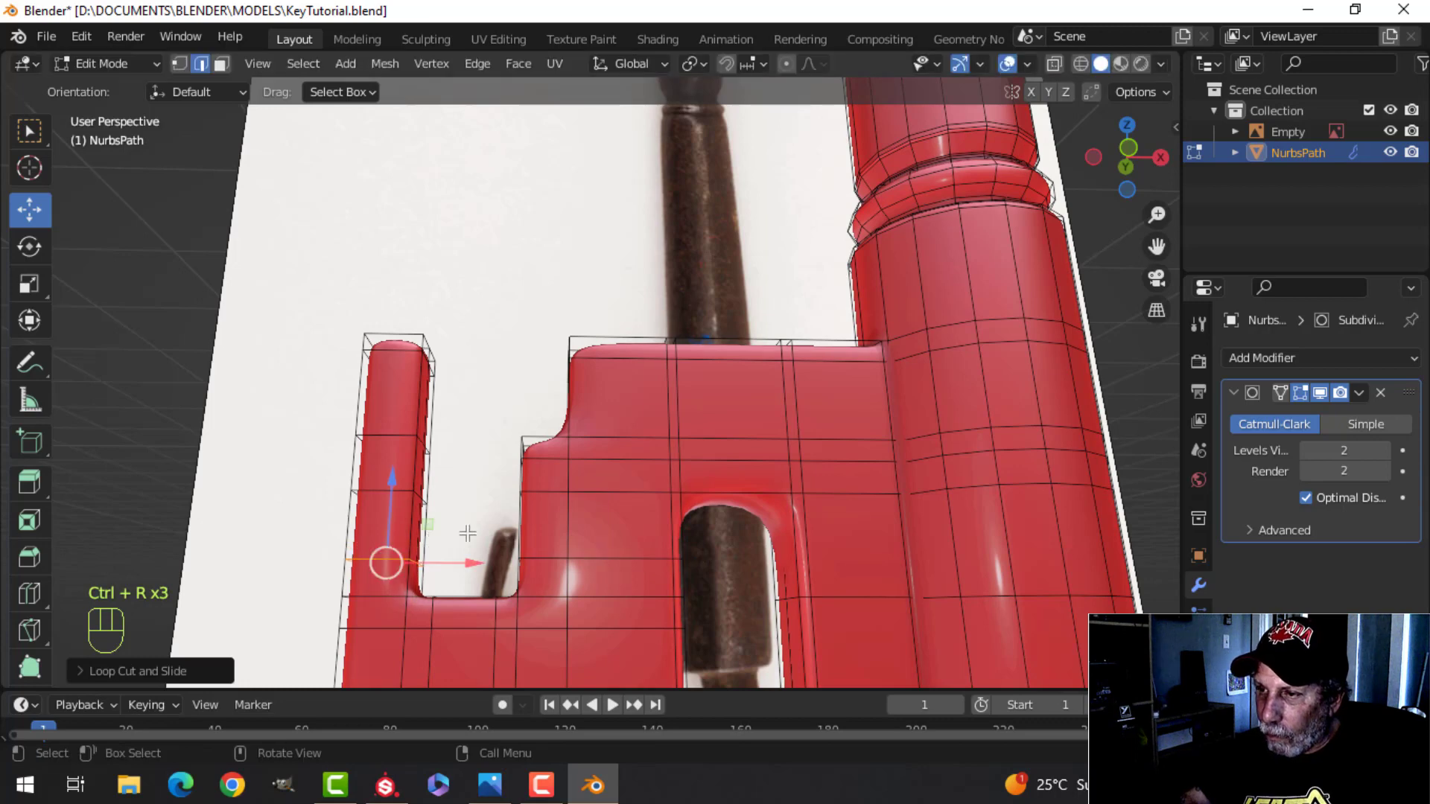
{"action": "key", "text": "Tab"}
{"action": "scroll", "coordinate": [682, 464], "scroll_direction": "down", "scroll_amount": 4}
Step: Add a vertical loop cut close to the outer edge of the bit's upper block, finish editing and deselect the key
{"action": "key", "text": "Tab"}
{"action": "middle_click_drag", "start_coordinate": [641, 435], "coordinate": [613, 463]}
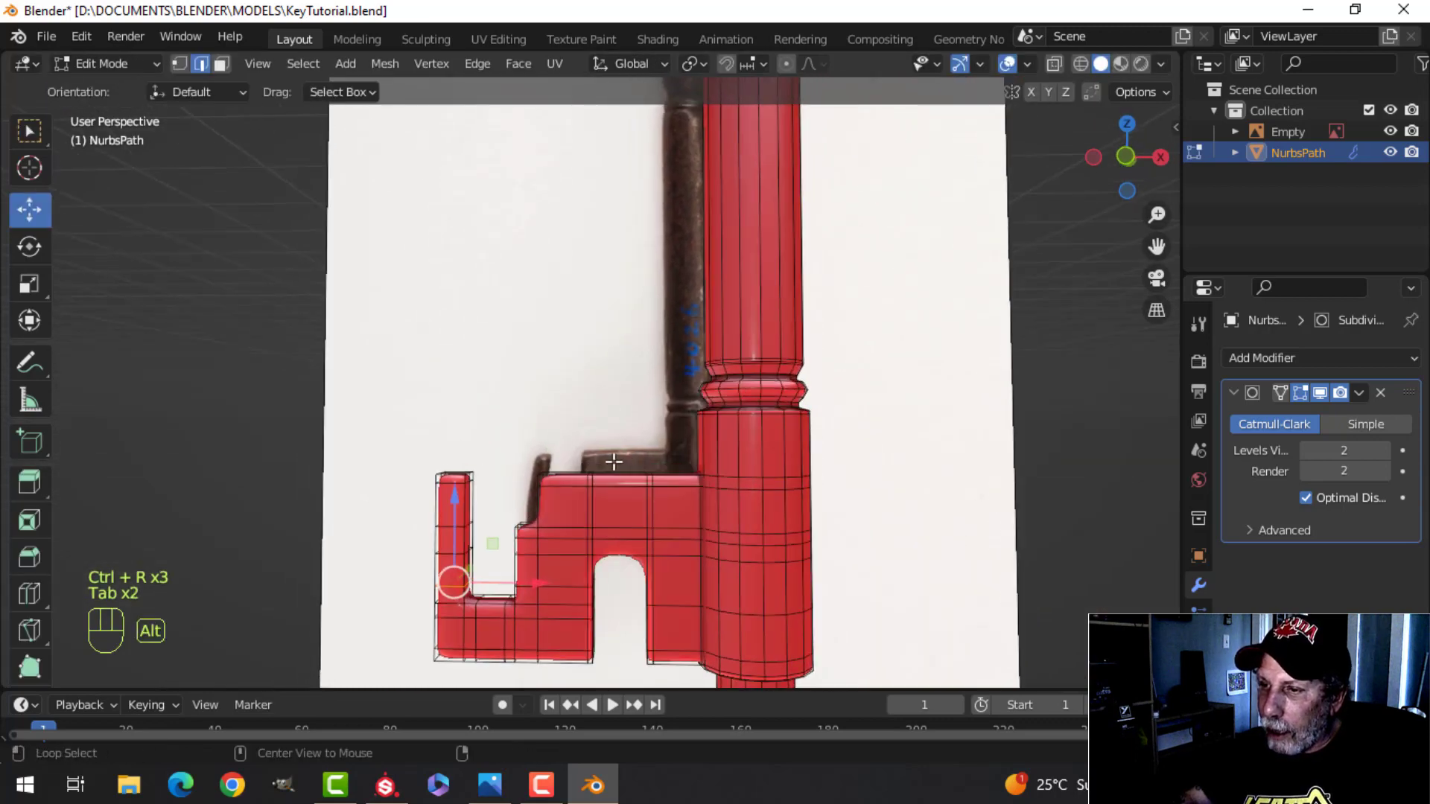
{"action": "key", "text": "ctrl+r"}
{"action": "left_click", "coordinate": [573, 488]}
{"action": "left_click", "coordinate": [562, 488]}
{"action": "key", "text": "Tab"}
{"action": "scroll", "coordinate": [617, 484], "scroll_direction": "down", "scroll_amount": 4}
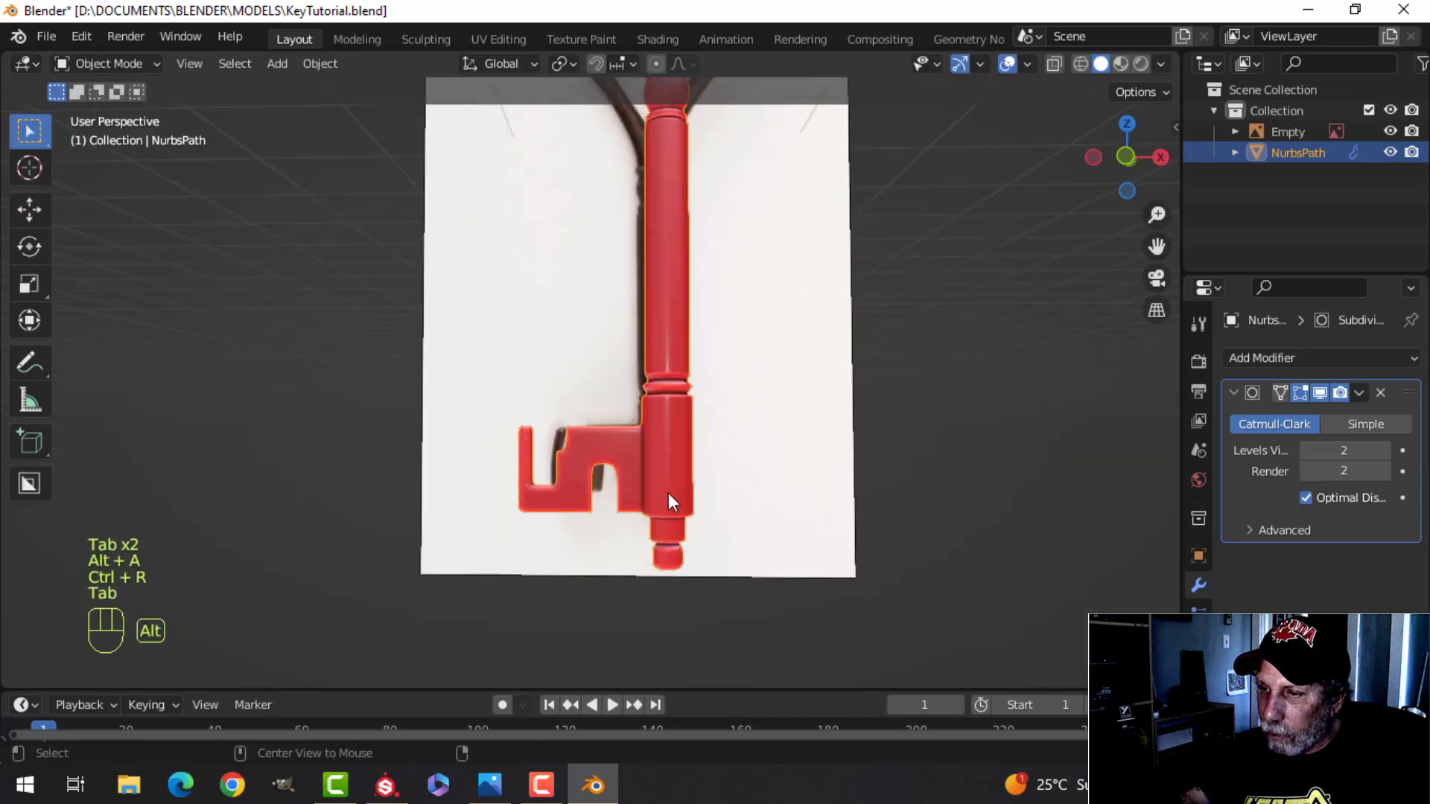
{"action": "key", "text": "alt+a"}
Step: Delete the key's reference image from the scene and save the file
{"action": "middle_click_drag", "start_coordinate": [668, 494], "coordinate": [762, 444]}
{"action": "scroll", "coordinate": [664, 472], "scroll_direction": "up", "scroll_amount": 4}
{"action": "scroll", "coordinate": [663, 427], "scroll_direction": "down", "scroll_amount": 5}
{"action": "left_click", "coordinate": [477, 350]}
{"action": "key", "text": "x"}
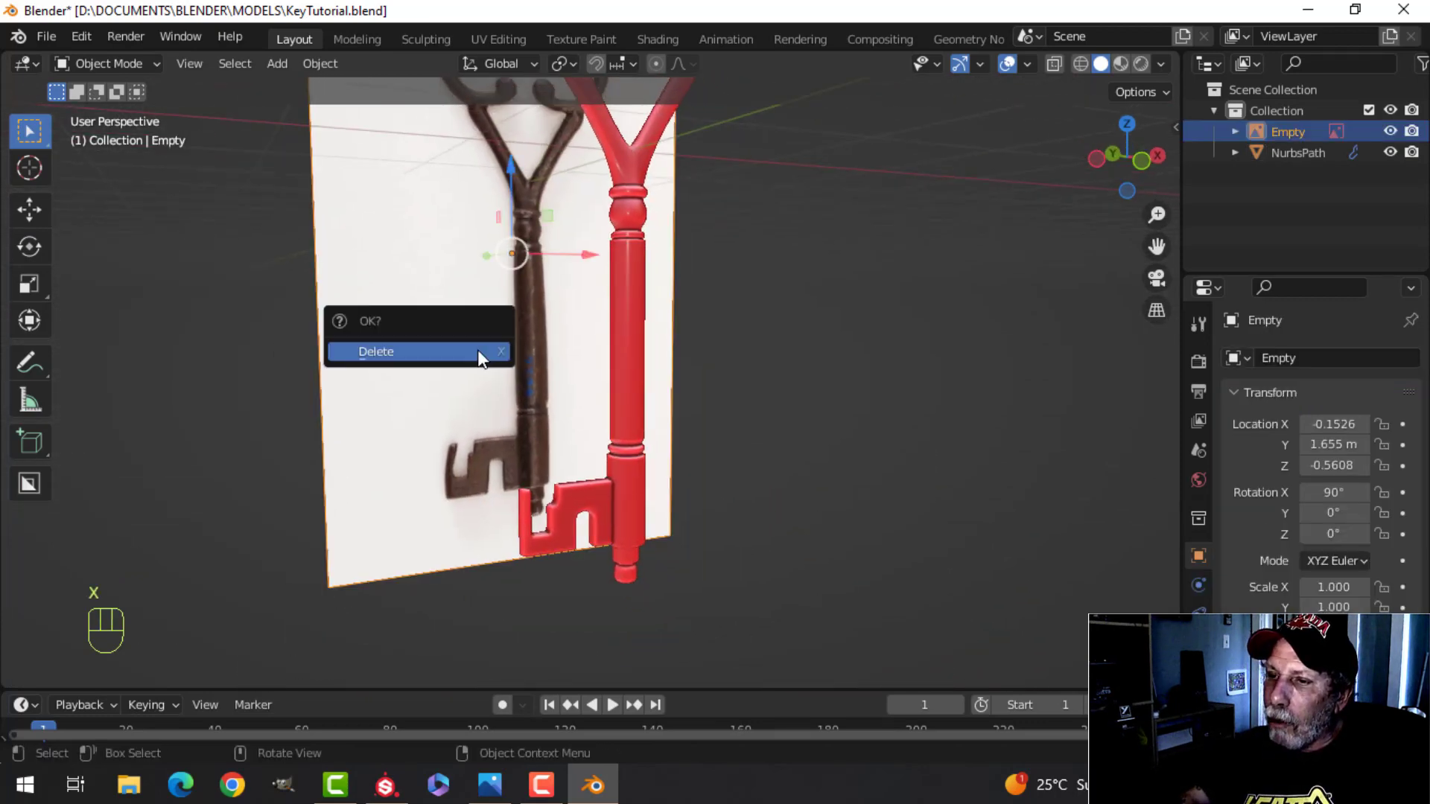
{"action": "left_click", "coordinate": [479, 353]}
{"action": "middle_click_drag", "start_coordinate": [581, 360], "coordinate": [708, 436]}
{"action": "key", "text": "ctrl+s"}
Step: In front view, move the whole key up until its bottom tip rests on the ground line, and reset the 3D cursor to the world origin
{"action": "key", "text": "KP_1"}
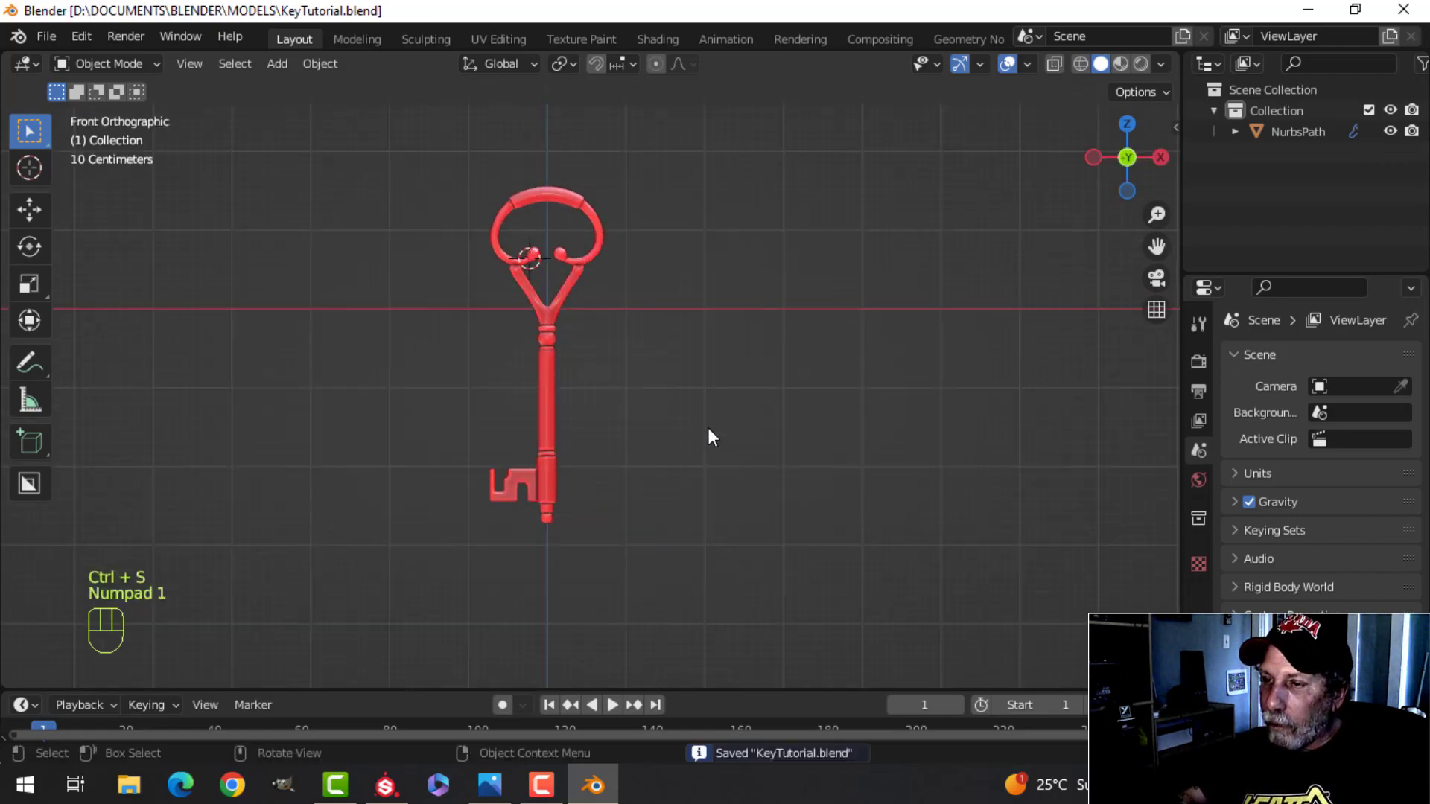
{"action": "key", "text": "Tab"}
{"action": "key", "text": "a"}
{"action": "scroll", "coordinate": [703, 422], "scroll_direction": "up", "scroll_amount": 2}
{"action": "left_click_drag", "start_coordinate": [529, 201], "coordinate": [544, 496]}
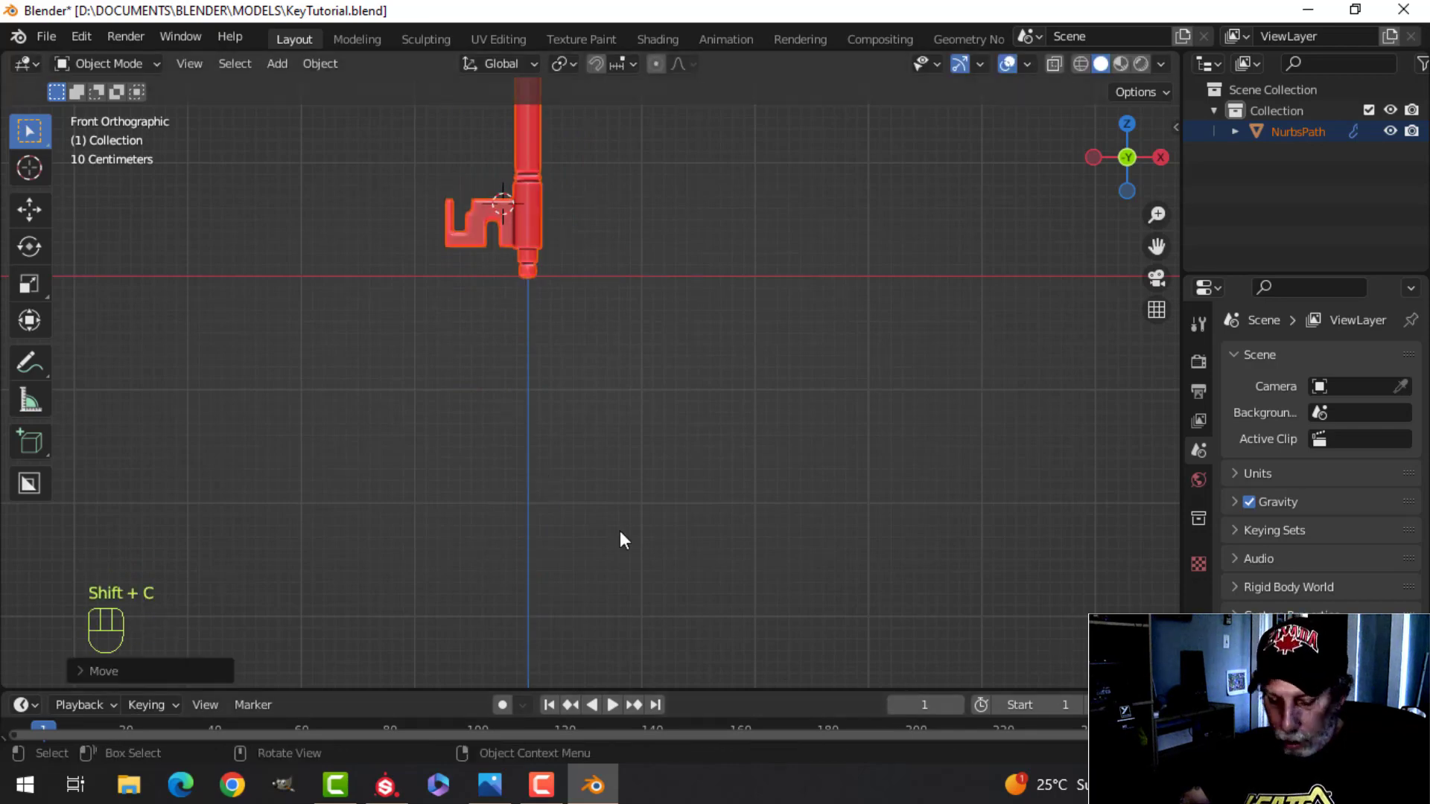
{"action": "key", "text": "shift+c"}
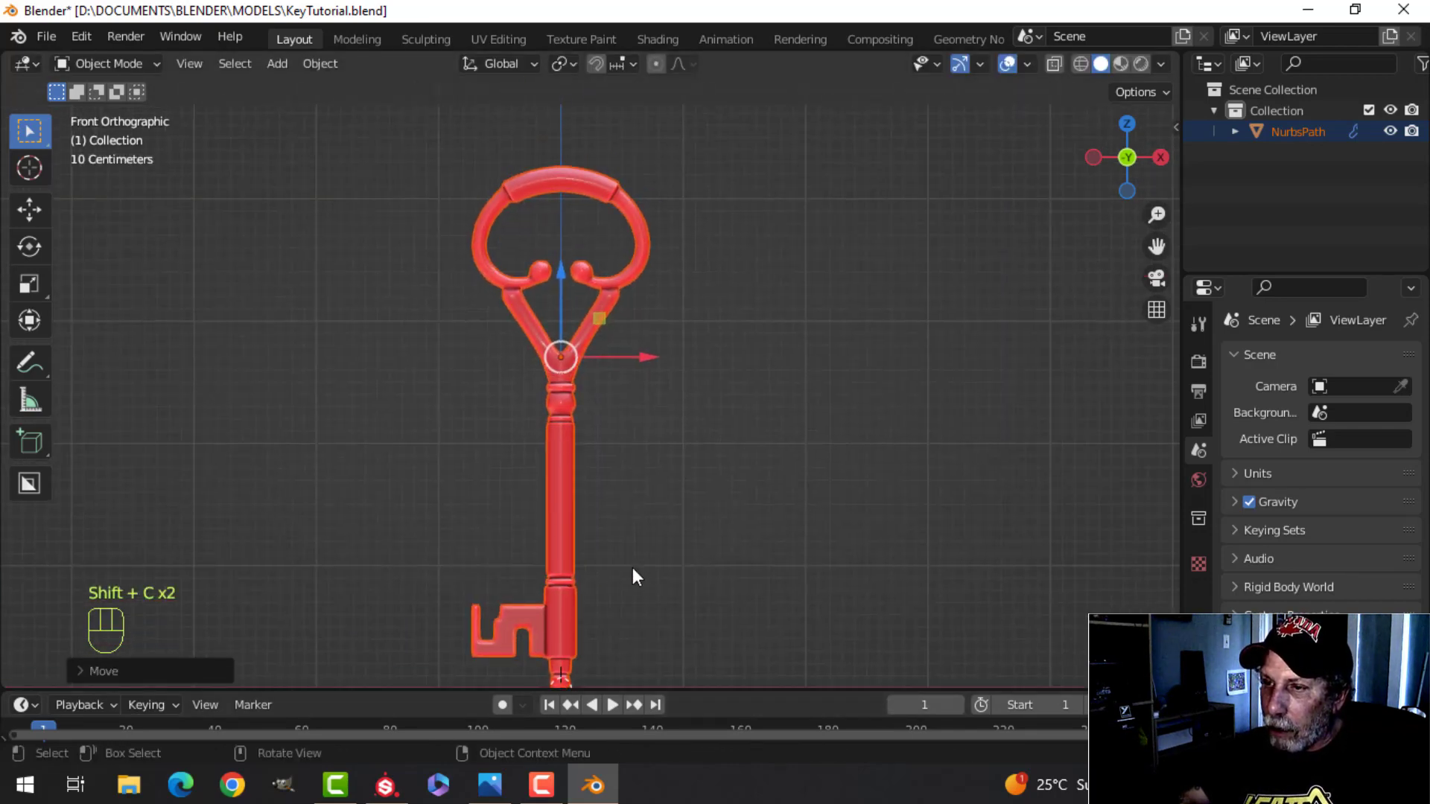
Step: Apply All Transforms to the key and deselect it
{"action": "key", "text": "ctrl+a"}
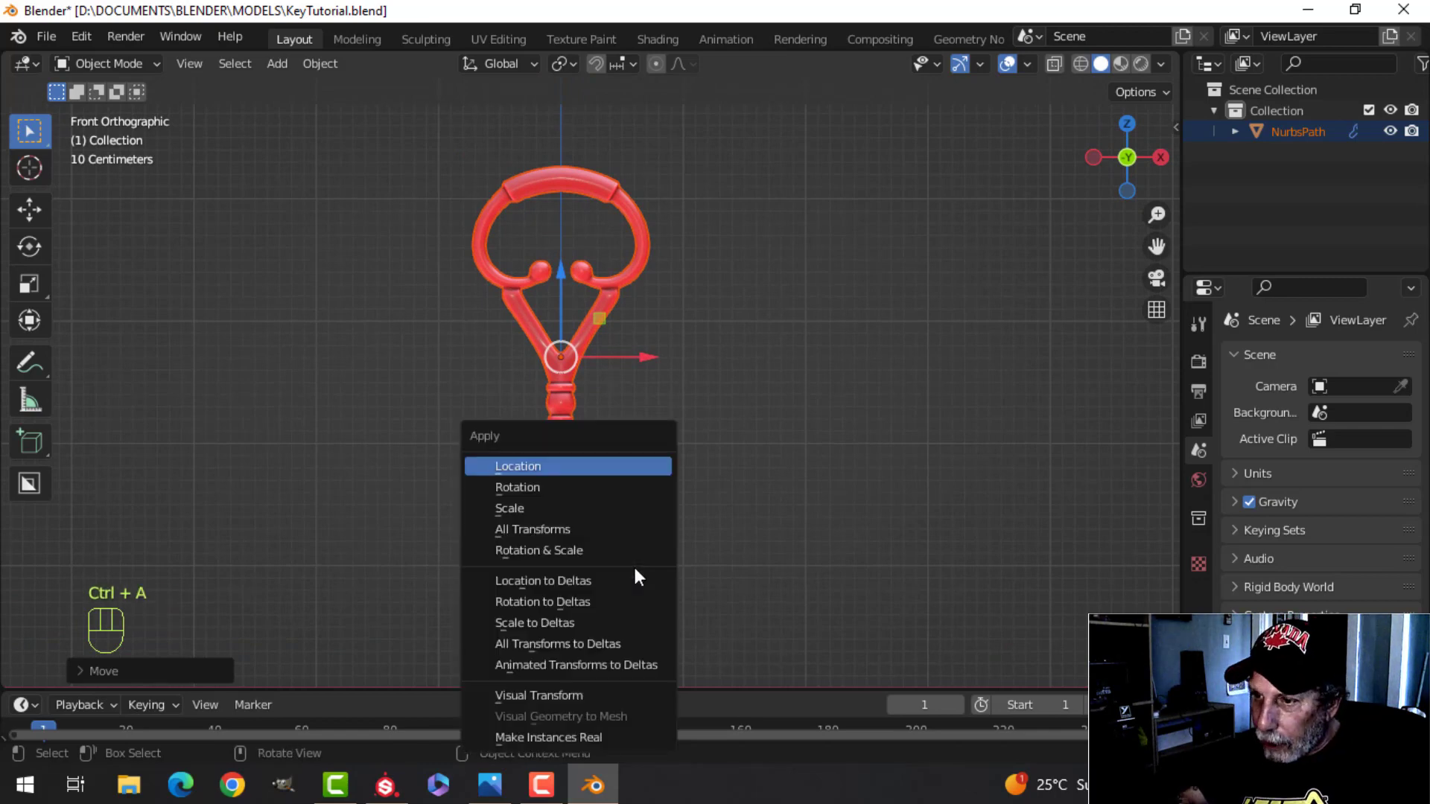
{"action": "left_click", "coordinate": [551, 533]}
{"action": "scroll", "coordinate": [654, 507], "scroll_direction": "down", "scroll_amount": 2}
{"action": "middle_click_drag", "start_coordinate": [721, 515], "coordinate": [695, 474], "text": "shift"}
{"action": "key", "text": "alt+a"}
Step: Select the key and apply its Subdivision modifier
{"action": "scroll", "coordinate": [676, 474], "scroll_direction": "up", "scroll_amount": 2}
{"action": "scroll", "coordinate": [677, 556], "scroll_direction": "down", "scroll_amount": 3}
{"action": "middle_click_drag", "start_coordinate": [695, 474], "coordinate": [643, 450]}
{"action": "middle_click_drag", "start_coordinate": [644, 450], "coordinate": [640, 470], "text": "shift"}
{"action": "left_click", "coordinate": [614, 430]}
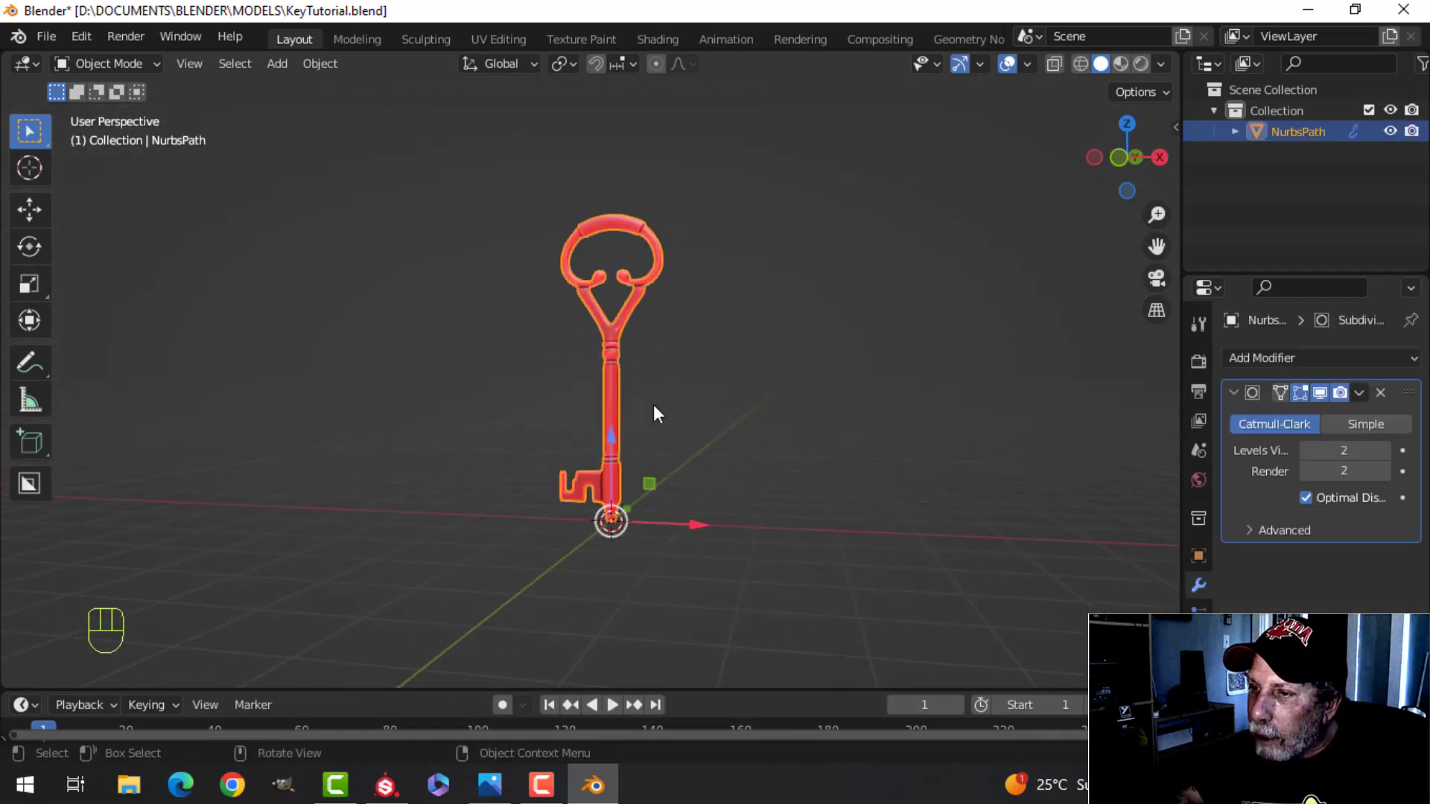
{"action": "scroll", "coordinate": [847, 456], "scroll_direction": "up", "scroll_amount": 3}
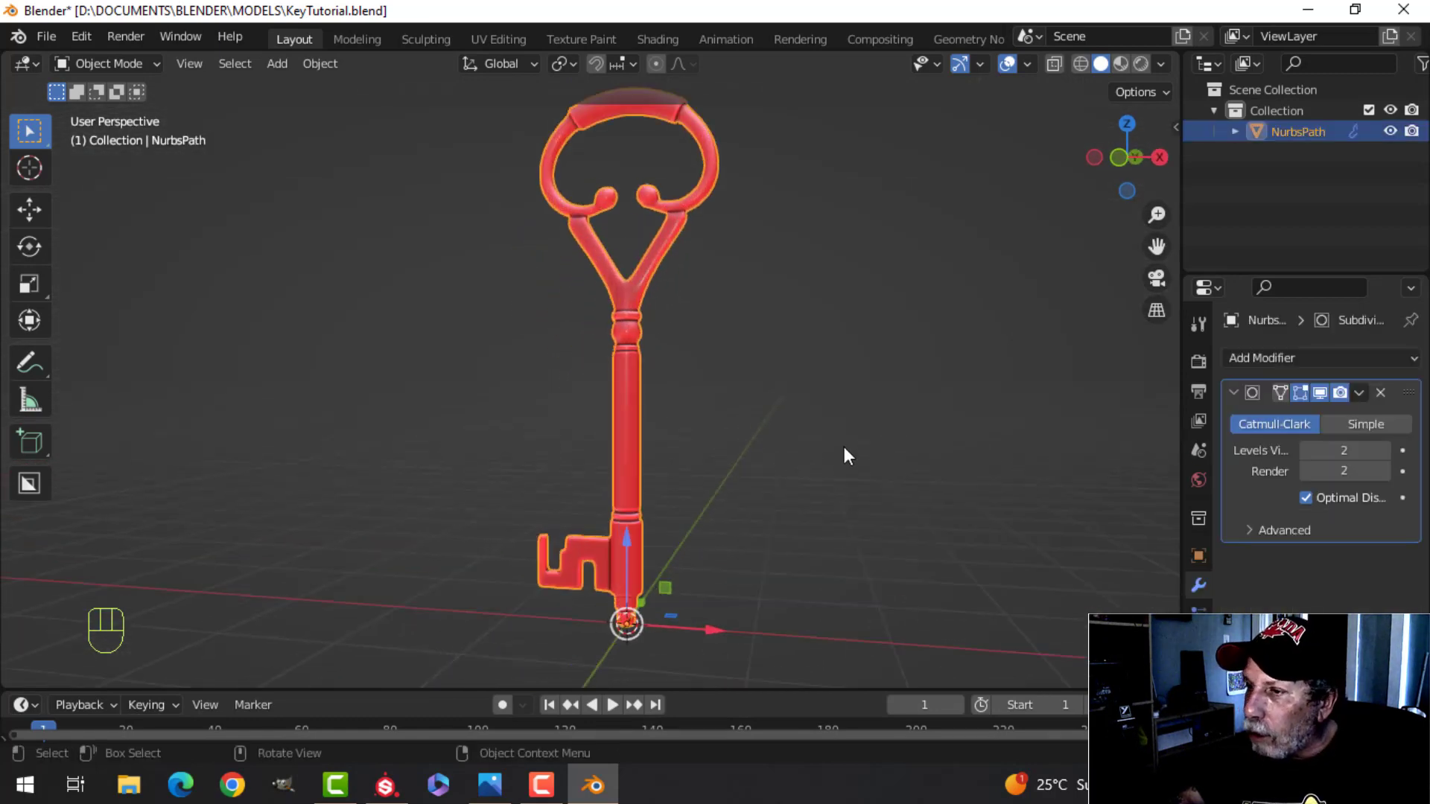
{"action": "left_click", "coordinate": [1357, 391]}
{"action": "left_click", "coordinate": [1303, 415]}
Step: Merge all of the key's vertices by distance and return to object mode
{"action": "key", "text": "Tab"}
{"action": "key", "text": "a"}
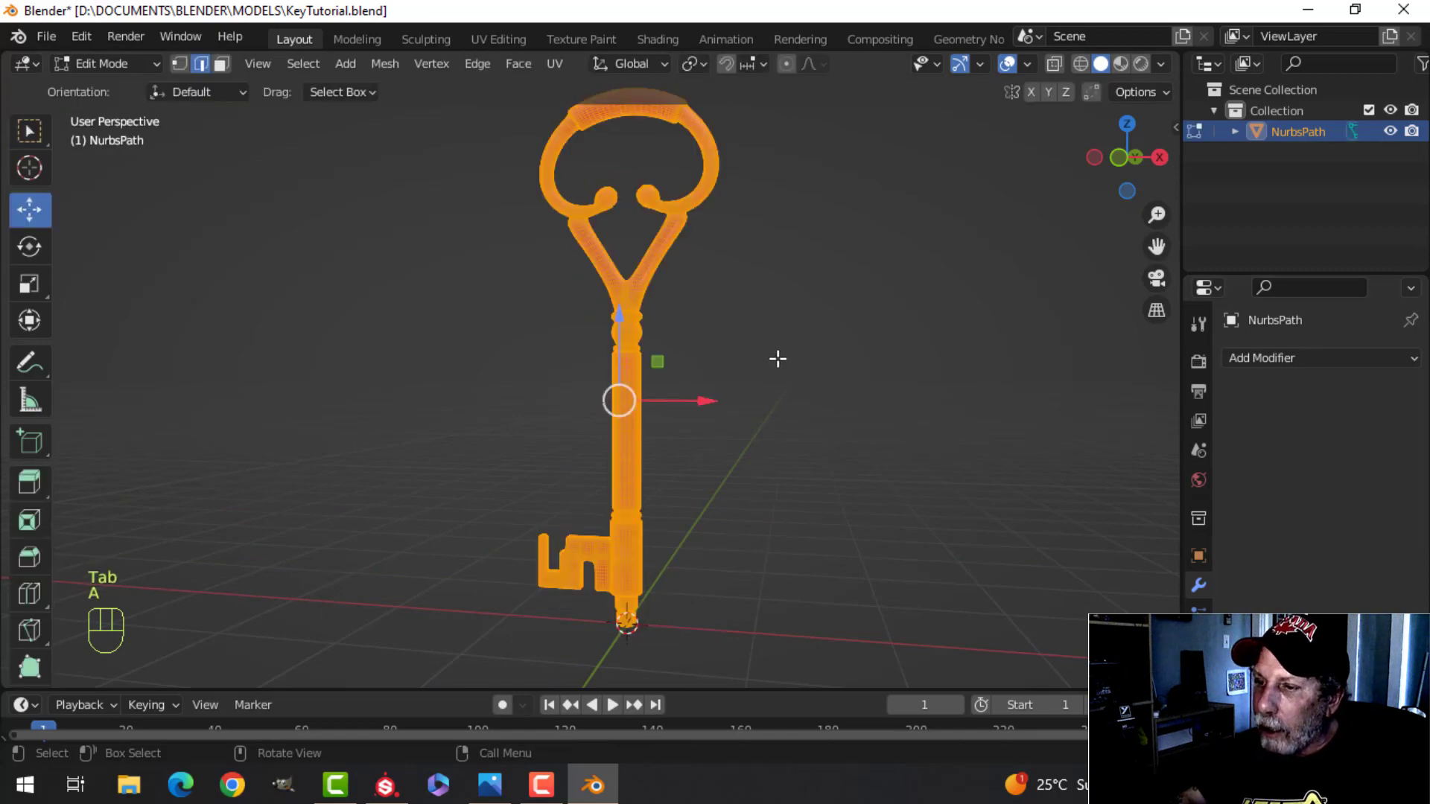
{"action": "key", "text": "m"}
{"action": "left_click", "coordinate": [781, 361]}
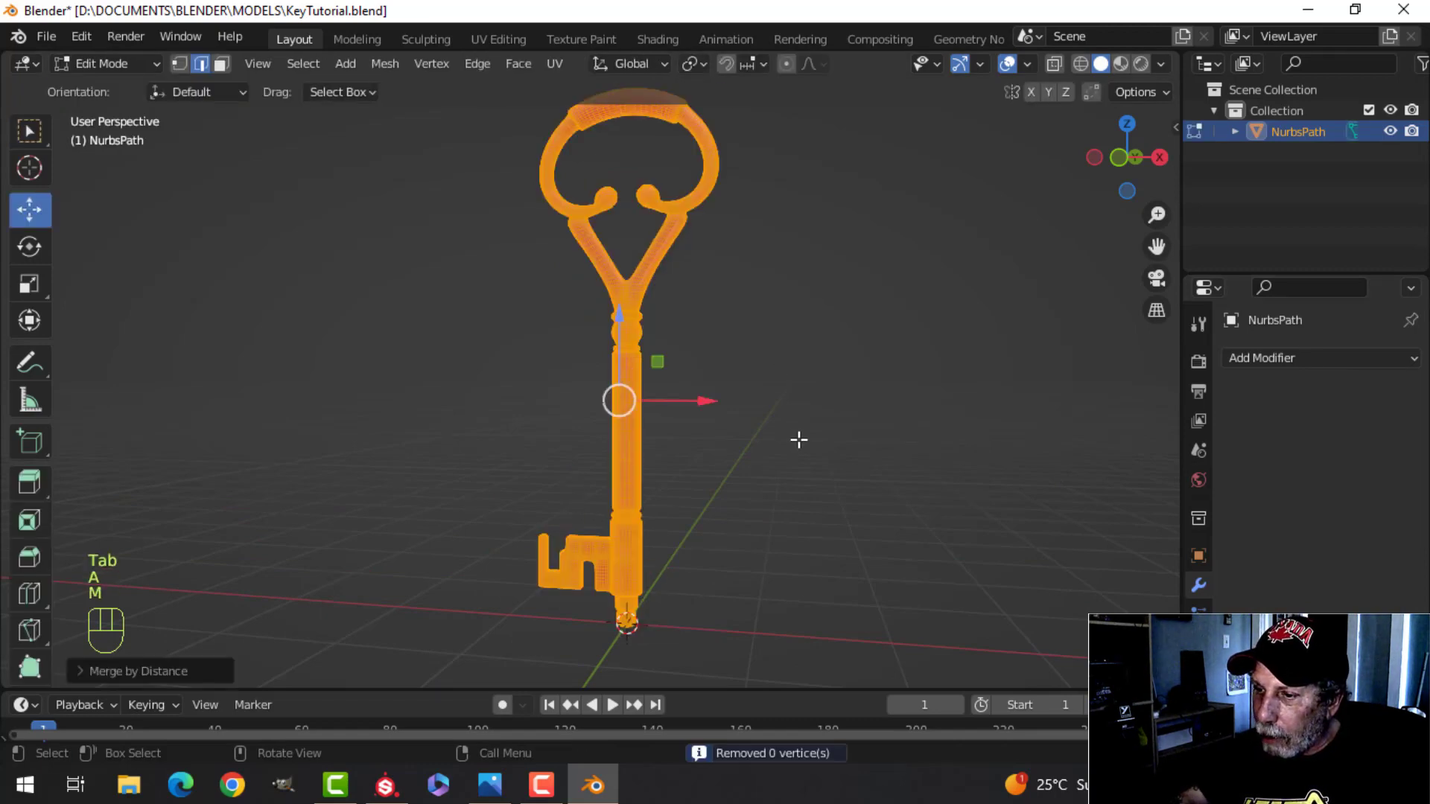
{"action": "key", "text": "Tab"}
Step: Switch to the UV Editing workspace and bring the key closer in its 3D view
{"action": "left_click", "coordinate": [498, 41]}
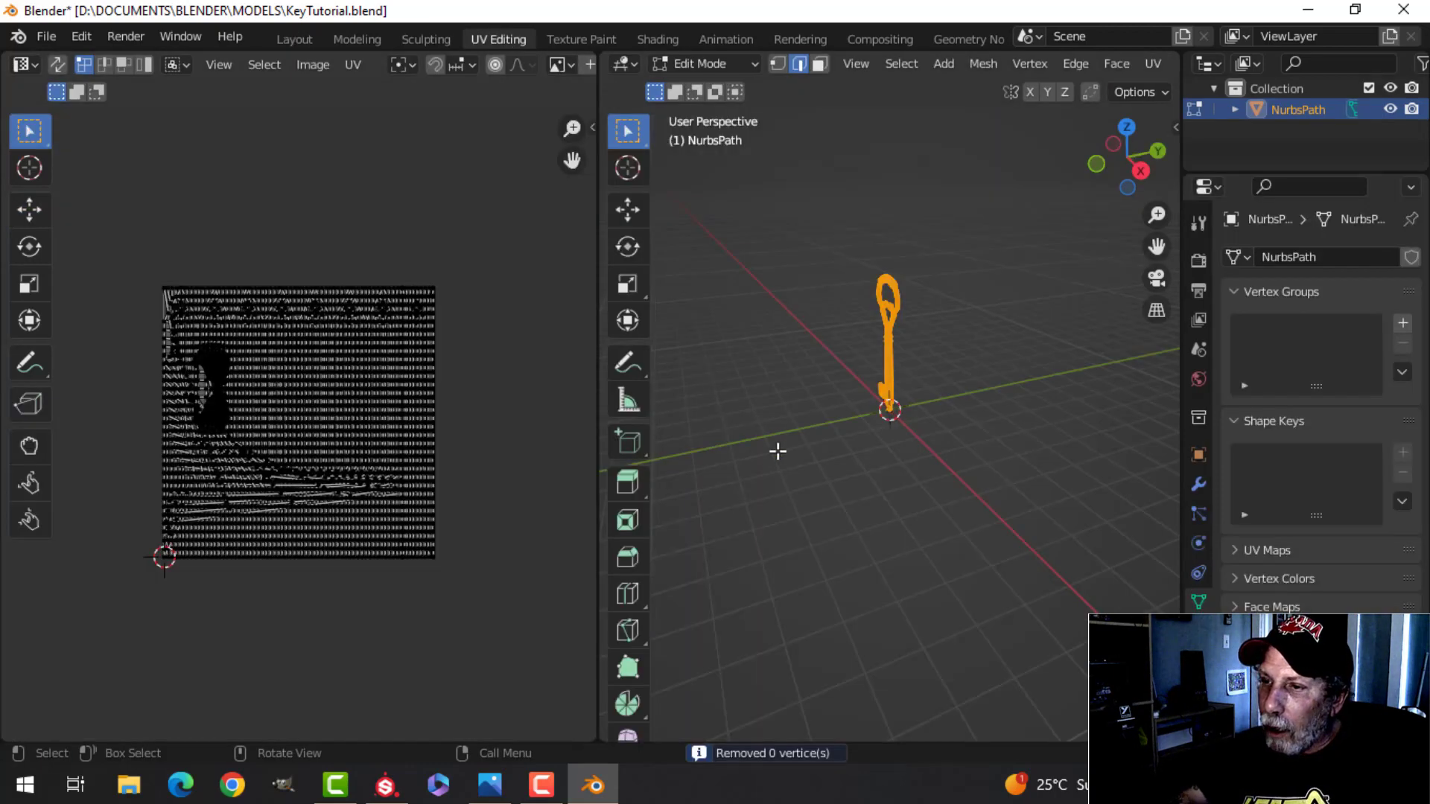
{"action": "scroll", "coordinate": [945, 445], "scroll_direction": "up", "scroll_amount": 3}
{"action": "middle_click_drag", "start_coordinate": [945, 445], "coordinate": [944, 511]}
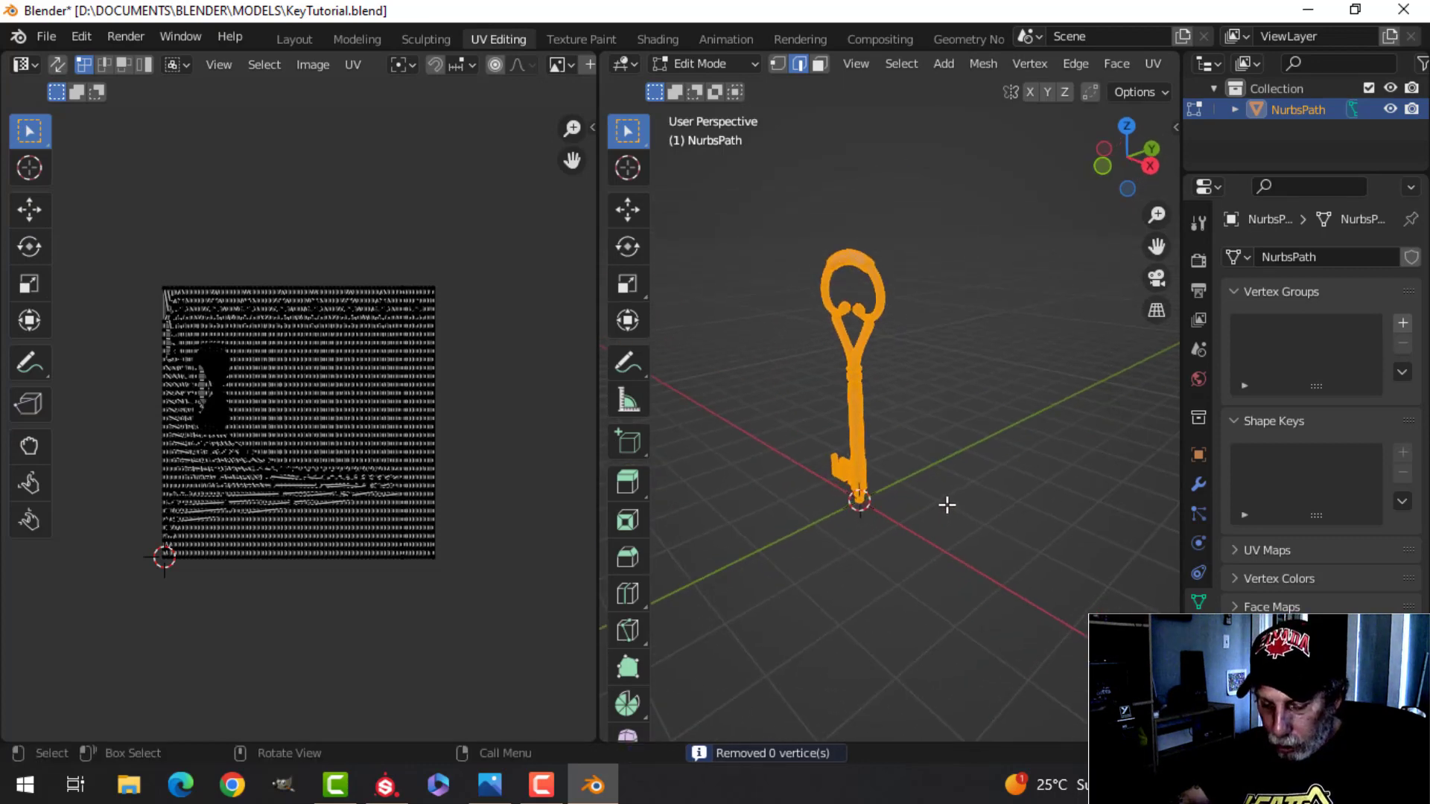
Step: Unwrap the whole key mesh with Smart UV Project using an island margin of 0.003
{"action": "key", "text": "u"}
{"action": "left_click", "coordinate": [935, 489]}
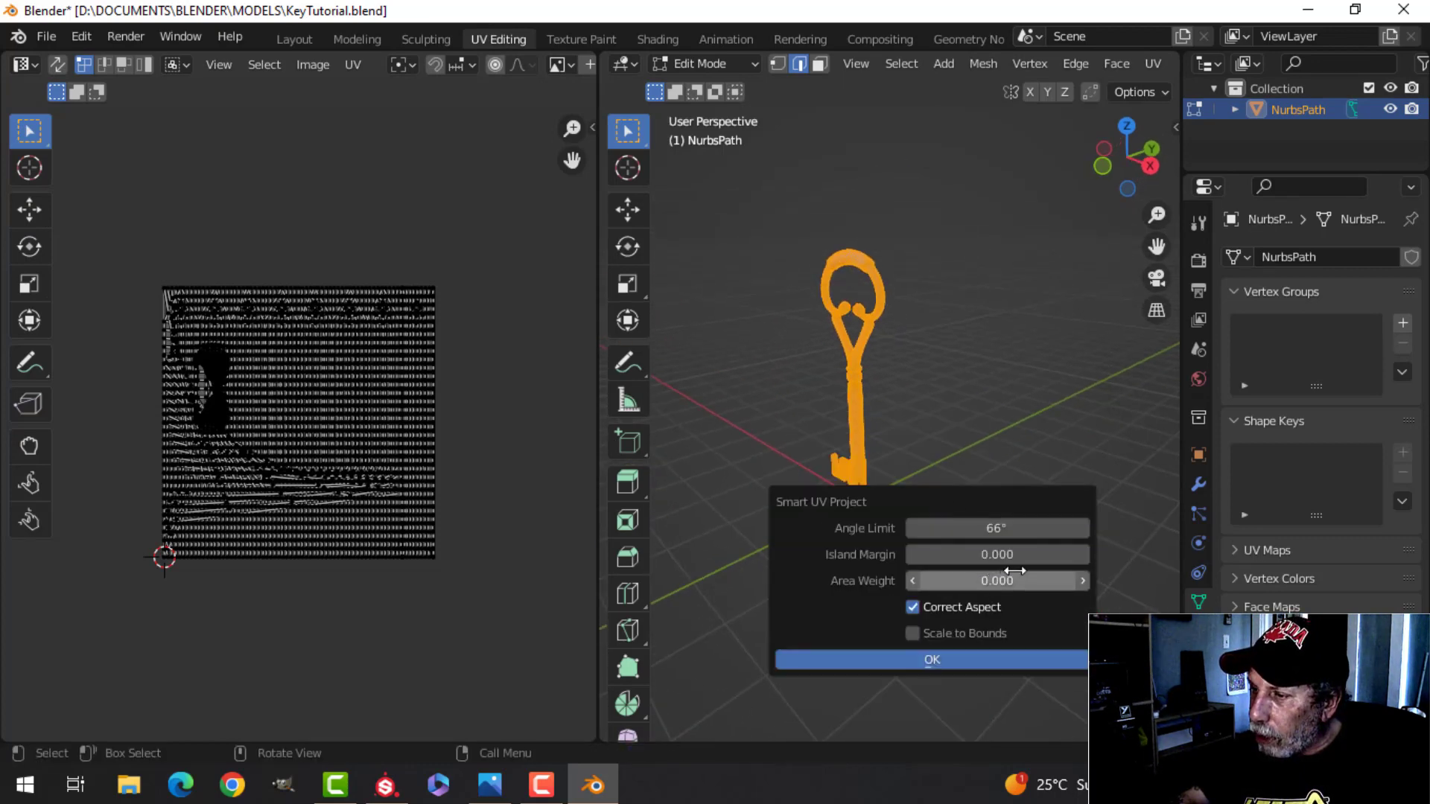
{"action": "left_click", "coordinate": [999, 555]}
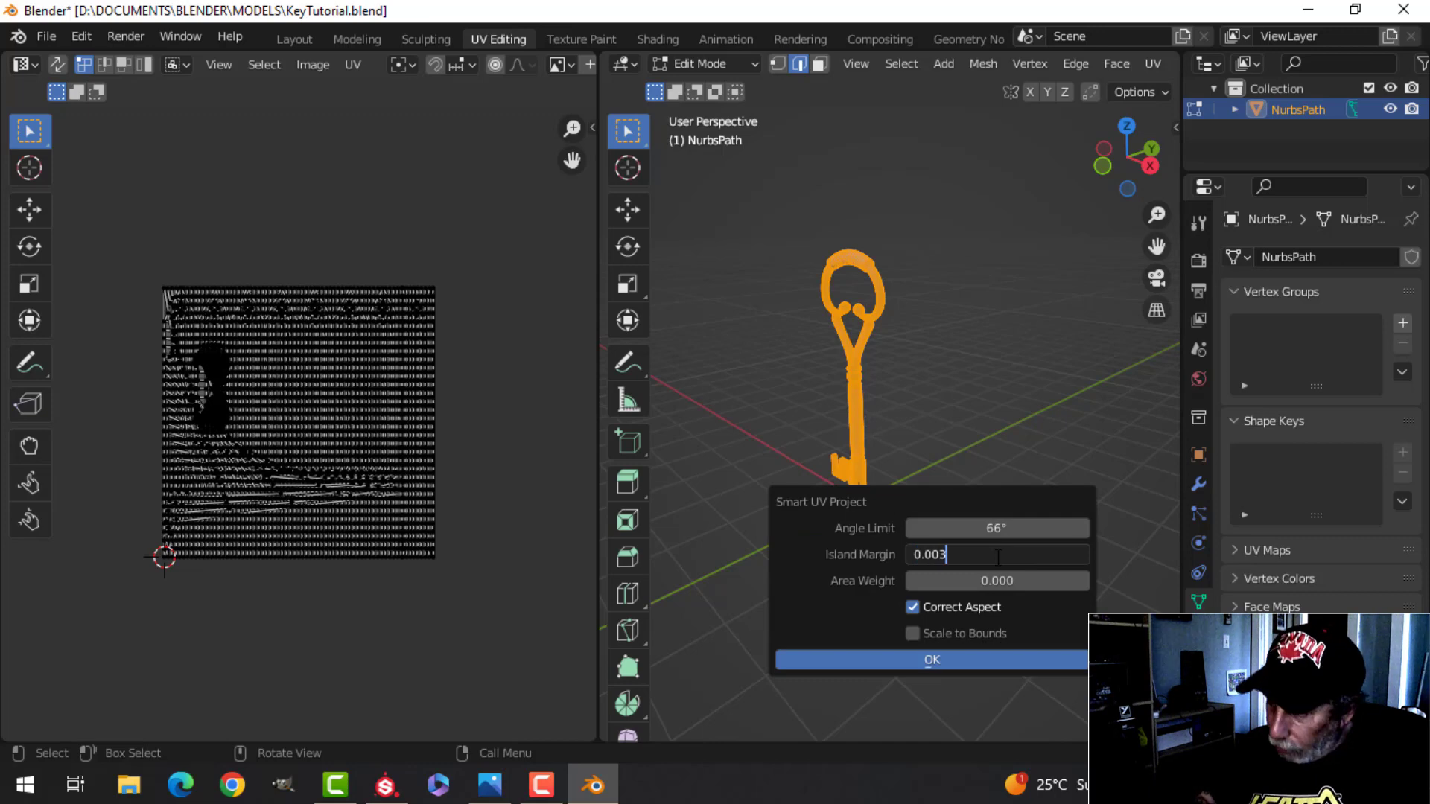
{"action": "type", "text": "0.003"}
{"action": "key", "text": "Return"}
{"action": "left_click", "coordinate": [940, 659]}
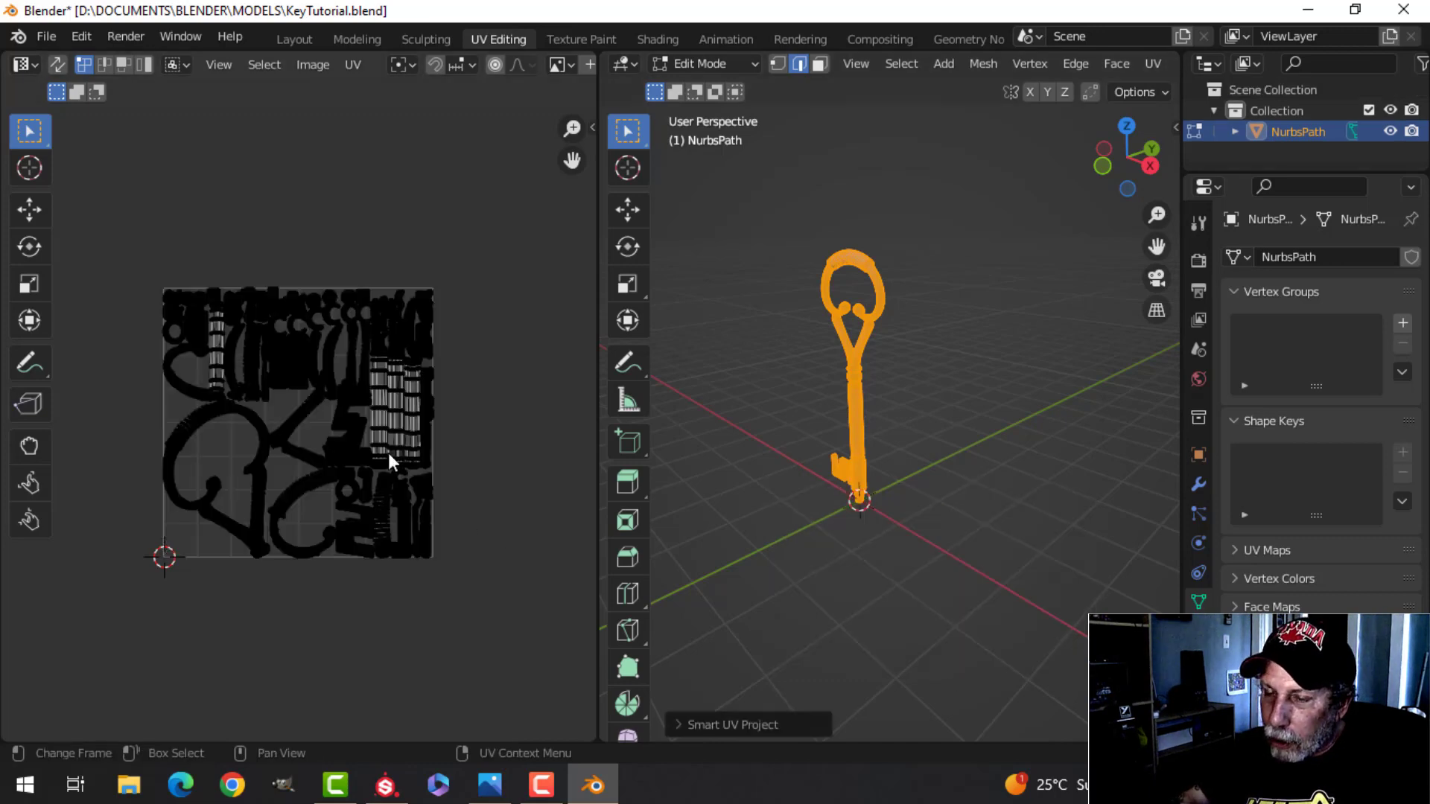
Step: Select all of the key's UV islands and pack them into a single tile with UVPackmaster3
{"action": "key", "text": "a"}
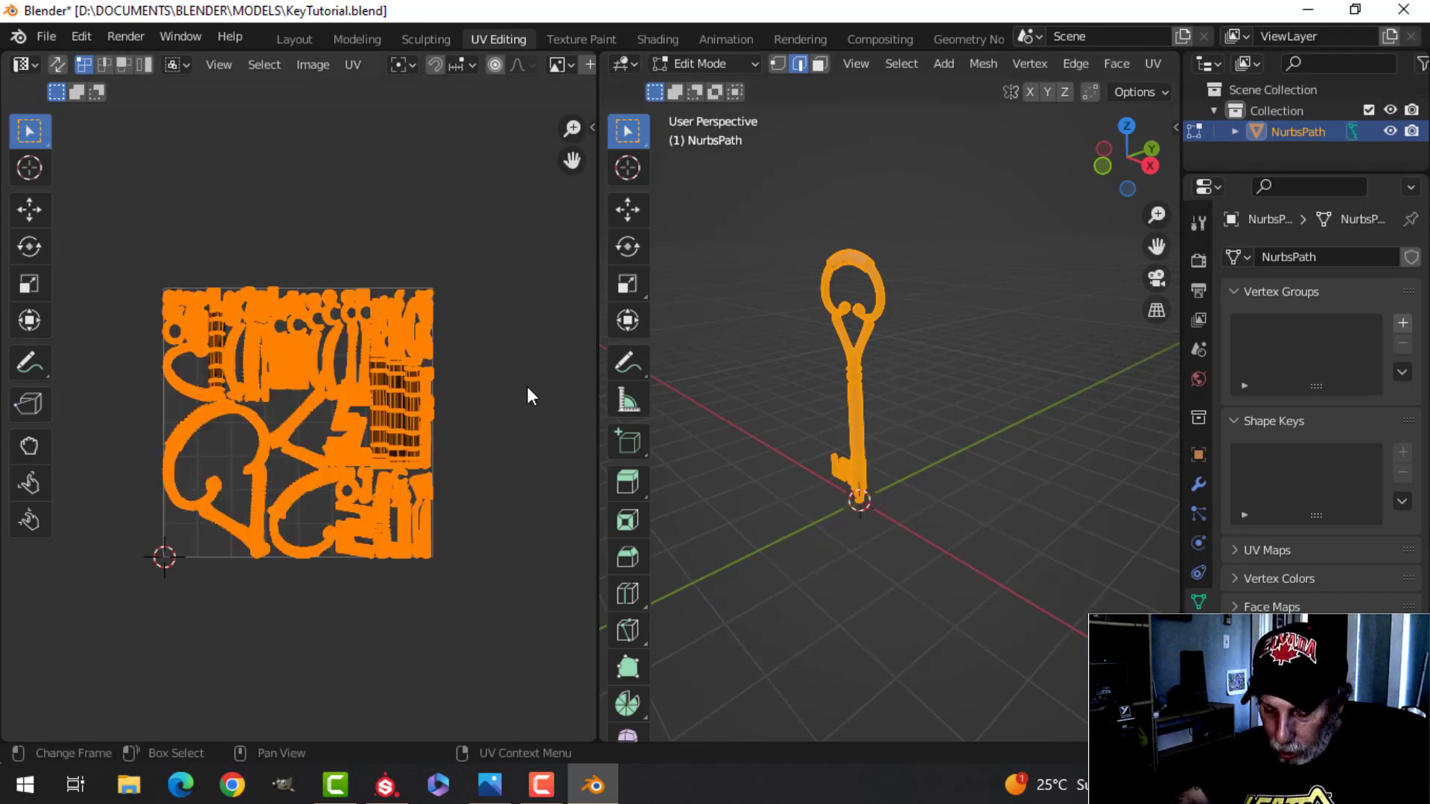
{"action": "left_click", "coordinate": [353, 65]}
{"action": "left_click", "coordinate": [417, 430]}
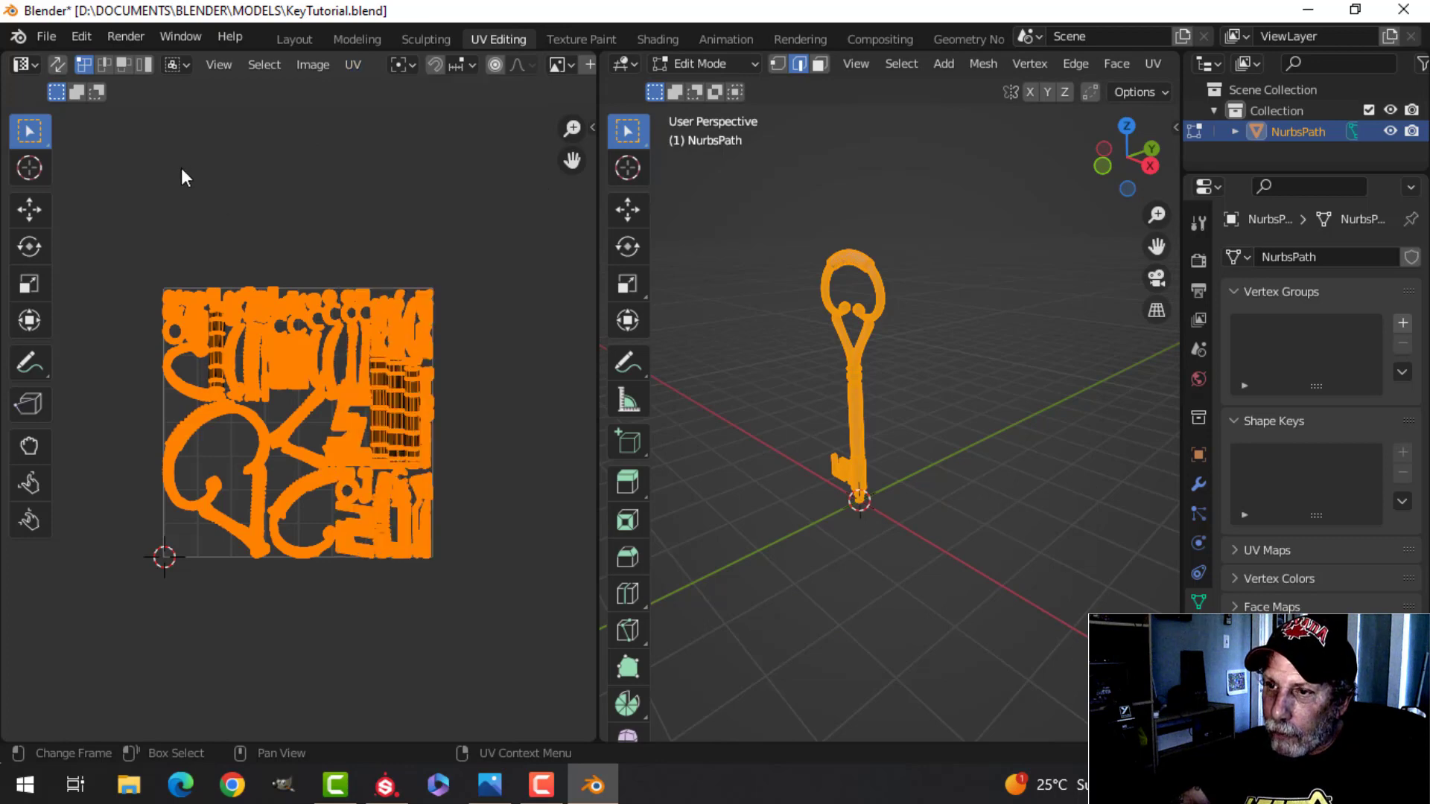
{"action": "key", "text": "n"}
{"action": "left_click", "coordinate": [581, 320]}
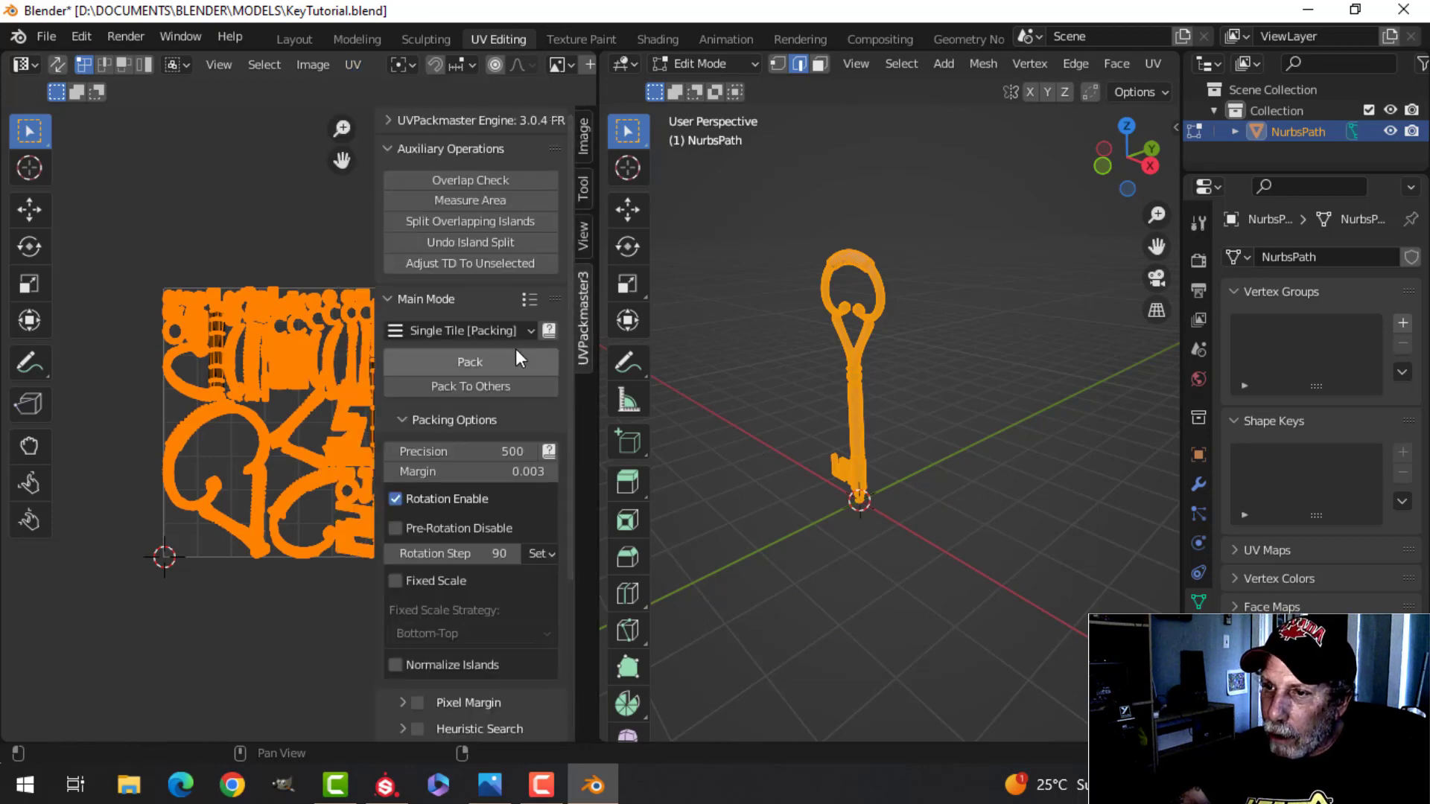
{"action": "left_click", "coordinate": [457, 363]}
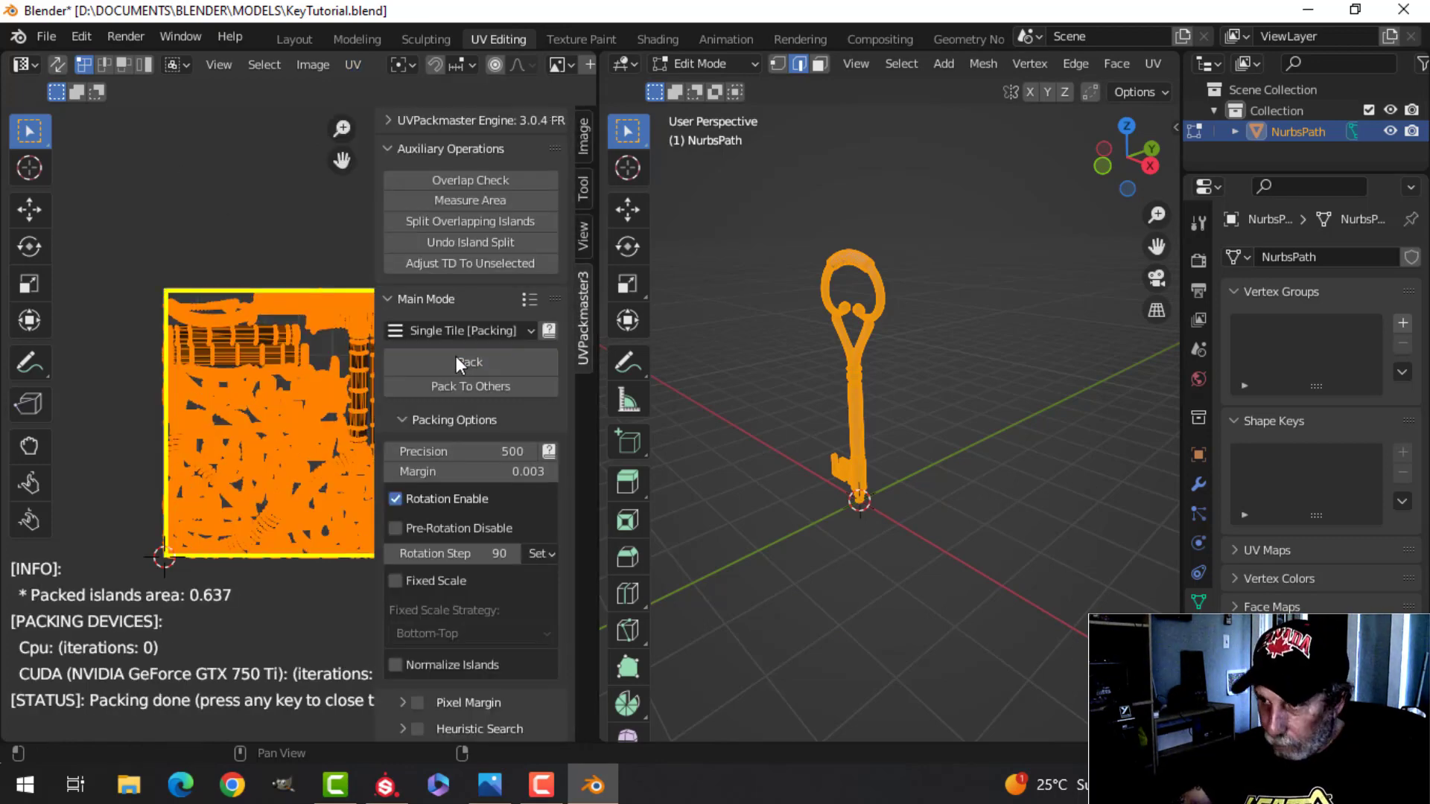
Step: Return the key to object mode and save the file
{"action": "key", "text": "n"}
{"action": "key", "text": "Tab"}
{"action": "scroll", "coordinate": [870, 454], "scroll_direction": "up", "scroll_amount": 2}
{"action": "middle_click_drag", "start_coordinate": [871, 455], "coordinate": [857, 446]}
{"action": "key", "text": "ctrl+s"}
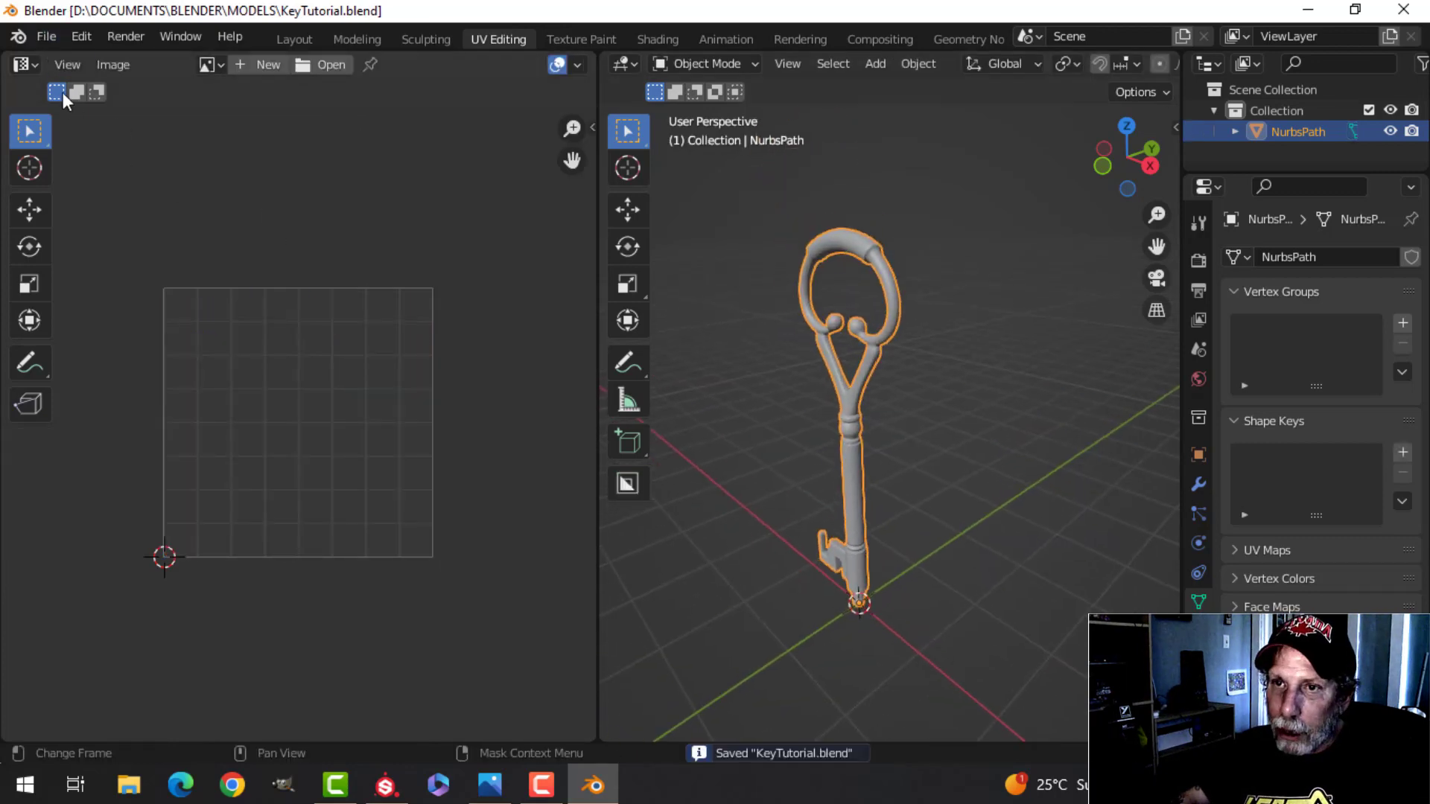
Step: Export the selected key as KeyTutorial.fbx to the EXPORT folder and save the Blender file again
{"action": "left_click", "coordinate": [46, 39]}
{"action": "mouse_move", "coordinate": [165, 339]}
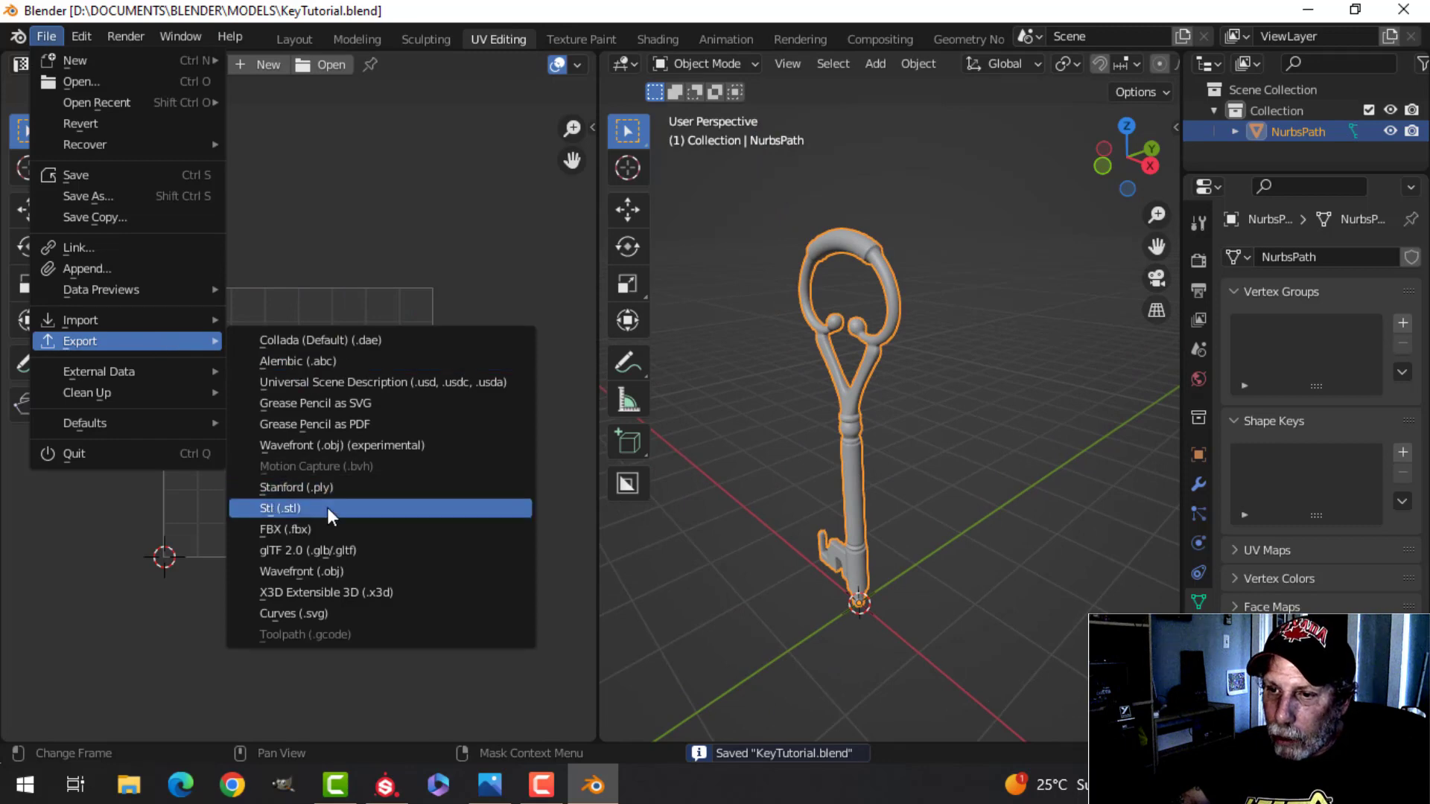
{"action": "left_click", "coordinate": [453, 519]}
{"action": "left_click", "coordinate": [267, 599]}
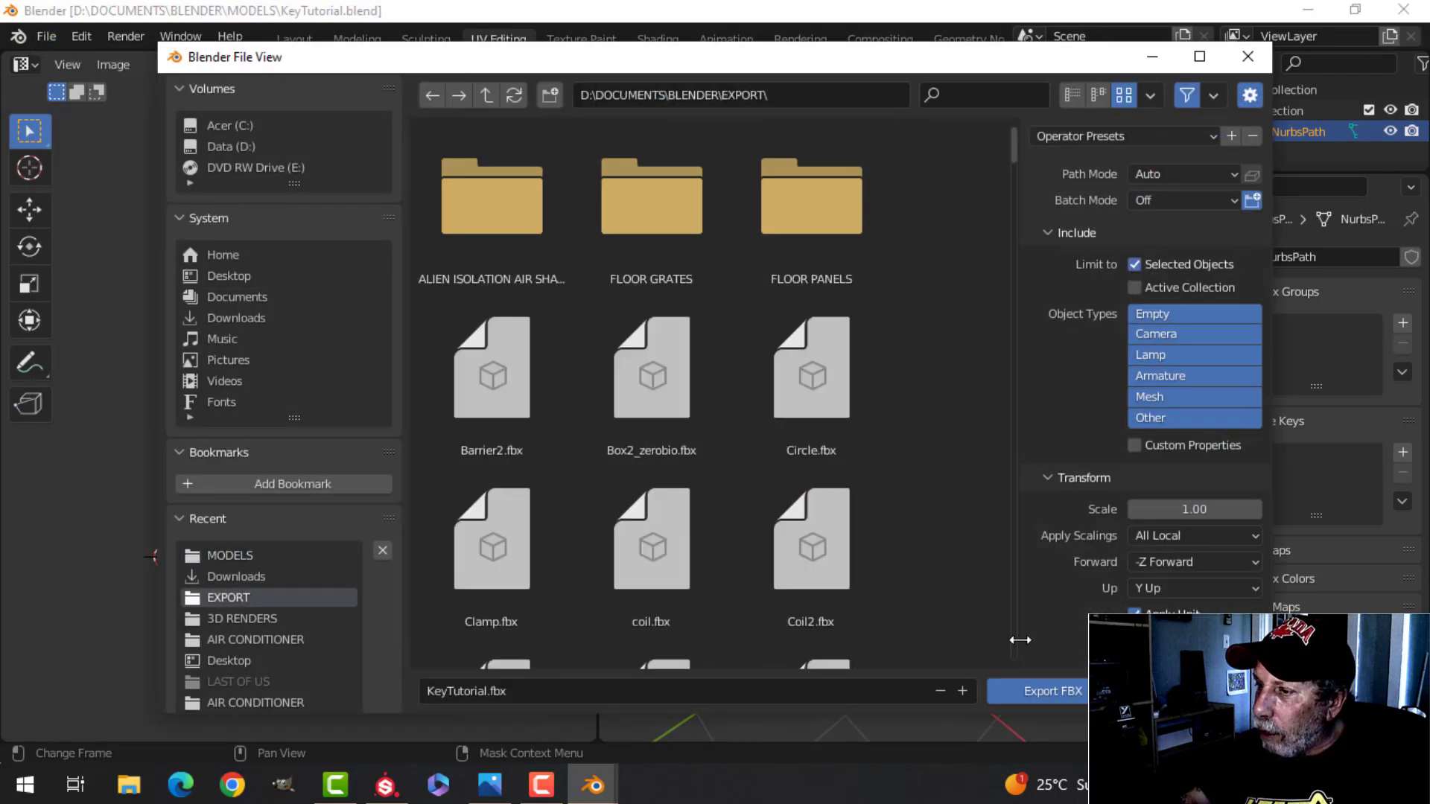
{"action": "left_click", "coordinate": [1055, 690]}
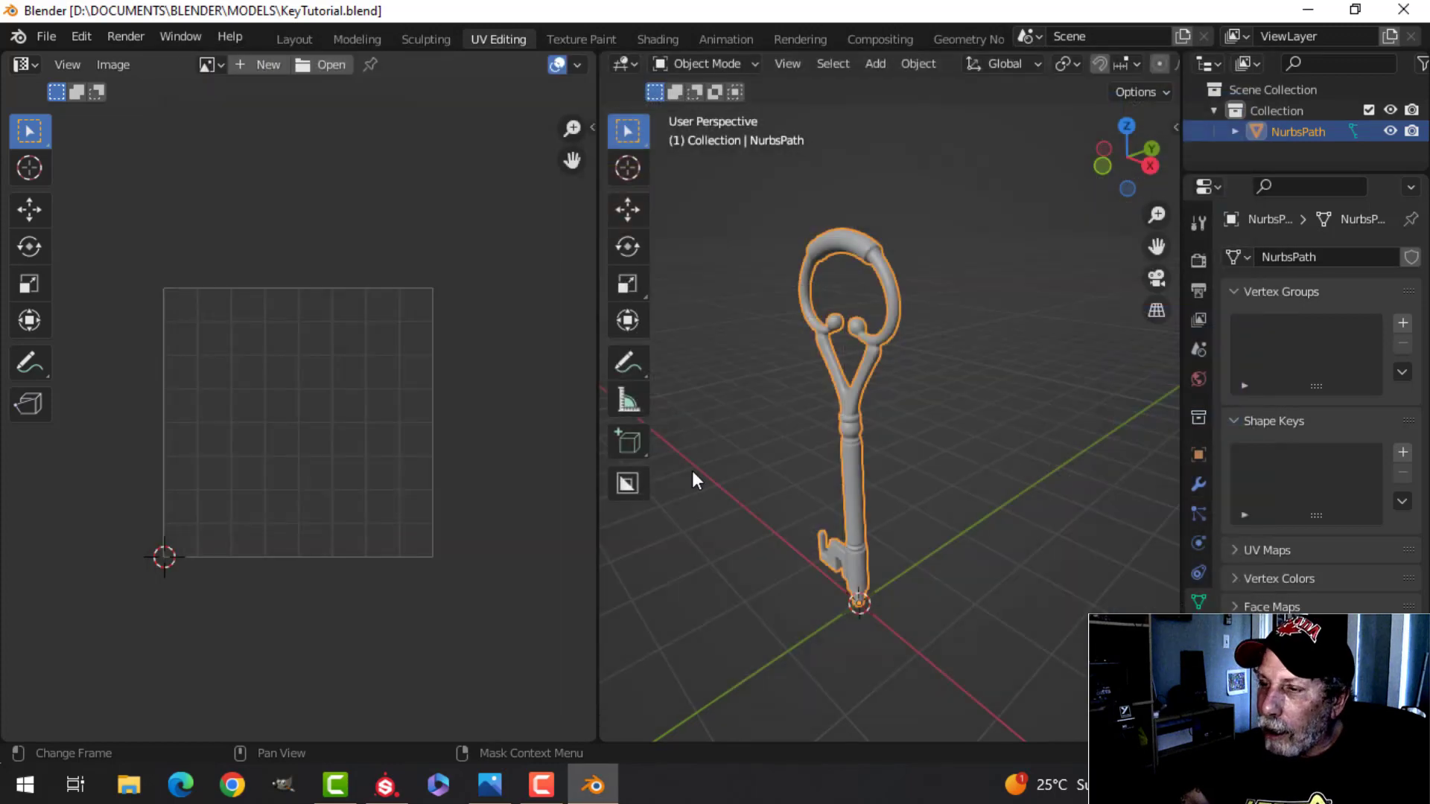
{"action": "key", "text": "ctrl+s"}
{"action": "mouse_move", "coordinate": [730, 373]}
{"action": "middle_mouse_down"}
{"action": "mouse_move", "coordinate": [749, 423]}
{"action": "mouse_move", "coordinate": [751, 389]}
{"action": "middle_mouse_up"}
Step: Switch to Substance Painter and create a project from KeyTutorial.fbx with the normal map format set to OpenGL
{"action": "left_click", "coordinate": [386, 785]}
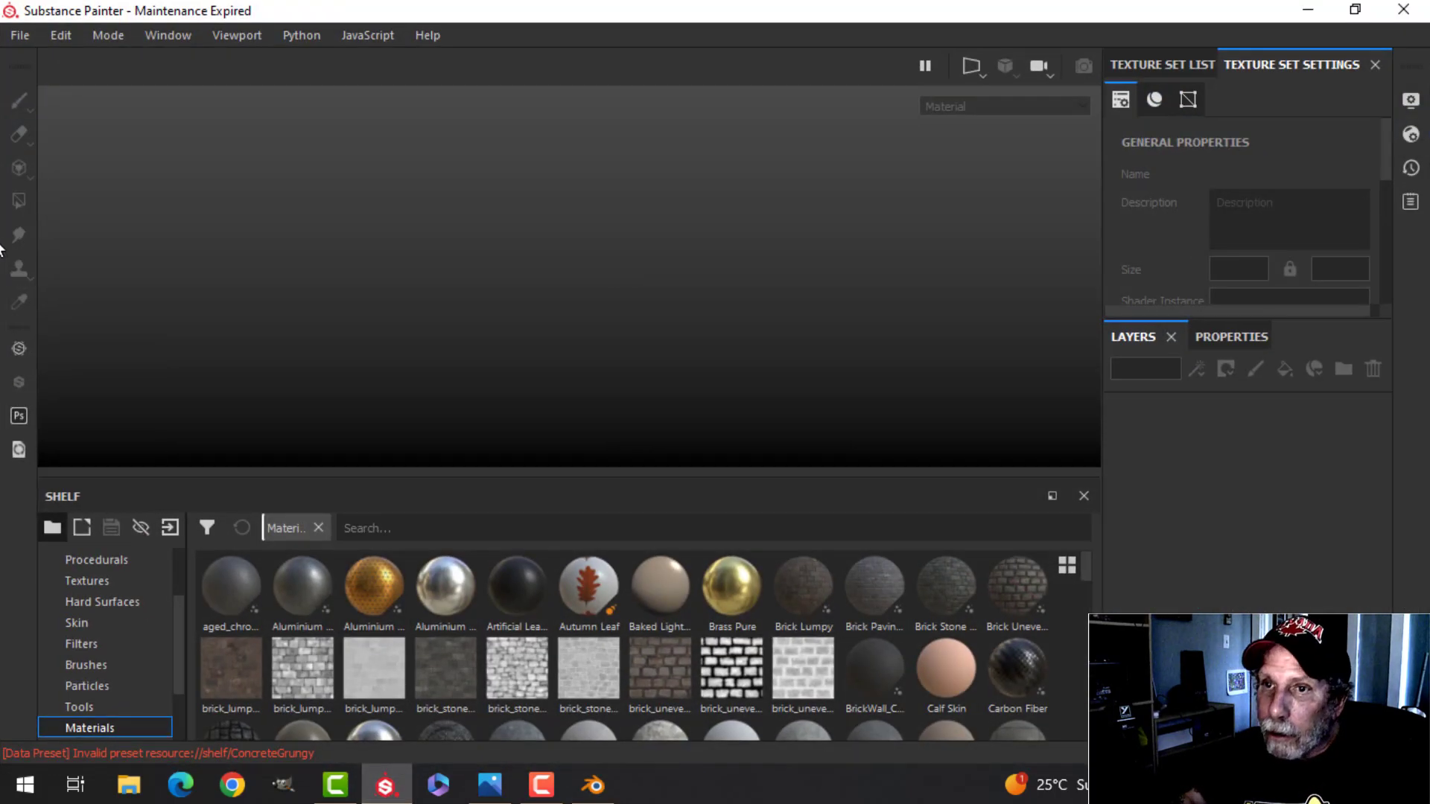
{"action": "left_click", "coordinate": [12, 38]}
{"action": "left_click", "coordinate": [33, 57]}
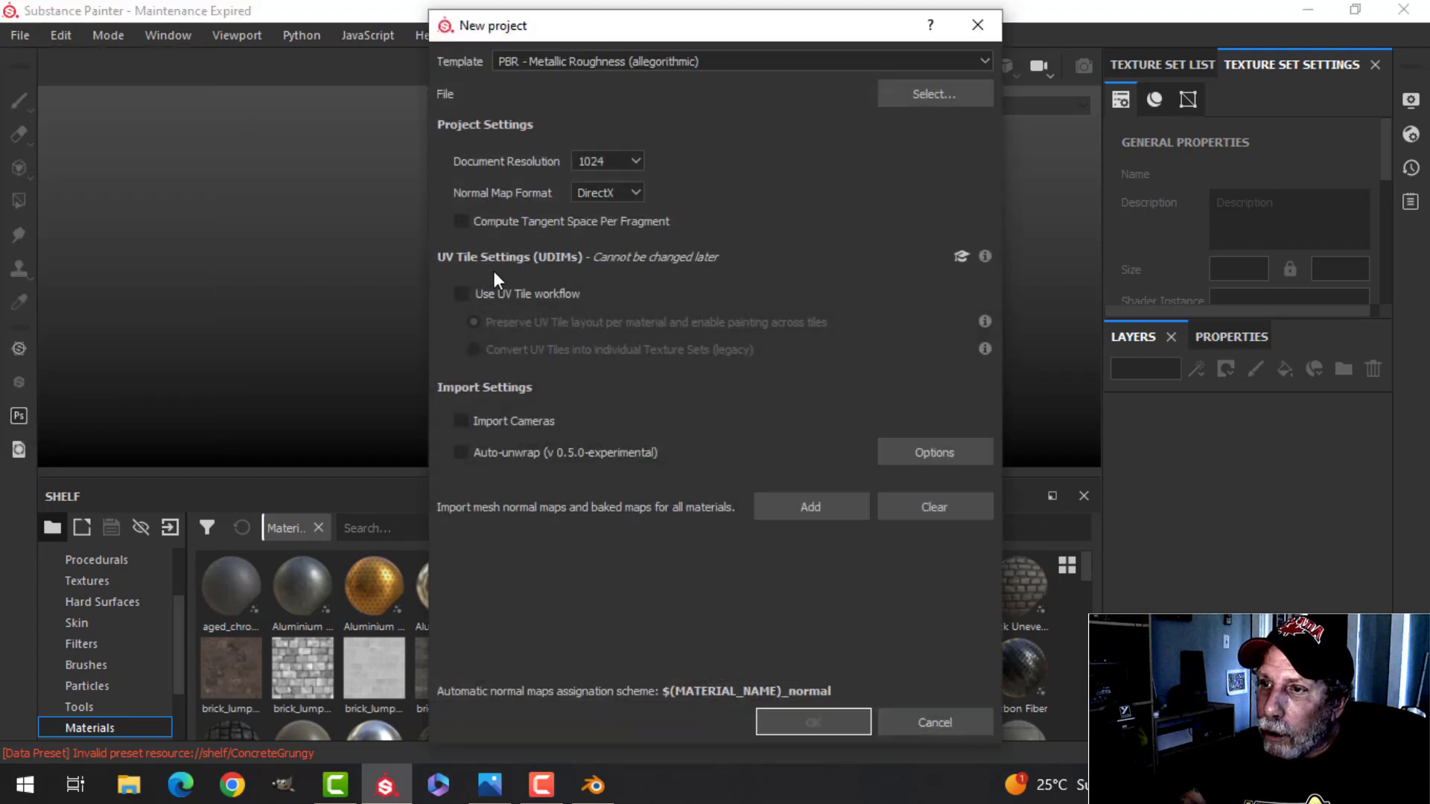
{"action": "left_click", "coordinate": [600, 198]}
{"action": "left_click", "coordinate": [607, 225]}
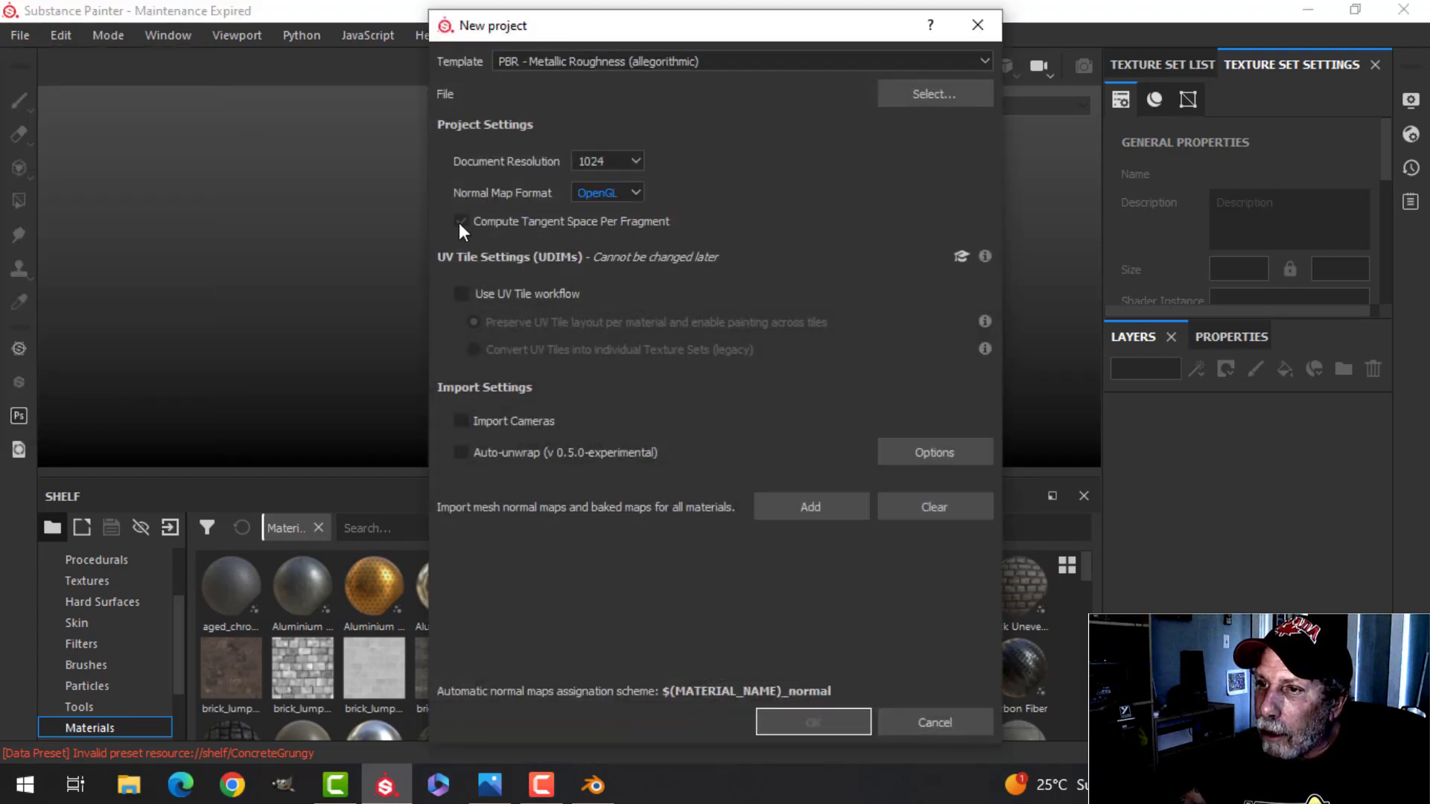
{"action": "left_click", "coordinate": [933, 93]}
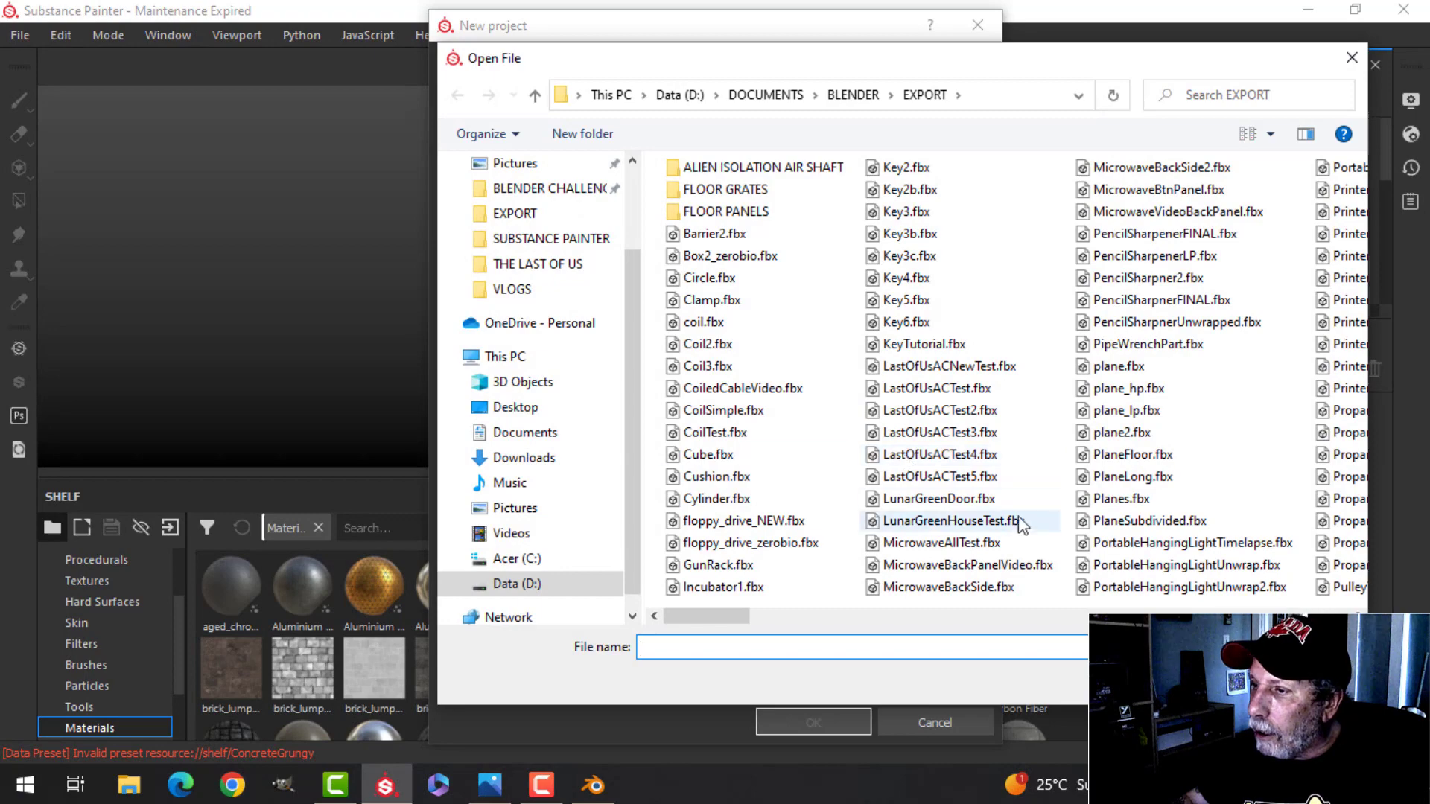
{"action": "left_click", "coordinate": [924, 344]}
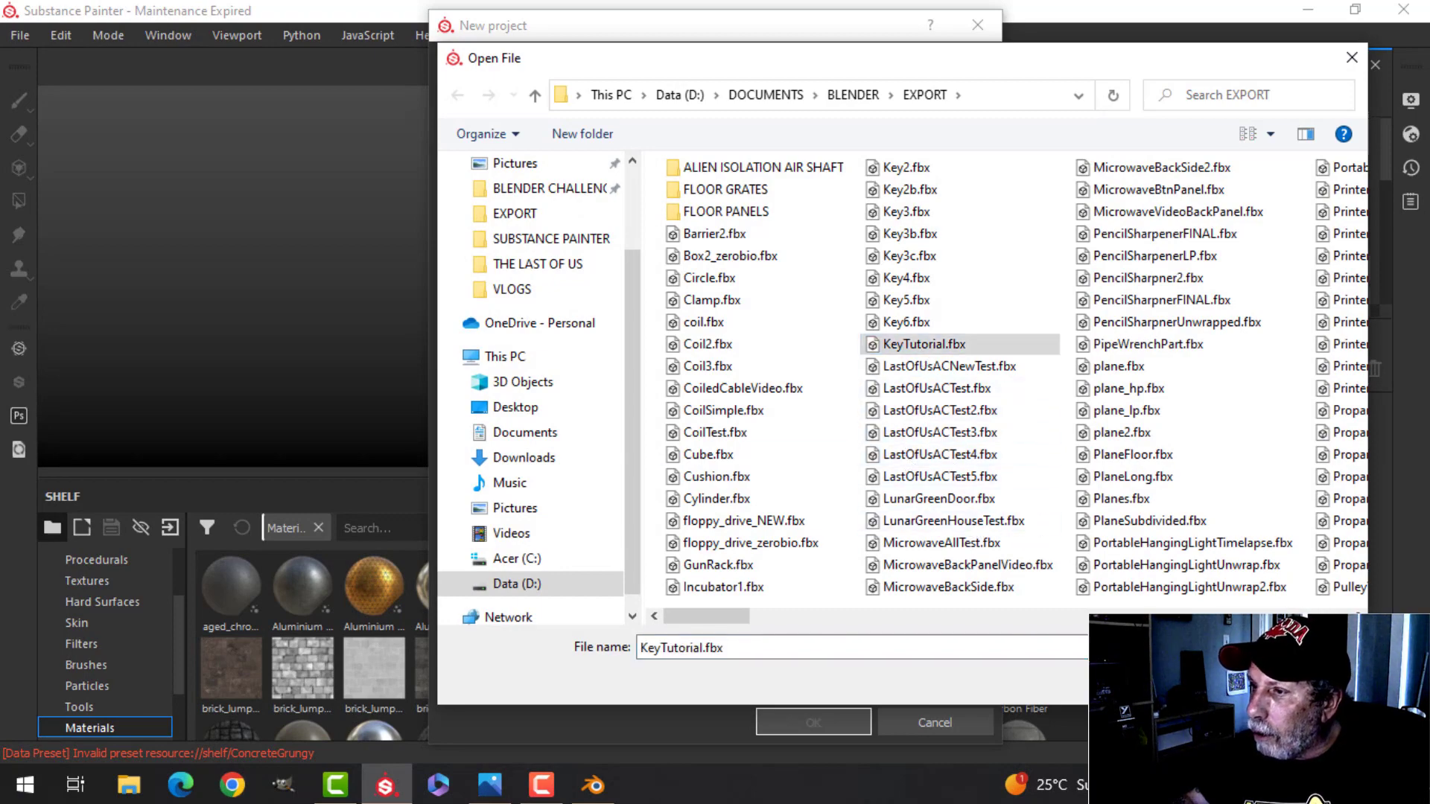
{"action": "left_click", "coordinate": [1221, 678]}
{"action": "left_click", "coordinate": [814, 722]}
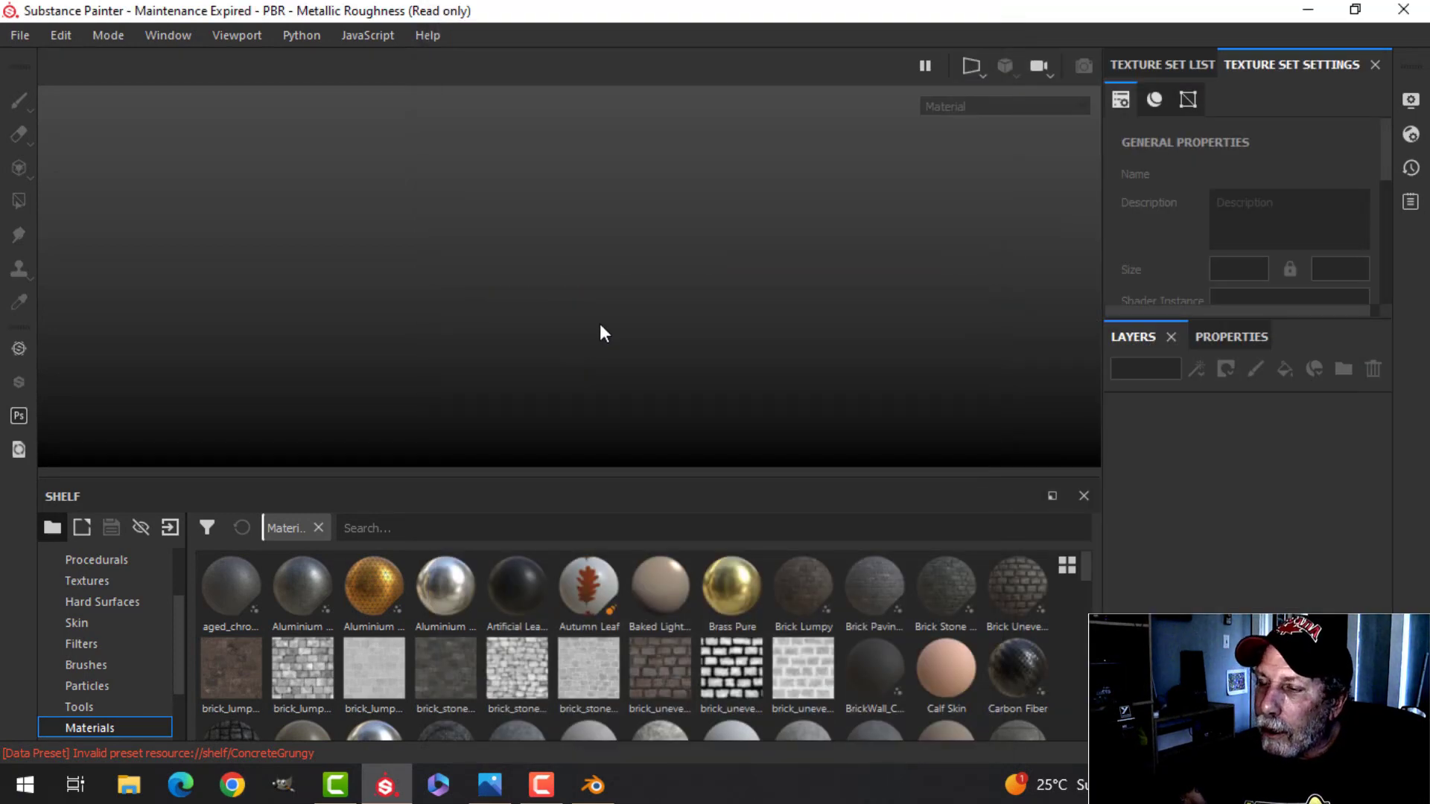
Step: Go to the mesh maps in the key's texture set settings and bake them
{"action": "scroll", "coordinate": [600, 323], "scroll_direction": "up", "scroll_amount": 3}
{"action": "left_click_drag", "start_coordinate": [626, 386], "coordinate": [625, 326], "text": "alt"}
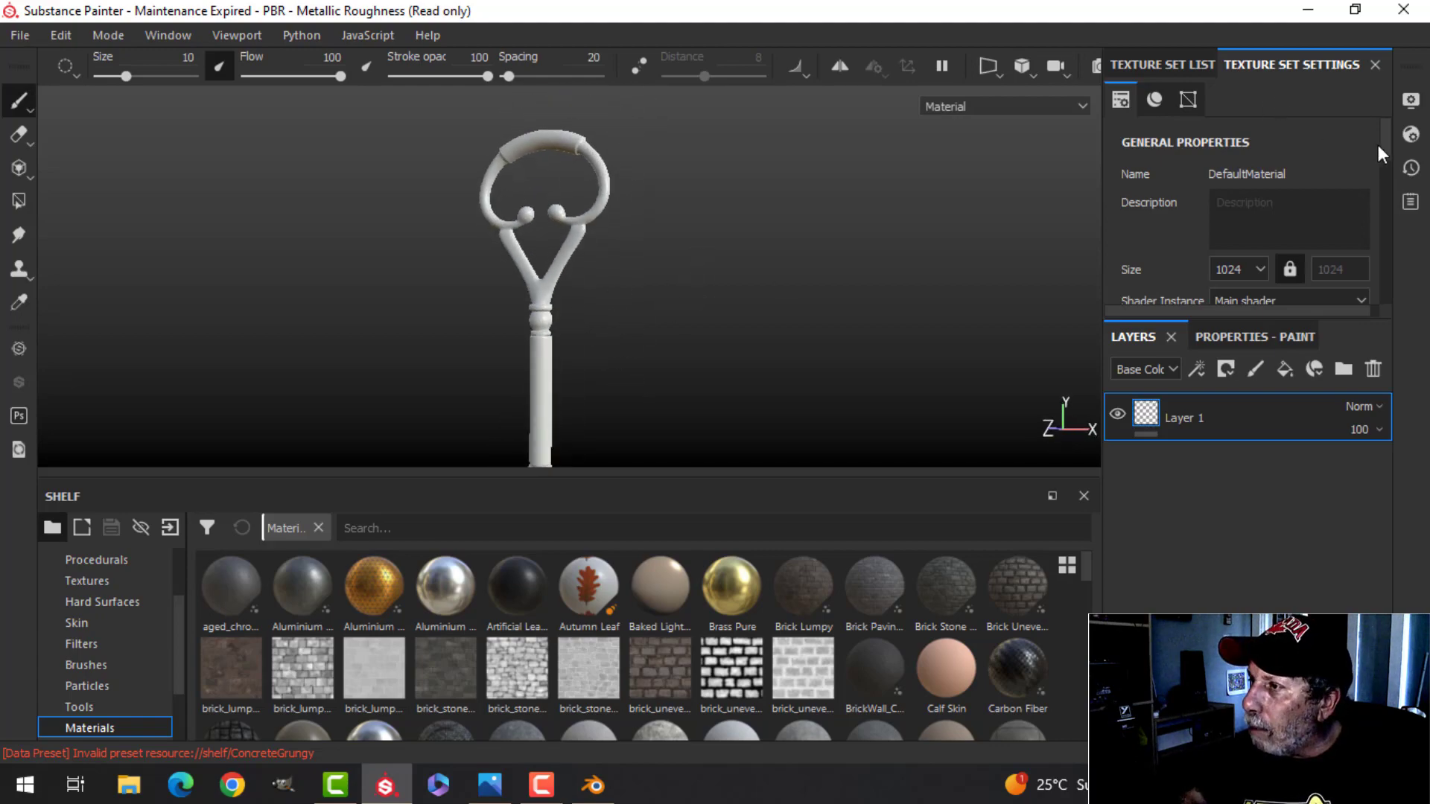
{"action": "left_click_drag", "start_coordinate": [1379, 149], "coordinate": [1378, 266]}
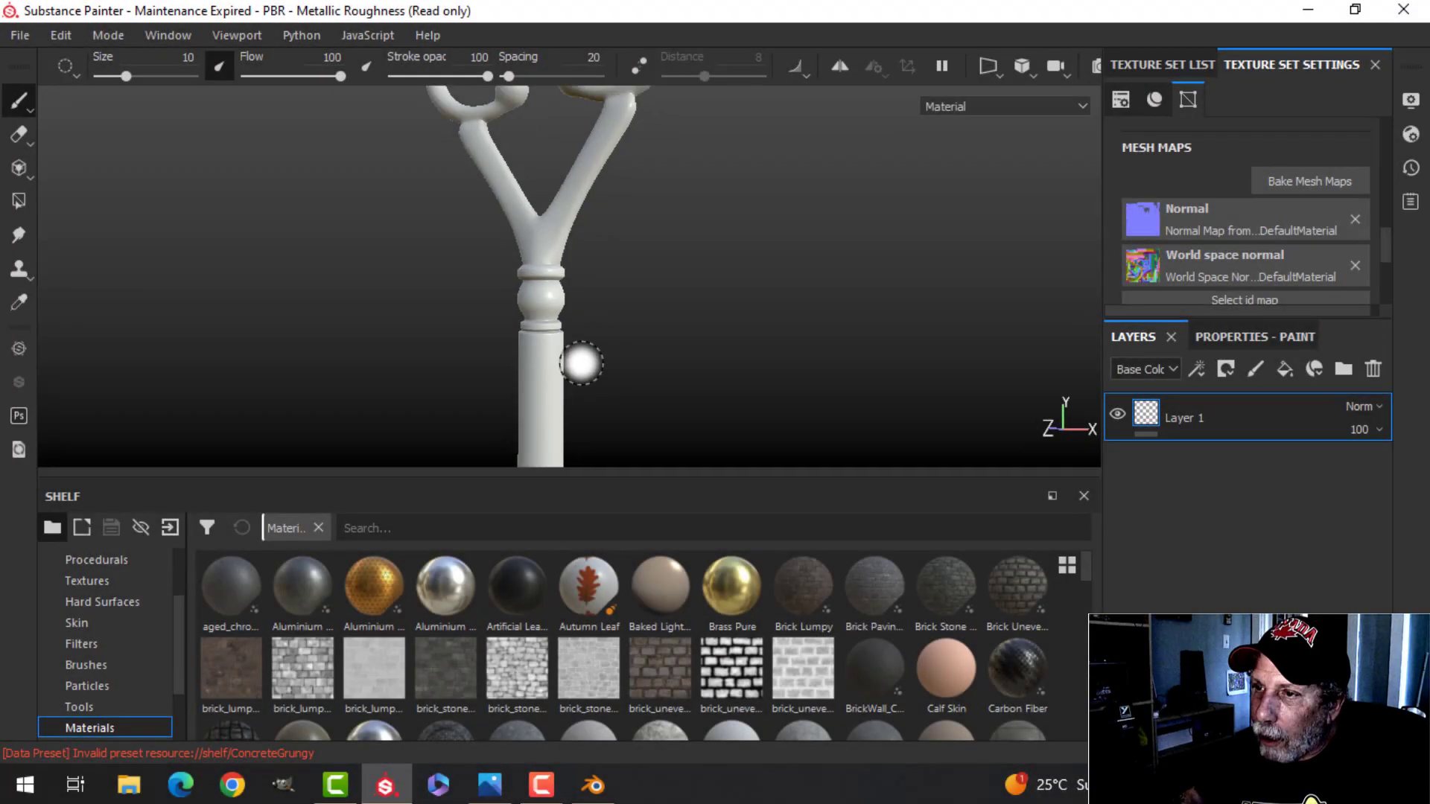
Step: Activate temporal anti-aliasing for the viewport in the display settings
{"action": "left_click_drag", "start_coordinate": [581, 364], "coordinate": [573, 432], "text": "alt"}
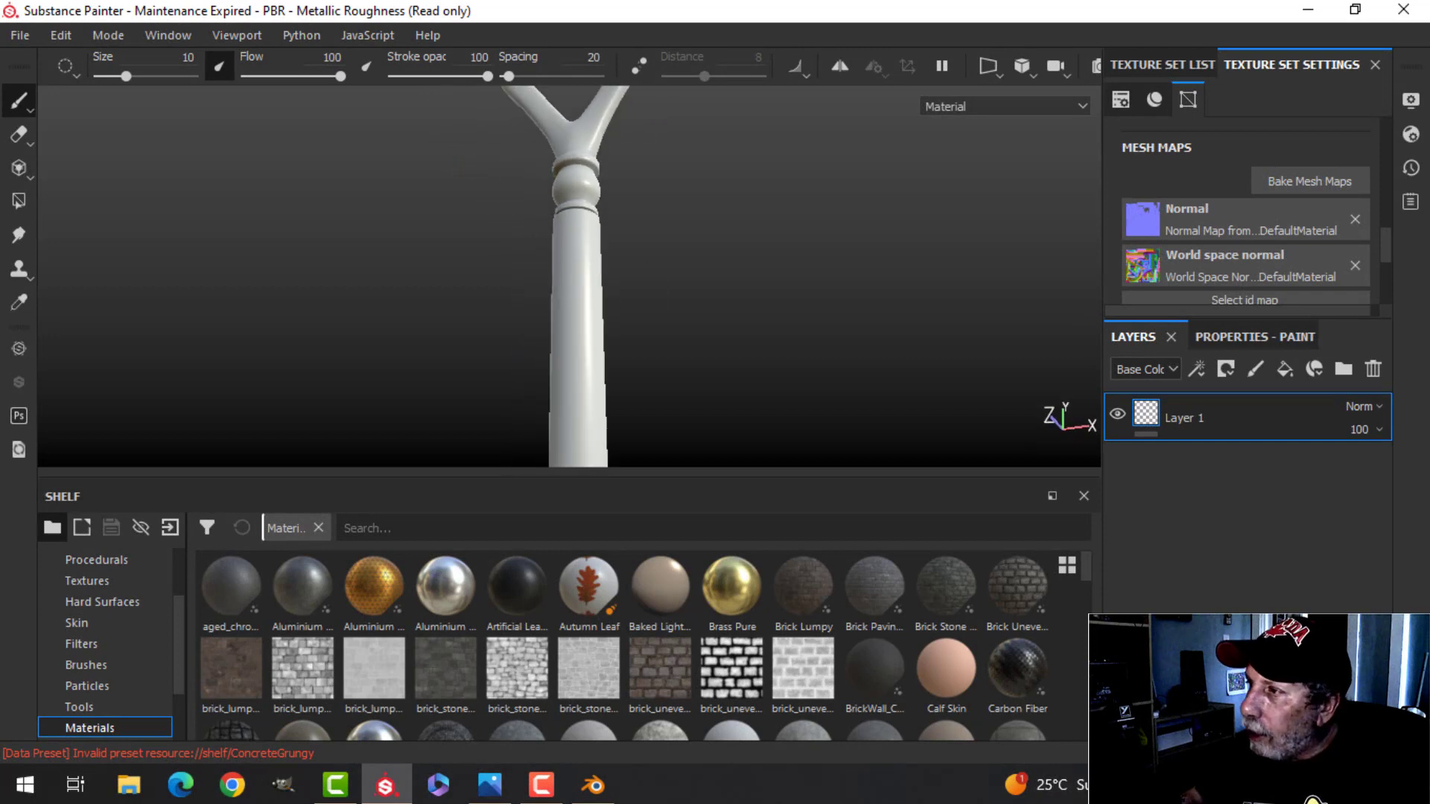
{"action": "left_click", "coordinate": [1411, 101]}
{"action": "scroll", "coordinate": [1070, 529], "scroll_direction": "down", "scroll_amount": 8}
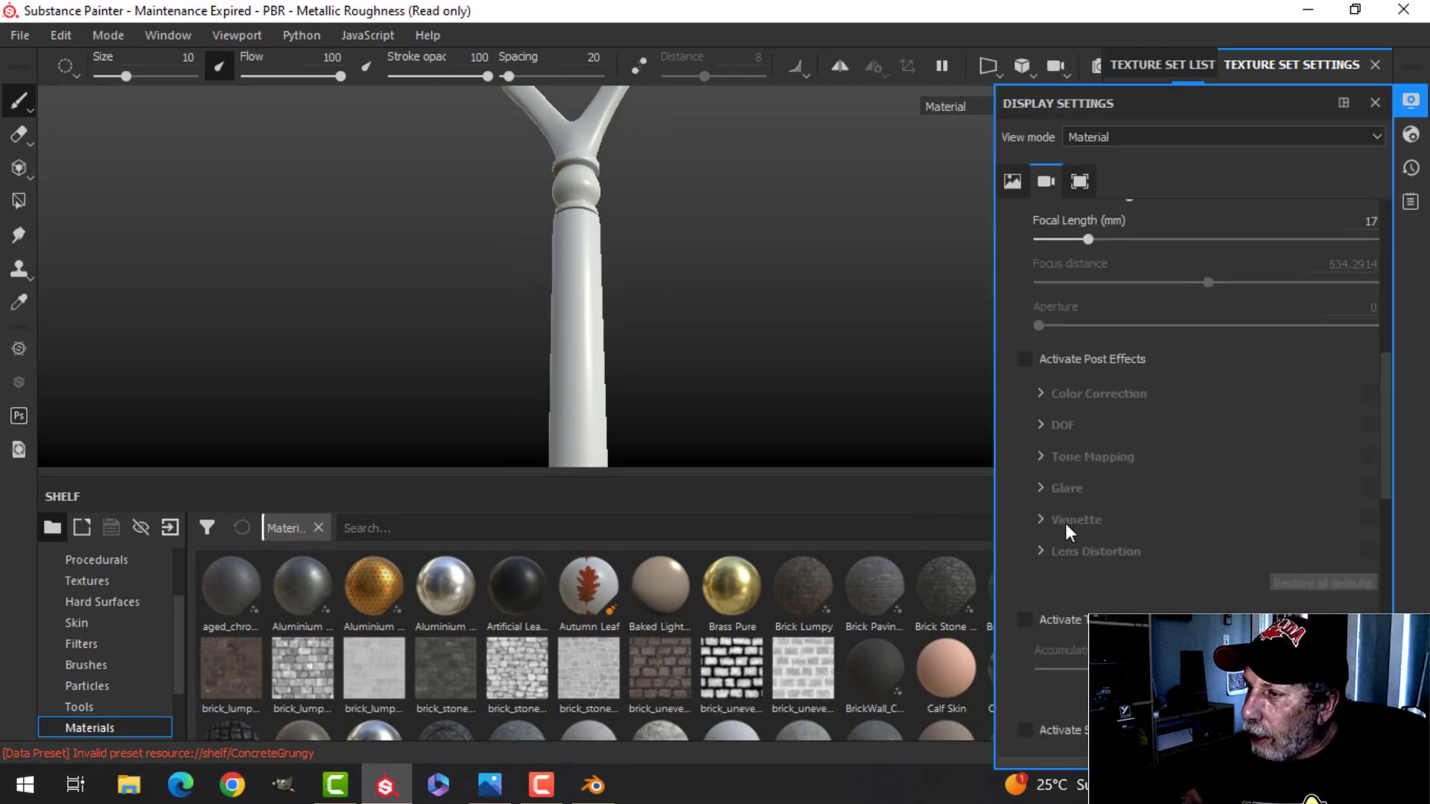
{"action": "left_click", "coordinate": [1028, 620]}
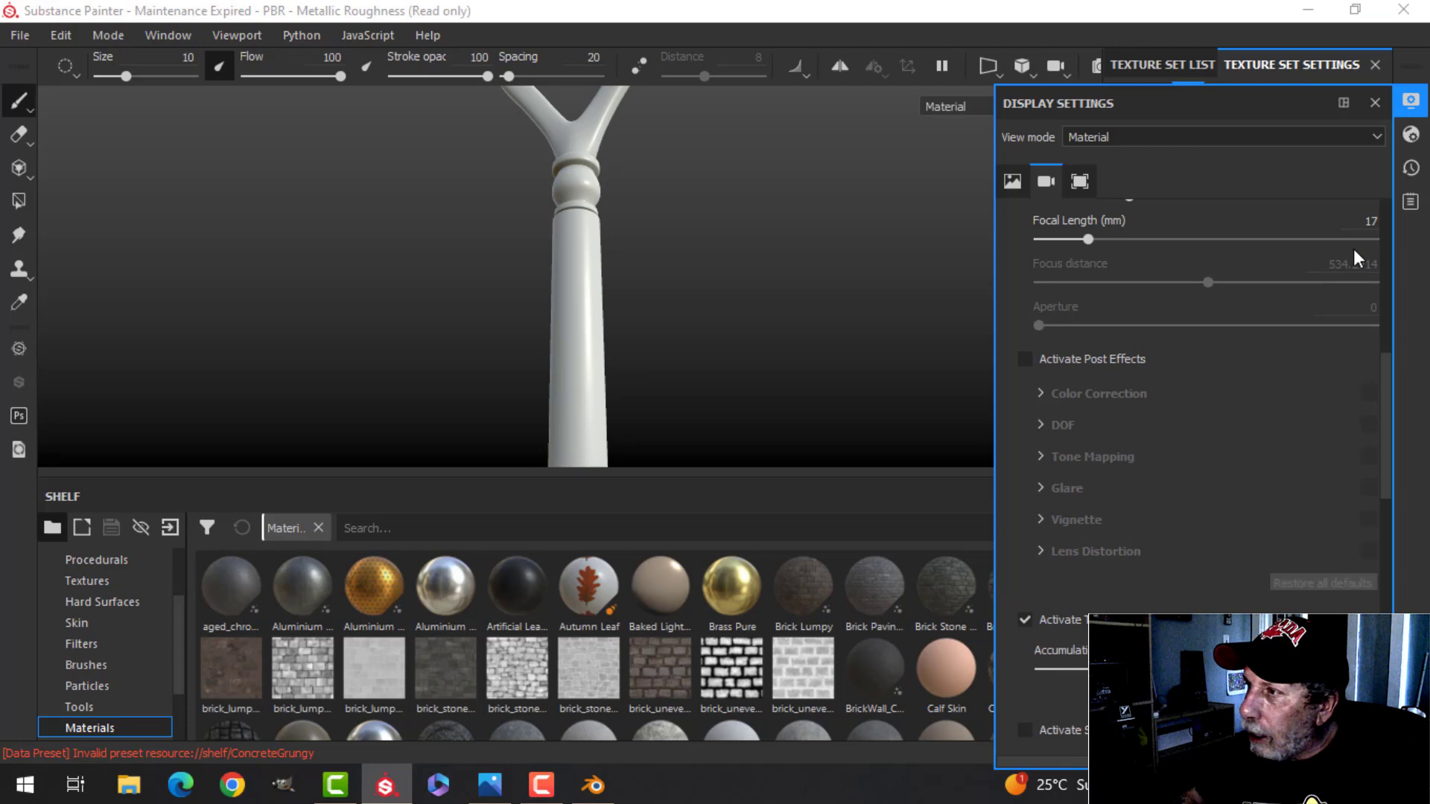
{"action": "left_click", "coordinate": [1416, 106]}
Step: Delete the empty Layer 1 from the key's layer stack
{"action": "left_click_drag", "start_coordinate": [654, 264], "coordinate": [647, 408], "text": "alt"}
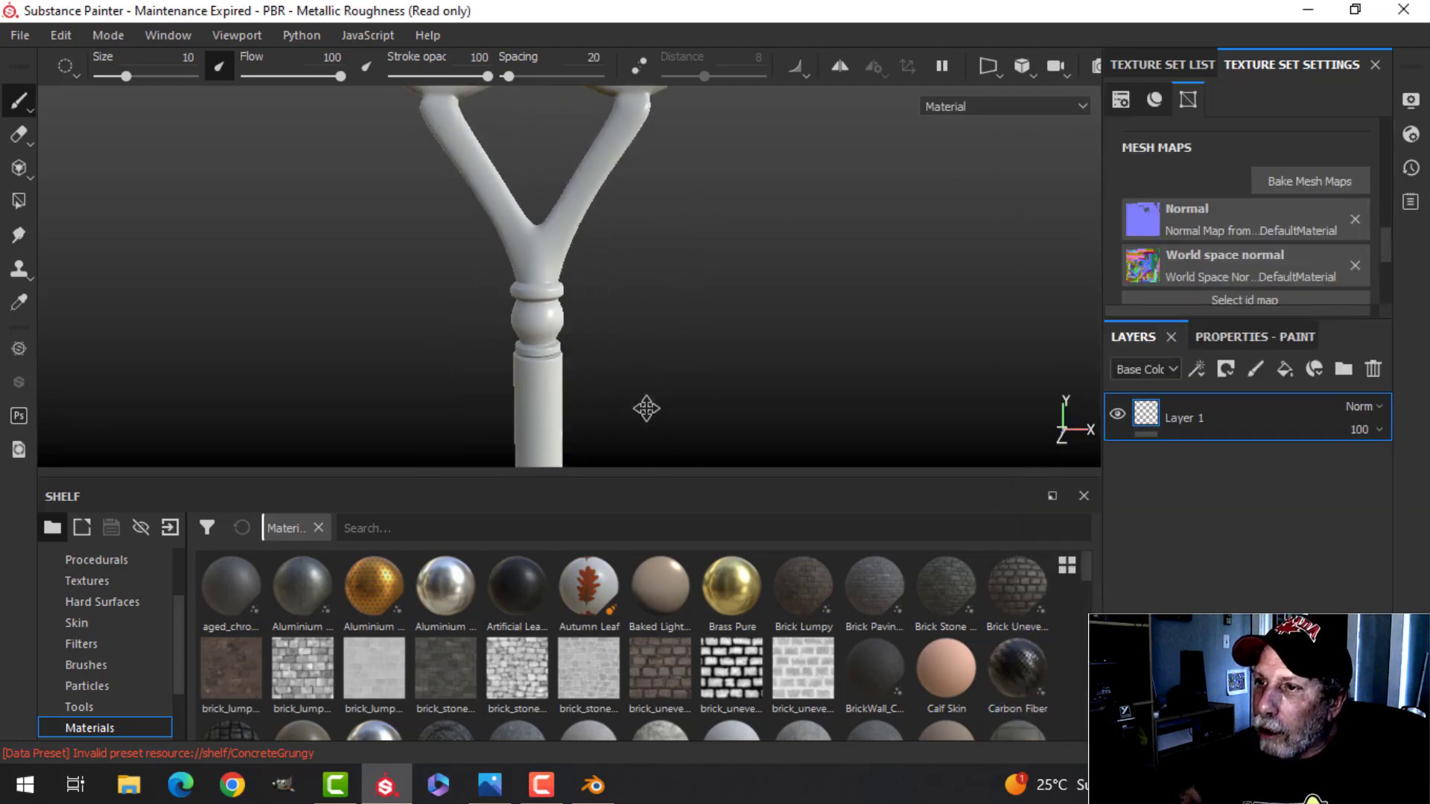
{"action": "mouse_move", "coordinate": [646, 408]}
{"action": "middle_mouse_down", "text": "alt"}
{"action": "mouse_move", "coordinate": [711, 304]}
{"action": "mouse_move", "coordinate": [708, 355]}
{"action": "middle_mouse_up", "text": "alt"}
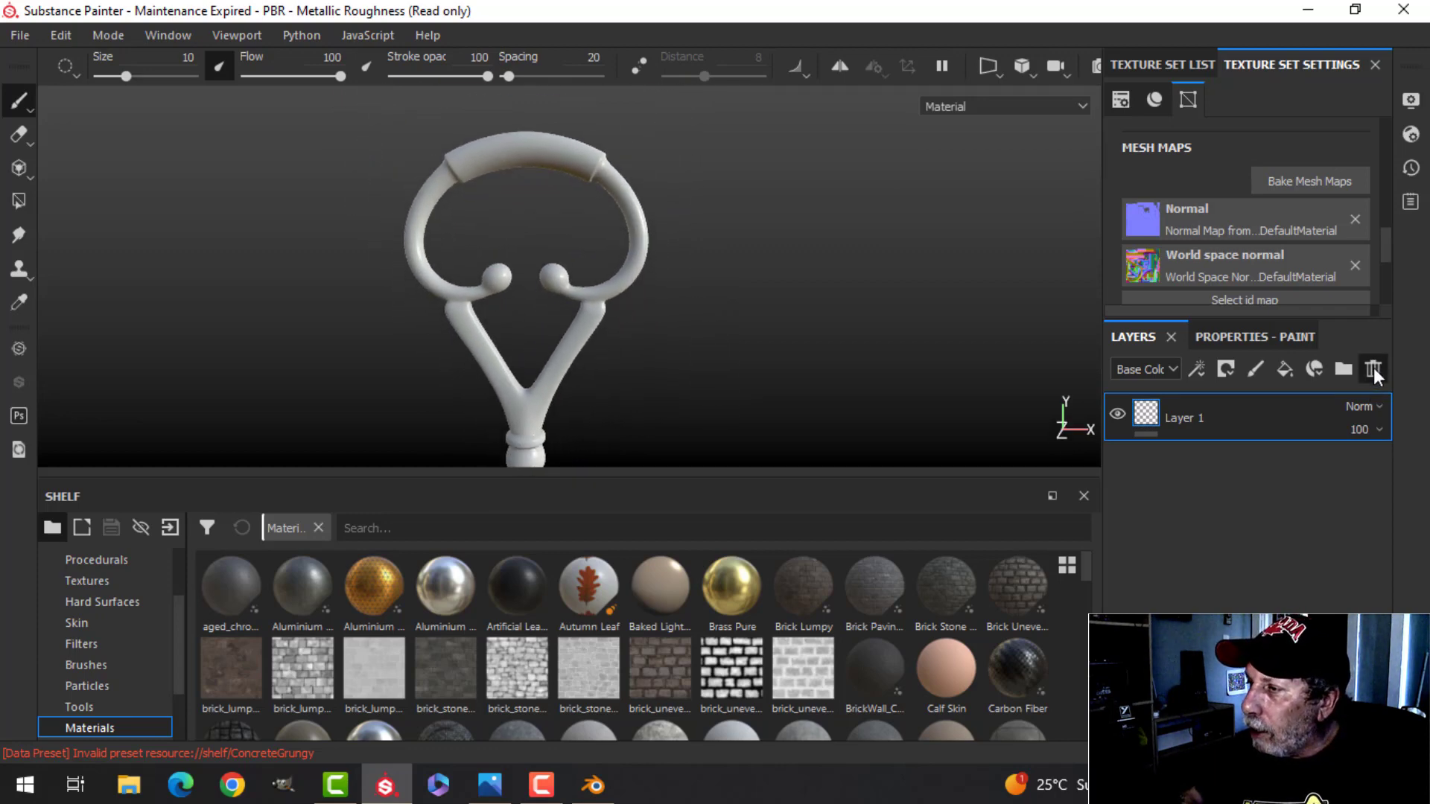
{"action": "left_click", "coordinate": [1373, 369]}
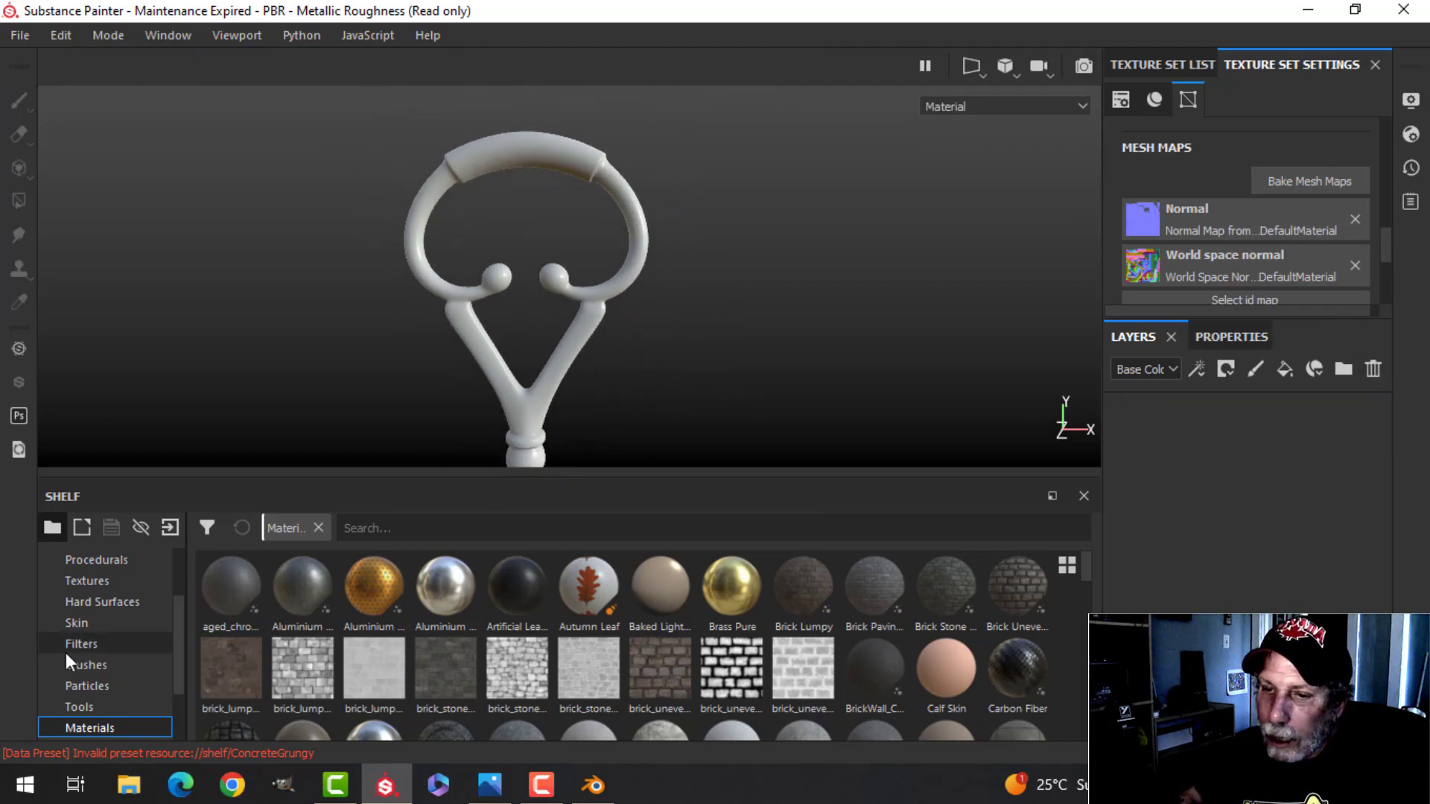
Step: Search the shelf's smart materials for "metal" and browse through them
{"action": "scroll", "coordinate": [66, 653], "scroll_direction": "down", "scroll_amount": 2}
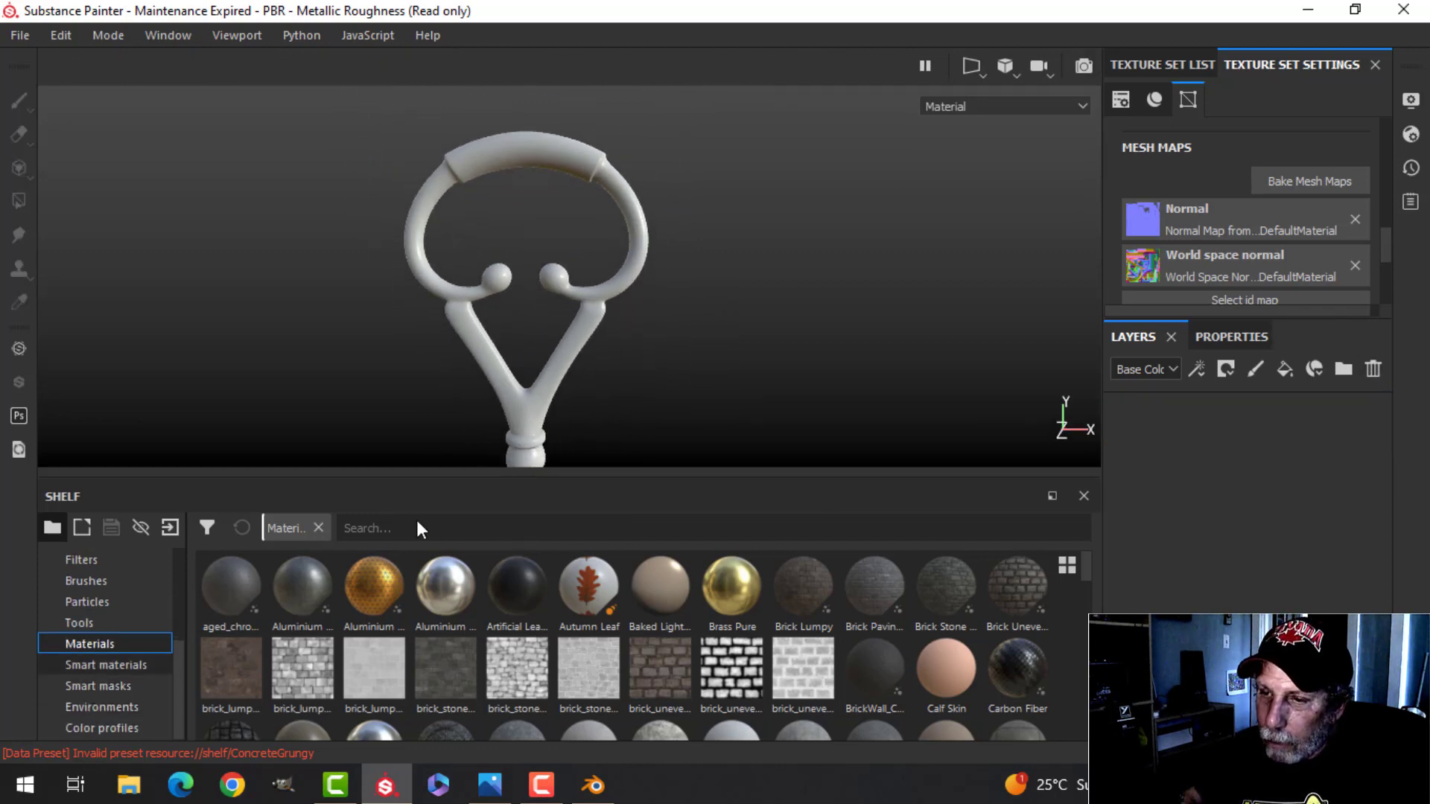
{"action": "left_click", "coordinate": [459, 525]}
{"action": "type", "text": "me"}
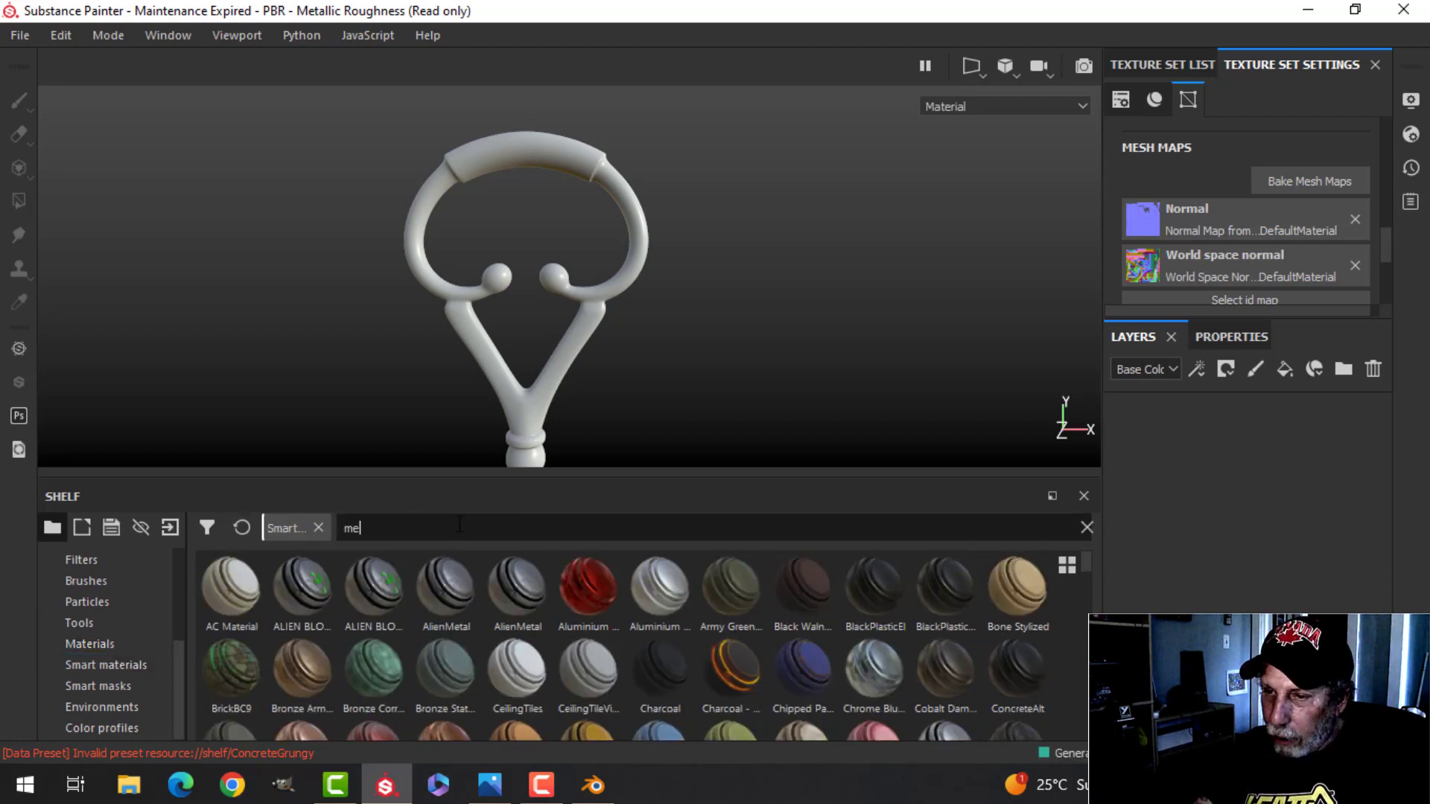
{"action": "type", "text": "tal"}
{"action": "scroll", "coordinate": [694, 623], "scroll_direction": "down", "scroll_amount": 2}
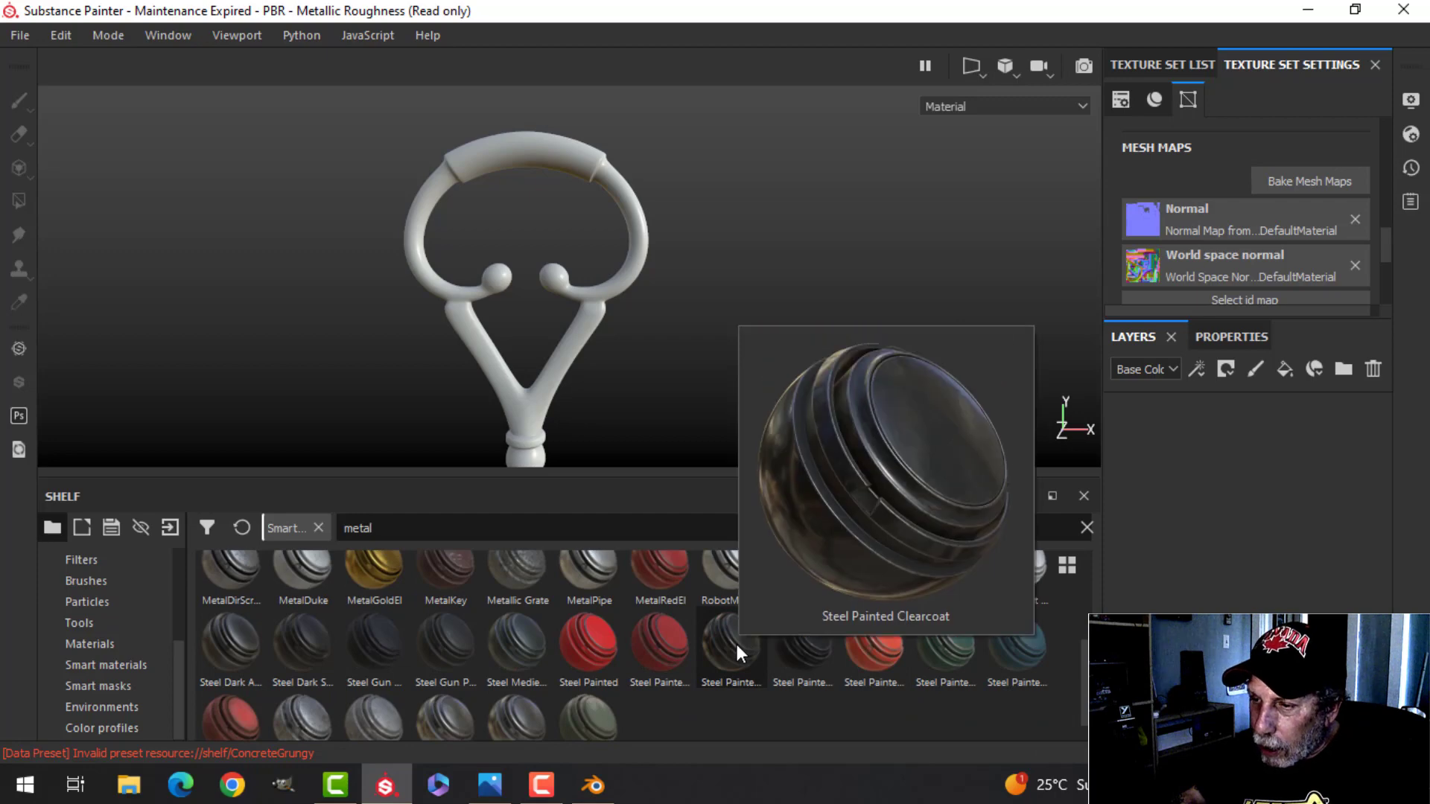
Step: Try the Steel Medieval smart material on the key and undo it
{"action": "left_click", "coordinate": [512, 645]}
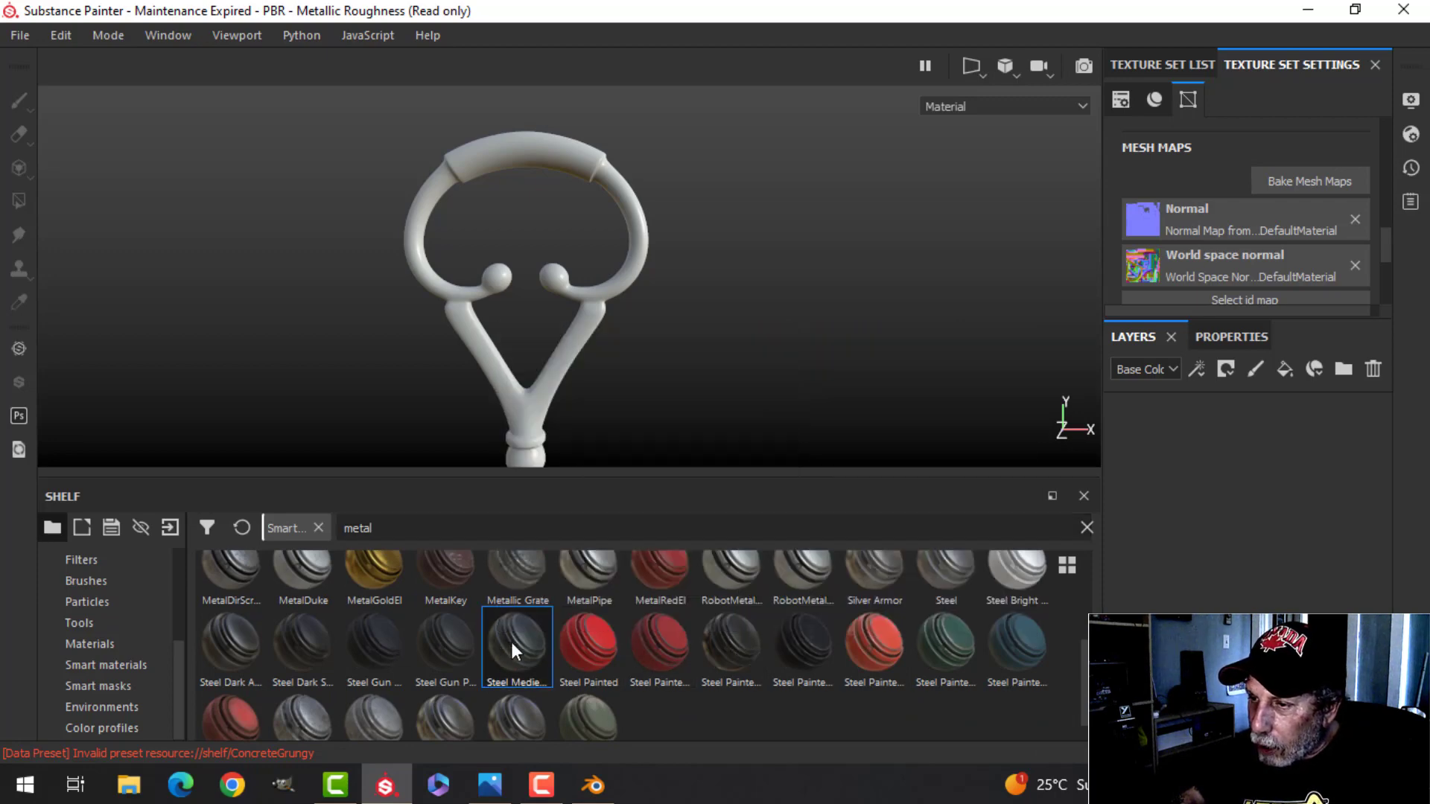
{"action": "left_click_drag", "start_coordinate": [1152, 520], "coordinate": [1153, 521]}
{"action": "left_click_drag", "start_coordinate": [806, 324], "coordinate": [731, 310], "text": "alt"}
{"action": "key", "text": "ctrl+z"}
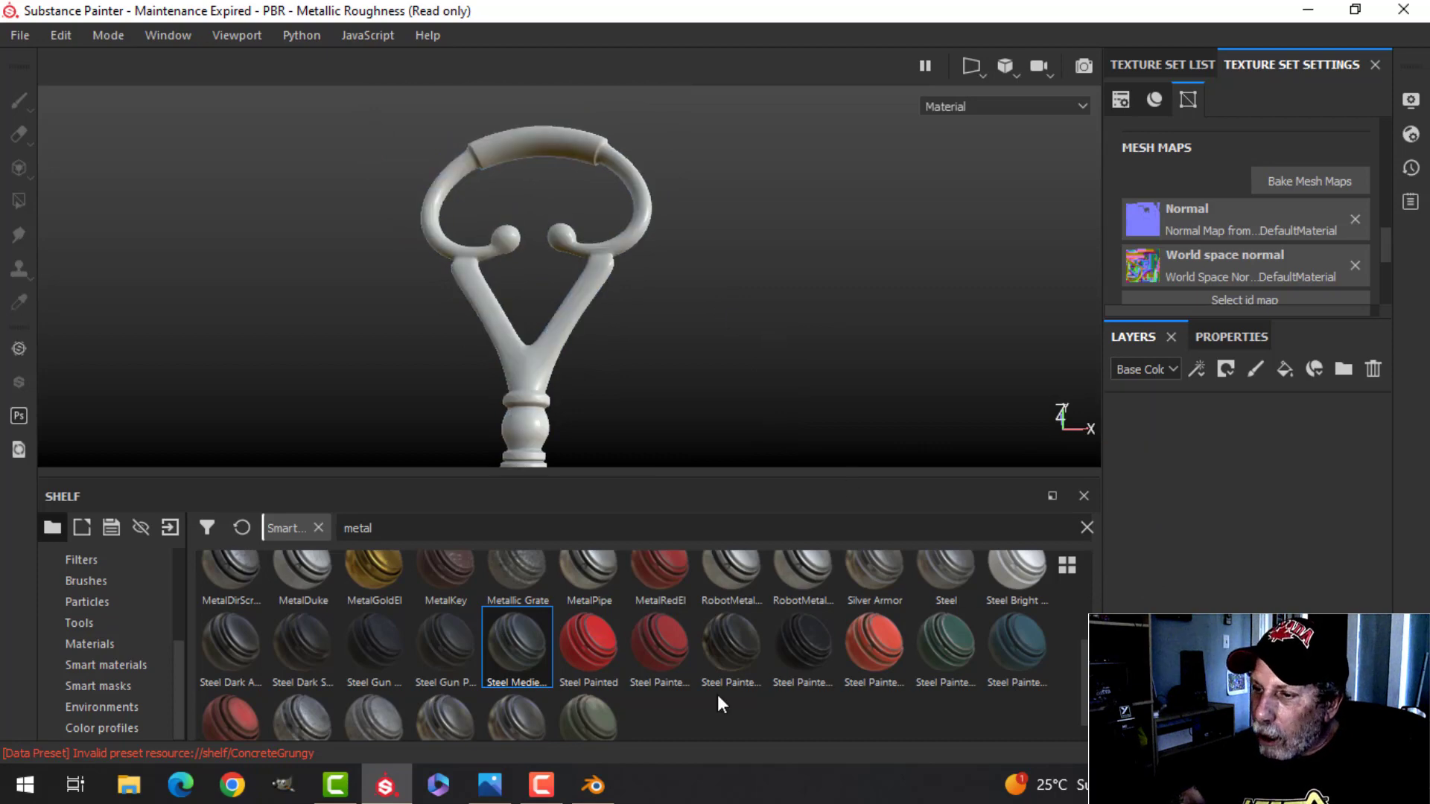
Step: Add the Steel Painted Clearcoat smart material to the key's layers and examine its surface from several angles
{"action": "left_click_drag", "start_coordinate": [721, 659], "coordinate": [1264, 522]}
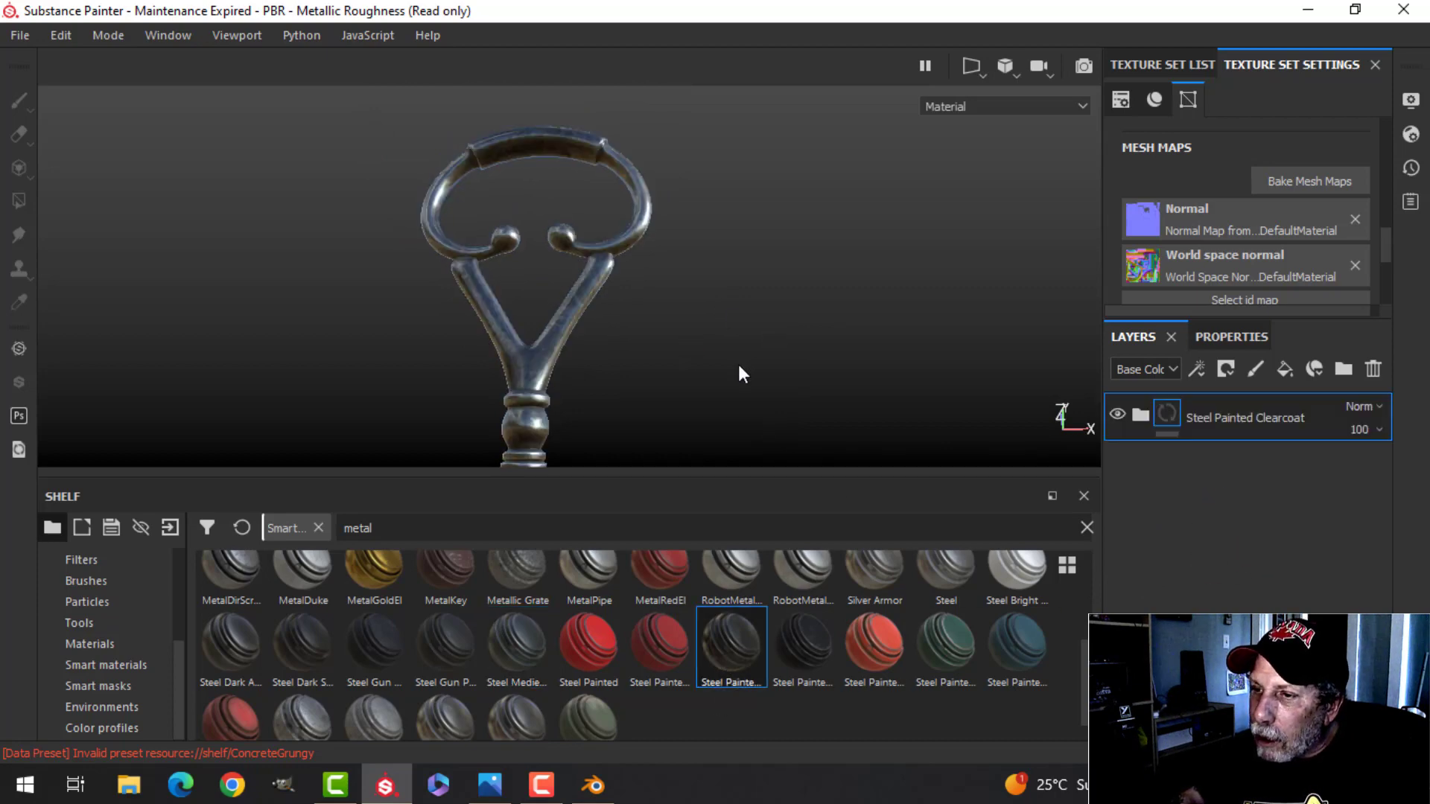
{"action": "left_click_drag", "start_coordinate": [657, 432], "coordinate": [673, 296], "text": "alt"}
{"action": "scroll", "coordinate": [704, 316], "scroll_direction": "up", "scroll_amount": 3}
{"action": "mouse_move", "coordinate": [674, 297]}
{"action": "middle_mouse_down", "text": "alt"}
{"action": "mouse_move", "coordinate": [680, 370]}
{"action": "mouse_move", "coordinate": [670, 268]}
{"action": "middle_mouse_up", "text": "alt"}
{"action": "scroll", "coordinate": [626, 267], "scroll_direction": "up", "scroll_amount": 3}
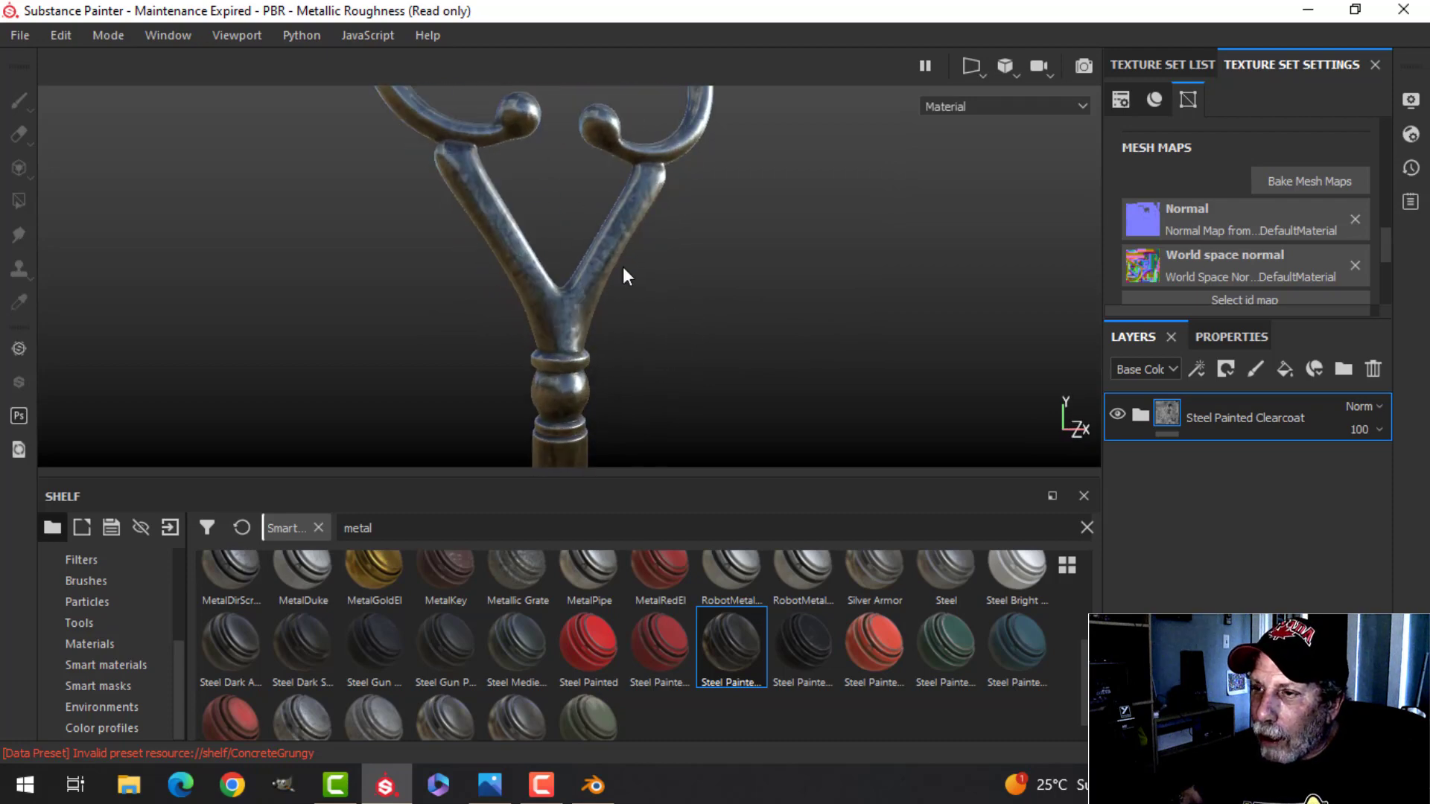
{"action": "scroll", "coordinate": [702, 236], "scroll_direction": "down", "scroll_amount": 3}
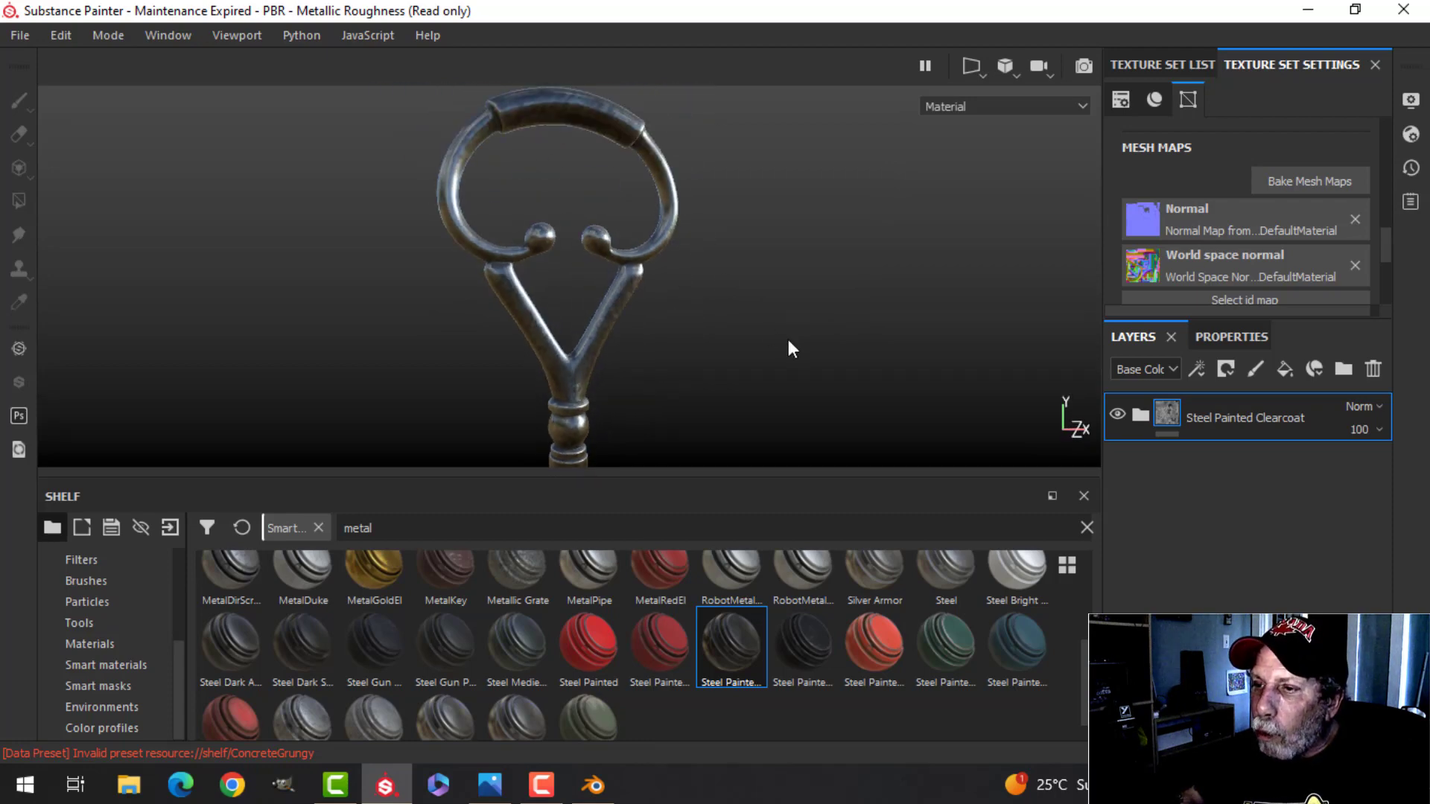
{"action": "left_click_drag", "start_coordinate": [789, 345], "coordinate": [543, 349], "text": "alt"}
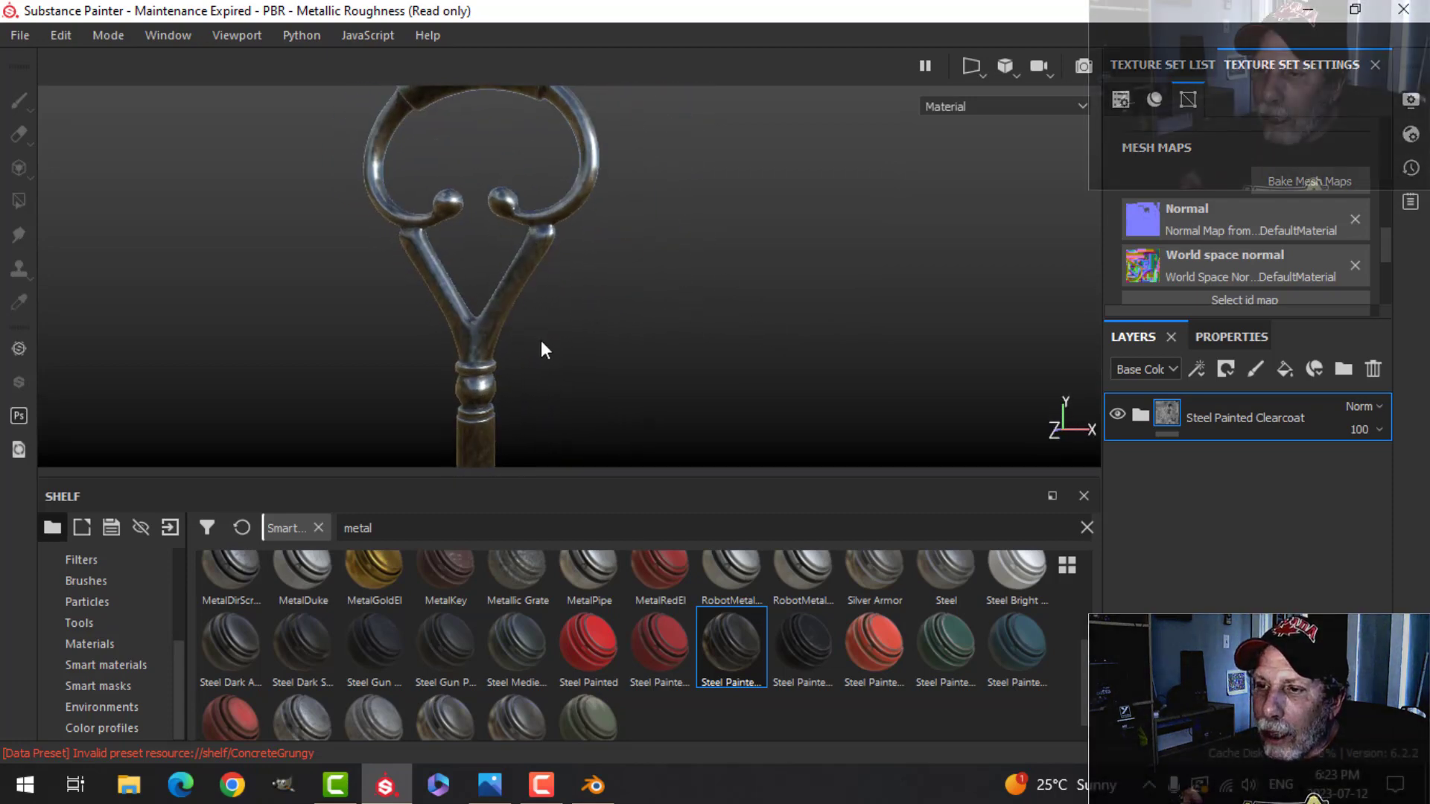
{"action": "middle_click_drag", "start_coordinate": [544, 350], "coordinate": [720, 344], "text": "alt"}
{"action": "left_click_drag", "start_coordinate": [720, 344], "coordinate": [701, 342], "text": "alt"}
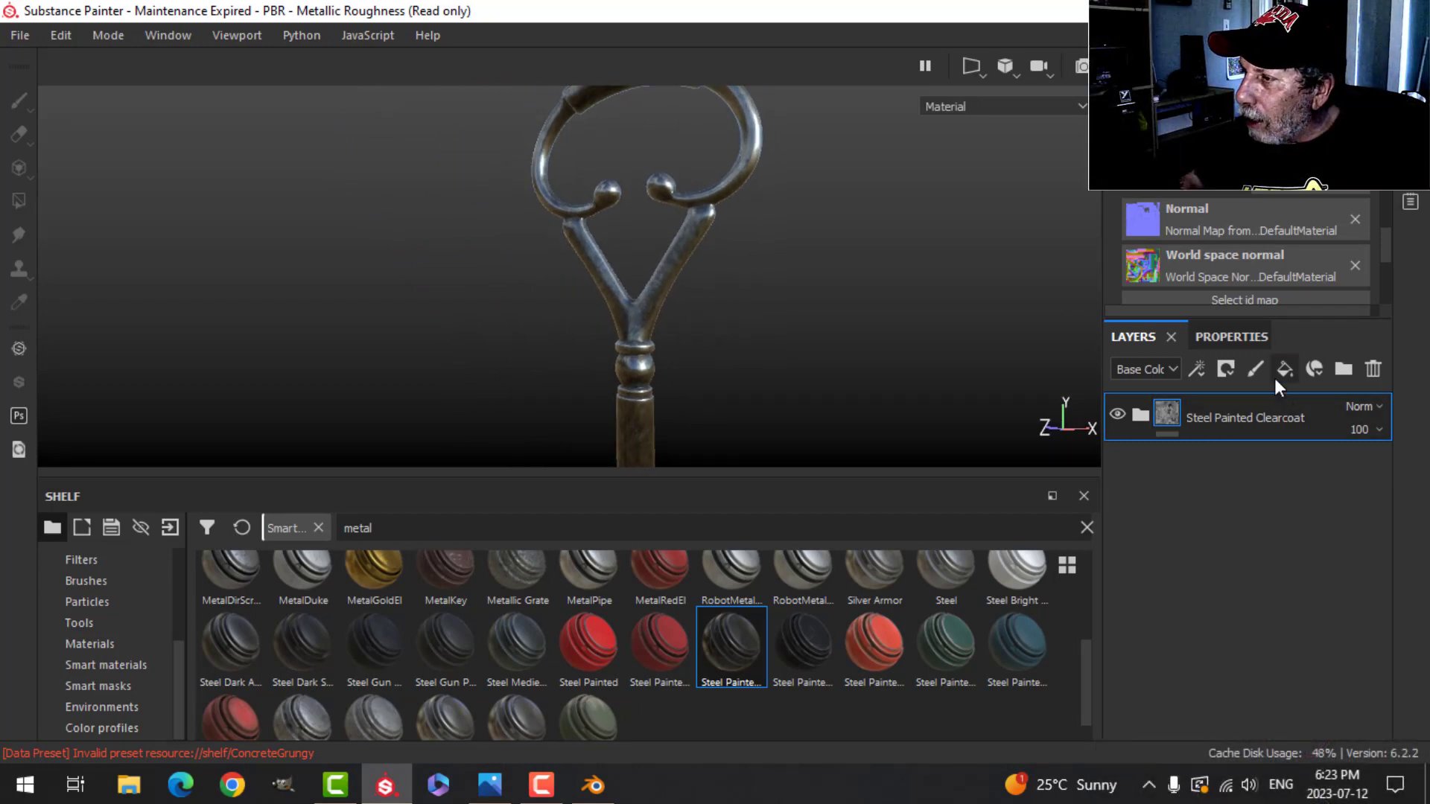
Step: Add a fill layer above Steel Painted Clearcoat and limit it to the color channel
{"action": "left_click", "coordinate": [1231, 338]}
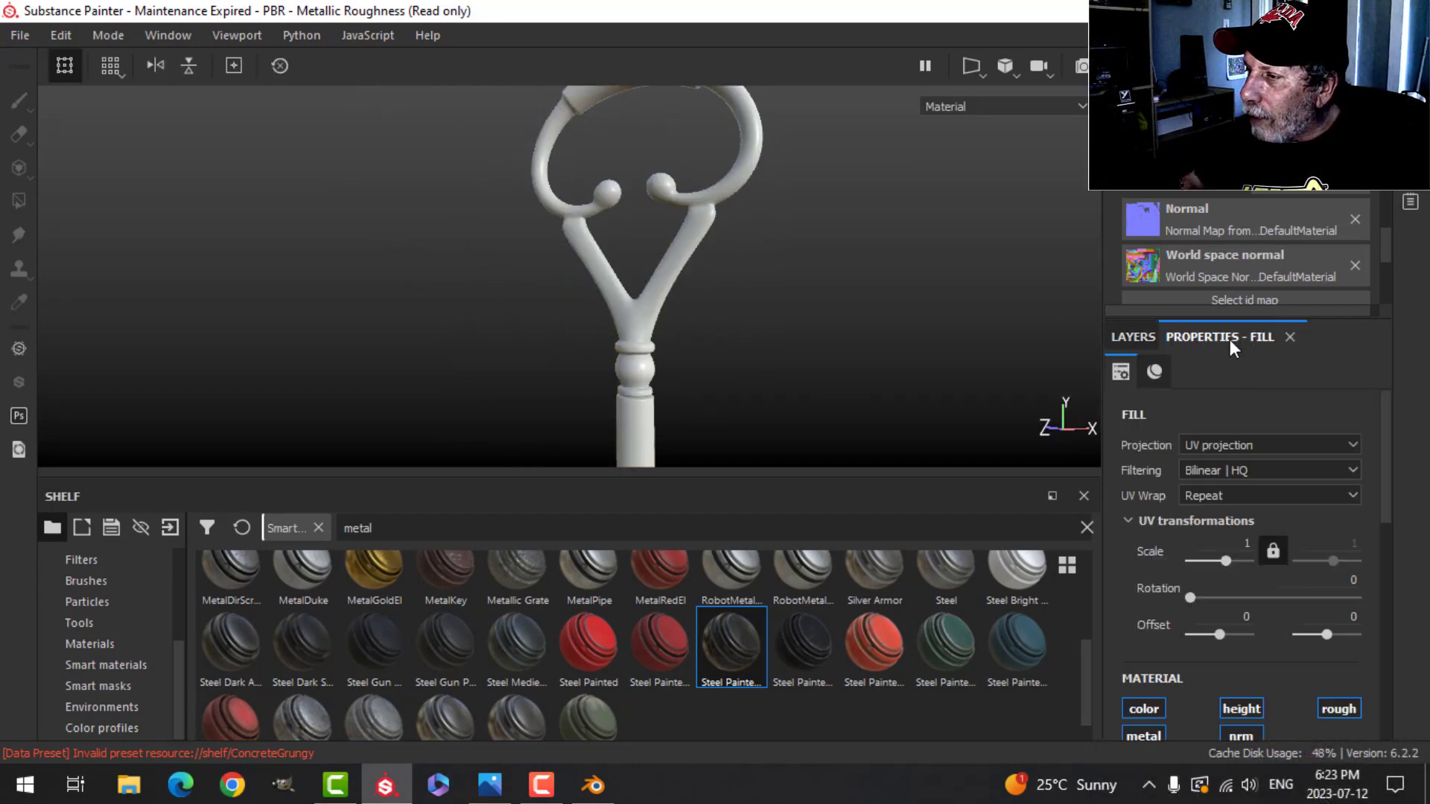
{"action": "scroll", "coordinate": [1244, 664], "scroll_direction": "down", "scroll_amount": 3}
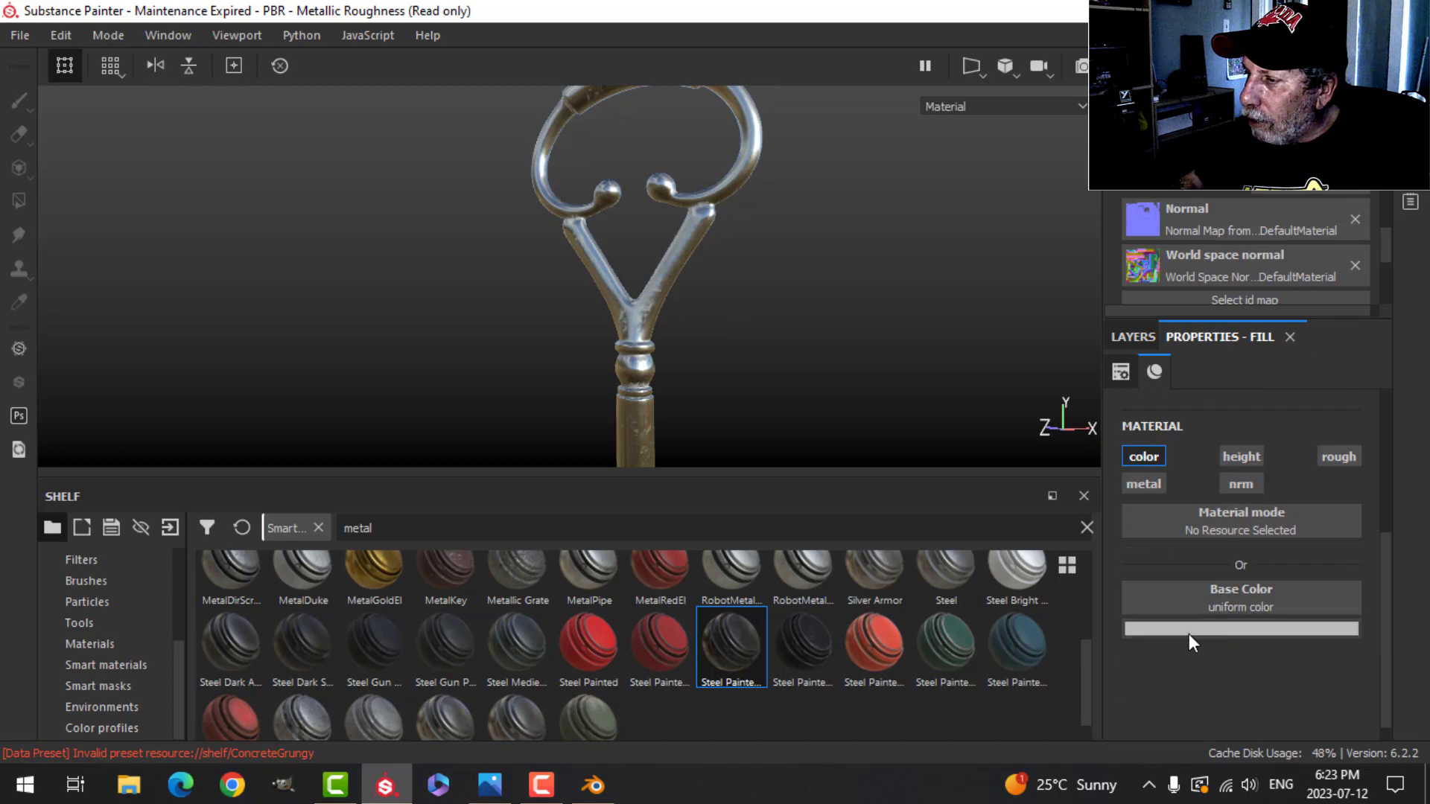
{"action": "left_click", "coordinate": [1145, 340]}
Step: Give the fill layer a black mask driven by a Metal Edge Wear generator
{"action": "left_click", "coordinate": [1226, 369]}
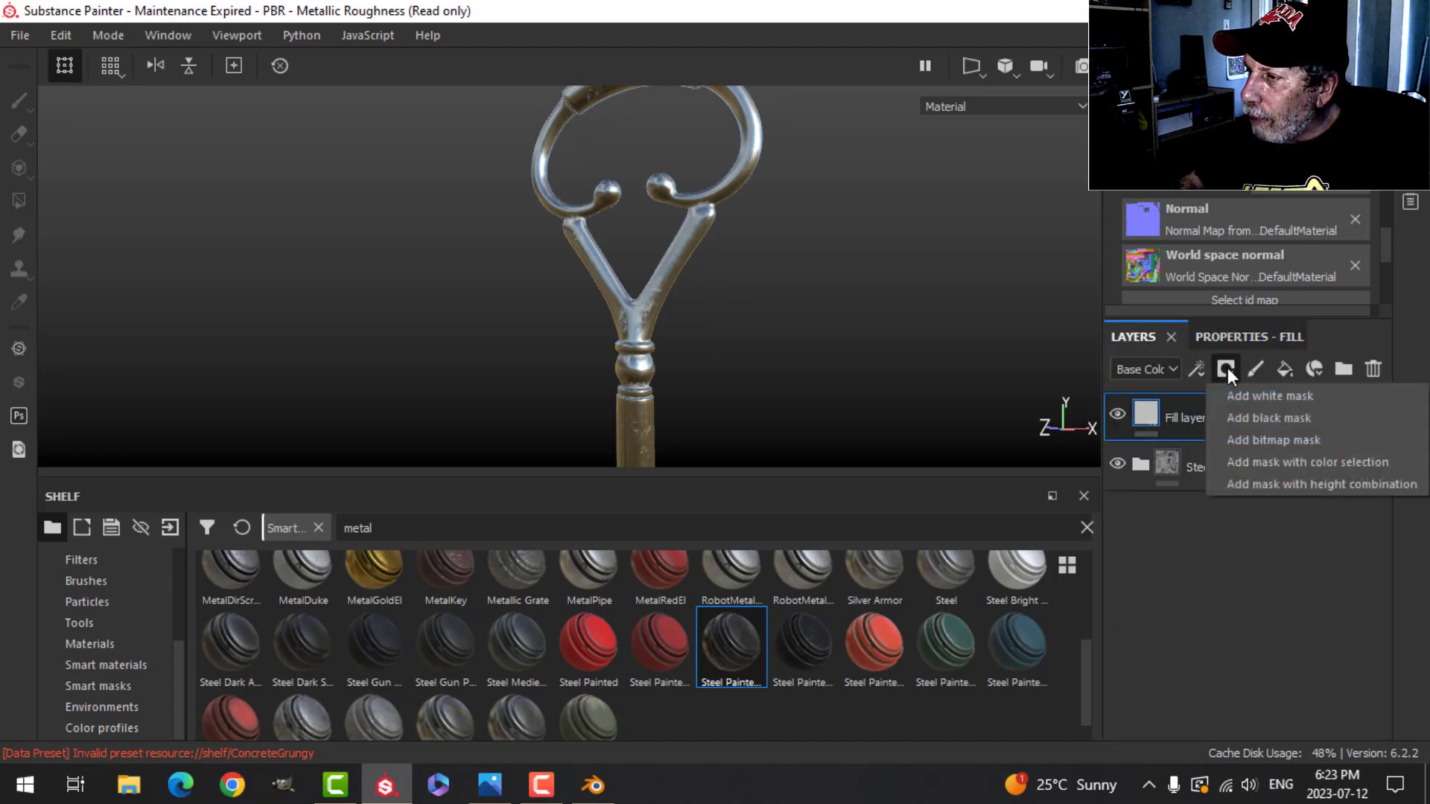
{"action": "left_click", "coordinate": [1252, 415]}
{"action": "left_click", "coordinate": [1198, 369]}
{"action": "left_click", "coordinate": [1232, 396]}
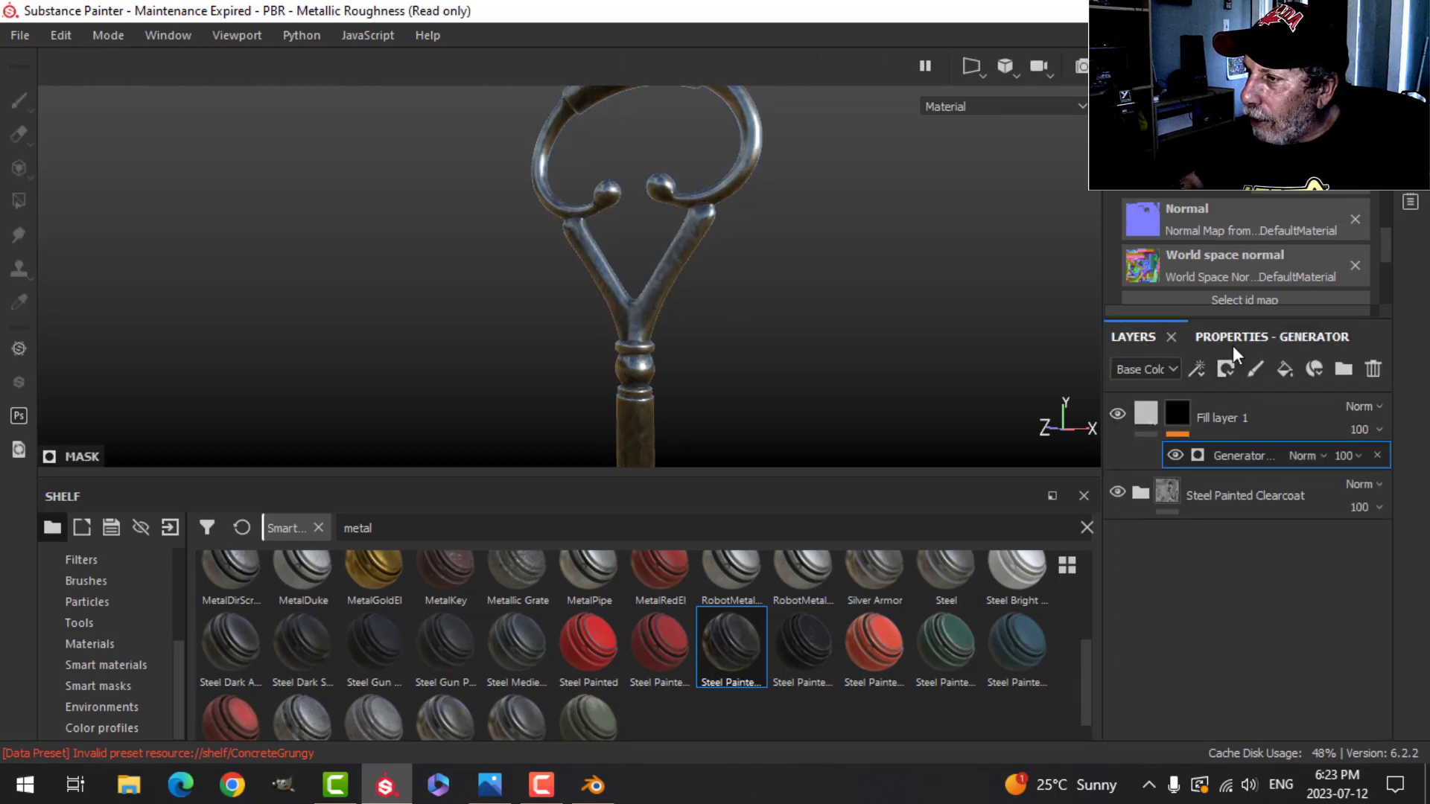
{"action": "left_click", "coordinate": [1232, 341]}
{"action": "left_click", "coordinate": [1245, 405]}
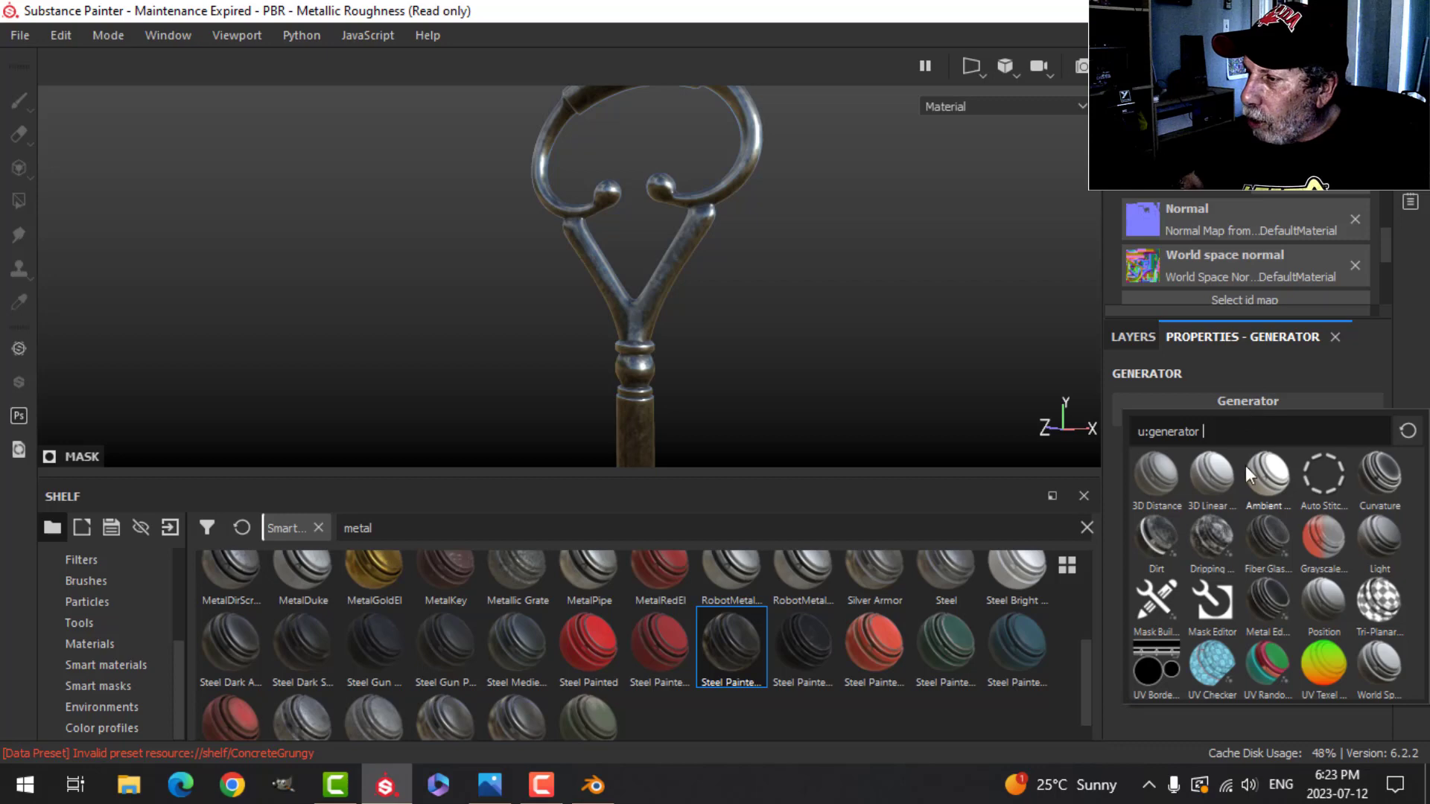
{"action": "left_click", "coordinate": [1267, 602]}
Step: Set the Metal Edge Wear generator's Wear Level to 0.48 while checking the wear on the key's collar
{"action": "left_click_drag", "start_coordinate": [823, 386], "coordinate": [780, 319], "text": "alt"}
{"action": "left_click_drag", "start_coordinate": [1302, 565], "coordinate": [1224, 566]}
{"action": "scroll", "coordinate": [647, 275], "scroll_direction": "up", "scroll_amount": 5}
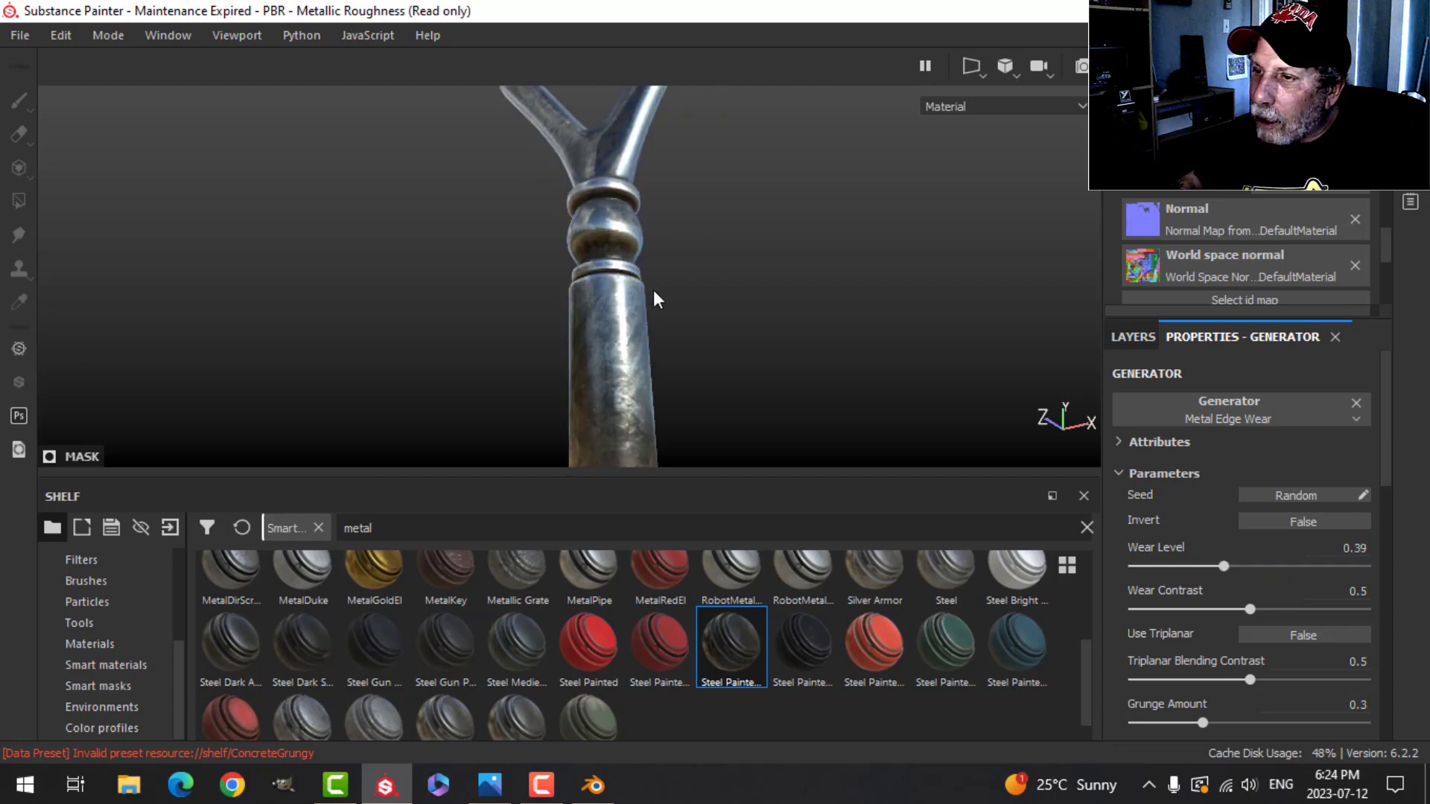
{"action": "left_click_drag", "start_coordinate": [636, 332], "coordinate": [664, 368], "text": "alt"}
{"action": "middle_click_drag", "start_coordinate": [694, 250], "coordinate": [685, 397], "text": "alt"}
{"action": "left_click_drag", "start_coordinate": [685, 397], "coordinate": [671, 342], "text": "alt"}
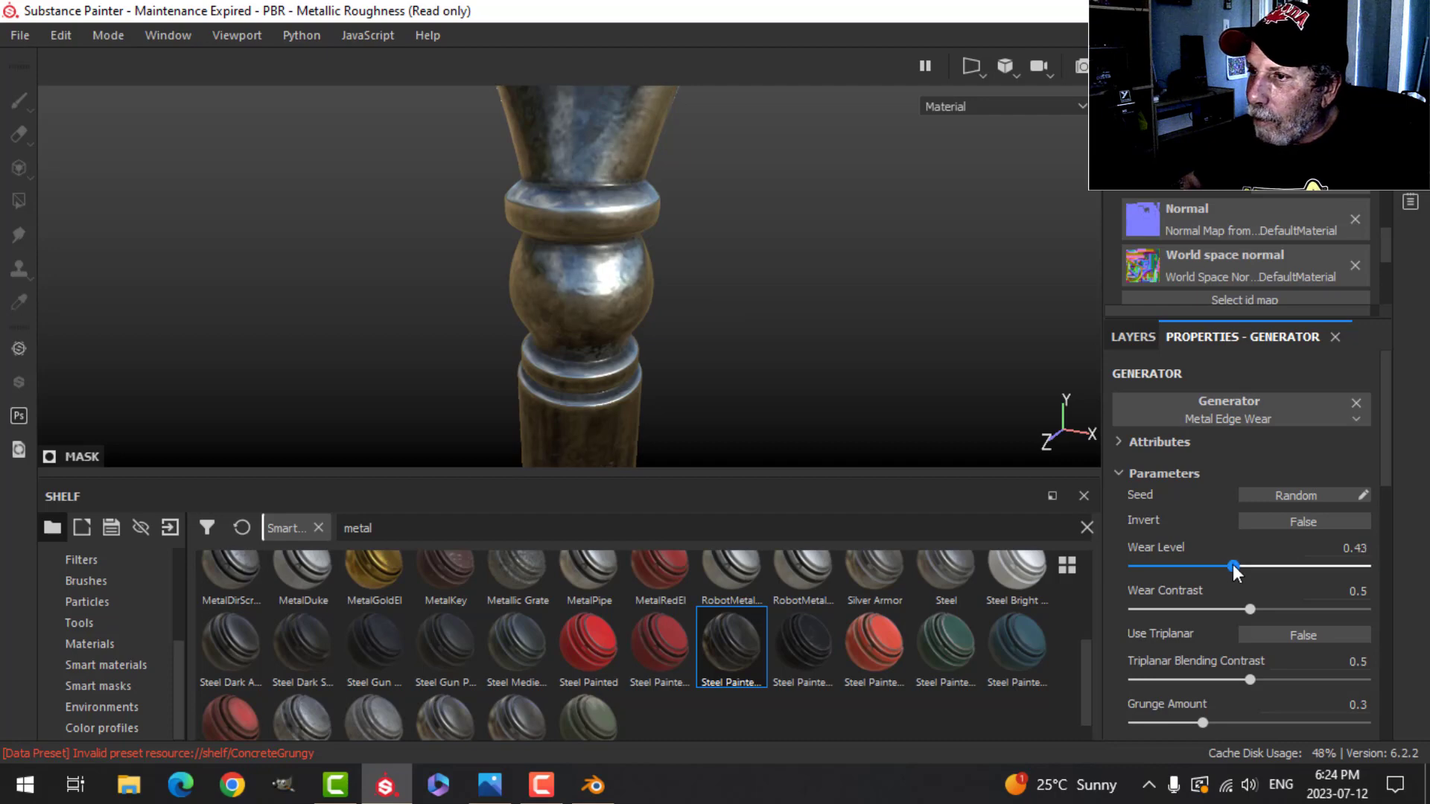
{"action": "mouse_move", "coordinate": [1232, 565]}
{"action": "left_mouse_down"}
{"action": "mouse_move", "coordinate": [1256, 565]}
{"action": "mouse_move", "coordinate": [1244, 563]}
{"action": "left_mouse_up"}
Step: Examine the edge wear along the whole key, from the bow and shaft down to the bit
{"action": "scroll", "coordinate": [788, 377], "scroll_direction": "down", "scroll_amount": 3}
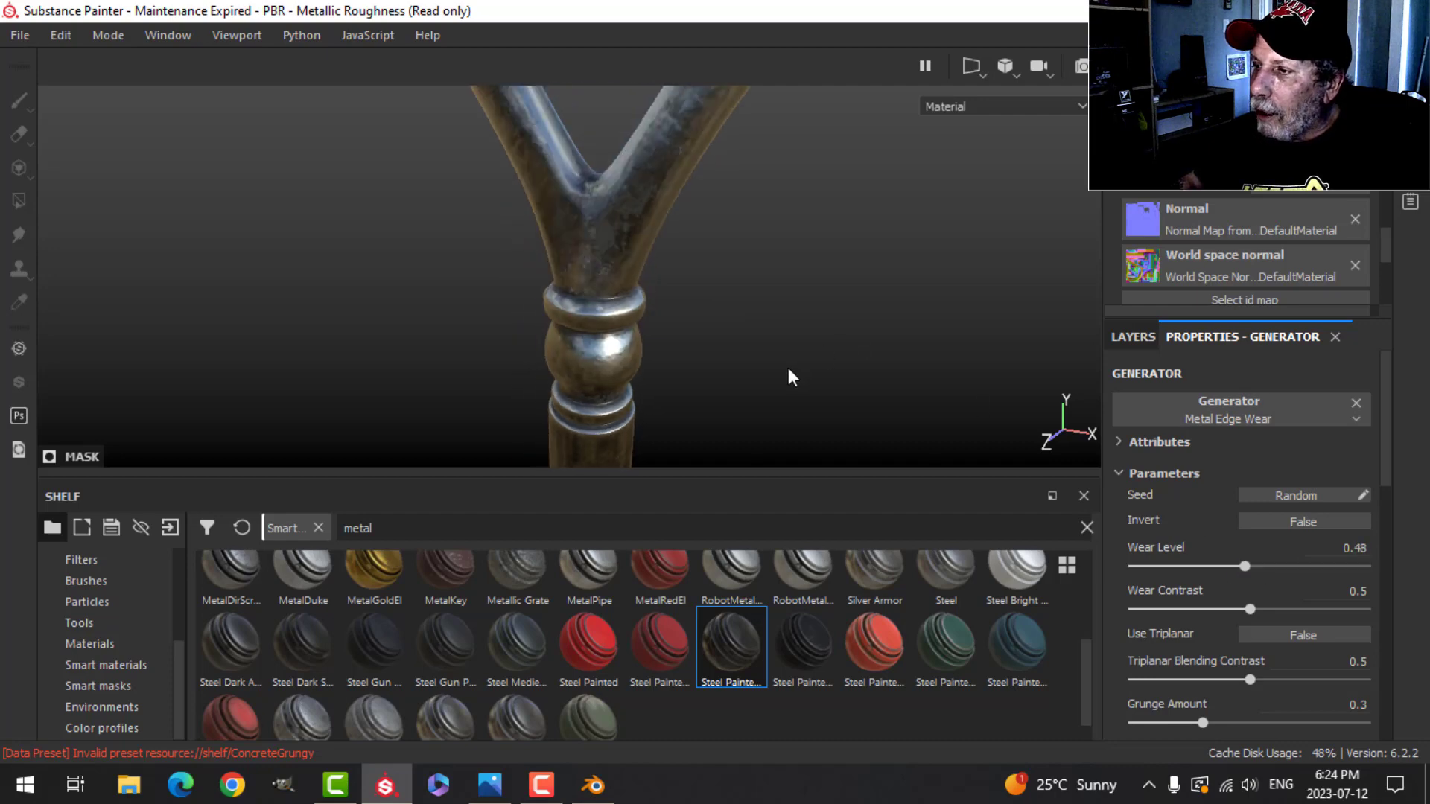
{"action": "left_click_drag", "start_coordinate": [789, 377], "coordinate": [820, 318], "text": "alt"}
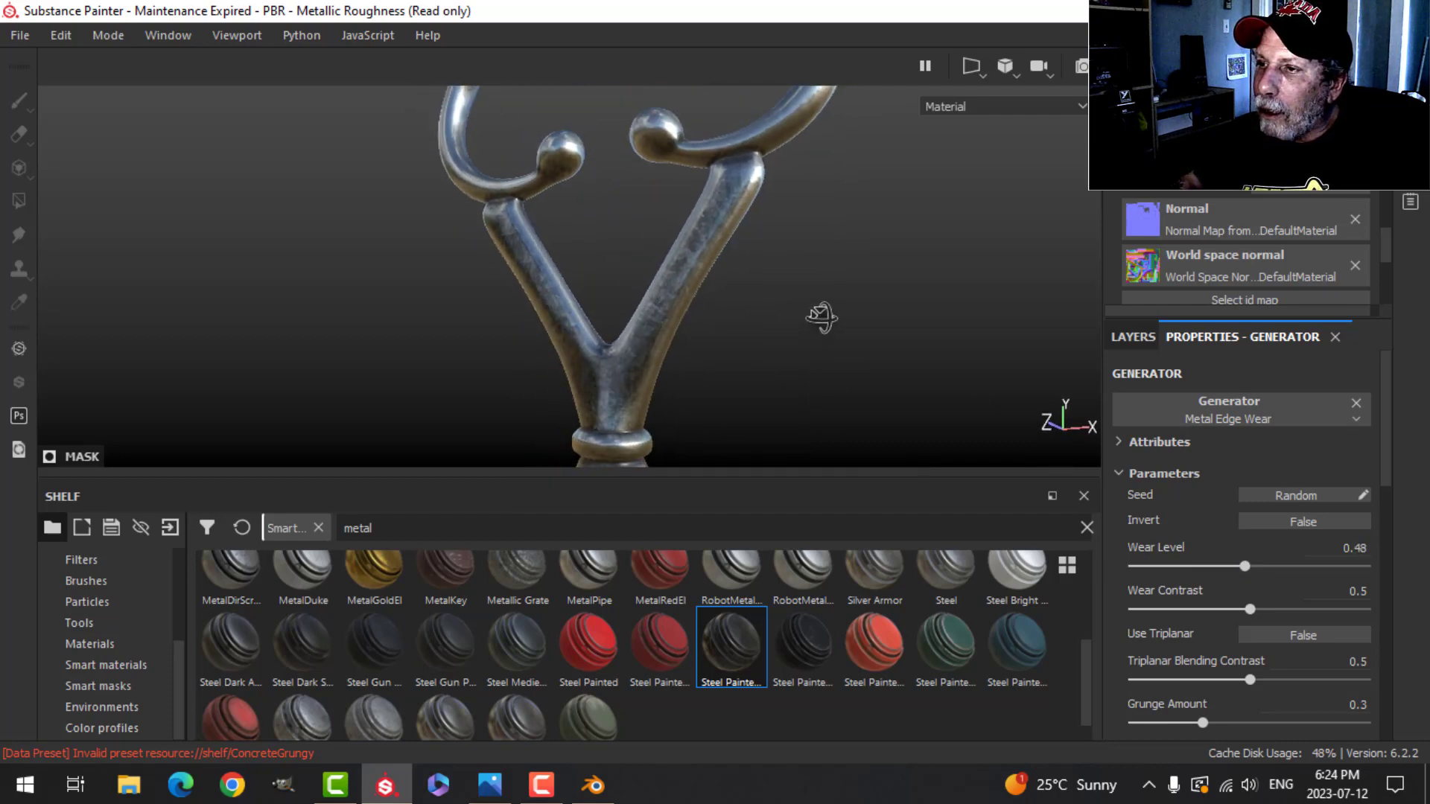
{"action": "scroll", "coordinate": [801, 378], "scroll_direction": "down", "scroll_amount": 3}
{"action": "middle_click_drag", "start_coordinate": [803, 406], "coordinate": [747, 182], "text": "alt"}
{"action": "middle_click_drag", "start_coordinate": [741, 327], "coordinate": [718, 142], "text": "alt"}
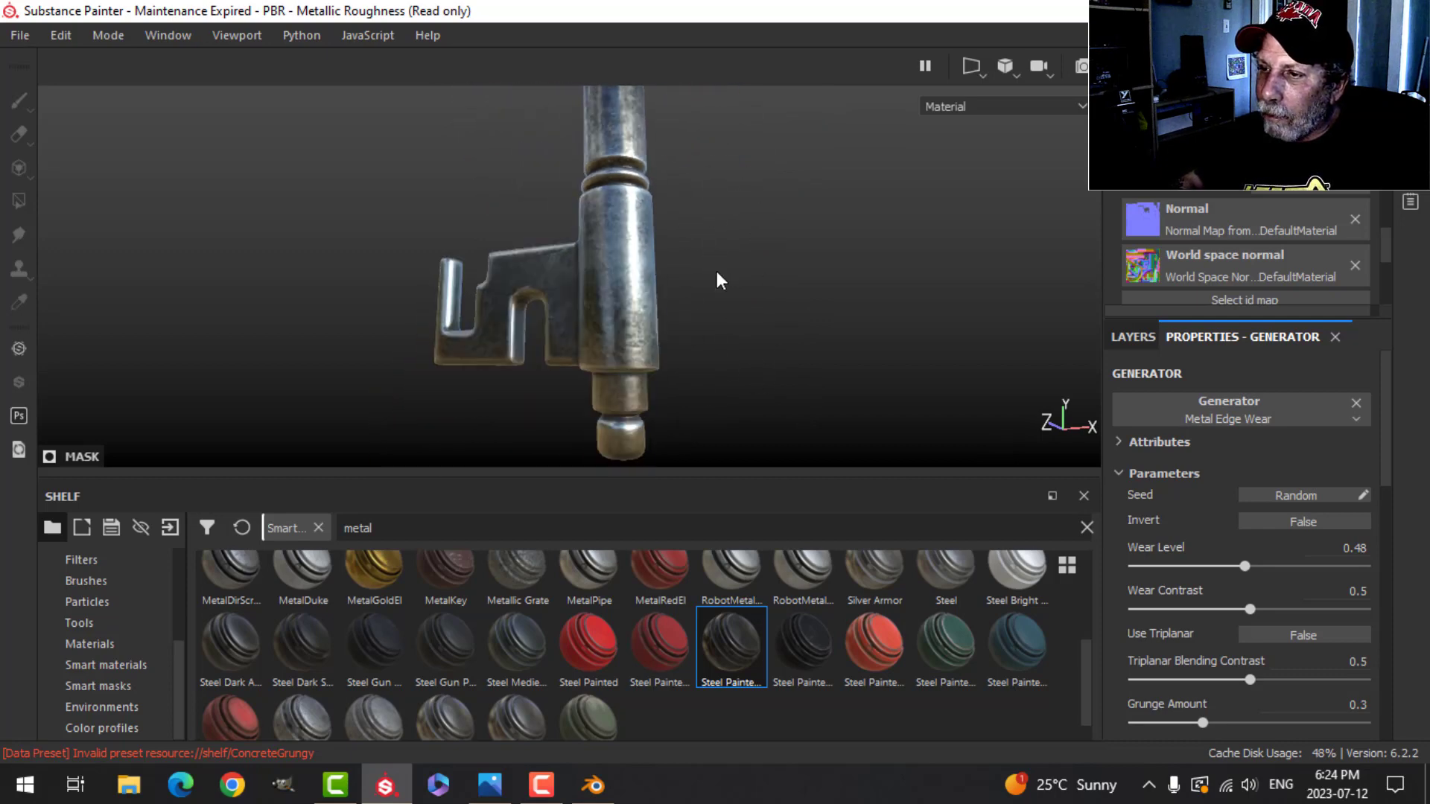
{"action": "left_click_drag", "start_coordinate": [717, 272], "coordinate": [760, 261], "text": "alt"}
{"action": "scroll", "coordinate": [763, 261], "scroll_direction": "down", "scroll_amount": 3}
{"action": "middle_click_drag", "start_coordinate": [782, 335], "coordinate": [744, 326], "text": "alt"}
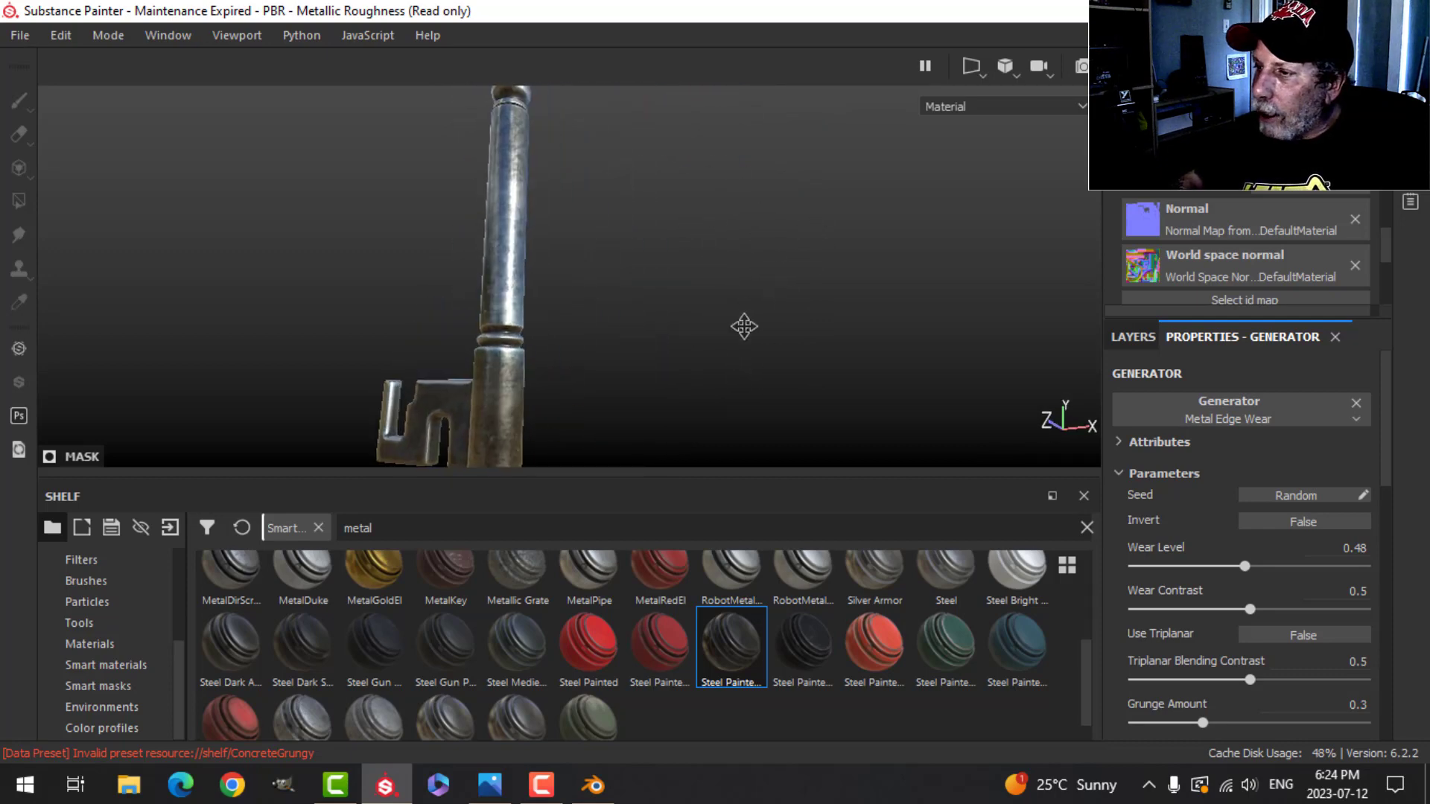
Step: Rename the edge-wear fill layer as edges and add a new fill layer above it using only color and roughness
{"action": "left_click", "coordinate": [1156, 341]}
{"action": "double_click", "coordinate": [1226, 419]}
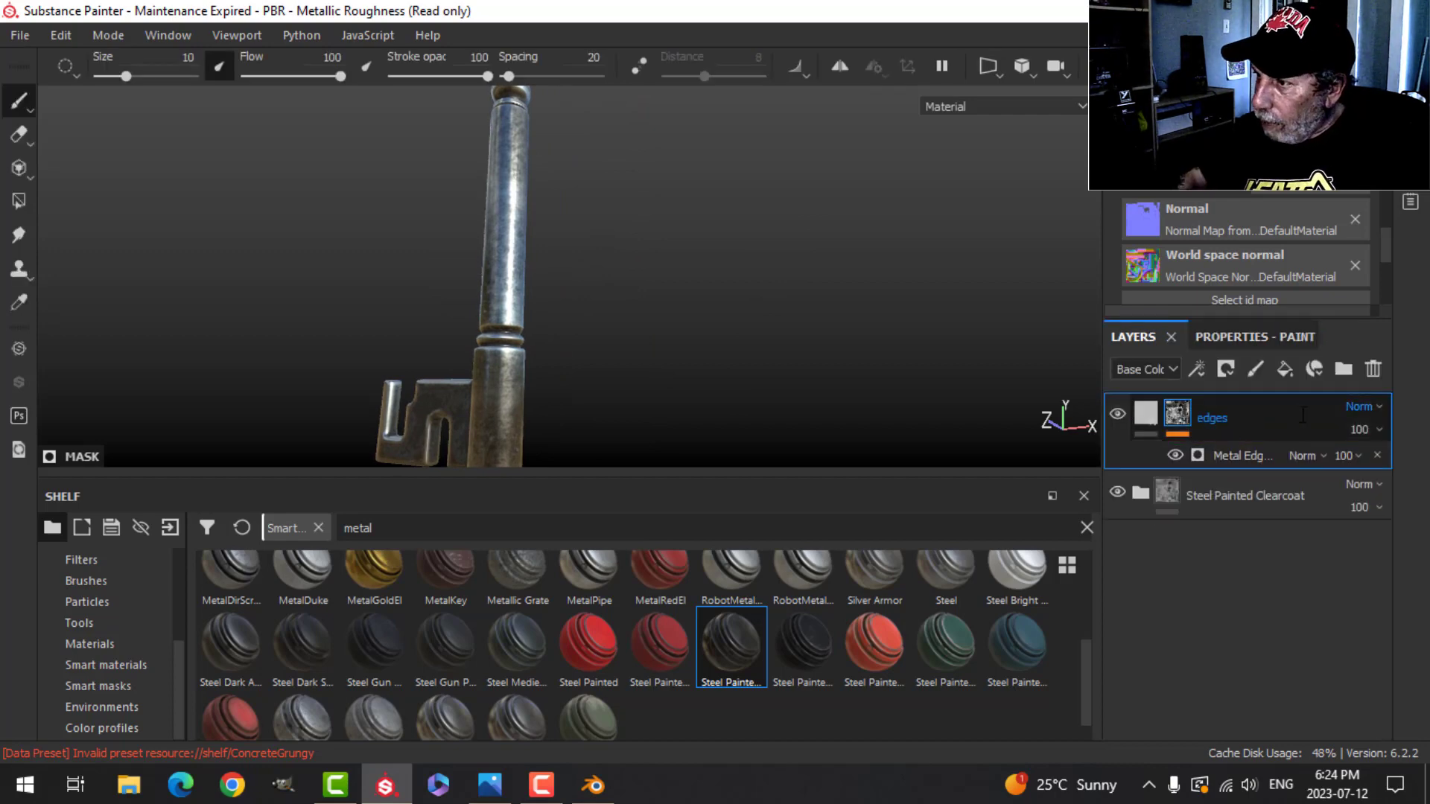
{"action": "left_click", "coordinate": [1284, 369]}
{"action": "left_click", "coordinate": [1254, 338]}
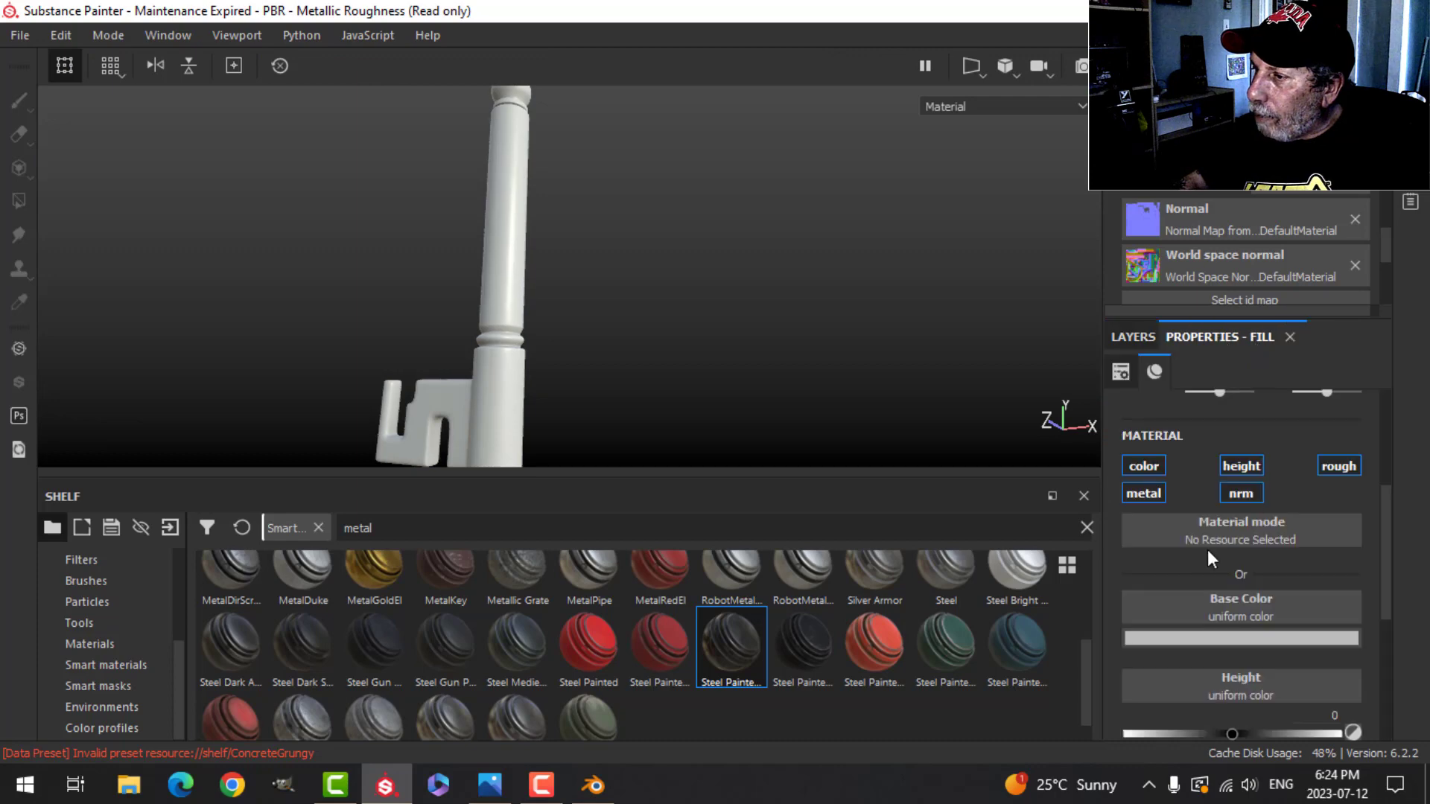
{"action": "left_click", "coordinate": [1150, 462], "text": "ctrl"}
{"action": "left_click", "coordinate": [1340, 466]}
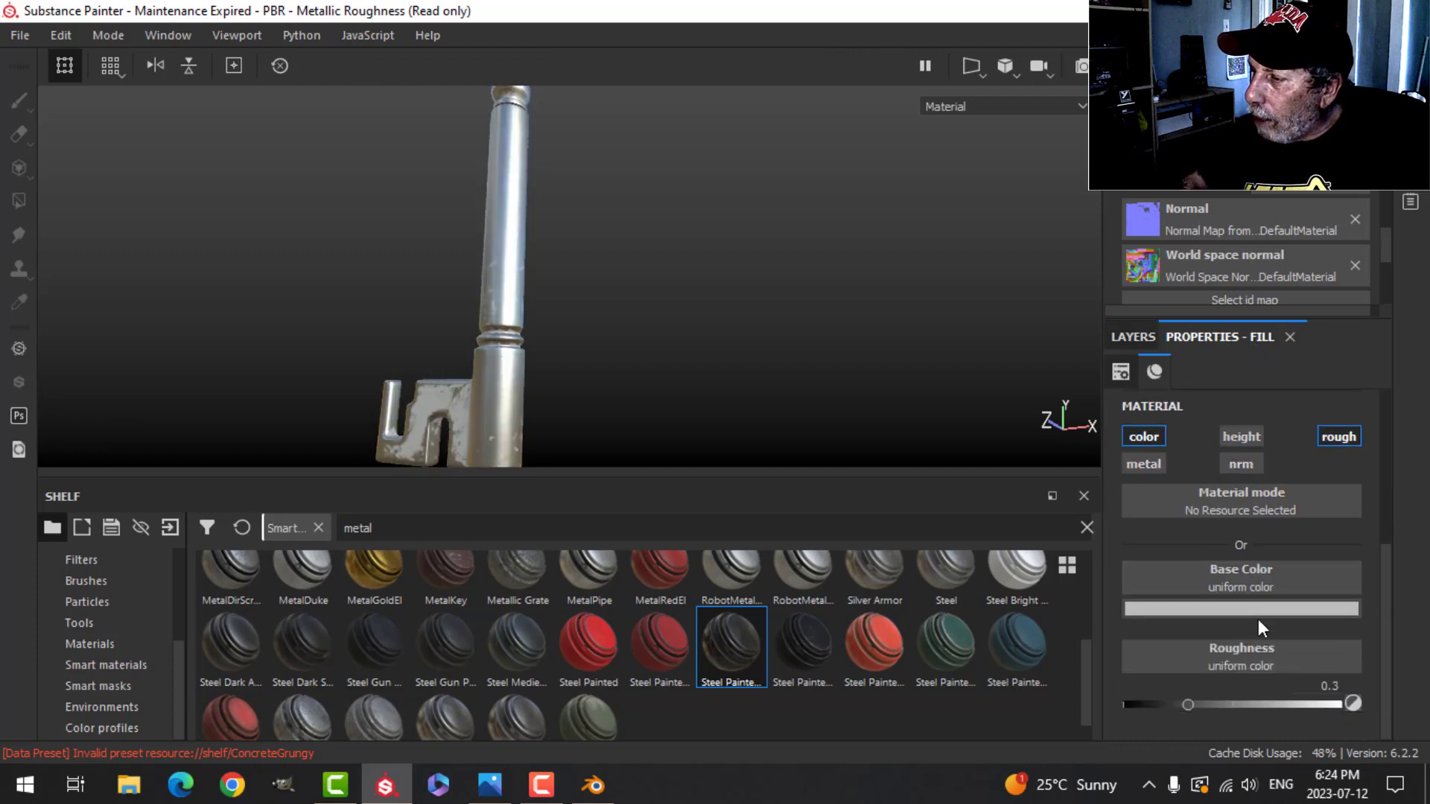
Step: Set the new fill layer's roughness to 1 and its base color to a near-black gray with RGB 0.025
{"action": "left_click_drag", "start_coordinate": [1190, 706], "coordinate": [1399, 689]}
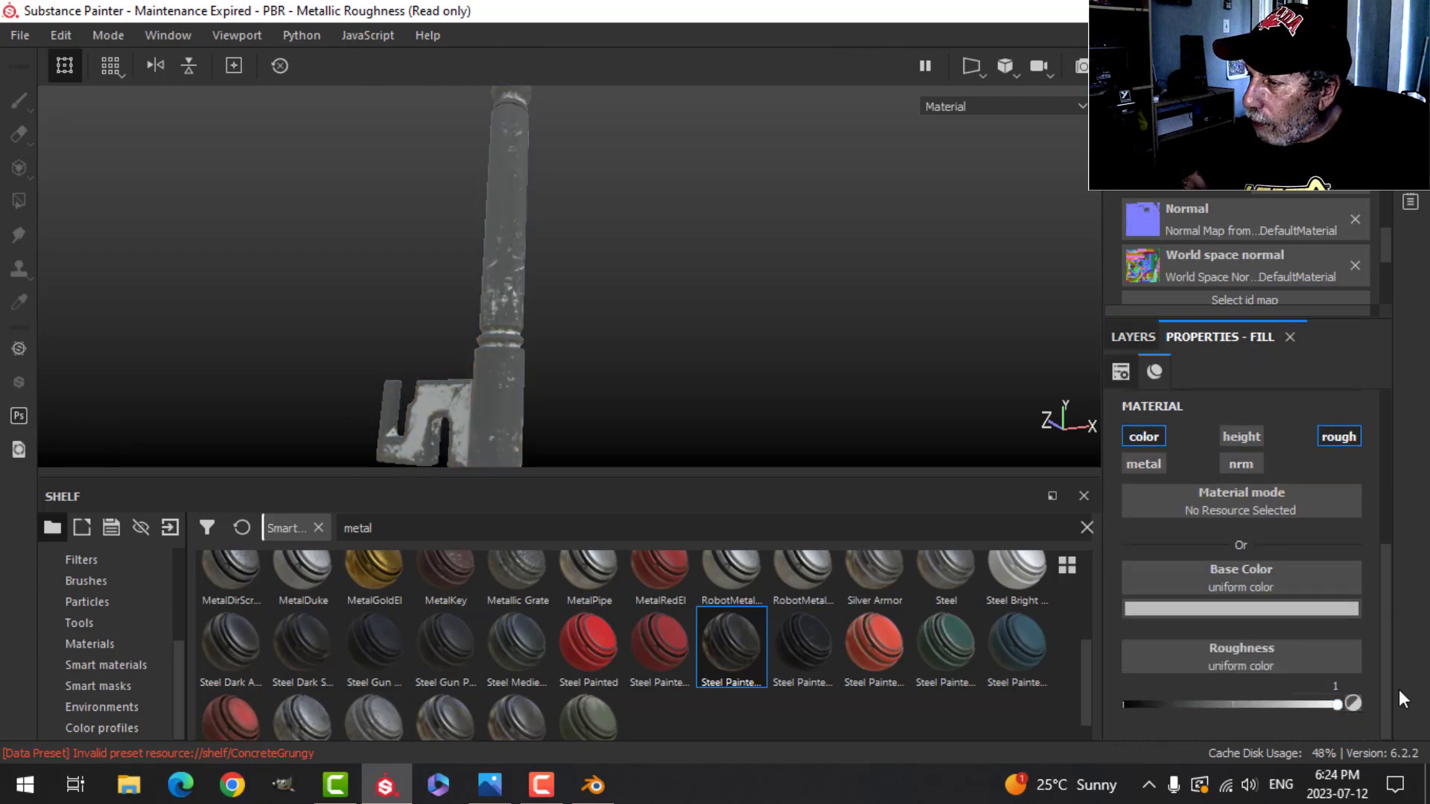
{"action": "left_click", "coordinate": [1257, 611]}
{"action": "left_click_drag", "start_coordinate": [1168, 493], "coordinate": [1139, 526]}
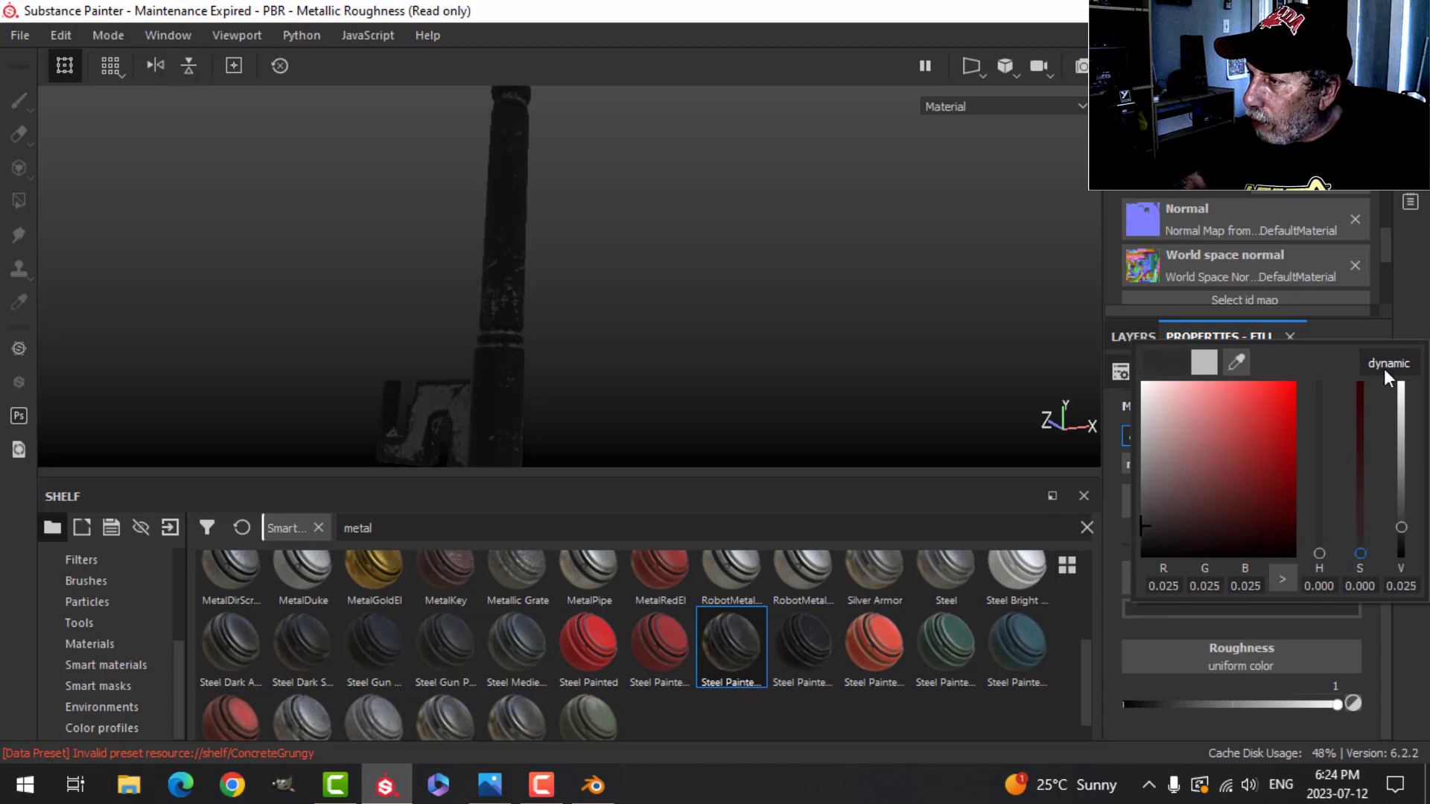
Step: Give the dark fill layer a black mask with a Dirt generator and set its Dirt Level to 0.63
{"action": "left_click", "coordinate": [1133, 336]}
{"action": "left_click", "coordinate": [1226, 369]}
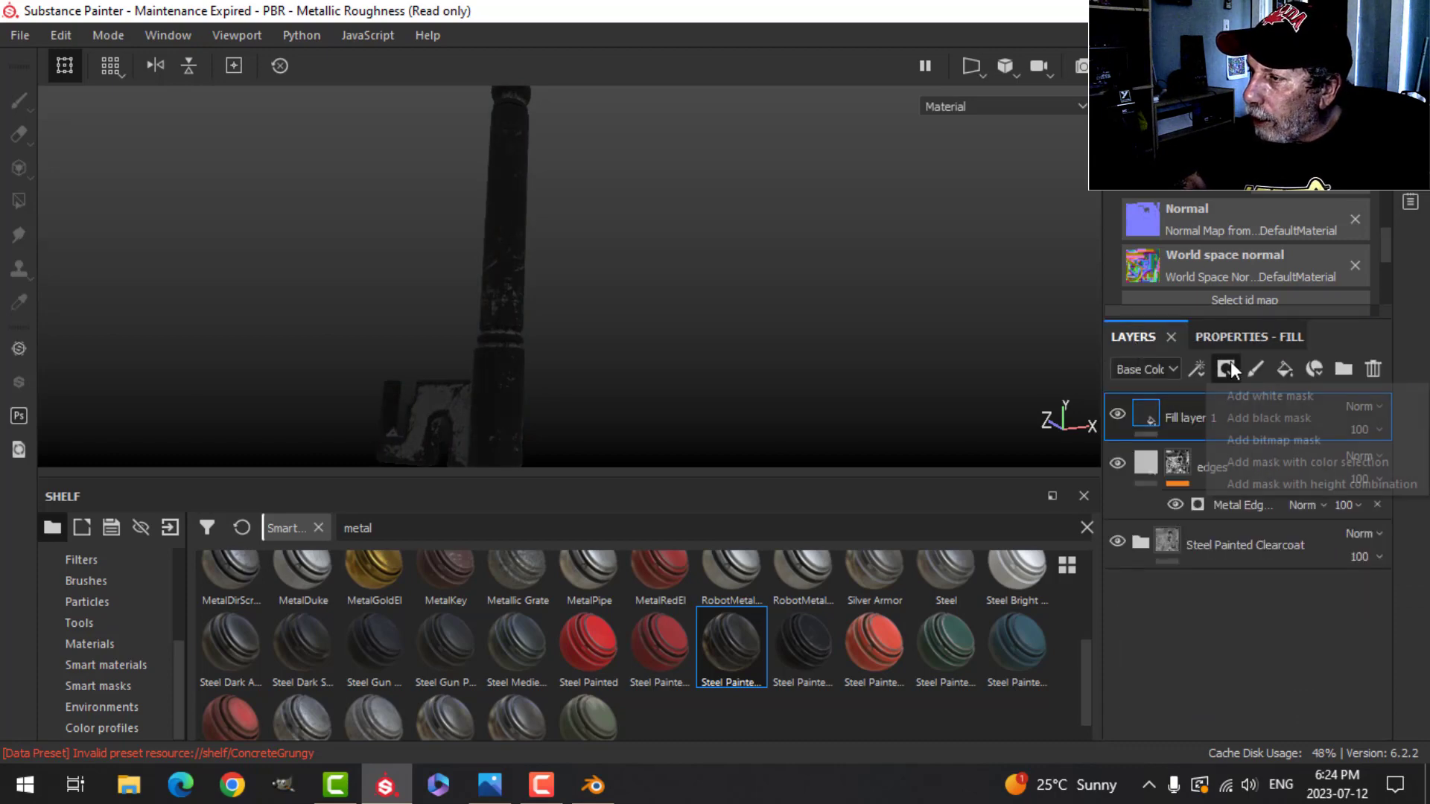
{"action": "left_click", "coordinate": [1260, 417]}
{"action": "left_click", "coordinate": [1195, 364]}
{"action": "left_click", "coordinate": [1244, 398]}
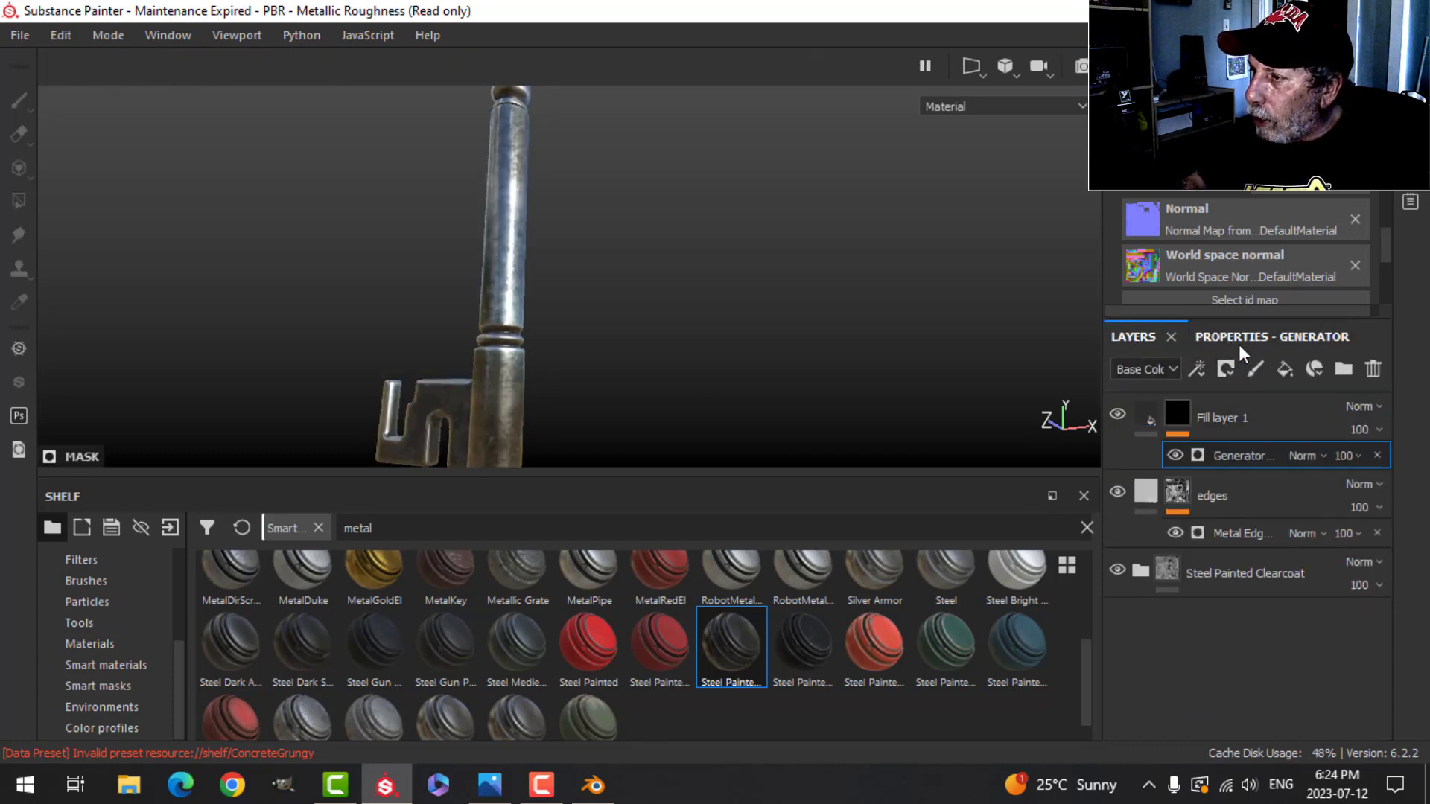
{"action": "left_click", "coordinate": [1197, 412]}
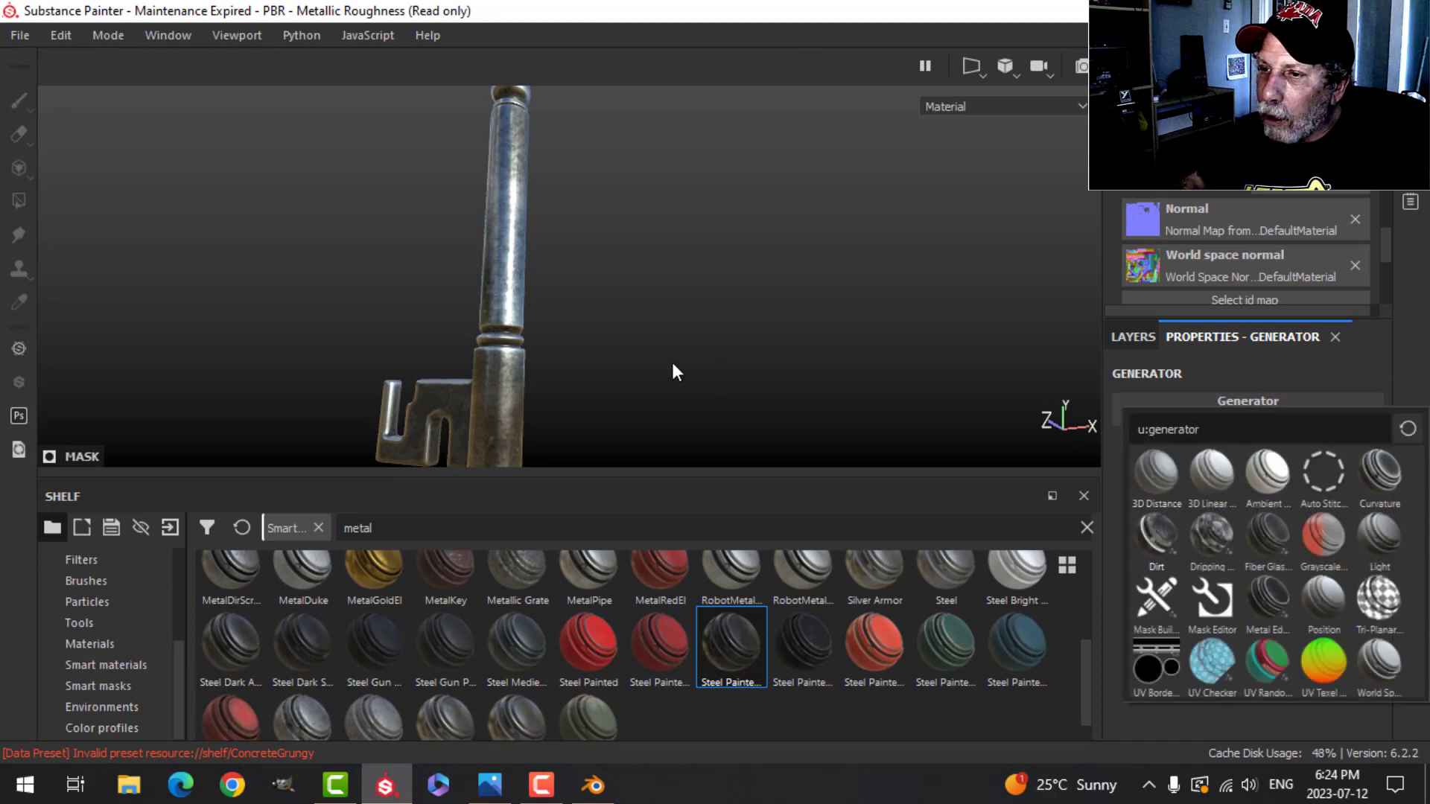
{"action": "left_click_drag", "start_coordinate": [1308, 566], "coordinate": [1278, 567]}
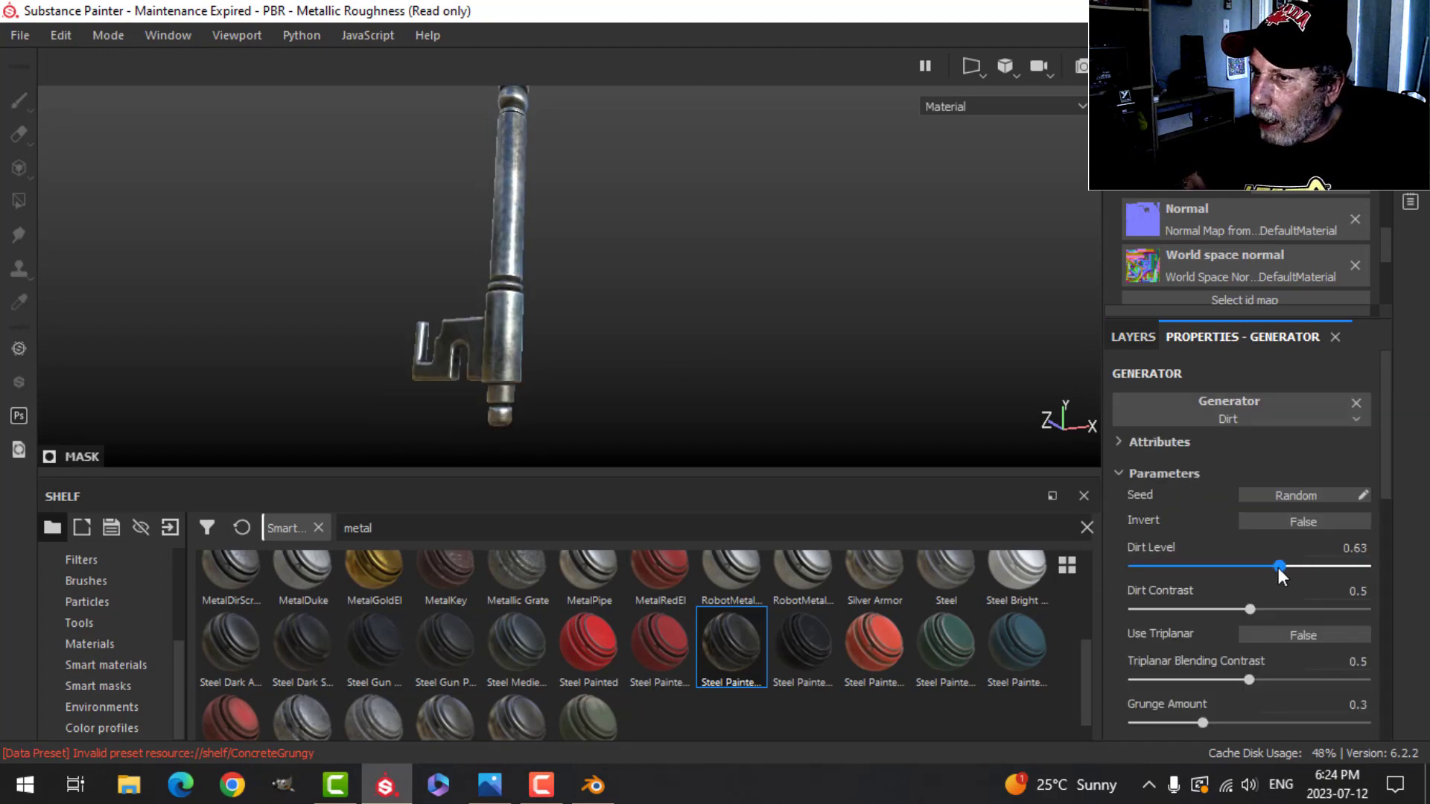
Step: Examine the dirt effect on the key's bow, collar and shaft from several angles
{"action": "scroll", "coordinate": [502, 358], "scroll_direction": "up", "scroll_amount": 3}
{"action": "middle_click_drag", "start_coordinate": [635, 156], "coordinate": [629, 316], "text": "alt"}
{"action": "middle_click_drag", "start_coordinate": [629, 112], "coordinate": [602, 278], "text": "alt"}
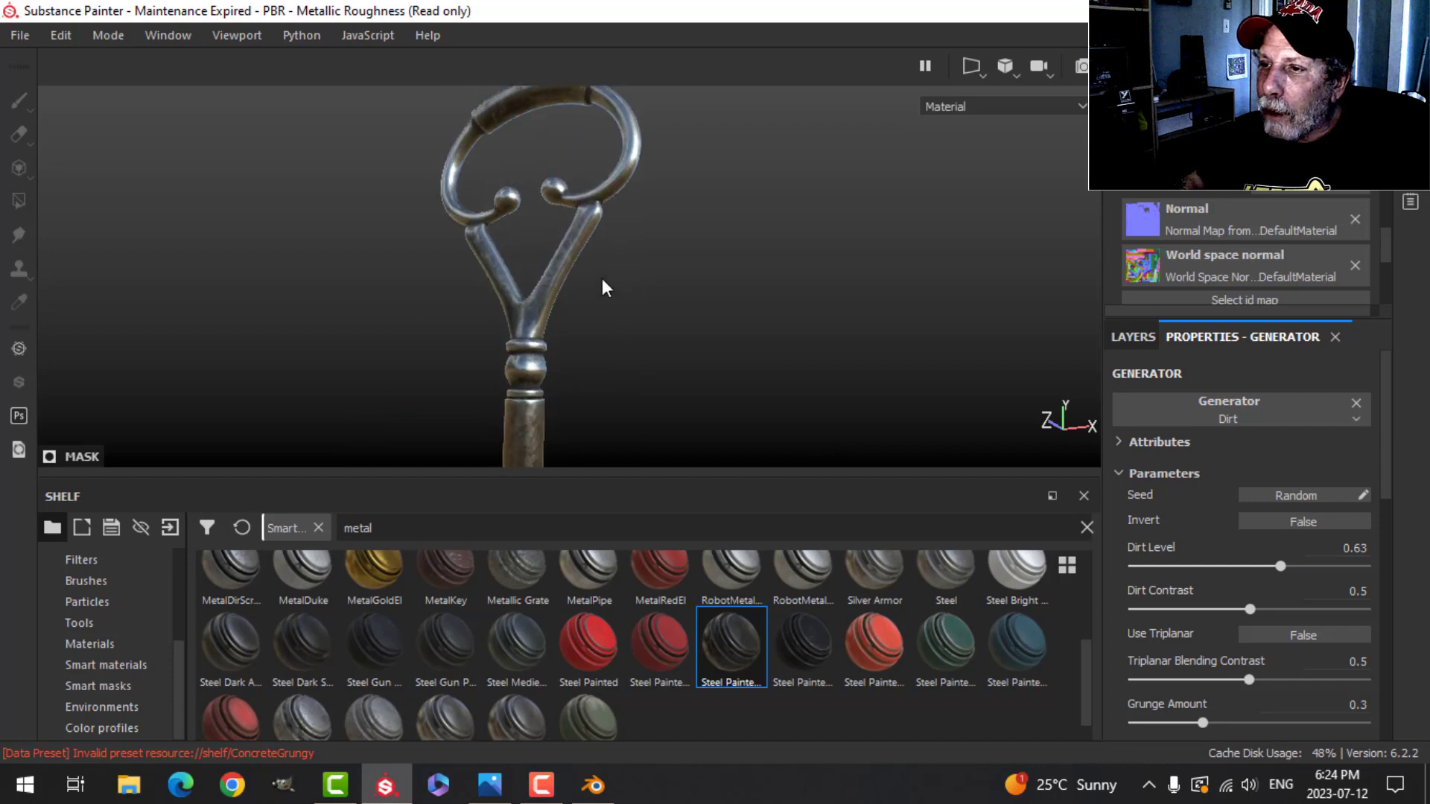
{"action": "scroll", "coordinate": [603, 280], "scroll_direction": "up", "scroll_amount": 2}
{"action": "left_click_drag", "start_coordinate": [604, 287], "coordinate": [687, 310], "text": "alt"}
{"action": "scroll", "coordinate": [614, 396], "scroll_direction": "down", "scroll_amount": 2}
{"action": "middle_click_drag", "start_coordinate": [615, 276], "coordinate": [614, 142], "text": "alt"}
{"action": "scroll", "coordinate": [604, 328], "scroll_direction": "up", "scroll_amount": 3}
{"action": "middle_click_drag", "start_coordinate": [603, 328], "coordinate": [584, 328], "text": "alt"}
{"action": "left_click_drag", "start_coordinate": [599, 337], "coordinate": [592, 318], "text": "alt"}
{"action": "middle_click_drag", "start_coordinate": [630, 259], "coordinate": [601, 309], "text": "alt"}
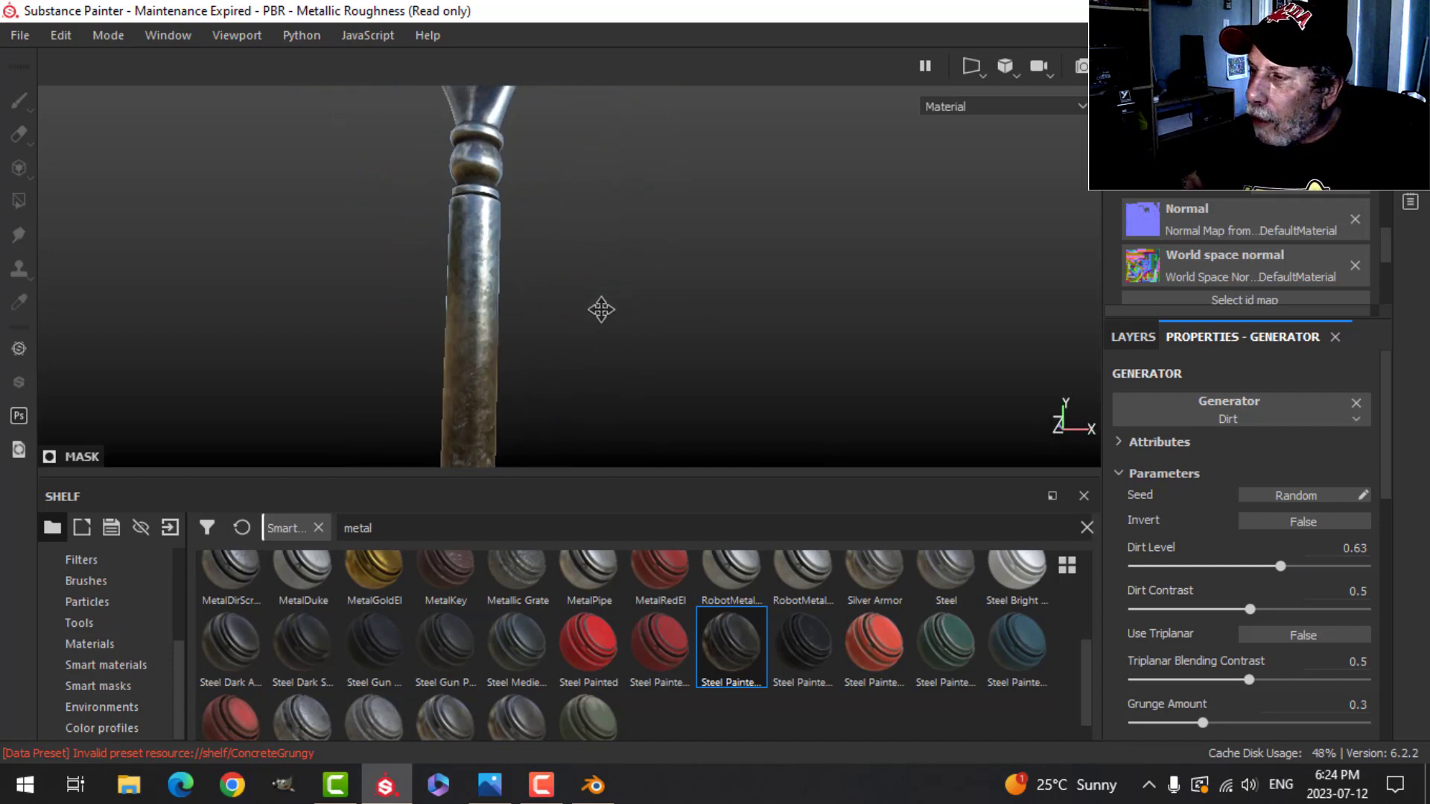
Step: Rename the dark fill layer as dirt
{"action": "left_click", "coordinate": [1131, 337]}
{"action": "double_click", "coordinate": [1226, 414]}
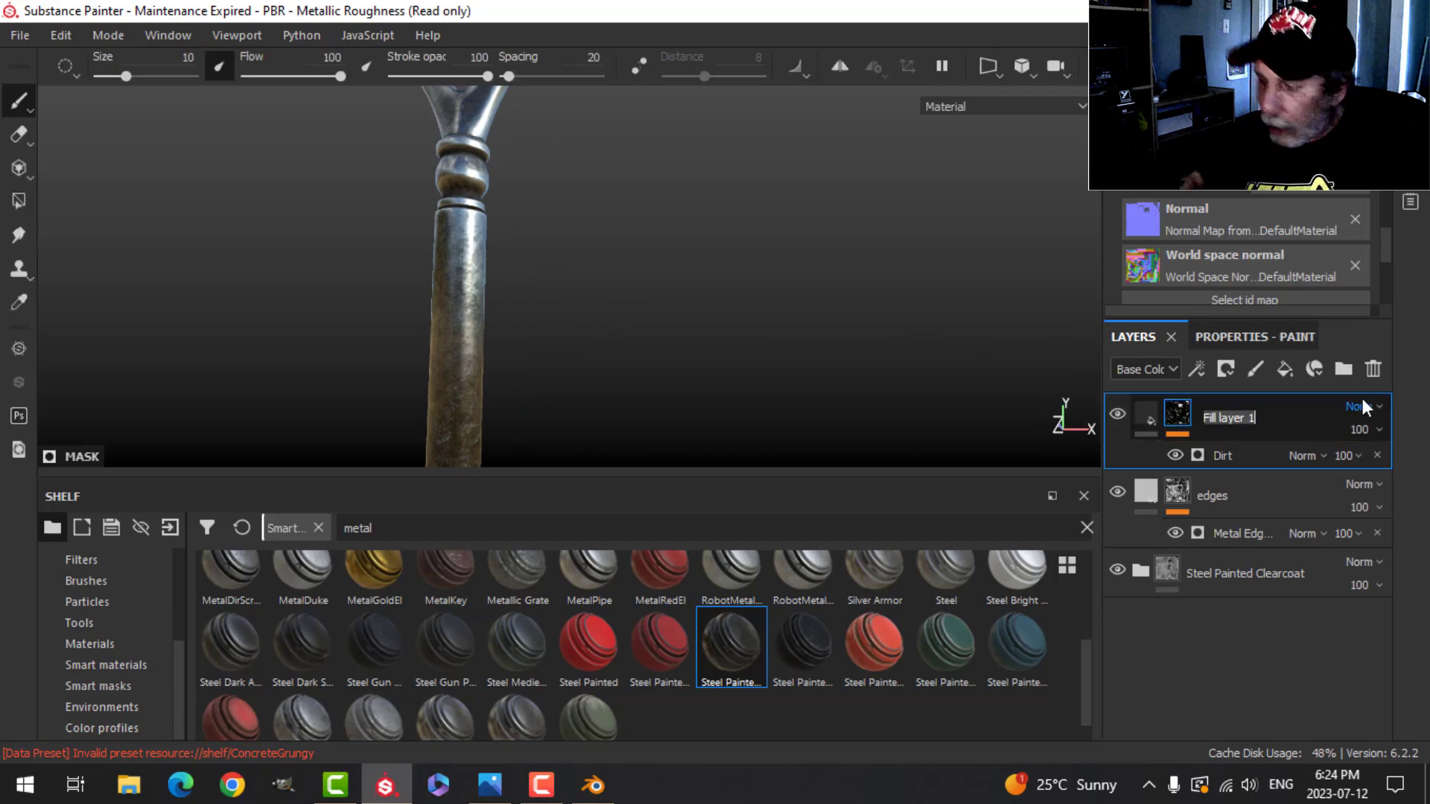
{"action": "type", "text": "dirt"}
{"action": "key", "text": "Return"}
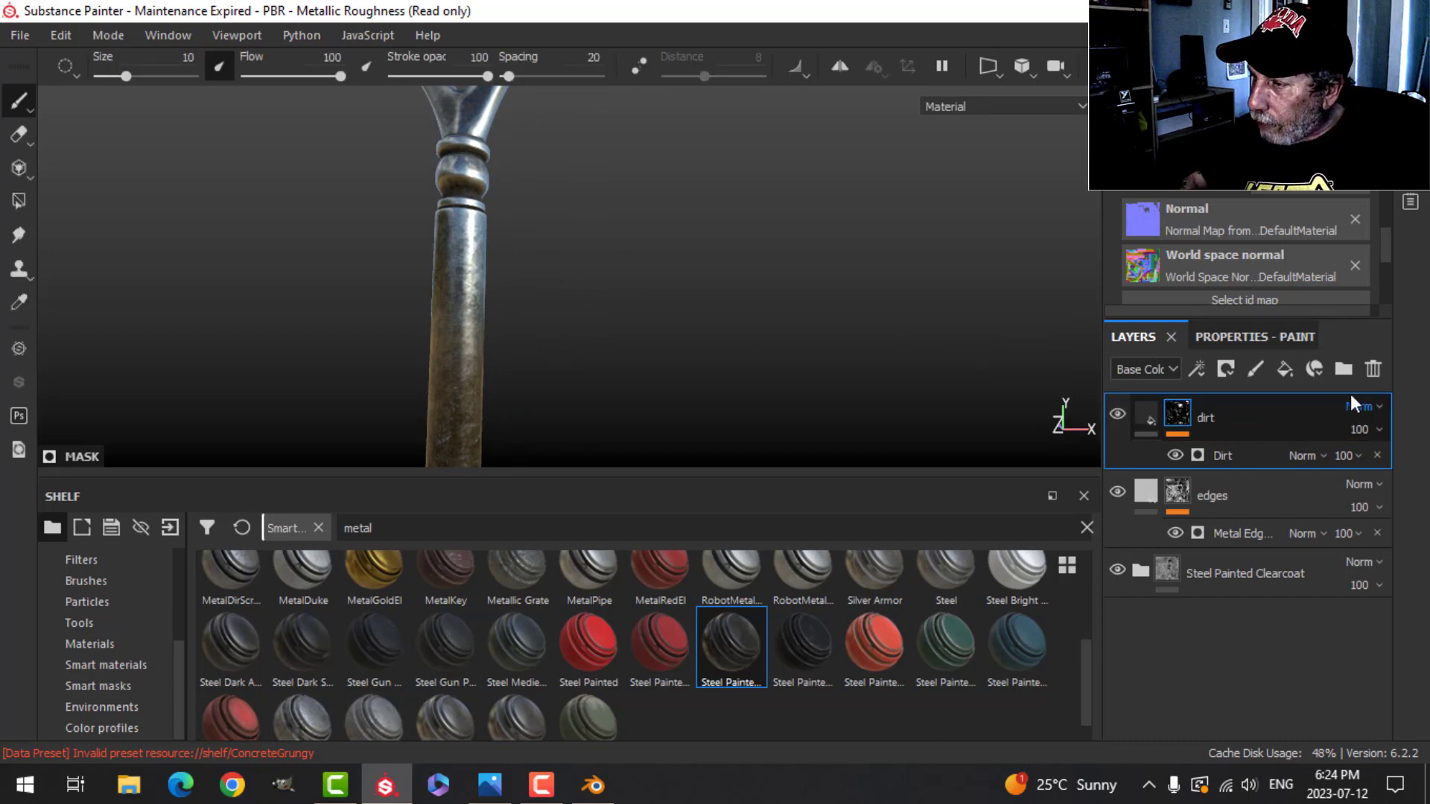
Step: Add the Rust Fine material above the dirt layer and search the smart masks for "rust"
{"action": "left_click", "coordinate": [1149, 415]}
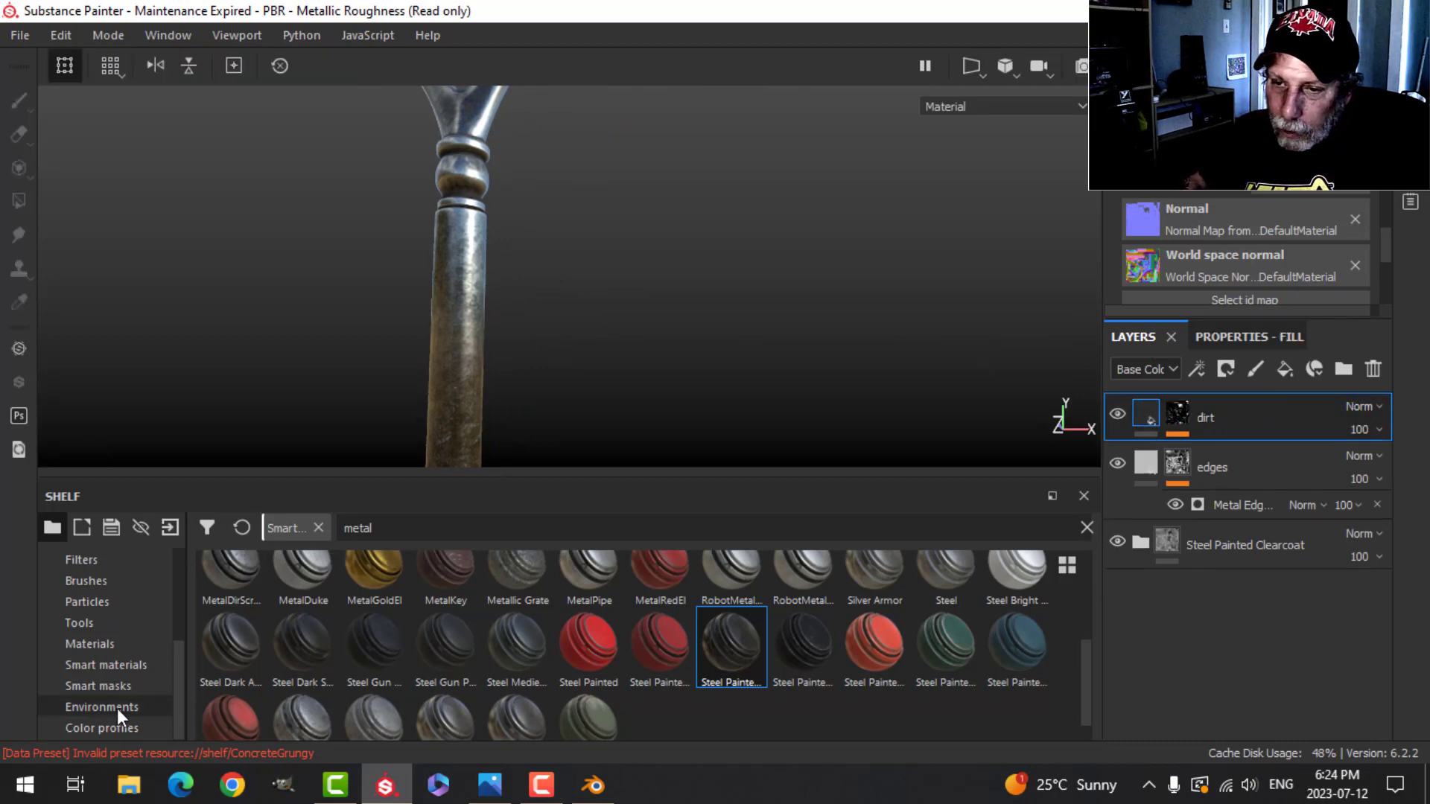
{"action": "left_click", "coordinate": [96, 644]}
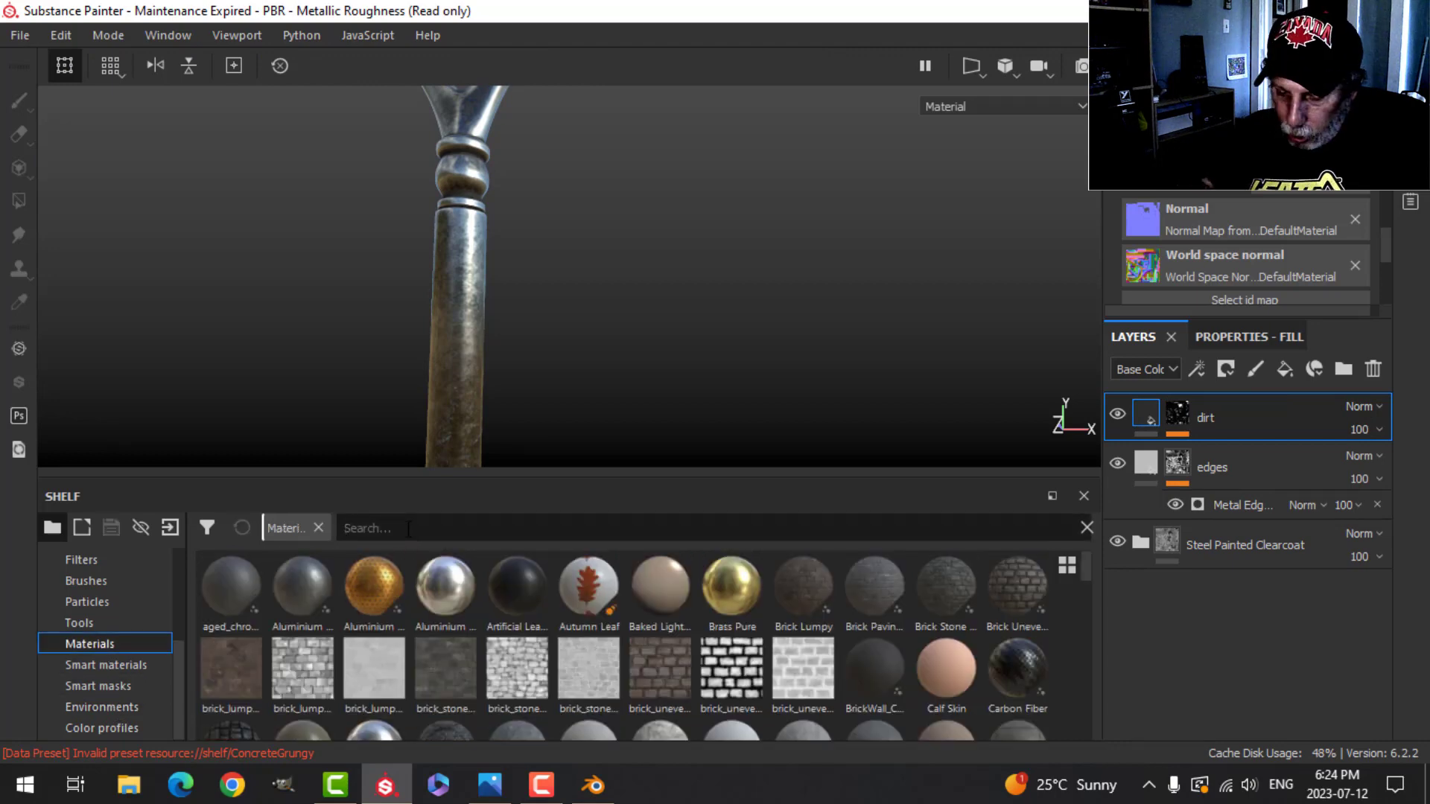
{"action": "left_click", "coordinate": [409, 529]}
{"action": "type", "text": "rust"}
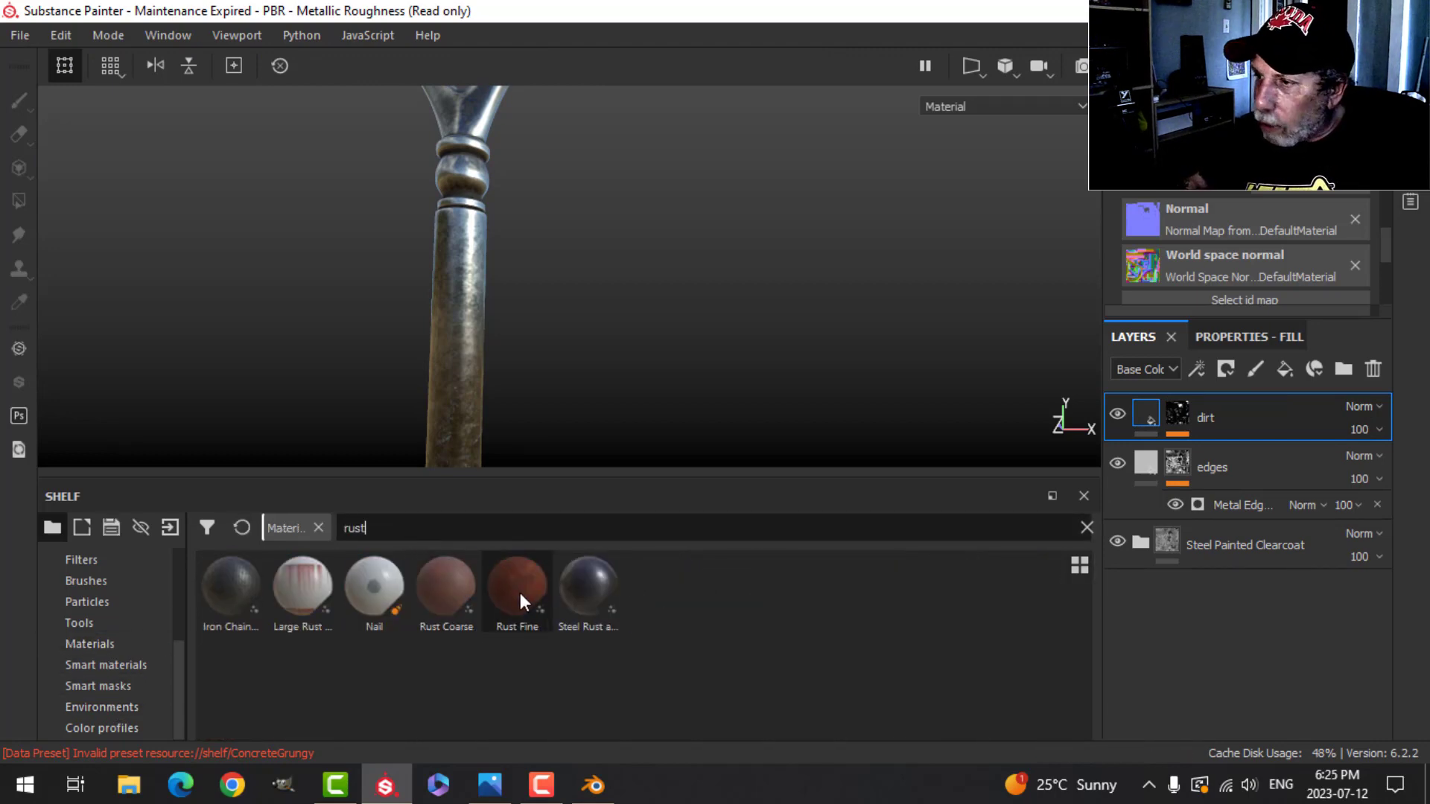
{"action": "left_click_drag", "start_coordinate": [520, 593], "coordinate": [1190, 396]}
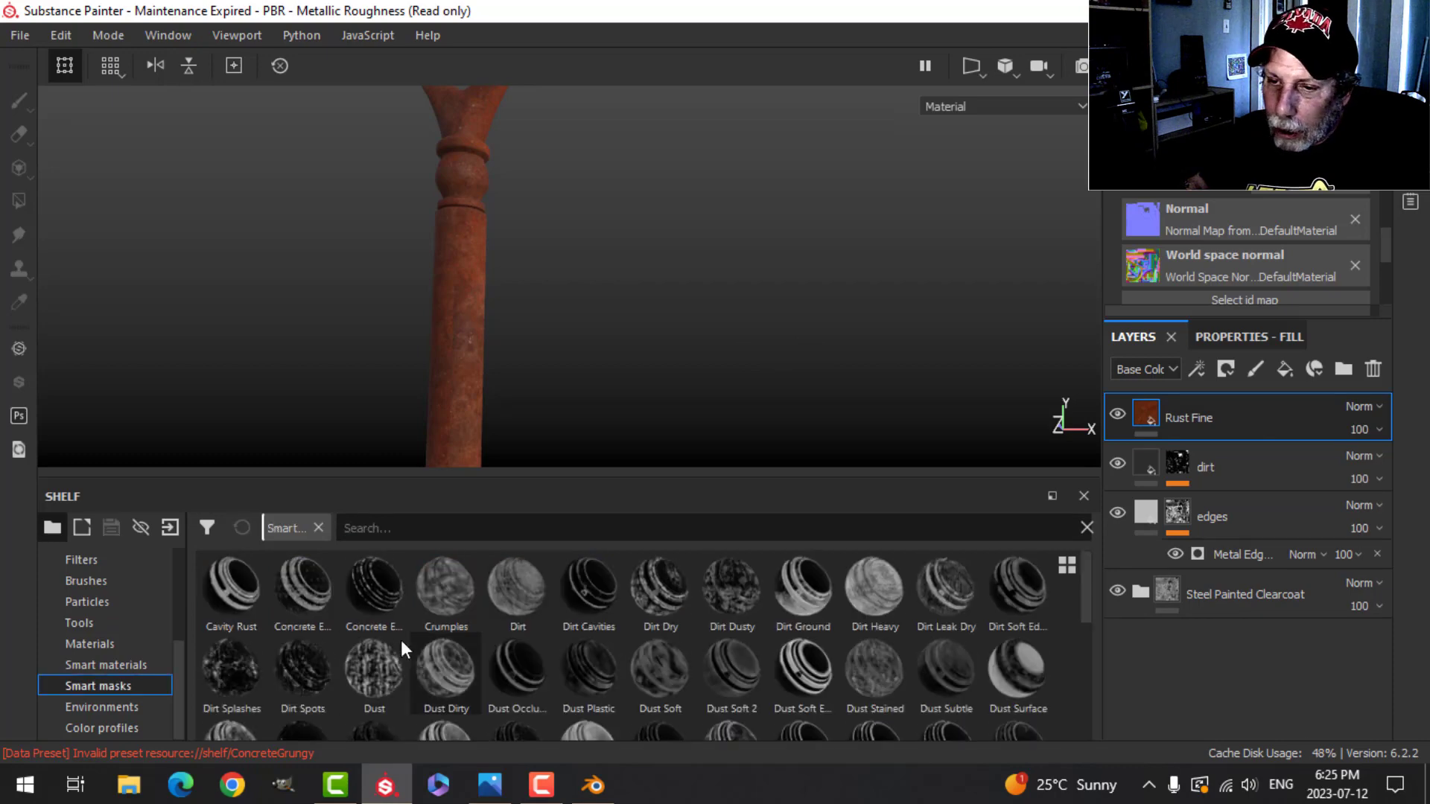
{"action": "type", "text": "rust"}
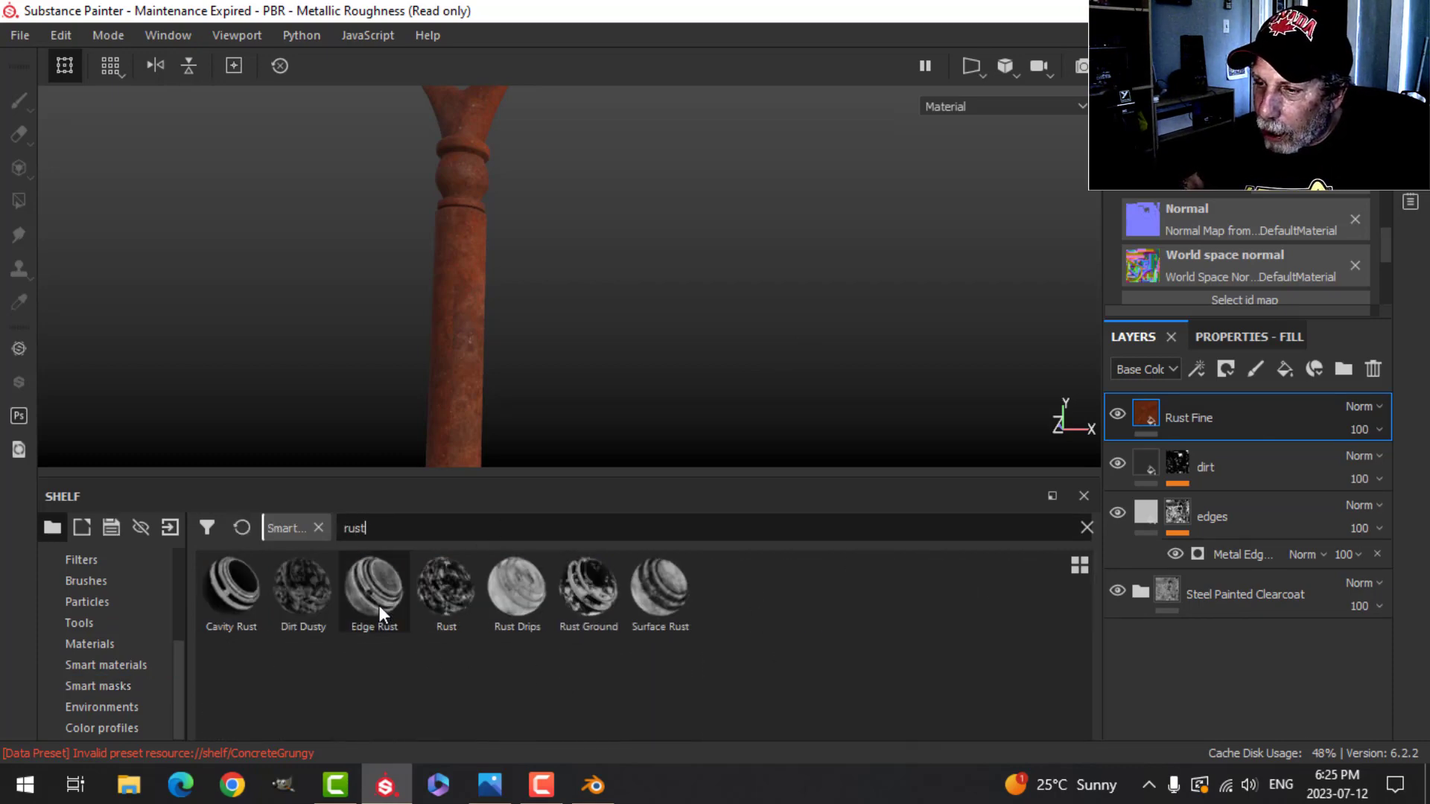
Step: Try the Surface Rust smart mask on the Rust Fine layer and undo it
{"action": "mouse_move", "coordinate": [656, 607]}
{"action": "left_mouse_down"}
{"action": "mouse_move", "coordinate": [920, 474]}
{"action": "mouse_move", "coordinate": [1182, 400]}
{"action": "mouse_move", "coordinate": [1180, 412]}
{"action": "left_mouse_up"}
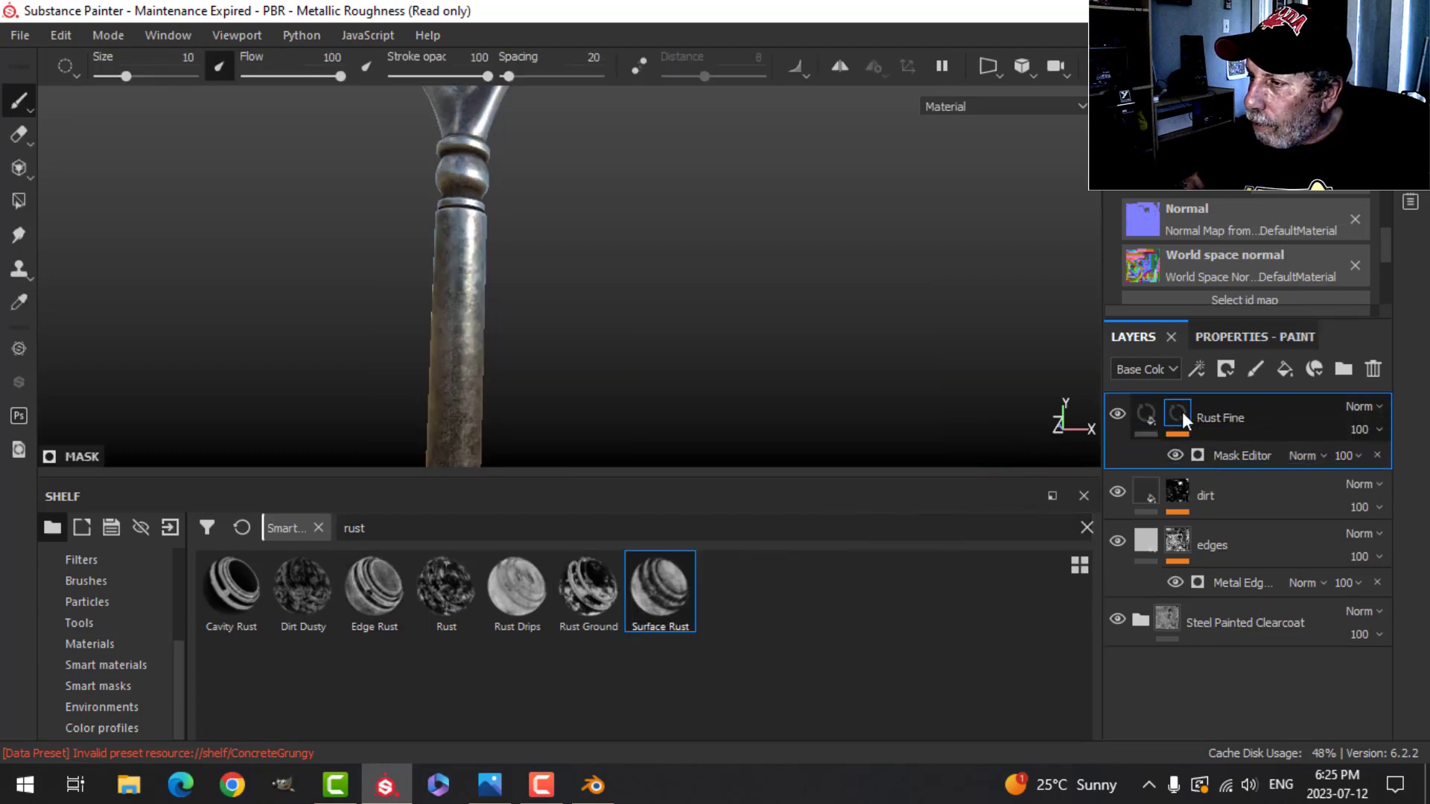
{"action": "left_click_drag", "start_coordinate": [869, 383], "coordinate": [686, 217], "text": "alt"}
{"action": "key", "text": "ctrl+z"}
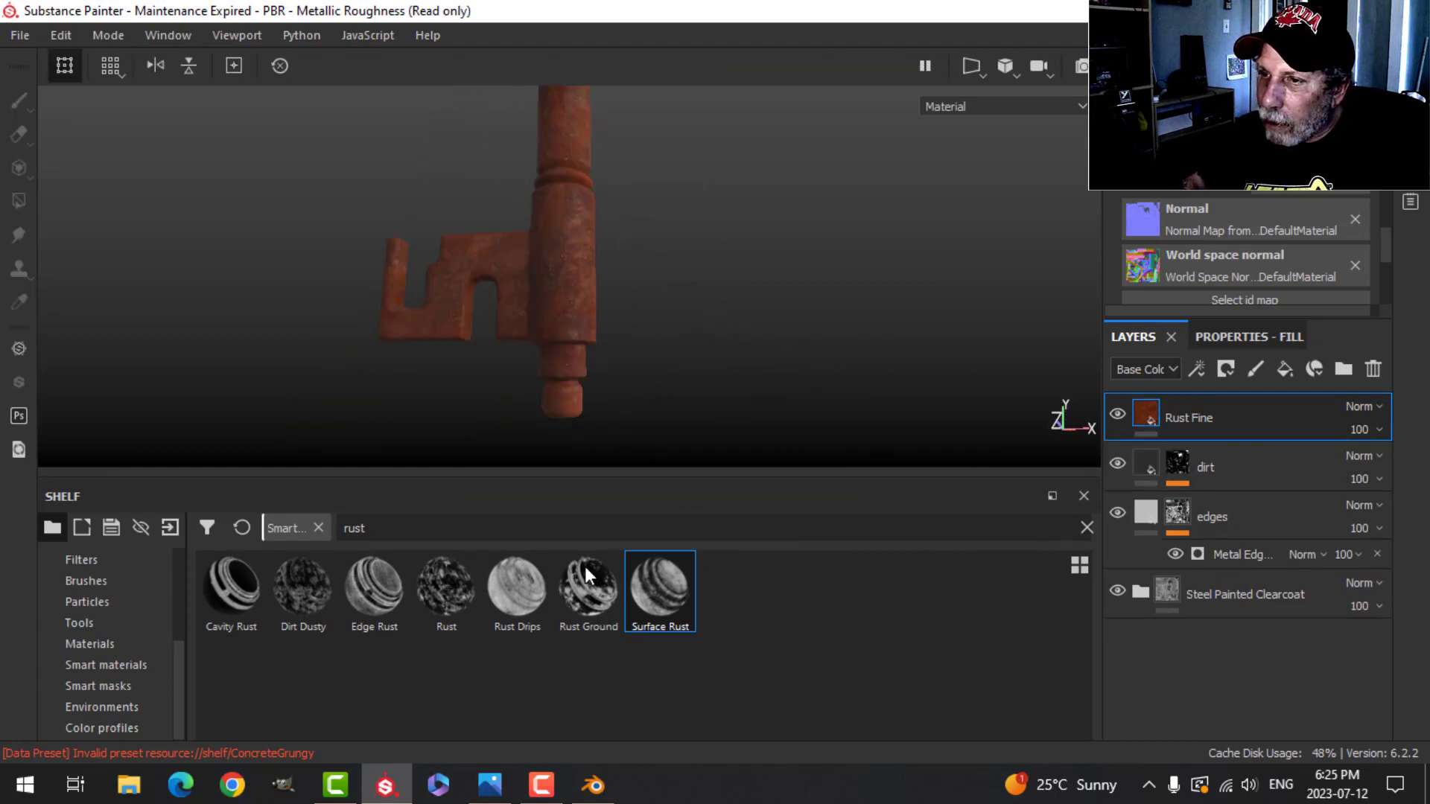
Step: Apply the Edge Rust smart mask to the Rust Fine layer
{"action": "left_click_drag", "start_coordinate": [1130, 471], "coordinate": [1210, 419]}
{"action": "scroll", "coordinate": [658, 364], "scroll_direction": "up", "scroll_amount": 4}
{"action": "middle_click_drag", "start_coordinate": [677, 245], "coordinate": [635, 405], "text": "alt"}
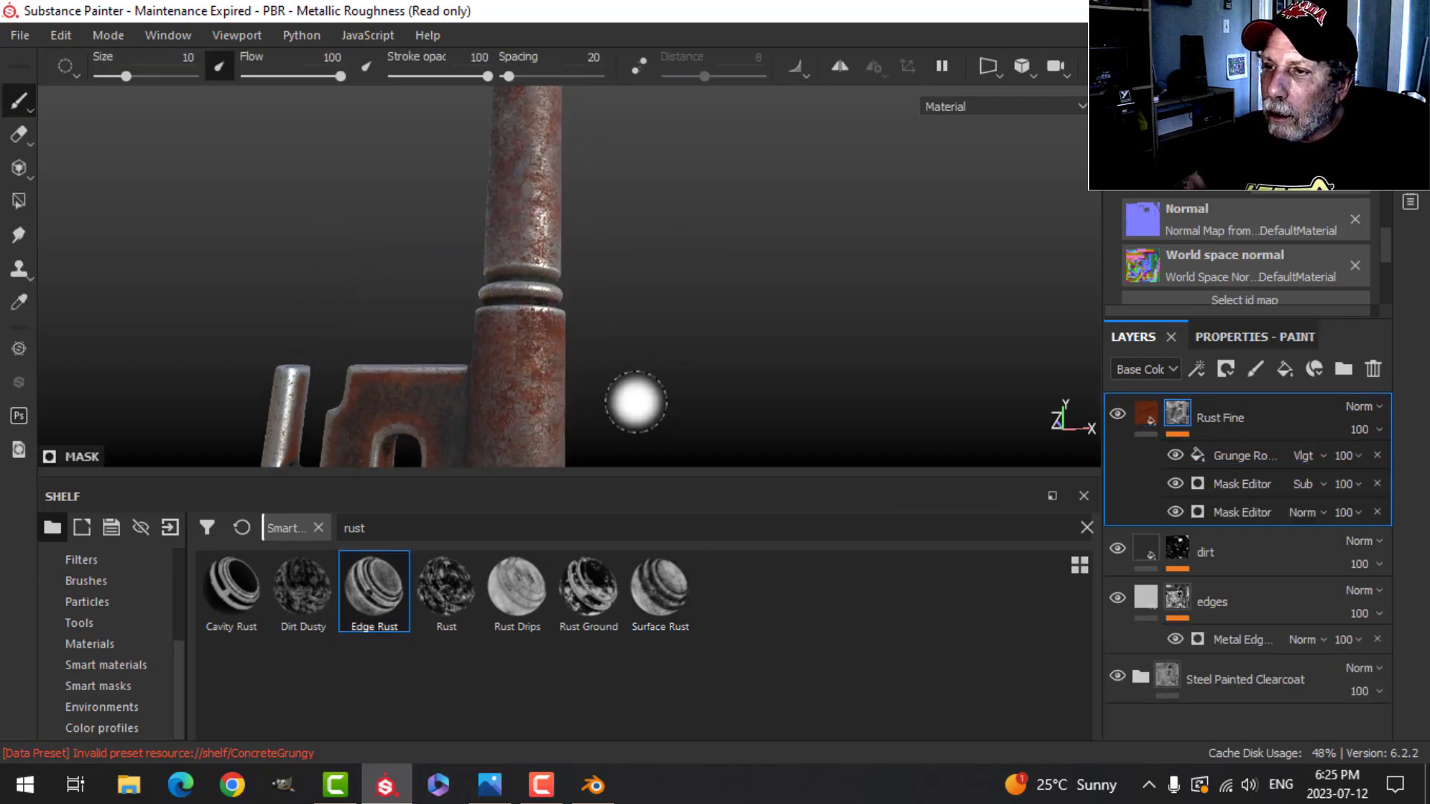
Step: Examine the masked rust over the key's bow, shaft and bit from several angles
{"action": "left_click_drag", "start_coordinate": [635, 405], "coordinate": [569, 320], "text": "alt"}
{"action": "middle_click_drag", "start_coordinate": [653, 332], "coordinate": [695, 423], "text": "alt"}
{"action": "left_click_drag", "start_coordinate": [691, 419], "coordinate": [682, 287], "text": "alt"}
{"action": "right_click_drag", "start_coordinate": [689, 313], "coordinate": [747, 360], "text": "alt"}
{"action": "middle_click_drag", "start_coordinate": [734, 354], "coordinate": [814, 510], "text": "alt"}
{"action": "mouse_move", "coordinate": [810, 322]}
{"action": "left_mouse_down", "text": "alt"}
{"action": "mouse_move", "coordinate": [807, 351]}
{"action": "mouse_move", "coordinate": [803, 337]}
{"action": "left_mouse_up", "text": "alt"}
{"action": "middle_click_drag", "start_coordinate": [791, 408], "coordinate": [623, 161], "text": "alt"}
{"action": "right_click_drag", "start_coordinate": [666, 344], "coordinate": [655, 380], "text": "alt"}
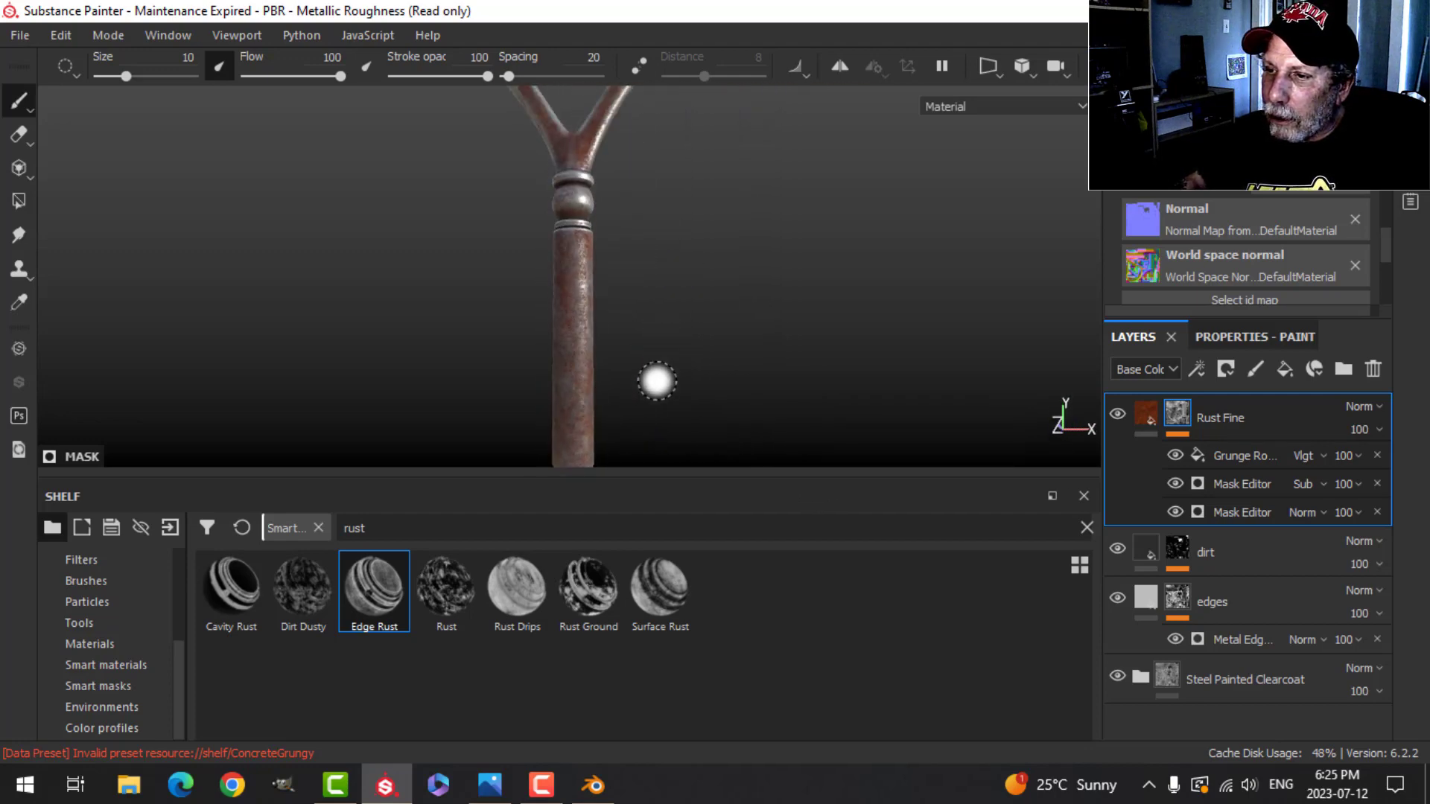
{"action": "middle_click_drag", "start_coordinate": [655, 380], "coordinate": [560, 185], "text": "alt"}
{"action": "left_click_drag", "start_coordinate": [562, 331], "coordinate": [562, 314], "text": "alt"}
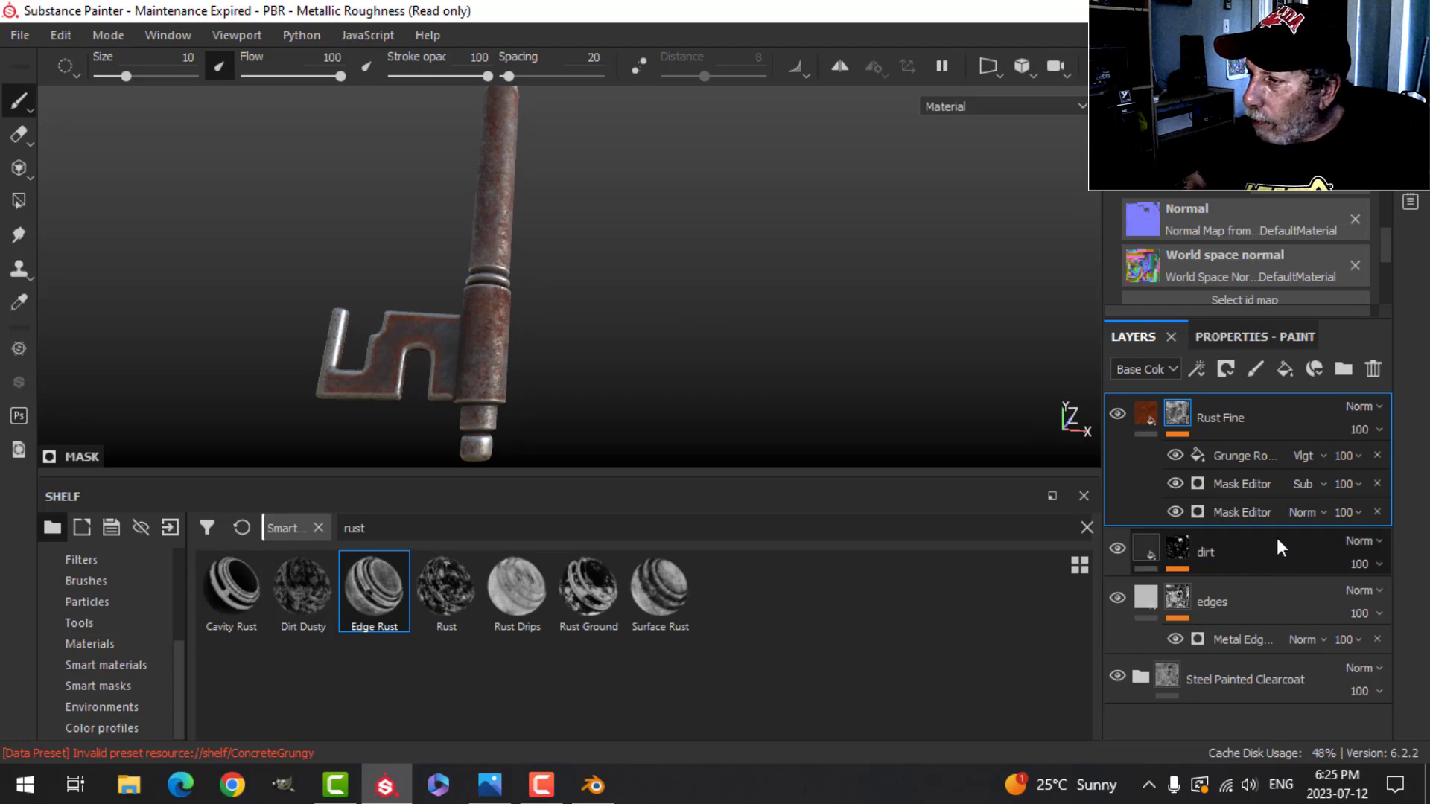
Step: Lower the Global Balance of the Rust Fine mask's bottom Mask Editor and set the layer's opacity to 60
{"action": "left_click", "coordinate": [1366, 514]}
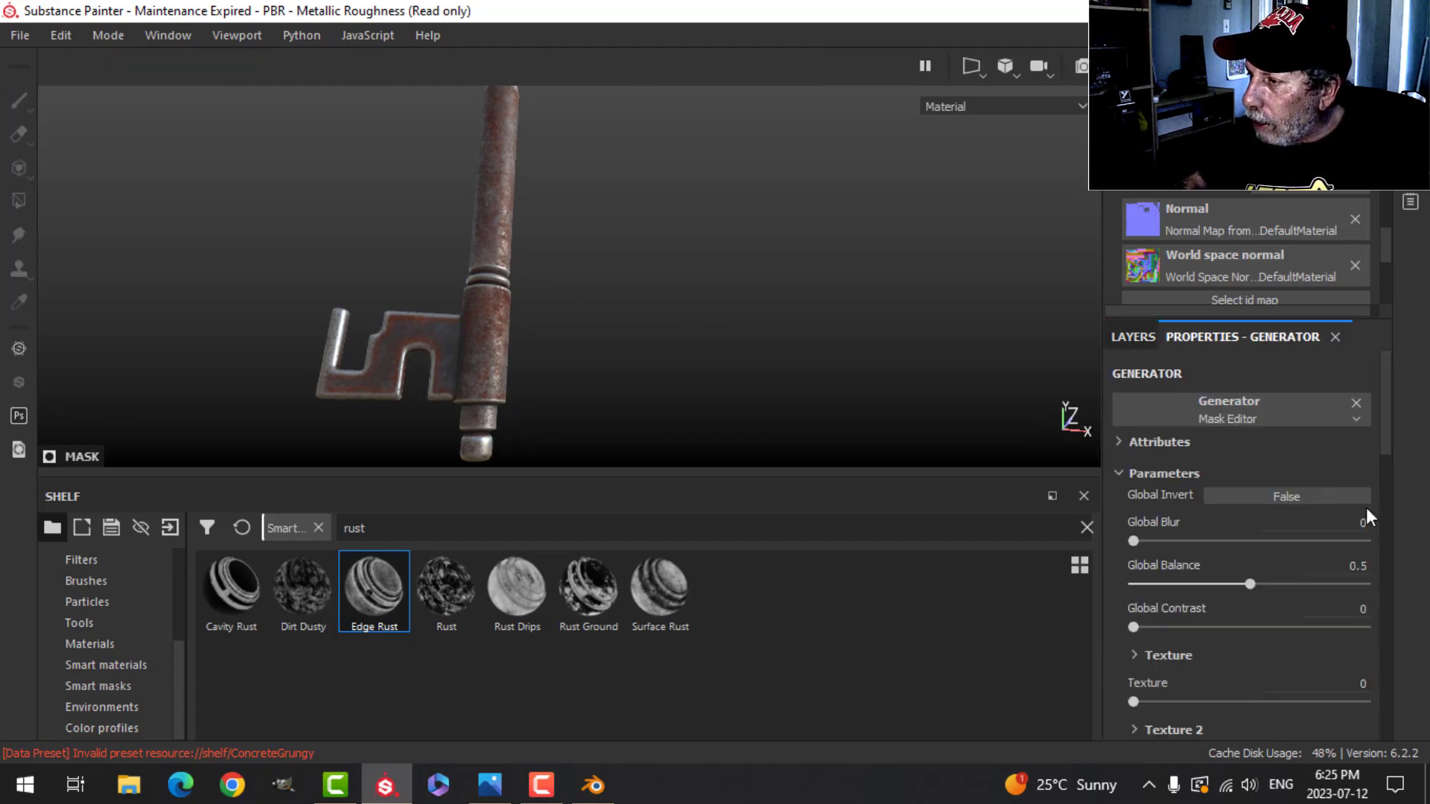
{"action": "left_click_drag", "start_coordinate": [1253, 588], "coordinate": [1203, 587]}
{"action": "left_click", "coordinate": [1134, 338]}
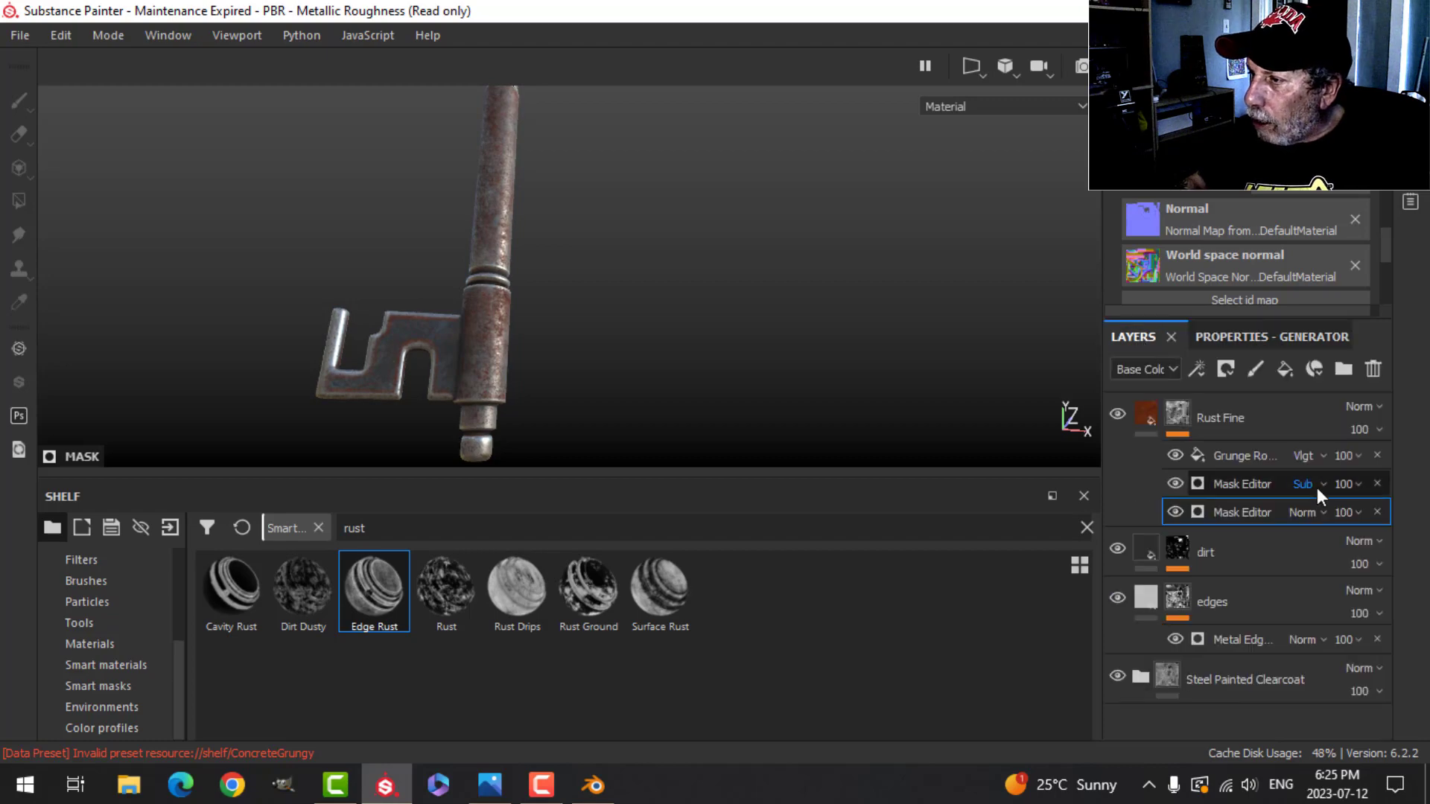
{"action": "left_click", "coordinate": [1377, 431]}
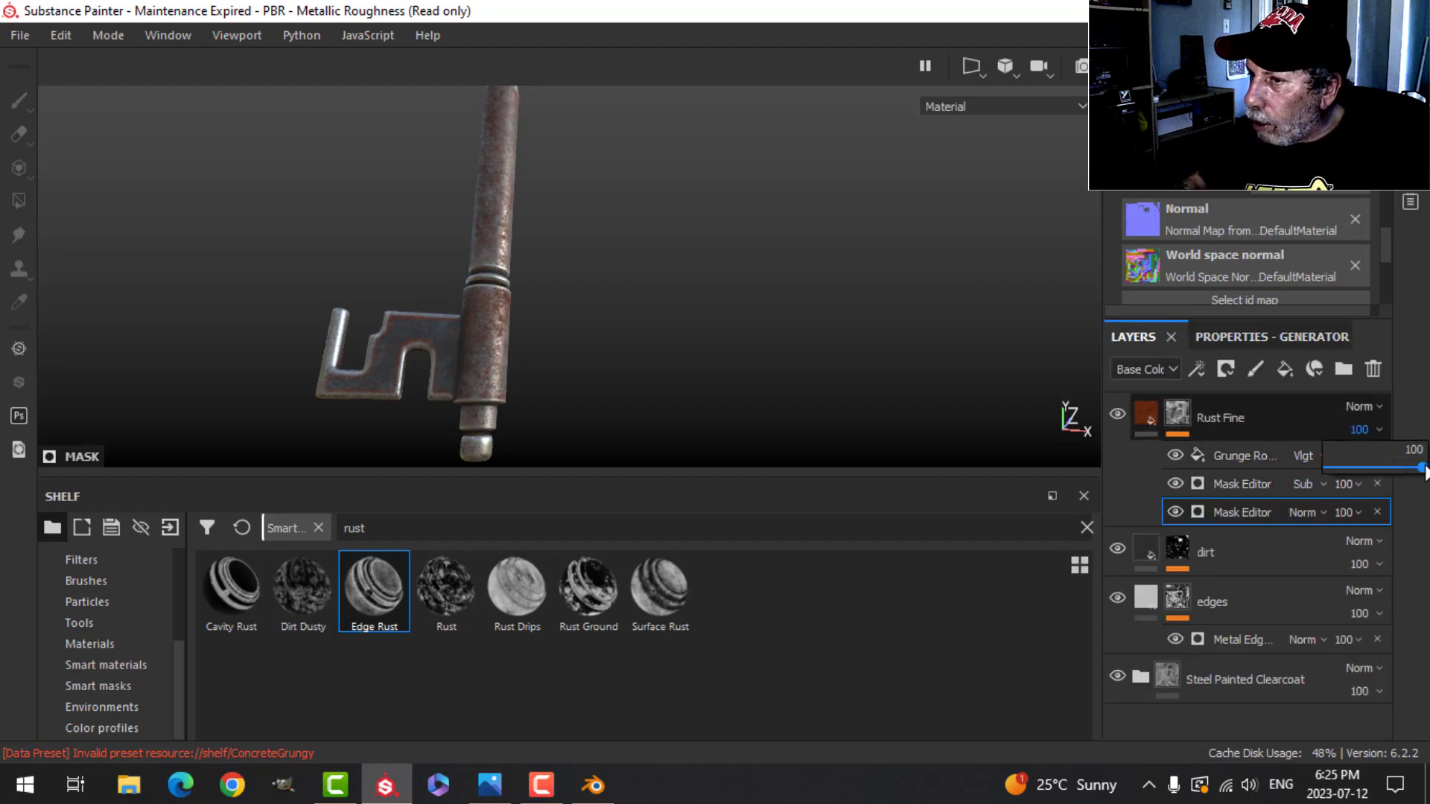
{"action": "left_click", "coordinate": [1385, 467]}
Step: Examine the toned-down rust on the key's bow, shaft and edges from several angles
{"action": "left_click_drag", "start_coordinate": [469, 282], "coordinate": [560, 362], "text": "alt"}
{"action": "middle_click_drag", "start_coordinate": [559, 363], "coordinate": [645, 294], "text": "alt"}
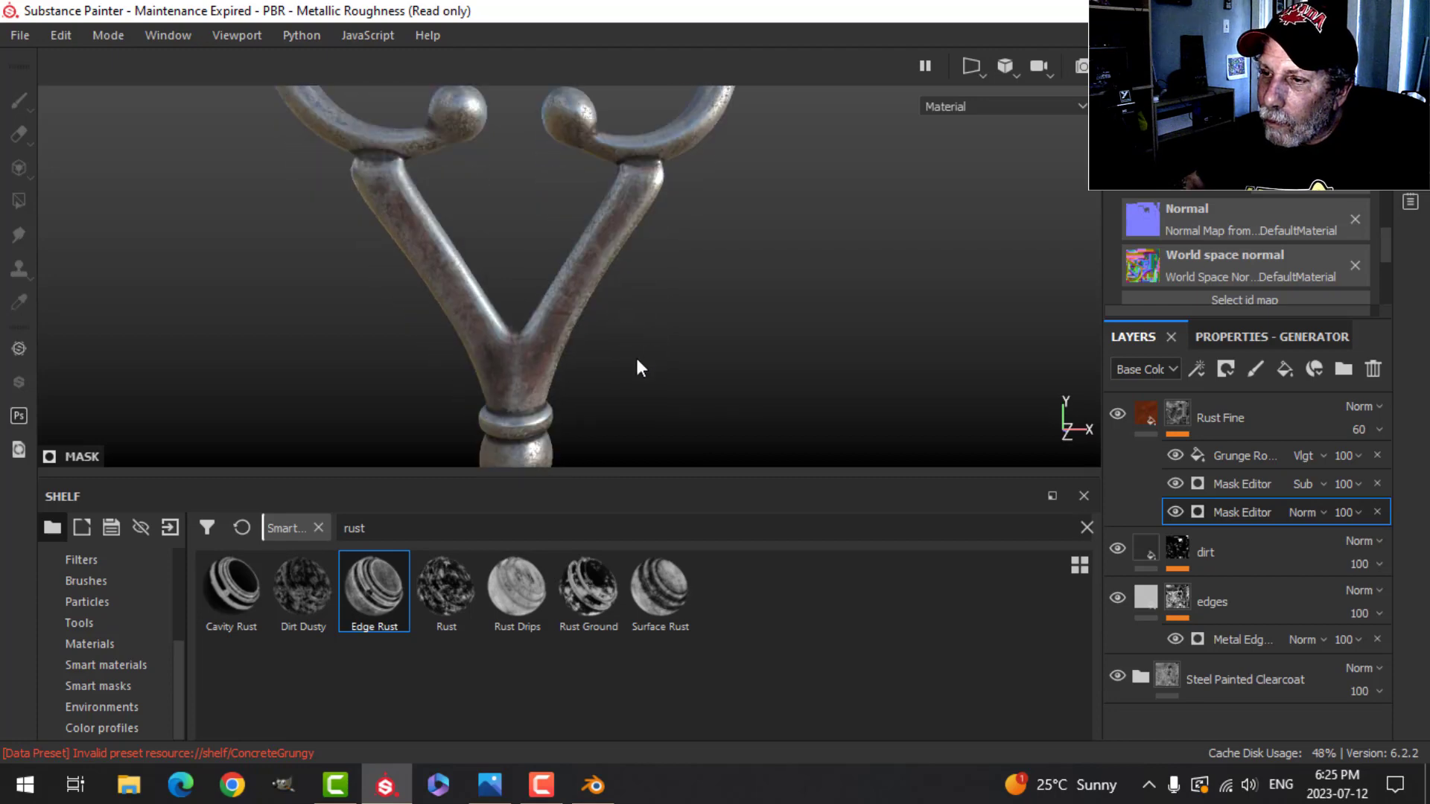
{"action": "scroll", "coordinate": [636, 355], "scroll_direction": "down", "scroll_amount": 3}
{"action": "left_click_drag", "start_coordinate": [636, 355], "coordinate": [244, 298], "text": "alt"}
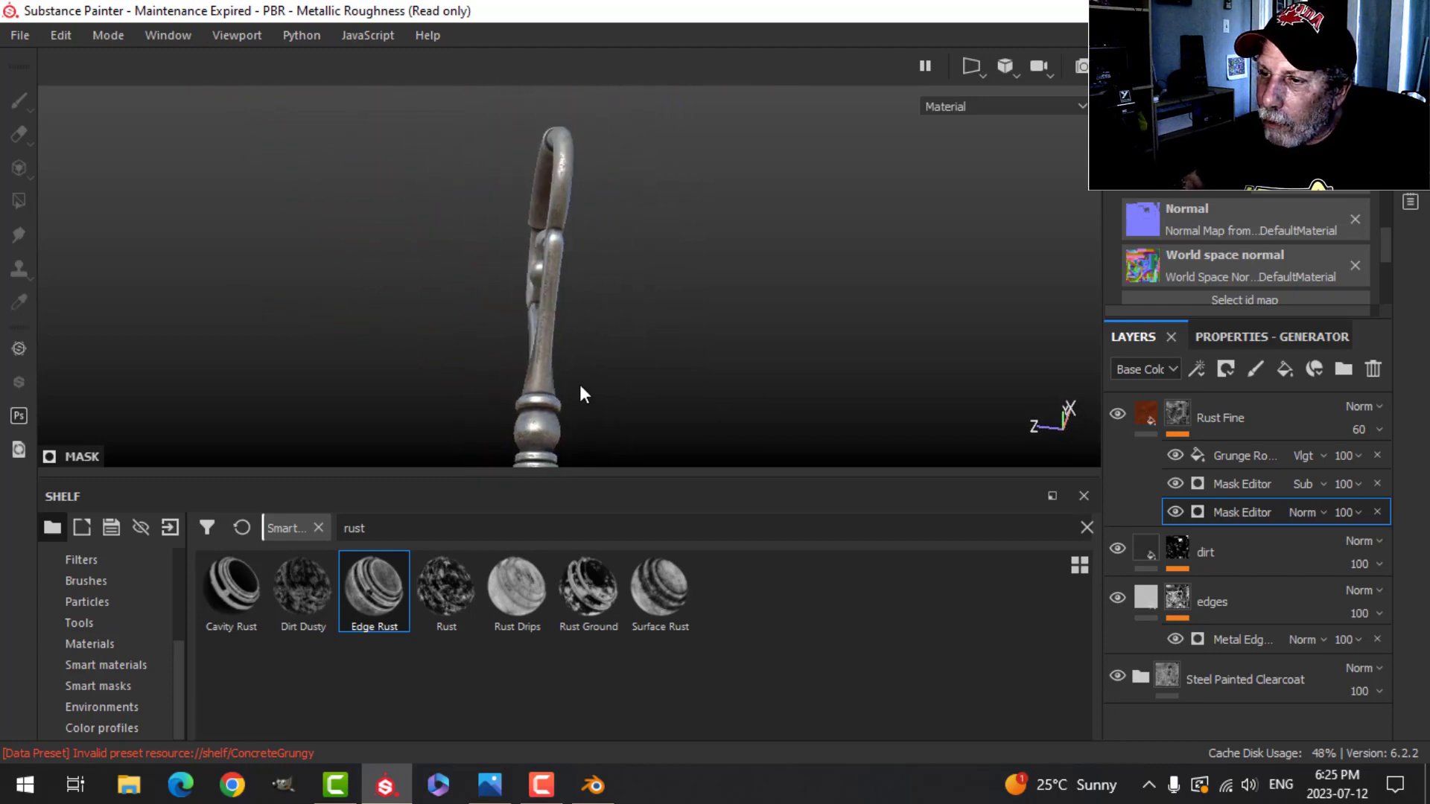
{"action": "middle_click_drag", "start_coordinate": [531, 402], "coordinate": [727, 205], "text": "alt"}
{"action": "left_click_drag", "start_coordinate": [737, 280], "coordinate": [1022, 274], "text": "alt"}
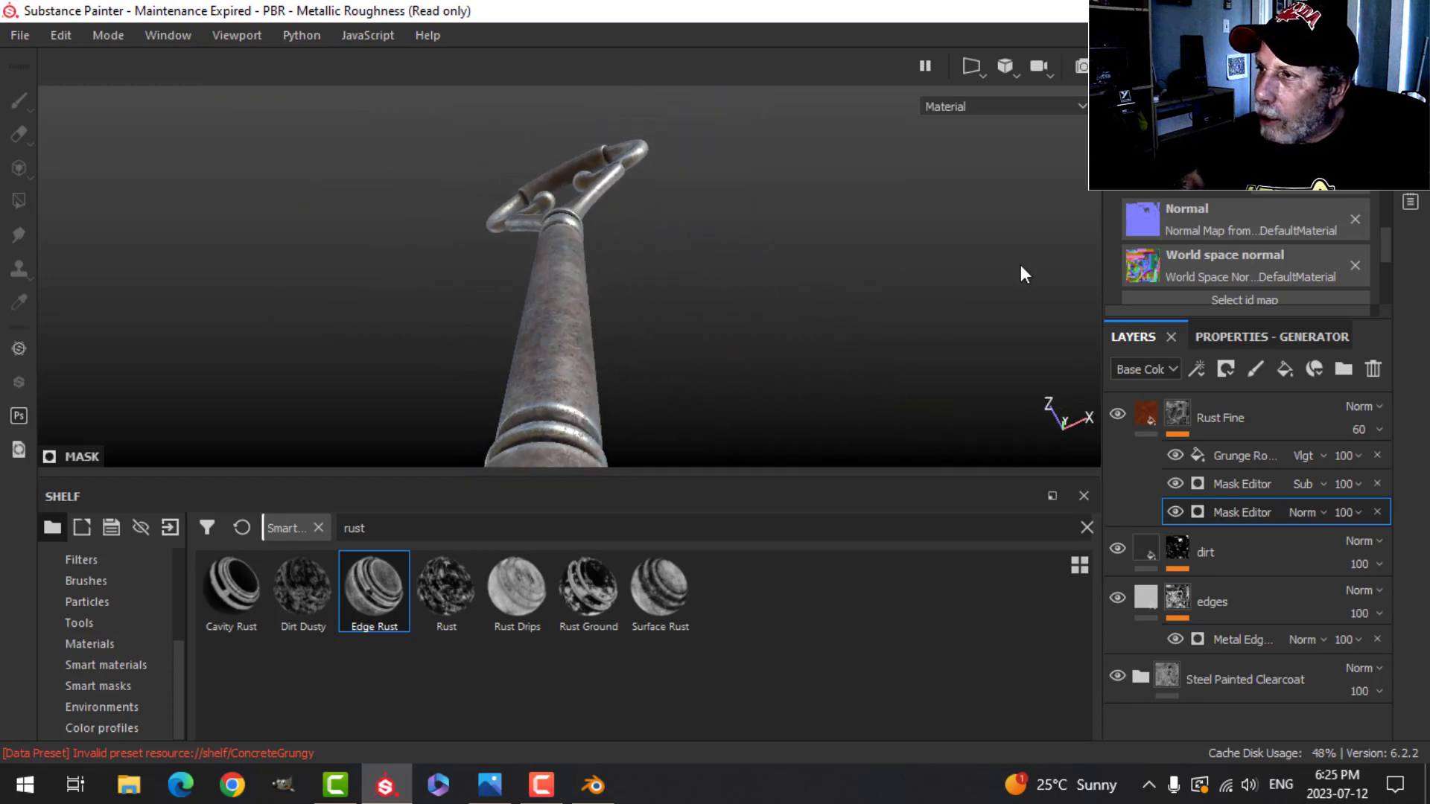
Step: Try free camera rotation around the key, switching between the free and constrained modes and ending in constrained rotation
{"action": "left_click", "coordinate": [1035, 70]}
{"action": "left_click", "coordinate": [1091, 98]}
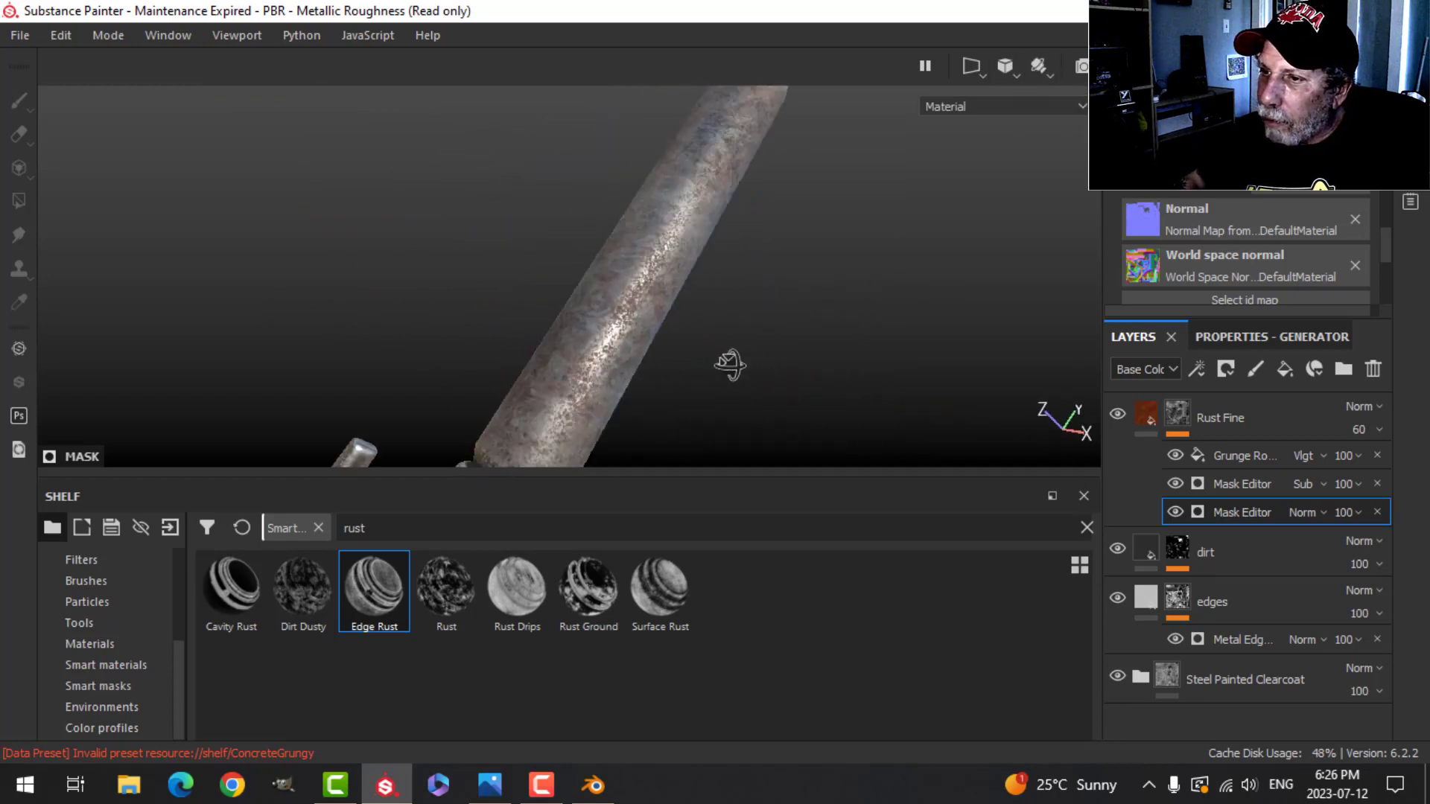
{"action": "left_click_drag", "start_coordinate": [731, 365], "coordinate": [770, 383], "text": "alt"}
{"action": "left_click_drag", "start_coordinate": [420, 262], "coordinate": [826, 264], "text": "alt"}
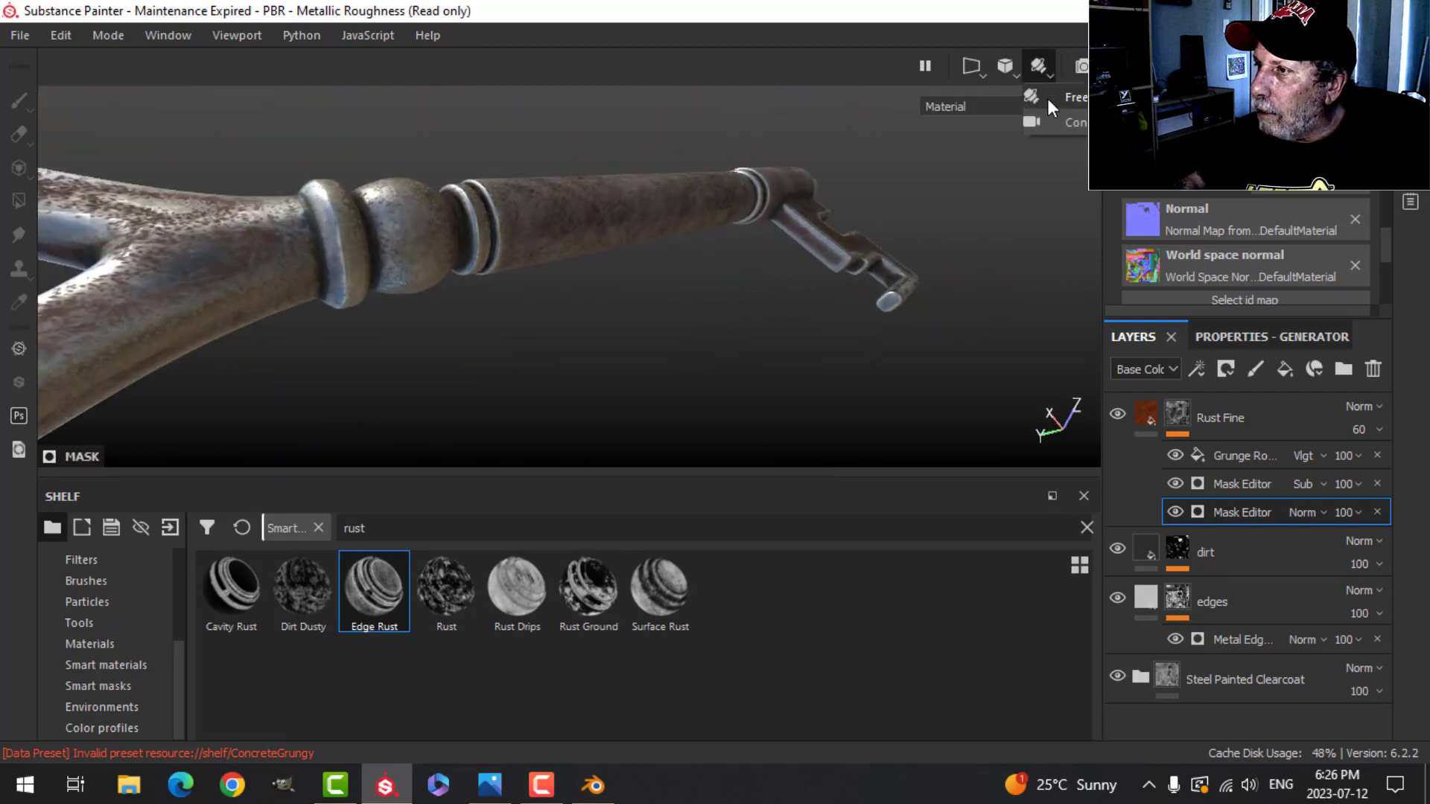
{"action": "left_click", "coordinate": [1067, 122]}
{"action": "left_click_drag", "start_coordinate": [672, 325], "coordinate": [594, 223], "text": "alt"}
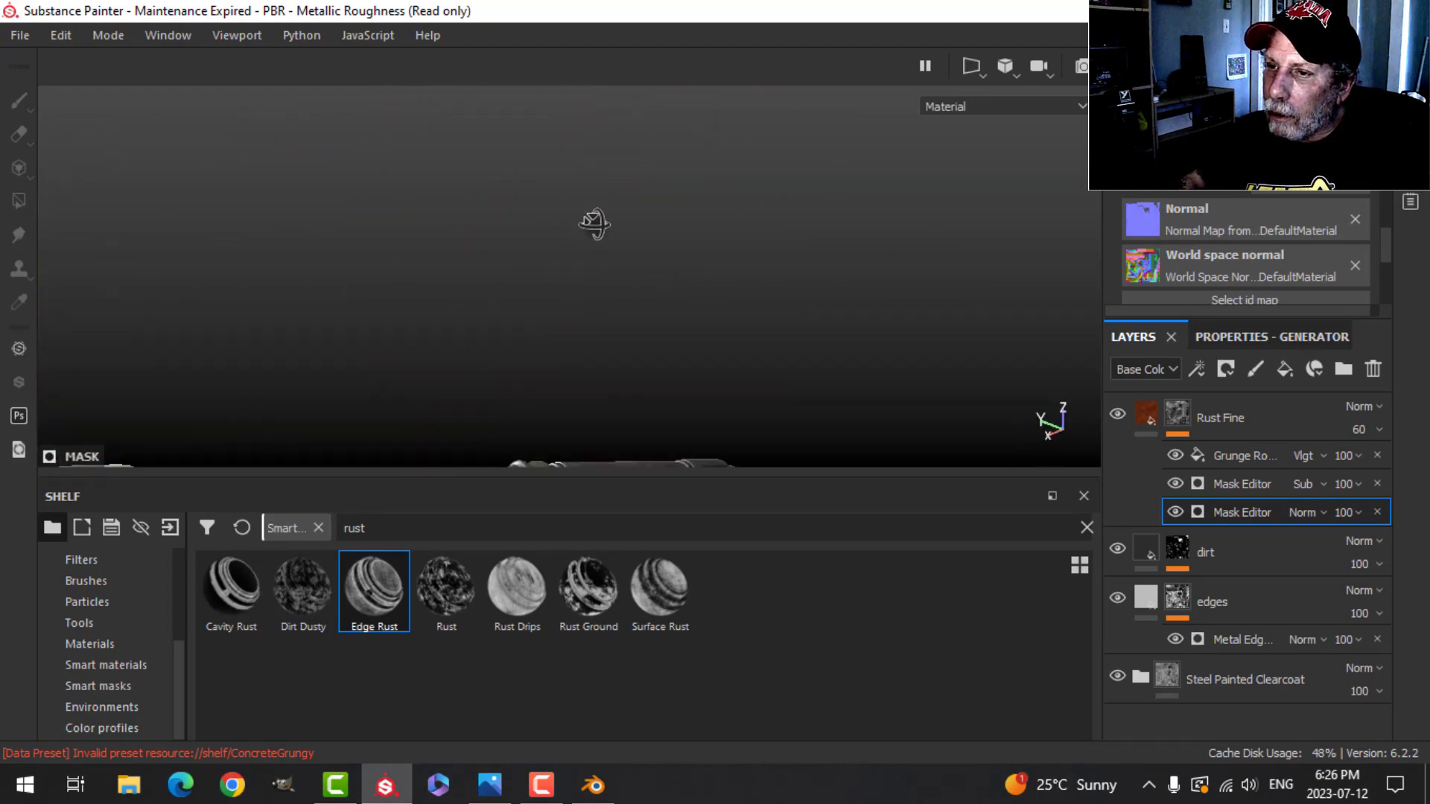
{"action": "left_click_drag", "start_coordinate": [525, 384], "coordinate": [447, 339], "text": "alt"}
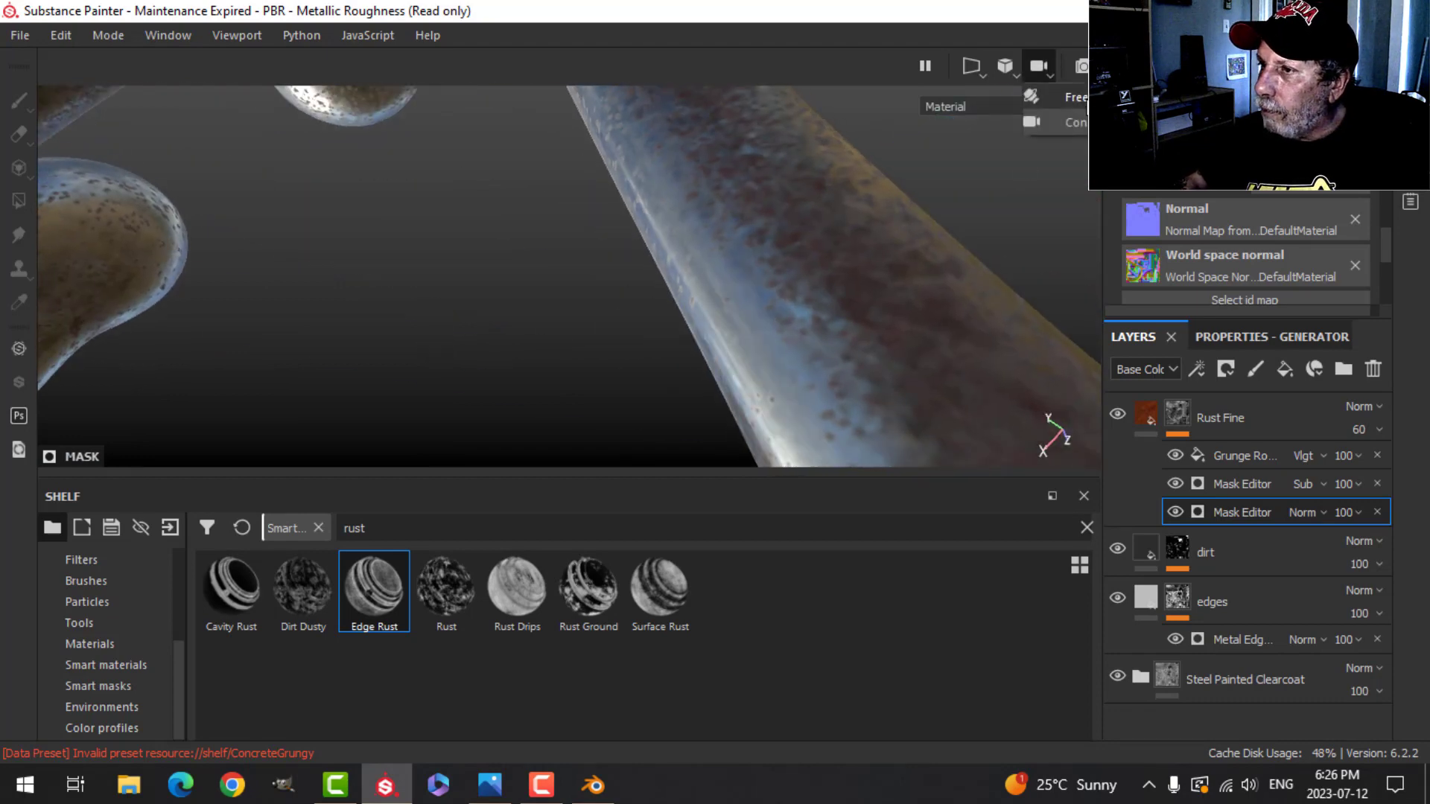
{"action": "mouse_move", "coordinate": [840, 311]}
{"action": "left_mouse_down", "text": "alt"}
{"action": "mouse_move", "coordinate": [696, 382]}
{"action": "mouse_move", "coordinate": [663, 361]}
{"action": "mouse_move", "coordinate": [708, 360]}
{"action": "mouse_move", "coordinate": [600, 345]}
{"action": "mouse_move", "coordinate": [792, 351]}
{"action": "mouse_move", "coordinate": [620, 381]}
{"action": "mouse_move", "coordinate": [651, 342]}
{"action": "mouse_move", "coordinate": [584, 387]}
{"action": "mouse_move", "coordinate": [501, 235]}
{"action": "mouse_move", "coordinate": [591, 230]}
{"action": "mouse_move", "coordinate": [574, 303]}
{"action": "mouse_move", "coordinate": [869, 373]}
{"action": "mouse_move", "coordinate": [846, 320]}
{"action": "left_mouse_up", "text": "alt"}
{"action": "key", "text": "f"}
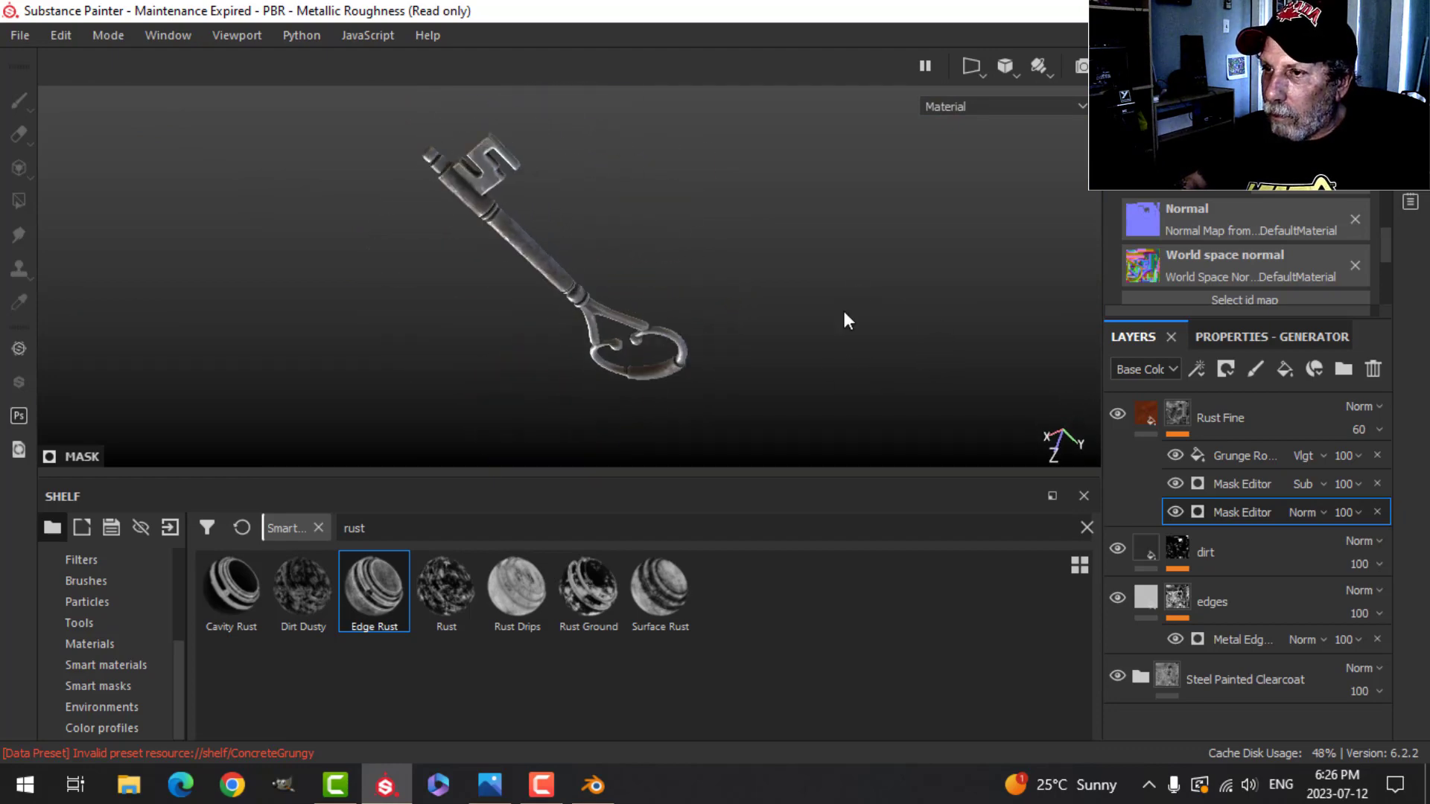
{"action": "left_click_drag", "start_coordinate": [632, 228], "coordinate": [582, 270], "text": "alt"}
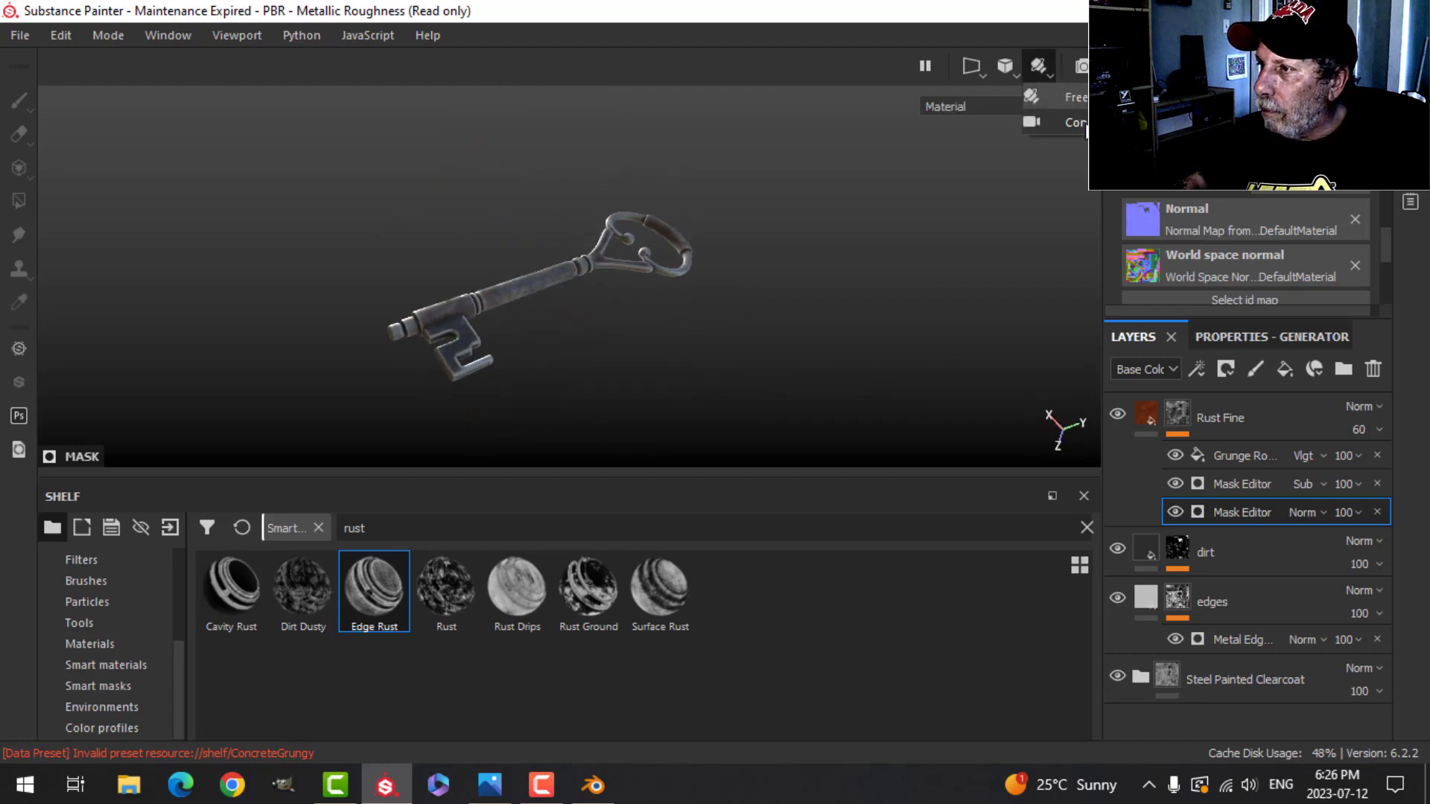
{"action": "left_click_drag", "start_coordinate": [703, 285], "coordinate": [740, 338], "text": "alt"}
{"action": "scroll", "coordinate": [721, 328], "scroll_direction": "up", "scroll_amount": 3}
{"action": "middle_click_drag", "start_coordinate": [740, 338], "coordinate": [748, 310], "text": "alt"}
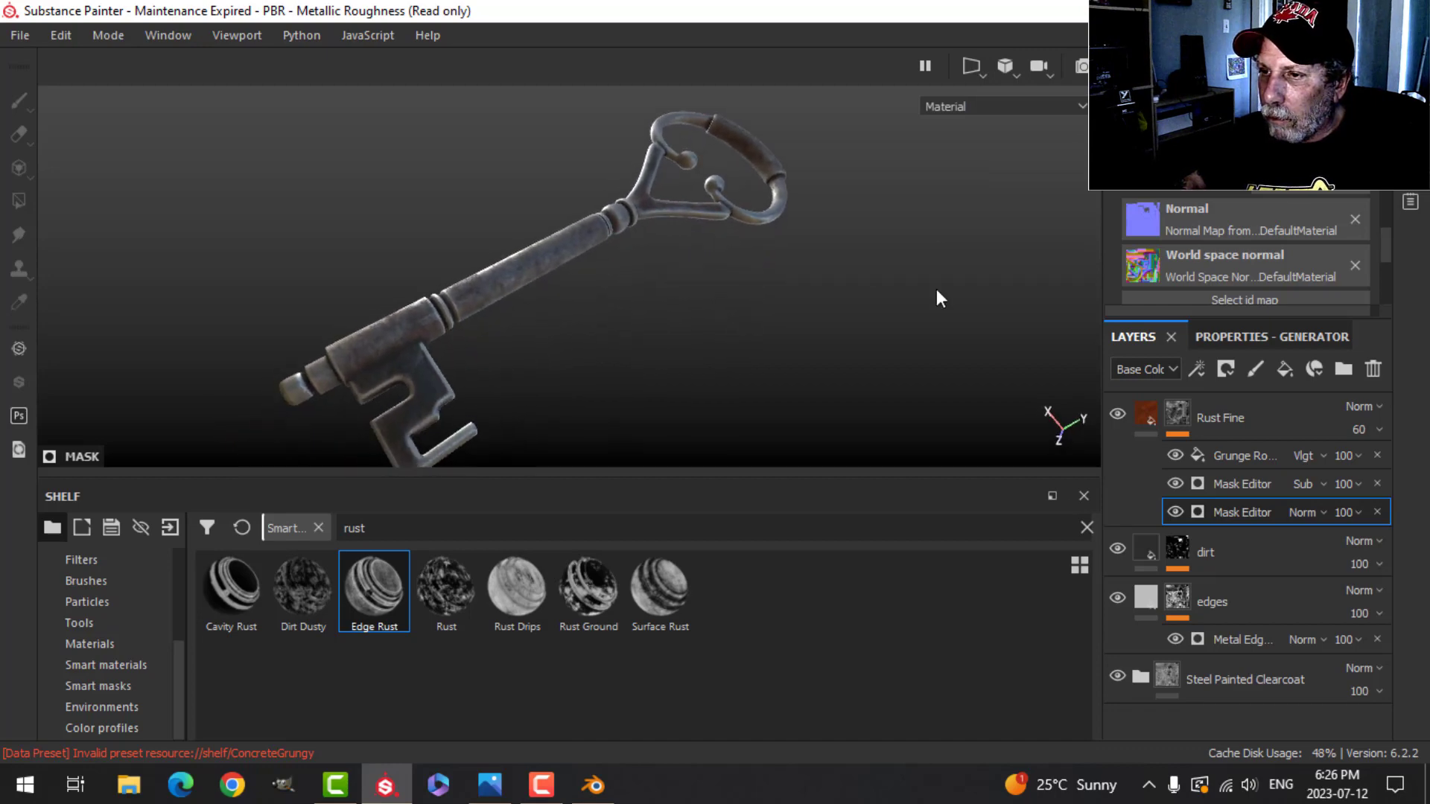
Step: Rotate the environment lighting and inspect how the rusted metal catches the light along the shaft and bit
{"action": "right_click_drag", "start_coordinate": [936, 294], "coordinate": [844, 314], "text": "shift"}
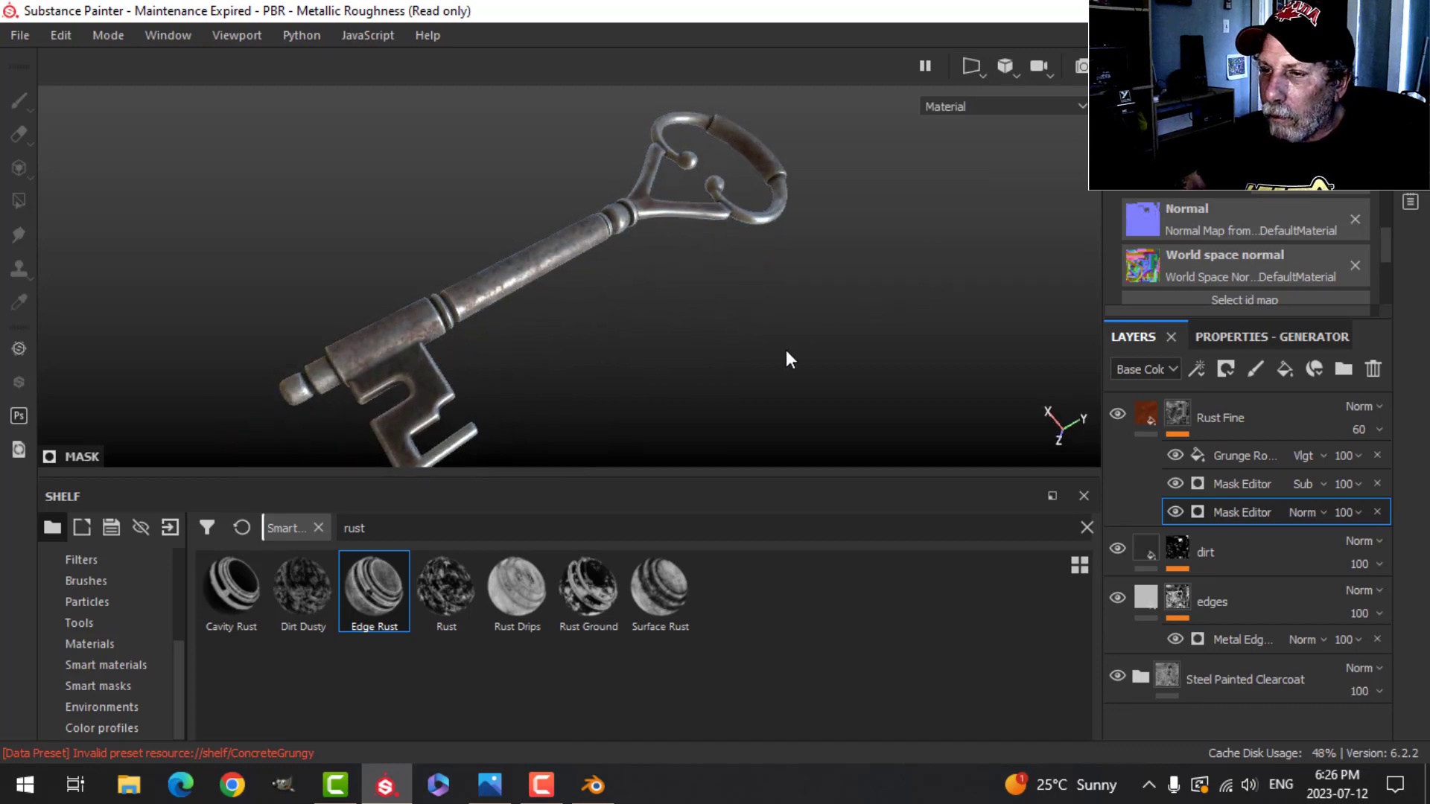
{"action": "scroll", "coordinate": [785, 350], "scroll_direction": "up", "scroll_amount": 3}
{"action": "left_click_drag", "start_coordinate": [784, 350], "coordinate": [787, 353], "text": "alt"}
{"action": "middle_click_drag", "start_coordinate": [752, 378], "coordinate": [840, 309], "text": "alt"}
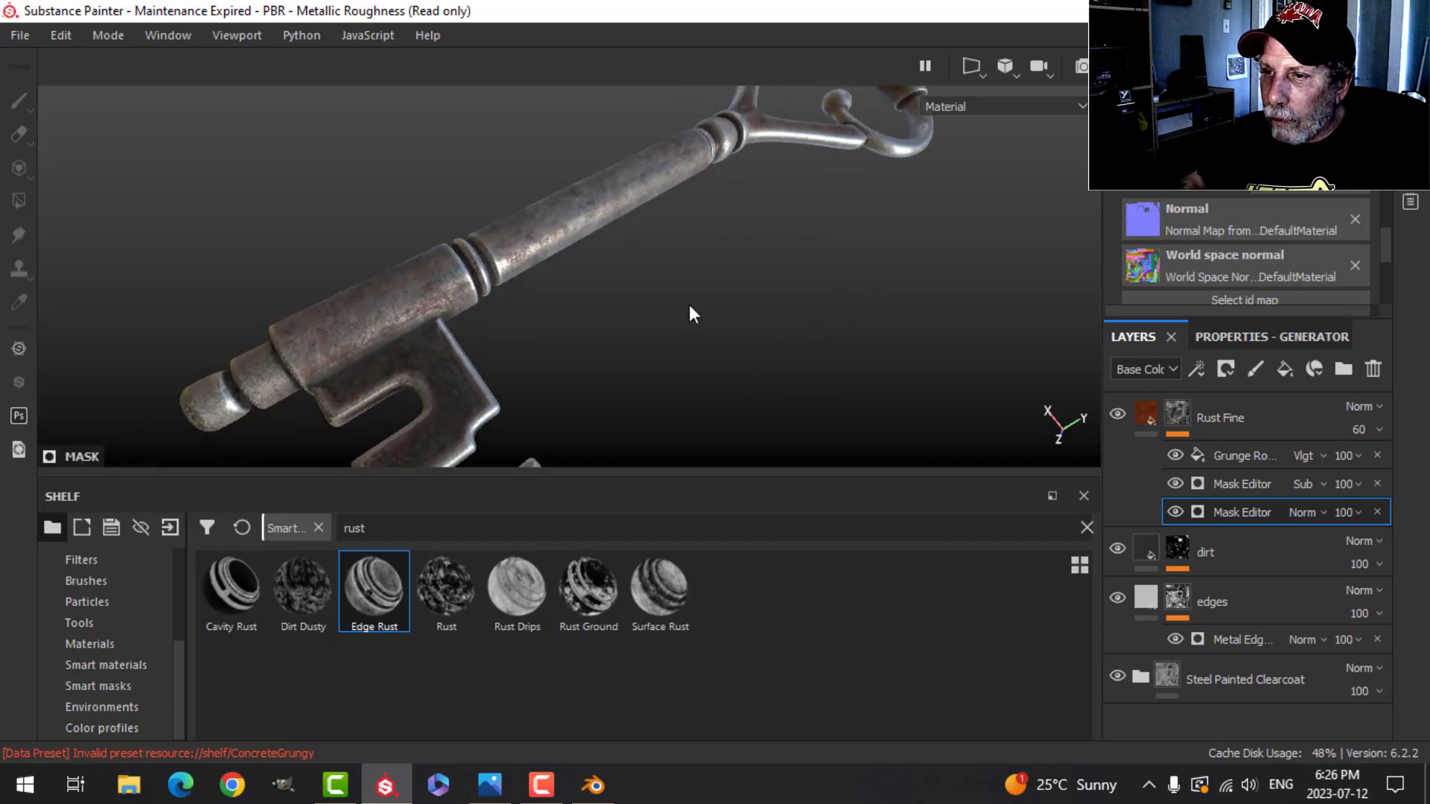
{"action": "left_click_drag", "start_coordinate": [689, 306], "coordinate": [734, 283], "text": "alt"}
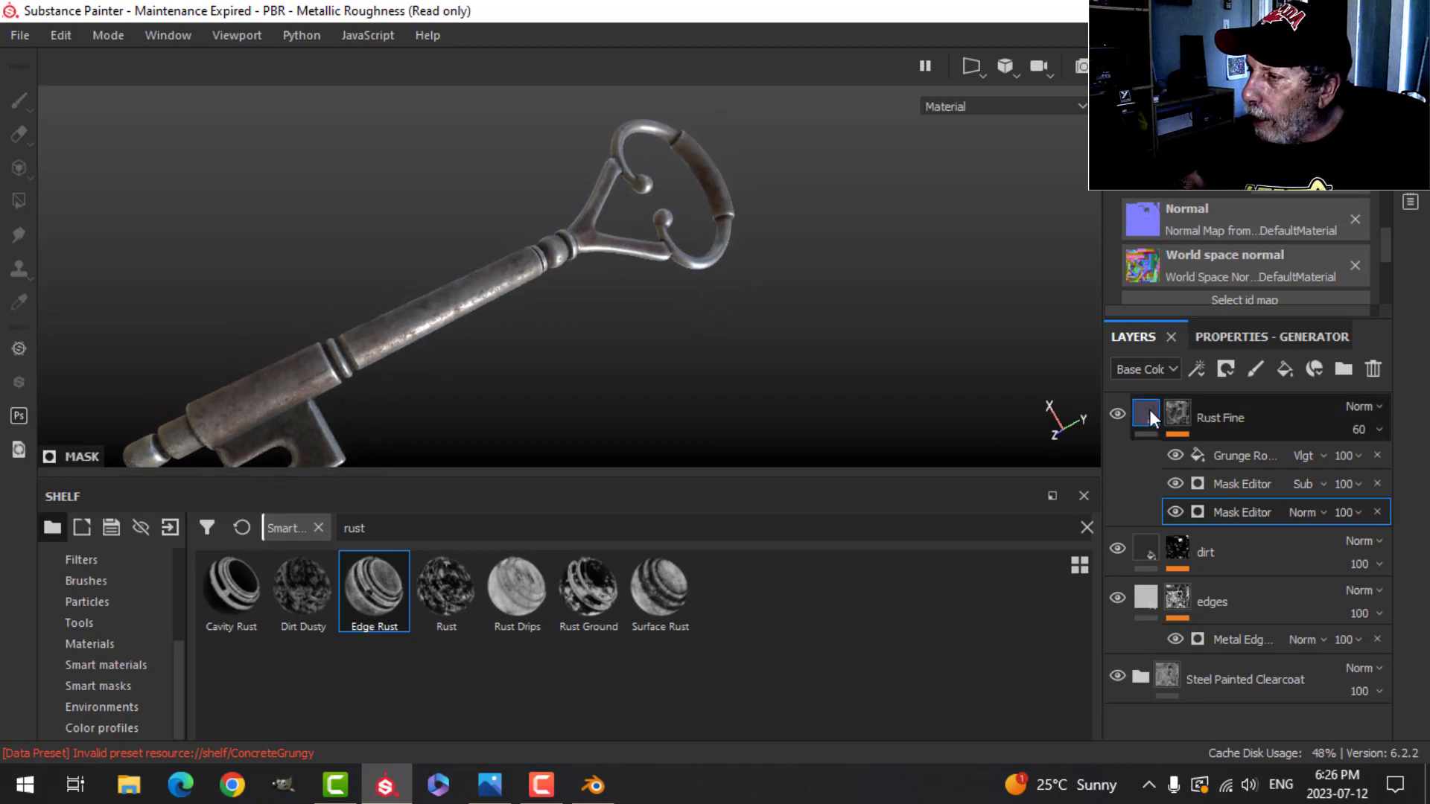
Step: Add an empty paint layer above the Rust Fine layer
{"action": "left_click", "coordinate": [1149, 413]}
{"action": "left_click_drag", "start_coordinate": [620, 384], "coordinate": [563, 363], "text": "alt"}
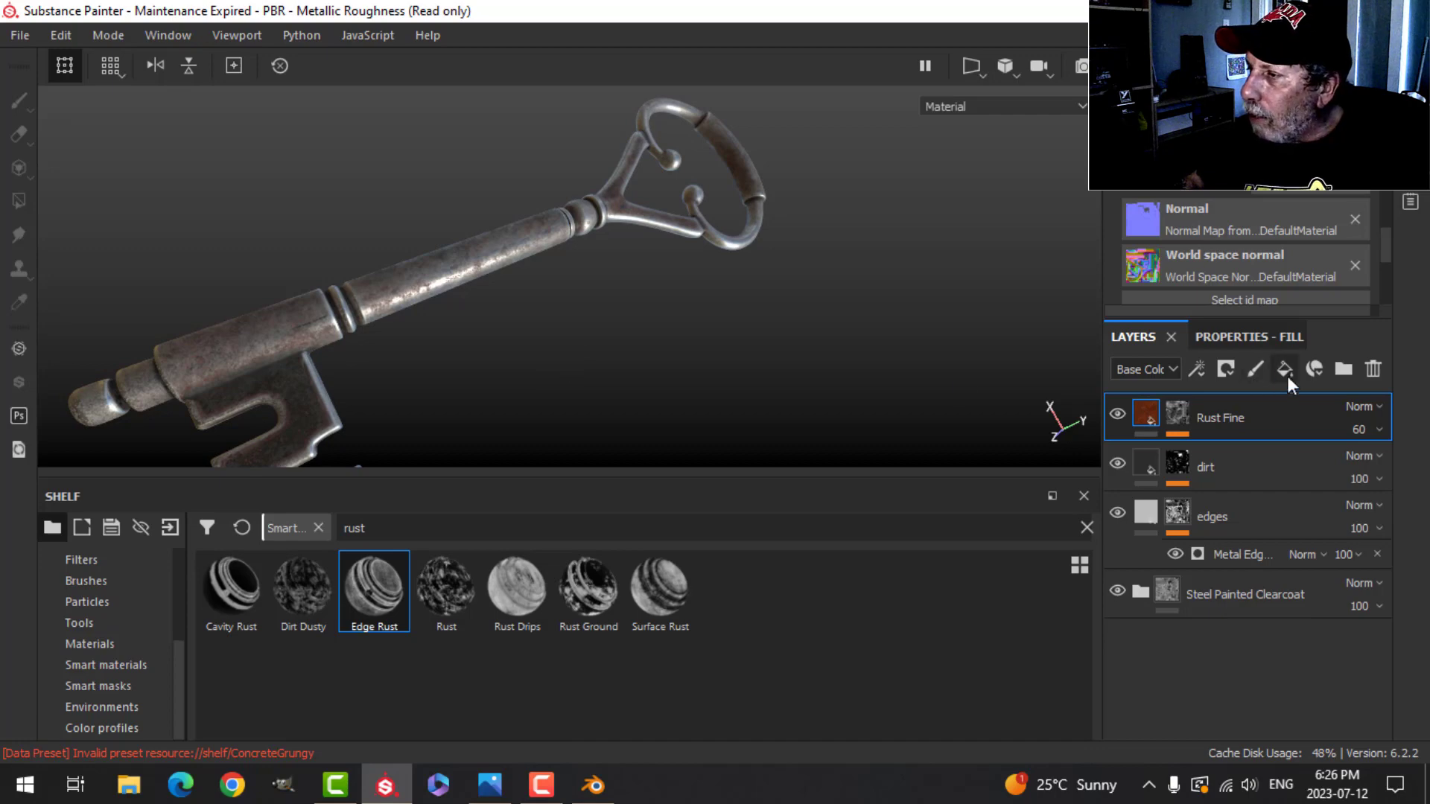
{"action": "left_click", "coordinate": [1262, 337]}
{"action": "left_click", "coordinate": [1139, 333]}
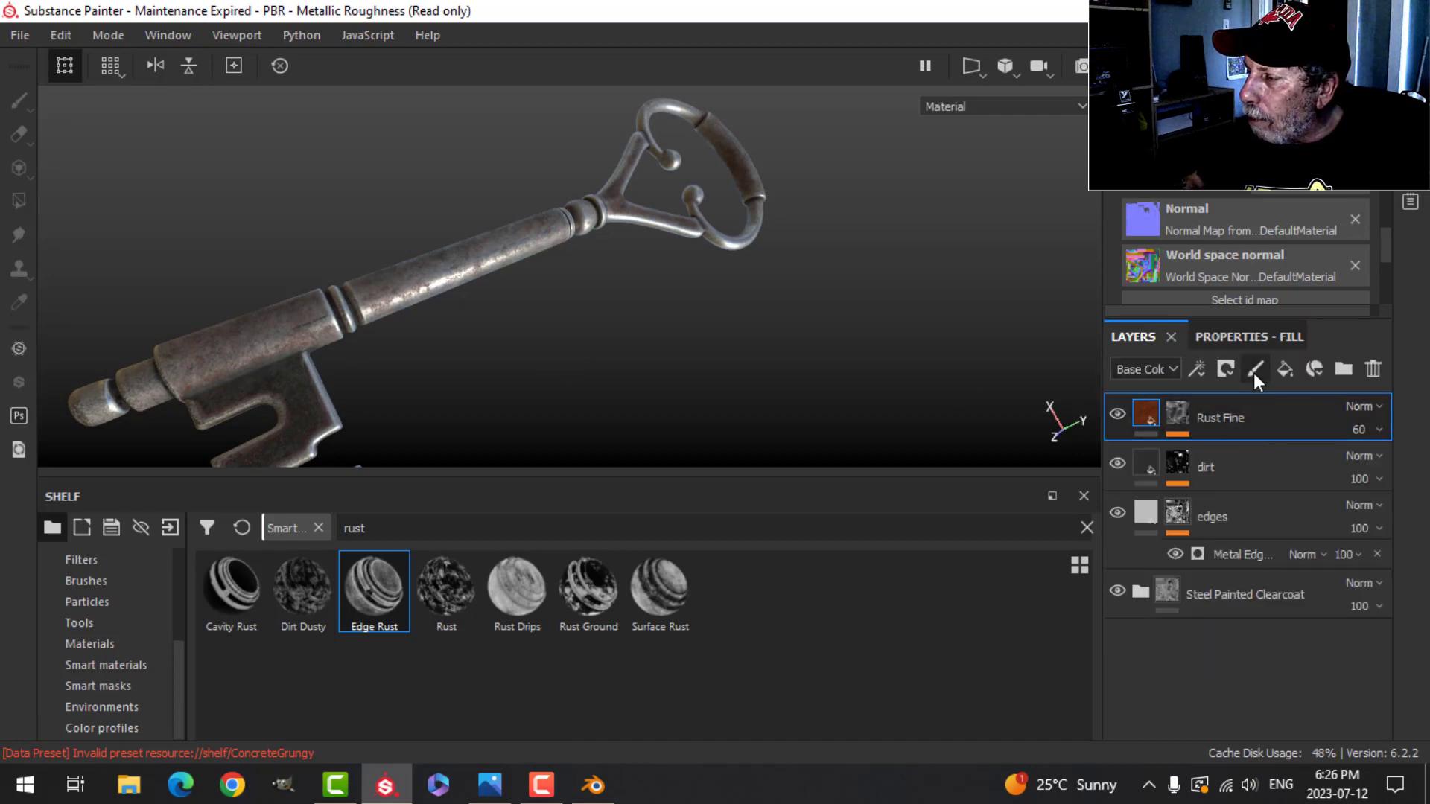
{"action": "left_click", "coordinate": [1254, 374]}
Step: Restrict the brush material to the color and height channels and set its base color to near black
{"action": "left_click", "coordinate": [1226, 337]}
{"action": "scroll", "coordinate": [1231, 602], "scroll_direction": "down", "scroll_amount": 15}
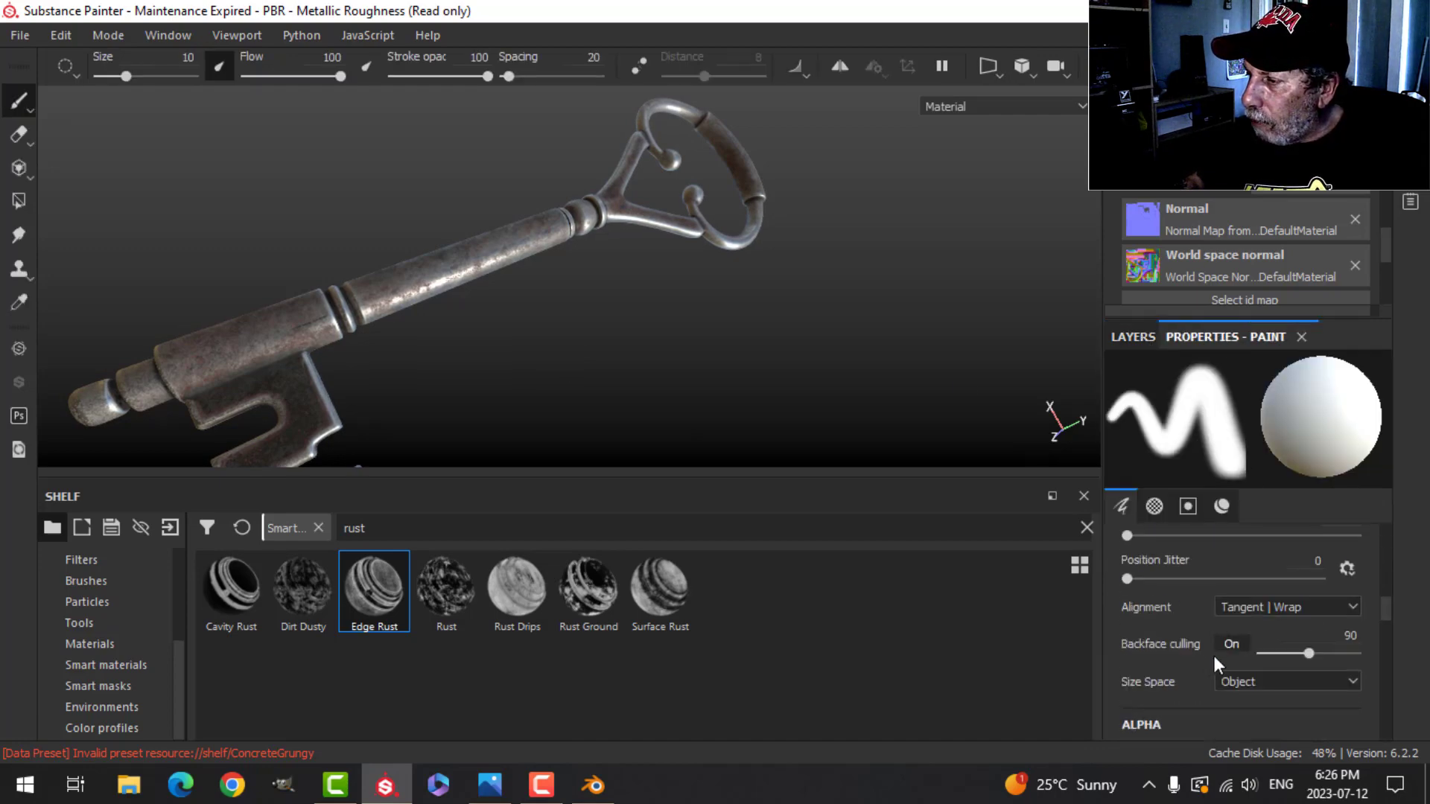
{"action": "scroll", "coordinate": [1213, 681], "scroll_direction": "down", "scroll_amount": 2}
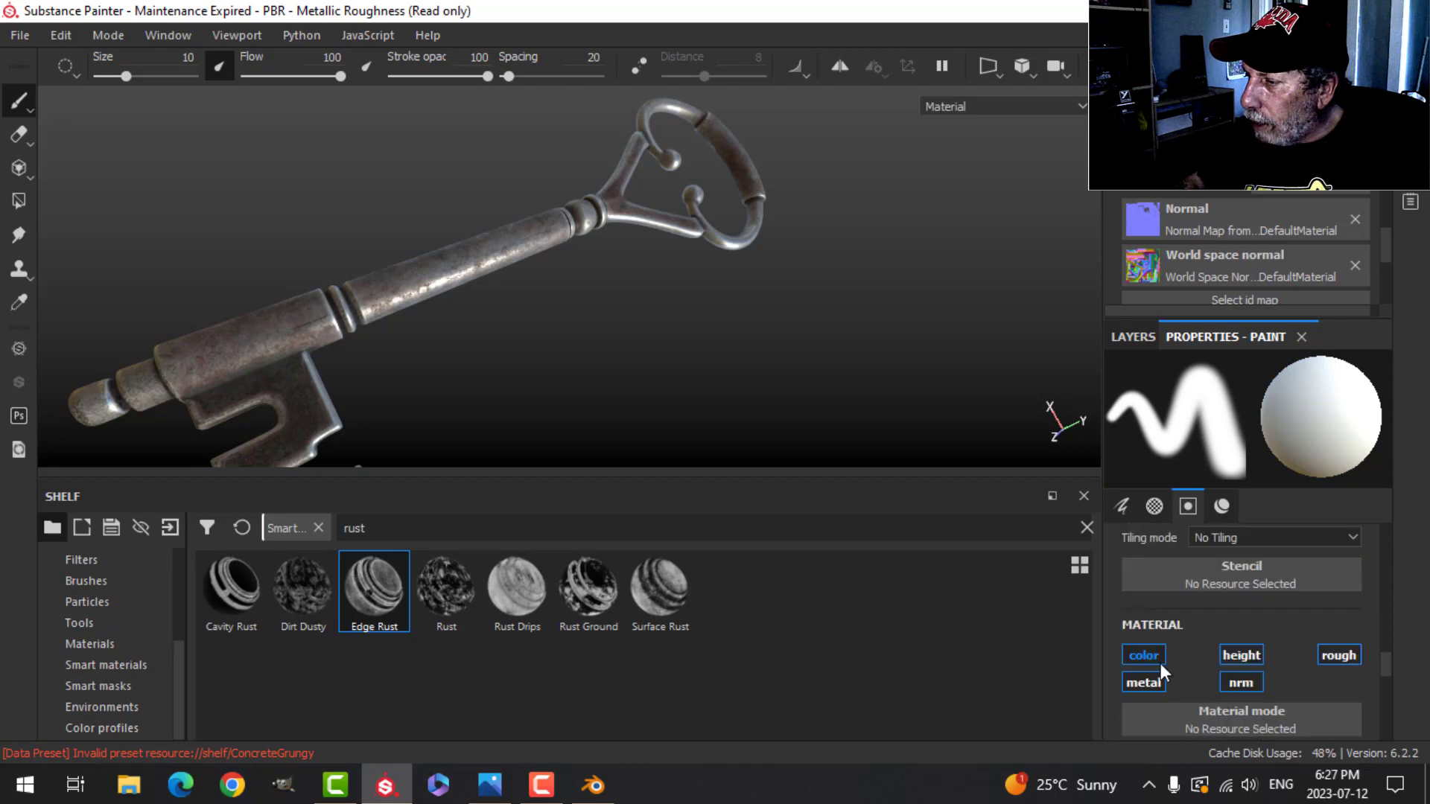
{"action": "scroll", "coordinate": [1259, 681], "scroll_direction": "down", "scroll_amount": 2}
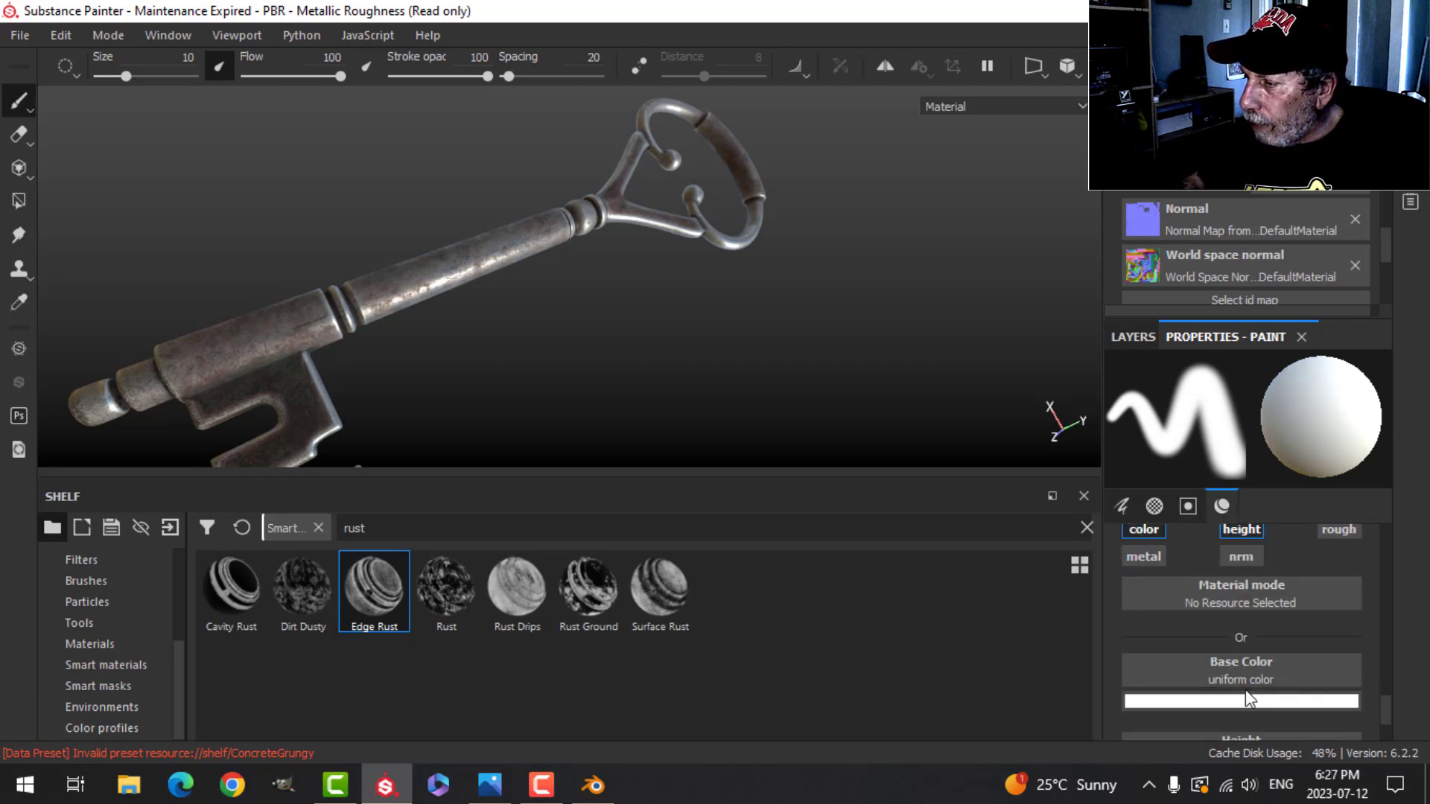
{"action": "left_click", "coordinate": [1210, 701]}
{"action": "left_click_drag", "start_coordinate": [1148, 611], "coordinate": [1141, 630]}
{"action": "left_click", "coordinate": [1409, 359]}
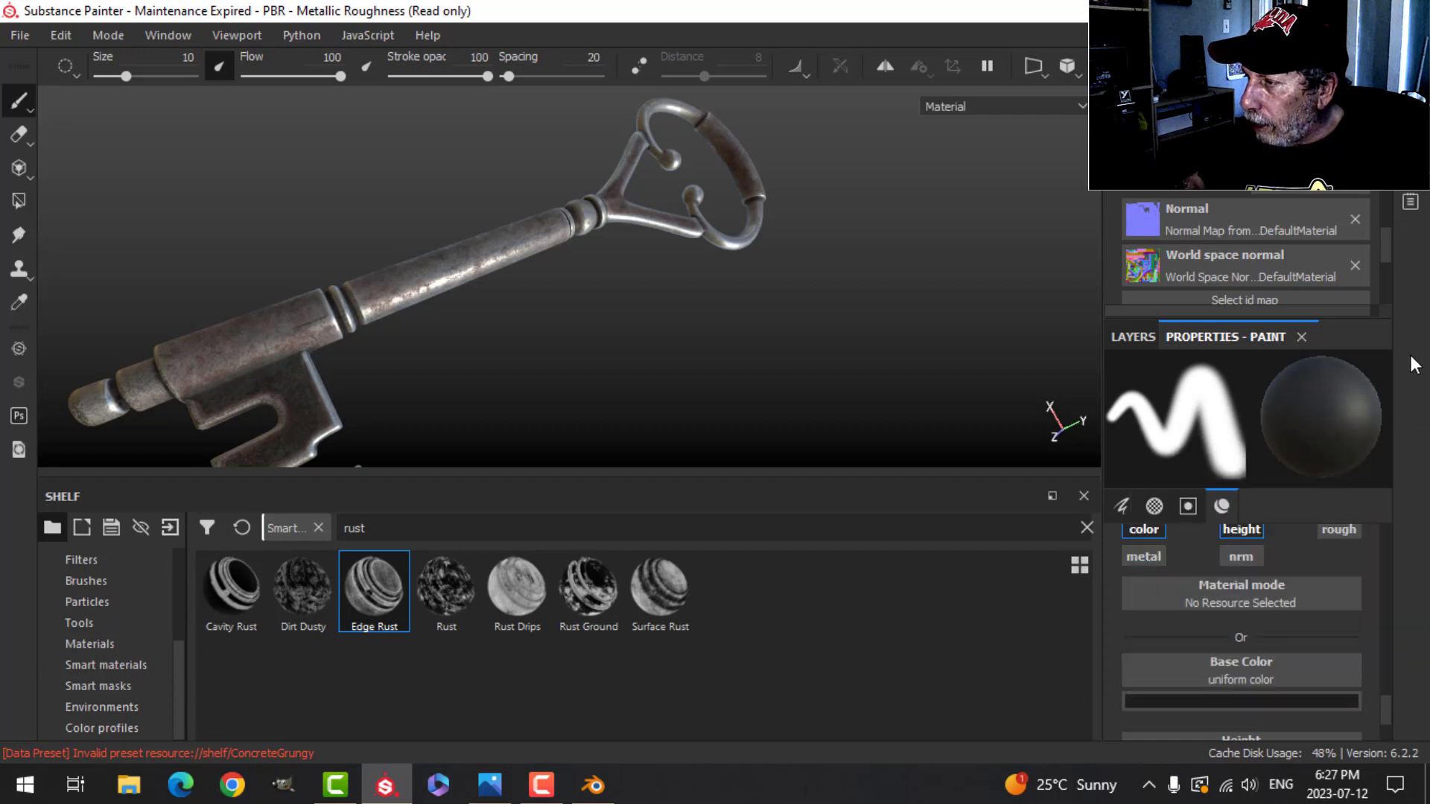
Step: Reduce the brush's height value slightly and return to the layer stack
{"action": "scroll", "coordinate": [1241, 638], "scroll_direction": "down", "scroll_amount": 2}
{"action": "left_click_drag", "start_coordinate": [1232, 707], "coordinate": [1218, 704]}
{"action": "left_click", "coordinate": [1133, 337]}
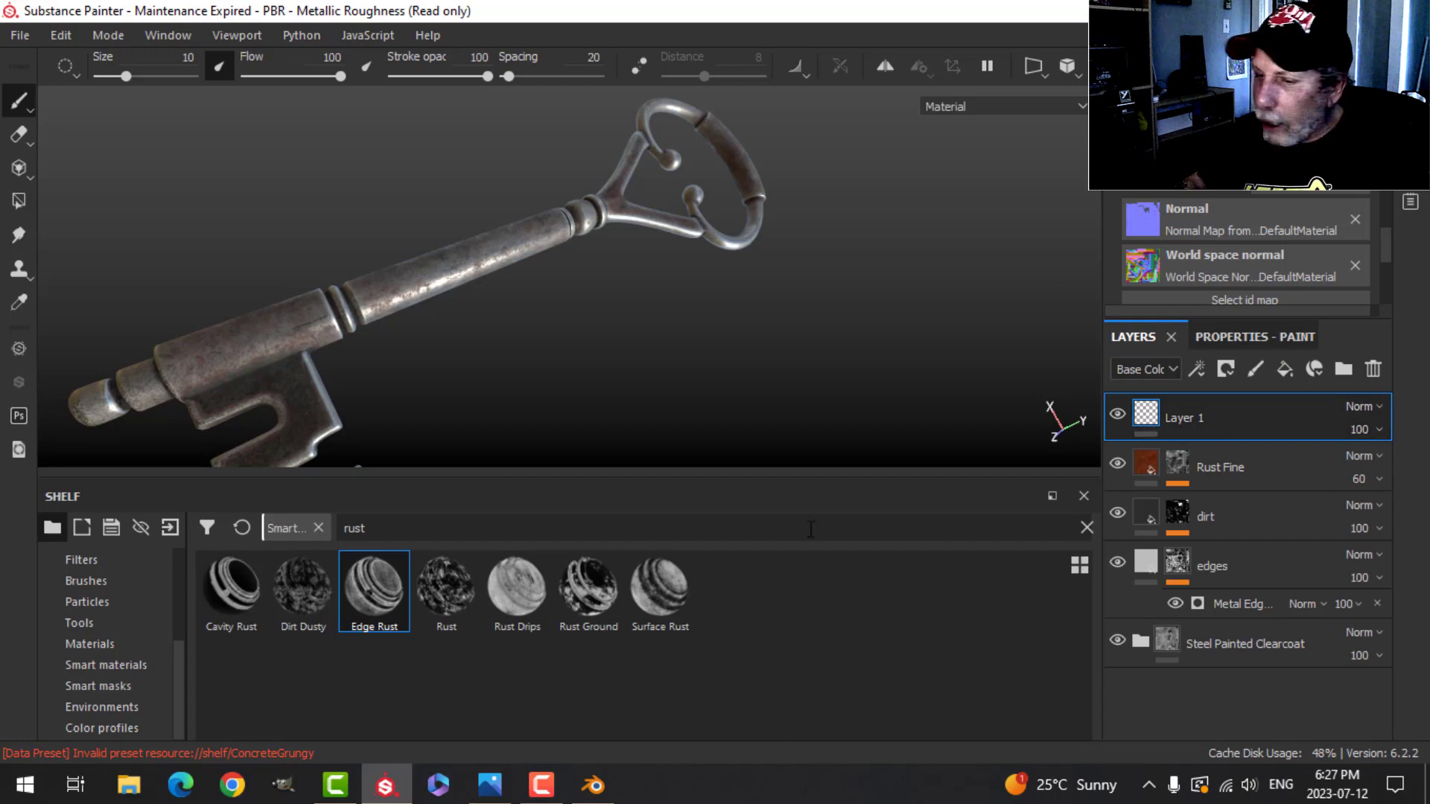
Step: Search the alphas for "crack" and assign the Cracks Cells alpha to the brush
{"action": "scroll", "coordinate": [96, 633], "scroll_direction": "up", "scroll_amount": 4}
{"action": "left_click", "coordinate": [89, 602]}
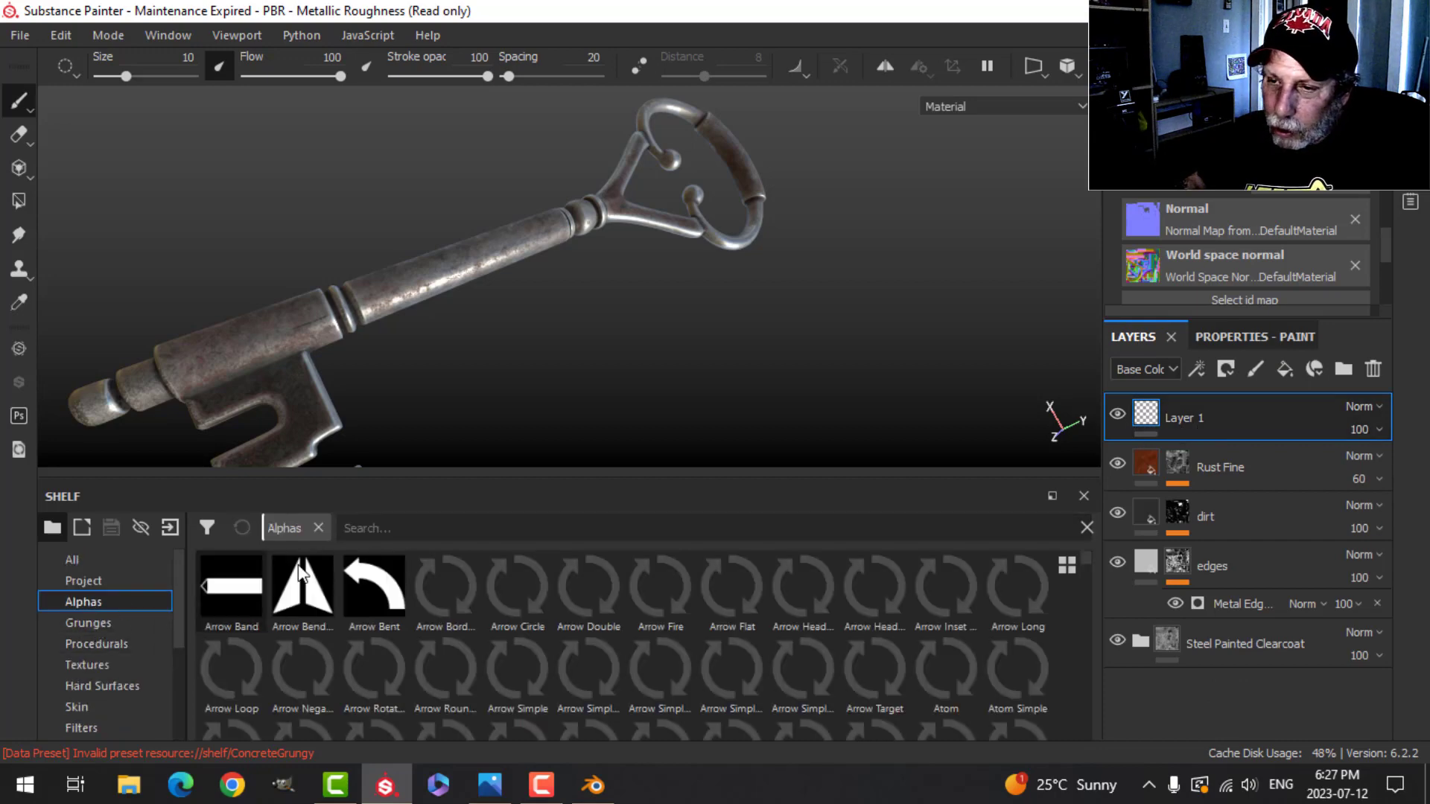
{"action": "left_click", "coordinate": [366, 529]}
{"action": "type", "text": "crack"}
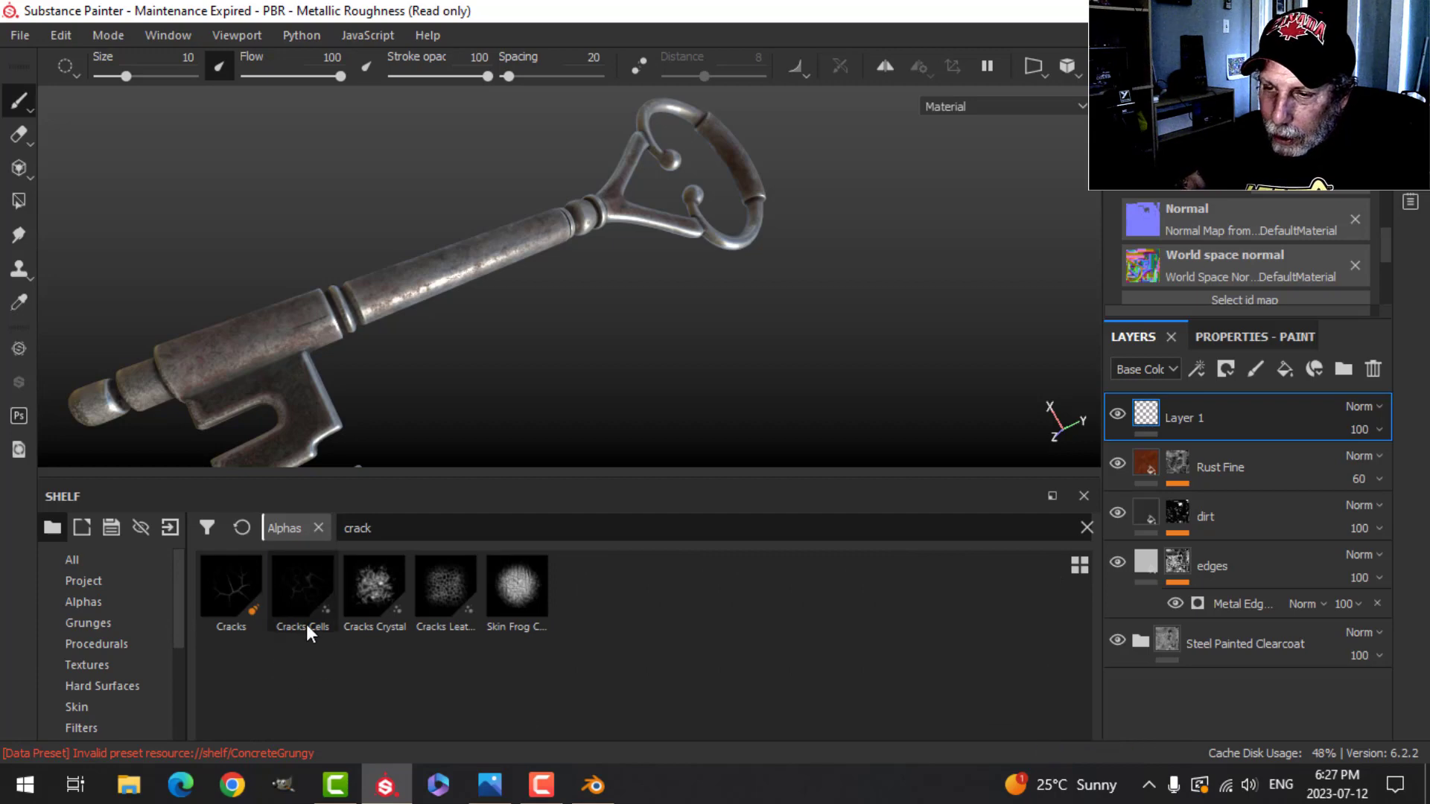
{"action": "left_click", "coordinate": [302, 596]}
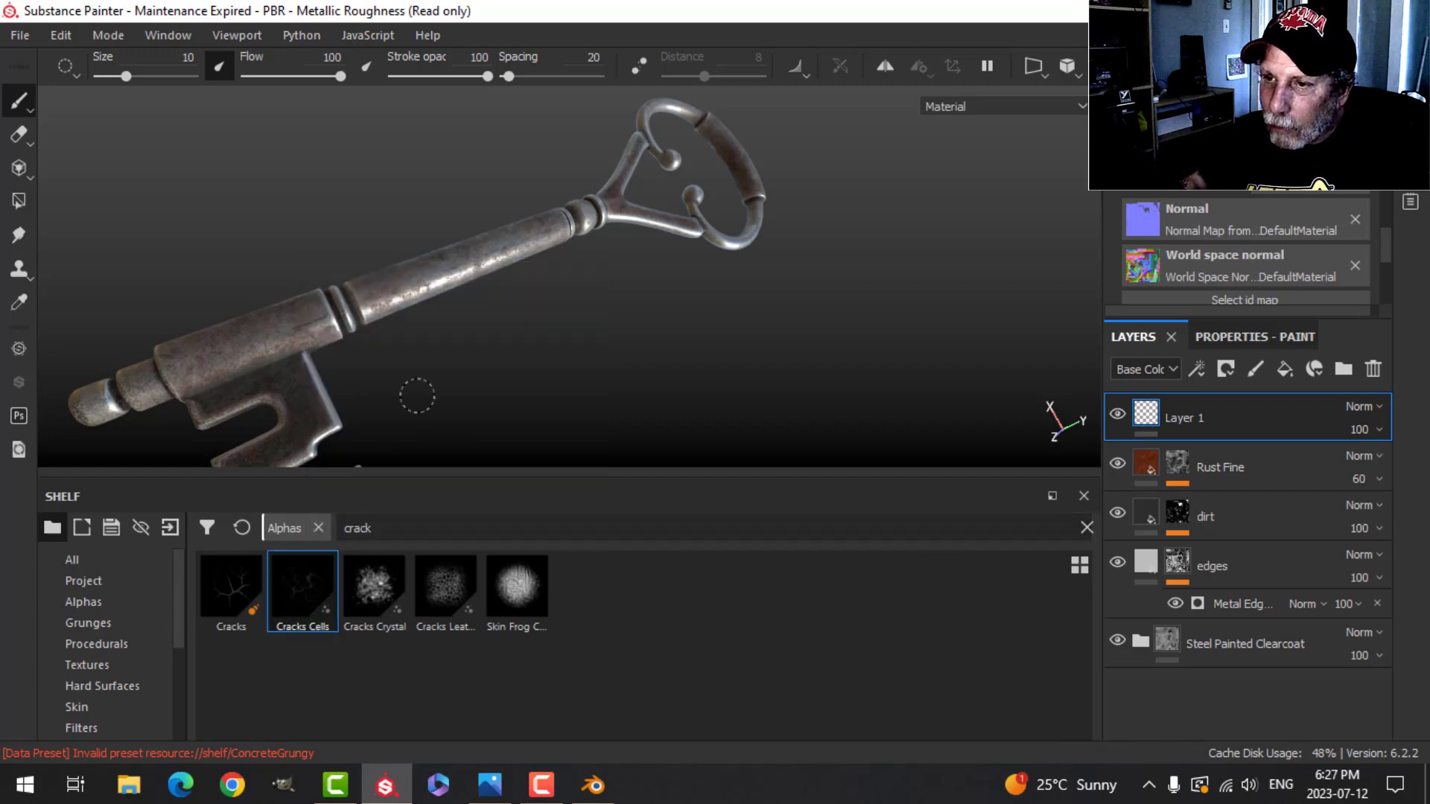
Step: Stamp cracks onto the key's shaft with the brush size raised to 27.48
{"action": "scroll", "coordinate": [424, 348], "scroll_direction": "up", "scroll_amount": 2}
{"action": "scroll", "coordinate": [425, 347], "scroll_direction": "up", "scroll_amount": 1}
{"action": "middle_click_drag", "start_coordinate": [412, 364], "coordinate": [547, 332], "text": "alt"}
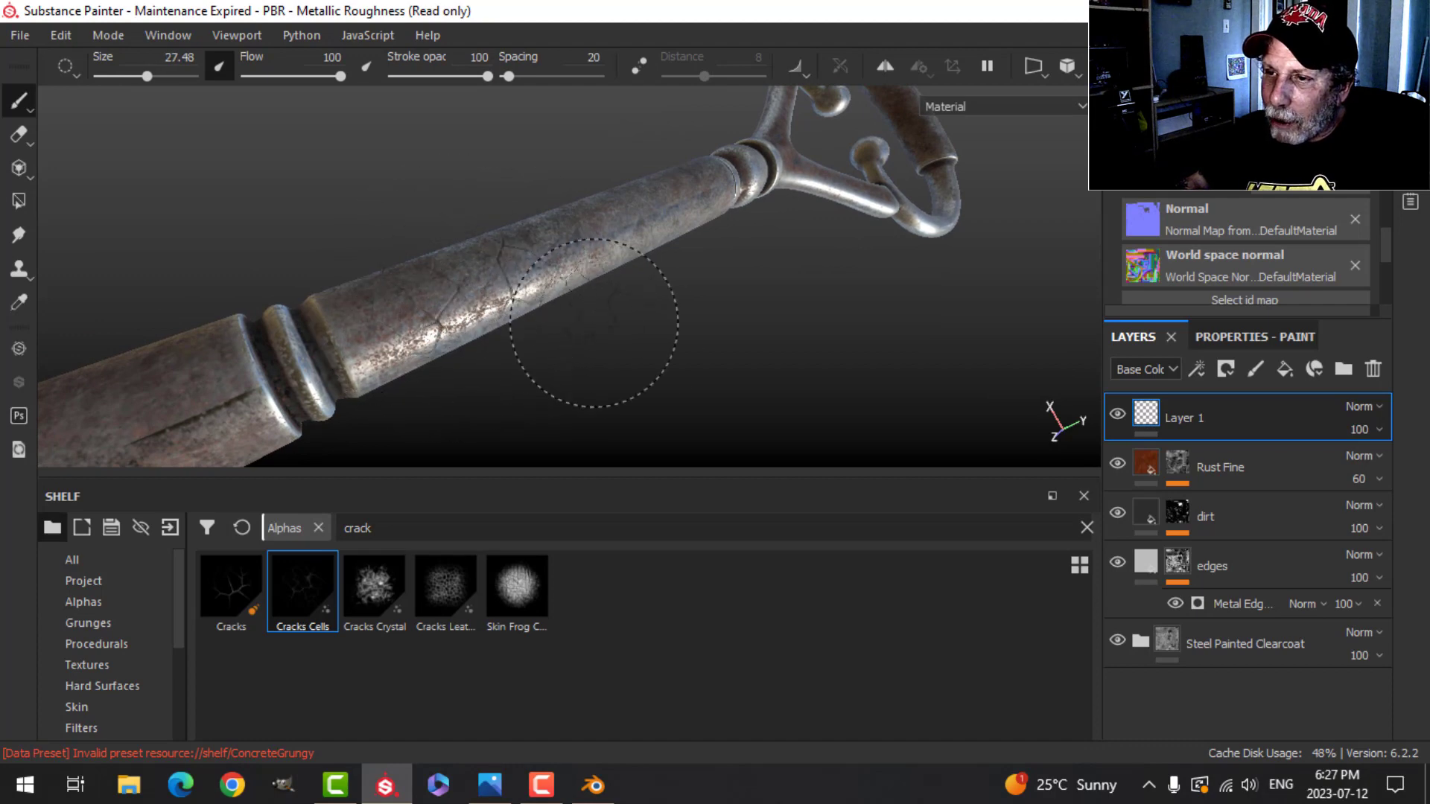
{"action": "mouse_move", "coordinate": [593, 323]}
{"action": "left_mouse_down", "text": "alt"}
{"action": "mouse_move", "coordinate": [628, 351]}
{"action": "mouse_move", "coordinate": [549, 310]}
{"action": "mouse_move", "coordinate": [578, 231]}
{"action": "mouse_move", "coordinate": [708, 297]}
{"action": "mouse_move", "coordinate": [584, 383]}
{"action": "mouse_move", "coordinate": [628, 338]}
{"action": "mouse_move", "coordinate": [632, 274]}
{"action": "left_mouse_up", "text": "alt"}
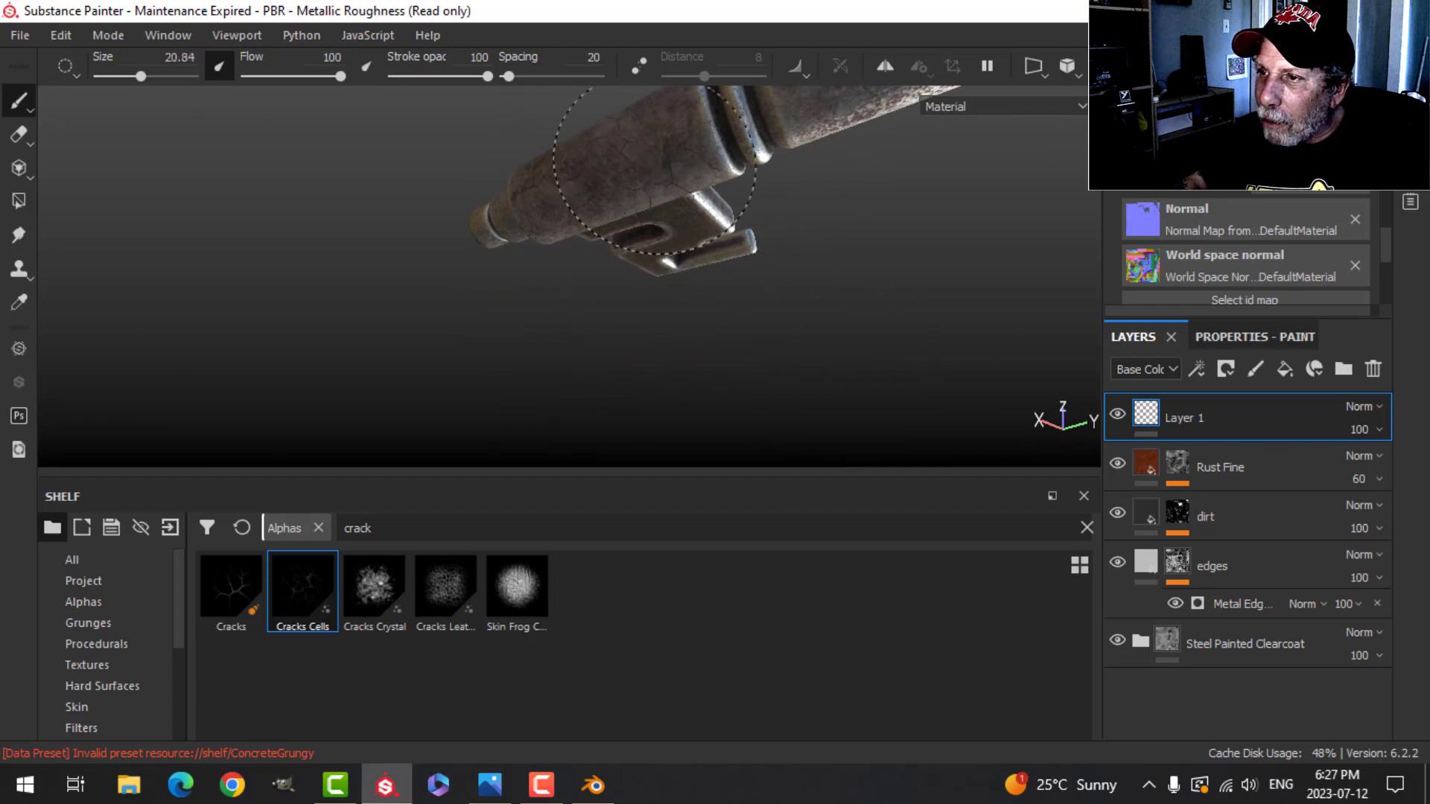
Step: Stamp cracks over the key's bit and the thick barrel beside it with a brush size of 20.84
{"action": "left_click_drag", "start_coordinate": [656, 219], "coordinate": [707, 126], "text": "alt"}
{"action": "middle_click_drag", "start_coordinate": [657, 254], "coordinate": [588, 253], "text": "alt"}
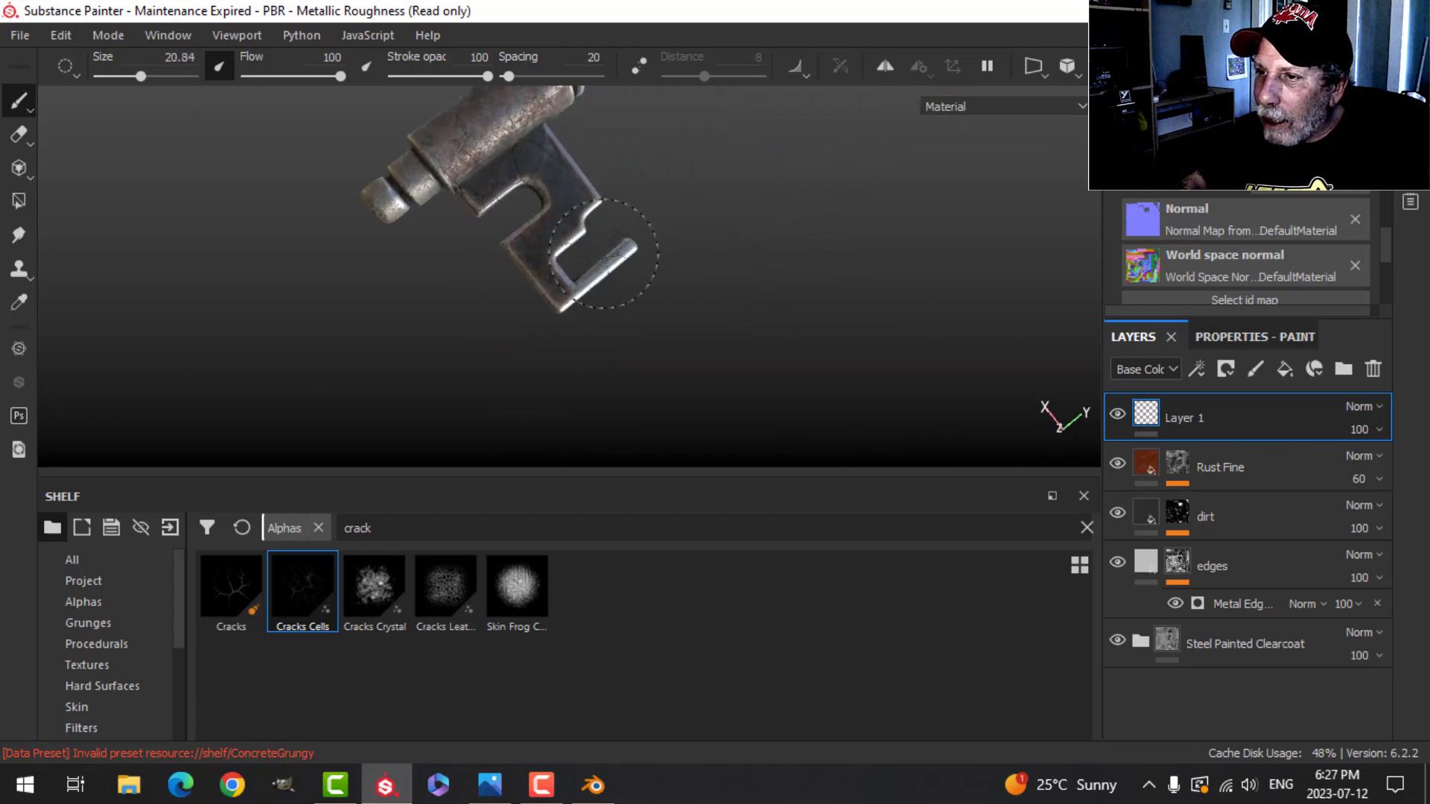
{"action": "scroll", "coordinate": [585, 228], "scroll_direction": "up", "scroll_amount": 4}
{"action": "left_click_drag", "start_coordinate": [751, 213], "coordinate": [655, 233], "text": "alt"}
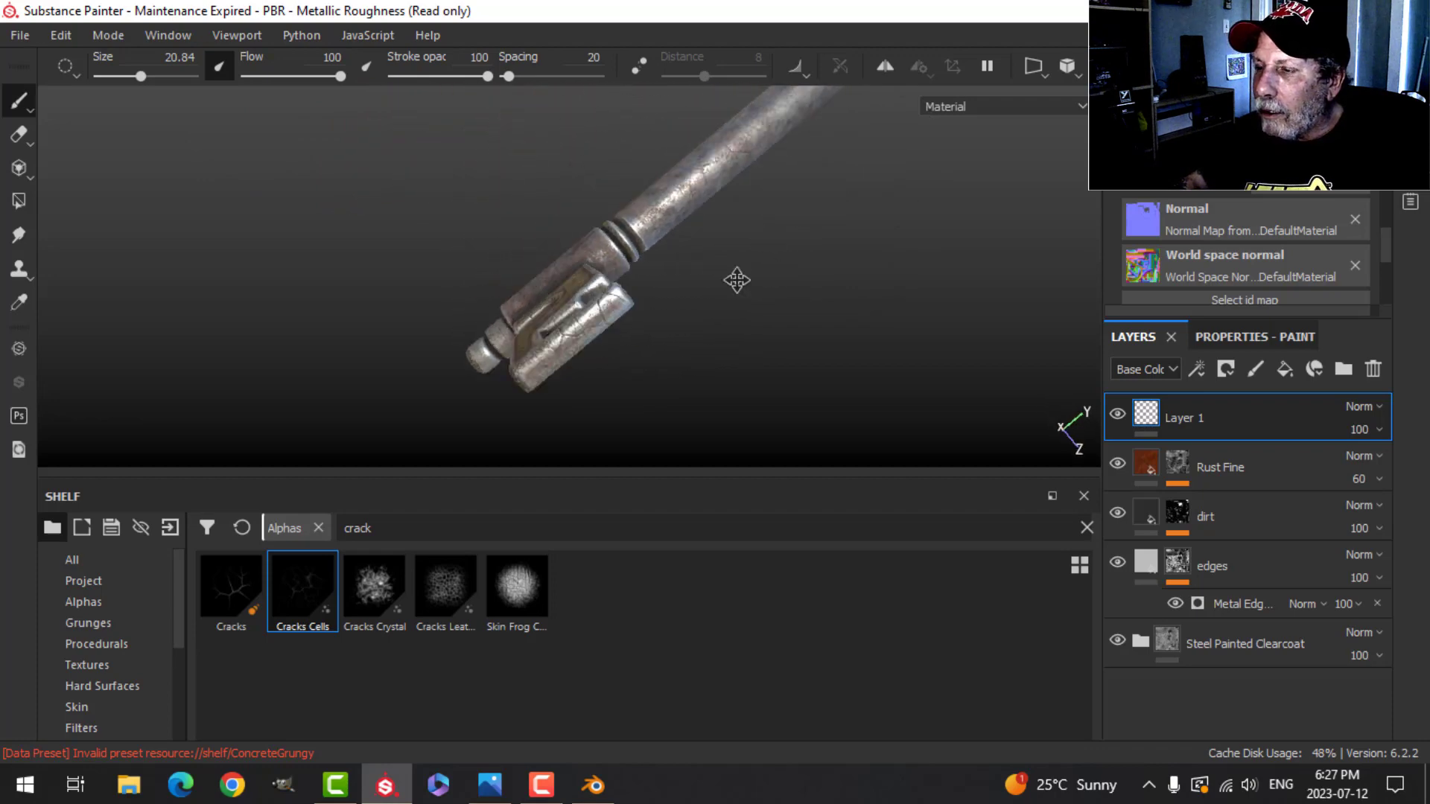
Step: Stamp cracks around the neck and the forked arms of the bow, varying the brush size between 22.9 and 31.65
{"action": "mouse_move", "coordinate": [737, 280]}
{"action": "middle_mouse_down", "text": "alt"}
{"action": "mouse_move", "coordinate": [661, 313]}
{"action": "mouse_move", "coordinate": [627, 350]}
{"action": "middle_mouse_up", "text": "alt"}
{"action": "middle_click_drag", "start_coordinate": [694, 278], "coordinate": [729, 326], "text": "alt"}
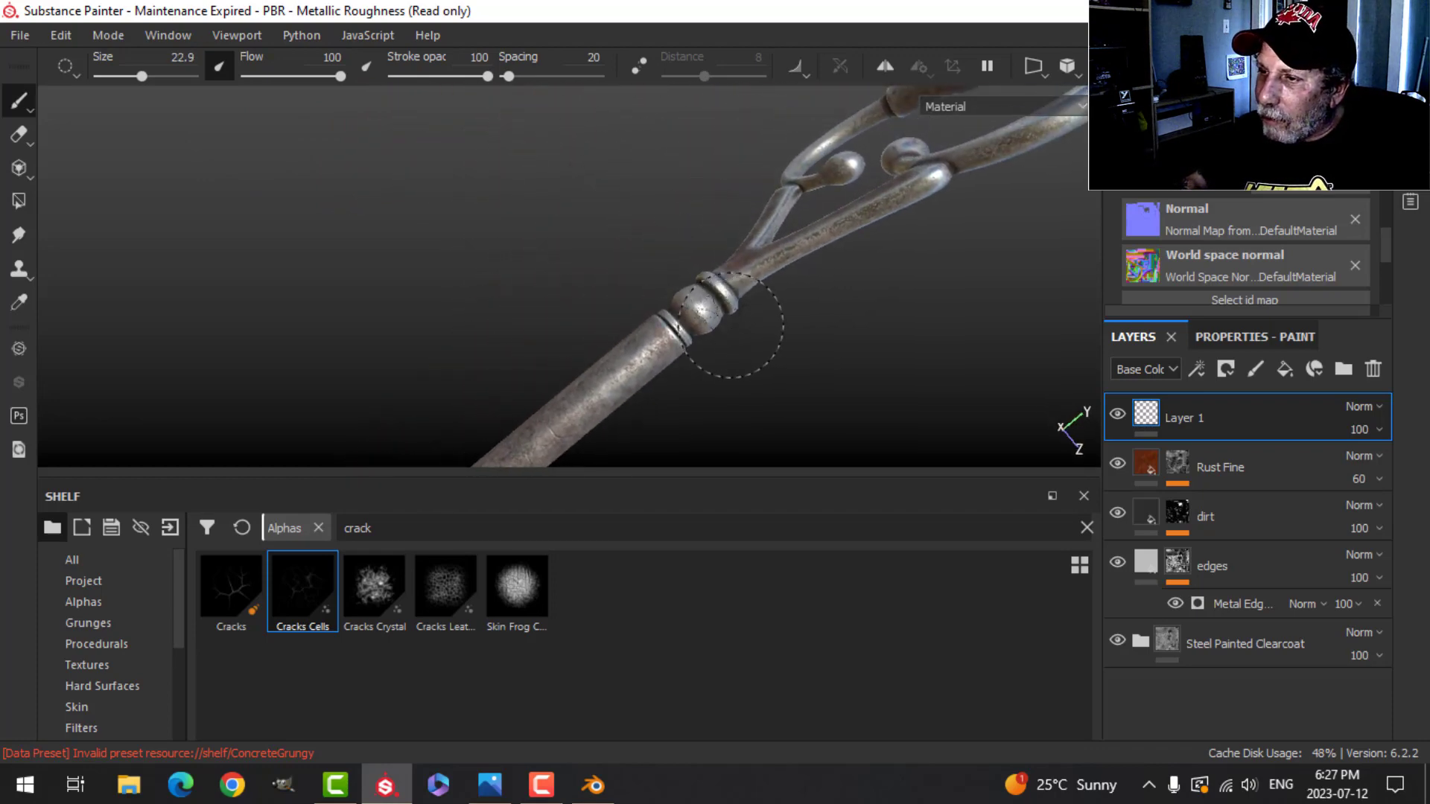
{"action": "left_click_drag", "start_coordinate": [760, 231], "coordinate": [824, 232], "text": "alt"}
{"action": "middle_click_drag", "start_coordinate": [824, 233], "coordinate": [770, 316], "text": "alt"}
{"action": "scroll", "coordinate": [630, 371], "scroll_direction": "down", "scroll_amount": 2}
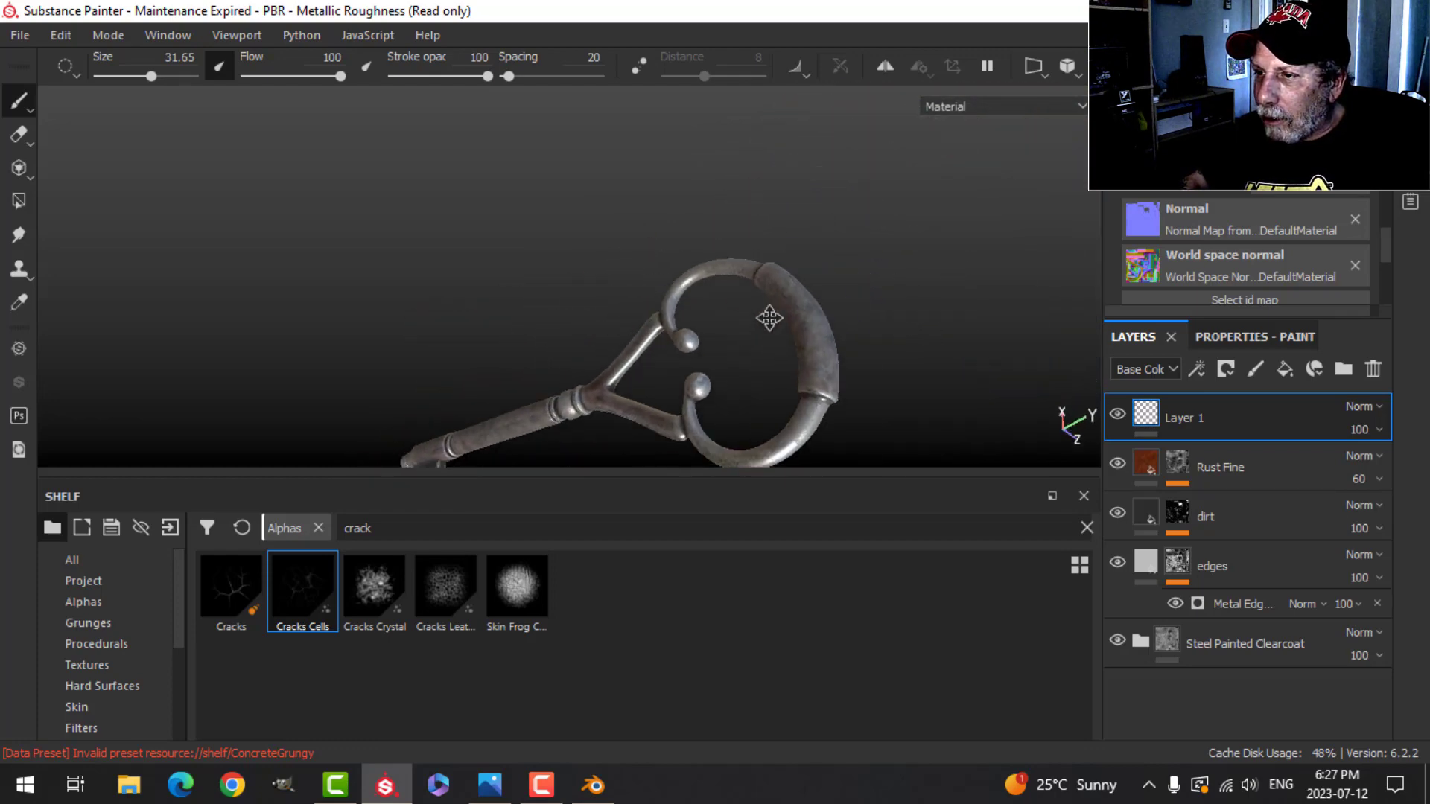
{"action": "left_click_drag", "start_coordinate": [770, 316], "coordinate": [776, 360], "text": "alt"}
{"action": "scroll", "coordinate": [610, 381], "scroll_direction": "up", "scroll_amount": 4}
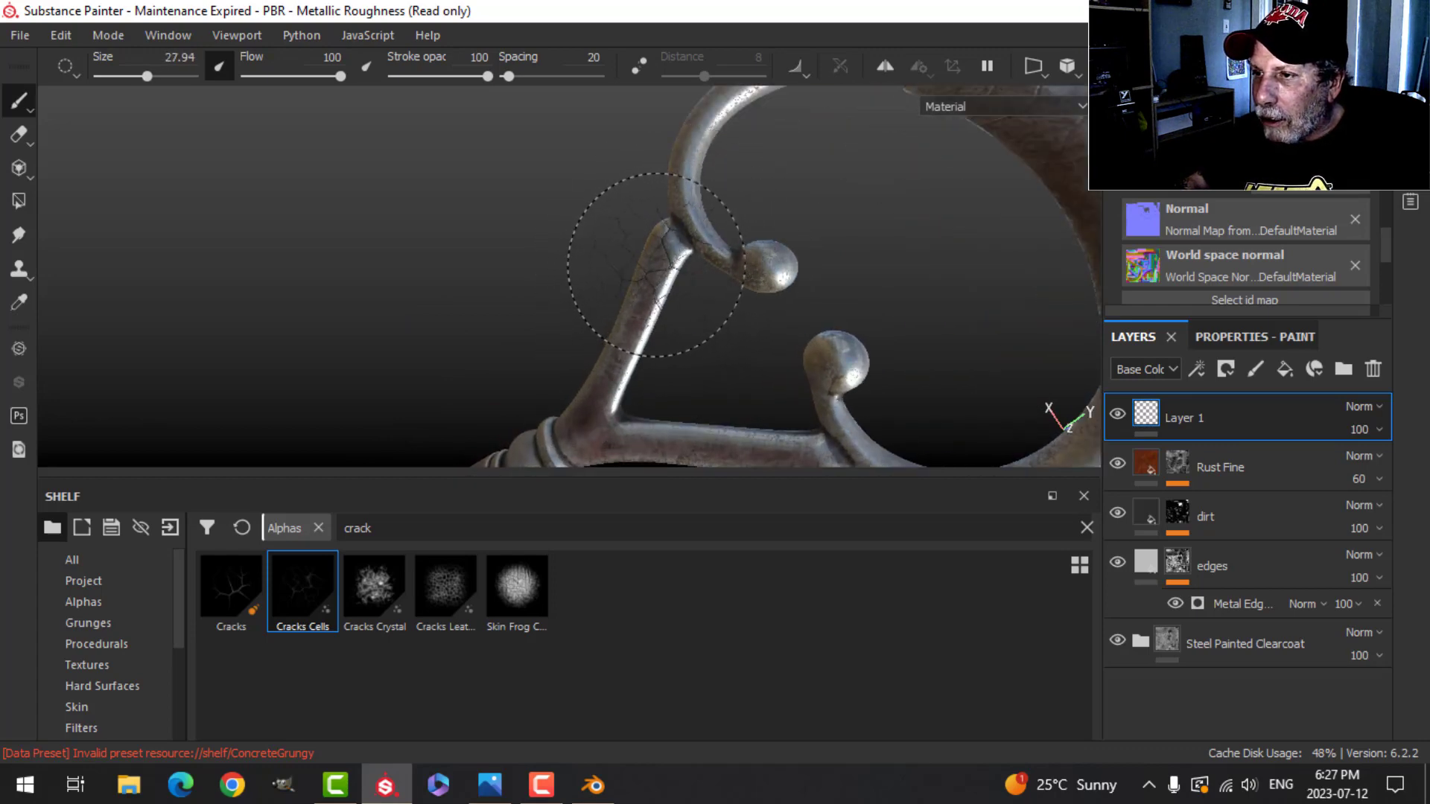
{"action": "mouse_move", "coordinate": [687, 351]}
{"action": "left_mouse_down", "text": "alt"}
{"action": "mouse_move", "coordinate": [721, 292]}
{"action": "mouse_move", "coordinate": [785, 252]}
{"action": "left_mouse_up", "text": "alt"}
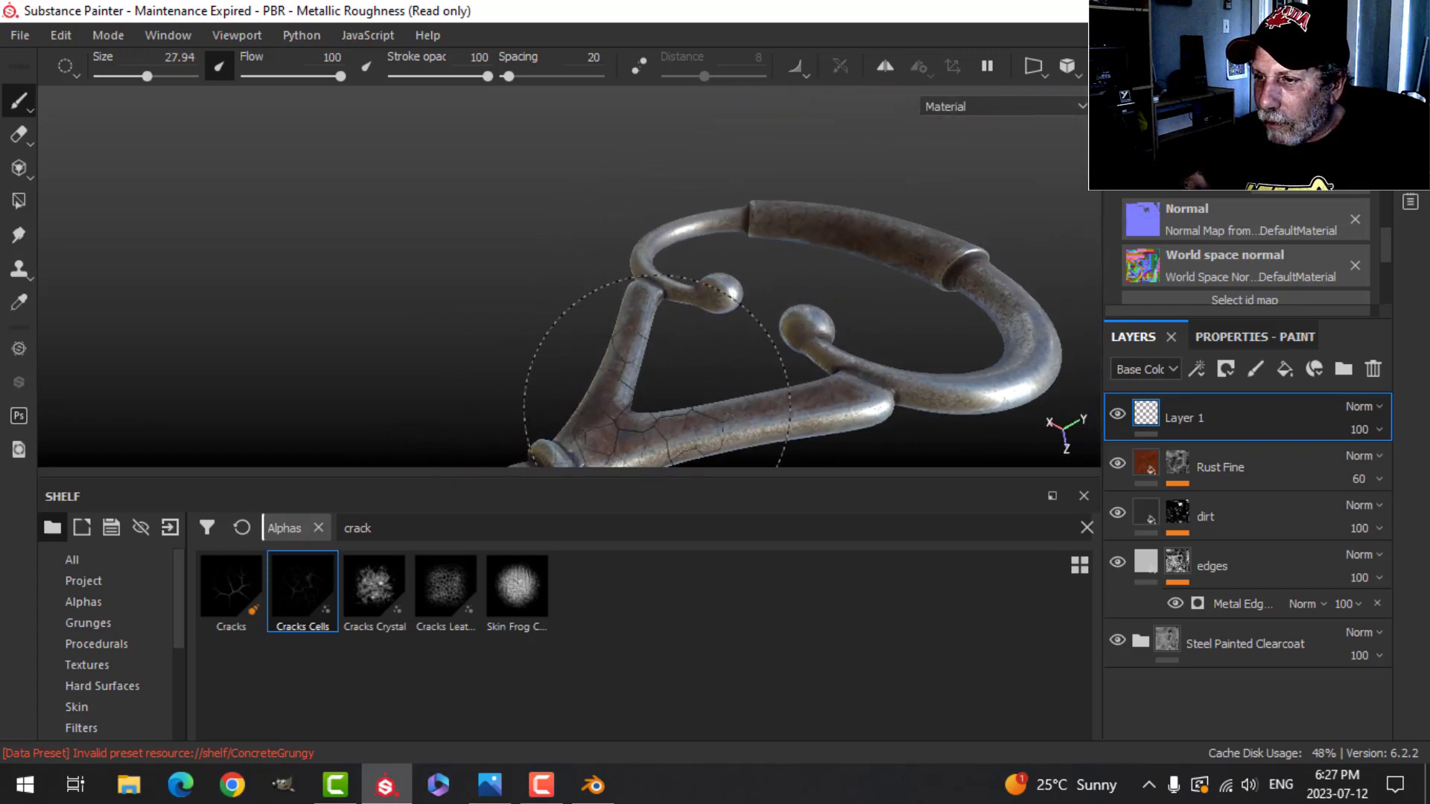
Step: Examine the cracks stamped along the key's shaft, neck and bit, close up and across the whole model
{"action": "scroll", "coordinate": [657, 408], "scroll_direction": "down", "scroll_amount": 3}
{"action": "middle_click_drag", "start_coordinate": [657, 421], "coordinate": [660, 275], "text": "alt"}
{"action": "scroll", "coordinate": [661, 277], "scroll_direction": "up", "scroll_amount": 3}
{"action": "mouse_move", "coordinate": [610, 336]}
{"action": "middle_mouse_down", "text": "alt"}
{"action": "mouse_move", "coordinate": [749, 245]}
{"action": "mouse_move", "coordinate": [607, 312]}
{"action": "middle_mouse_up", "text": "alt"}
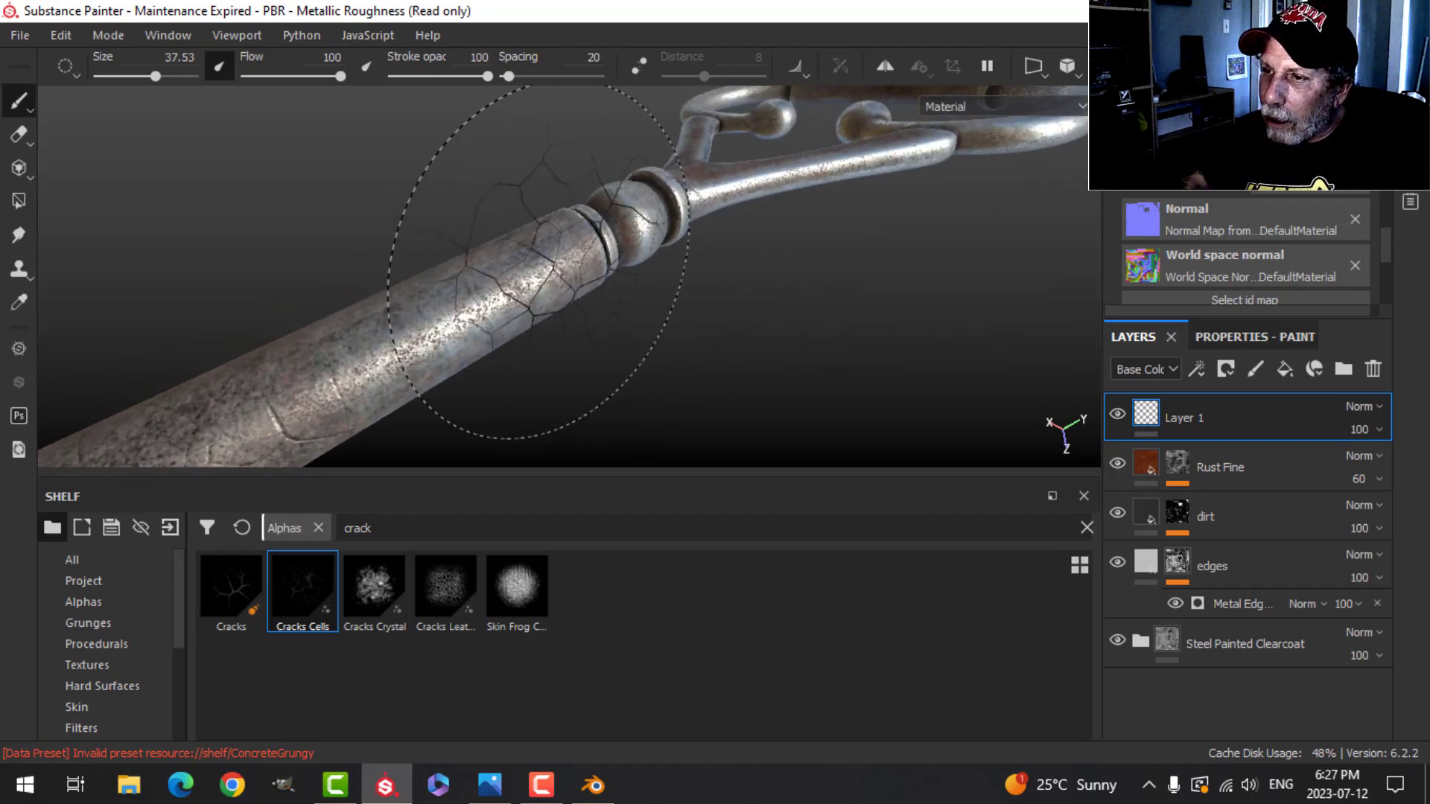
{"action": "mouse_move", "coordinate": [597, 390]}
{"action": "left_mouse_down", "text": "alt"}
{"action": "mouse_move", "coordinate": [697, 357]}
{"action": "mouse_move", "coordinate": [681, 365]}
{"action": "mouse_move", "coordinate": [722, 396]}
{"action": "mouse_move", "coordinate": [728, 313]}
{"action": "mouse_move", "coordinate": [705, 405]}
{"action": "mouse_move", "coordinate": [699, 368]}
{"action": "mouse_move", "coordinate": [718, 360]}
{"action": "mouse_move", "coordinate": [635, 382]}
{"action": "mouse_move", "coordinate": [641, 358]}
{"action": "mouse_move", "coordinate": [700, 367]}
{"action": "left_mouse_up", "text": "alt"}
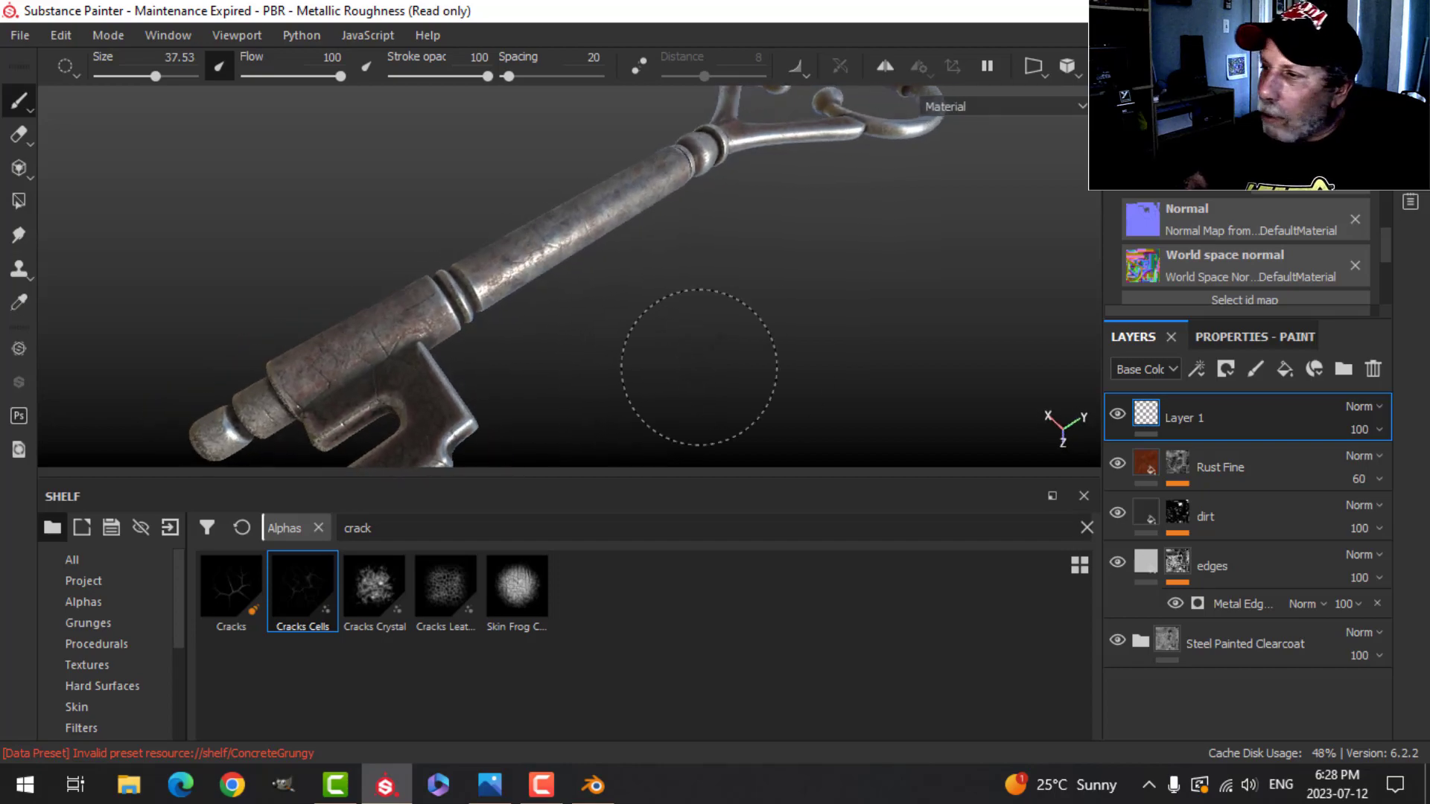
Step: Review the texture set list, then the size and channels in the texture set settings
{"action": "left_click", "coordinate": [1271, 338]}
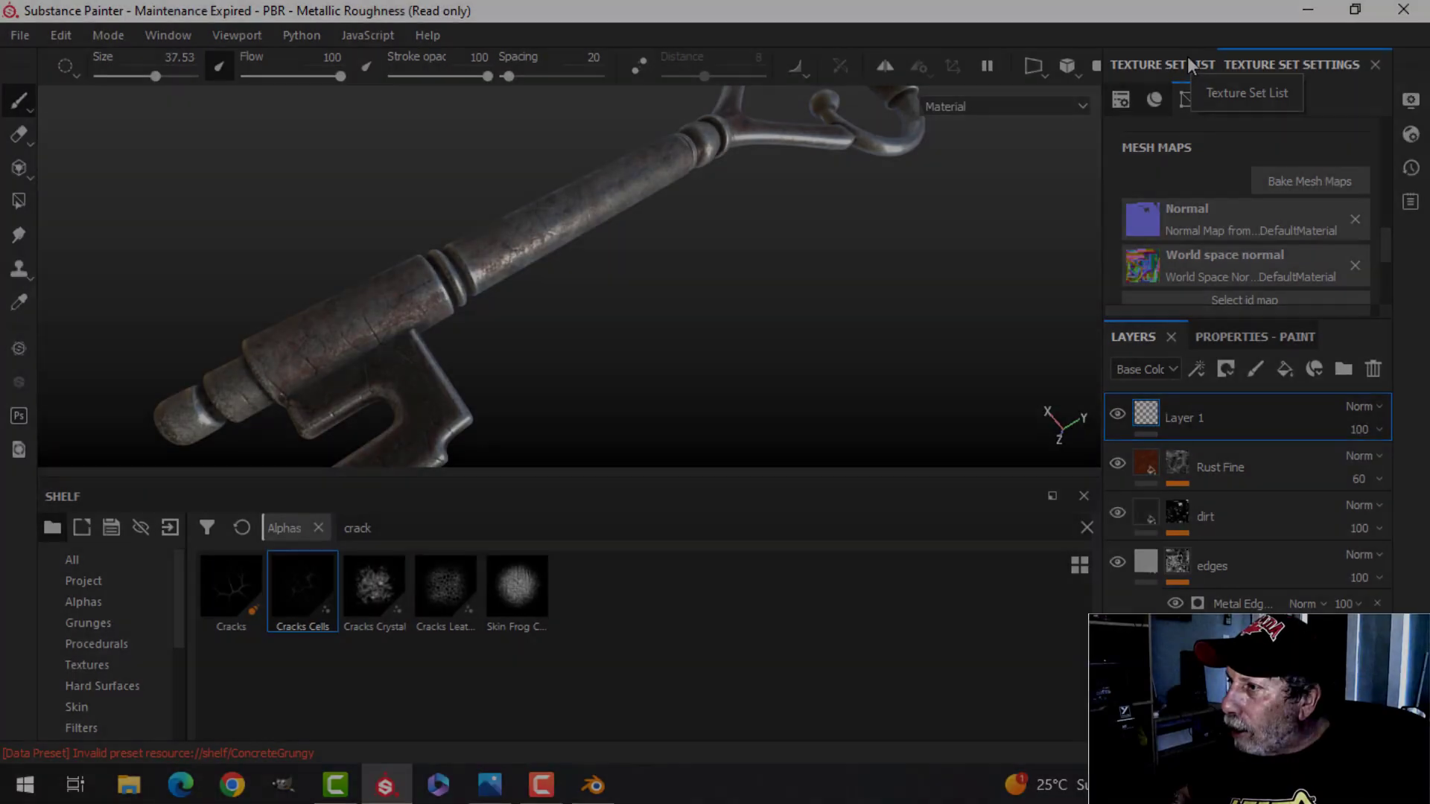
{"action": "left_click", "coordinate": [1189, 60]}
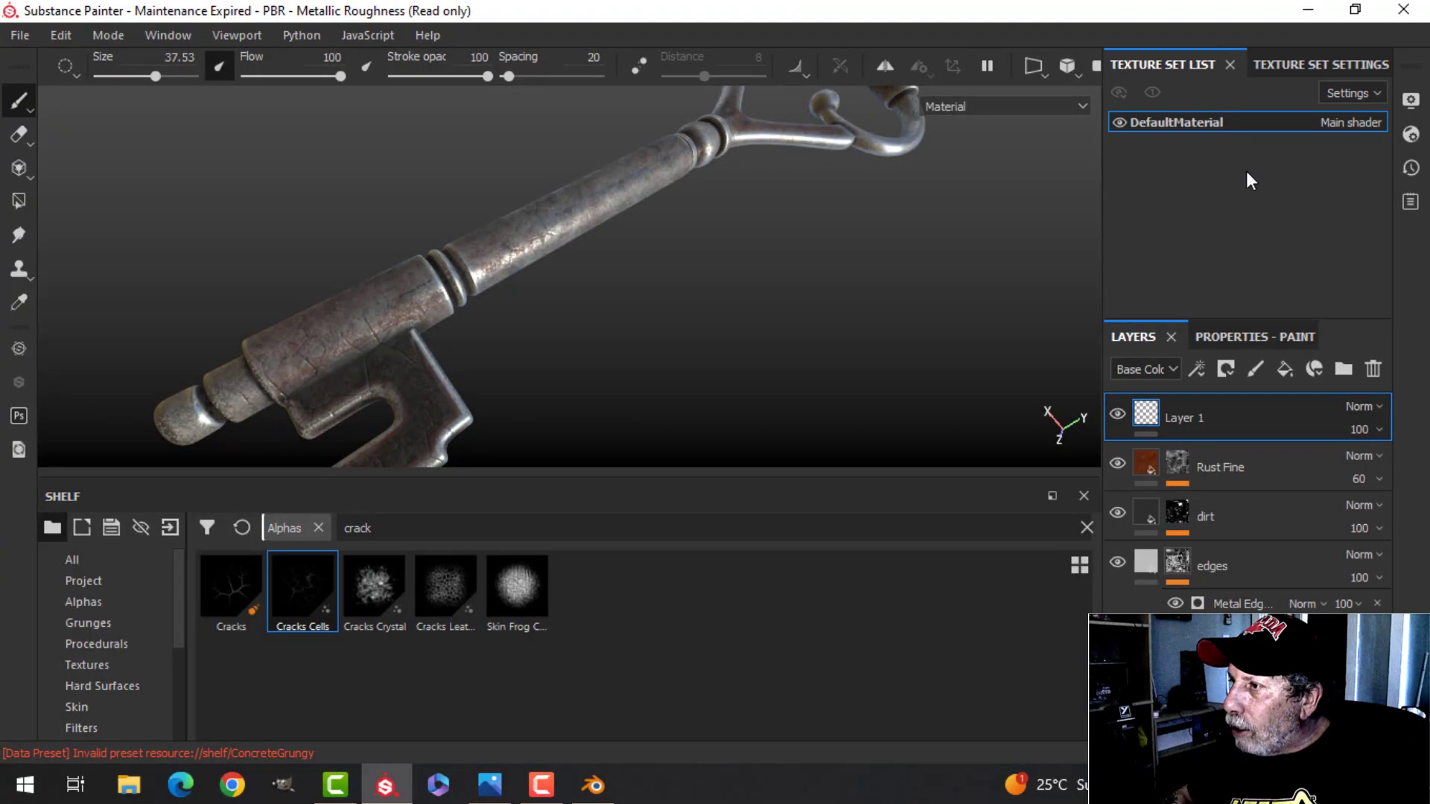
{"action": "left_click", "coordinate": [1321, 64]}
{"action": "scroll", "coordinate": [1303, 208], "scroll_direction": "up", "scroll_amount": 10}
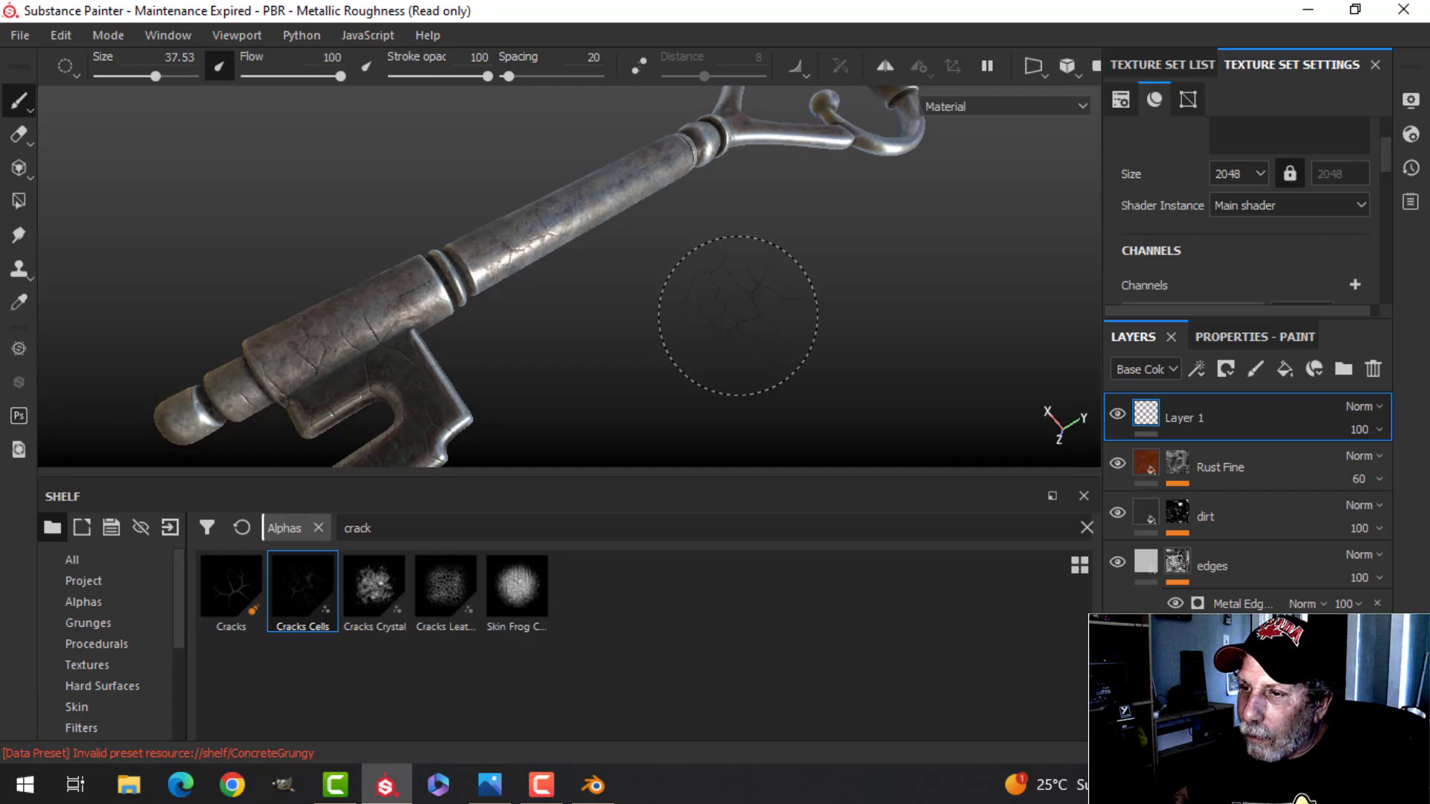
Step: Hide the interface panels and examine the cracked front and the plain back of the key from several angles
{"action": "key", "text": "Tab"}
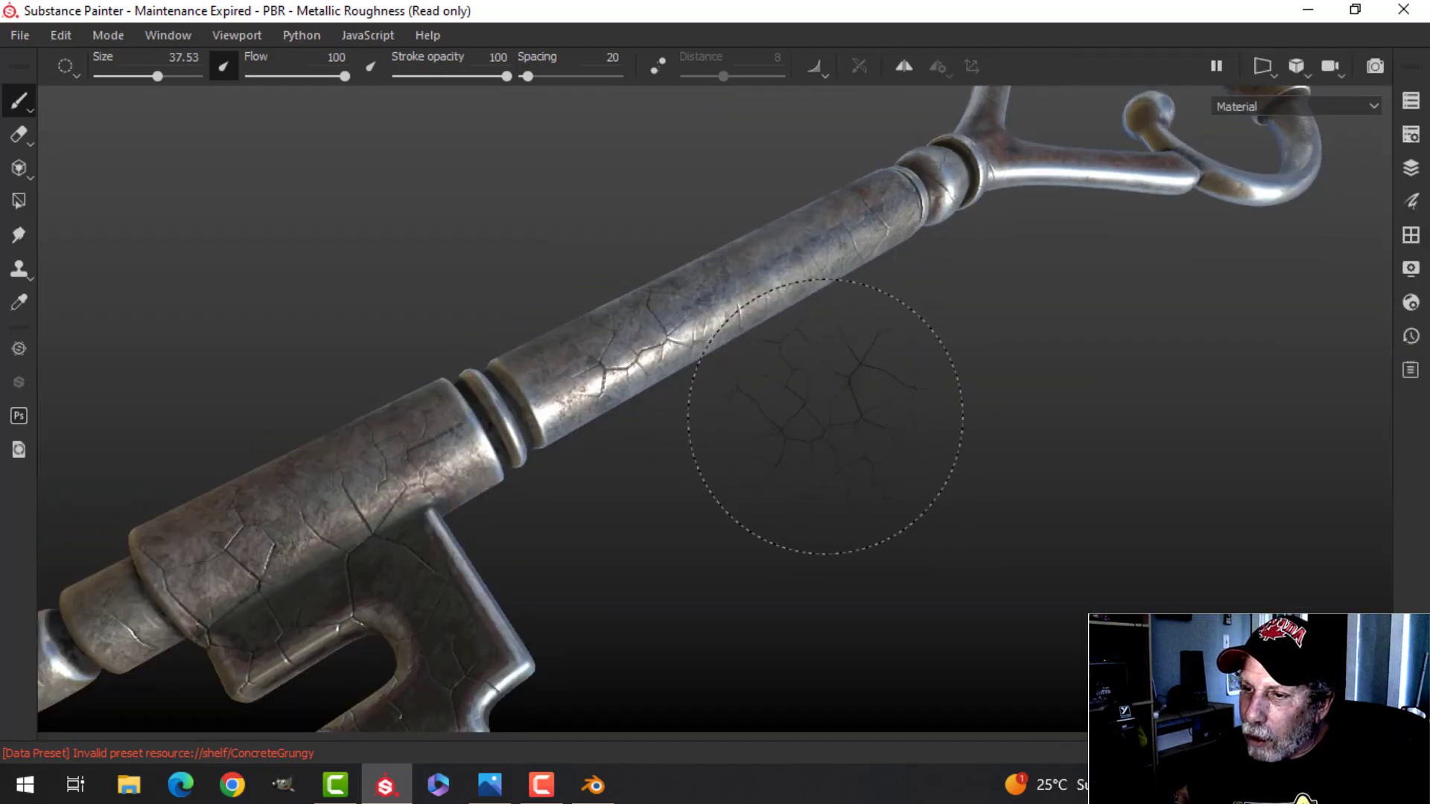
{"action": "mouse_move", "coordinate": [866, 475]}
{"action": "left_mouse_down", "text": "alt"}
{"action": "mouse_move", "coordinate": [926, 450]}
{"action": "mouse_move", "coordinate": [1016, 444]}
{"action": "mouse_move", "coordinate": [1012, 361]}
{"action": "mouse_move", "coordinate": [819, 485]}
{"action": "mouse_move", "coordinate": [901, 476]}
{"action": "mouse_move", "coordinate": [815, 358]}
{"action": "mouse_move", "coordinate": [919, 437]}
{"action": "mouse_move", "coordinate": [680, 8]}
{"action": "left_mouse_up", "text": "alt"}
{"action": "mouse_move", "coordinate": [625, 263]}
{"action": "left_mouse_down", "text": "alt"}
{"action": "mouse_move", "coordinate": [718, 127]}
{"action": "mouse_move", "coordinate": [718, 310]}
{"action": "mouse_move", "coordinate": [882, 310]}
{"action": "mouse_move", "coordinate": [1169, 112]}
{"action": "left_mouse_up", "text": "alt"}
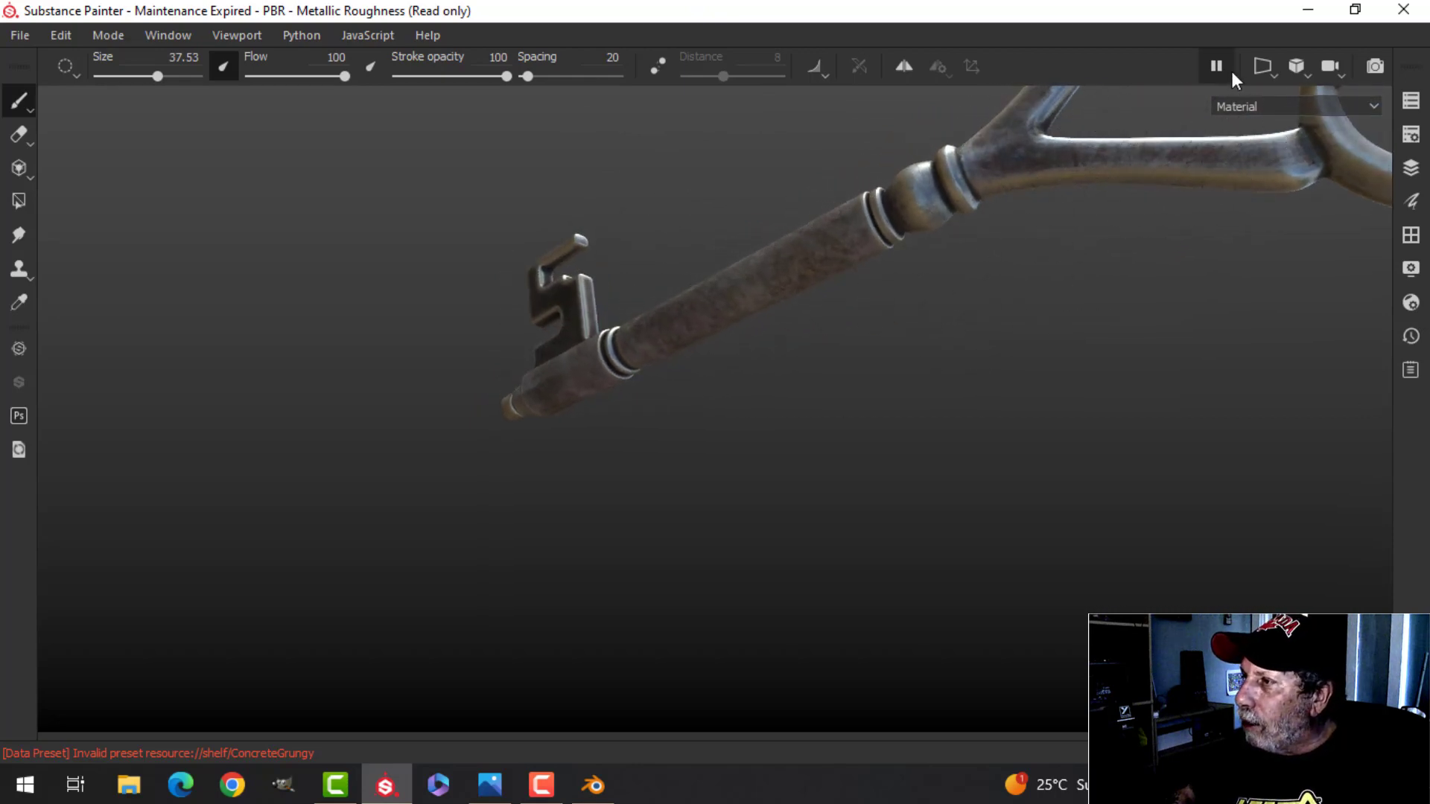
{"action": "left_click", "coordinate": [1349, 98]}
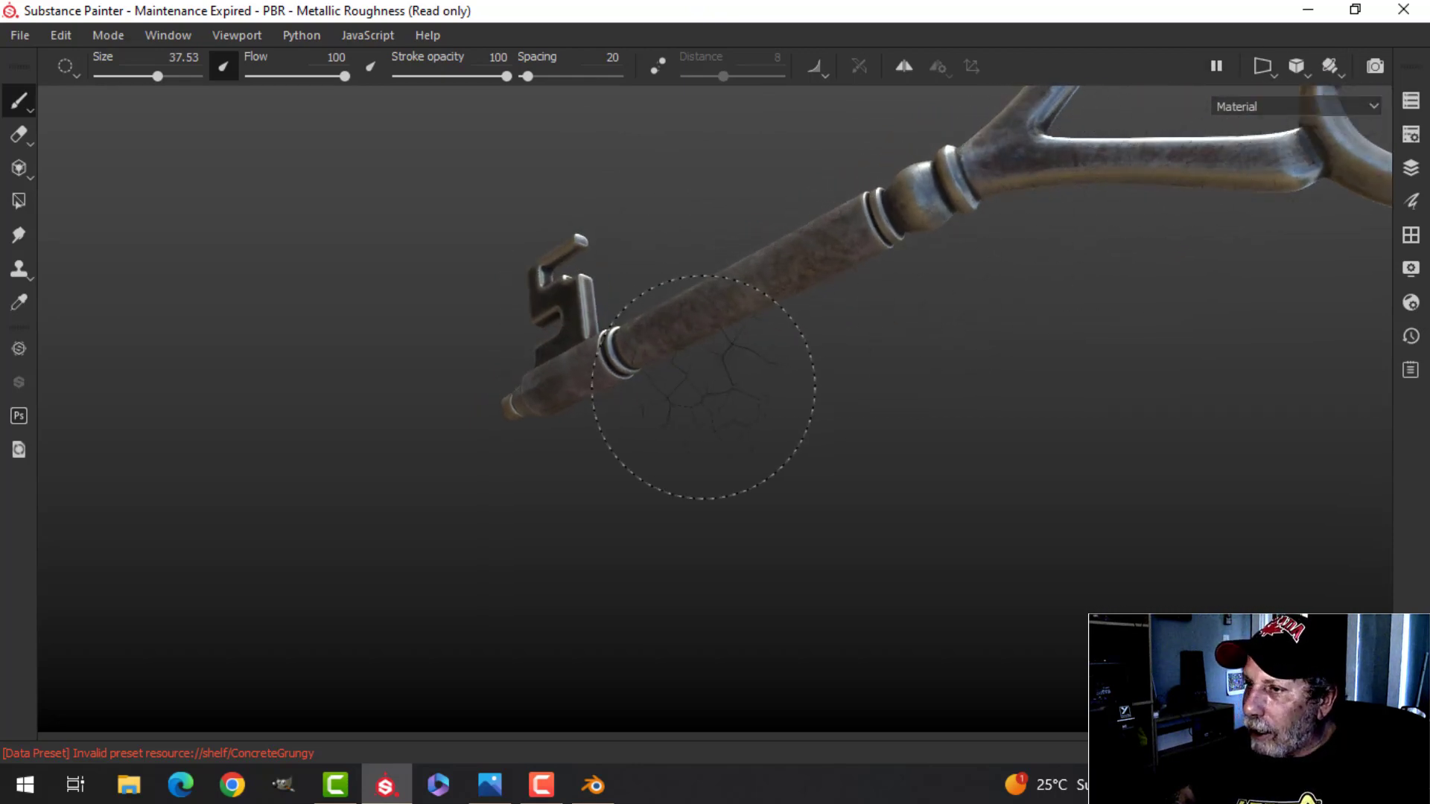
{"action": "mouse_move", "coordinate": [705, 380]}
{"action": "left_mouse_down", "text": "alt"}
{"action": "mouse_move", "coordinate": [817, 351]}
{"action": "mouse_move", "coordinate": [775, 333]}
{"action": "left_mouse_up", "text": "alt"}
{"action": "scroll", "coordinate": [781, 332], "scroll_direction": "up", "scroll_amount": 3}
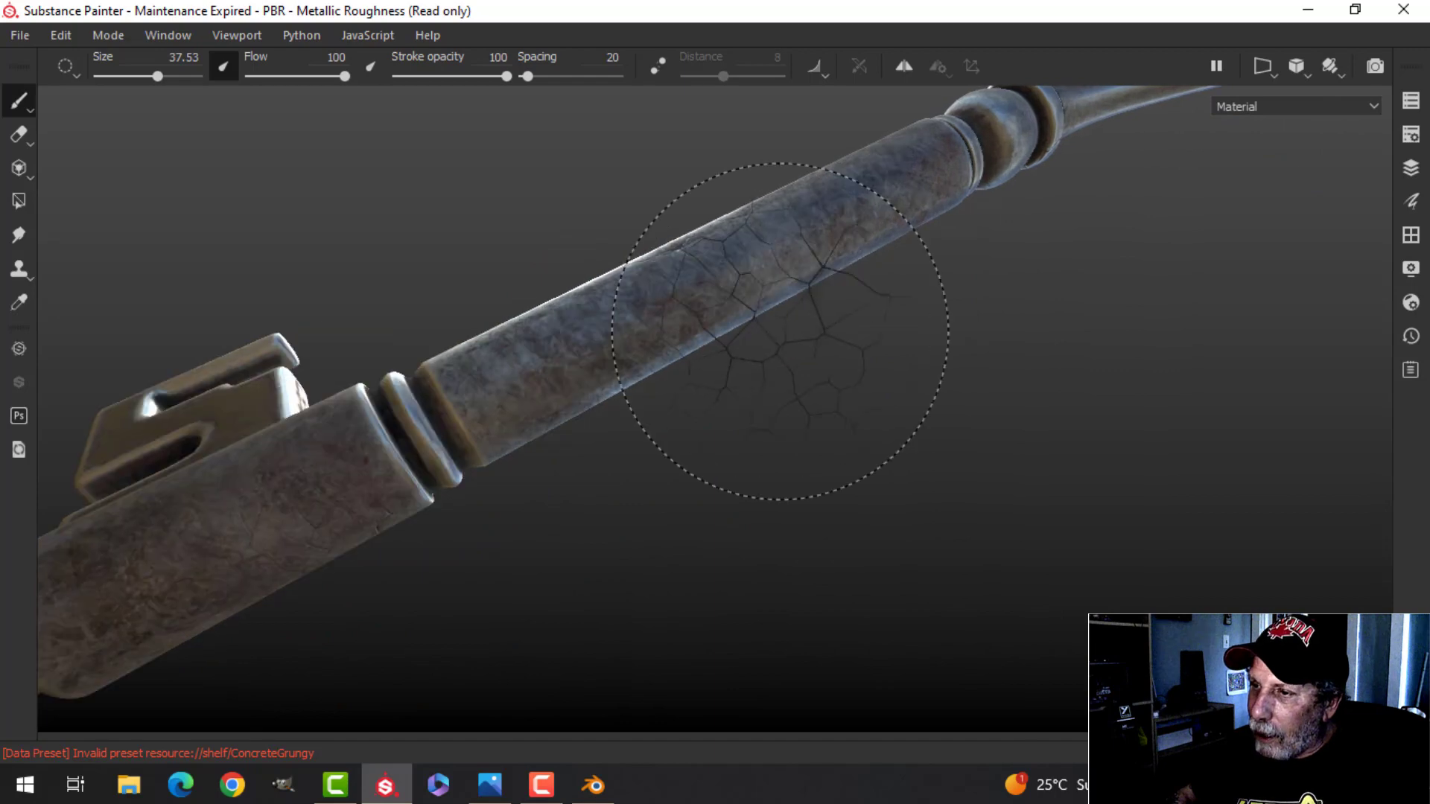
{"action": "scroll", "coordinate": [778, 340], "scroll_direction": "down", "scroll_amount": 6}
{"action": "middle_click_drag", "start_coordinate": [769, 337], "coordinate": [635, 424], "text": "alt"}
{"action": "left_click_drag", "start_coordinate": [635, 425], "coordinate": [763, 373], "text": "alt"}
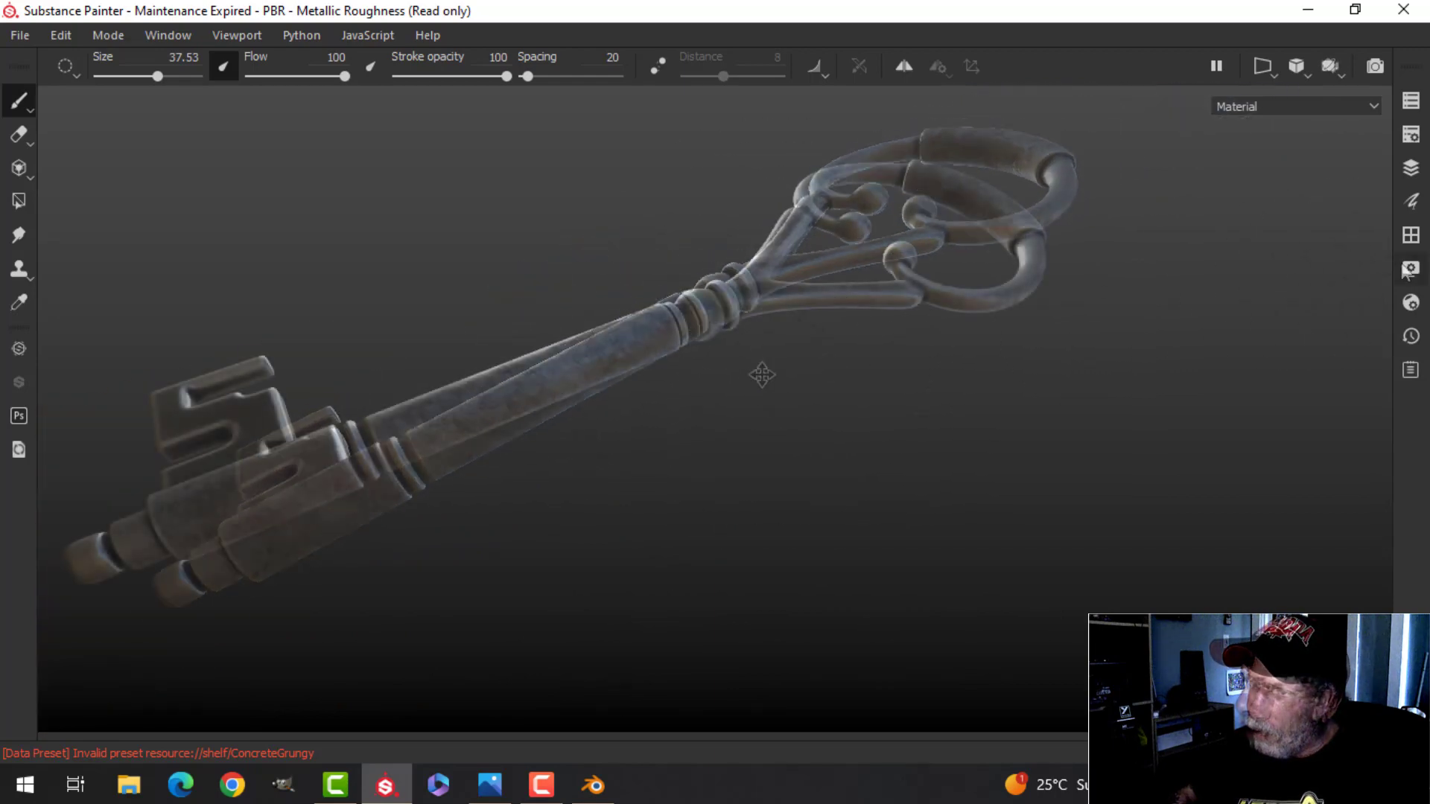
Step: Open the display settings and try the Bus Garage and Canopus Ground environment maps
{"action": "left_click", "coordinate": [1412, 269]}
{"action": "scroll", "coordinate": [1032, 373], "scroll_direction": "up", "scroll_amount": 5}
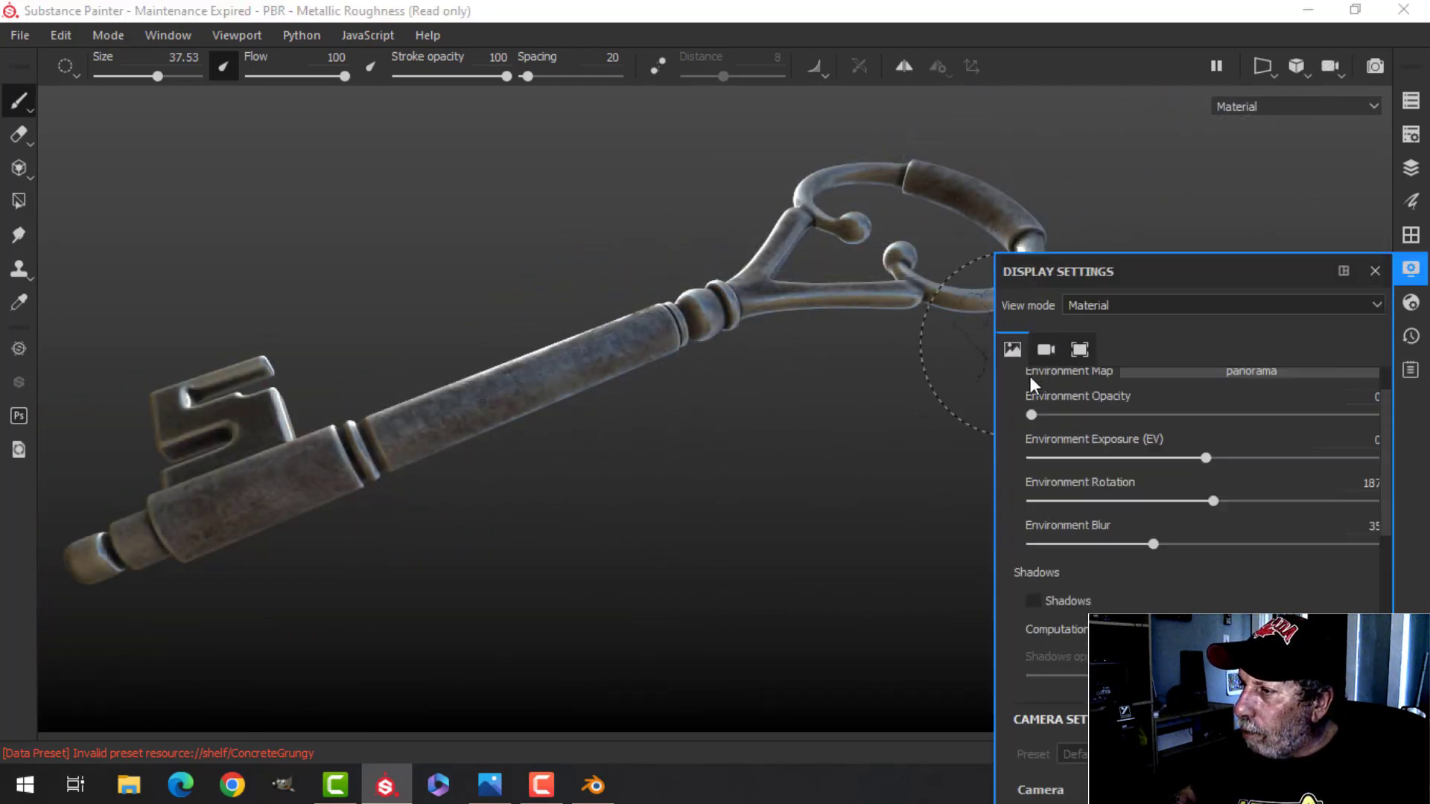
{"action": "left_click", "coordinate": [1210, 436]}
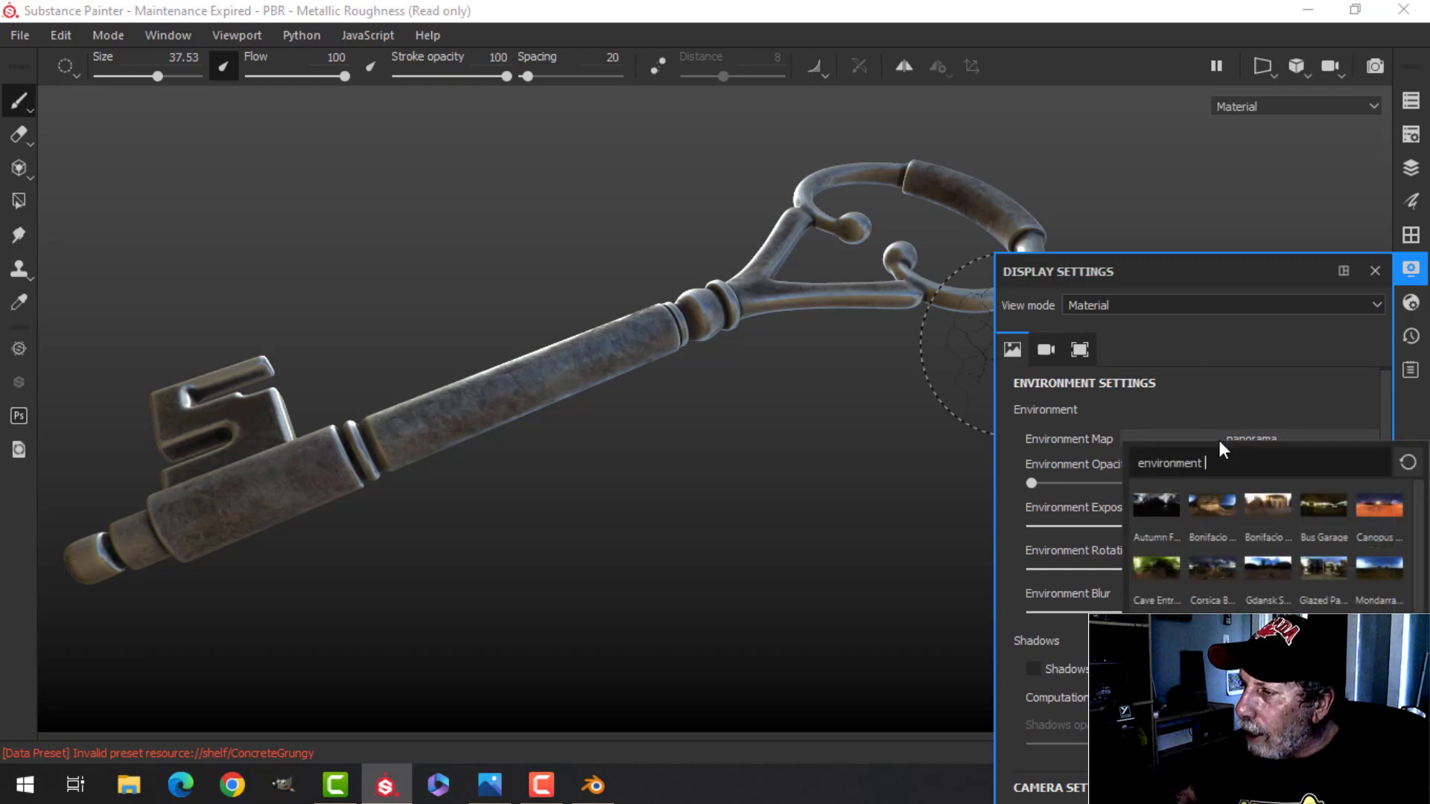
{"action": "left_click", "coordinate": [1317, 506]}
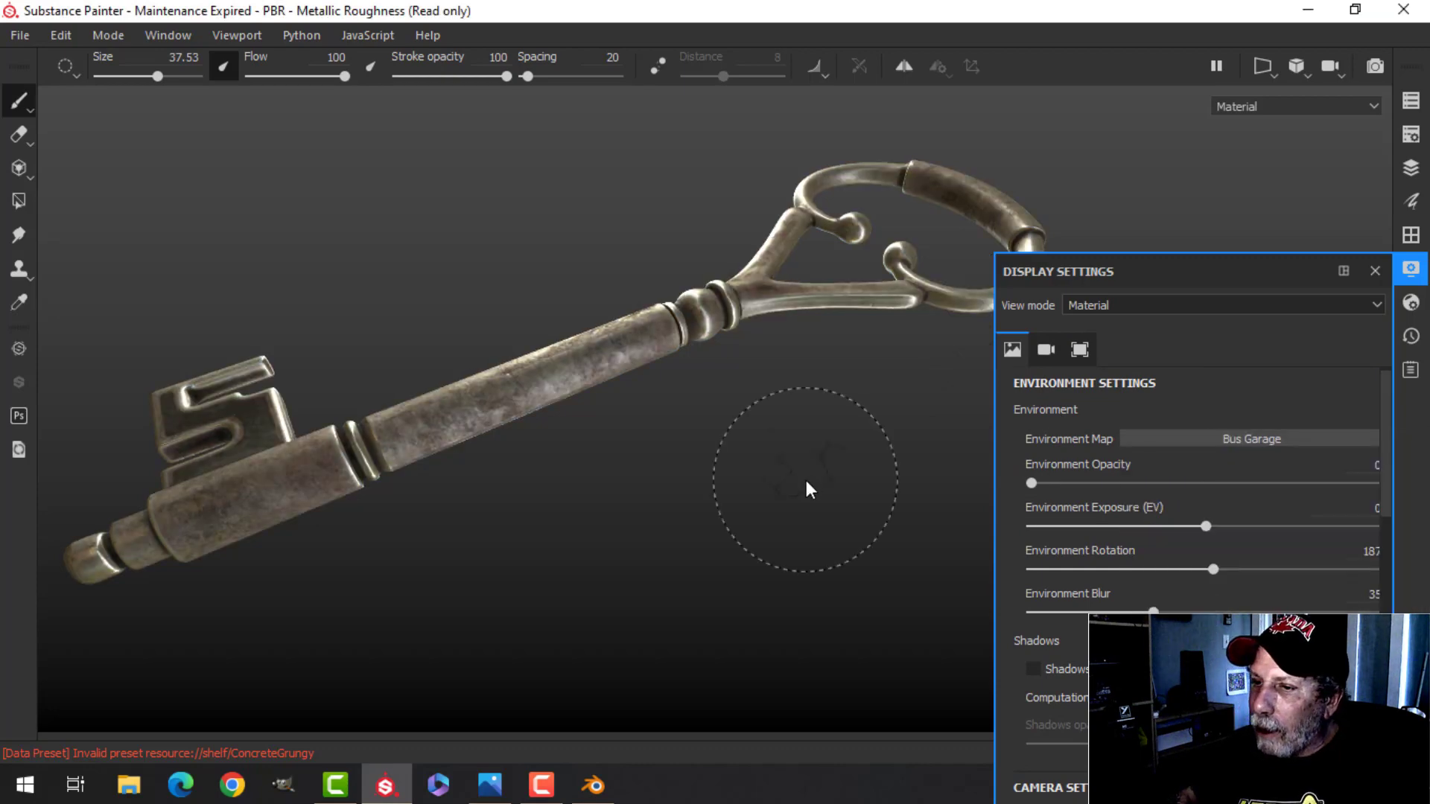
{"action": "left_click", "coordinate": [1247, 439]}
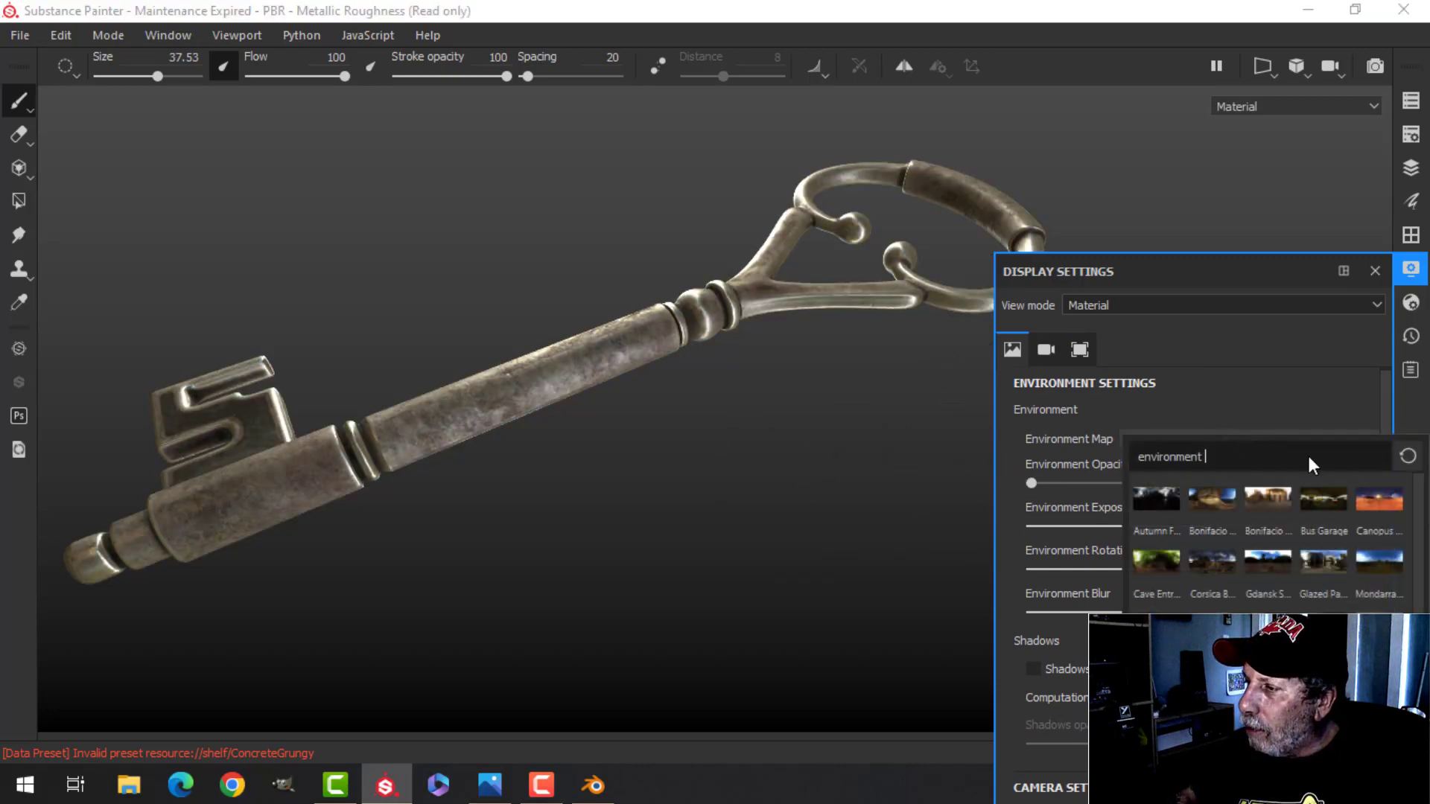
{"action": "left_click", "coordinate": [1389, 499]}
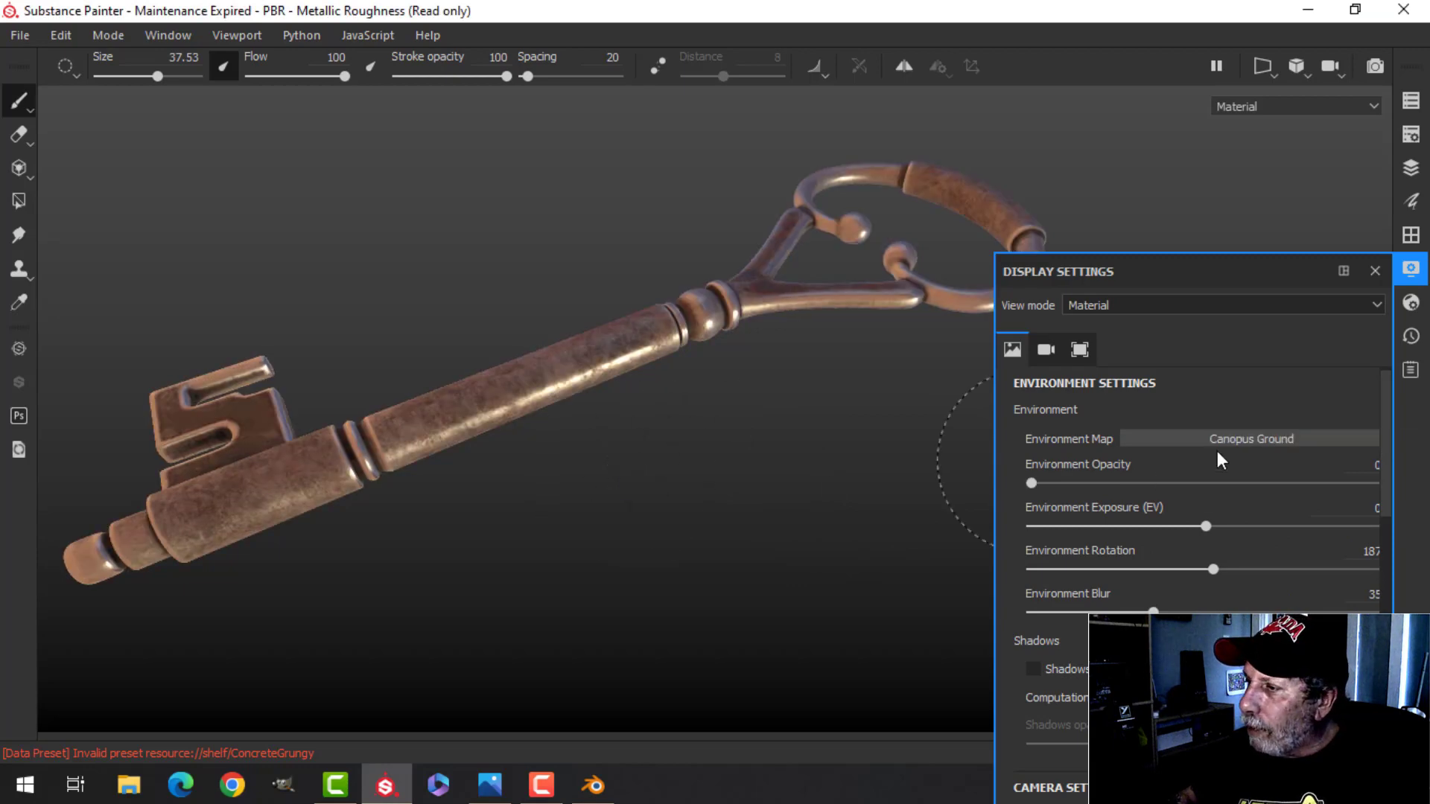
Step: Try the Bonifacio Aragon Stairs environment map and inspect the key under its lighting from several angles
{"action": "left_click", "coordinate": [1218, 439]}
{"action": "left_click", "coordinate": [1209, 499]}
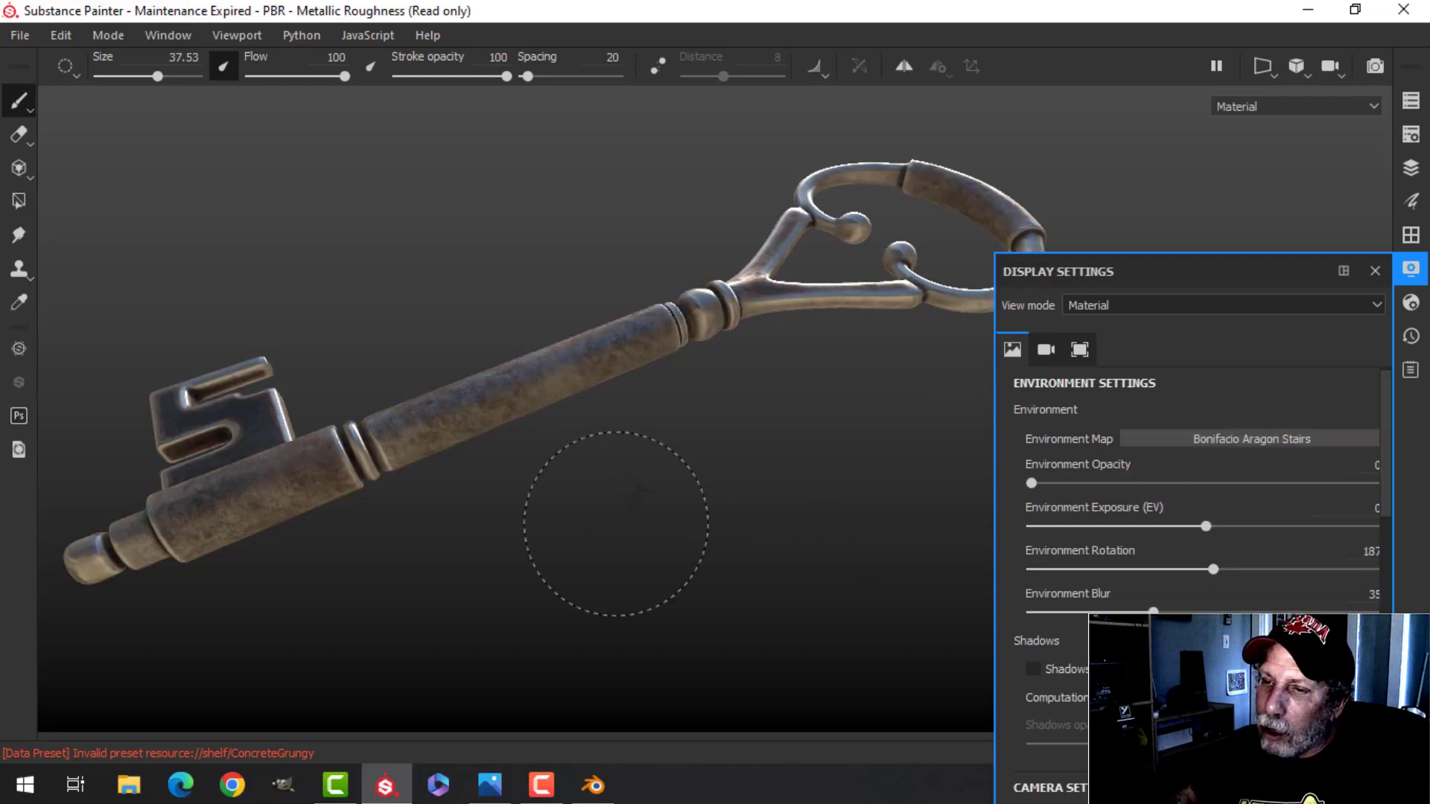
{"action": "left_click_drag", "start_coordinate": [726, 440], "coordinate": [678, 398], "text": "alt"}
{"action": "middle_click_drag", "start_coordinate": [678, 399], "coordinate": [623, 401], "text": "alt"}
{"action": "left_click_drag", "start_coordinate": [624, 401], "coordinate": [812, 475], "text": "alt"}
{"action": "middle_click_drag", "start_coordinate": [812, 475], "coordinate": [830, 482], "text": "alt"}
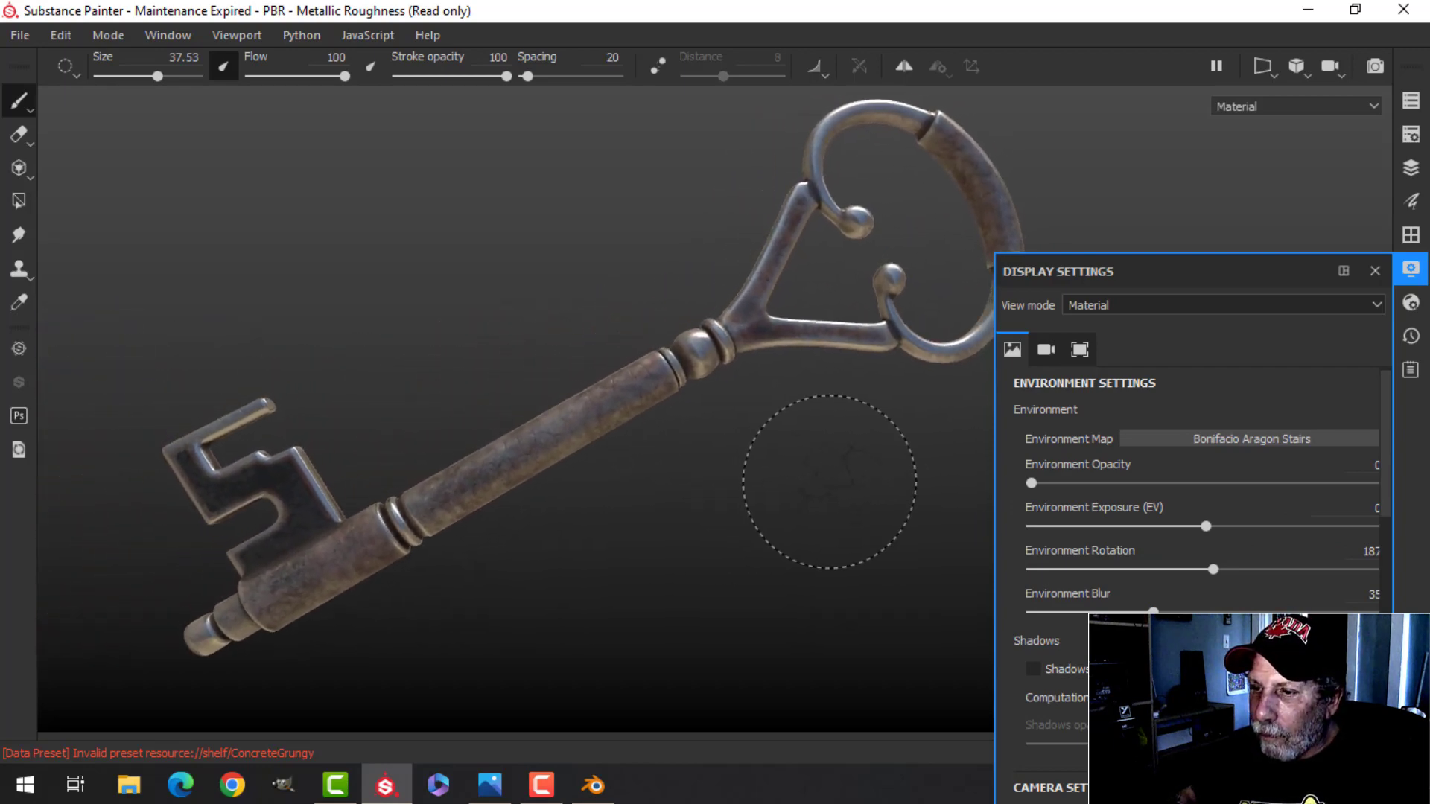
{"action": "left_click_drag", "start_coordinate": [829, 482], "coordinate": [831, 443], "text": "alt"}
Step: Set the environment map to Autumn Forest, close the display settings and inspect the key under the new lighting
{"action": "left_click", "coordinate": [1210, 435]}
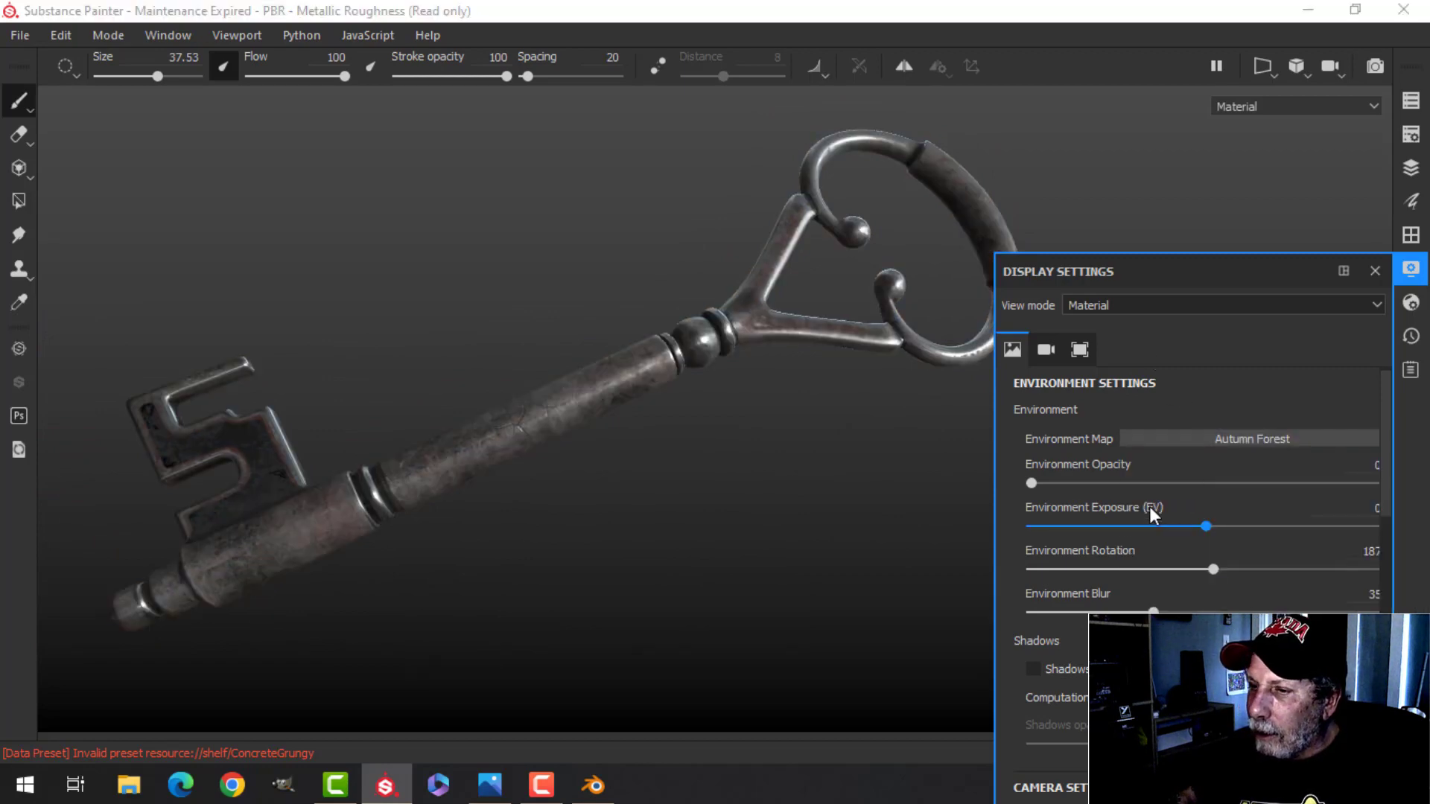
{"action": "left_click", "coordinate": [1410, 272]}
{"action": "left_click_drag", "start_coordinate": [904, 526], "coordinate": [1054, 494], "text": "alt"}
{"action": "left_click_drag", "start_coordinate": [513, 483], "coordinate": [472, 482], "text": "alt"}
{"action": "middle_click_drag", "start_coordinate": [472, 482], "coordinate": [589, 466], "text": "alt"}
{"action": "left_click_drag", "start_coordinate": [589, 466], "coordinate": [558, 477], "text": "alt"}
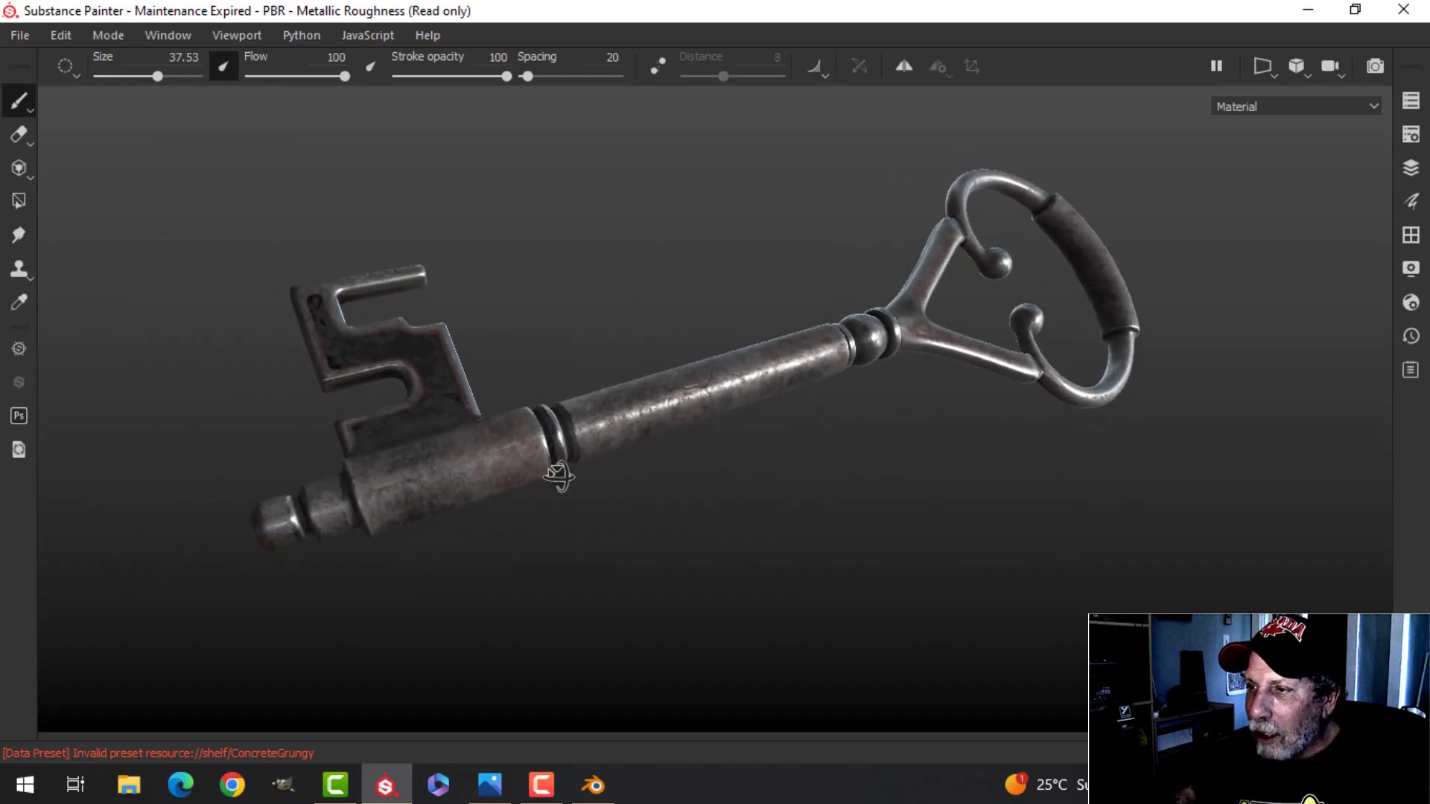